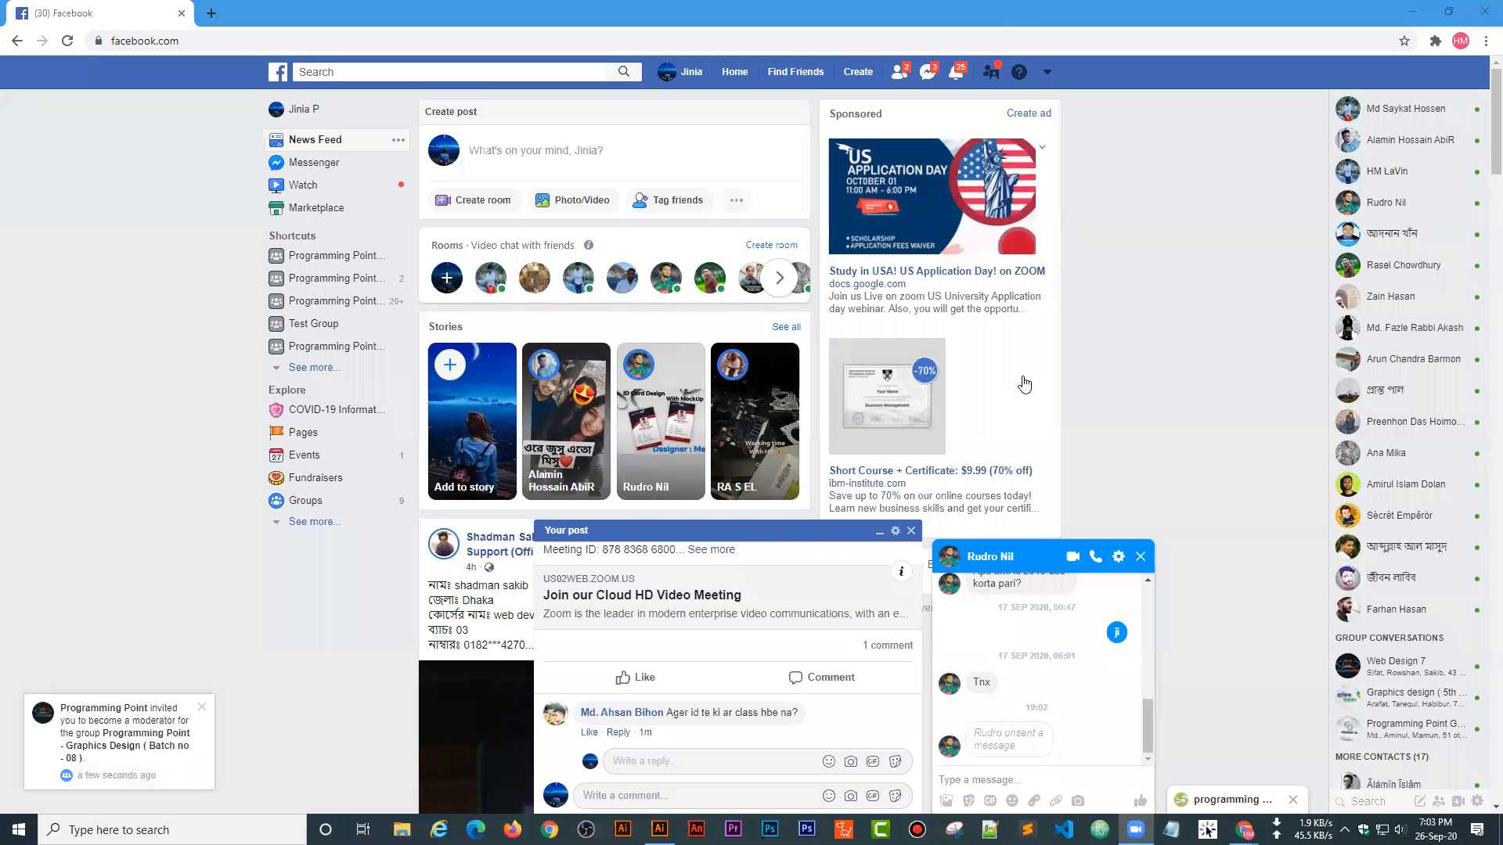
- Open the moderator invitation for the Programming Point - Graphics Design (Batch no - 08) group in a new tab and accept it
right_click(119, 738)
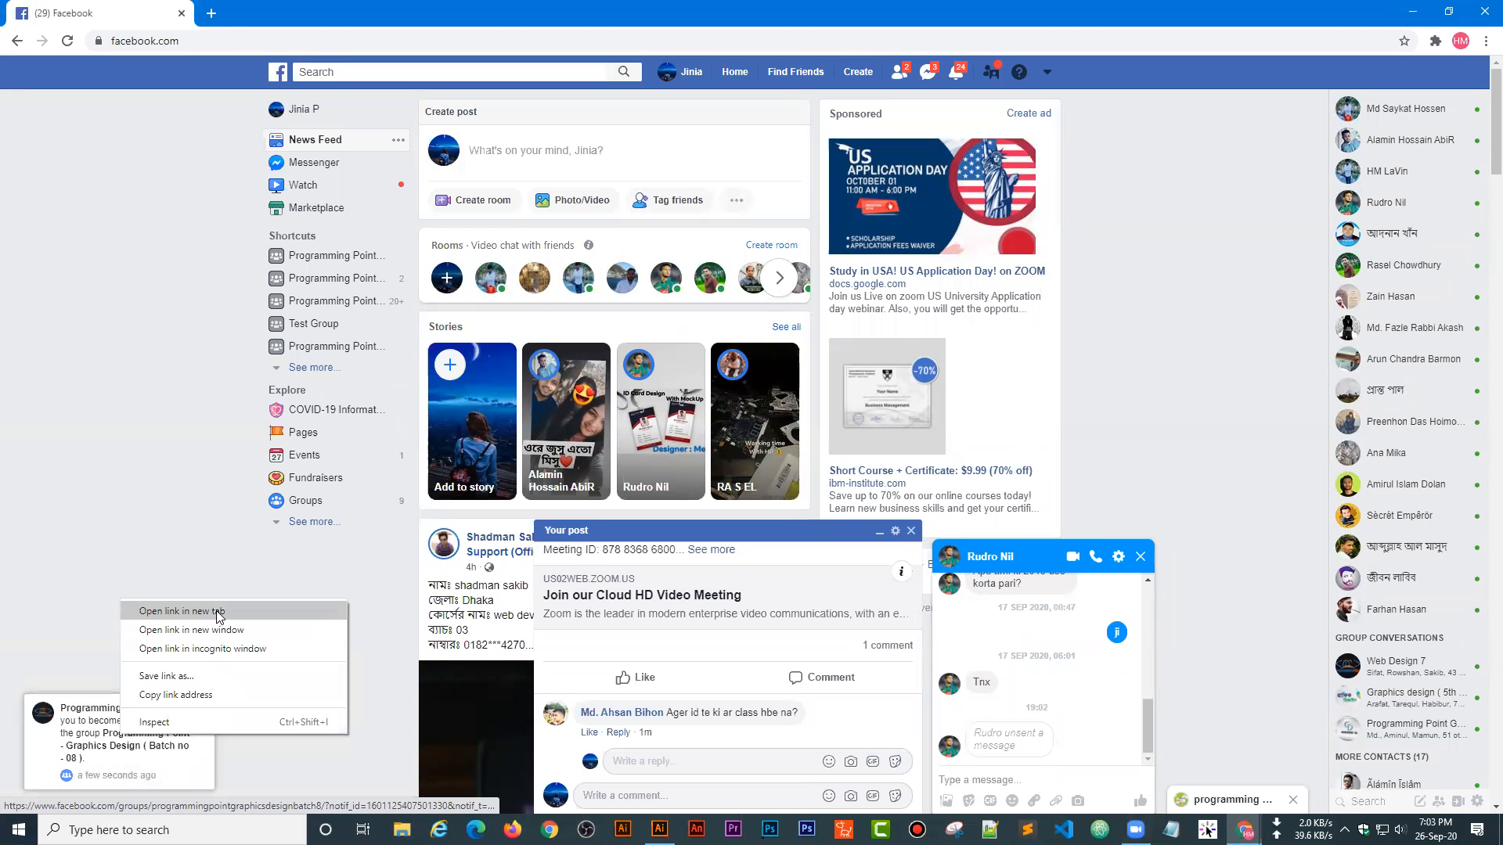
left_click(218, 613)
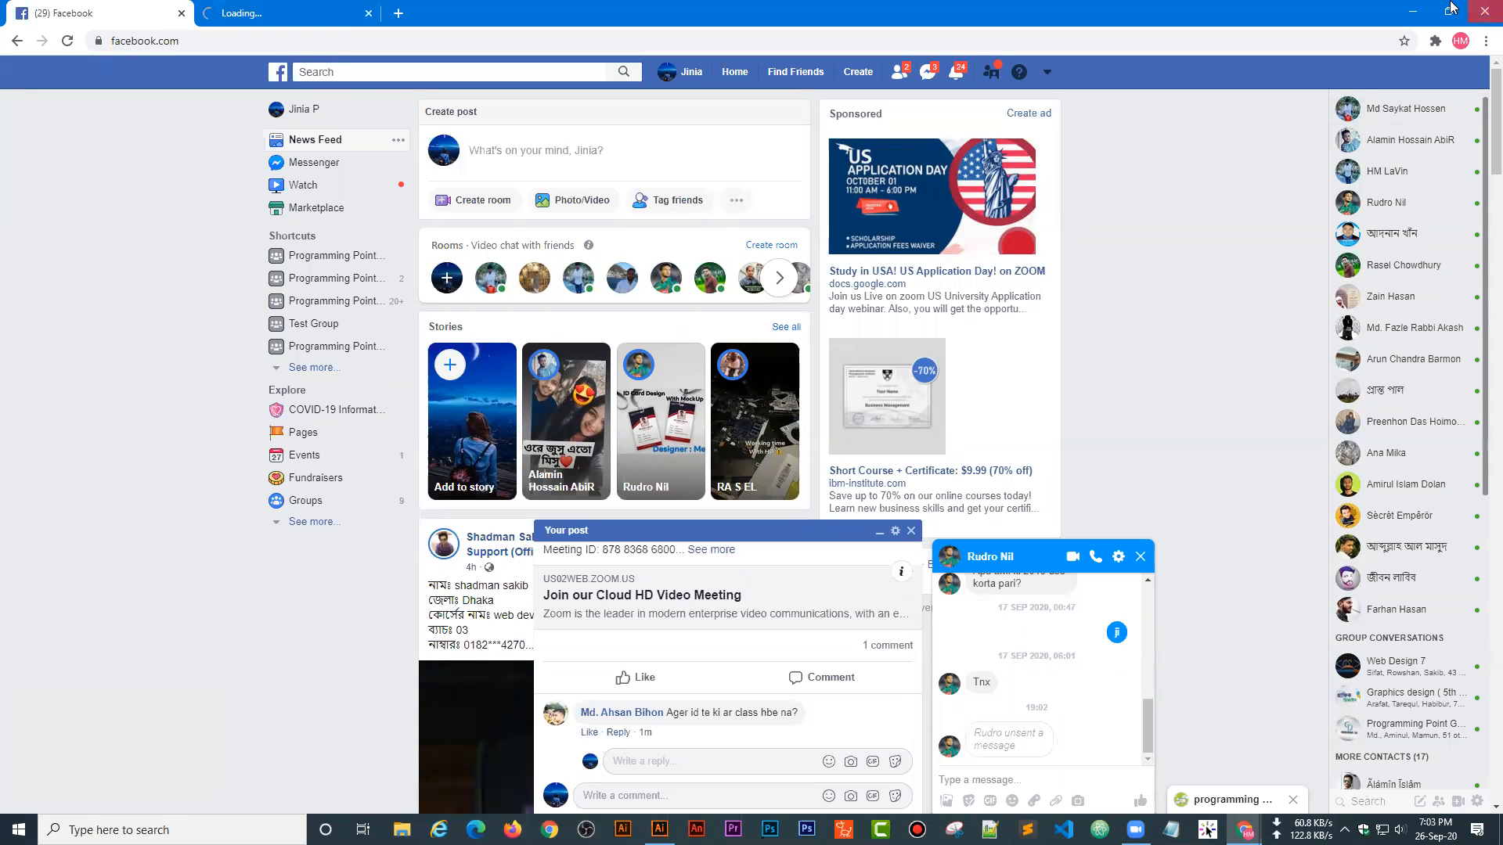
left_click(848, 809)
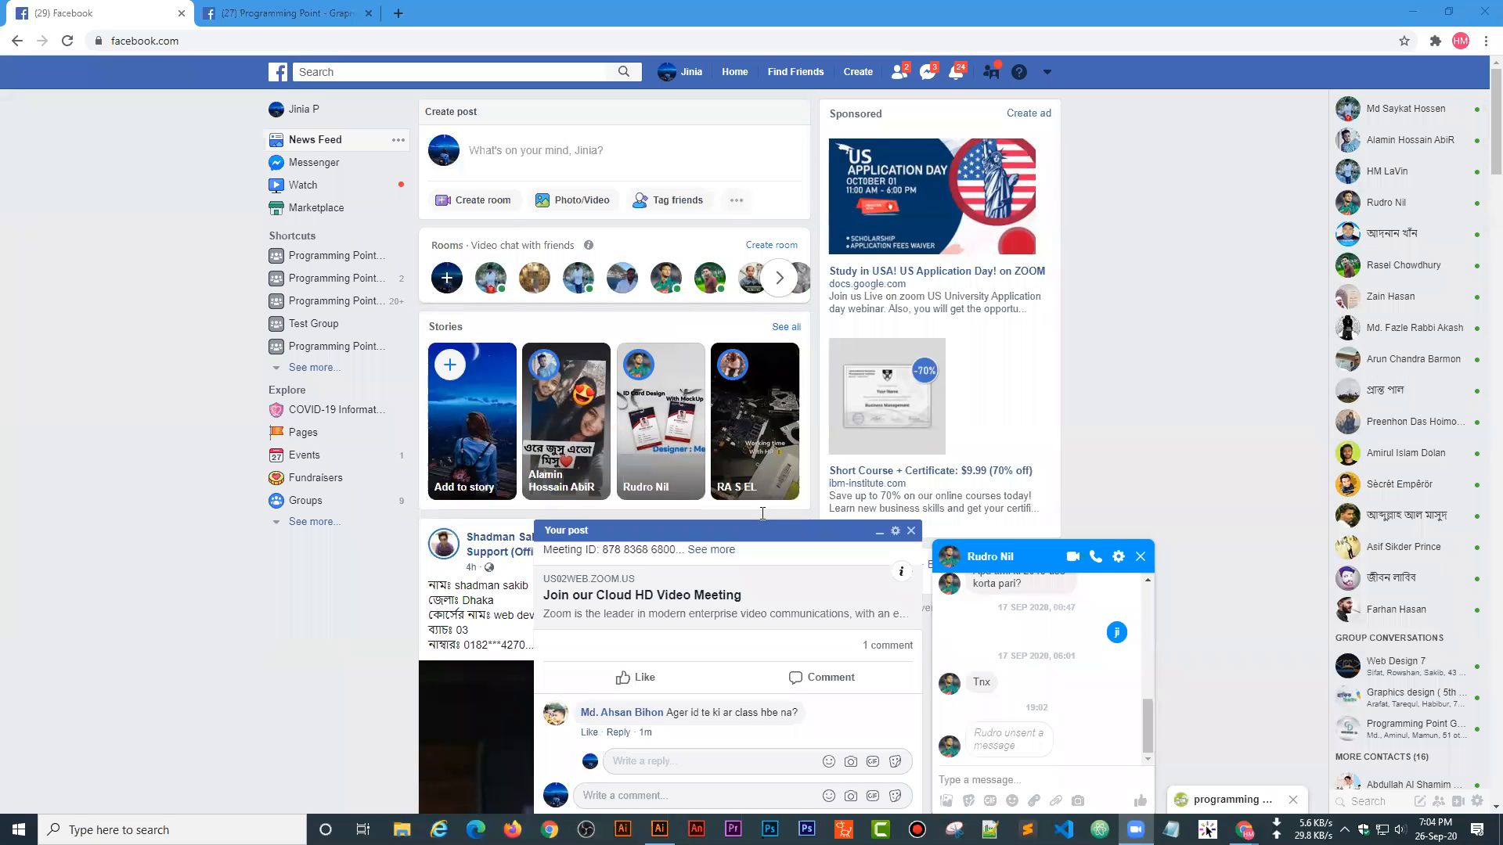
left_click(276, 11)
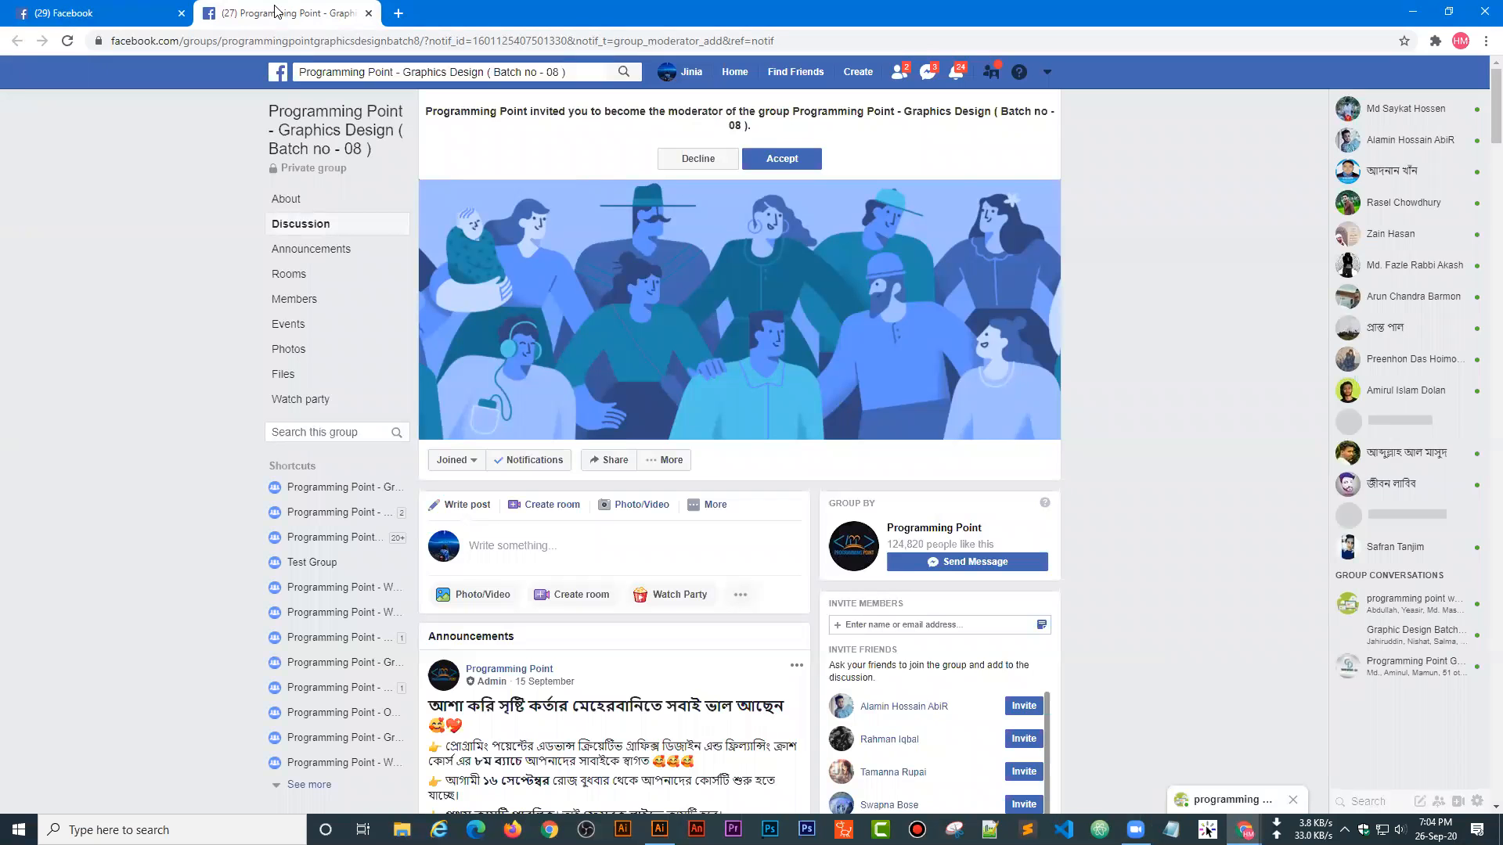
left_click(782, 159)
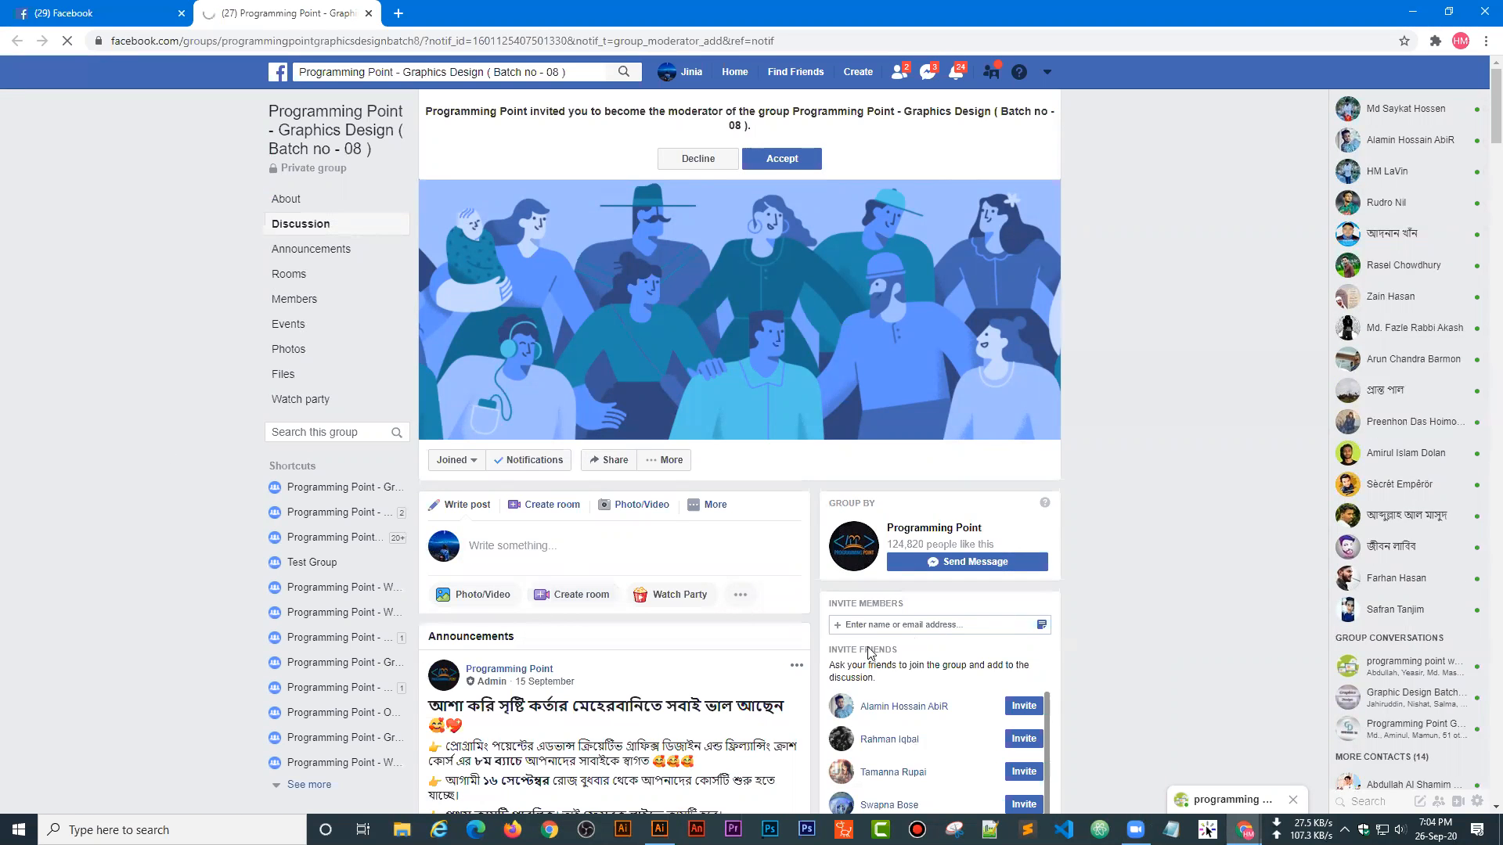
- Review the pinned announcement, highlighting its homework submission link and the homework post rules
scroll(664, 487, "down", 3)
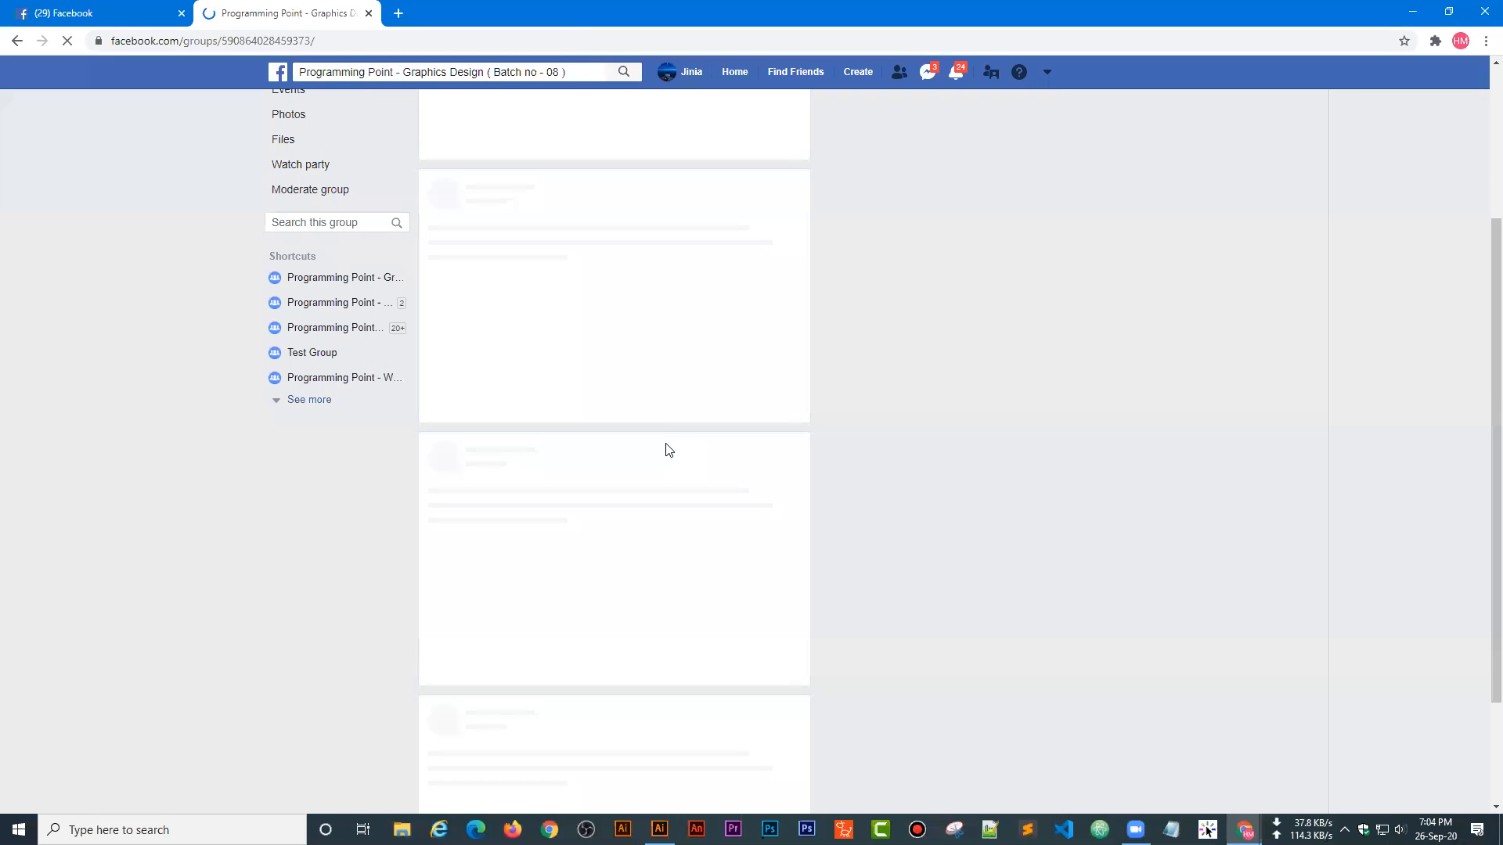
scroll(662, 420, "up", 3)
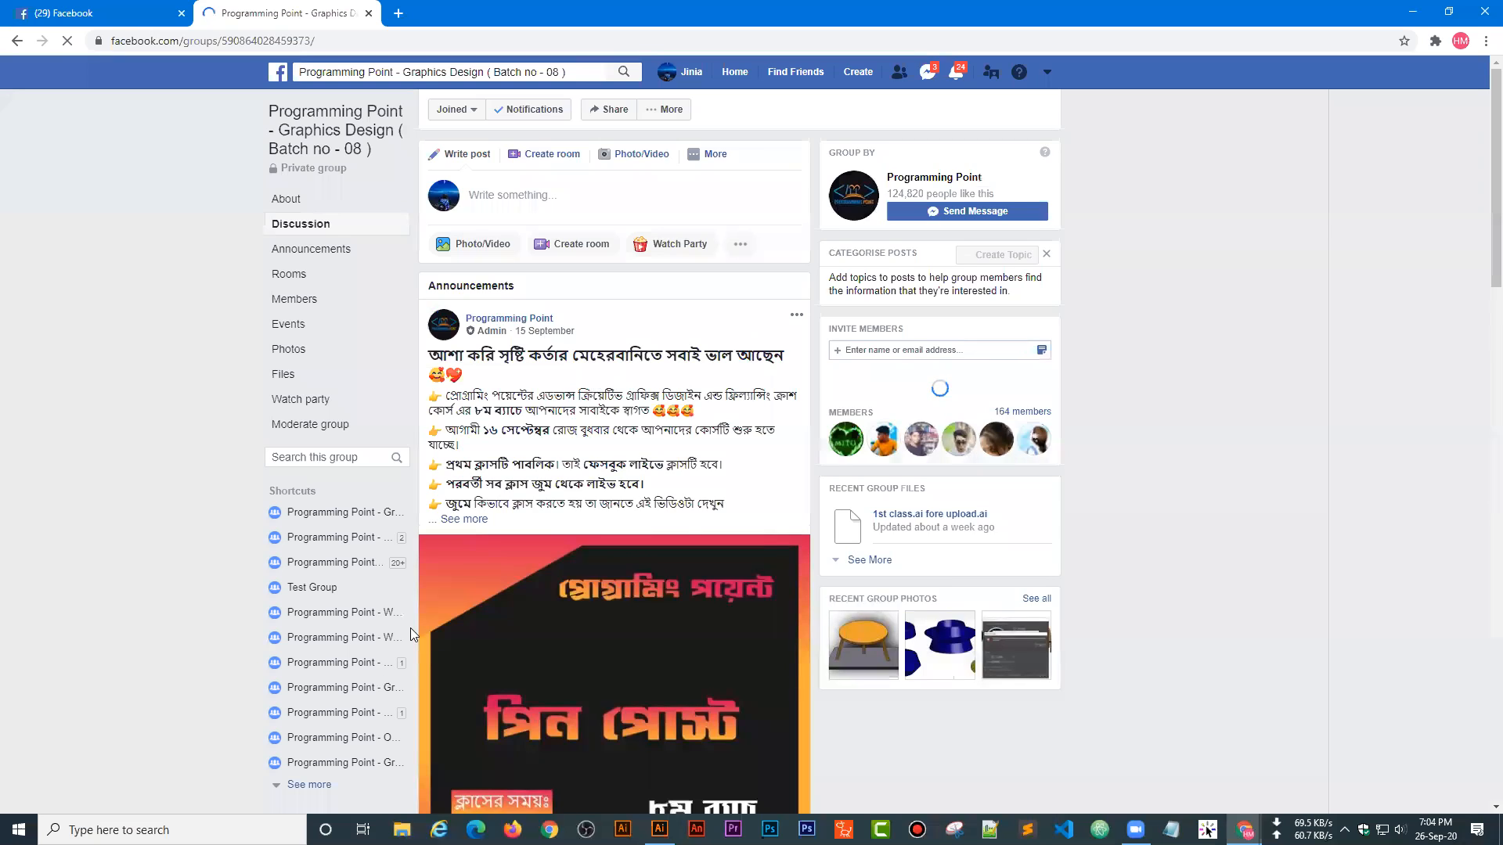
scroll(452, 618, "down", 15)
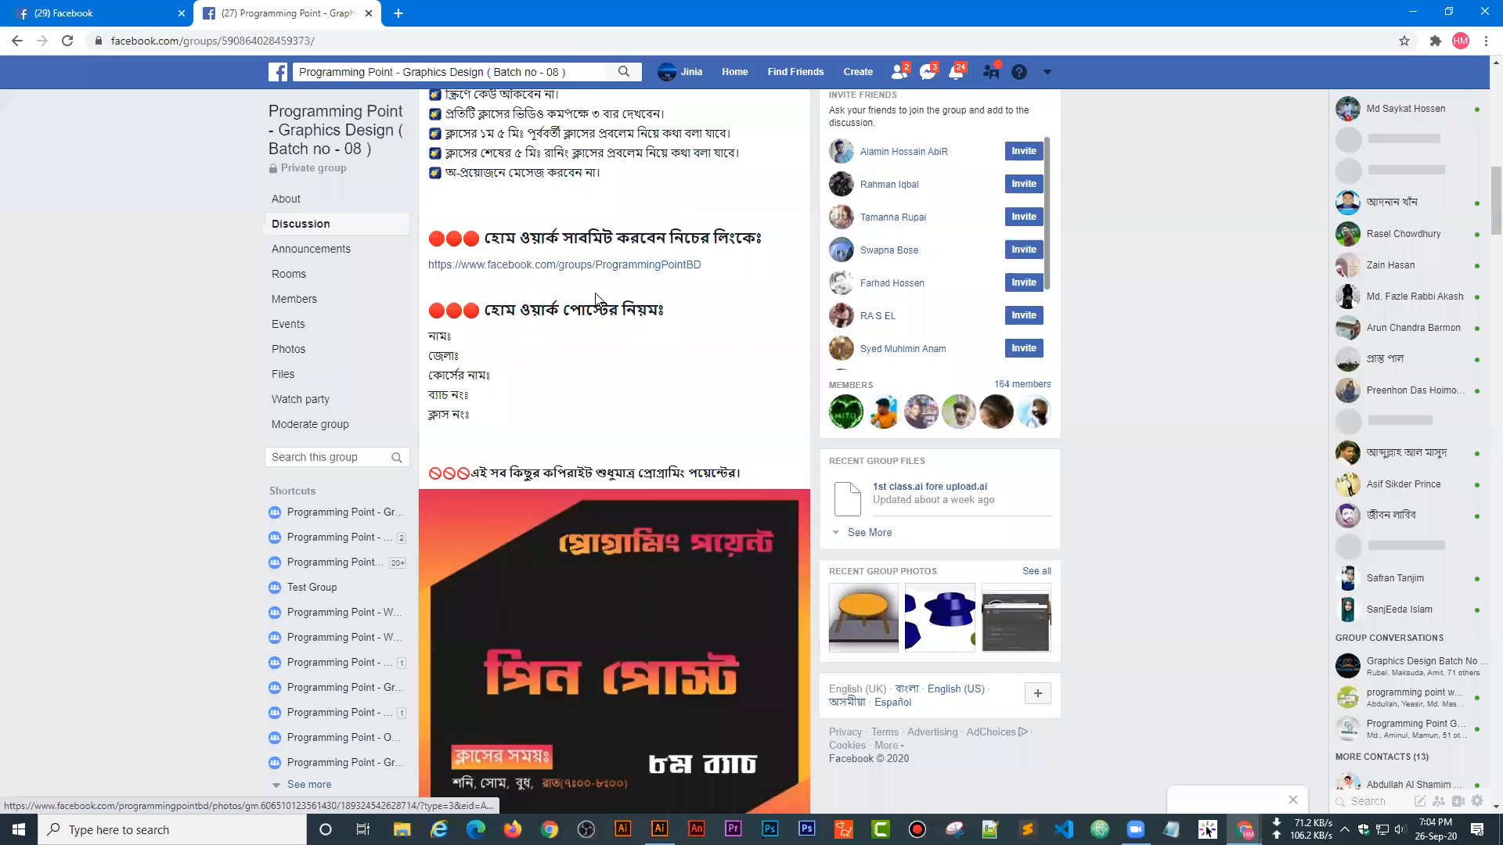
left_click_drag(484, 311, 561, 311)
left_click_drag(676, 302, 677, 306)
left_click_drag(487, 416, 428, 332)
left_click_drag(702, 266, 435, 266)
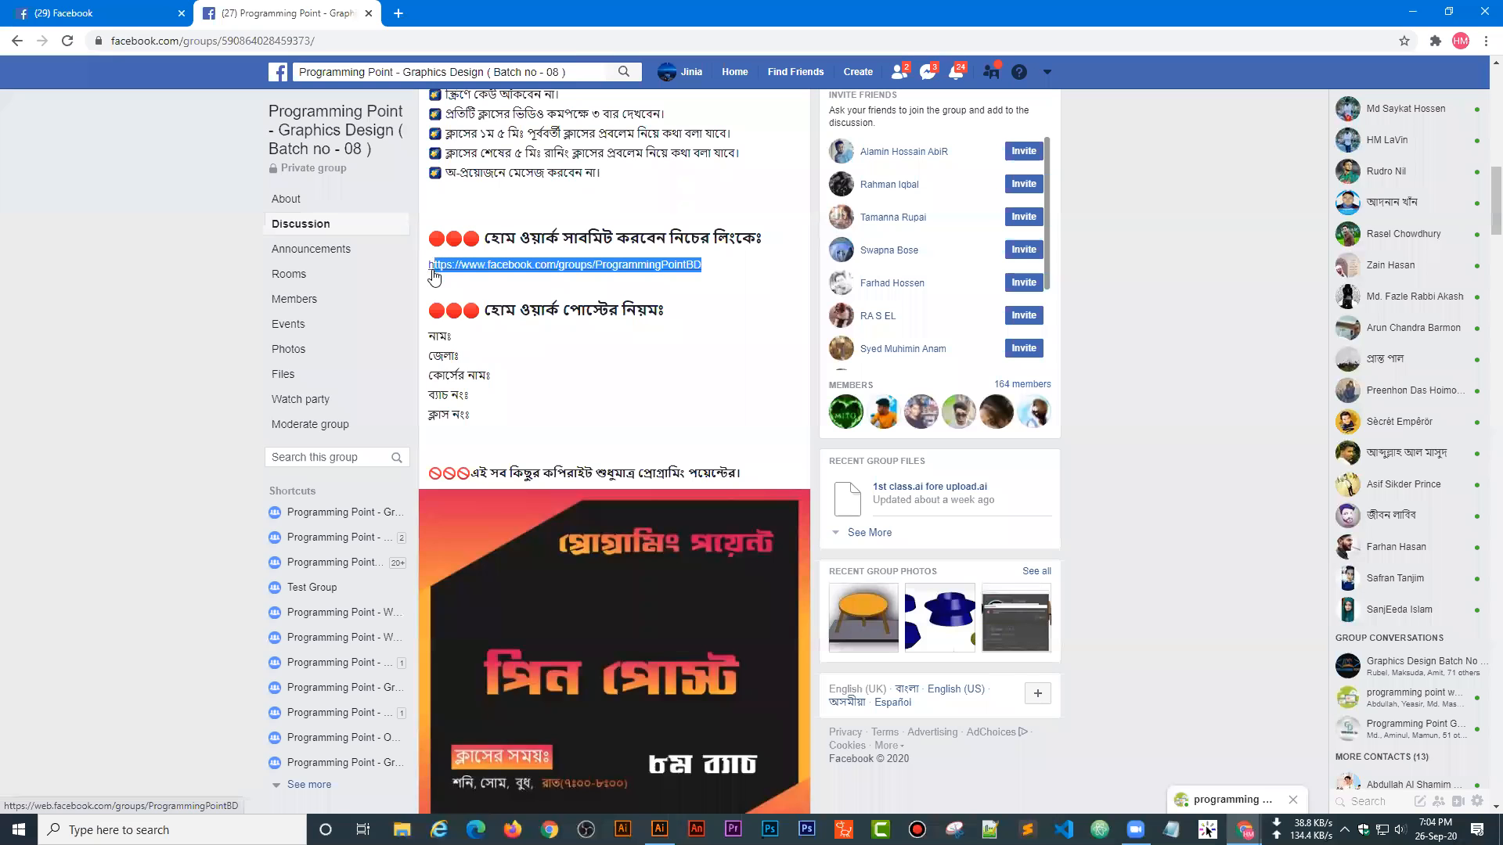
left_click_drag(509, 436, 434, 292)
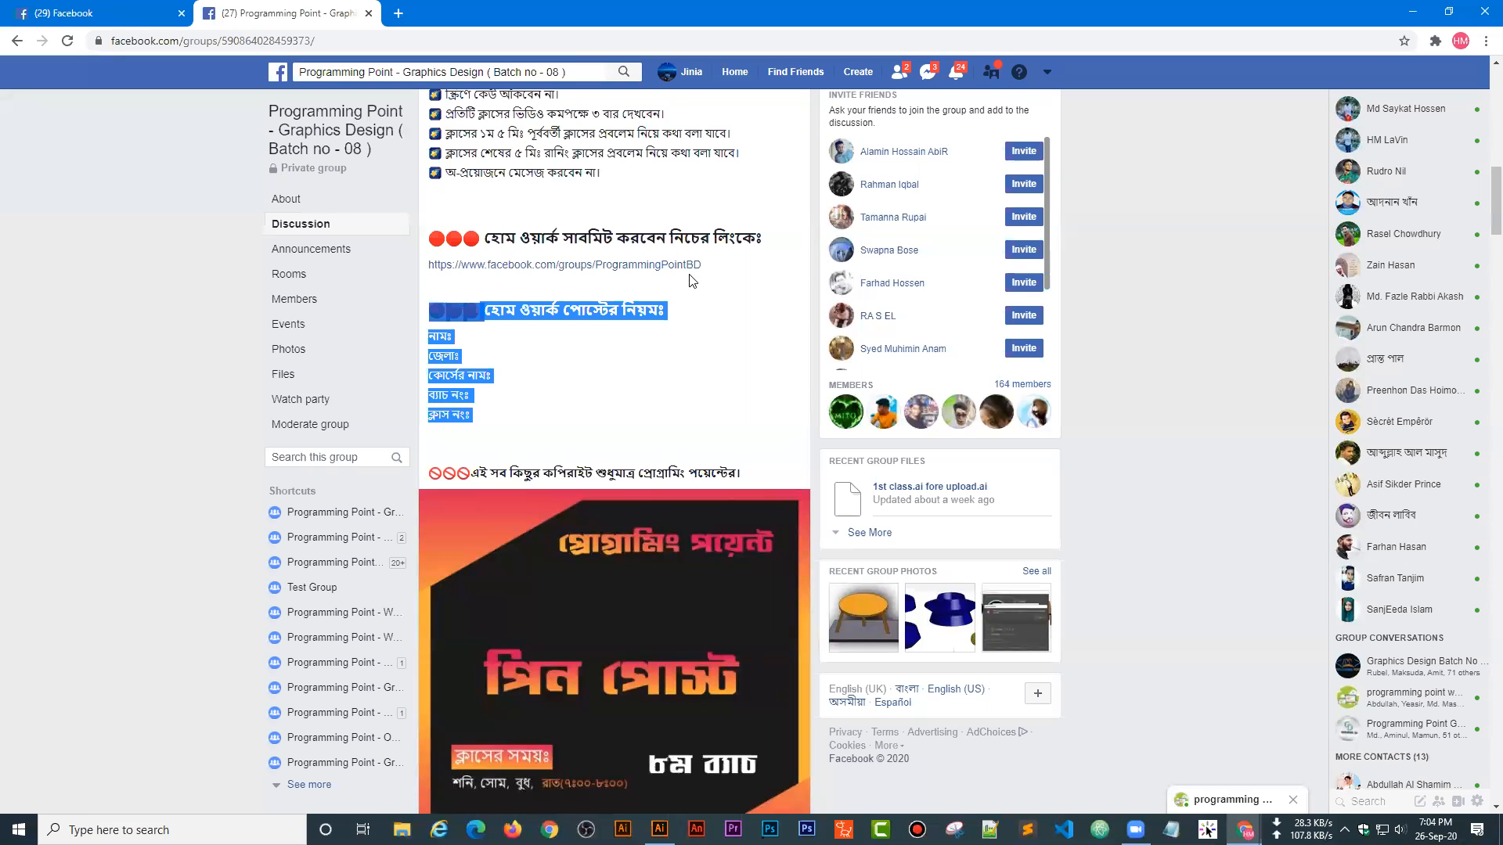
- Open the group's posts that need approval in a separate tab and switch to it
scroll(485, 486, "up", 15)
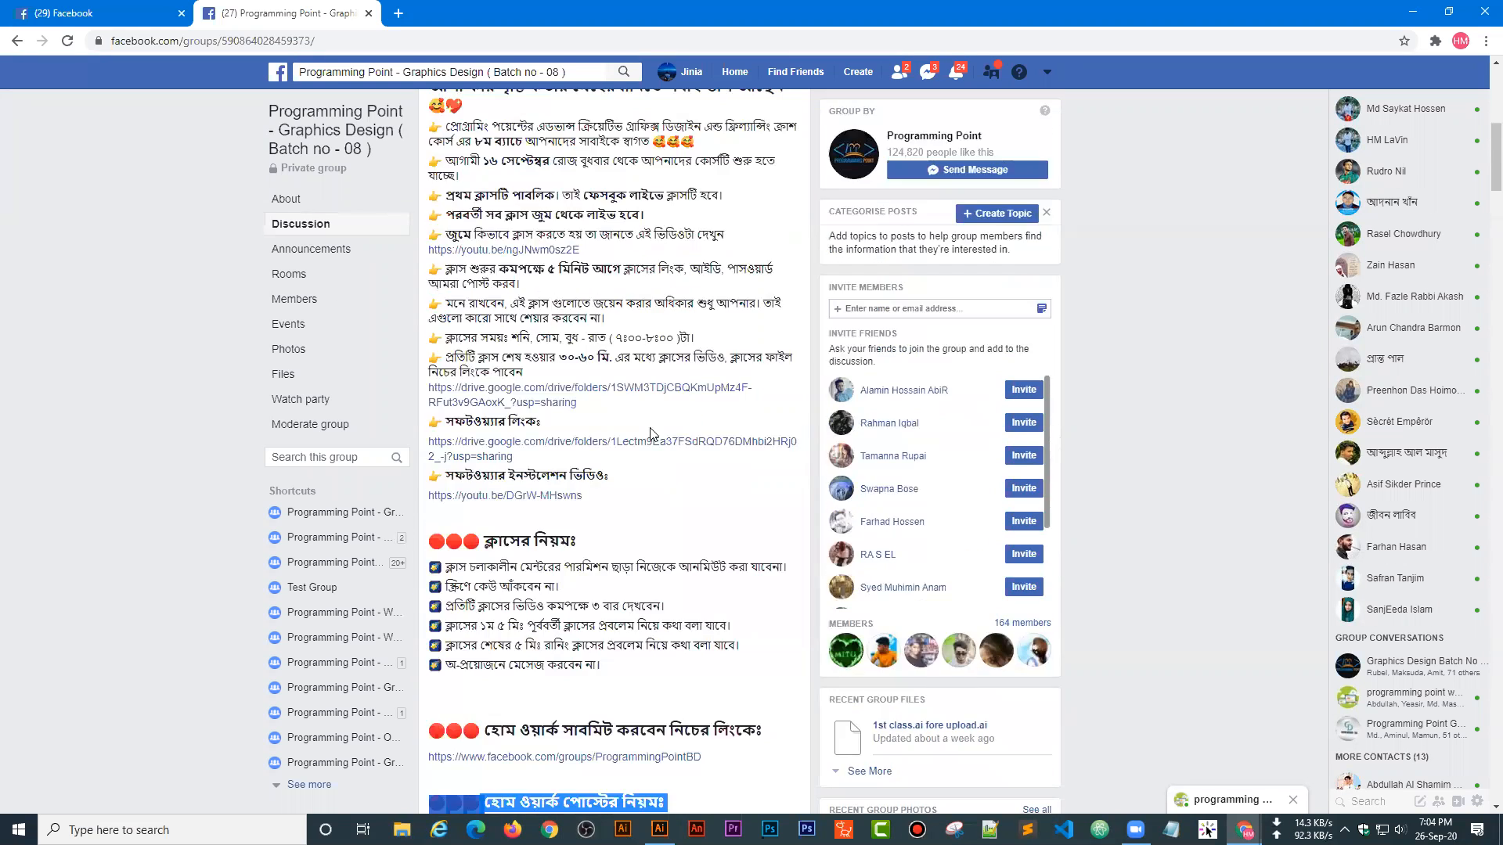
right_click(478, 468)
left_click(497, 476)
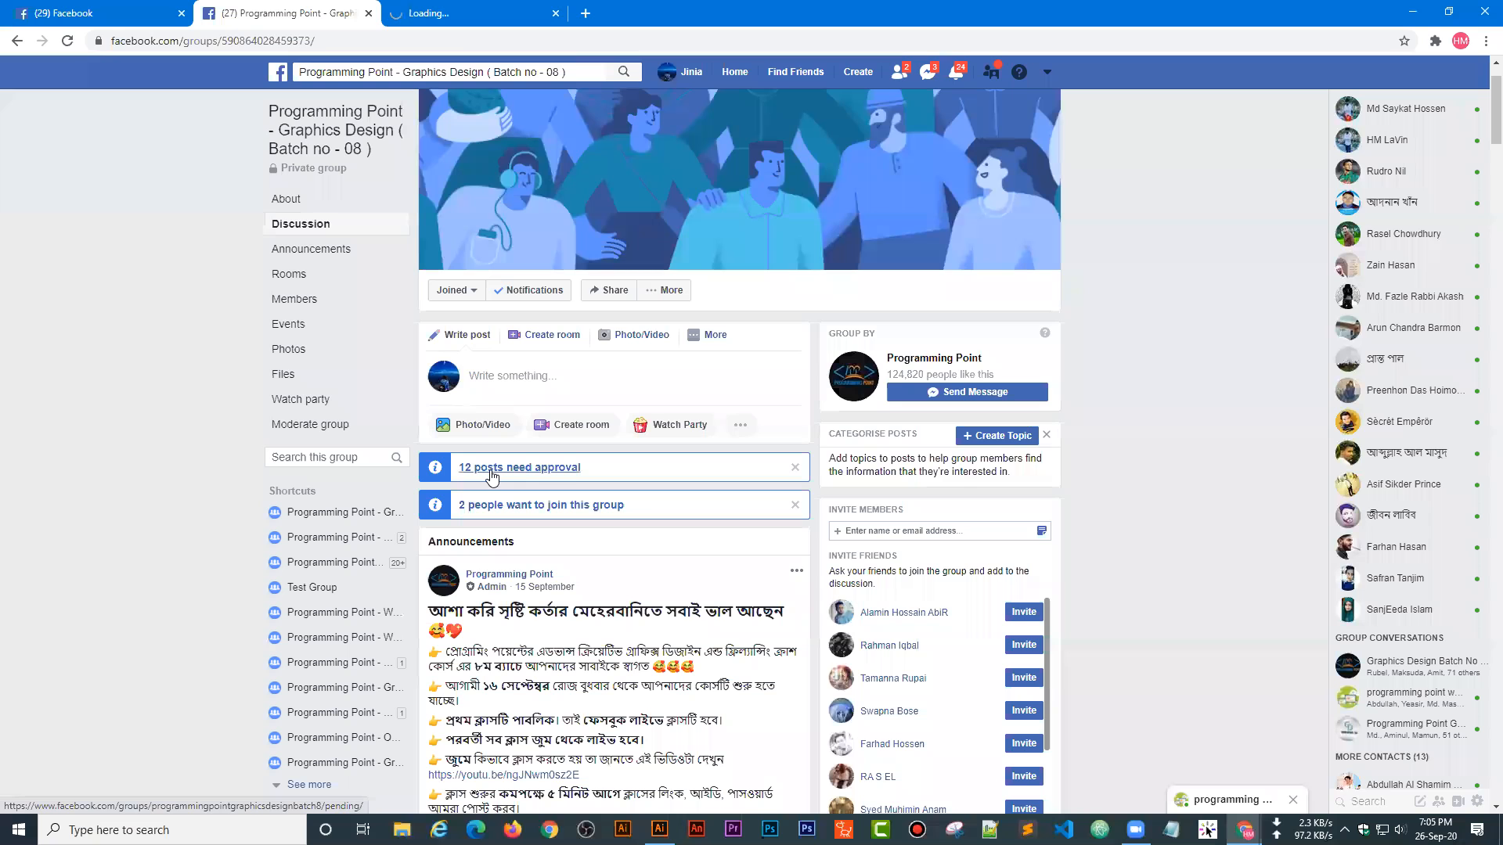
scroll(735, 587, "down", 15)
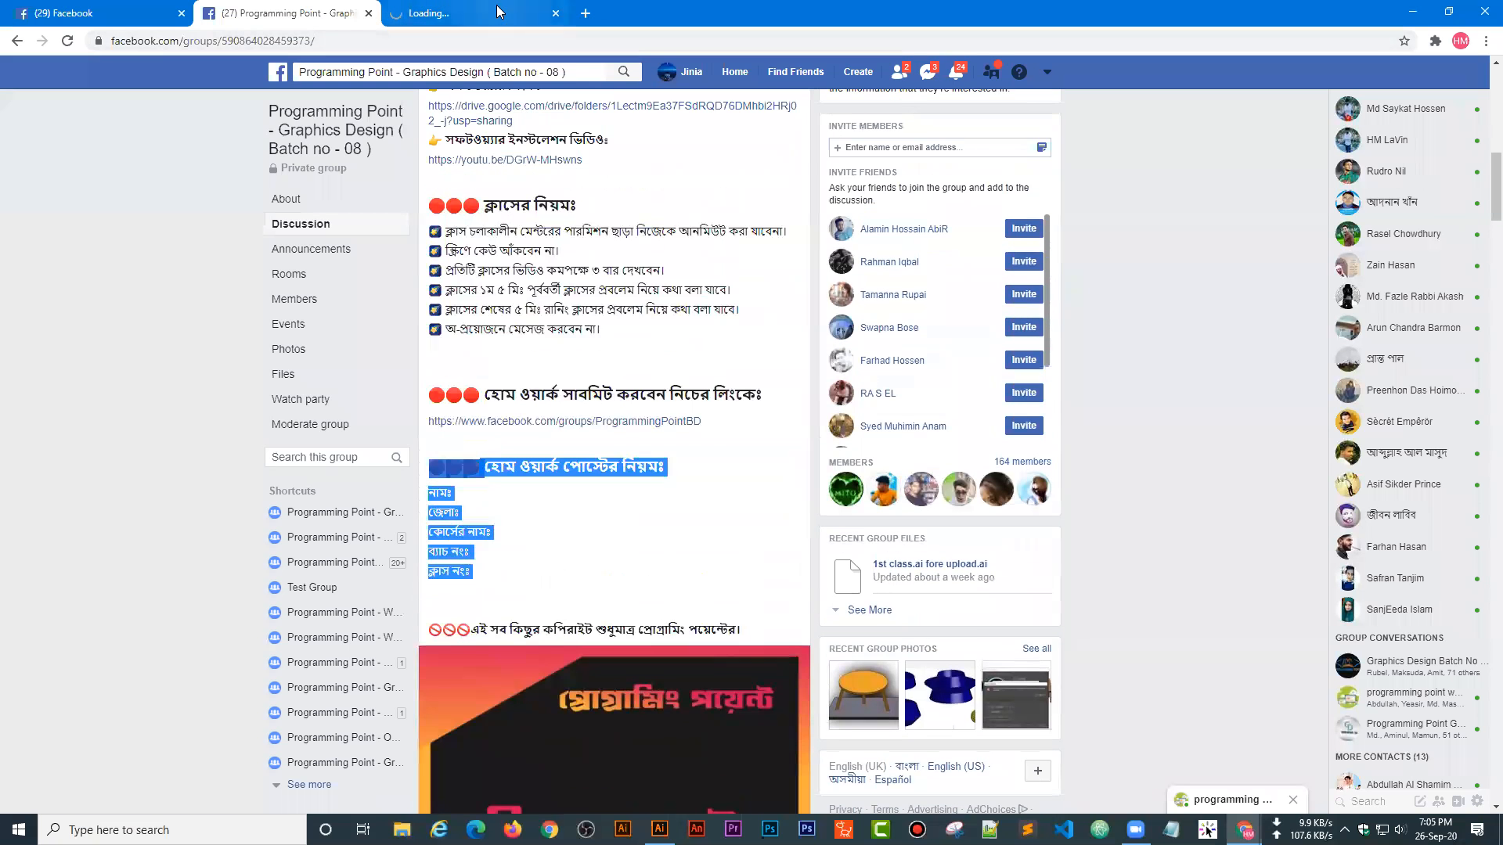
left_click(497, 10)
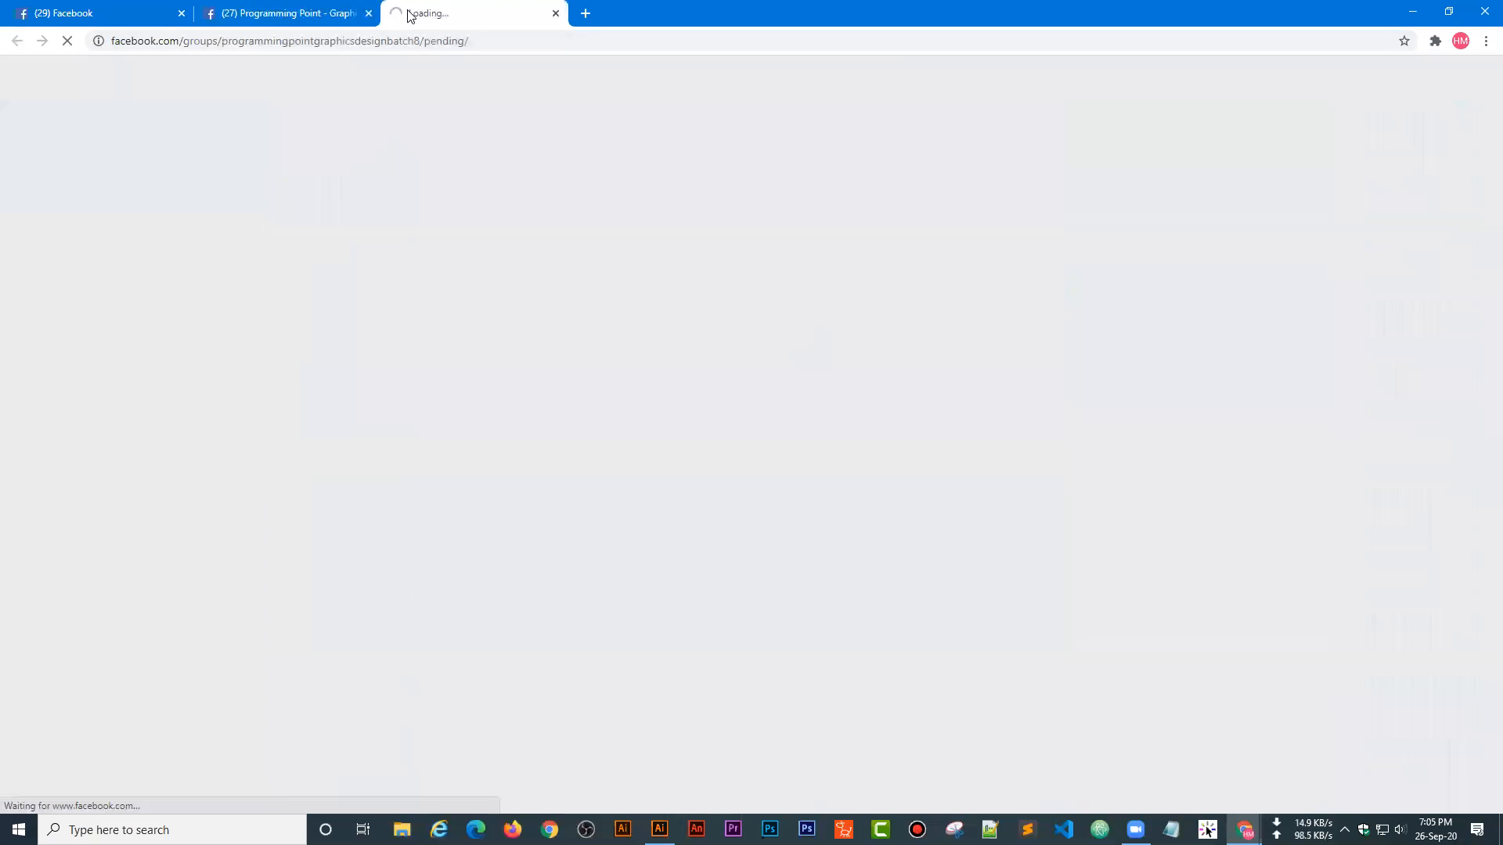
- Look through the group discussion around the Class no - 04 post and recheck the pending posts page
left_click(325, 13)
scroll(681, 590, "down", 10)
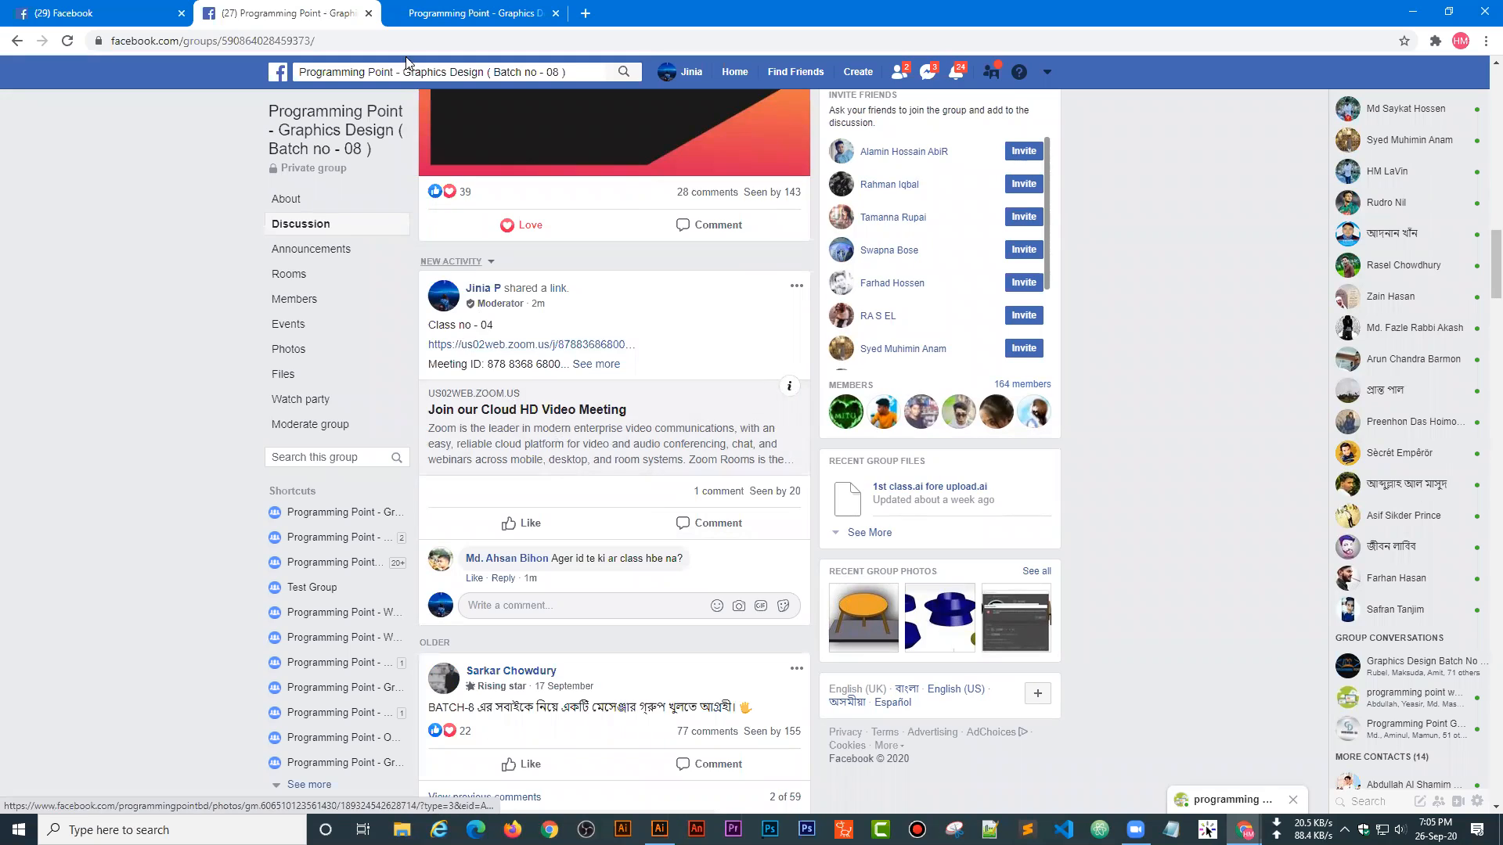
left_click(476, 13)
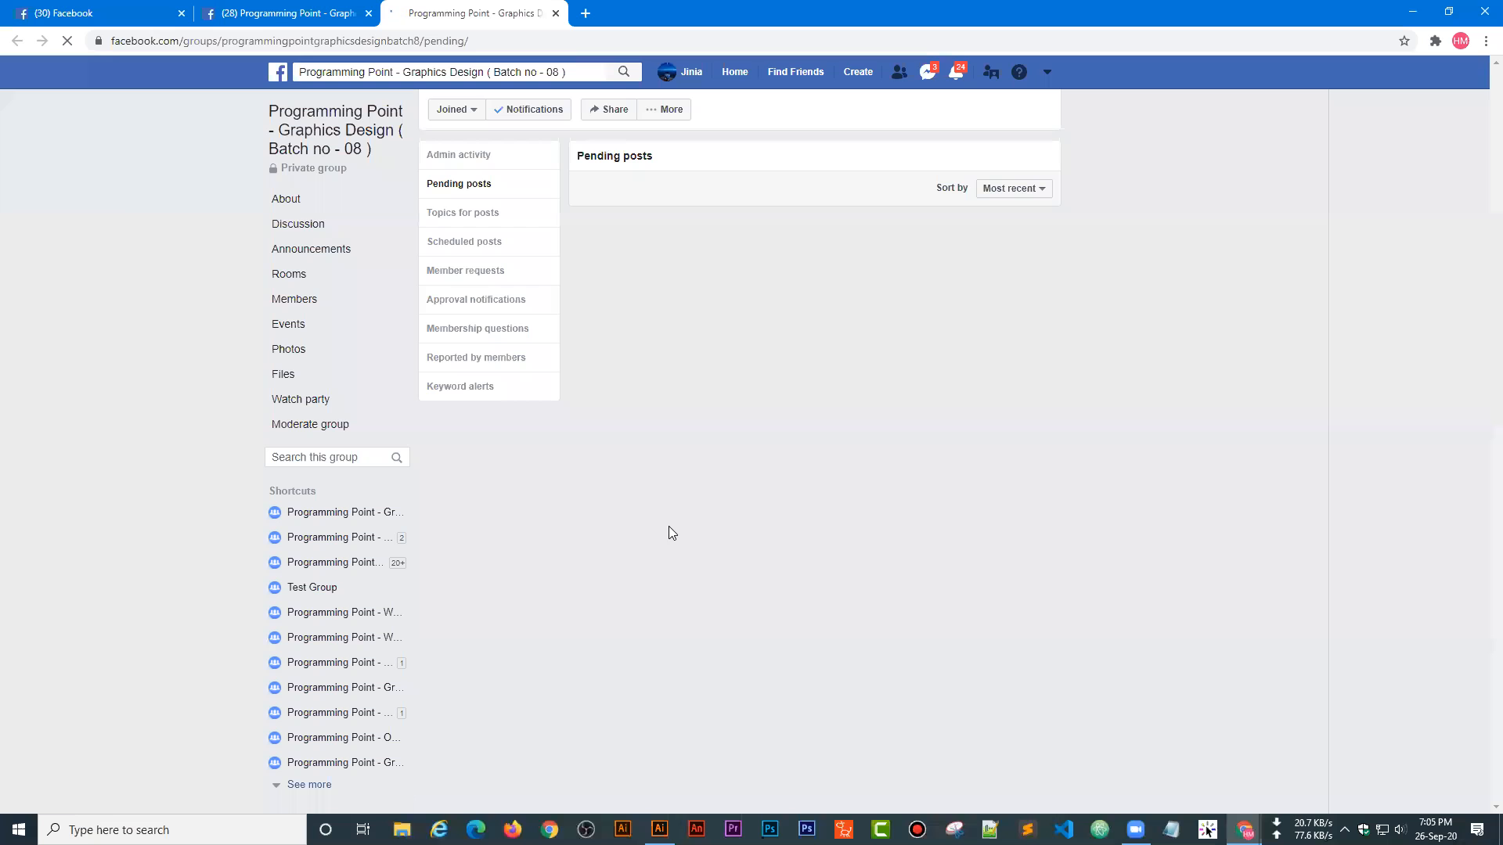
left_click(288, 13)
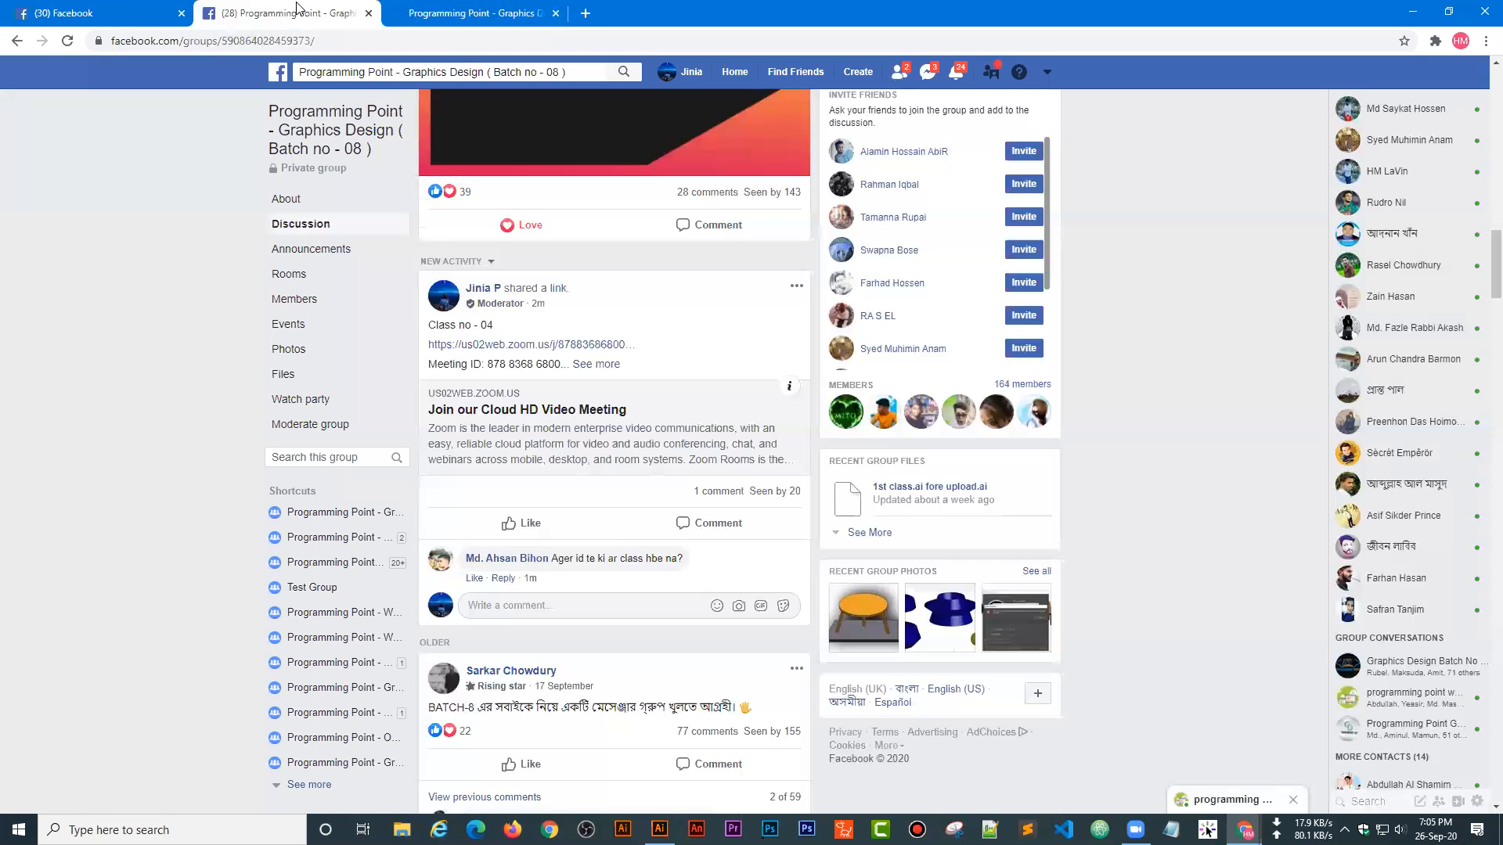
scroll(617, 493, "down", 4)
scroll(618, 493, "up", 4)
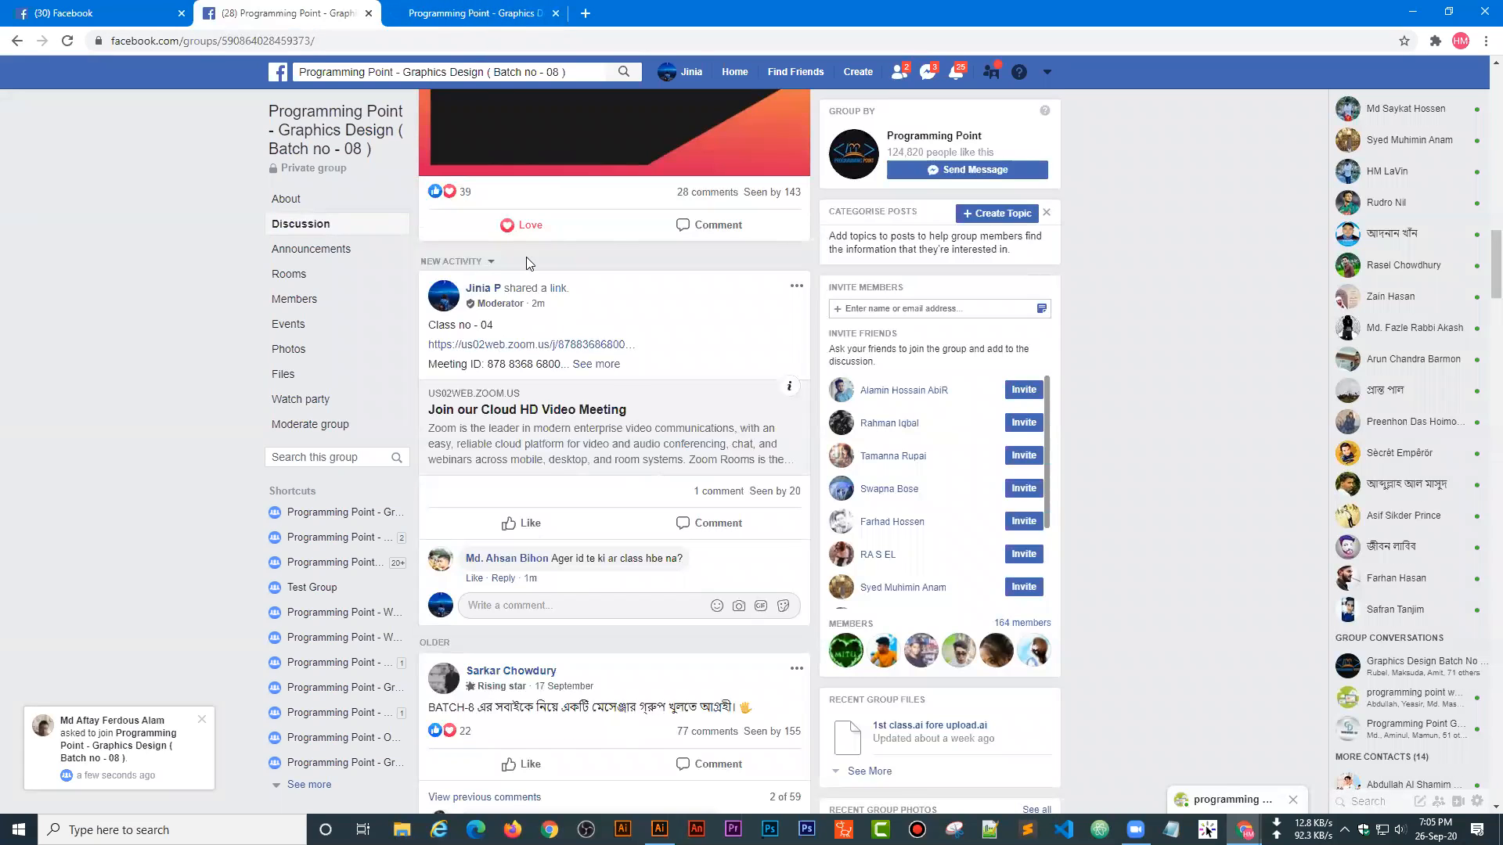
left_click(480, 13)
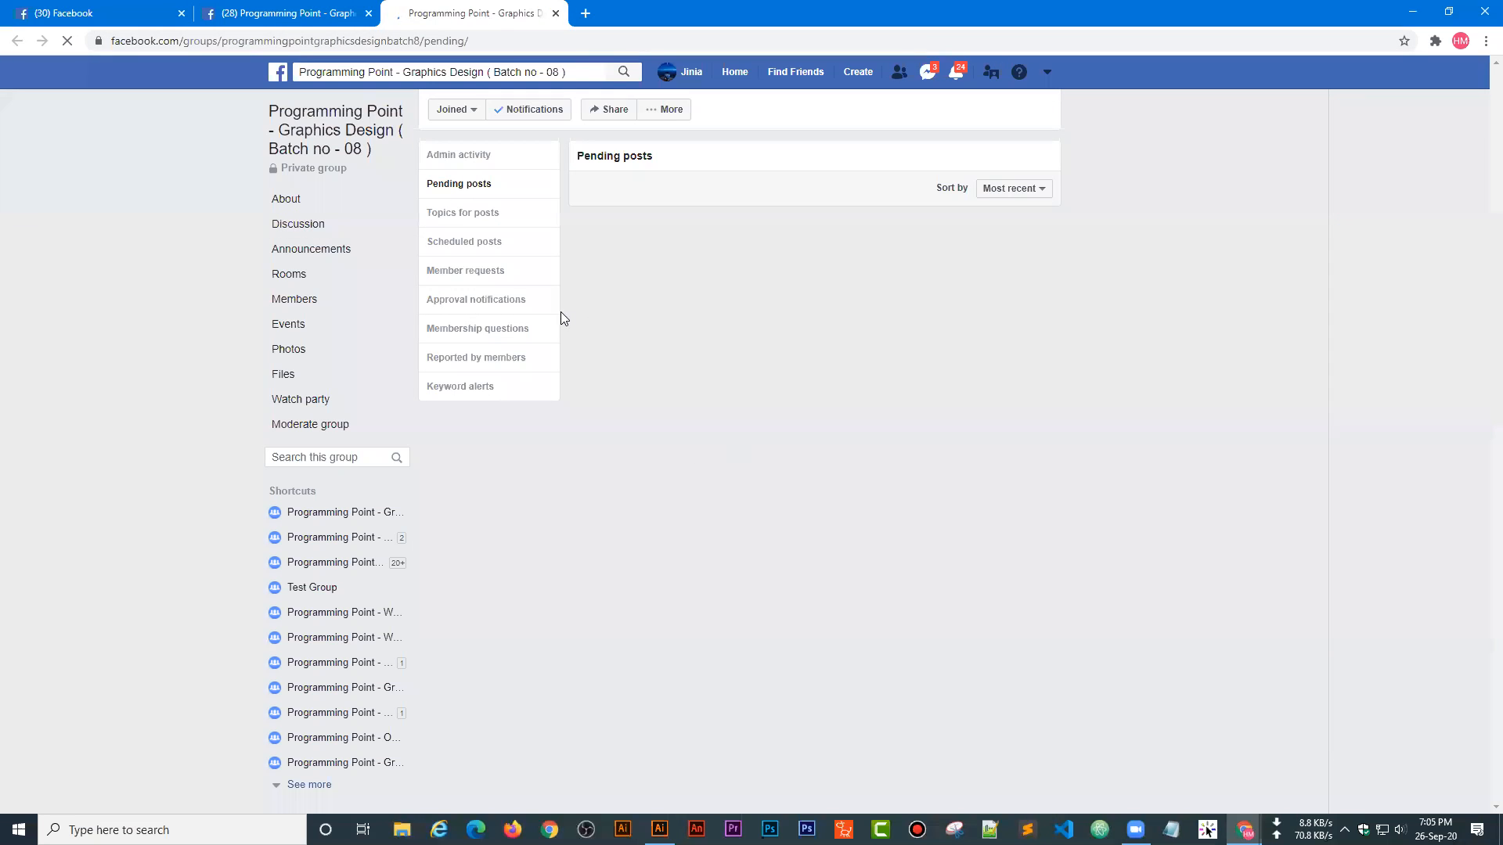
- Like the Class no - 04 meeting post and write the reply "na" under its comment
left_click(344, 12)
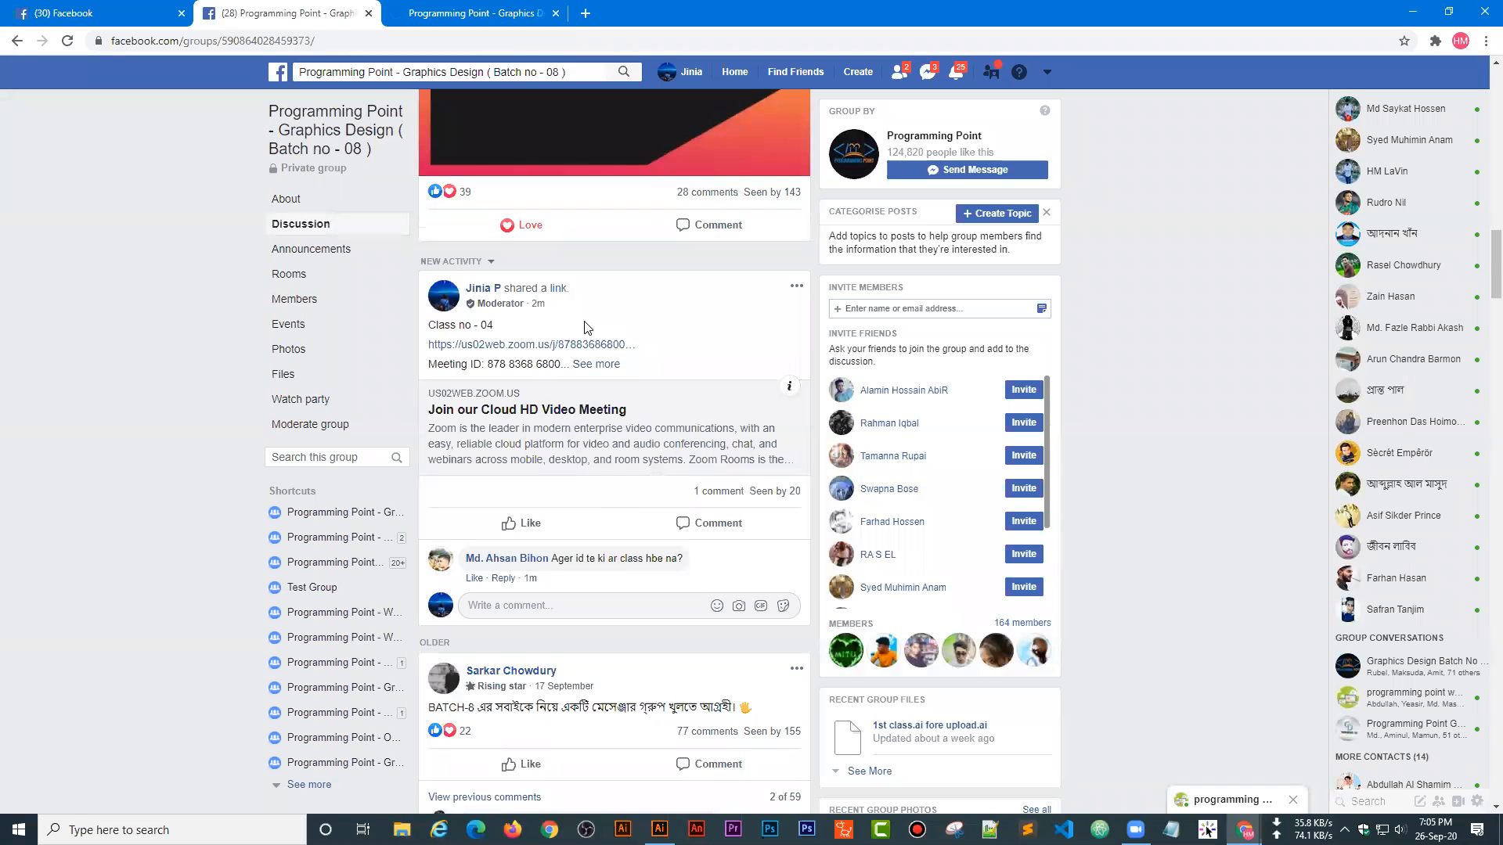
left_click(526, 523)
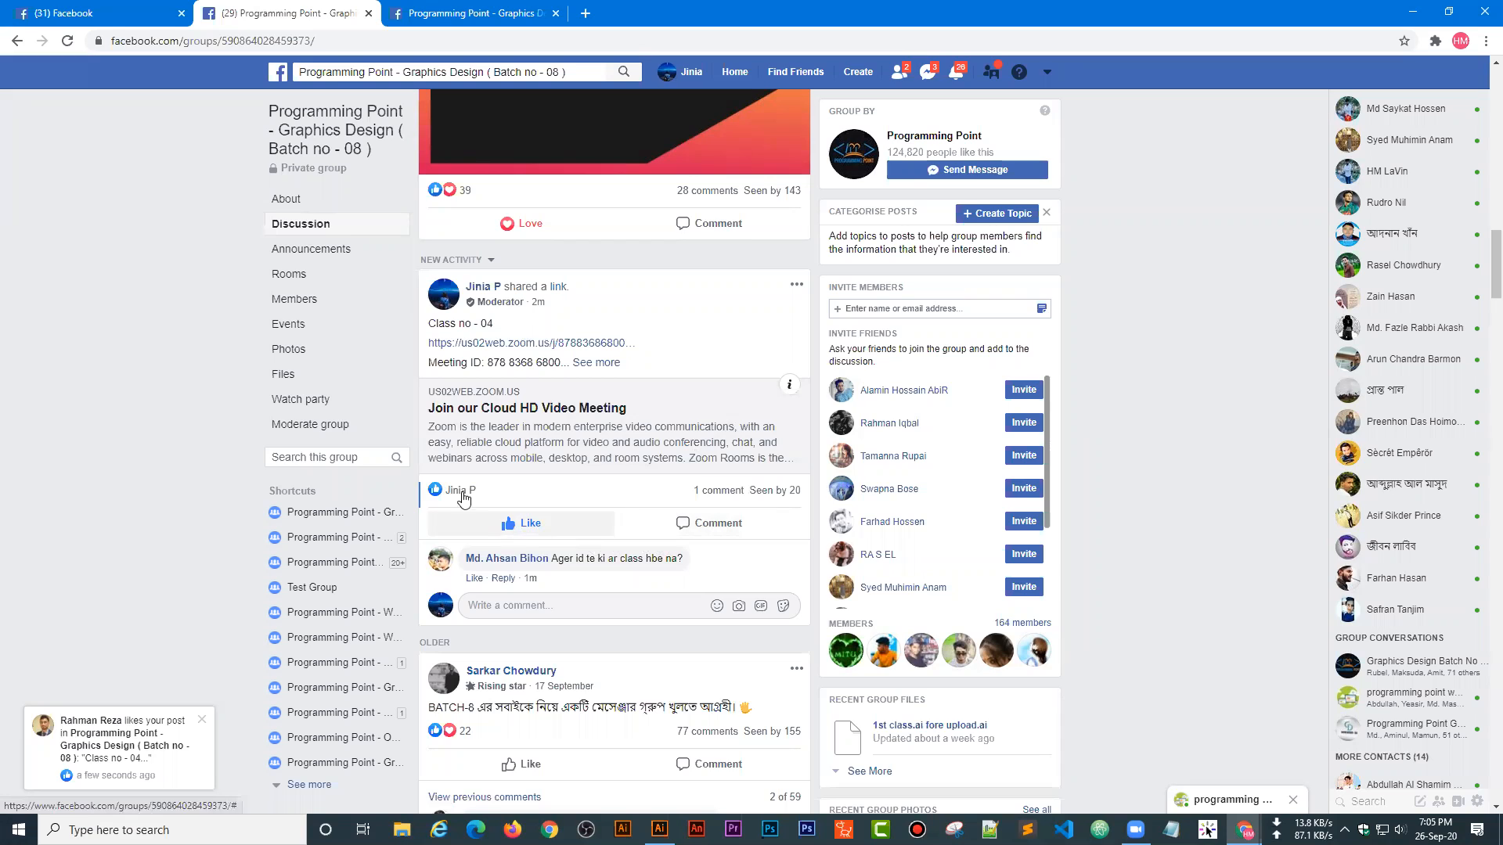
left_click(503, 578)
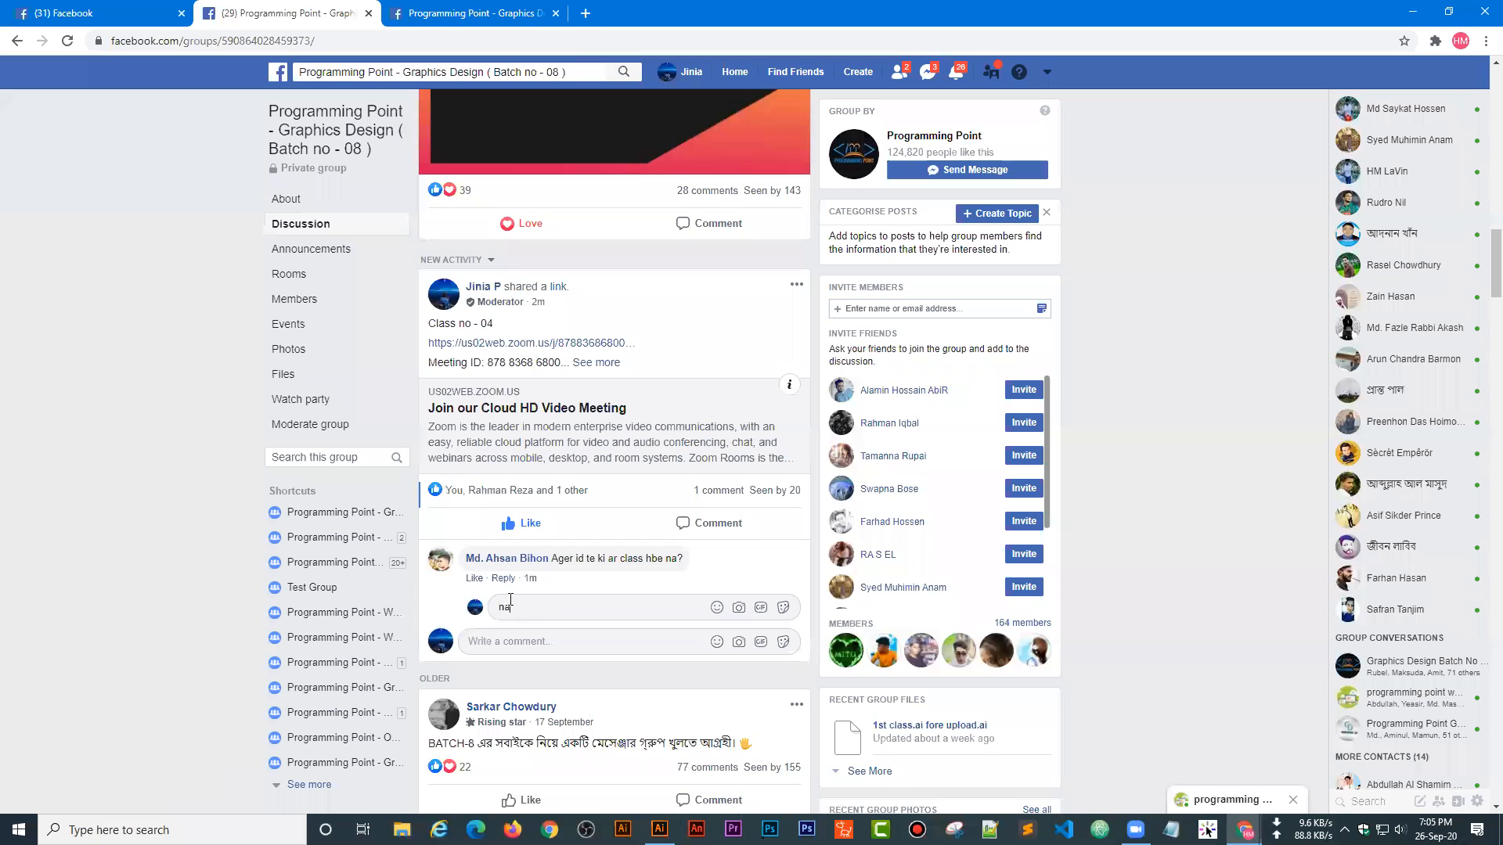
type("na")
- Review the newest pending posts, from the class-time questions through the pen holder, invoice and Class 02 homework submissions
key("ctrl+Tab")
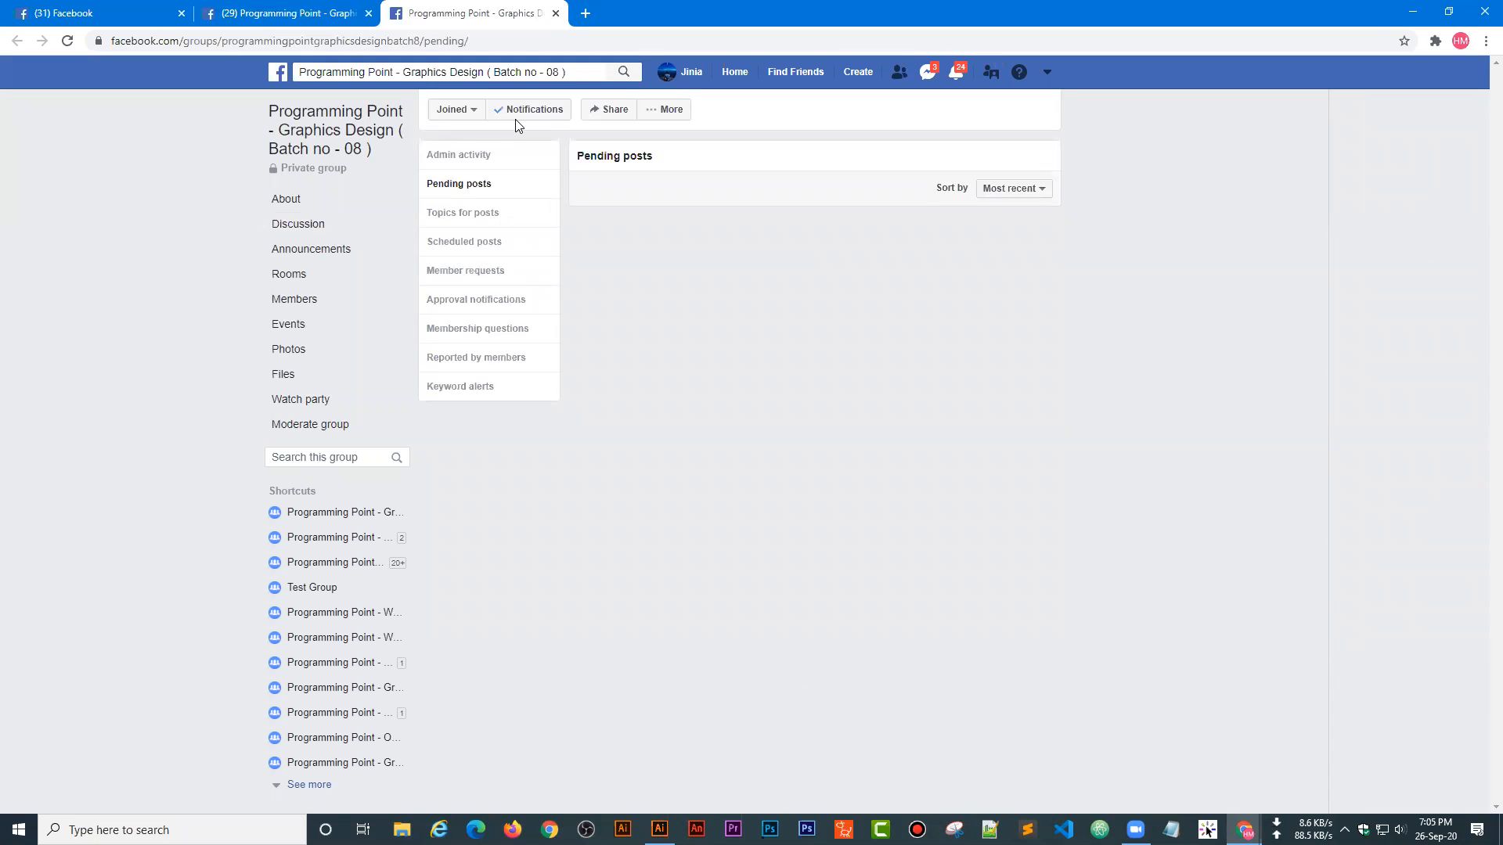
scroll(812, 495, "down", 1)
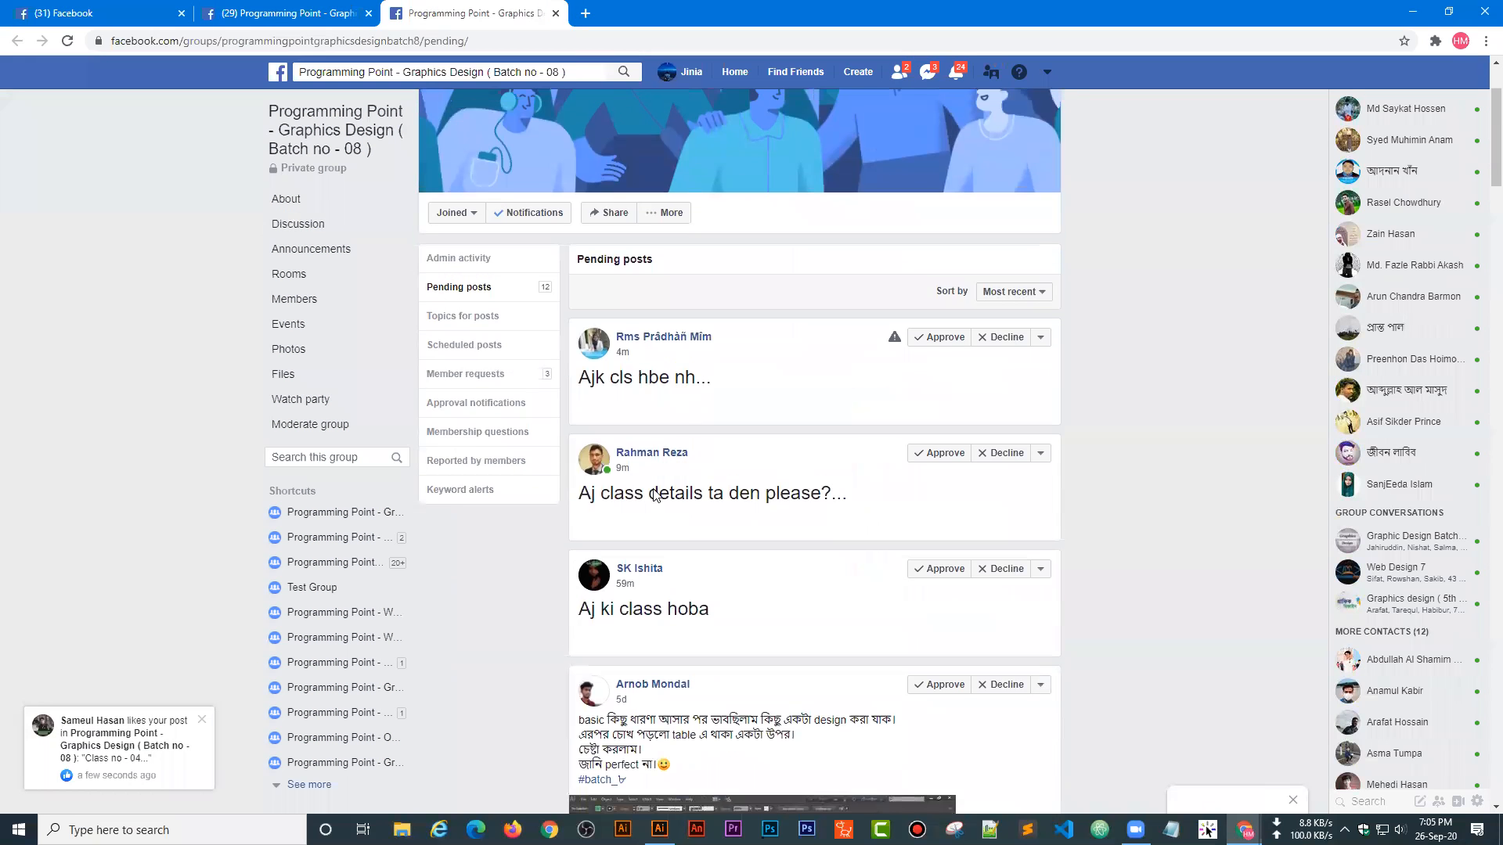
scroll(798, 374, "down", 3)
scroll(799, 374, "down", 1)
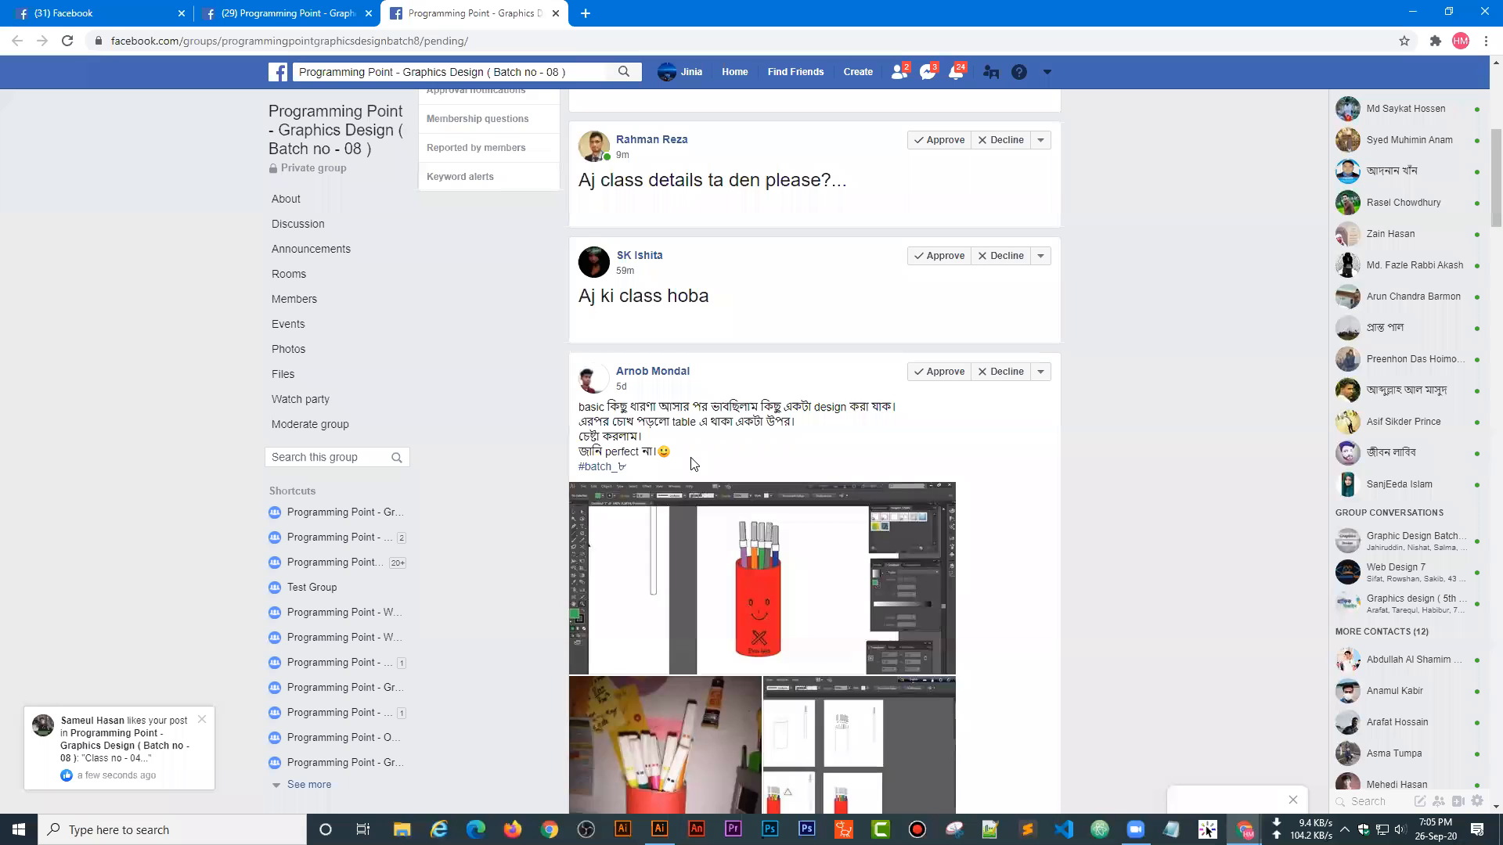
scroll(721, 262, "down", 2)
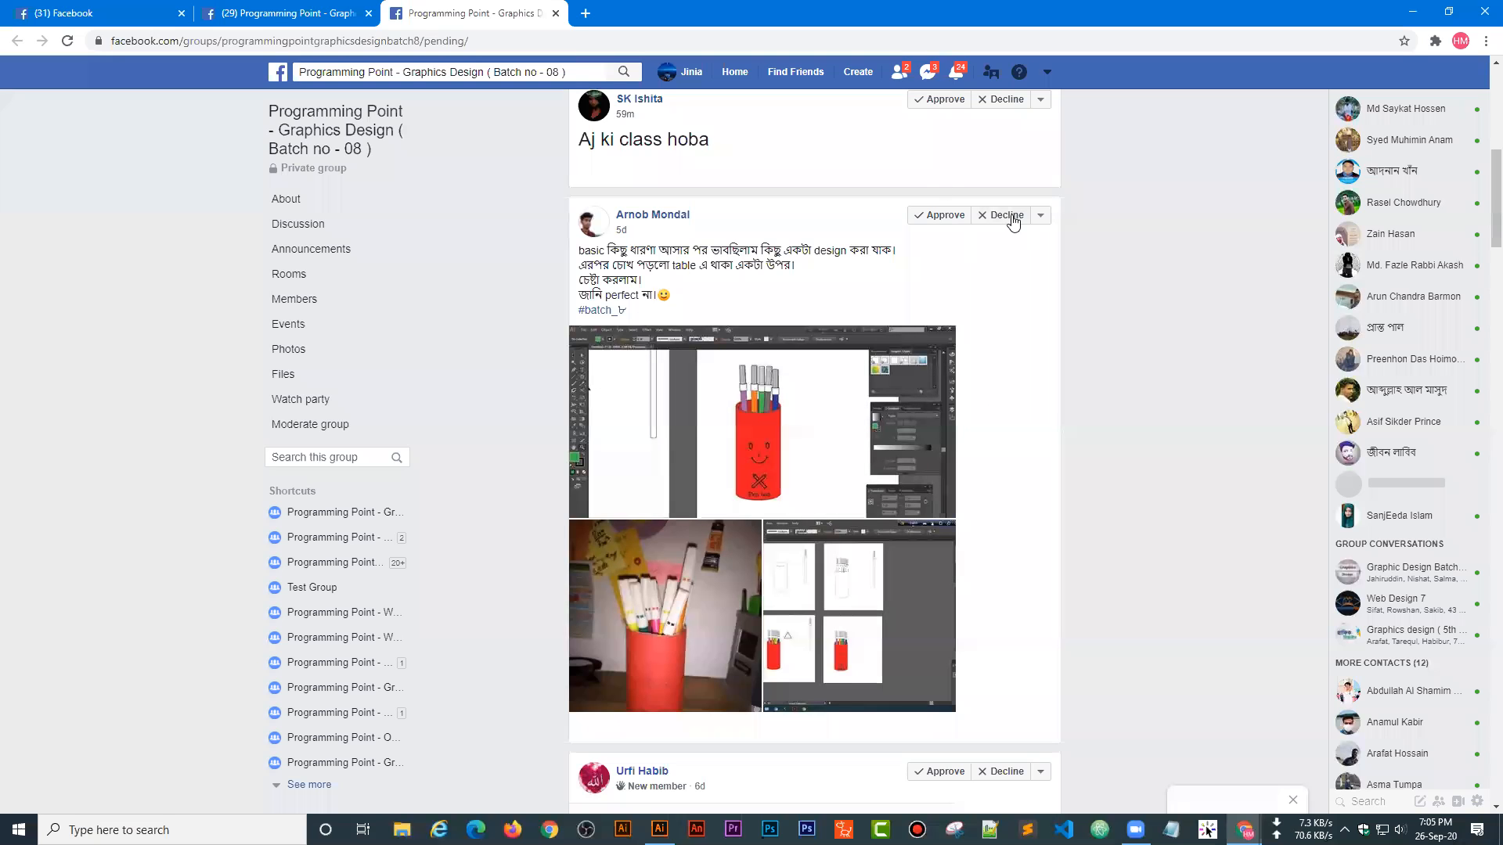
scroll(920, 409, "down", 4)
scroll(920, 410, "up", 3)
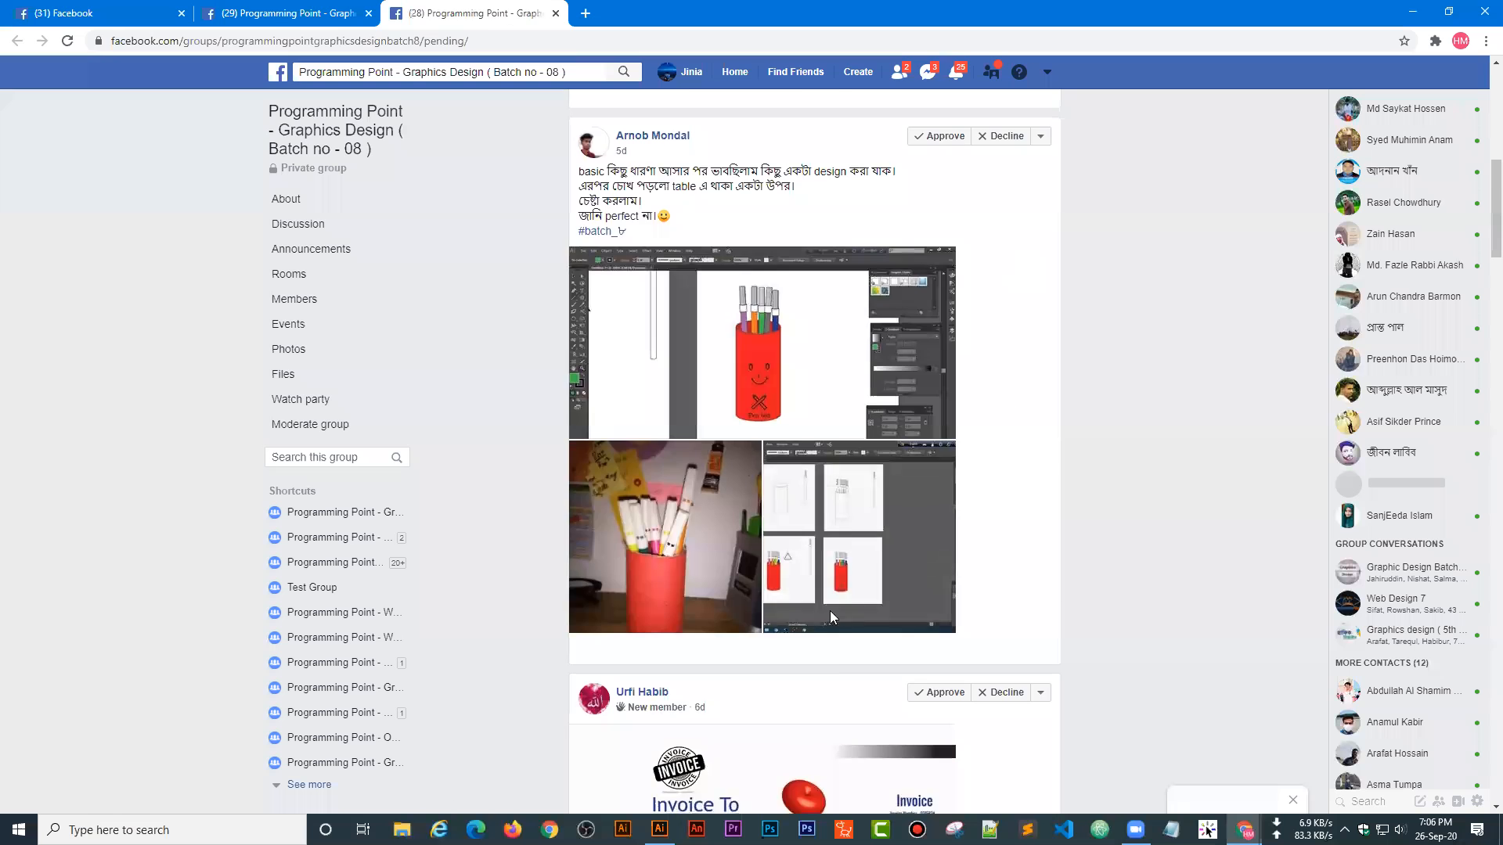
scroll(1074, 515, "down", 5)
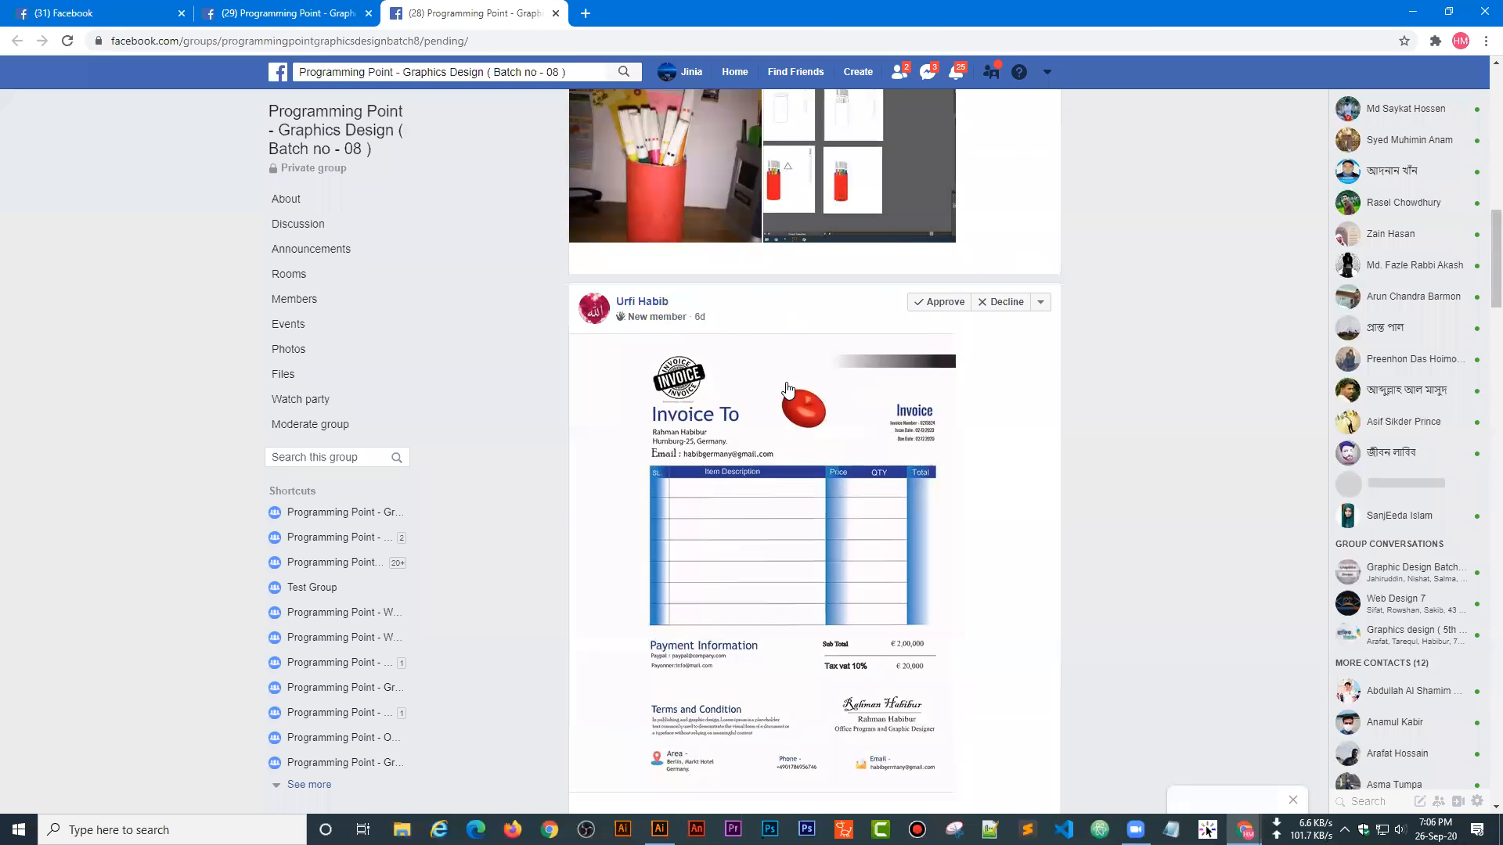
scroll(787, 595, "down", 3)
scroll(794, 468, "down", 2)
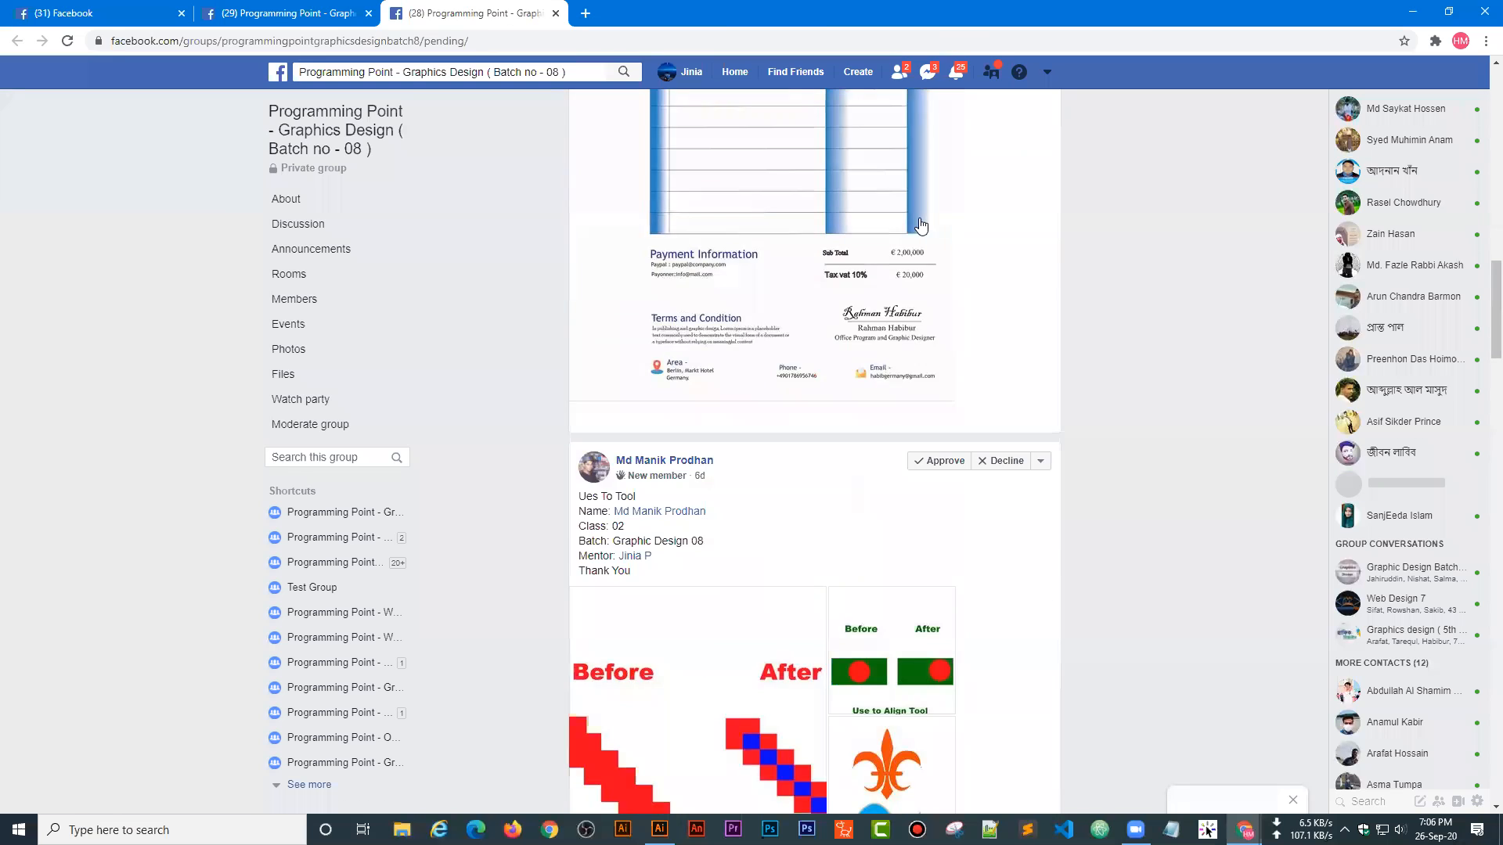
scroll(826, 480, "down", 2)
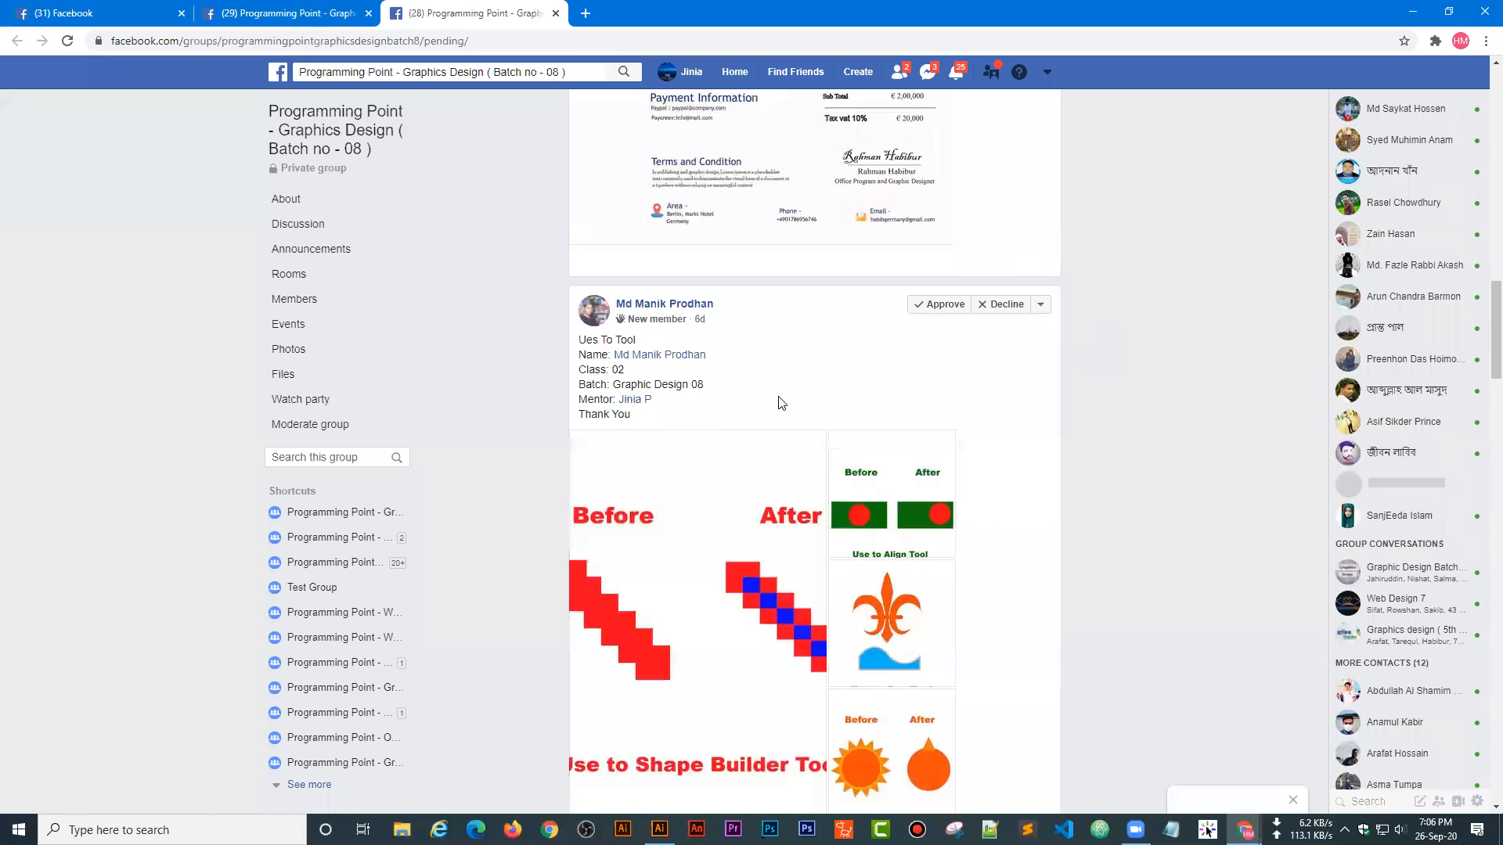
scroll(767, 537, "down", 1)
scroll(767, 537, "down", 2)
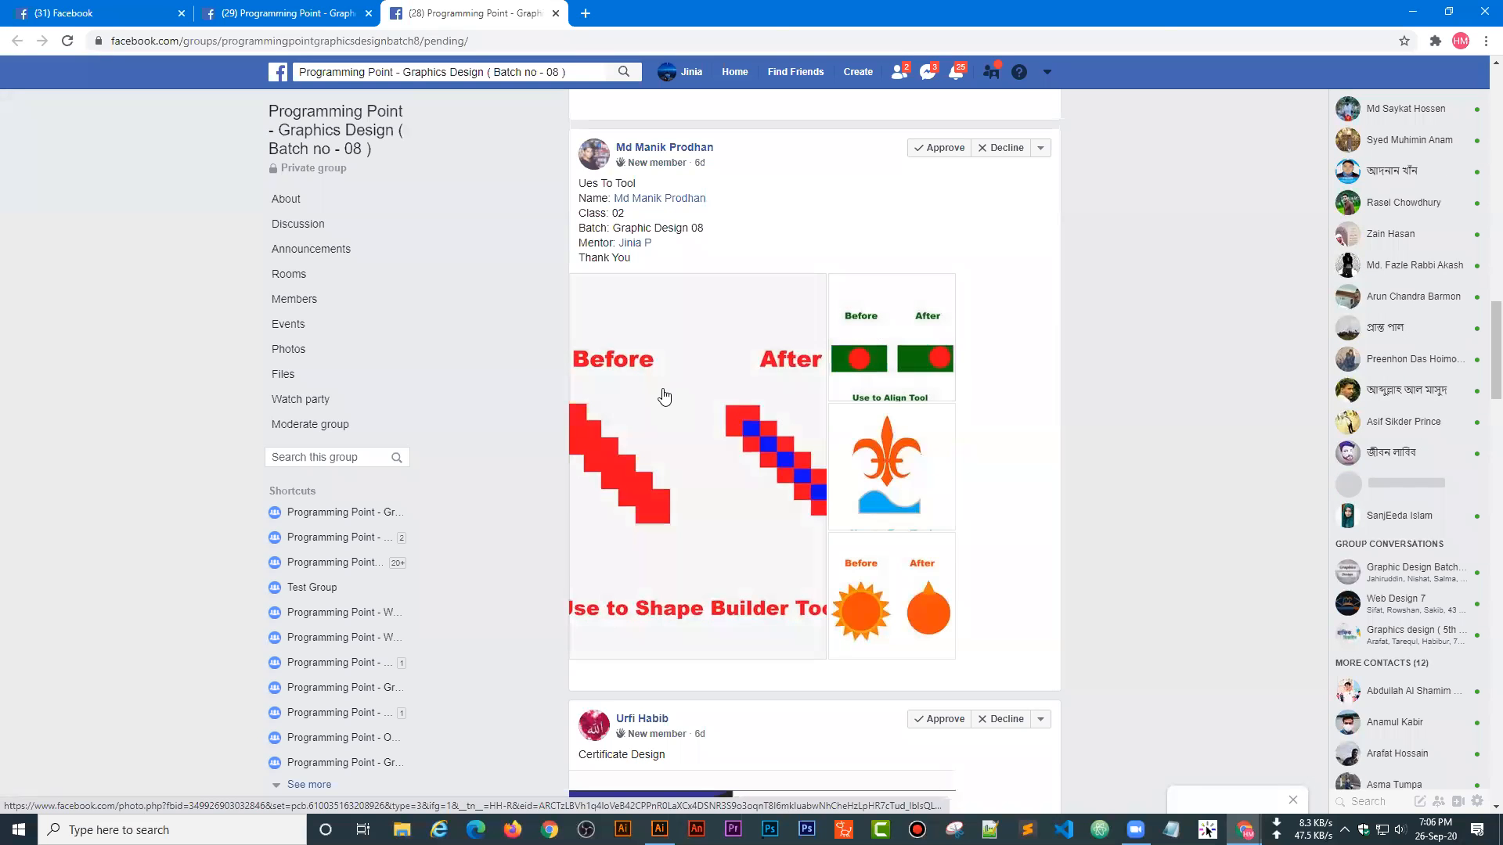
- Examine the remaining pending posts, comparing the certificate, business card and repeated invoice designs with the homework submissions above
scroll(728, 591, "down", 1)
scroll(728, 591, "down", 8)
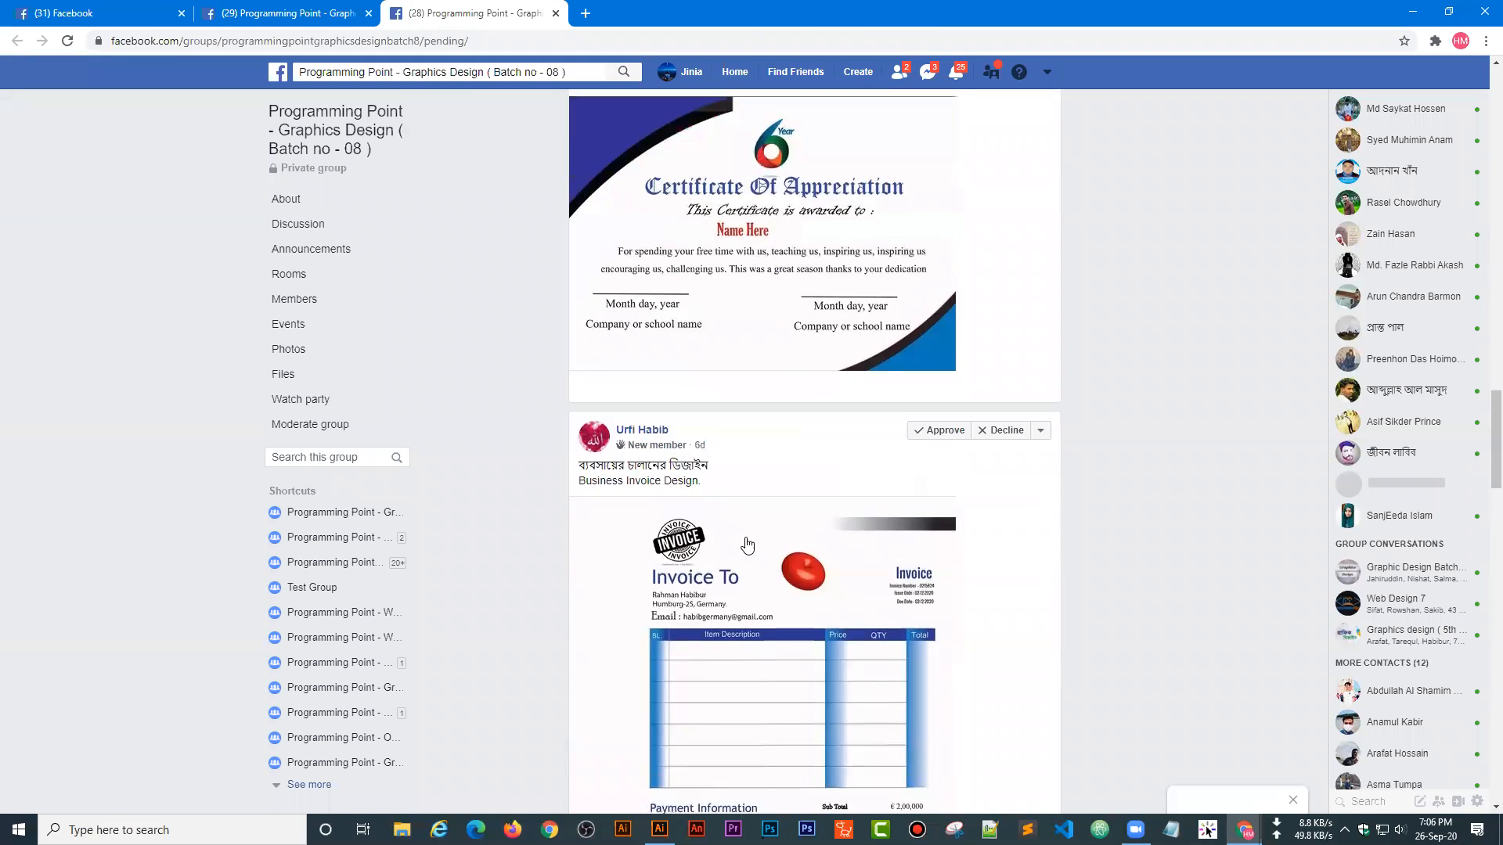
scroll(728, 548, "up", 6)
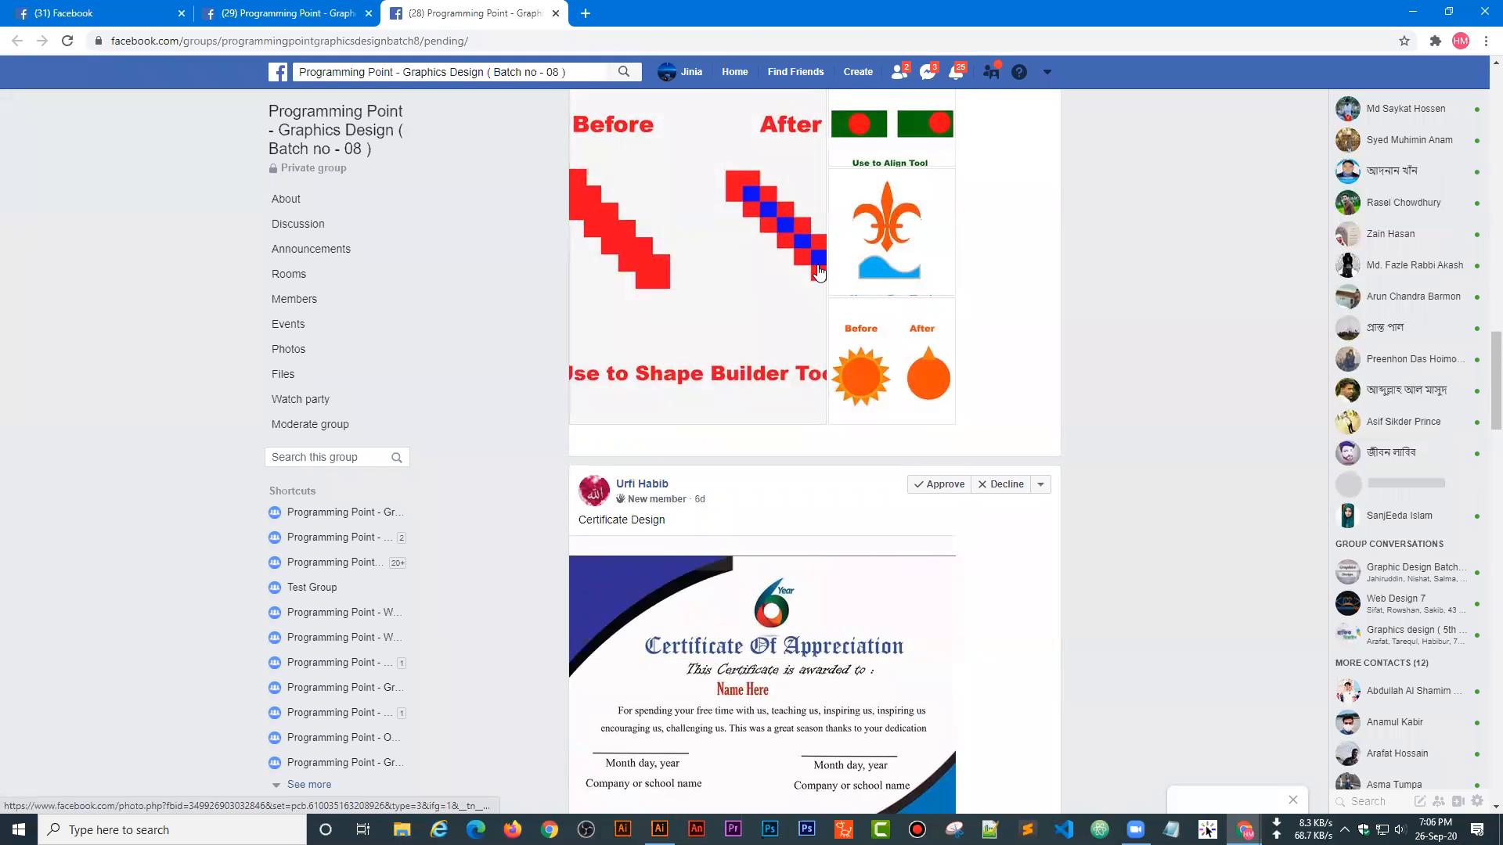
scroll(873, 638, "down", 3)
scroll(873, 638, "down", 8)
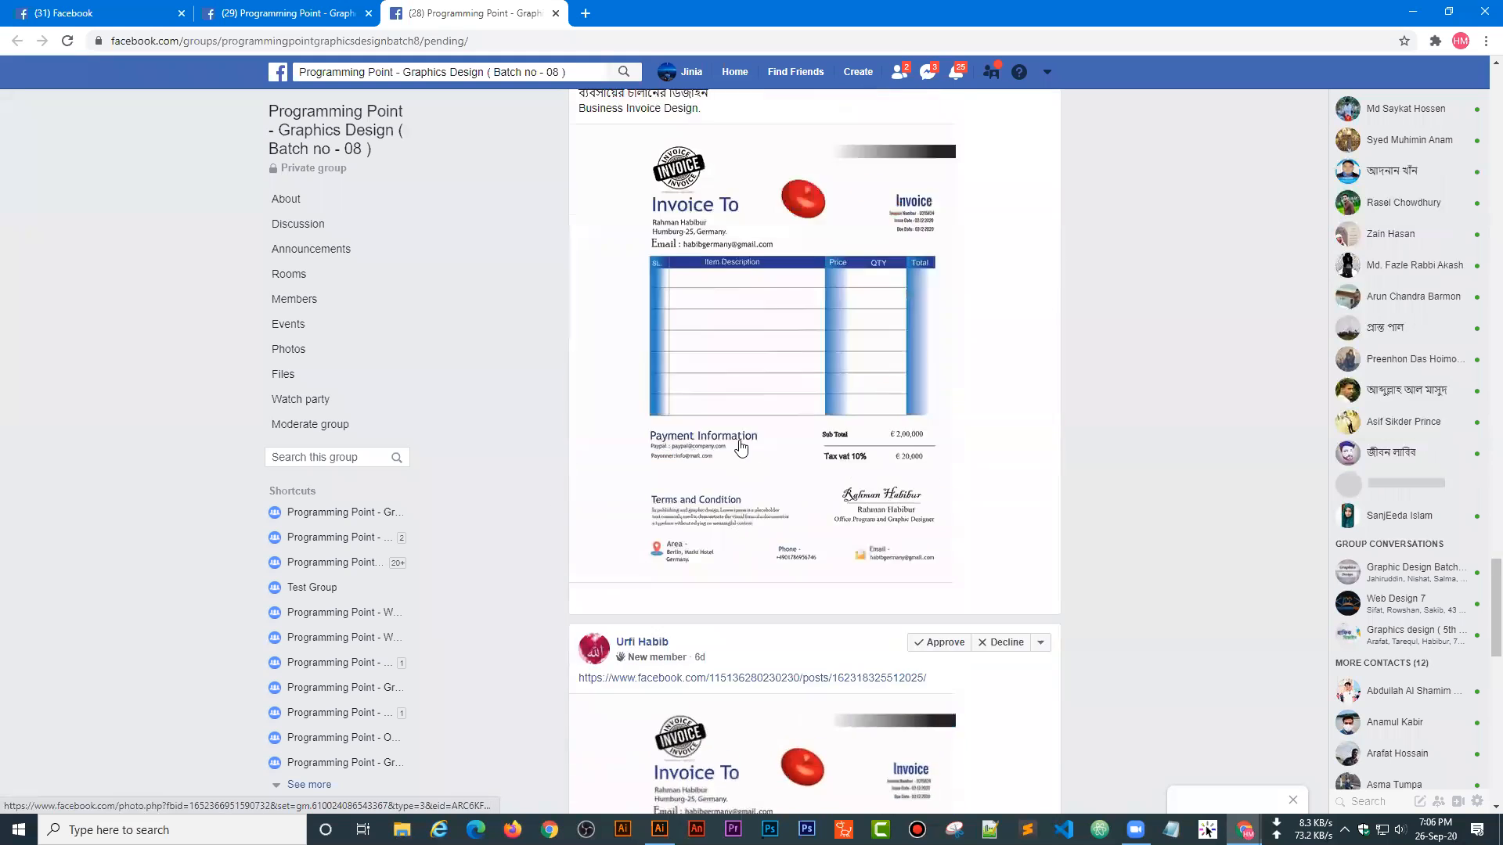
scroll(873, 511, "down", 5)
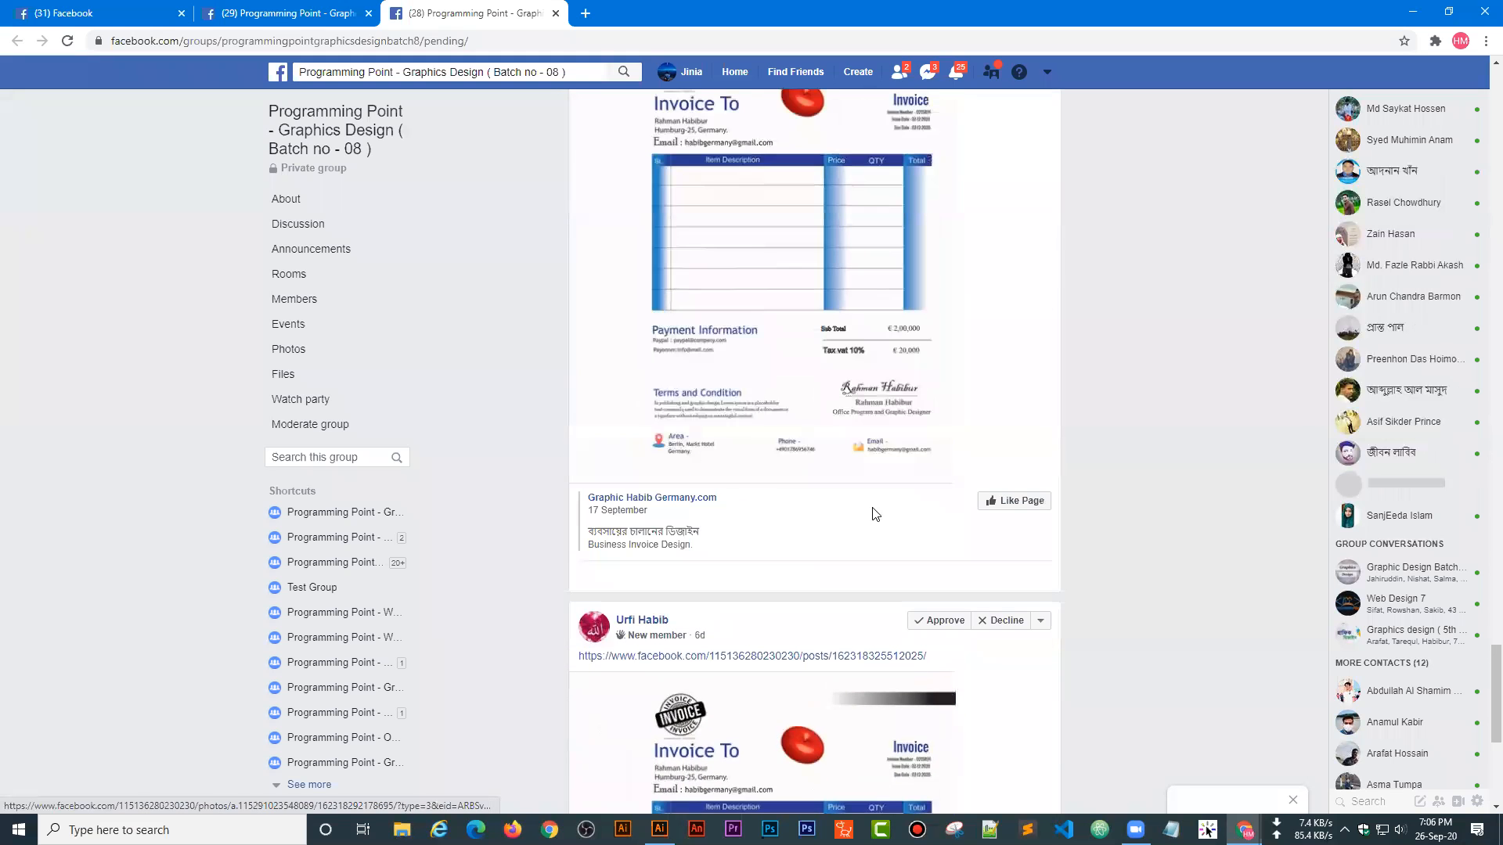
scroll(863, 375, "up", 6)
scroll(864, 372, "up", 20)
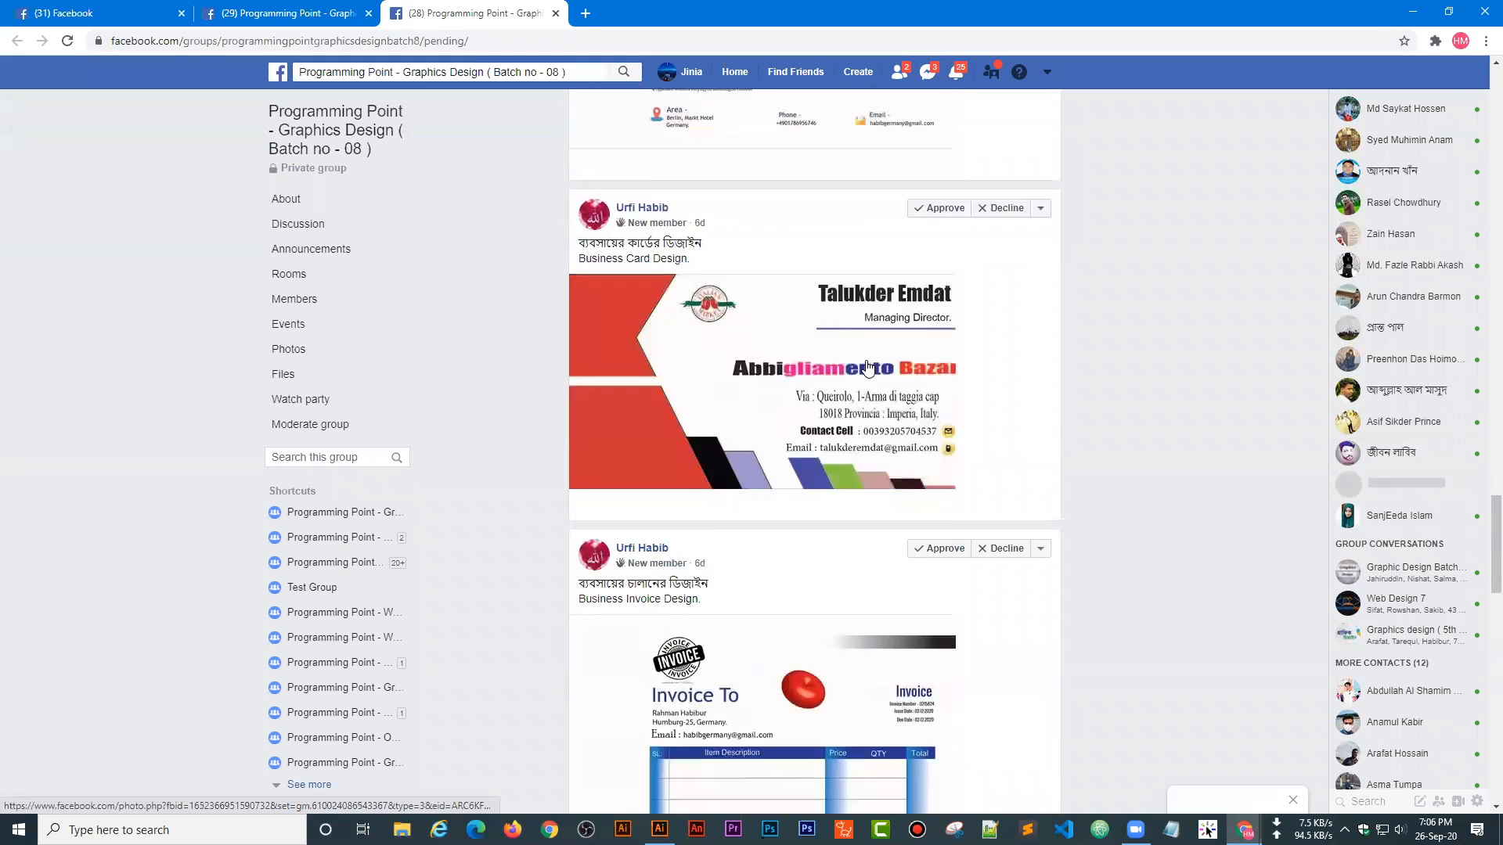
scroll(880, 329, "down", 15)
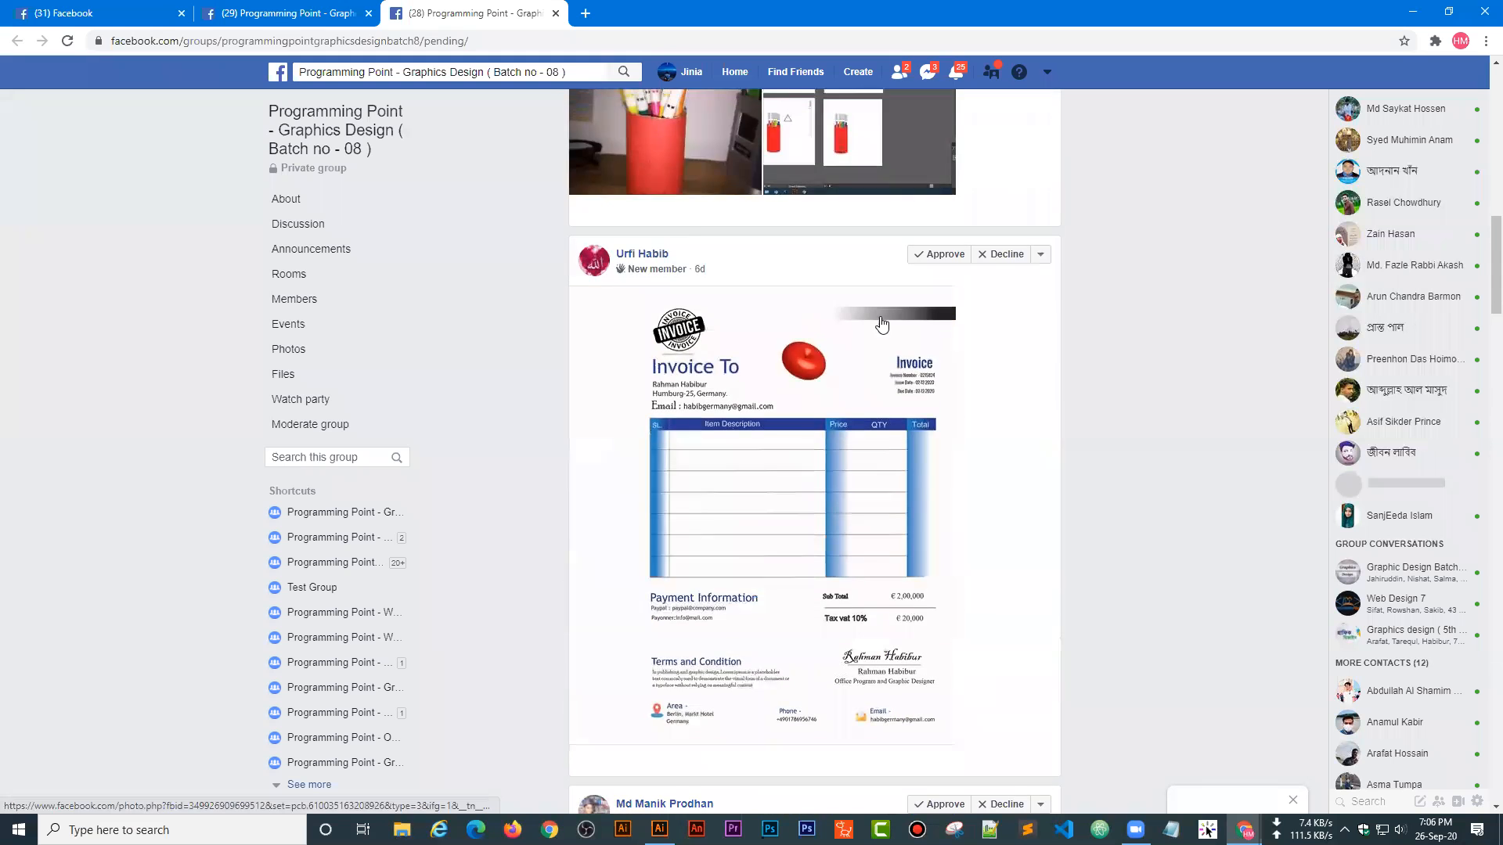
- Highlight the required homework post fields in the group's pinned announcement, and return to the pending posts
left_click(289, 14)
scroll(738, 525, "up", 10)
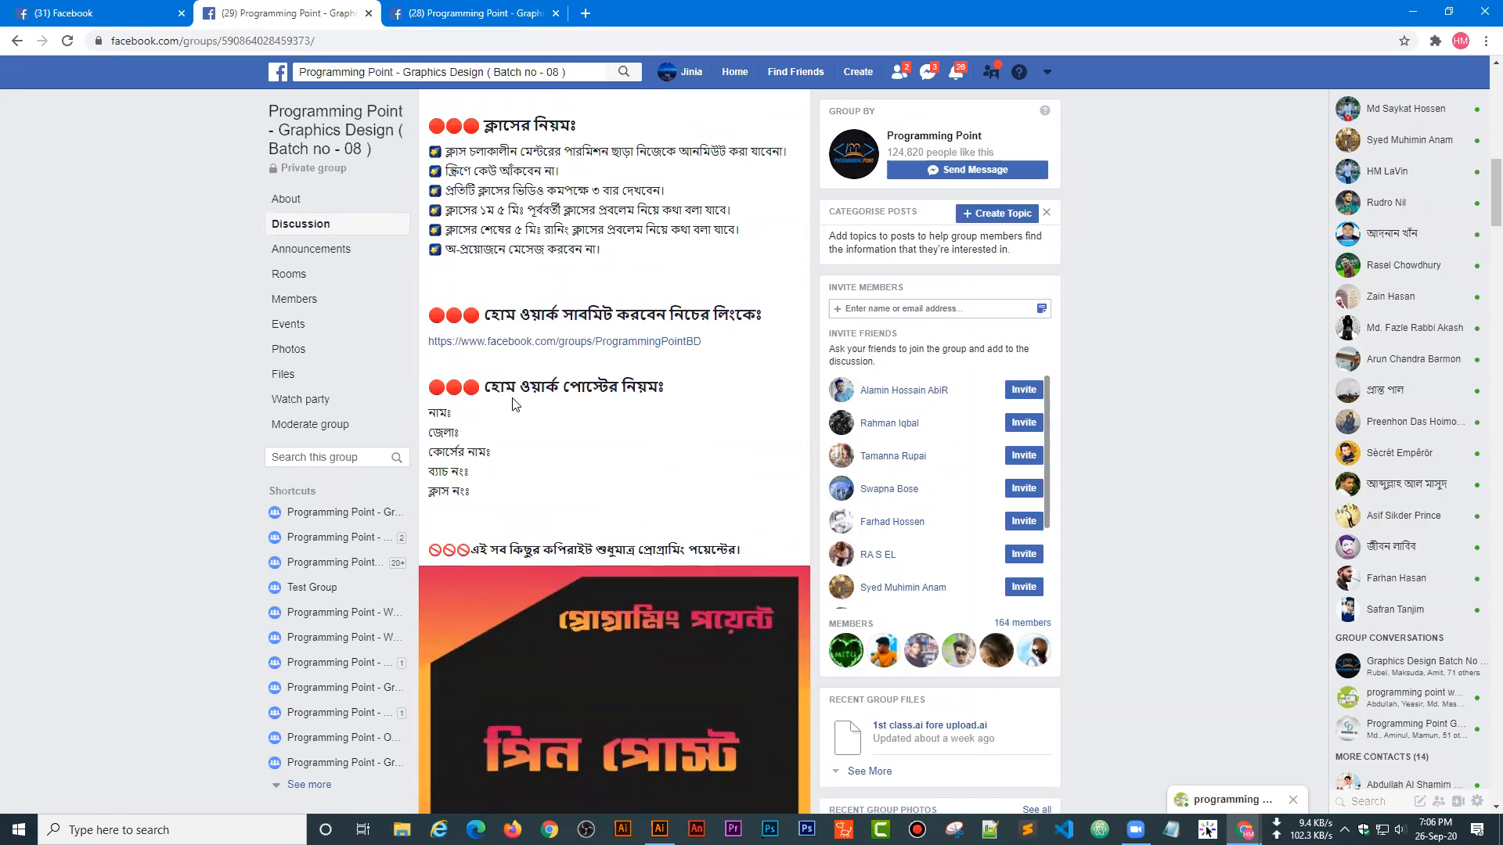
left_click_drag(480, 491, 426, 420)
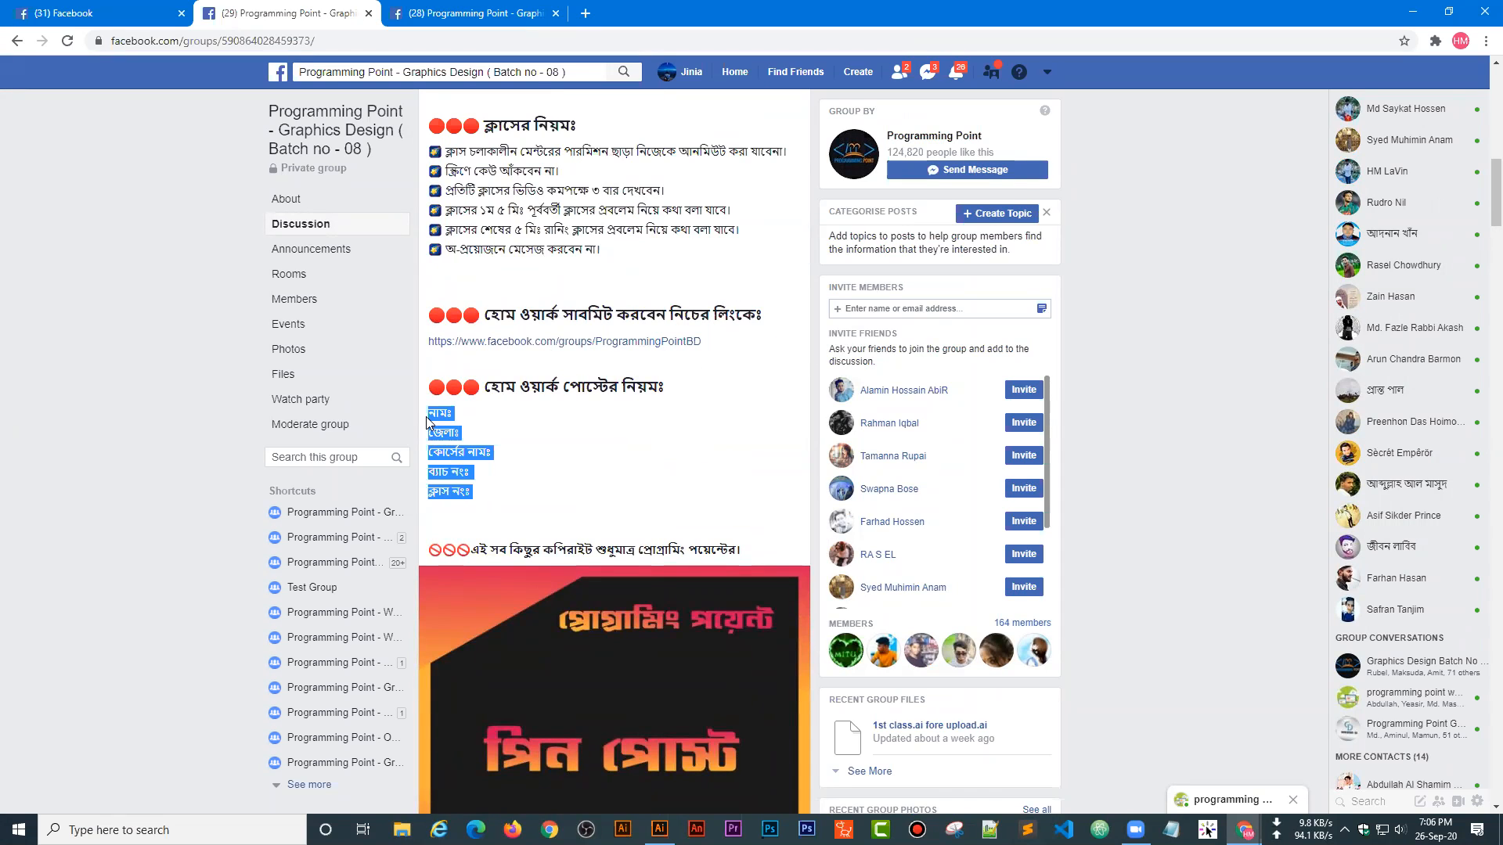
left_click(689, 439)
key("ctrl+Tab")
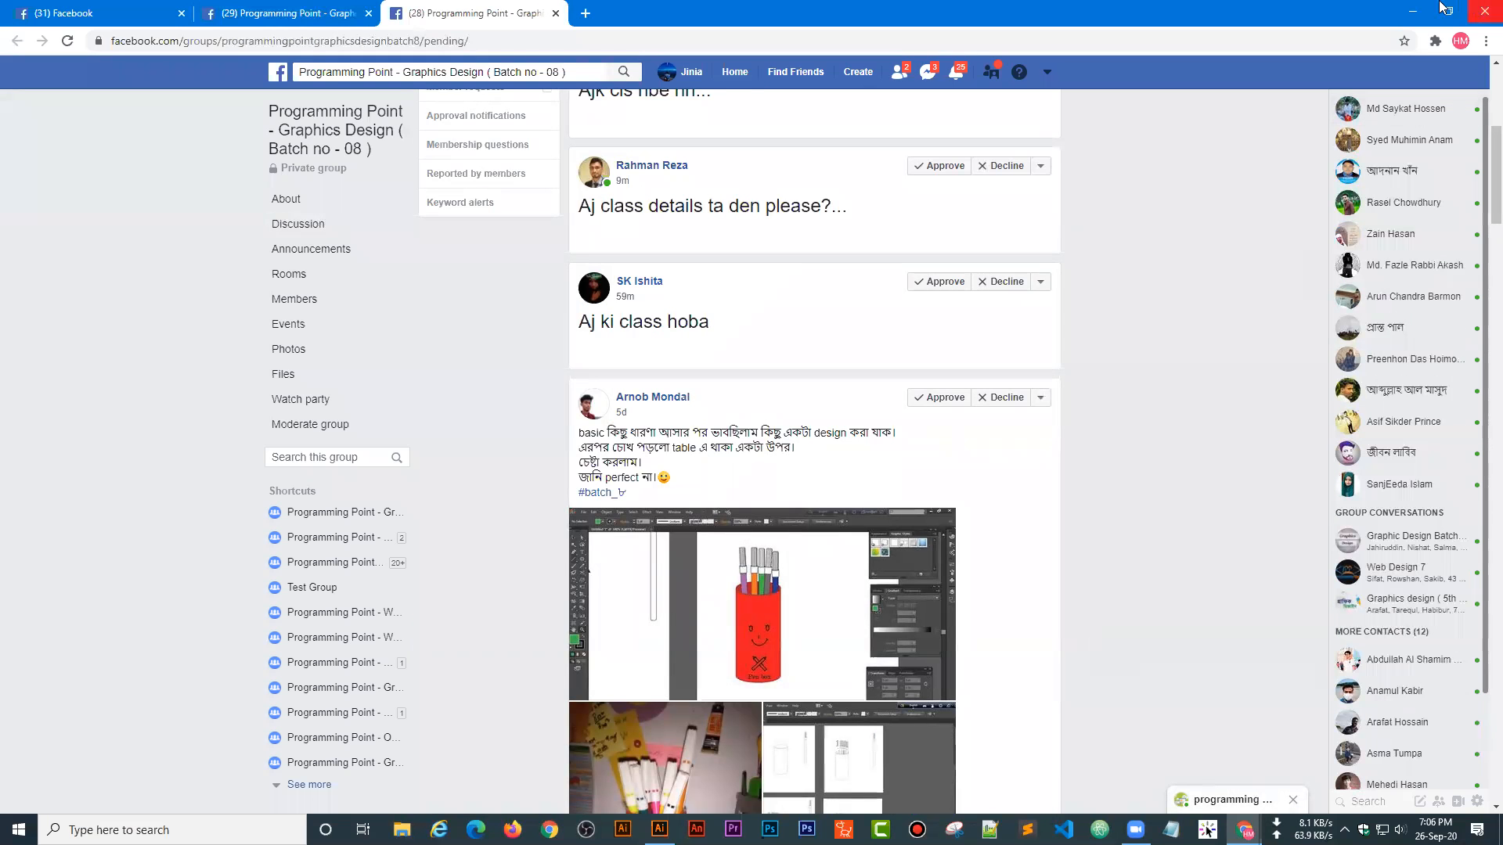
- Switch to Adobe Illustrator and dismiss the What's New window
left_click(1416, 14)
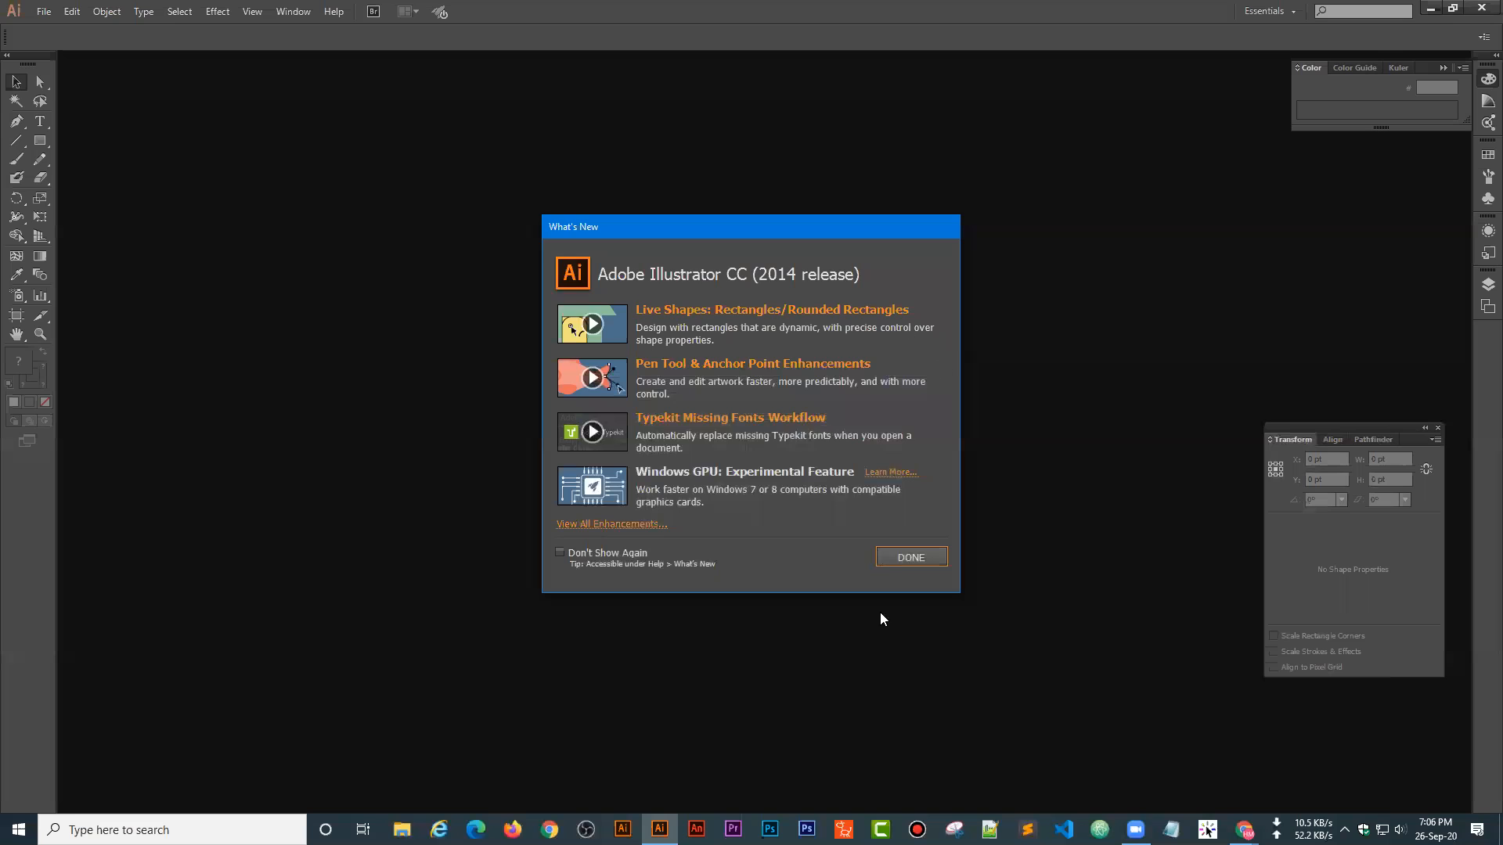
left_click(900, 562)
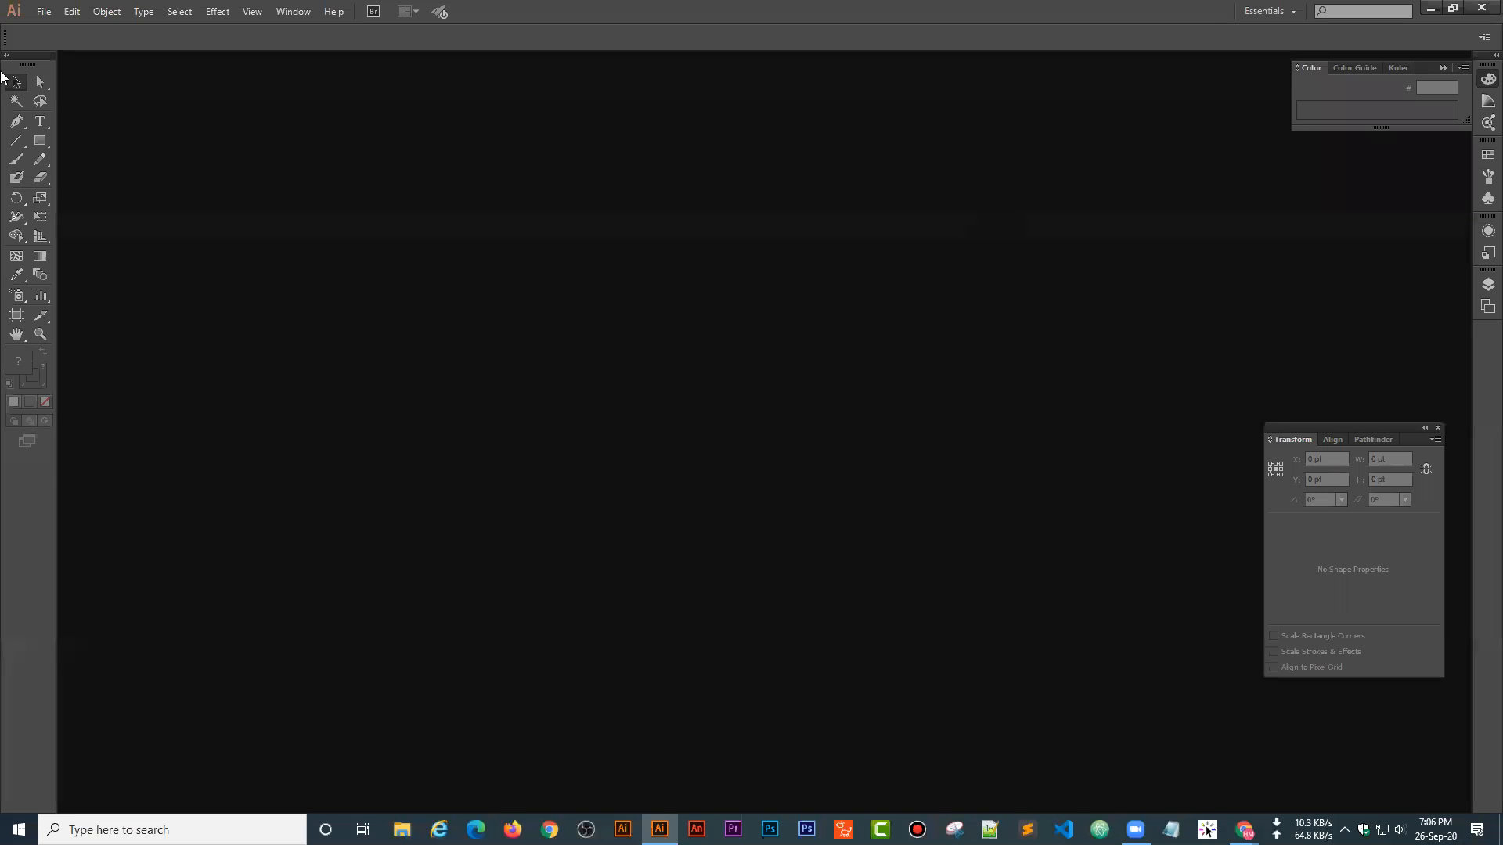
- Create a landscape 1280 x 800 px document from the Web profile, with High (300 ppi) raster effects and pixel-grid alignment off
left_click(44, 13)
left_click(510, 368)
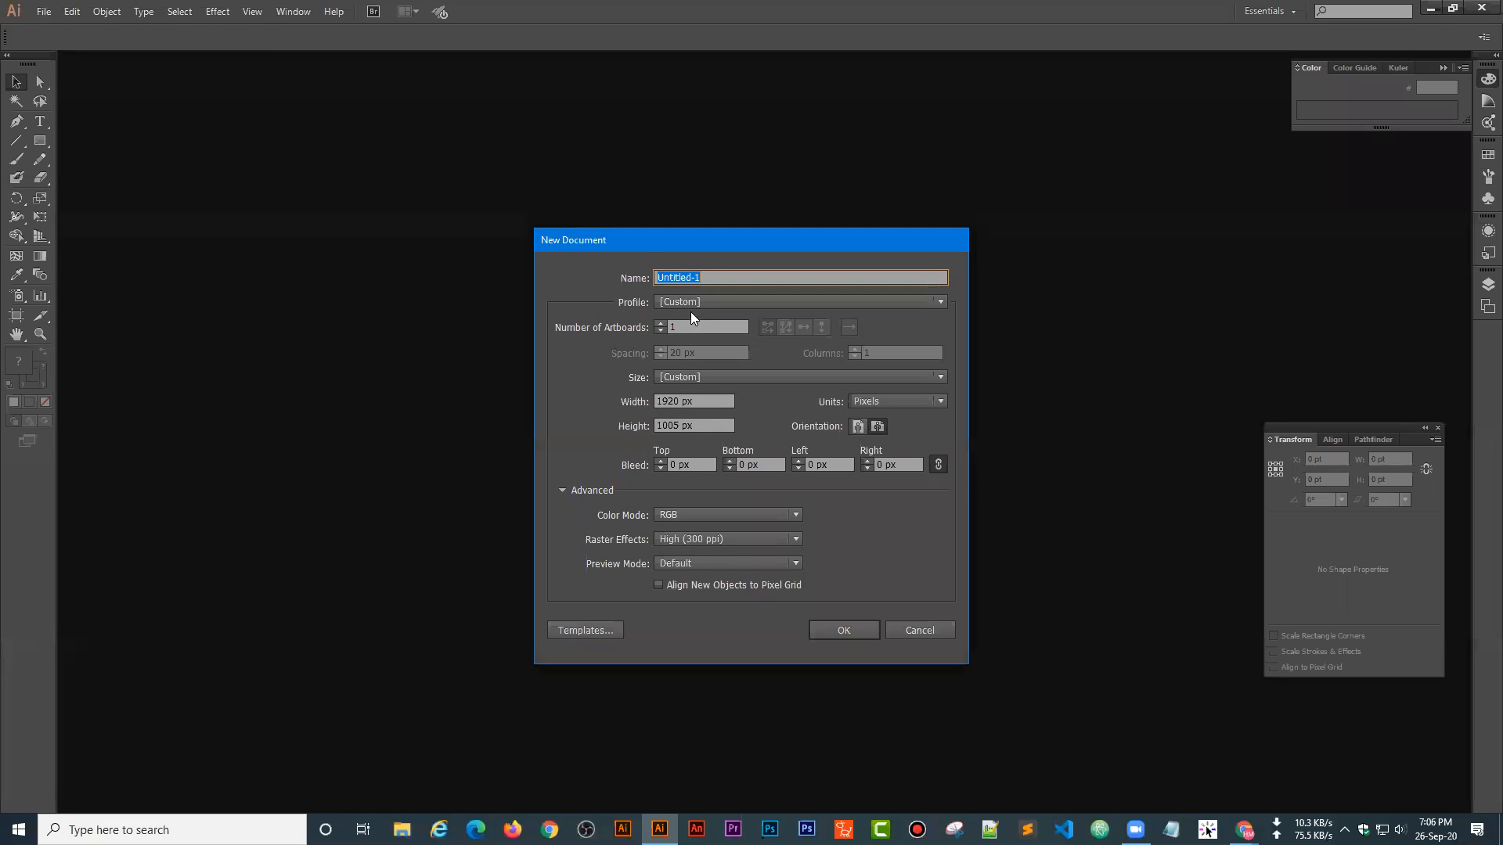
left_click(688, 305)
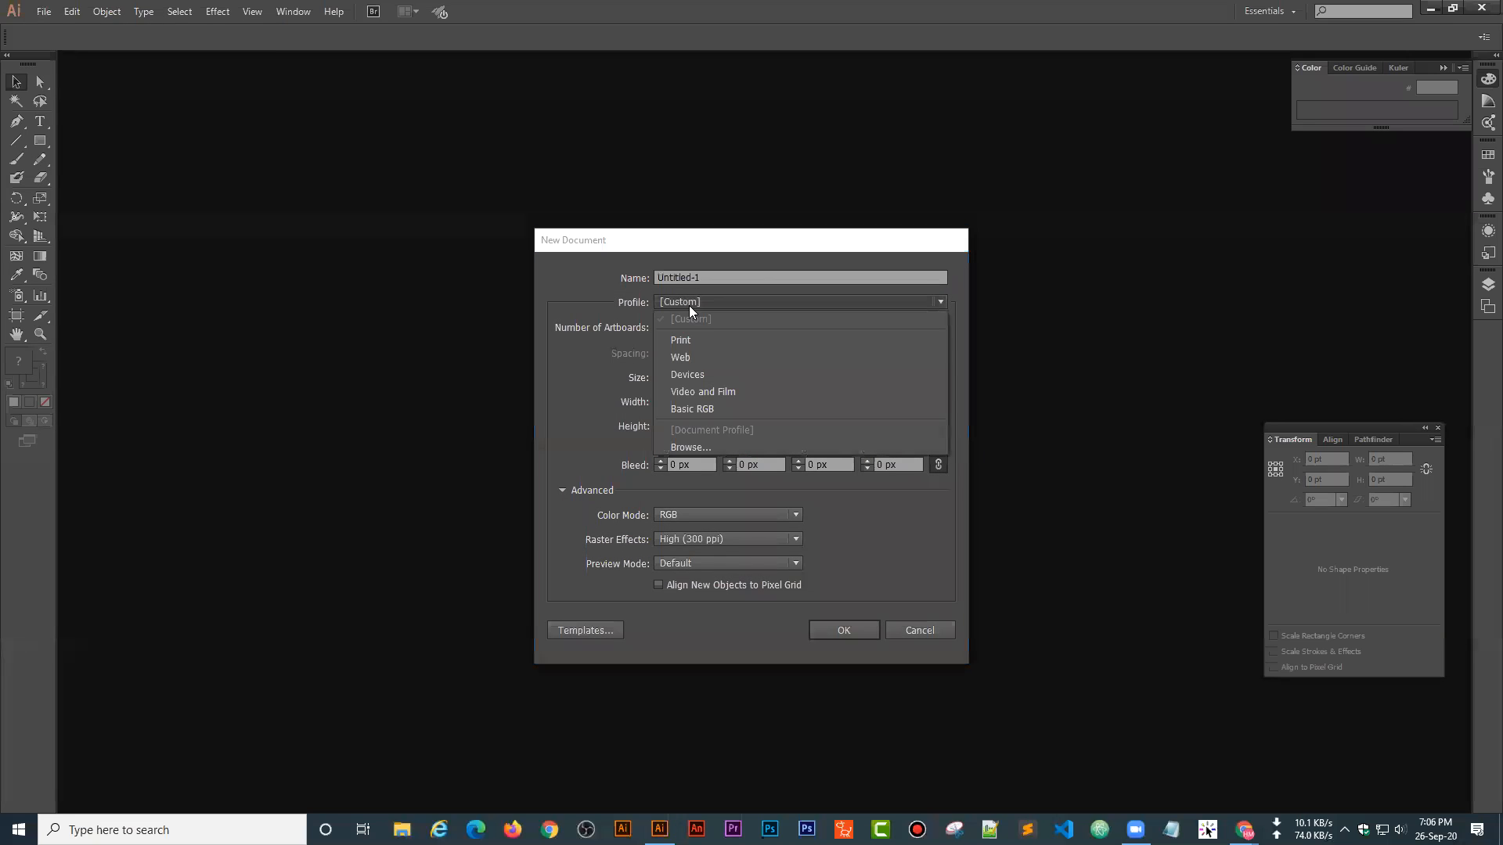
left_click(689, 357)
left_click(695, 377)
left_click(700, 479)
left_click(674, 538)
left_click(687, 557)
left_click(657, 584)
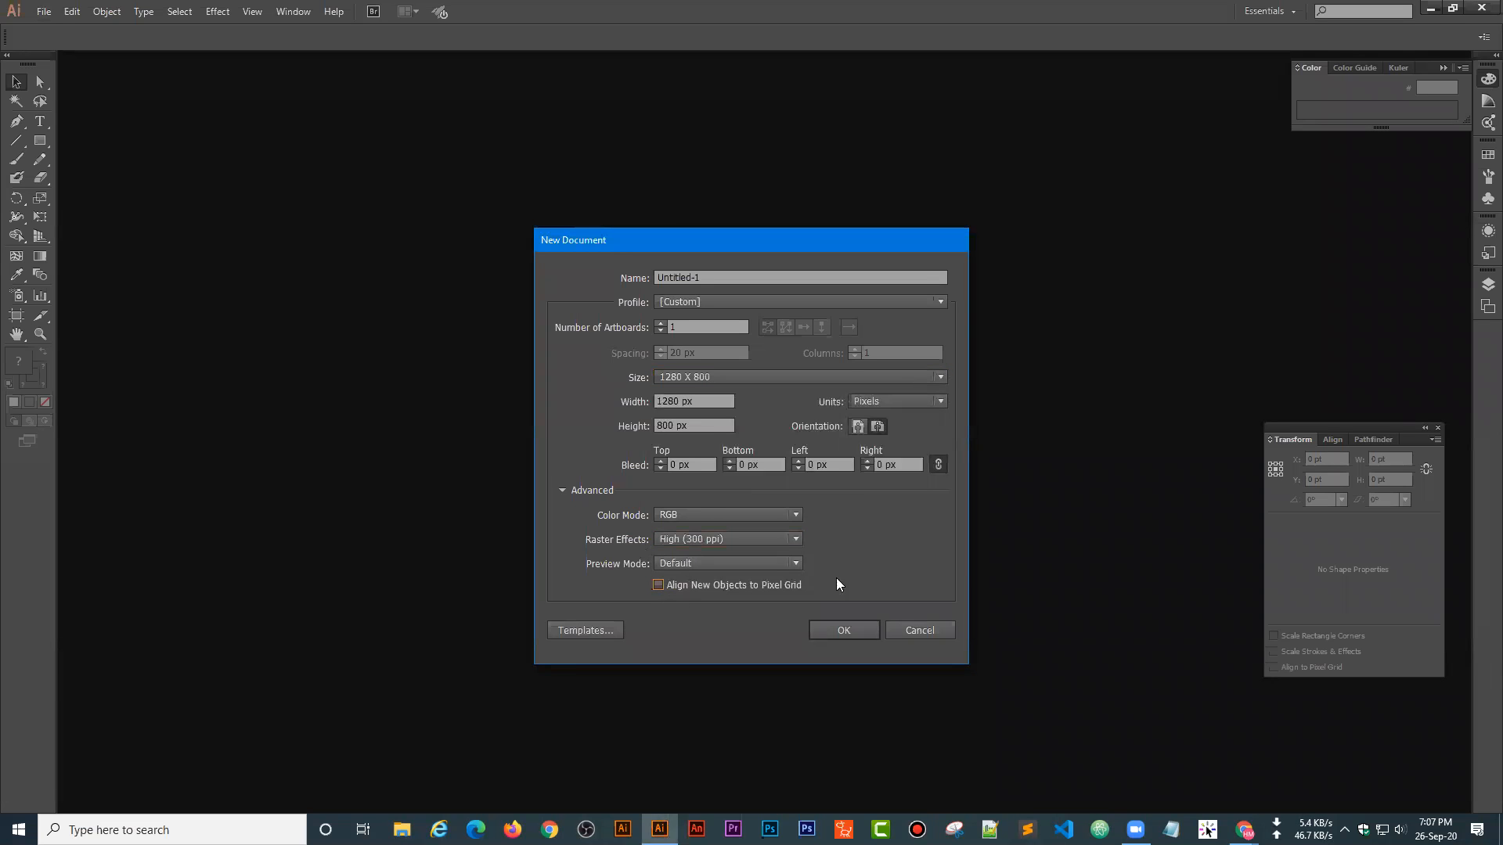
left_click(878, 428)
left_click(853, 633)
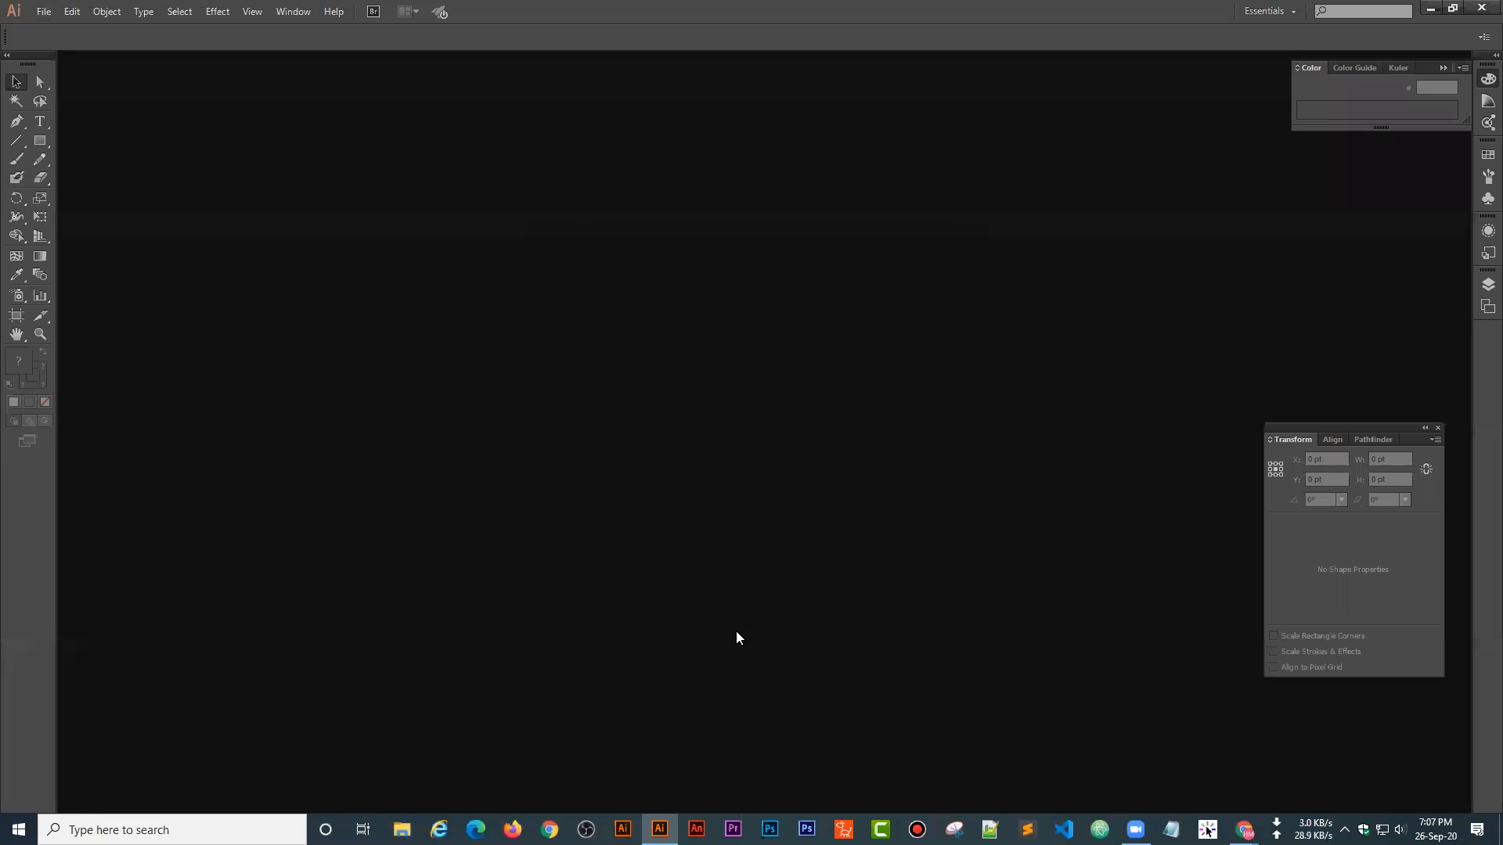
- Try portrait orientation in the options of Artboard 1, cancel the change, and return to the Selection tool
left_click(16, 315)
double_click(638, 260)
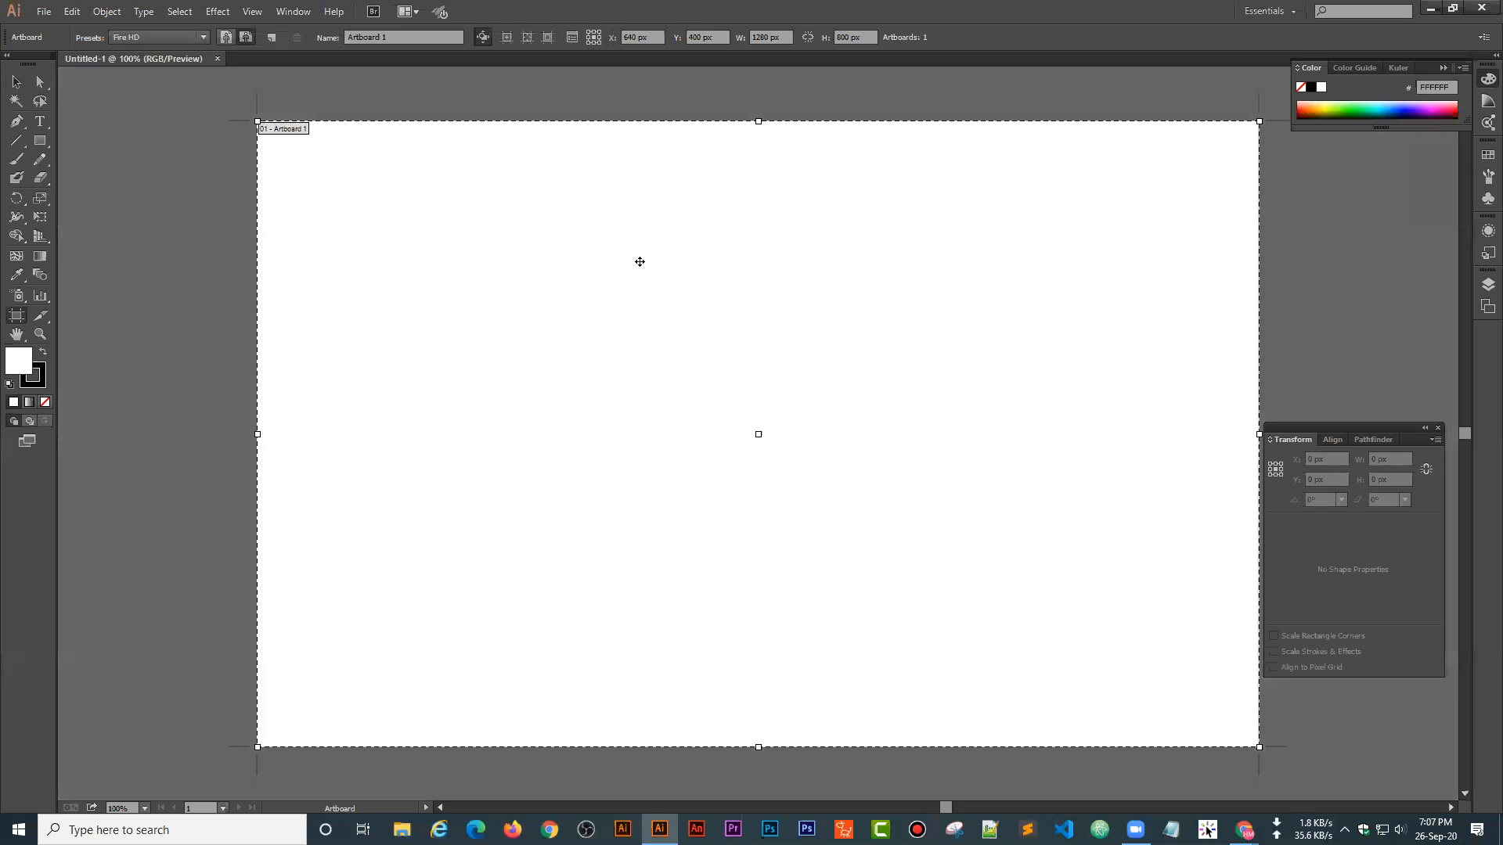
left_click(674, 292)
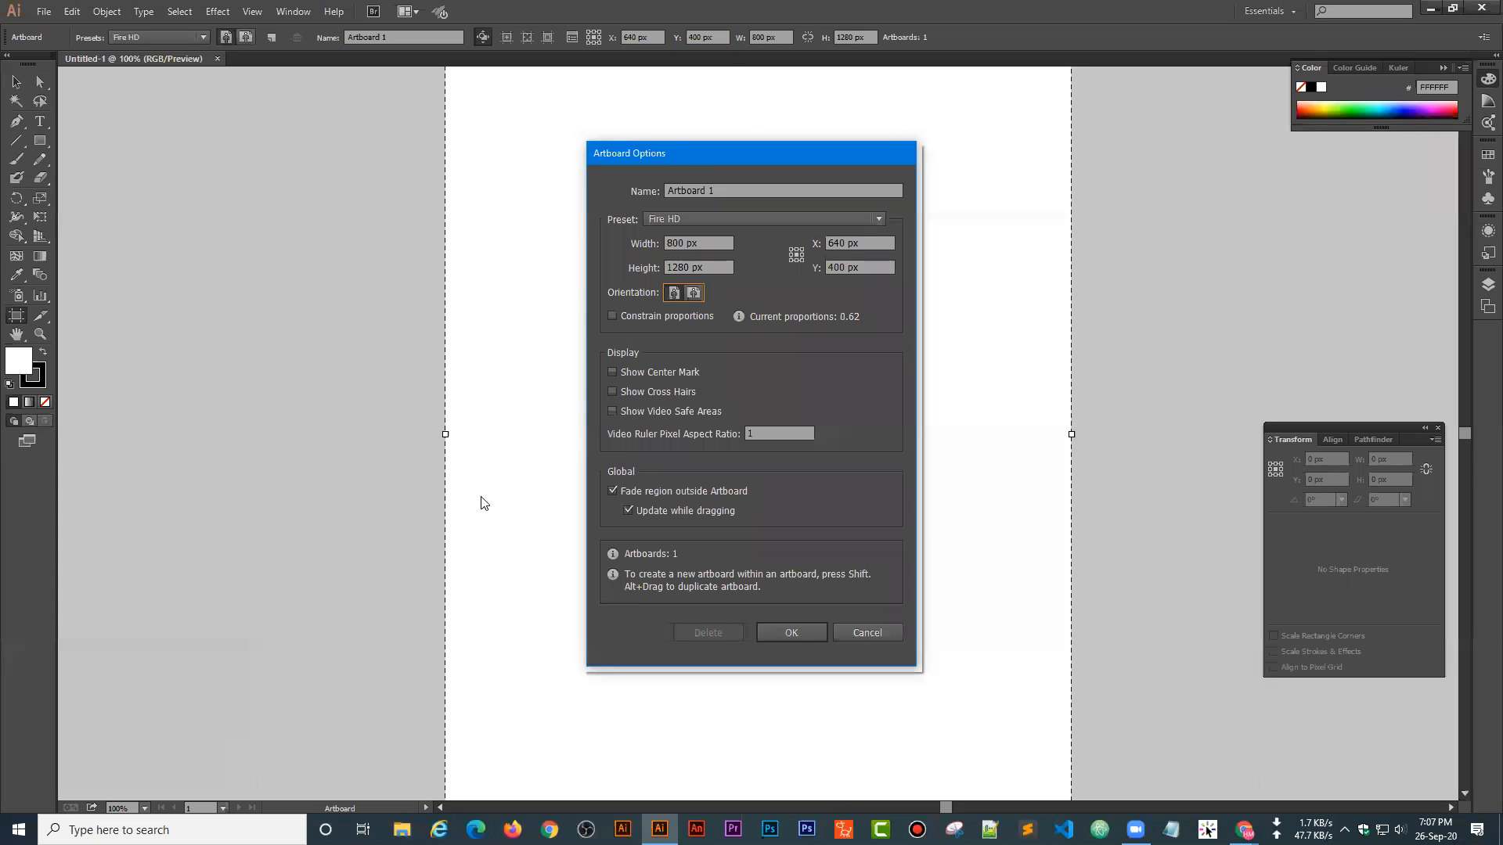
left_click(847, 631)
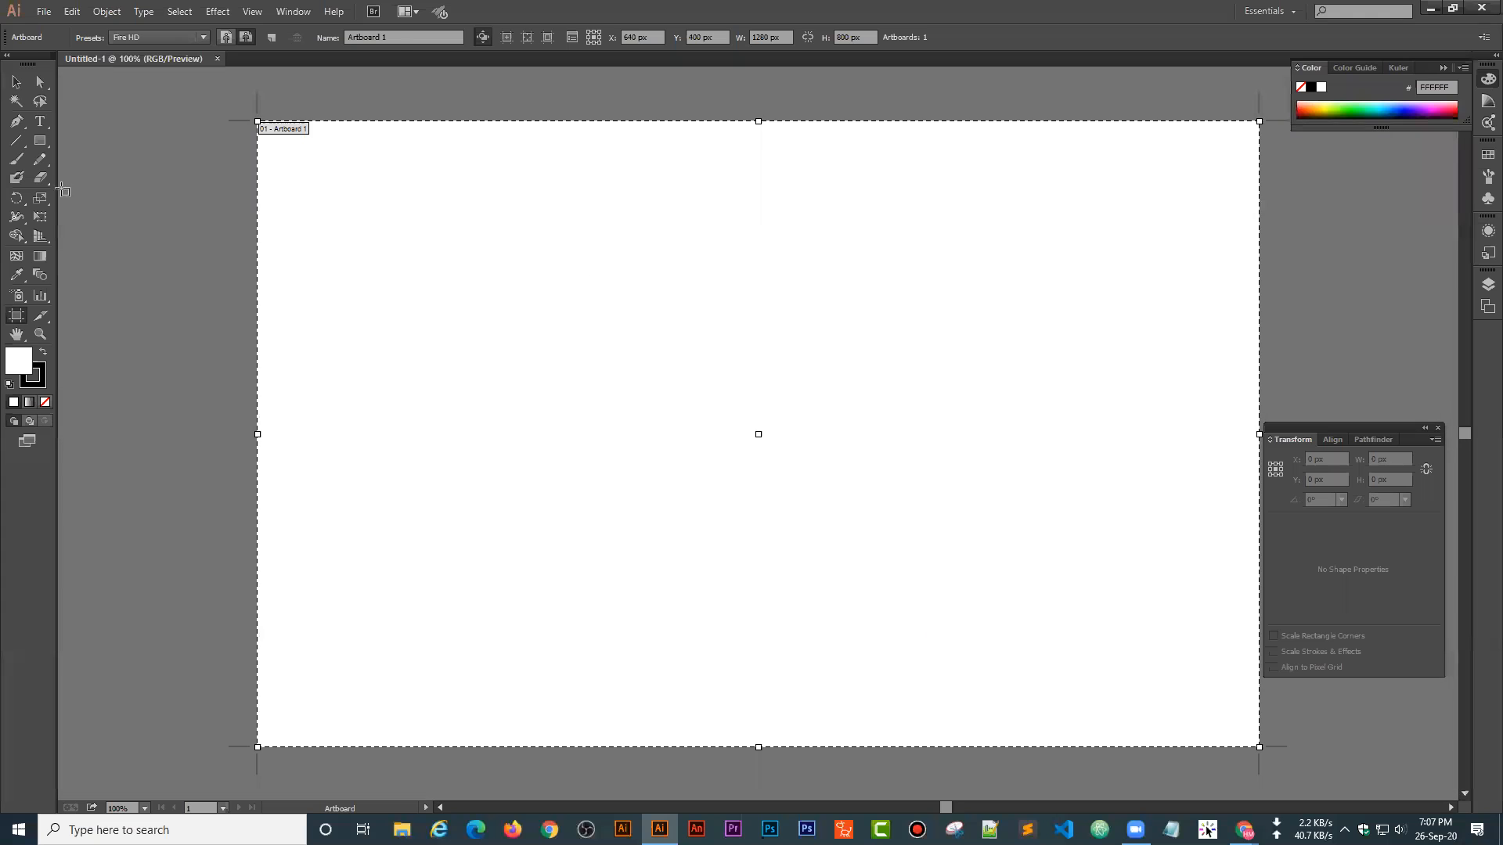
left_click(16, 81)
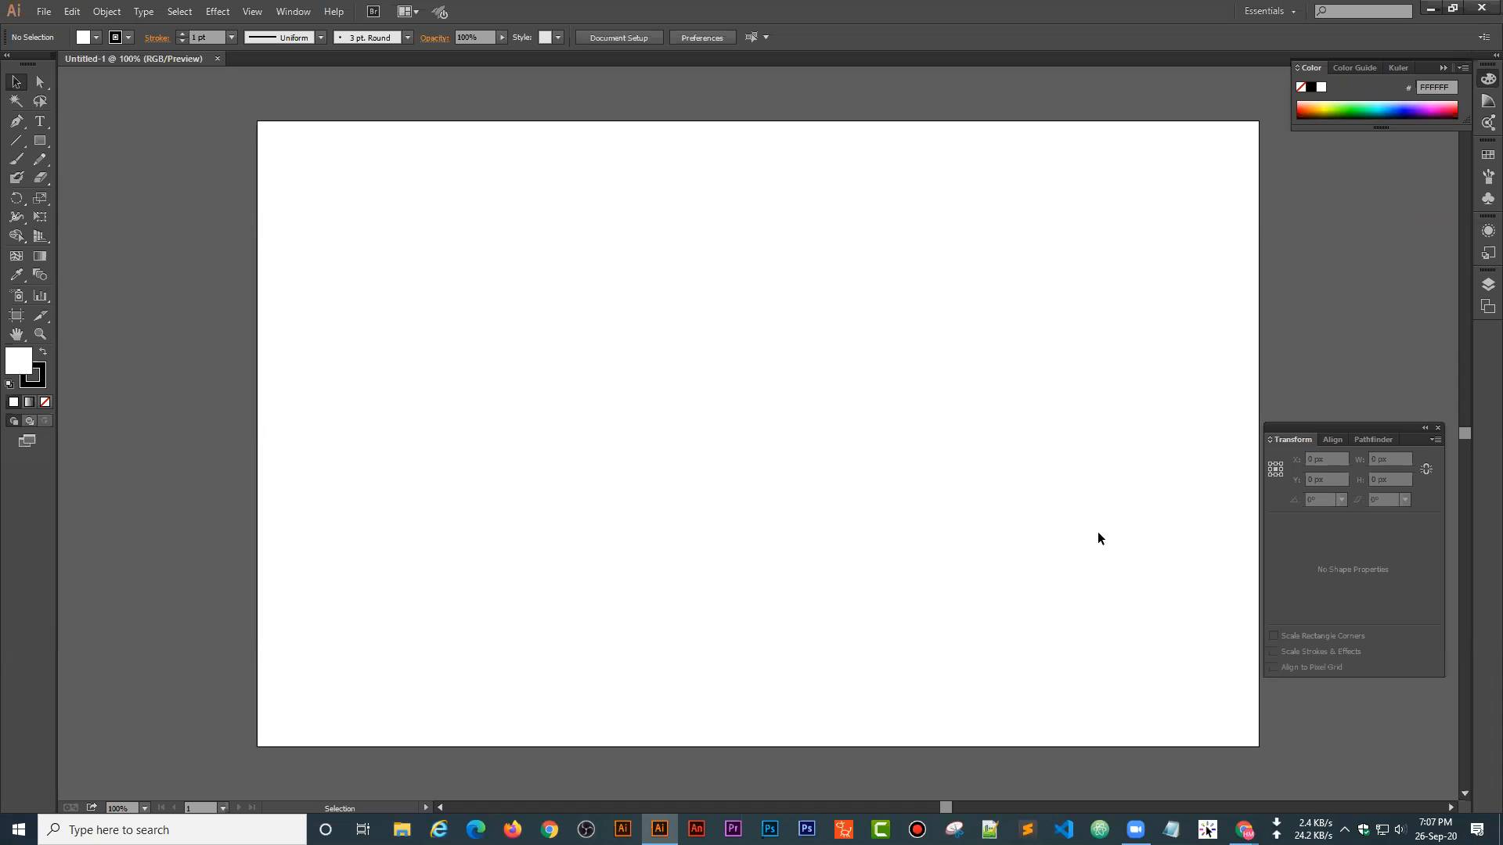
- Try the export settings with JPEG as the file type, and cancel the export
left_click(44, 11)
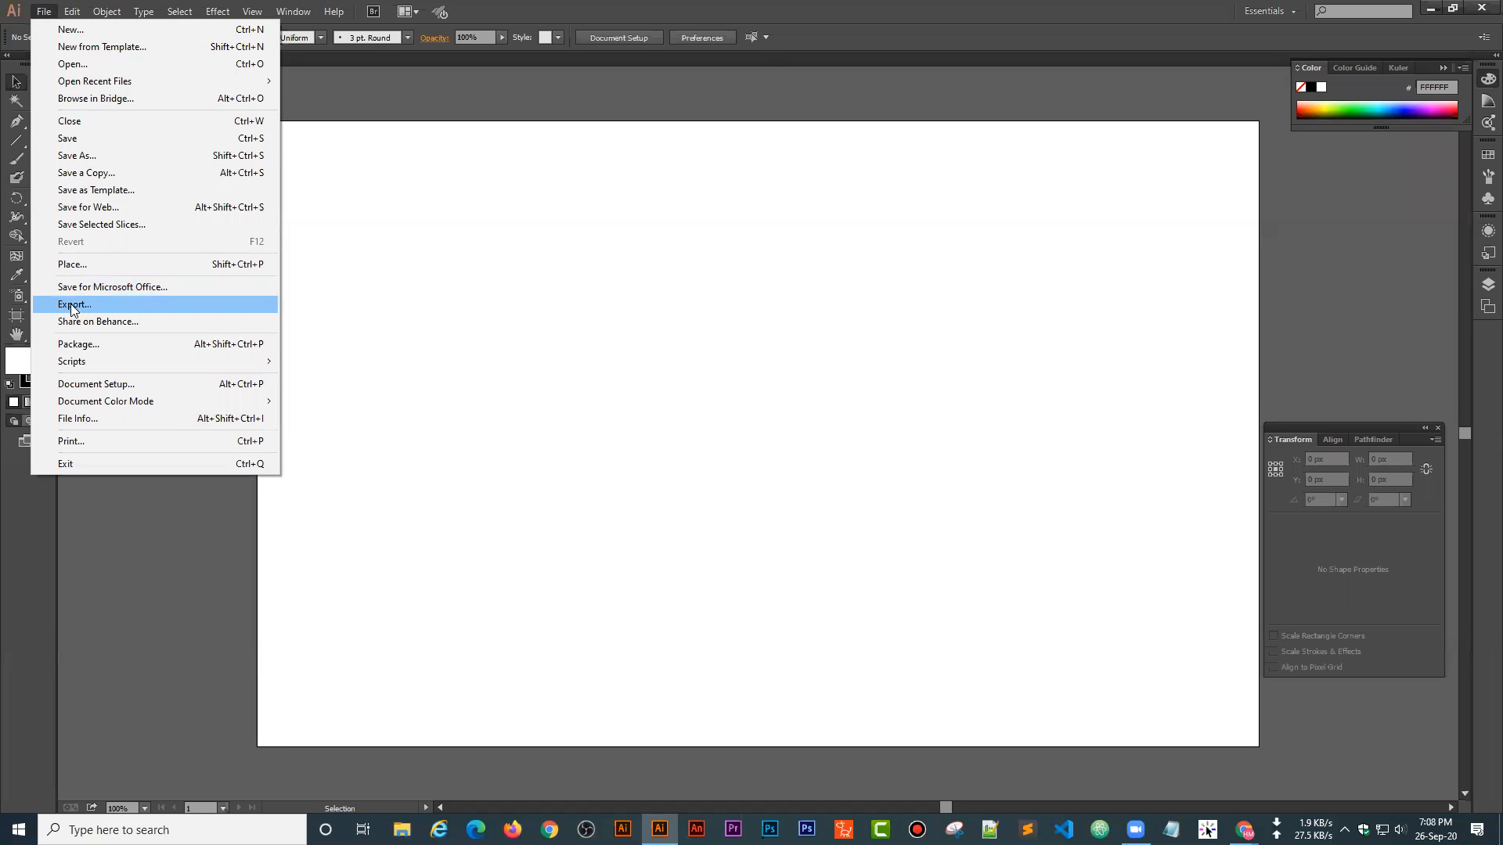
left_click(87, 307)
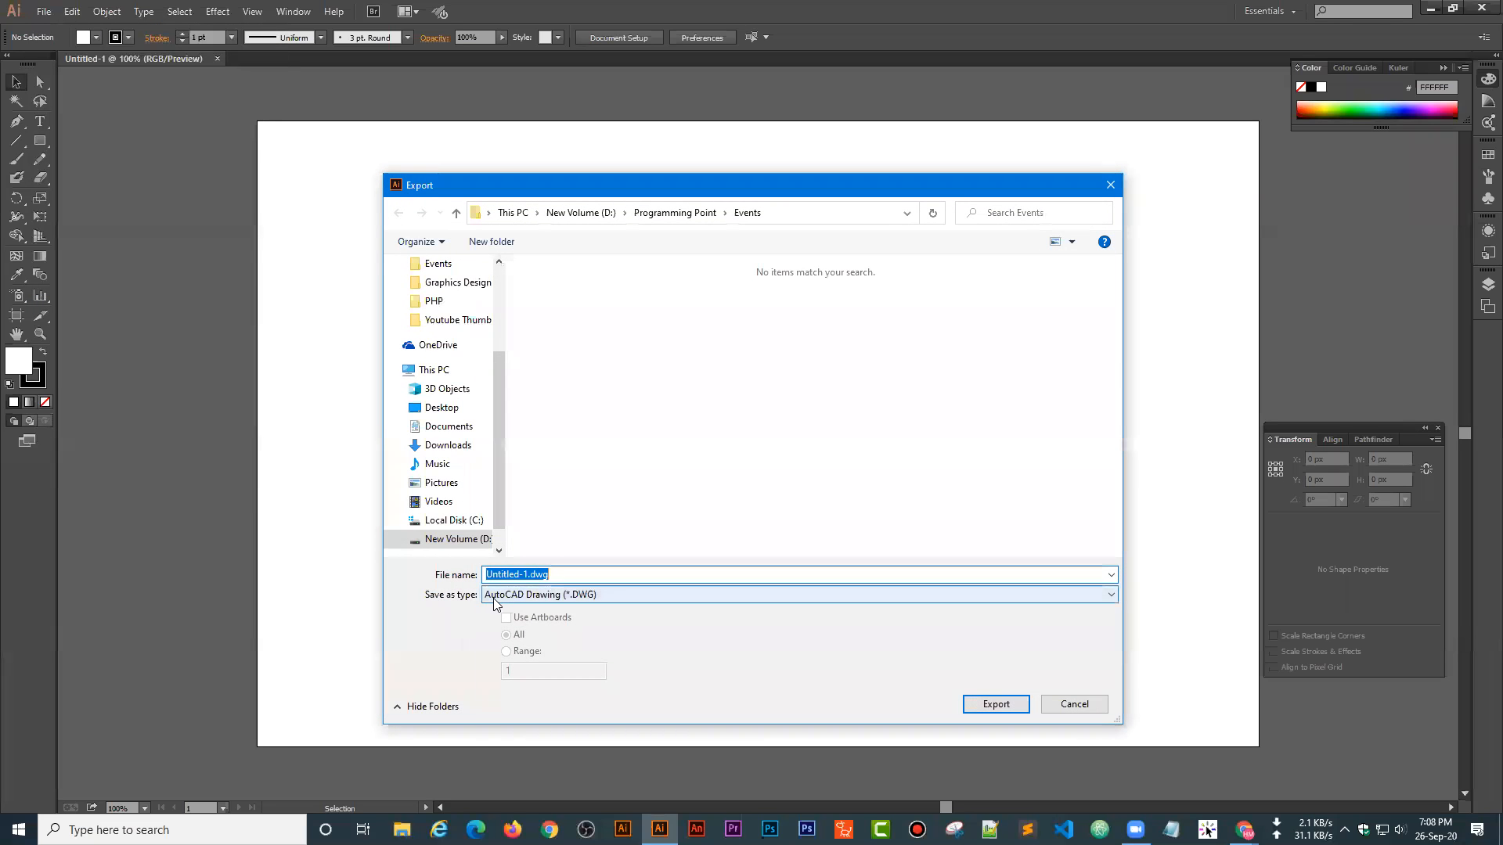
left_click(493, 601)
left_click(501, 680)
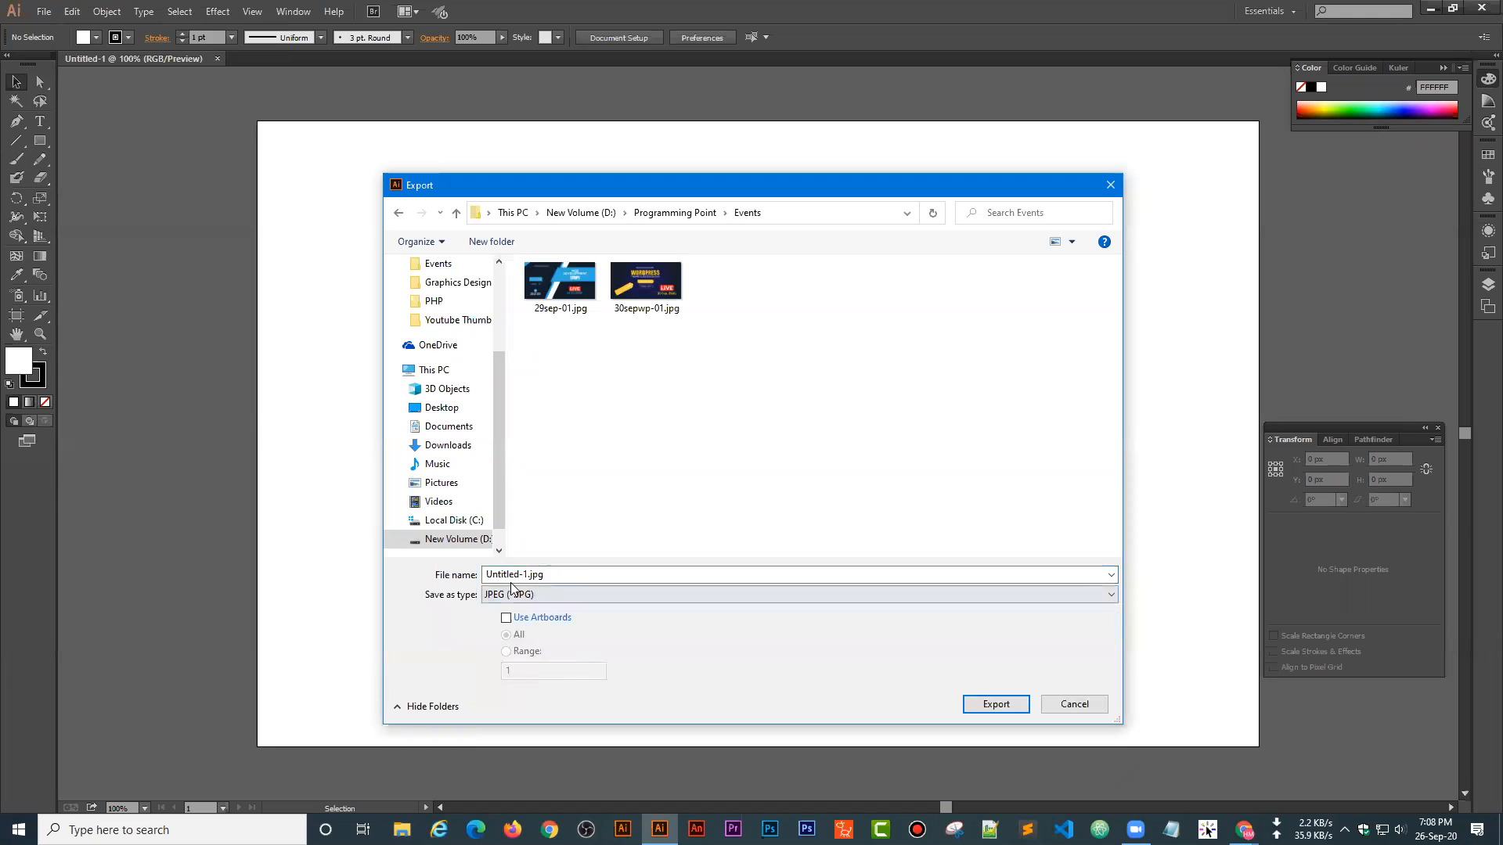
left_click(1074, 704)
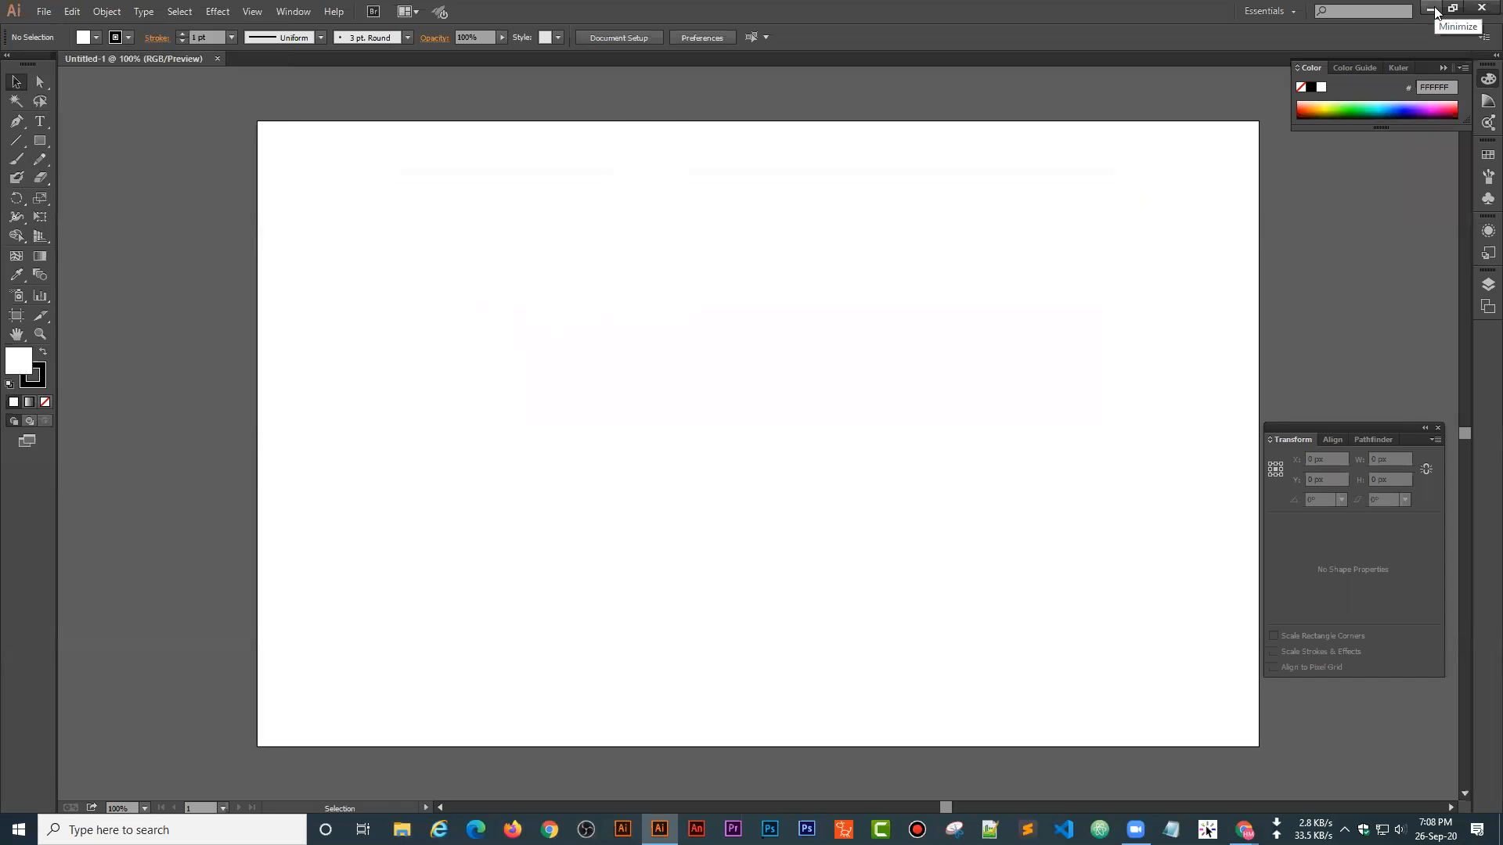
- Place an empty point text in the upper-left part of the artboard and set its font size to 60 pt
left_click(40, 122)
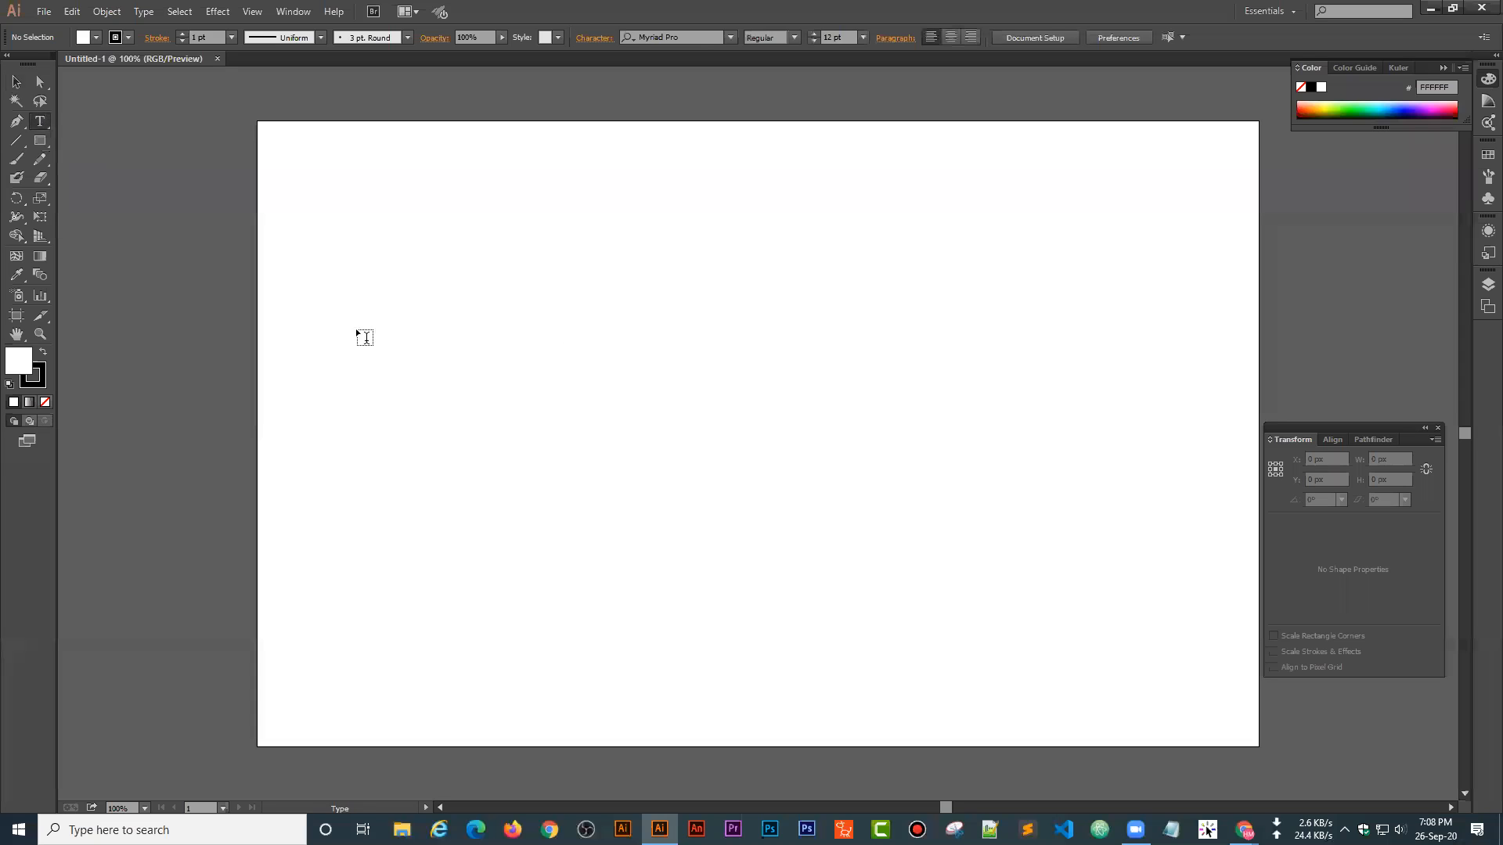
left_click(425, 327)
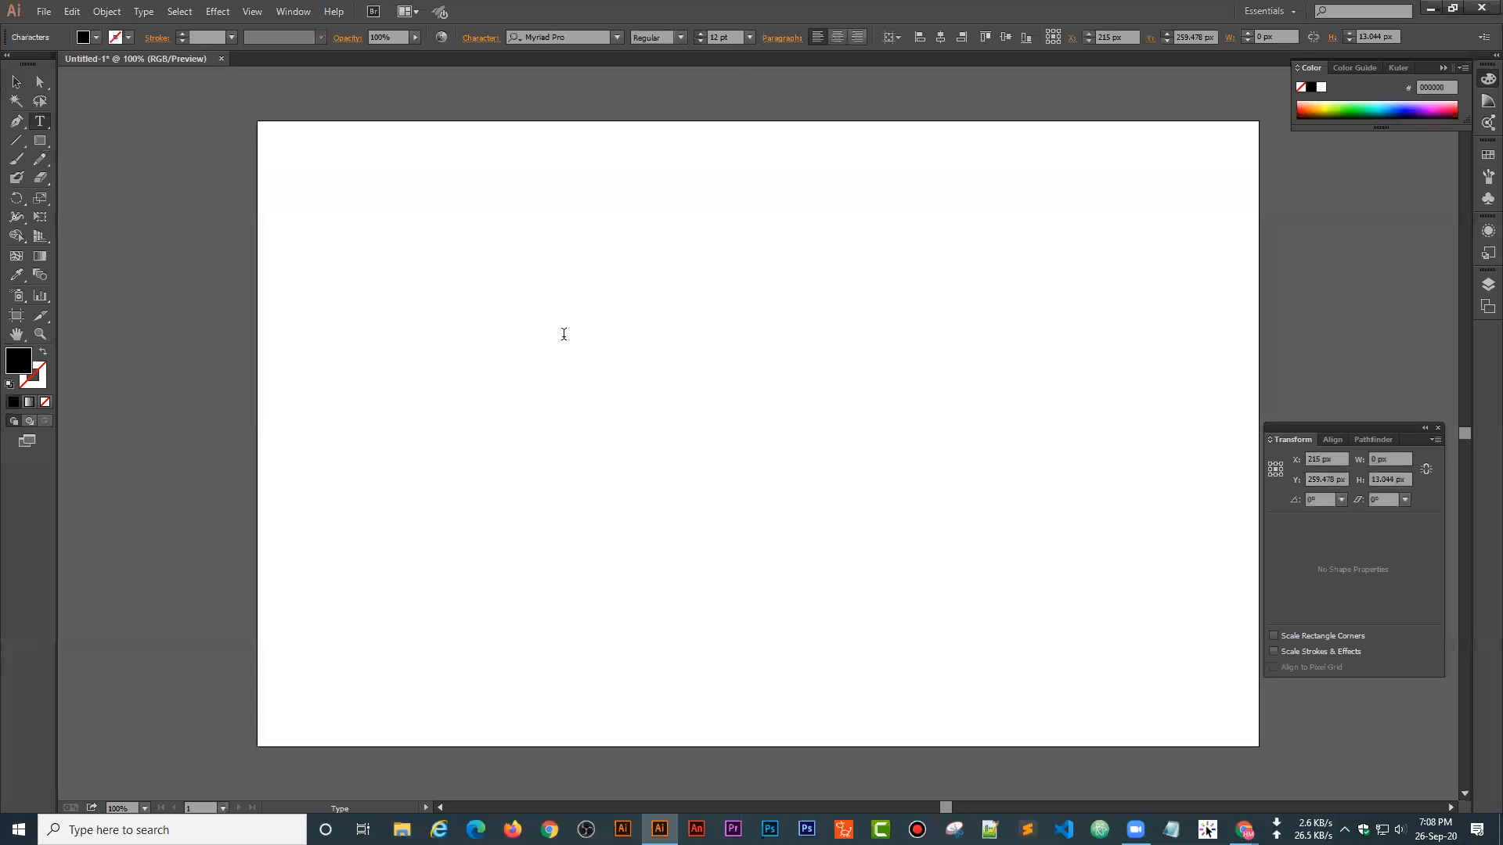
right_click(447, 322)
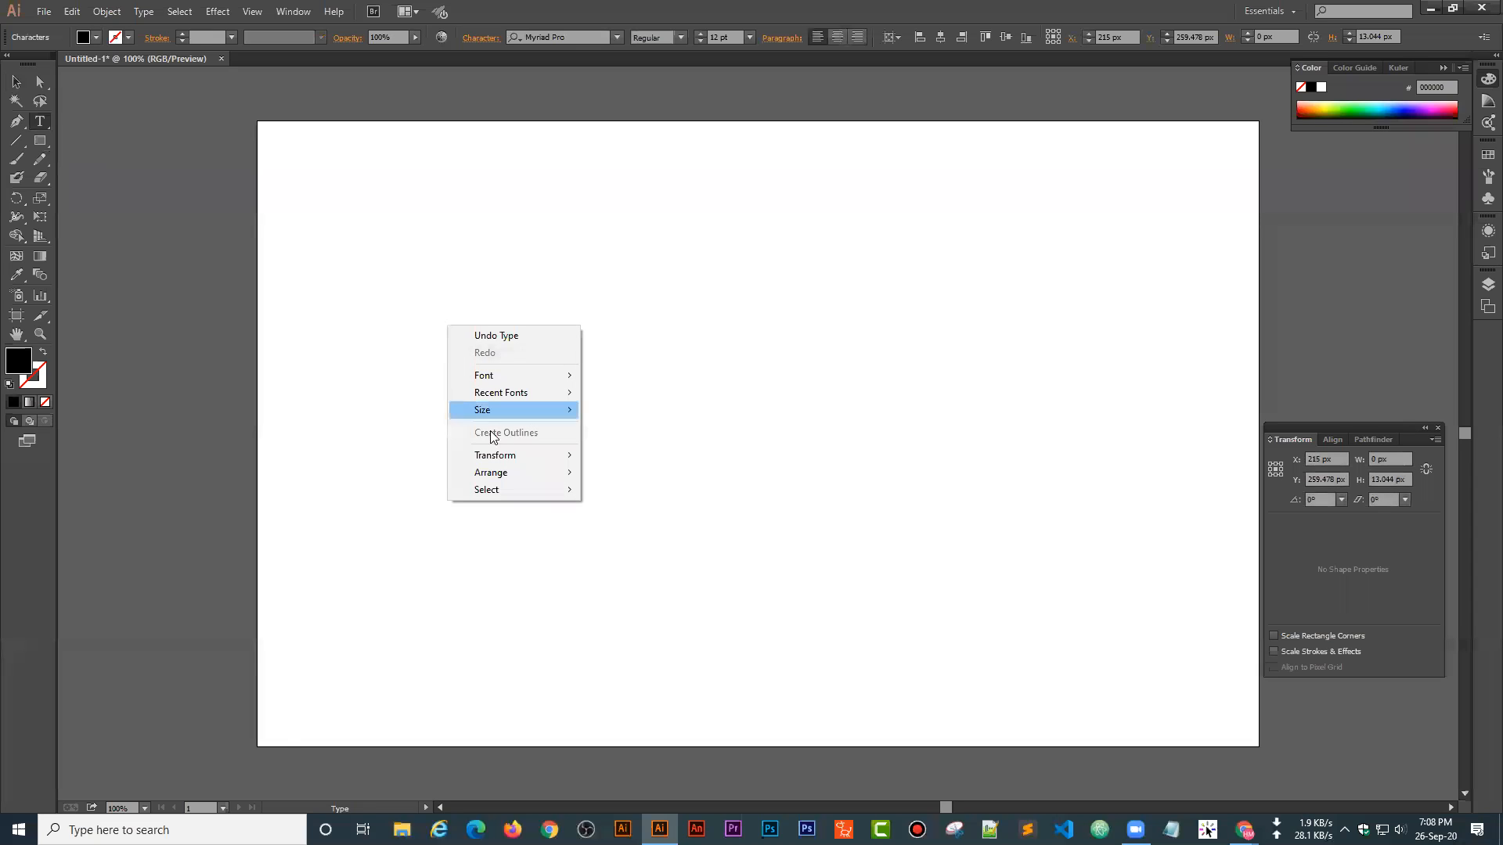
mouse_move(495, 410)
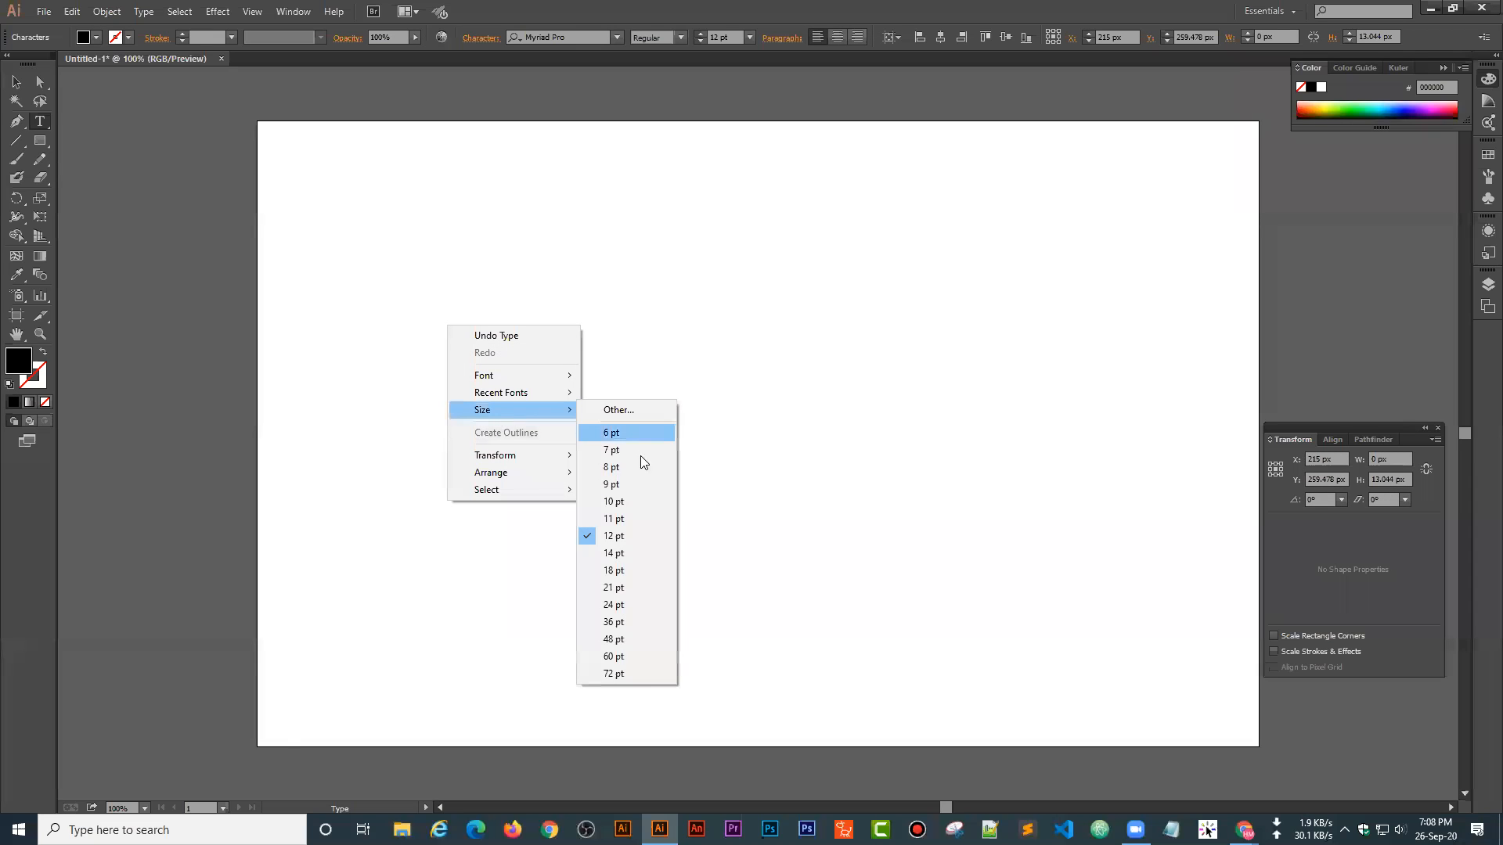
left_click(618, 657)
left_click(16, 82)
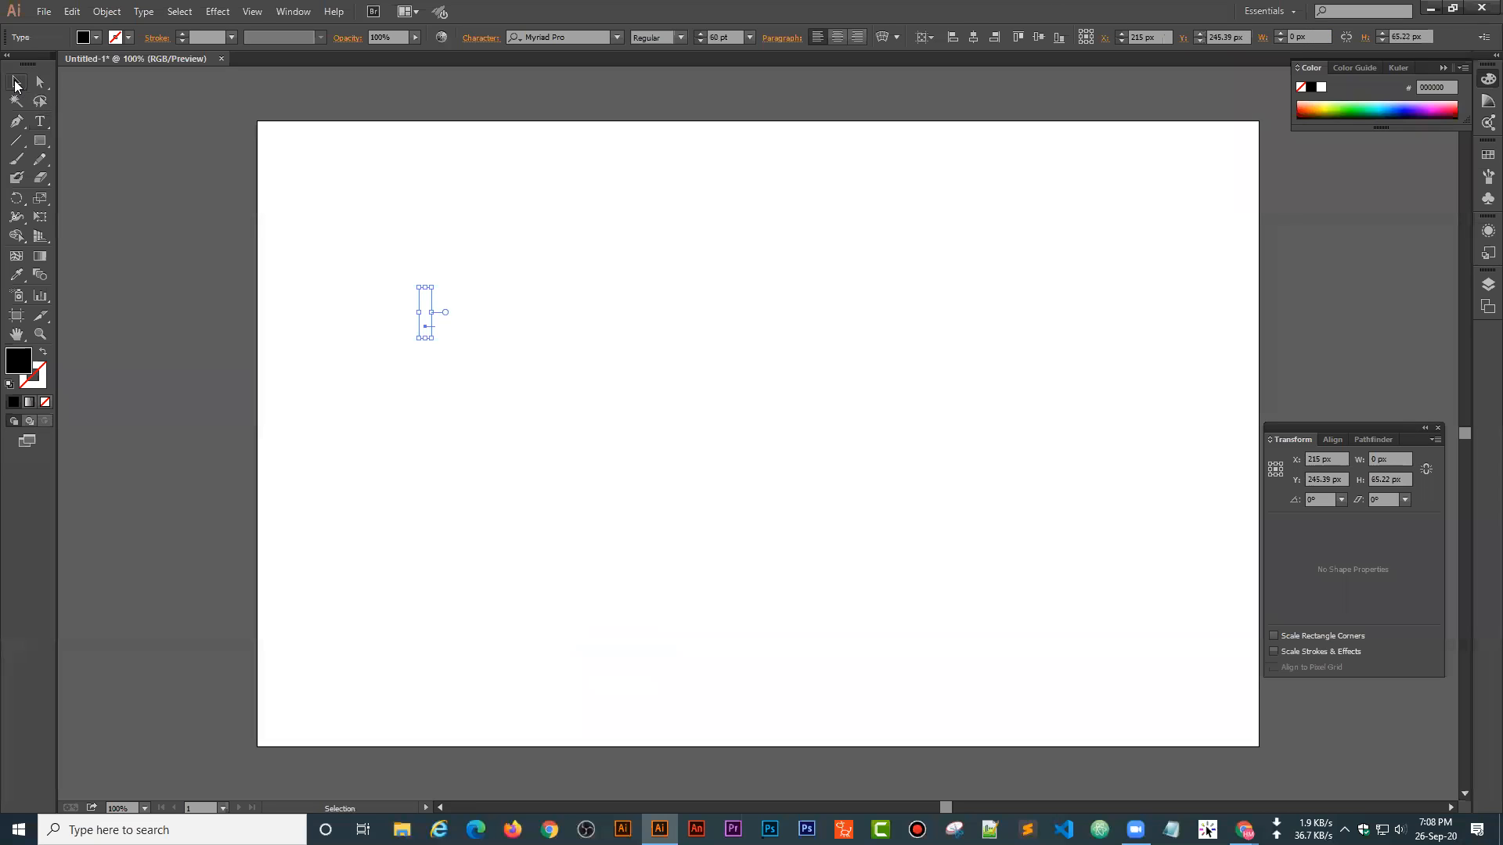
left_click(40, 122)
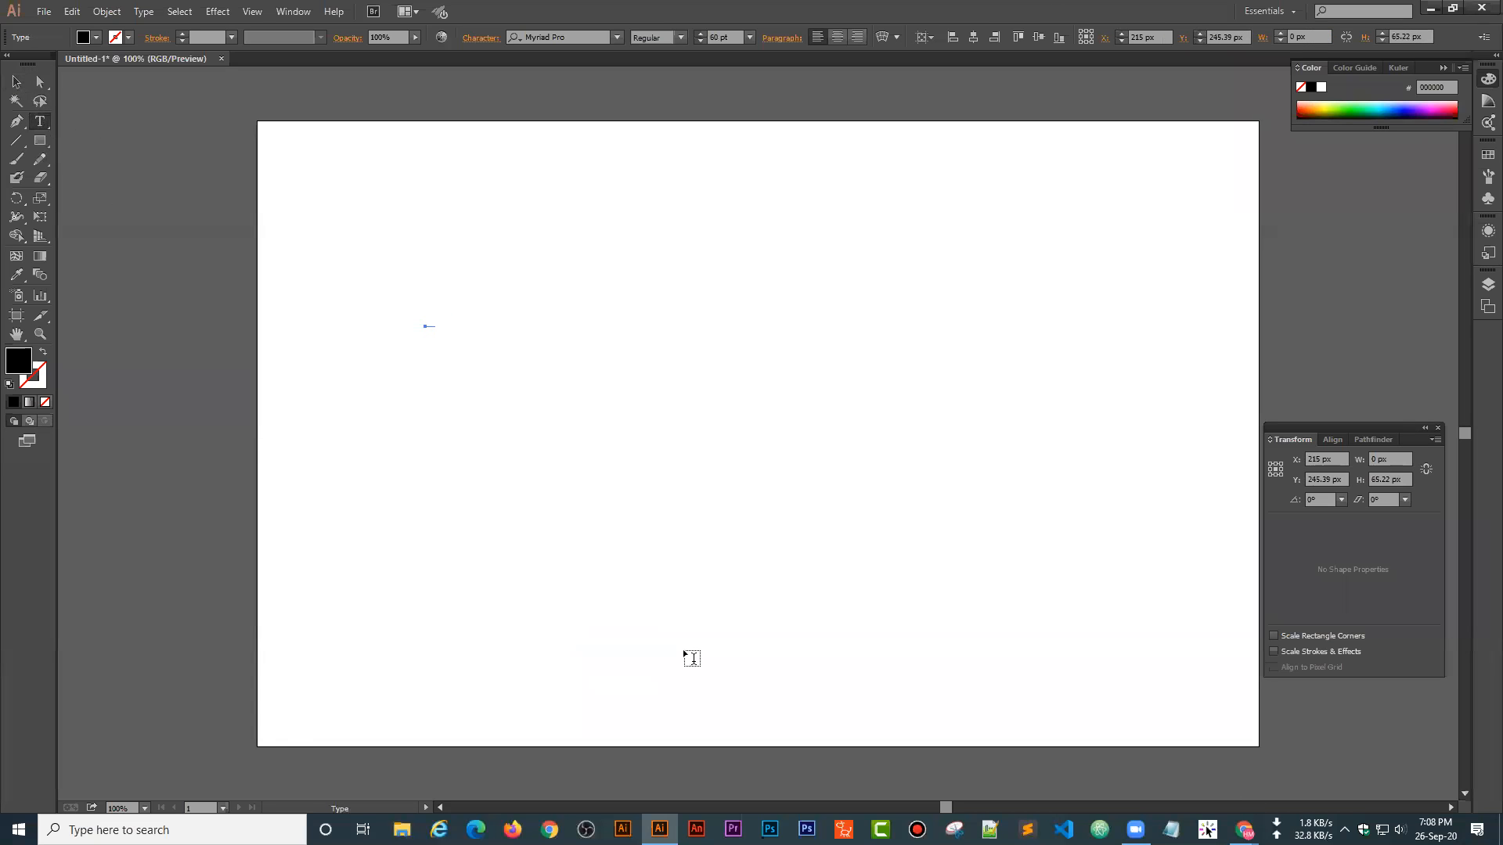
left_click(440, 414)
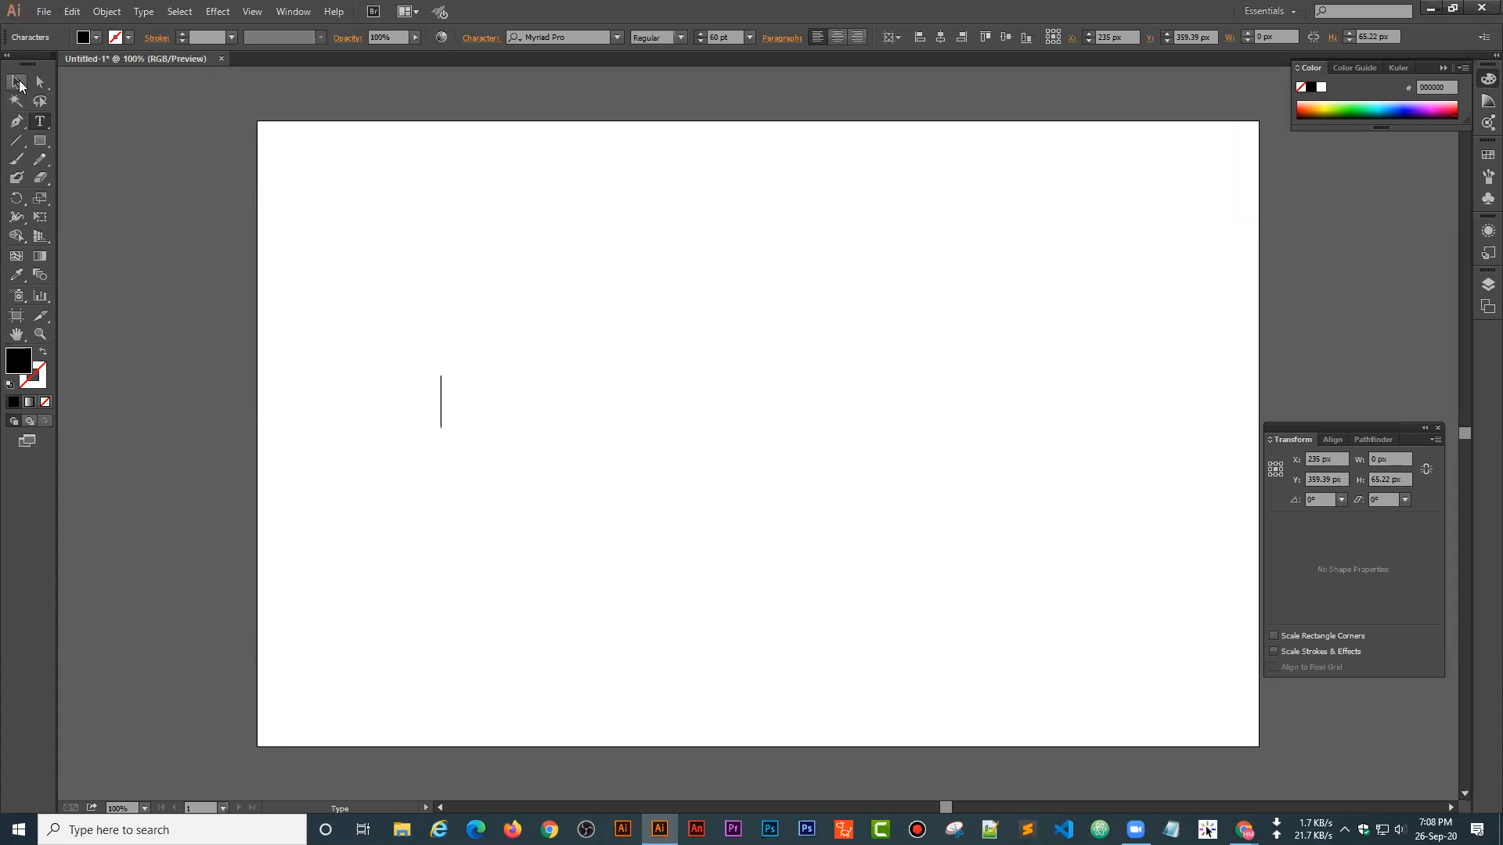
key("Escape")
left_click(305, 187)
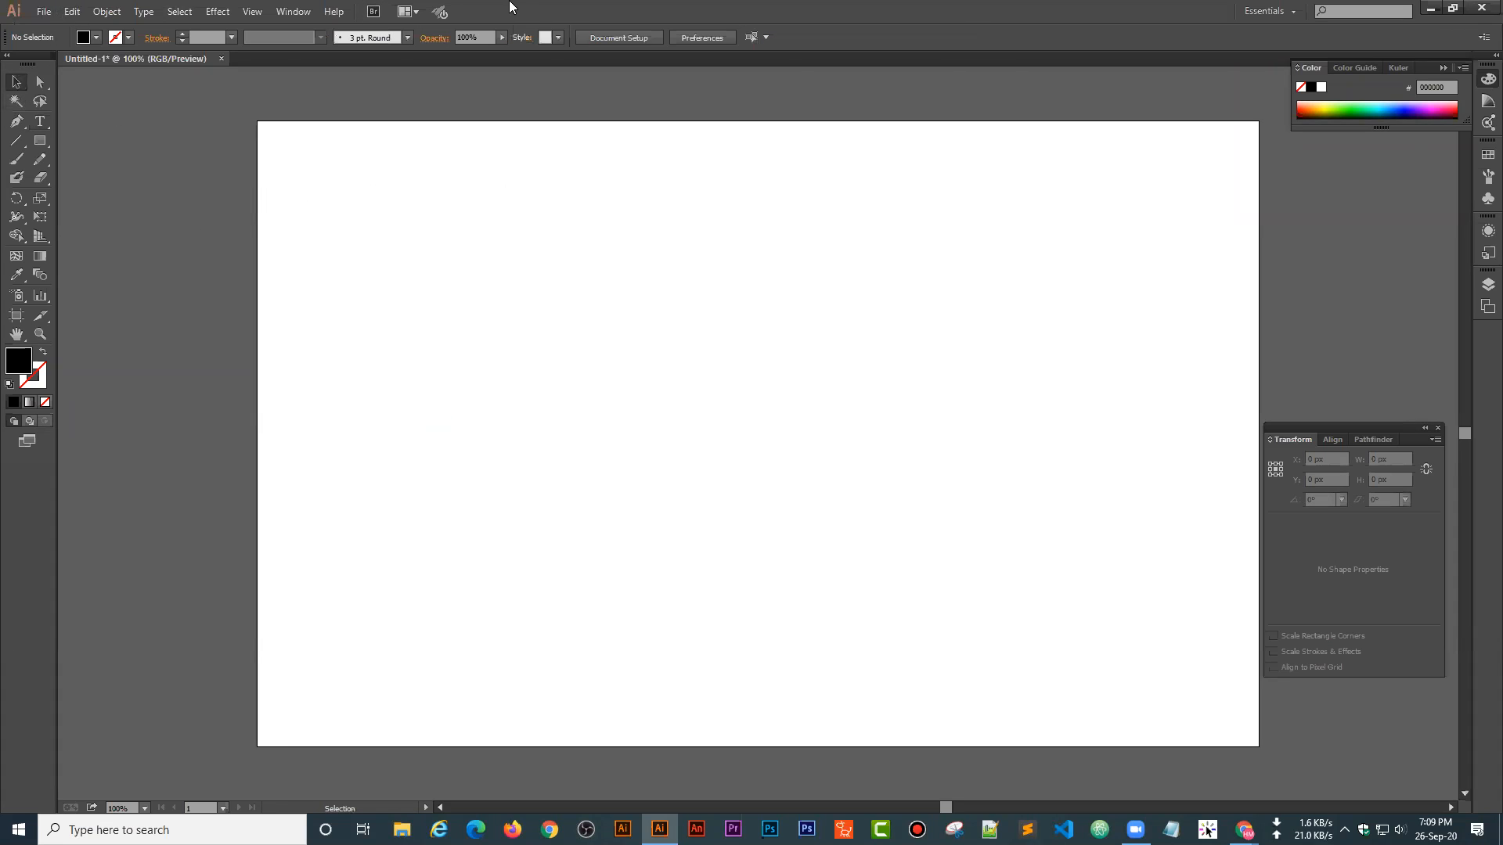
- Check the Type preferences, including the Indic and East Asian language options, and accept the dialog
left_click(77, 14)
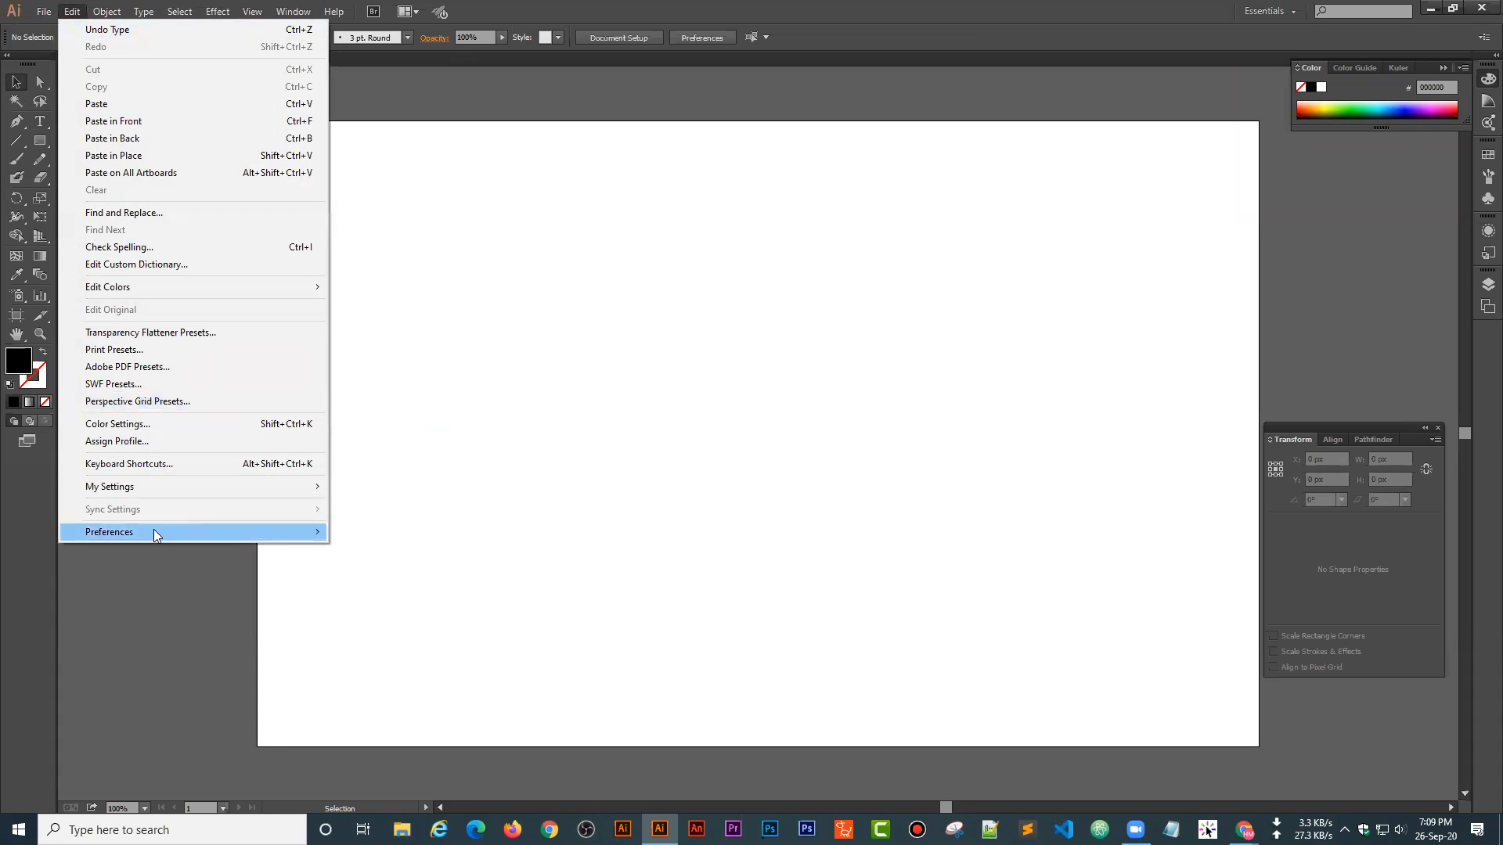
mouse_move(47, 13)
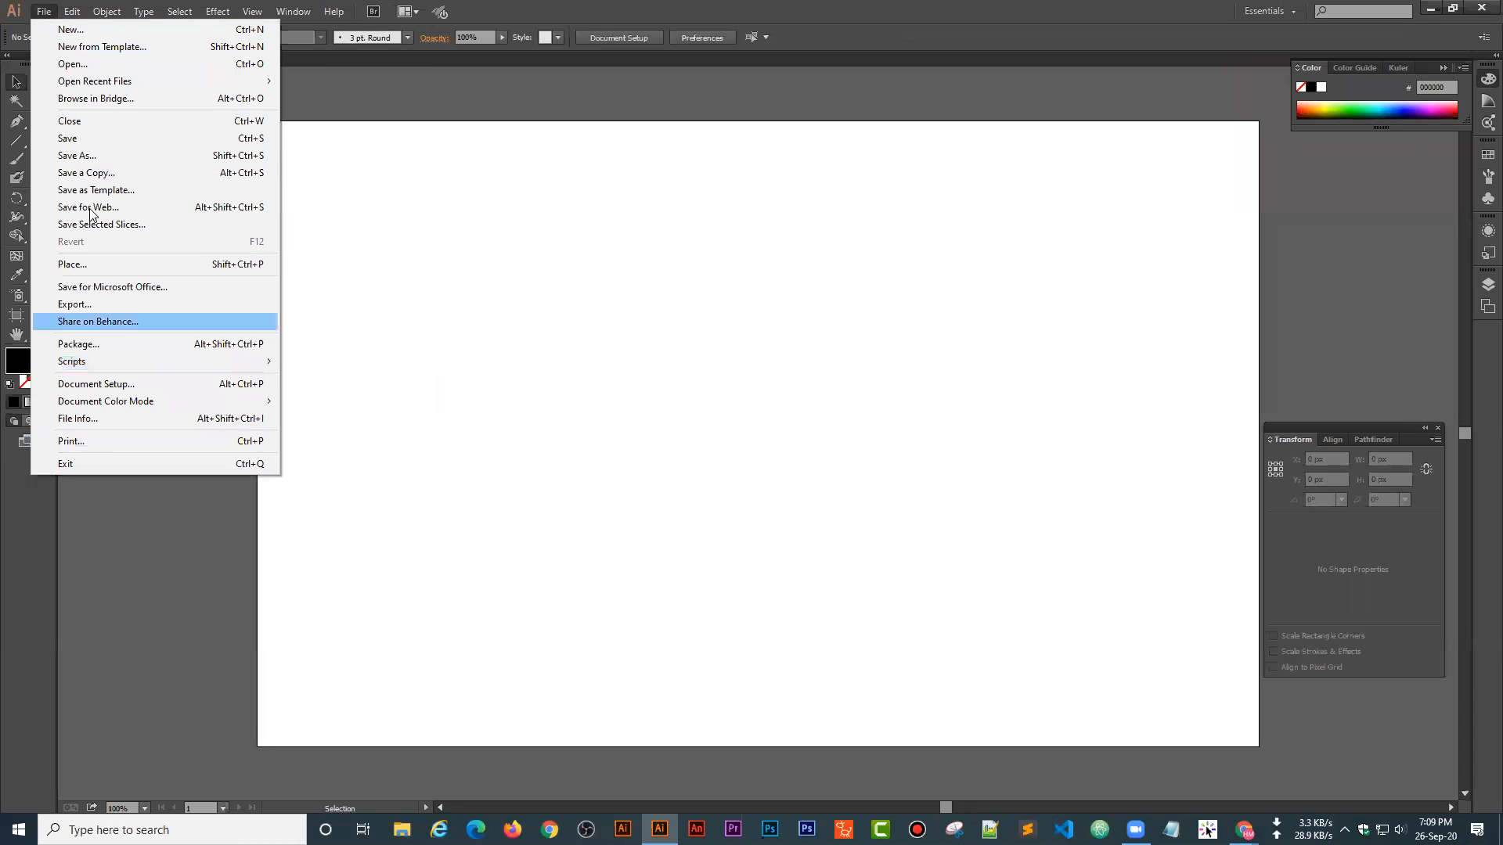
mouse_move(121, 535)
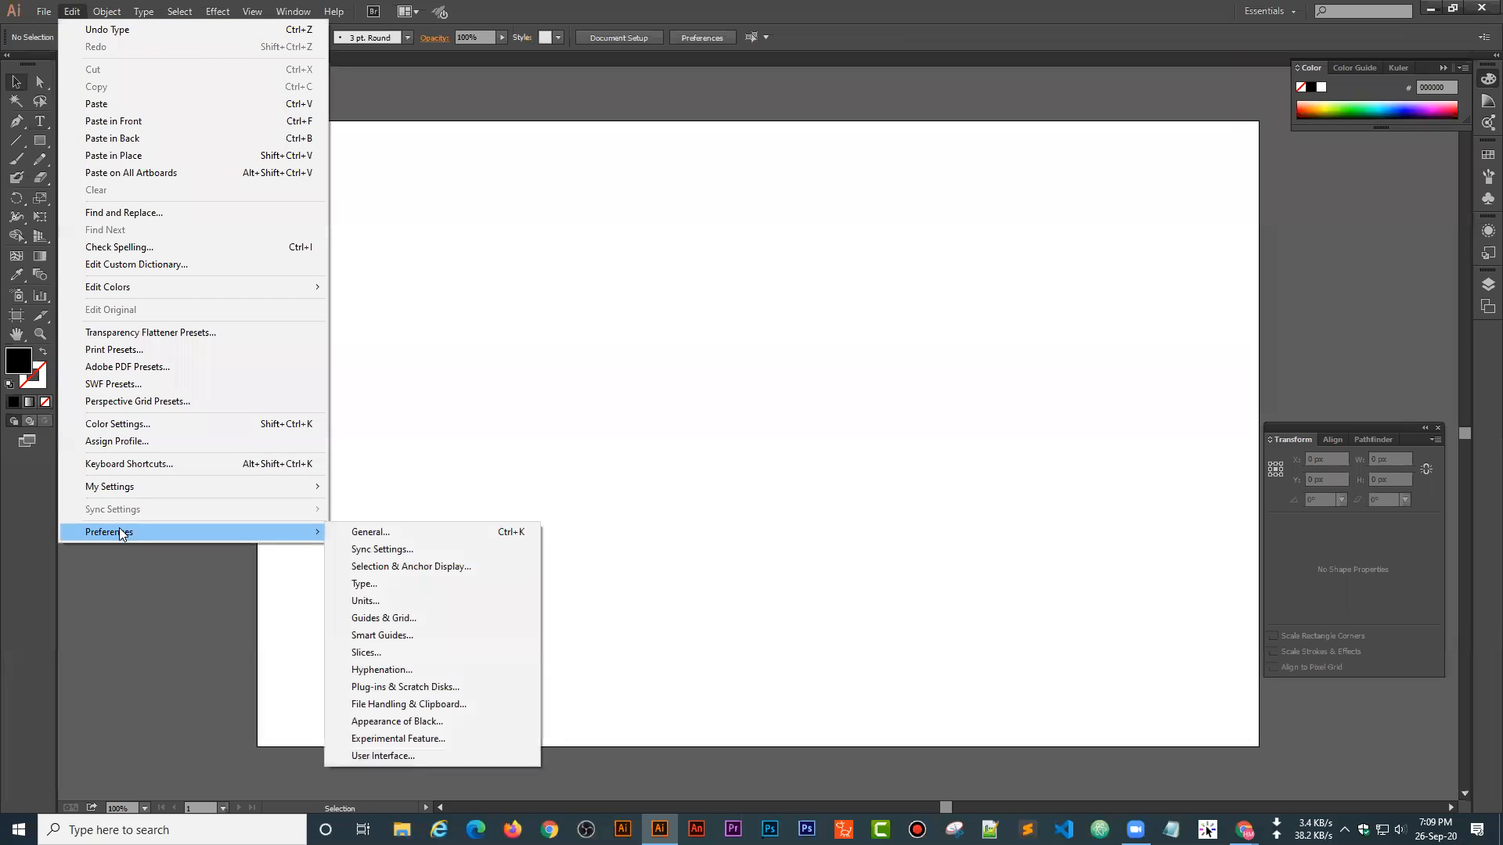
left_click(355, 585)
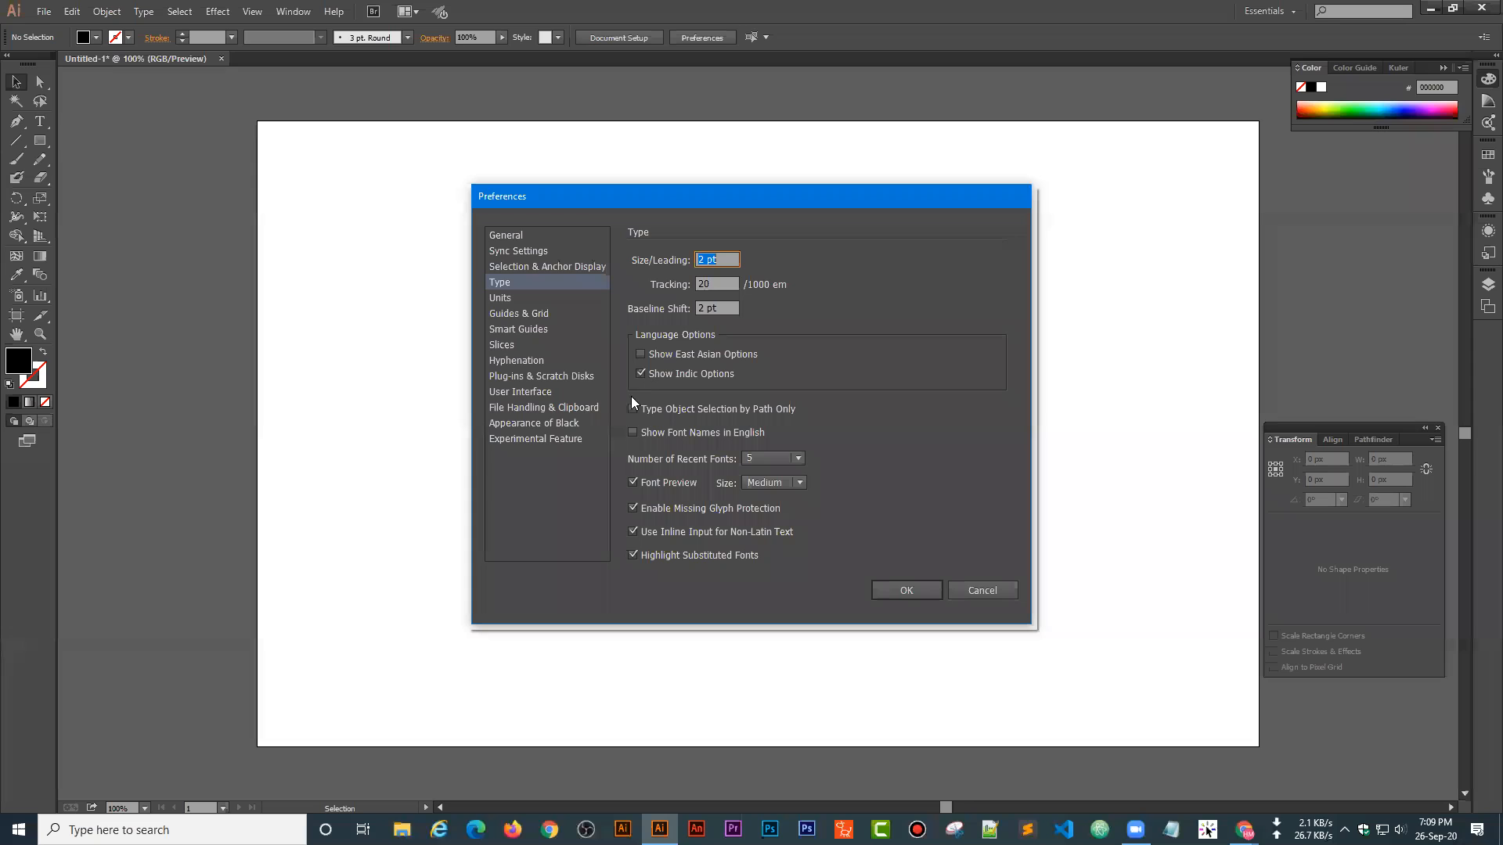
left_click(896, 590)
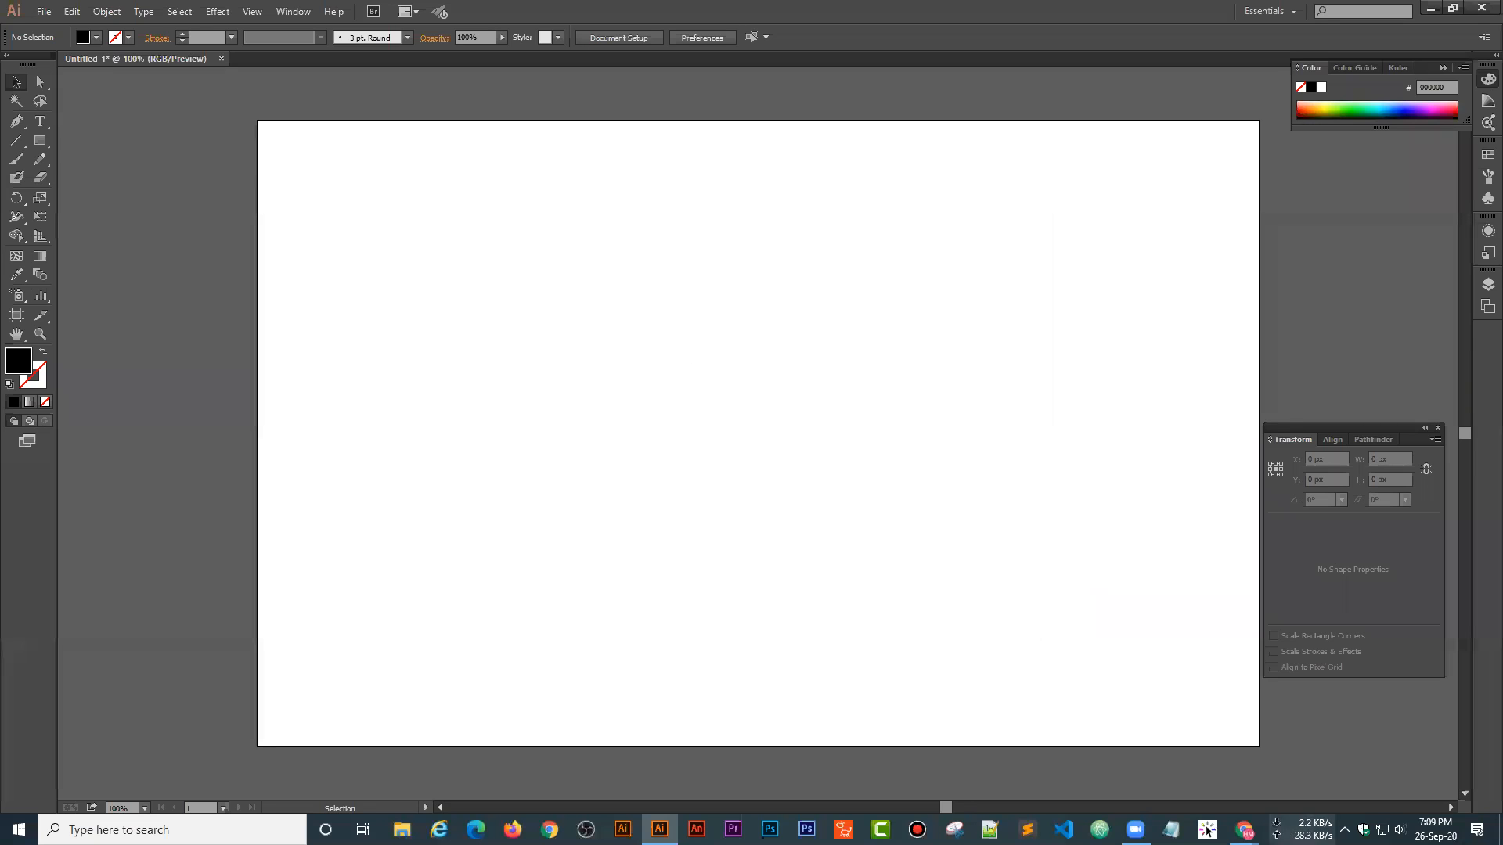
- Start a new point text in the left part of the artboard and launch Bijoy Bayanno through a Windows search for "bij"
left_click(46, 117)
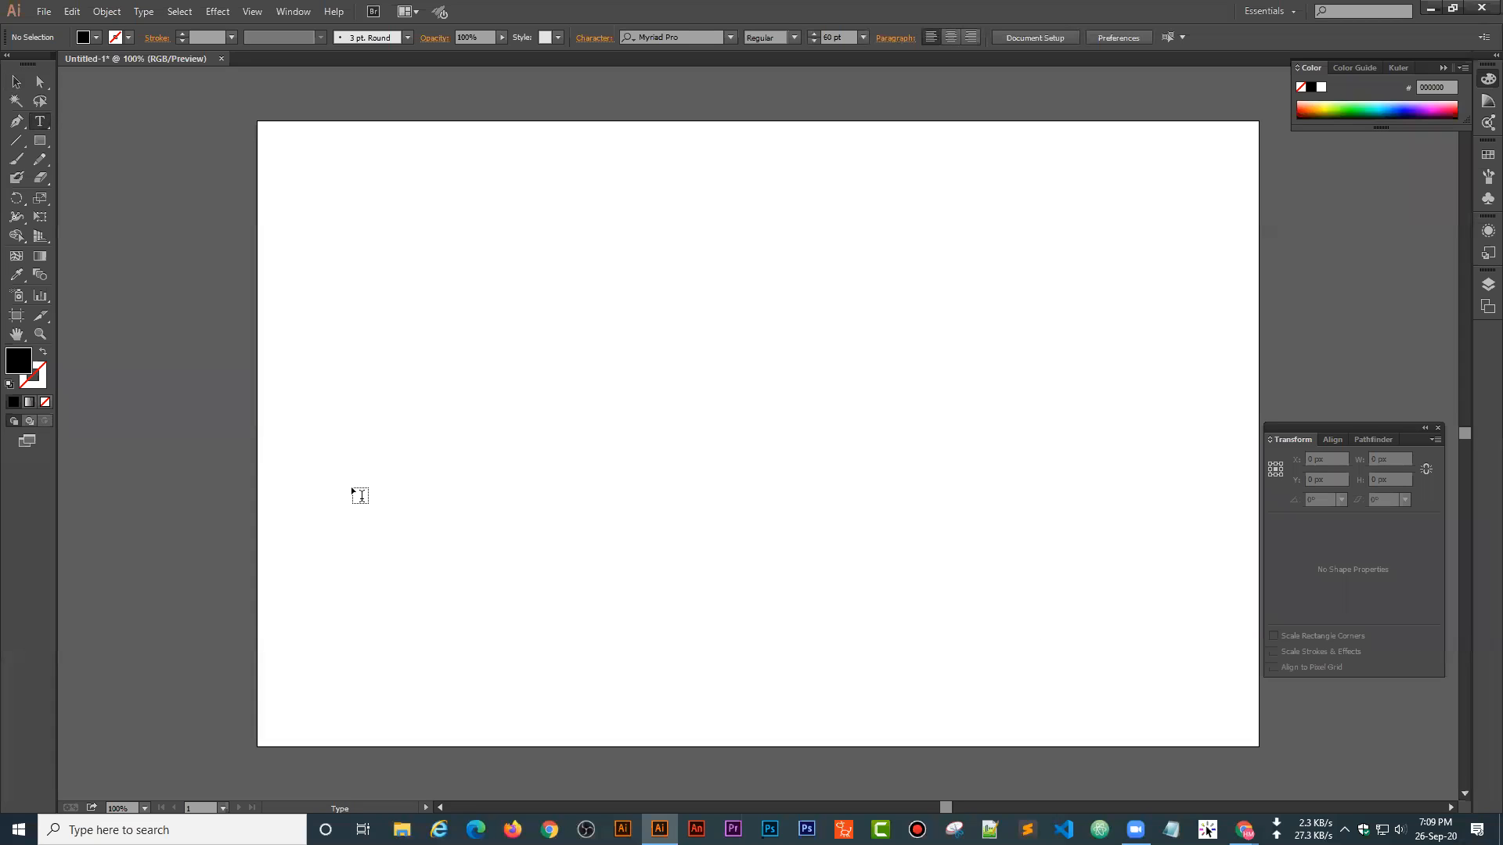
left_click(408, 360)
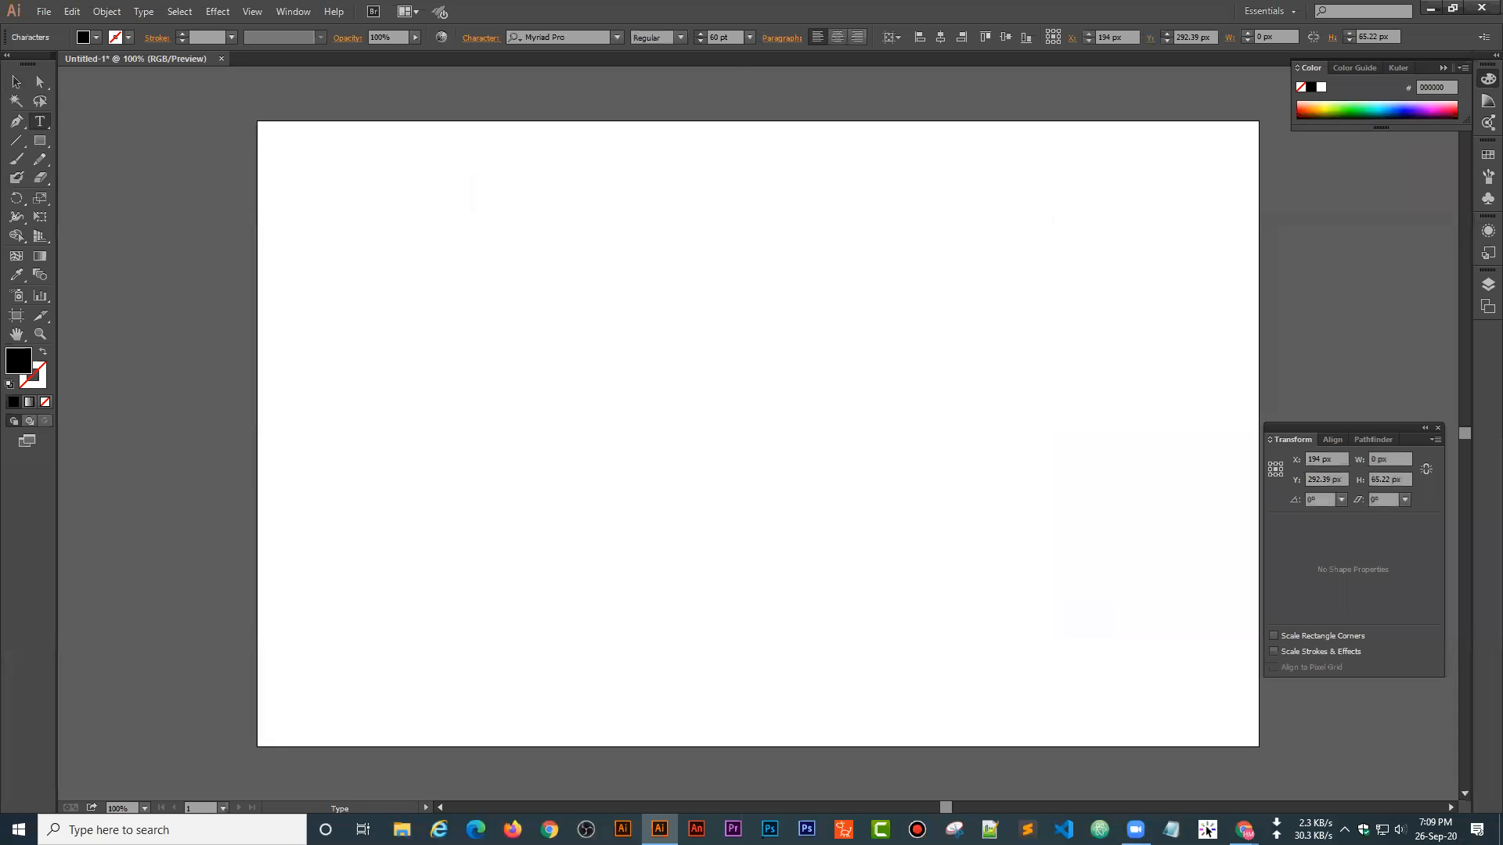
left_click(1345, 830)
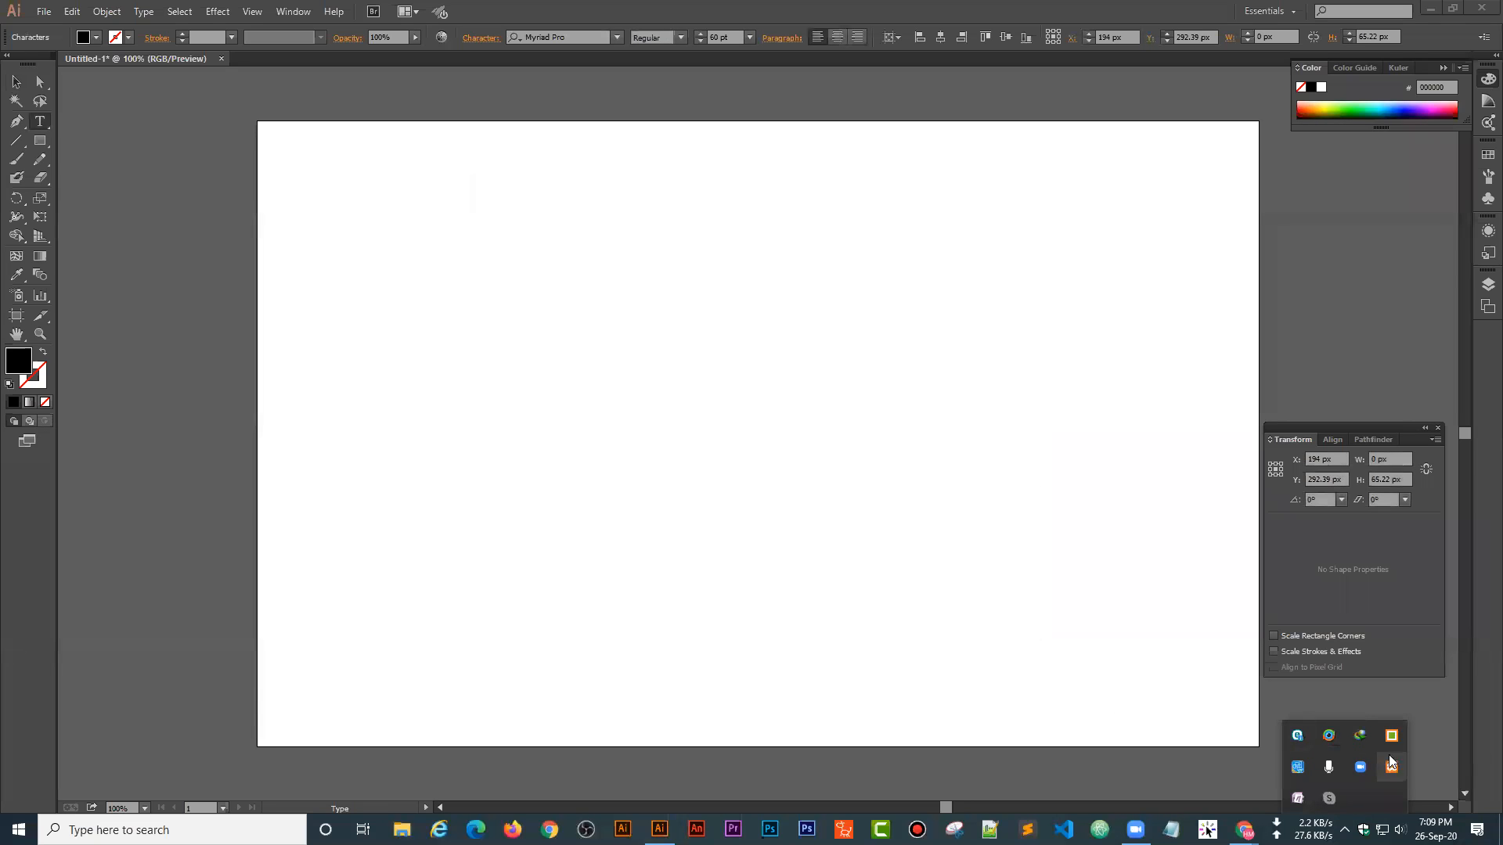
left_click(572, 394)
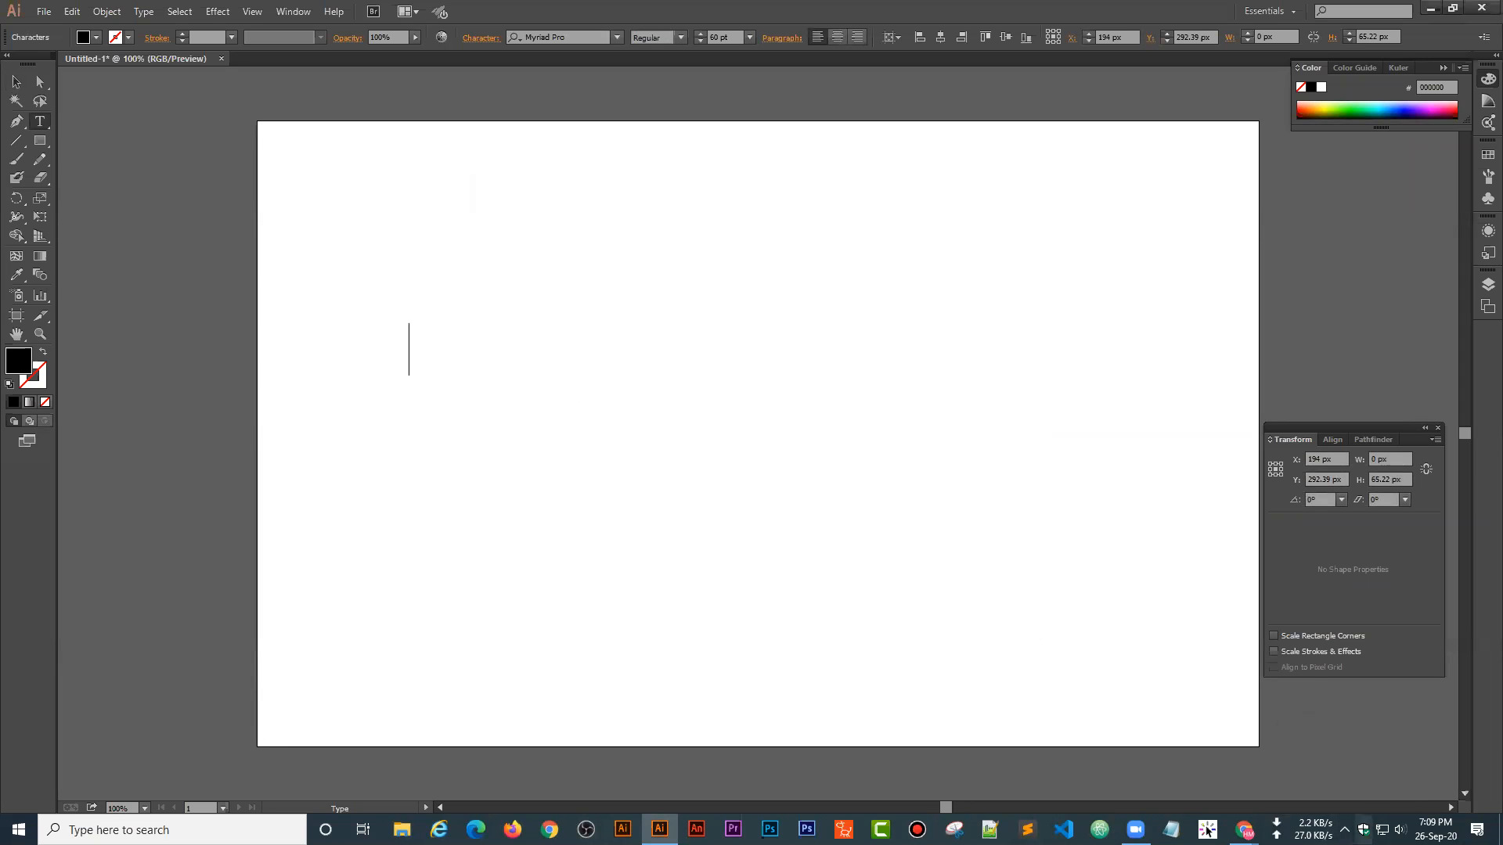
left_click(172, 830)
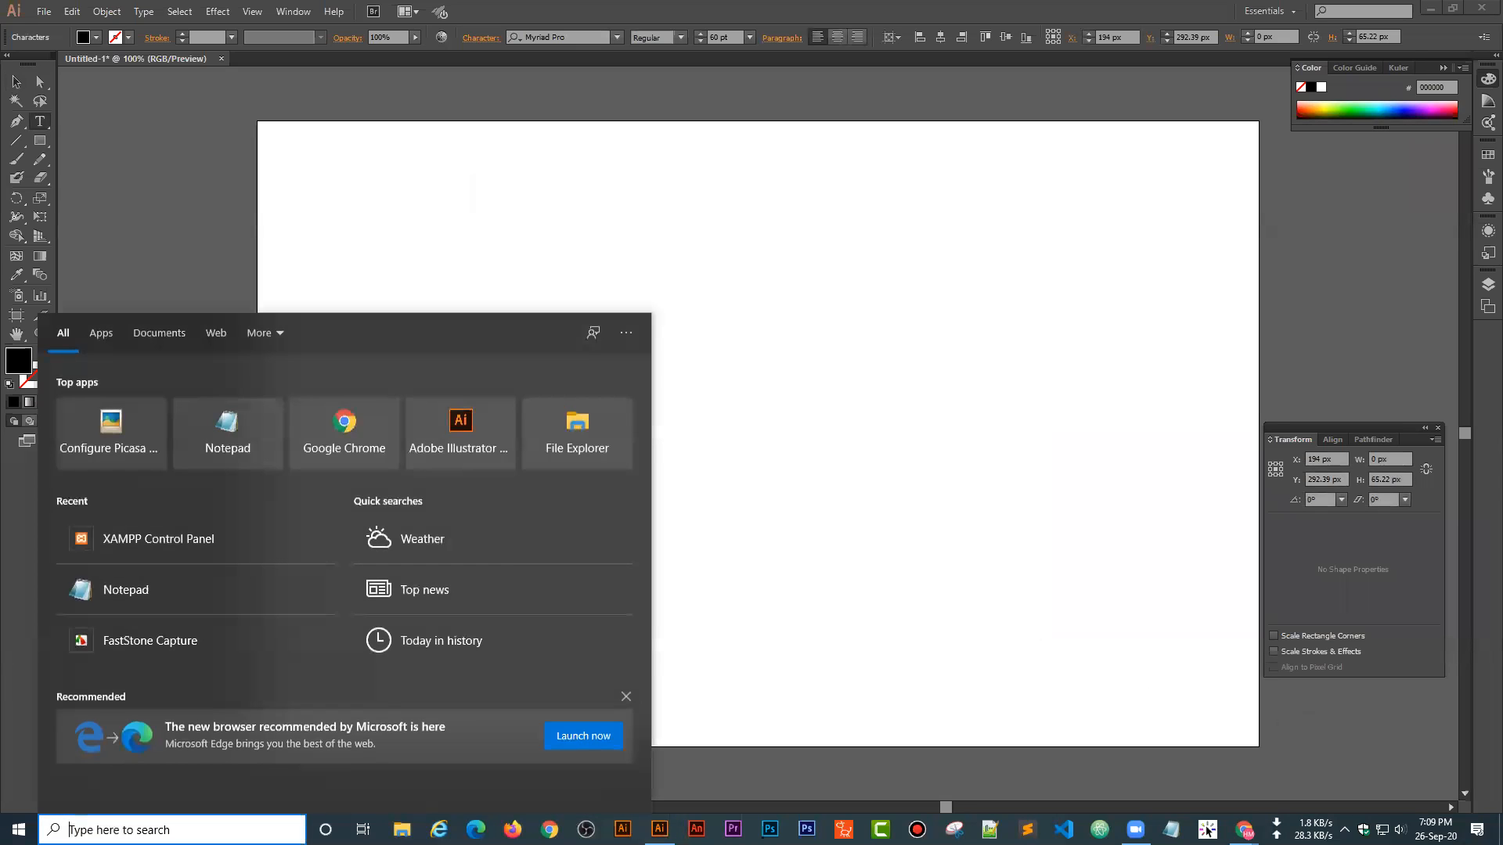
left_click(1345, 829)
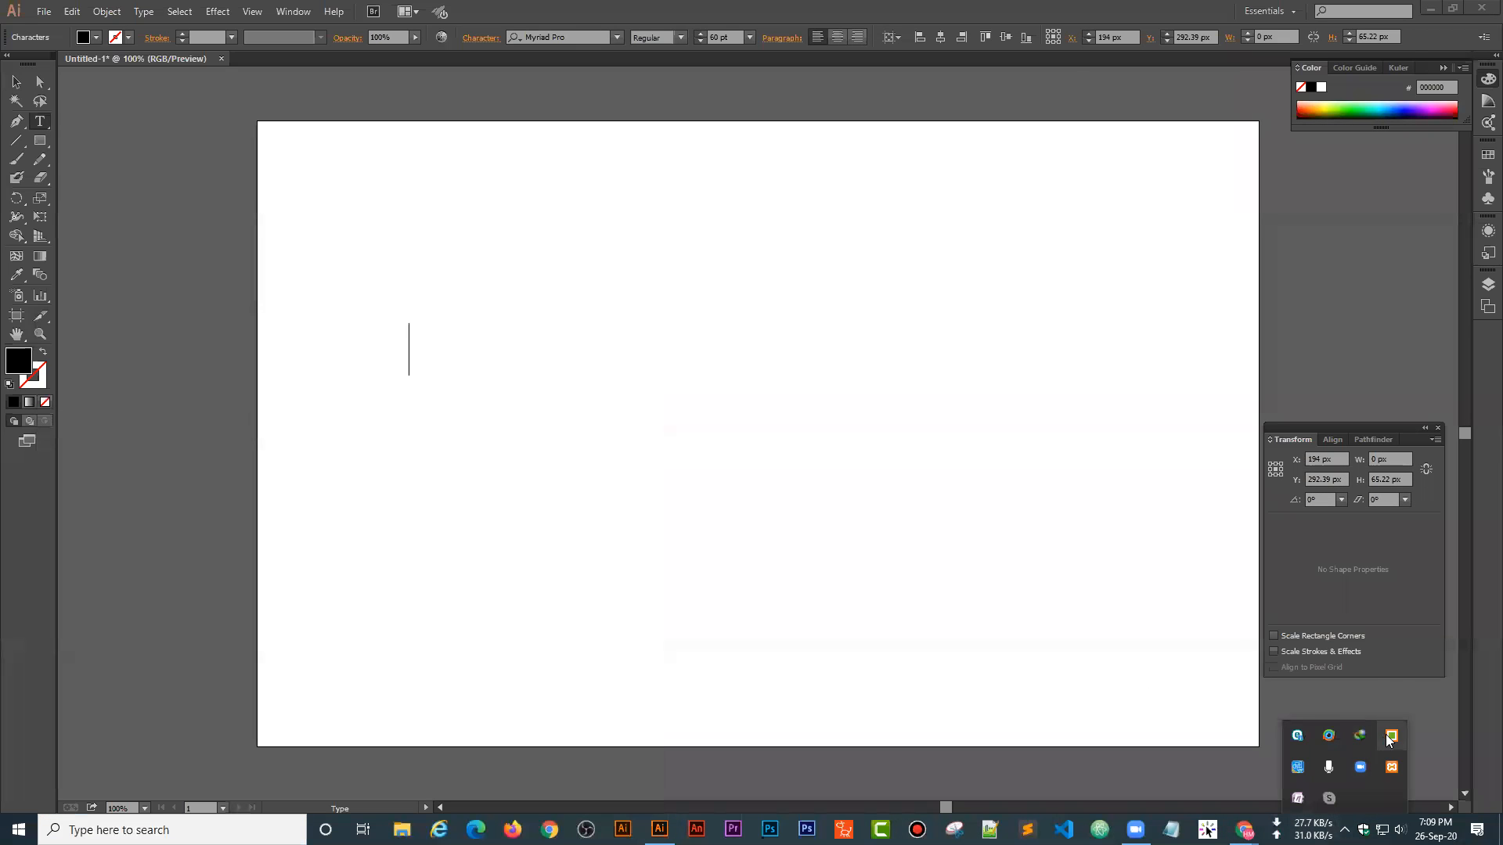
left_click(172, 830)
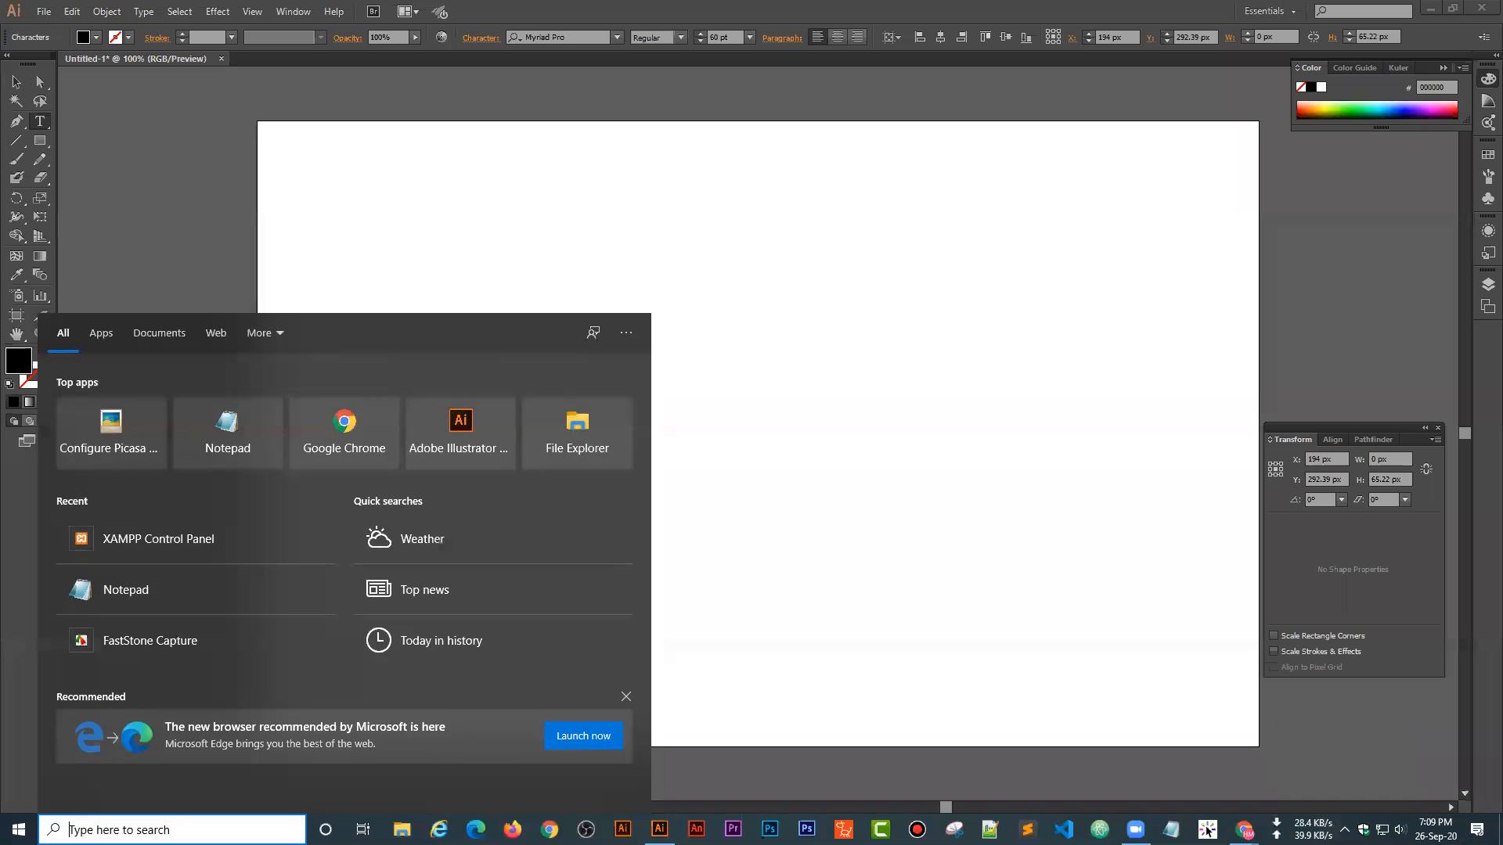
type("bij")
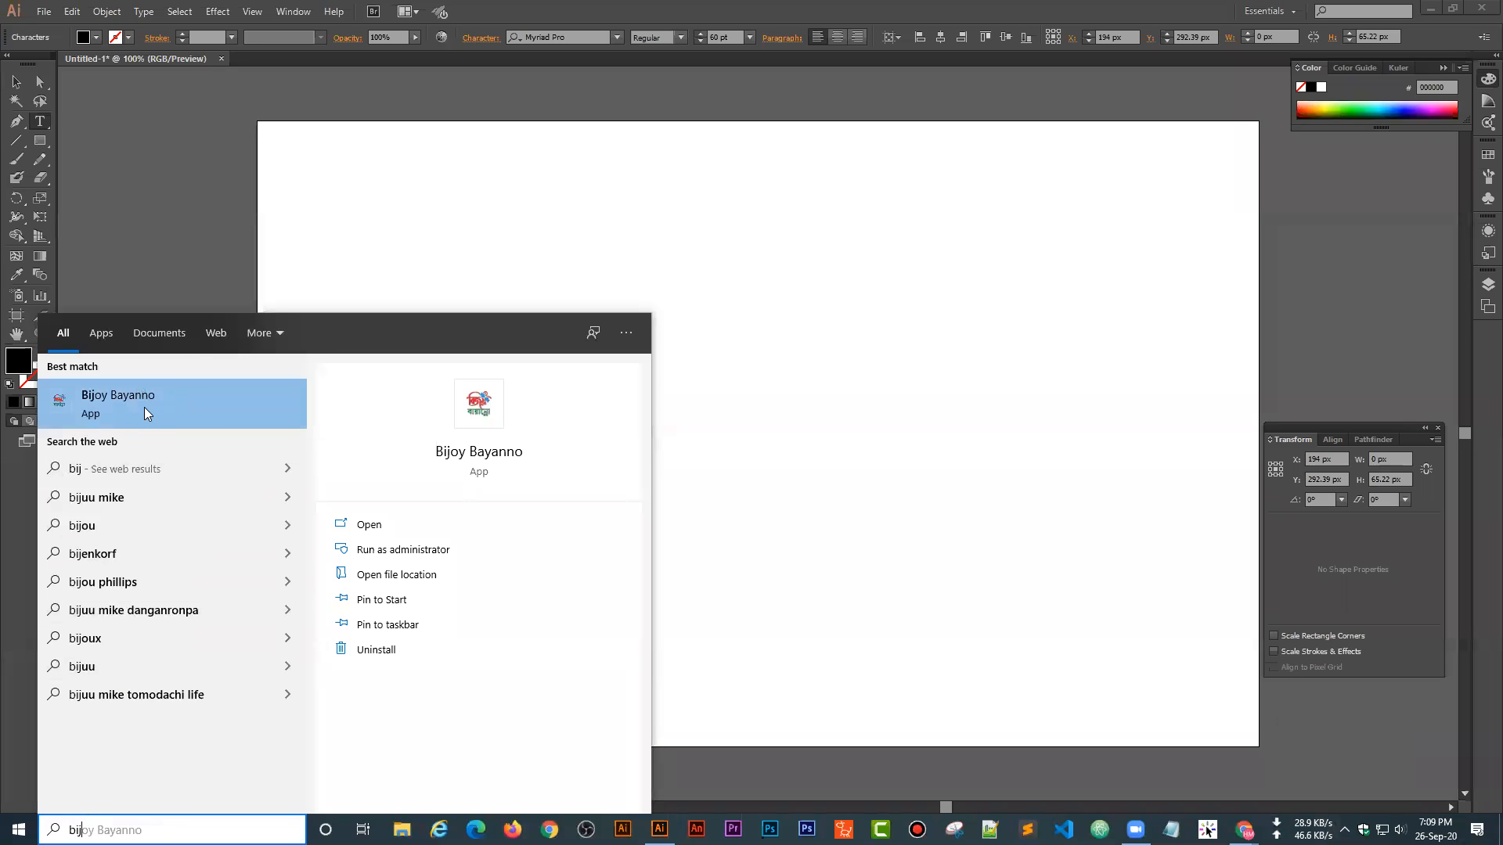
left_click(126, 412)
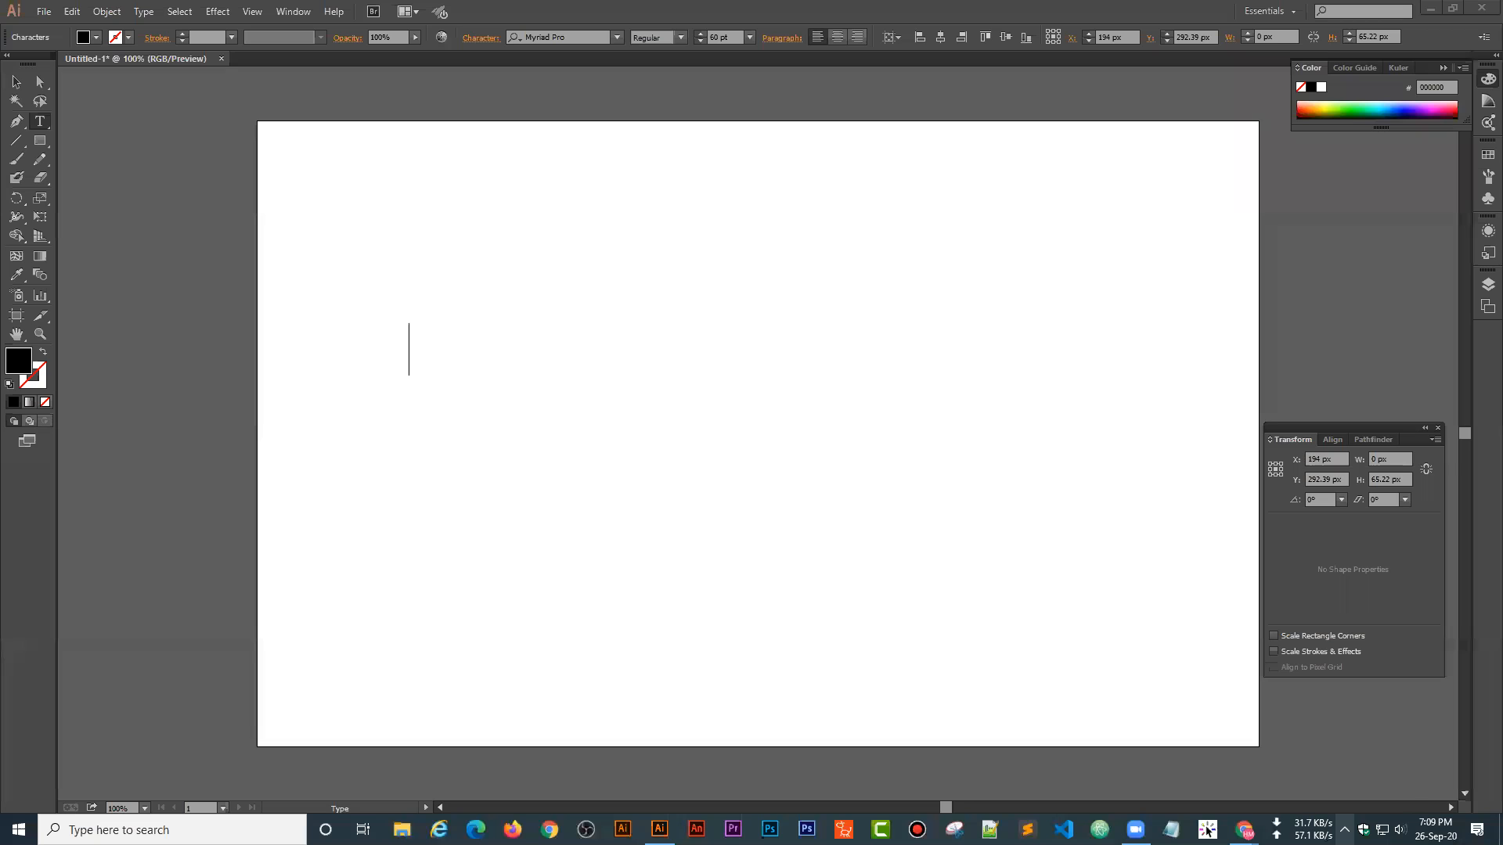
left_click(1345, 830)
left_click(1397, 742)
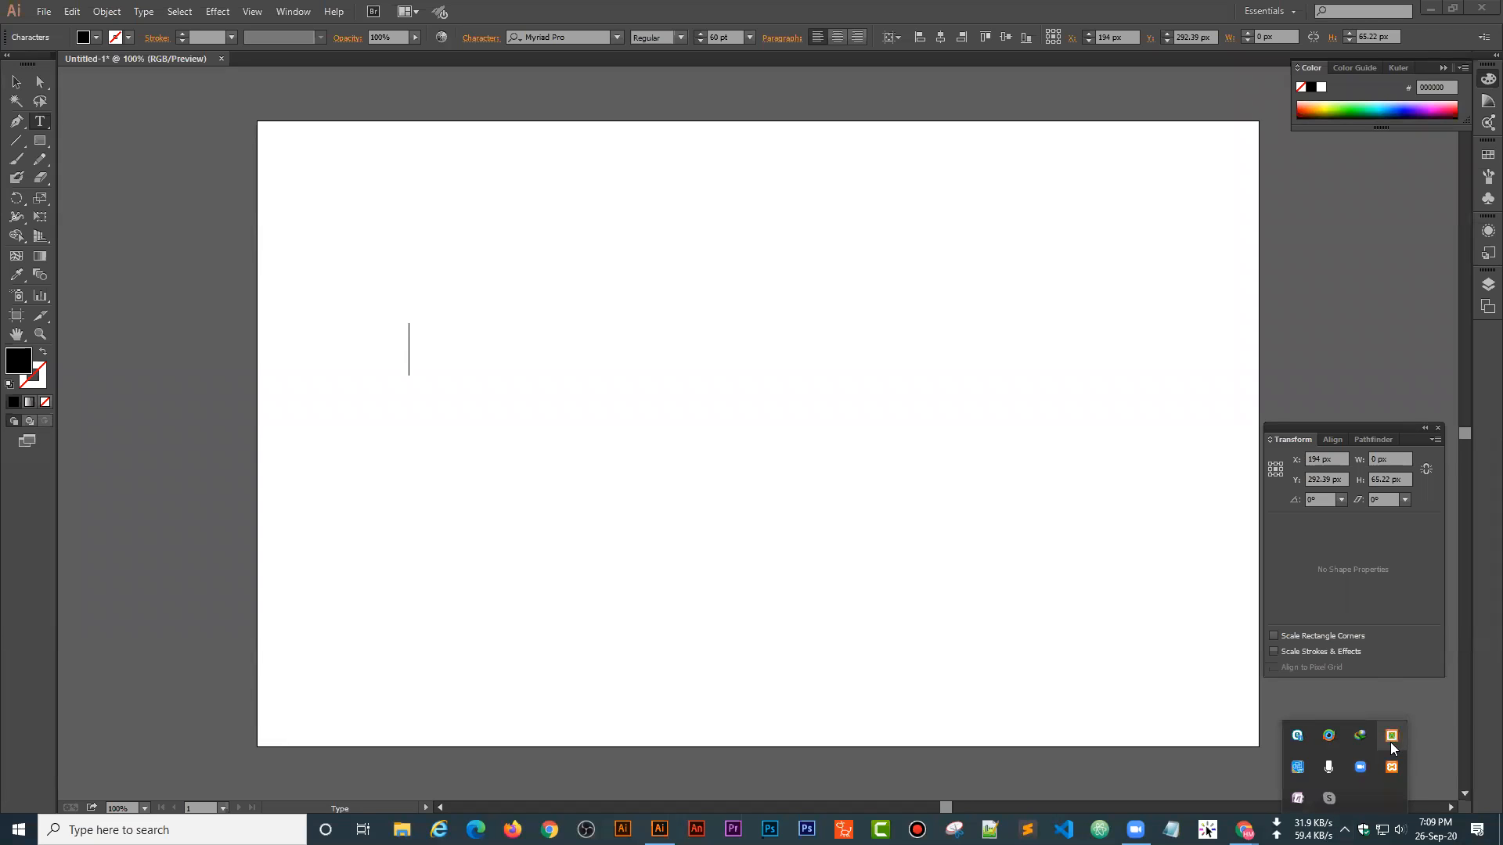
left_click(418, 343)
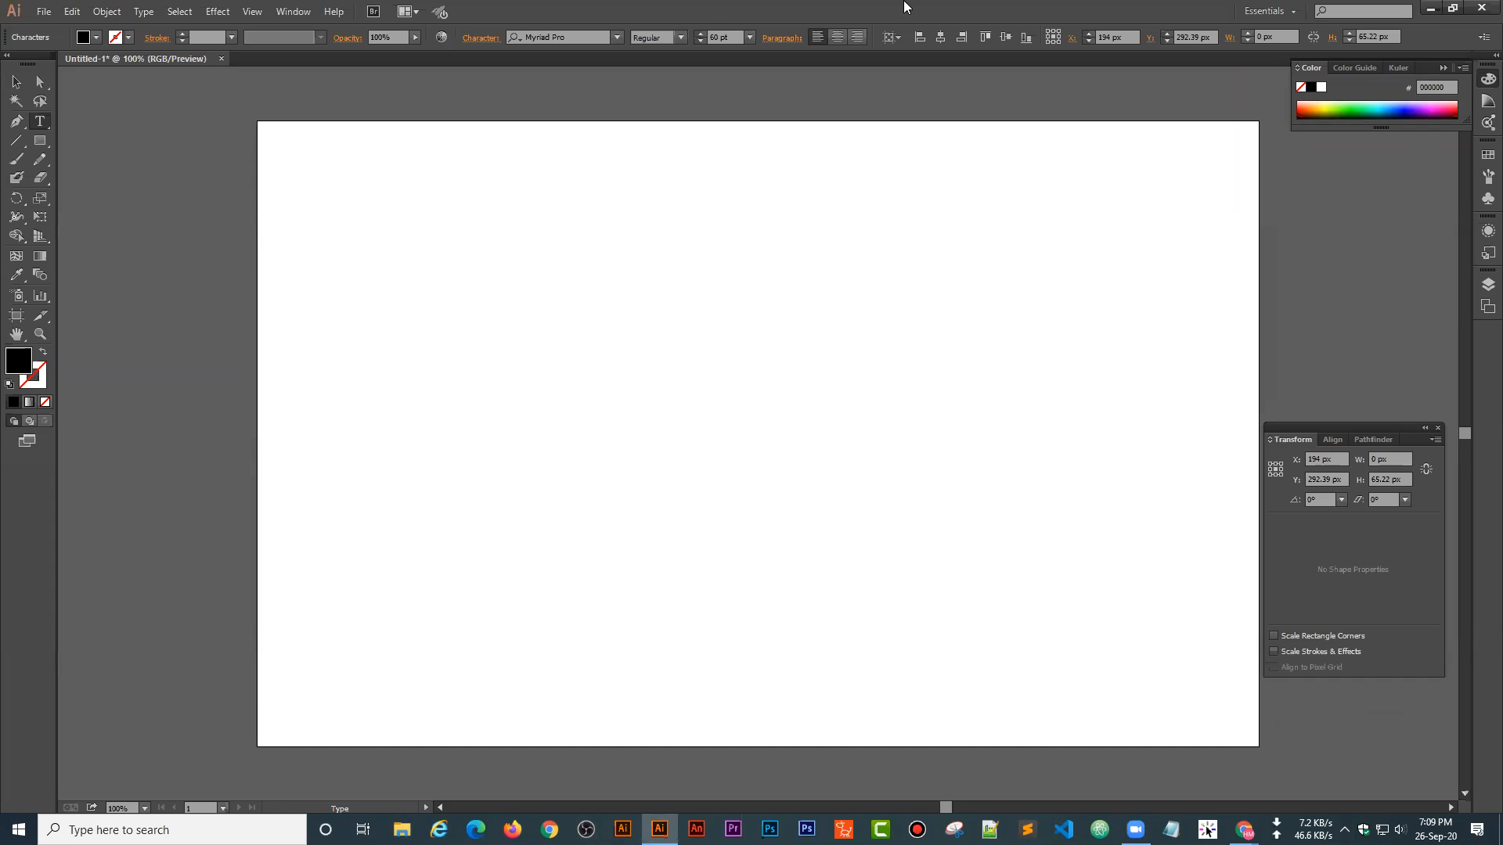
left_click(572, 37)
type("আ")
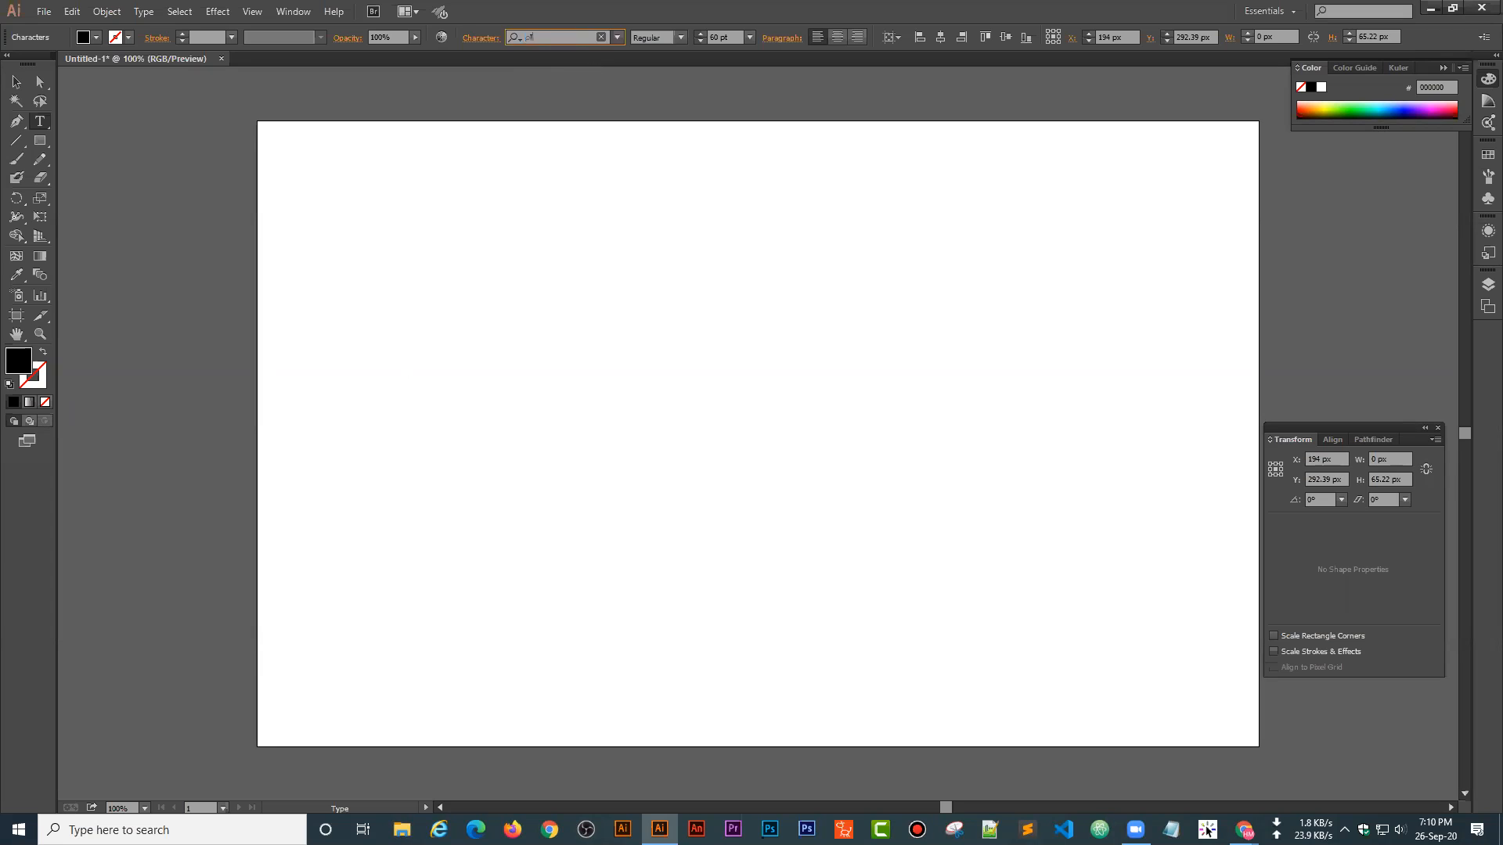
type("রিয়ালইআ্রং")
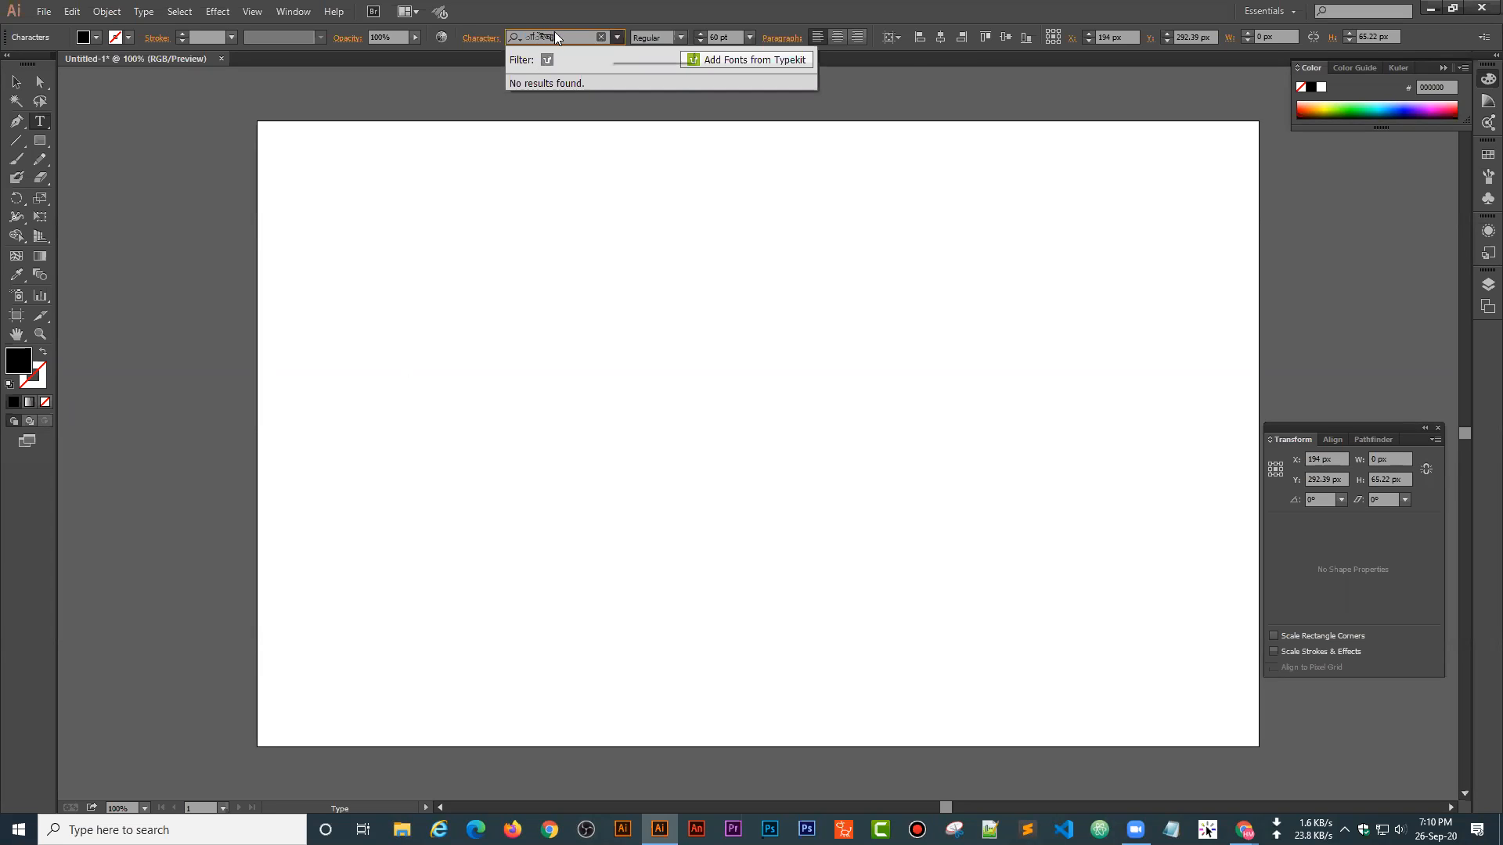
left_click_drag(575, 36, 512, 38)
key("BackSpace")
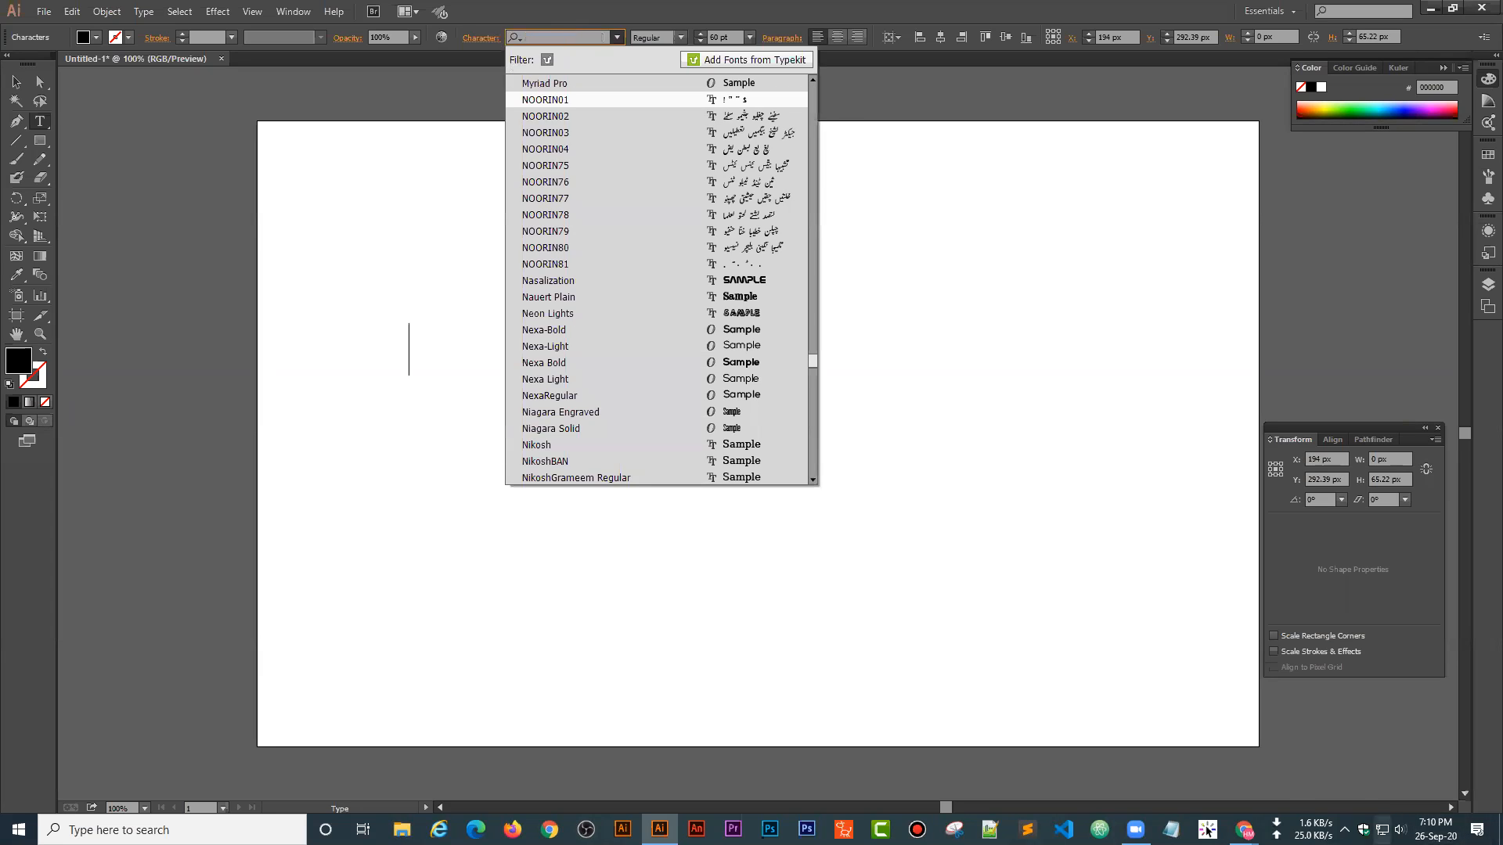
- Switch the keyboard input back to English, search the fonts for "sham" and apply Shamim Cholontika Unicode to the text
left_click(1345, 830)
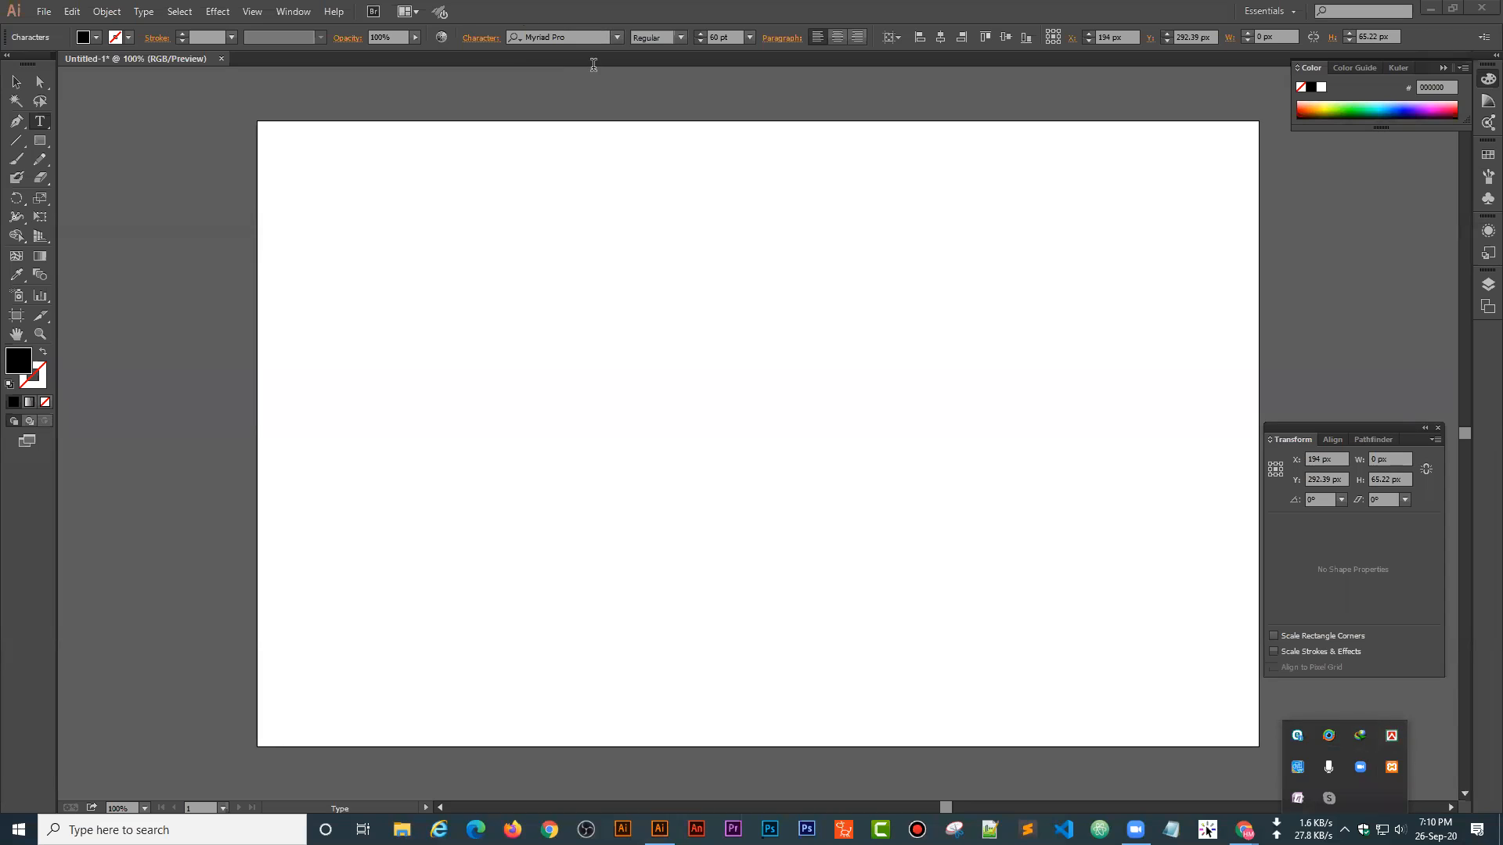
left_click(569, 36)
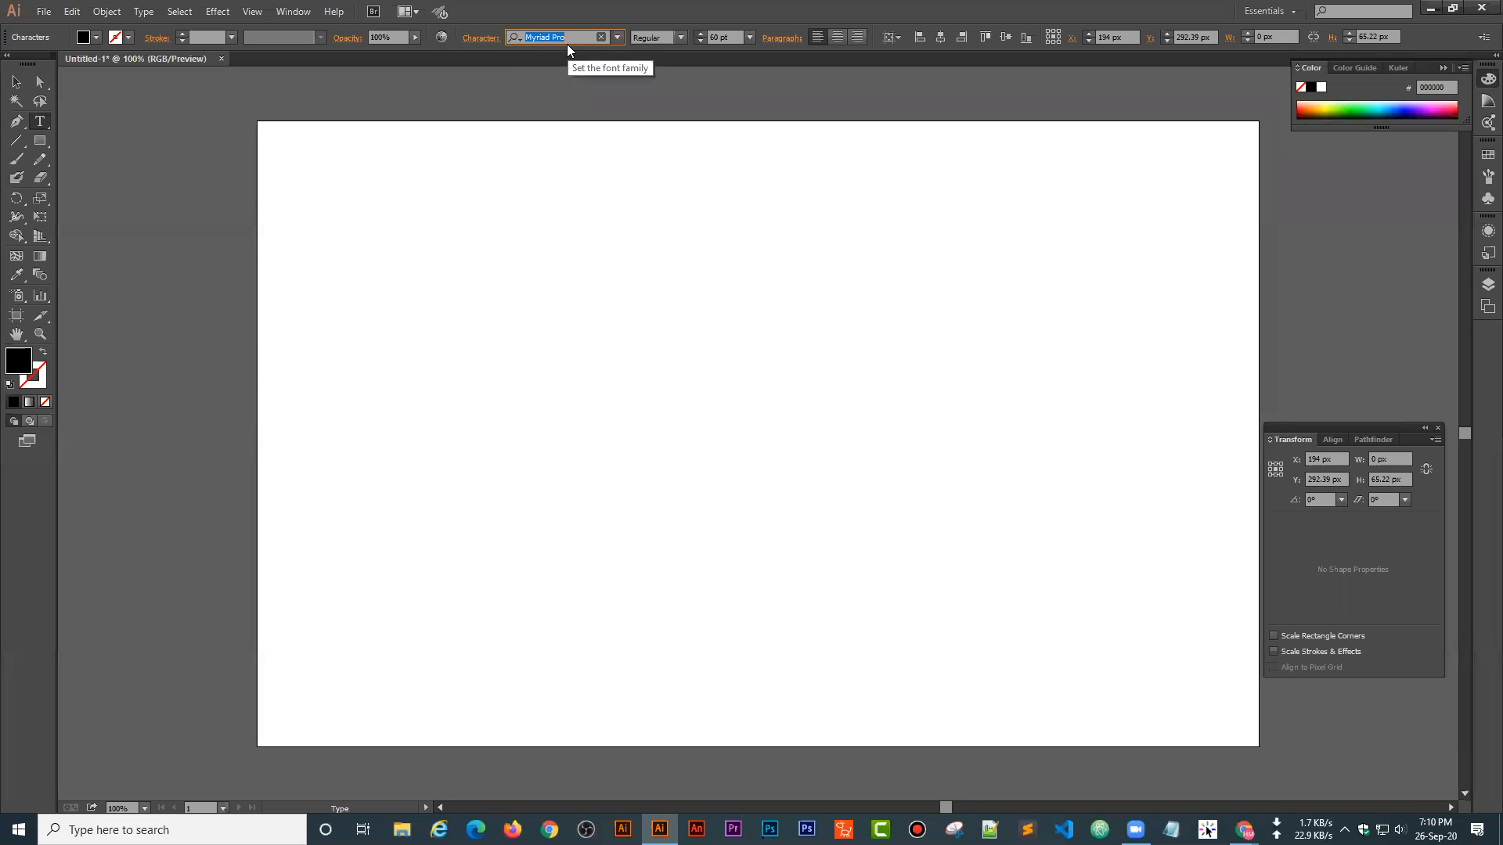
type("sham")
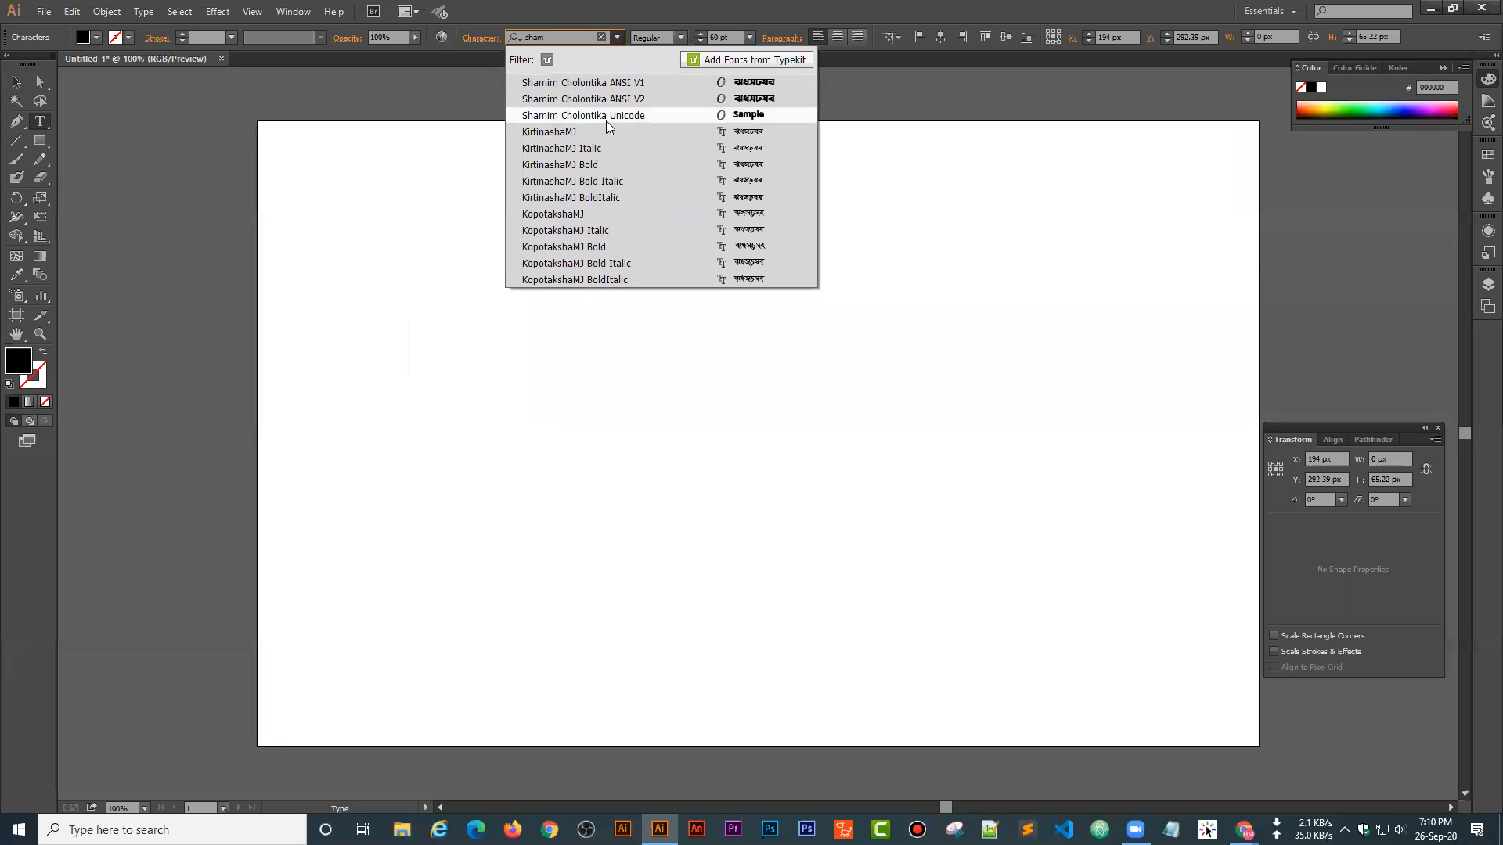
left_click(722, 117)
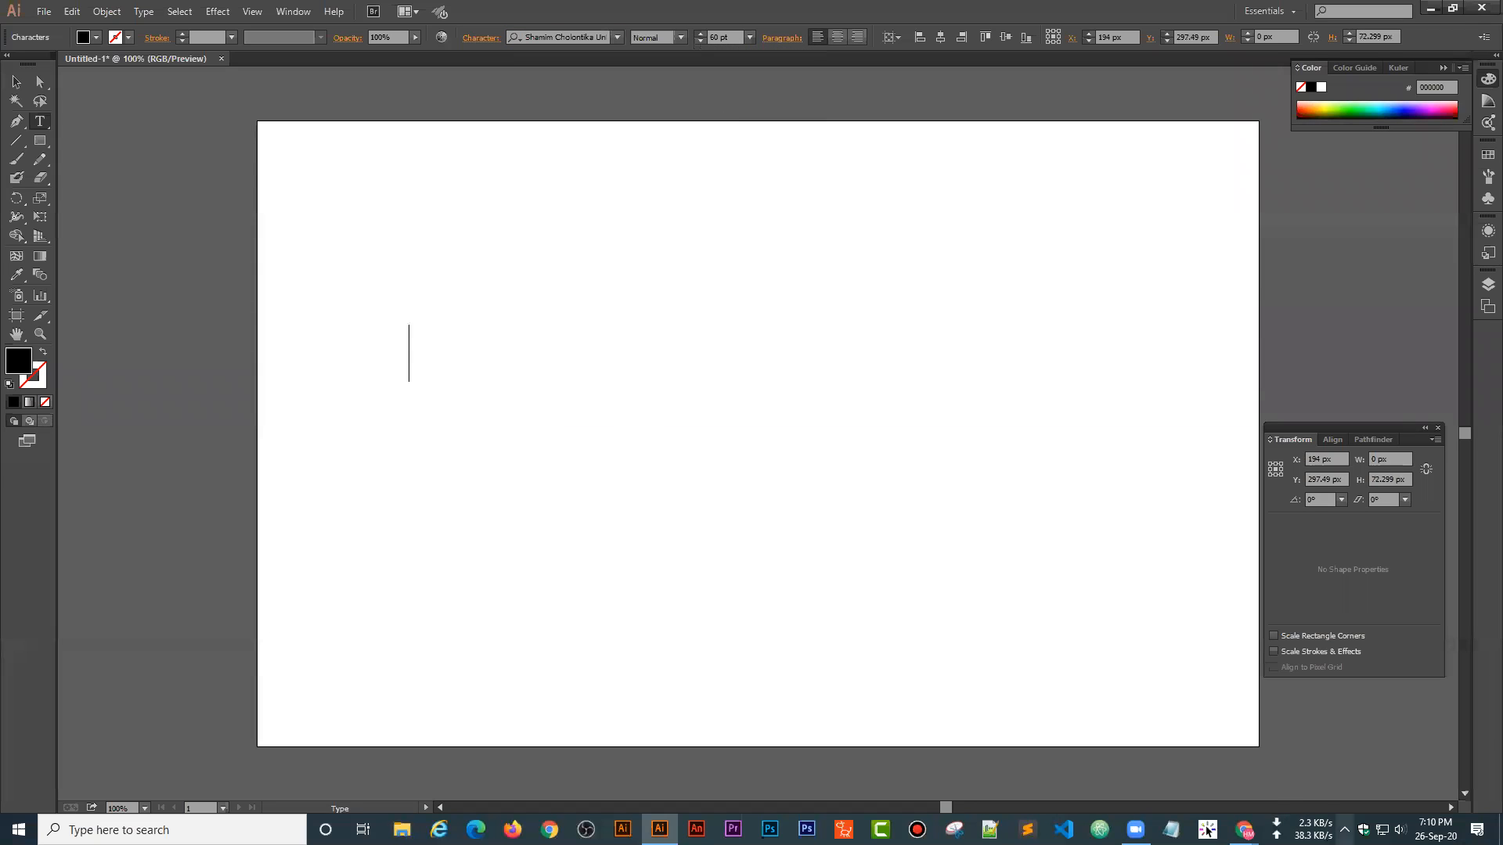
- Try Bangla input with Bijoy Bayanno by entering "শিা" in the text object, and delete the characters
left_click(1345, 830)
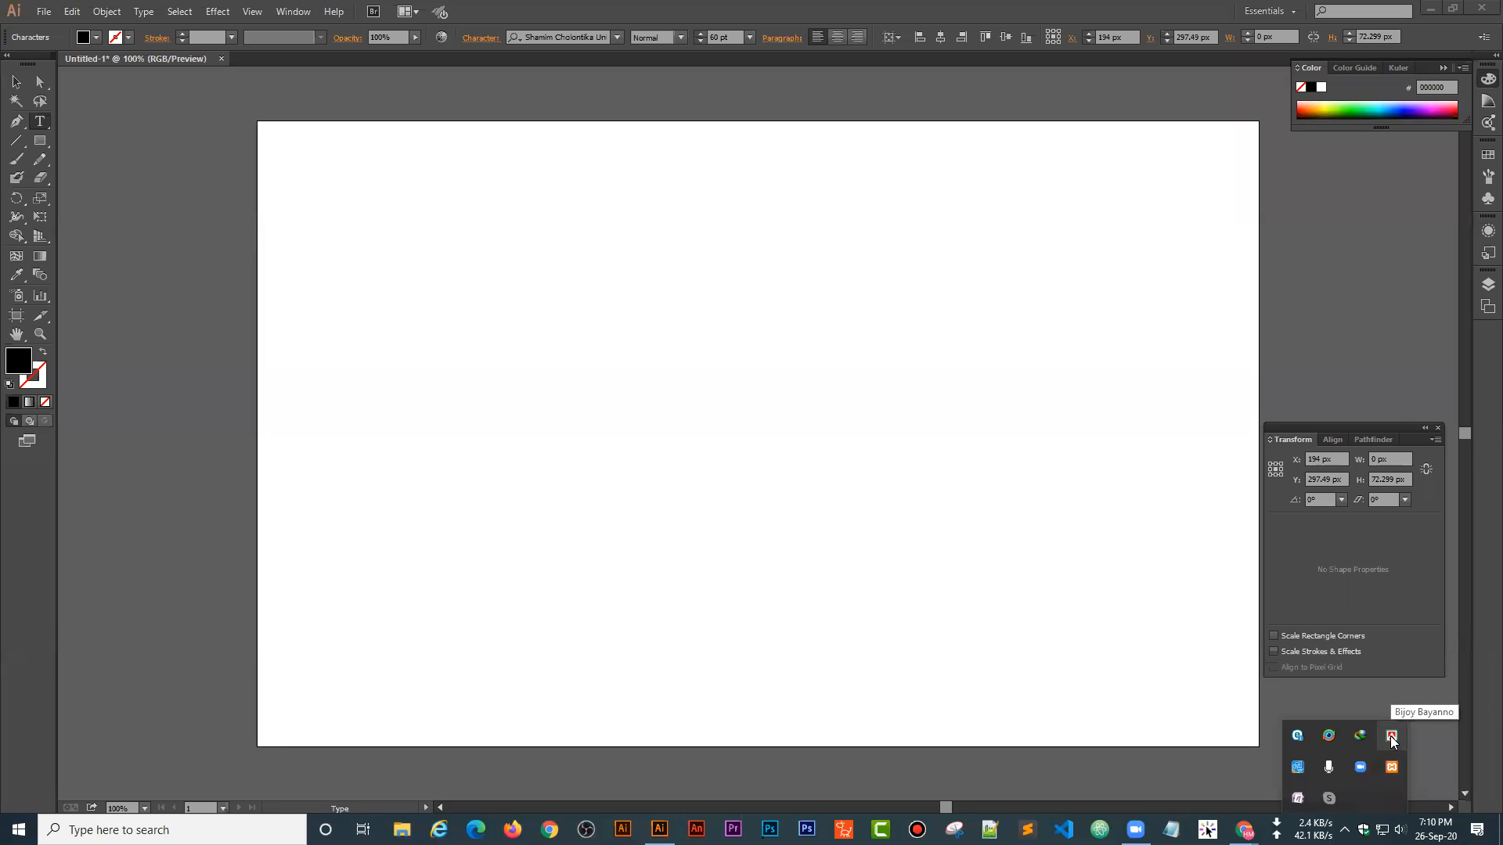
left_click(410, 326)
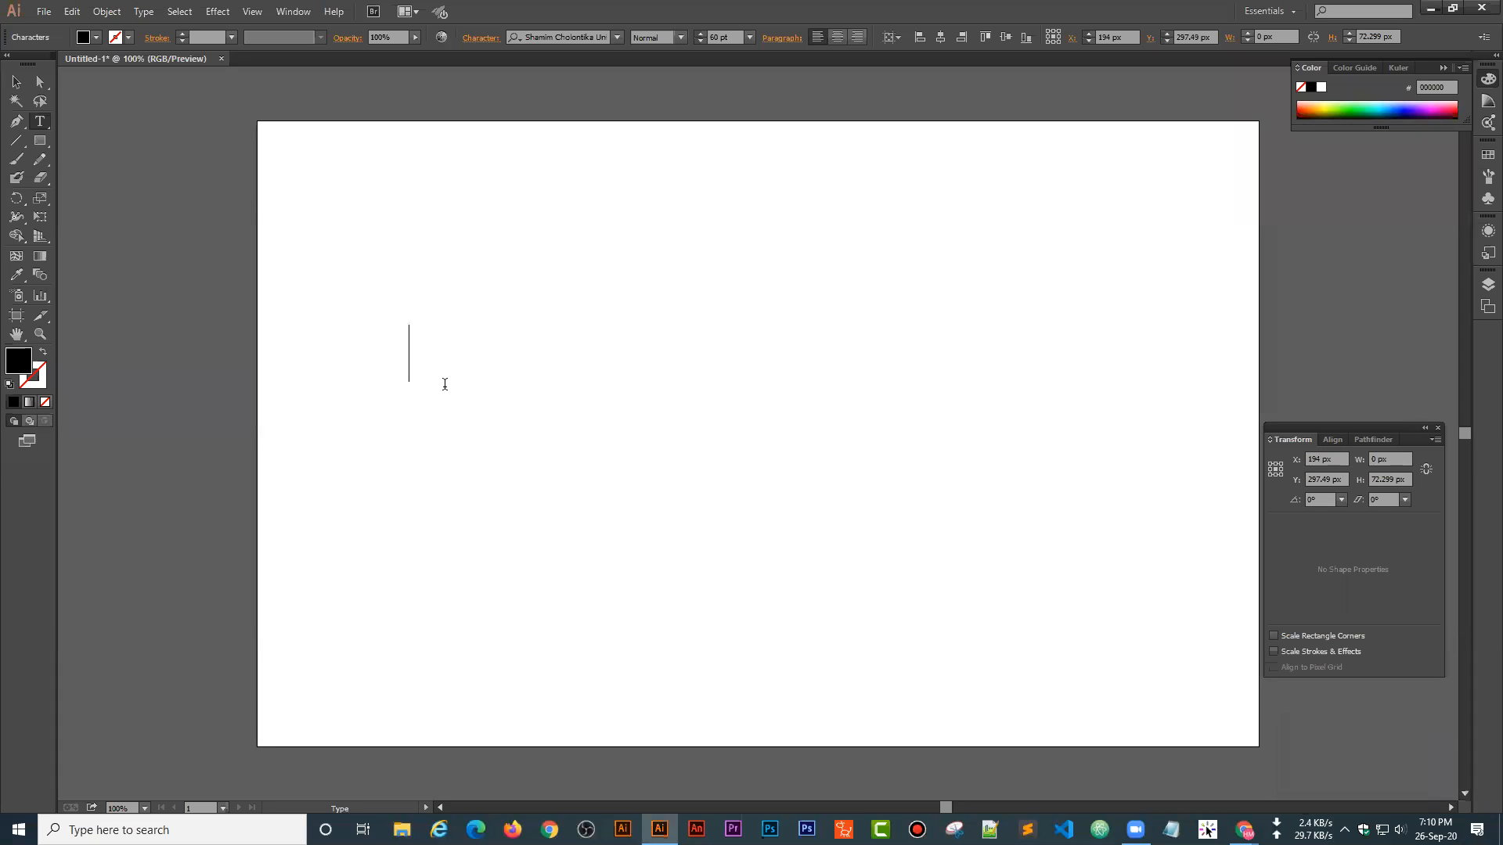
type("শিা")
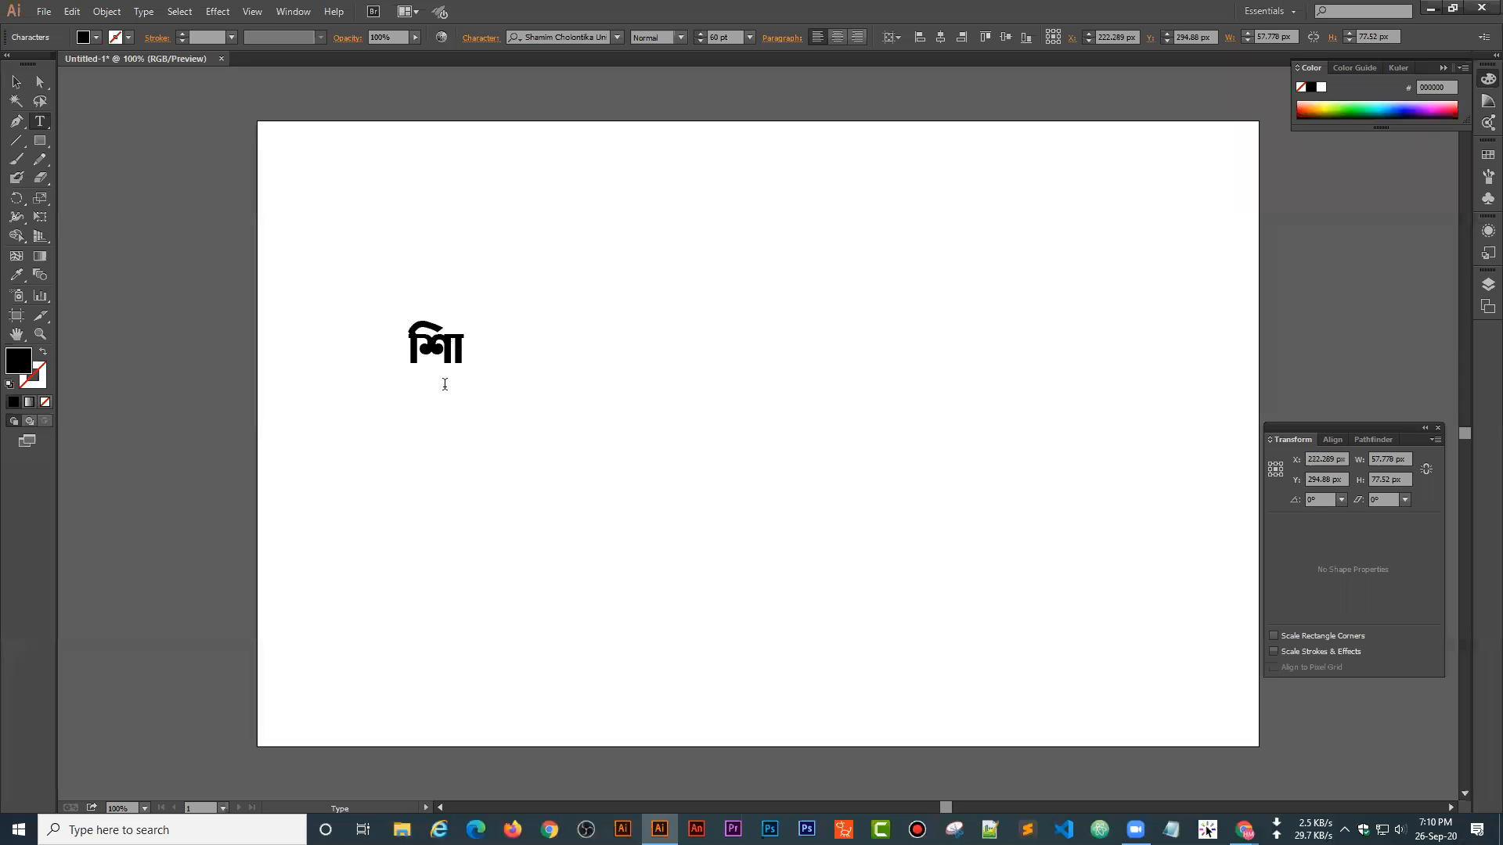
key("BackSpace")
key("BackSpace")
key("BackSpace")
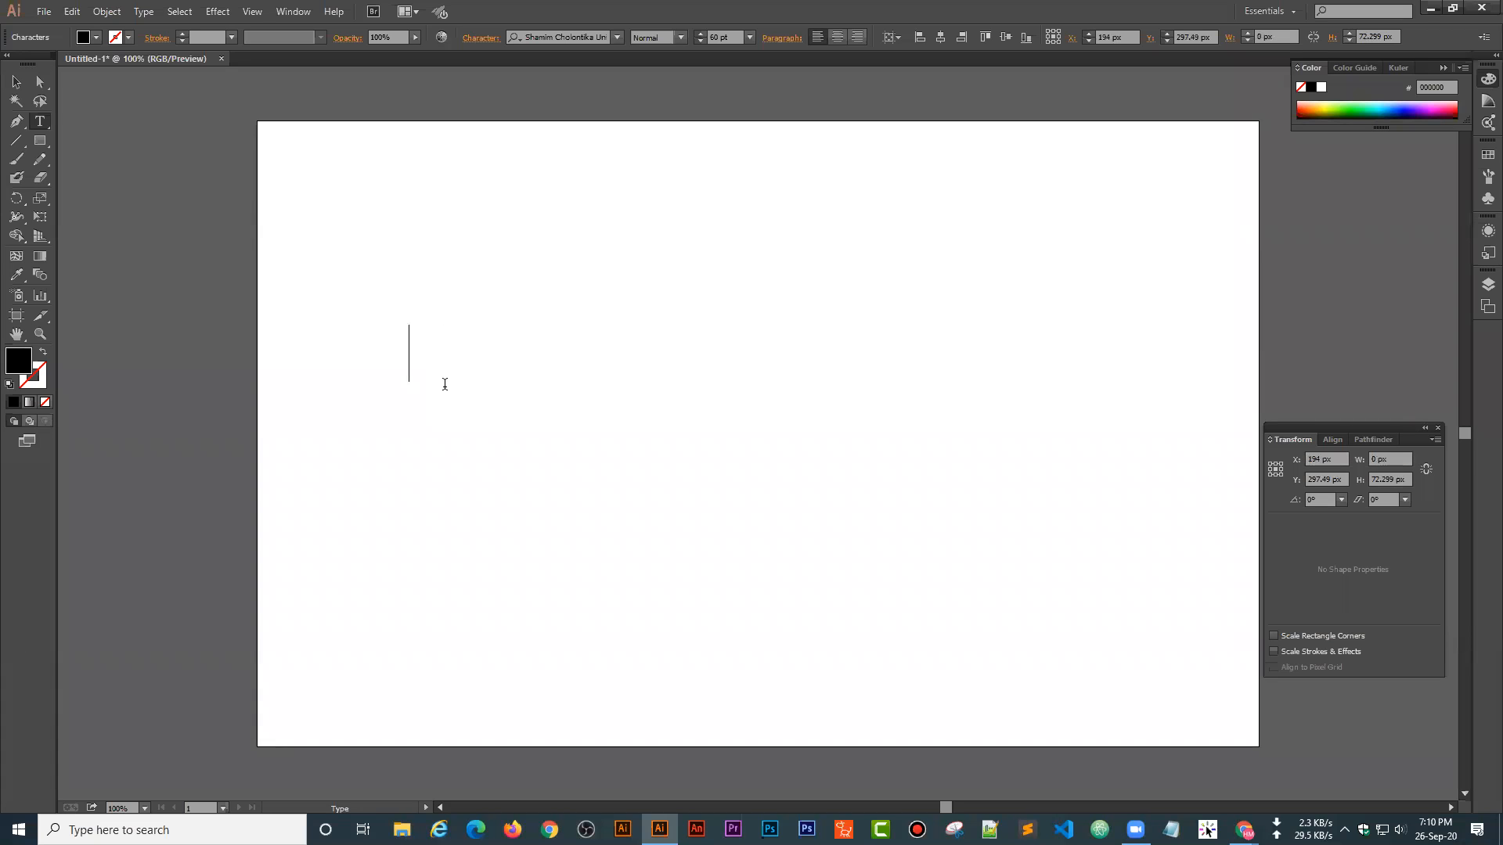
- Enter "শামীম চলন্তিকা" in the empty point text, correcting the mistyped letters, and finish editing the text
type("শামীম")
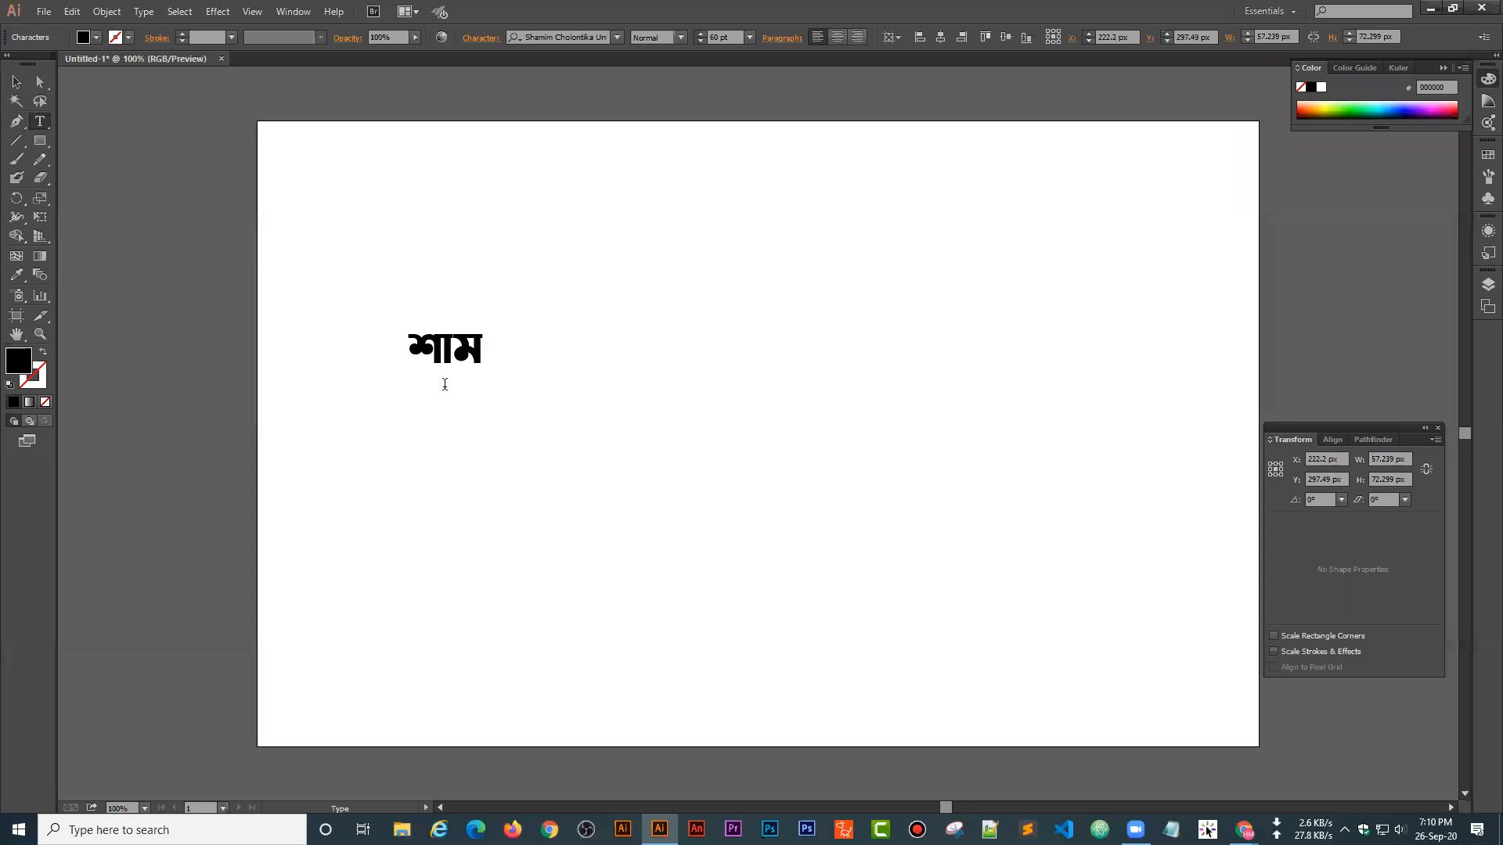
type(" চলন")
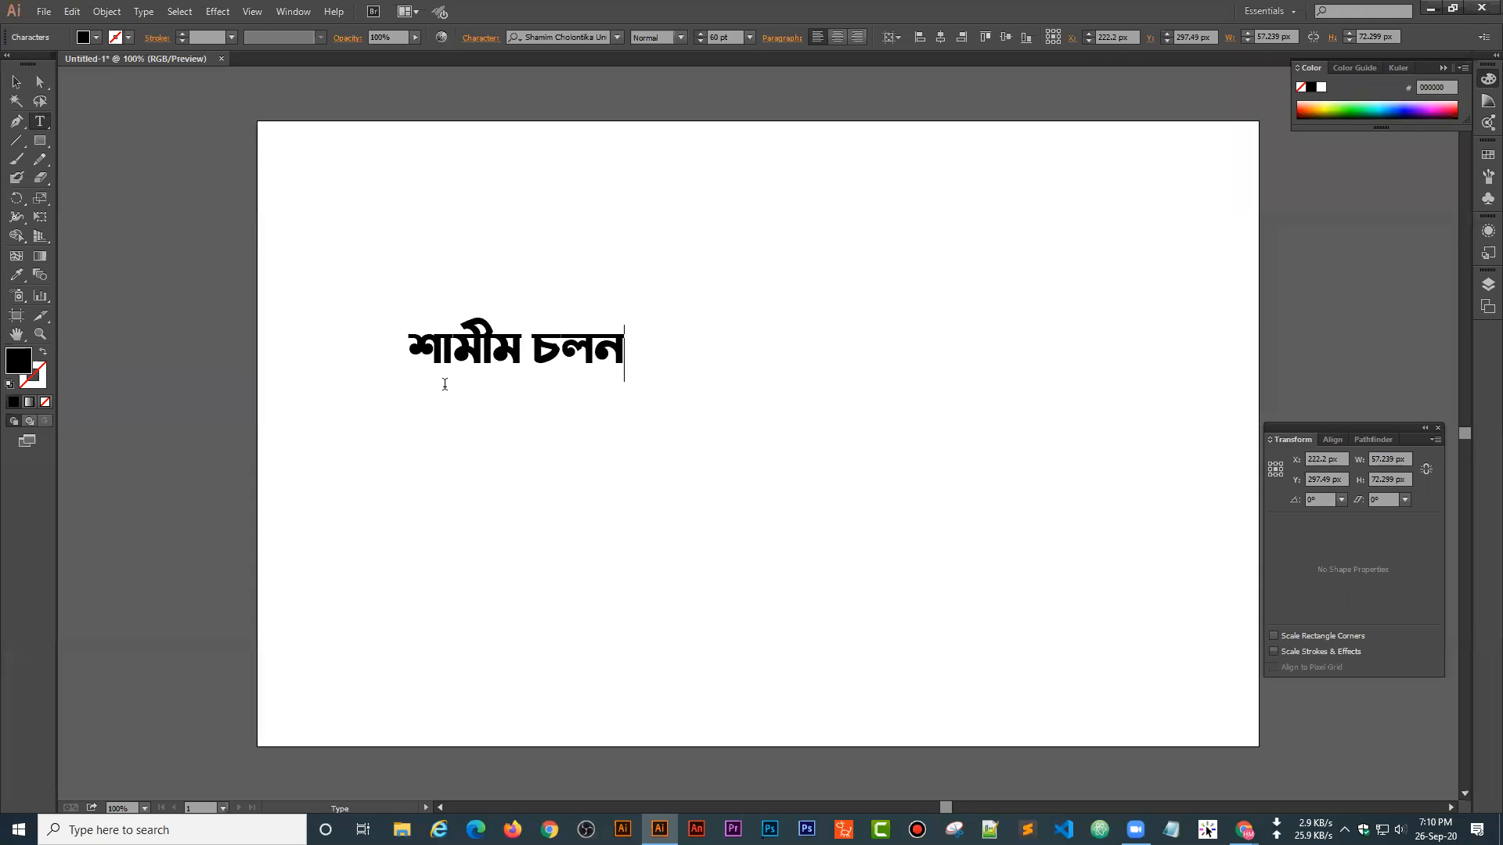
type("ন্")
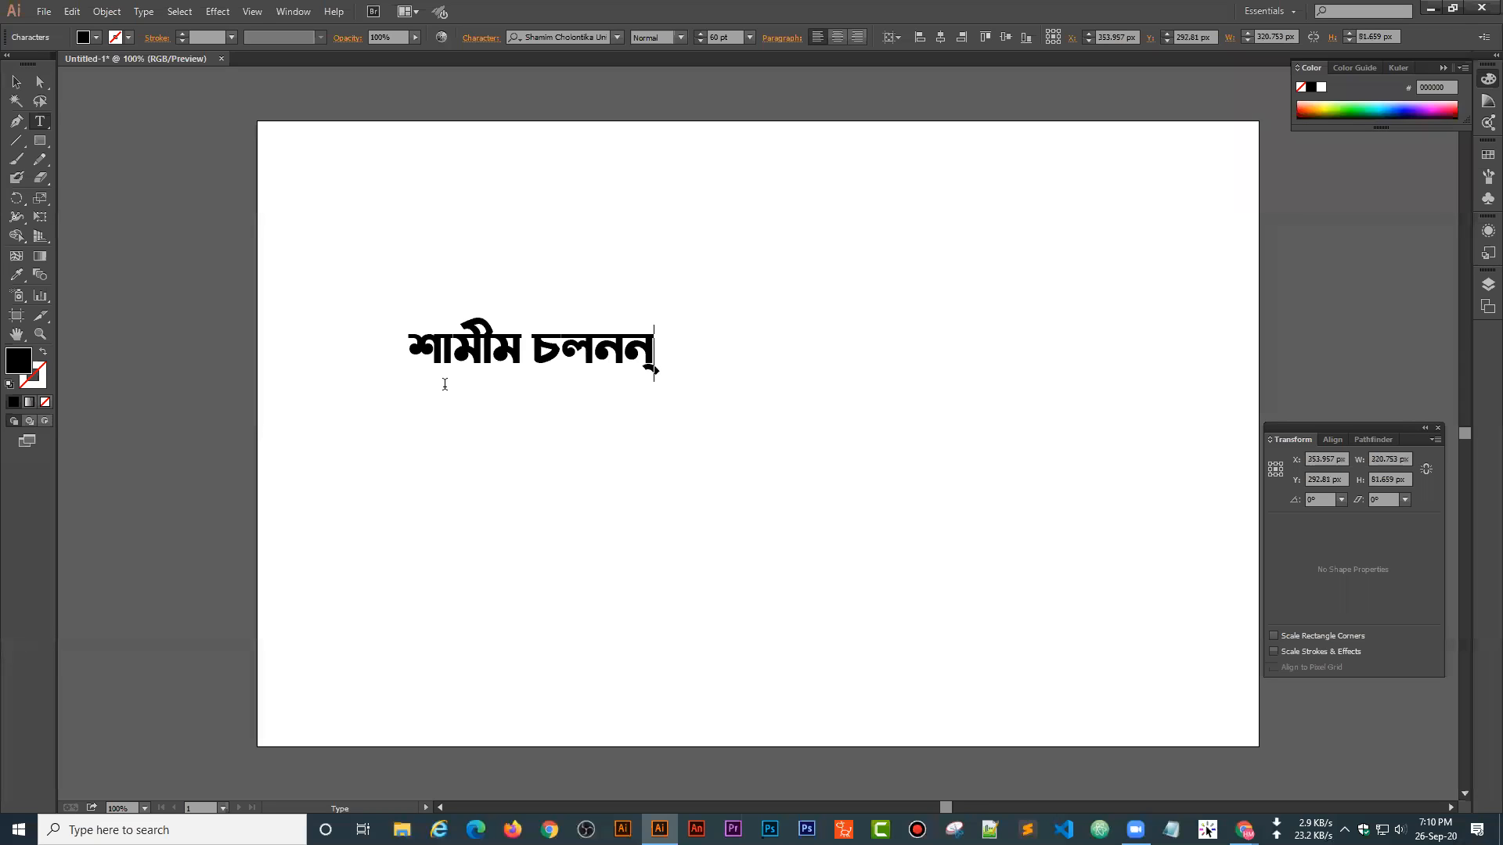
key("BackSpace")
key("BackSpace")
key("BackSpace")
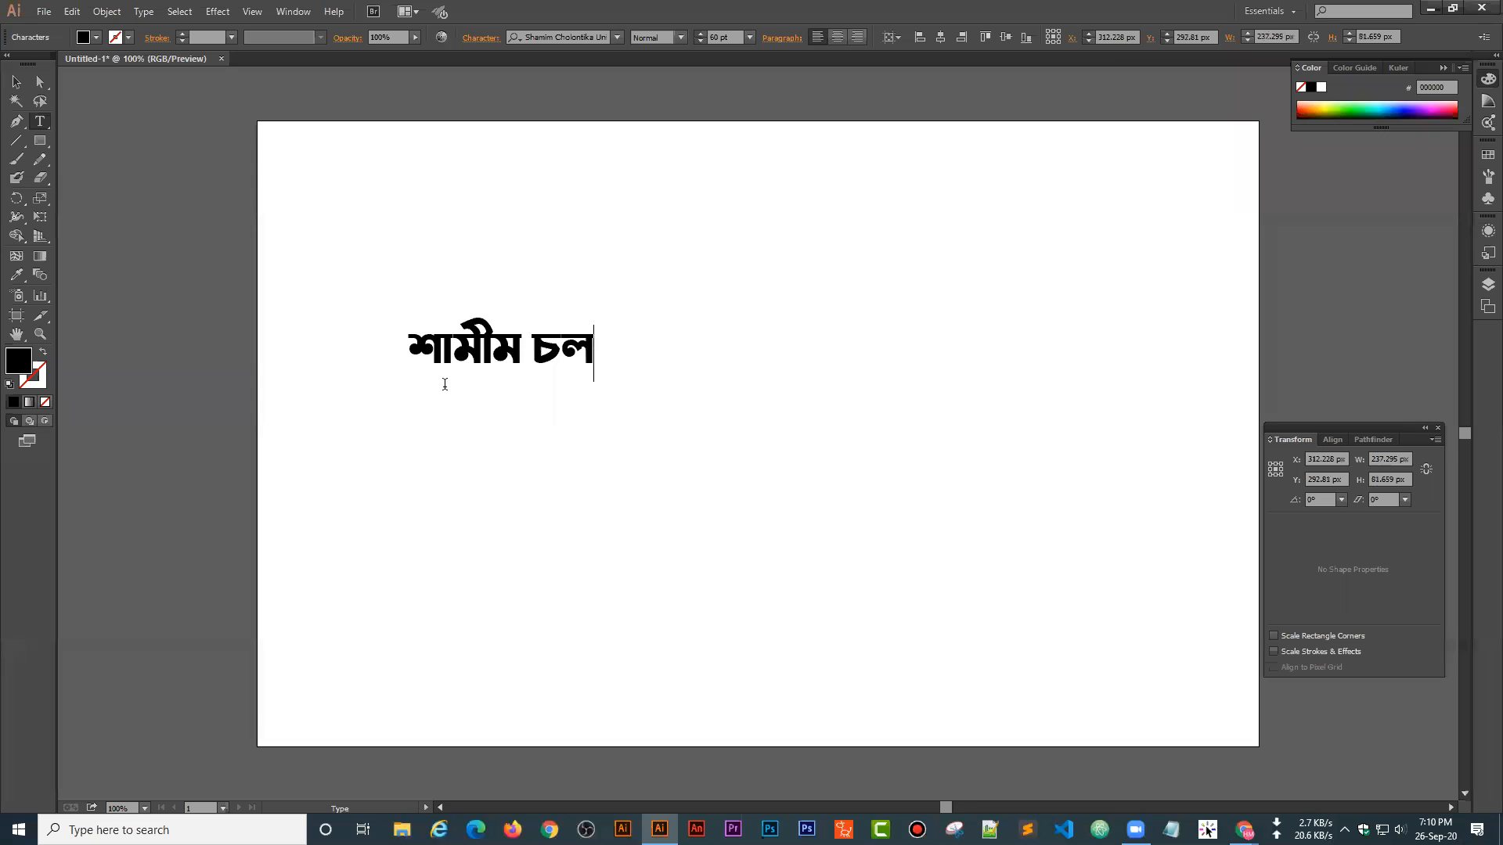
type("ন্তিকা")
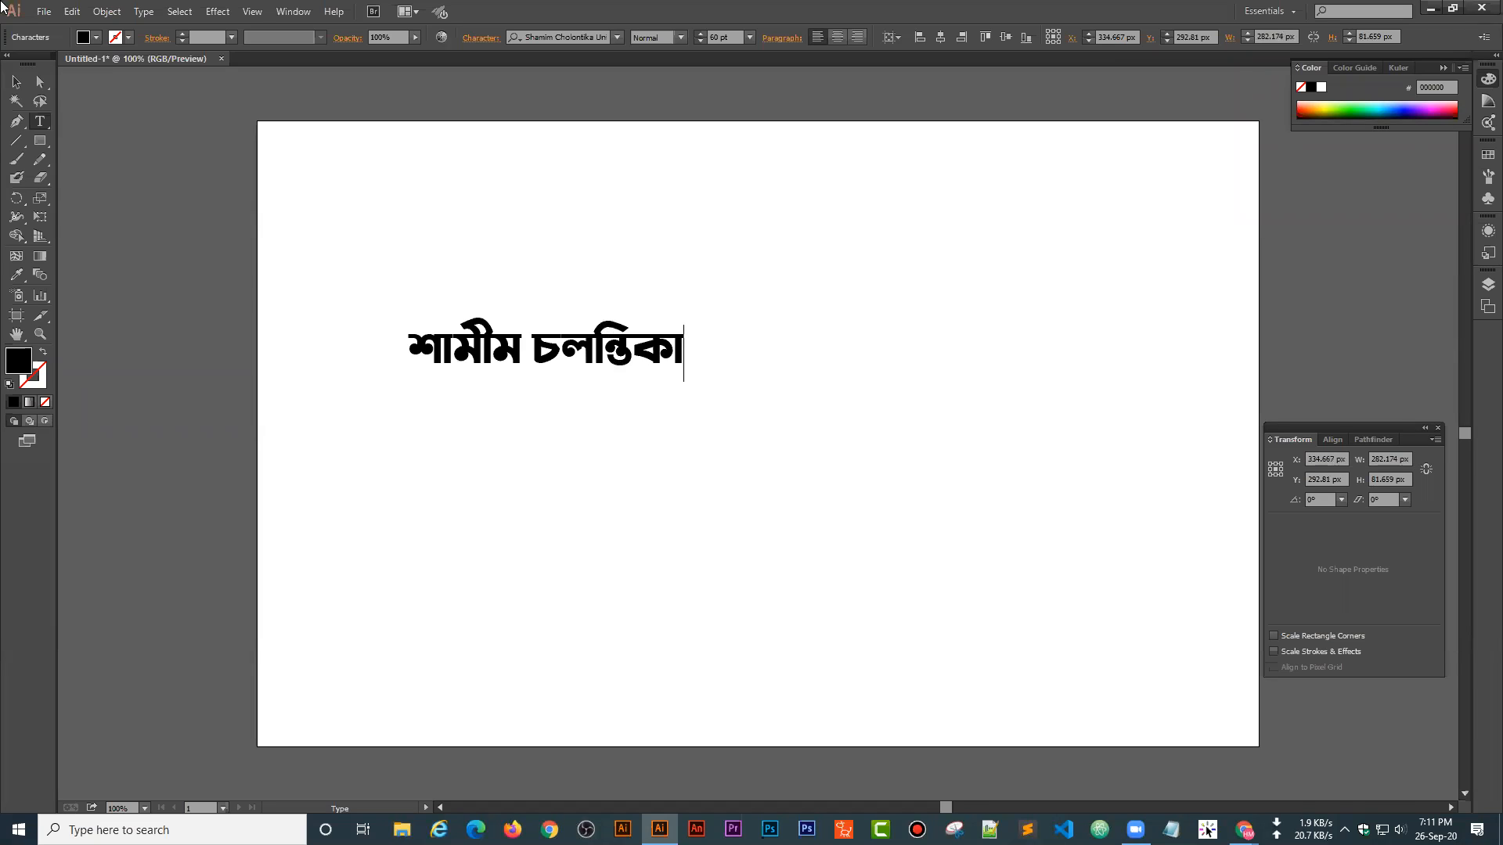
key("Escape")
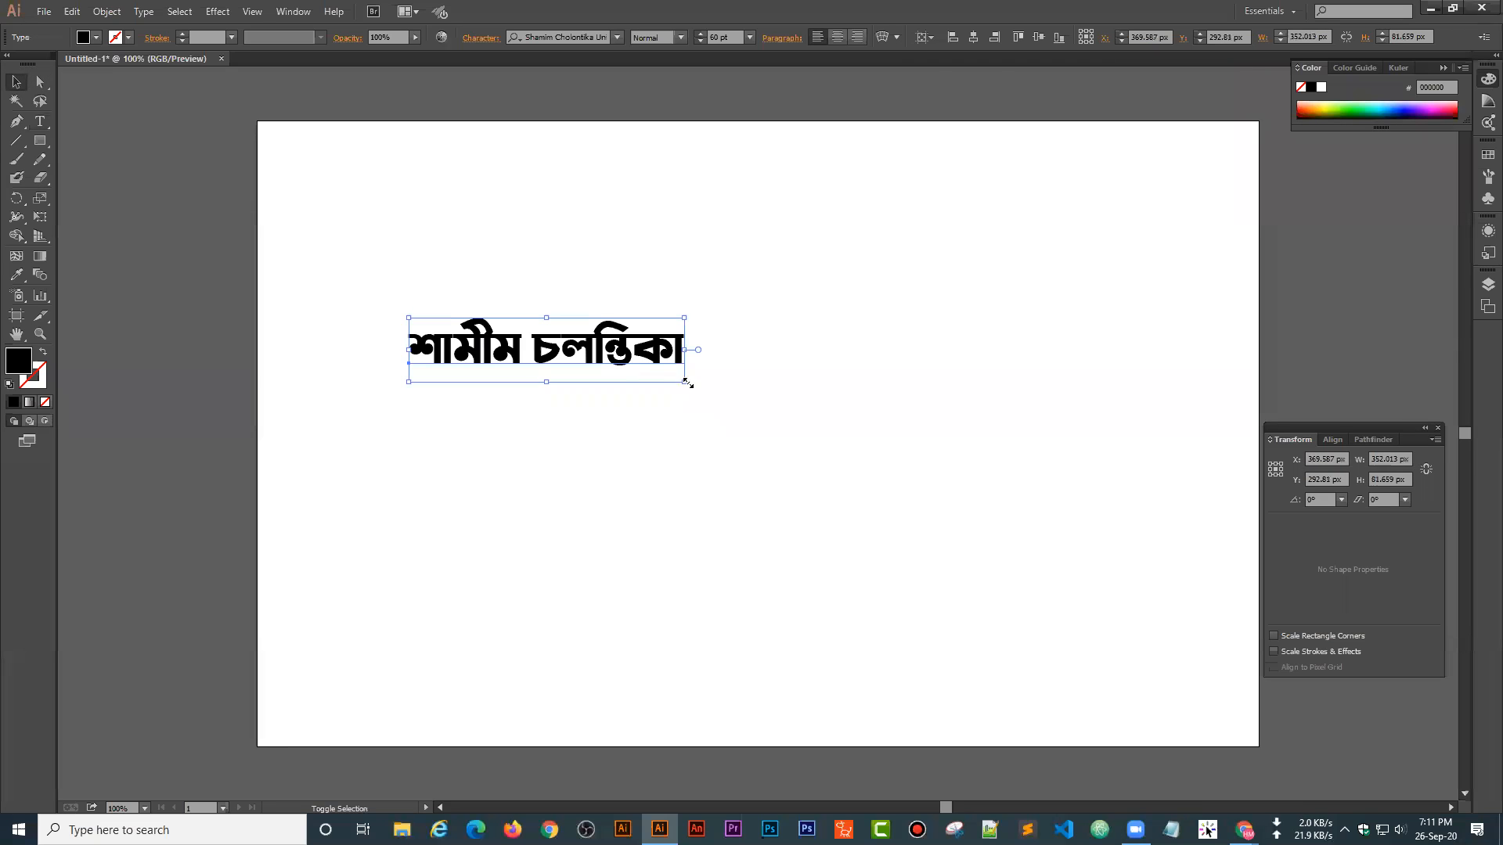
- Enlarge the "শামীম চলন্তিকা" text to about 112.5 pt, place it in the upper middle of the artboard and deselect it
left_click_drag(684, 382, 814, 427)
left_click_drag(631, 344, 798, 320)
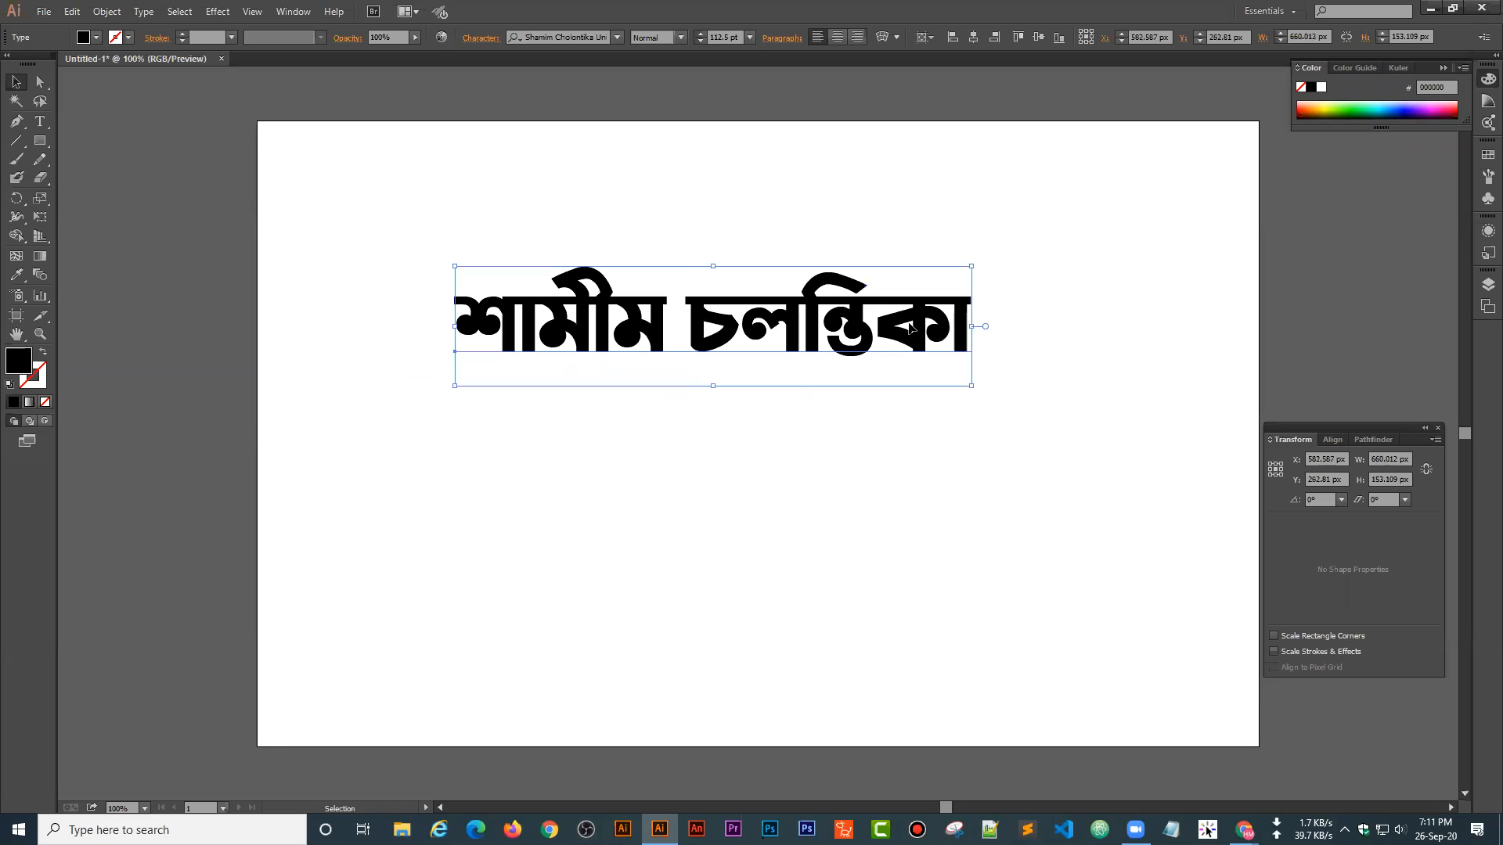
left_click_drag(914, 324, 918, 325)
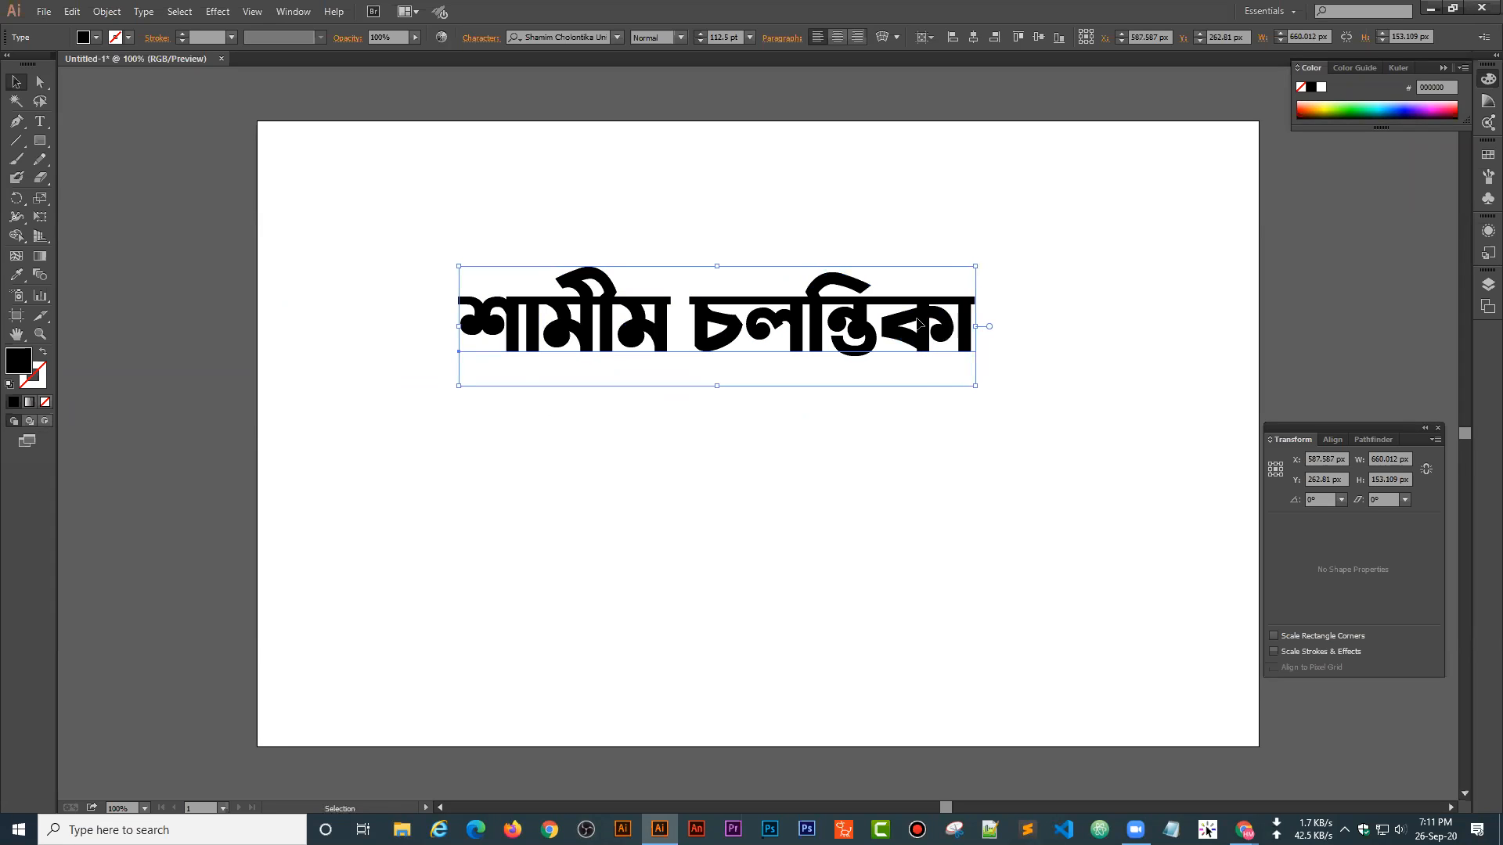
left_click(655, 386)
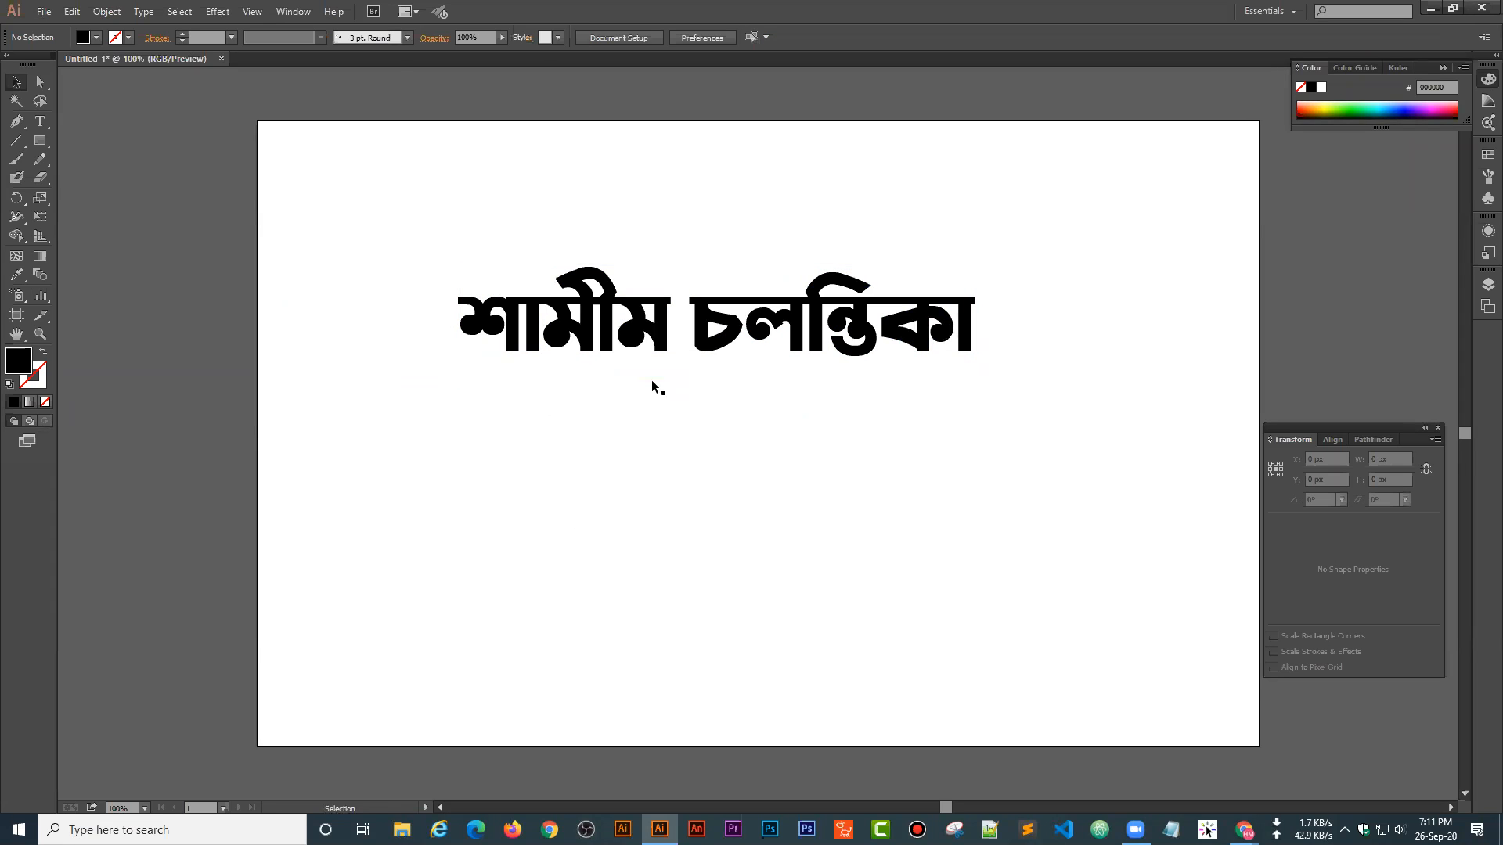
- Add a second point text reading "সোলাইমান লিপি" below the heading and select it as an object
left_click(41, 121)
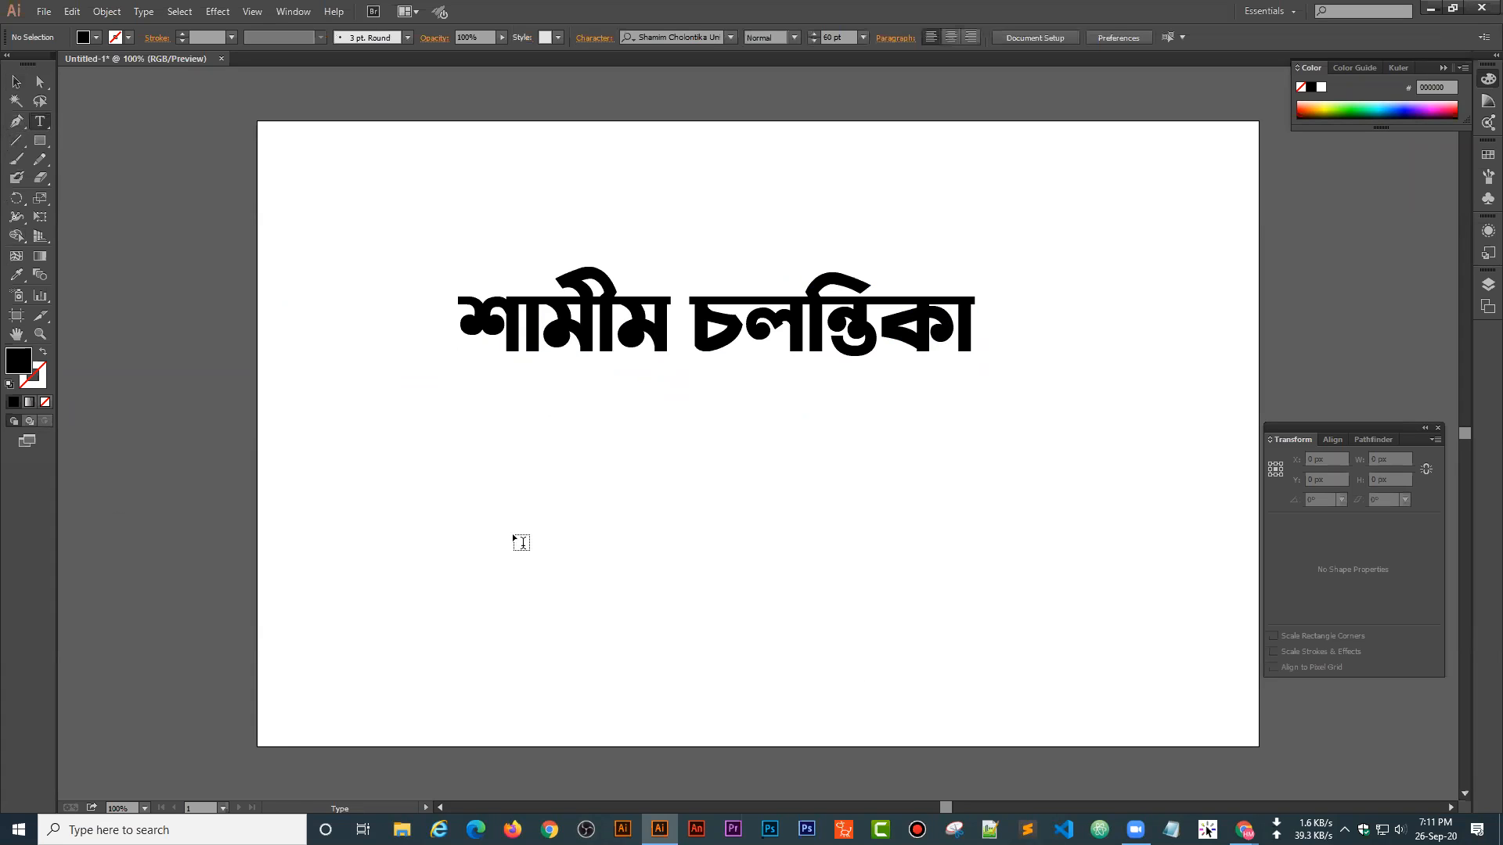
left_click(437, 509)
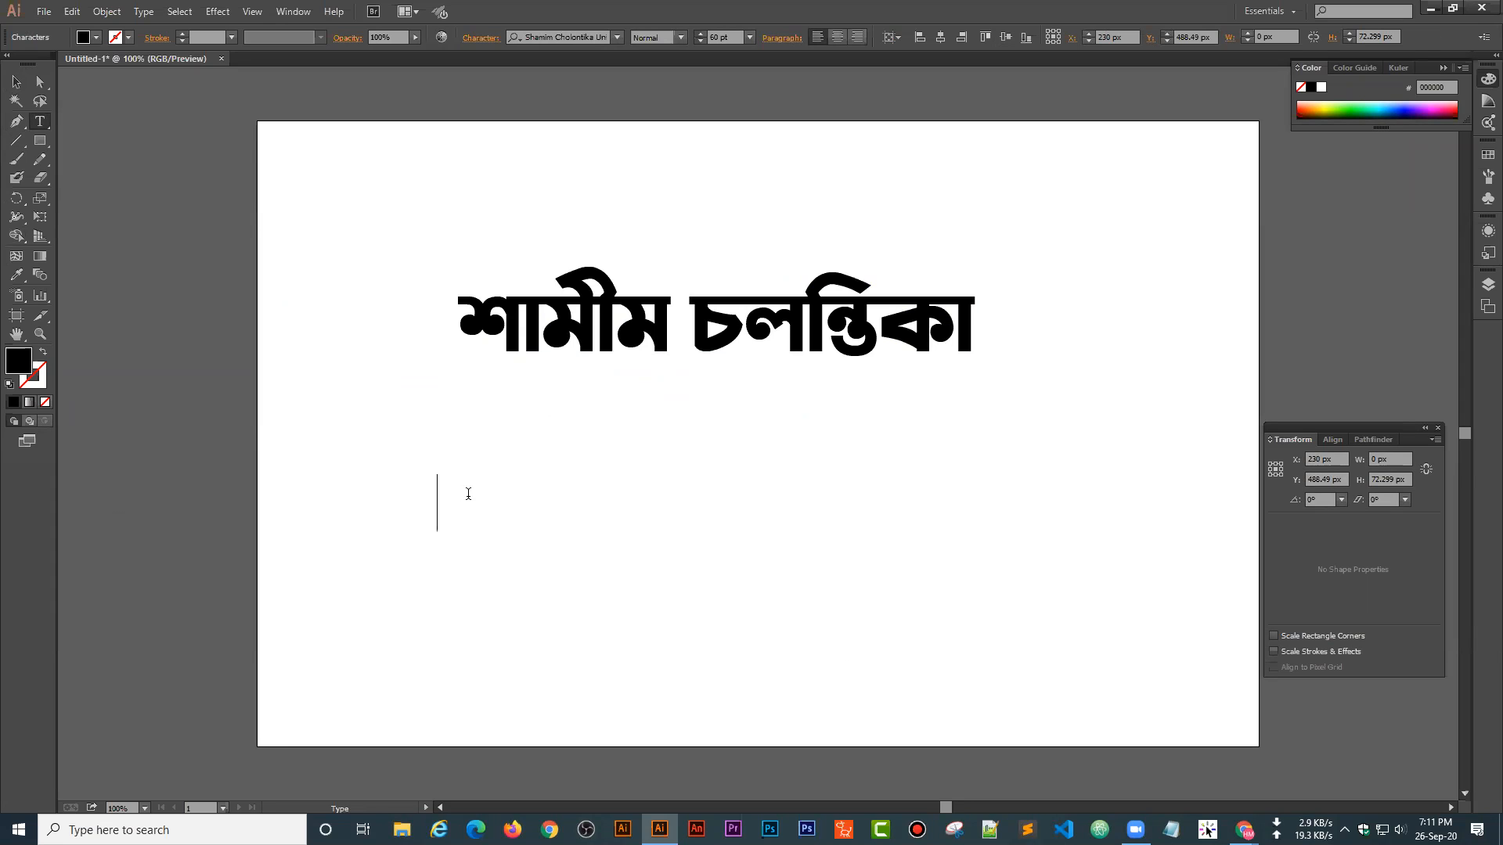
type("সোলাই")
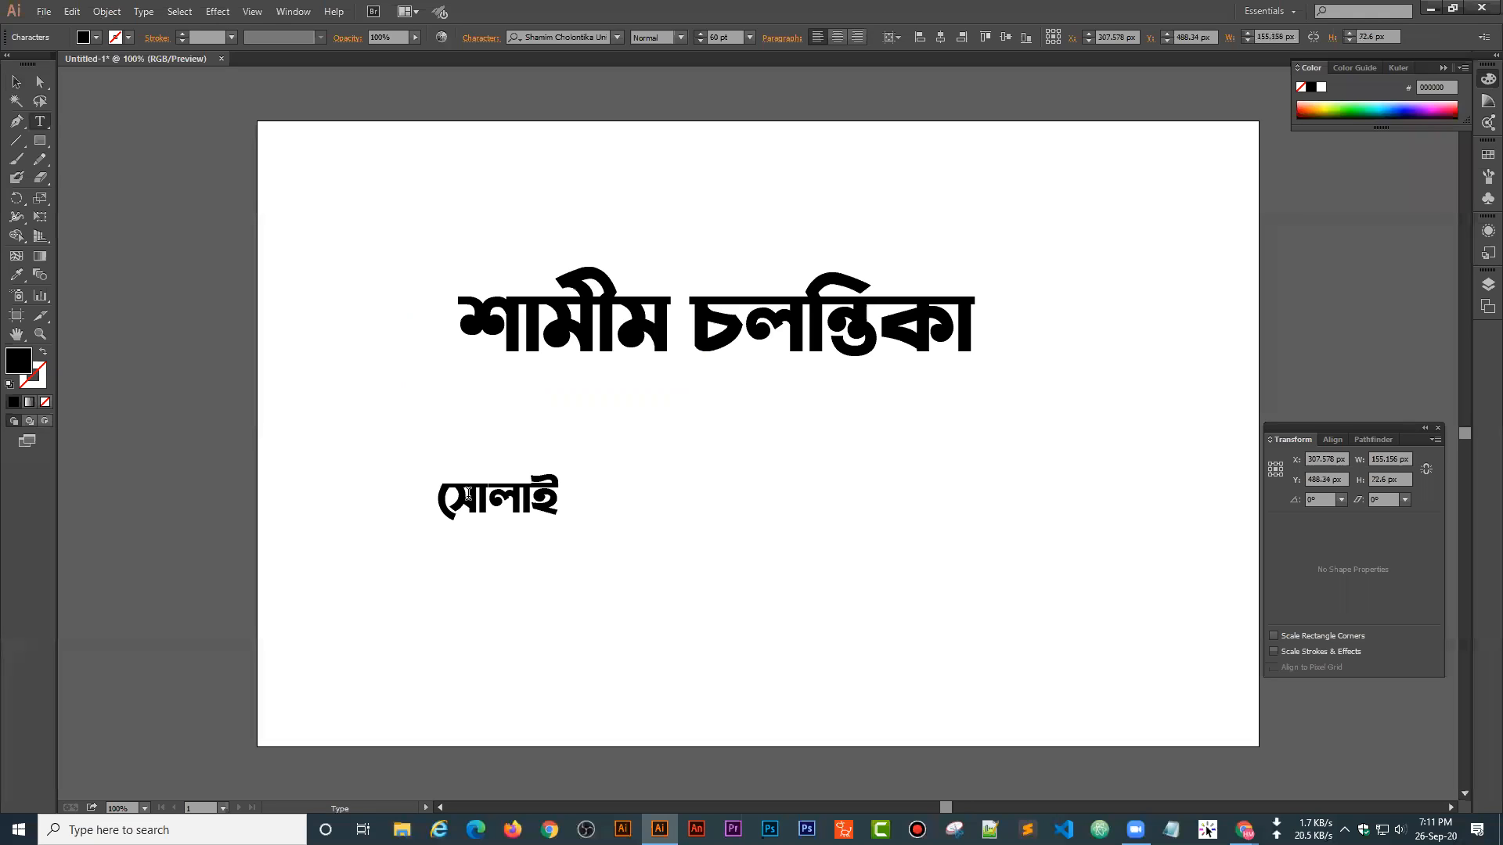
type("মান")
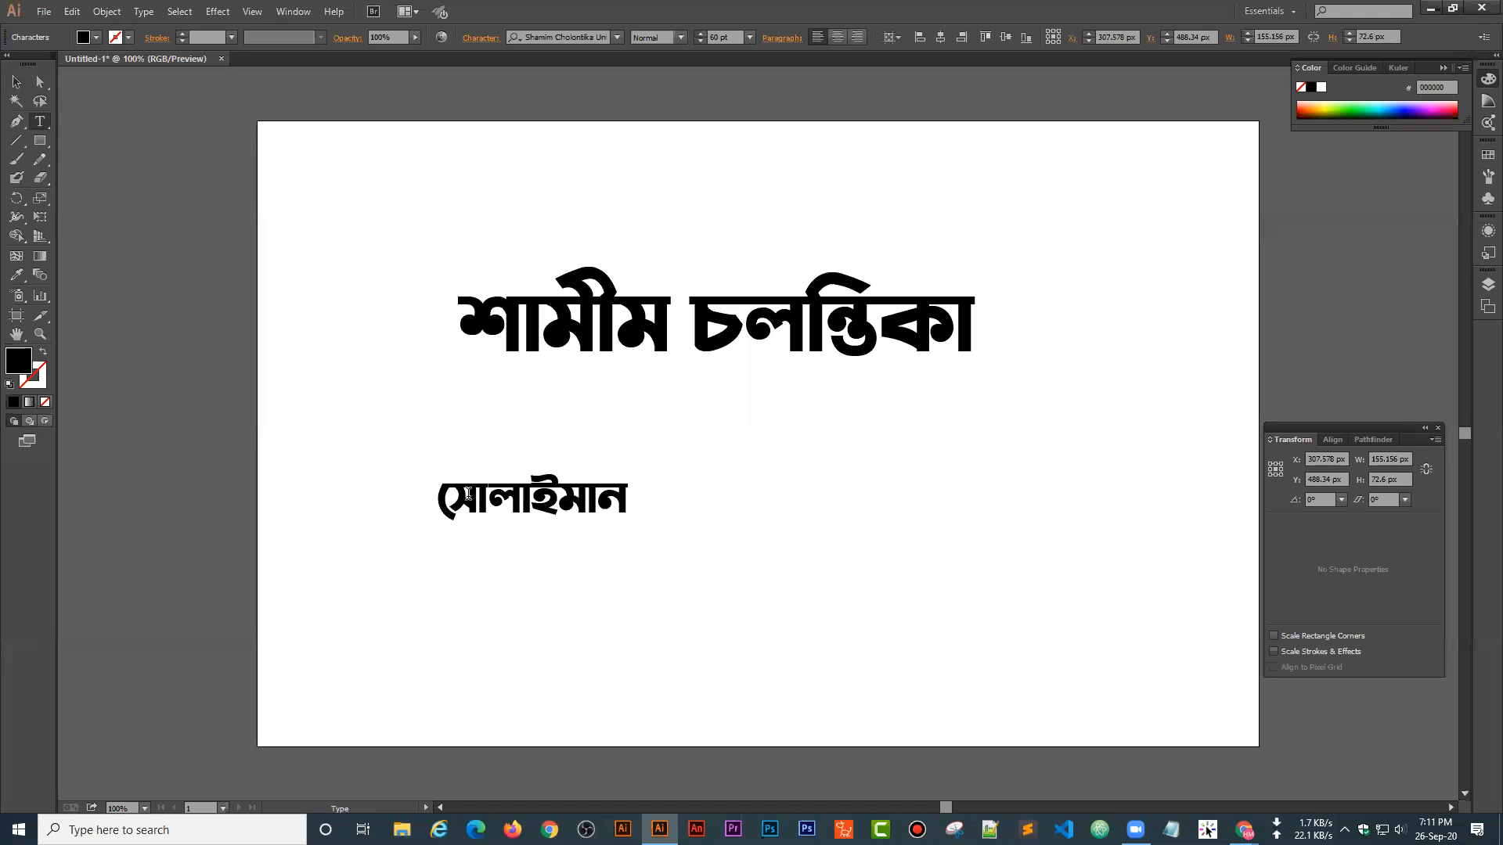
type(" লিটি")
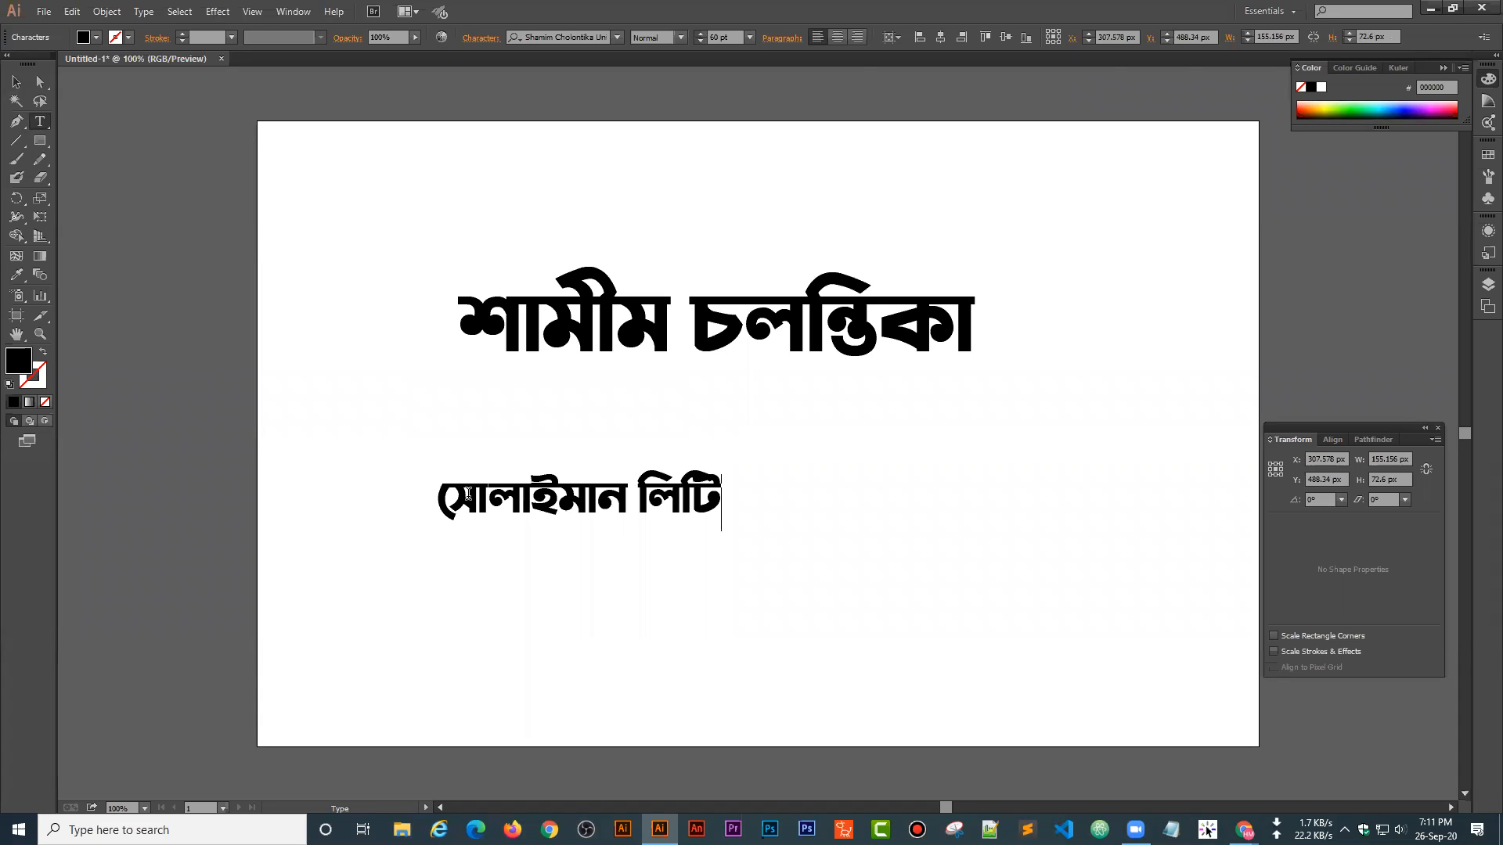
key("BackSpace")
key("BackSpace")
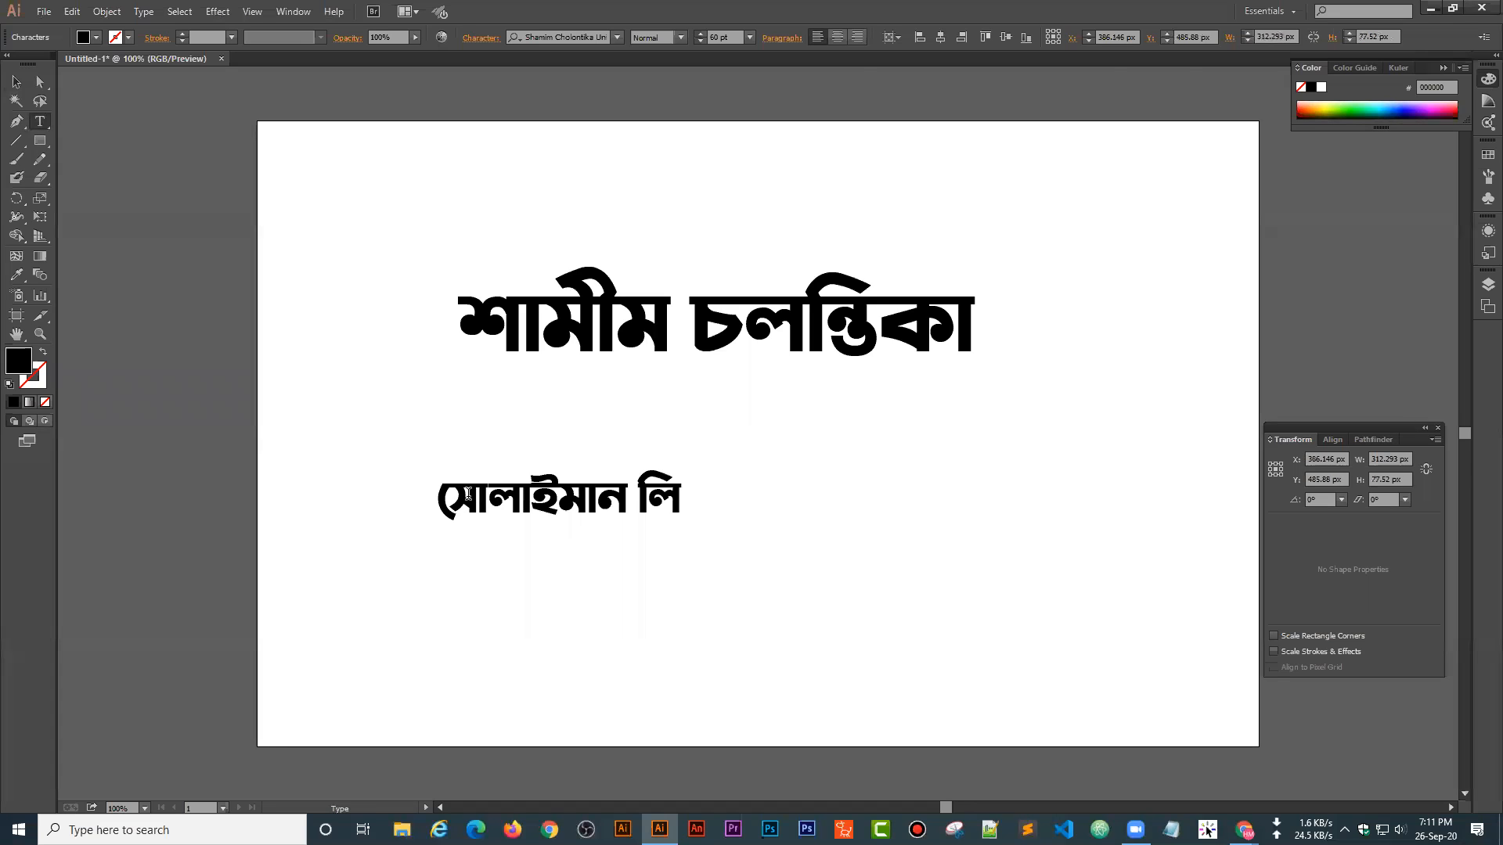
type("পি")
left_click(17, 81)
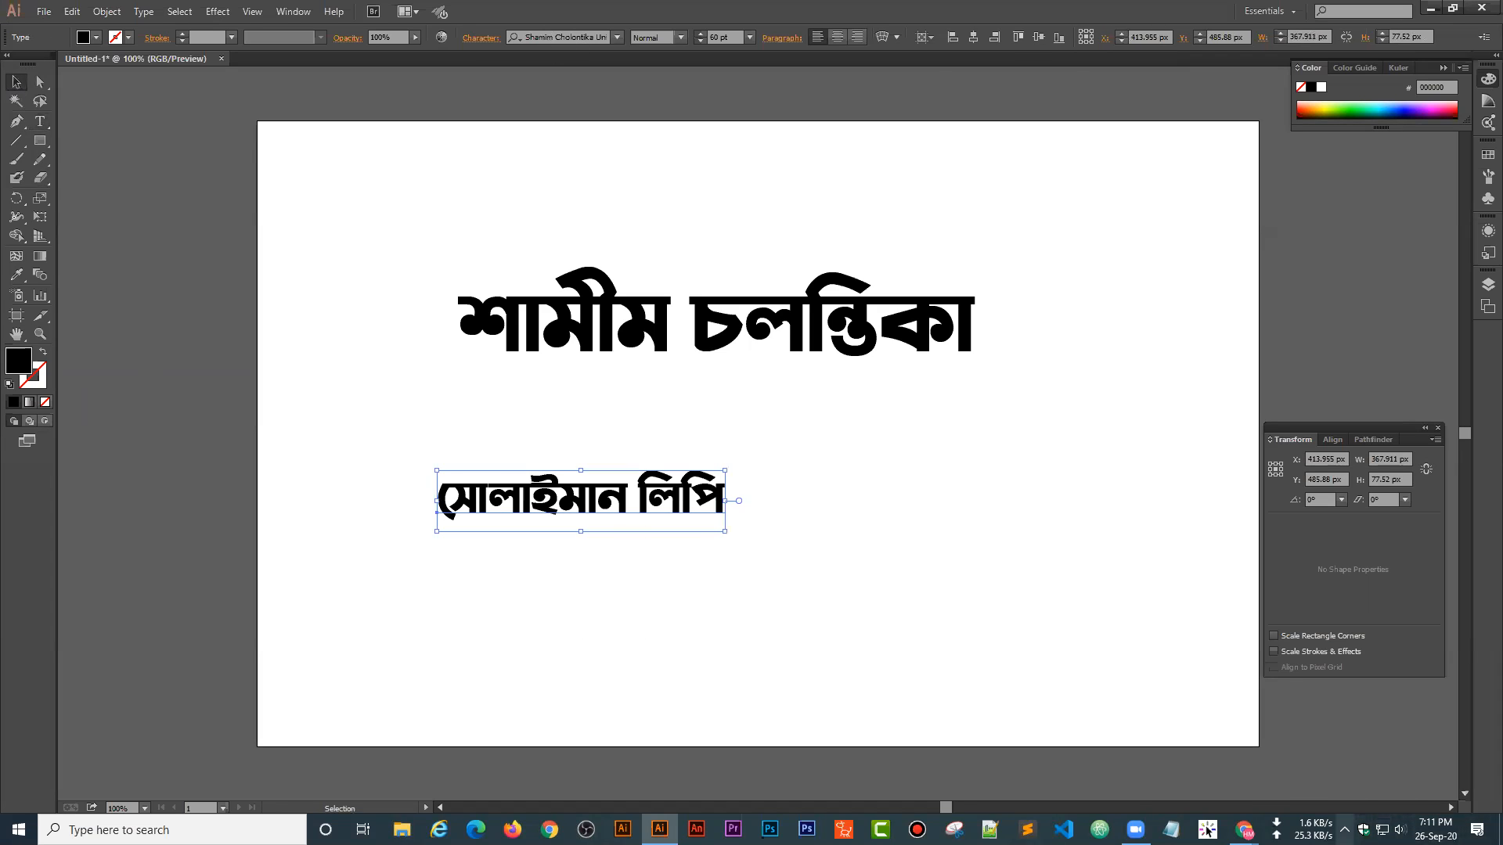
- Switch the keyboard input to English, apply the SolaimanLipi font to the second text and enlarge it to about 91 pt
left_click(1345, 830)
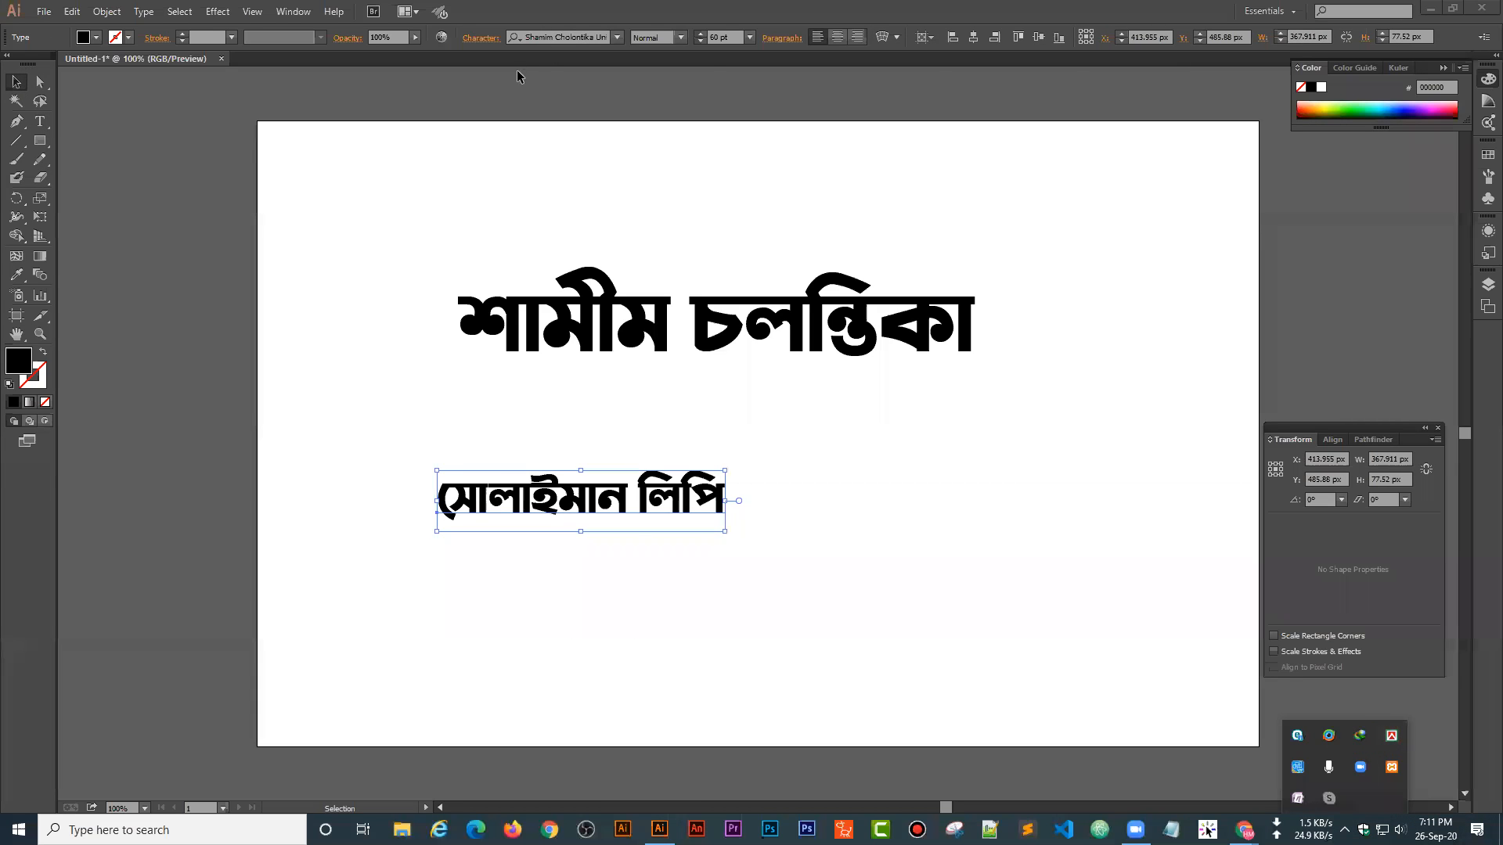
left_click(558, 35)
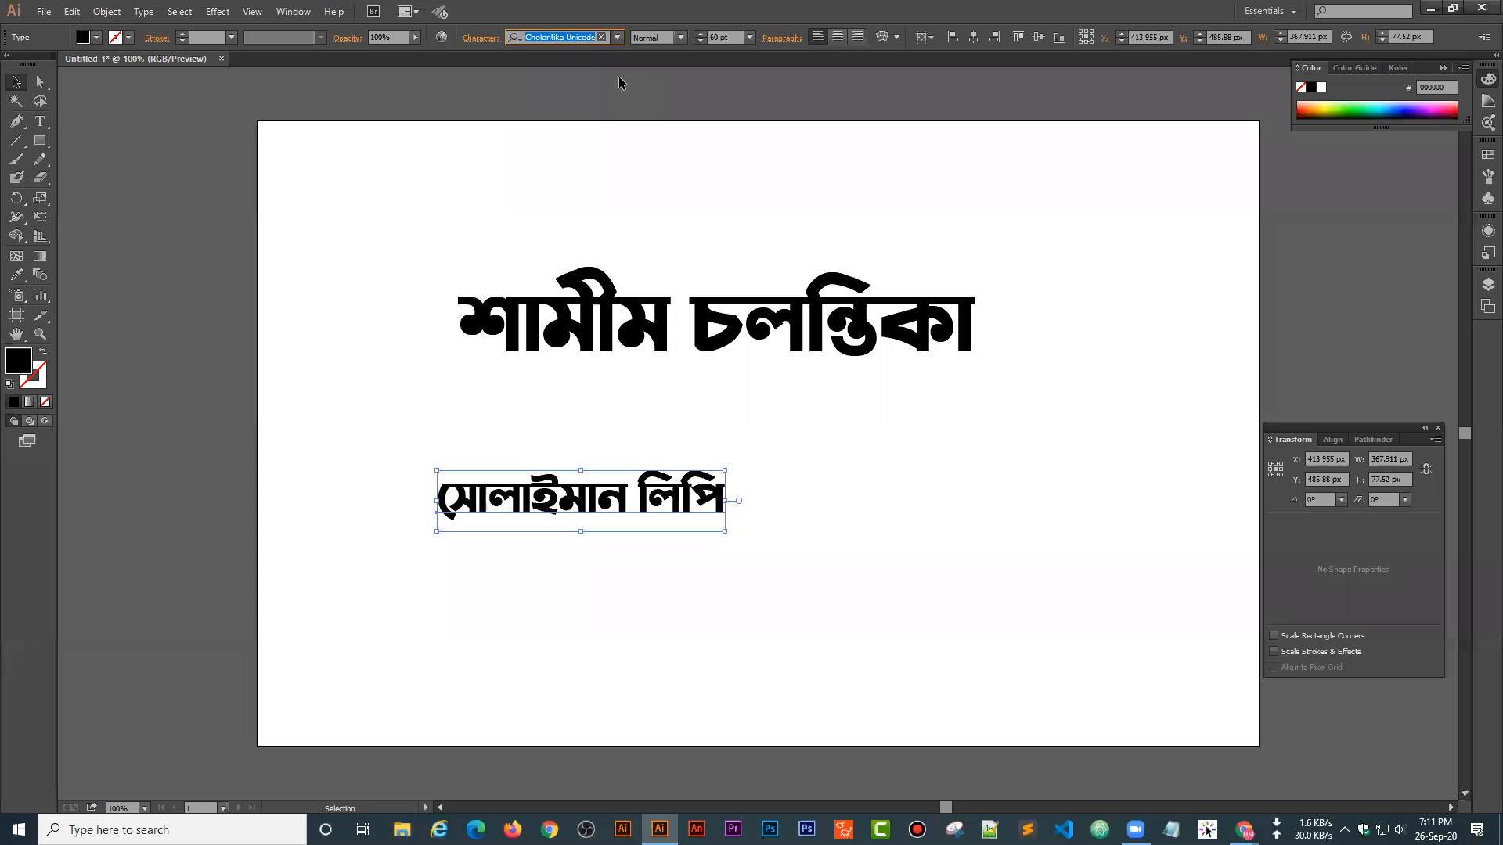
type("sol")
left_click(595, 82)
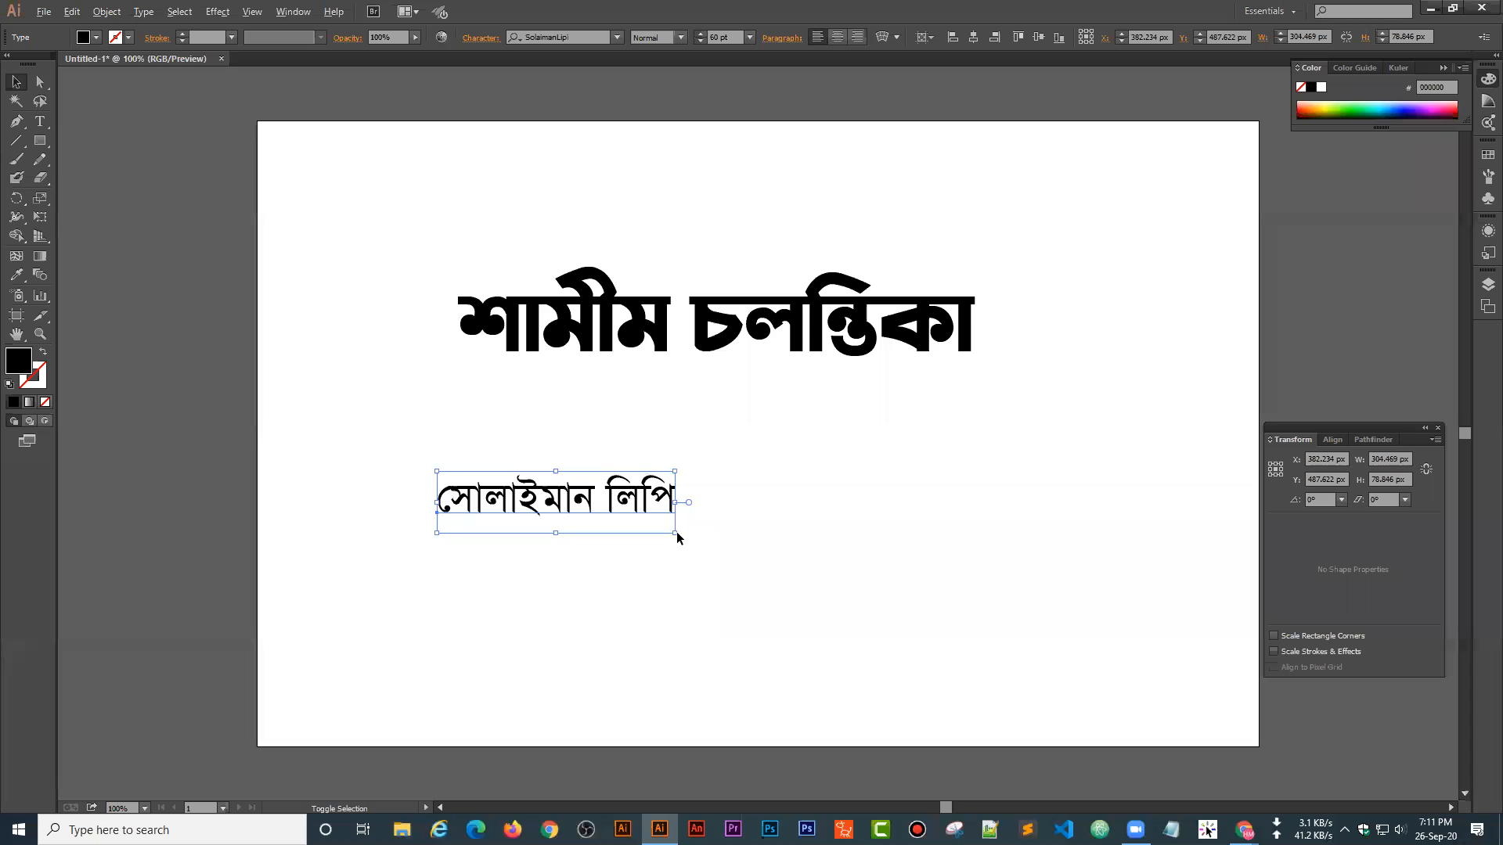
left_click_drag(673, 534, 718, 538)
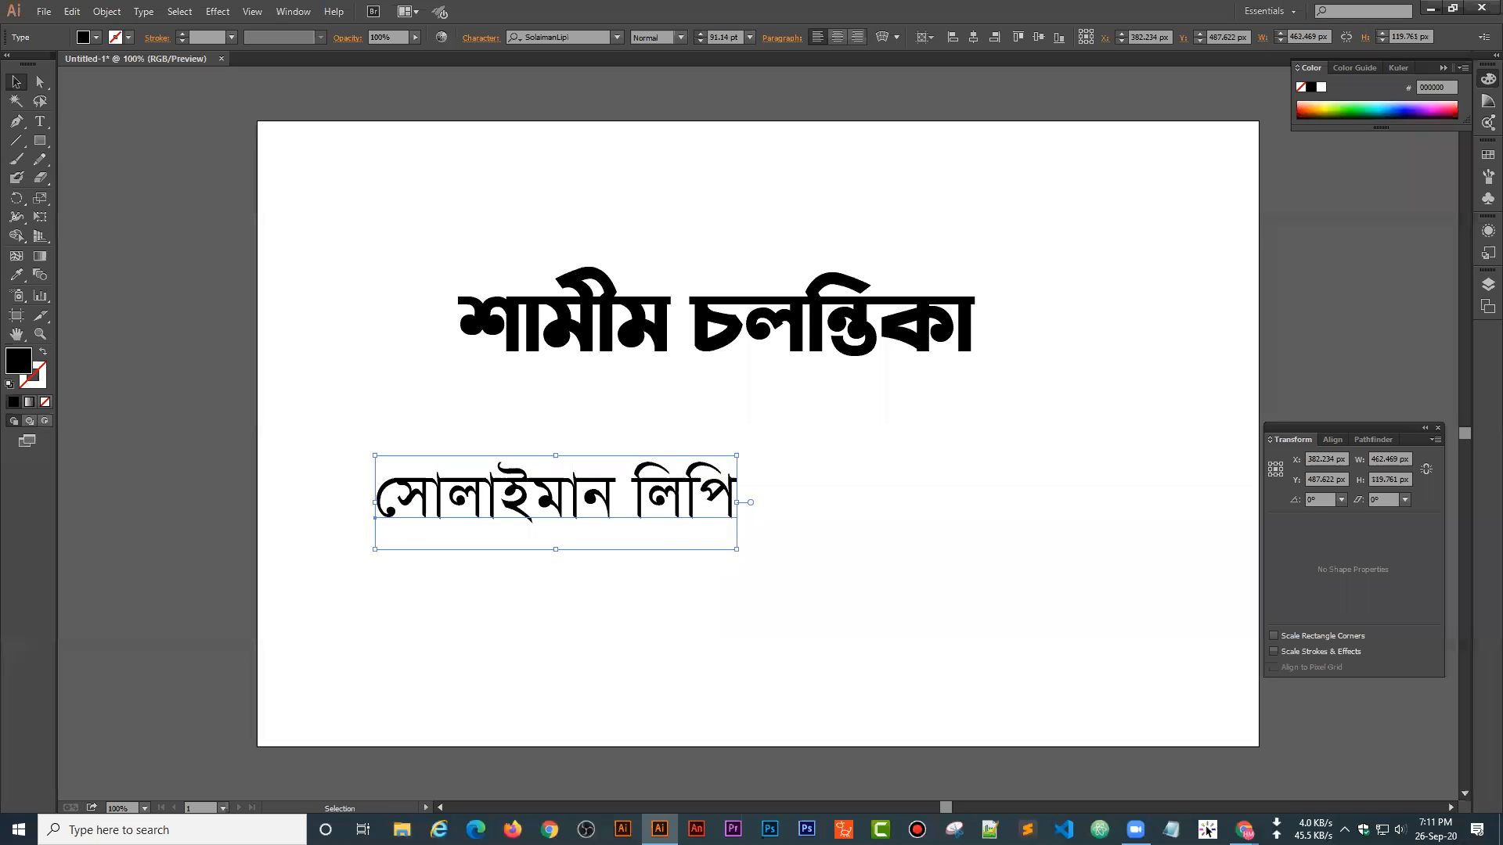
- Switch the keyboard input back to Bangla and add a point text reading "শরীফ" below the "সোলাইমান লিপি" line
left_click(1345, 830)
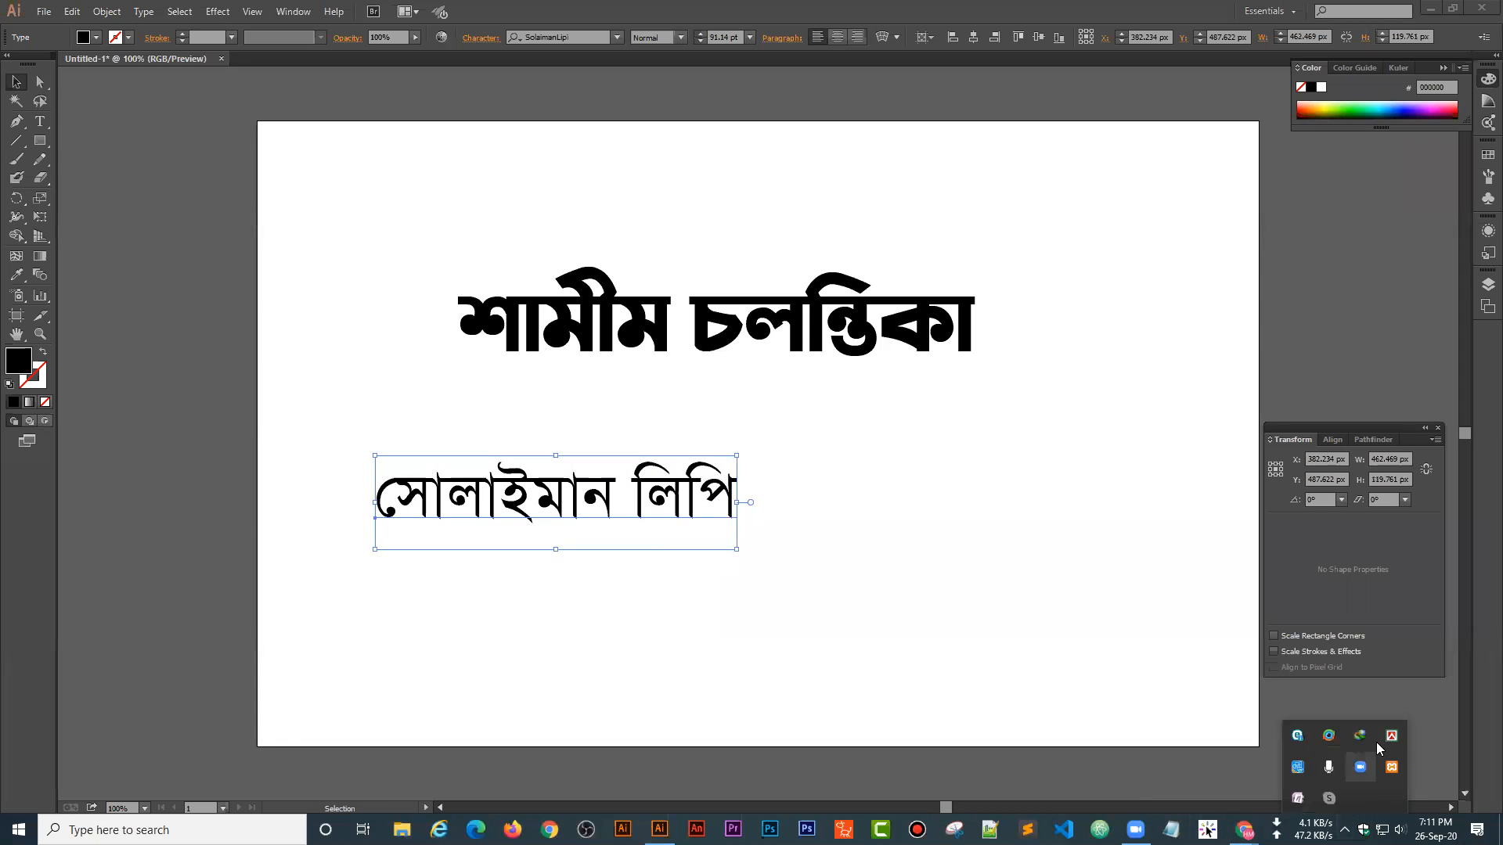
left_click(42, 122)
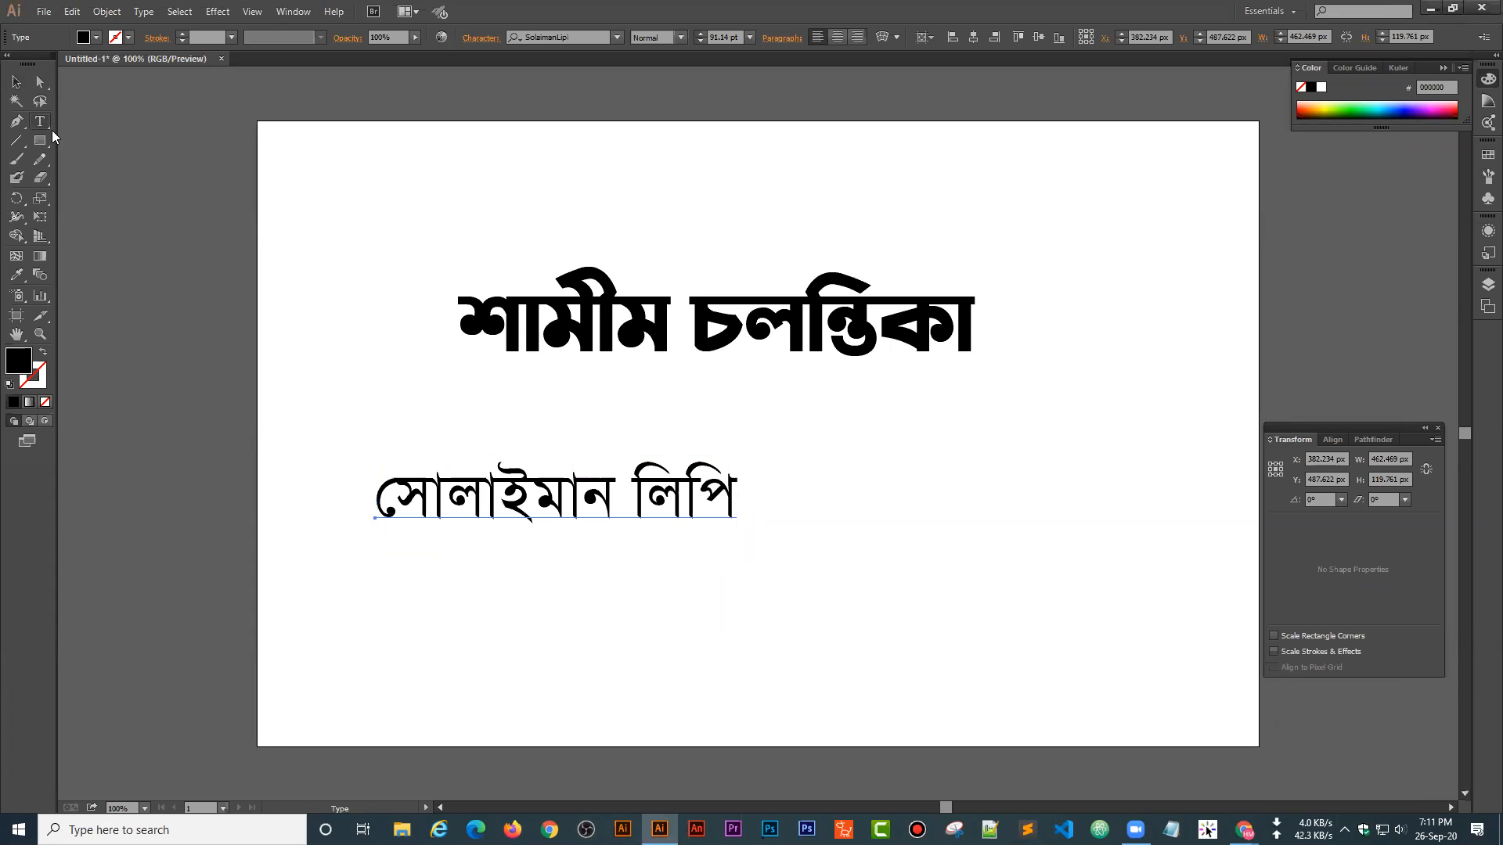
left_click(576, 606)
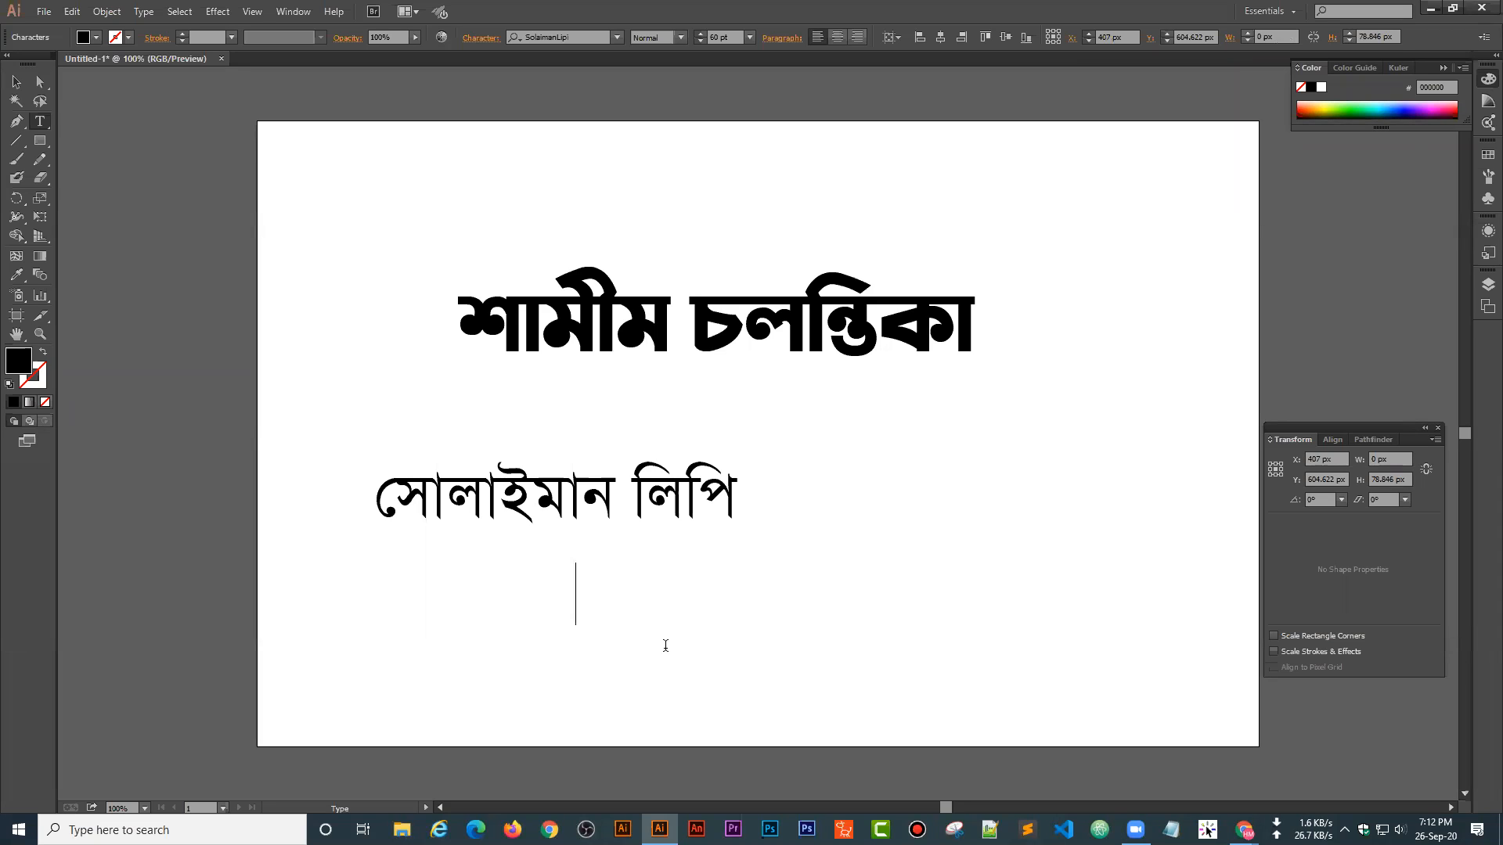
type("শরী")
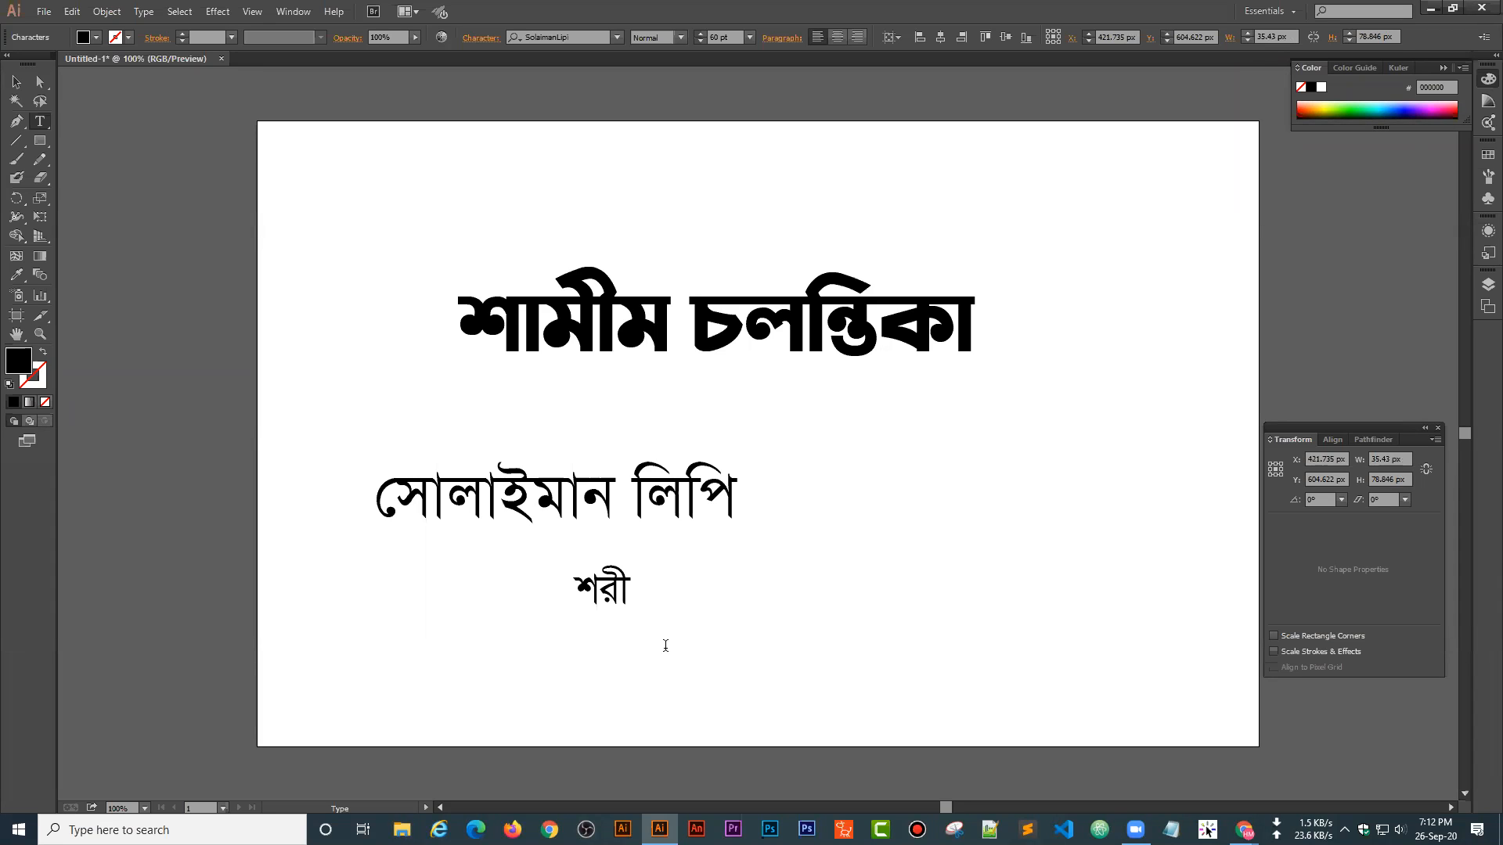
type("ফ")
key("Escape")
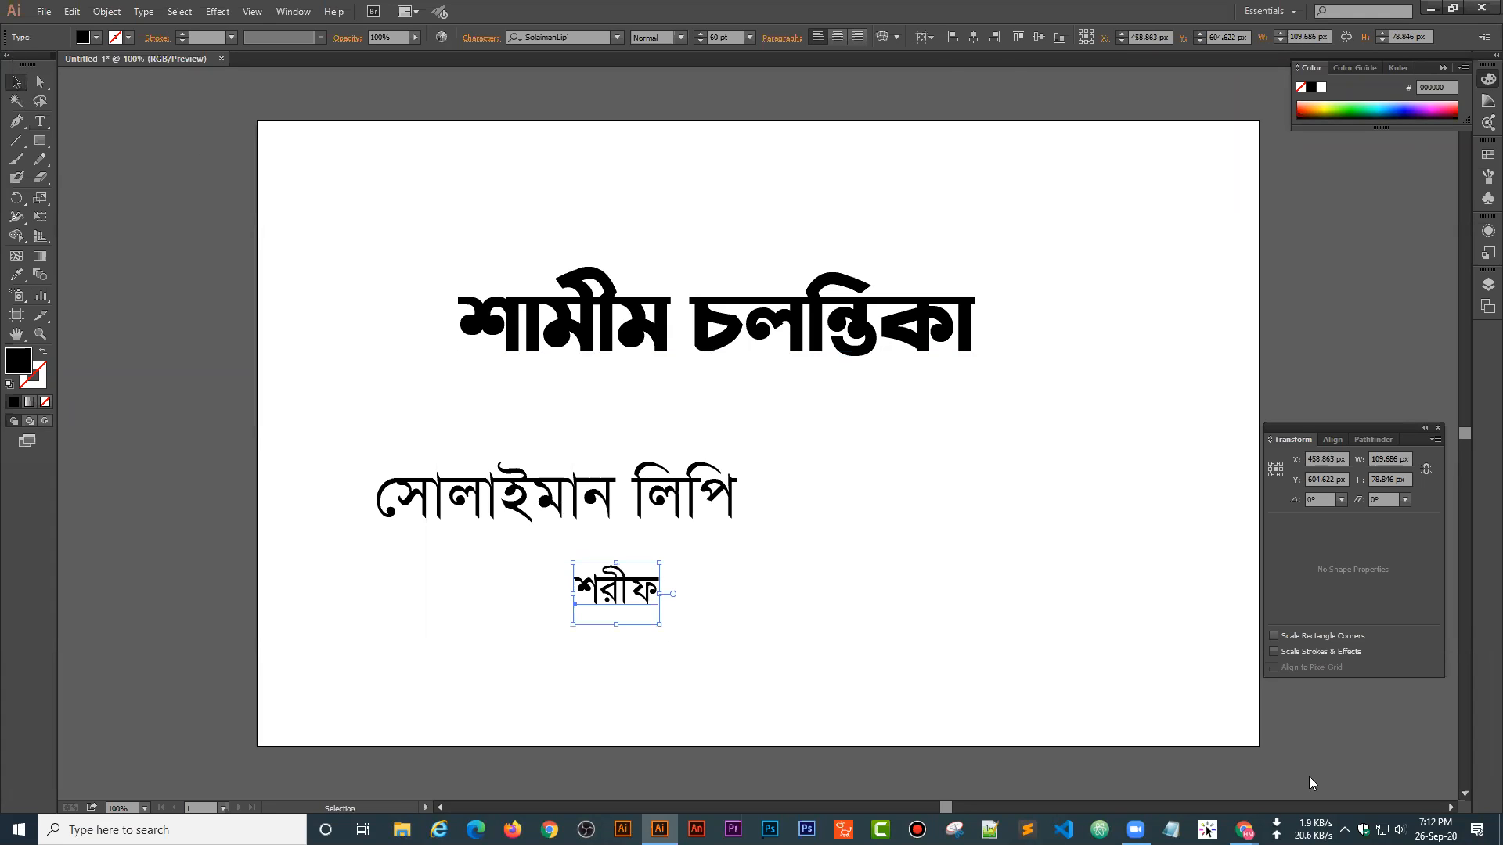
- Switch the keyboard input to English, apply Shorif Teesta Normal to the "শরীফ" text and enlarge it to about 139 pt
left_click(1344, 830)
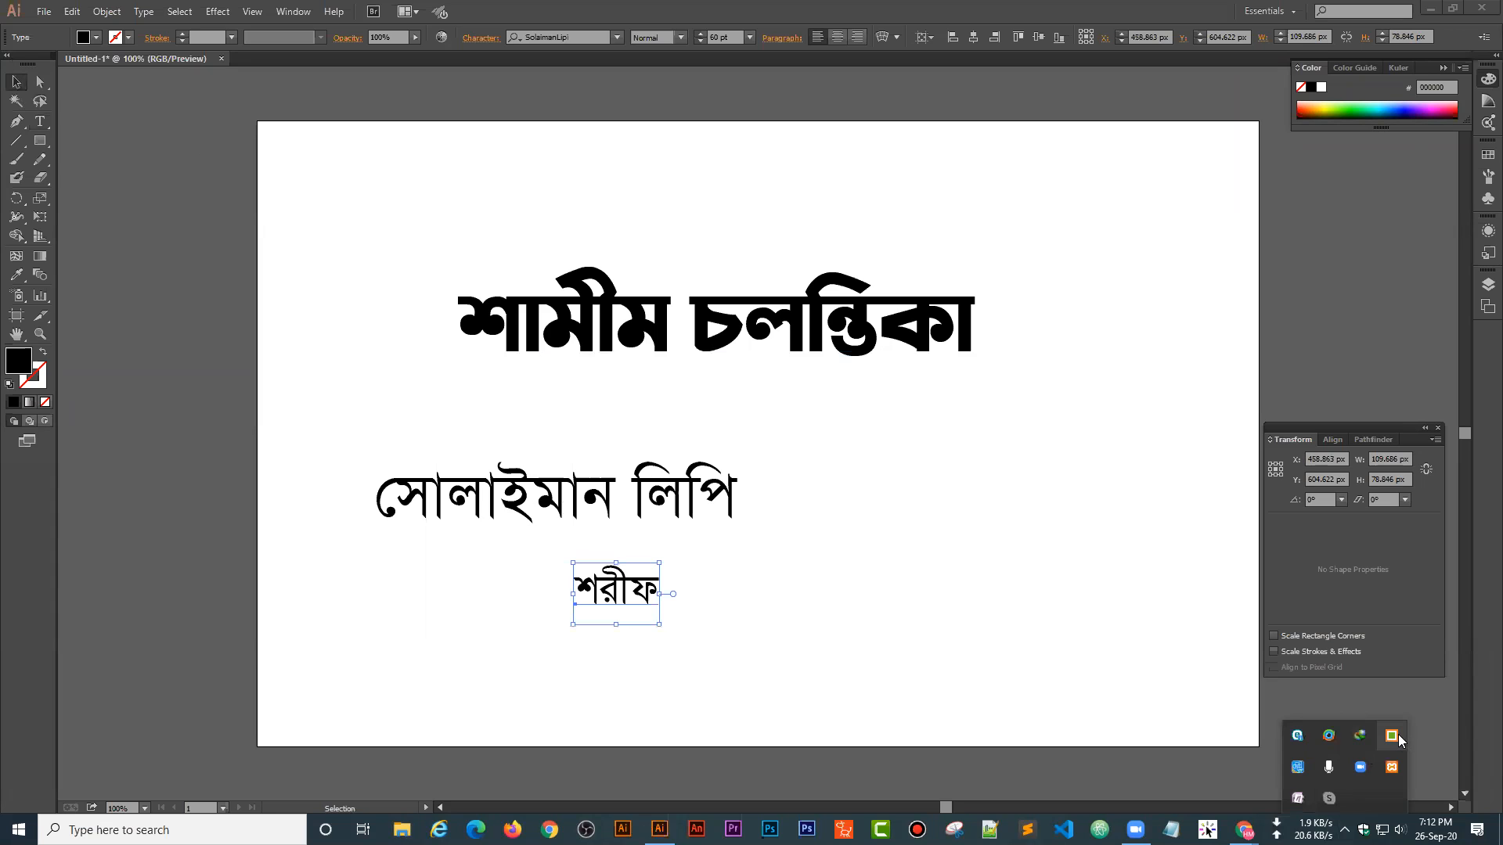
left_click(565, 36)
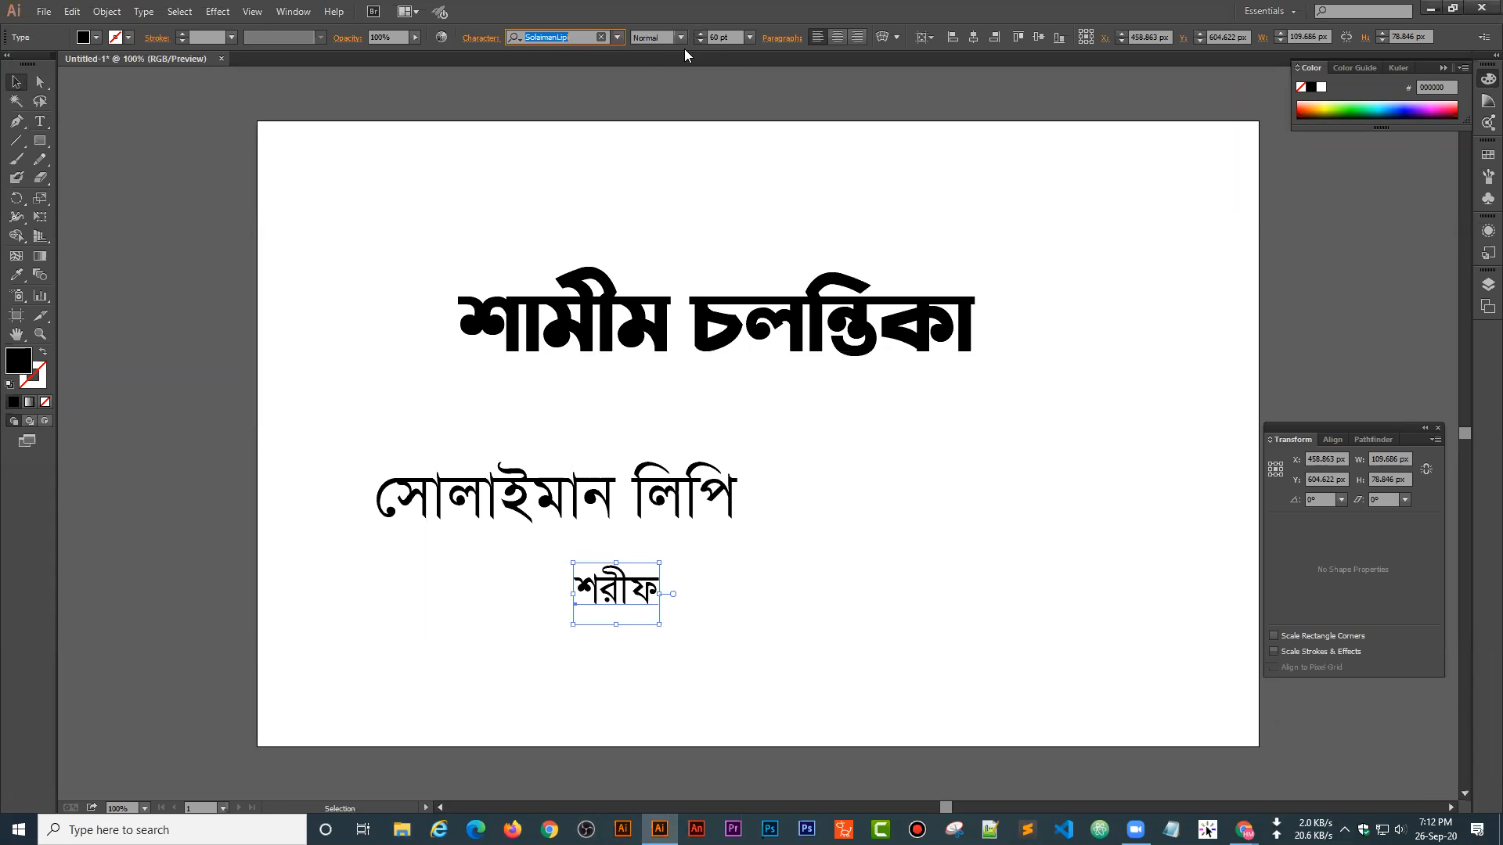
type("sh")
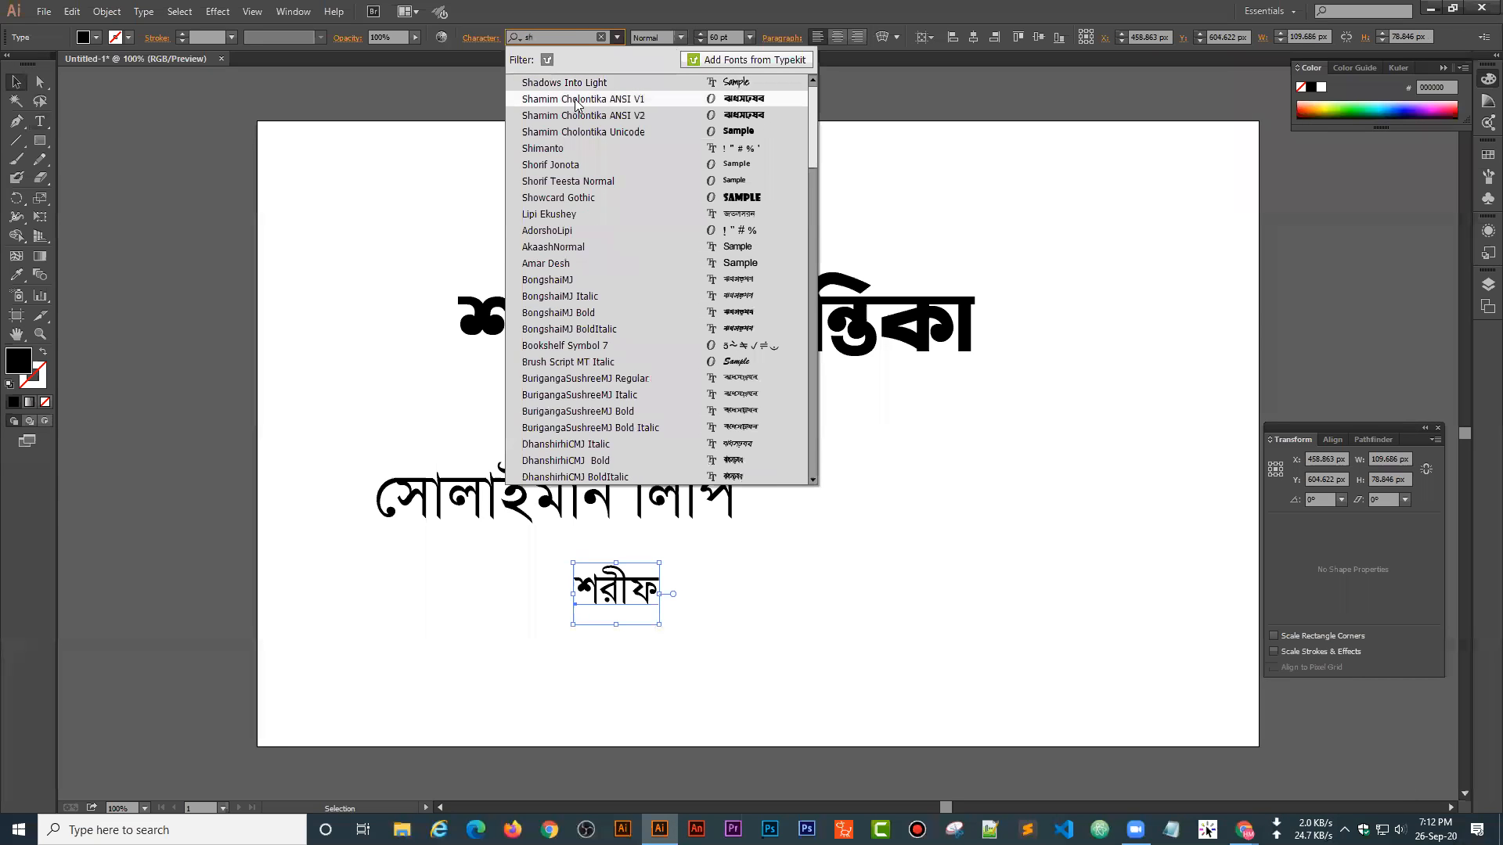
left_click(583, 185)
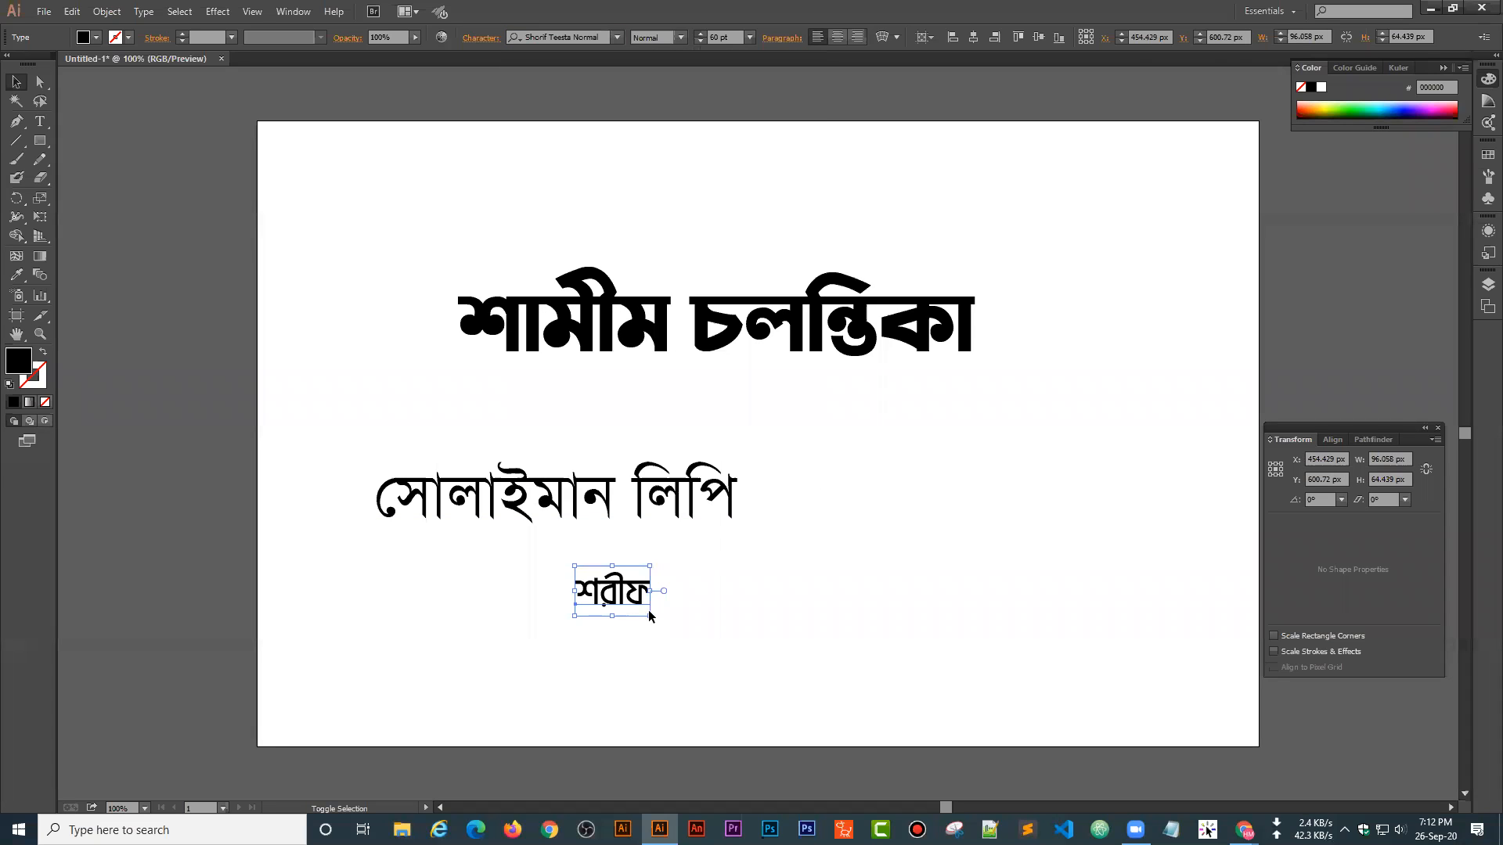
left_click_drag(648, 616, 696, 654)
- Duplicate the "শরীফ" text to its right and apply the Shorif Jonota font to the copy
left_click_drag(627, 582, 819, 581, "alt")
left_click(593, 37)
type("s")
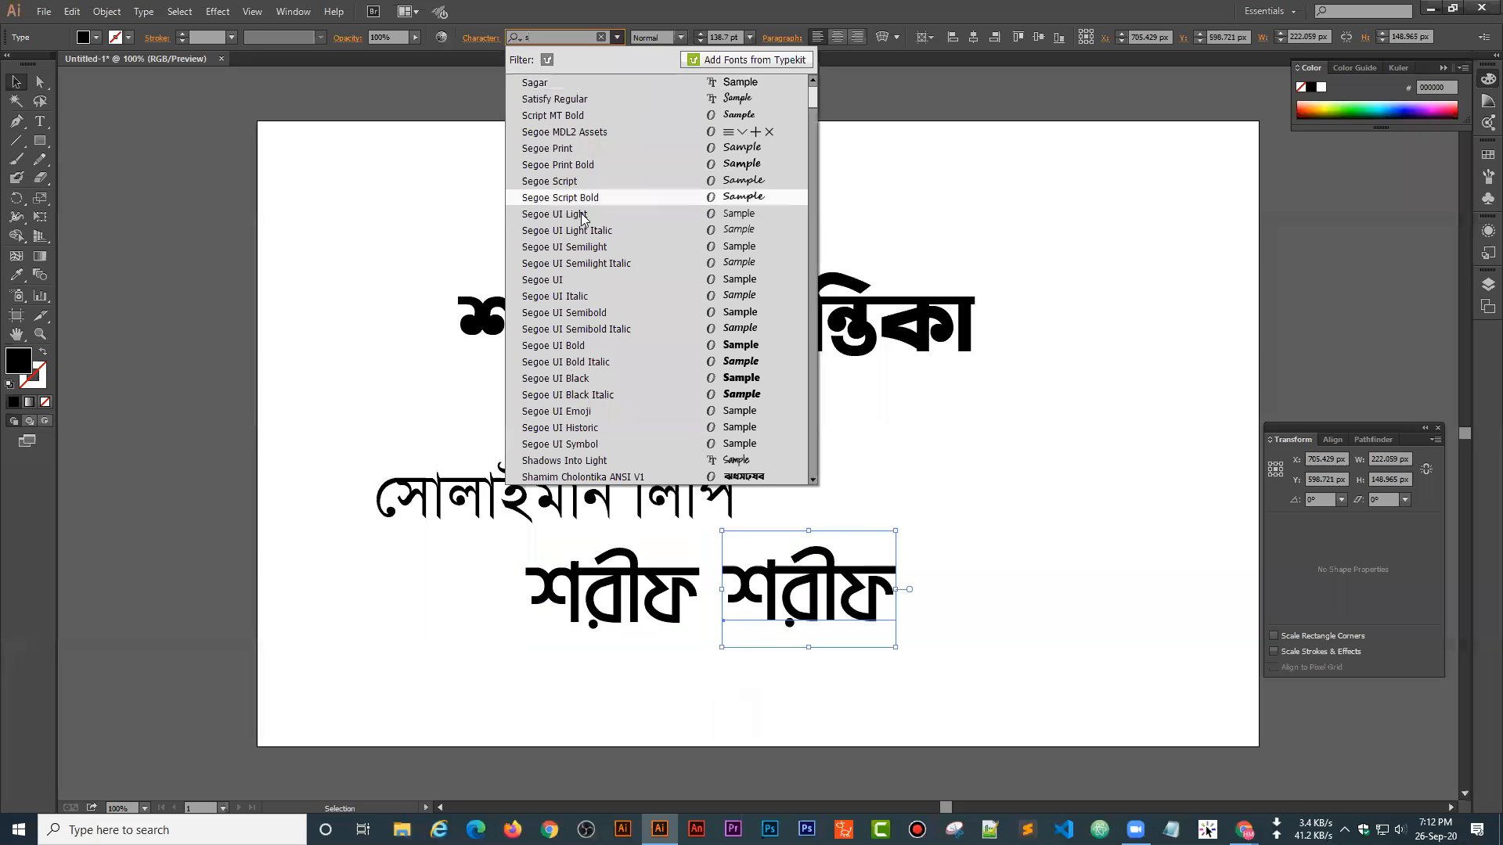
type("h")
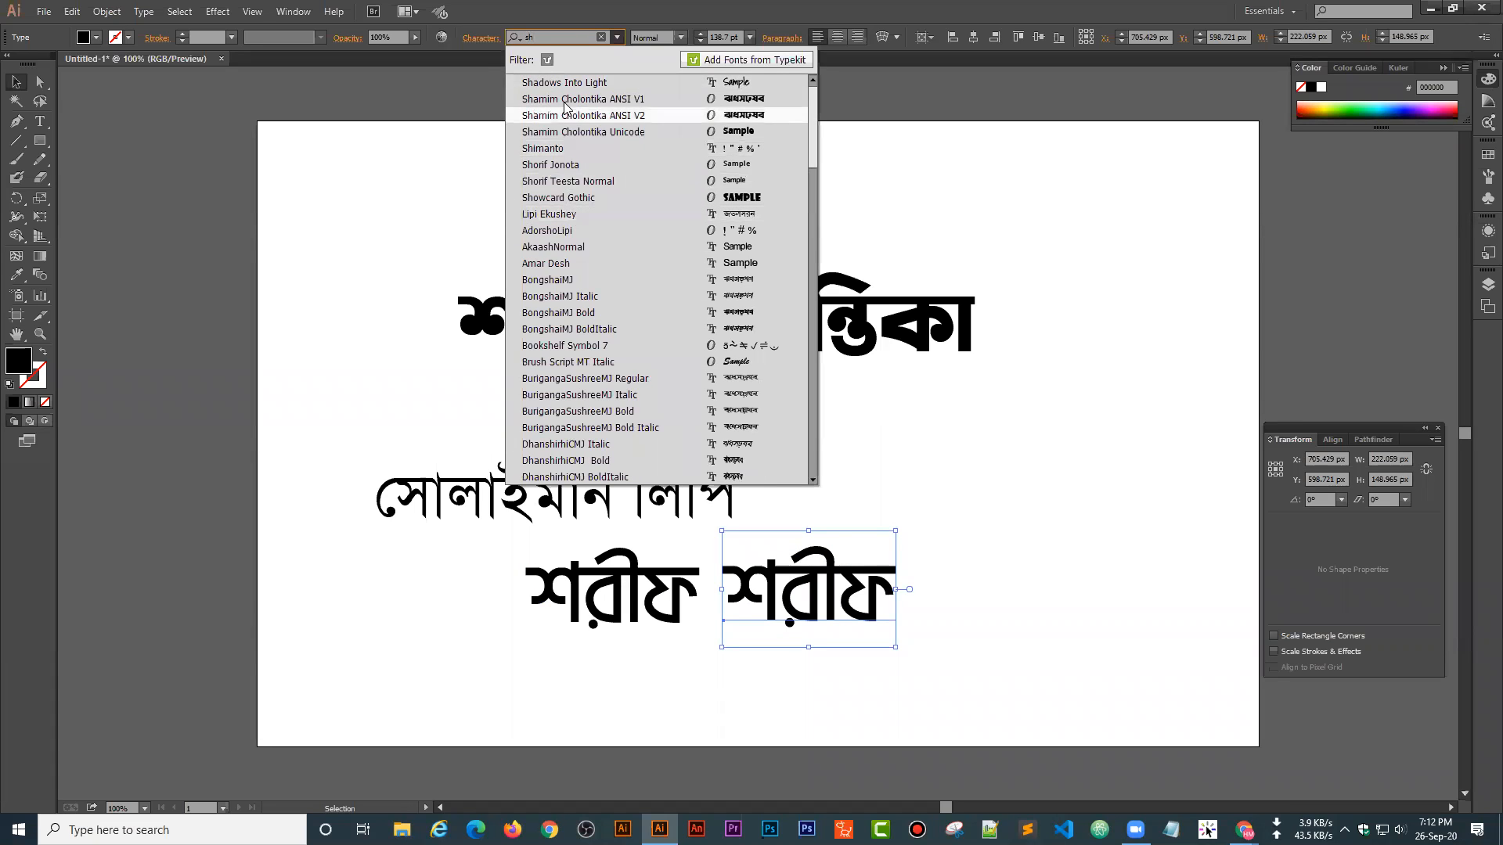
left_click(554, 165)
- Duplicate the second "শরীফ" text to its right and apply the Li Shorif Suborno Unicode font to the copy
left_click_drag(834, 589, 1022, 588)
left_click_drag(1033, 589, 1033, 589)
left_click(560, 37)
type("sh")
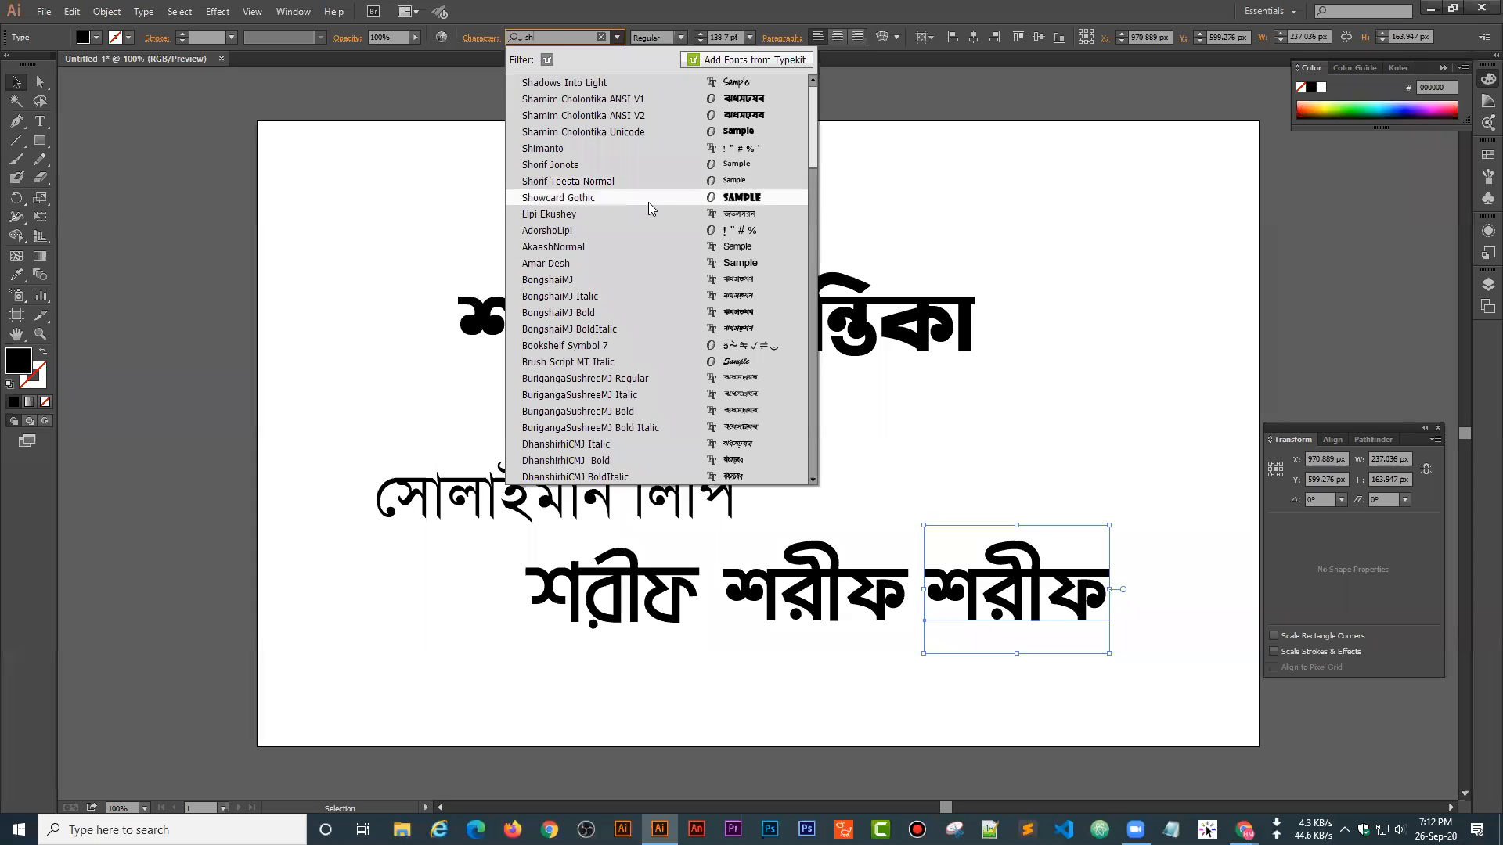
key("Escape")
left_click(586, 37)
type("sh")
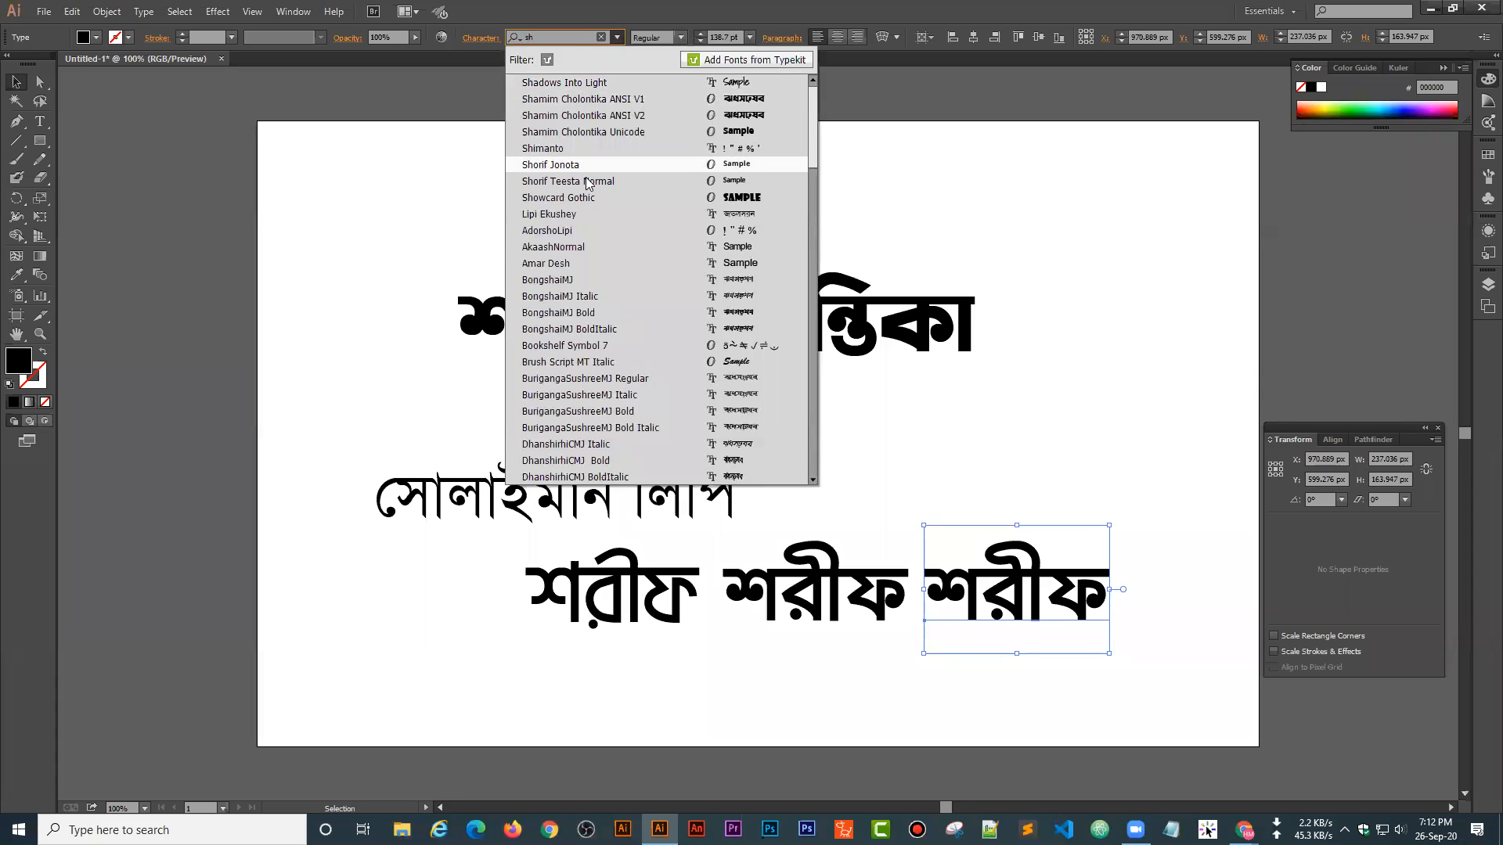
scroll(595, 263, "down", 1)
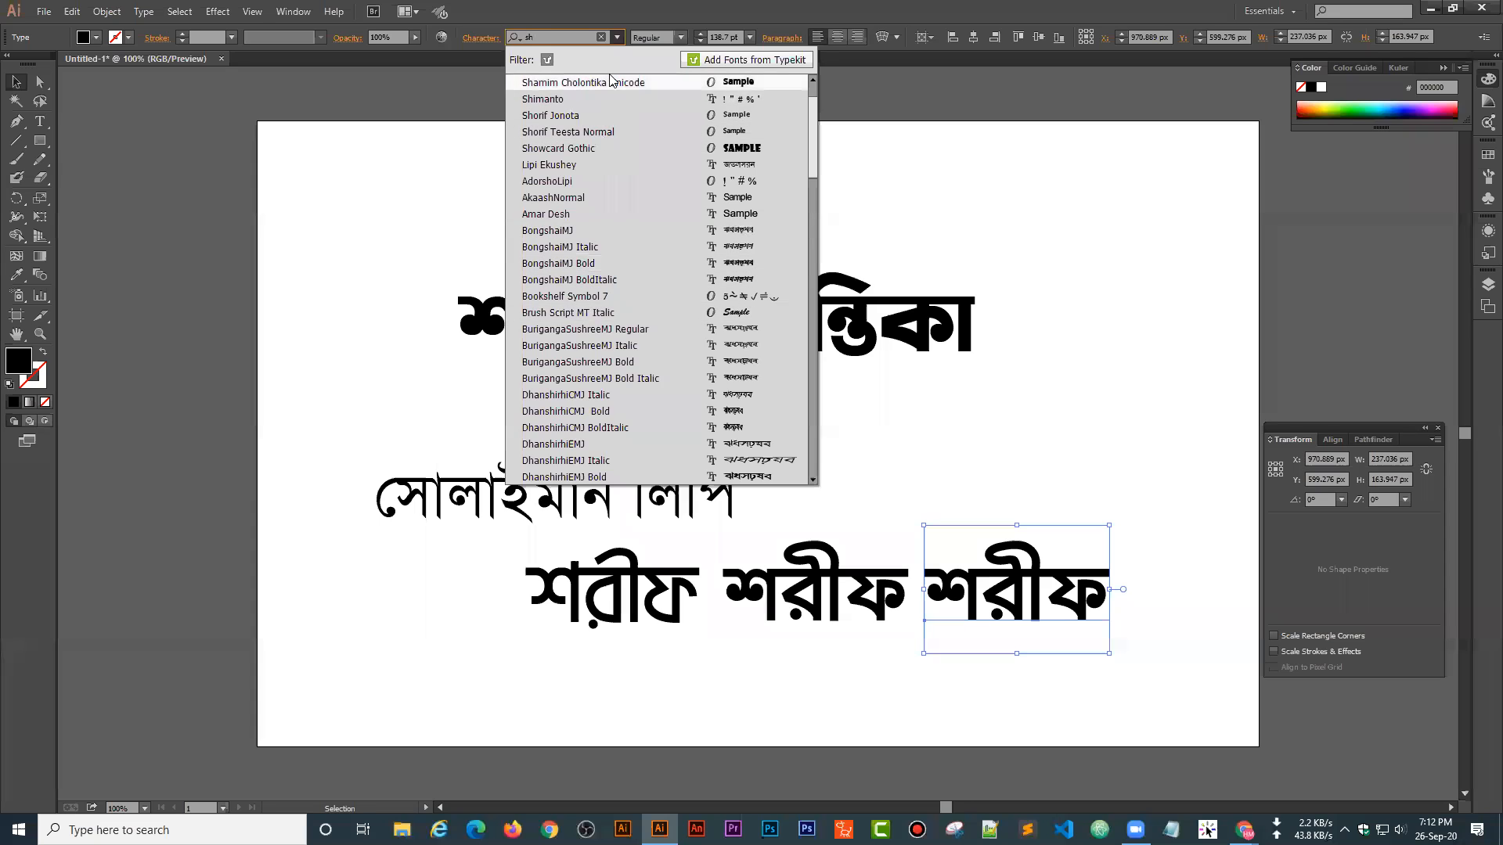
type("o")
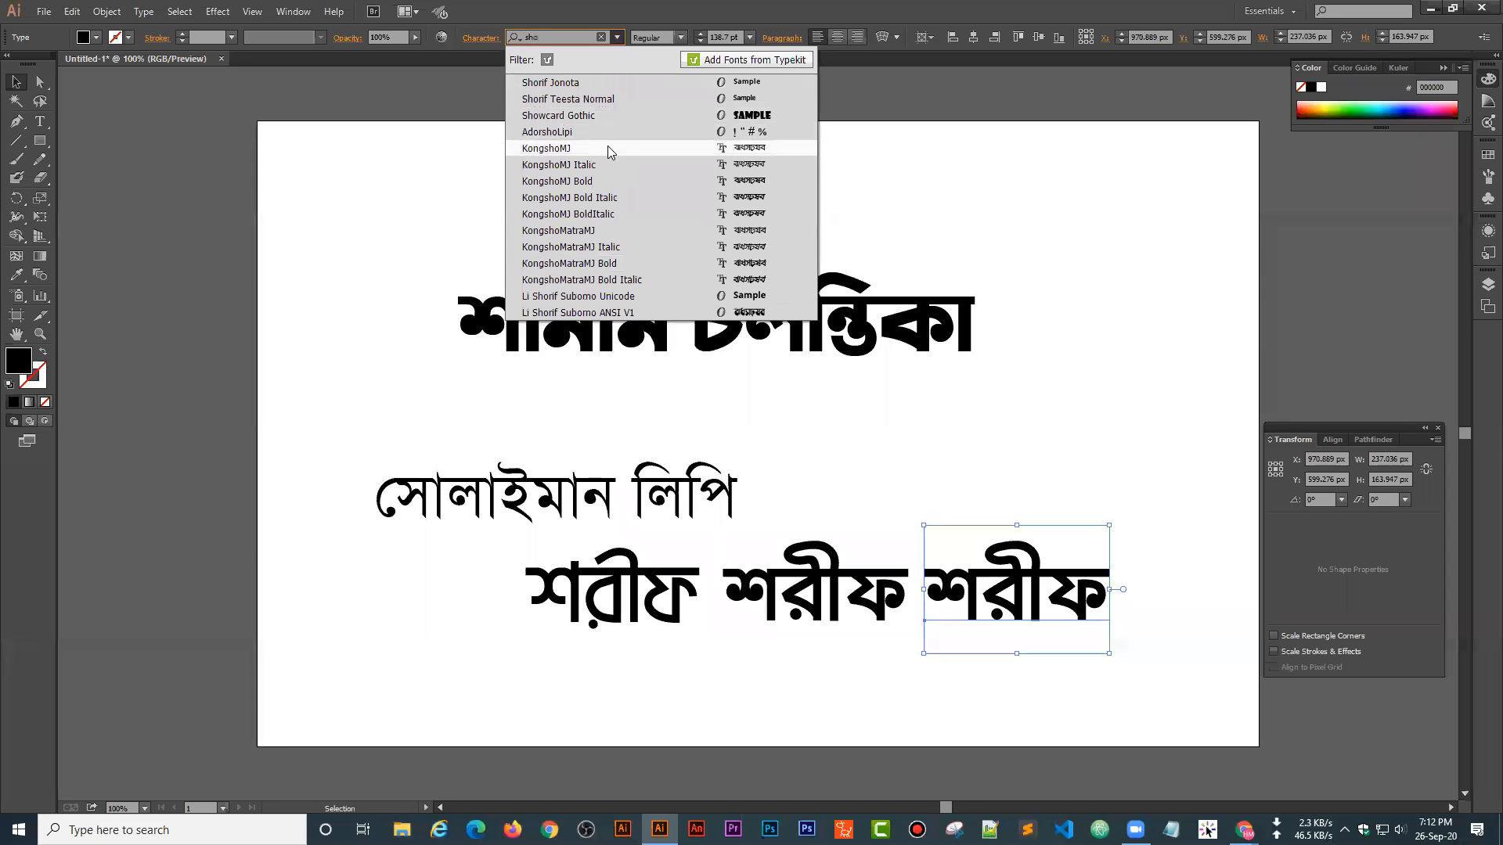
left_click(602, 297)
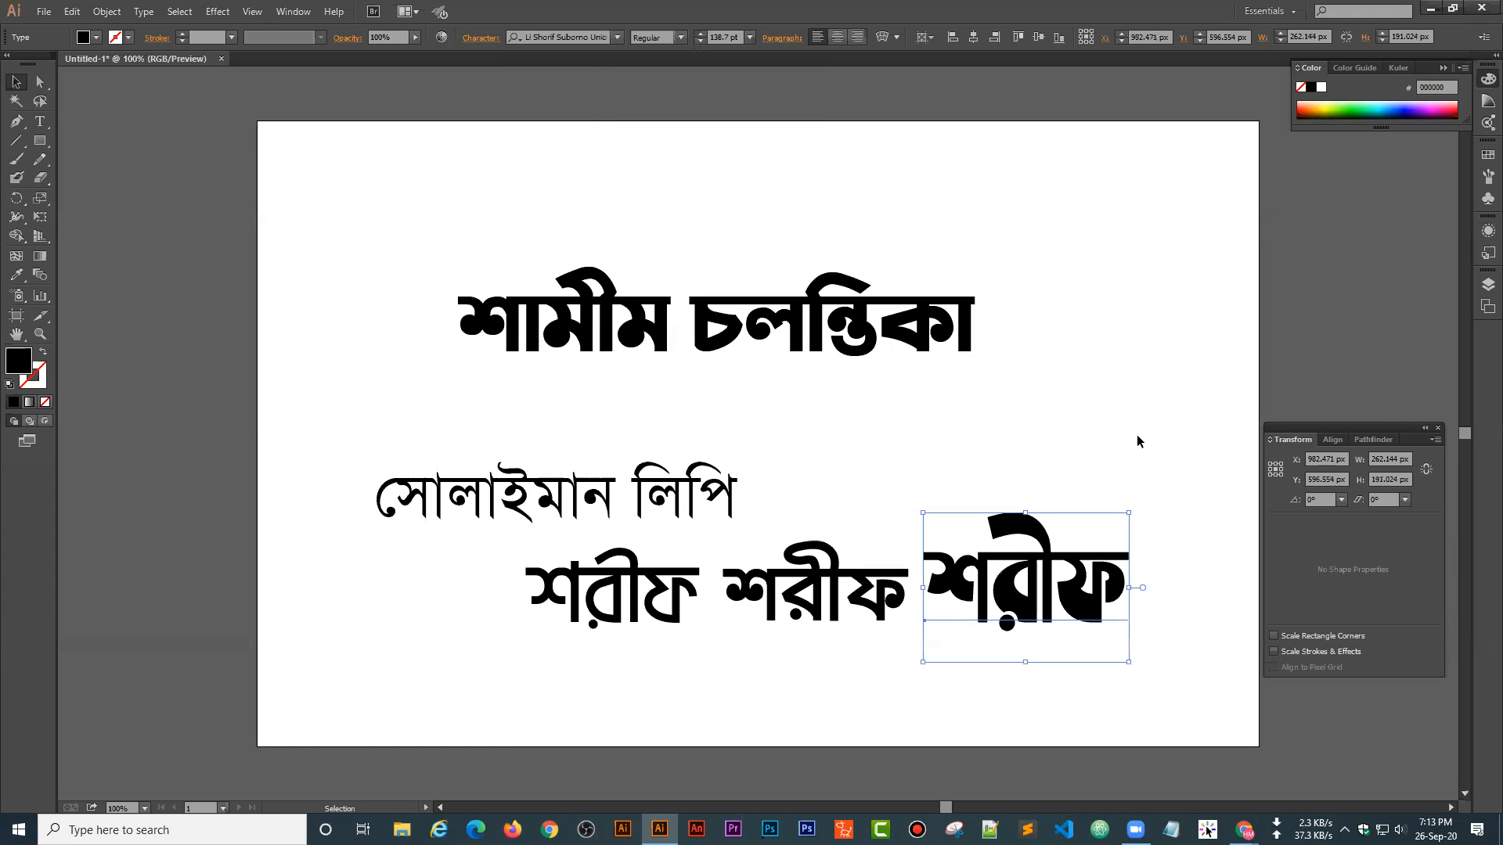
- Move the third "শরীফ" text slightly right and down, and shift the "সোলাইমান লিপি" line slightly up
left_click_drag(1017, 618, 1029, 623)
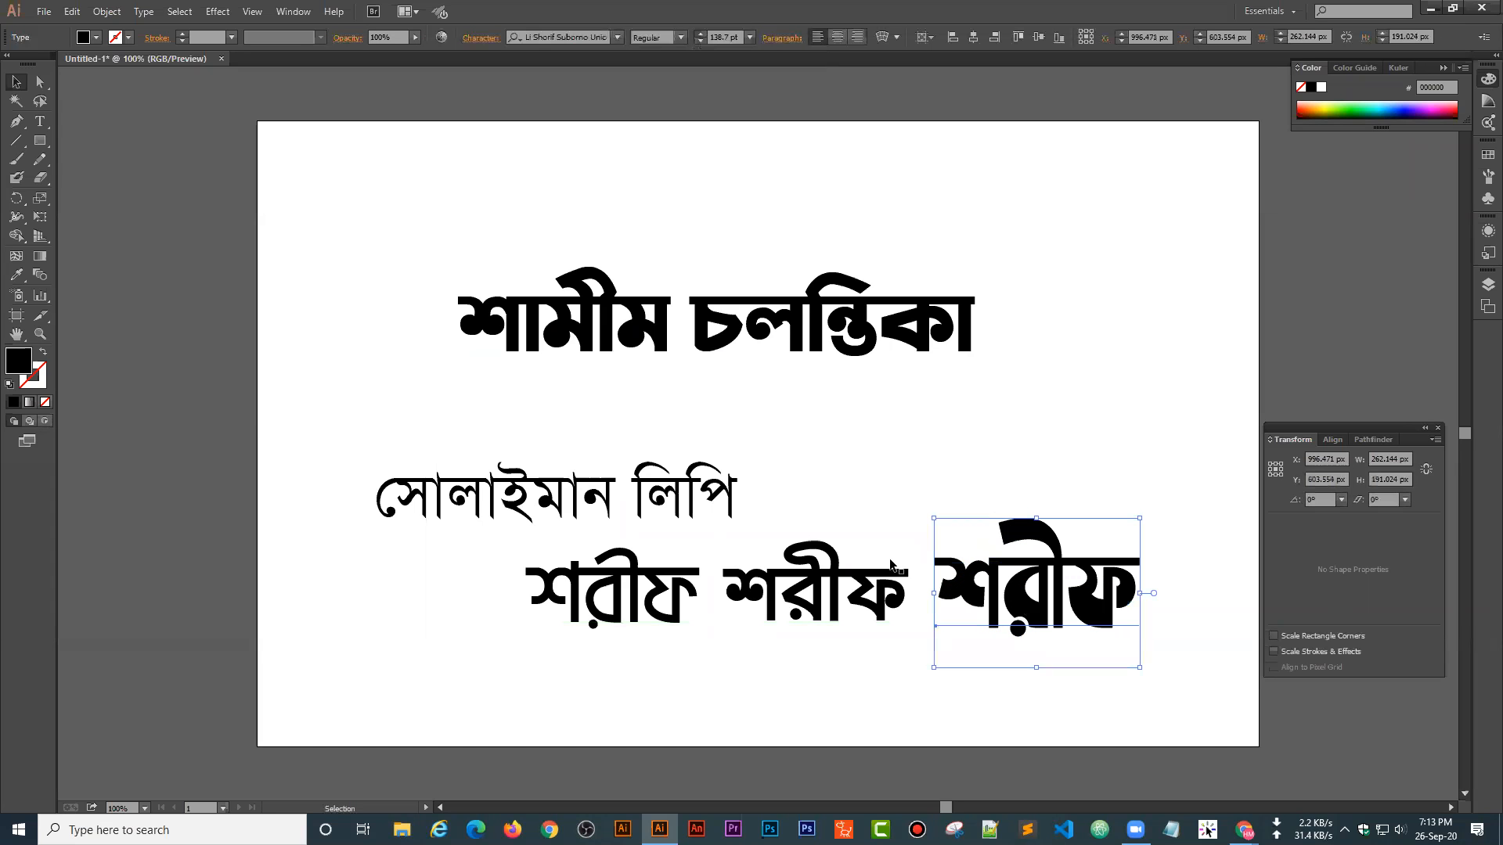
mouse_move(638, 493)
left_mouse_down()
mouse_move(634, 450)
mouse_move(638, 470)
left_mouse_up()
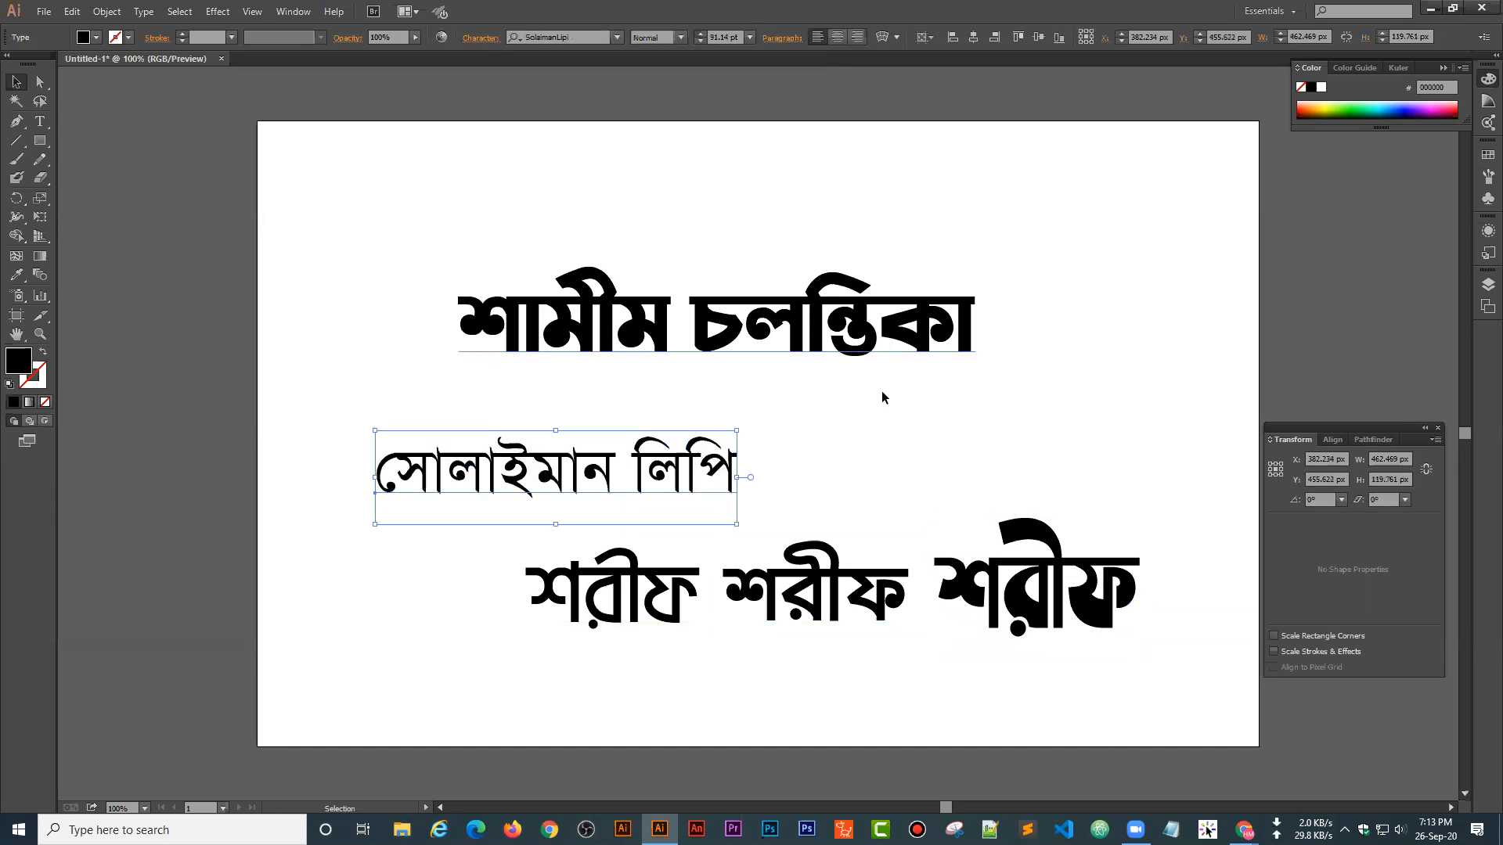
- Switch to Chrome, close the empty new-tab window and open lipighor.com in a new tab of the group's window
left_click(549, 829)
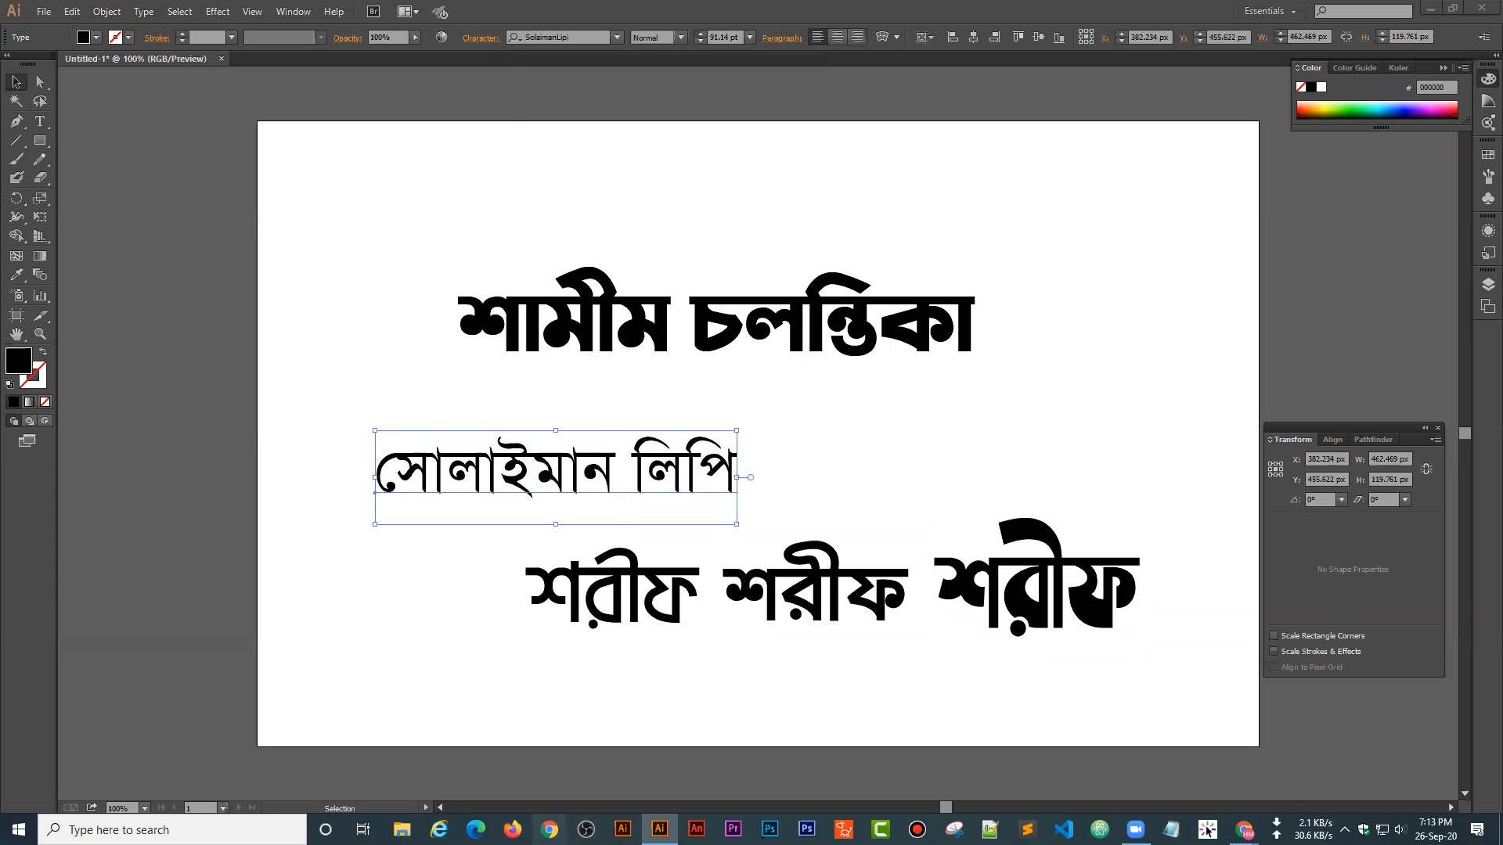
left_click(518, 85)
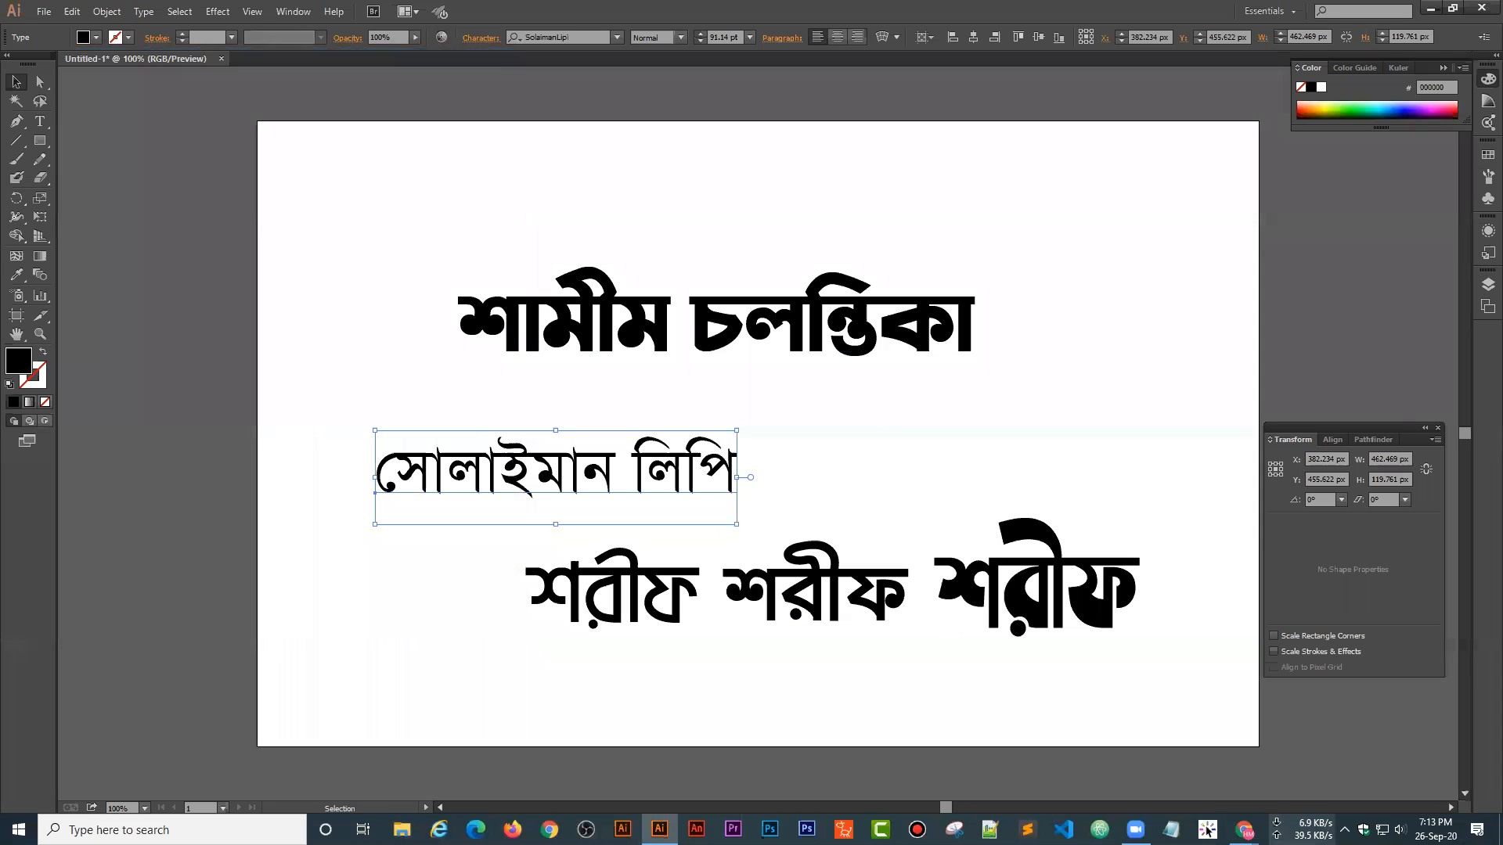
mouse_move(1245, 831)
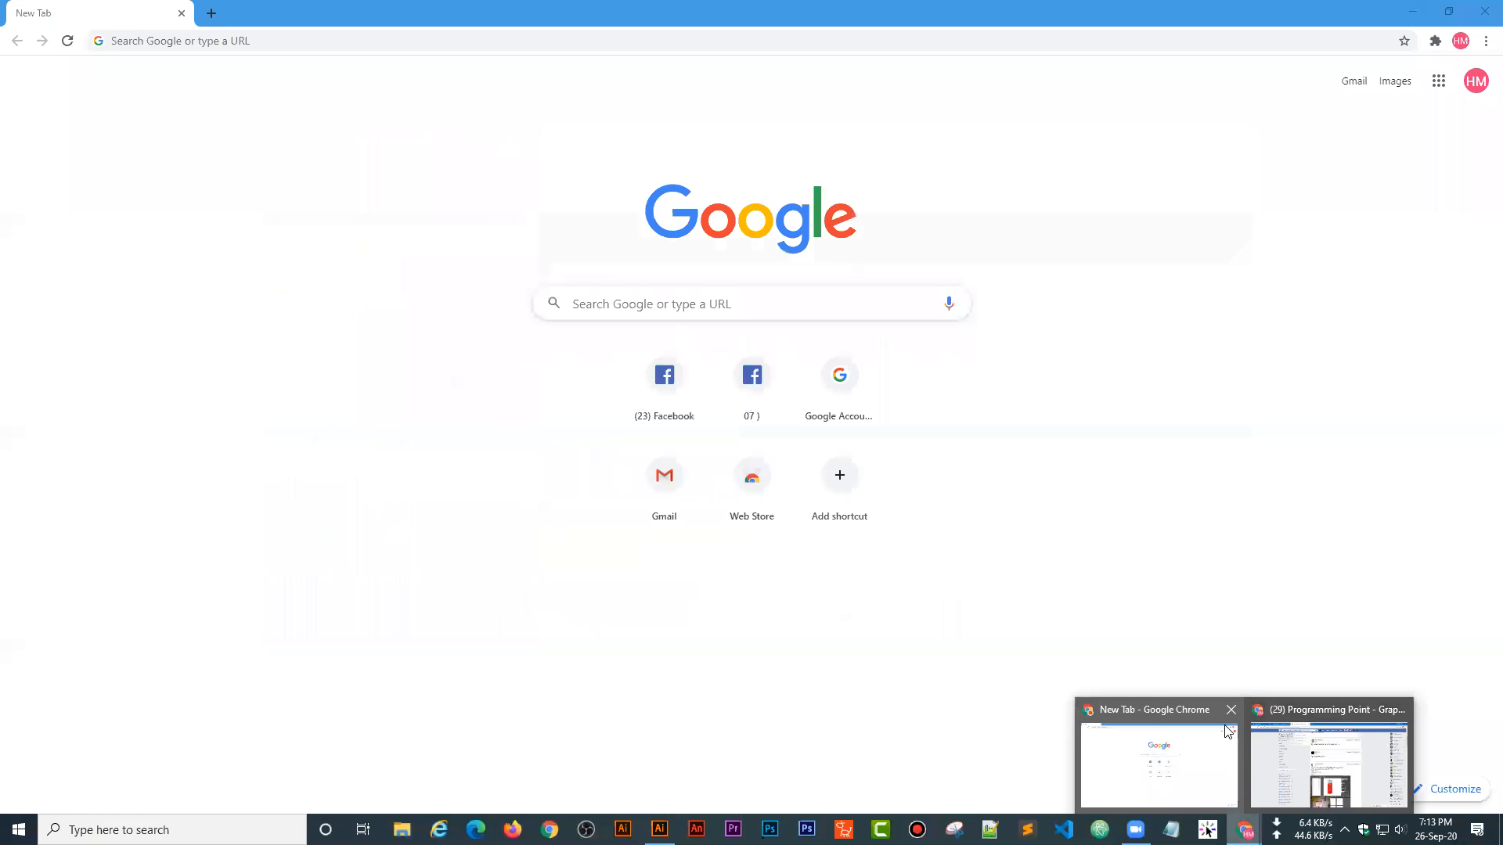
left_click(1231, 710)
left_click(1266, 788)
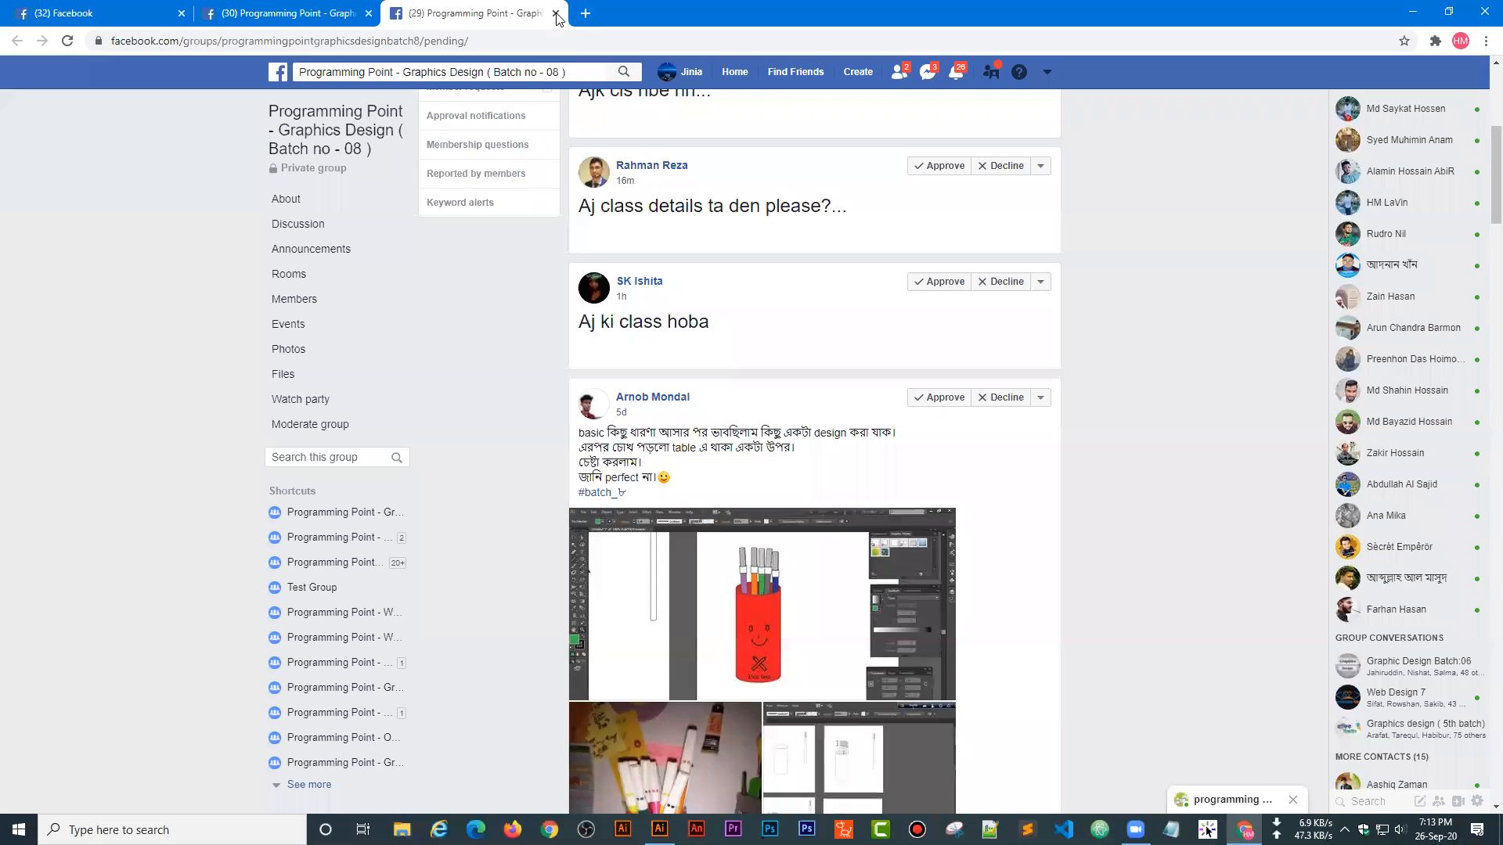
key("ctrl+t")
left_click(1345, 830)
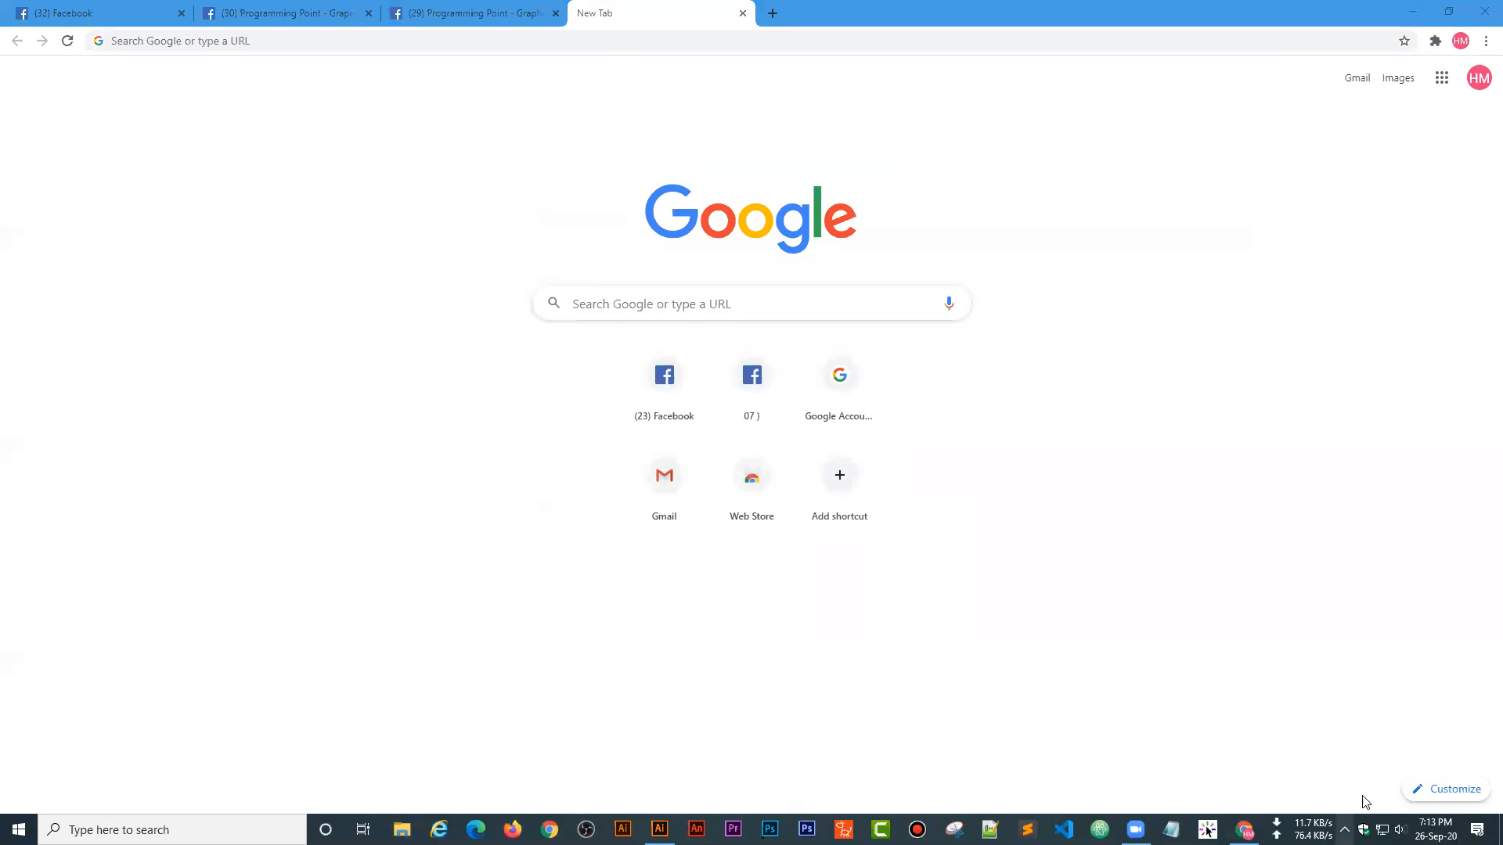
left_click(303, 63)
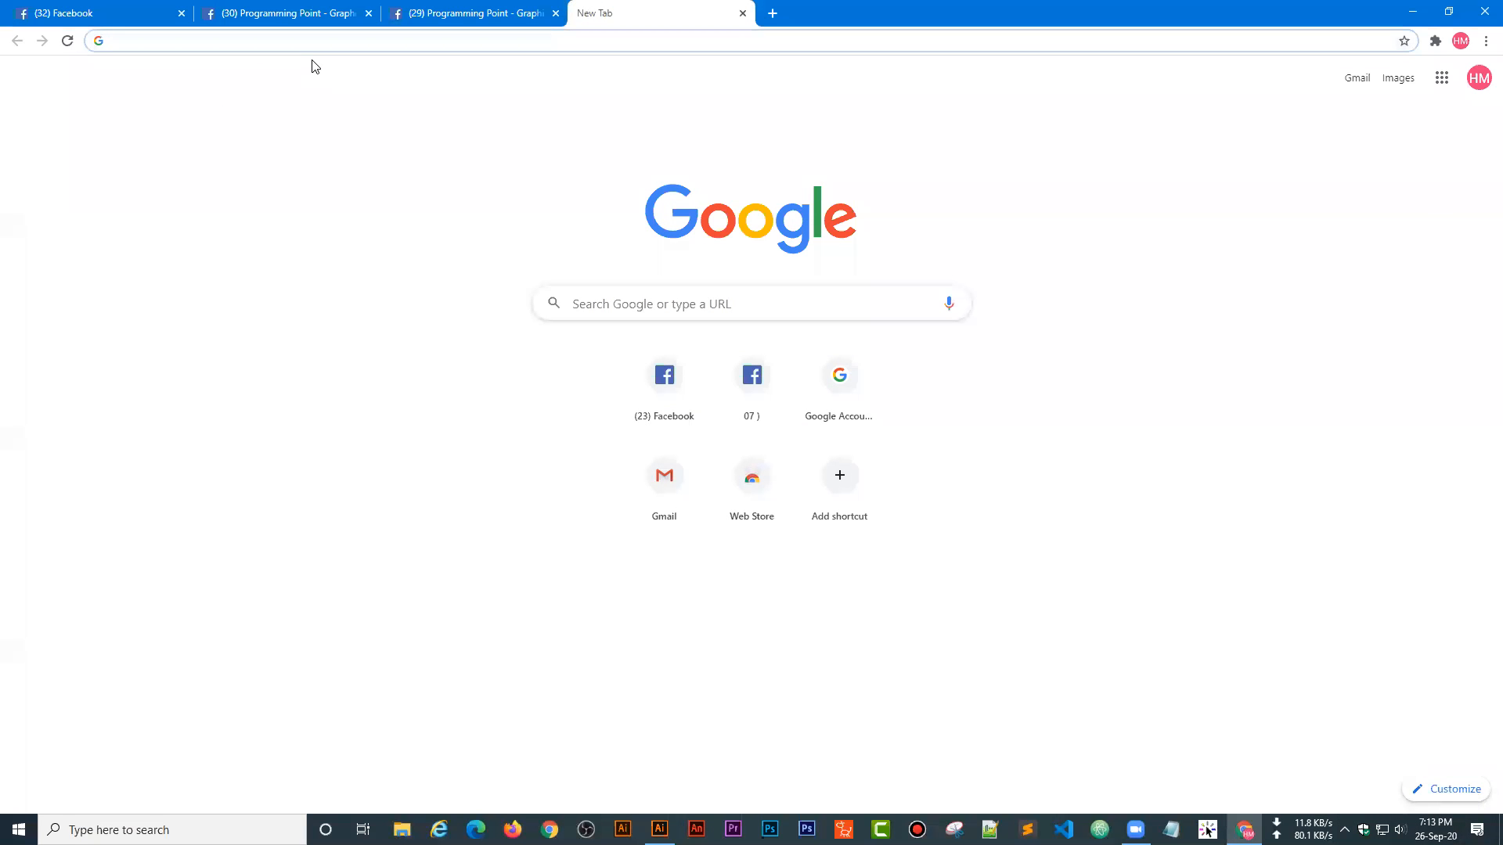
type("lipigh")
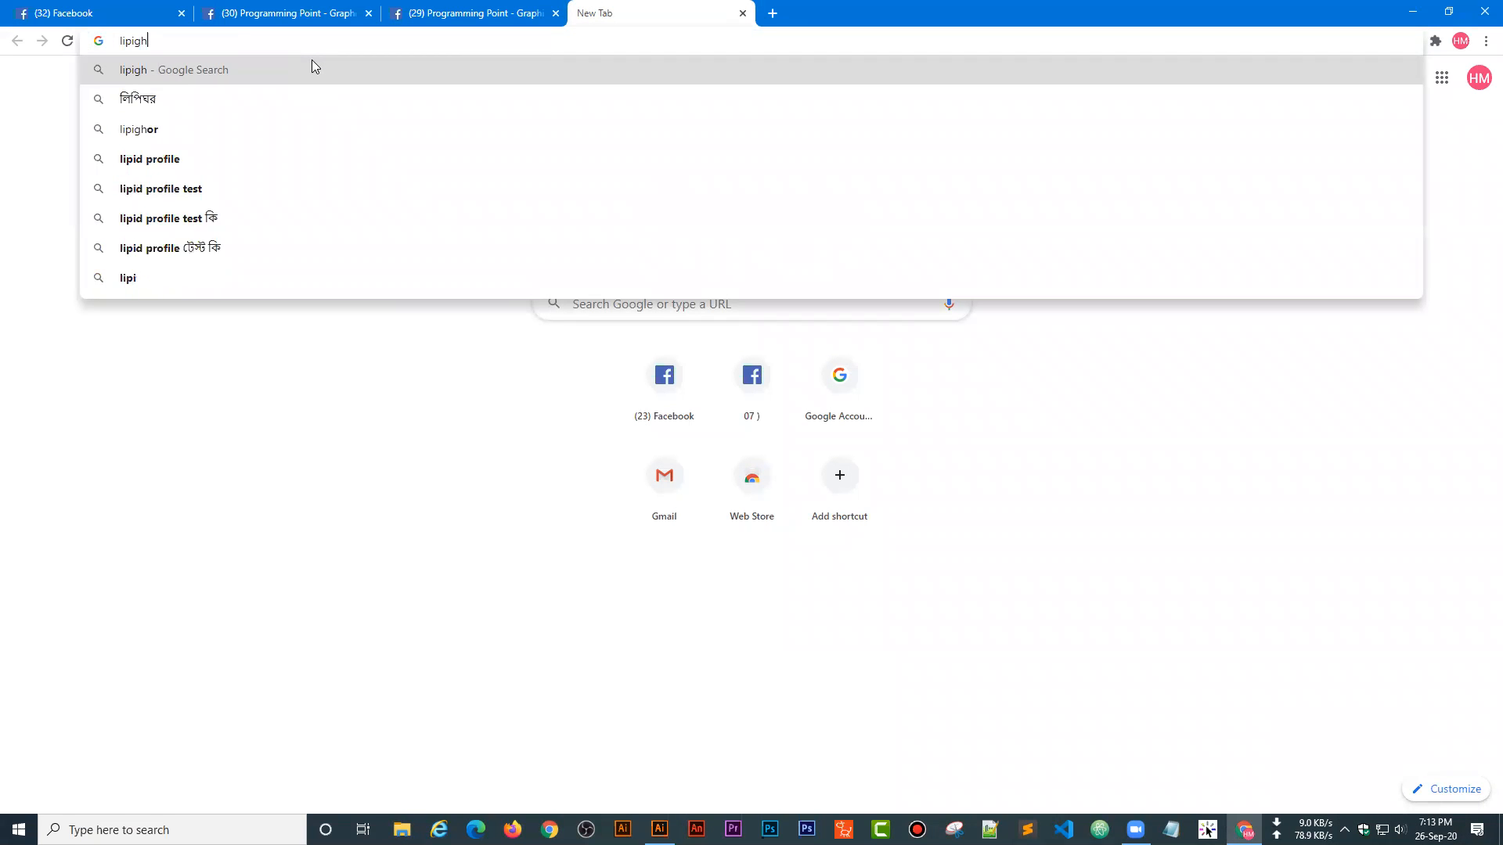
type("or.com")
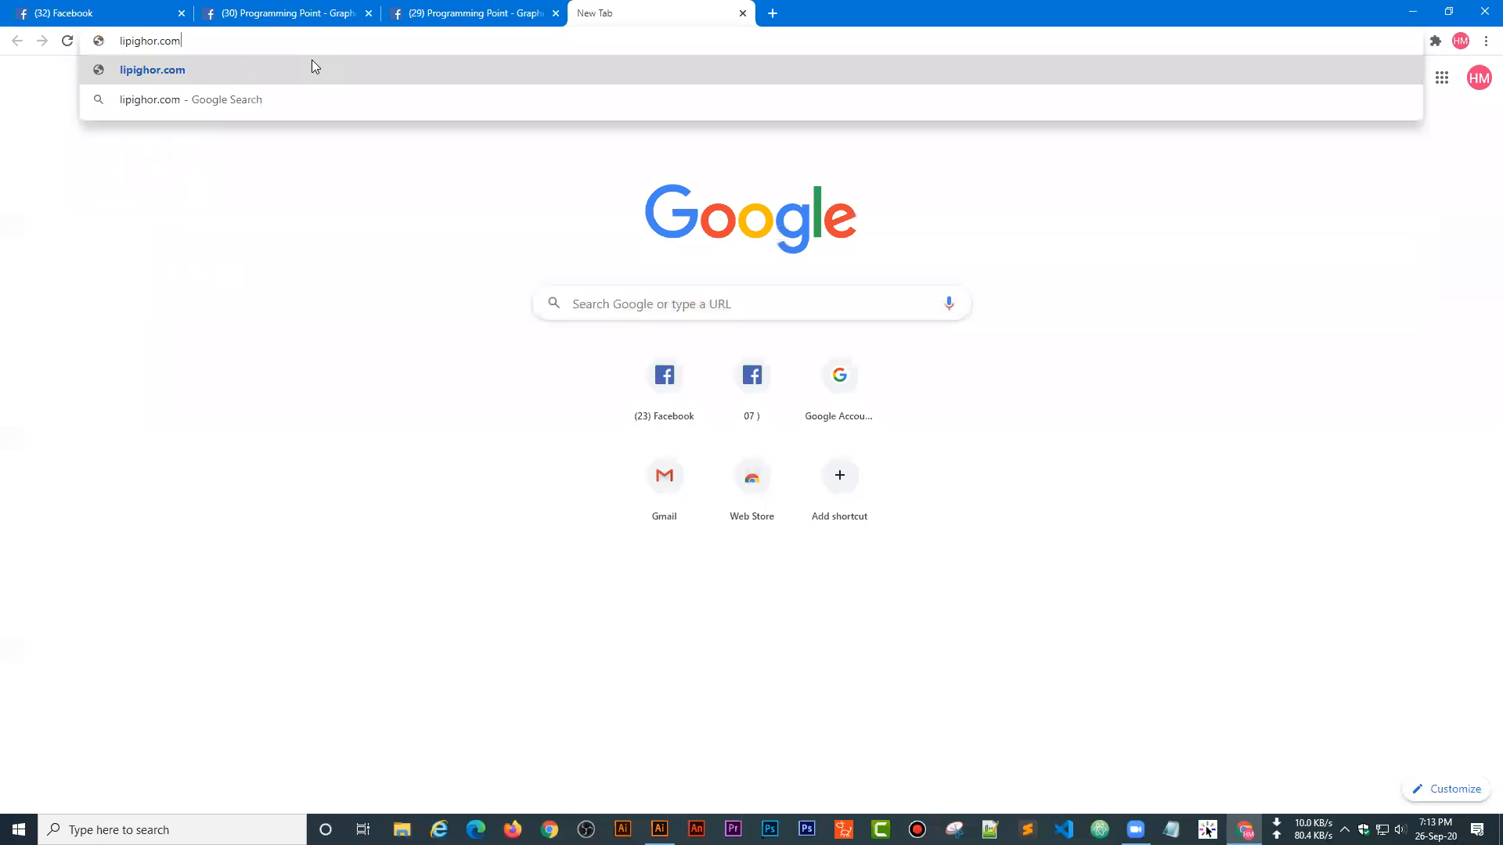
key("Return")
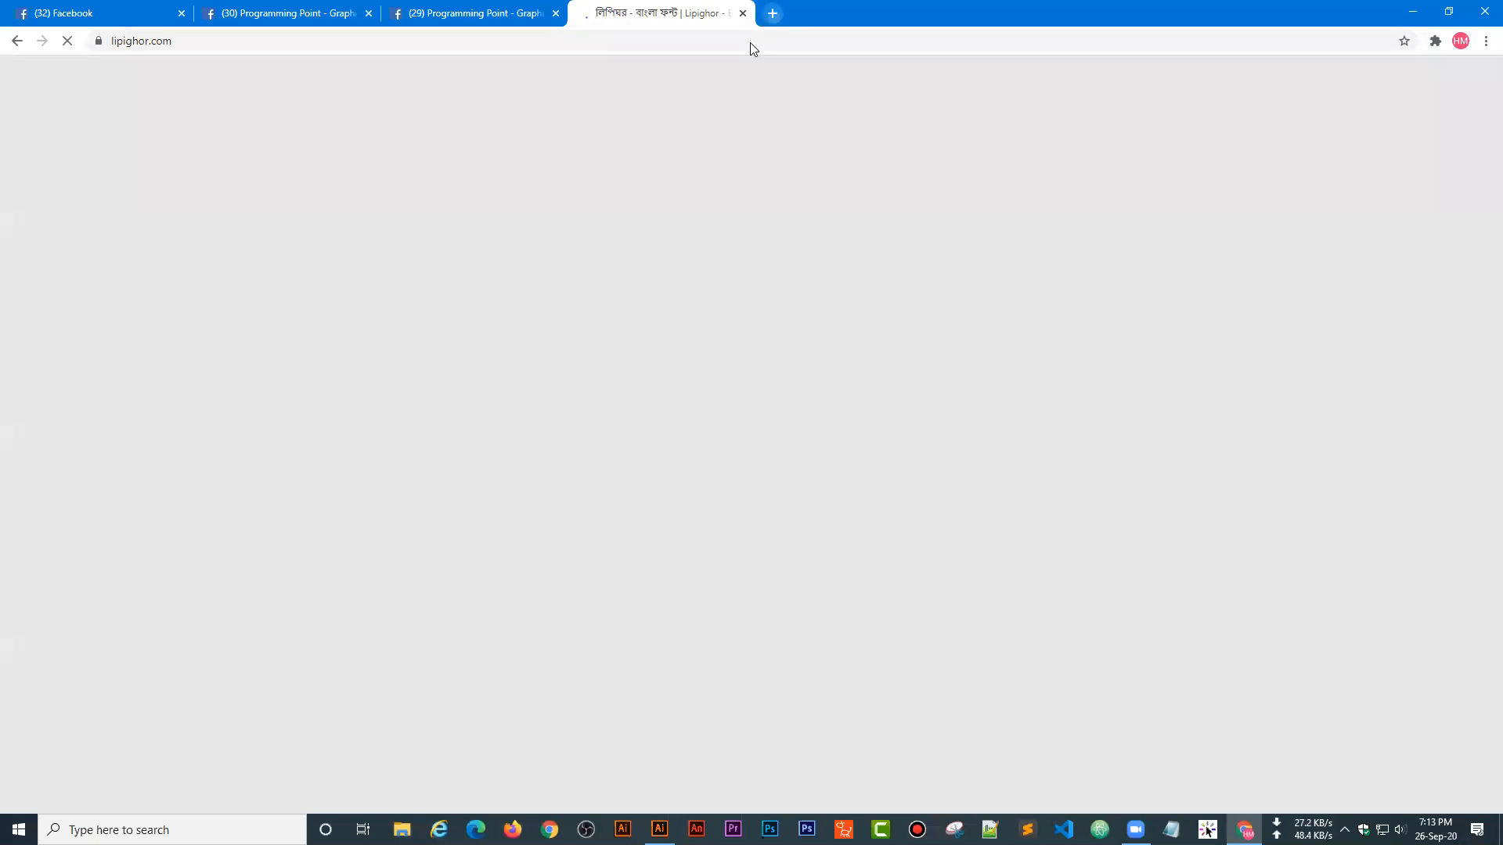
- Open another browser tab, check the font of the third "শরীফ" text in Illustrator and return to Chrome
left_click(773, 14)
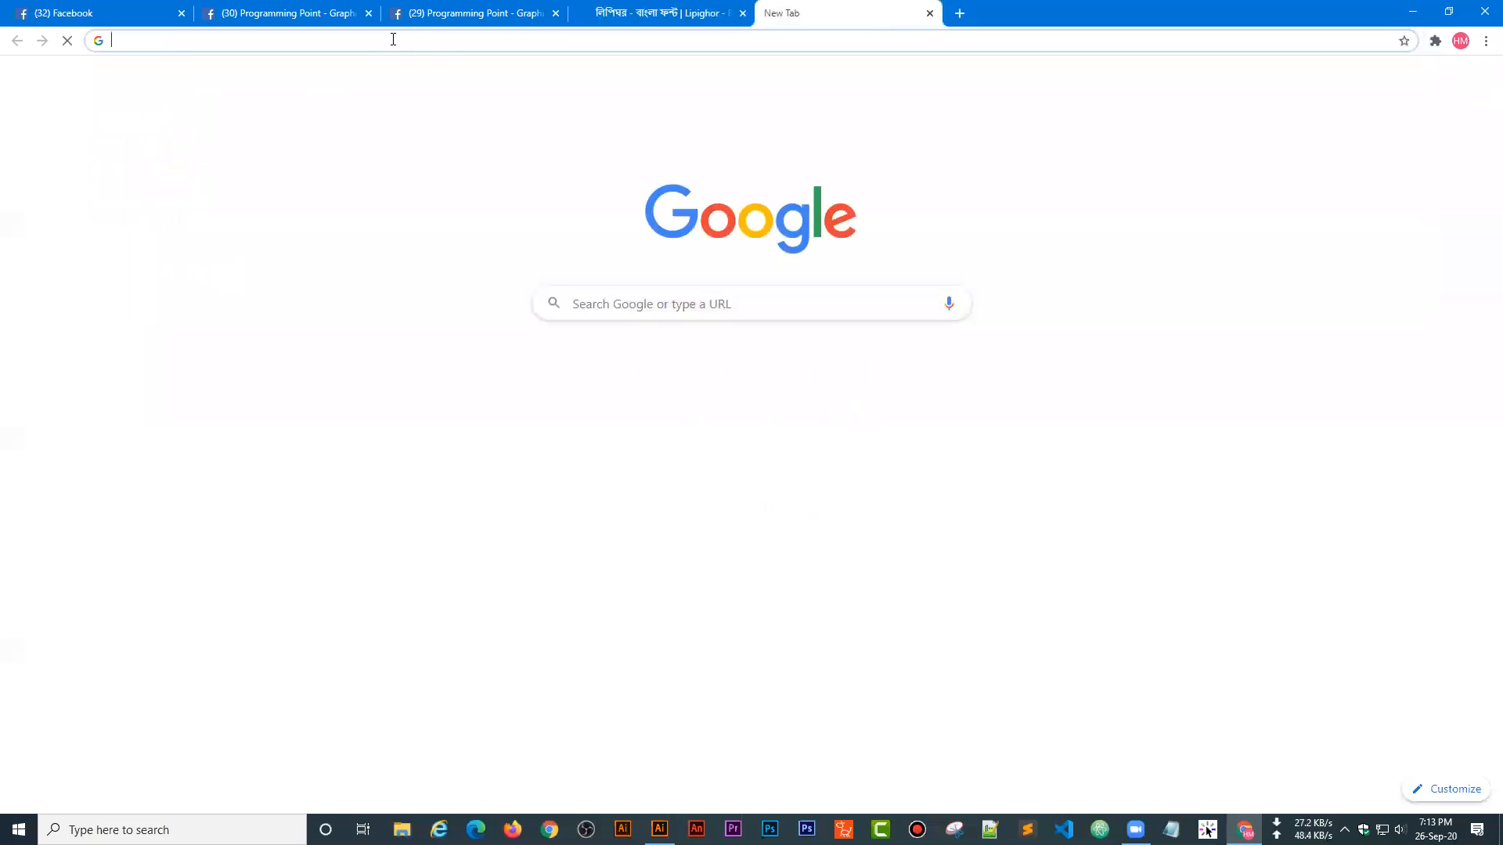
left_click(660, 830)
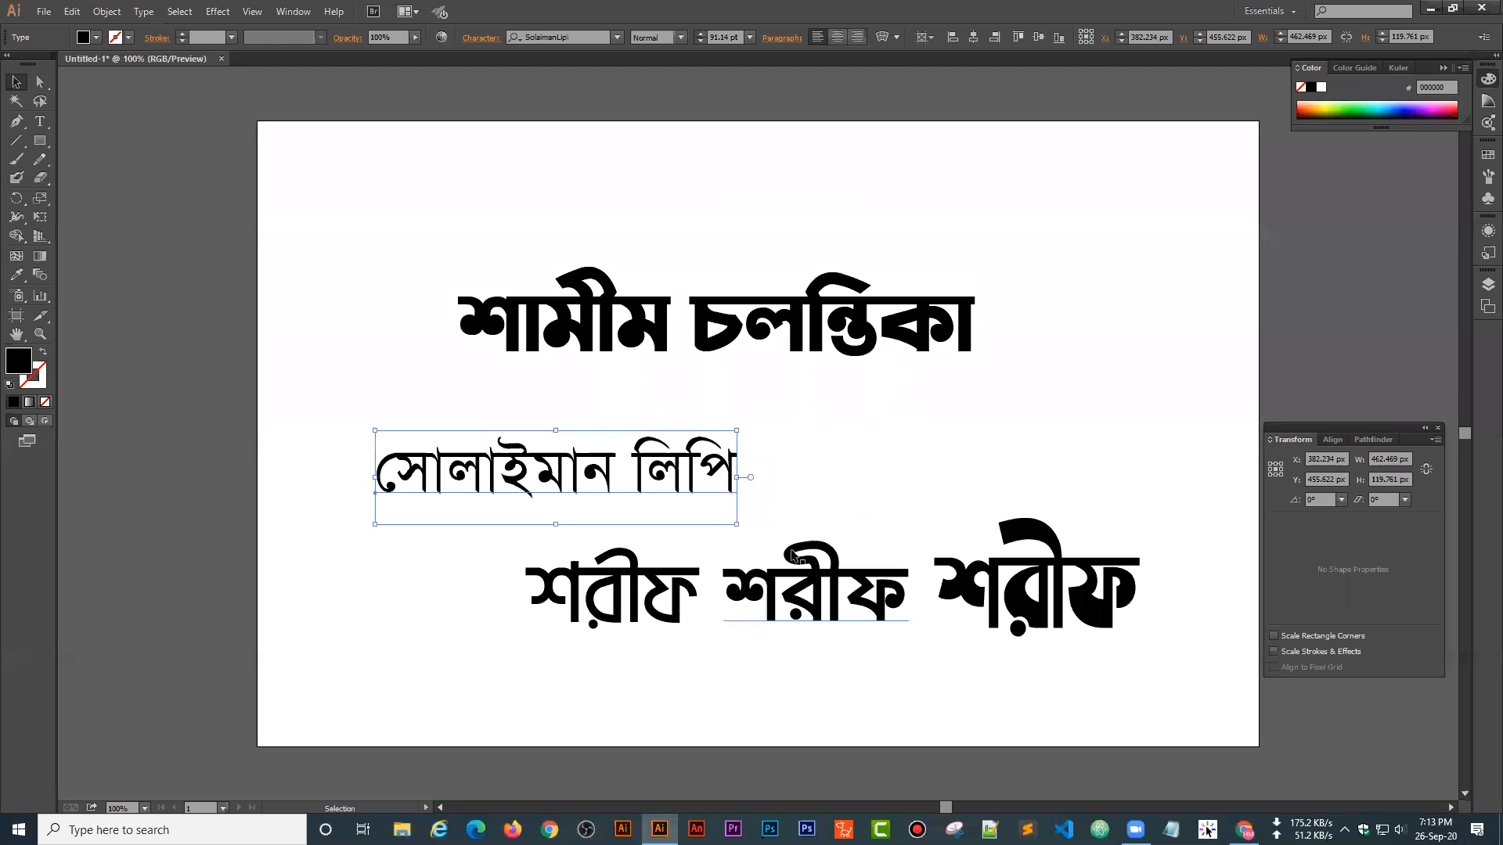
left_click(1008, 593)
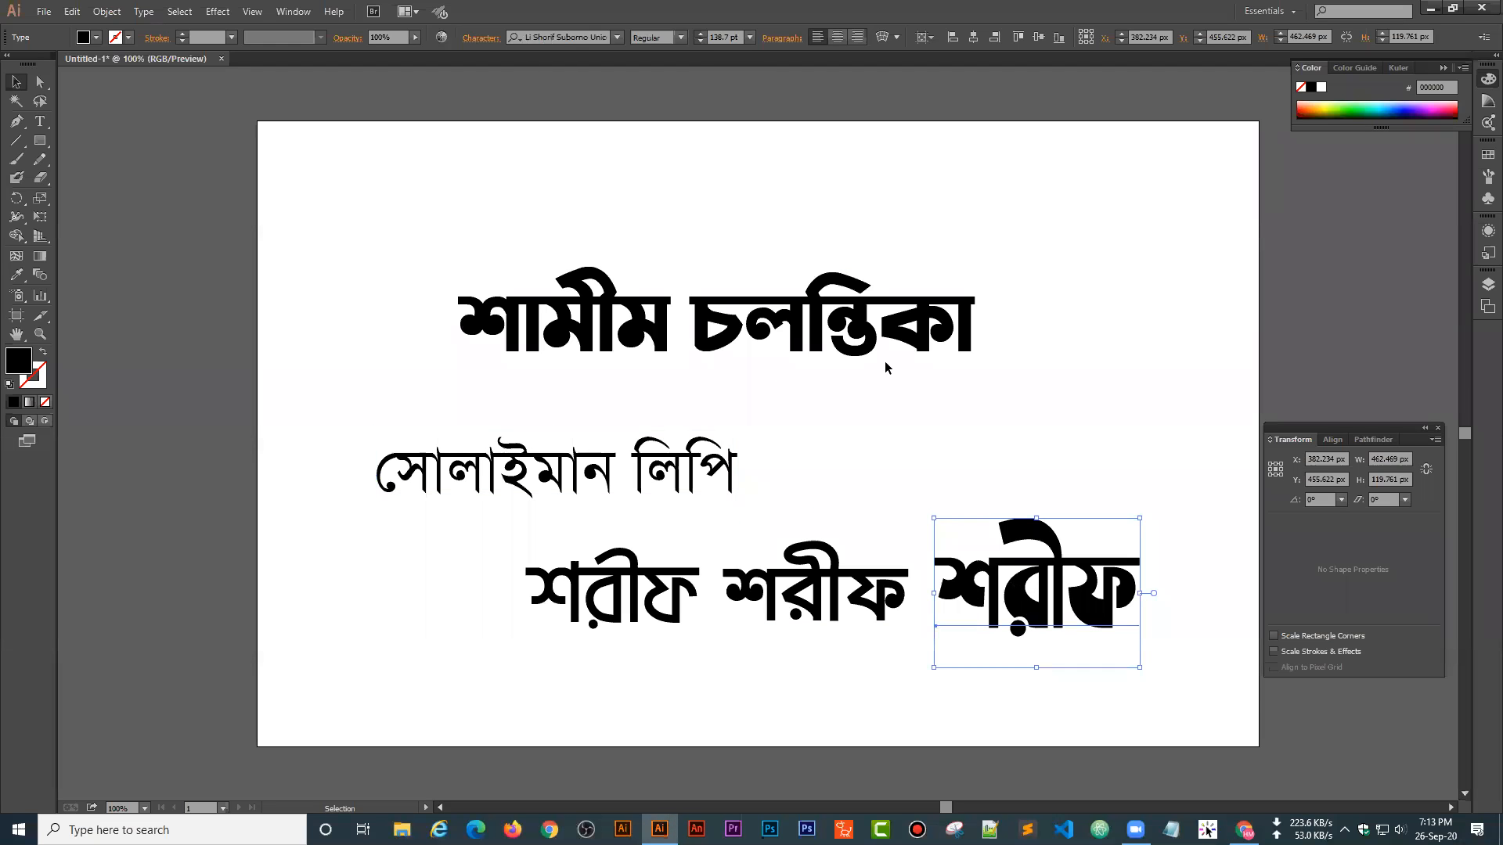
left_click(1430, 8)
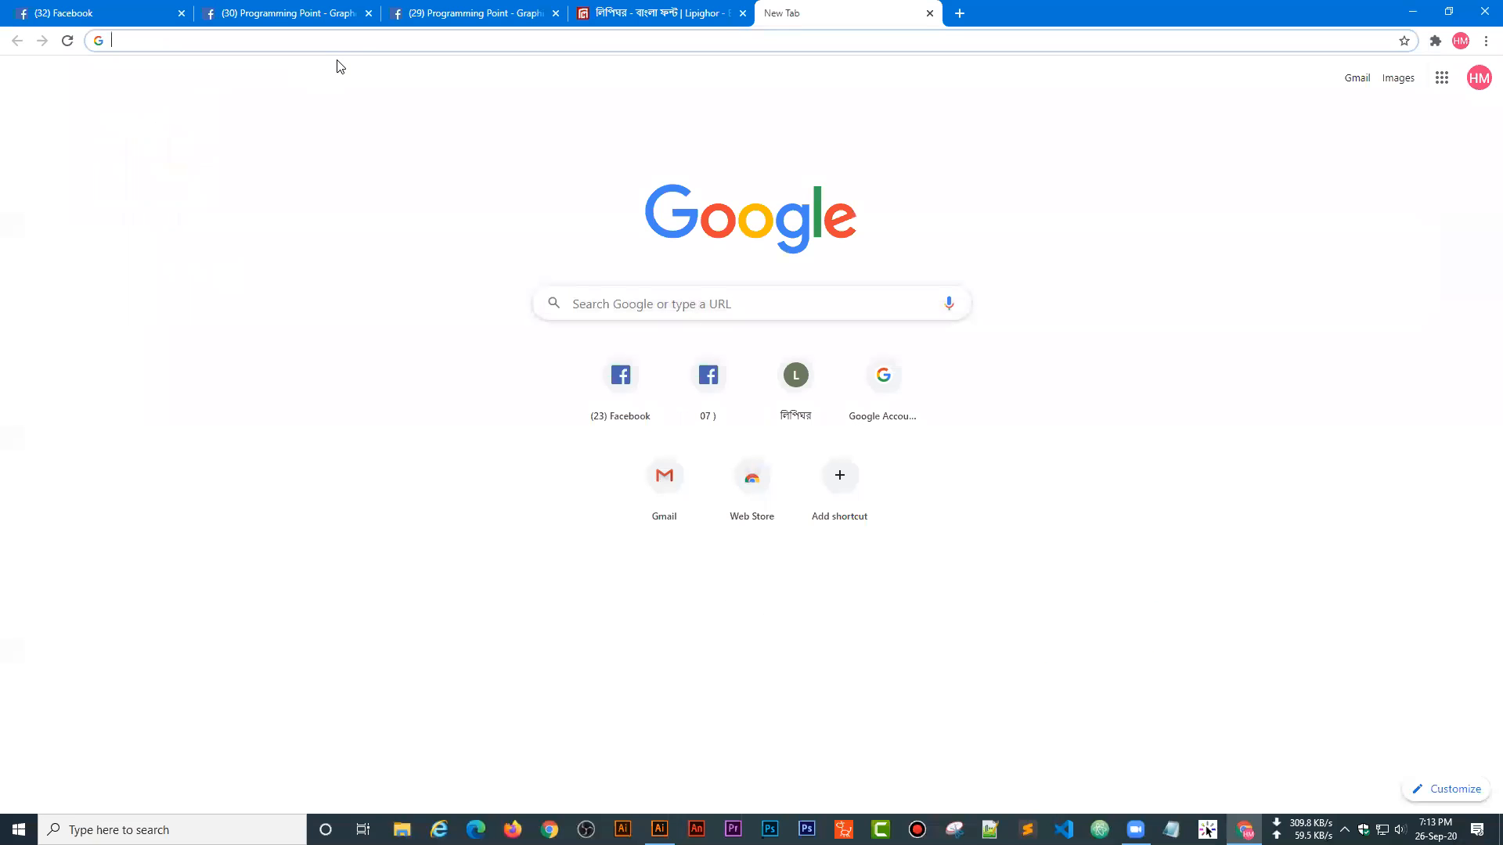
- Search the web for "shorif suborno bangla font download"
type("ahorif")
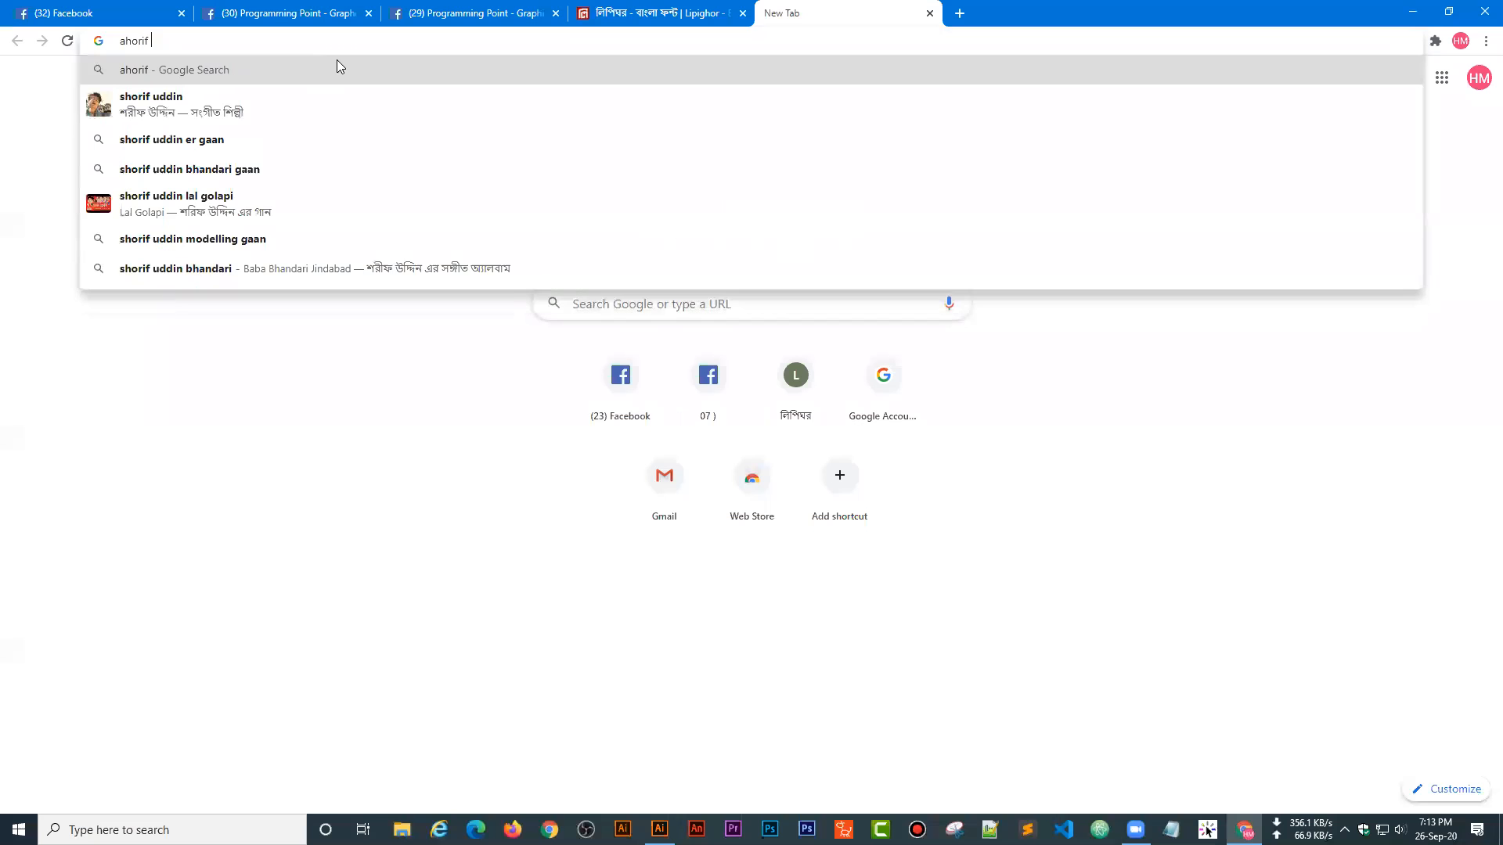
key("BackSpace")
key("BackSpace")
key("BackSpace")
key("BackSpace")
key("BackSpace")
key("BackSpace")
type("shorif ")
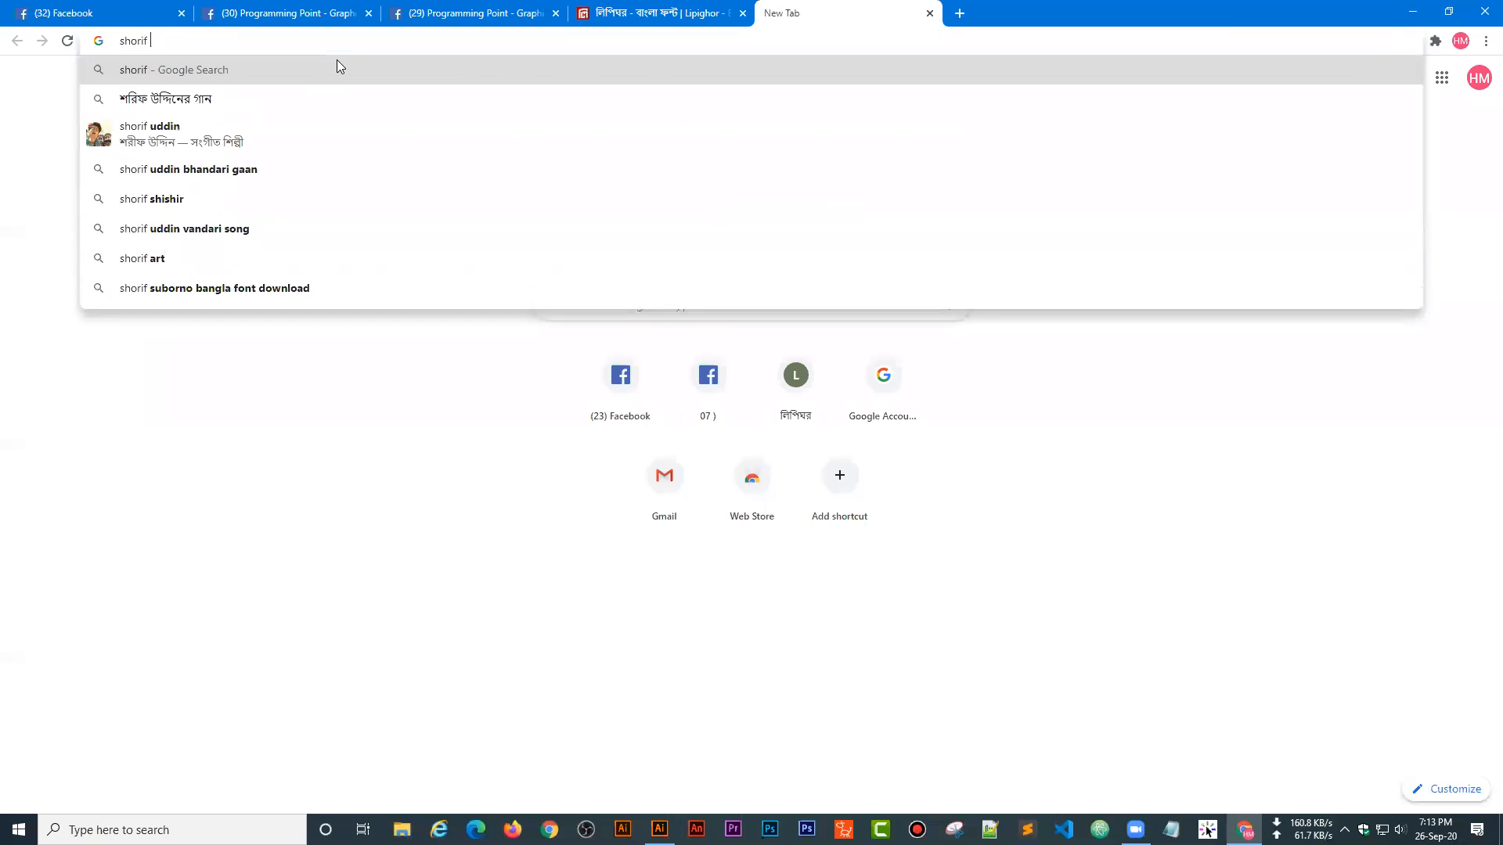
type("subor")
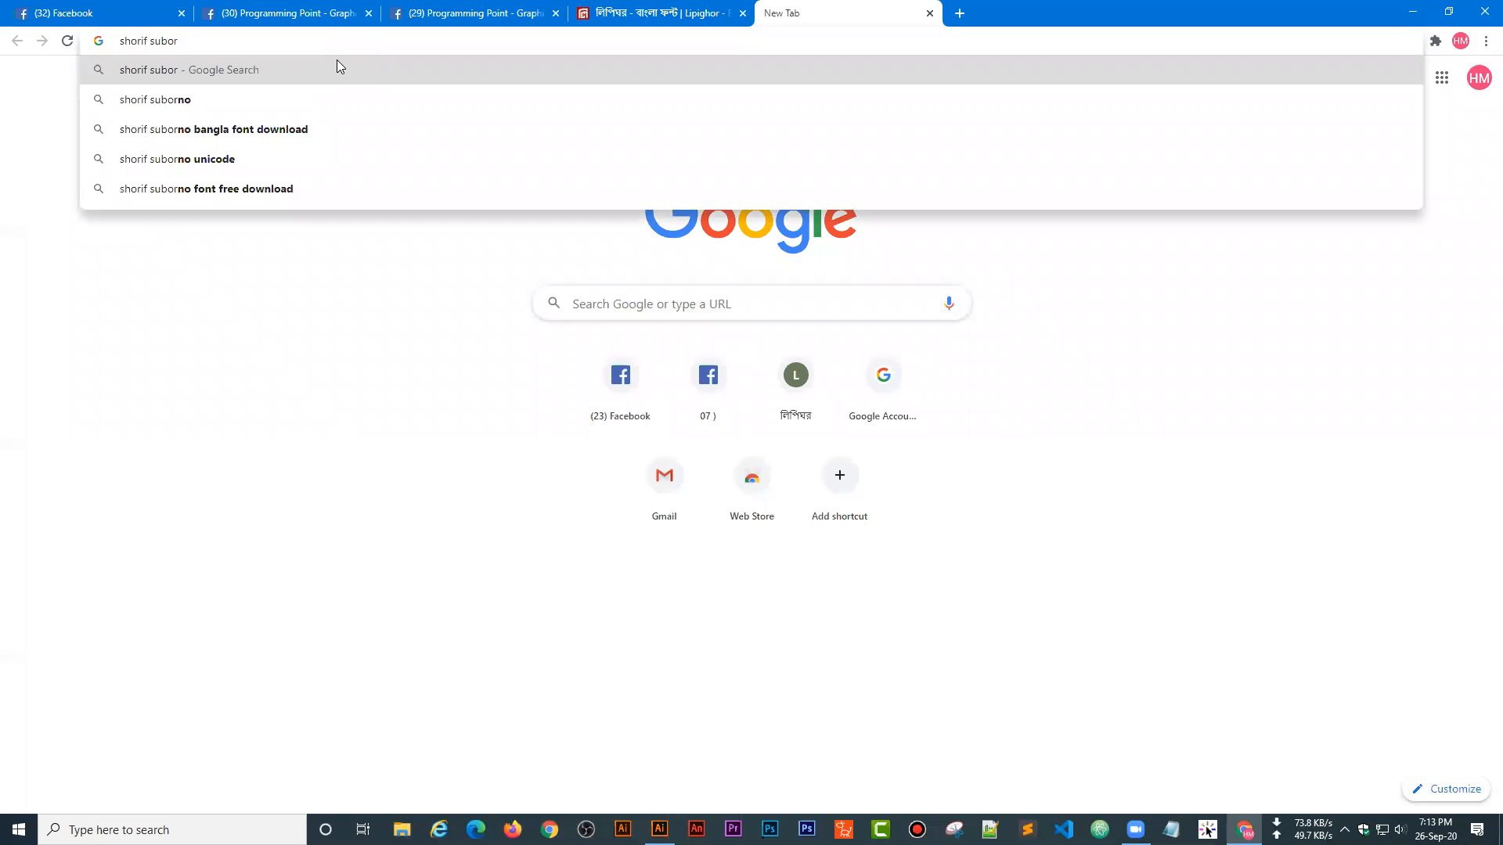
left_click(278, 135)
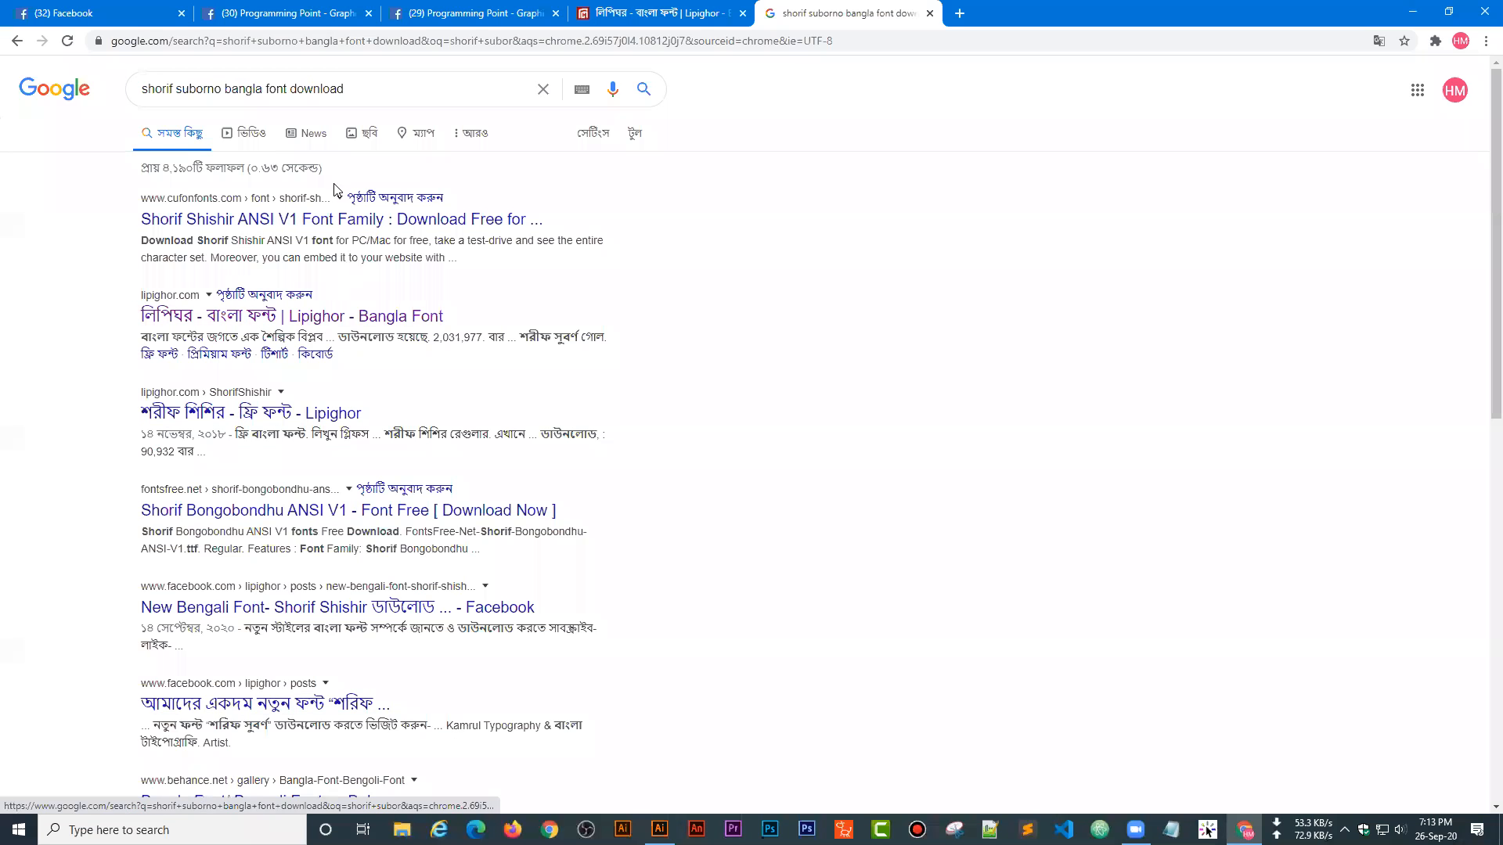
- Open the Shorif Shishir ANSI V1 page on cufonfonts.com, try its desktop font download and examine the font preview
left_click(327, 227)
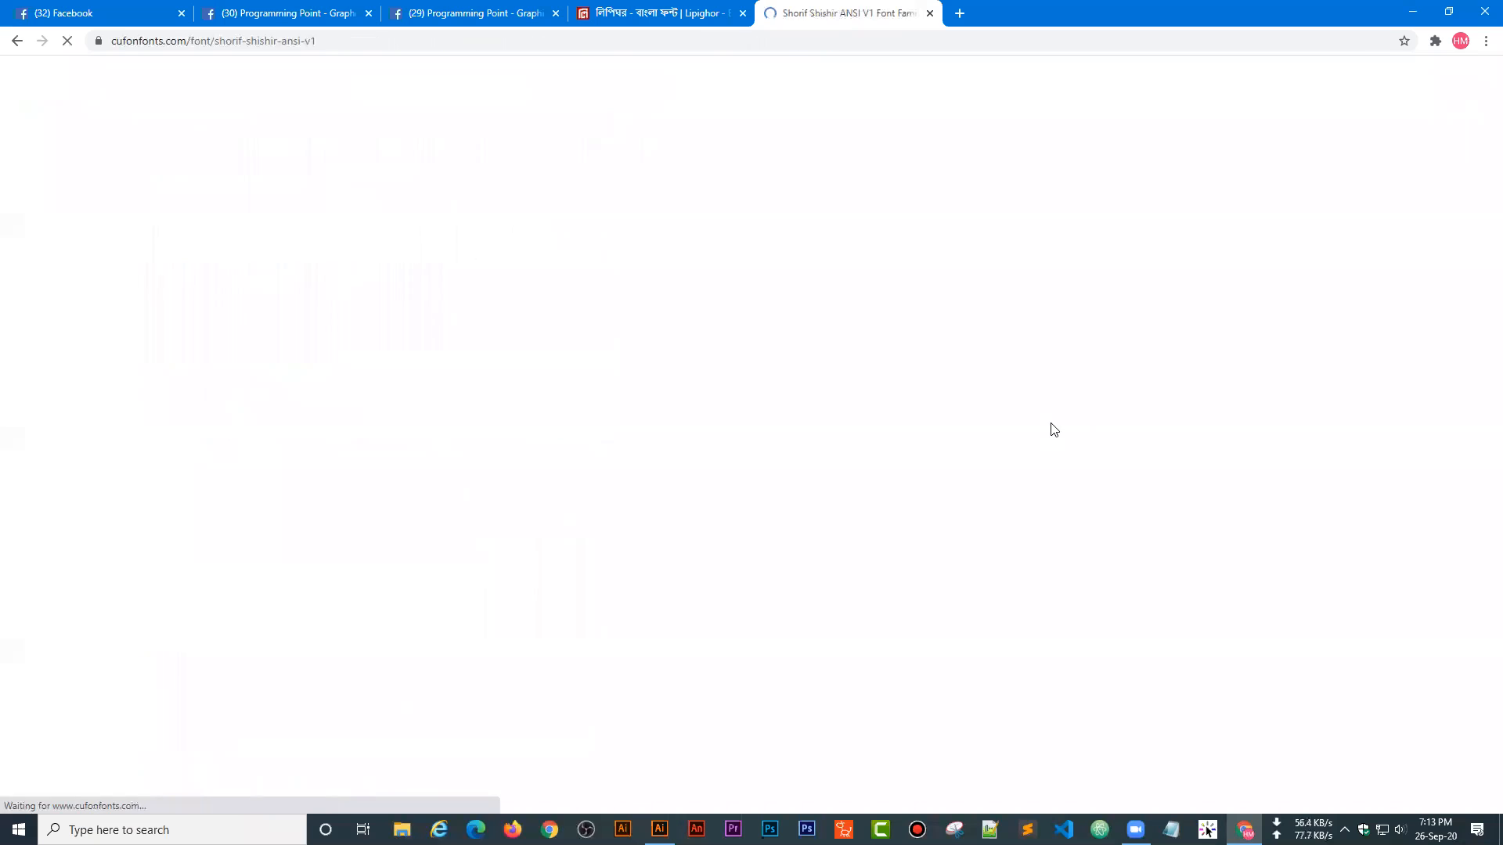
scroll(965, 469, "down", 6)
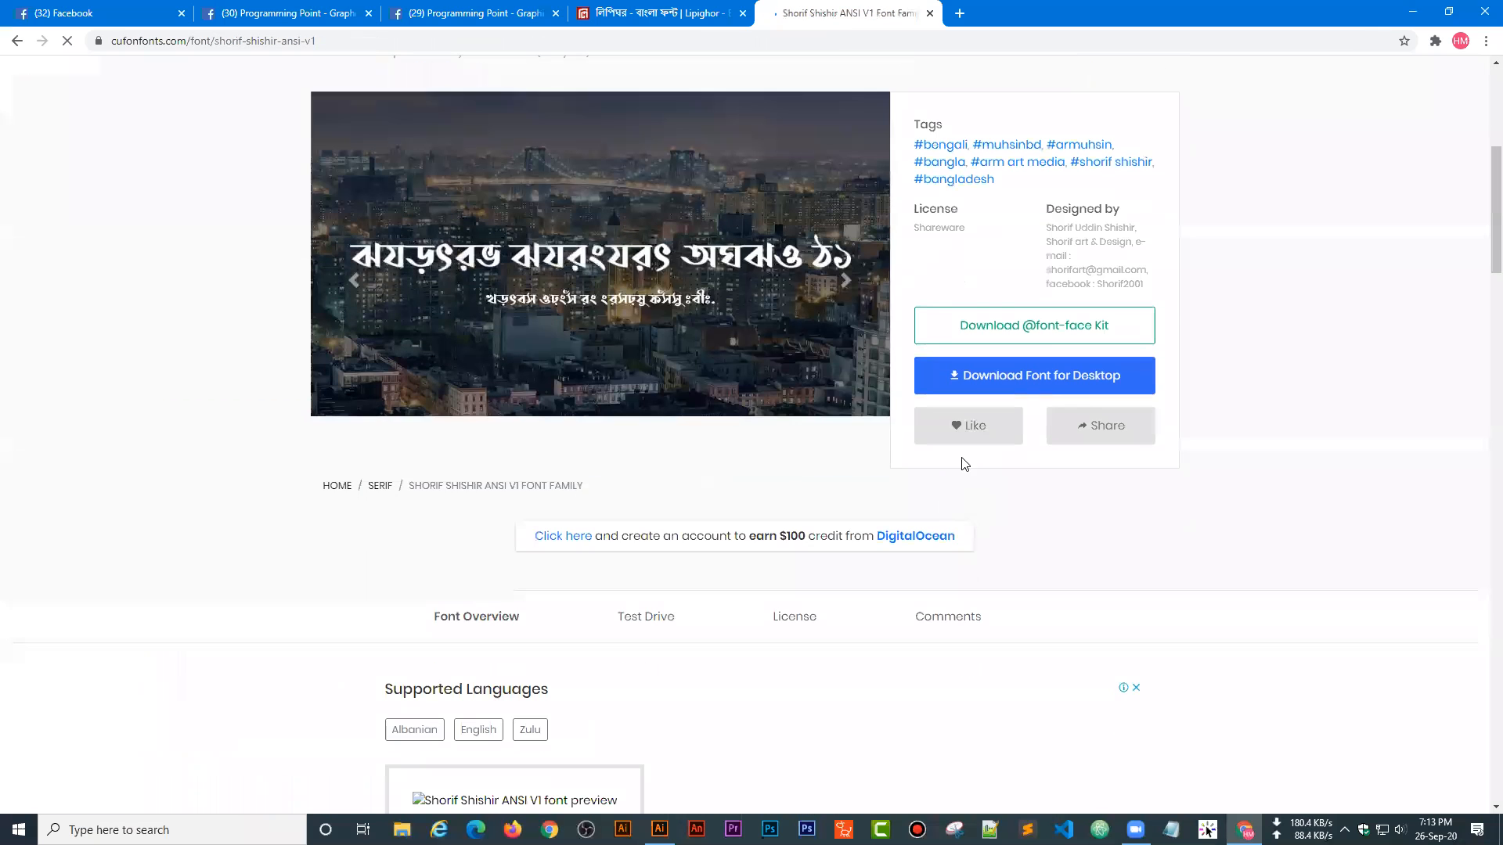
left_click(1083, 381)
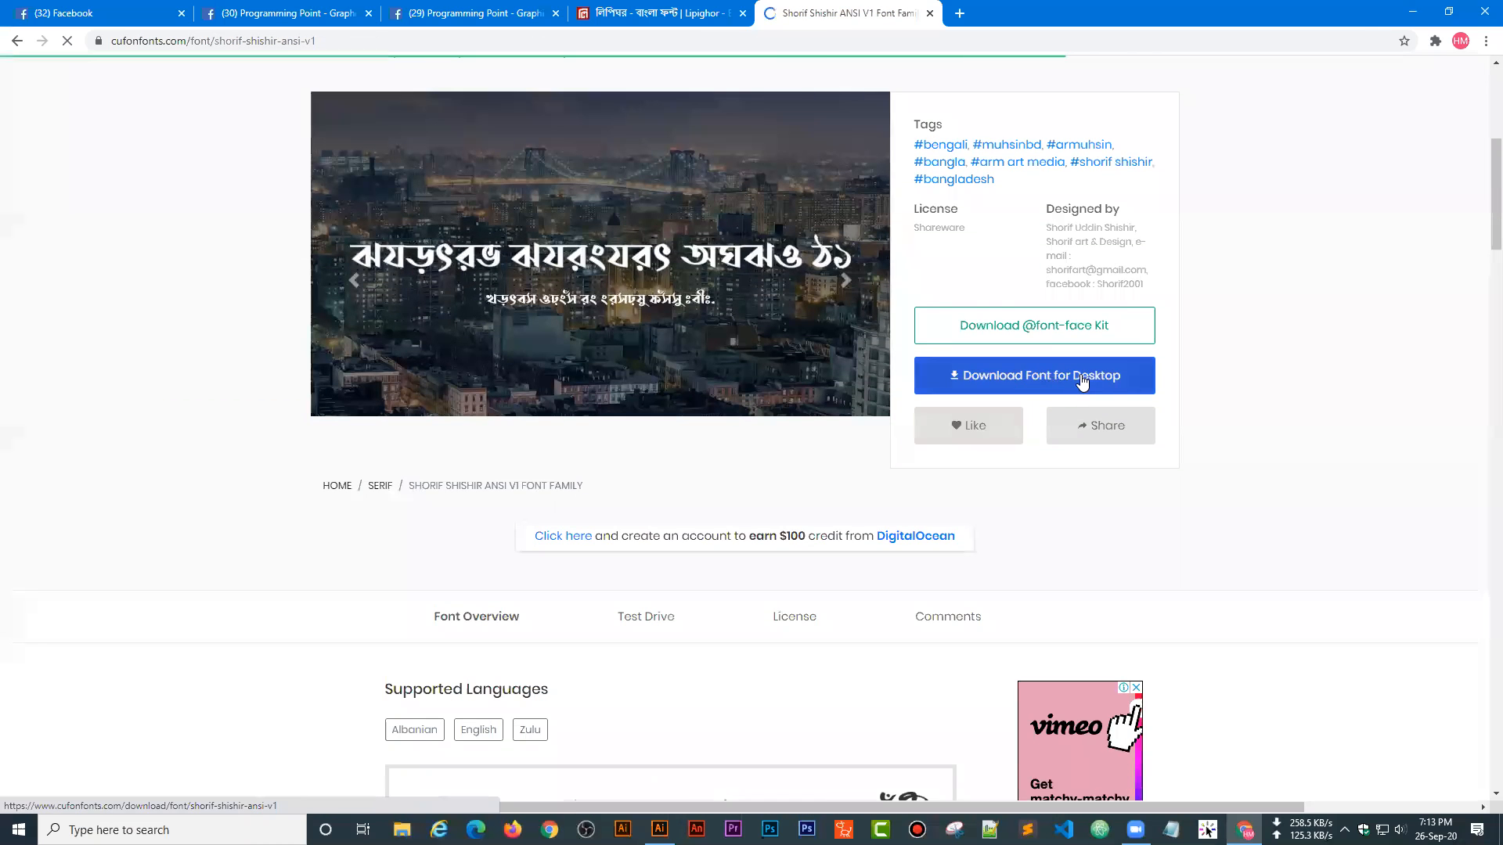
scroll(850, 436, "up", 2)
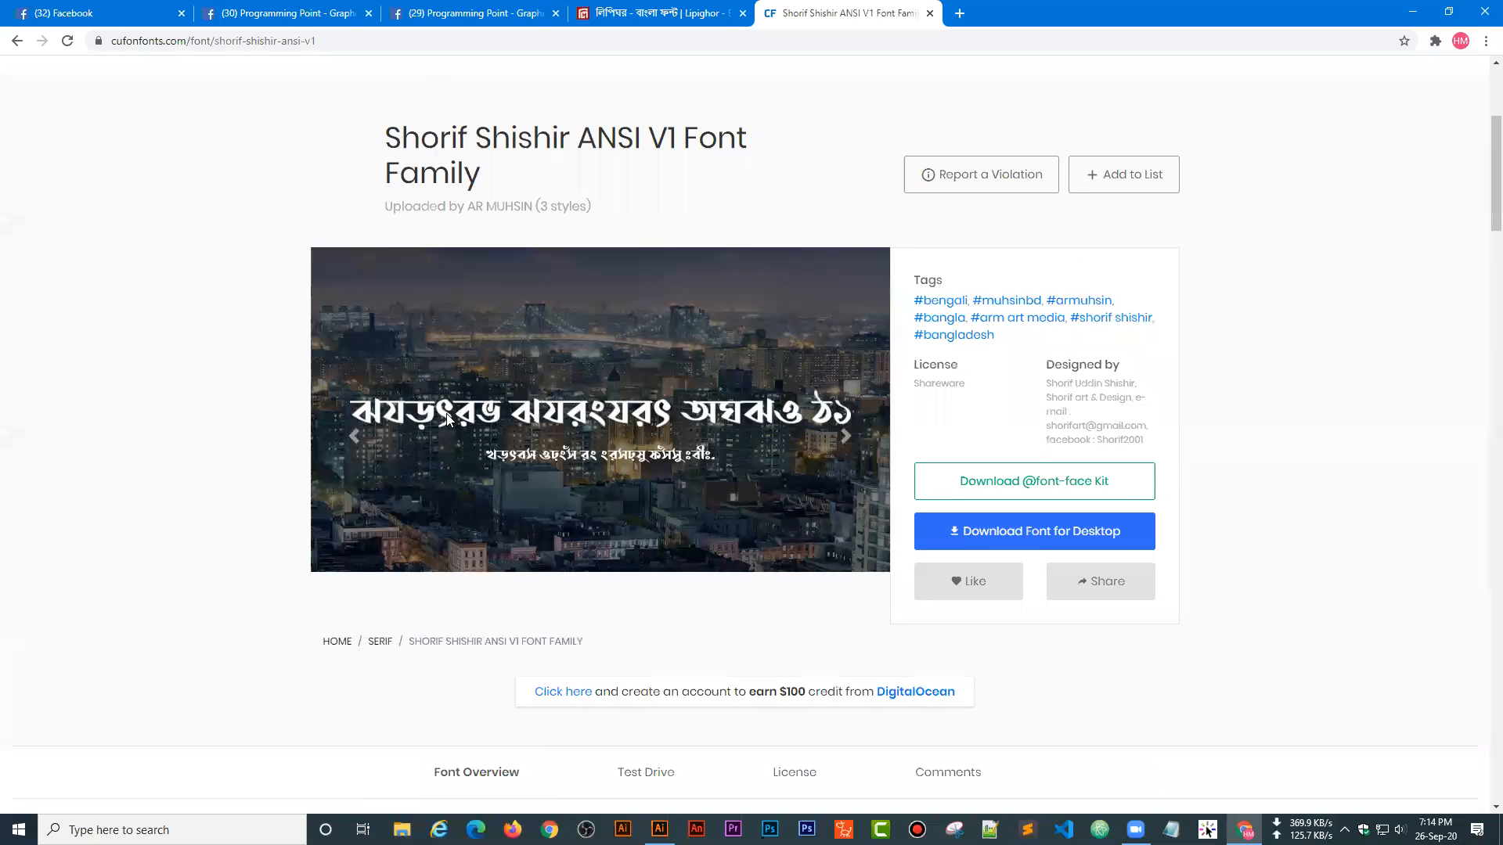
scroll(679, 381, "down", 8)
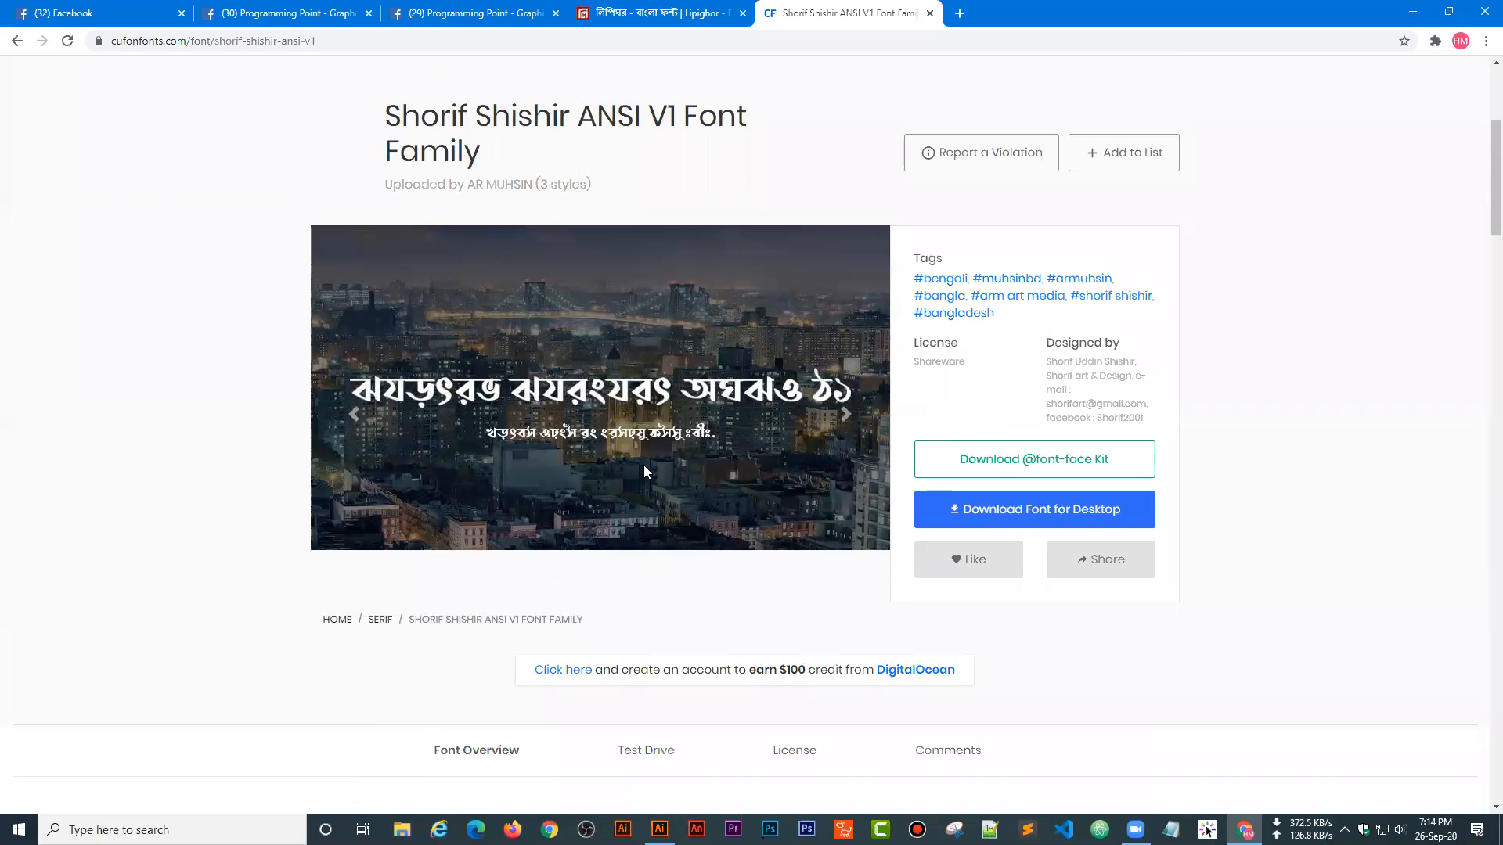
scroll(806, 662, "down", 4)
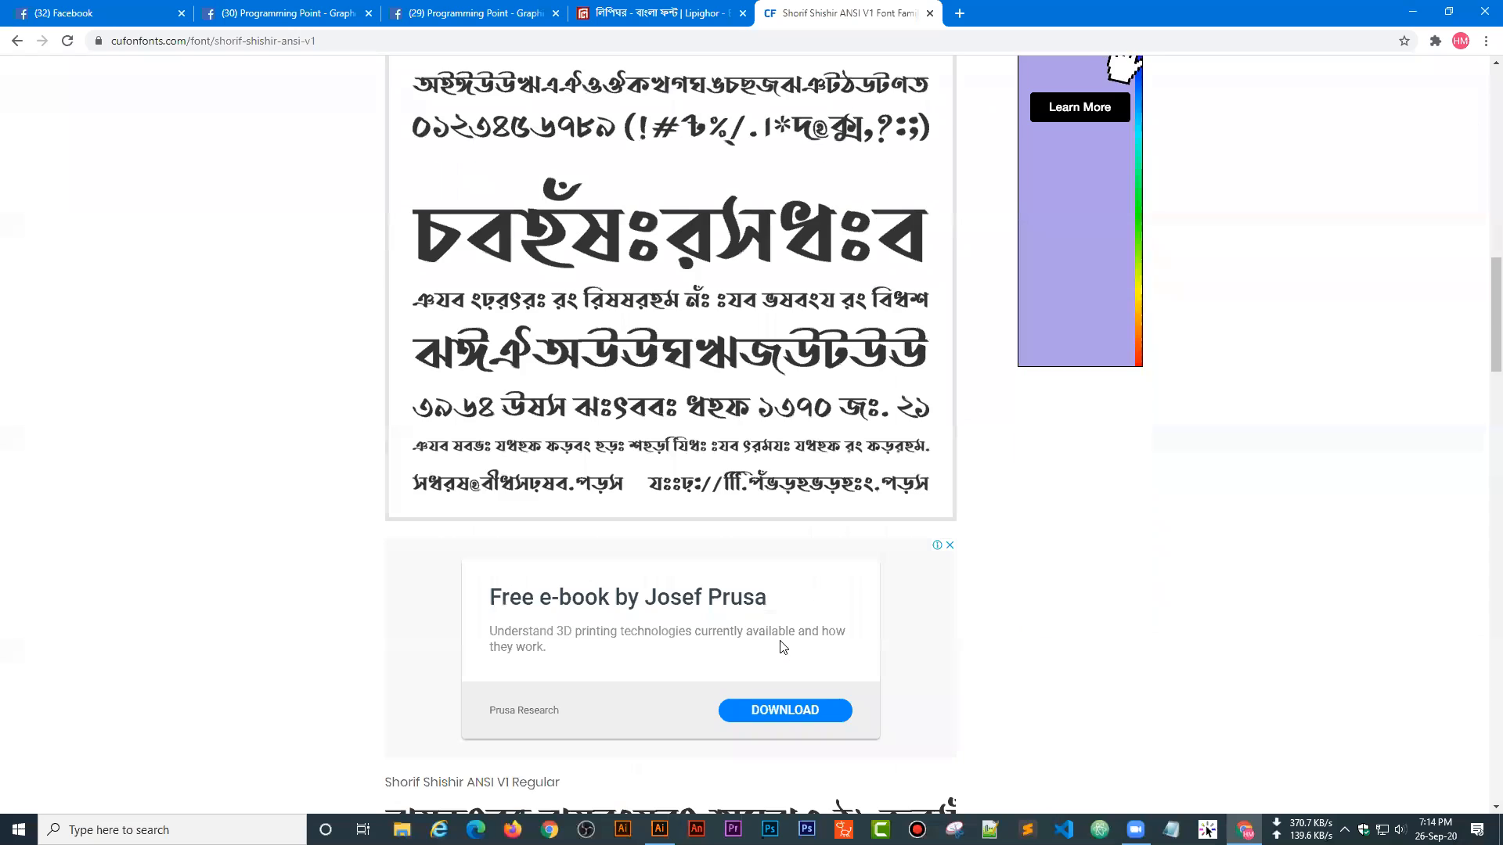
scroll(928, 523, "up", 14)
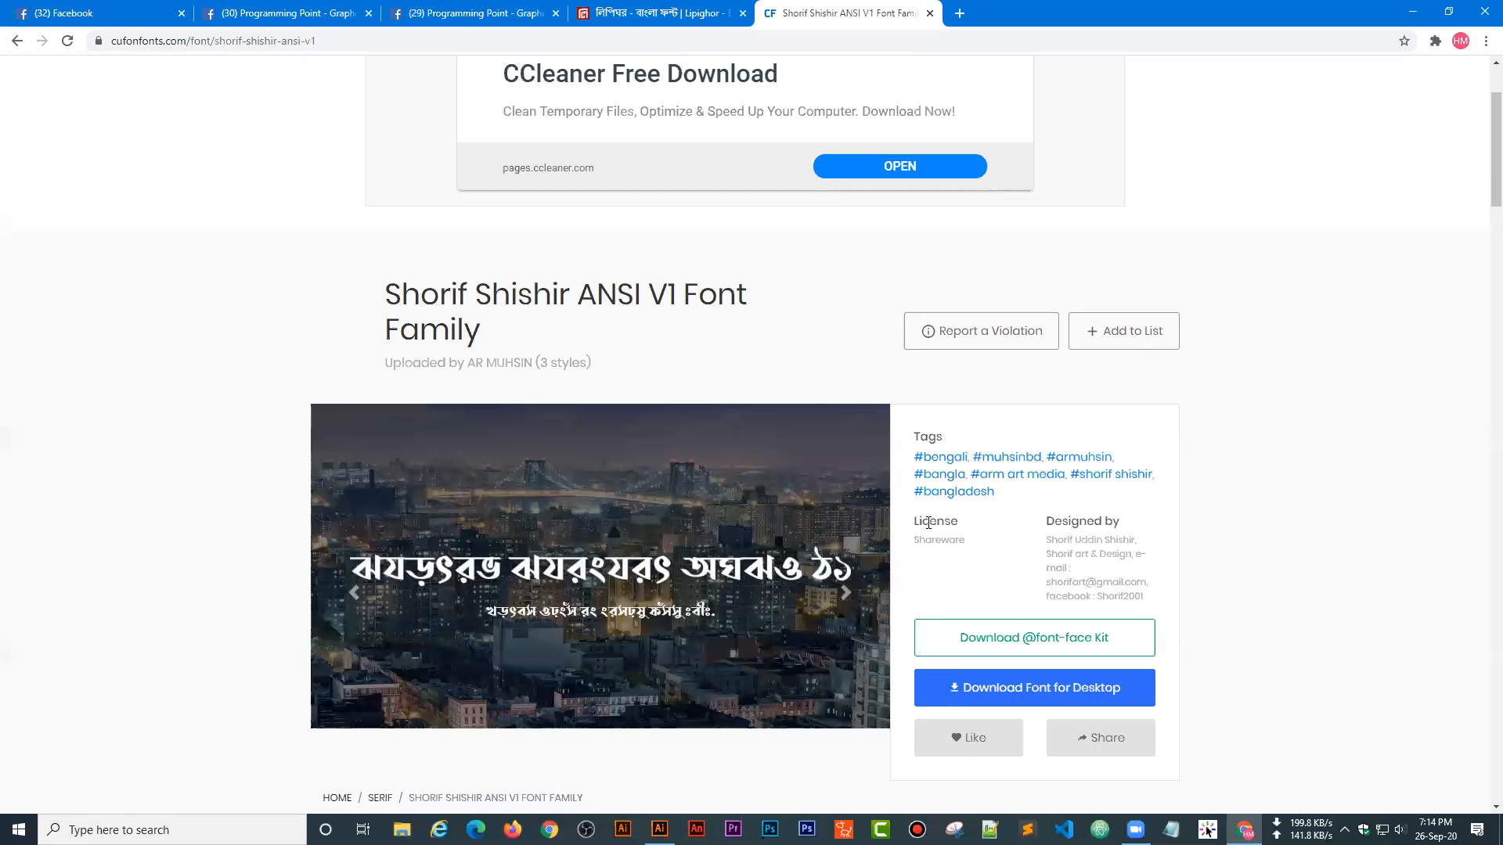
- Return to the Lipighor site, dismiss the premium font promotion and open the free fonts (ফ্রি ফন্ট) page
left_click(634, 13)
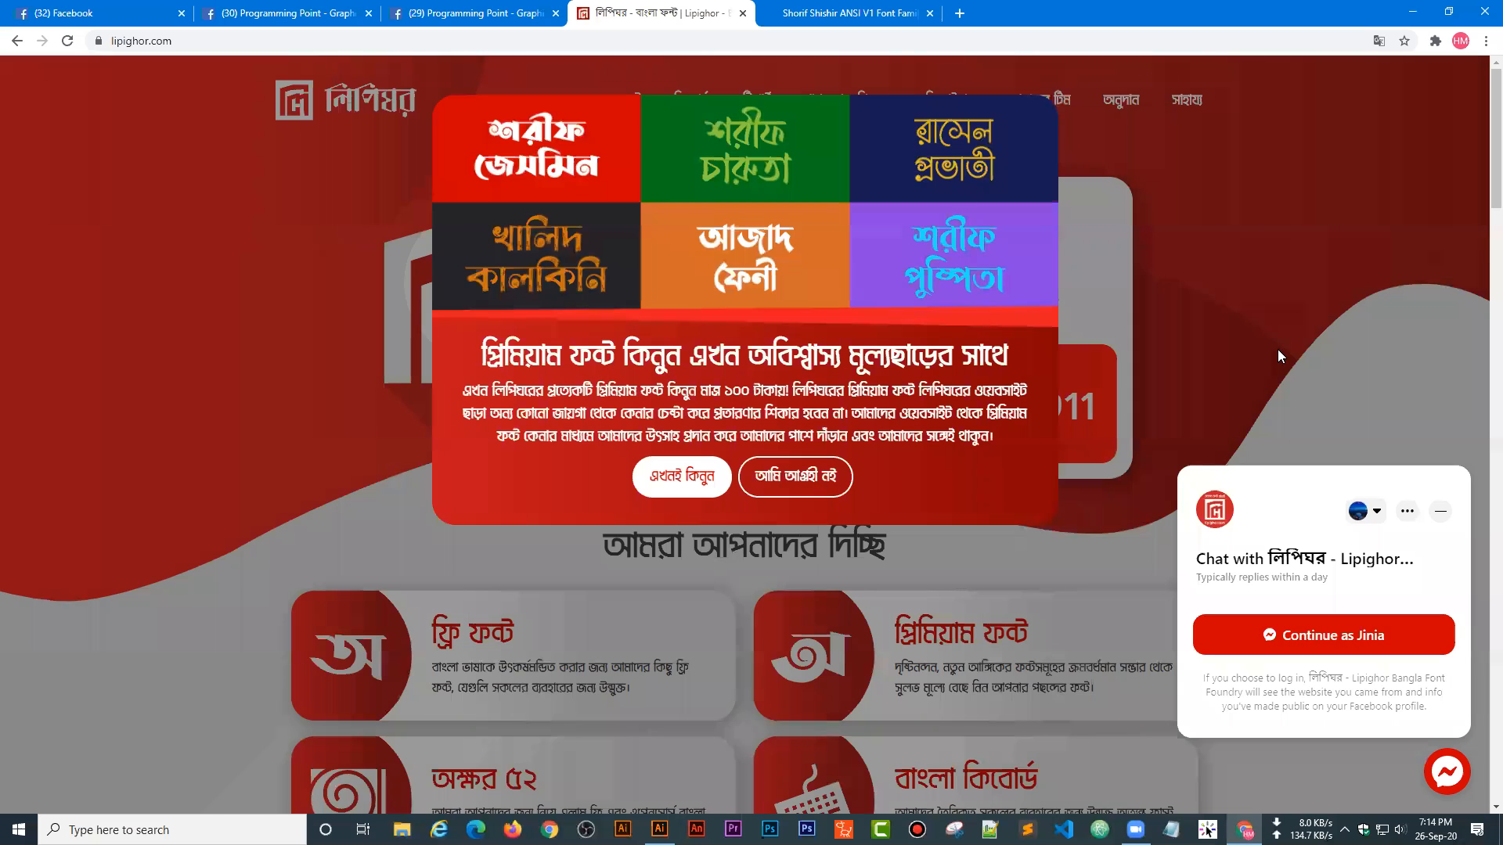
left_click(495, 532)
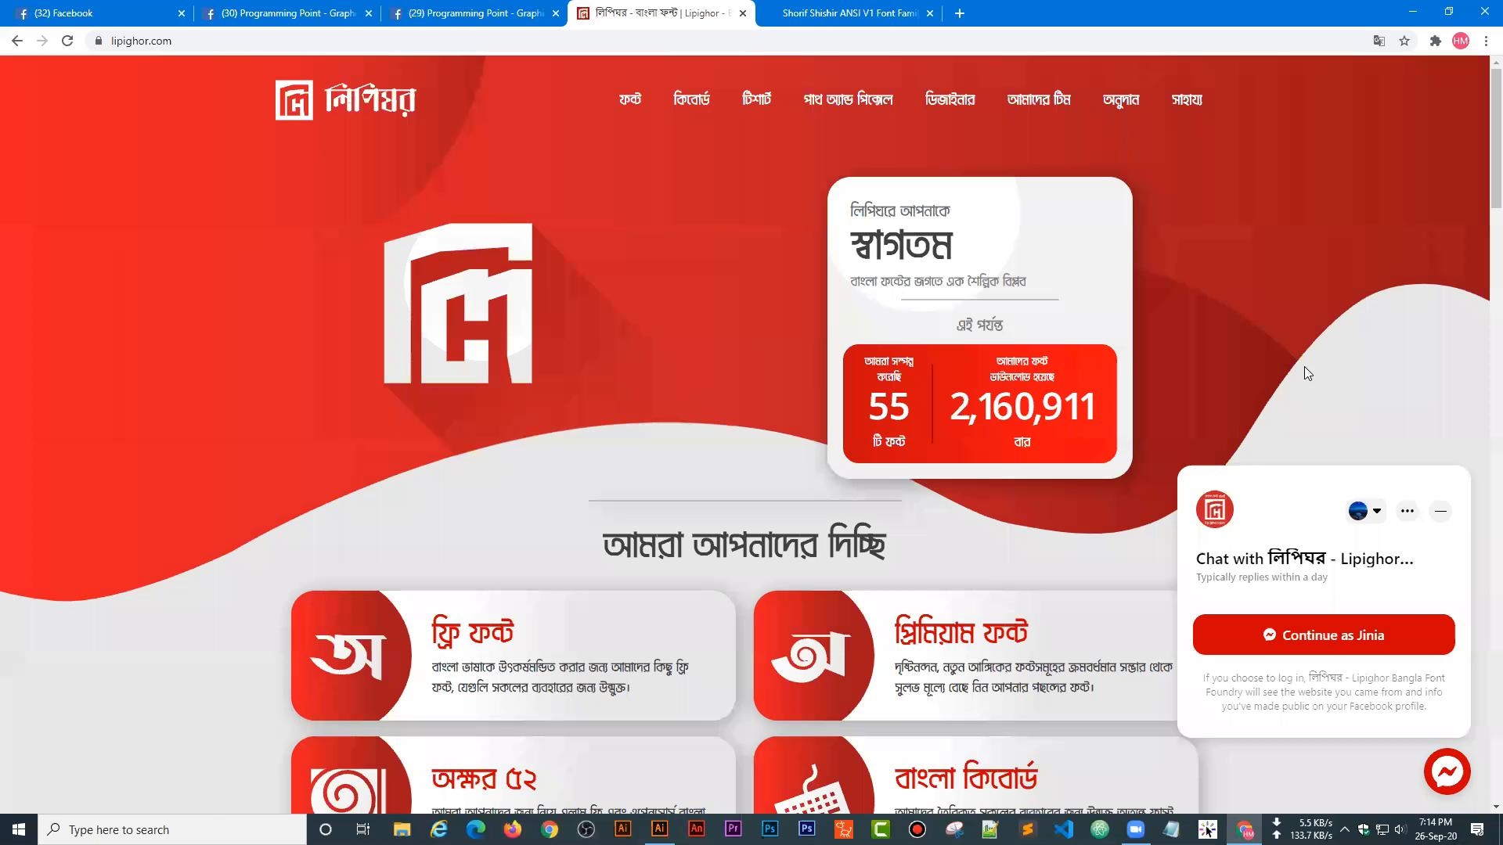
scroll(699, 368, "down", 4)
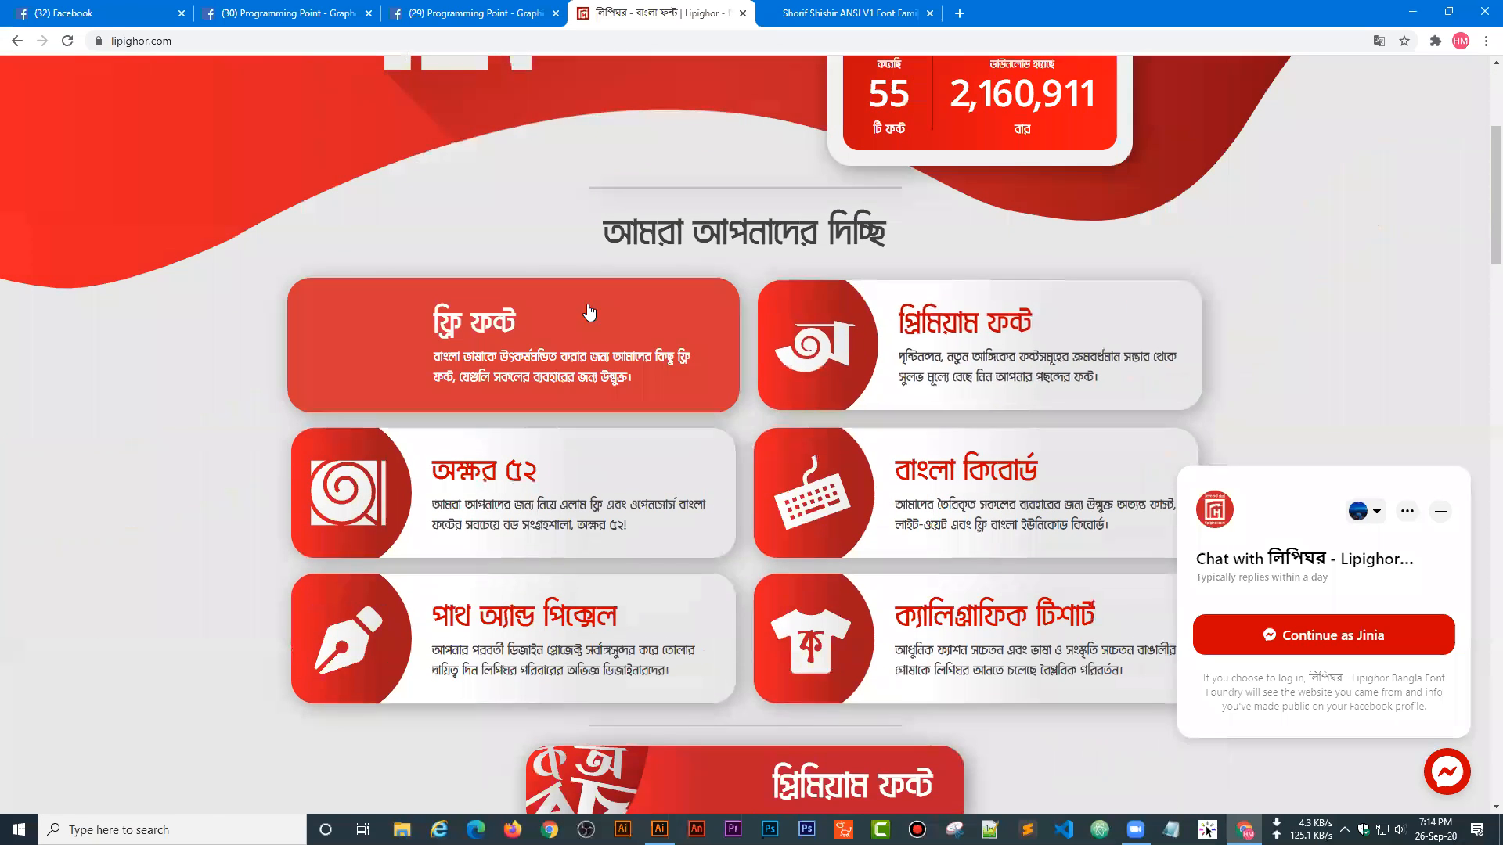
left_click(417, 347)
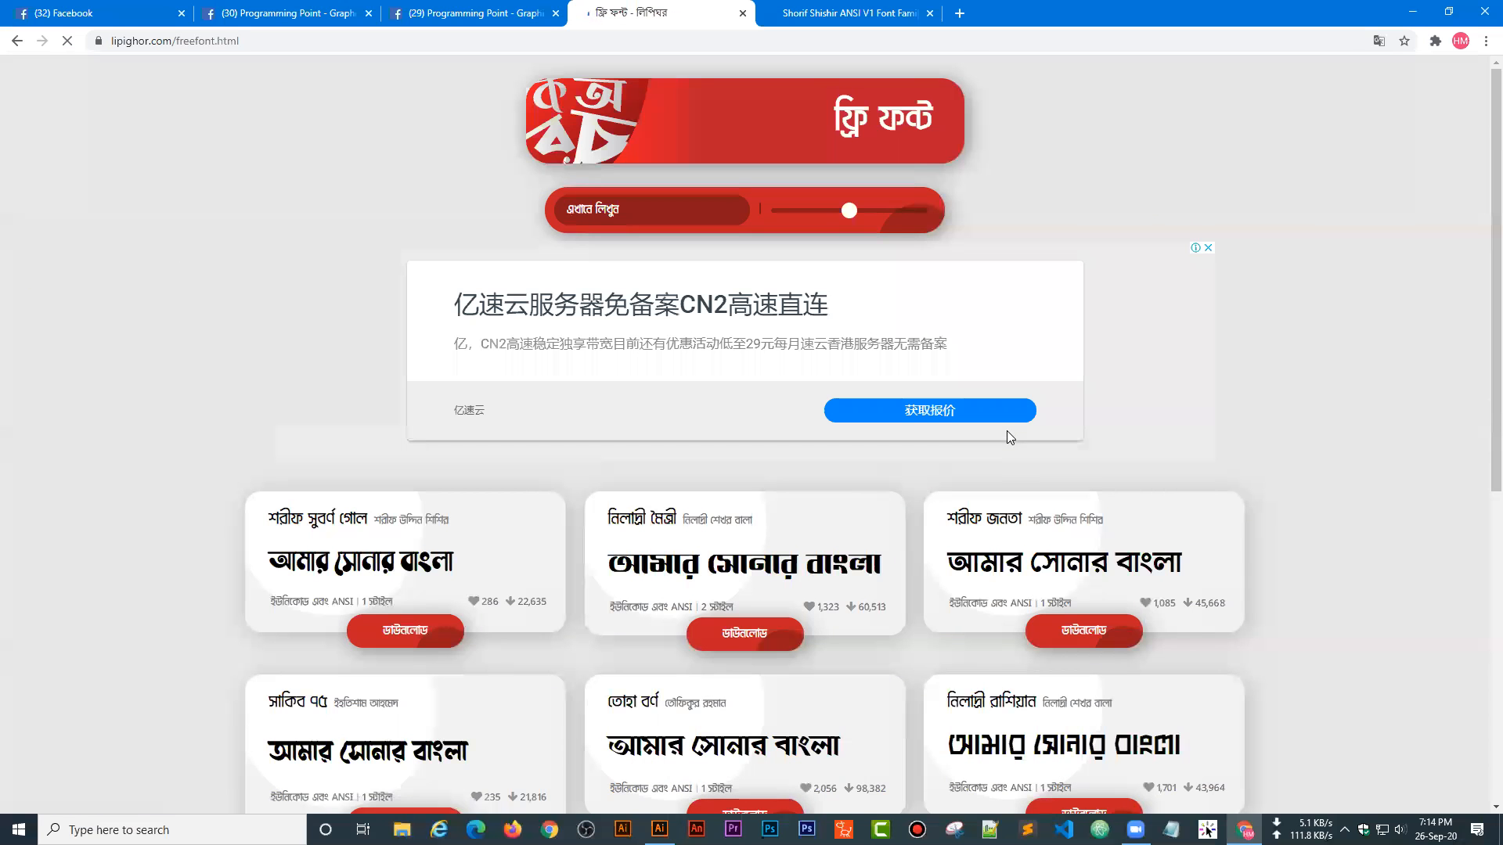
- Browse the first page of free fonts and open the page of the শরীফ সুবর্ণ গোল font
scroll(524, 474, "down", 2)
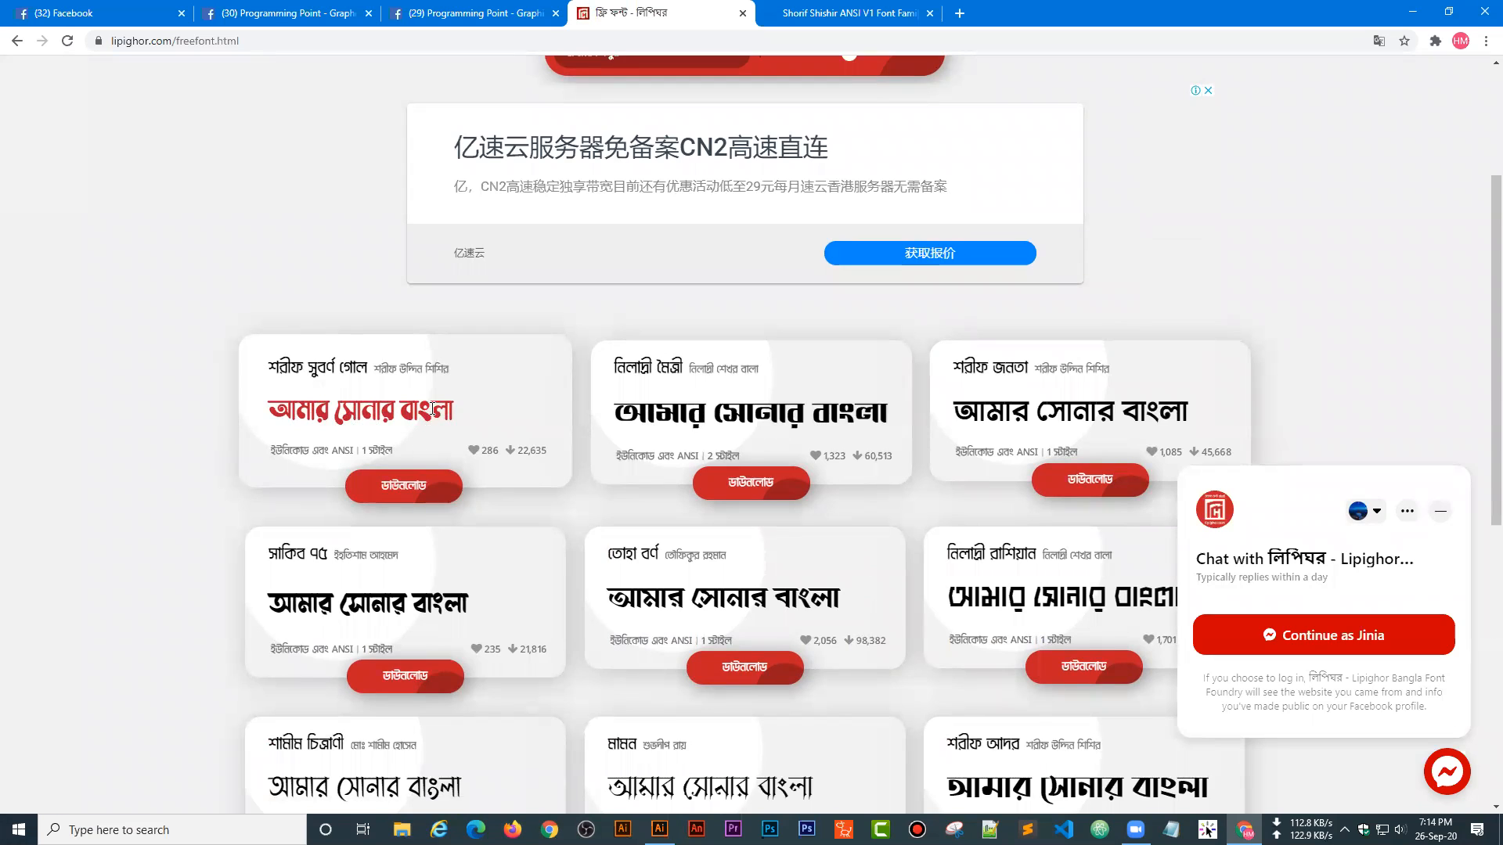
left_click_drag(277, 413, 460, 405)
left_click(510, 382)
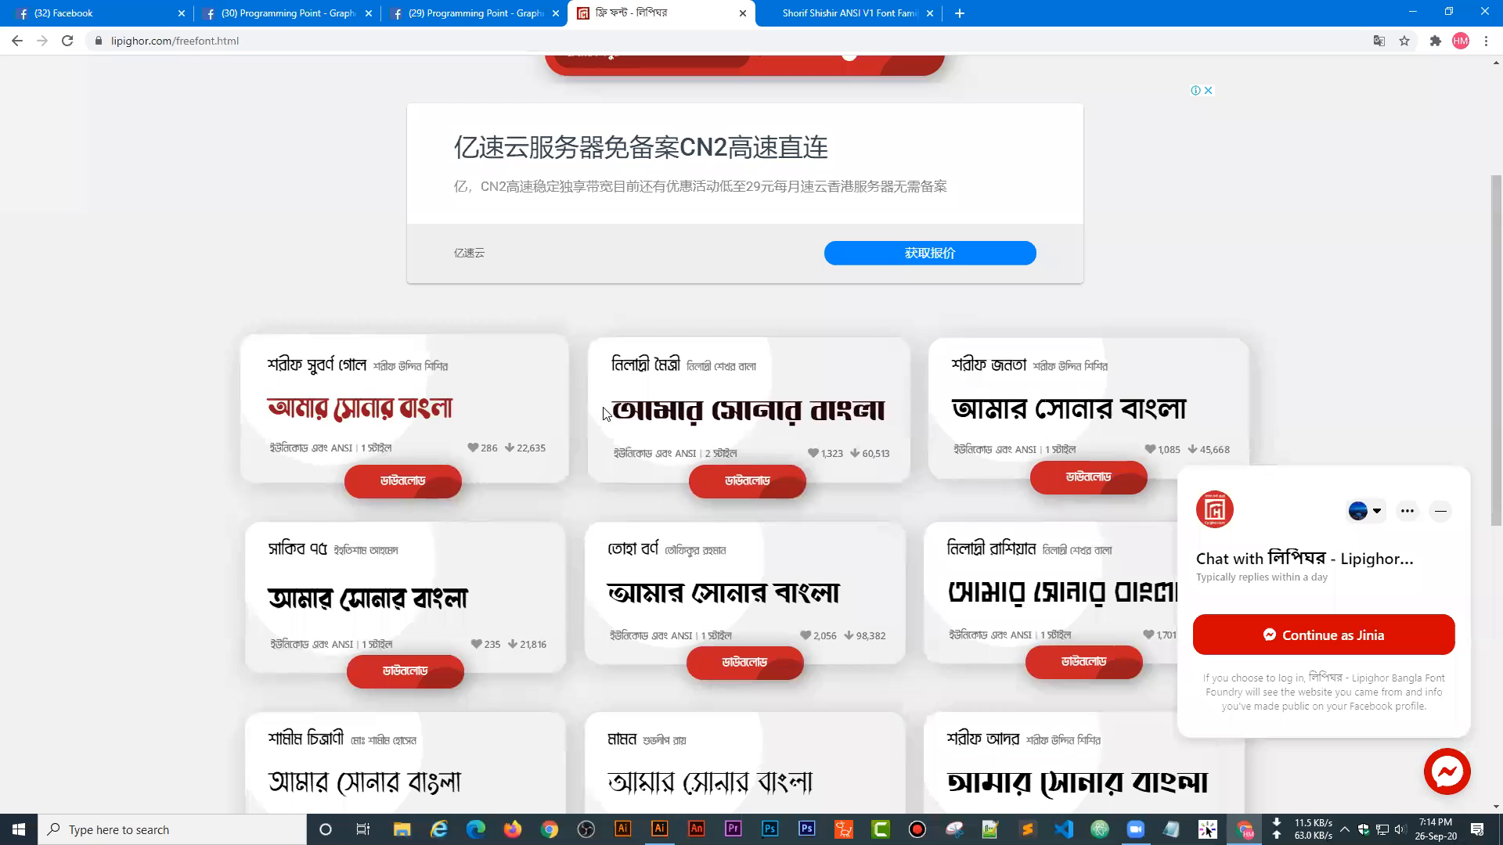
scroll(889, 389, "down", 1)
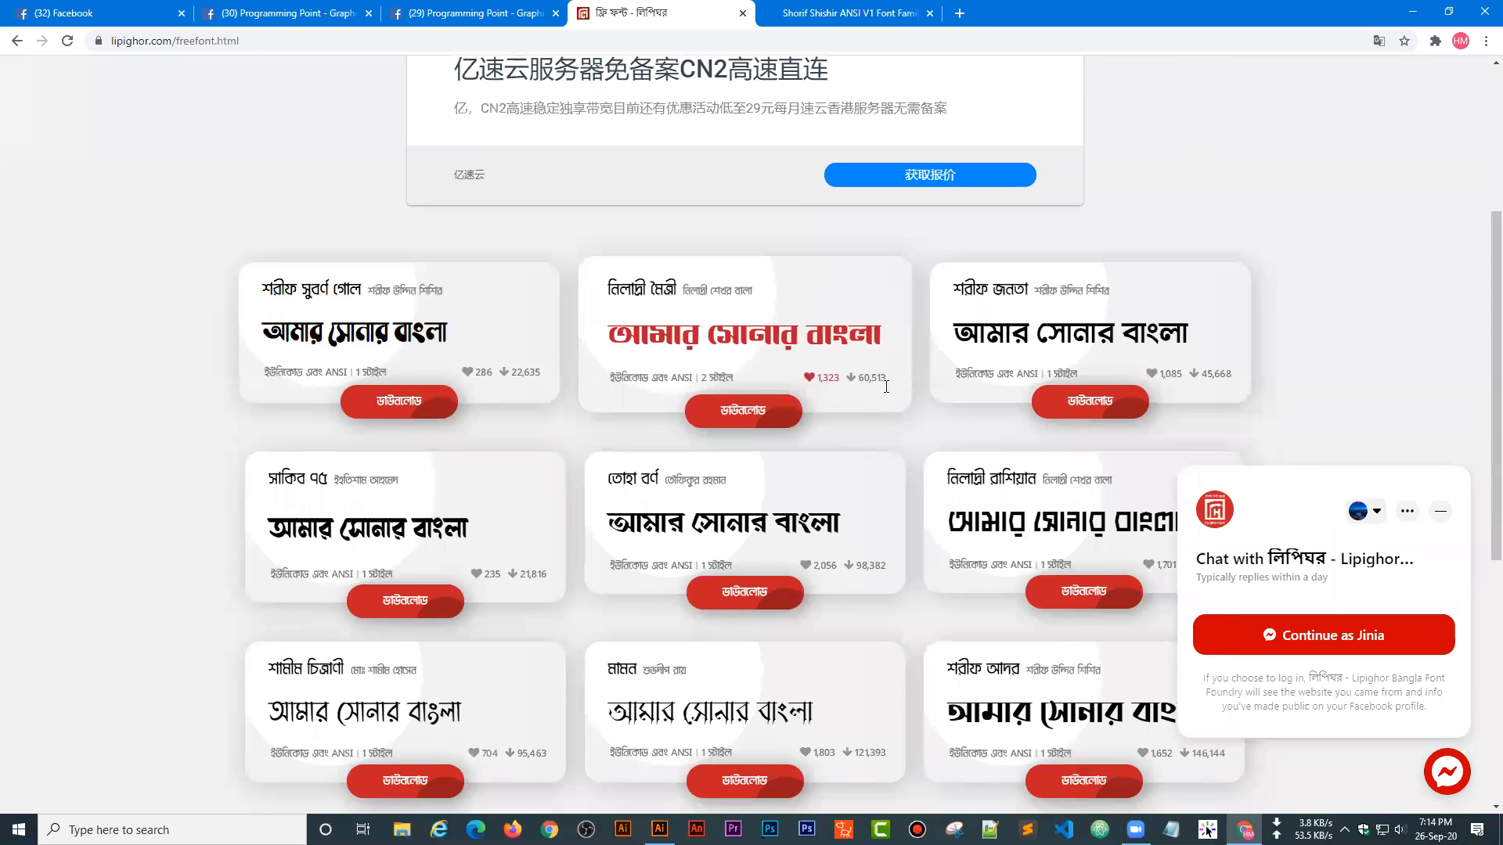
scroll(347, 499, "down", 1)
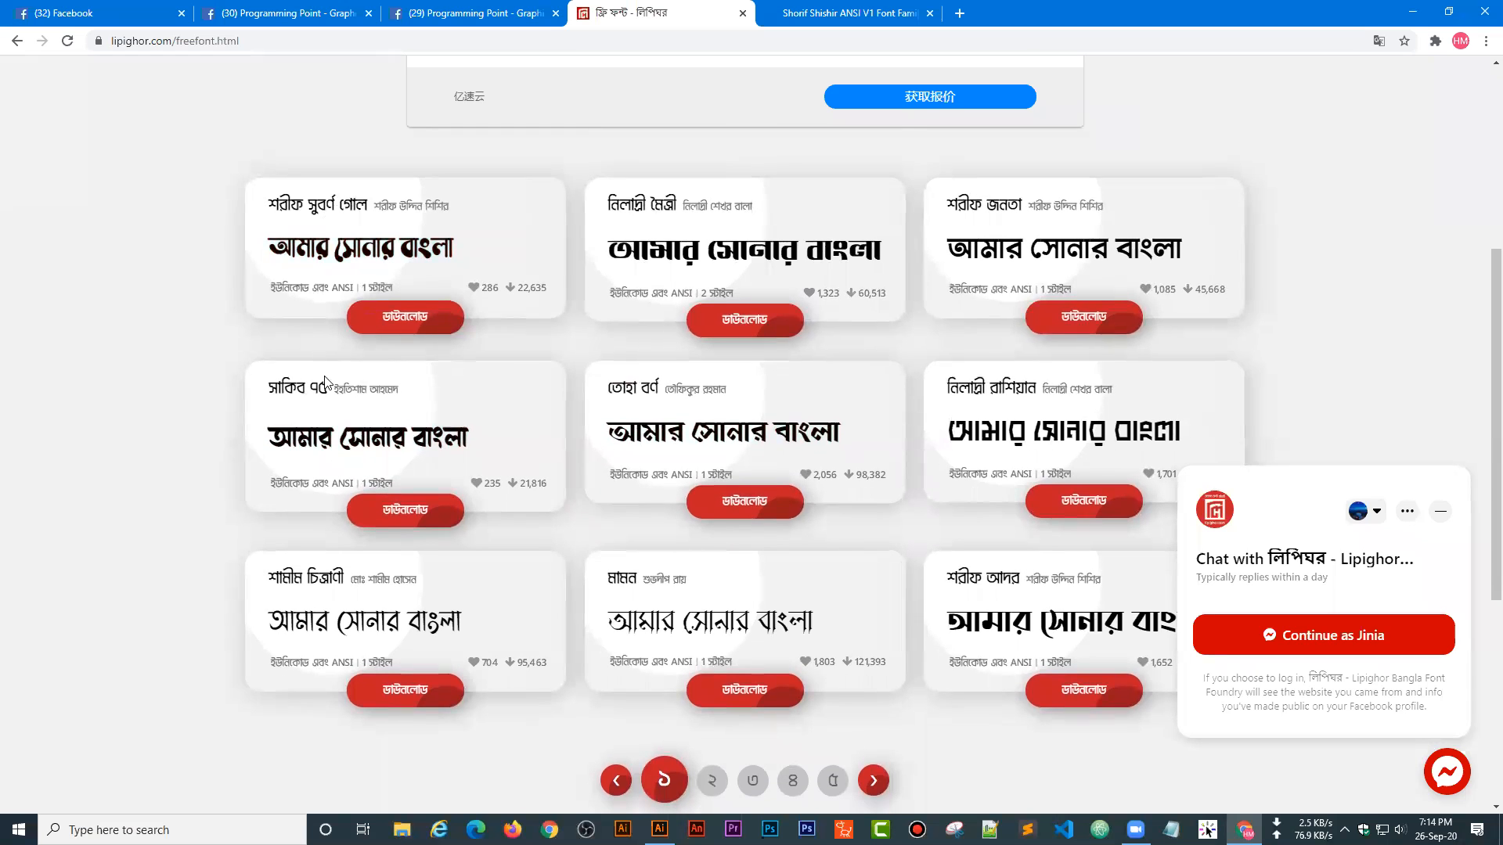
right_click(404, 335)
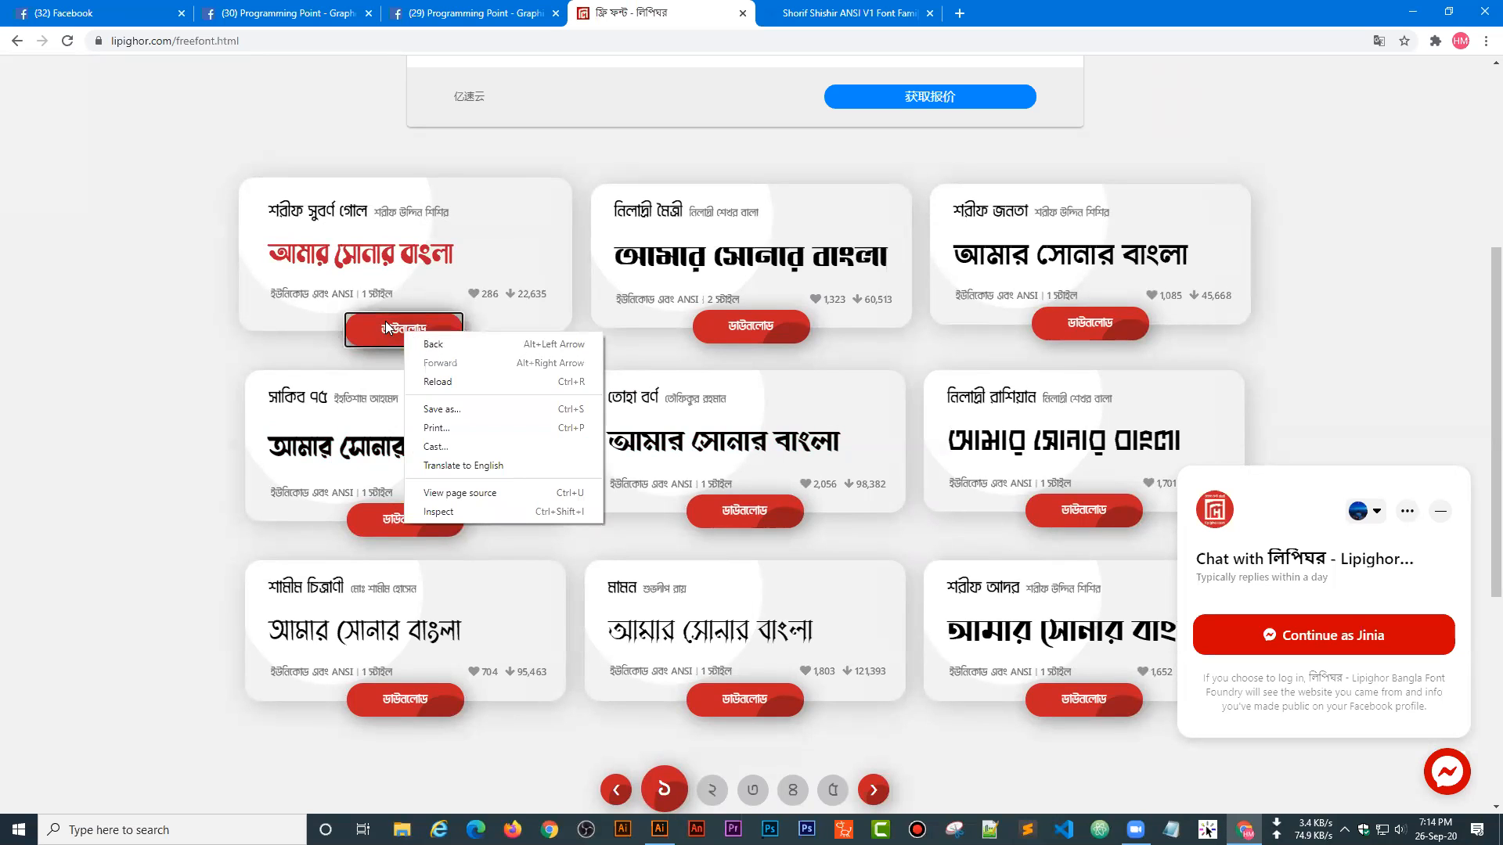
left_click(387, 332)
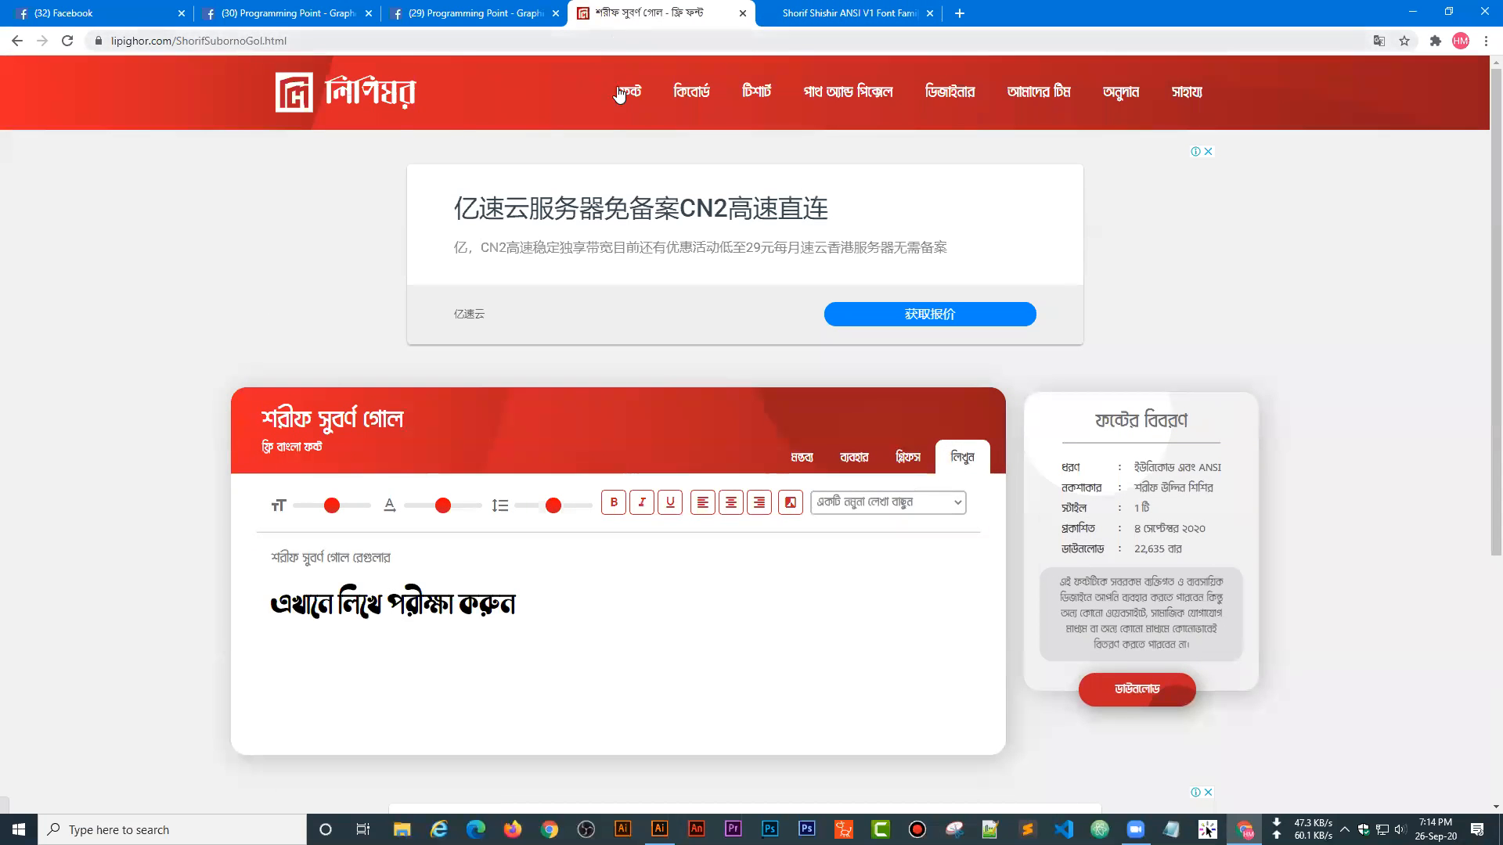
- Increase the font preview's text size, letter spacing and line spacing, and rearrange the letters of its second word
scroll(527, 380, "down", 3)
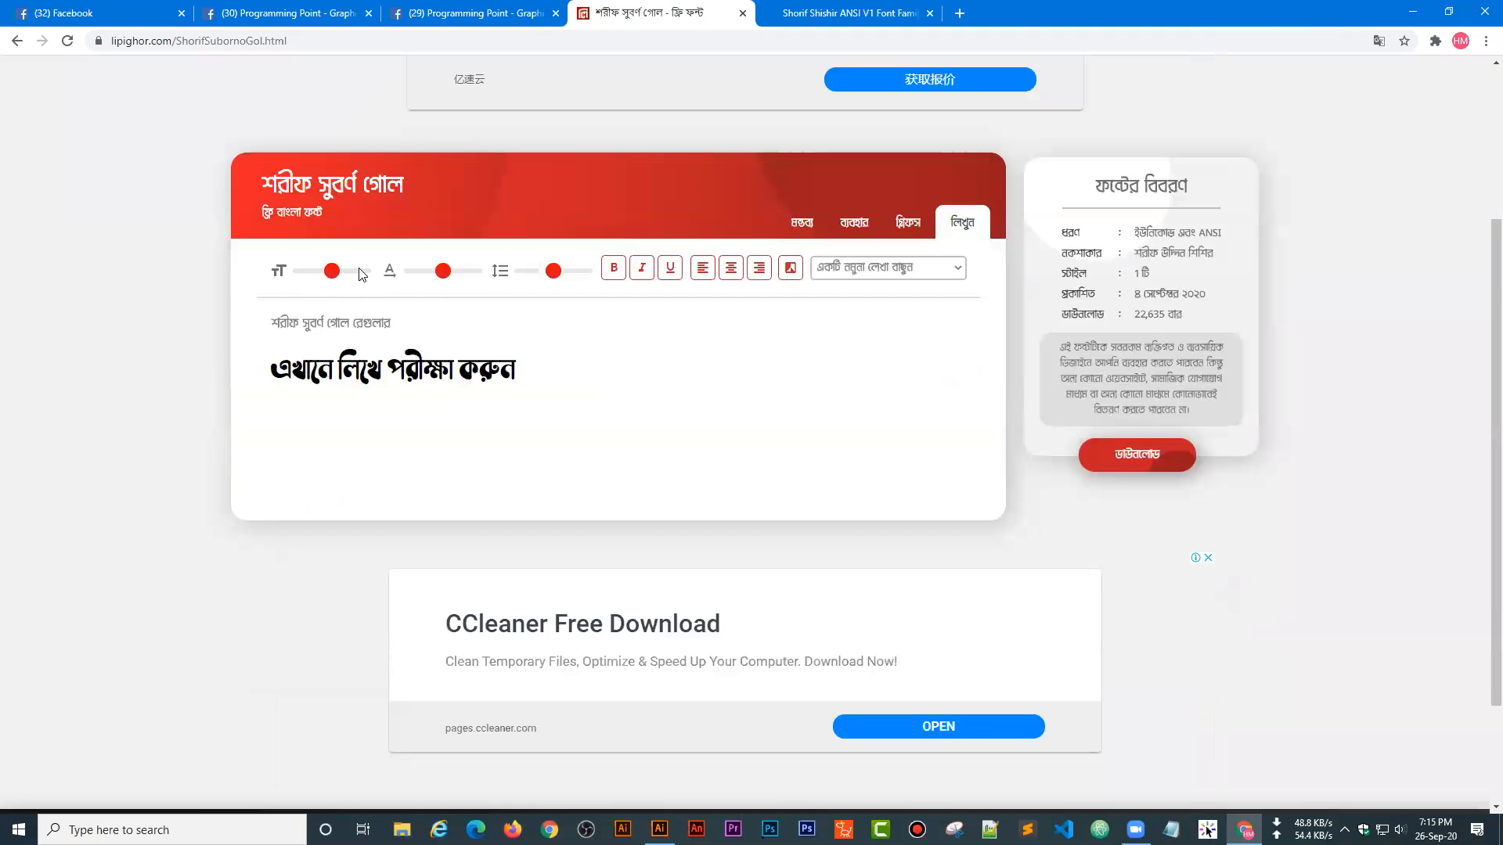
left_click_drag(332, 272, 446, 276)
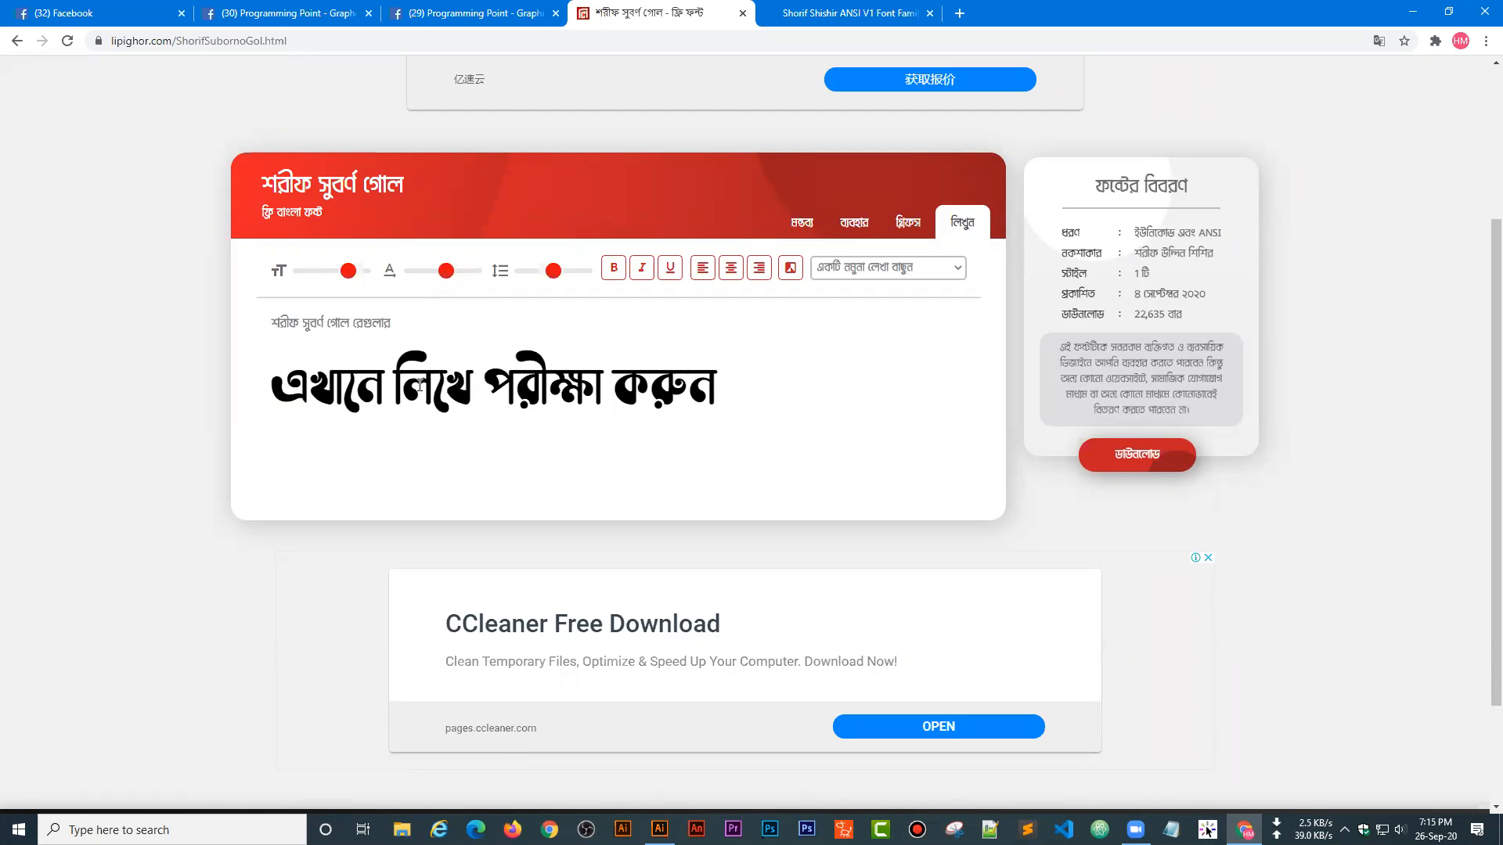
left_click_drag(418, 381, 455, 382)
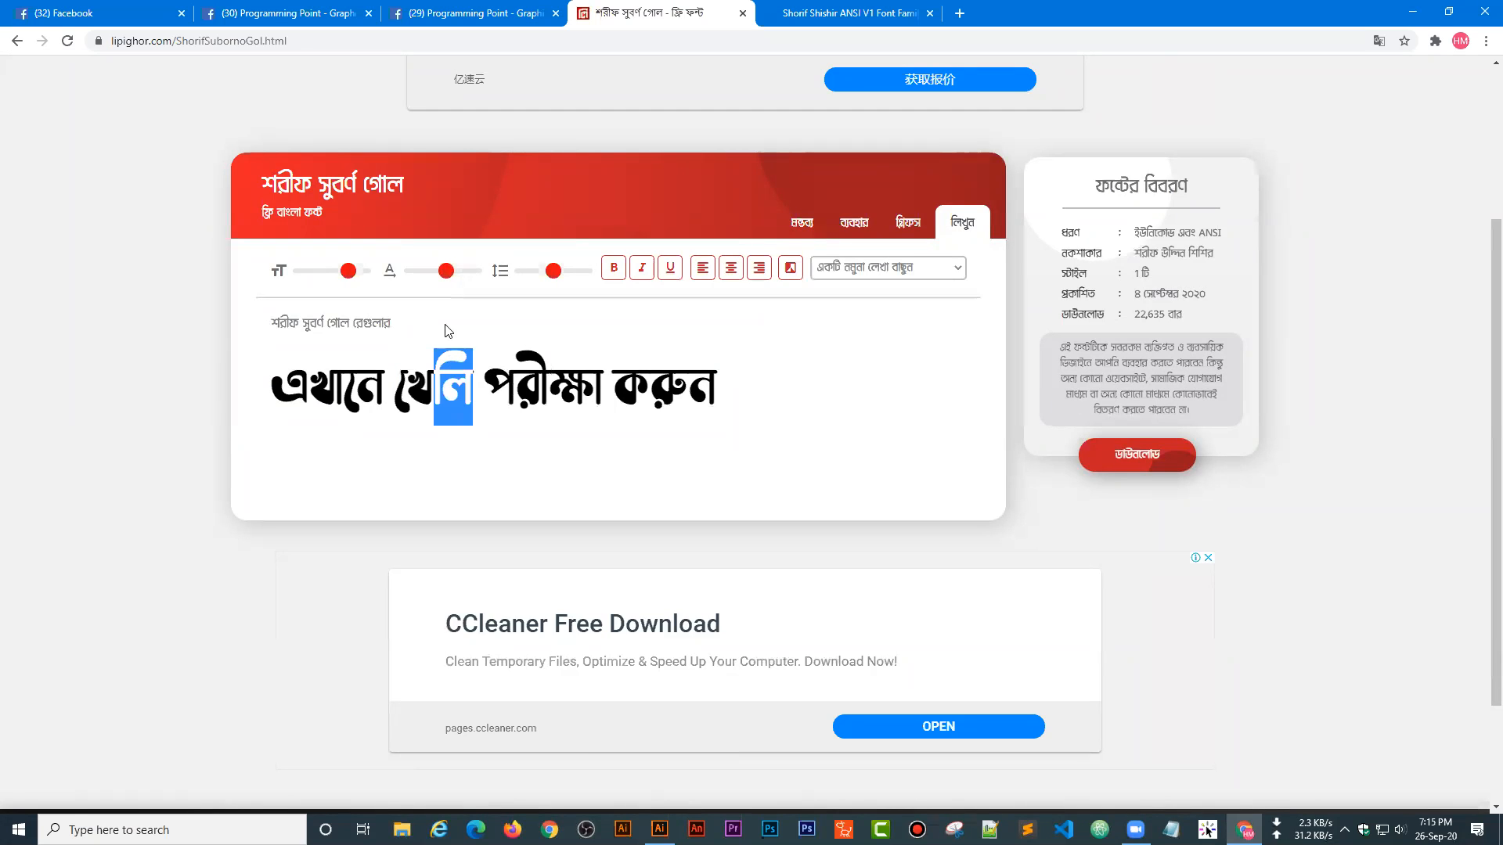
mouse_move(443, 274)
left_mouse_down()
mouse_move(466, 280)
mouse_move(454, 276)
left_mouse_up()
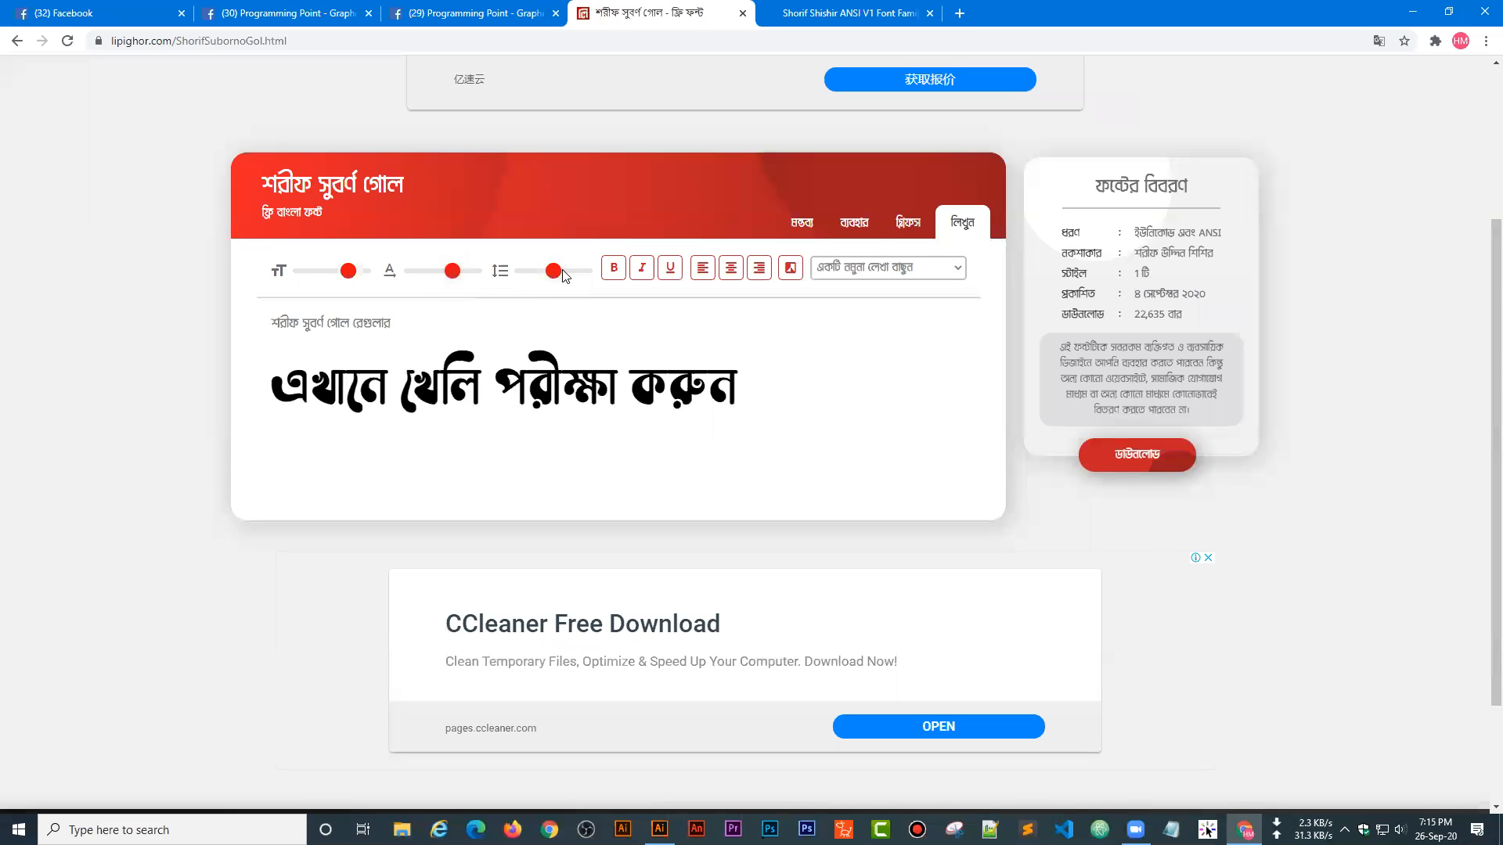
left_click_drag(555, 274, 573, 281)
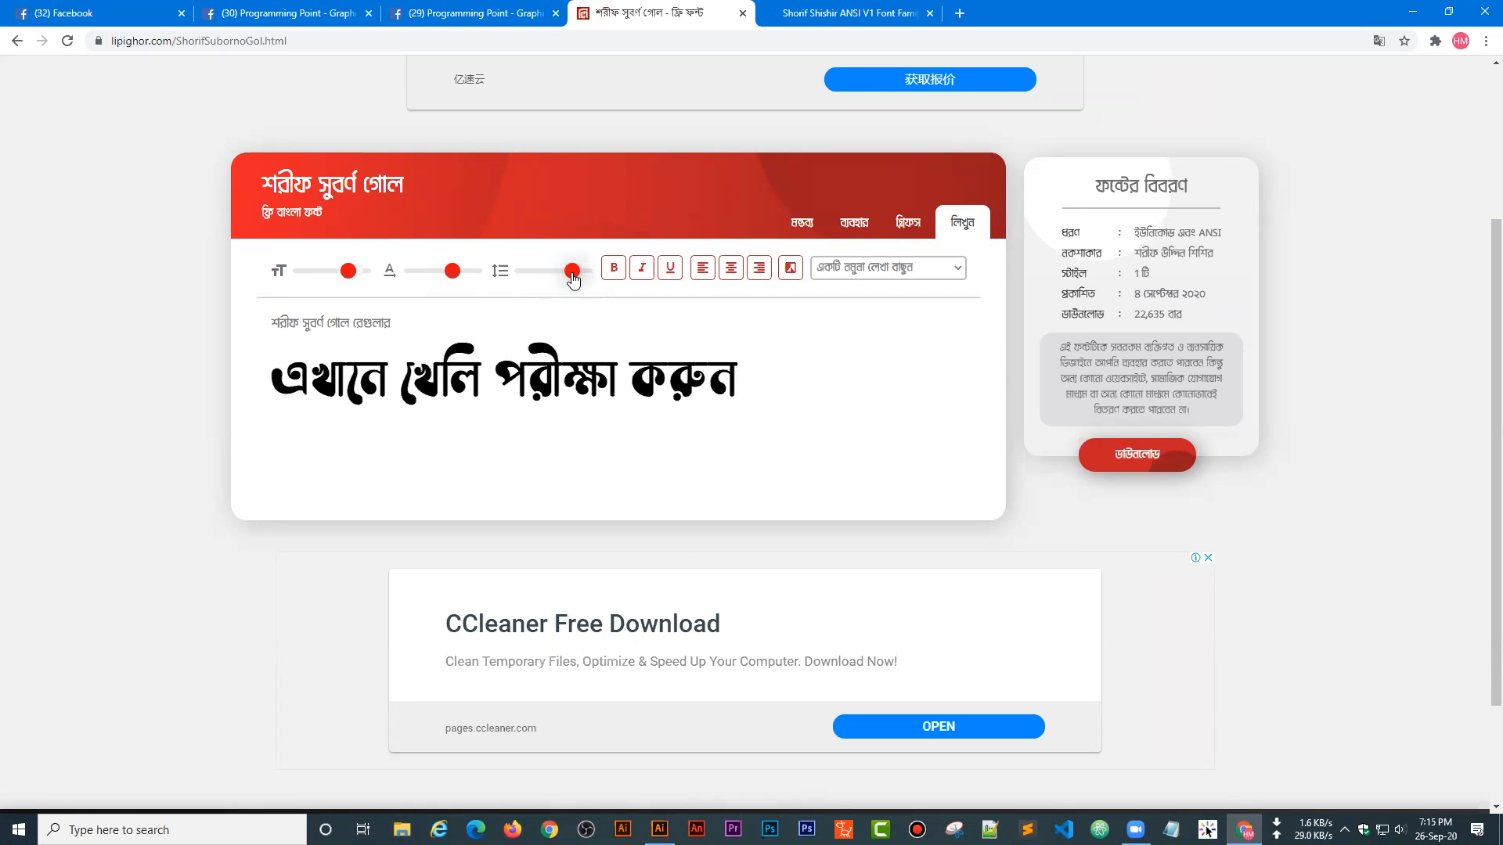
- Test bold on the preview text, turn it off again, and load the "আমার সোনার বাংলা ..." sample text
left_click_drag(748, 378, 631, 377)
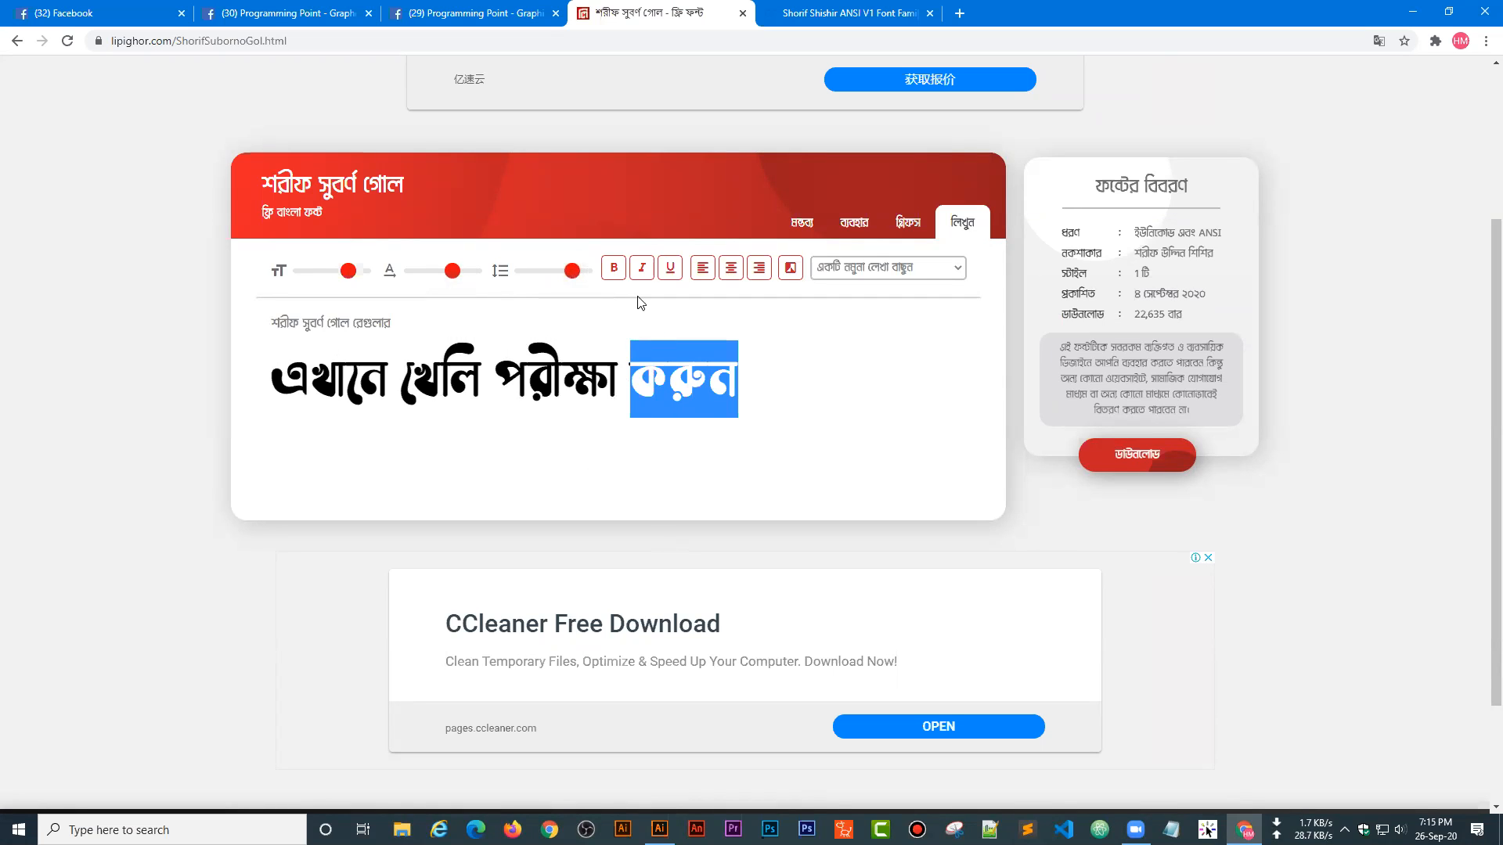
left_click(615, 270)
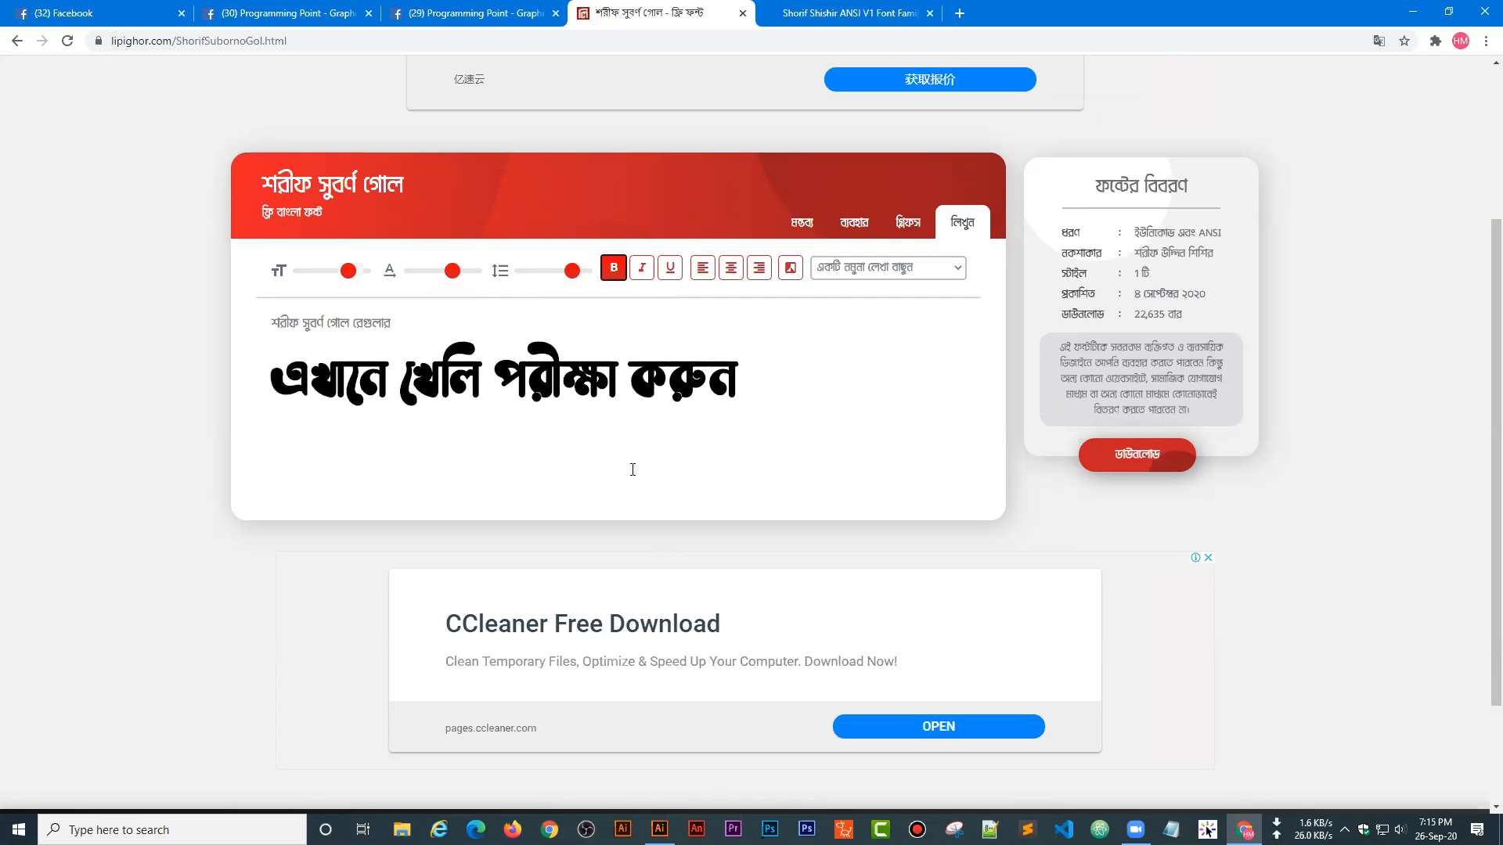
left_click(616, 274)
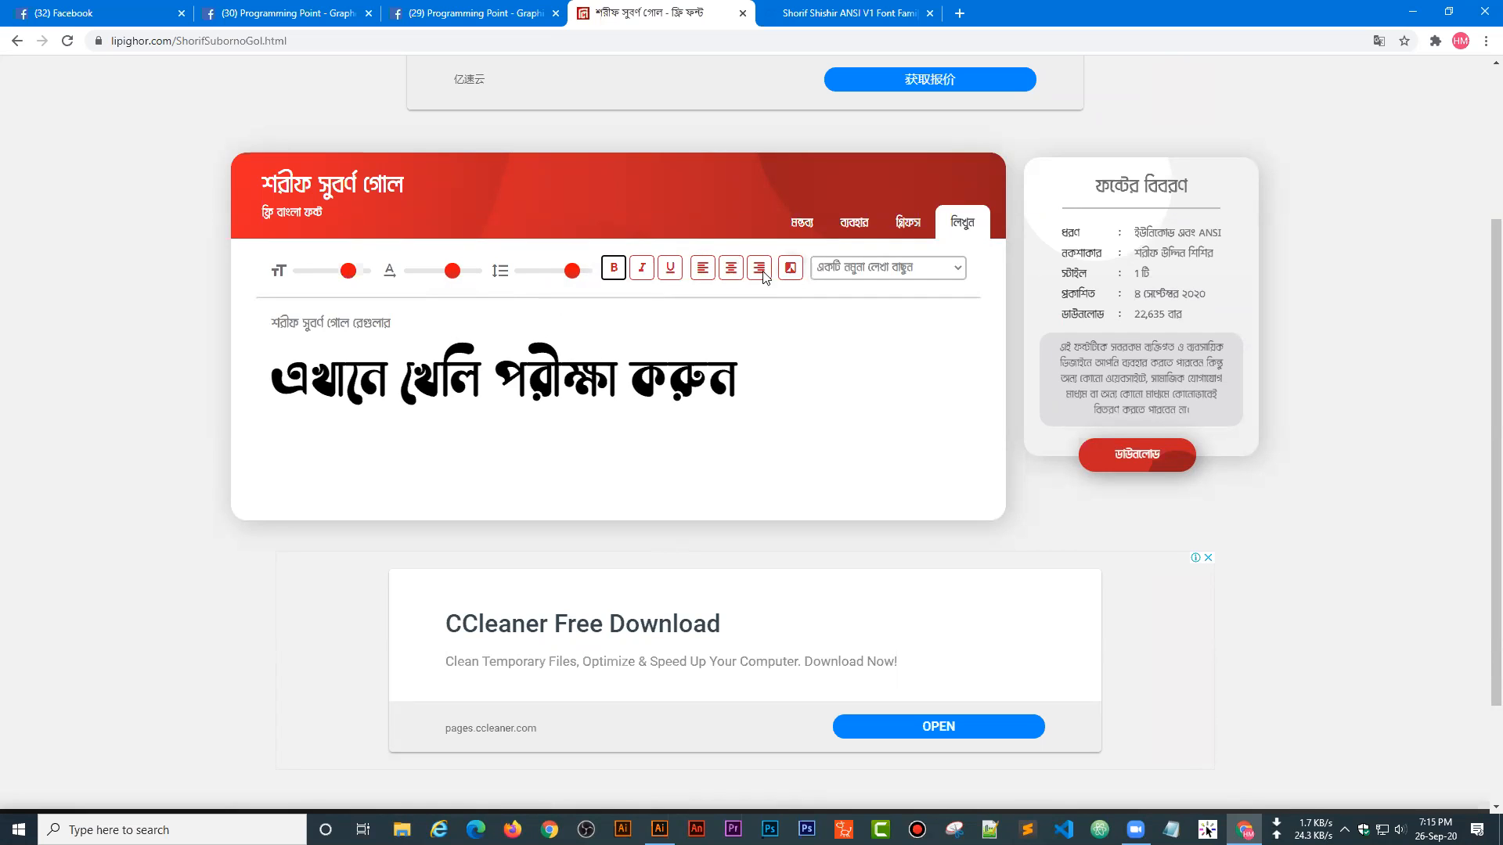
left_click(869, 269)
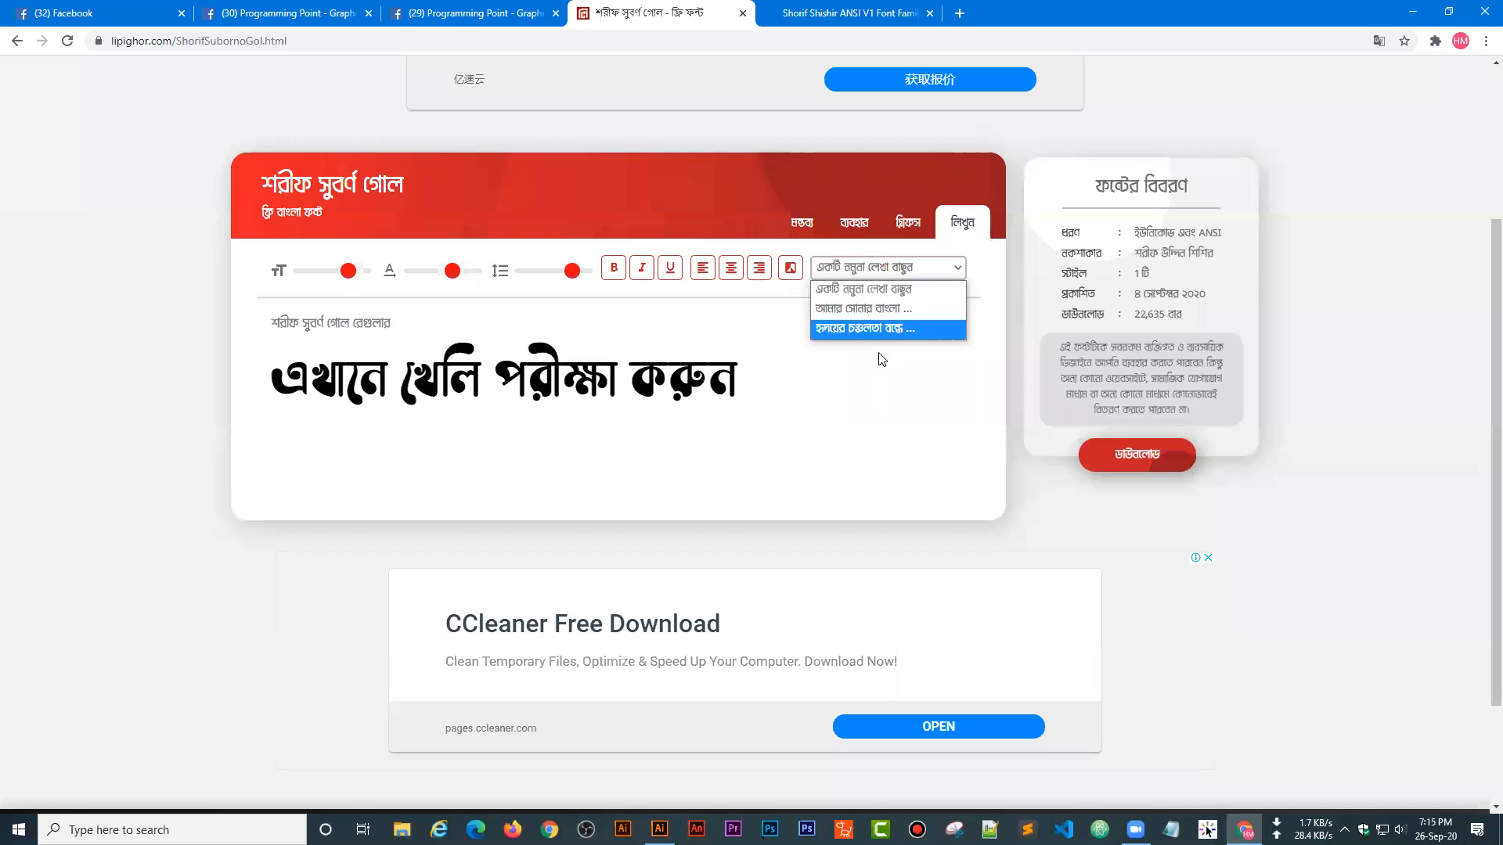
left_click(889, 313)
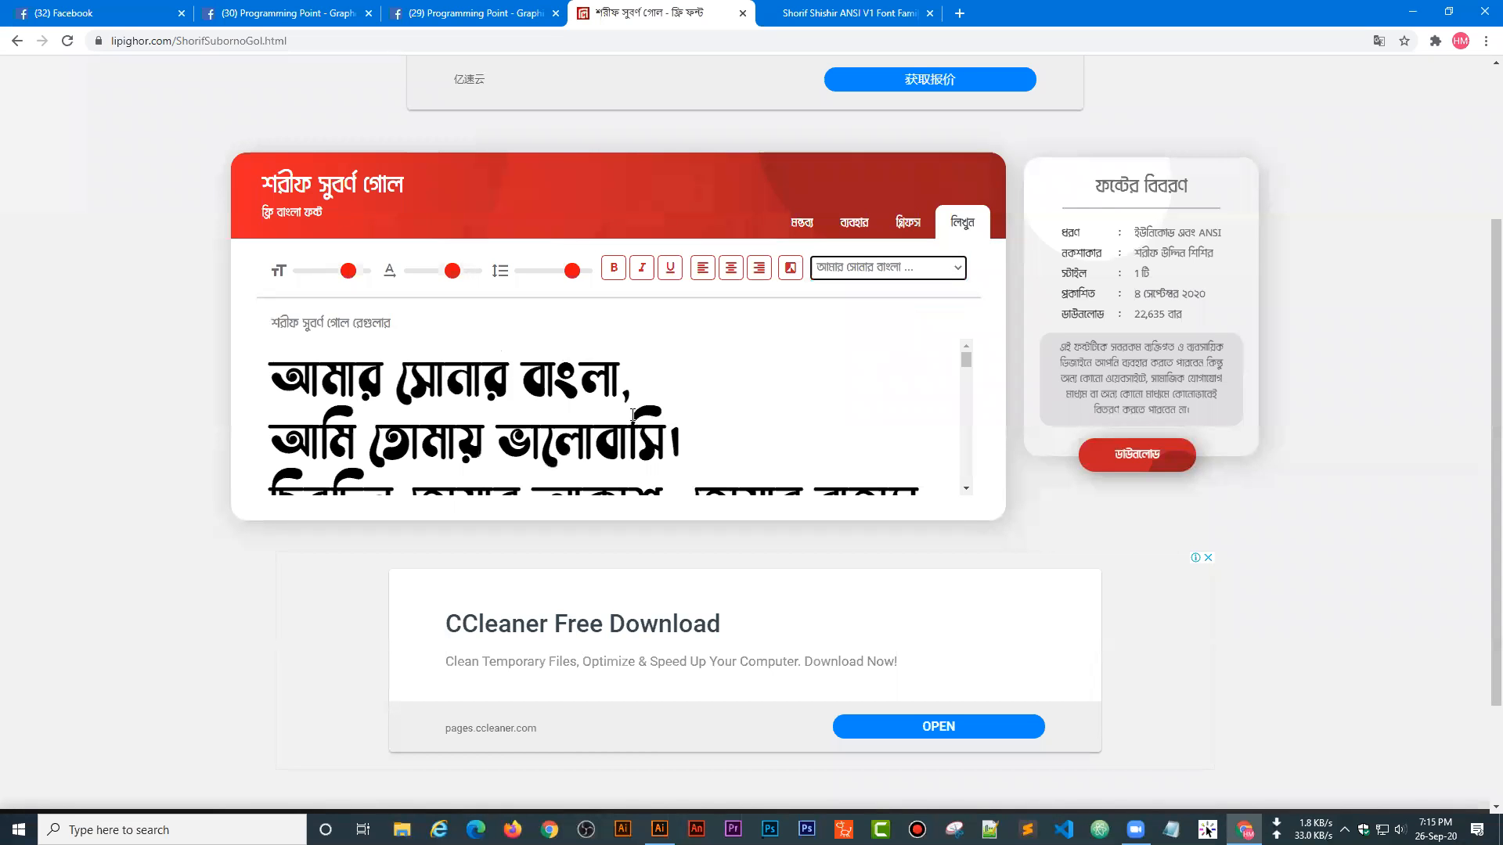
scroll(633, 415, "down", 1)
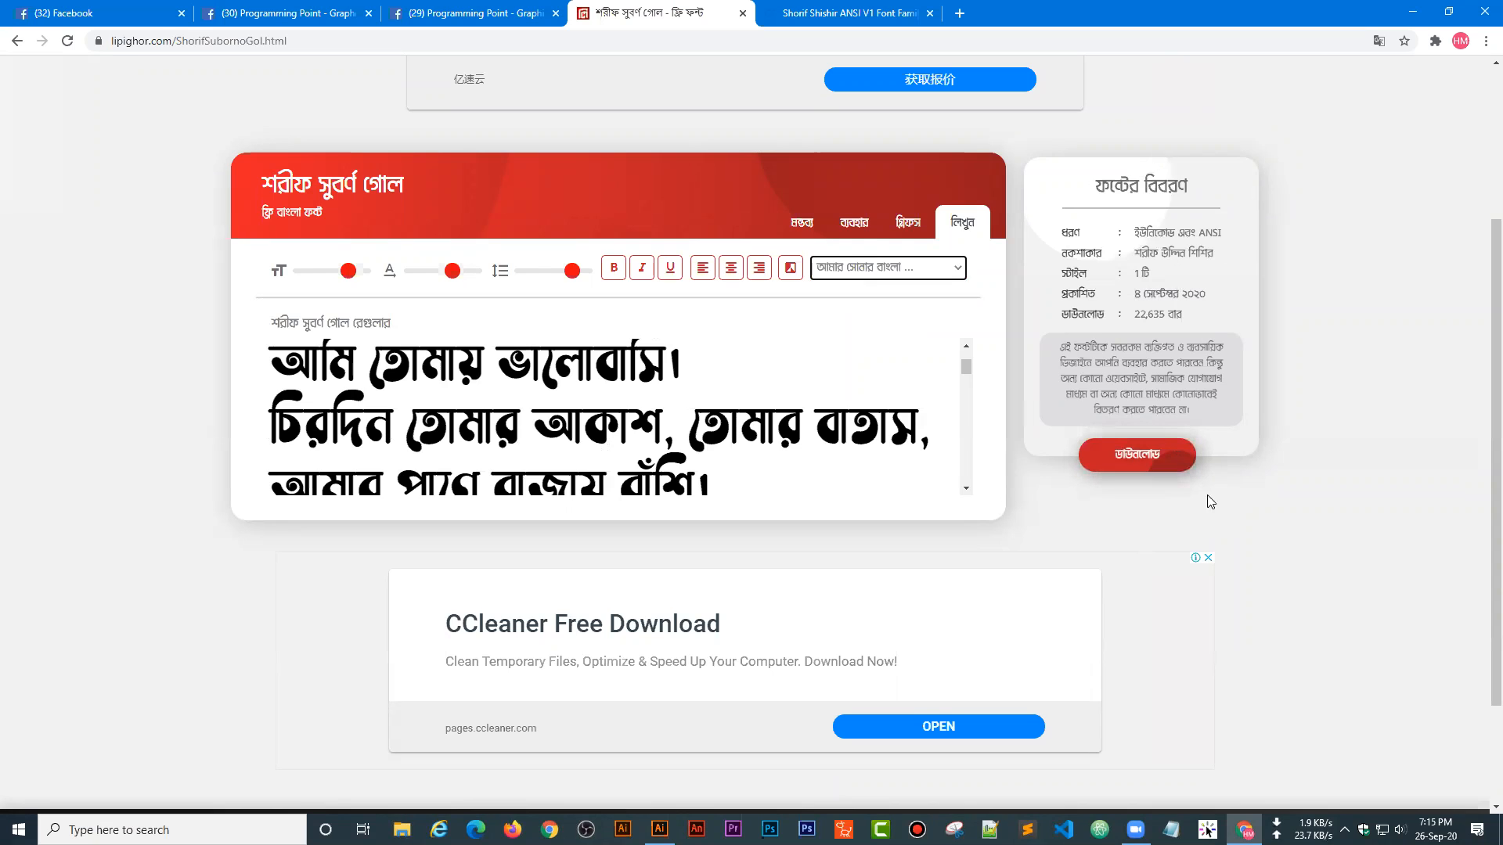
- Download the শরীফ সুবর্ণ গোল font, agreeing to the usage terms, and close the notice
left_click(1137, 455)
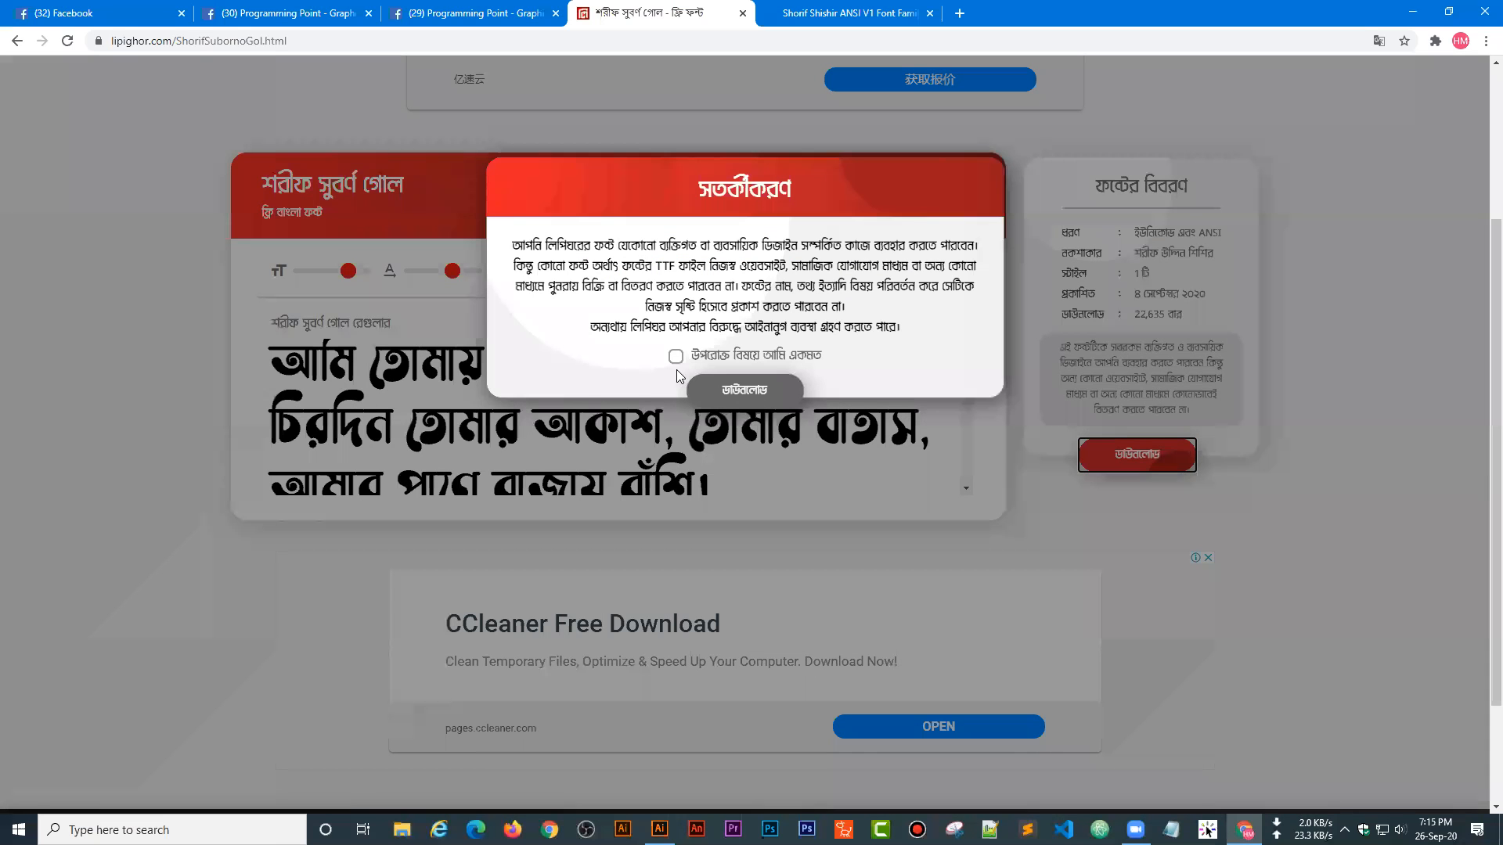
left_click(676, 356)
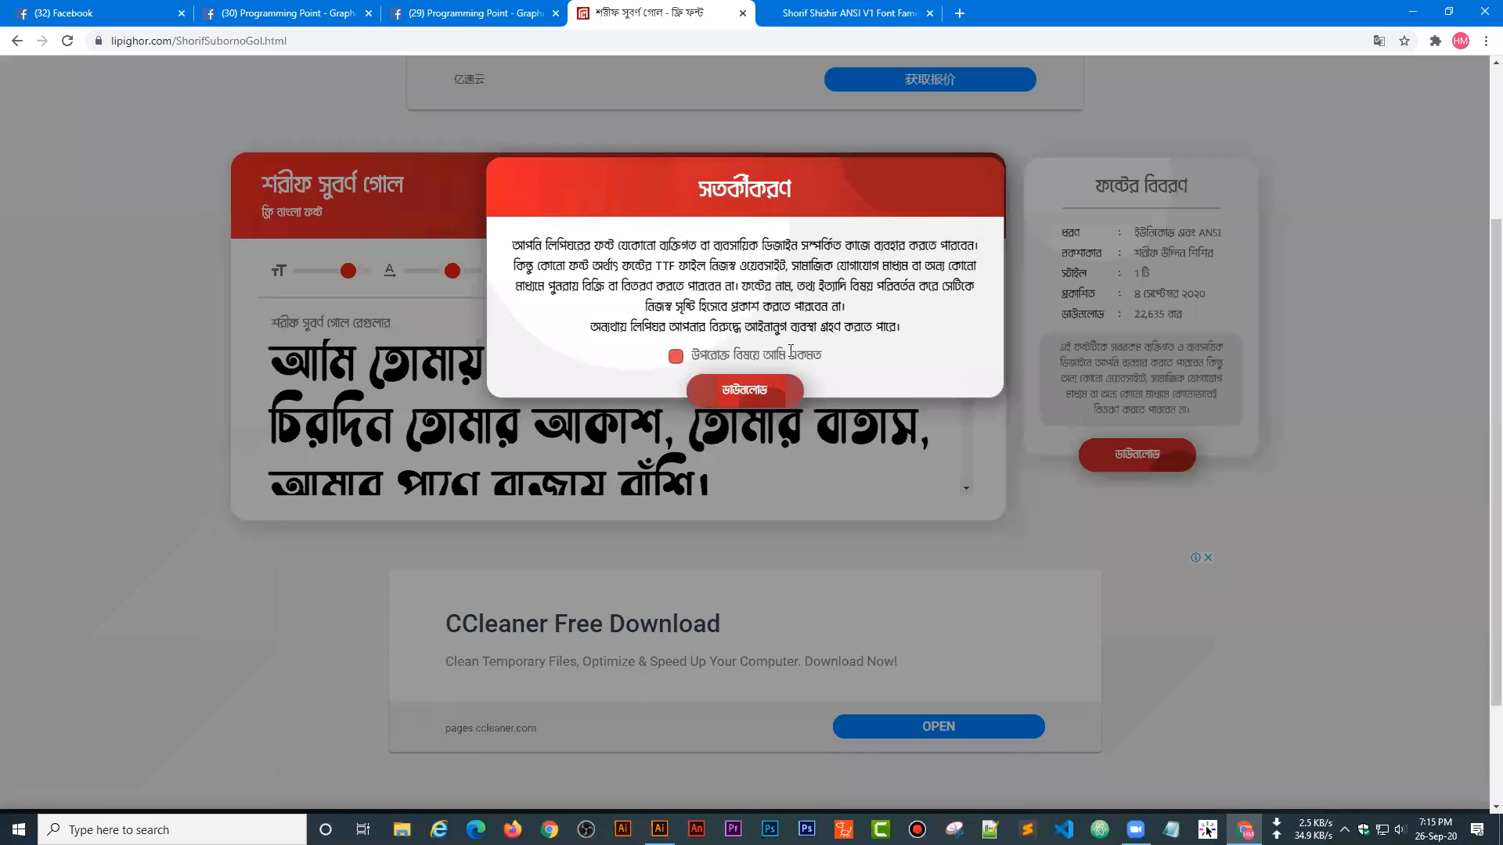
left_click(732, 397)
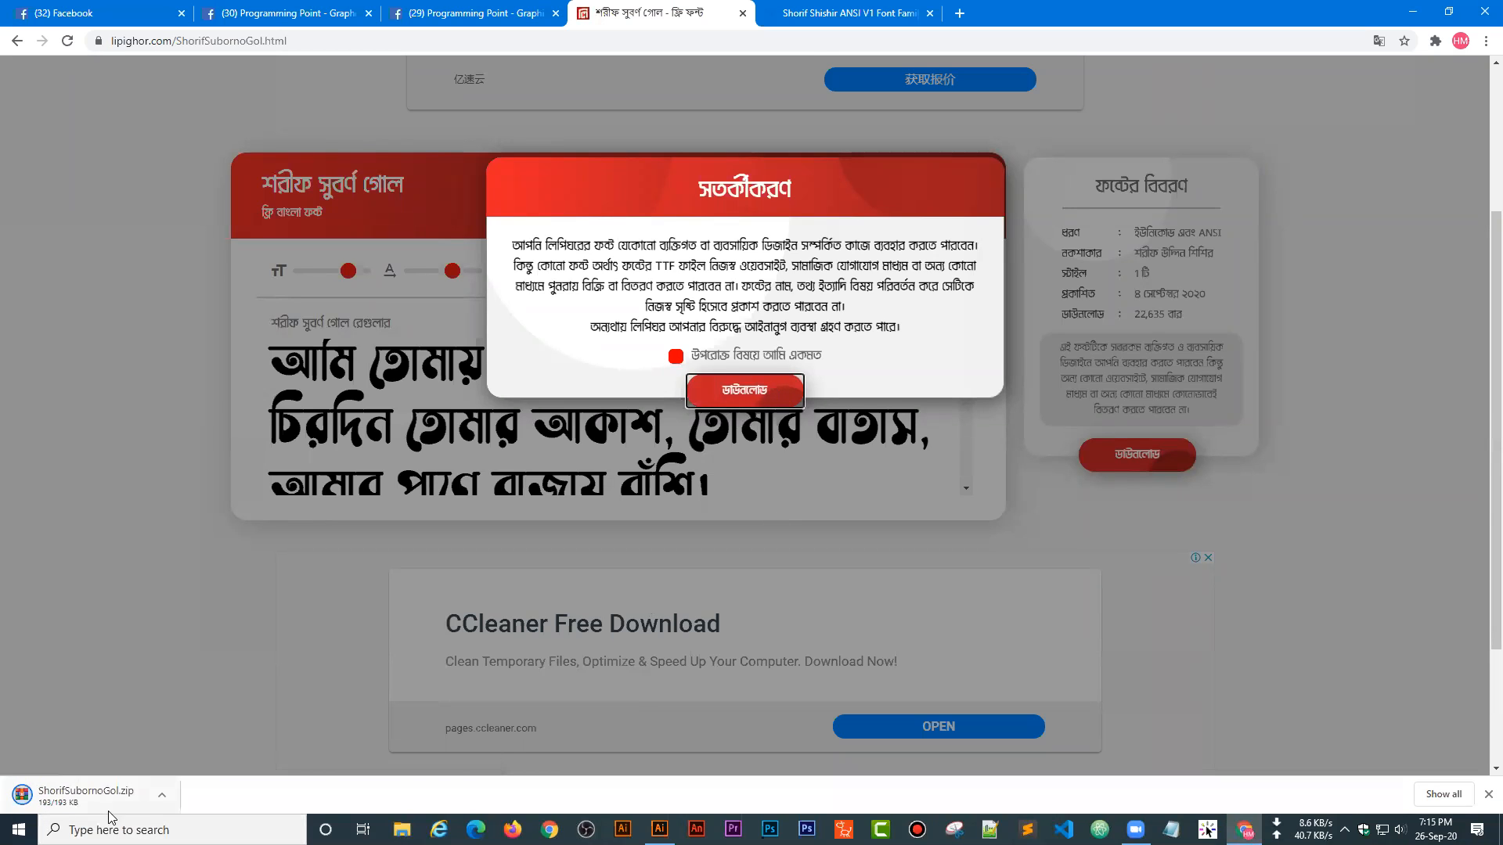
left_click(394, 637)
- Return to the free fonts list, minimise the chat pop-up and go to page ২ of the fonts
scroll(650, 597, "down", 3)
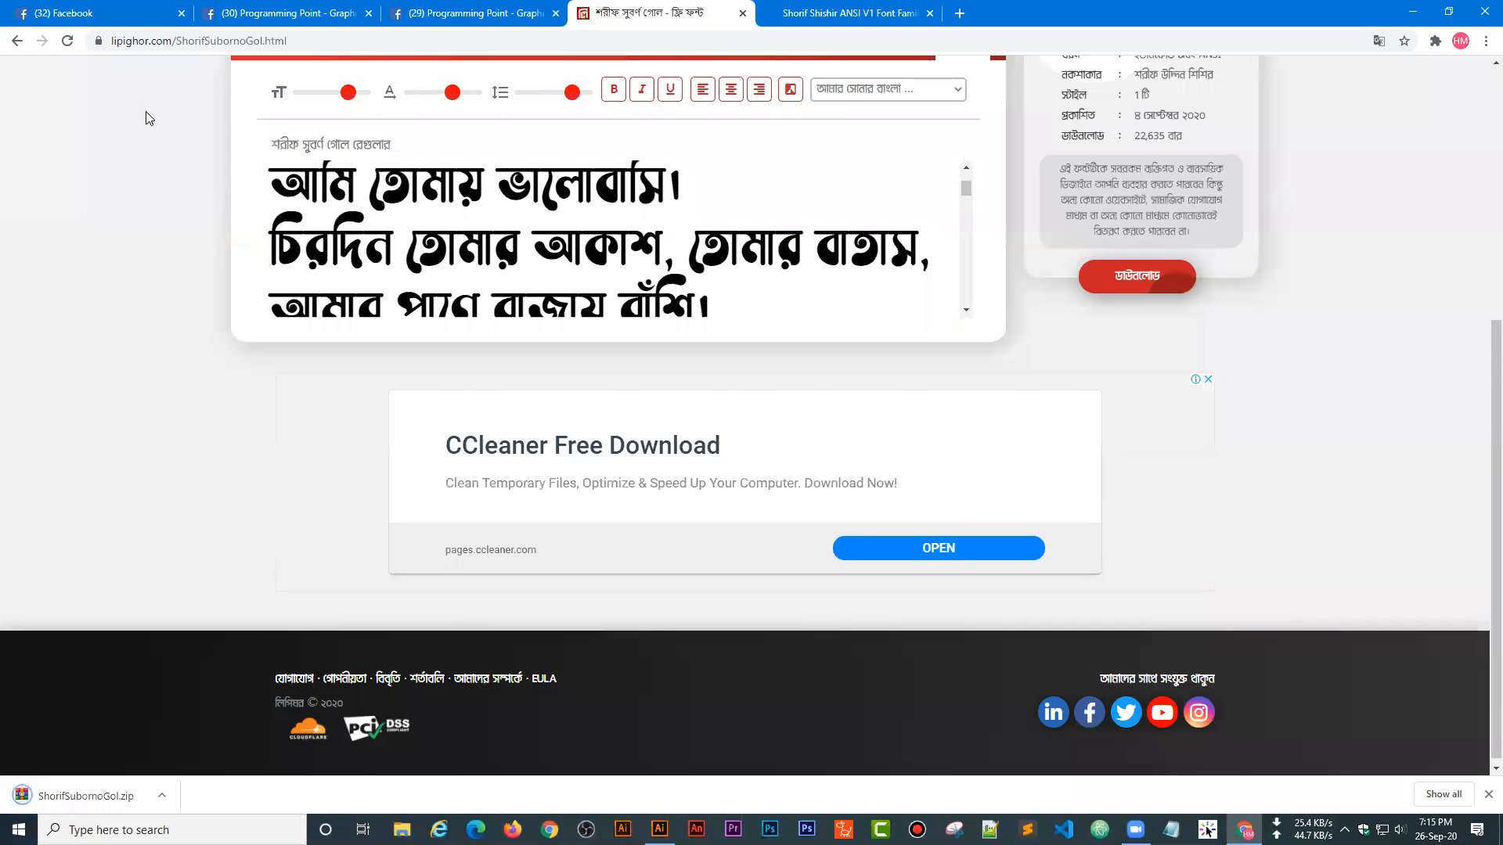
scroll(148, 119, "up", 5)
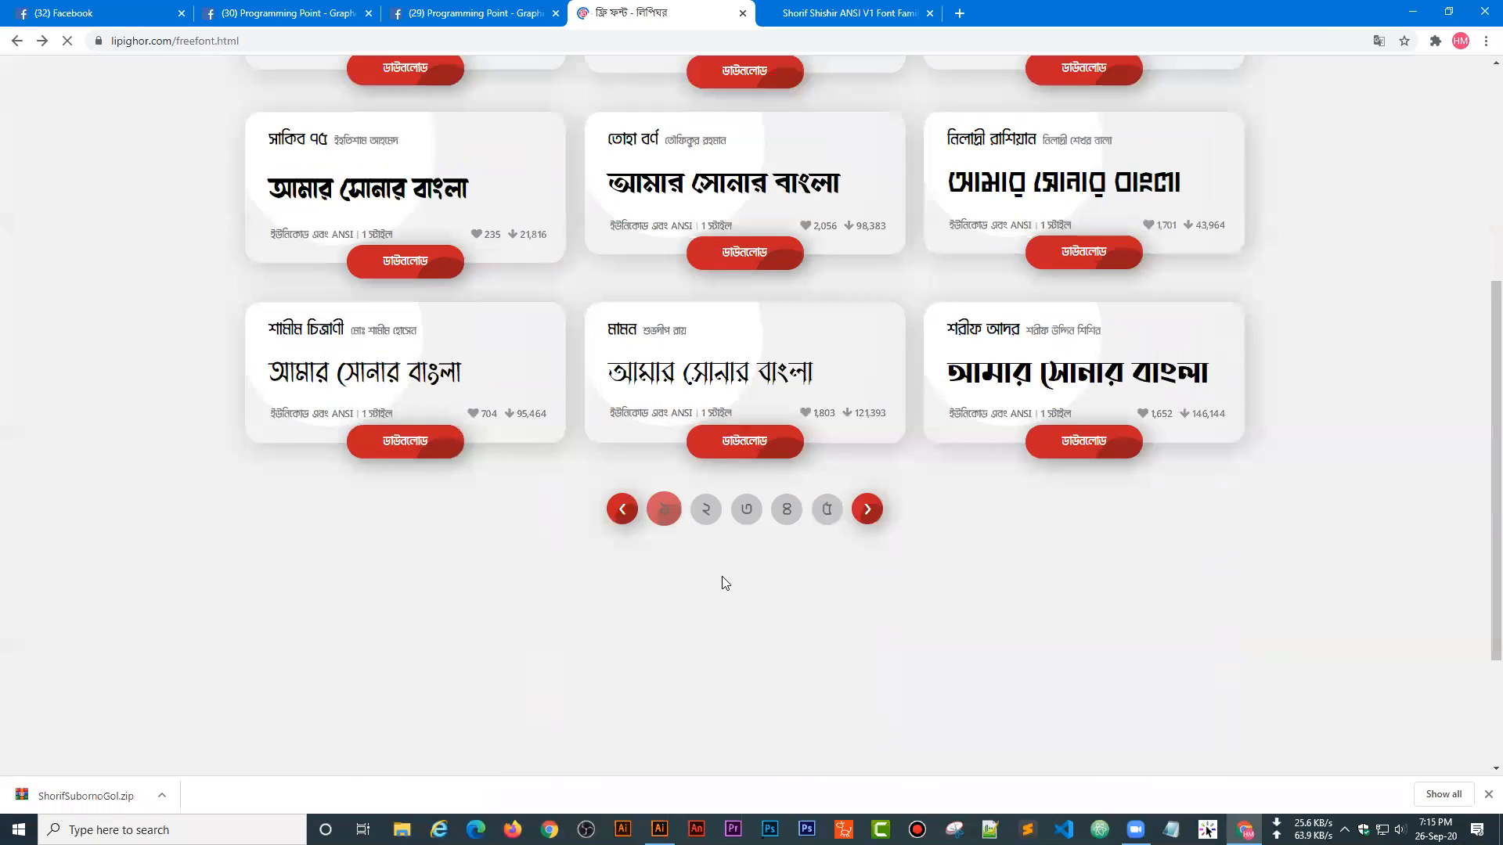
scroll(728, 572, "down", 2)
scroll(861, 470, "up", 4)
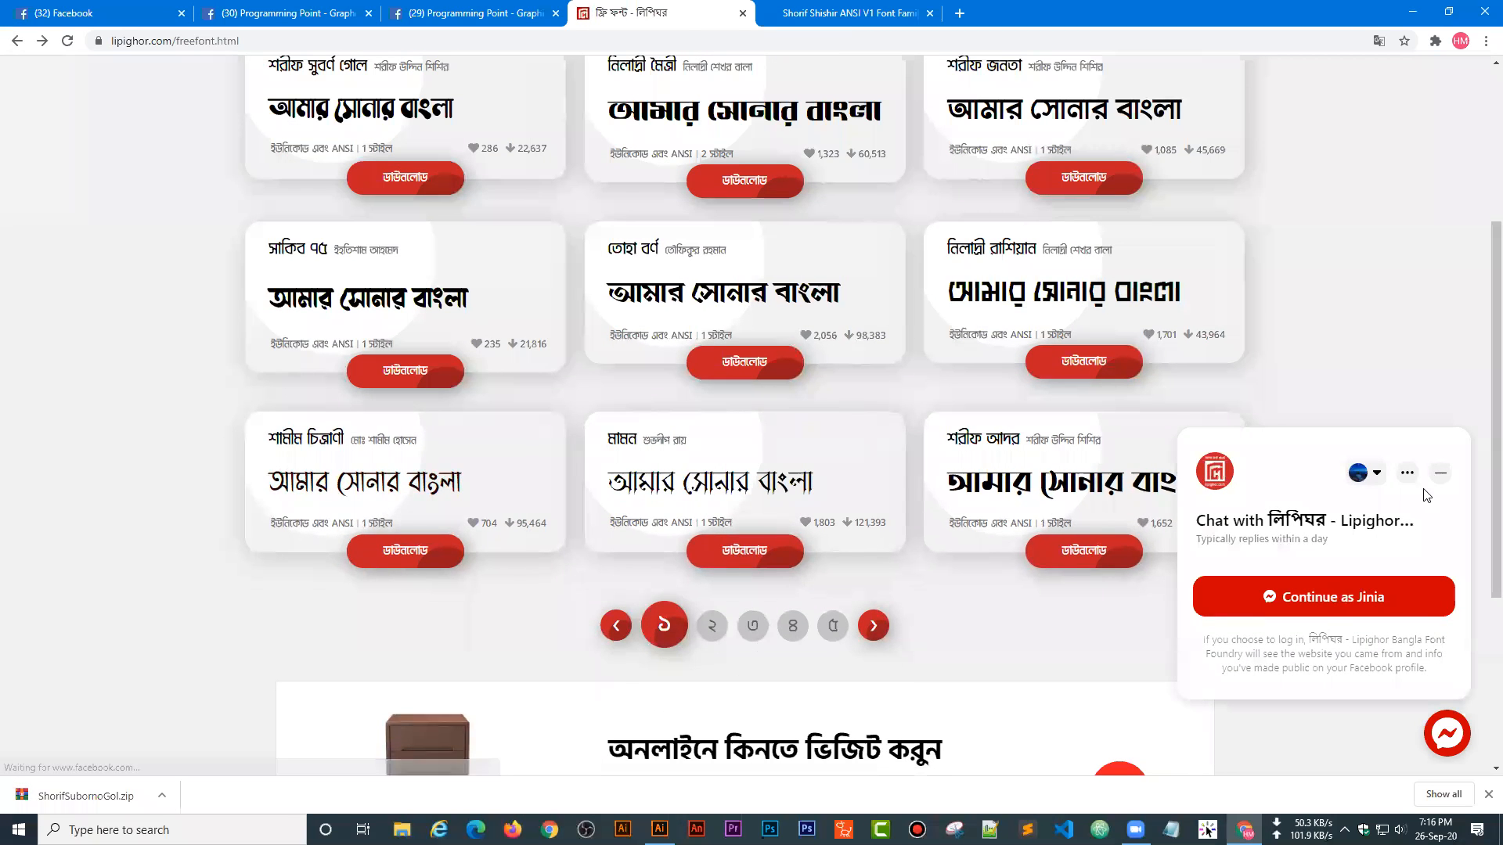
left_click(1441, 474)
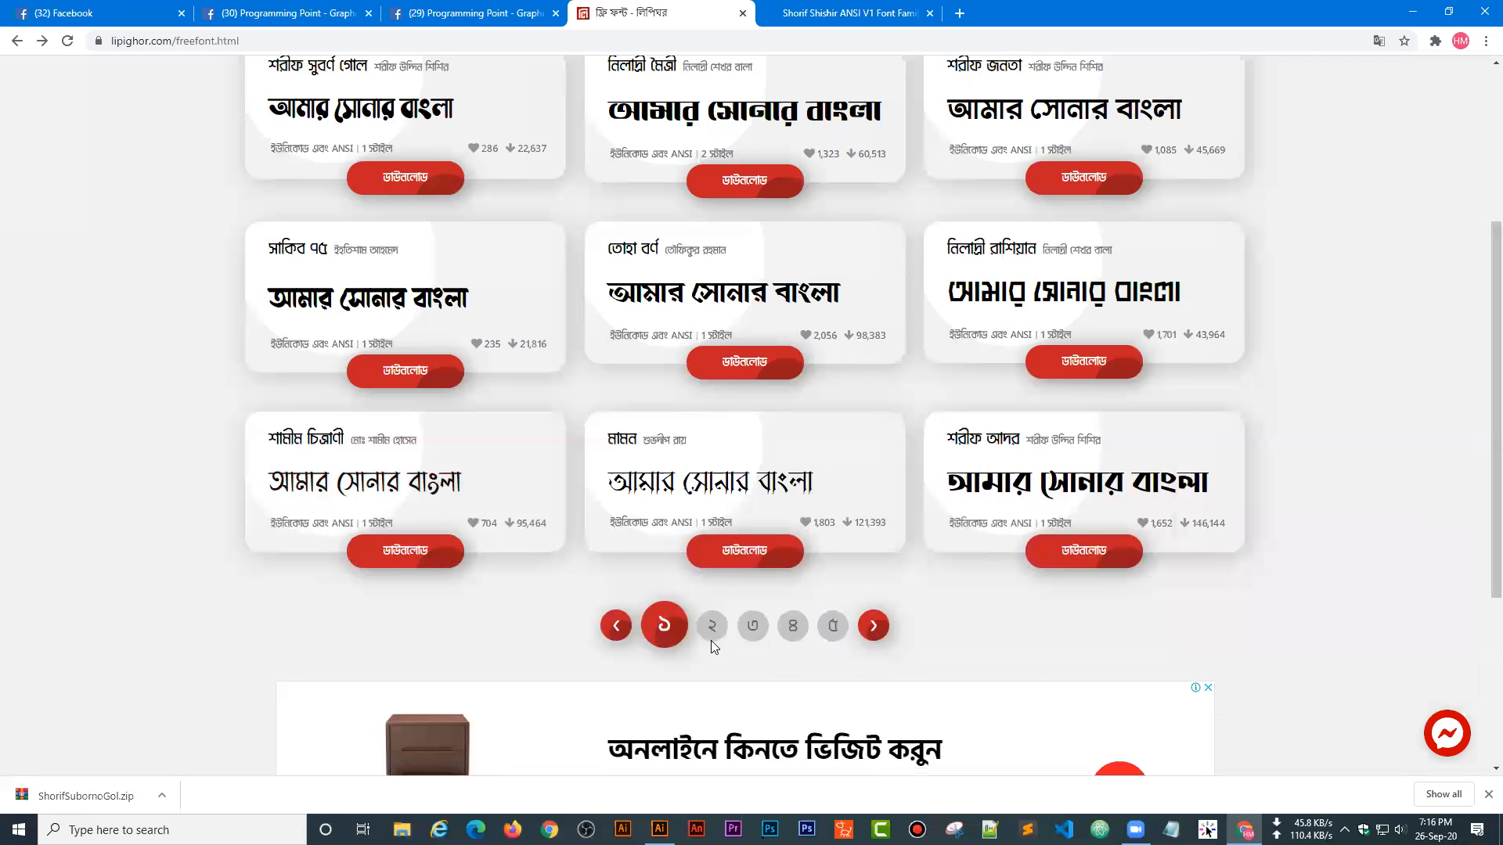
left_click(875, 628)
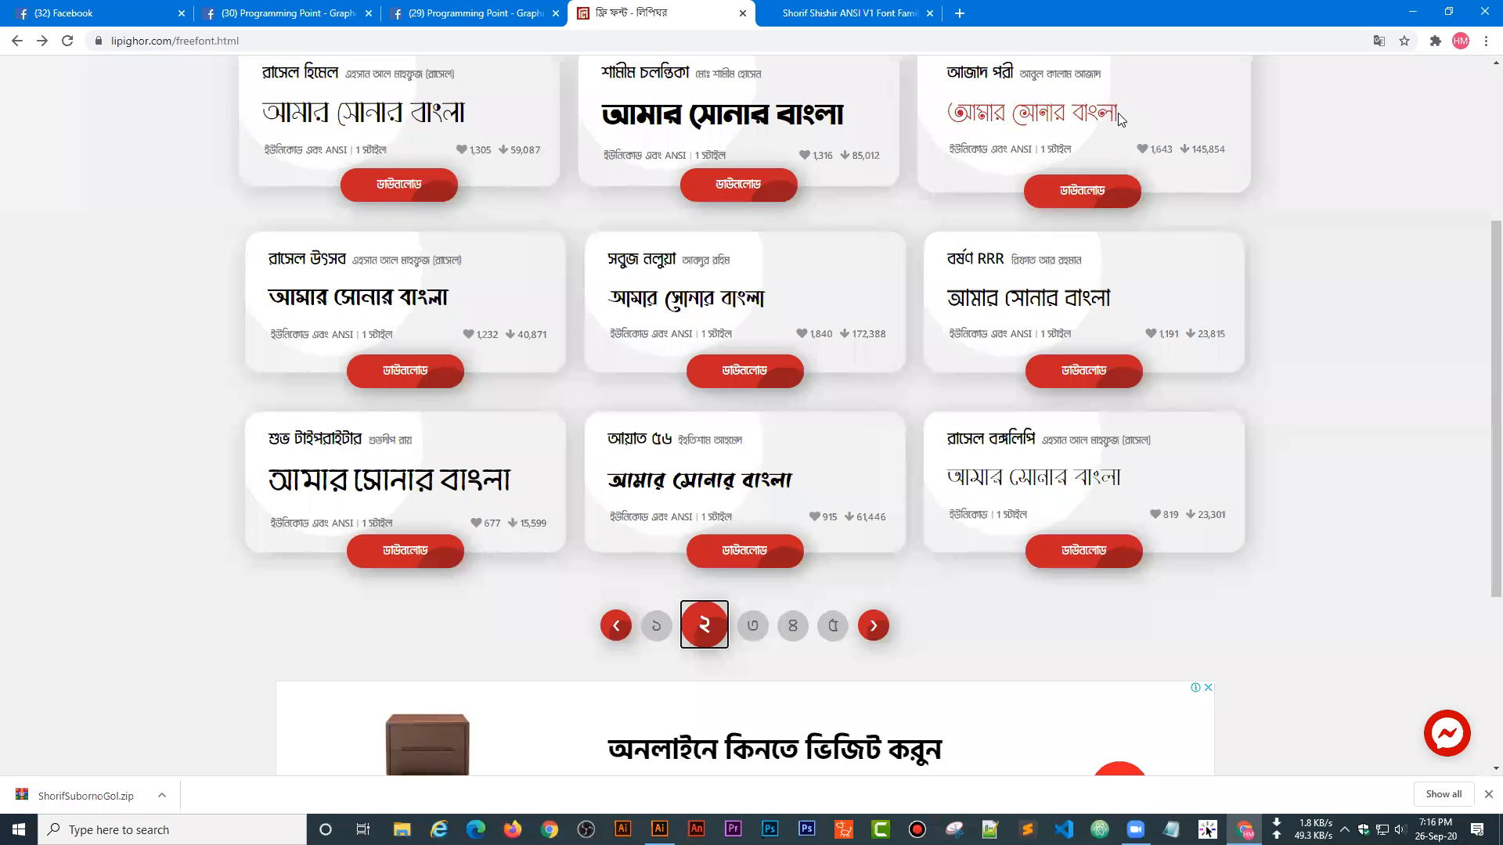
- Examine the letterforms in the sample text of the আজাদ পরী font on page ২
left_click_drag(1117, 112, 1020, 113)
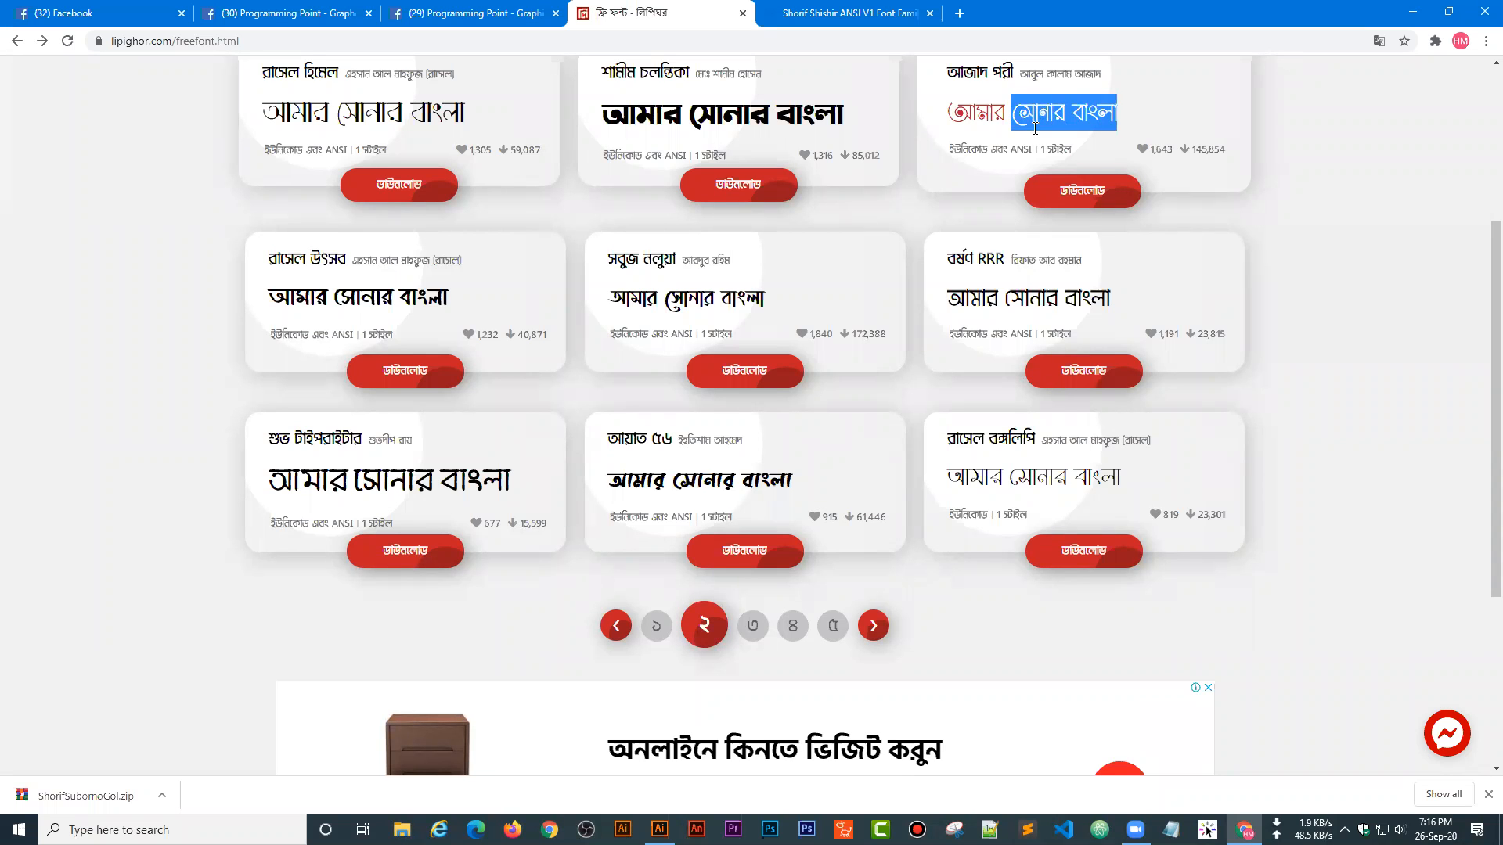
left_click(1027, 122)
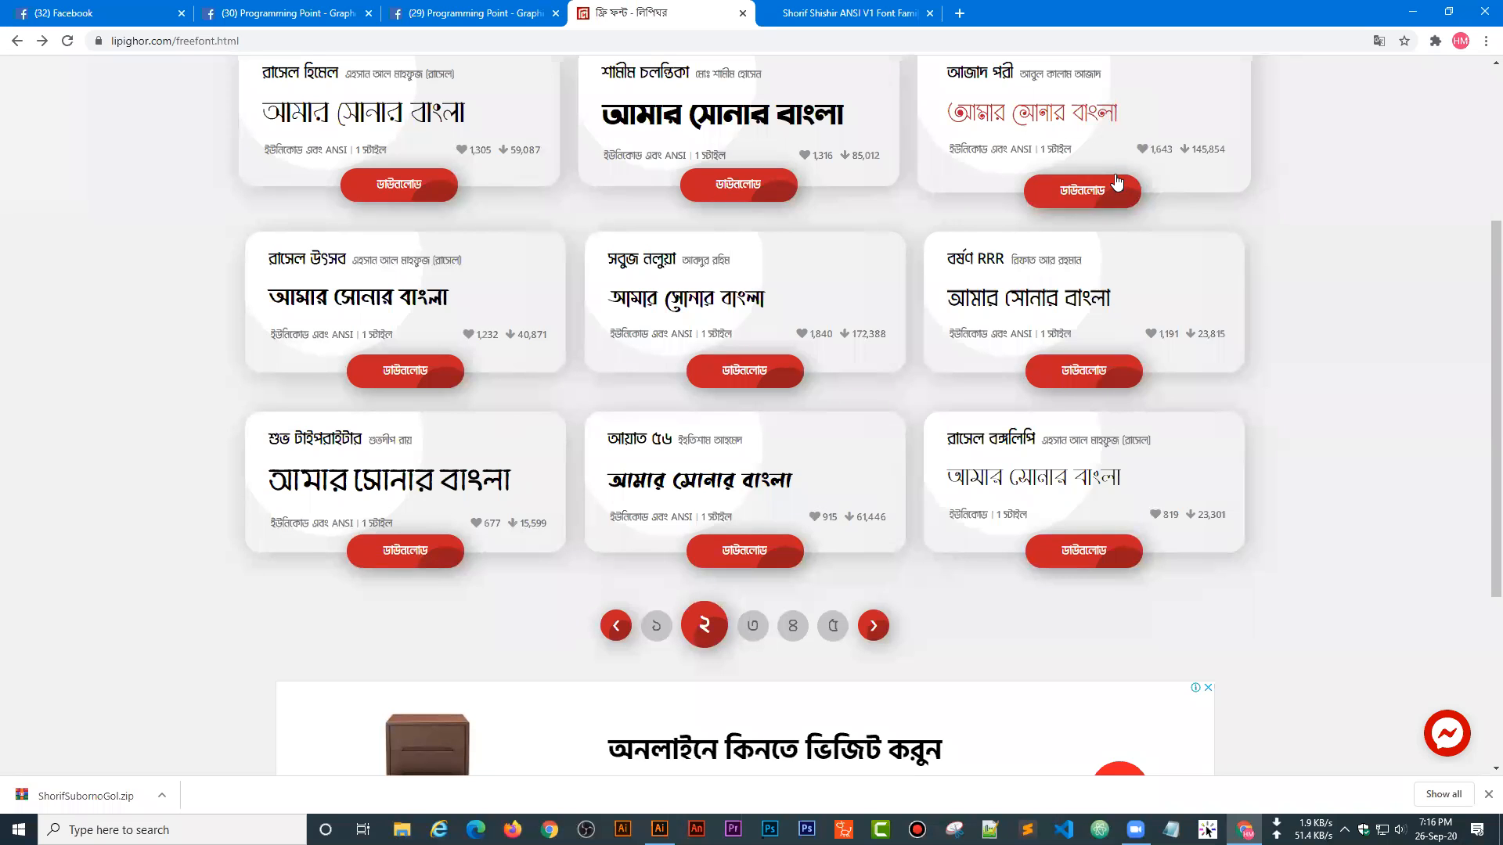
left_click_drag(1117, 107, 1019, 109)
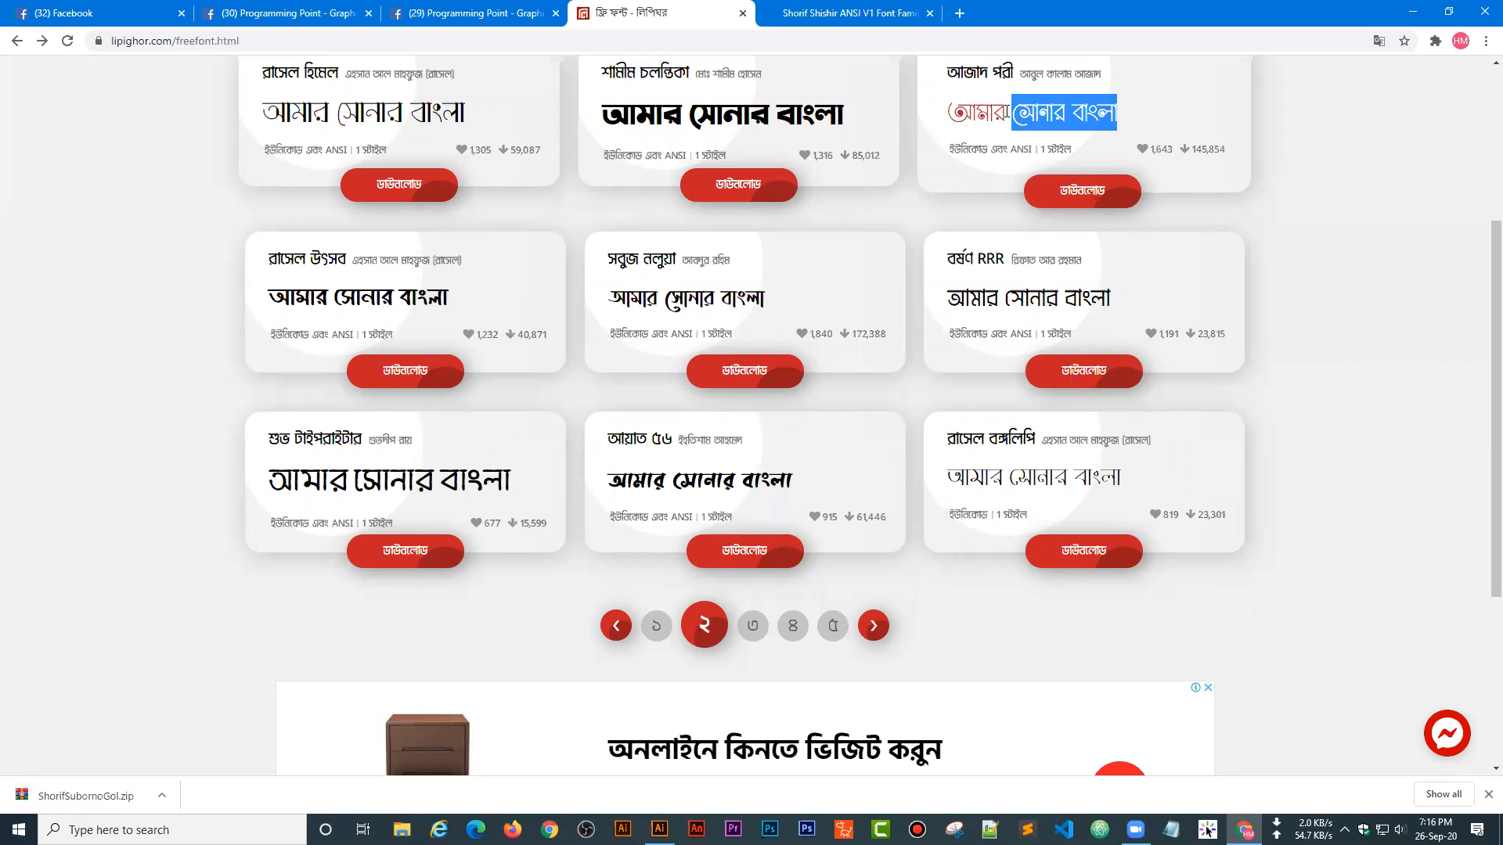
left_click(1009, 112)
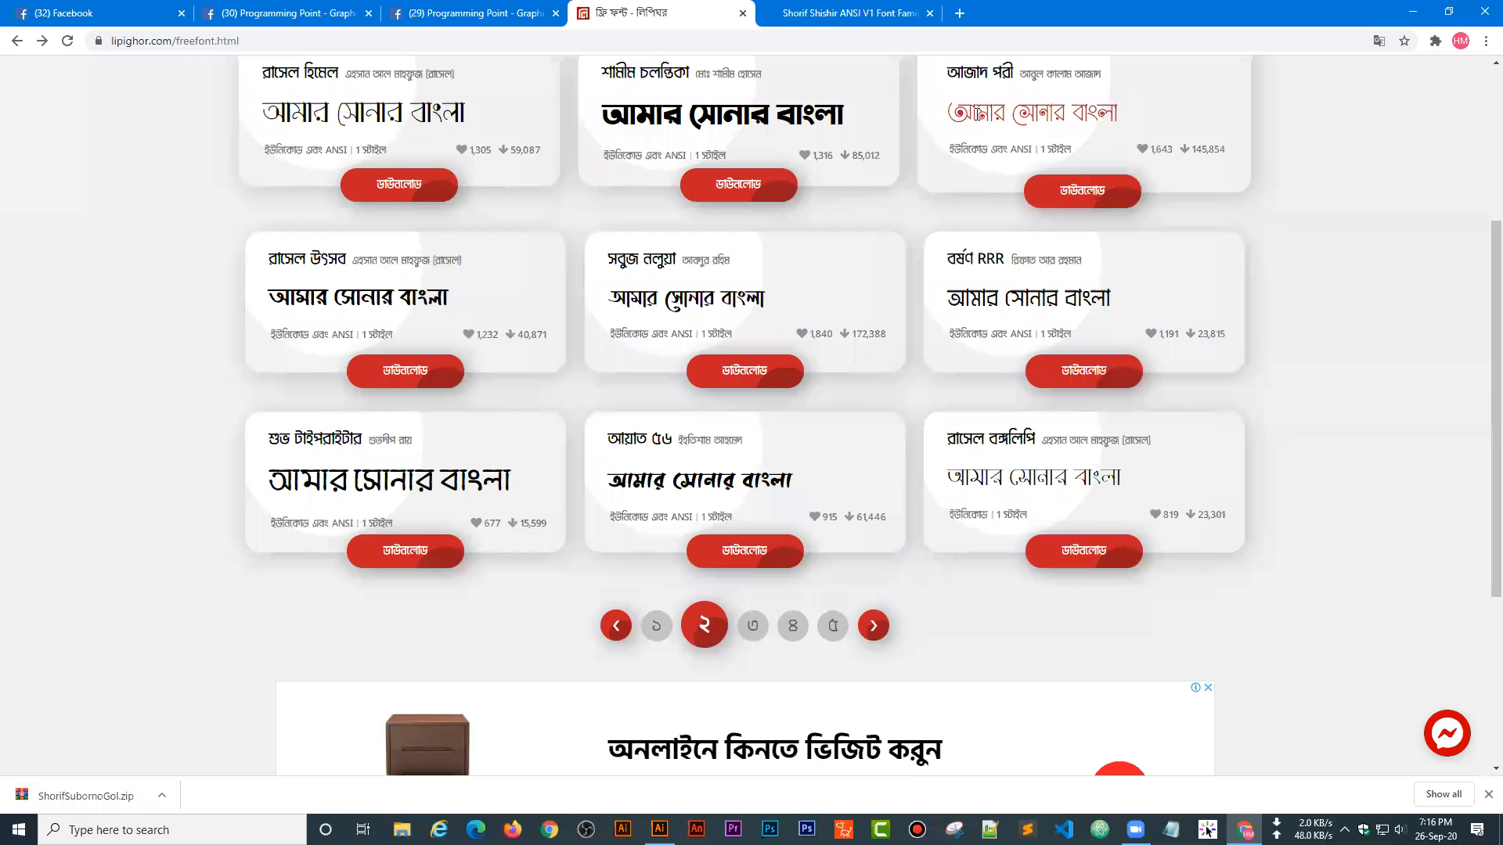
left_click_drag(985, 118, 1075, 117)
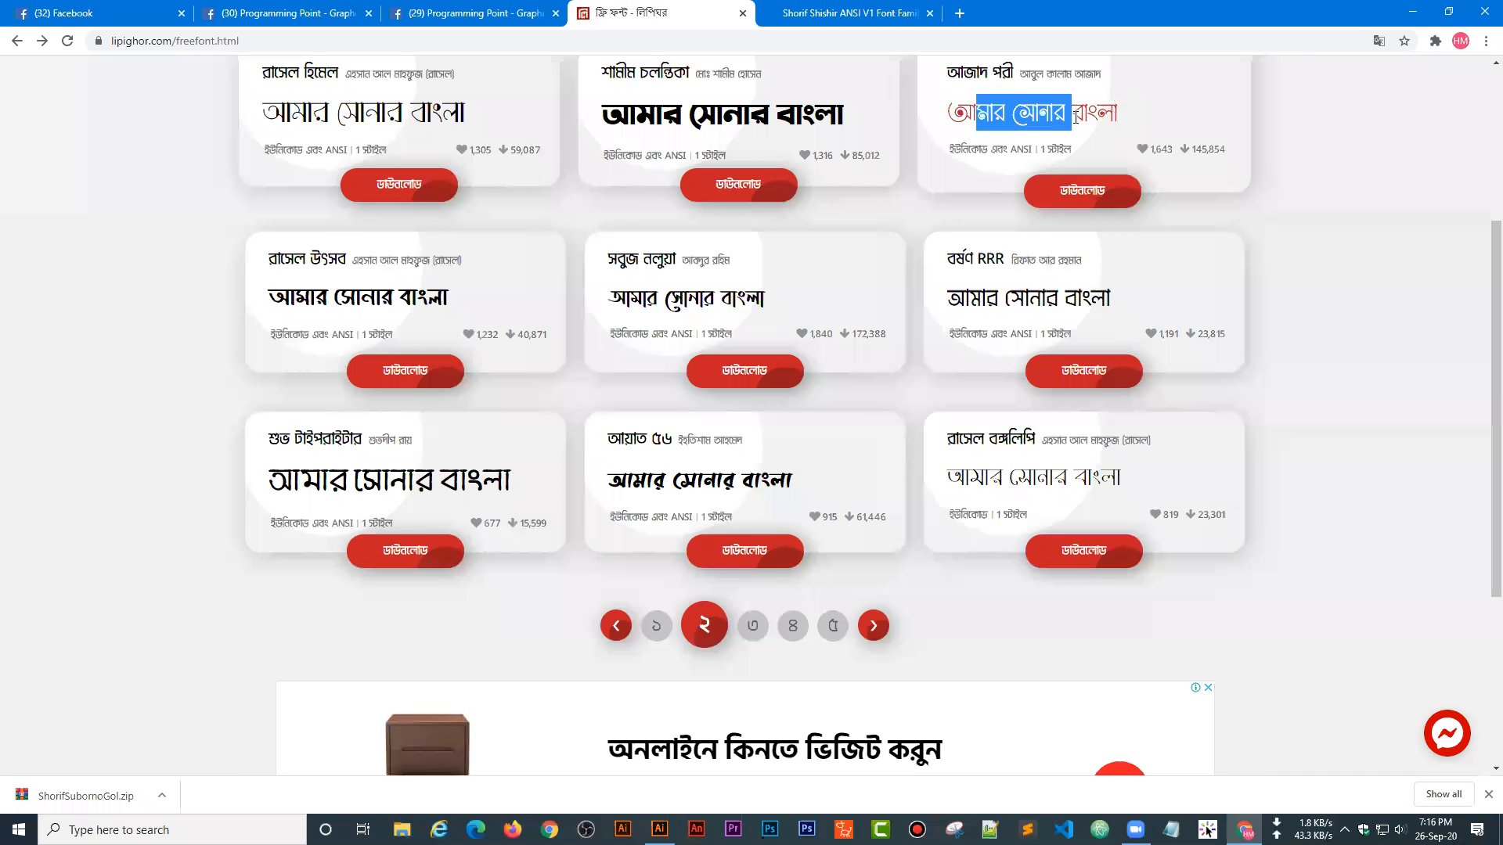
left_click(1074, 118)
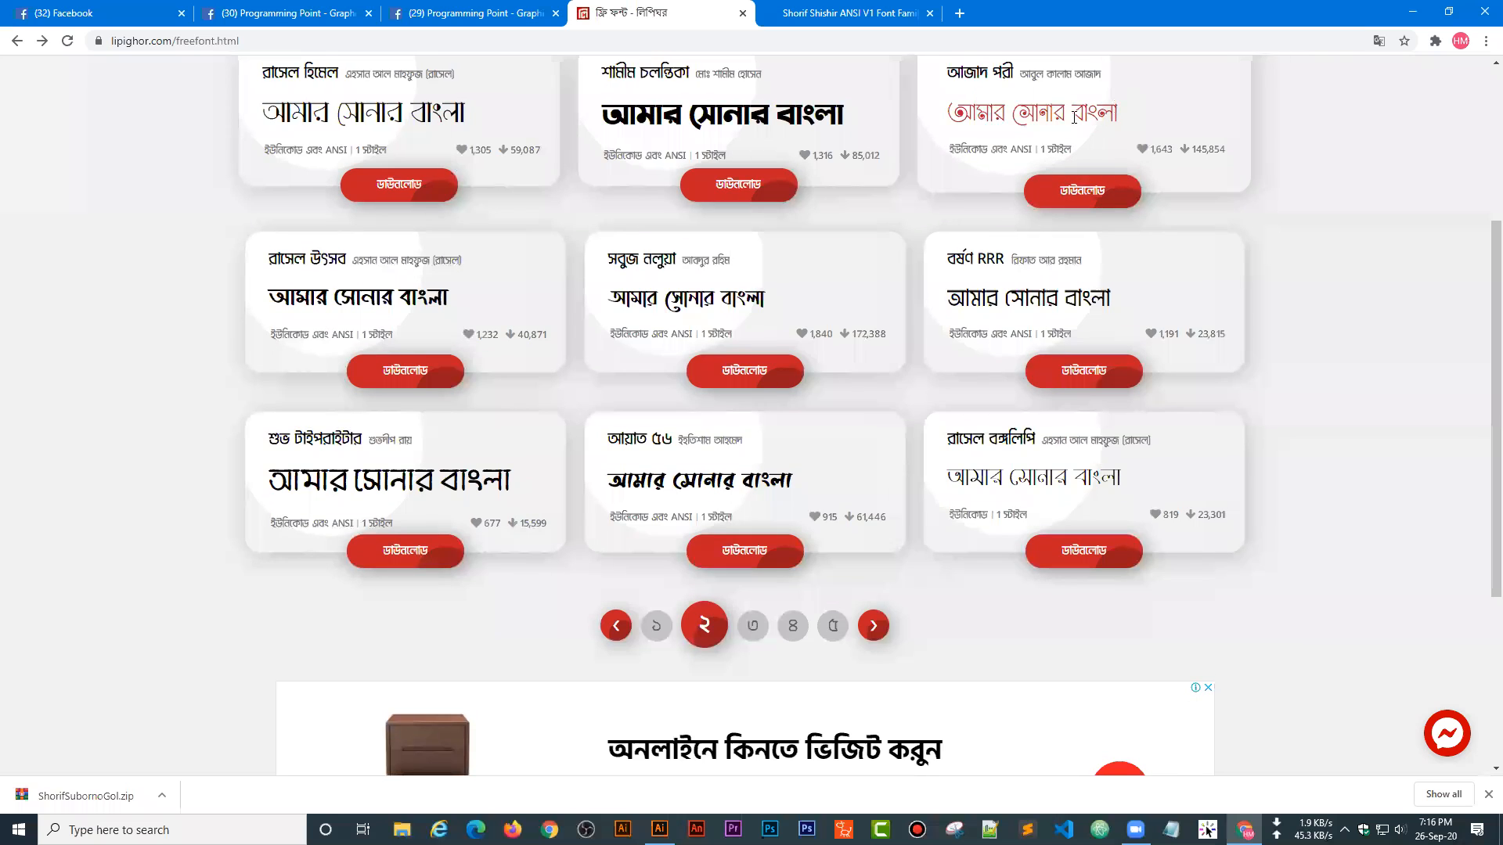
- Browse the fonts on pages ৩, ৪ and ৫, checking the শরীফ তিস্তা sample text
left_click(753, 620)
scroll(666, 650, "up", 1)
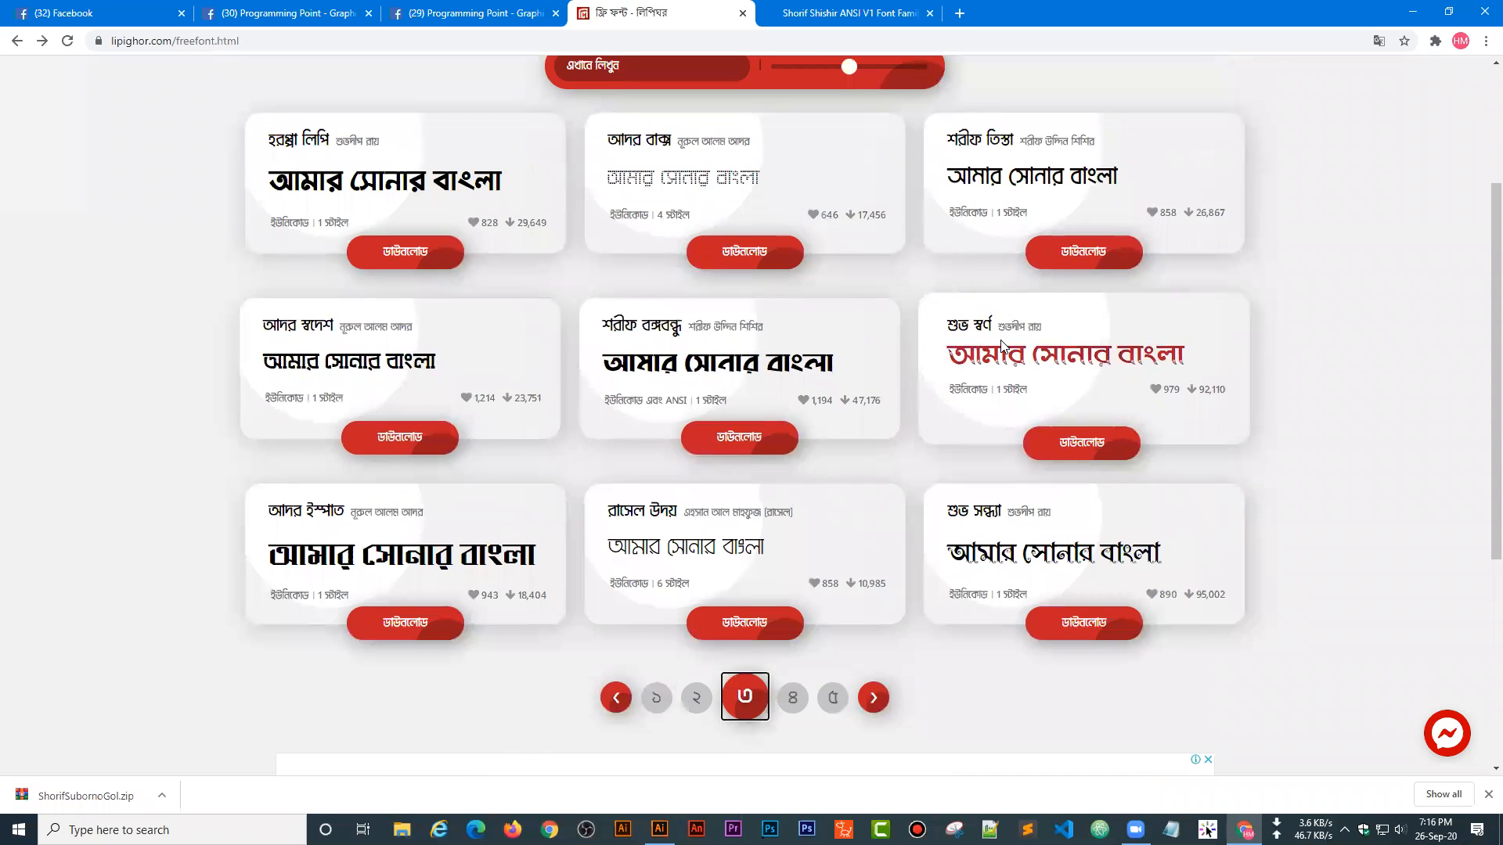
left_click_drag(1118, 181, 992, 186)
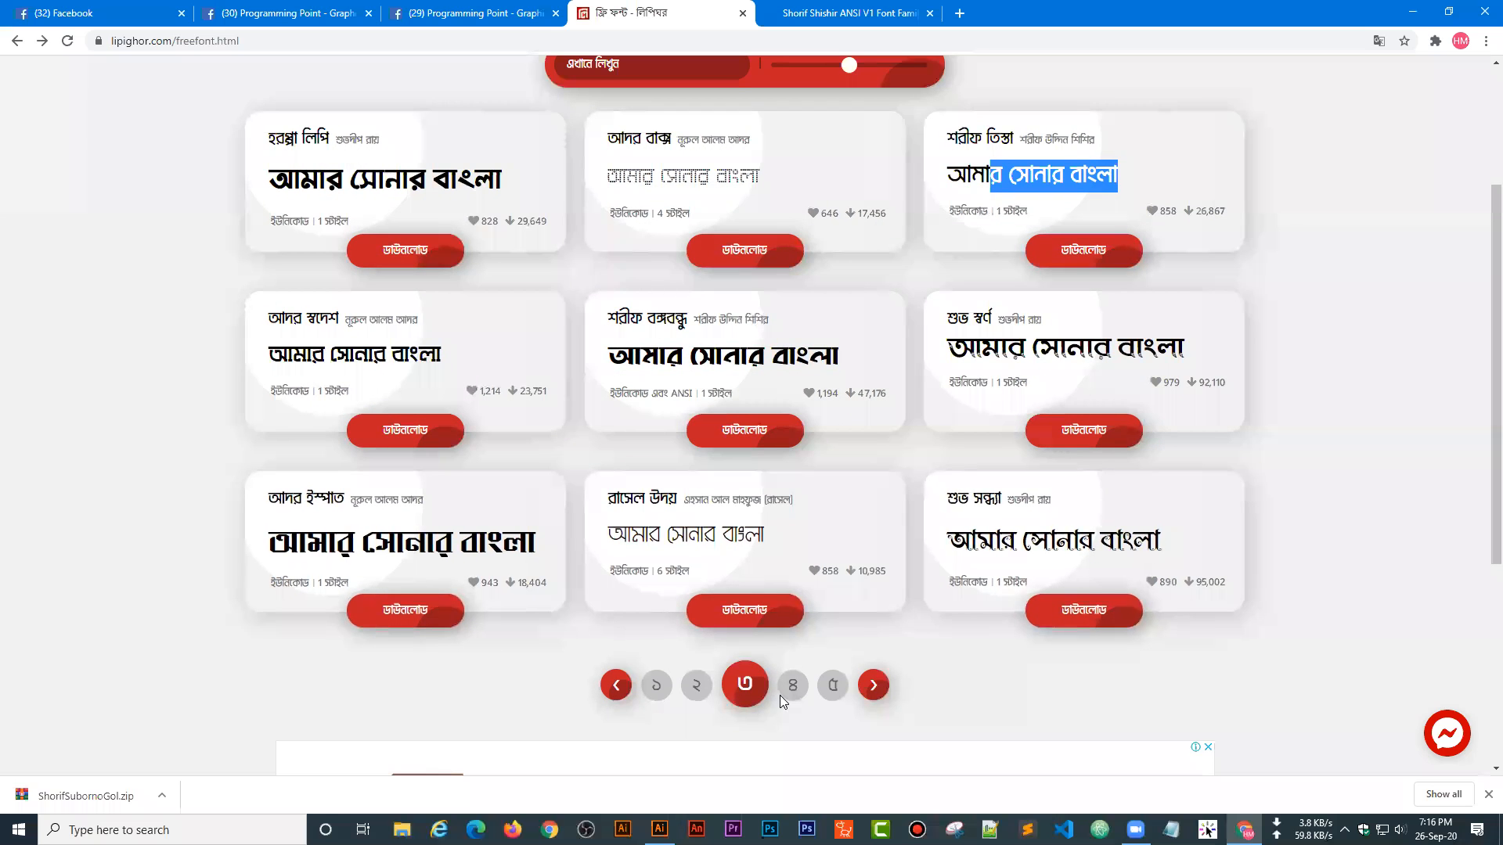
left_click(787, 689)
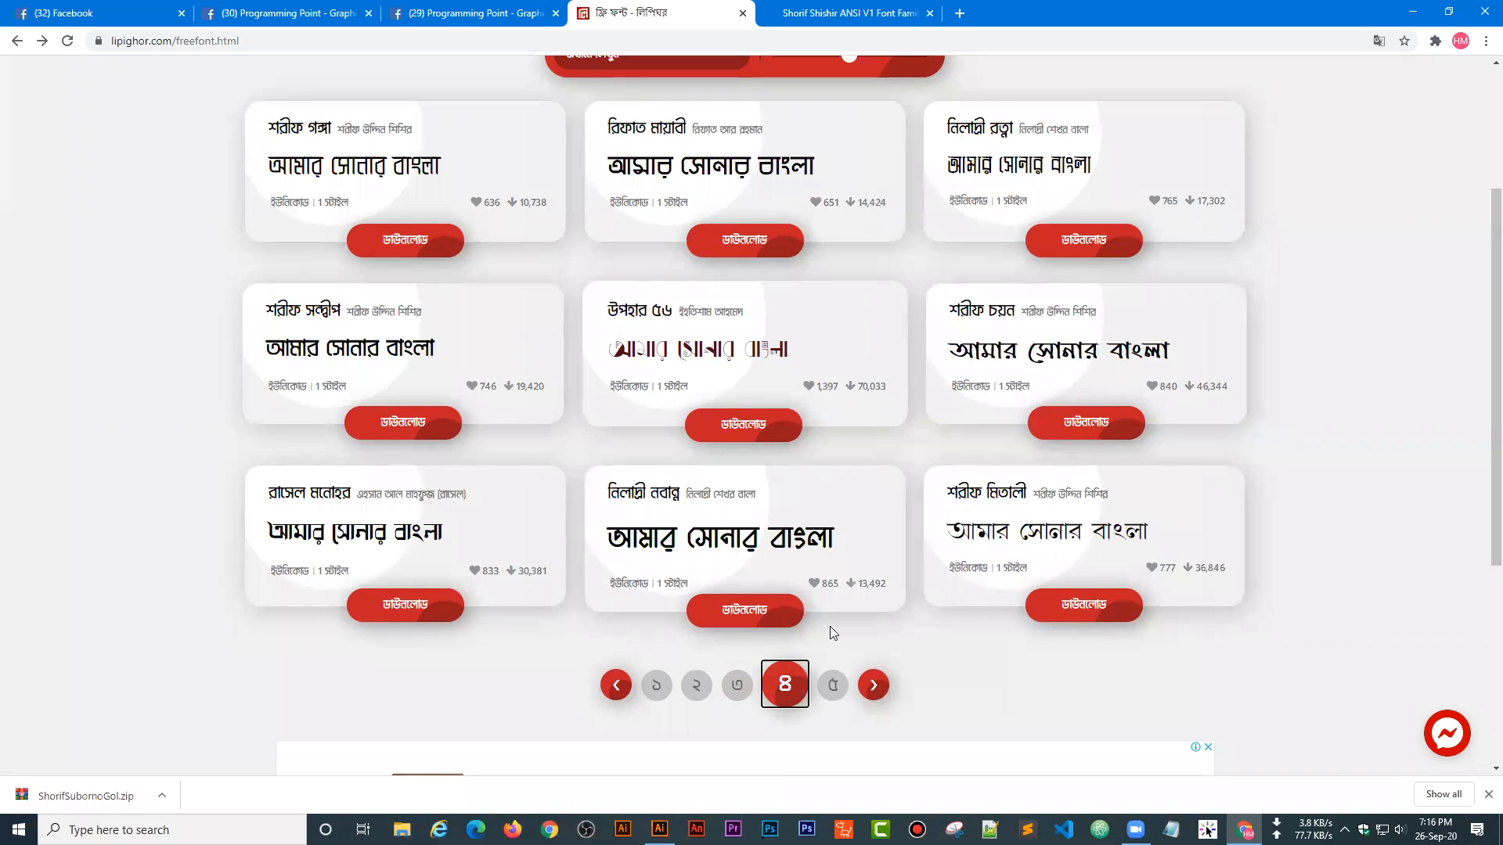
left_click(833, 686)
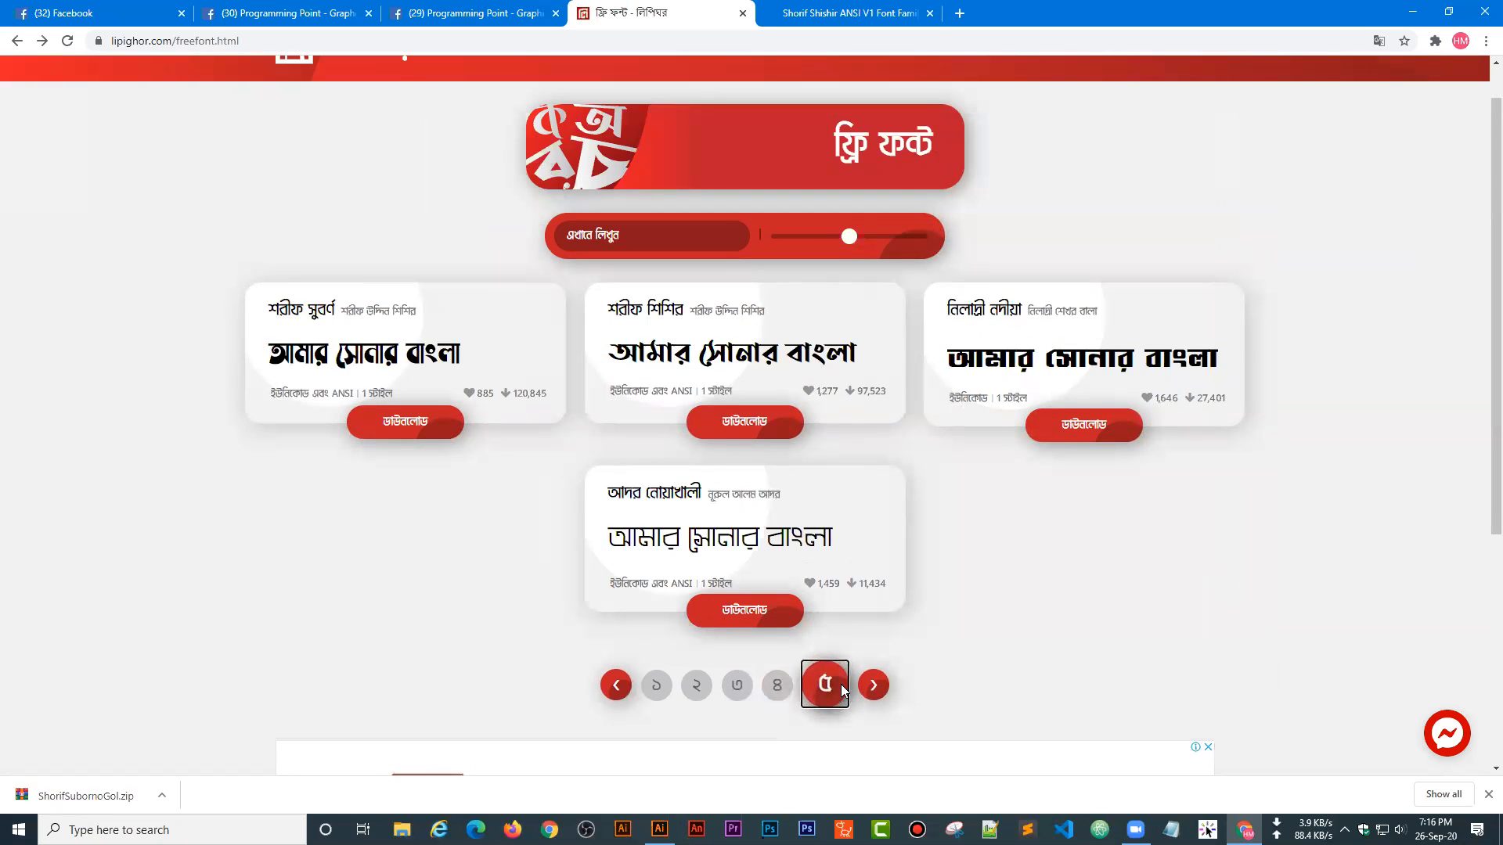
- Open a new browser tab beside the Shorif Shishir ANSI V1 font page
left_click(865, 10)
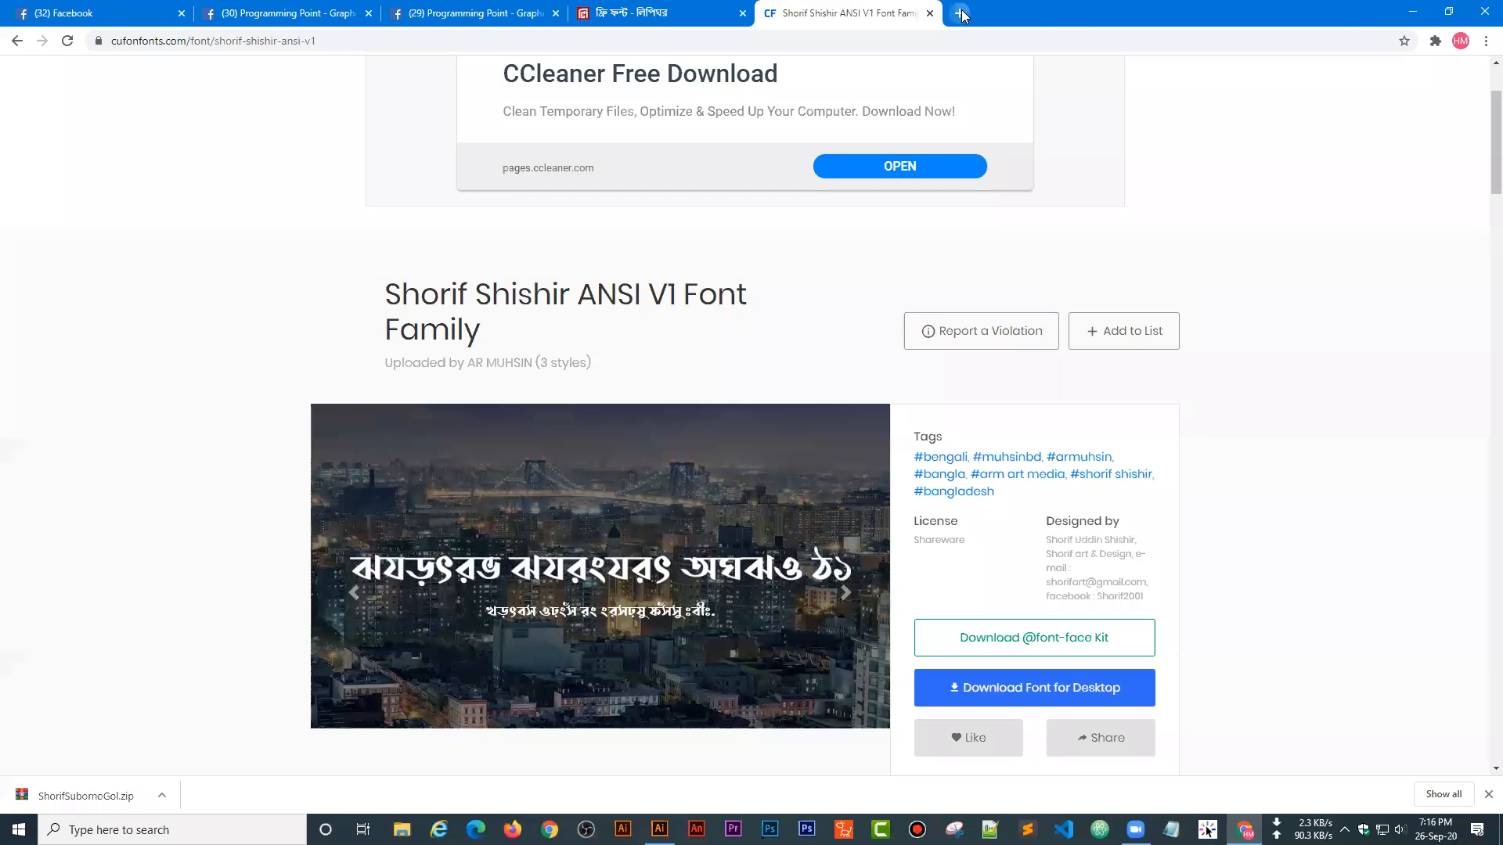
left_click(960, 14)
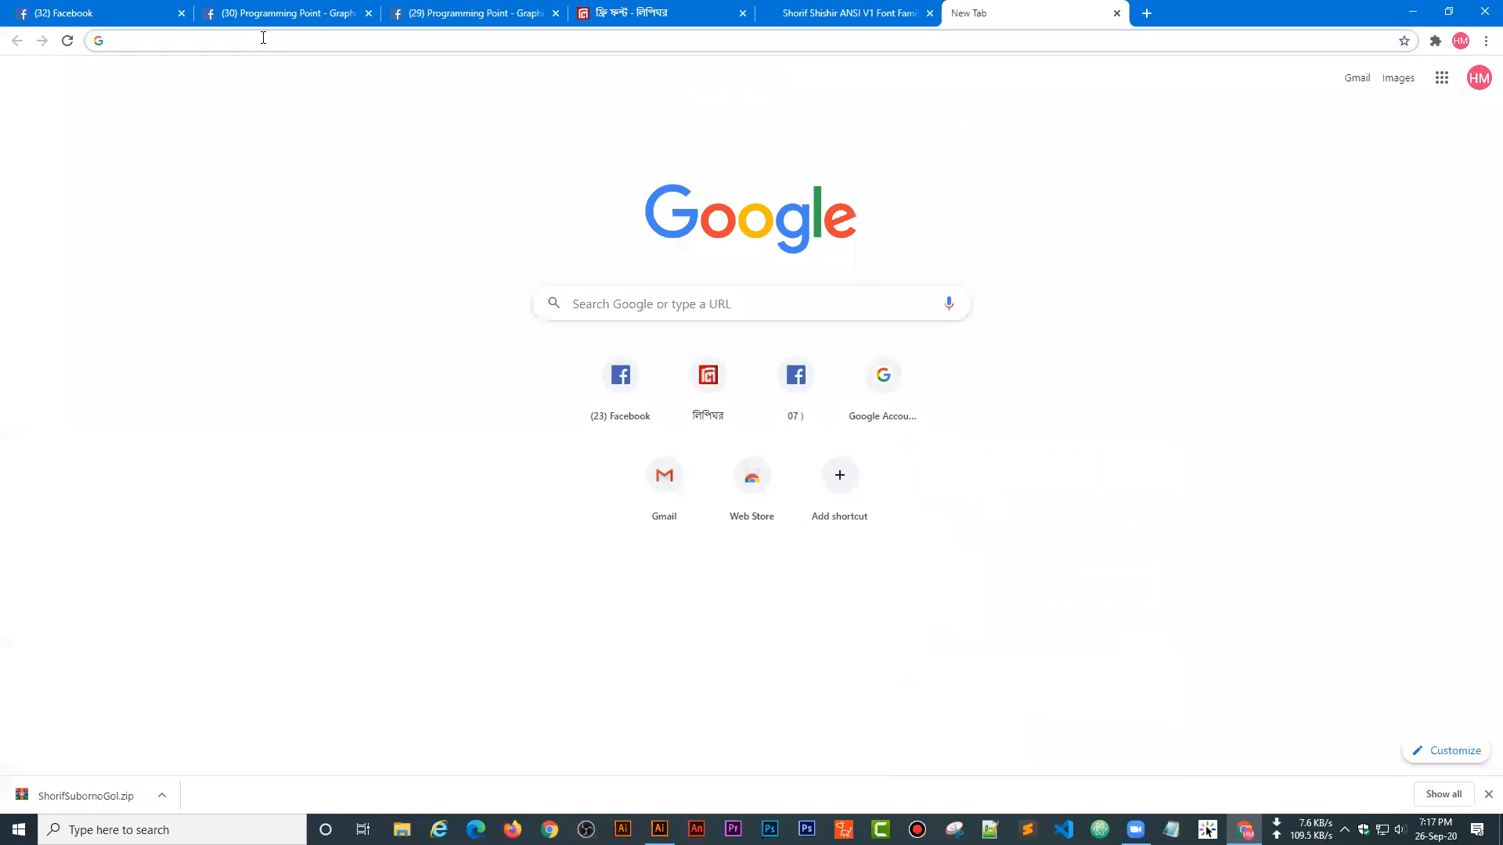
type("bangla ")
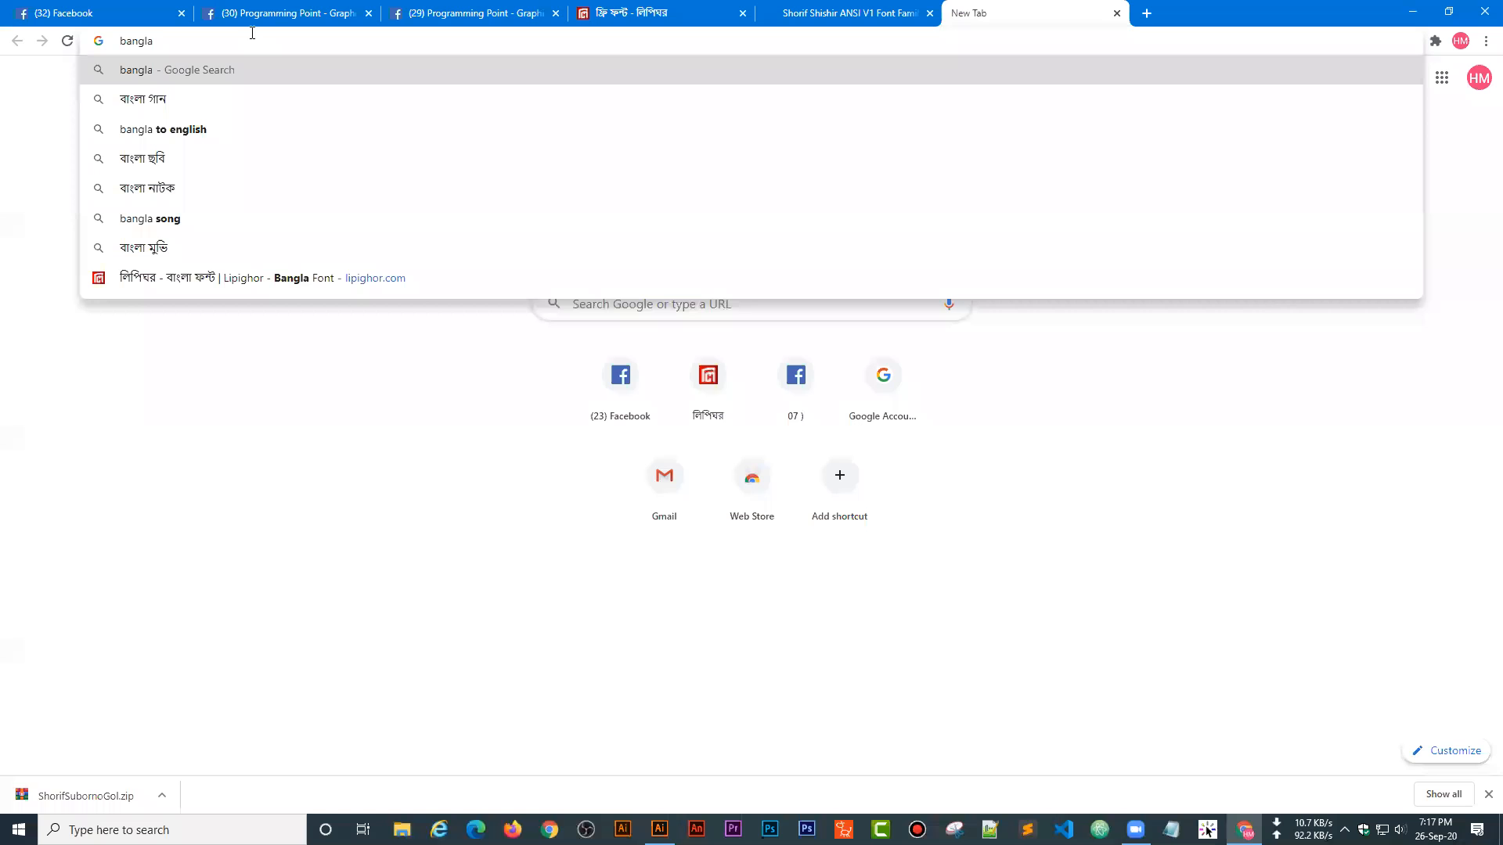
type("font ")
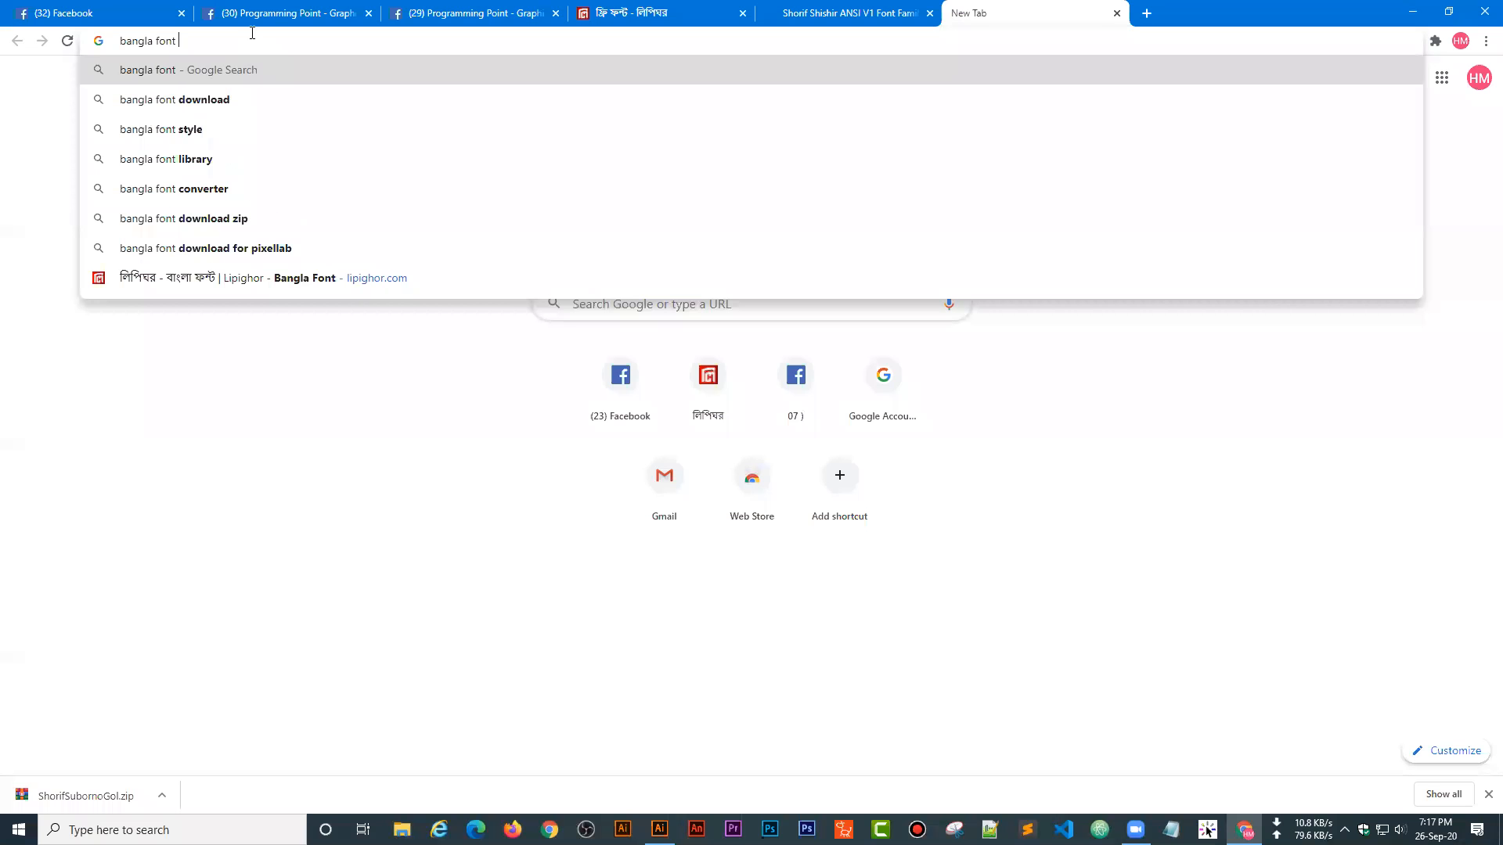
type("top")
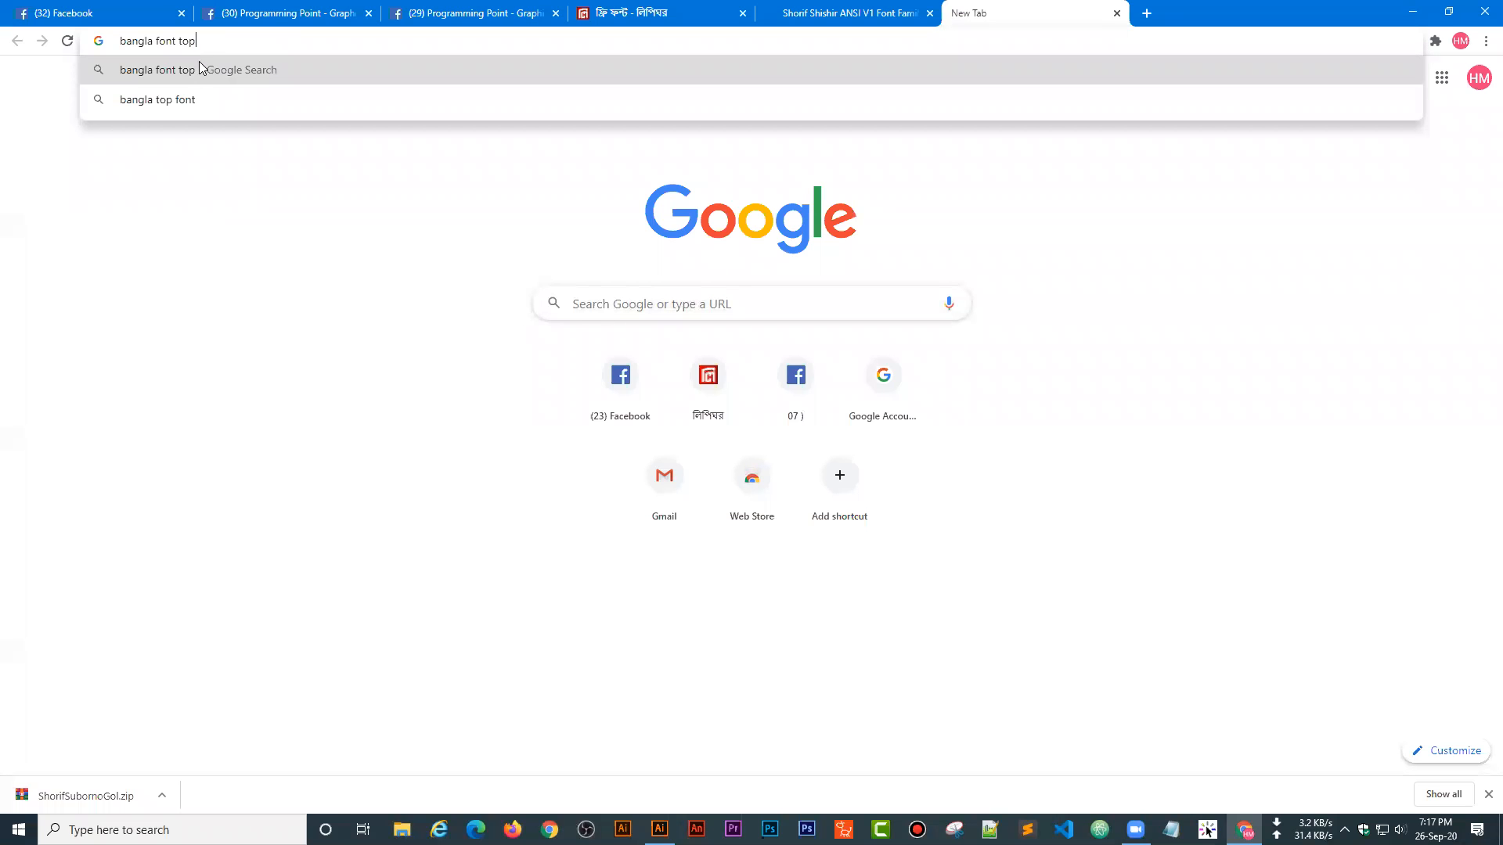
left_click_drag(196, 40, 113, 39)
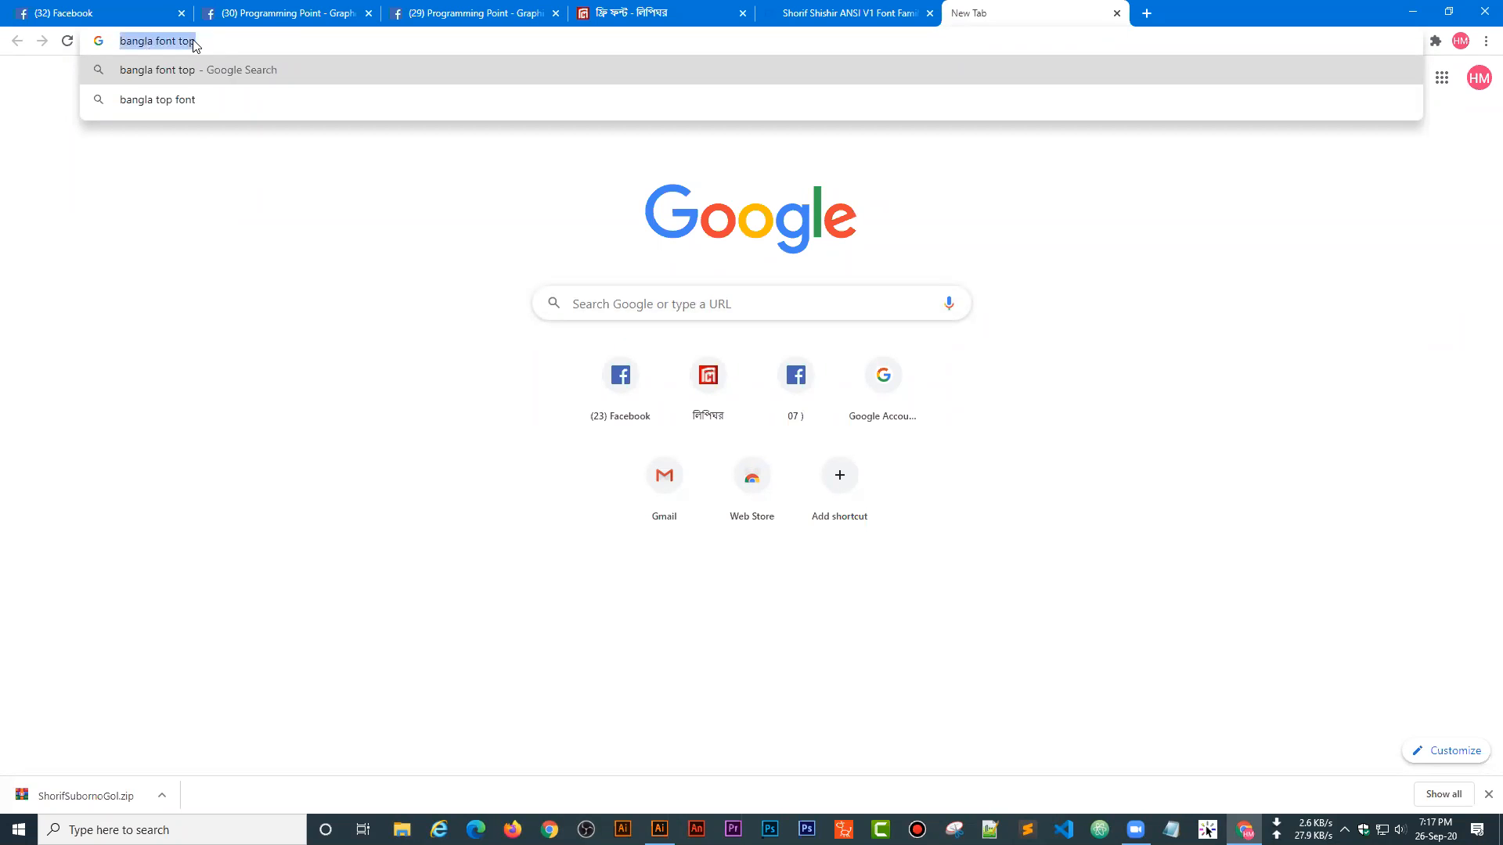
- Search Google for "top site of bangla font"
type("top si")
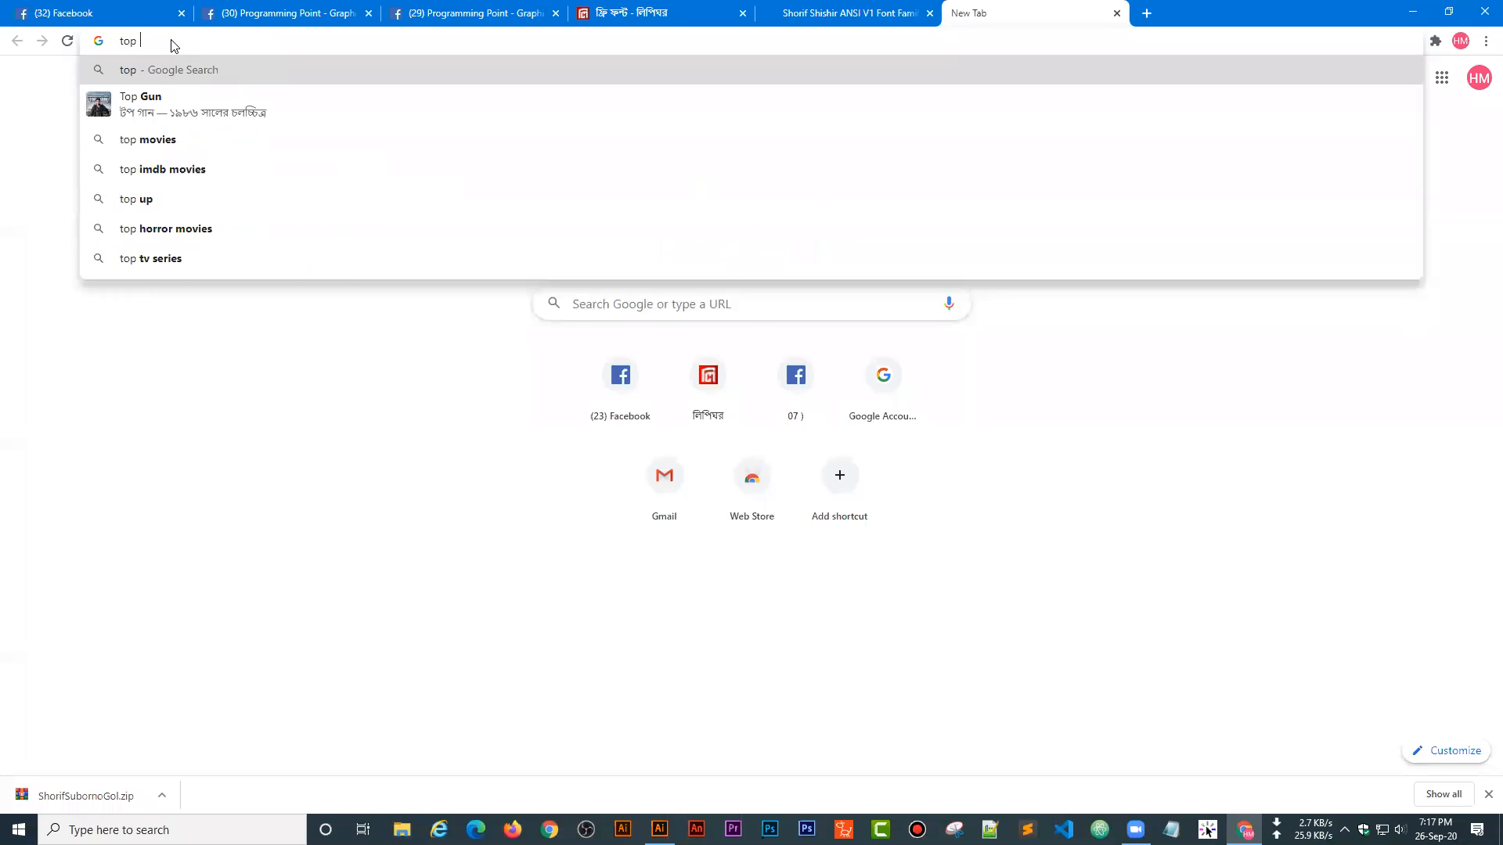
type("te ")
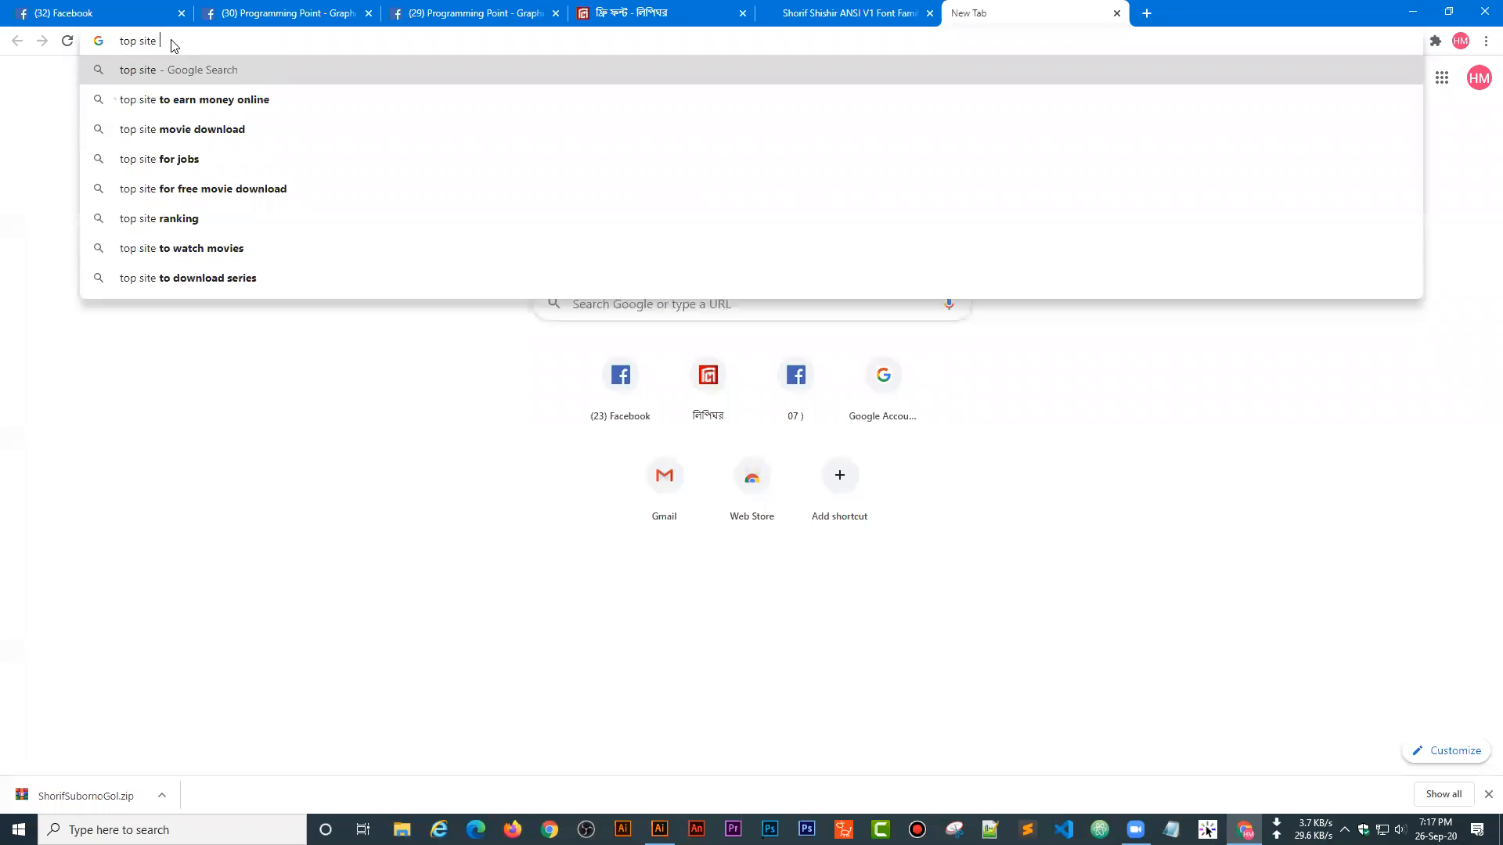
type("of")
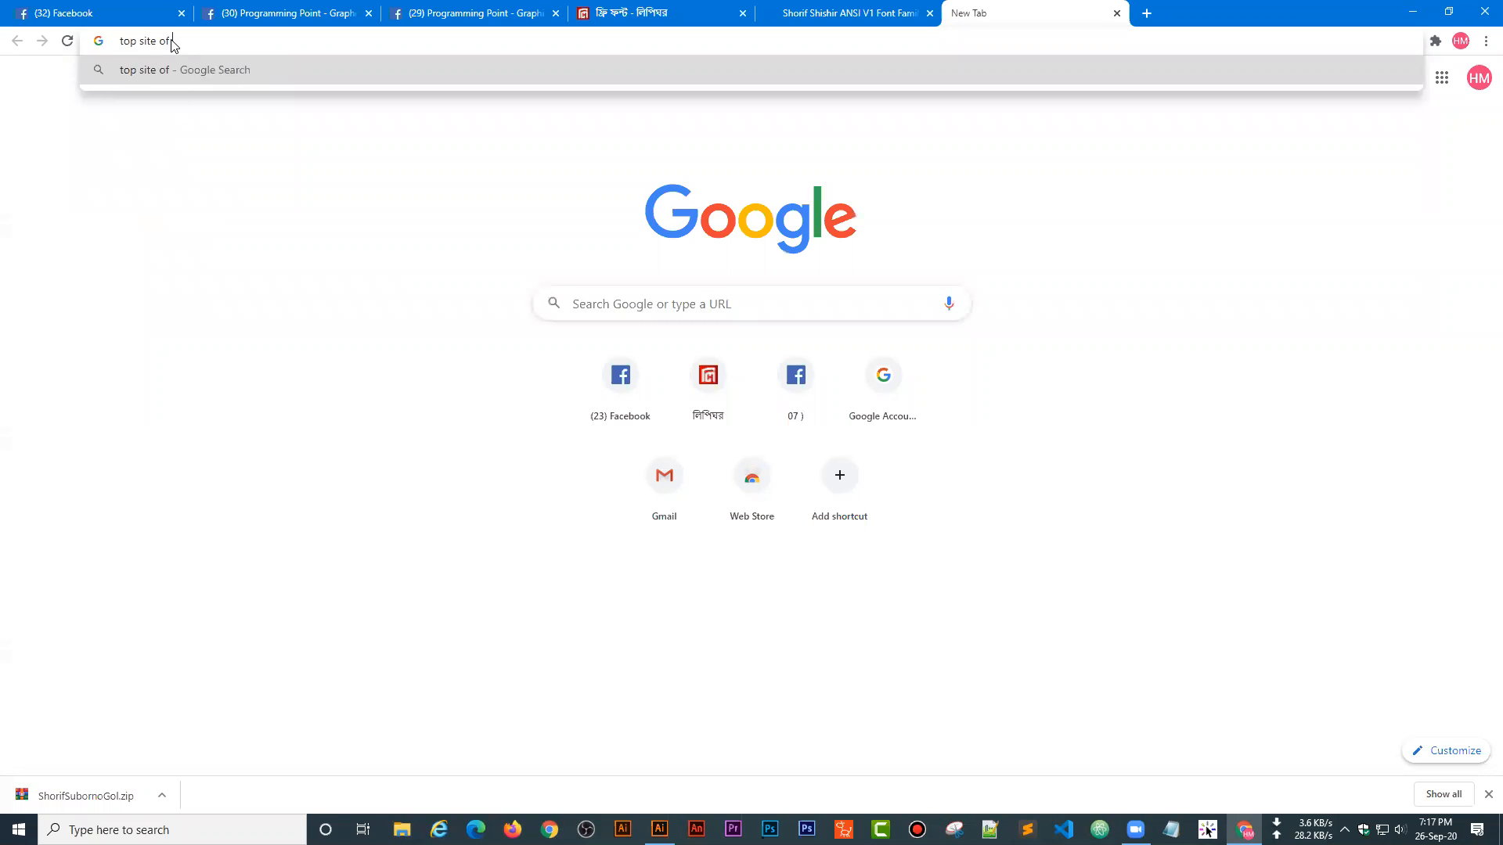
type(" bangla font")
key("Return")
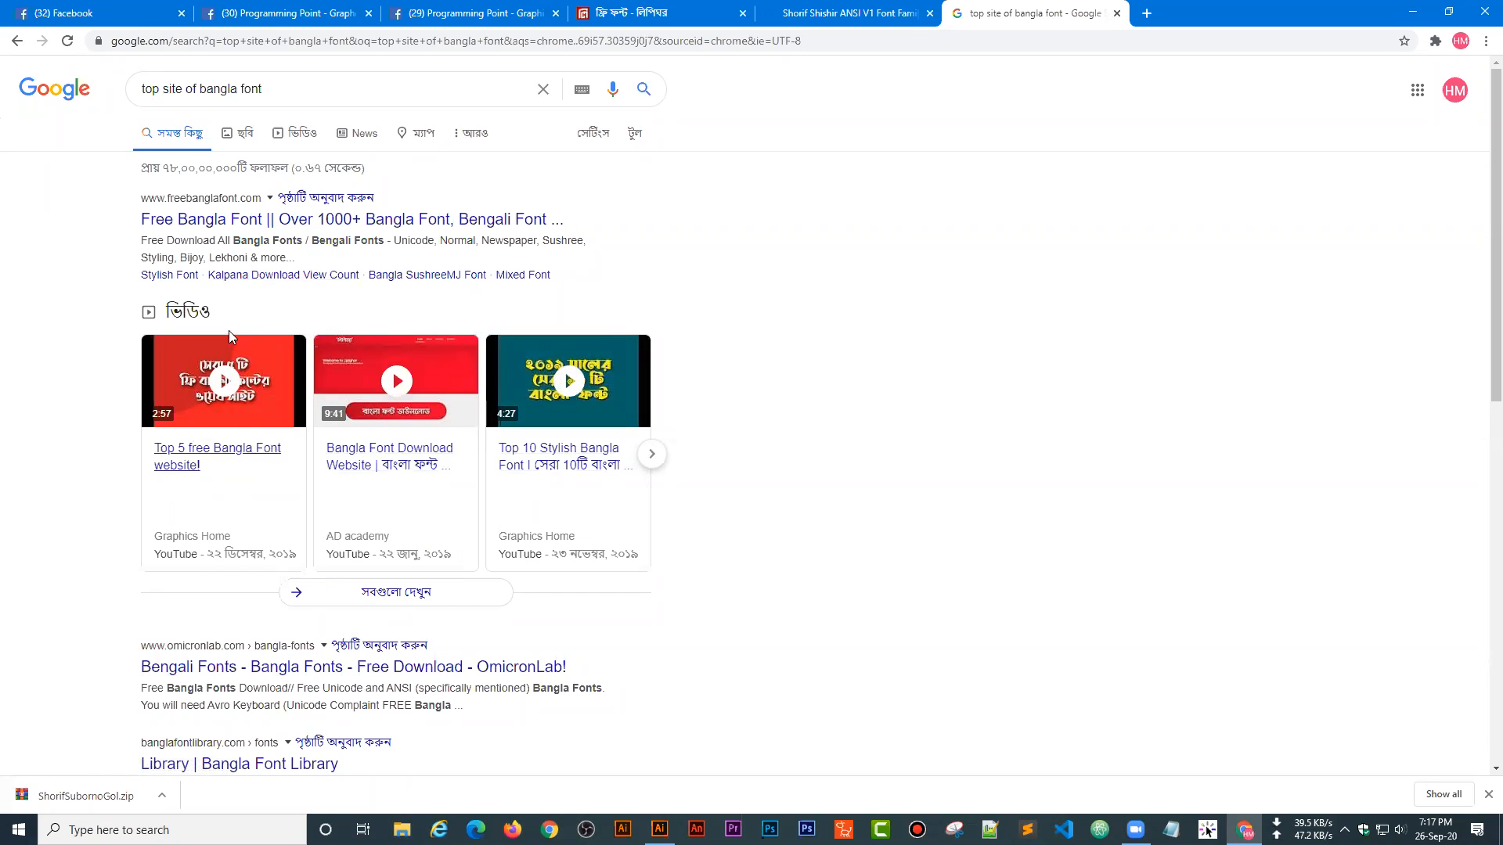
- Look over the search results and open the Bangla Font Library result in a new tab
scroll(250, 493, "down", 3)
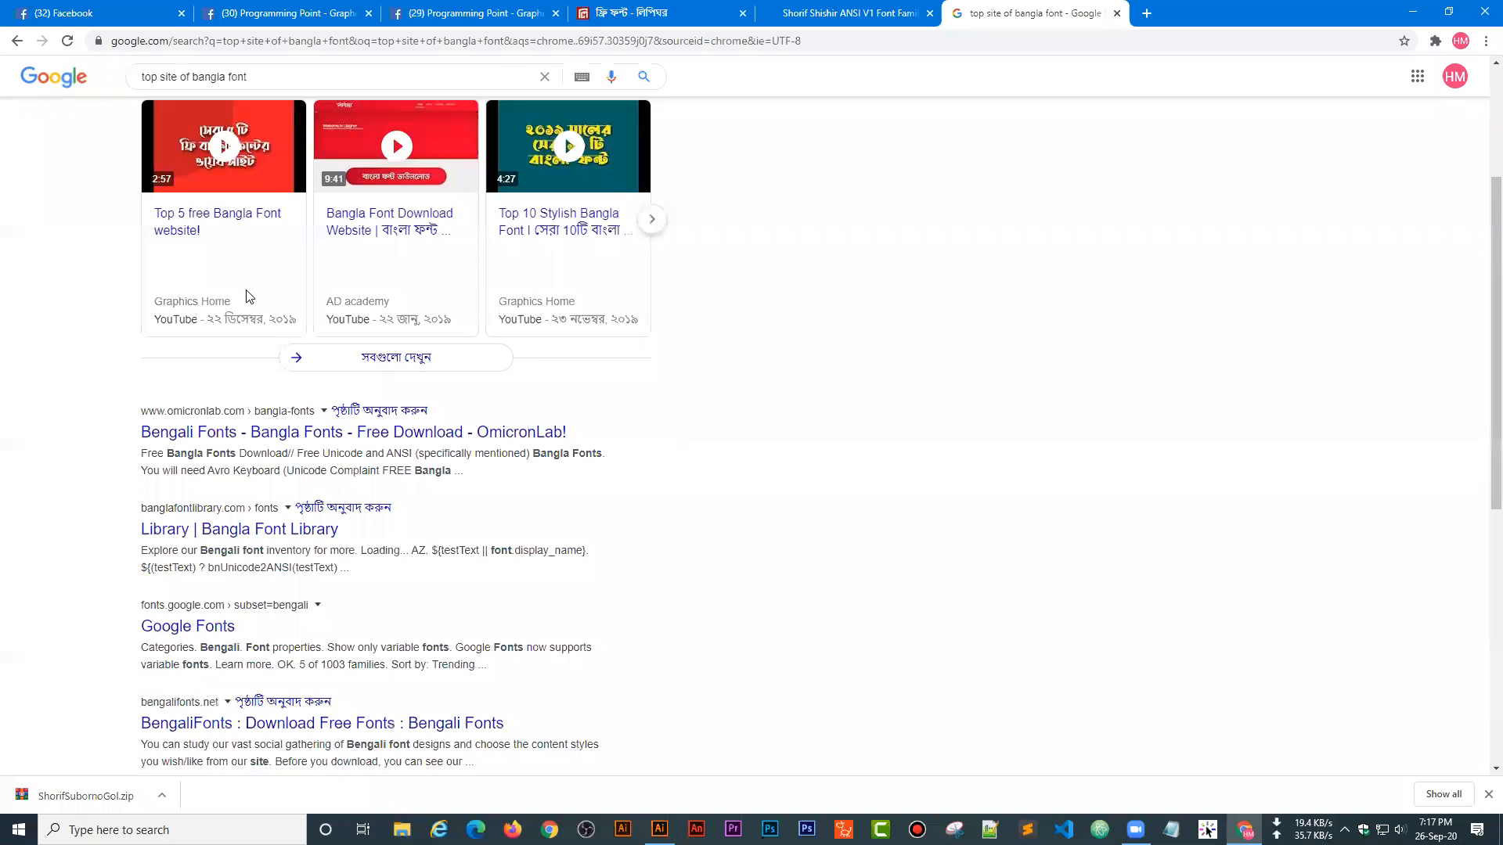
scroll(243, 296, "up", 2)
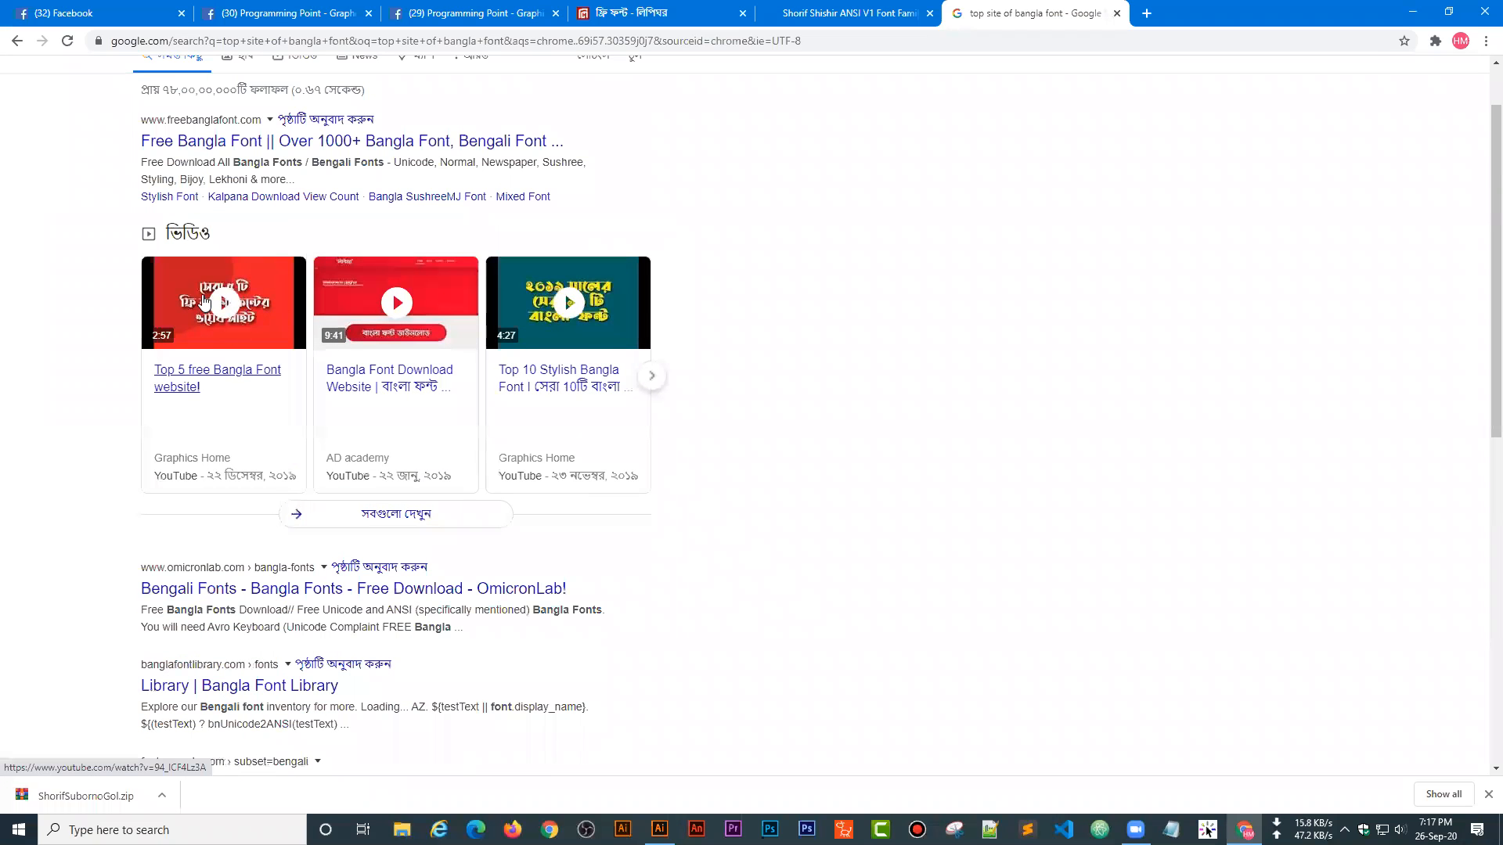
scroll(199, 376, "down", 3)
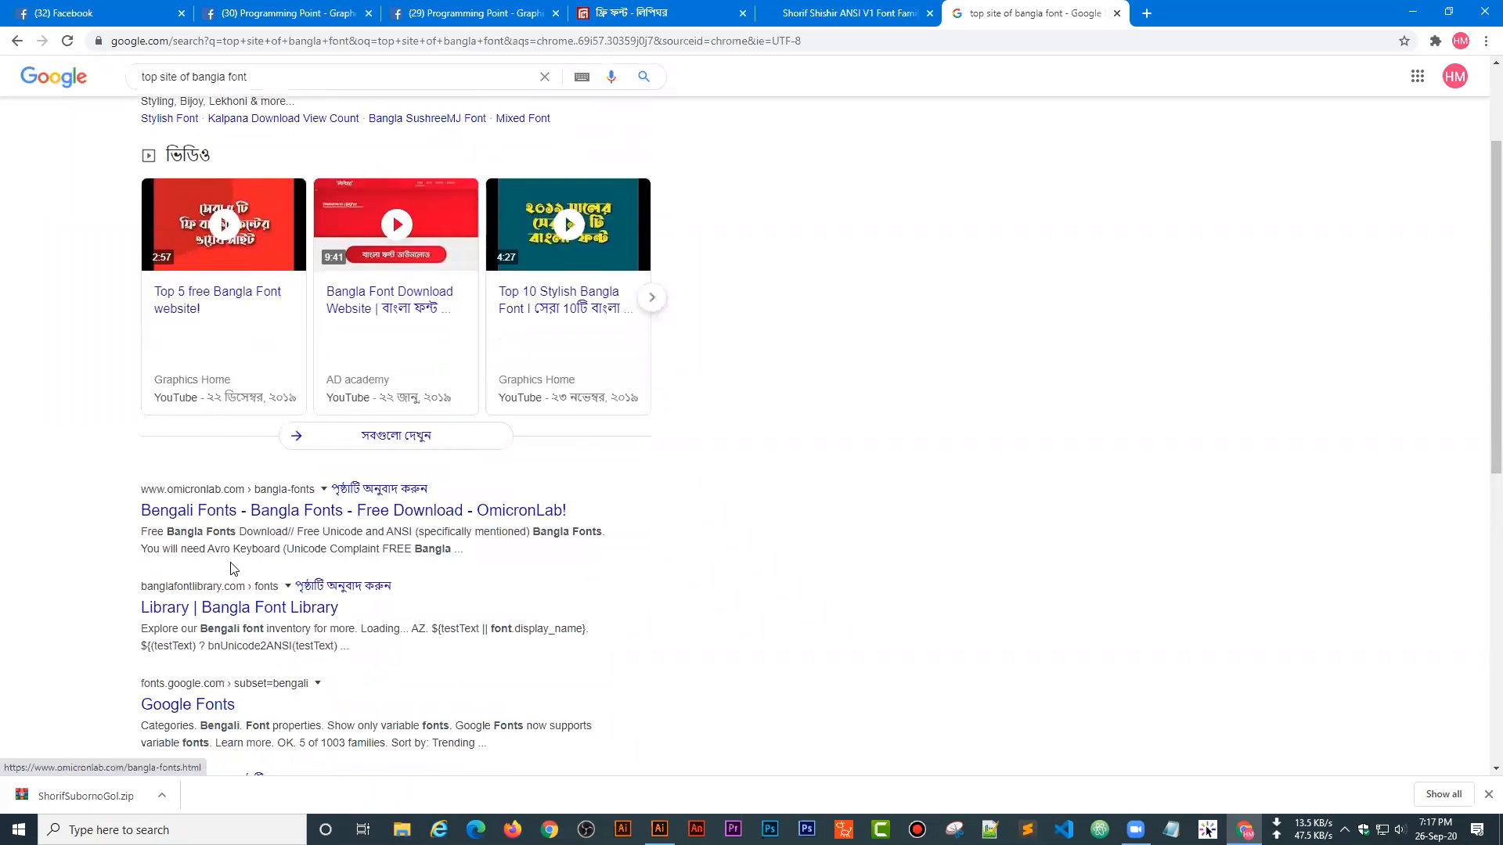
right_click(190, 464)
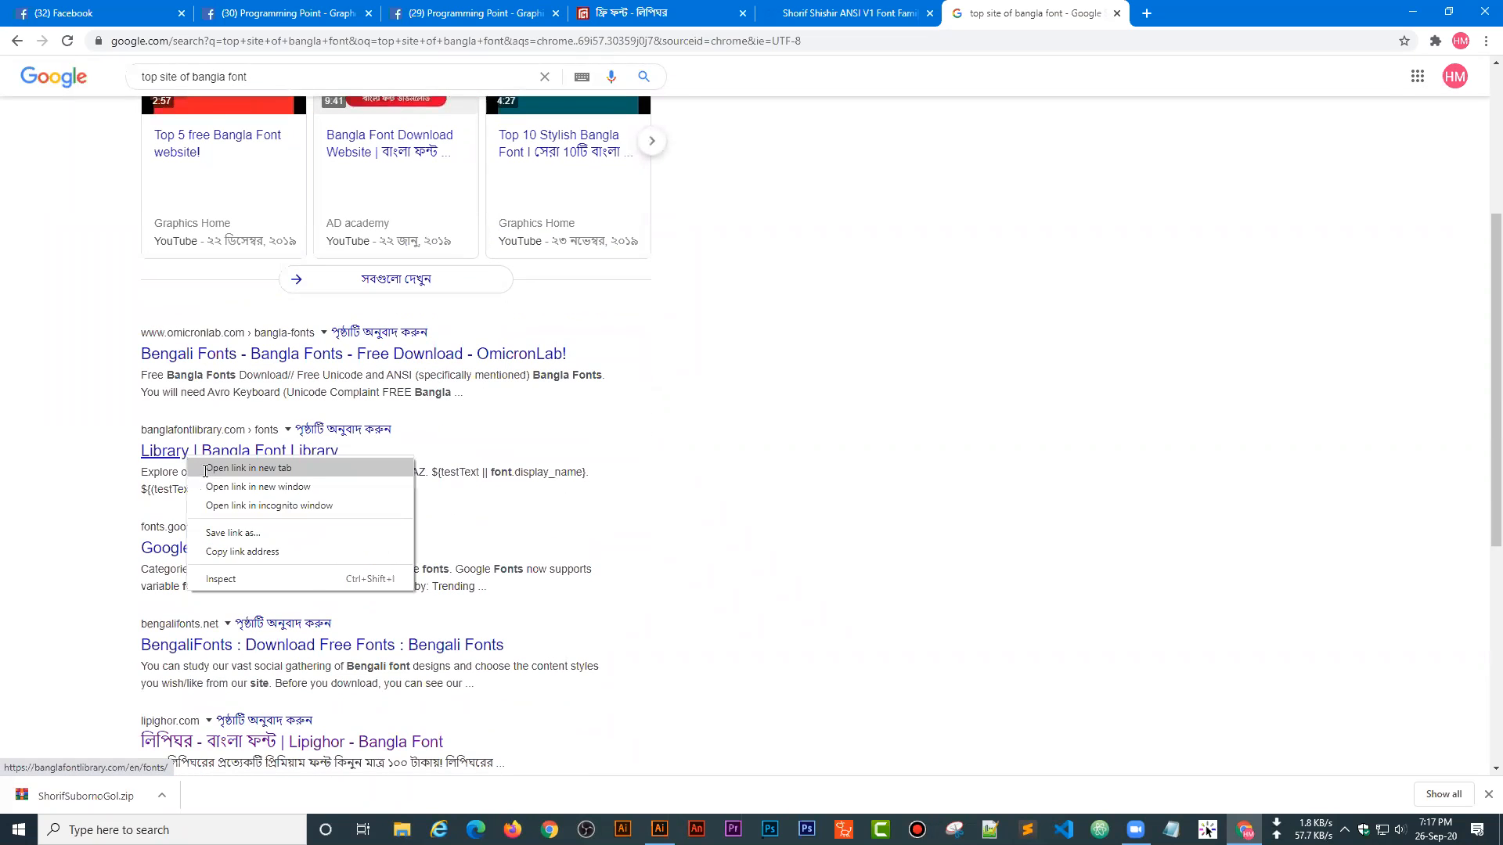
left_click(227, 477)
- Open the bengalifonts.net search result, "Download Free Fonts", in a new tab
scroll(268, 379, "down", 2)
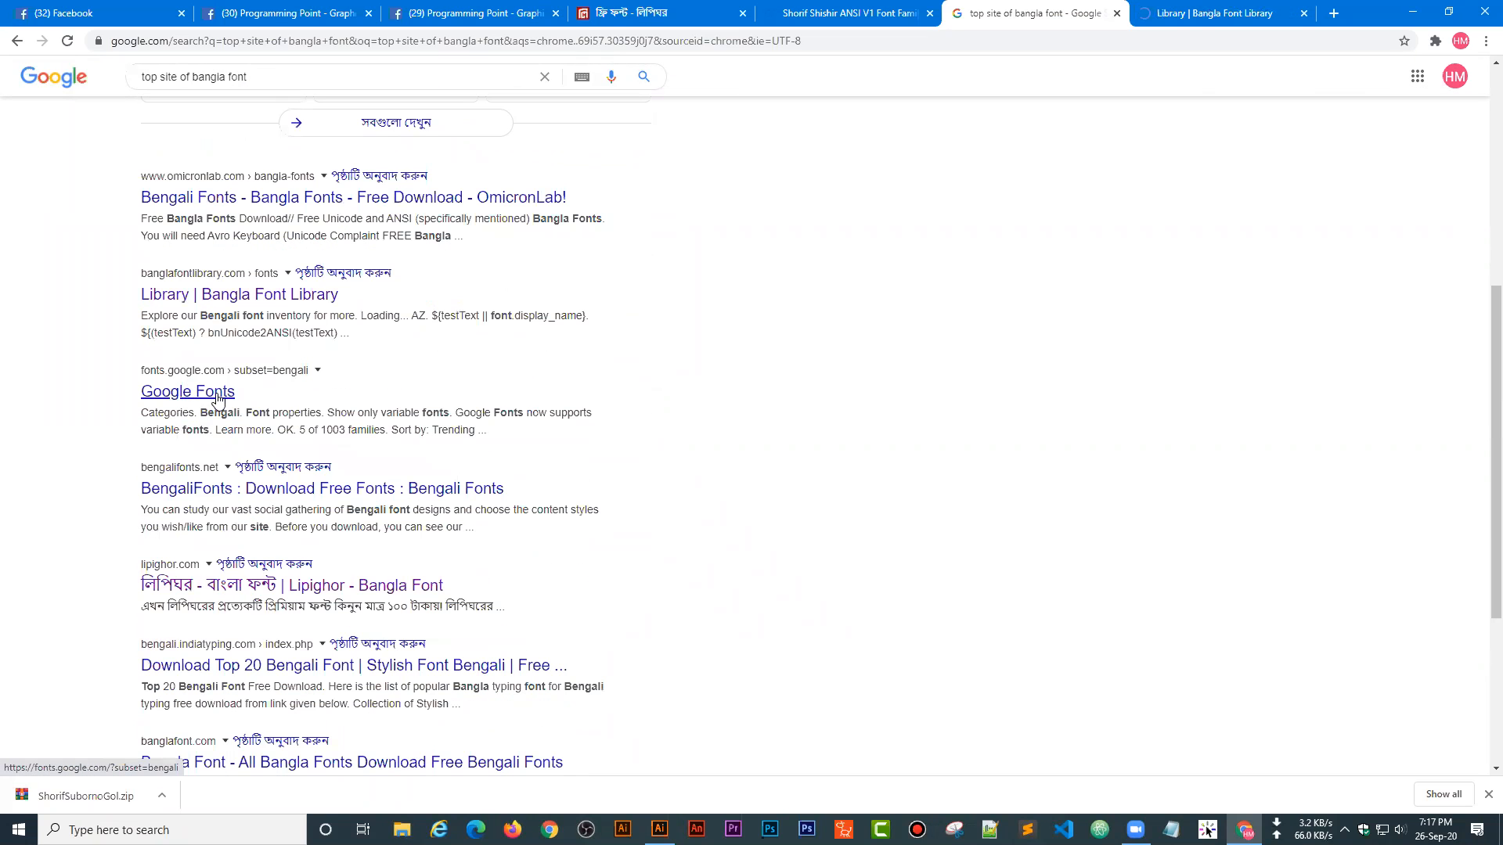
scroll(269, 399, "up", 3)
scroll(261, 404, "down", 4)
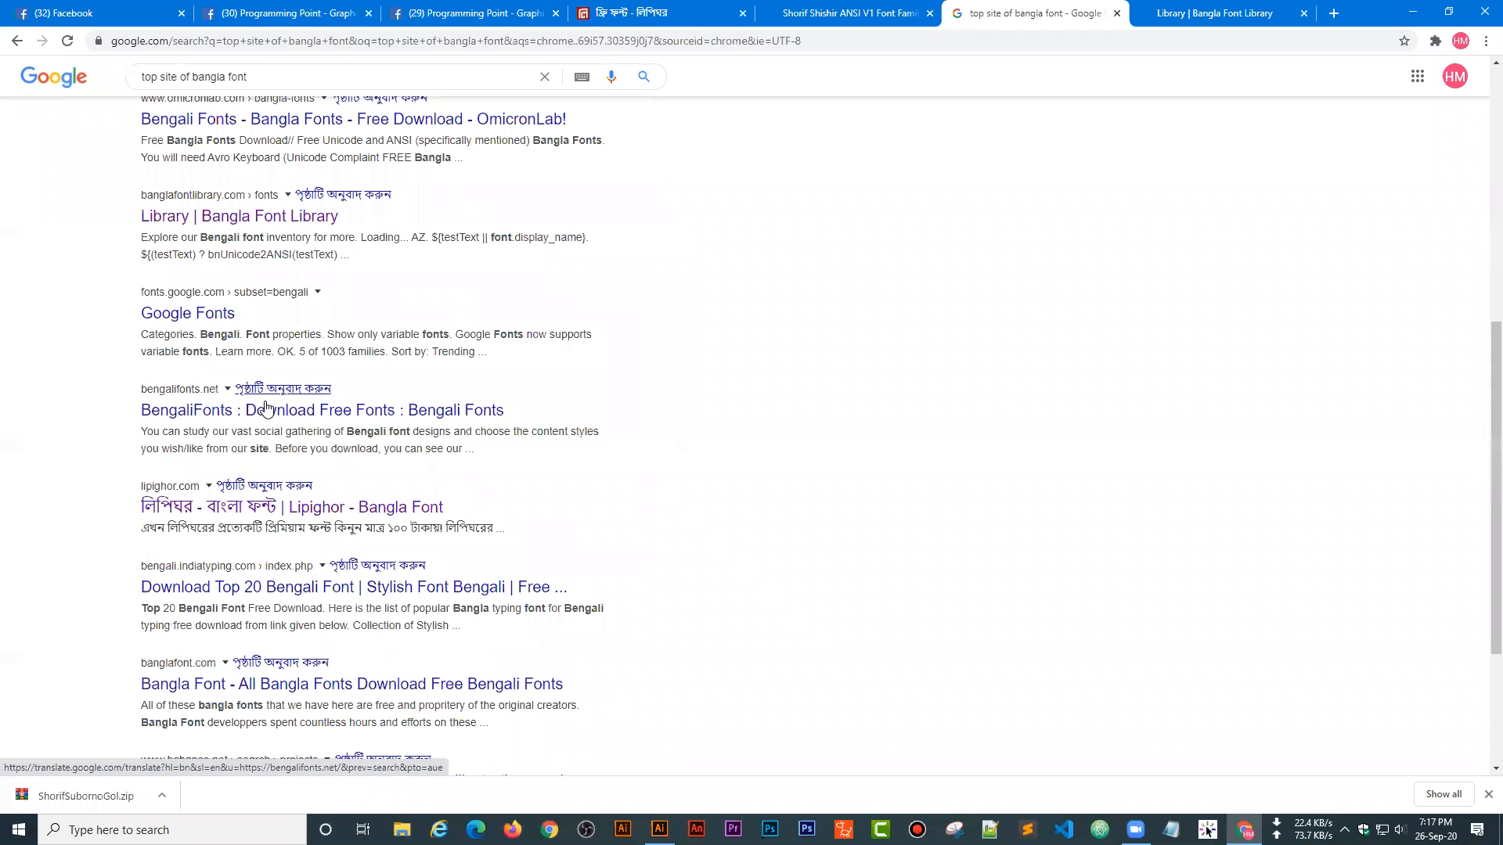
right_click(198, 407)
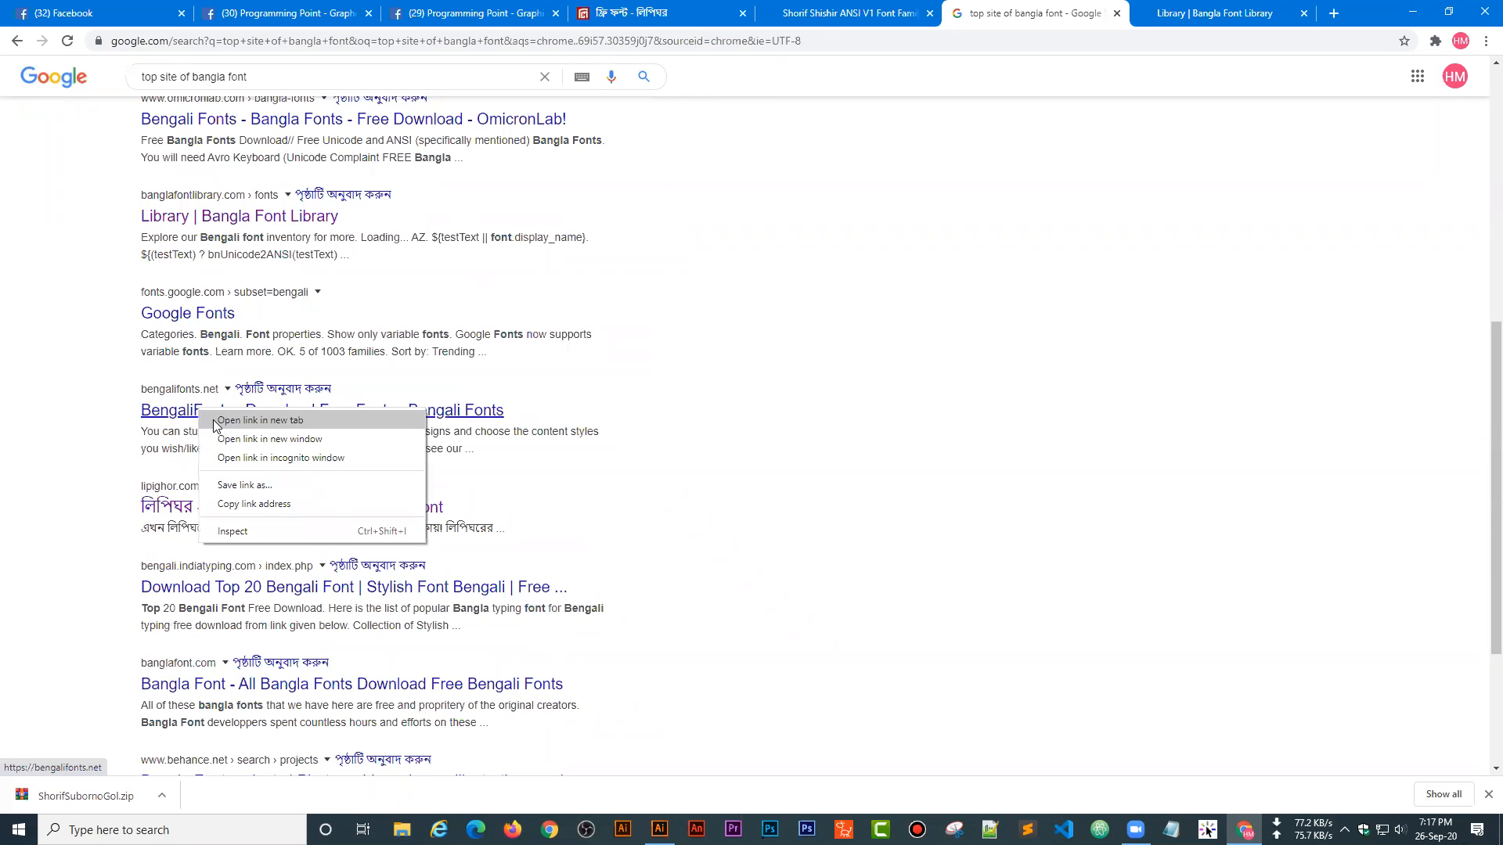
left_click(234, 420)
- Open the banglafont.com search result, "All Bangla Fonts Download Free Bengali Fonts", in a new tab
scroll(243, 470, "down", 2)
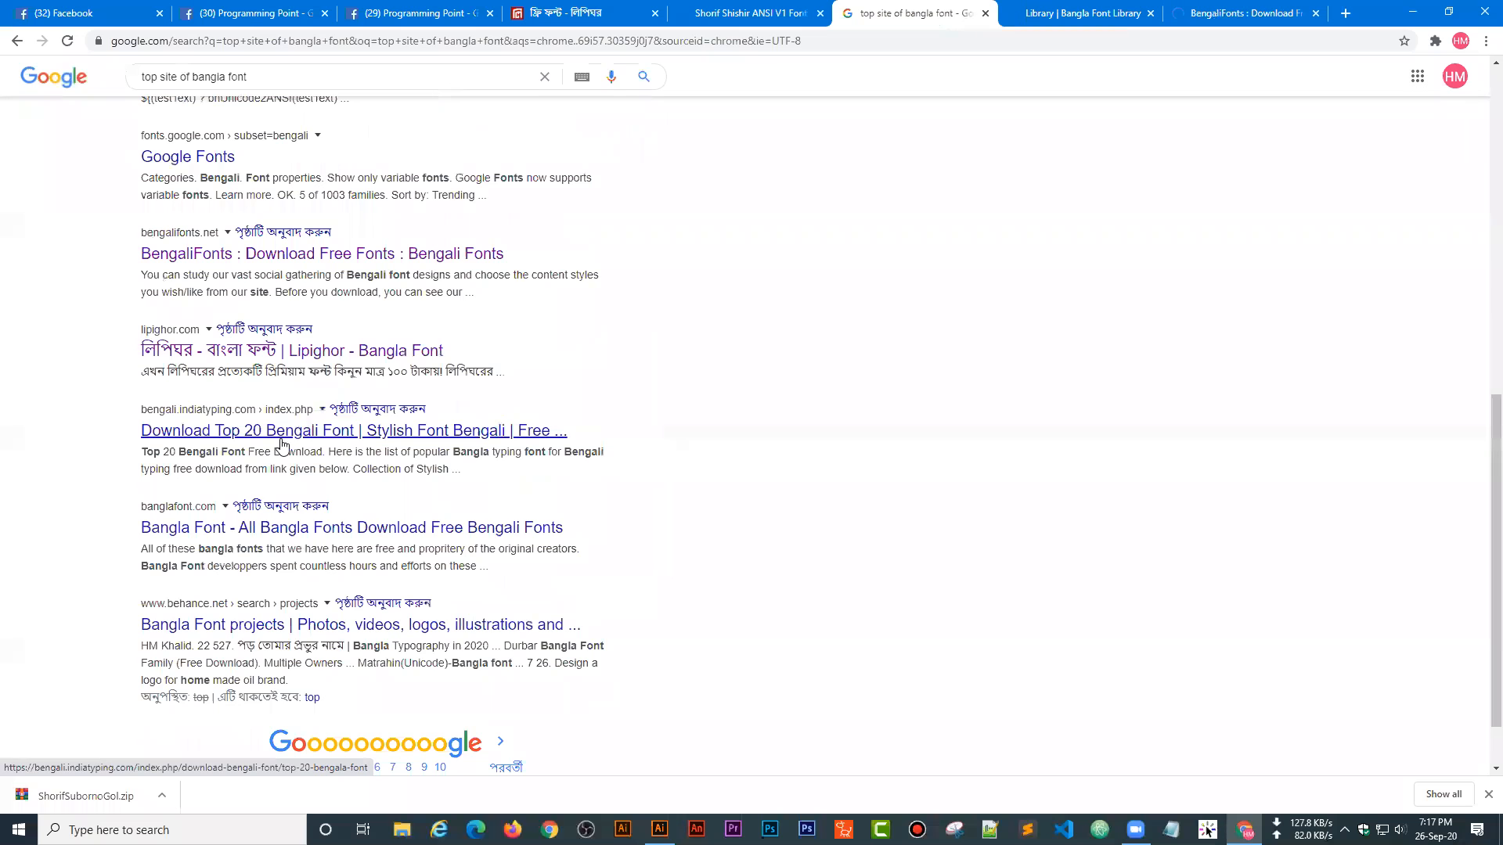
right_click(191, 528)
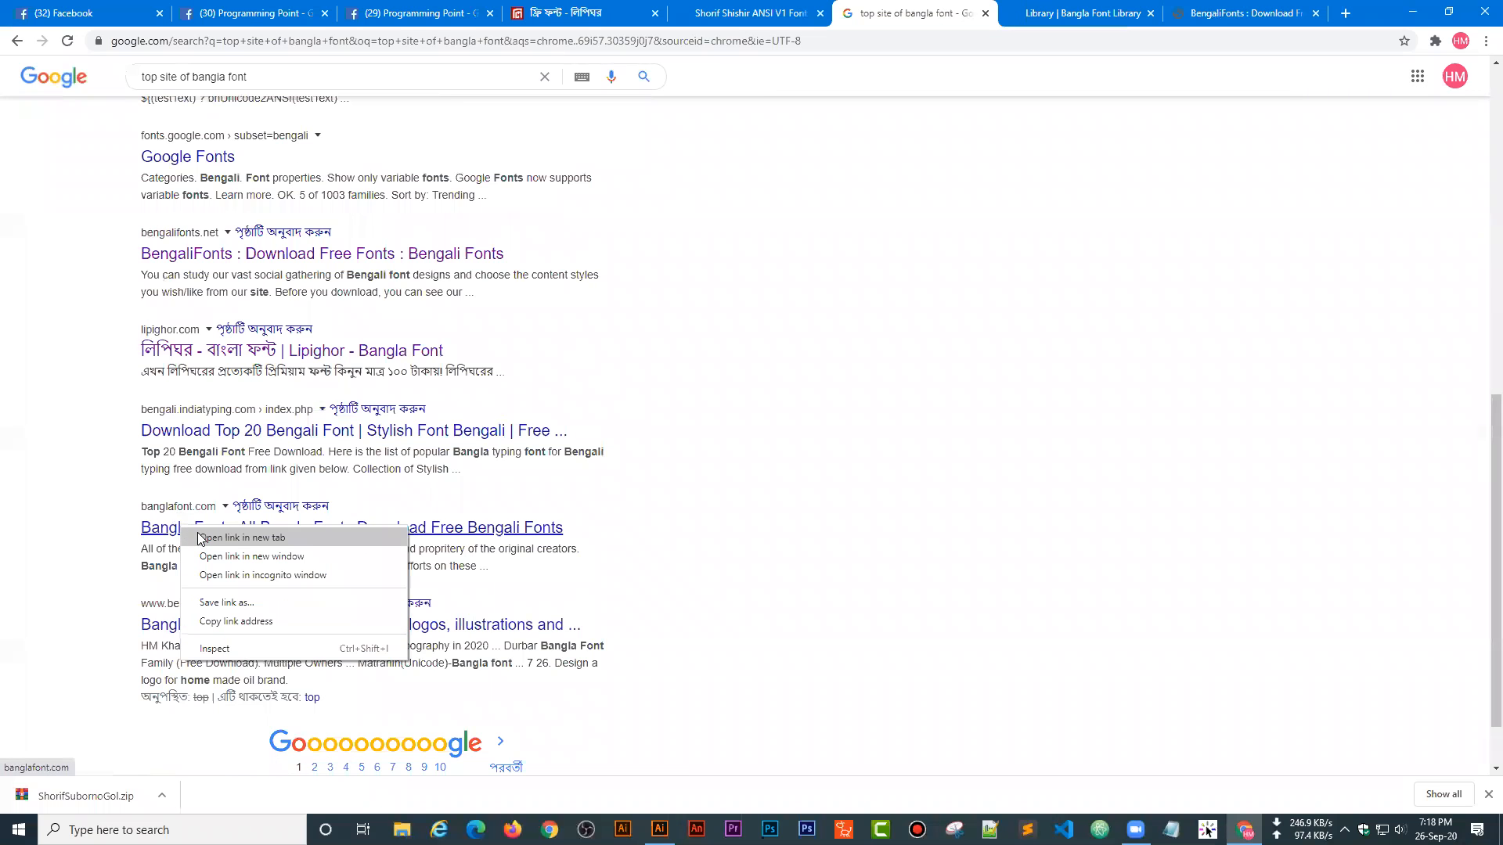
left_click(223, 538)
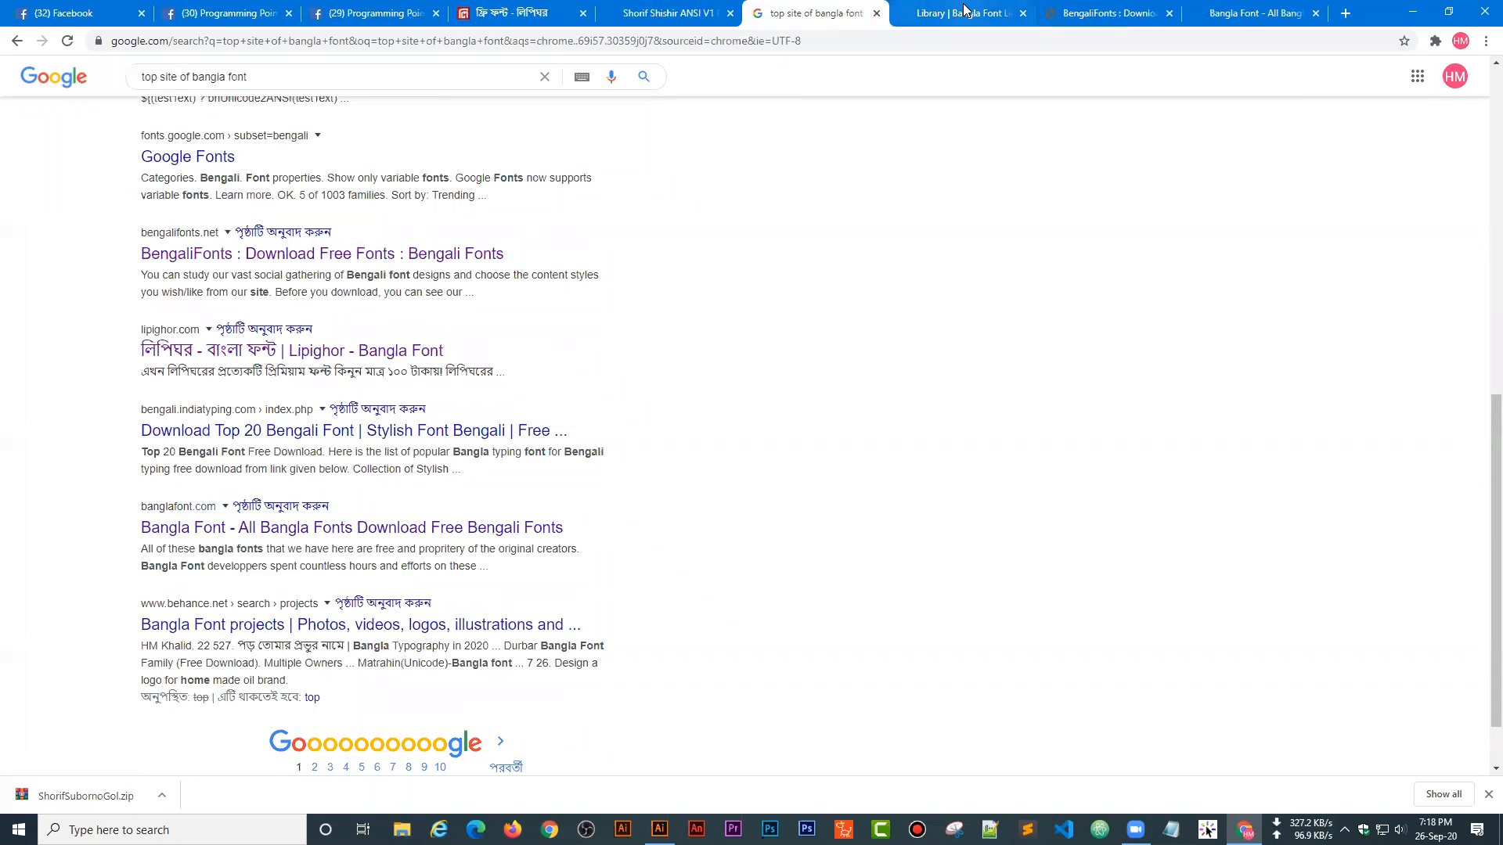
- Switch to the Bangla Font Library page and browse its font previews
left_click(956, 13)
scroll(750, 524, "down", 4)
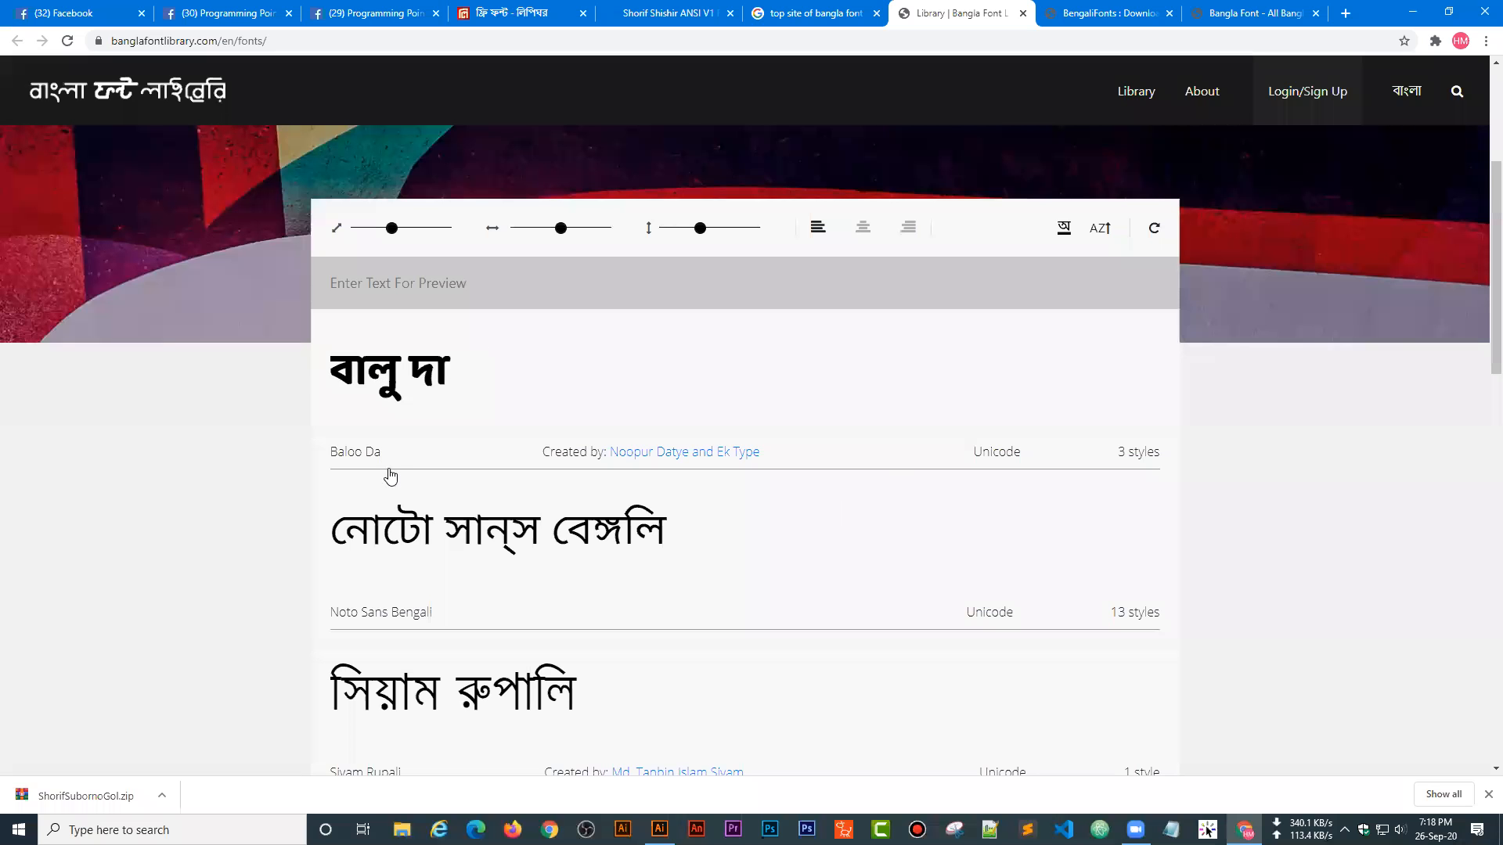
scroll(390, 476, "down", 10)
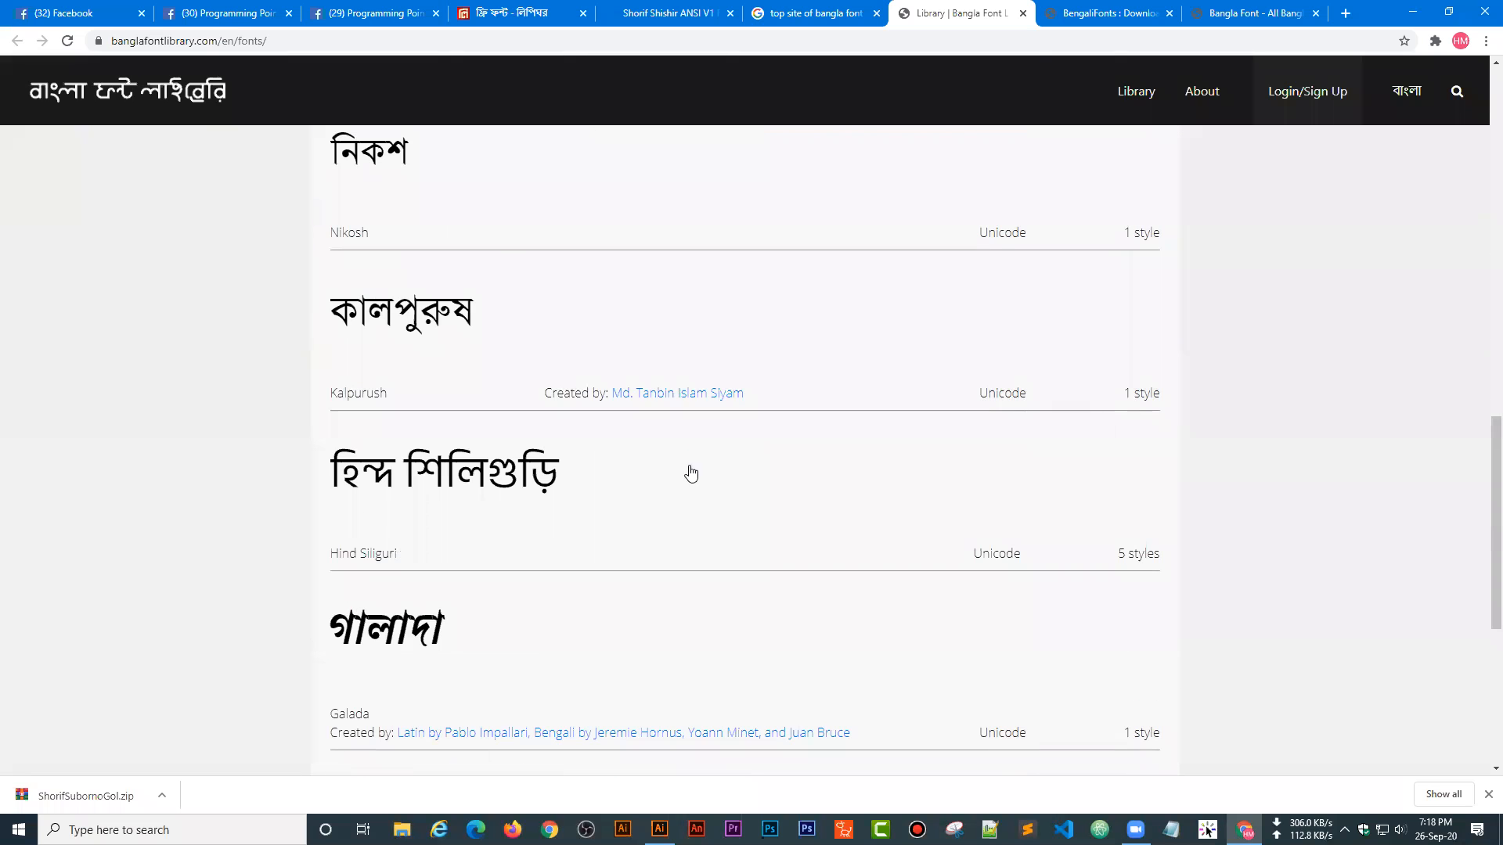
- Switch to the bengalifonts.net page and browse its downloadable fonts and their sample texts
left_click(1115, 13)
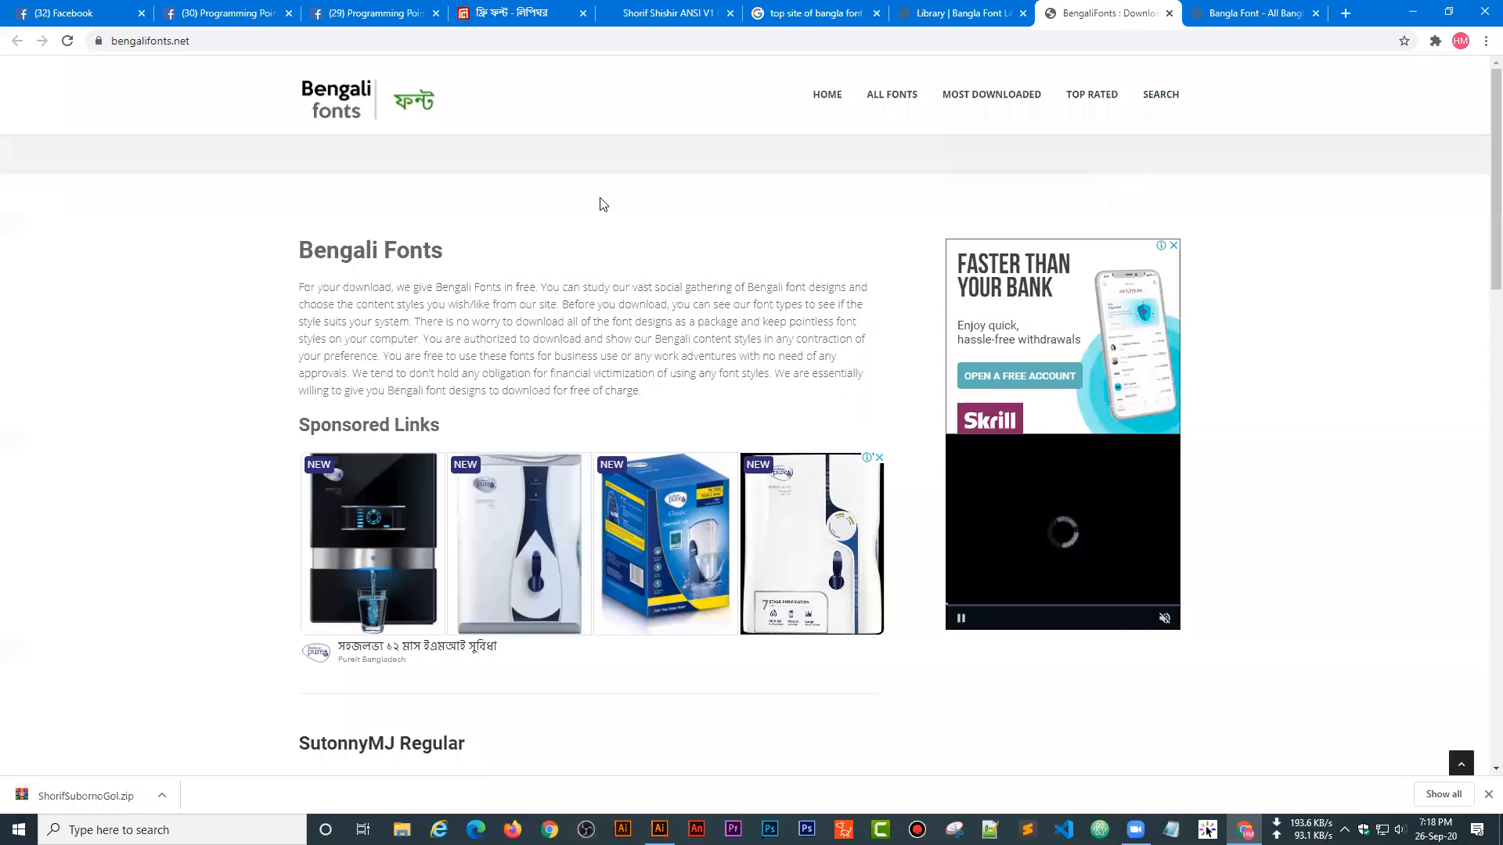
scroll(580, 292, "down", 7)
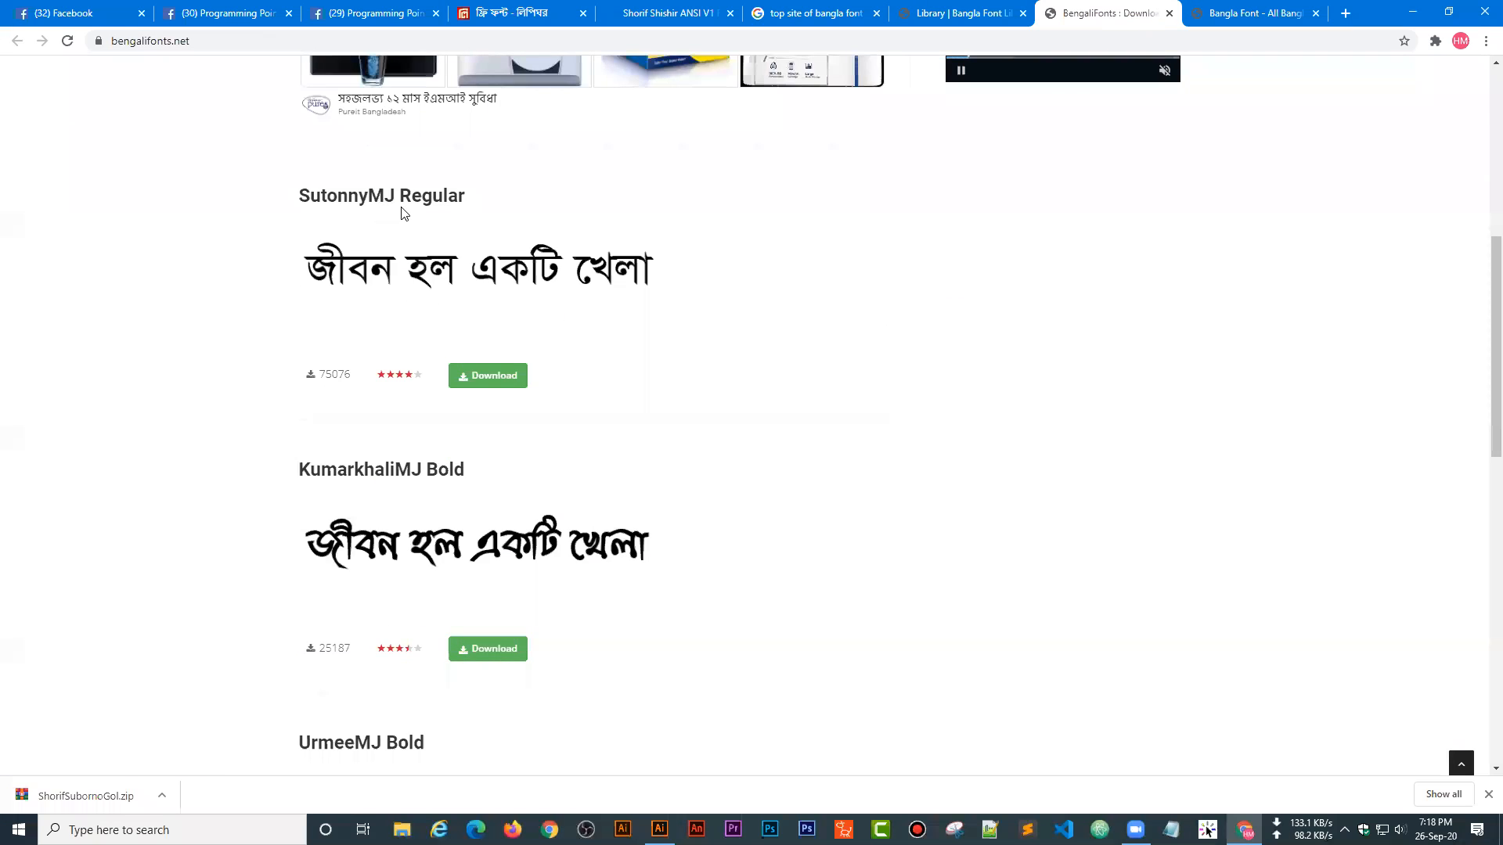
scroll(477, 705, "down", 1)
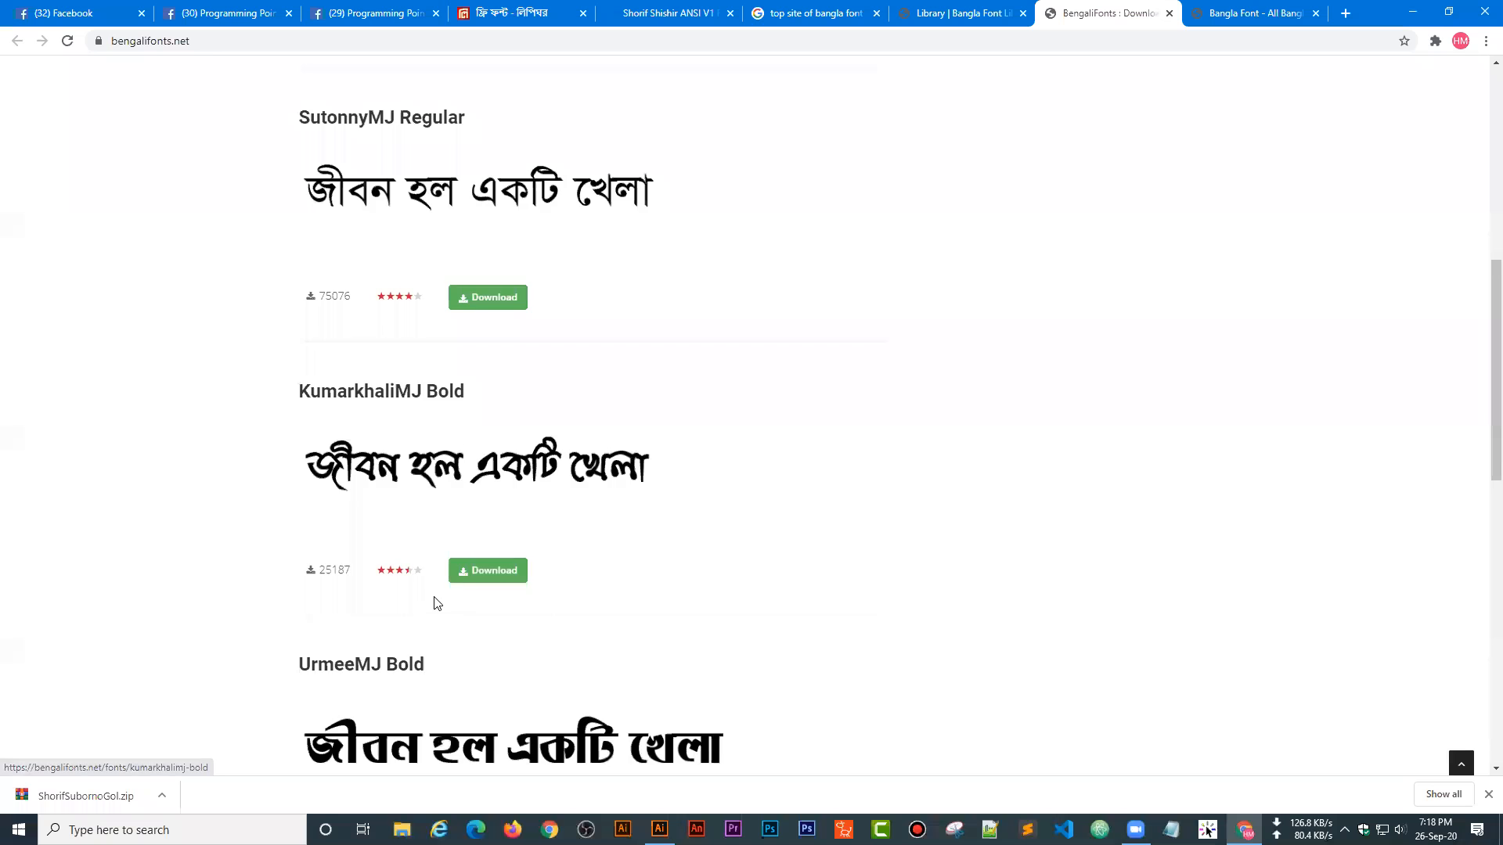
scroll(436, 608, "down", 1)
scroll(515, 511, "down", 7)
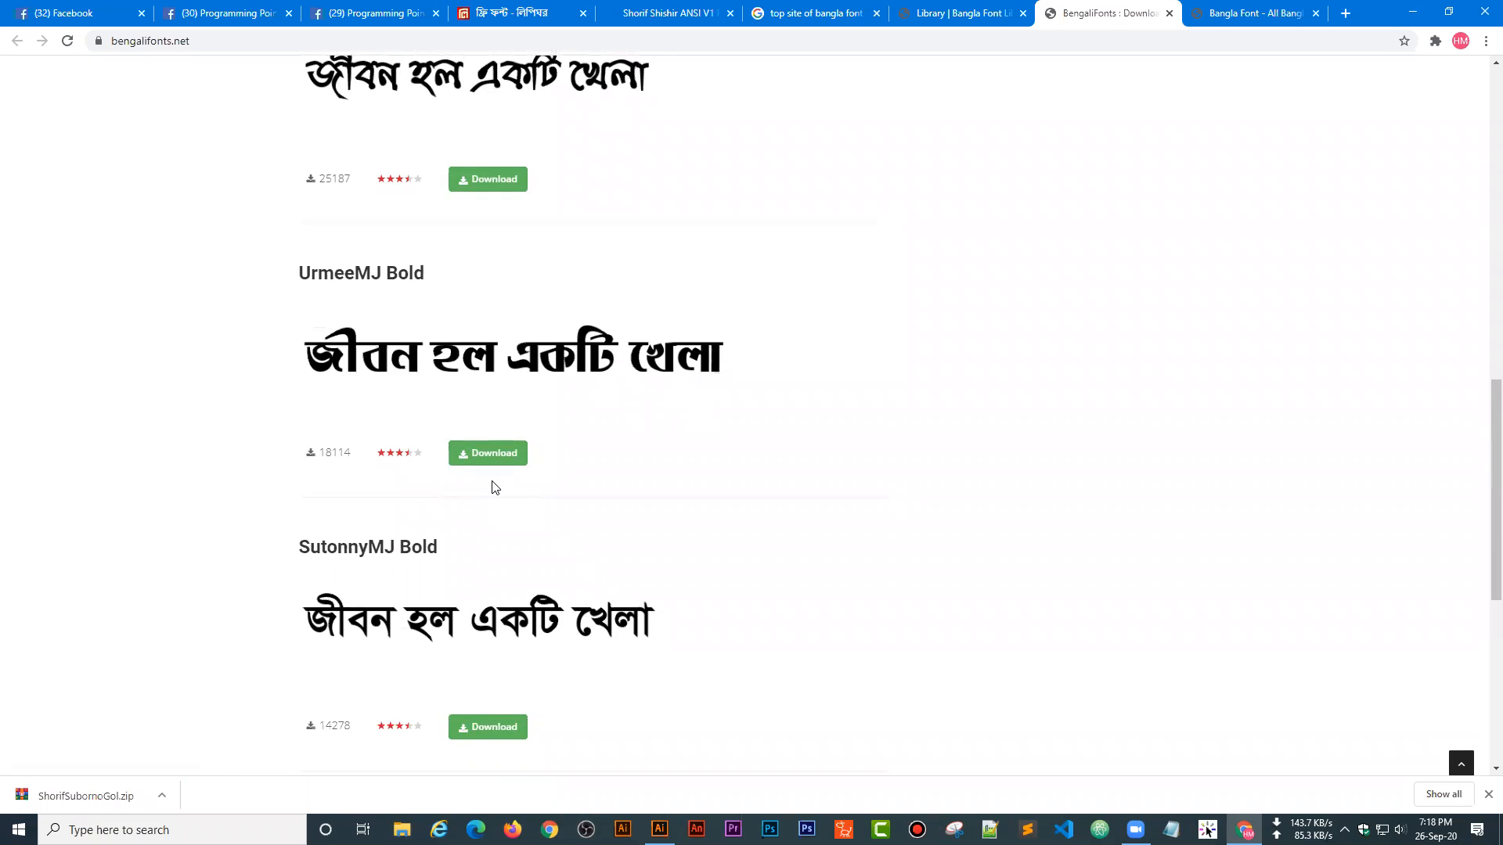
scroll(492, 487, "down", 4)
scroll(494, 487, "up", 4)
- Browse the free font list on banglafont.com and open its Bangla Newspaper Fonts entry in a new tab
left_click(1256, 15)
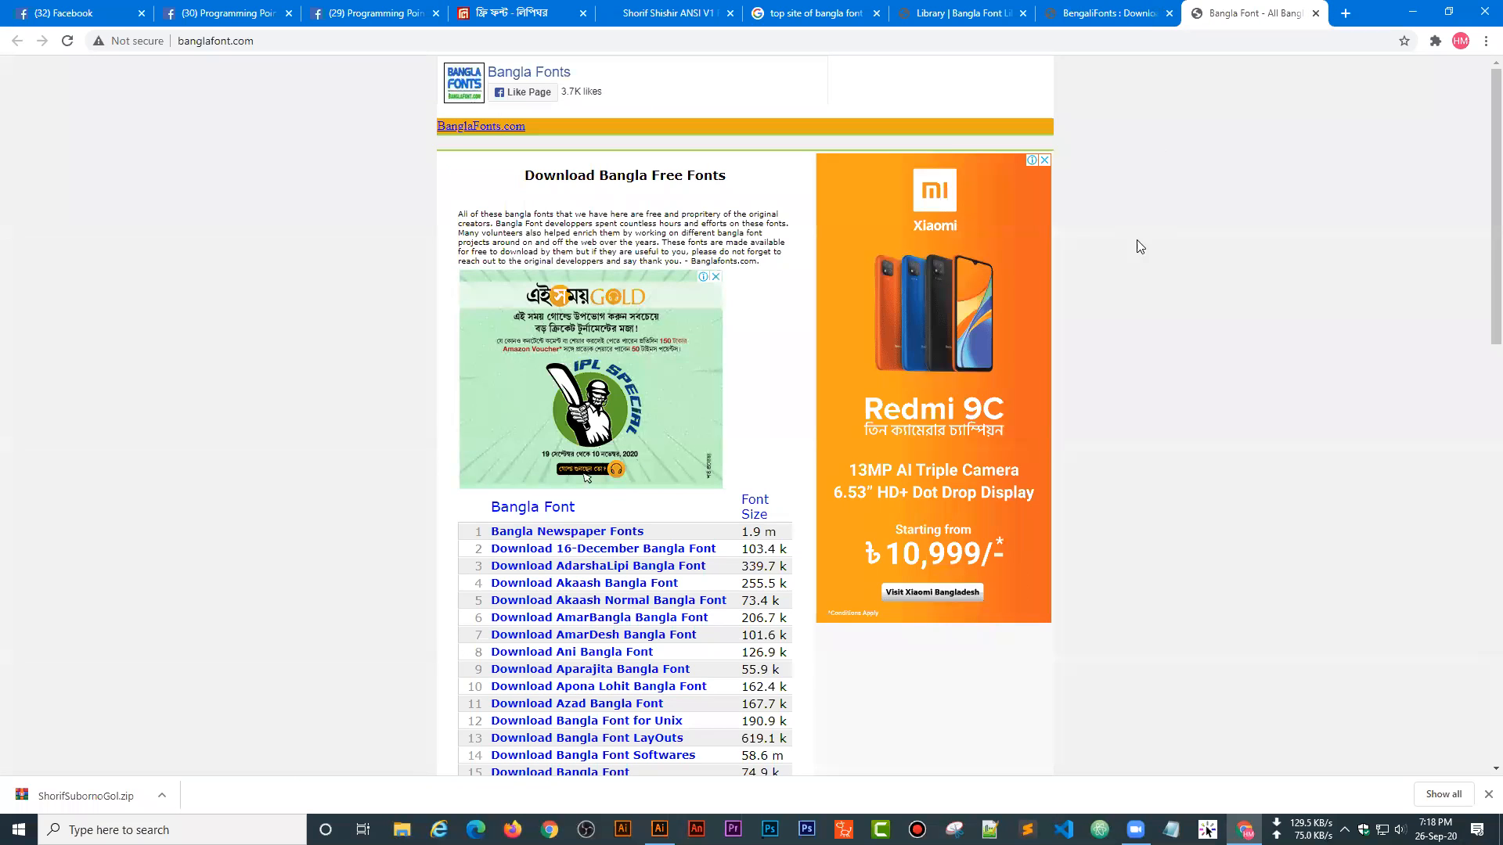
scroll(691, 661, "down", 3)
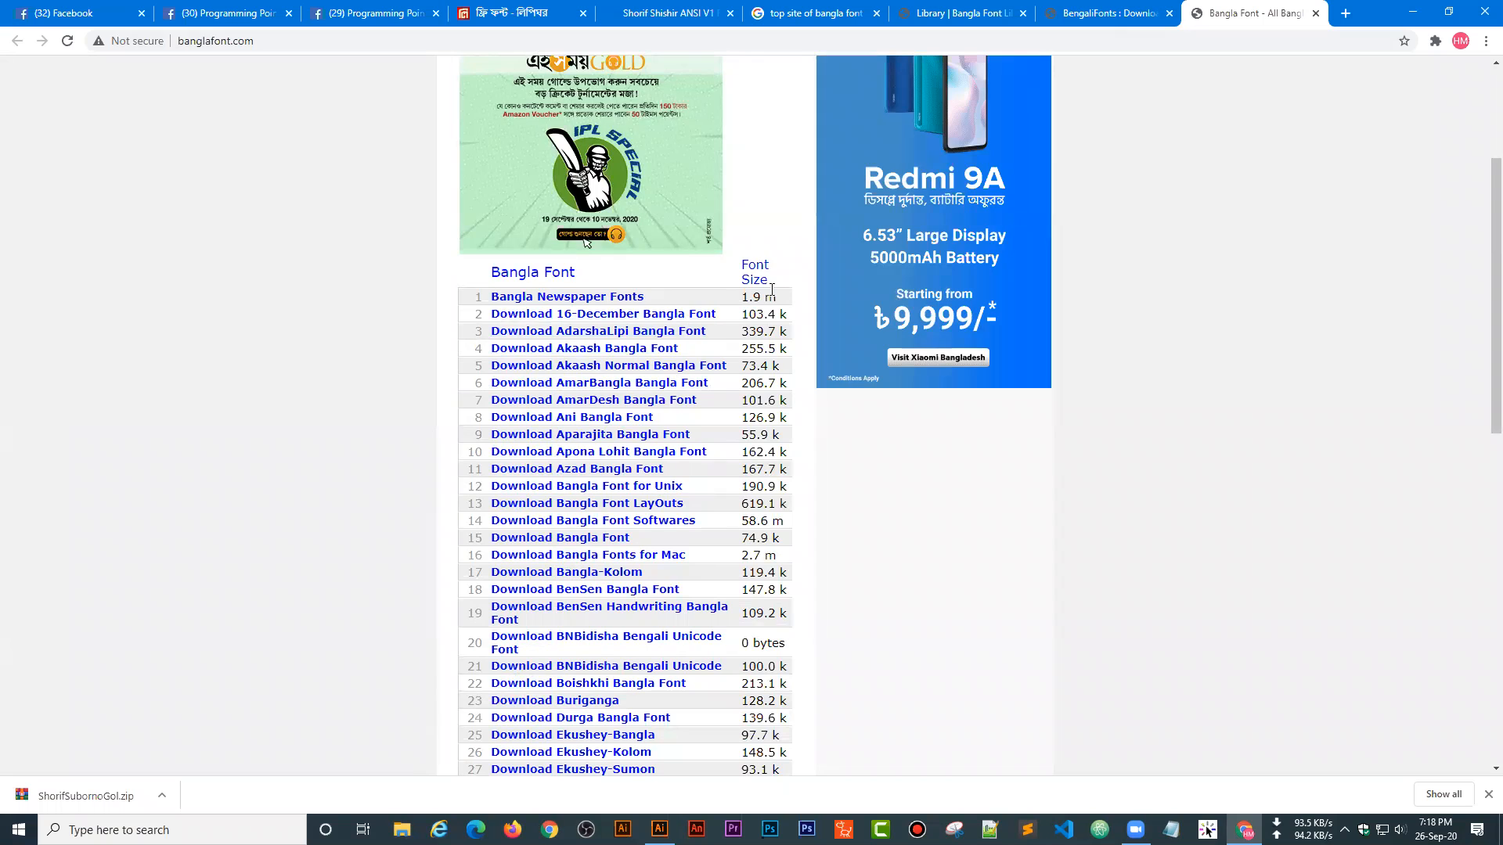
scroll(219, 104, "up", 3)
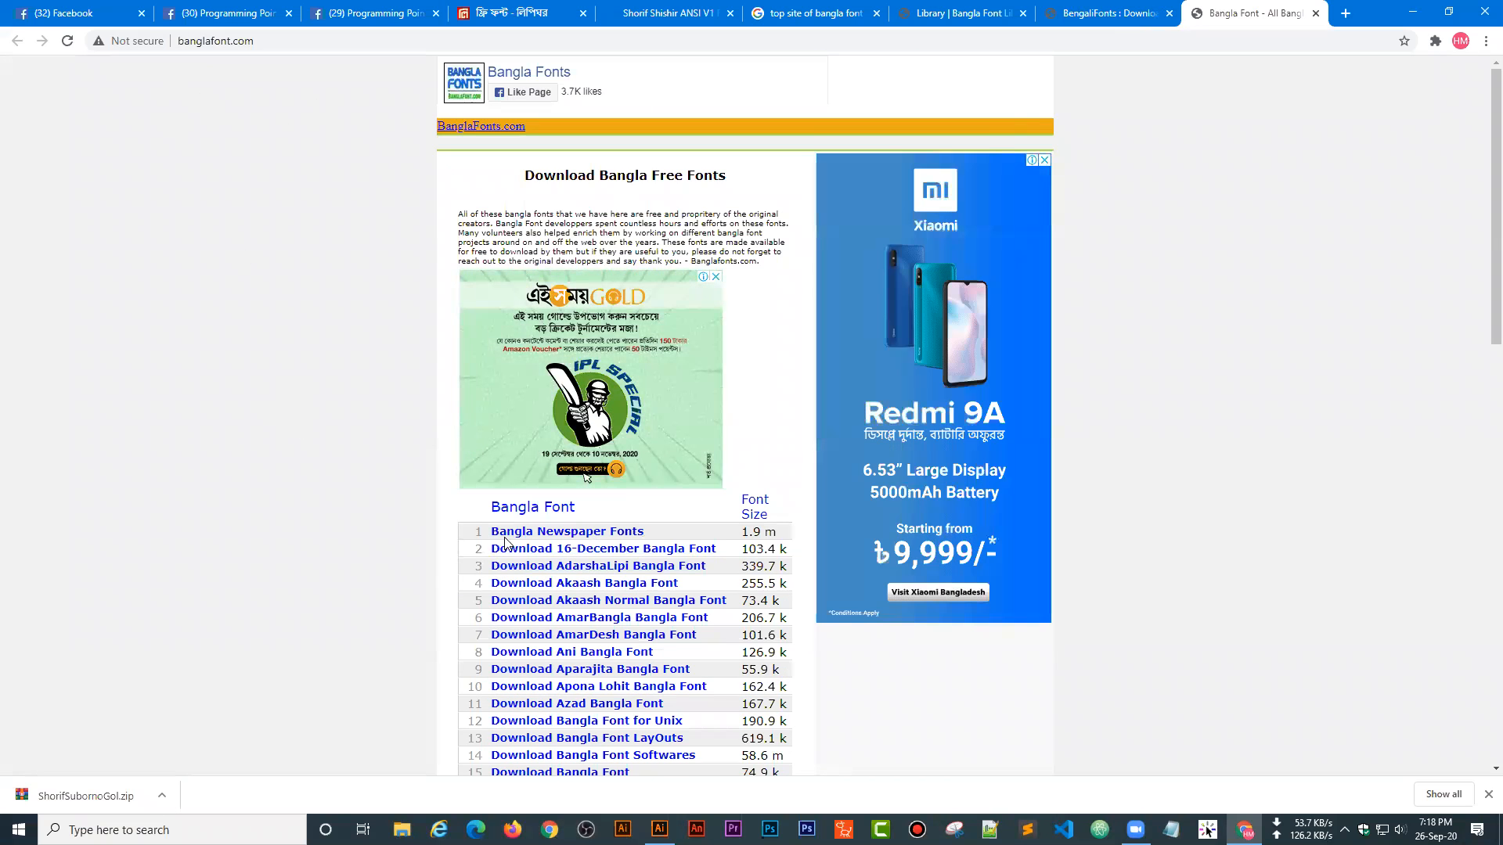
right_click(616, 536)
left_click(636, 546)
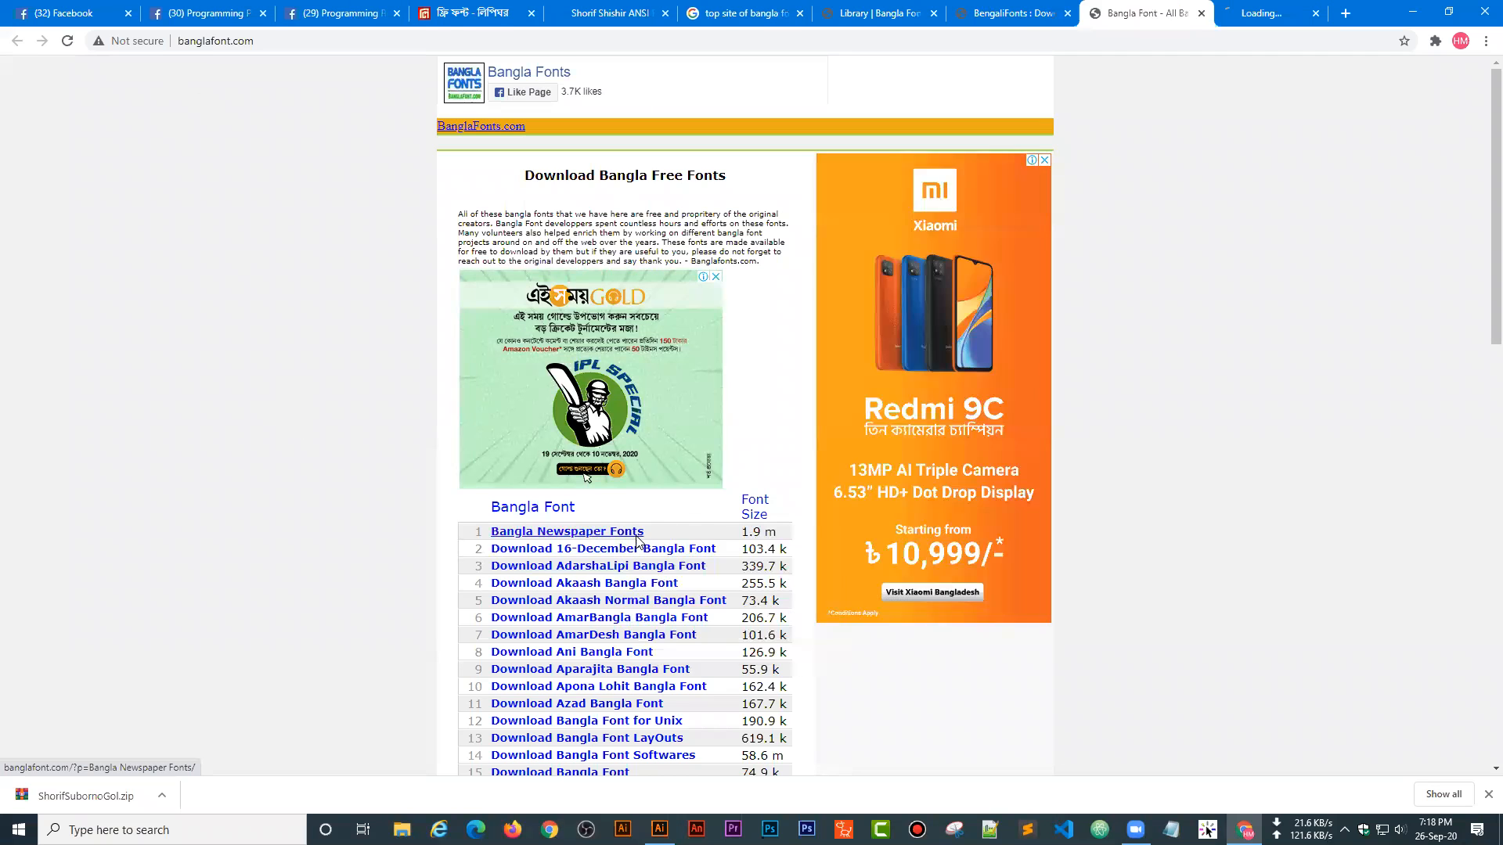
scroll(674, 526, "down", 6)
scroll(673, 526, "down", 8)
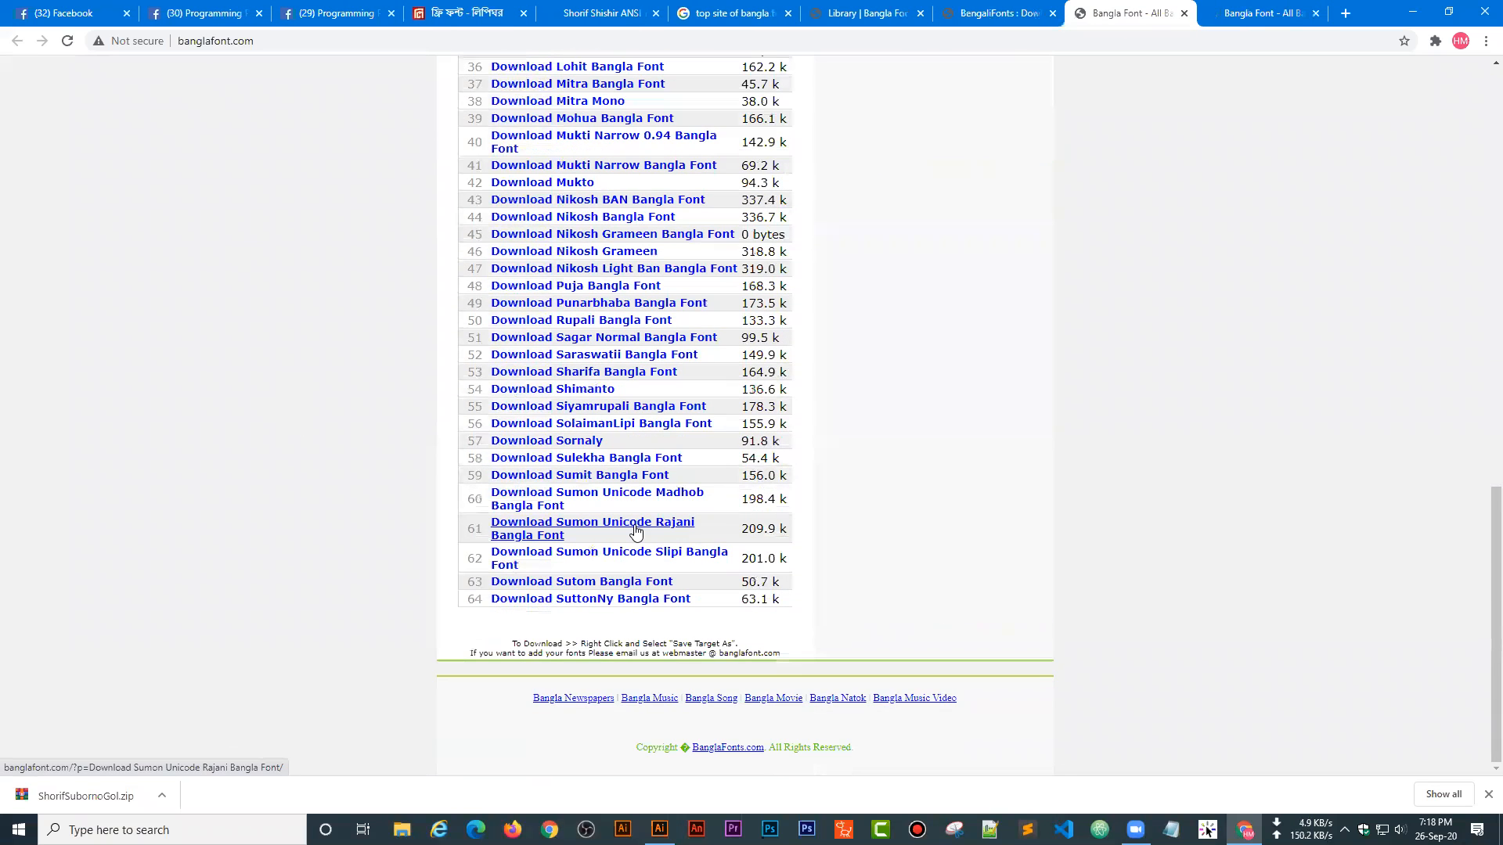
- Switch to the Bangla Newspaper Fonts page and examine the newspaper fonts it offers
left_click(1309, 9)
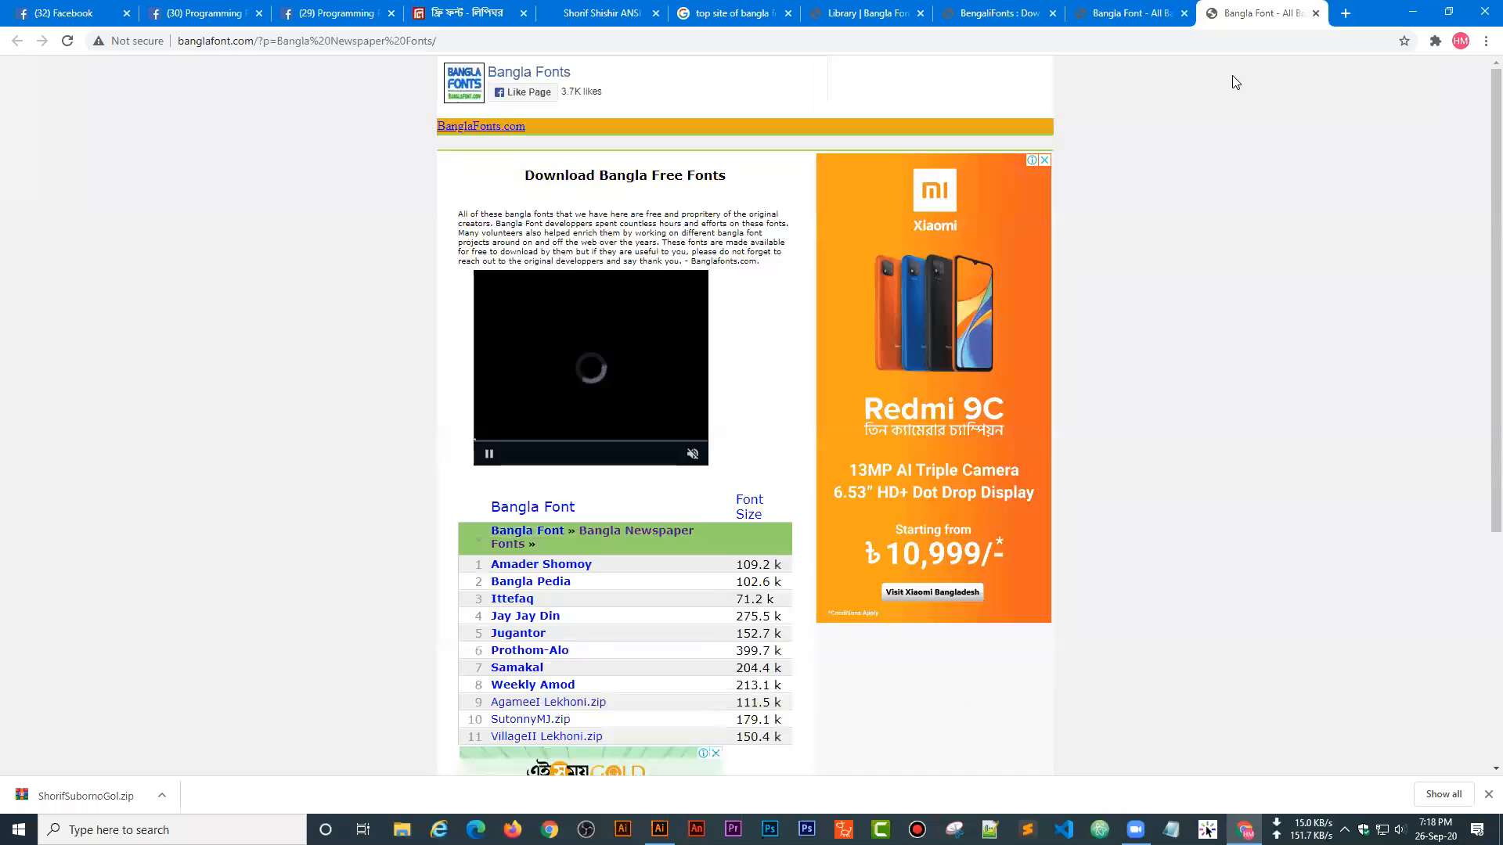
scroll(893, 634, "down", 3)
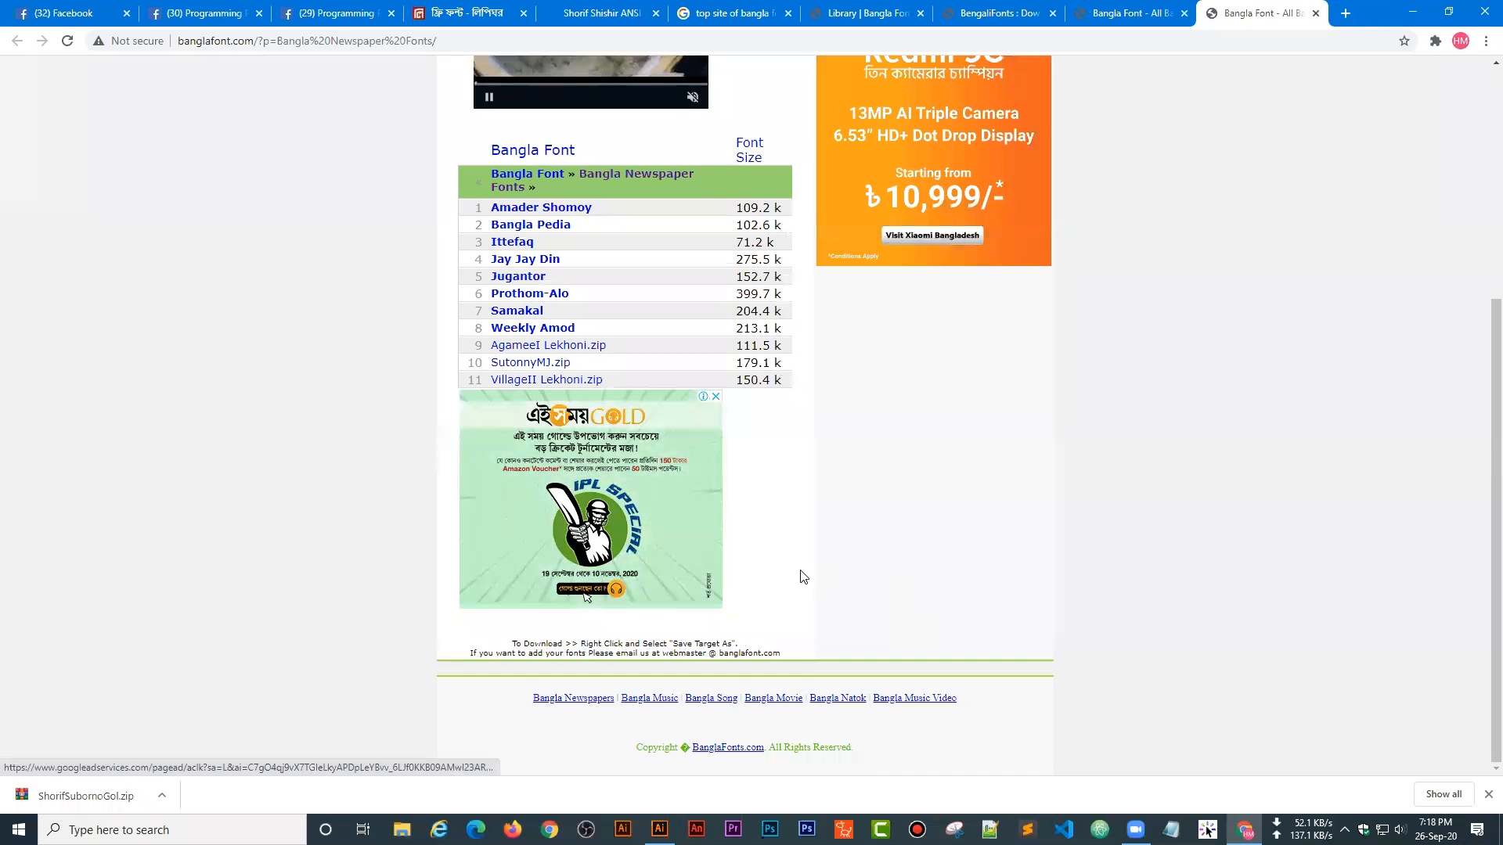
scroll(799, 577, "up", 5)
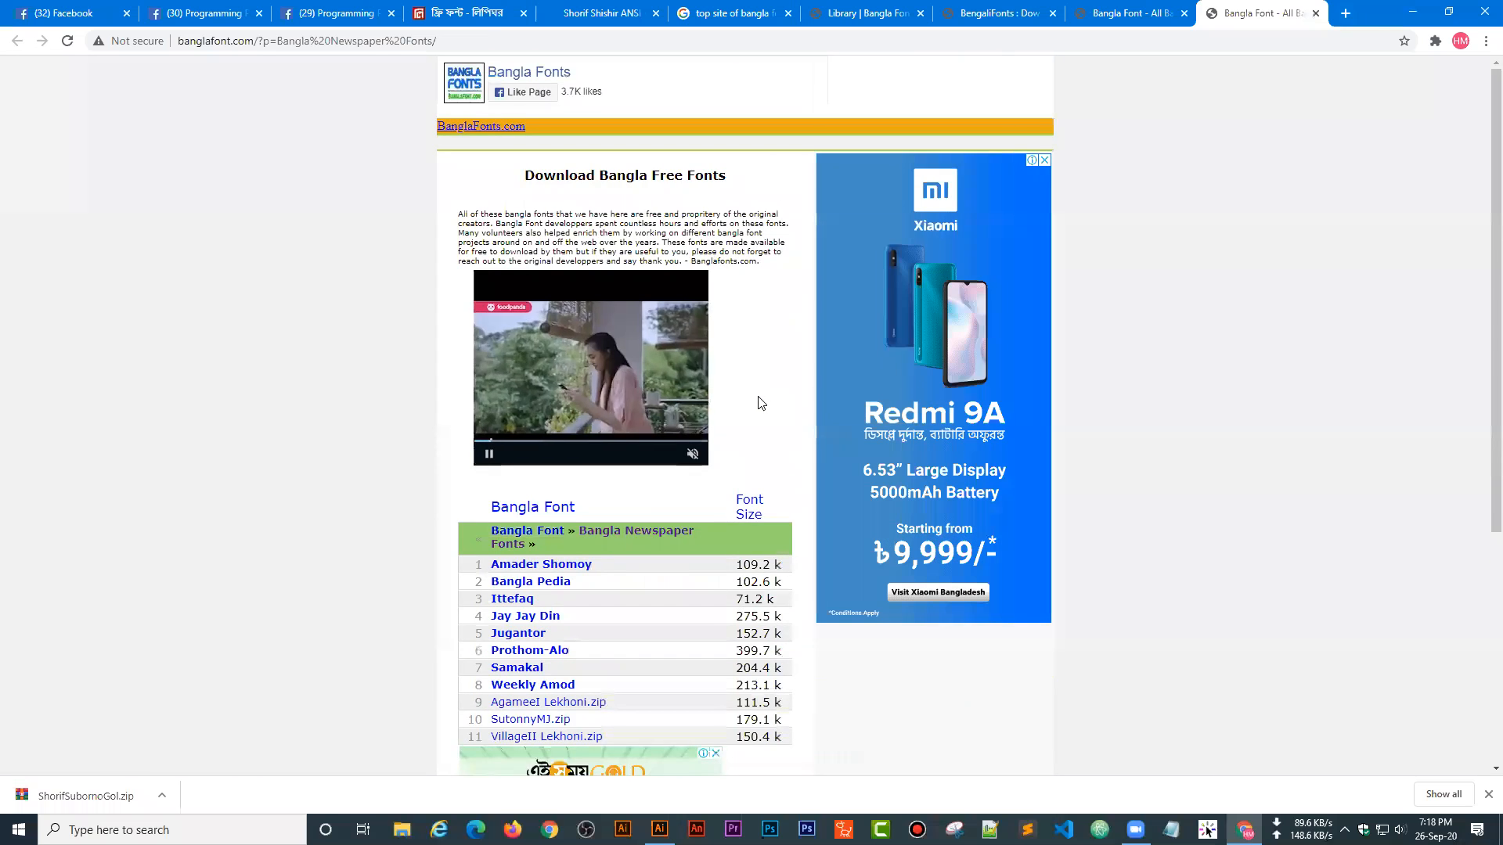
scroll(759, 403, "down", 4)
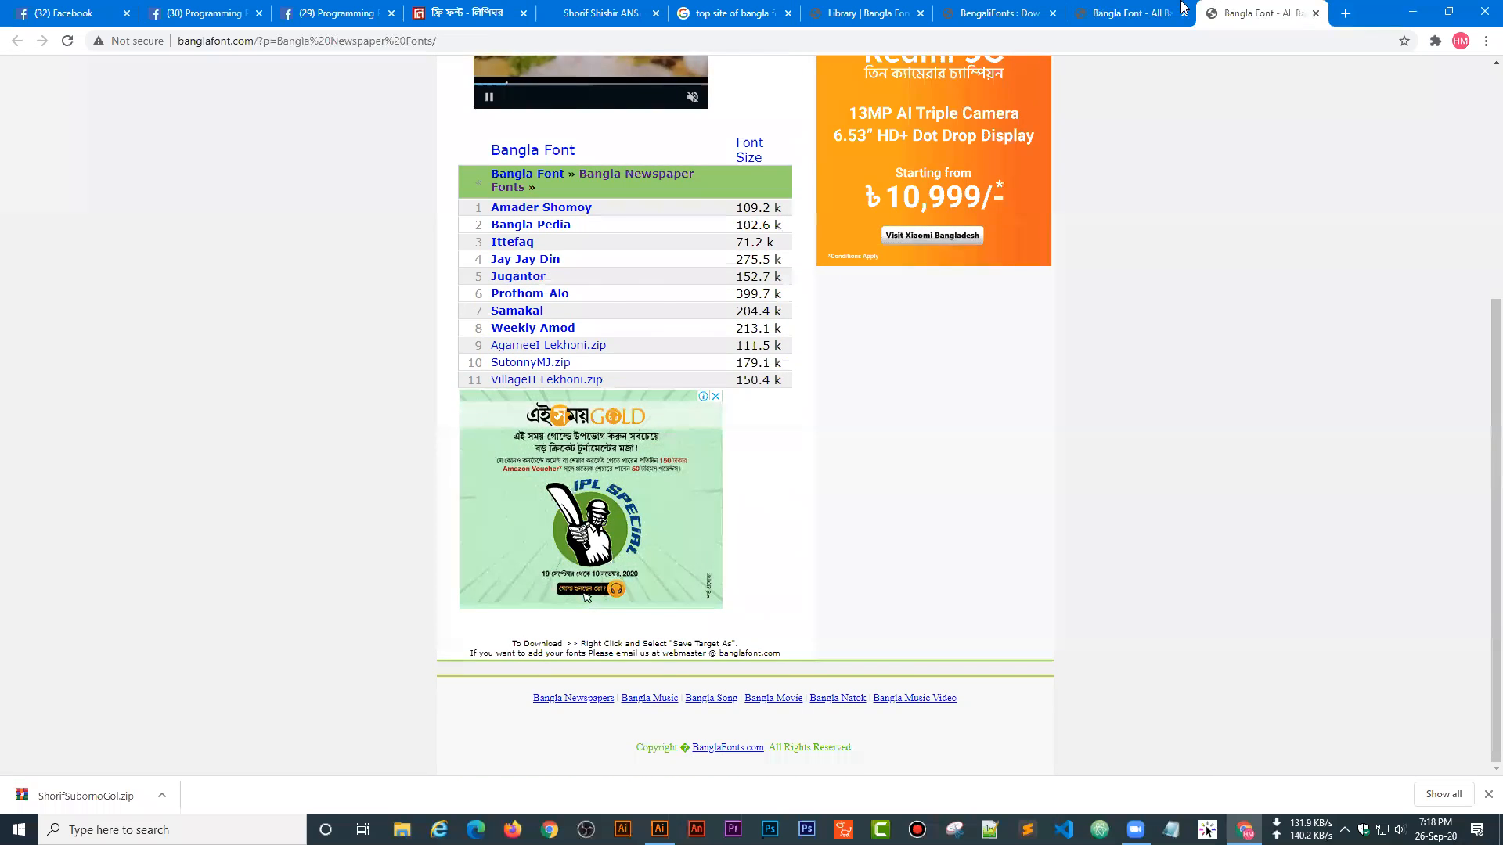
- Close the Bangla Newspaper Fonts page and look over banglafont.com's address and free font list
left_click(1171, 17)
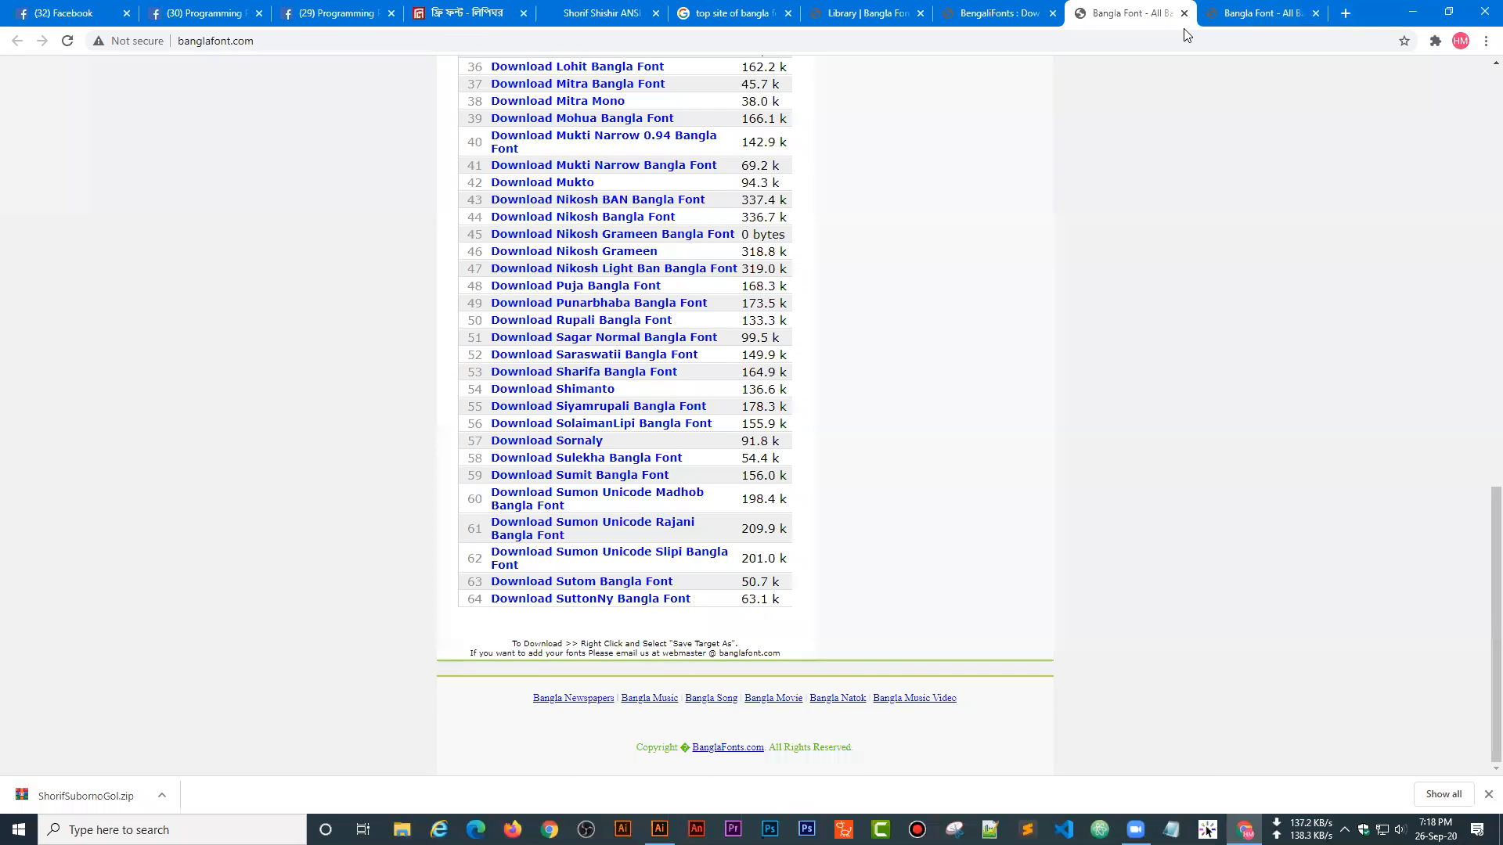
left_click(1316, 14)
scroll(839, 326, "up", 10)
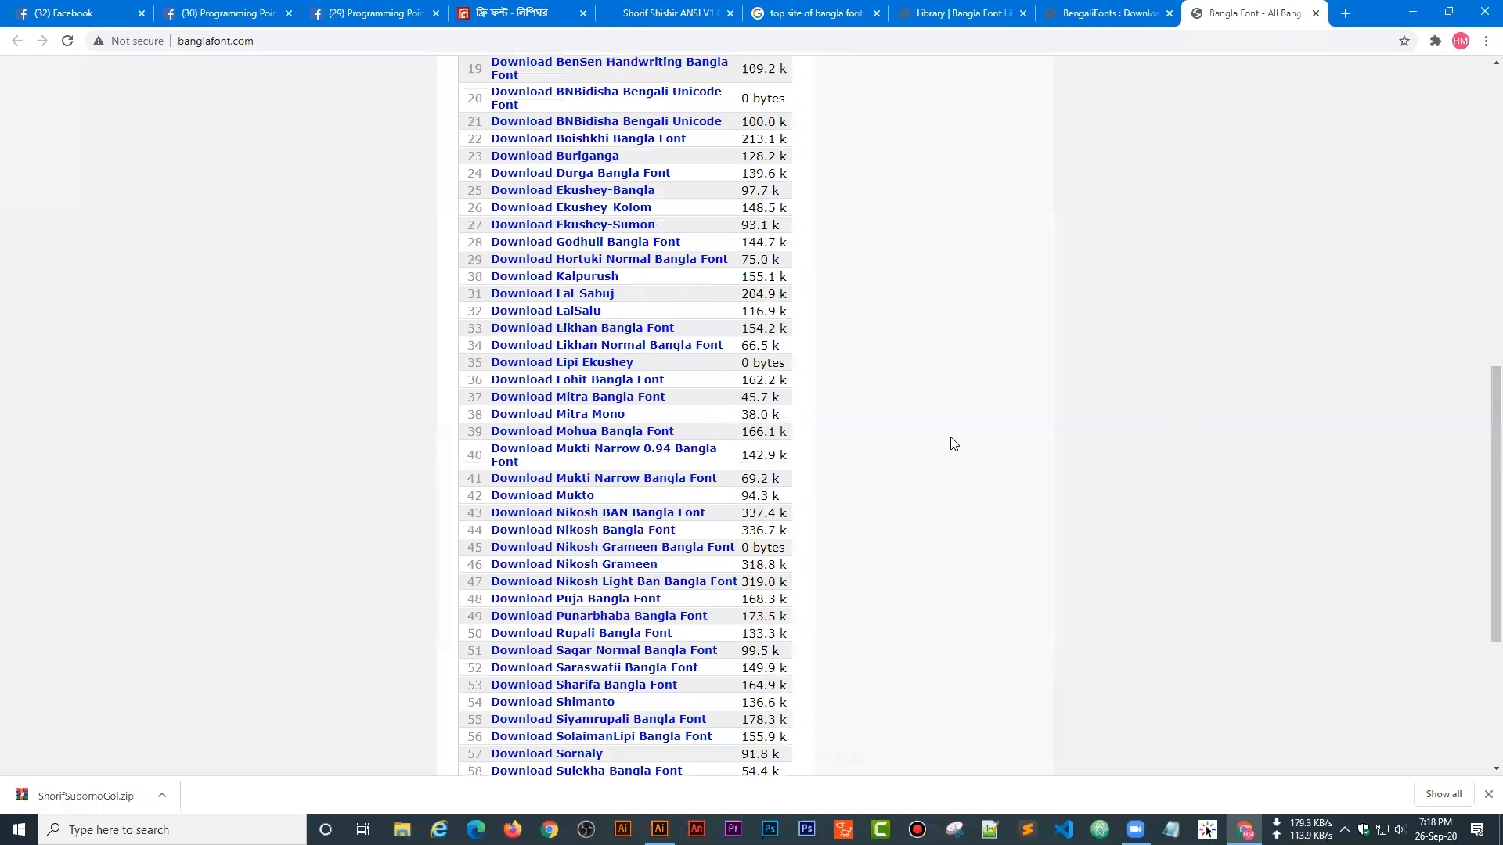
scroll(1007, 412, "up", 4)
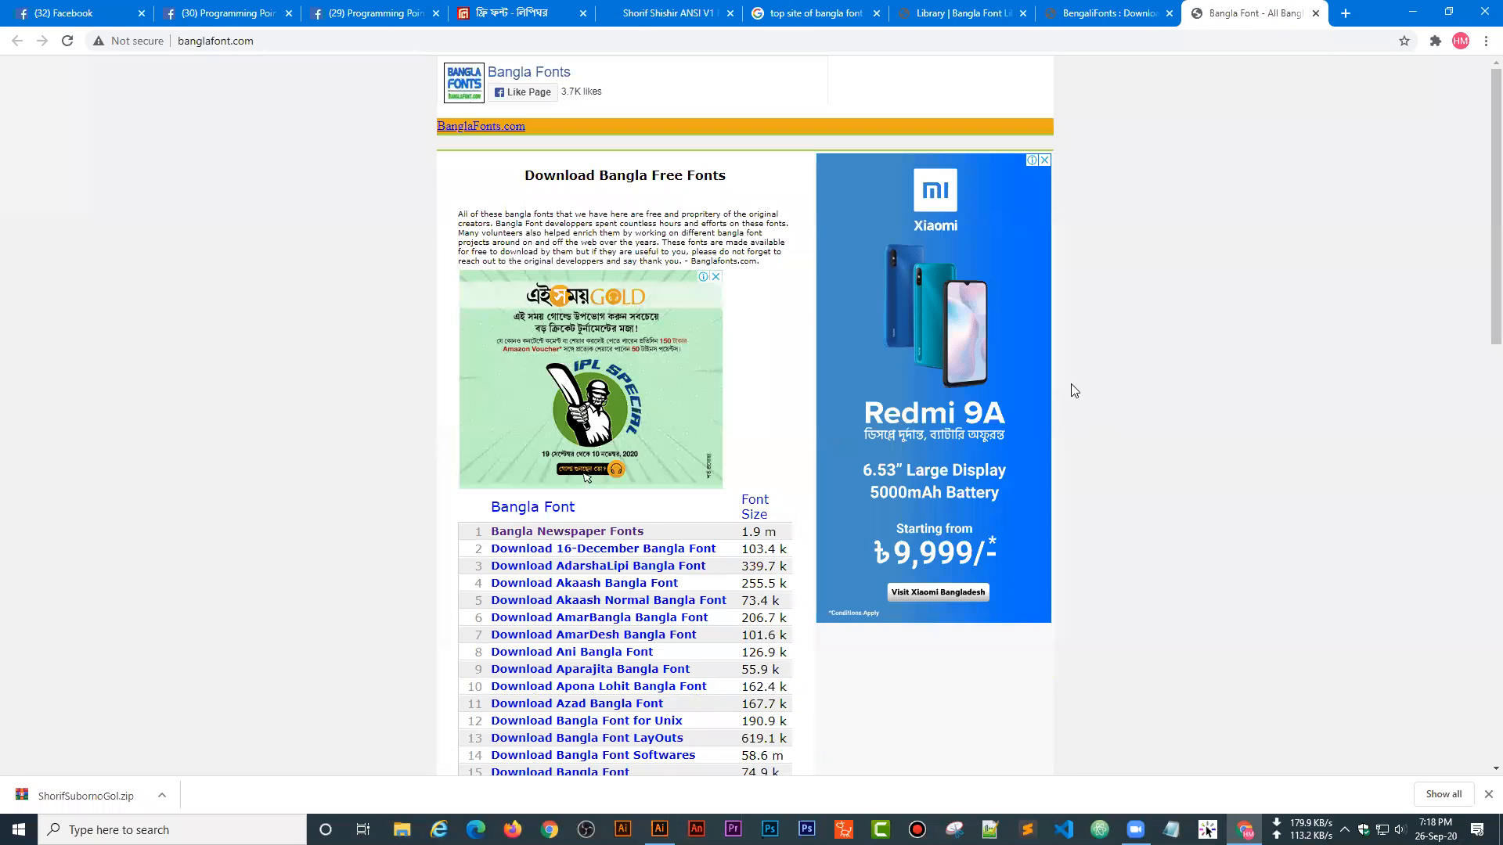
left_click(283, 45)
key("ctrl+a")
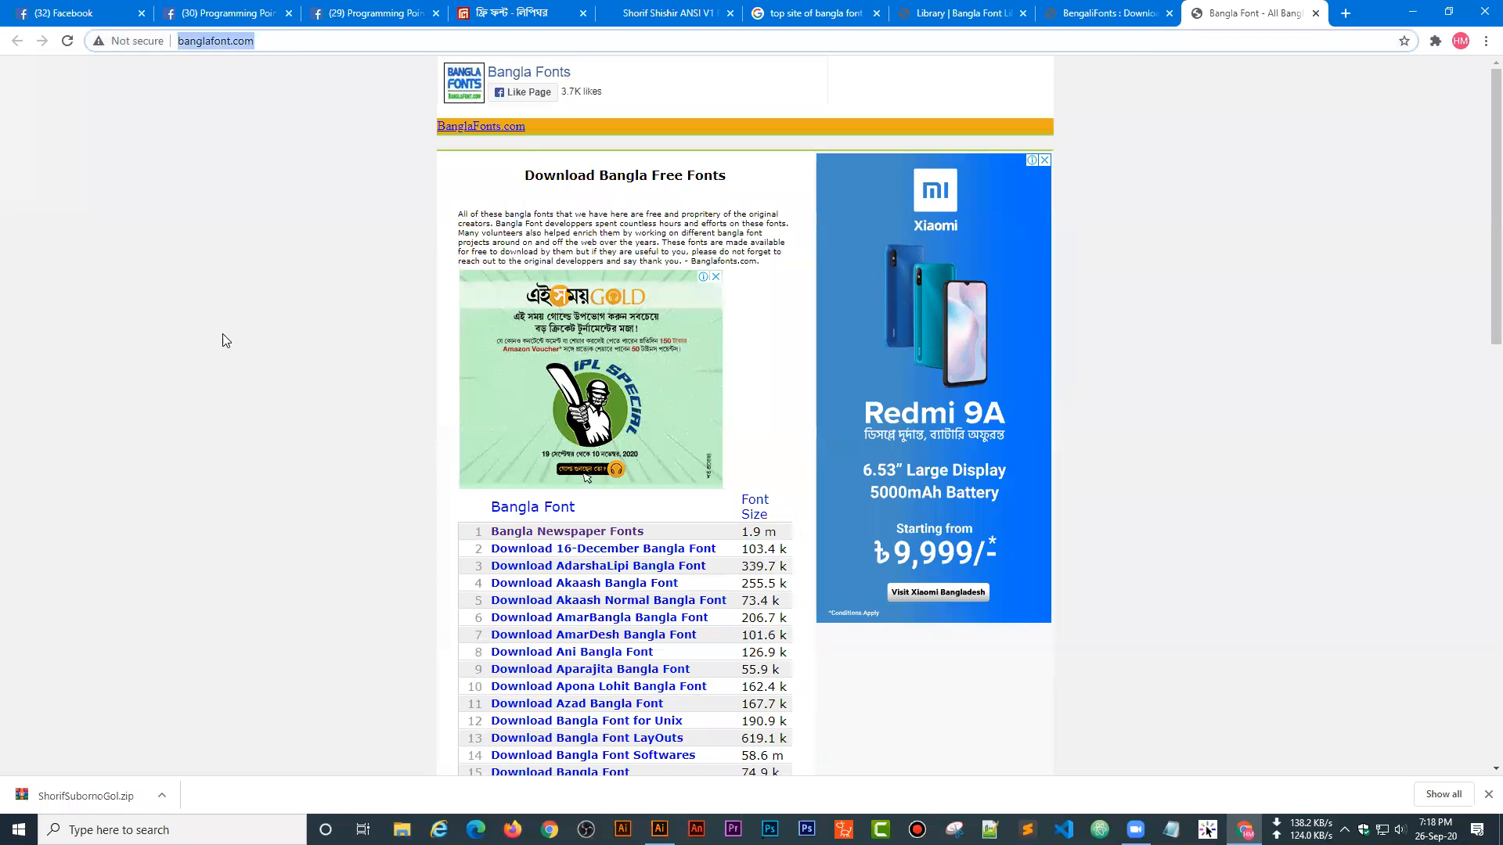
scroll(224, 340, "down", 6)
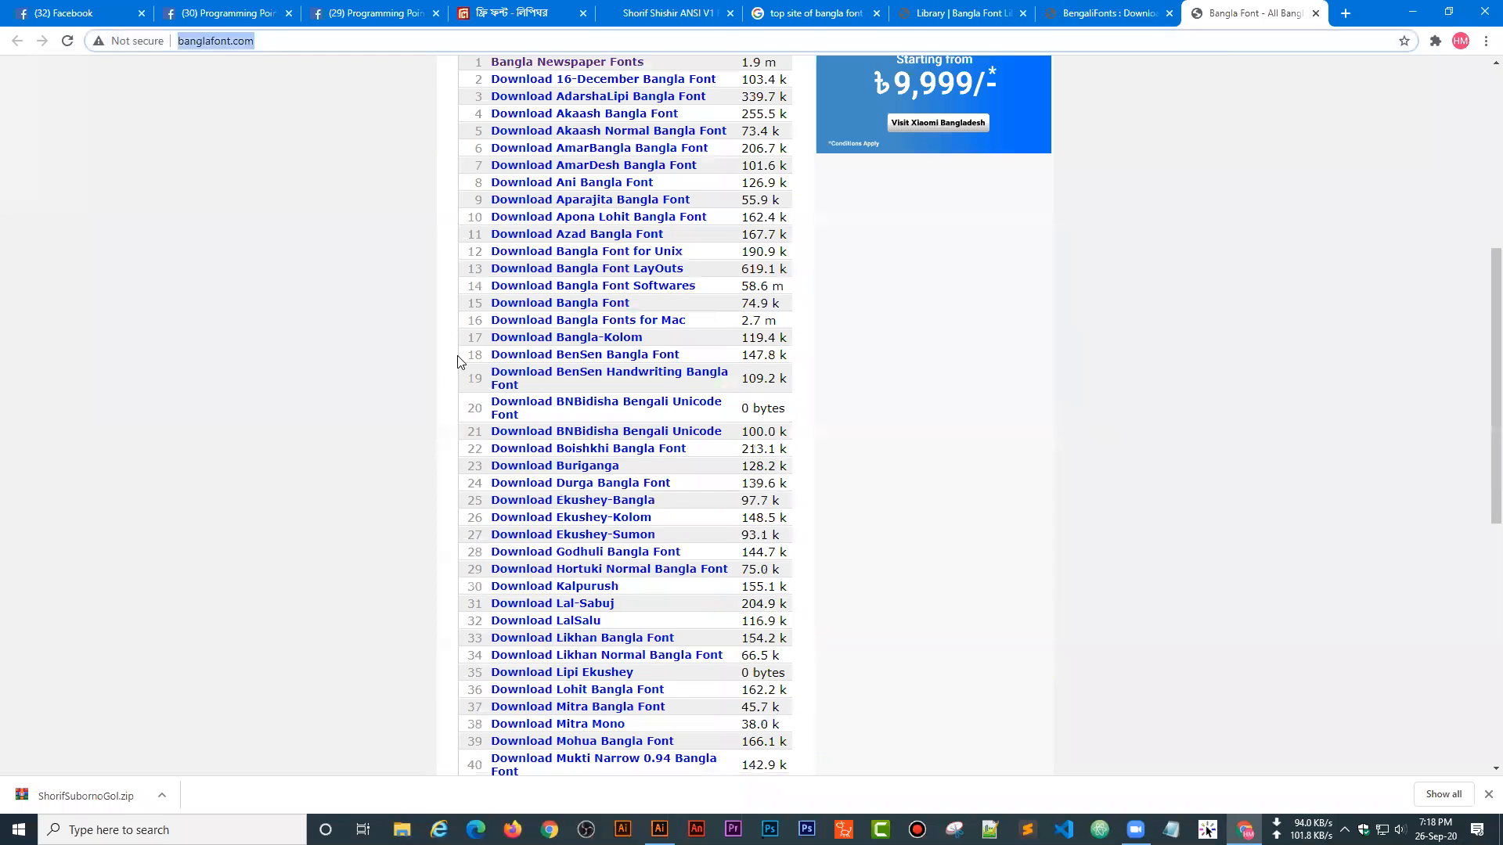
- Locate the downloaded ShorifSubornoGol.zip in its folder and extract it into a ShorifSubornoGol folder in Downloads
left_click(162, 795)
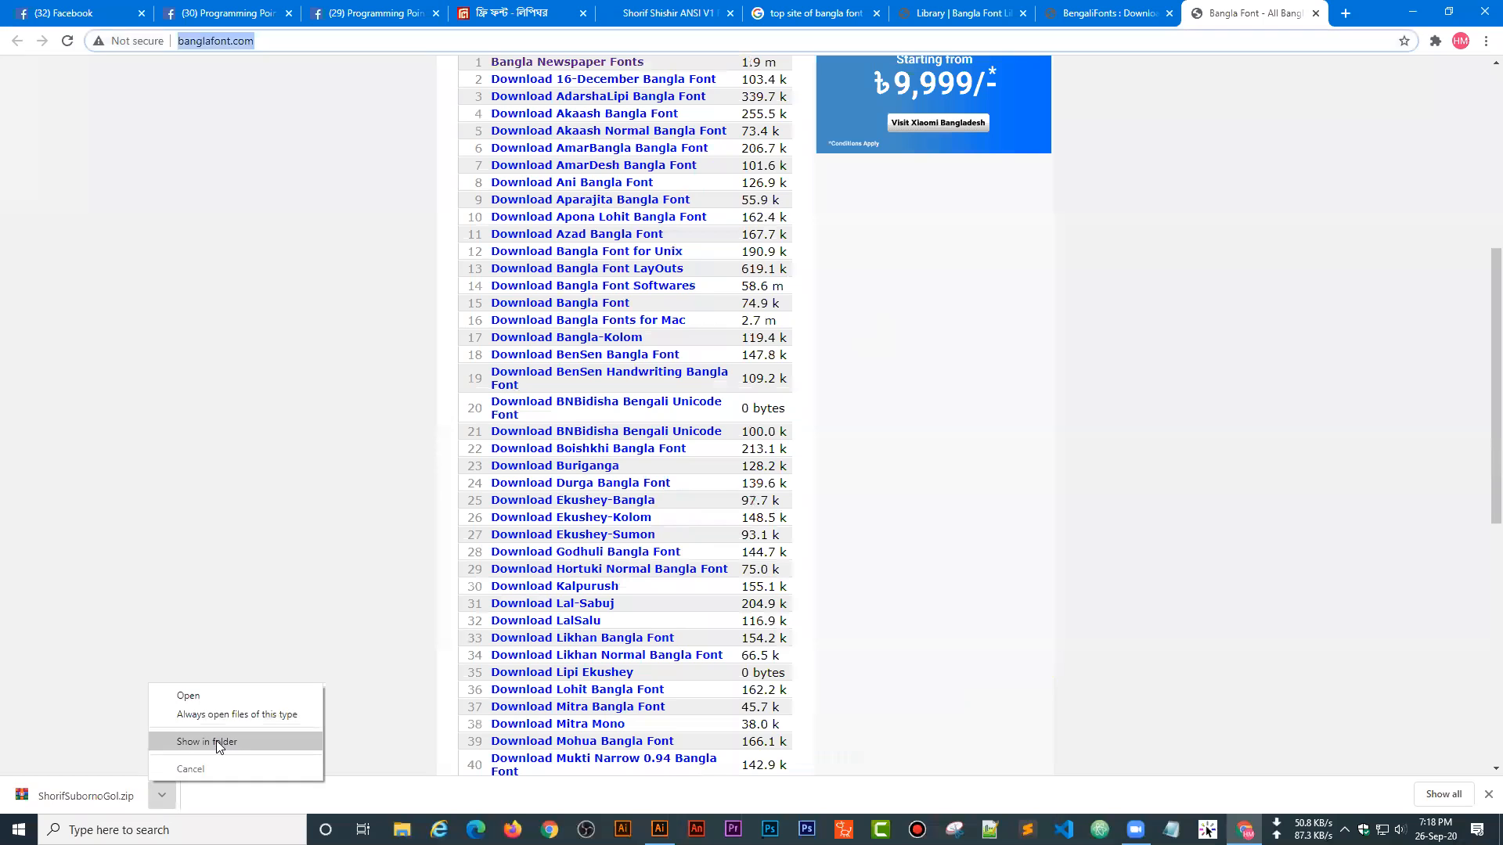
left_click(216, 741)
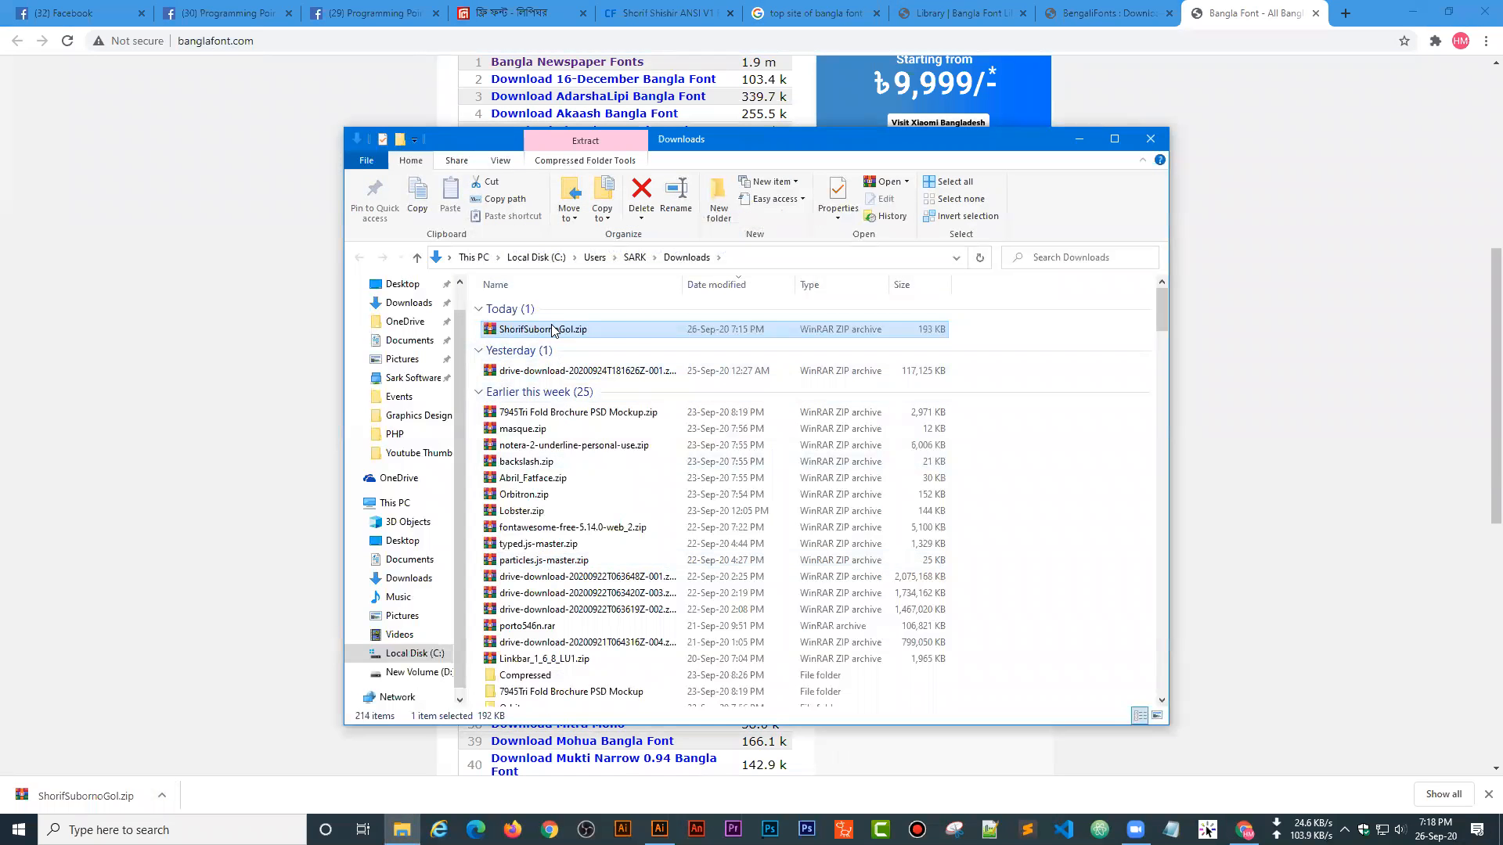
right_click(552, 329)
left_click(595, 374)
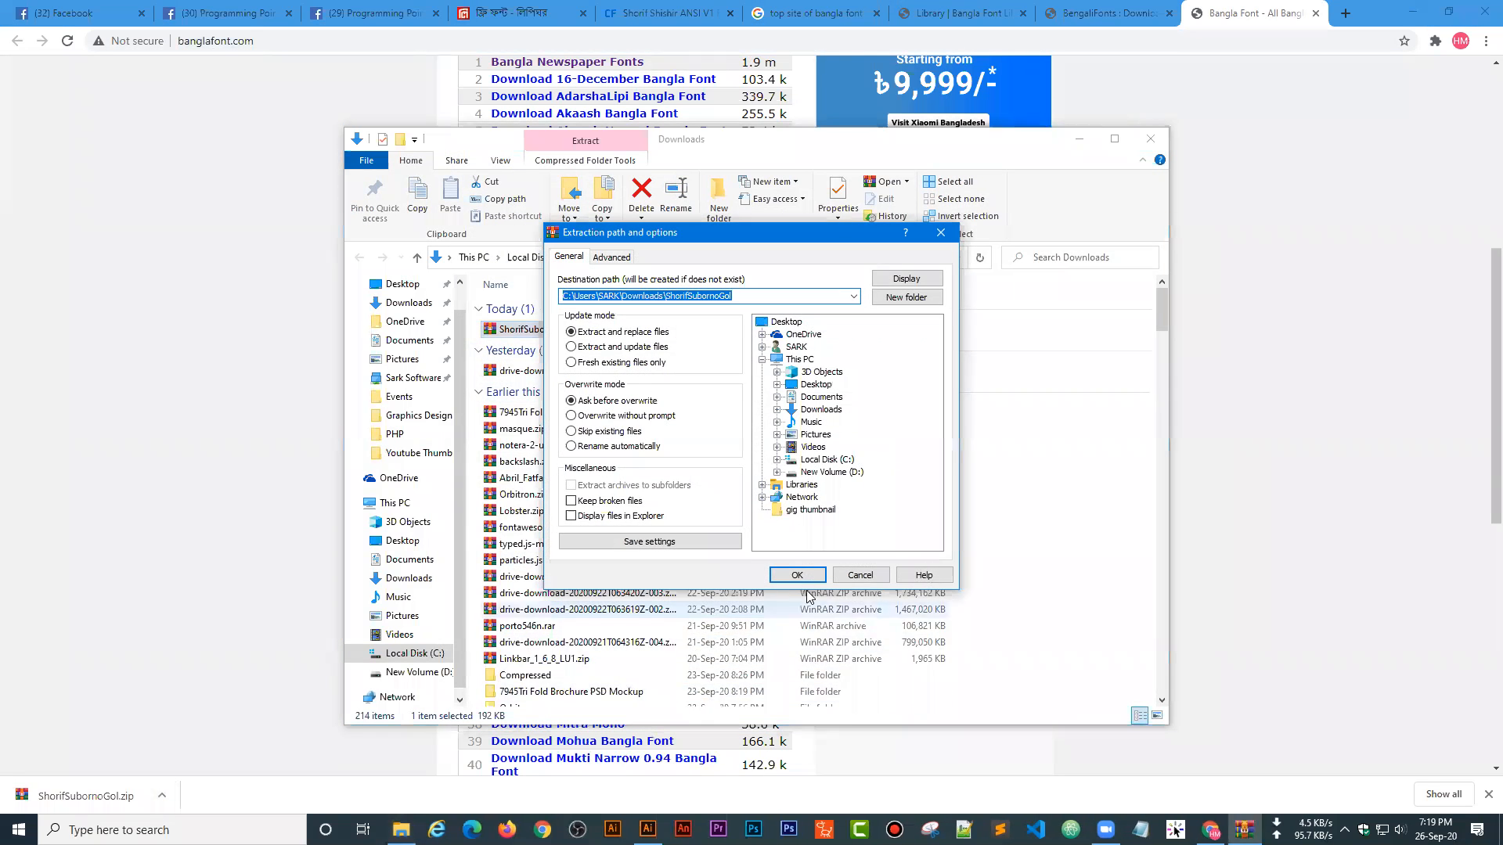
left_click(811, 572)
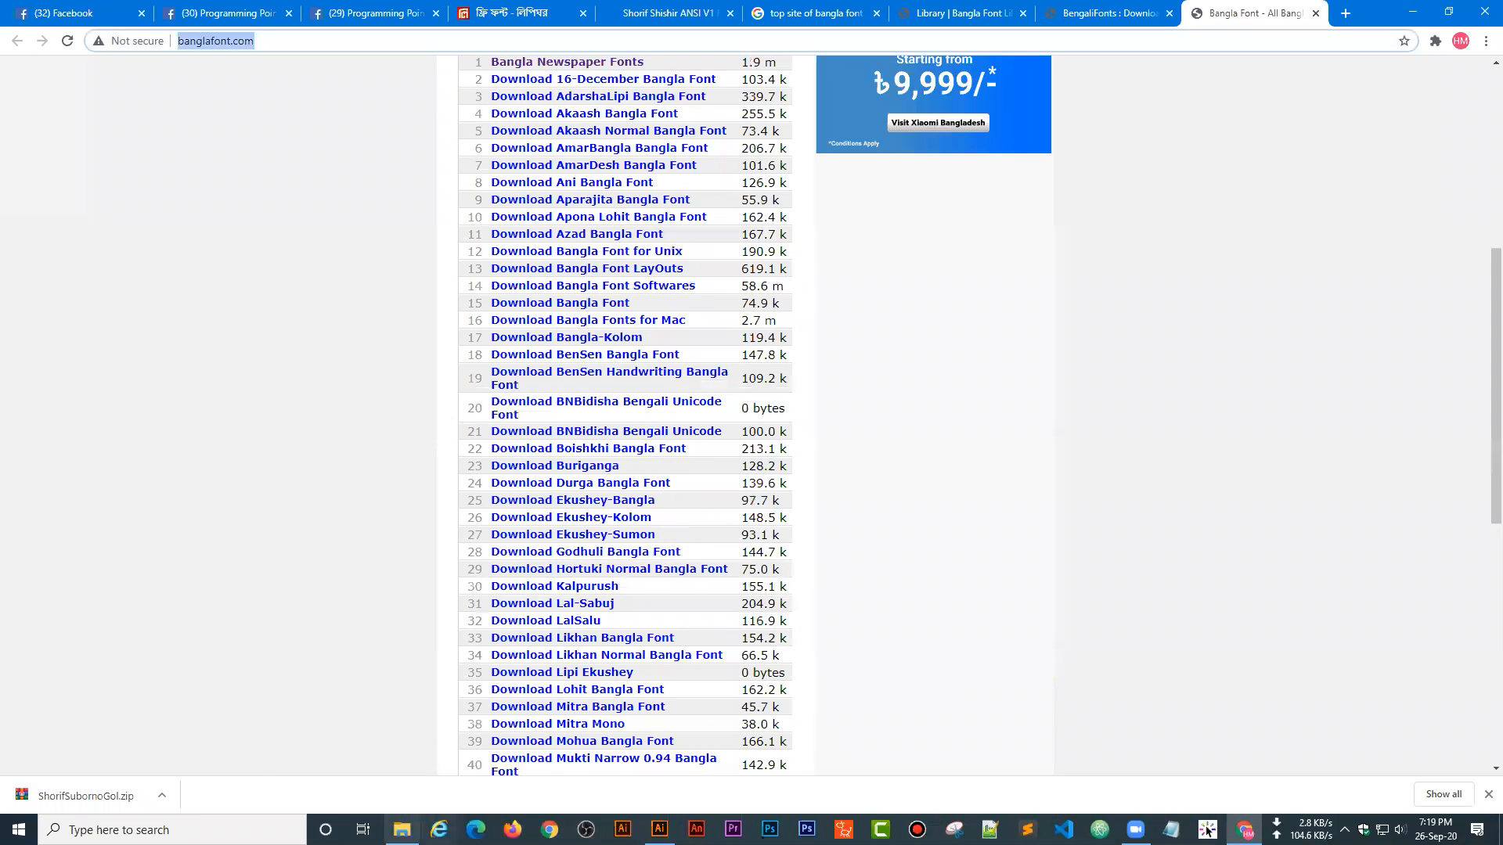
- Install the ANSI-V1, ANSI-V2 and Unicode Li-Shorif-Suborno-Gol fonts from the extracted folder and close the folder window
left_click(402, 830)
left_click(548, 346)
double_click(548, 346)
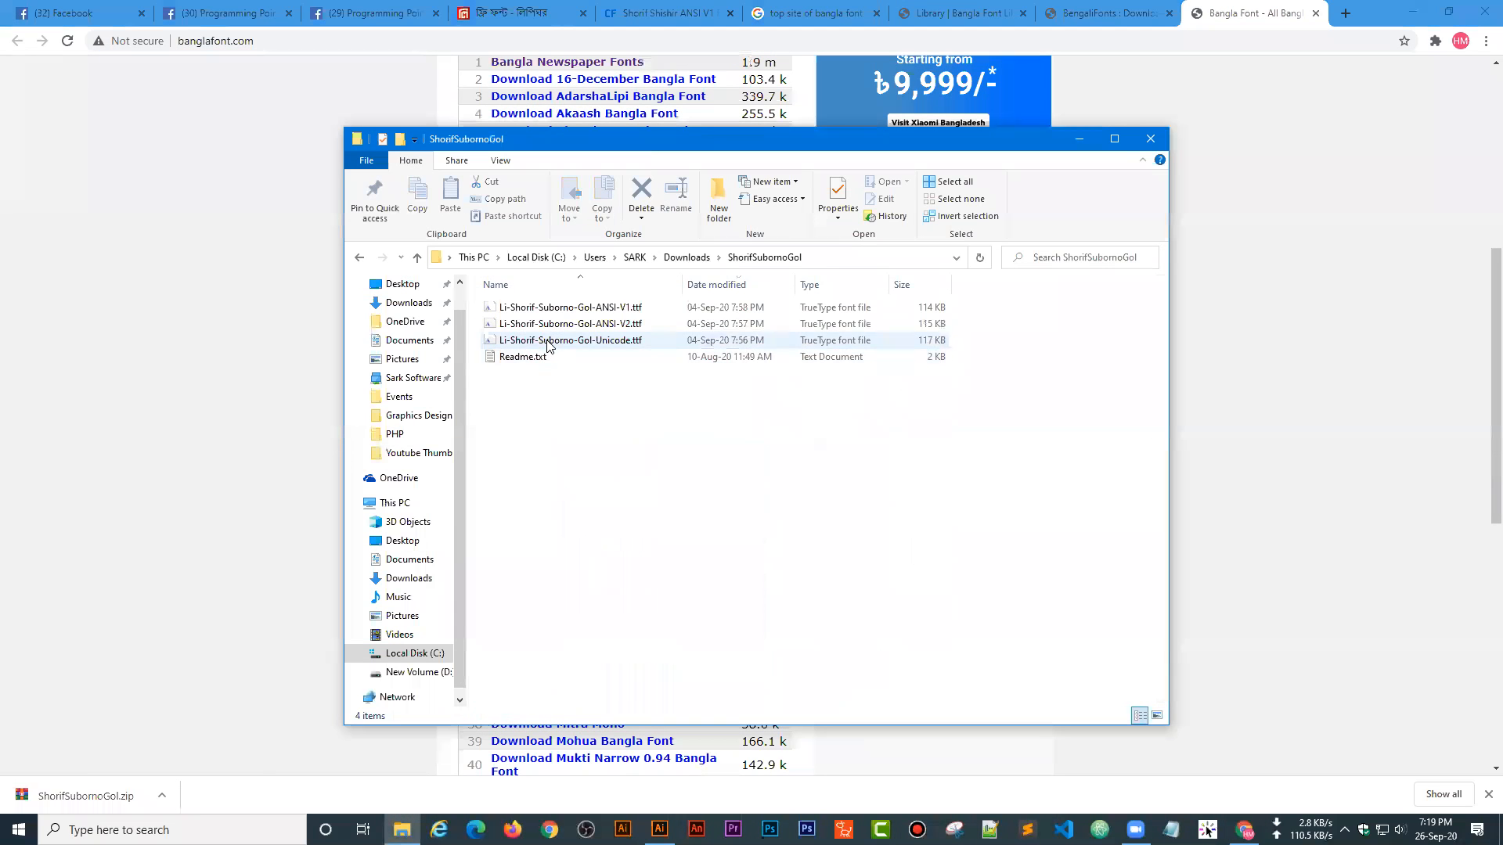
left_click_drag(473, 347, 501, 305)
right_click(529, 320)
left_click(575, 384)
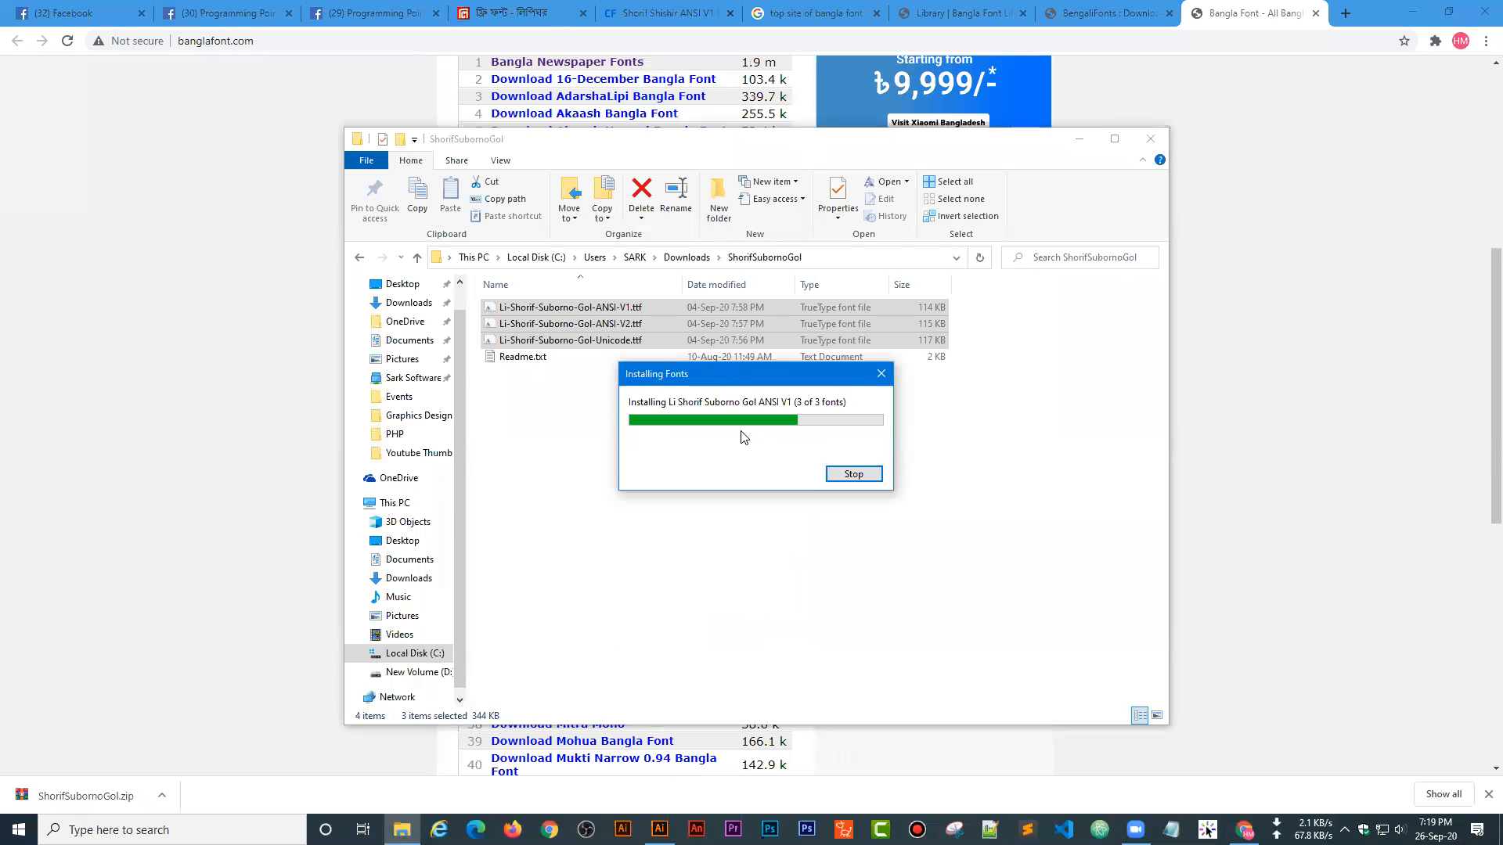
left_click(1146, 142)
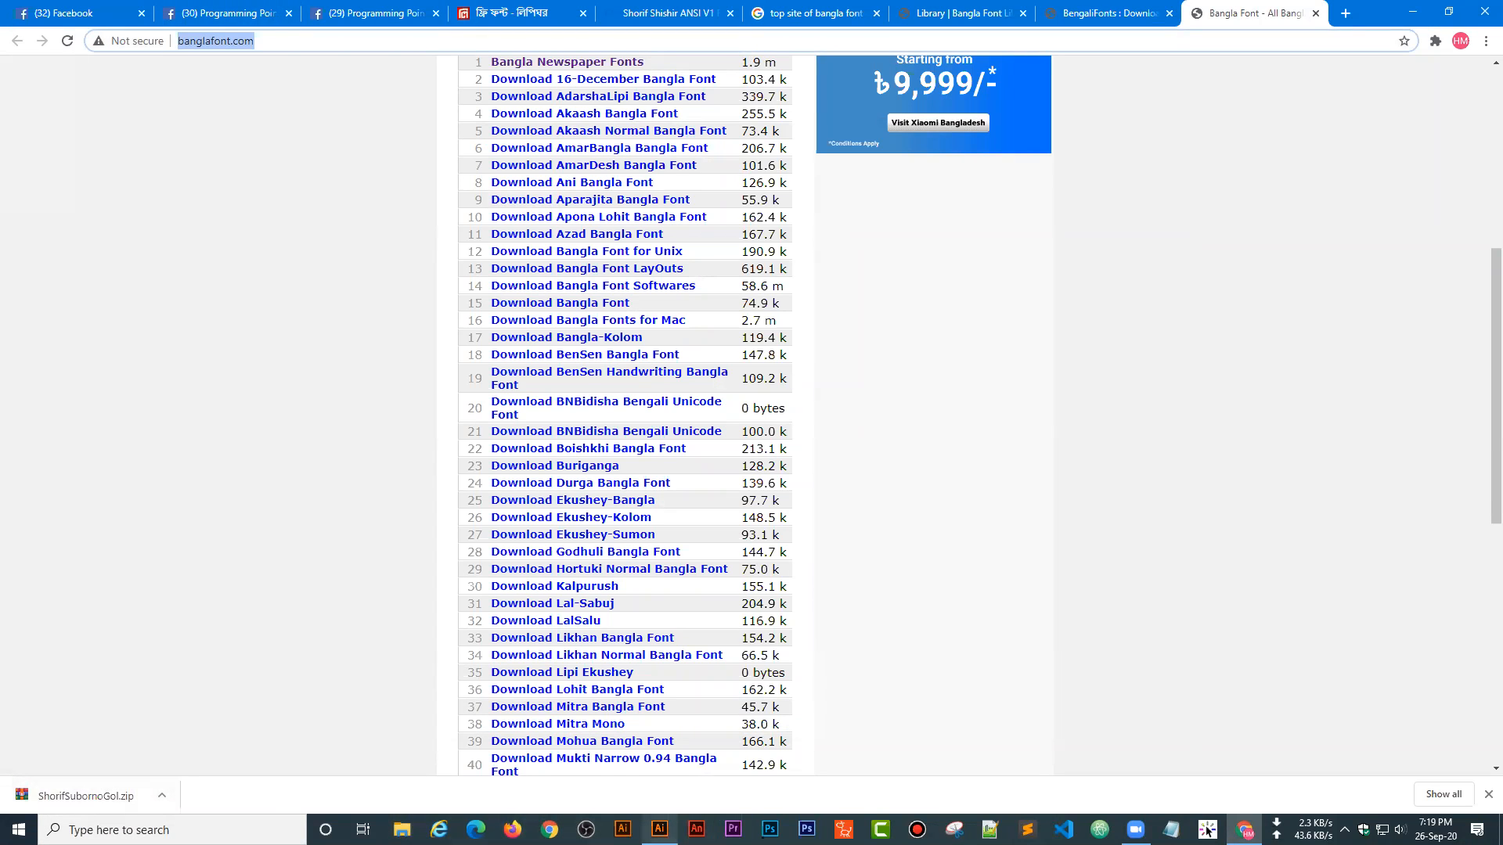
- Switch to Illustrator and move the three শরীফ samples above the শামীম চলন্তিকা line
left_click(660, 830)
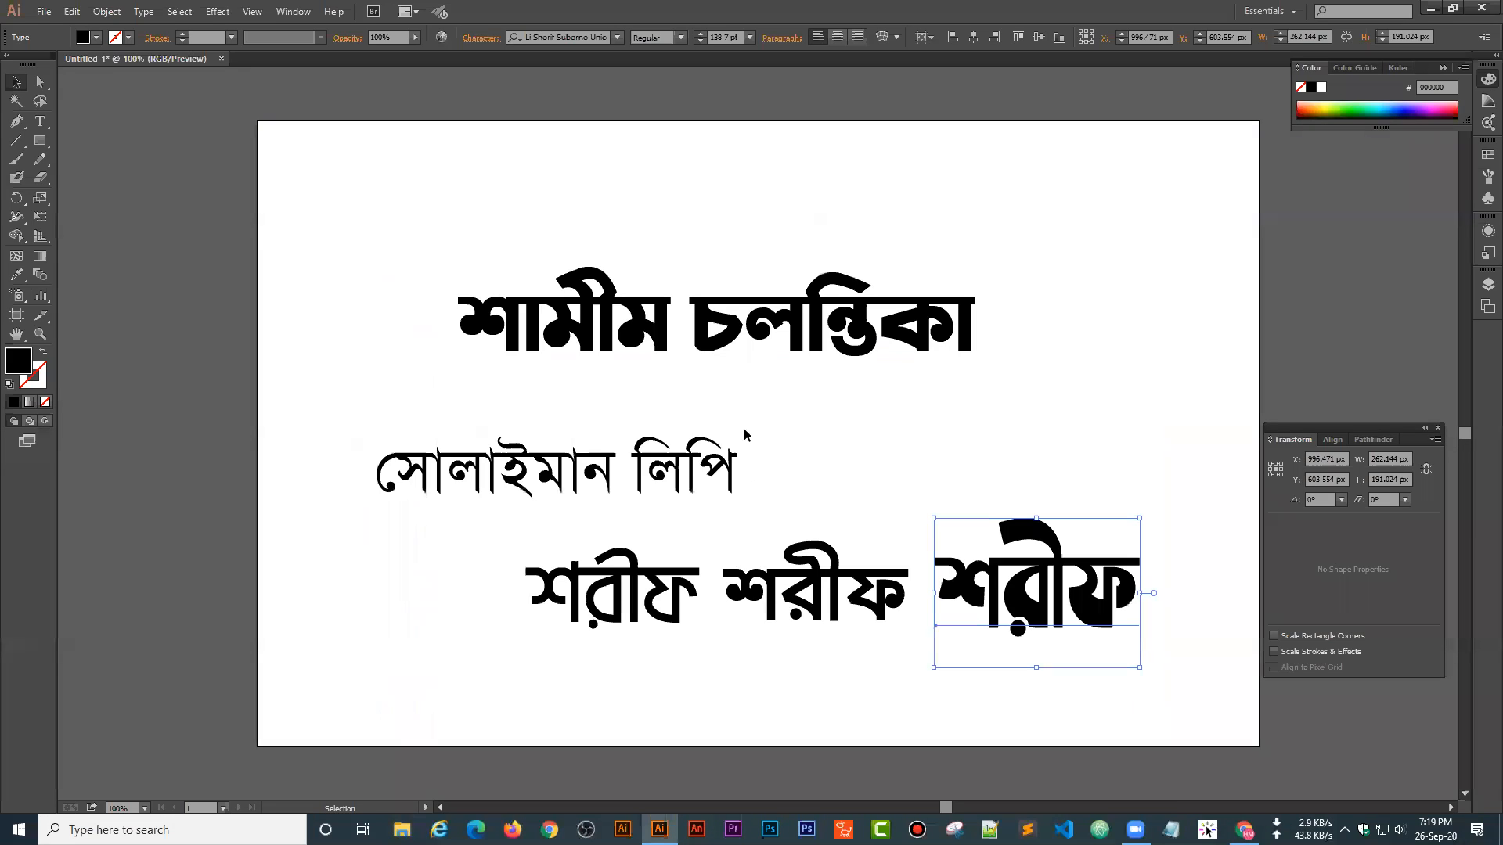
left_click_drag(435, 538, 926, 221)
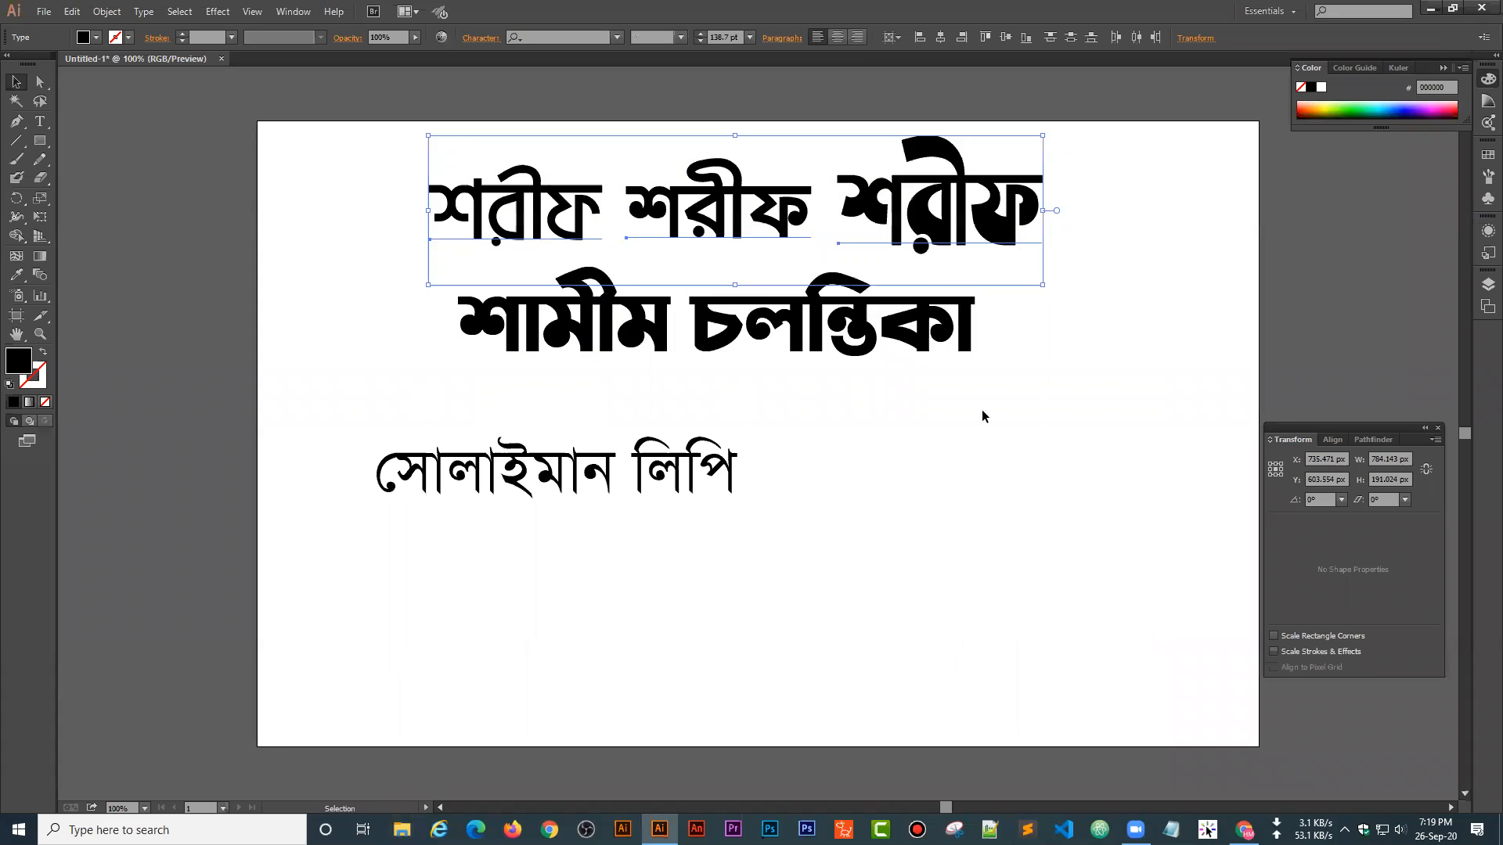
left_click(628, 714)
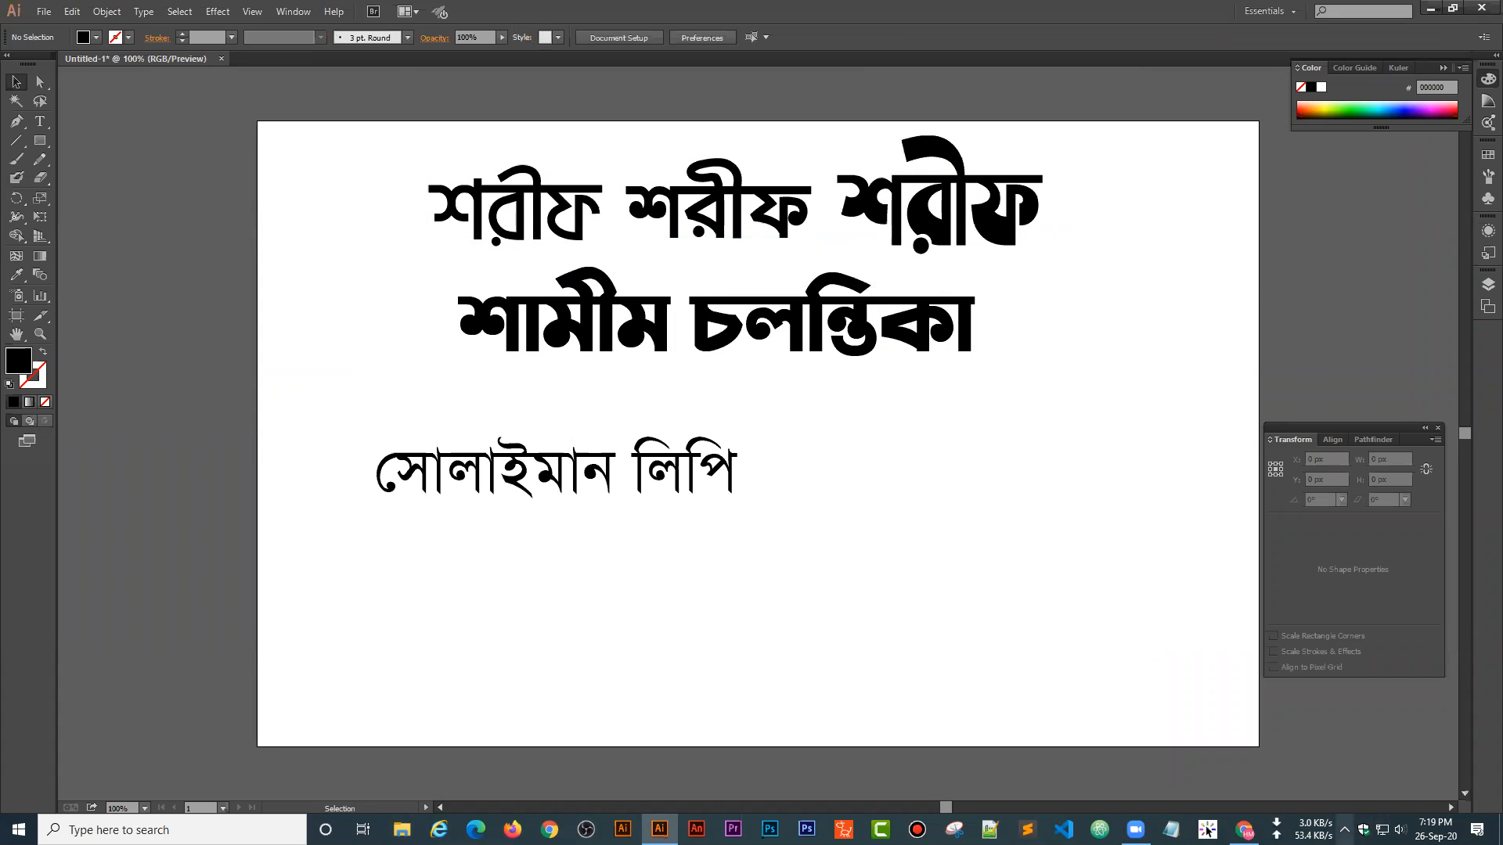
- Add the text line "শরীফ সুবর্ণ গোল" below the সোলাইমান লিপি line in the Li Shorif Suborno font at 60 pt
left_click(1345, 830)
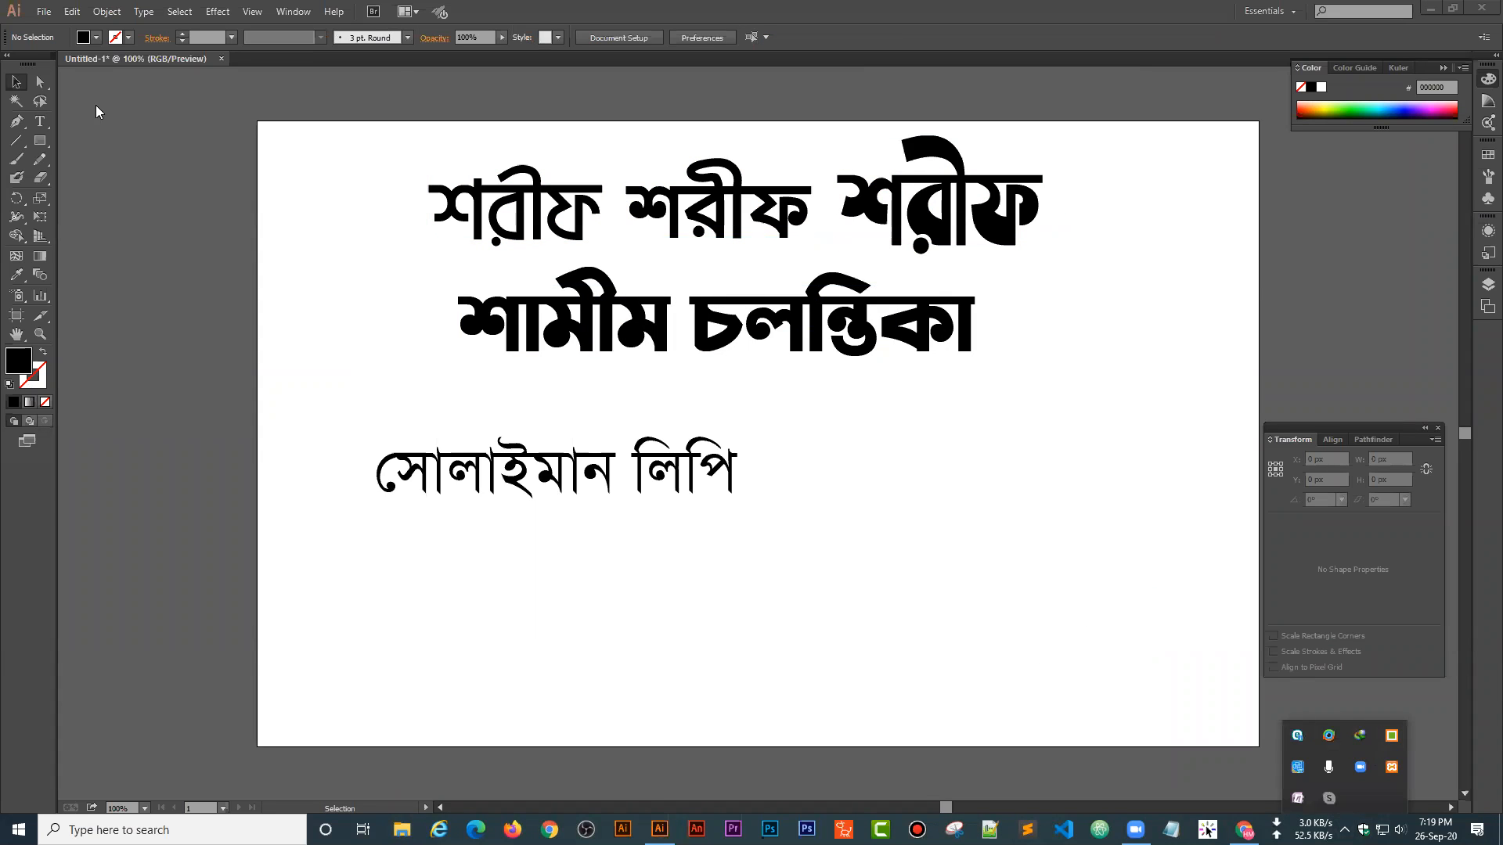
left_click(40, 120)
left_click(460, 616)
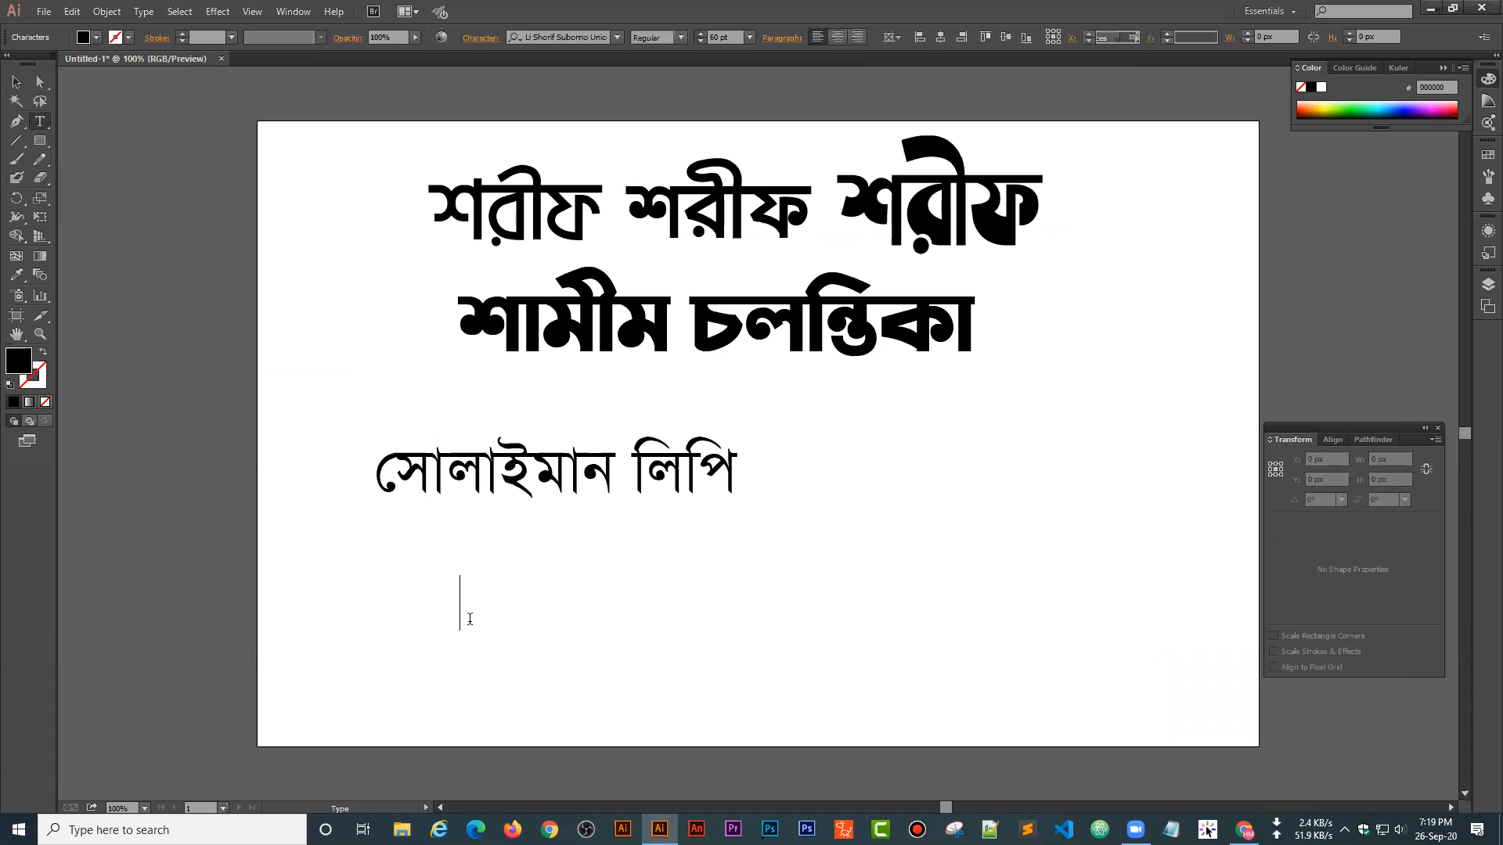
type("শরী")
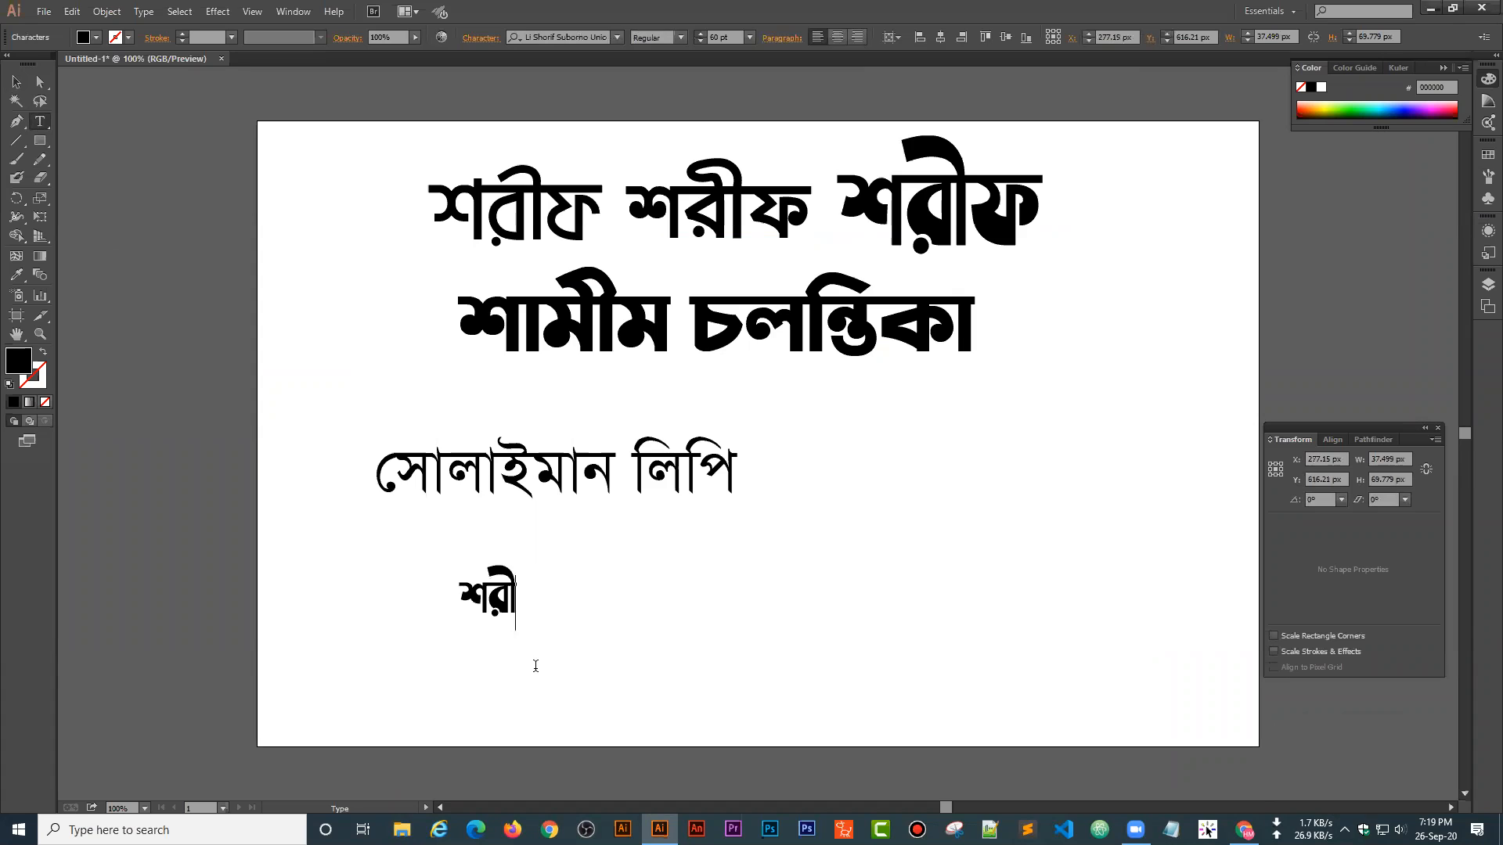
type("ফ সু")
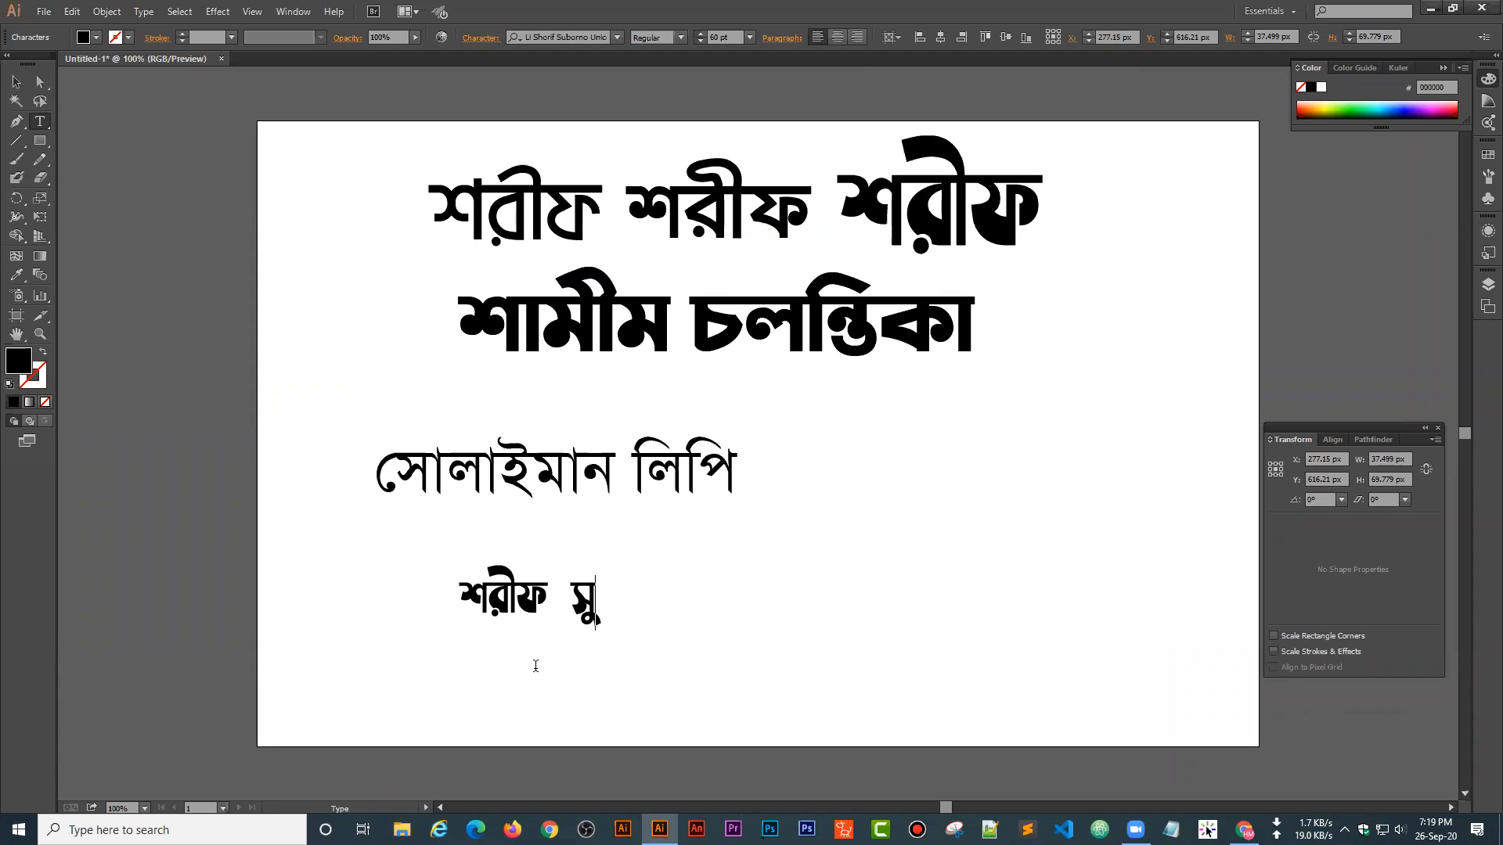
type("বর্")
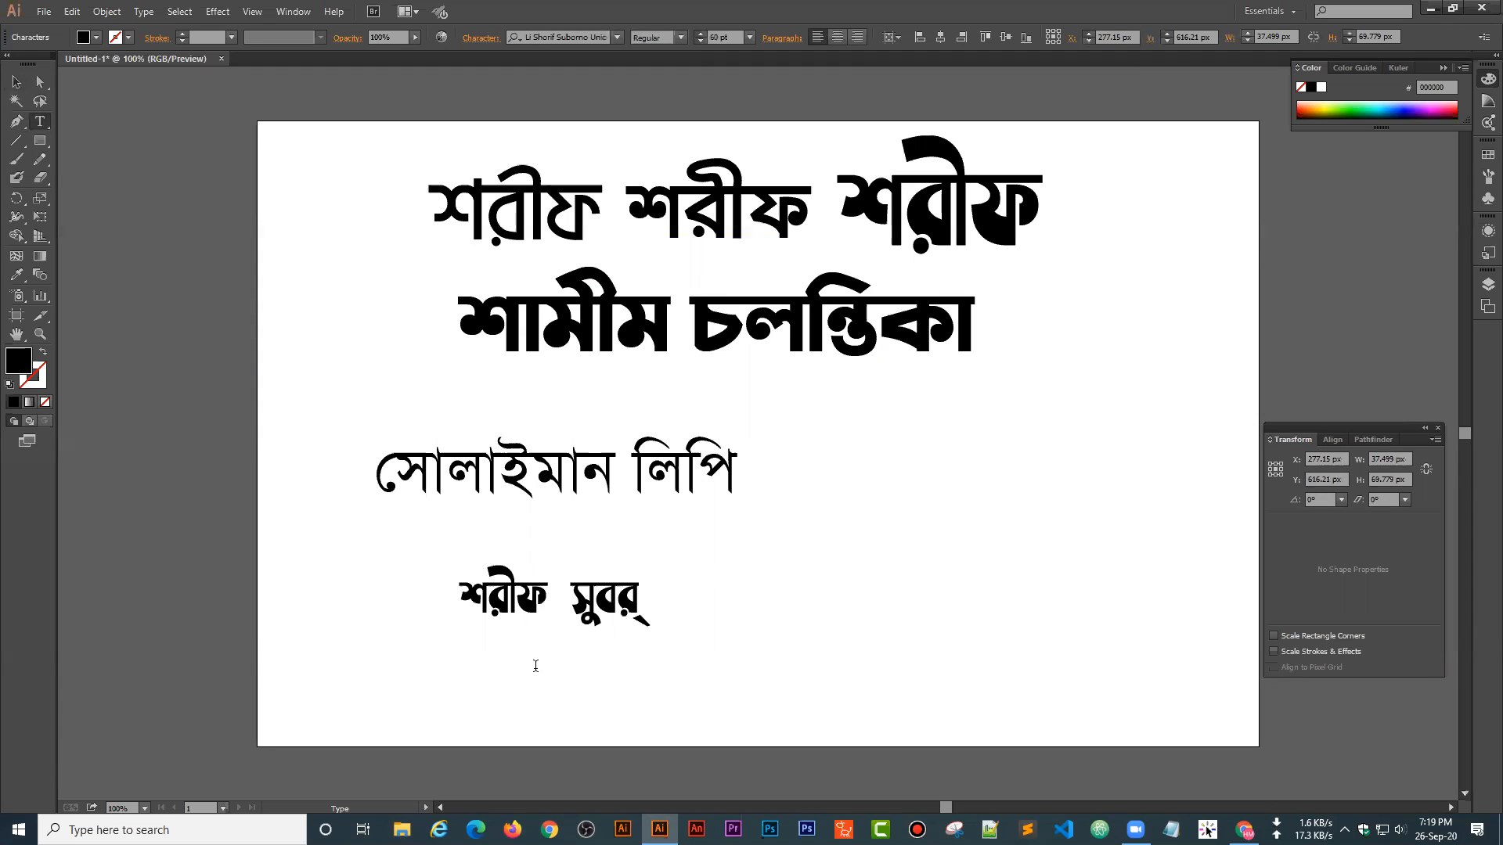
type("ণ ")
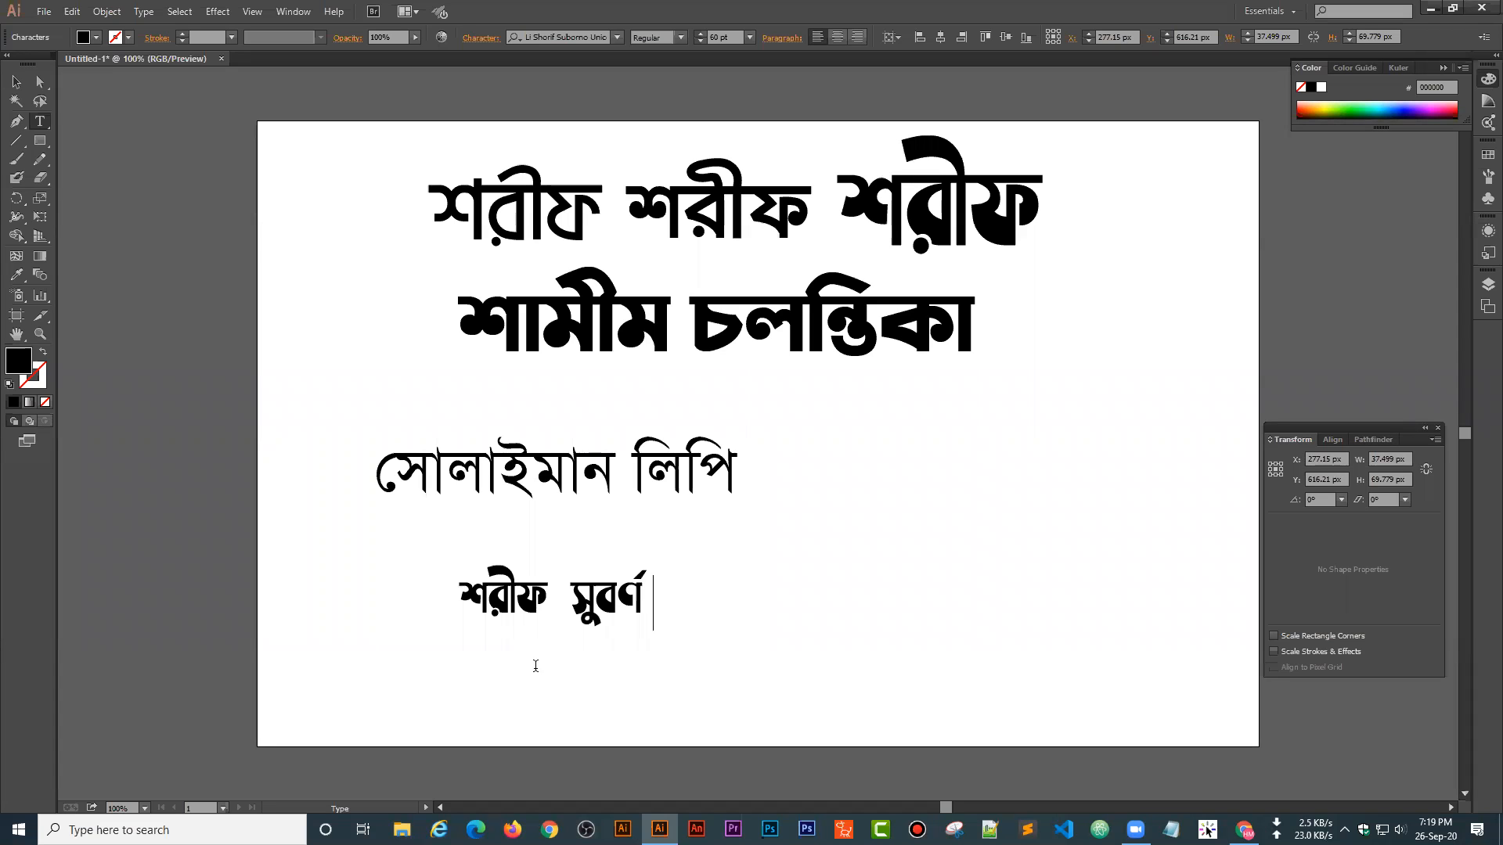
type("গোল")
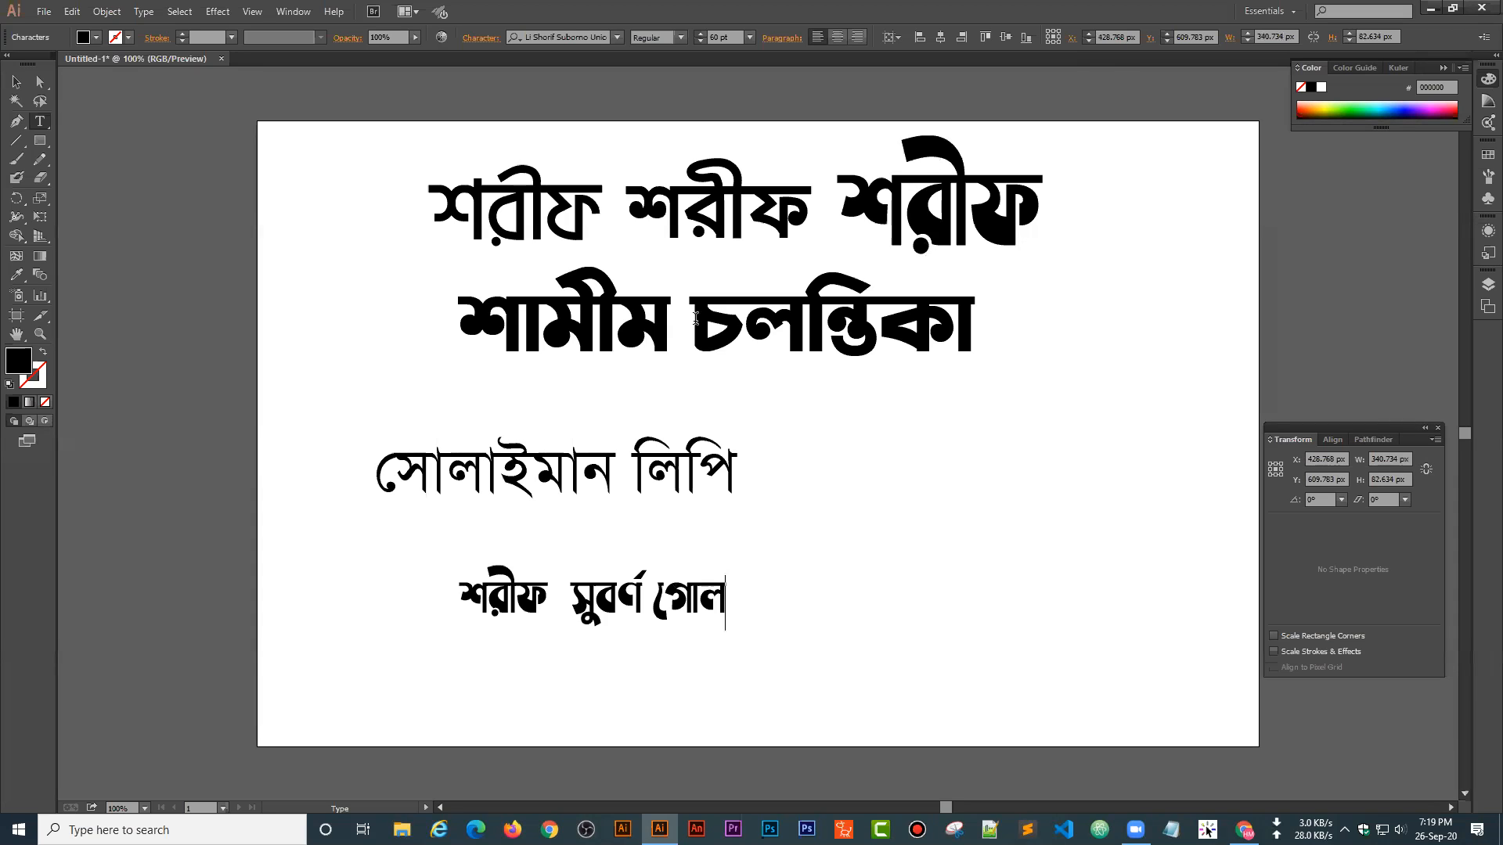
left_click(17, 81)
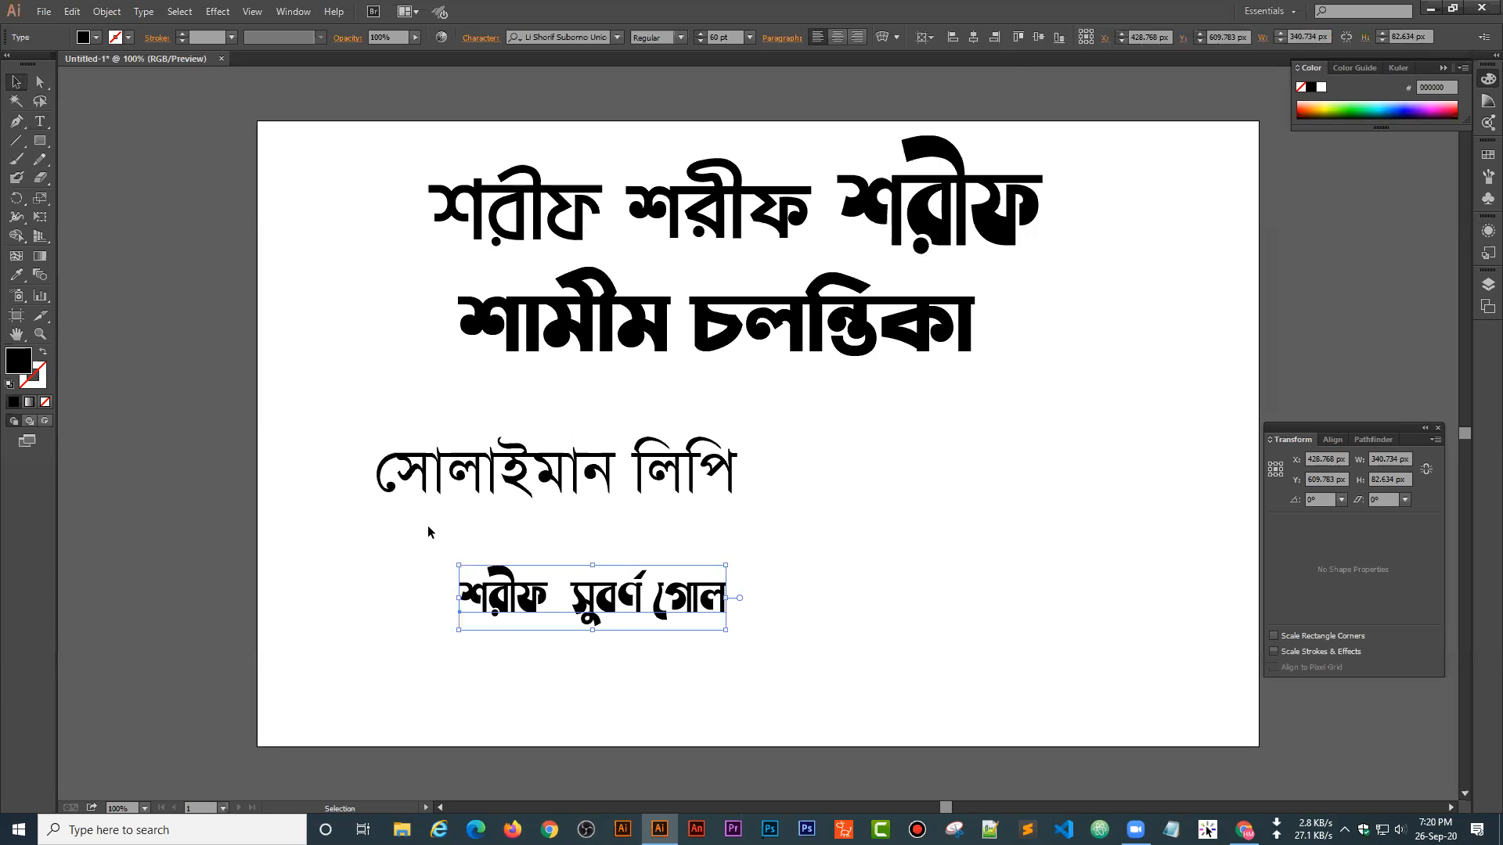
- Enlarge the new শরীফ সুবর্ণ গোল line to about 123 pt, shift it sideways, and delete the third, boldest শরীফ sample
left_click_drag(719, 629, 870, 712)
left_click_drag(721, 591, 940, 606)
left_click(883, 698)
left_click_drag(924, 205, 858, 483)
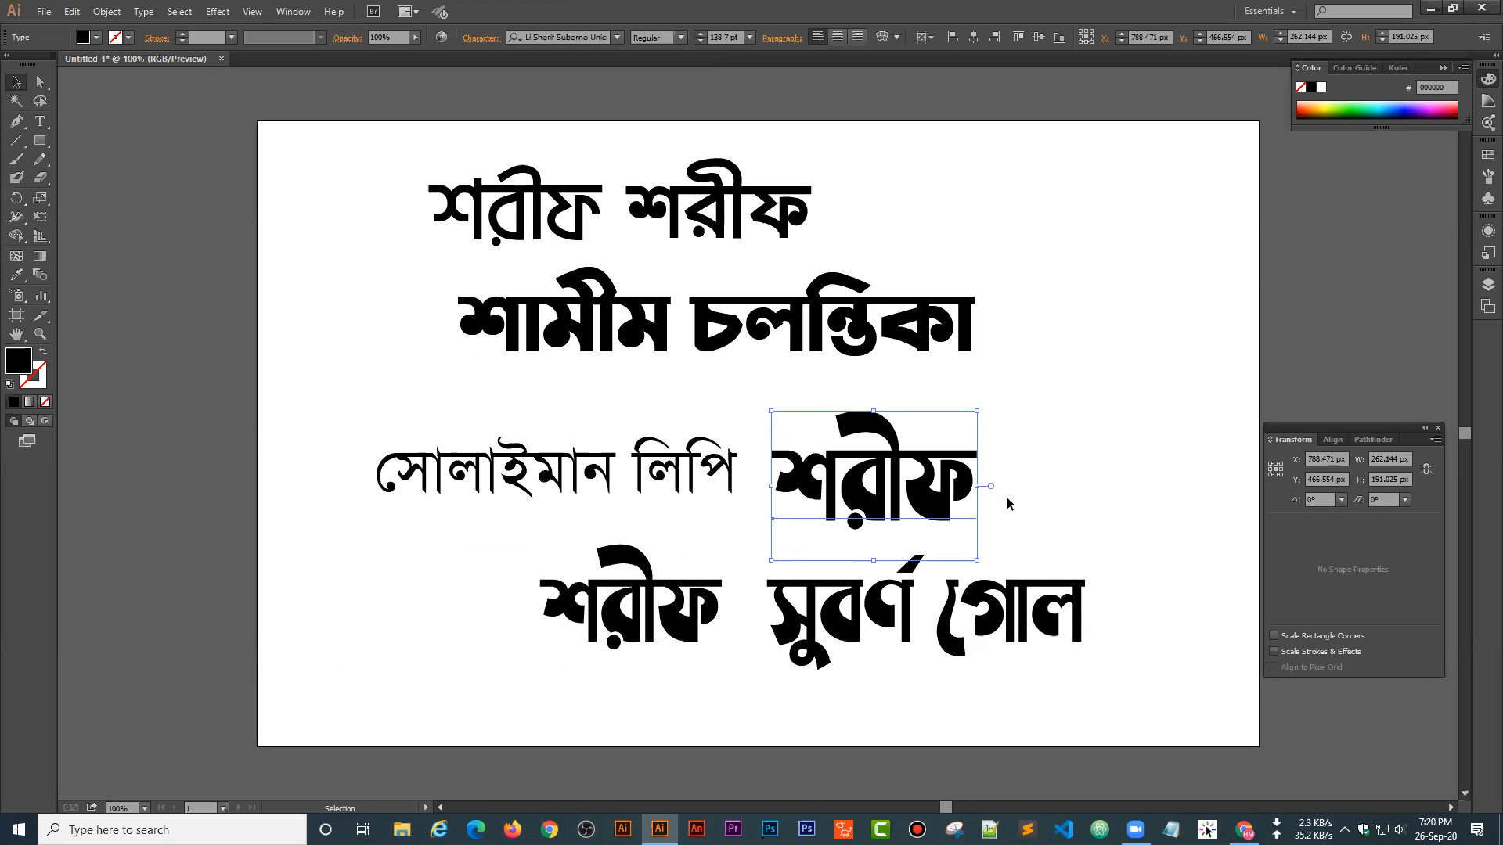
key("Delete")
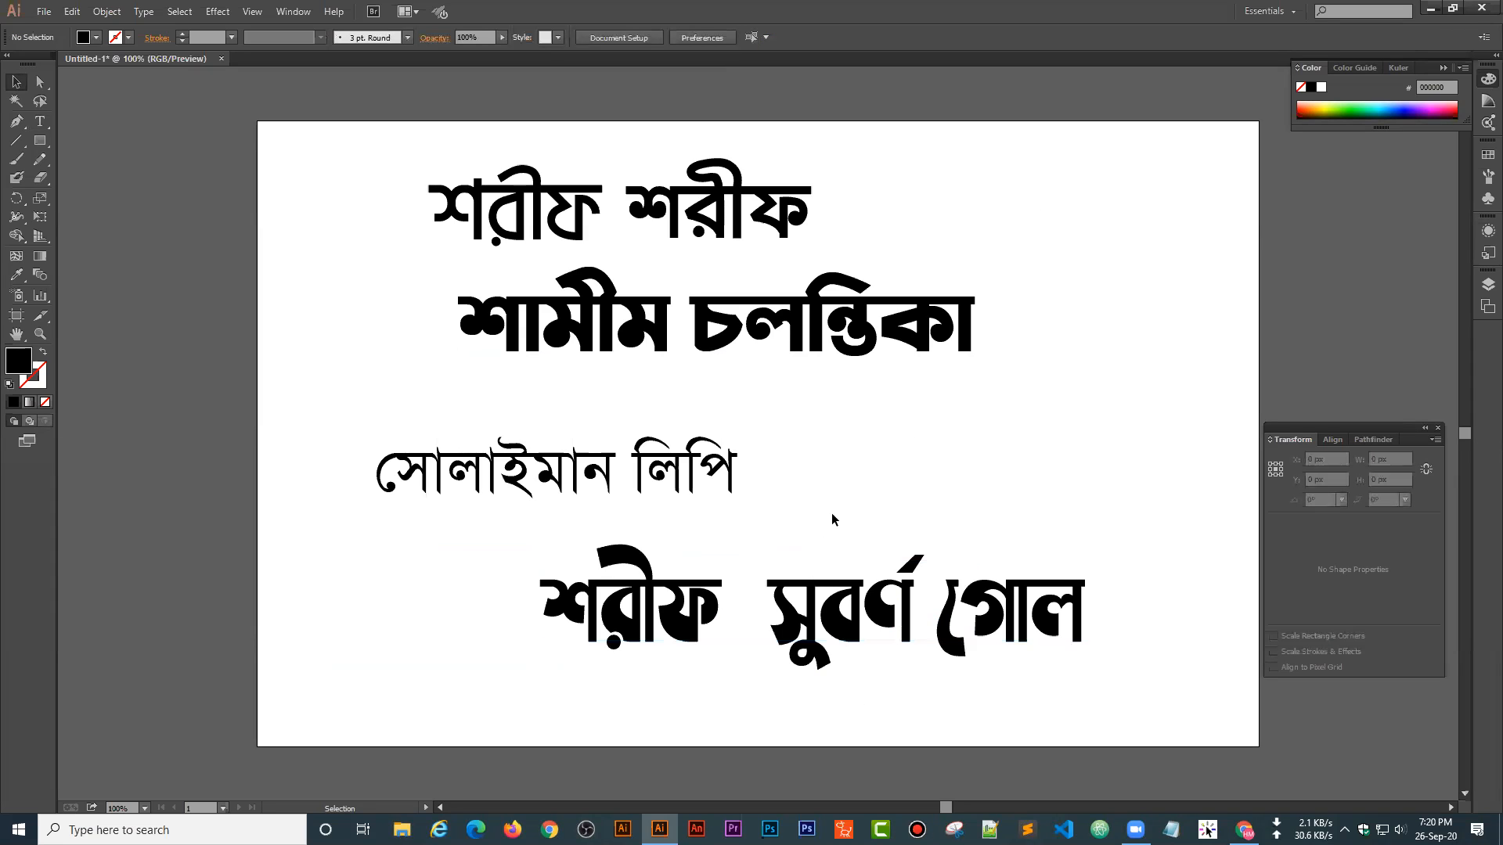
- Select the শরীফ সুবর্ণ গোল line and the second শরীফ sample to check their fonts, undoing the accidental move
left_click_drag(735, 501, 733, 501)
left_click(810, 605)
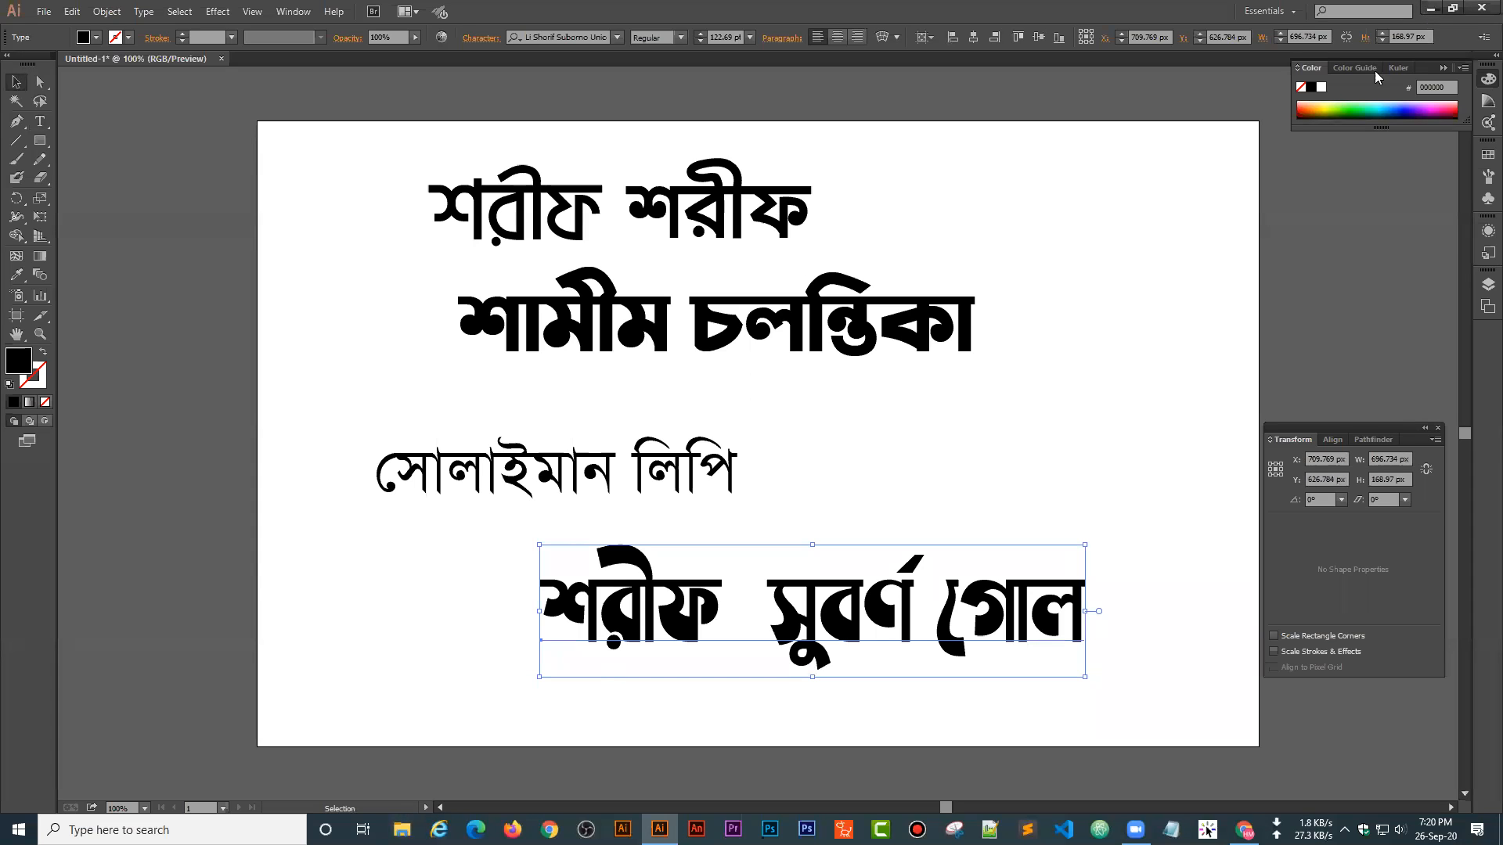
left_click_drag(657, 213, 651, 245)
key("ctrl+z")
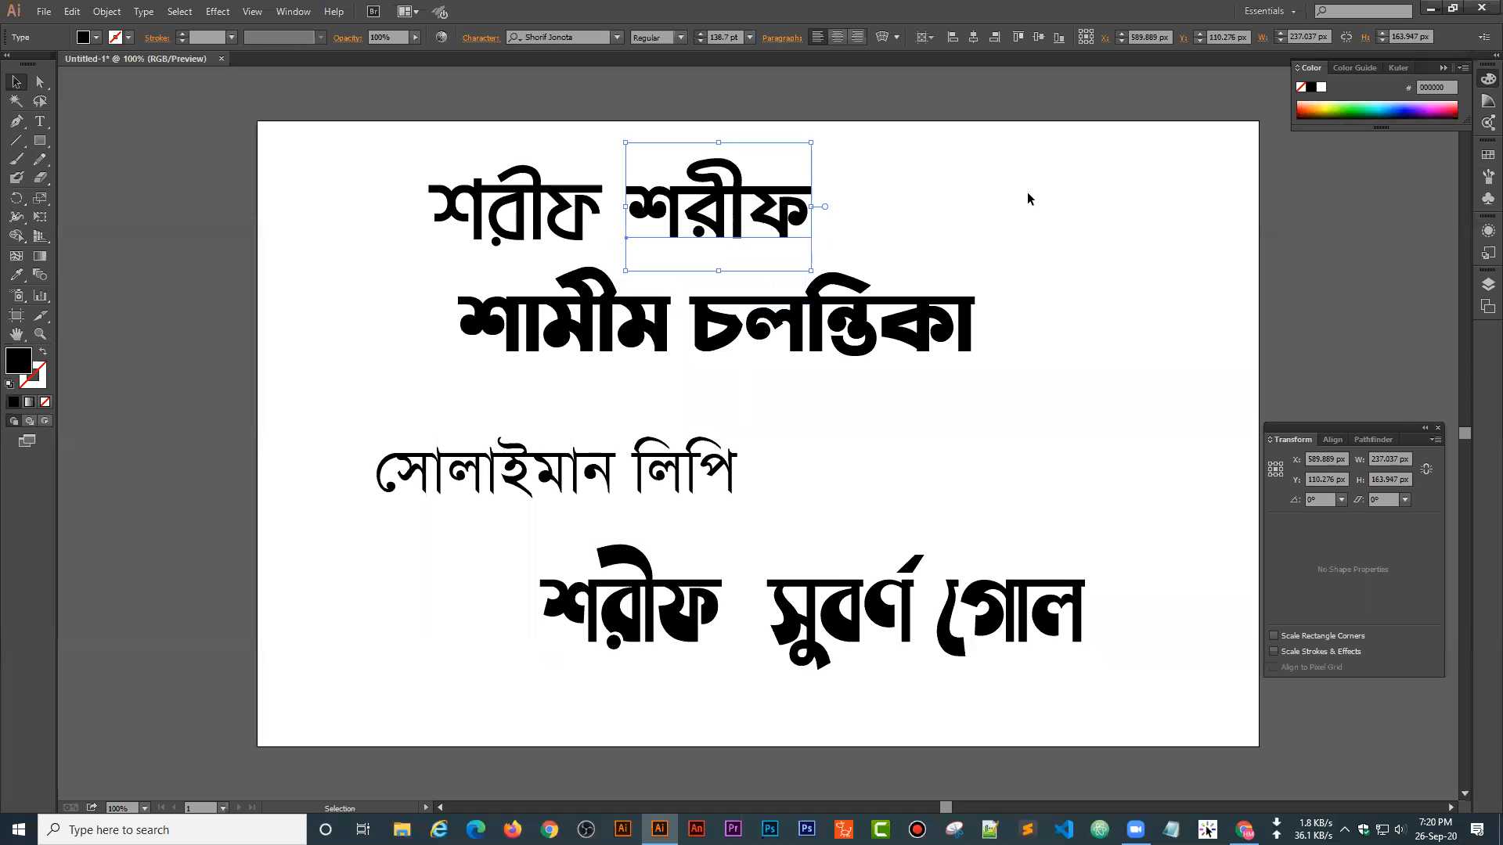
- Select all the Bangla text lines together and move them toward the artboard's upper-left corner
left_click(1026, 194)
left_click_drag(407, 162, 1021, 699)
left_click_drag(529, 196, 425, 187)
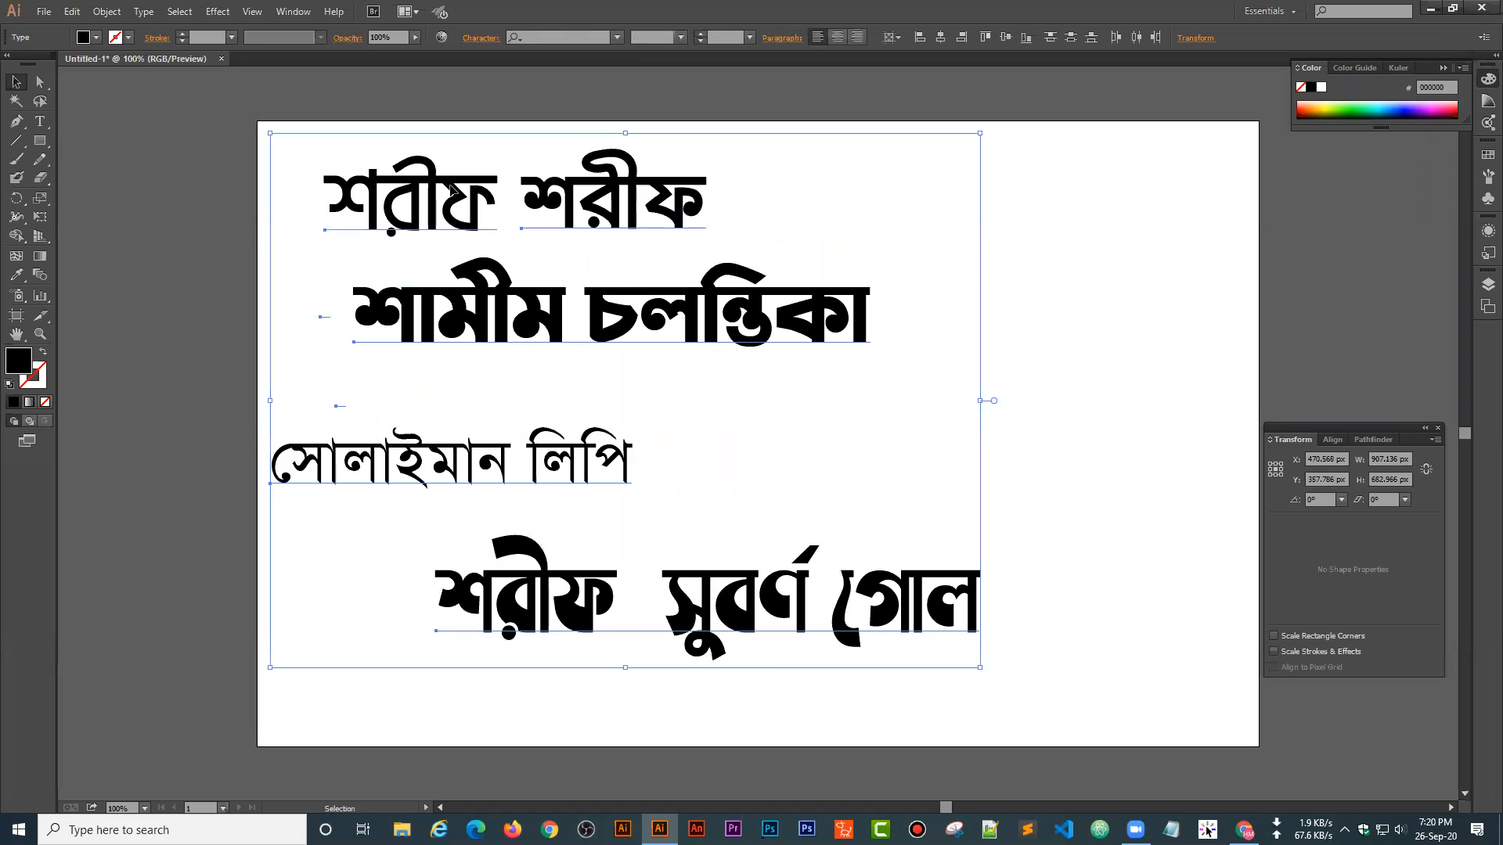
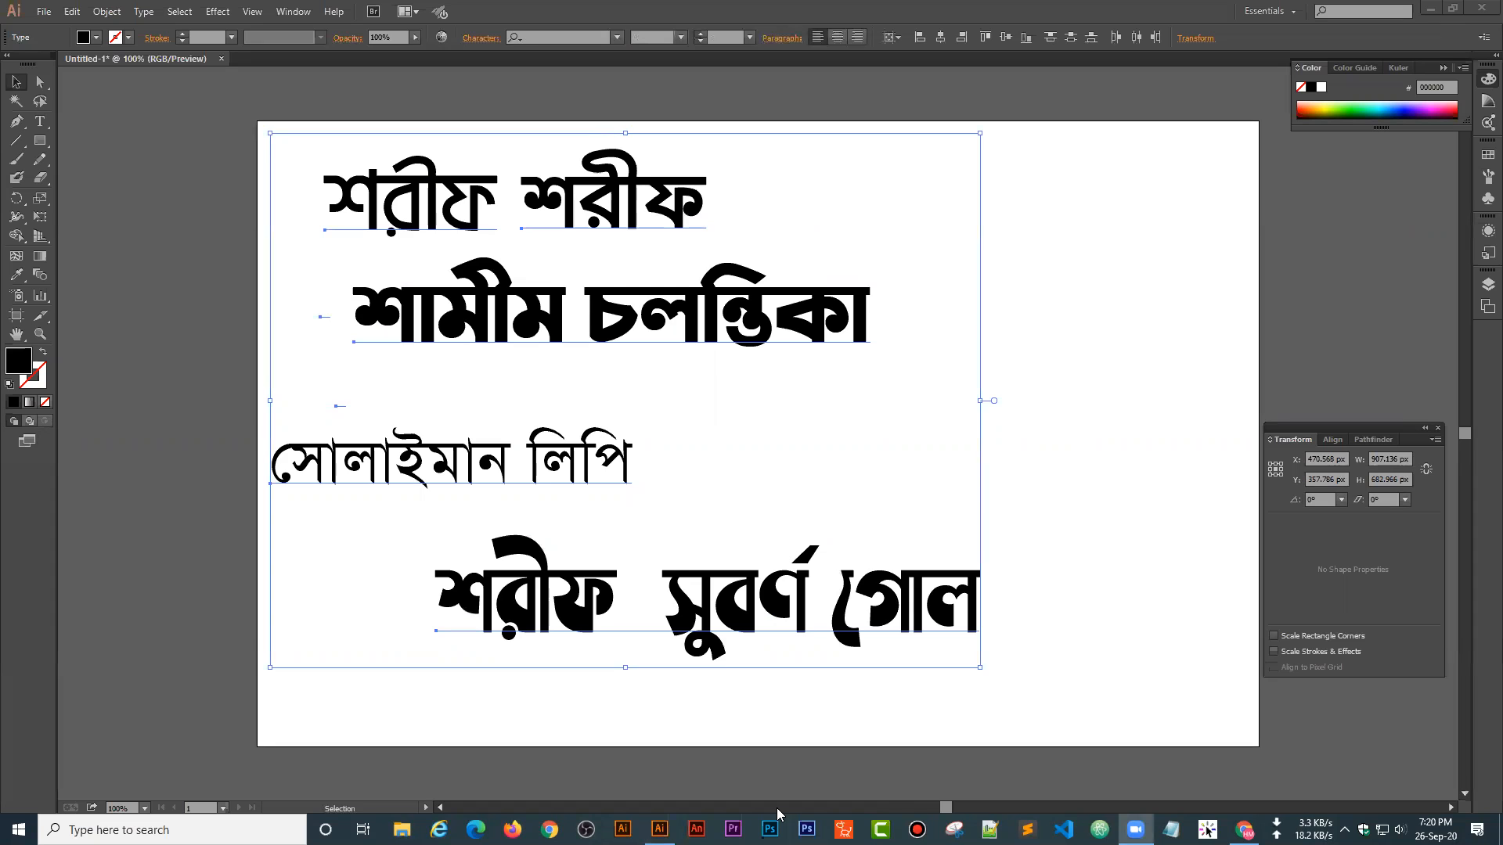
- Return to the banglafont.com page in the browser and highlight its web address
mouse_move(660, 830)
left_click(1430, 7)
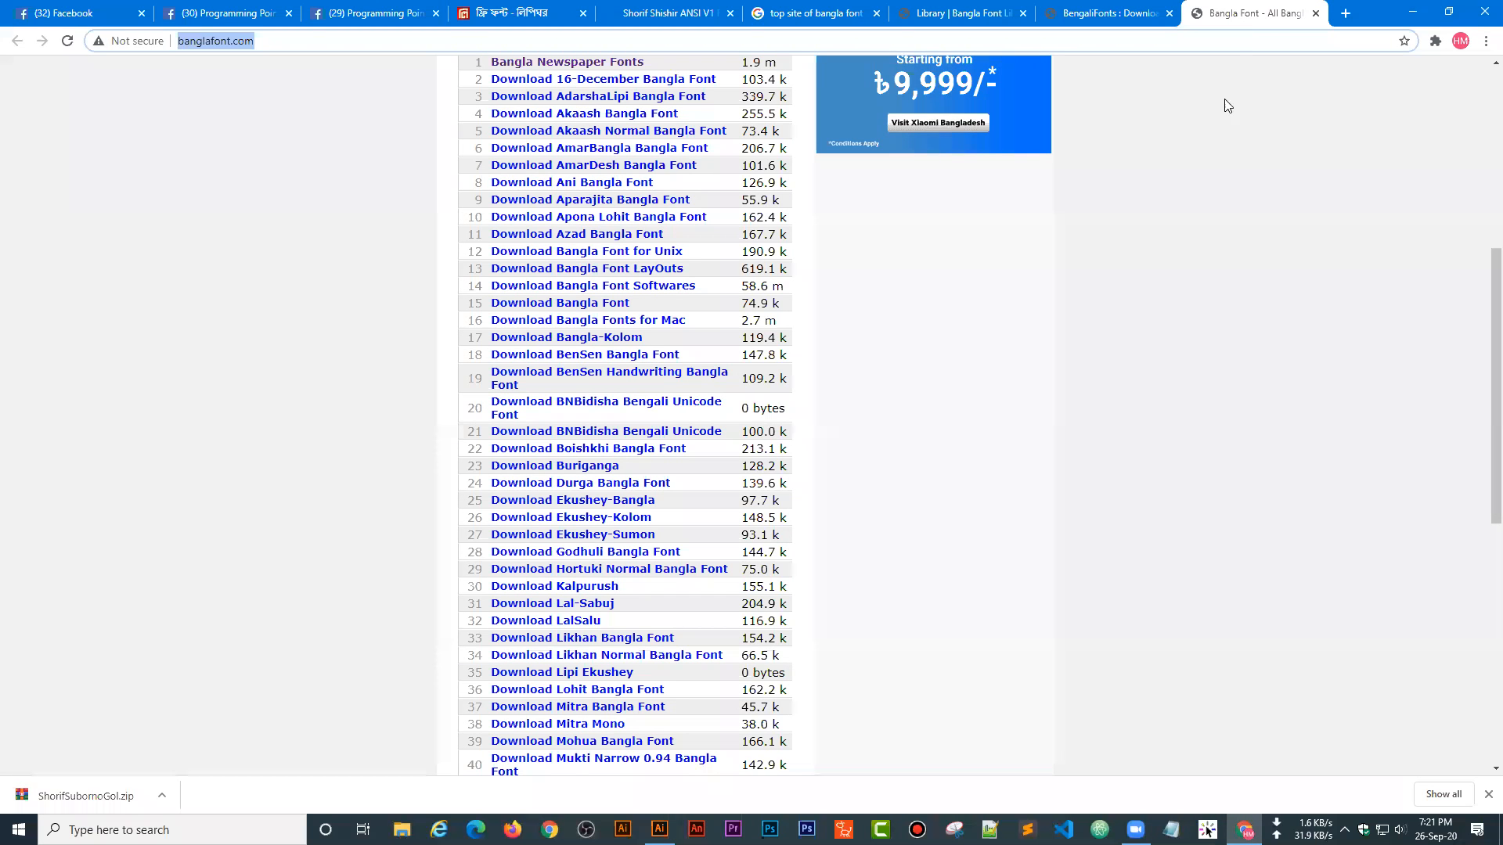
left_click(1228, 45)
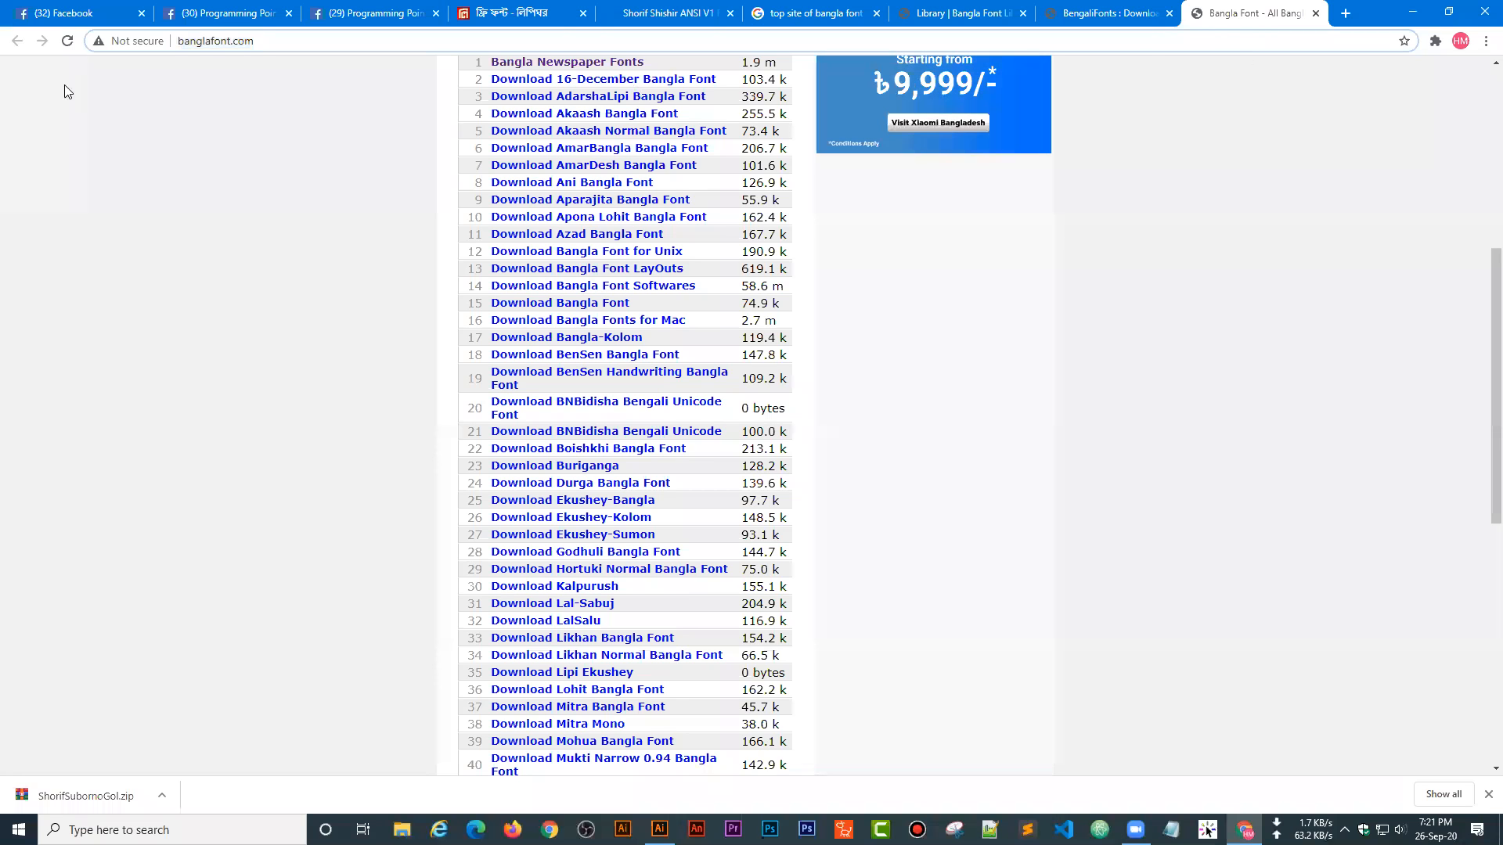
left_click_drag(260, 43, 166, 43)
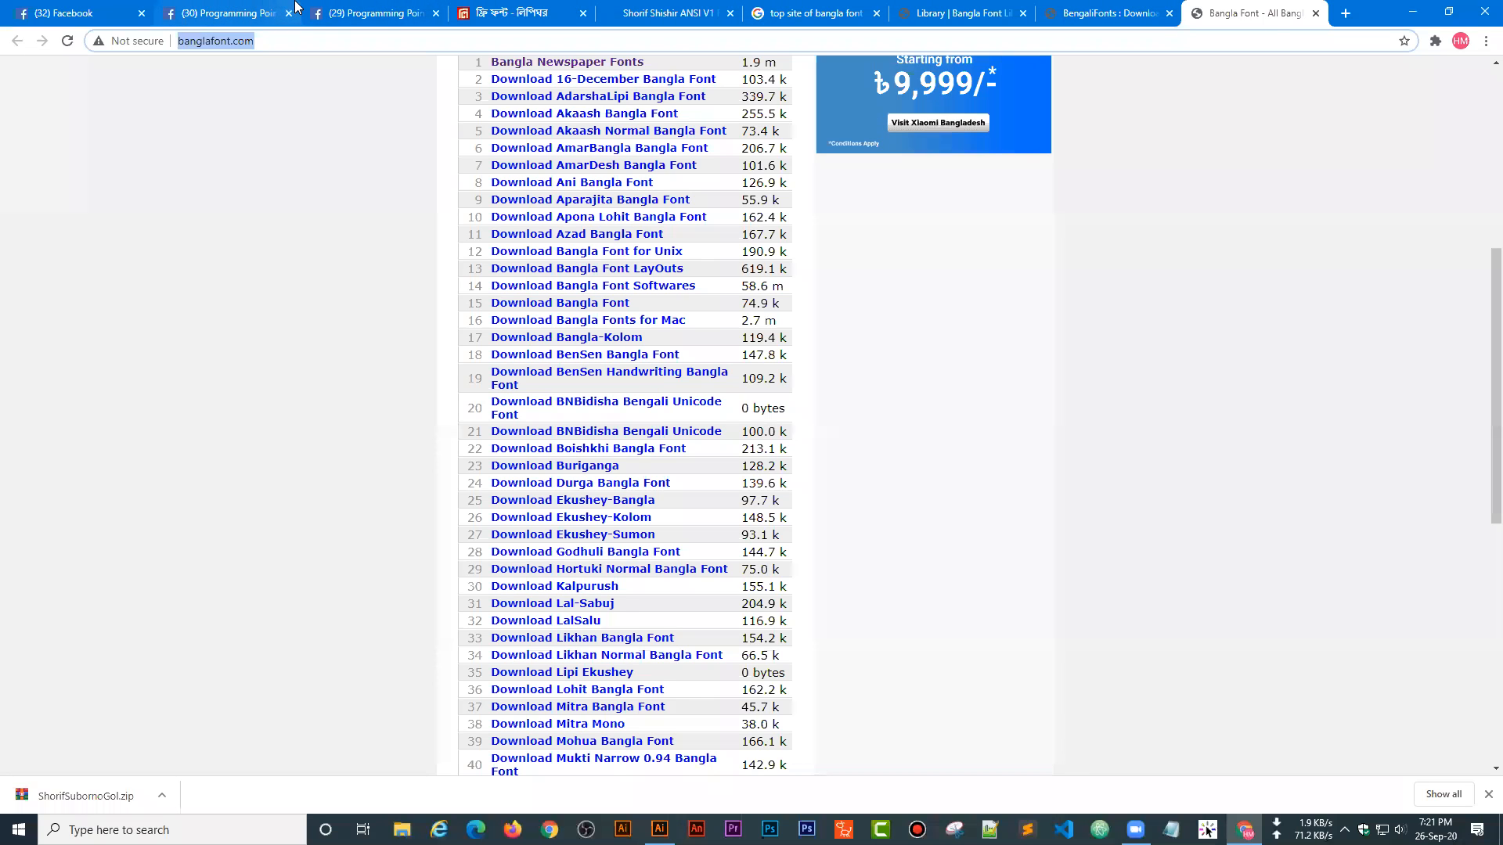
- Switch to the Graphics Design Batch no - 08 group's pending posts, close all pages after it, and open a blank tab
left_click(383, 7)
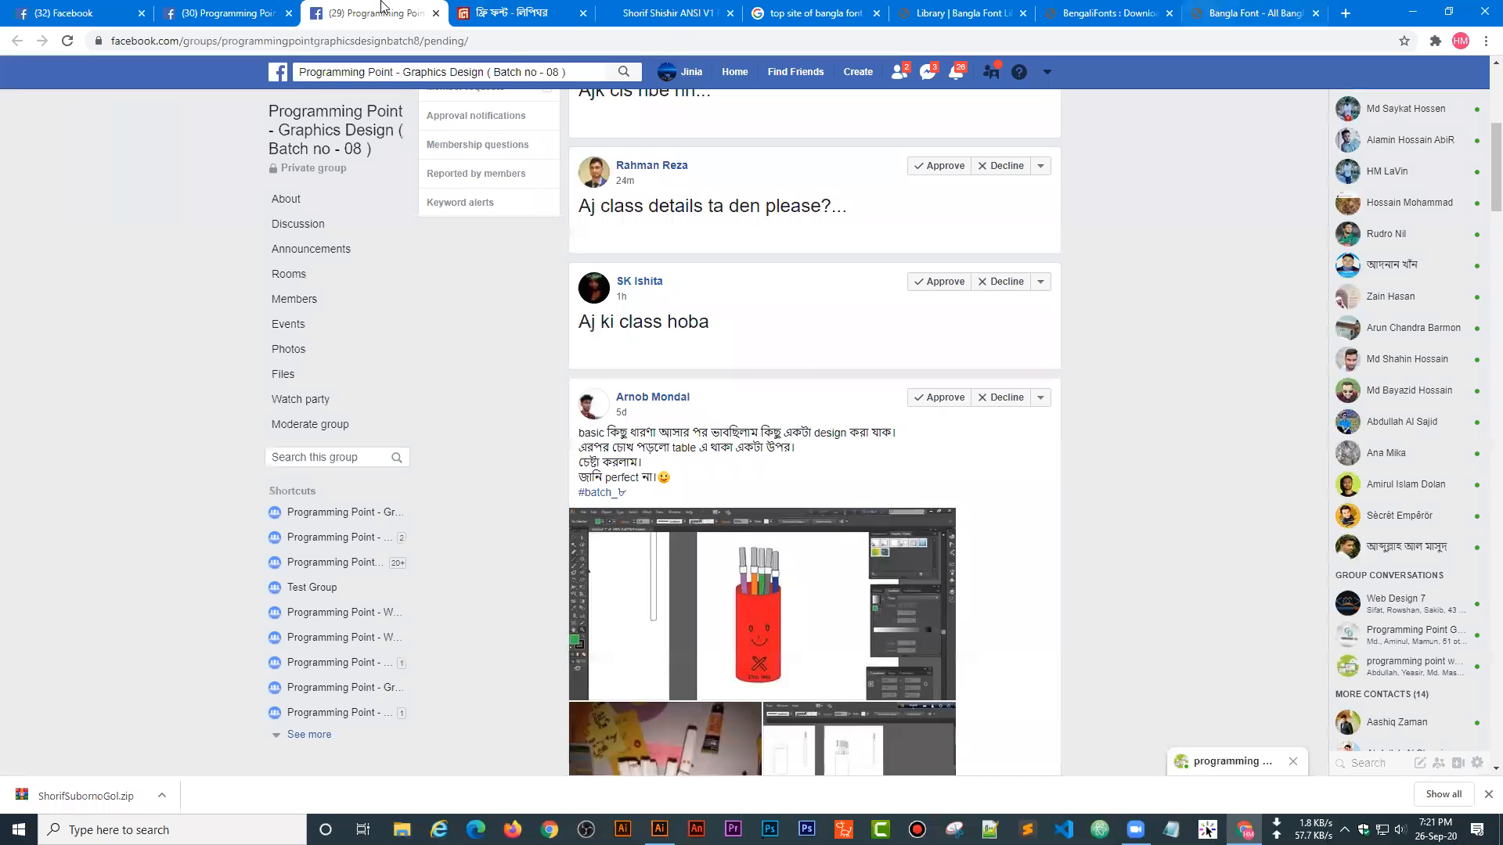
right_click(344, 13)
left_click(388, 202)
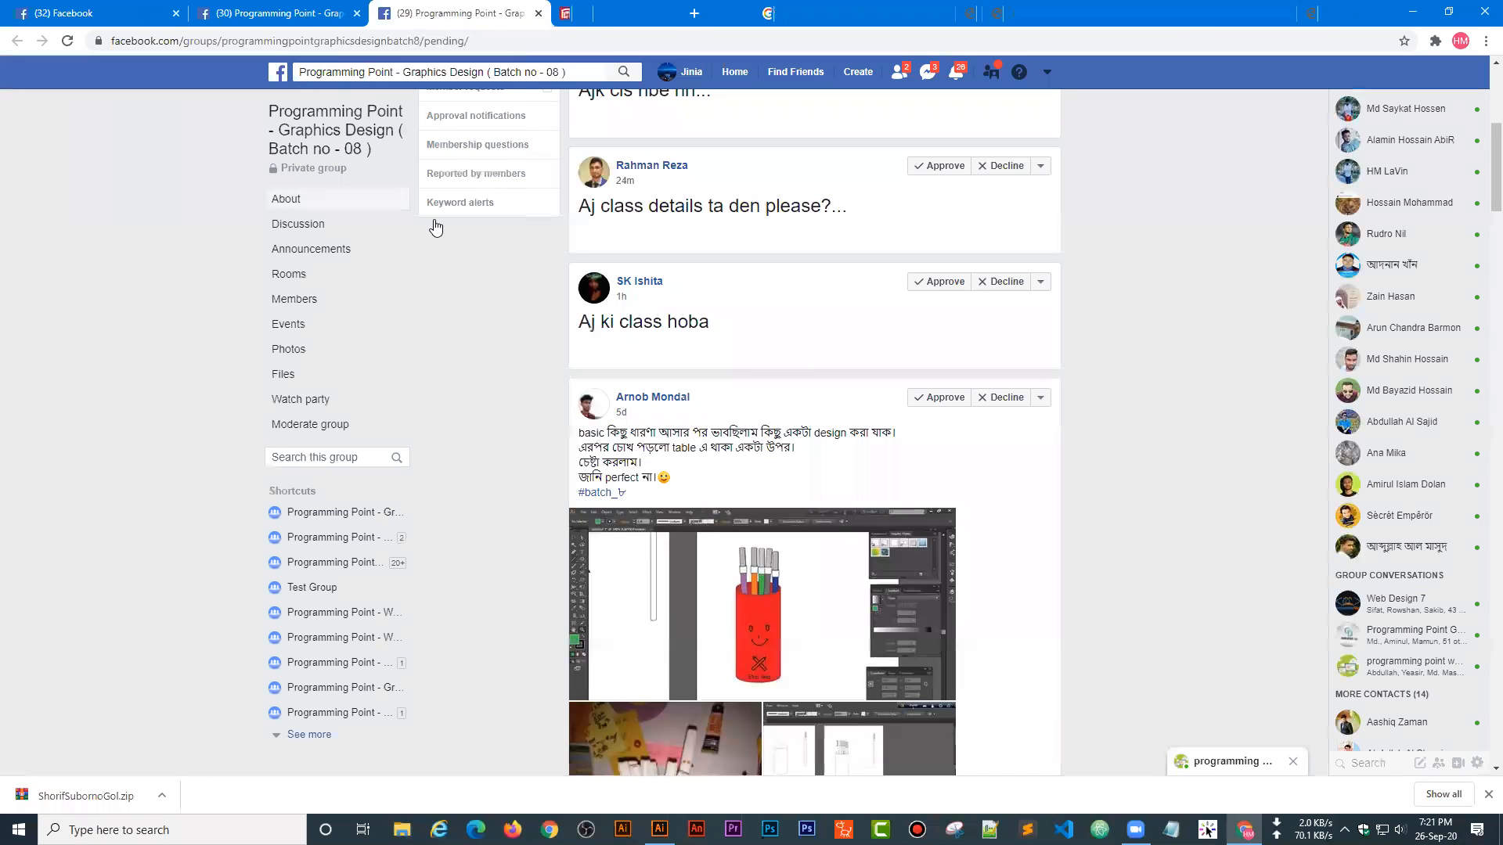
left_click(580, 13)
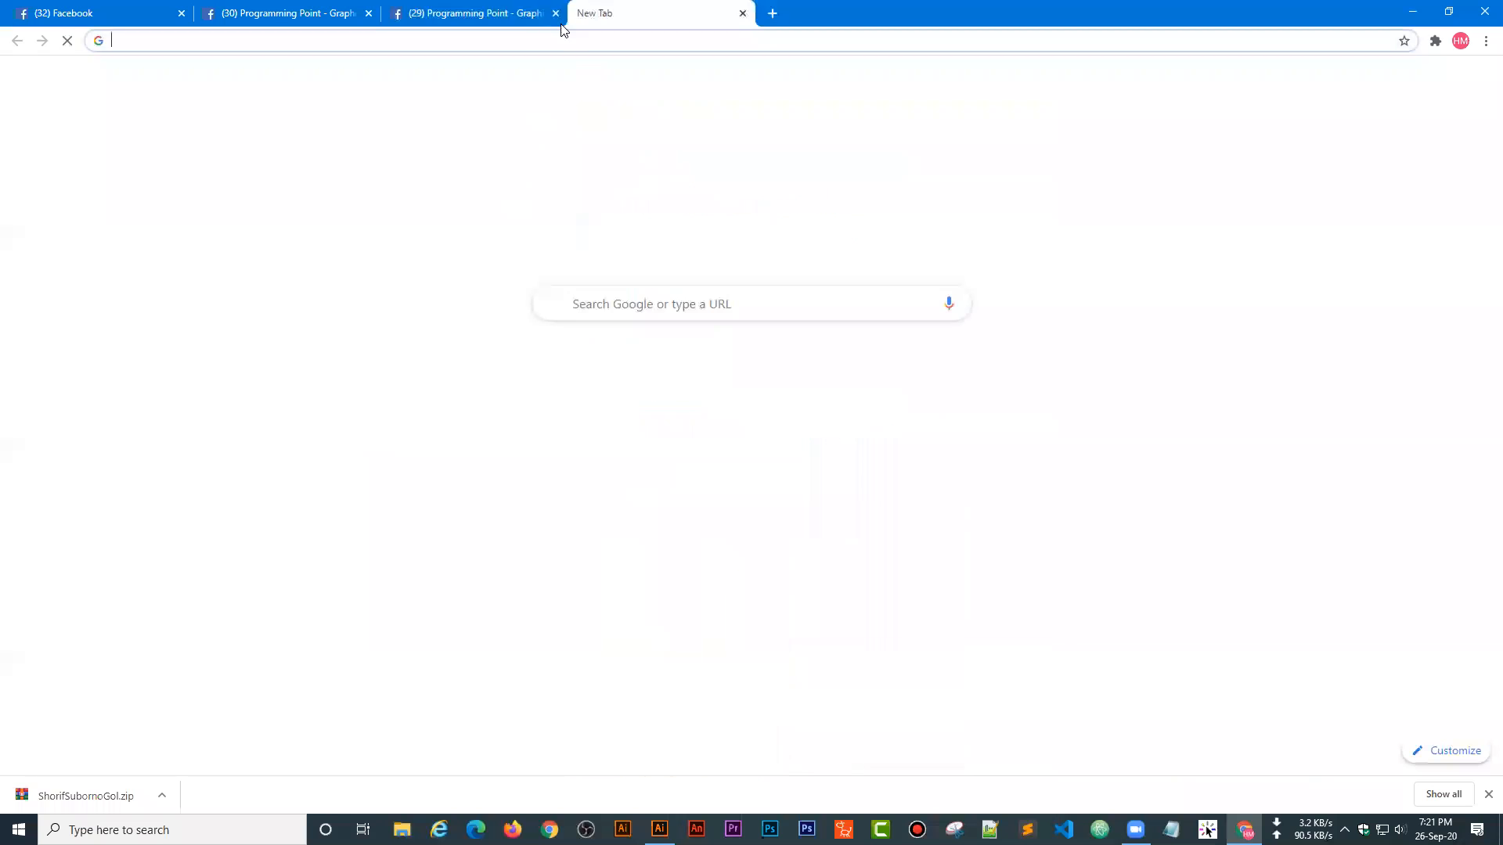
- Close the extra Programming Point group page and search Google Images for "fb logo"
left_click(556, 13)
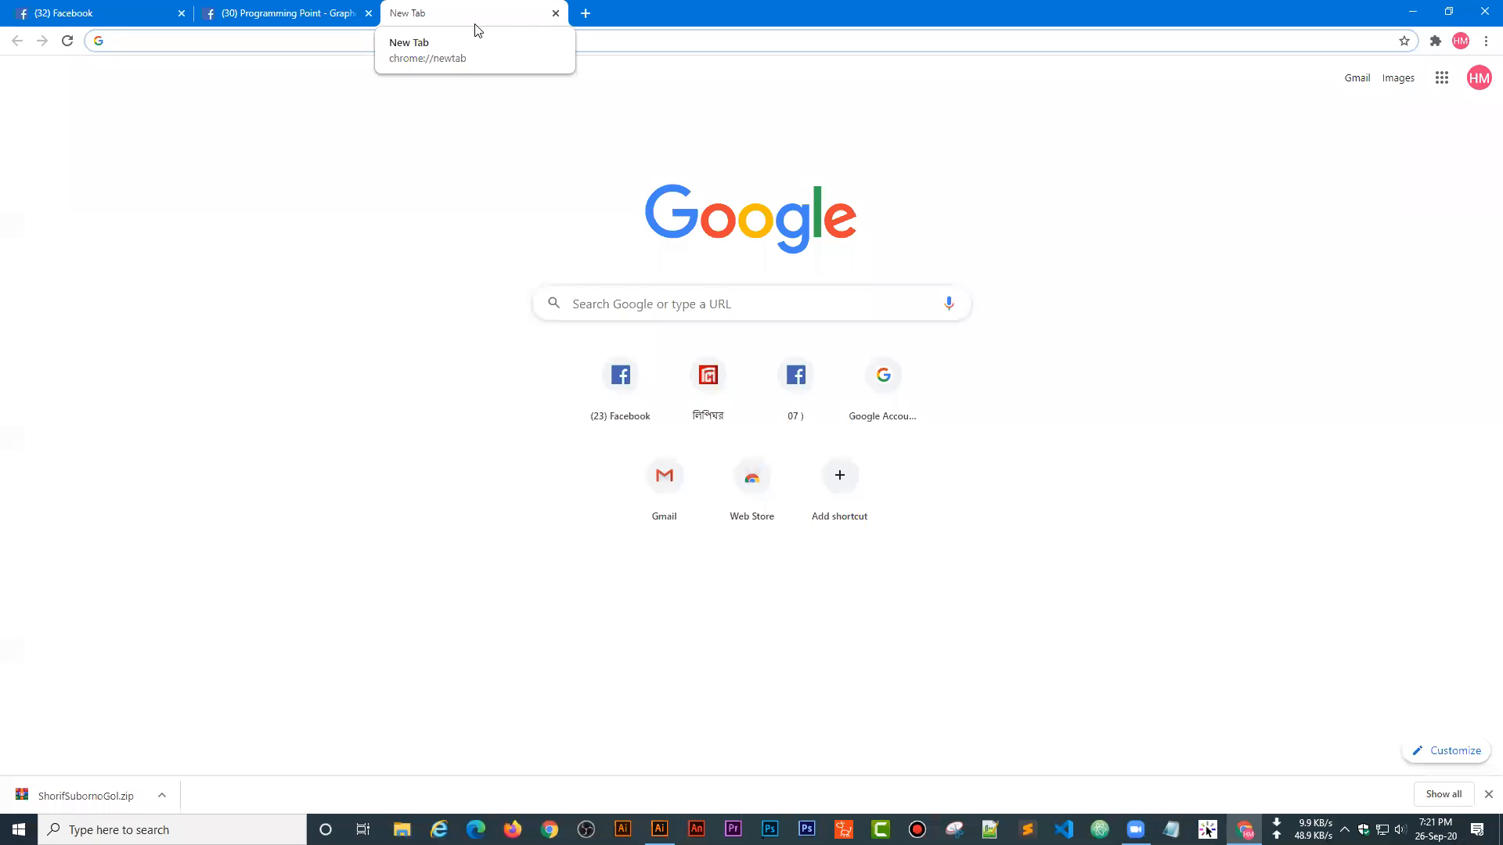
type("ান")
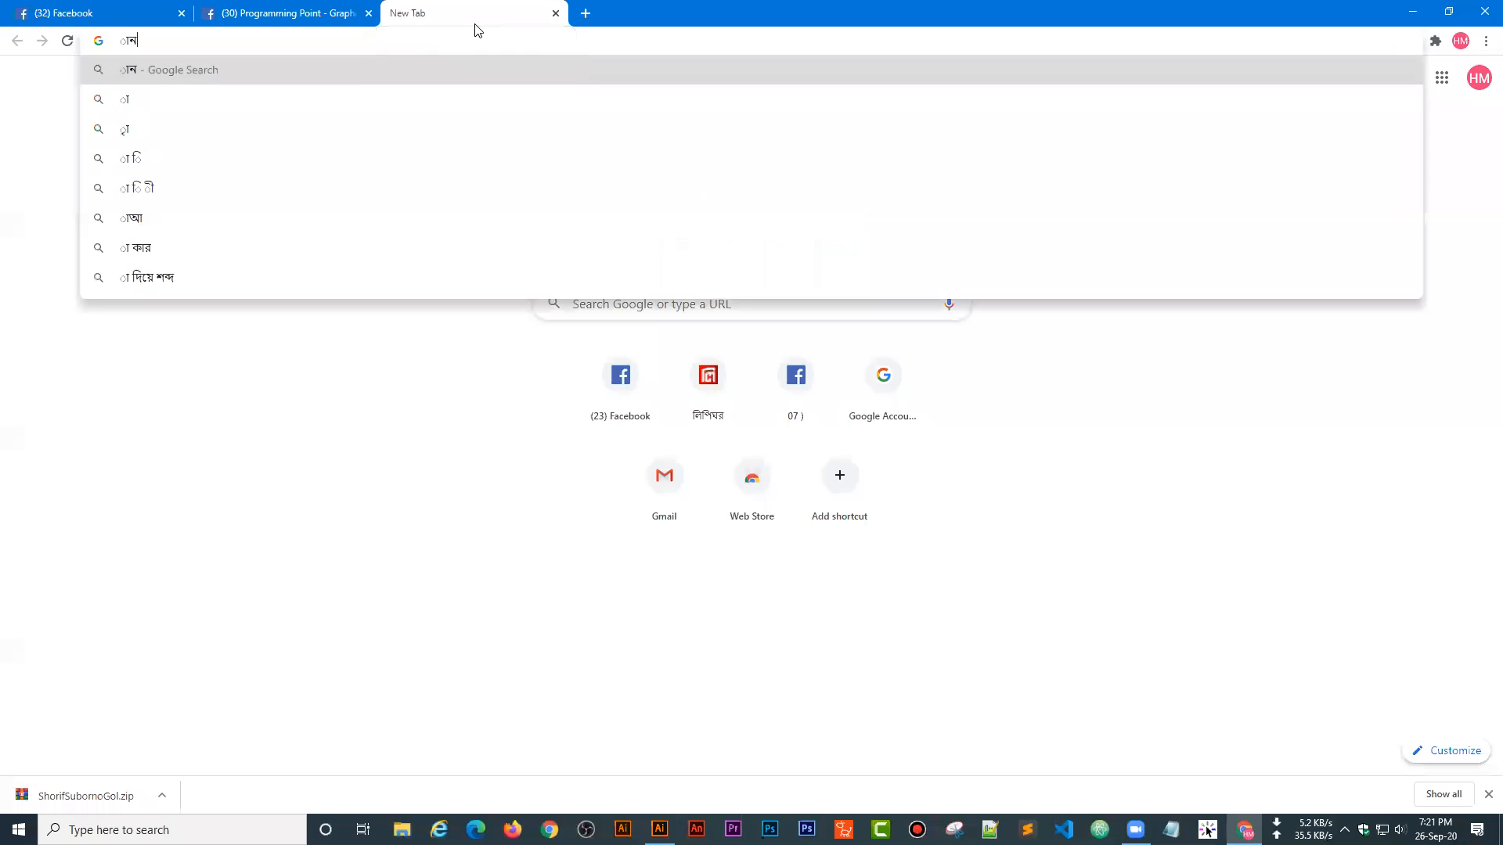
type(" গ্ল")
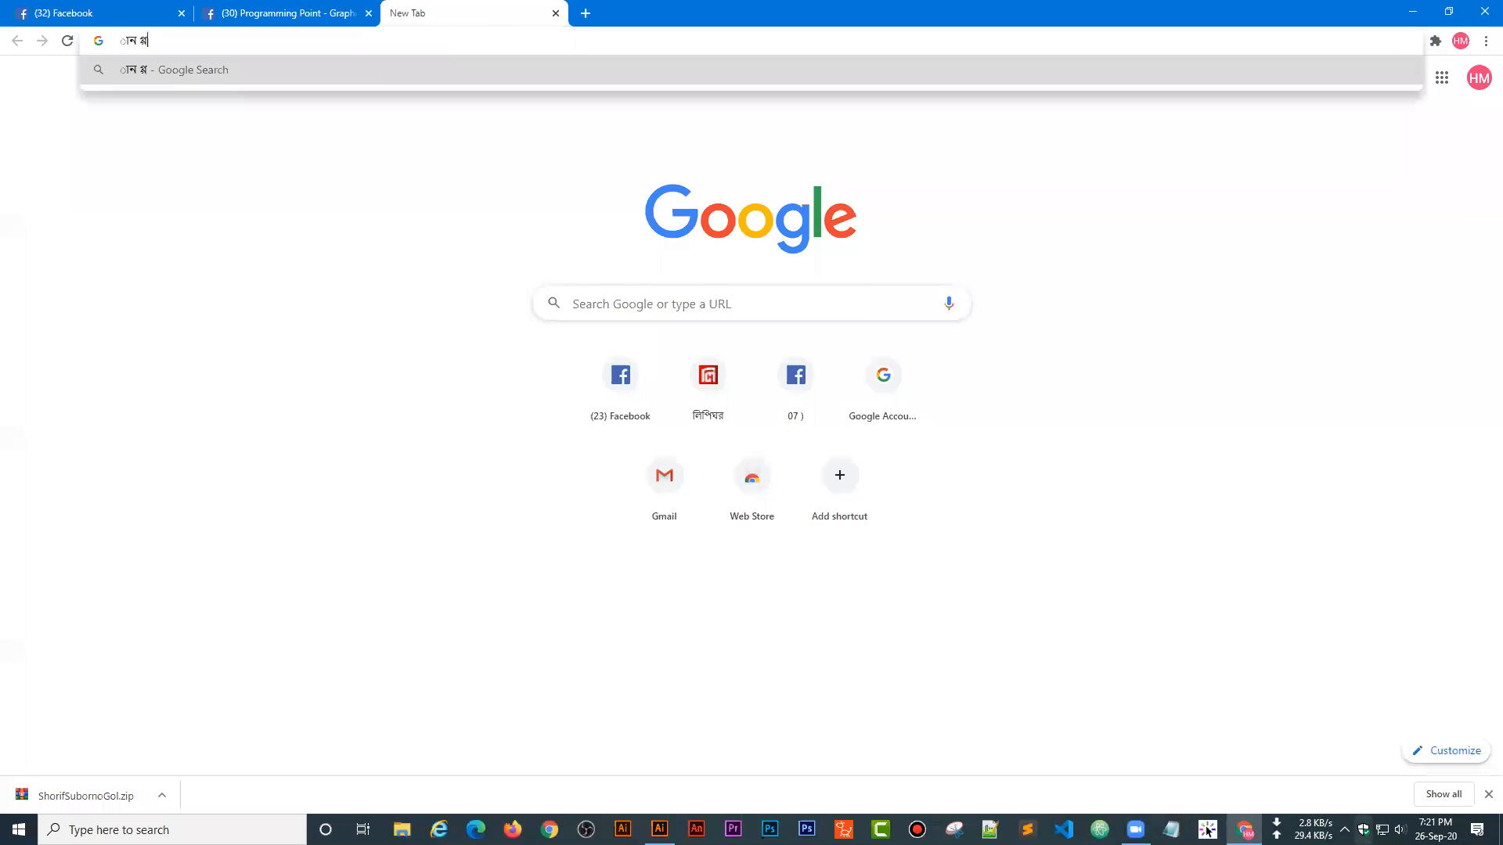
left_click(1345, 830)
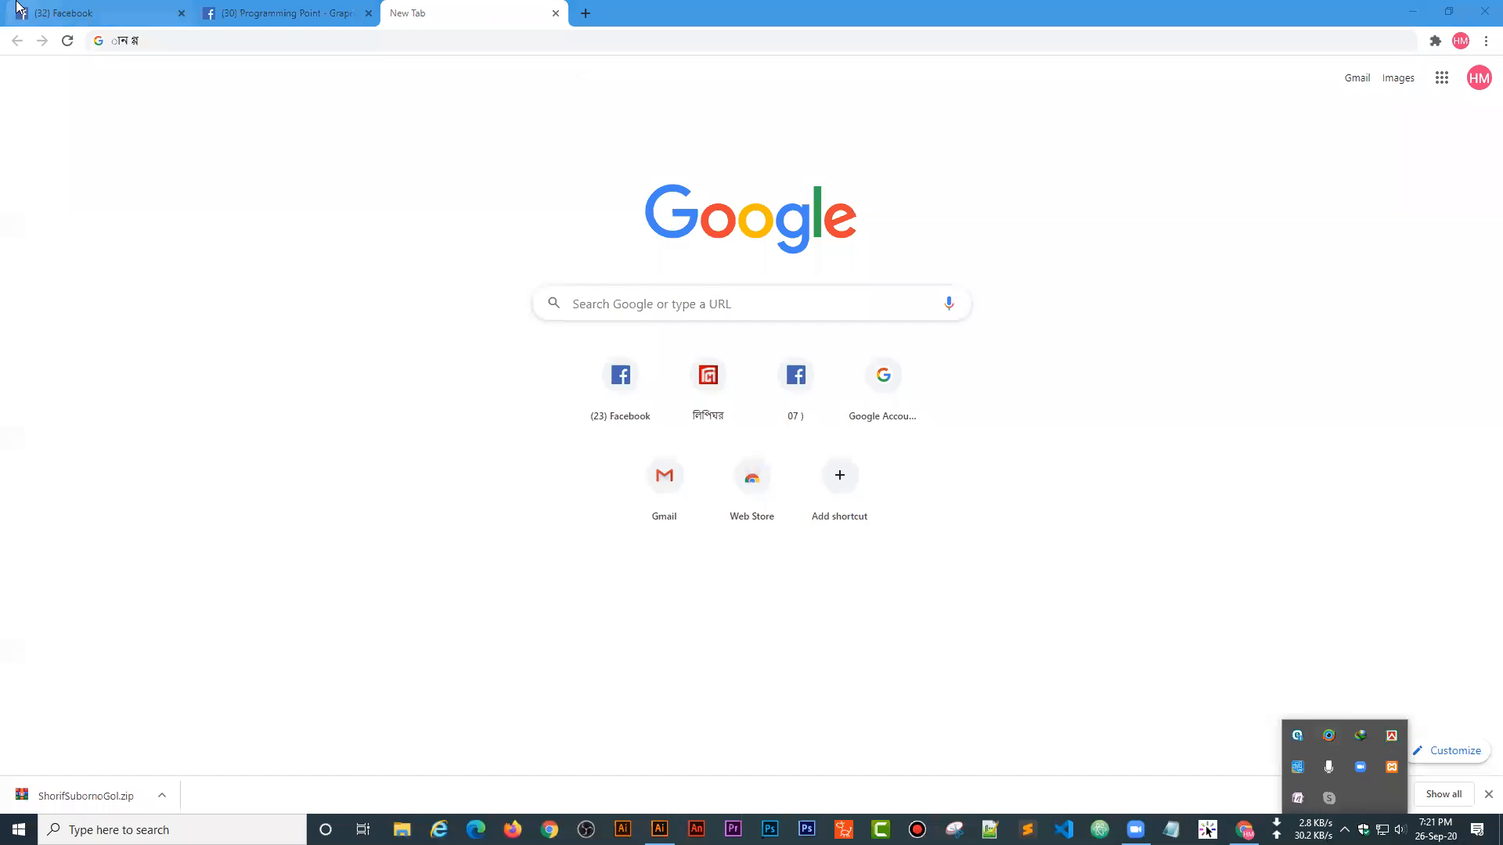
left_click(151, 40)
type("fb logo")
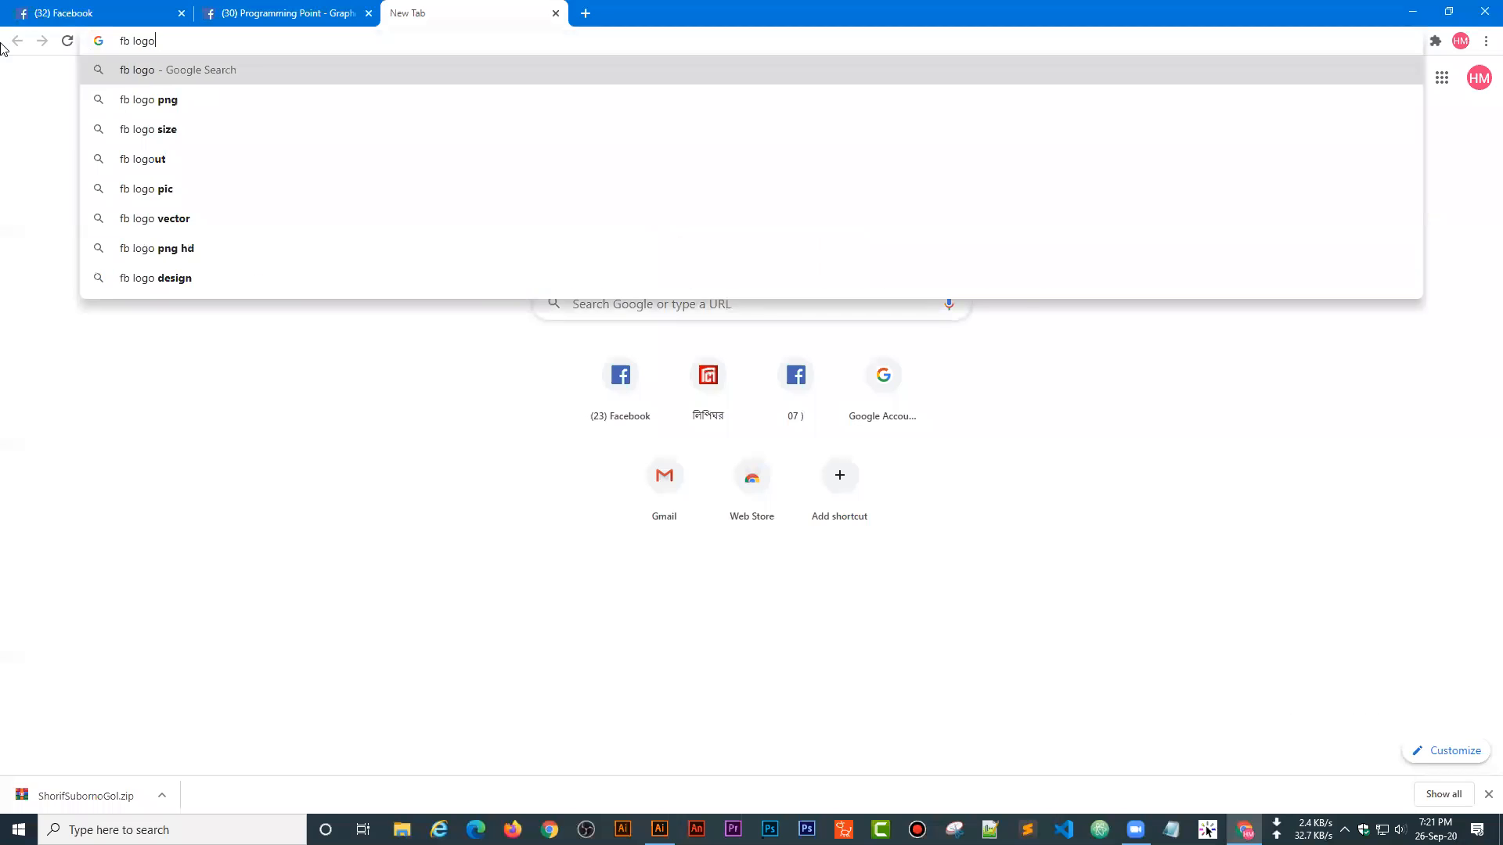
key("Return")
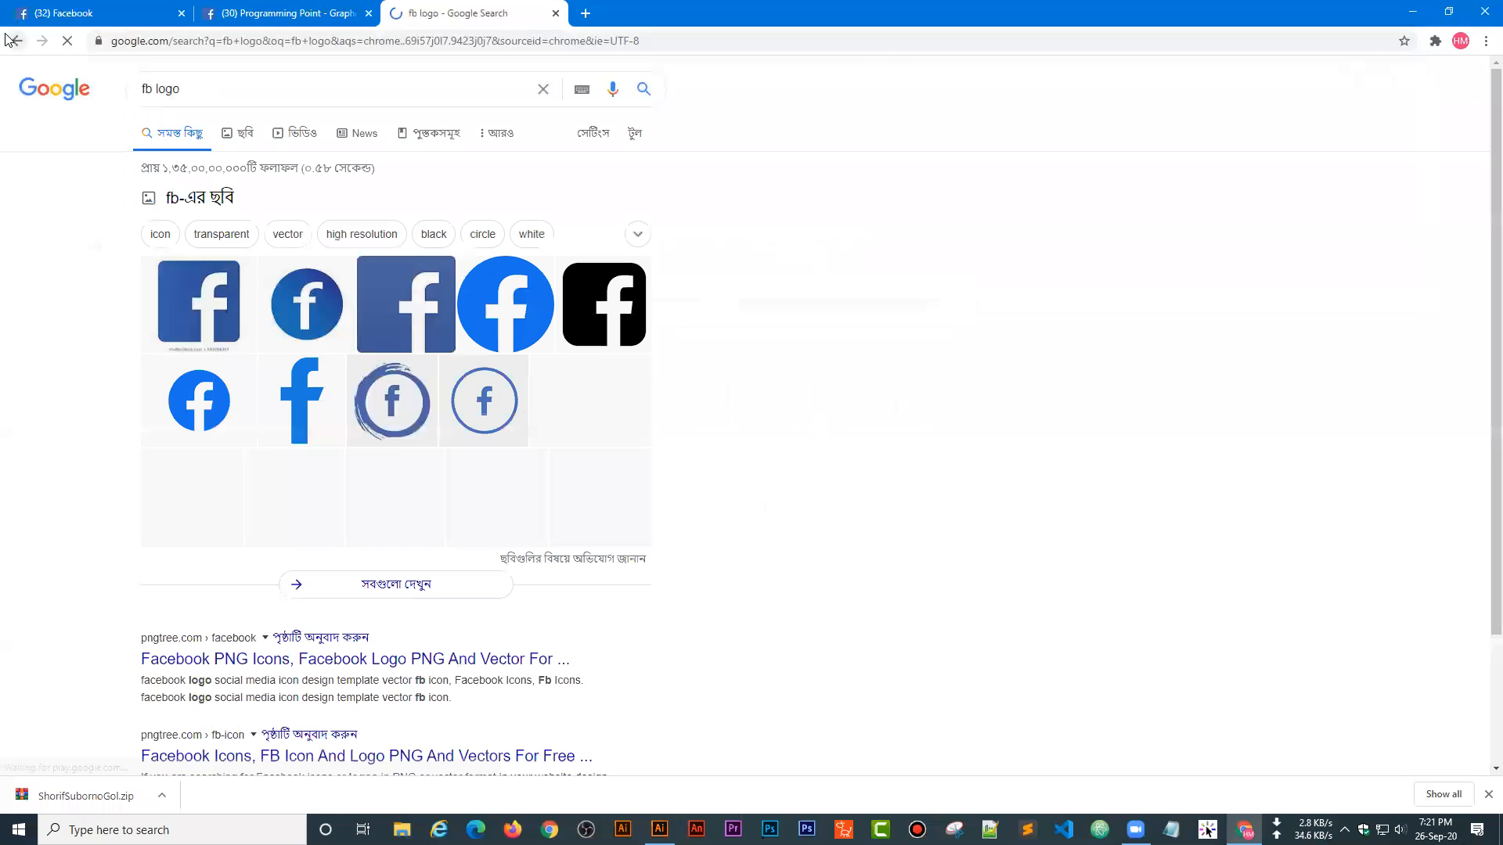
left_click(249, 133)
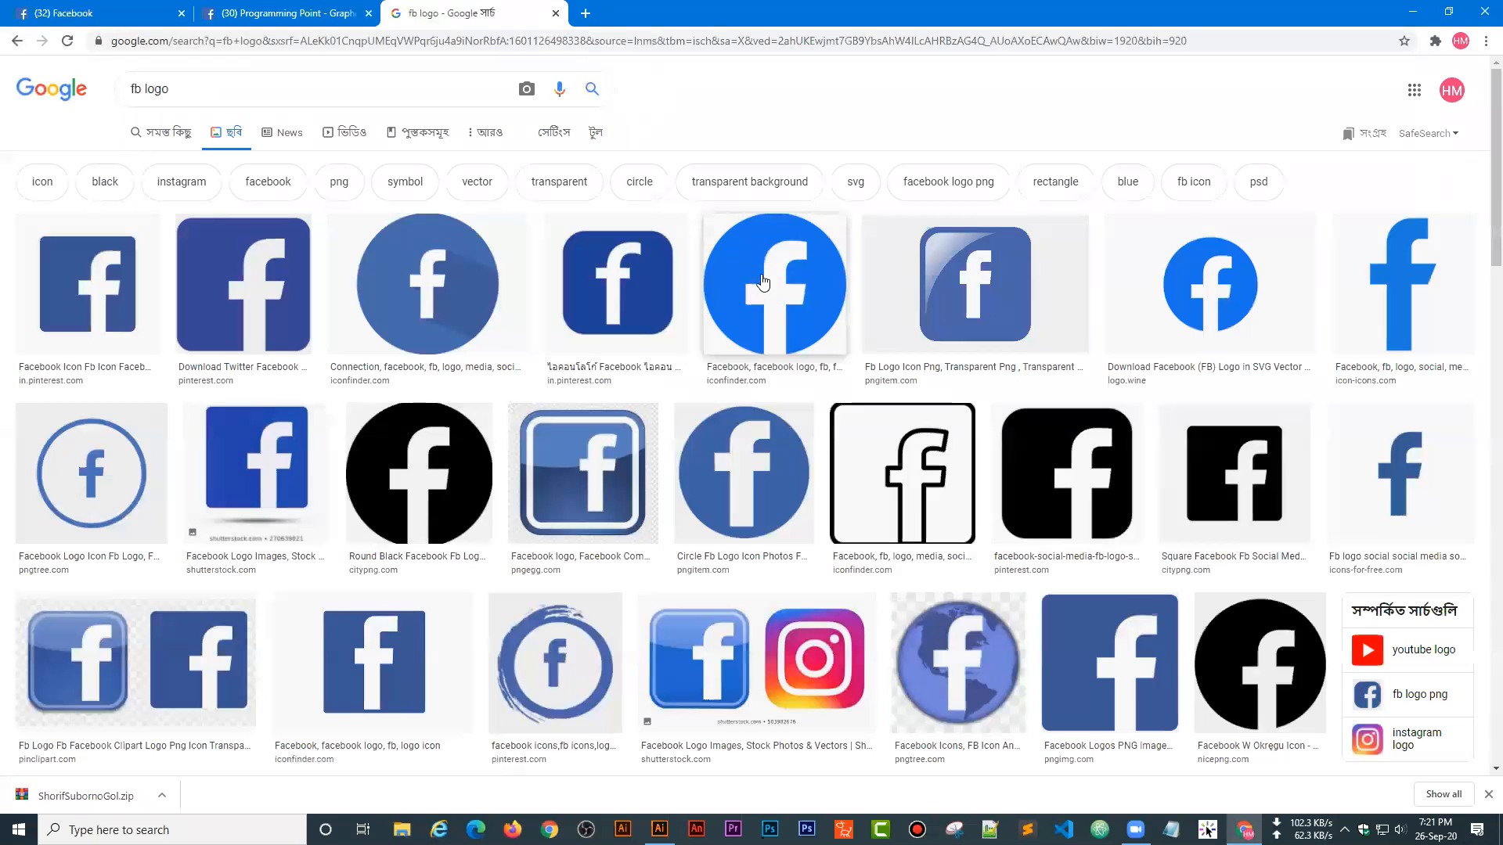
- Preview the bright blue circular Facebook logo from iconfinder.com and copy its image
left_click(765, 291)
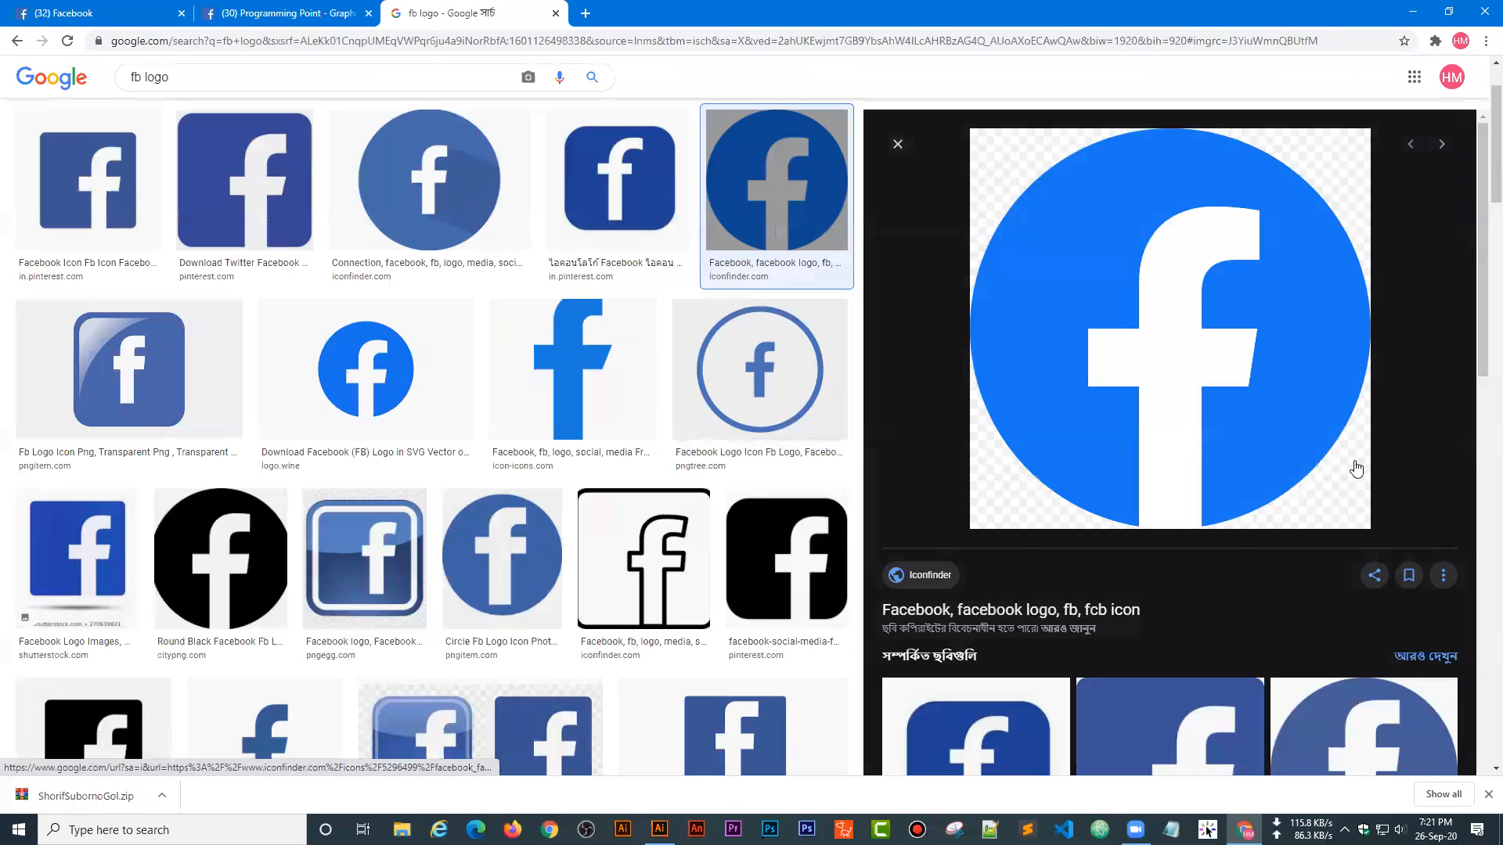
right_click(1095, 270)
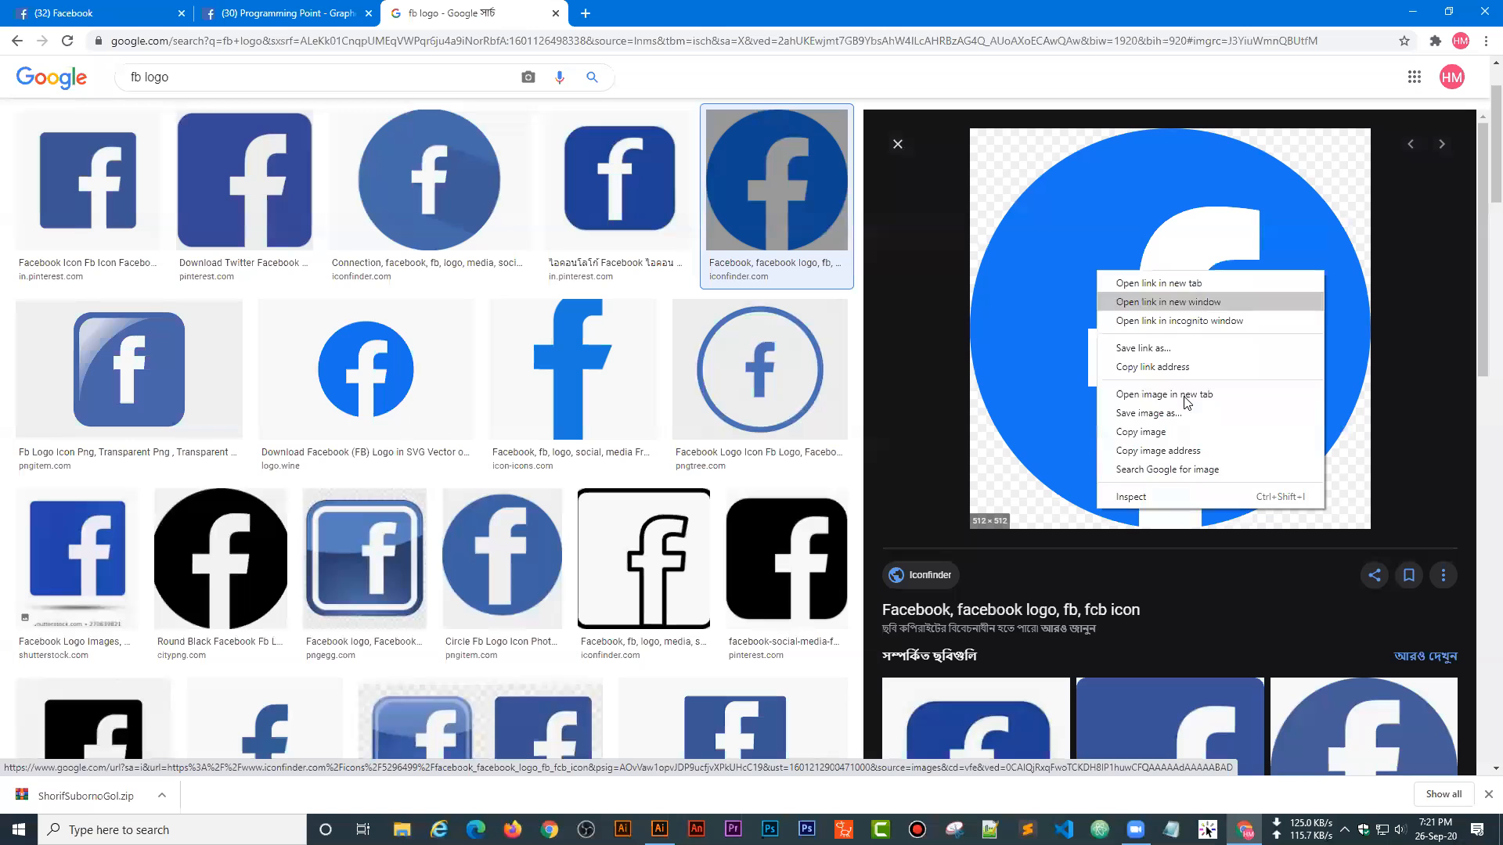
left_click(1154, 432)
- Switch to Illustrator and extend the artboard's right edge to make a wide empty area beside the Bangla text
left_click(660, 830)
left_click_drag(1064, 308, 326, 292)
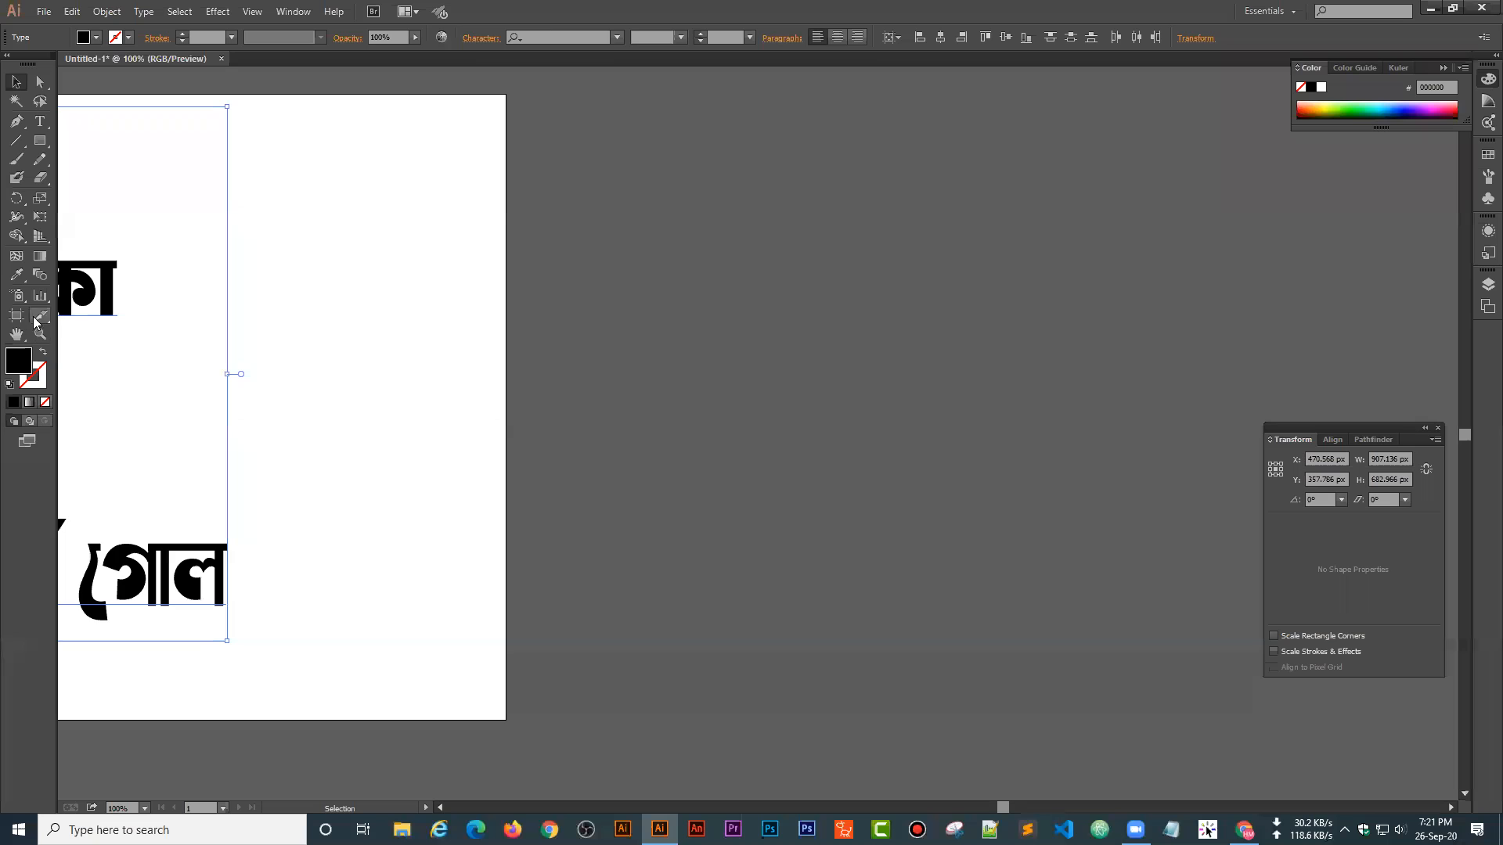
left_click(17, 315)
left_click_drag(506, 408, 1334, 408)
left_click(17, 81)
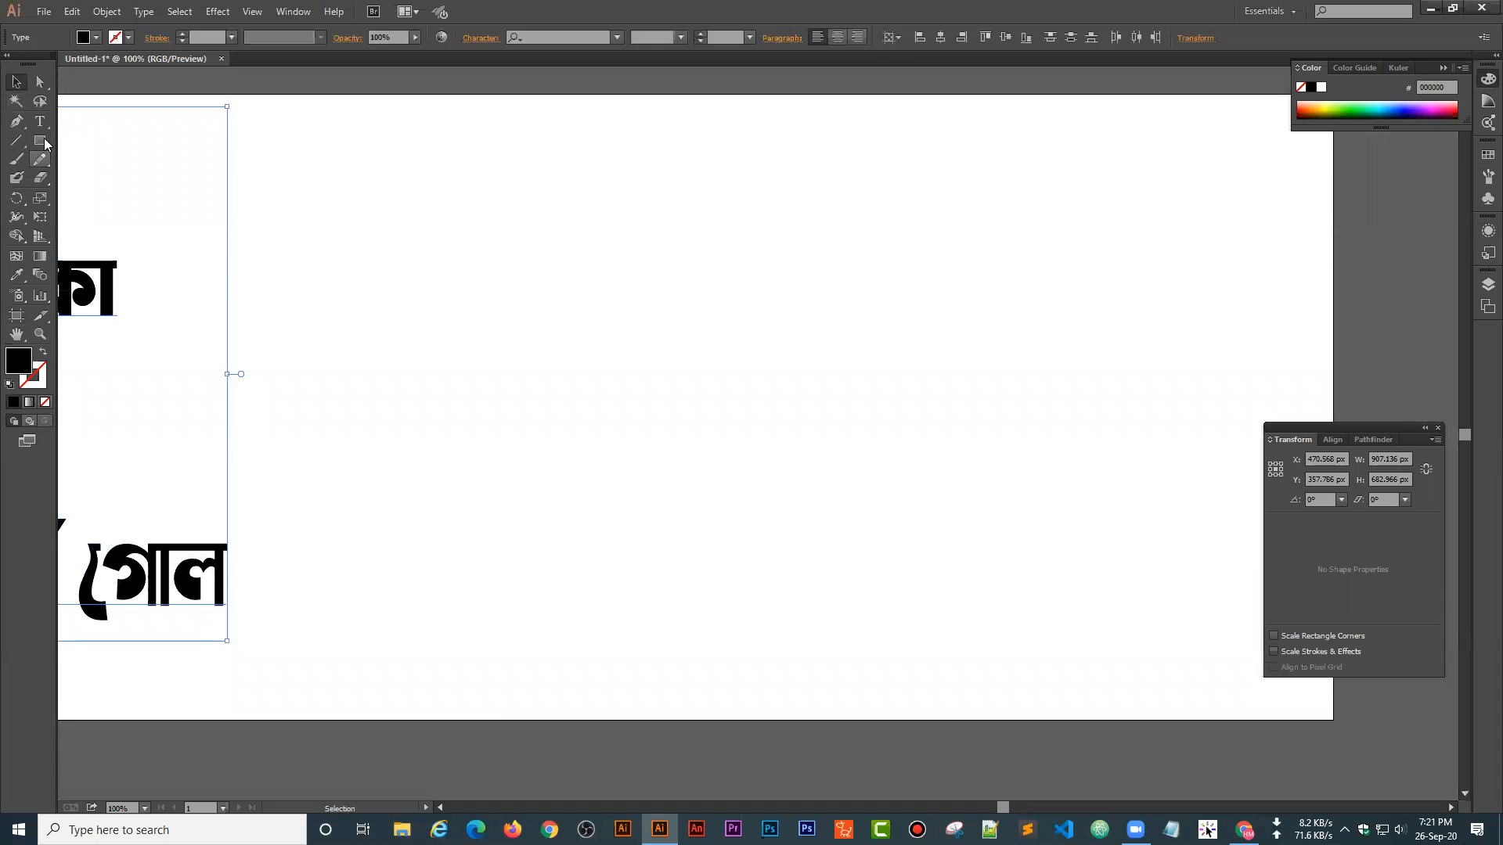
- Paste the copied Facebook logo into the artboard's empty area and move it to about X 1393 px, Y 376 px
key("ctrl+v")
left_click_drag(640, 407, 476, 361)
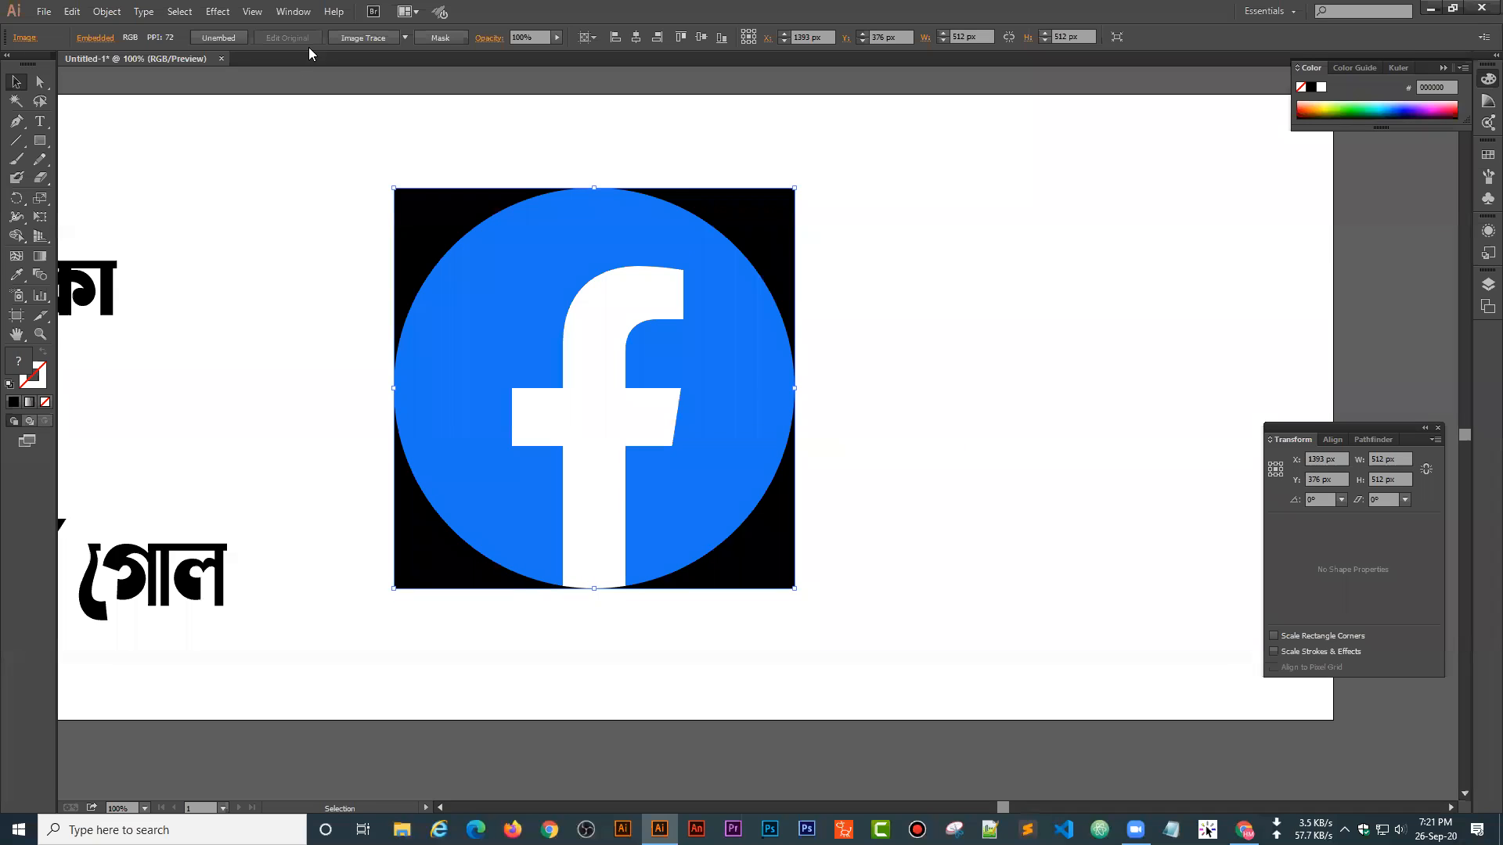
- Trace the circular Facebook logo image, expand the tracing into paths and ungroup them
left_click(366, 37)
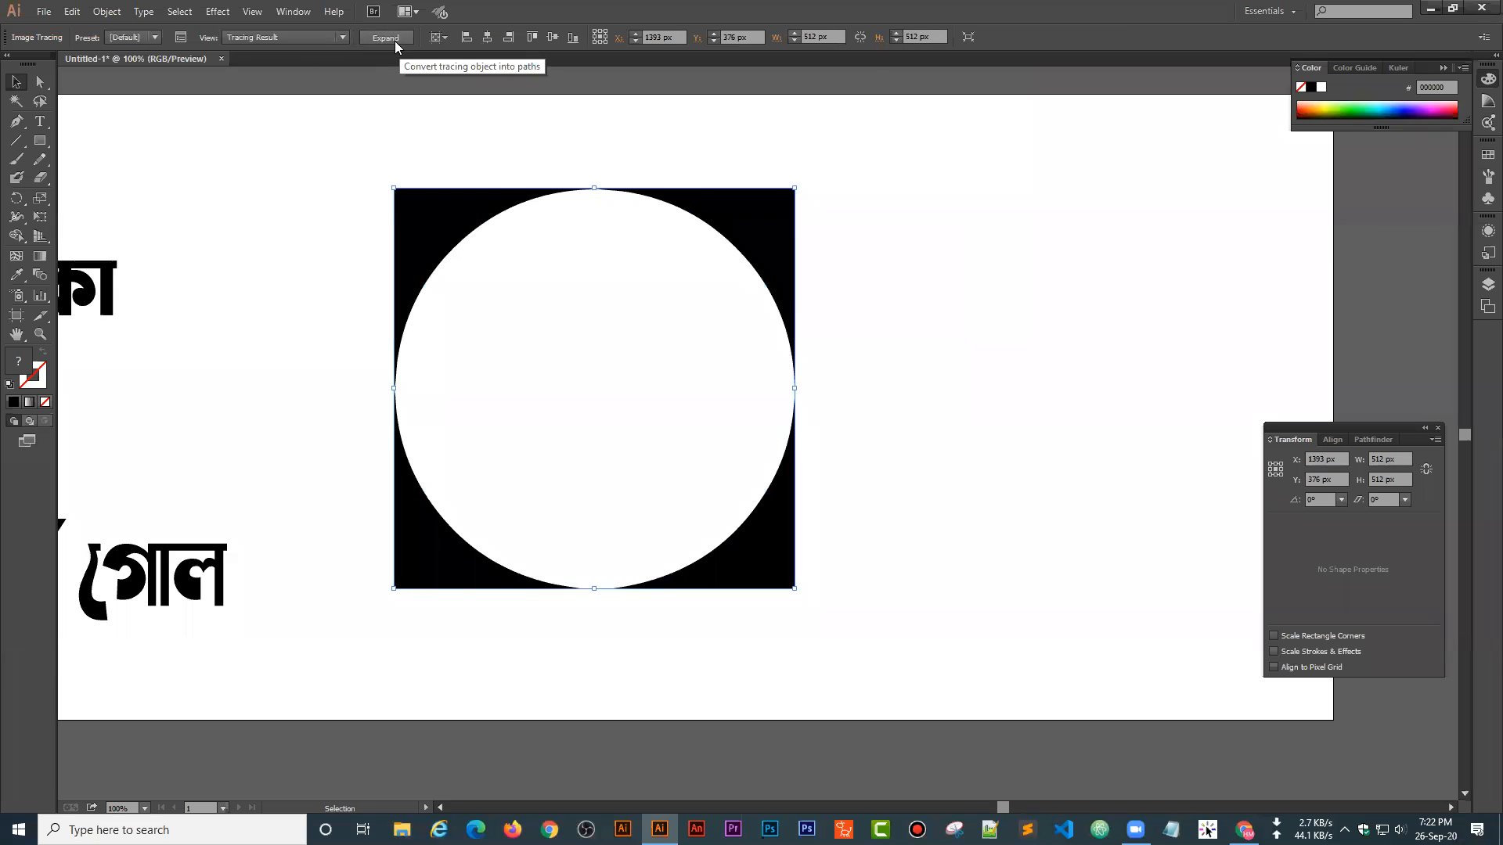
left_click(392, 39)
right_click(638, 330)
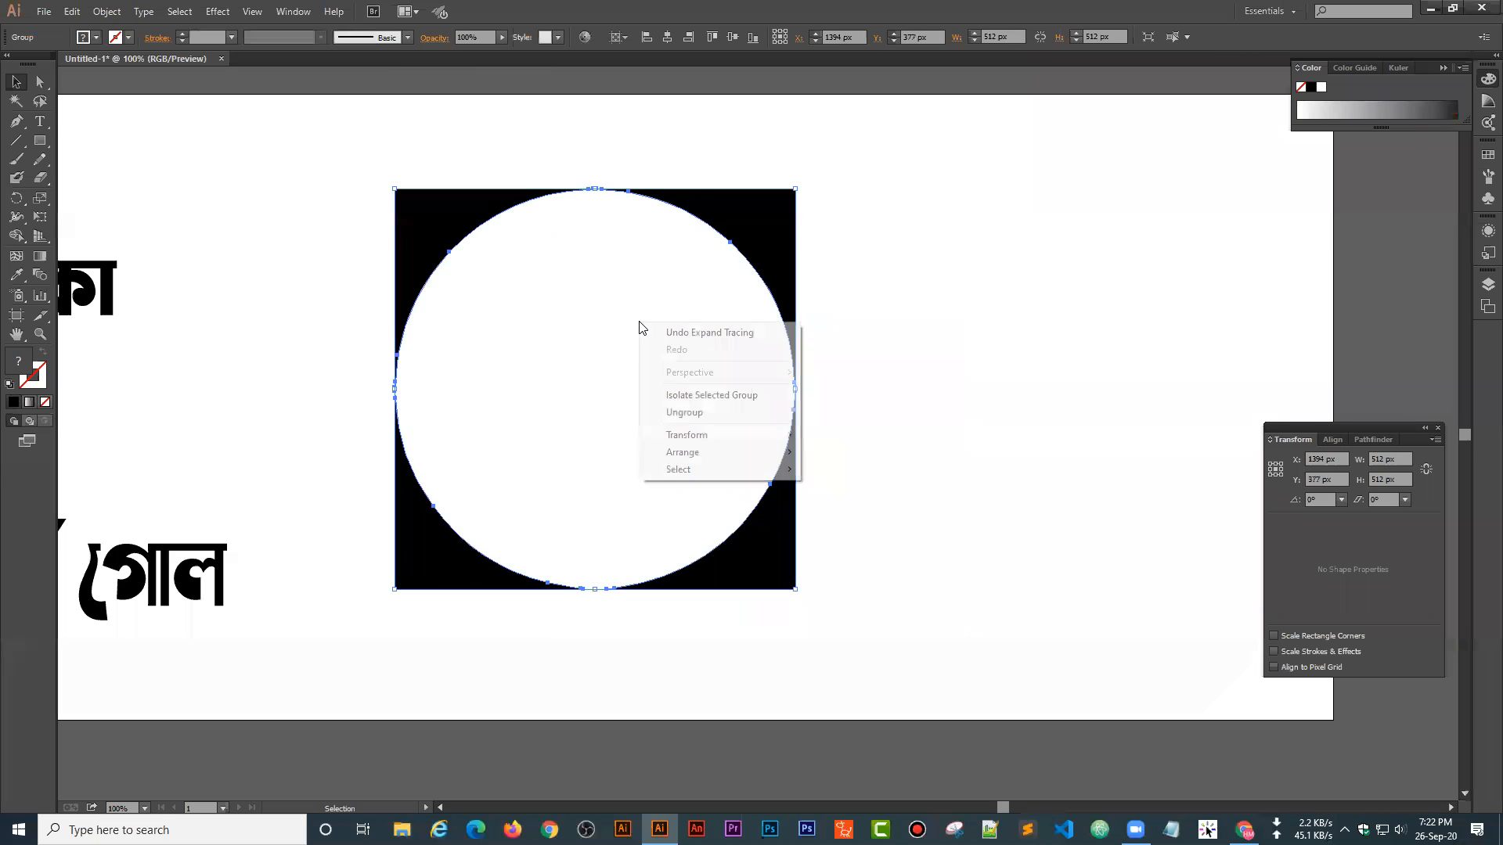
left_click(756, 413)
- Move the traced black corner pieces and the white circle apart from one another
left_click(850, 300)
left_click_drag(765, 219, 1163, 197)
left_click(583, 430)
left_click_drag(750, 579, 1044, 600)
left_click_drag(556, 348, 841, 333)
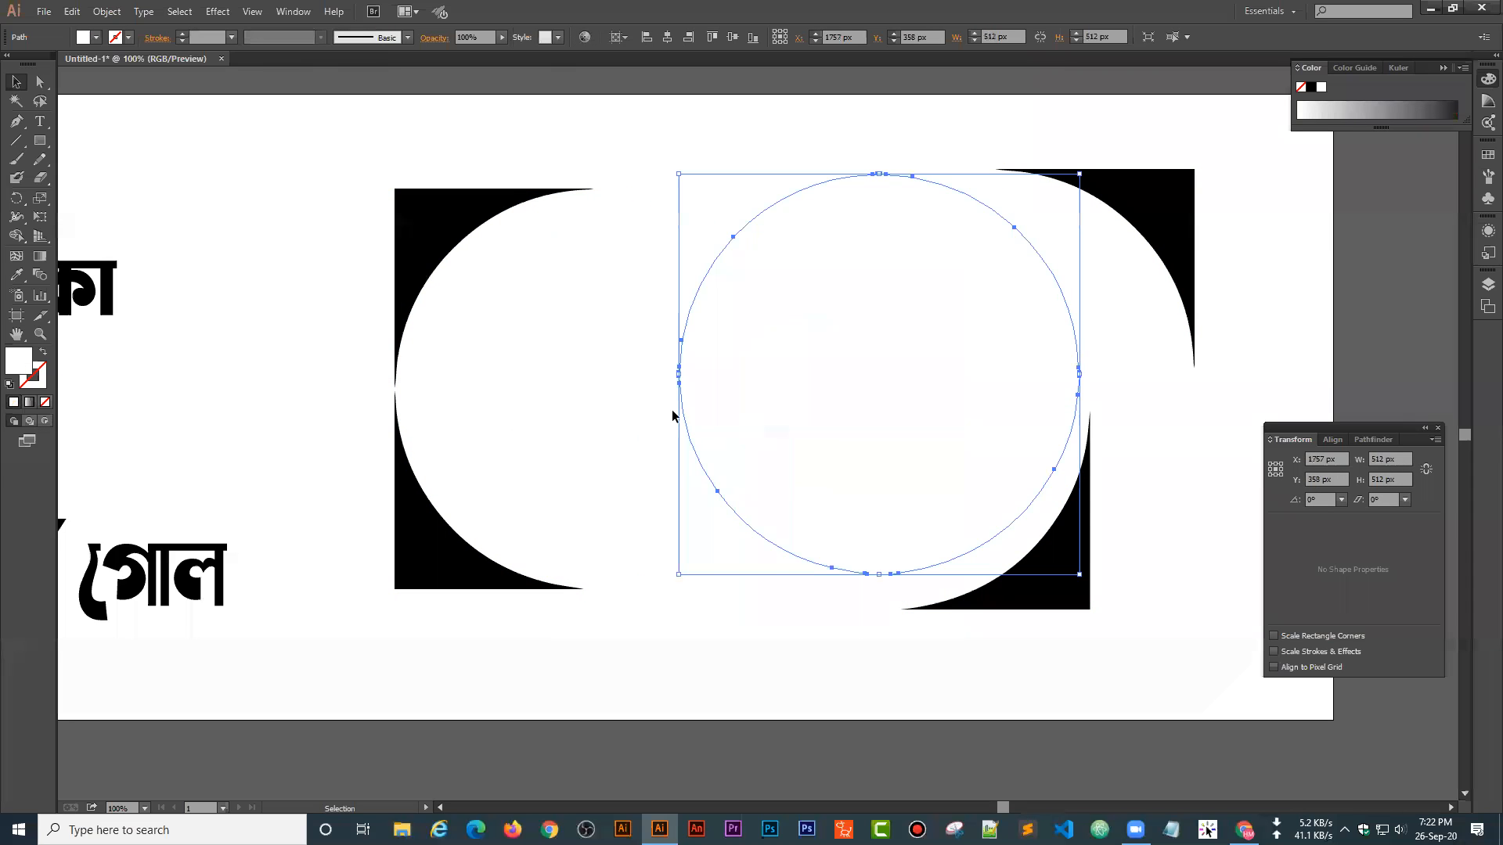
left_click(470, 196)
left_click_drag(439, 537, 324, 577)
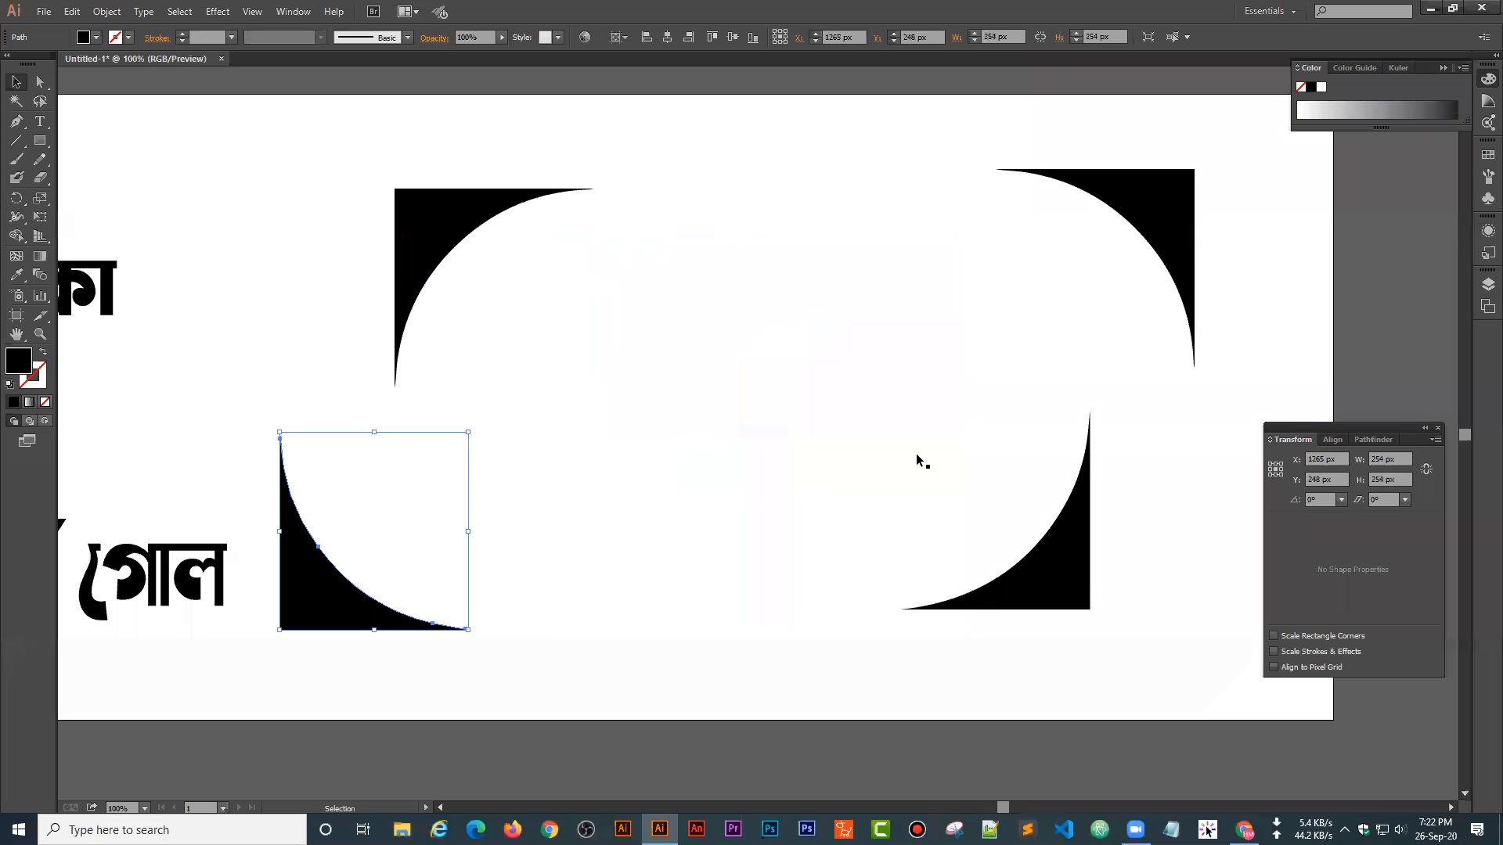
left_click_drag(899, 359, 887, 125)
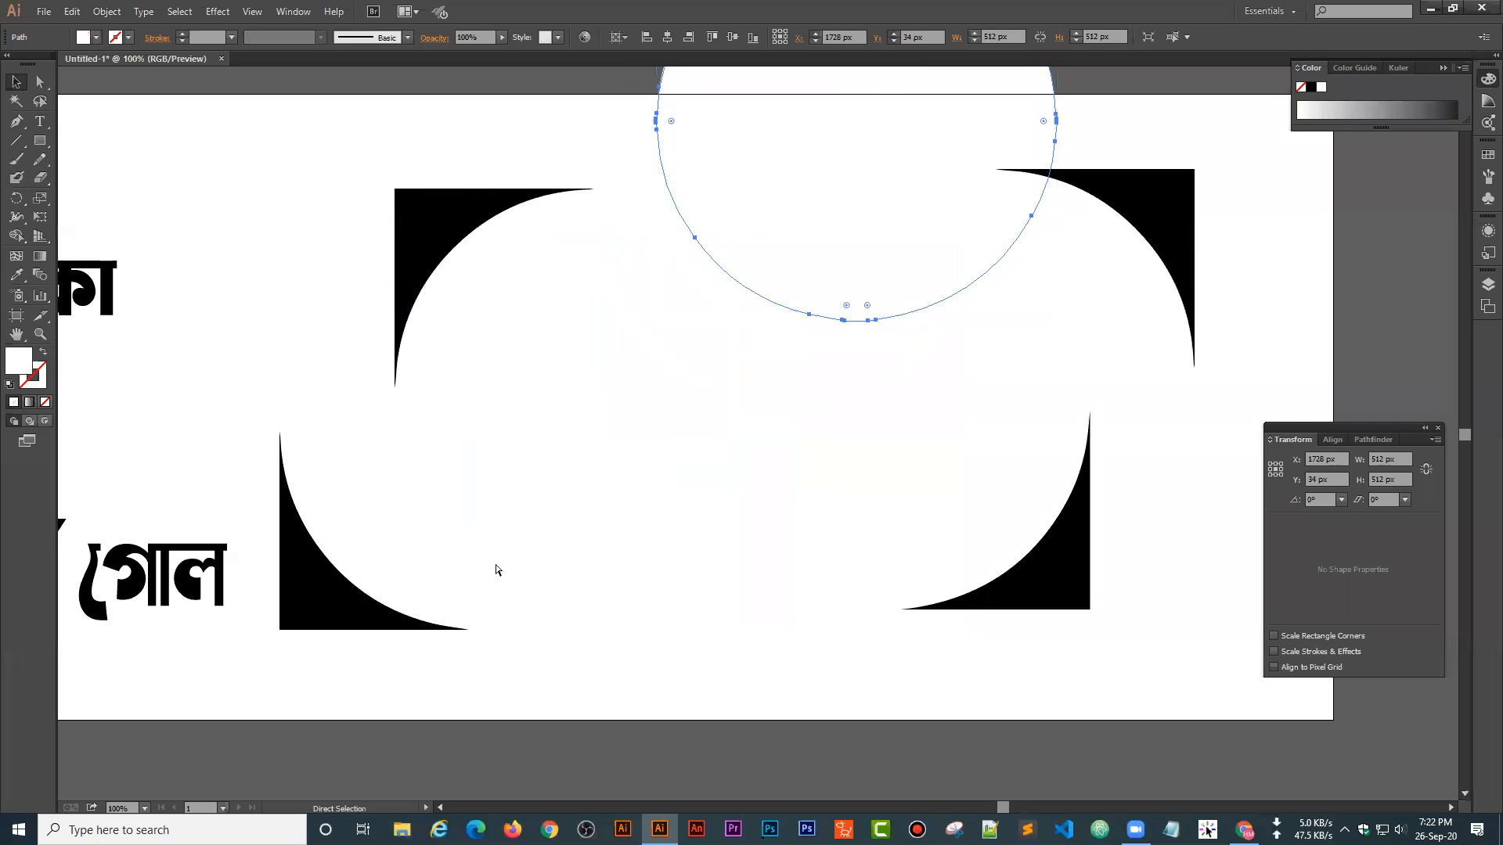
- Undo the piece moves, ungrouping, expansion and tracing back to the original blue circular logo image
key("ctrl+z")
key("ctrl+z")
key("ctrl+z")
key("ctrl+z")
key("ctrl+z")
key("ctrl+z")
key("ctrl+z")
key("ctrl+z")
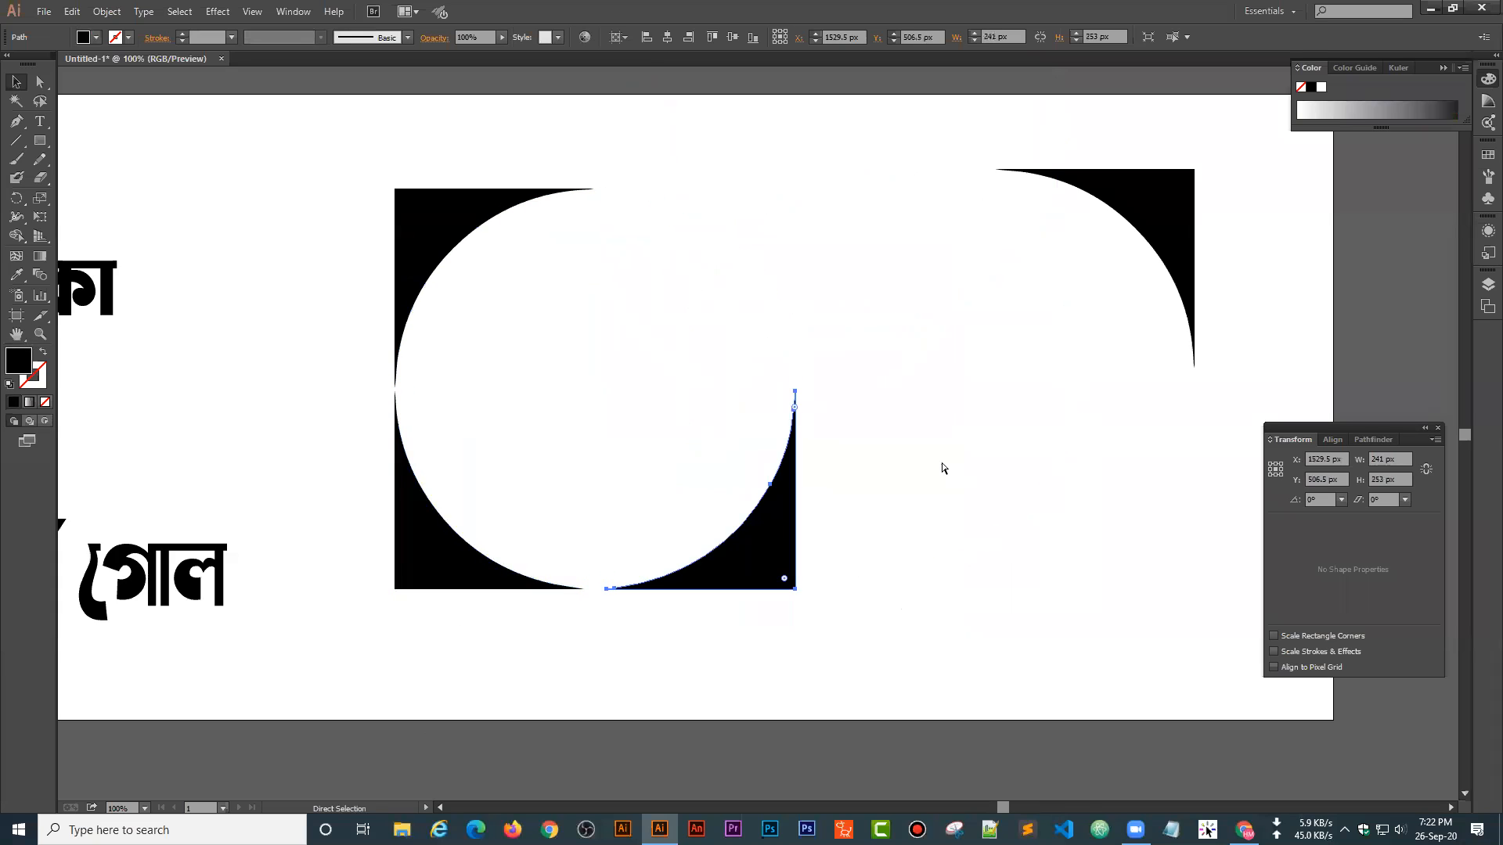
key("ctrl+z")
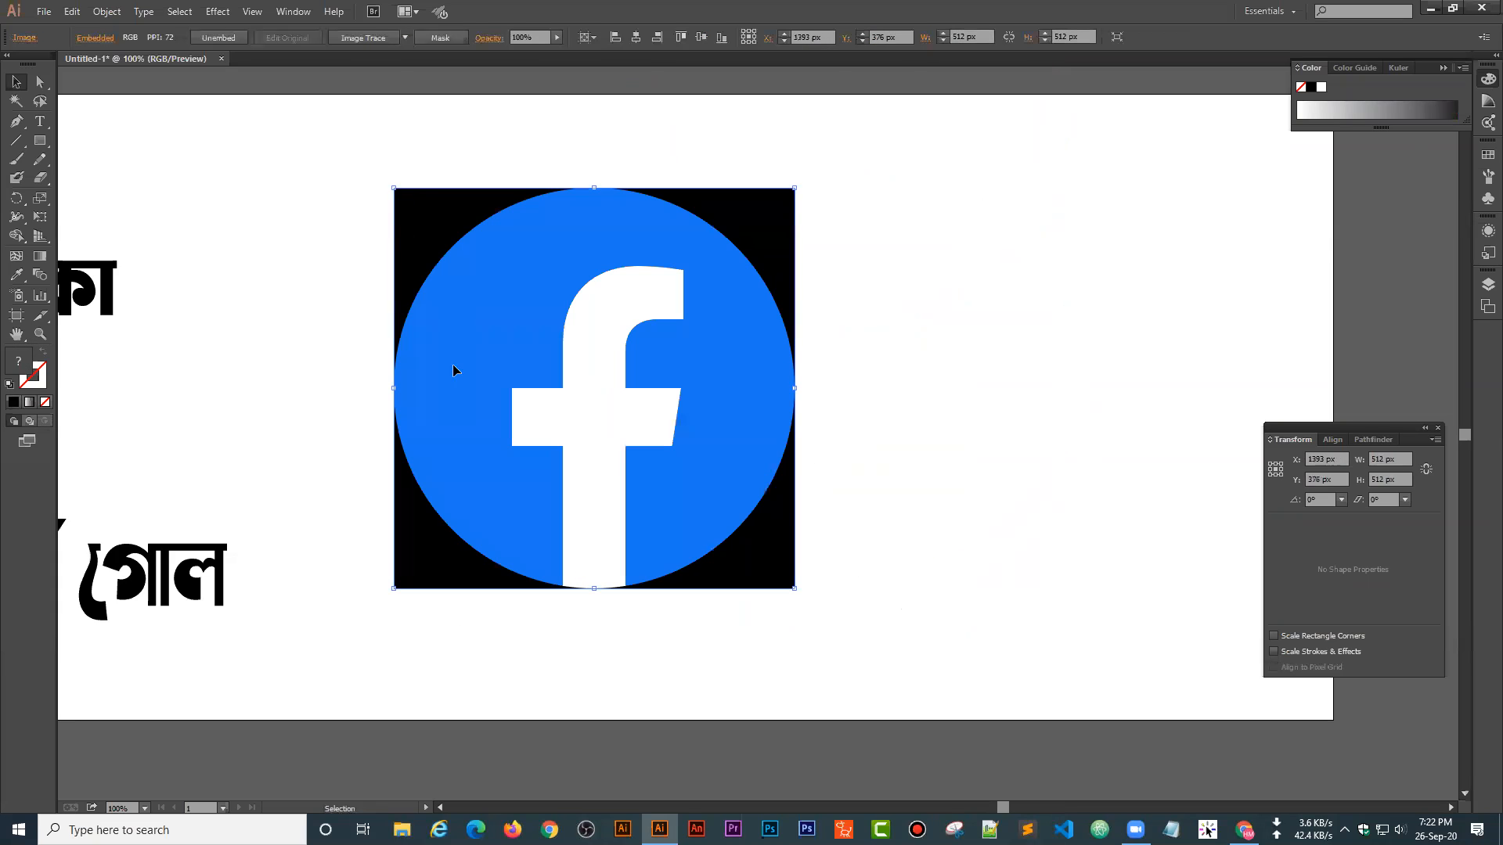
- Switch to Chrome, copy the related rounded-square Facebook logo image on a white background, and return to Illustrator
left_click(694, 600)
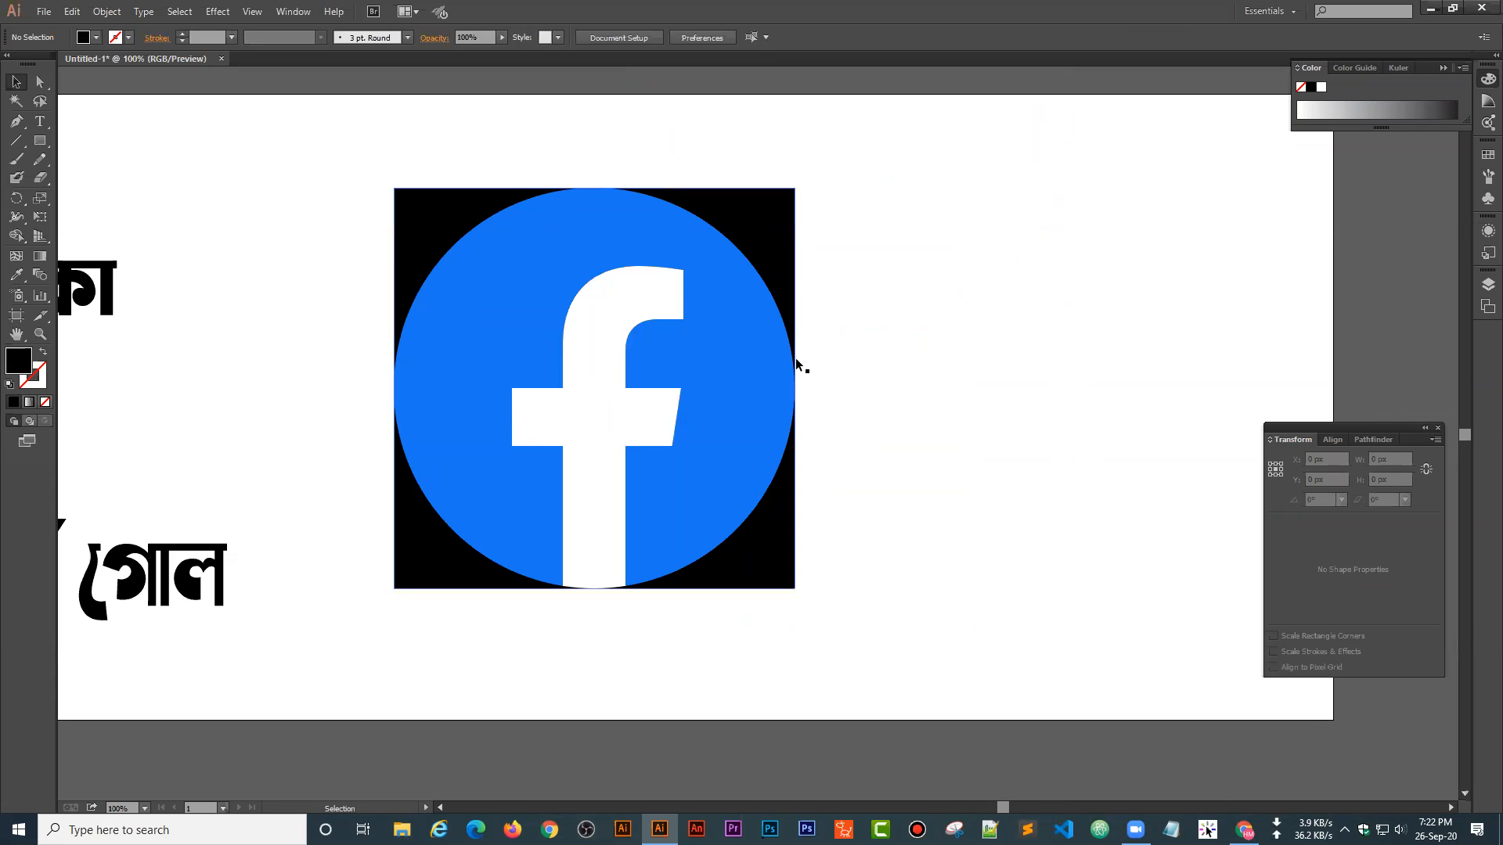
left_click(1245, 830)
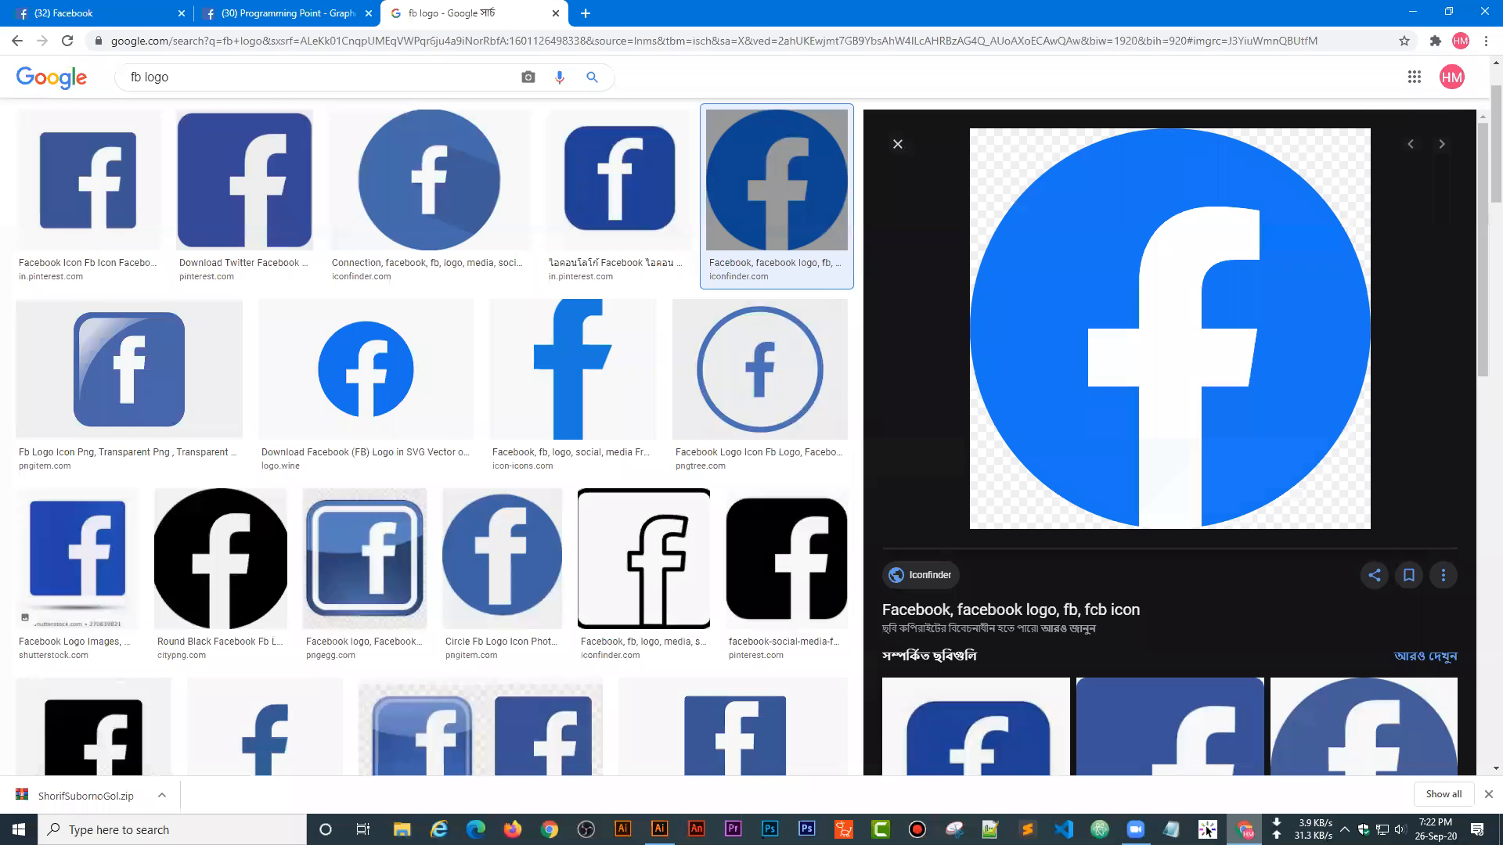
left_click(976, 728)
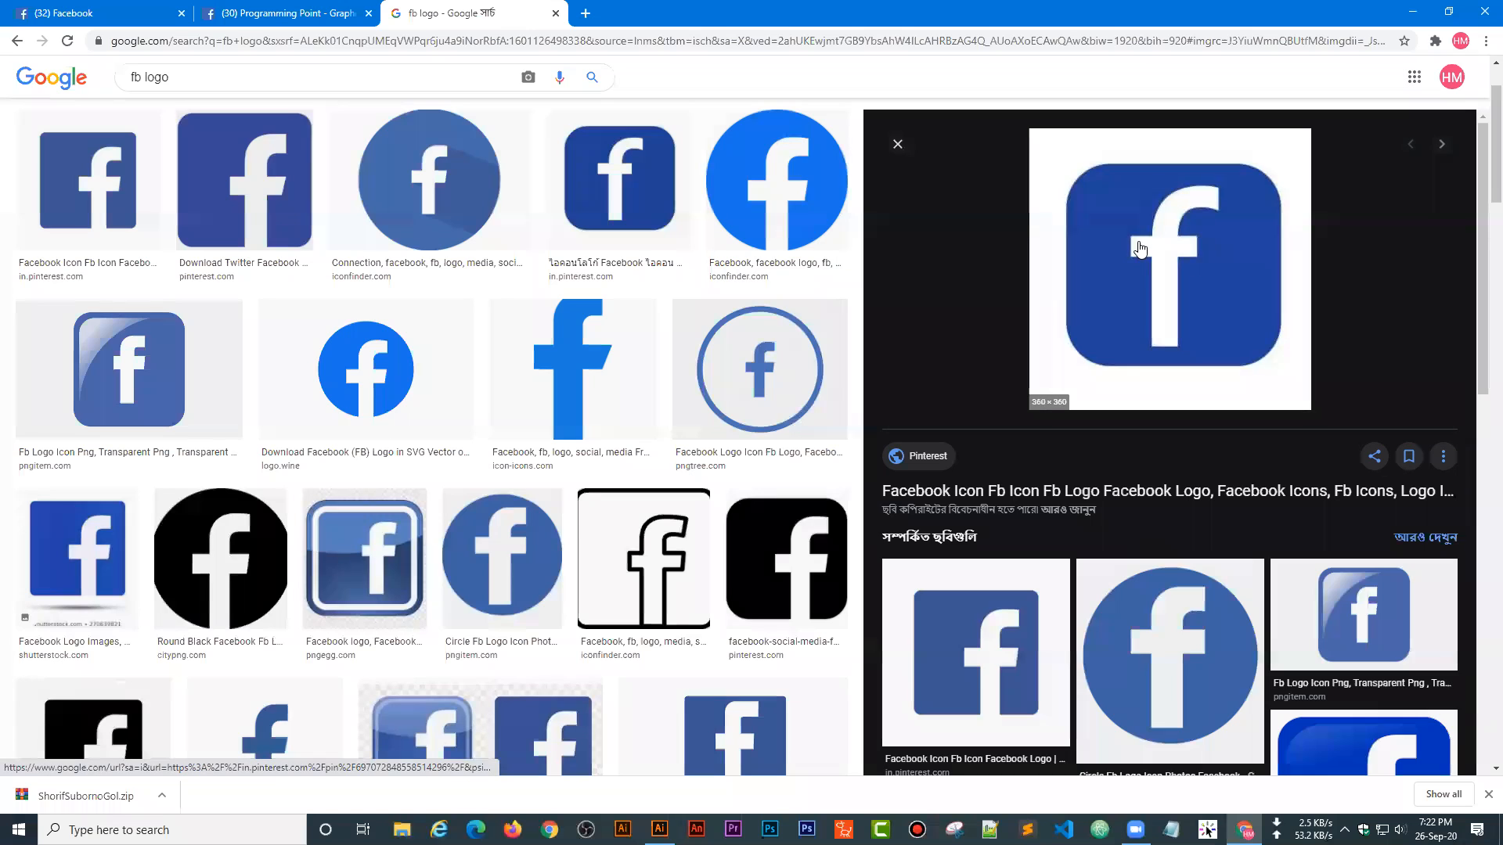
right_click(1136, 243)
left_click(1174, 403)
left_click(660, 830)
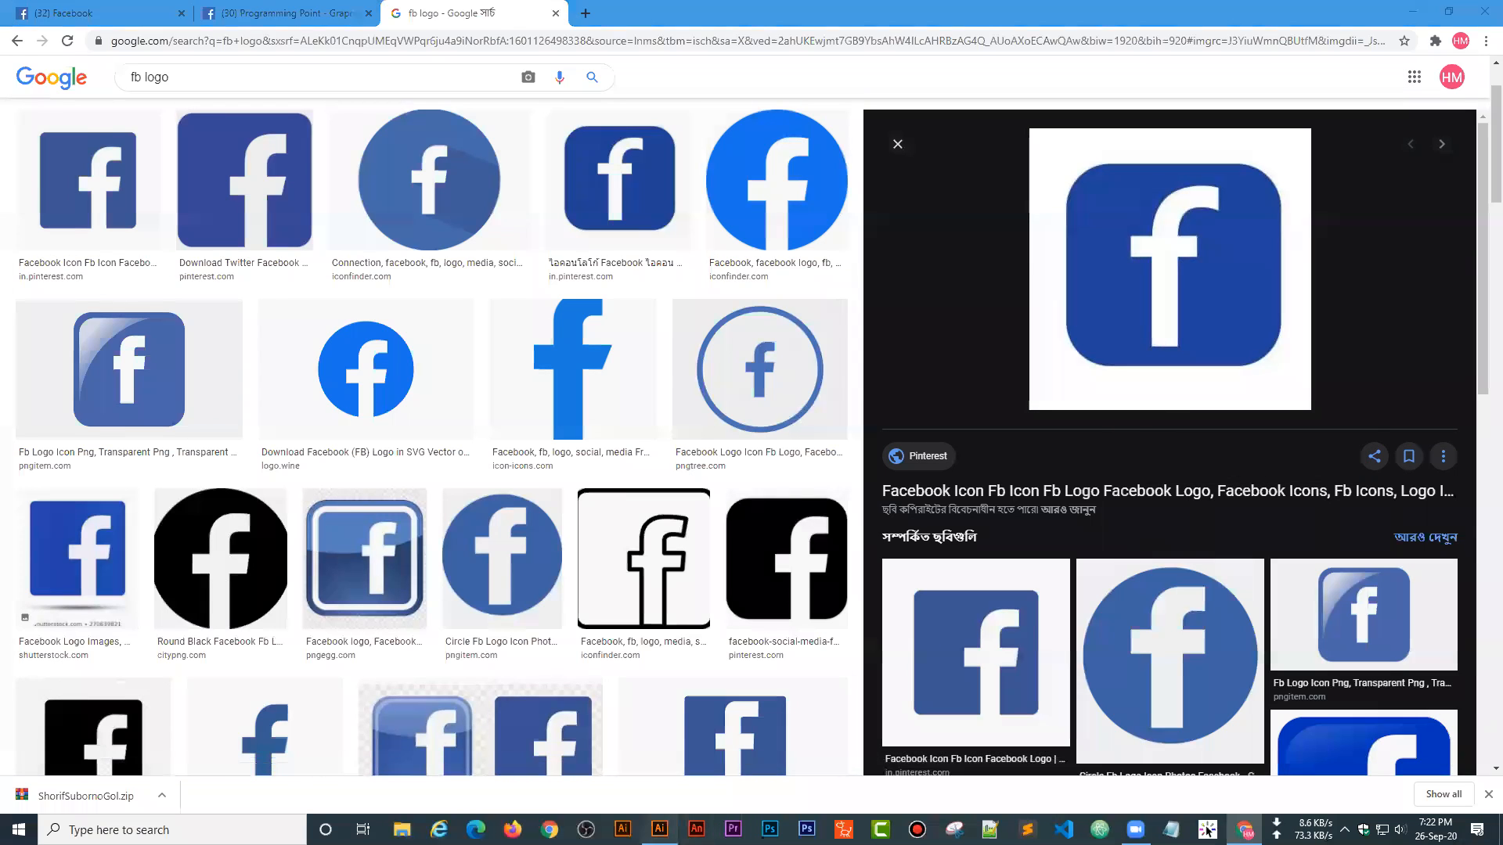
- Delete the circular Facebook logo and paste the copied rounded-square logo image in its place
left_click(674, 350)
key("Delete")
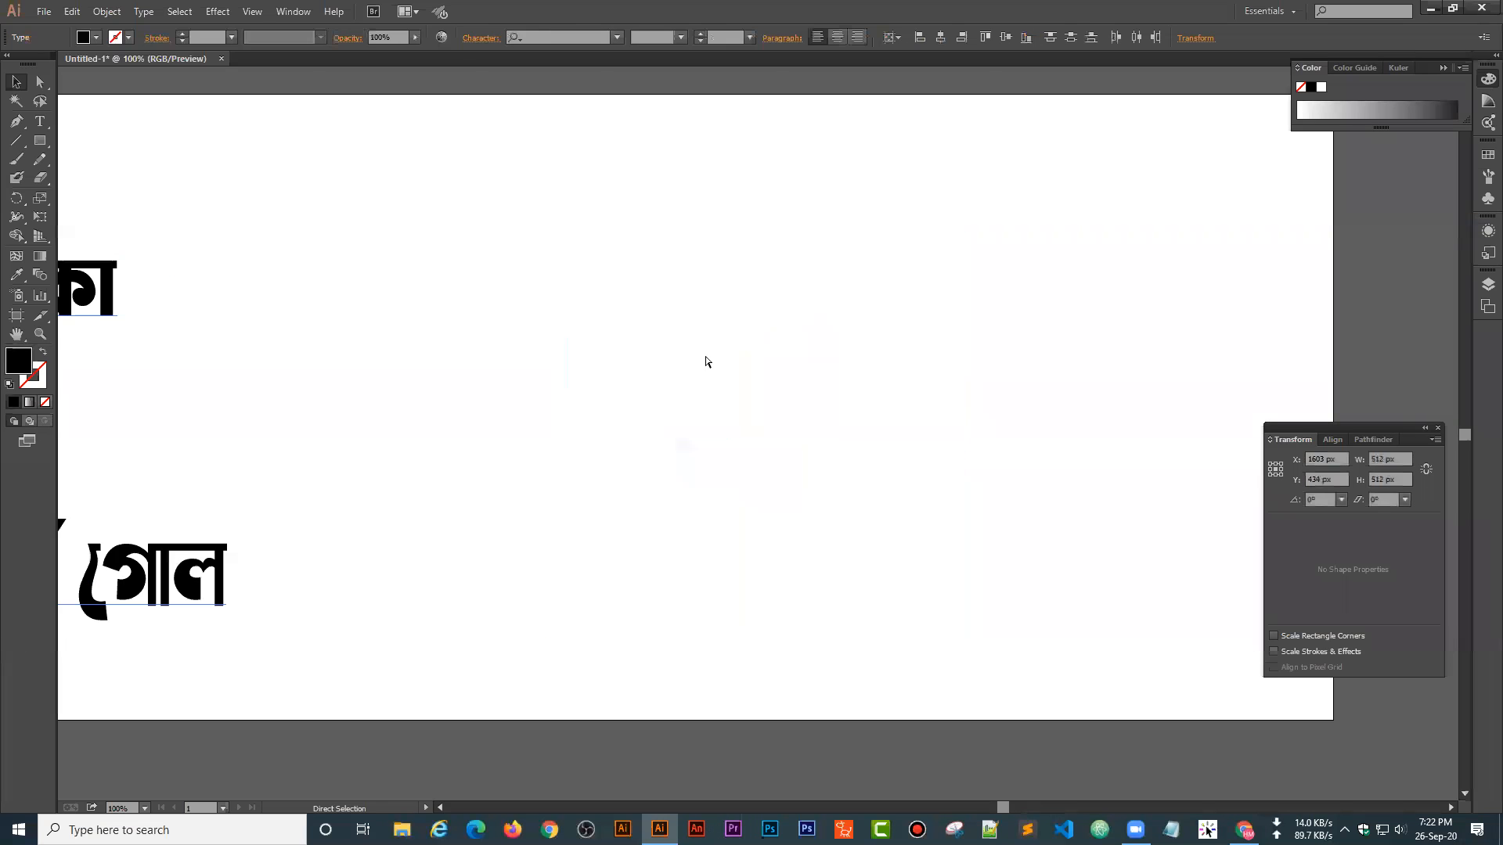
key("ctrl+v")
- Apply Image Trace to the pasted logo and move it below the artboard
left_click(364, 39)
scroll(838, 433, "down", 3)
left_click_drag(779, 190, 719, 670)
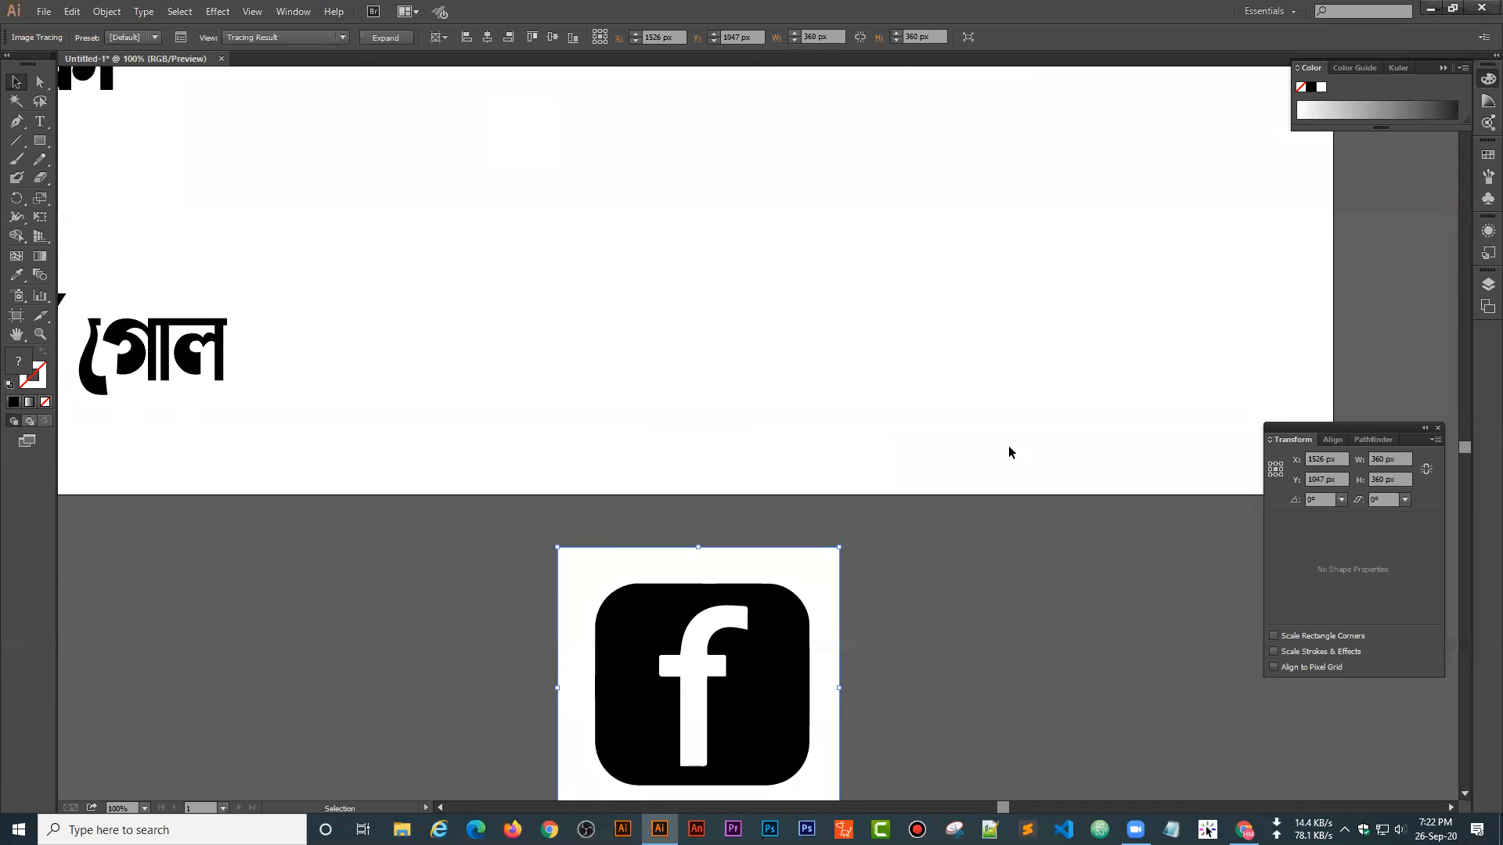
- Expand the traced logo into paths, shift it slightly up and to the left, and ungroup it
scroll(1009, 453, "down", 3)
left_click(389, 39)
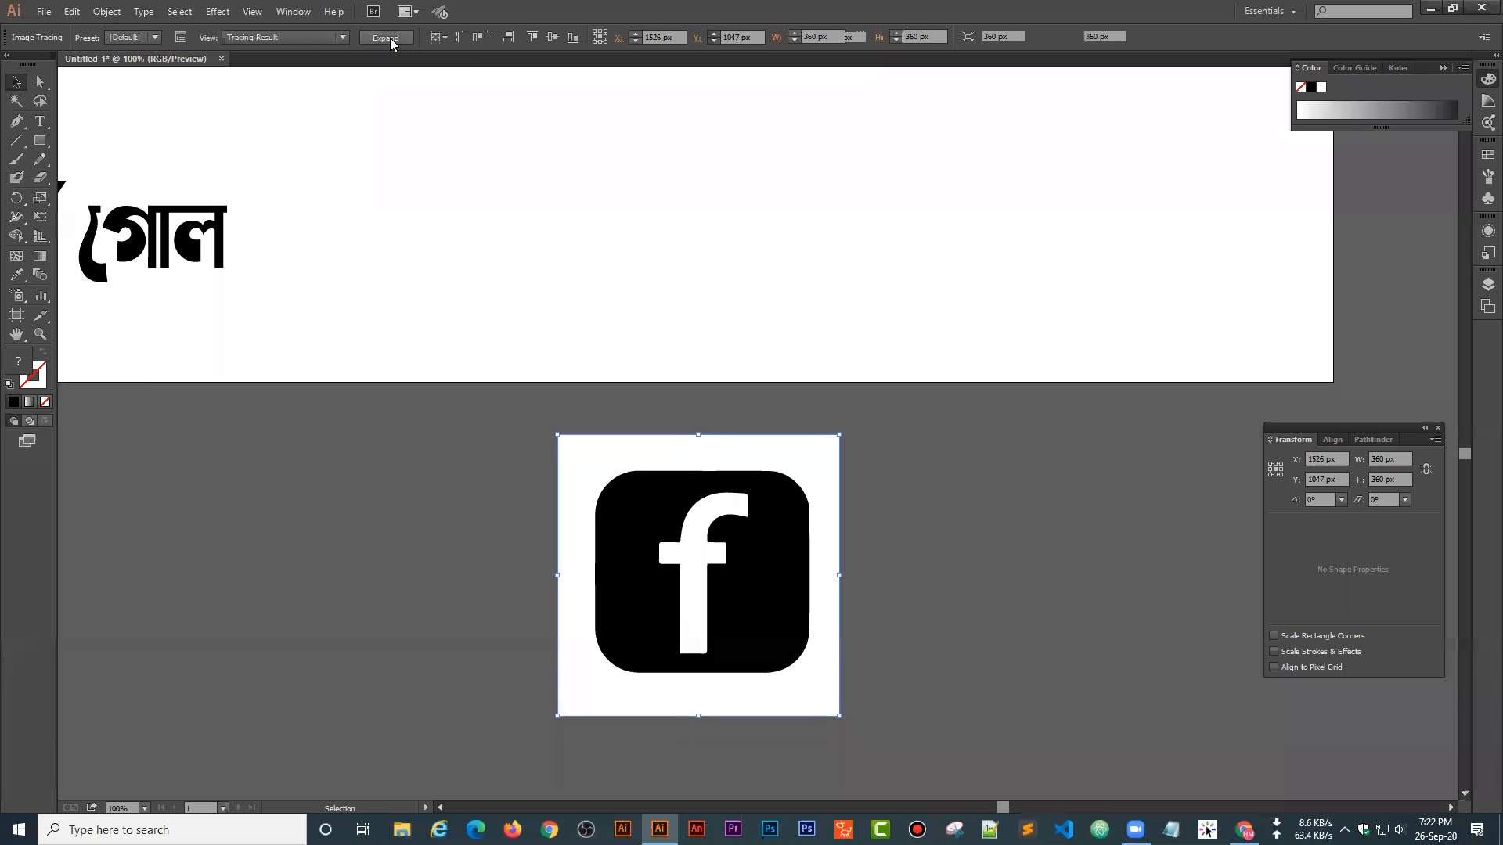
left_click_drag(671, 499, 546, 466)
right_click(591, 479)
left_click(639, 569)
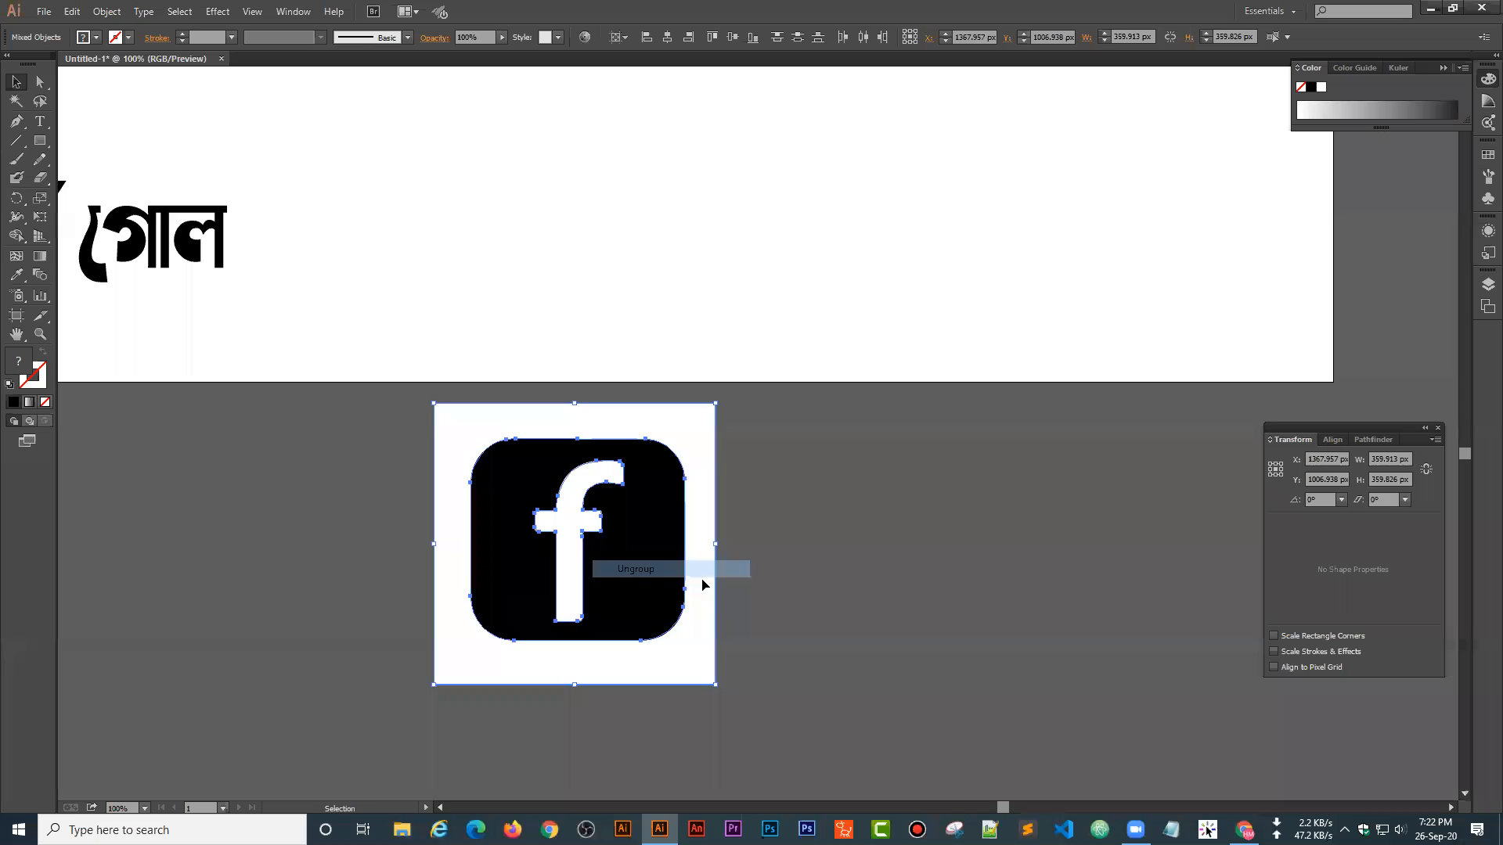
- Pull the white background frame away from the rounded-square logo and delete it
left_click(766, 516)
left_click_drag(705, 445, 1041, 454)
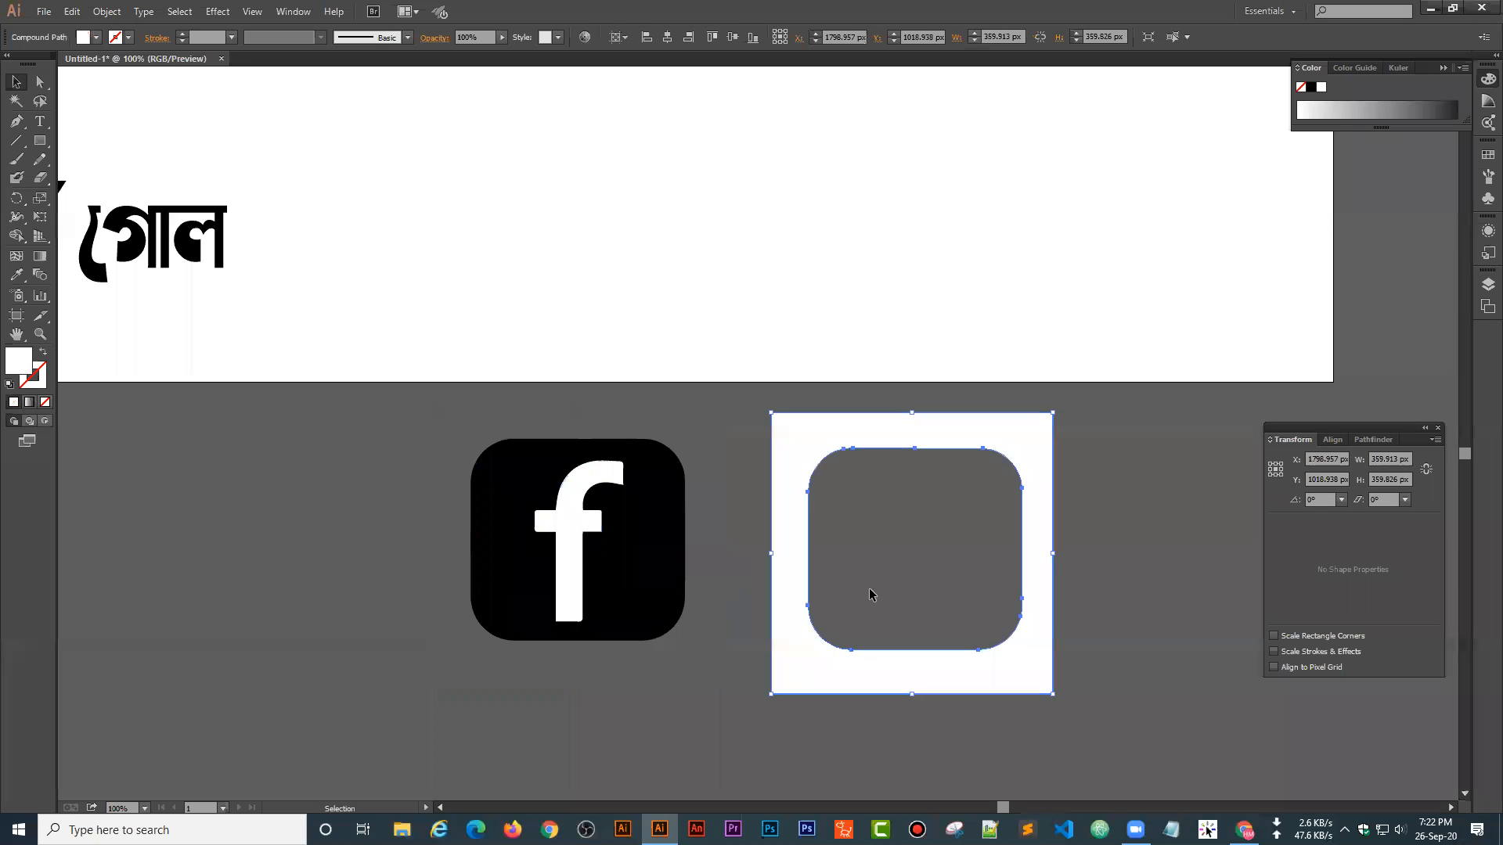
key("Delete")
- Fill the black rounded-square shape with the orange swatch and deselect it
left_click(634, 510)
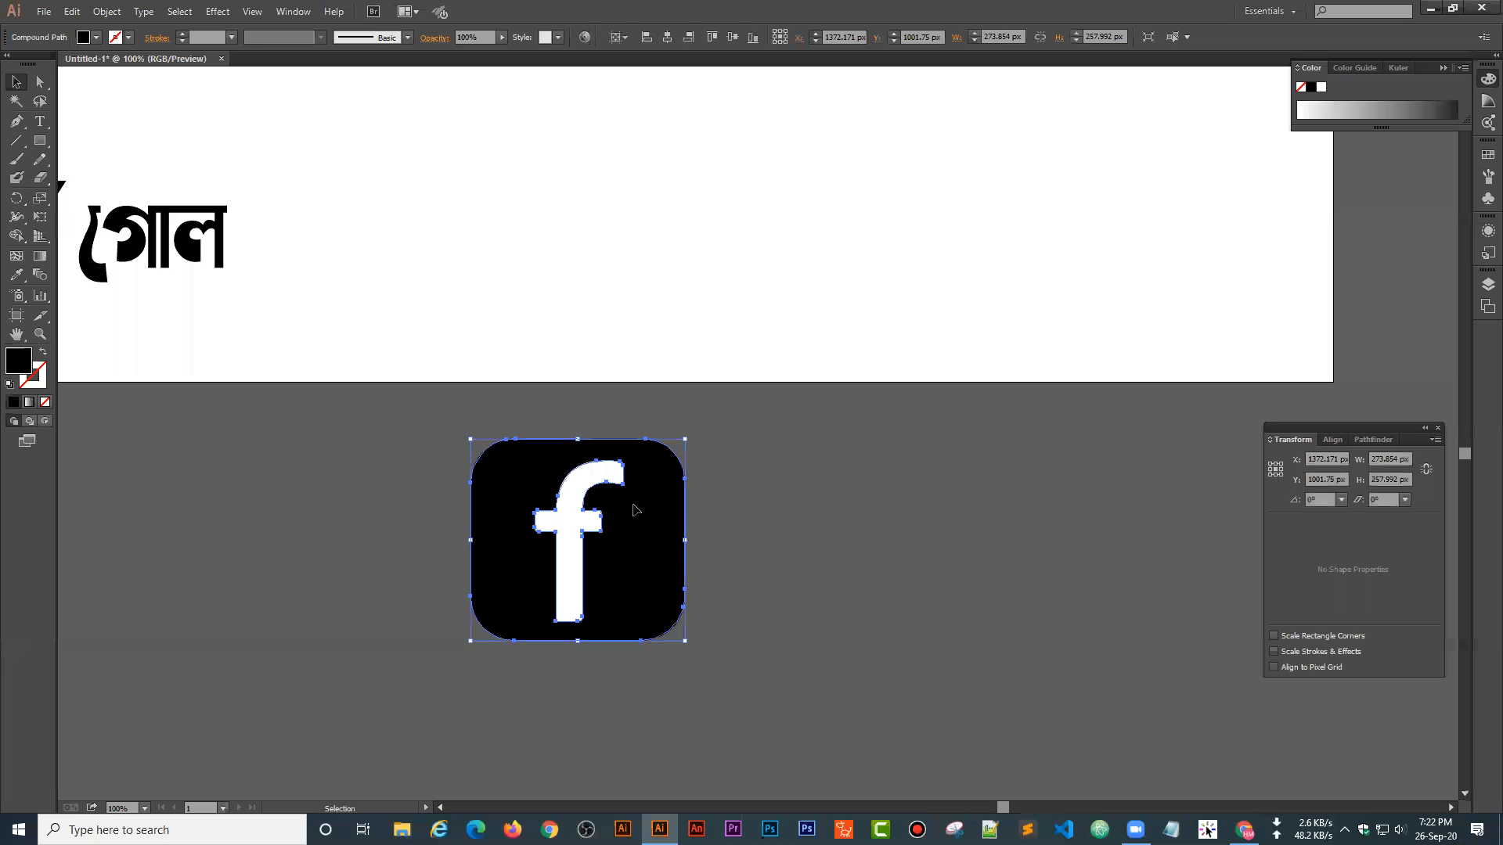
left_click(97, 38)
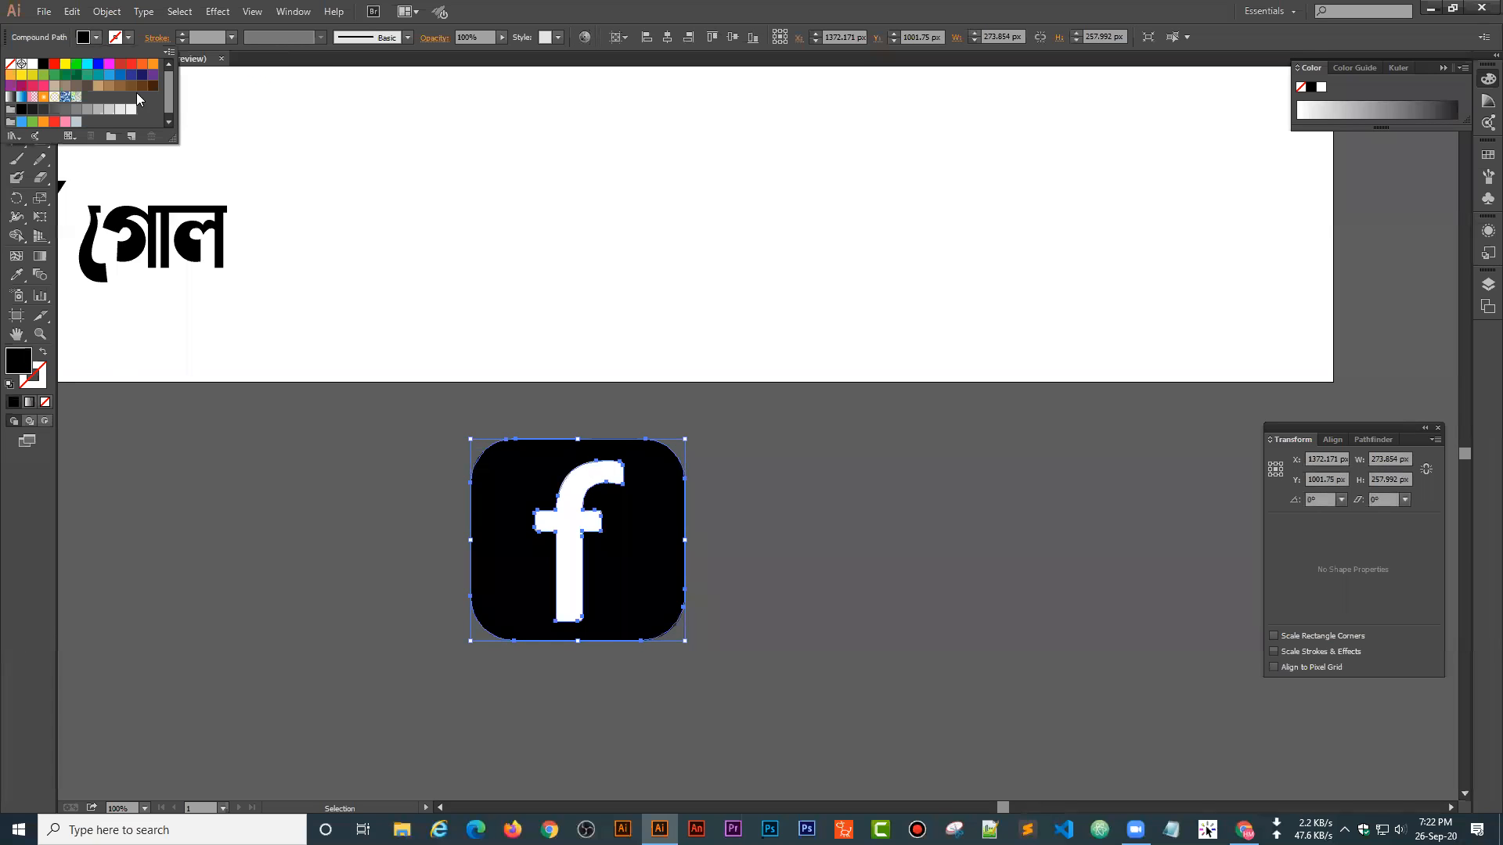
left_click(153, 67)
left_click(297, 452)
left_click(297, 453)
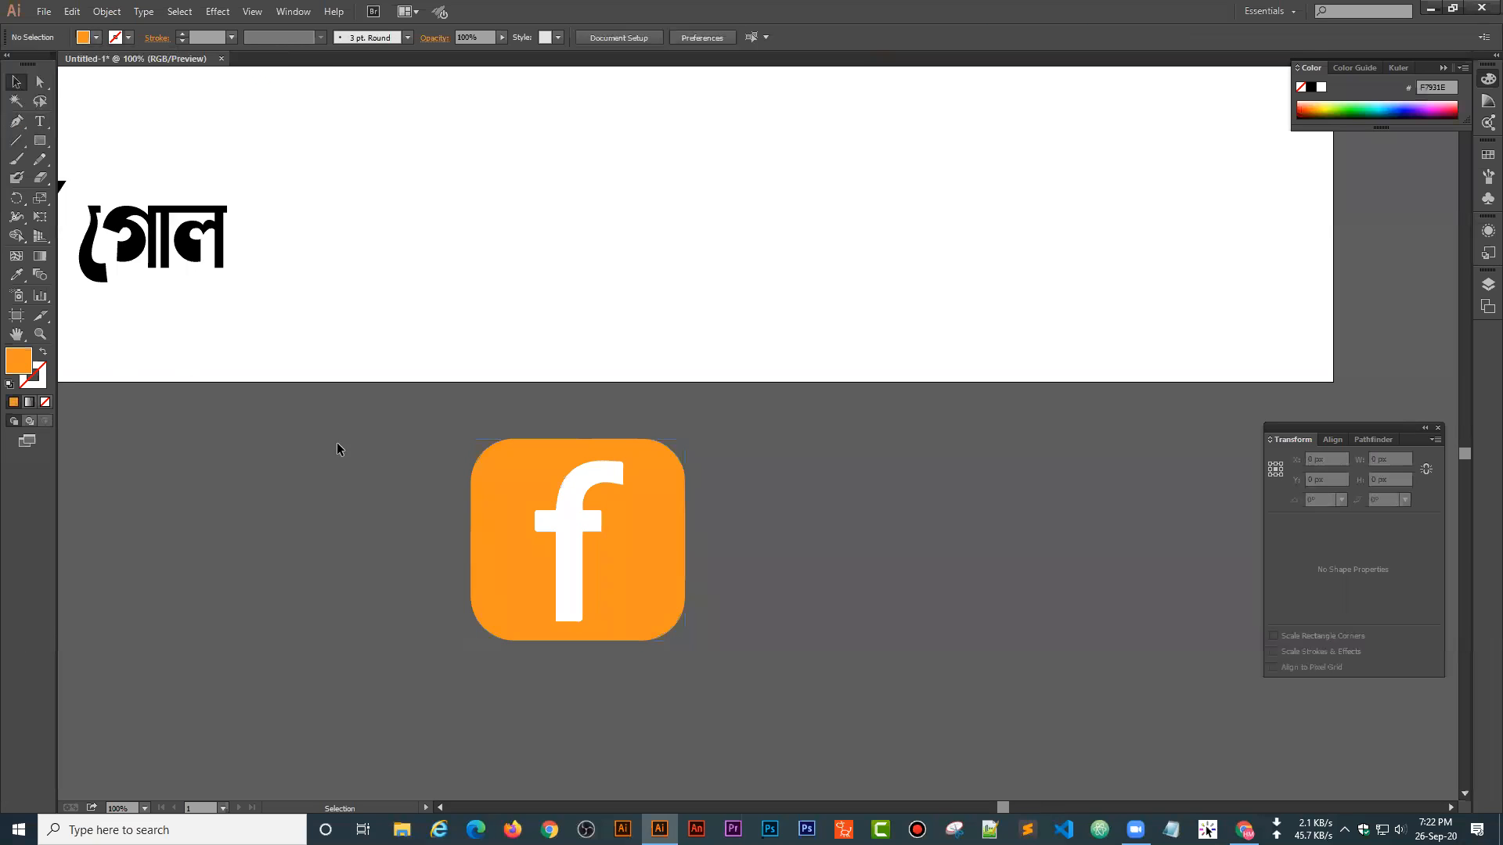
- Move the white f out of the orange rounded square to the empty area on its right
left_click_drag(759, 608, 460, 487)
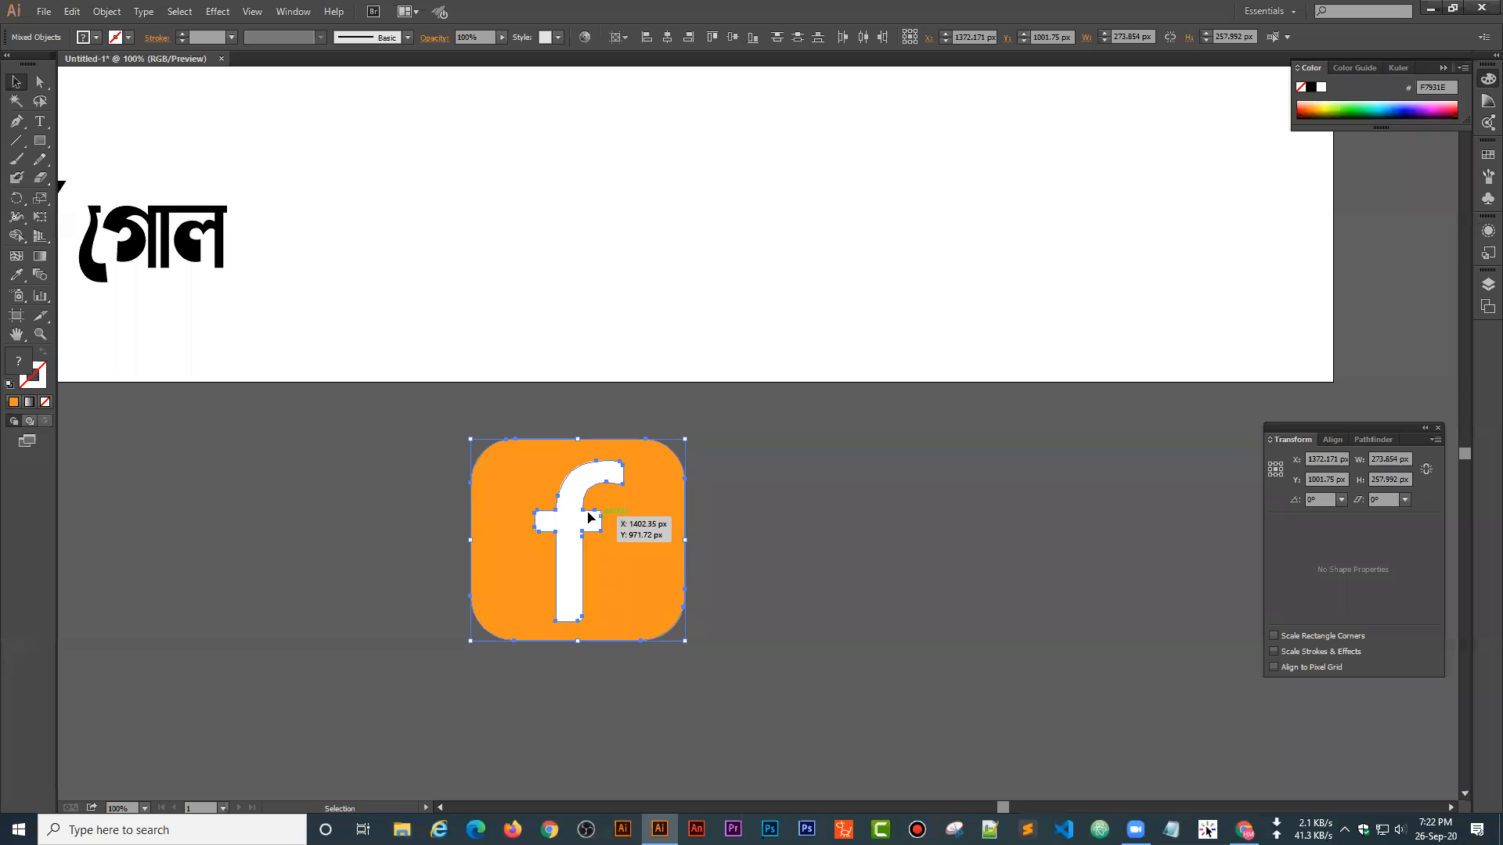
left_click(695, 515)
left_click_drag(557, 524, 909, 501)
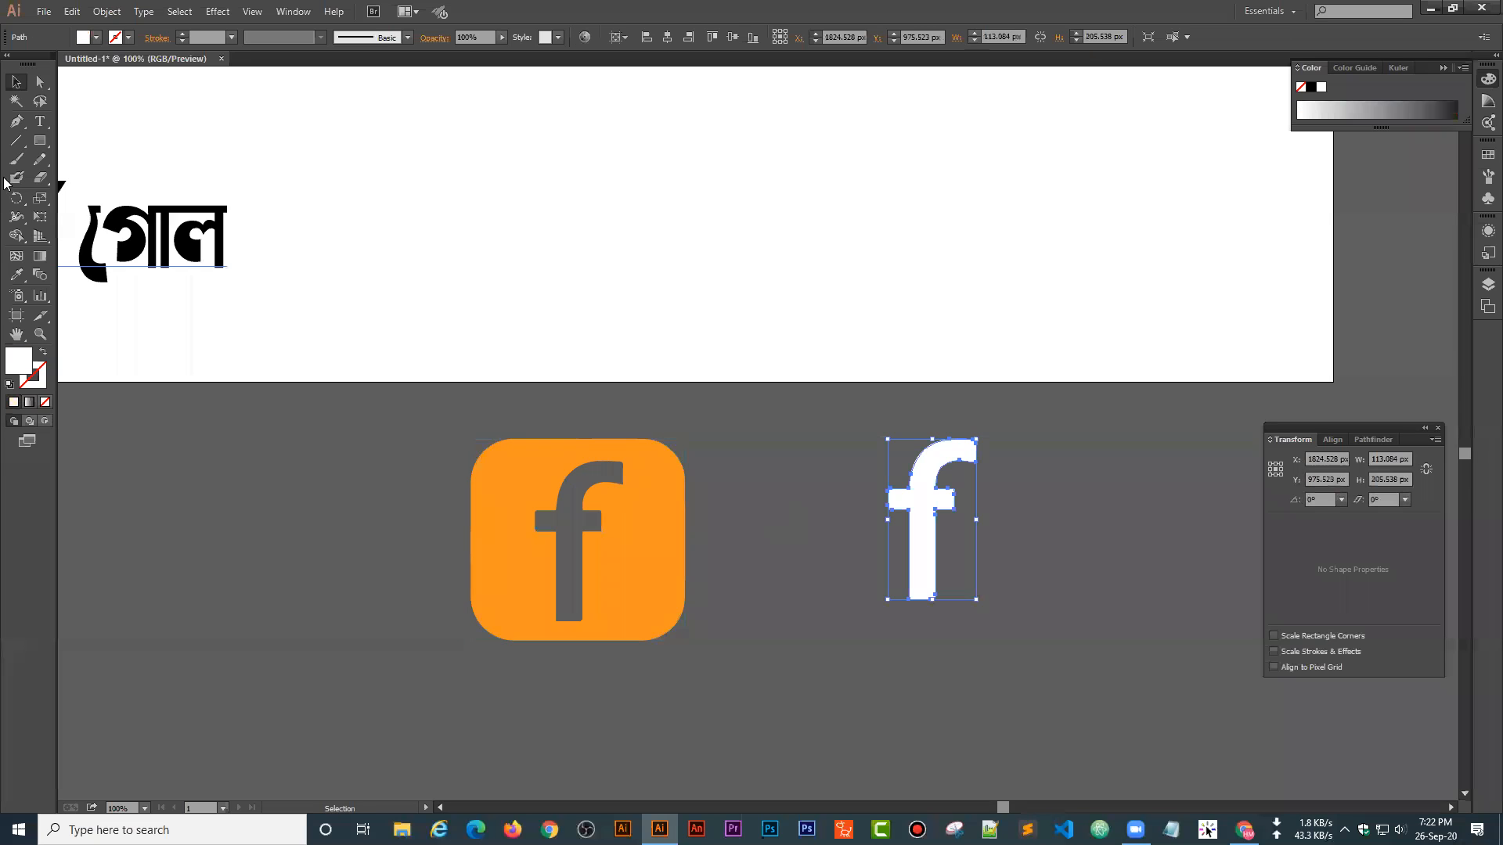
- Draw a circle about 287 px in diameter centred over the separated white f with the Ellipse tool
left_click(40, 140)
left_click(88, 179)
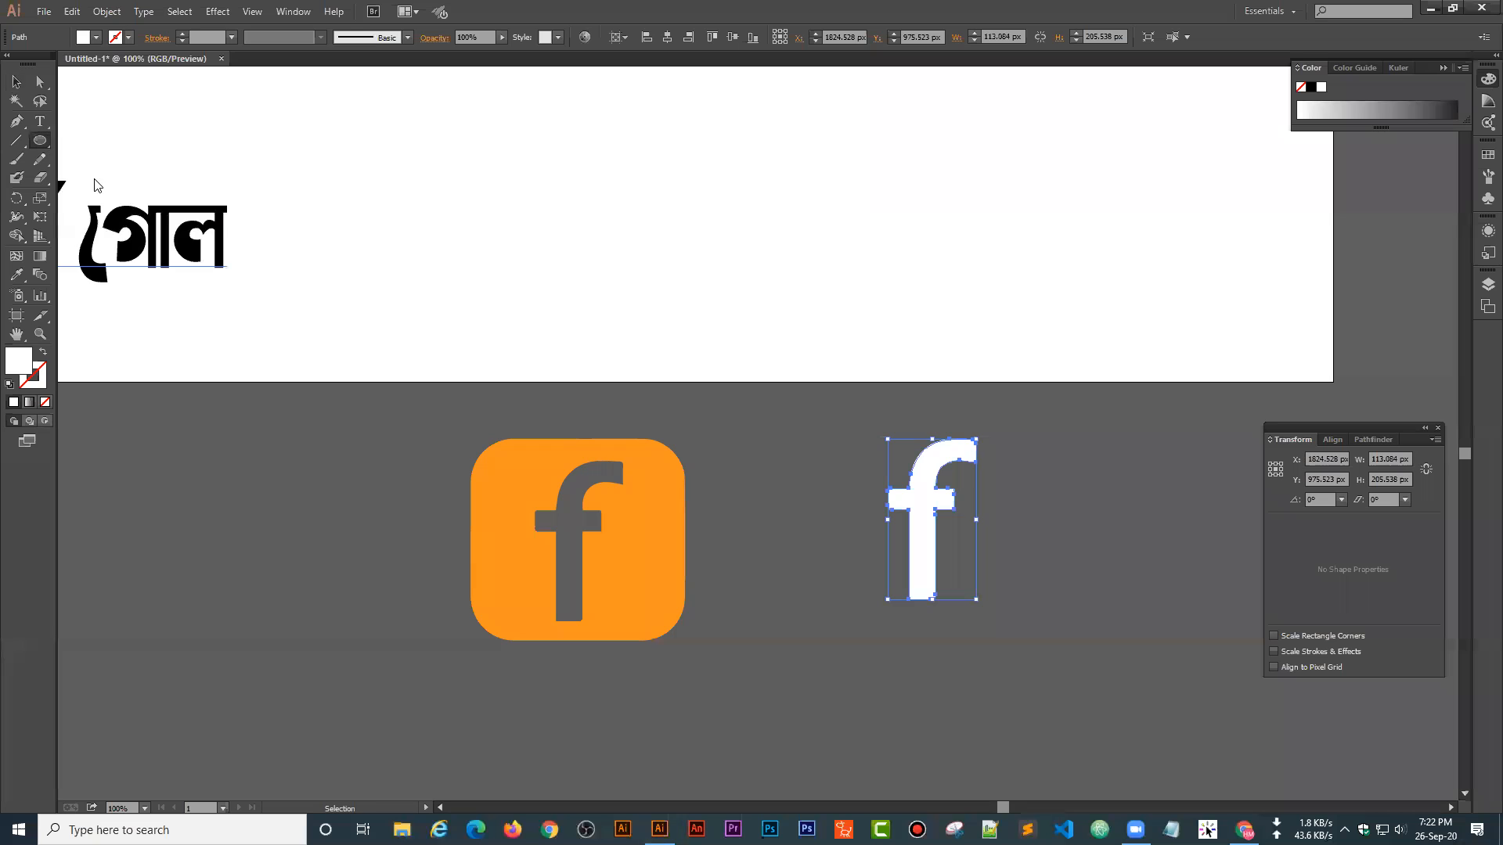
left_click_drag(922, 519, 987, 629)
left_click(19, 83)
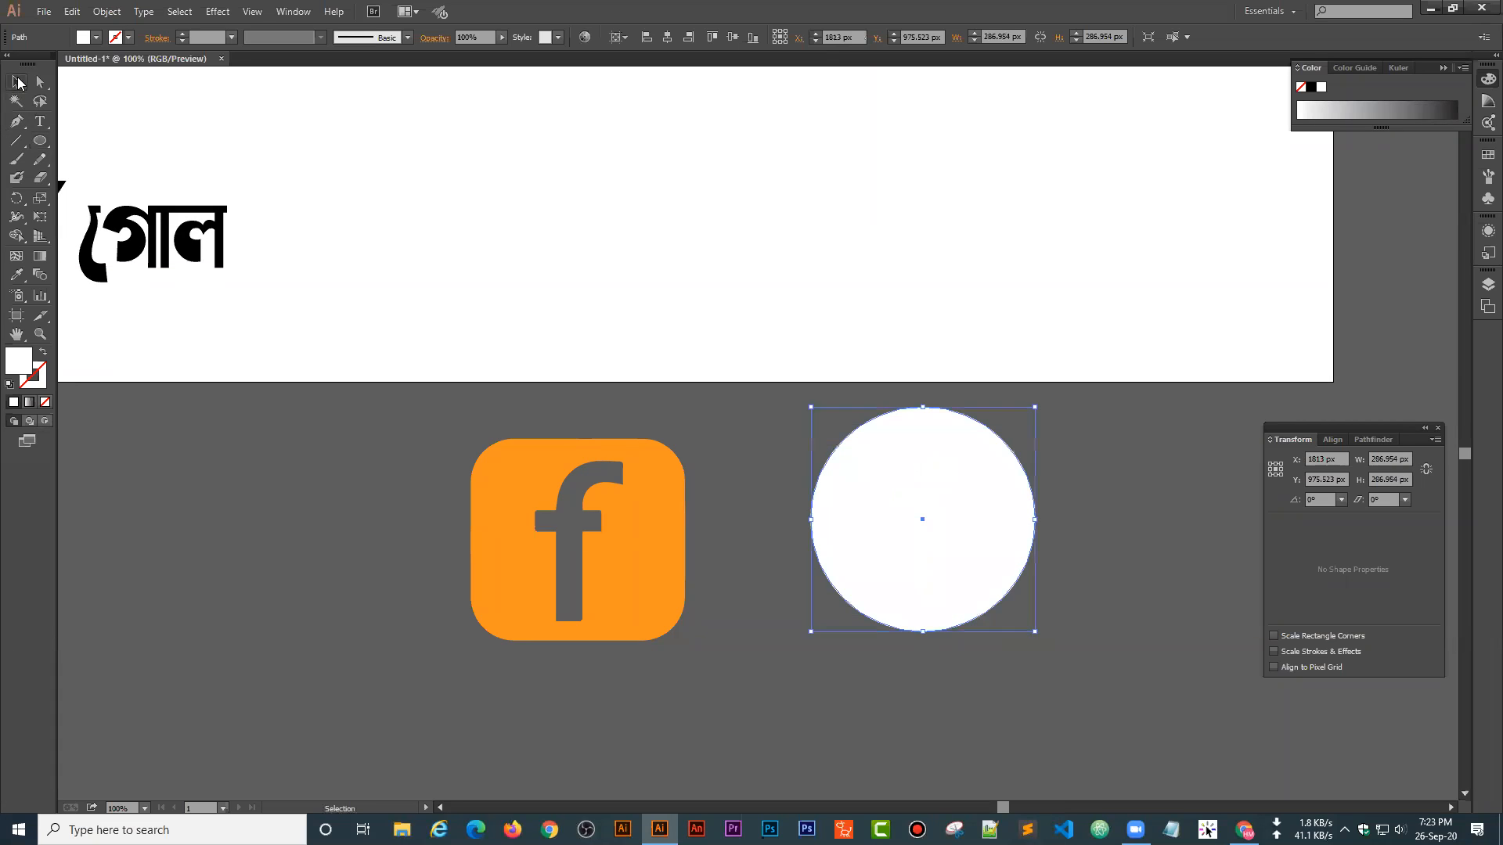
- Give the circle the rounded square's orange with the Eyedropper and send it behind the white f
key("i")
left_click(668, 528)
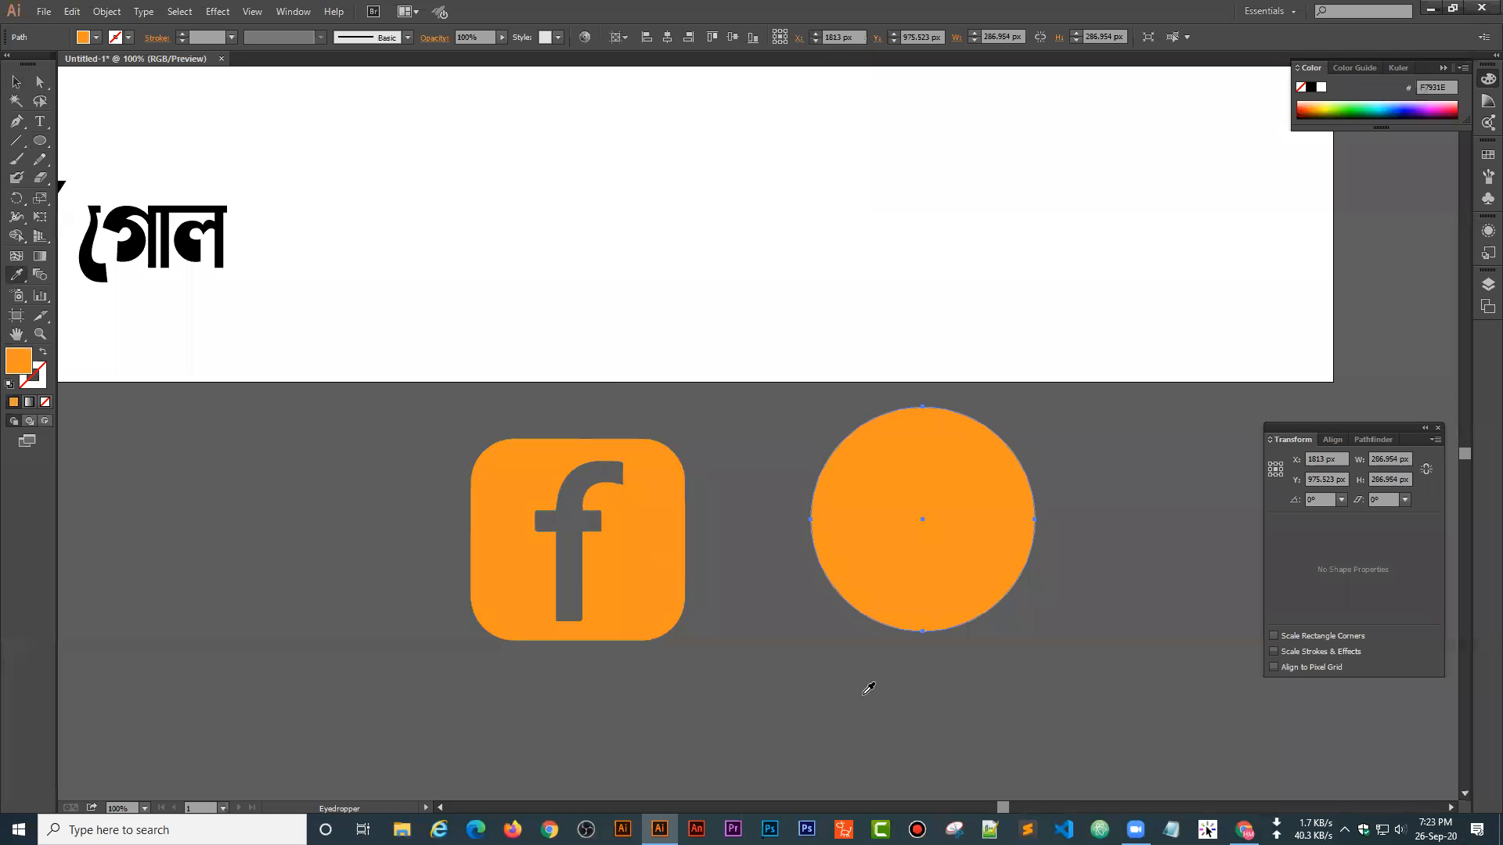
key("ctrl+shift+[")
left_click(16, 81)
left_click(1191, 449)
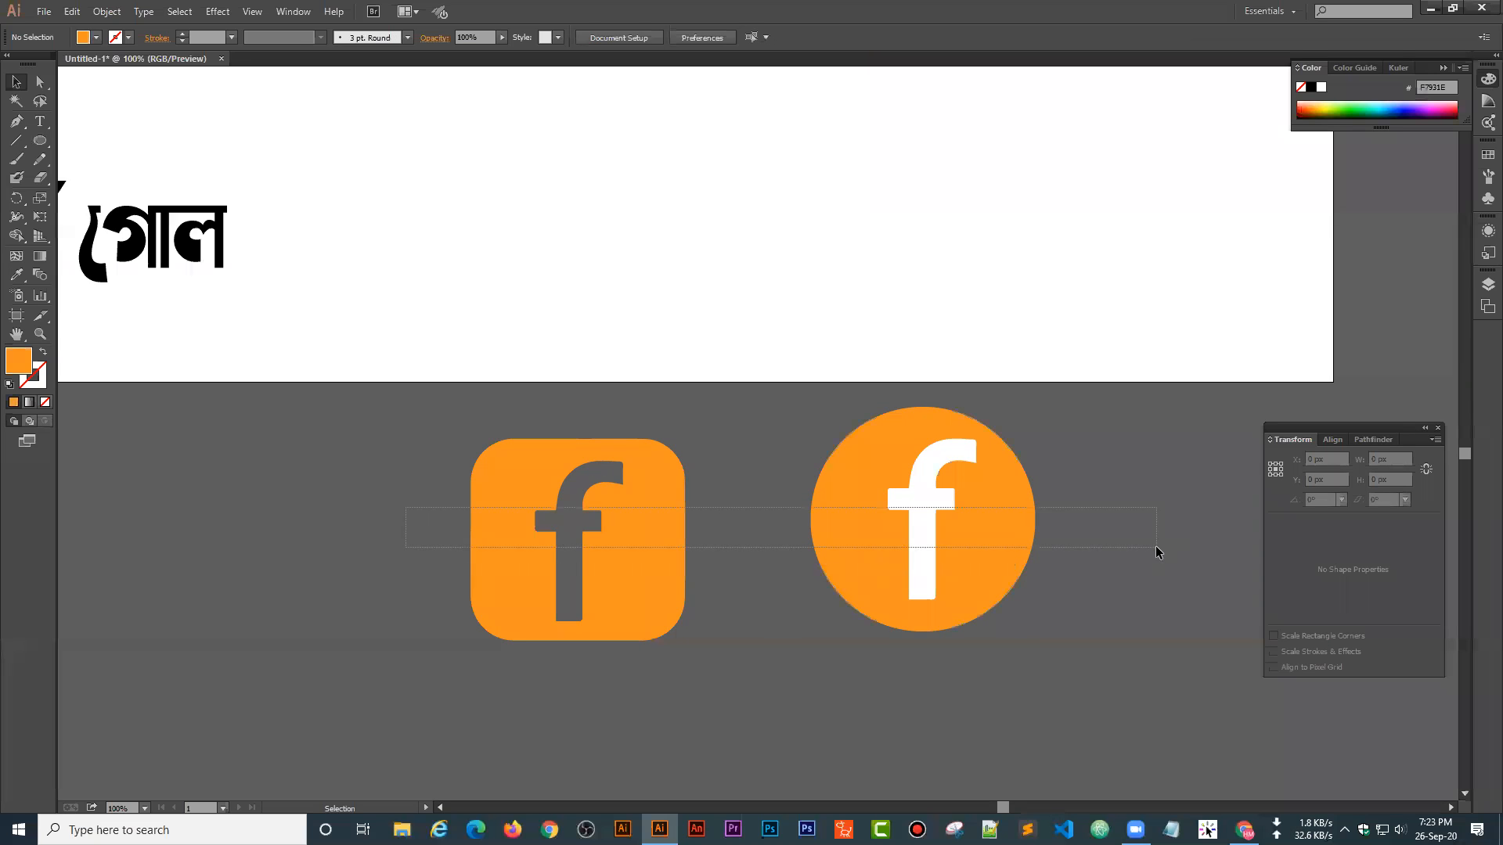
- Select both orange logo versions below the artboard, including the white f, and delete them
left_click_drag(1156, 547, 1115, 570)
key("Delete")
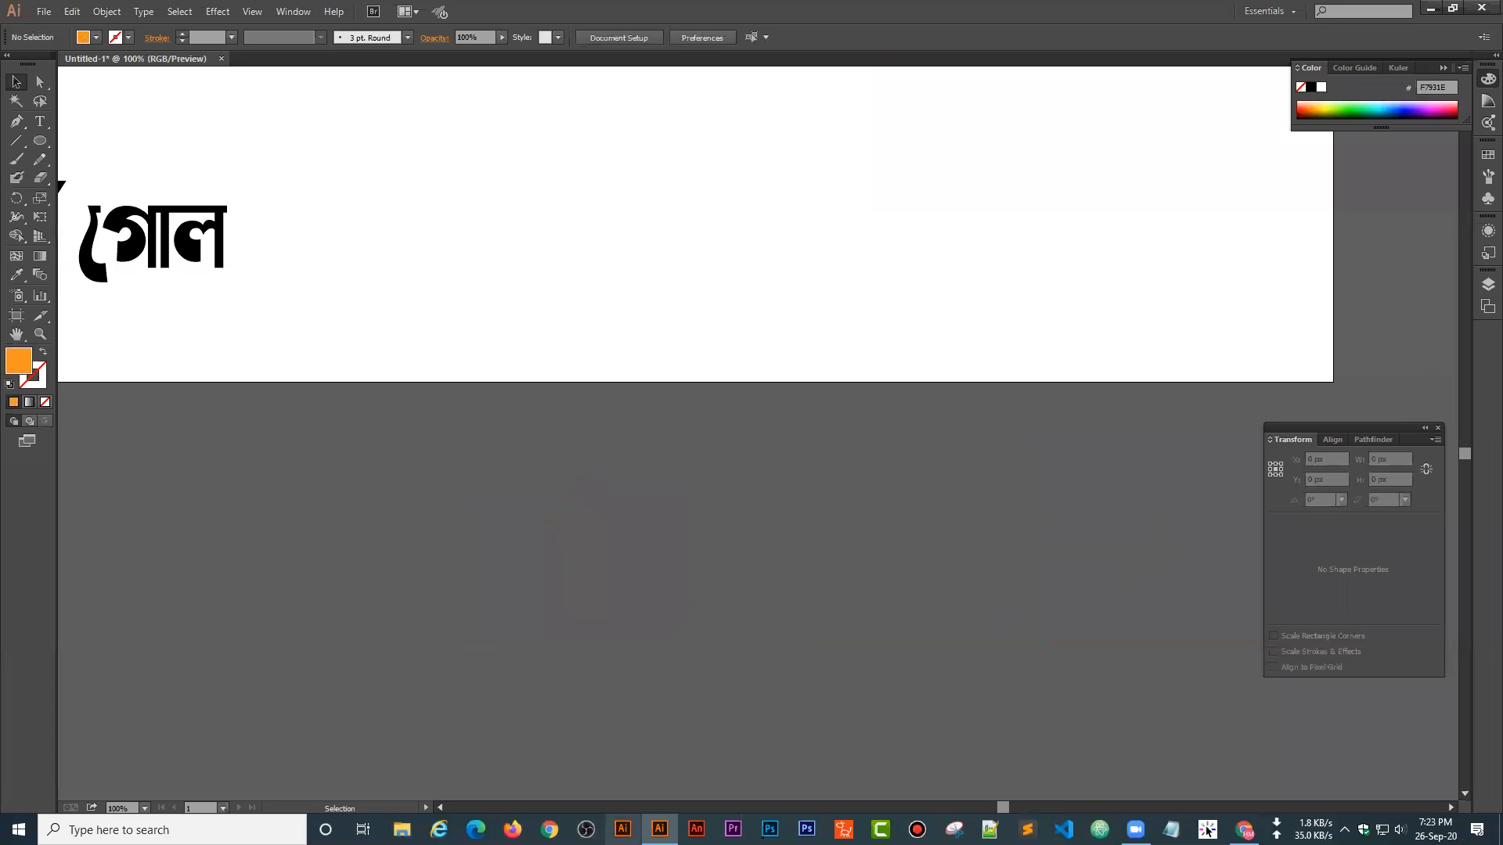
- Switch to Chrome, close the logo image preview and open fontawesome.com in a new tab
left_click(1244, 830)
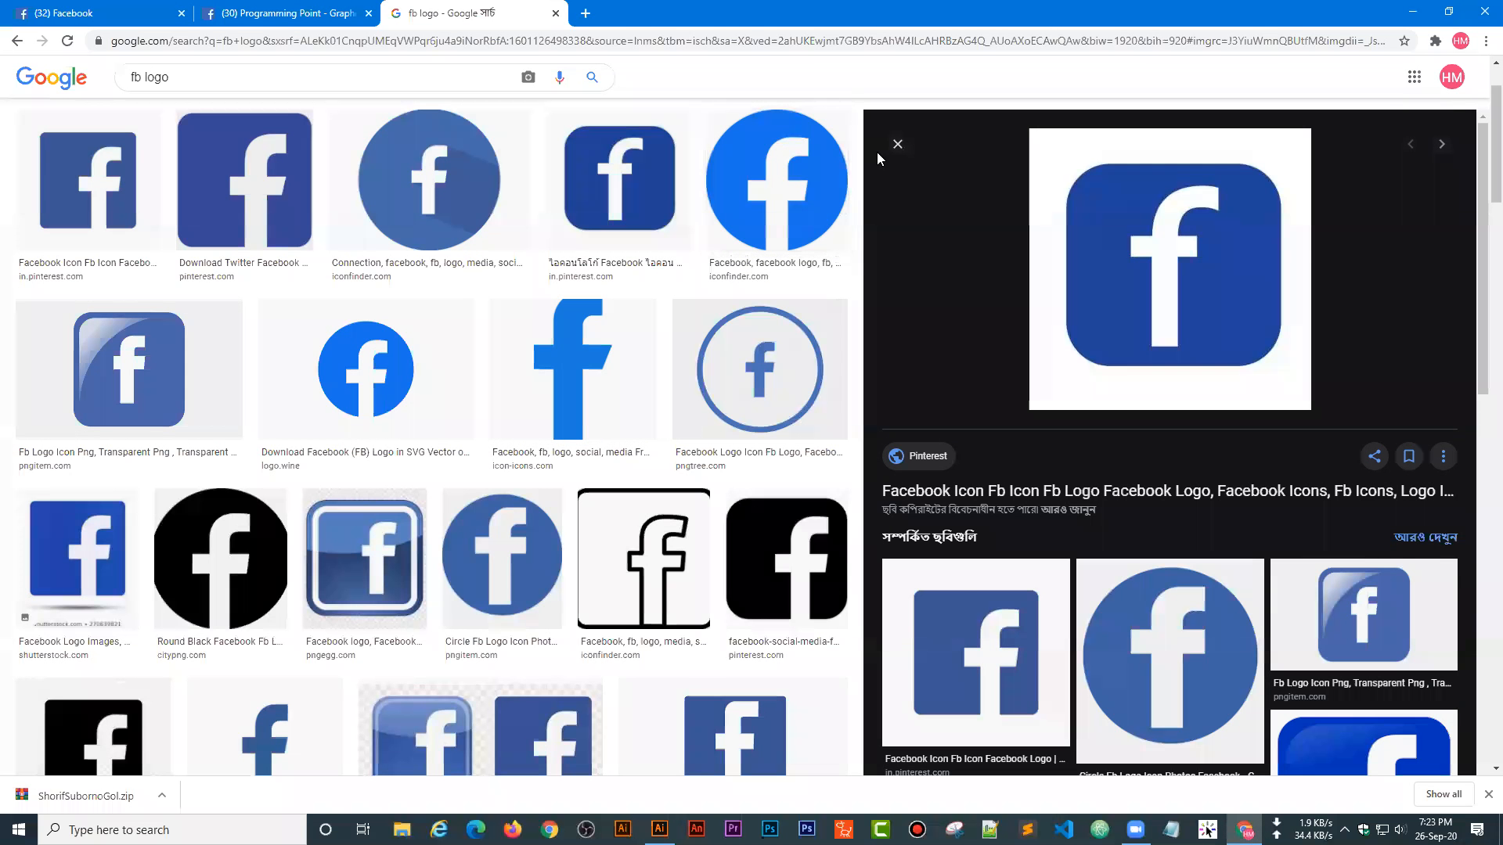
left_click(898, 144)
left_click(586, 14)
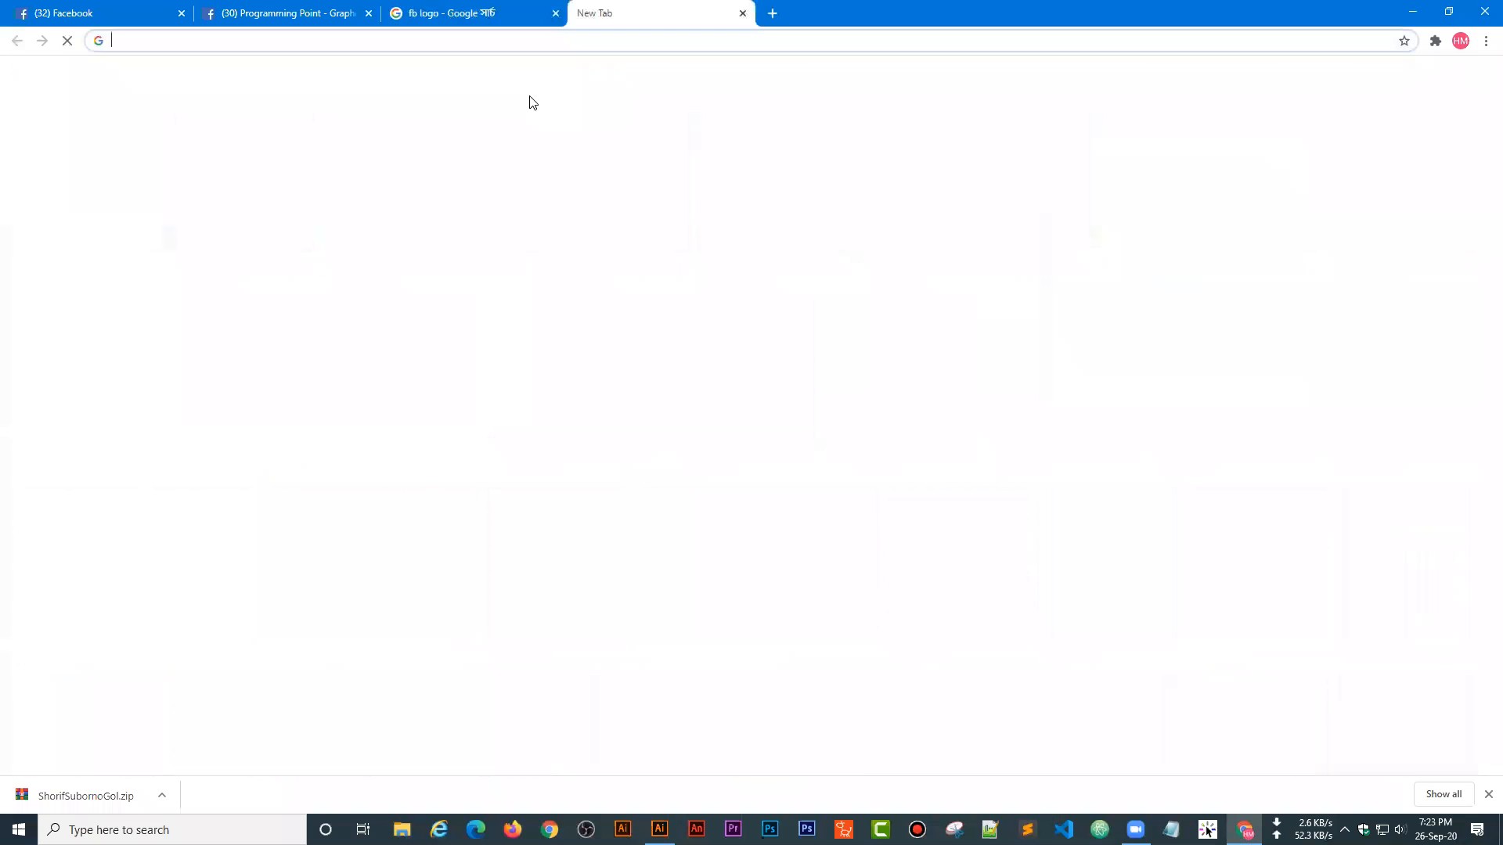
type("font")
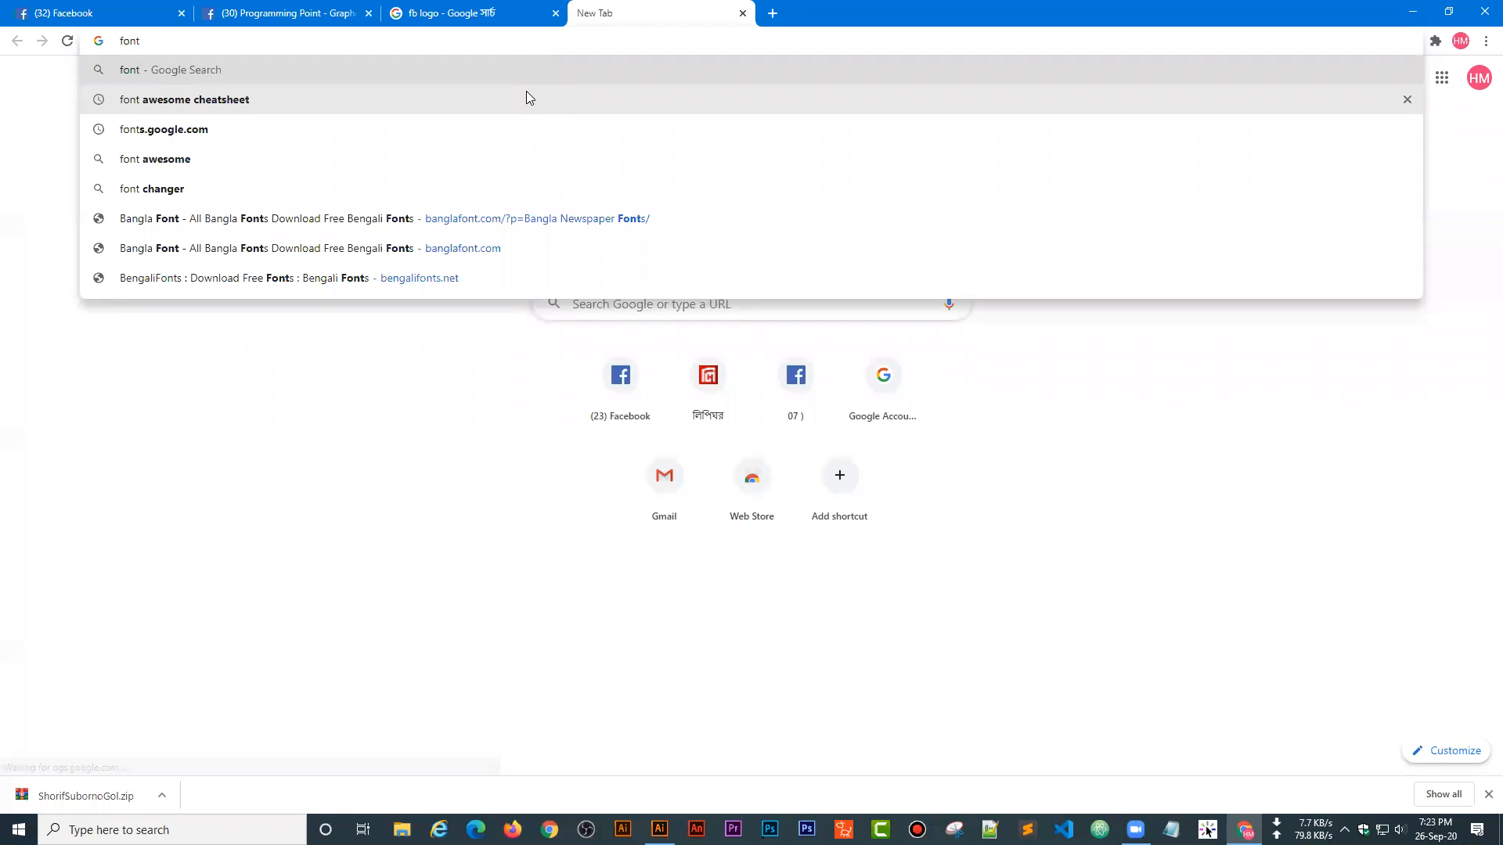
type("awesome")
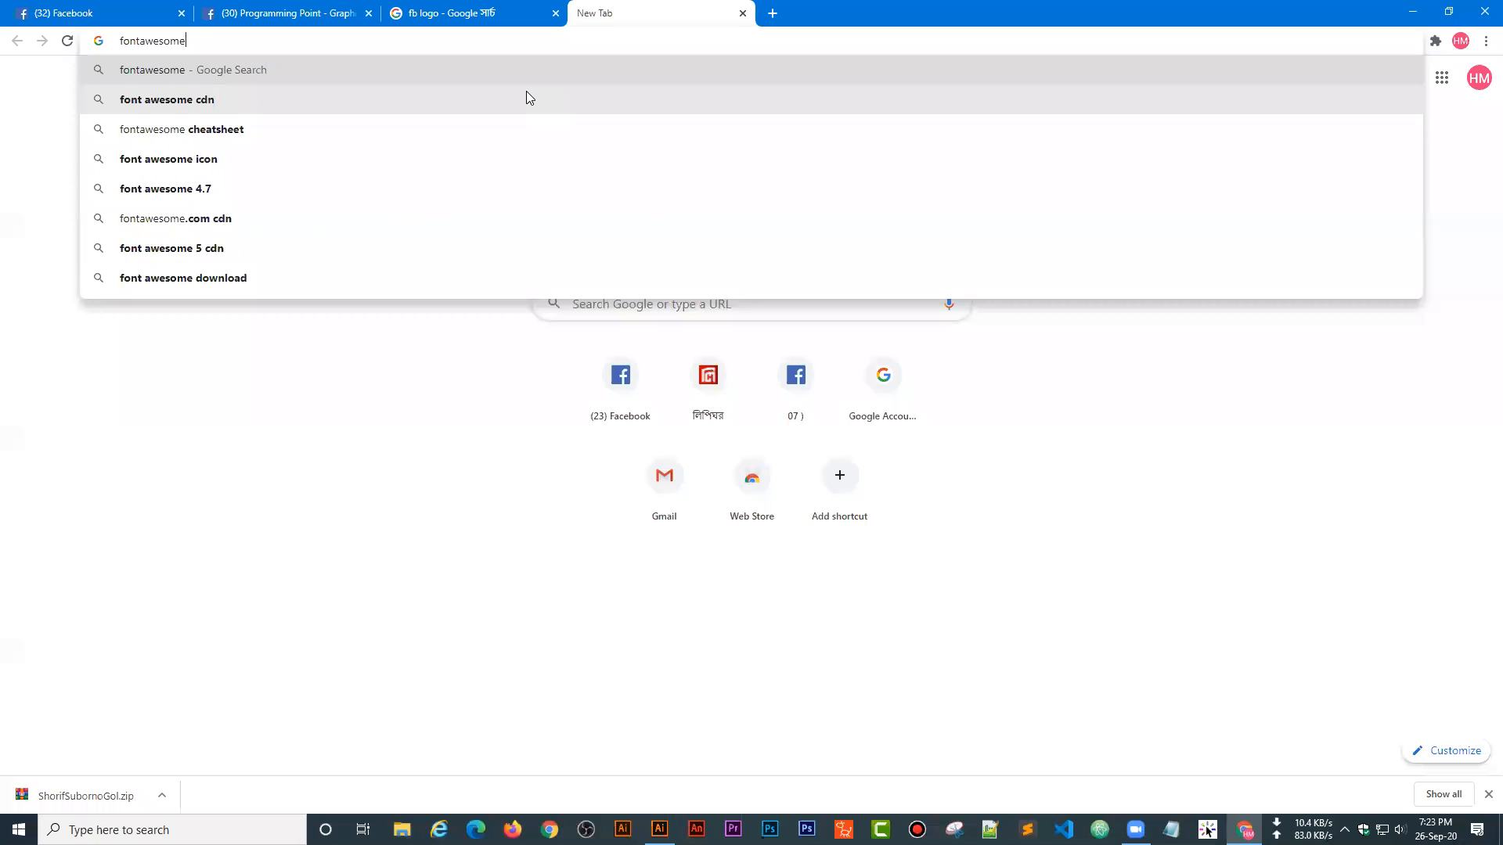
type(".com")
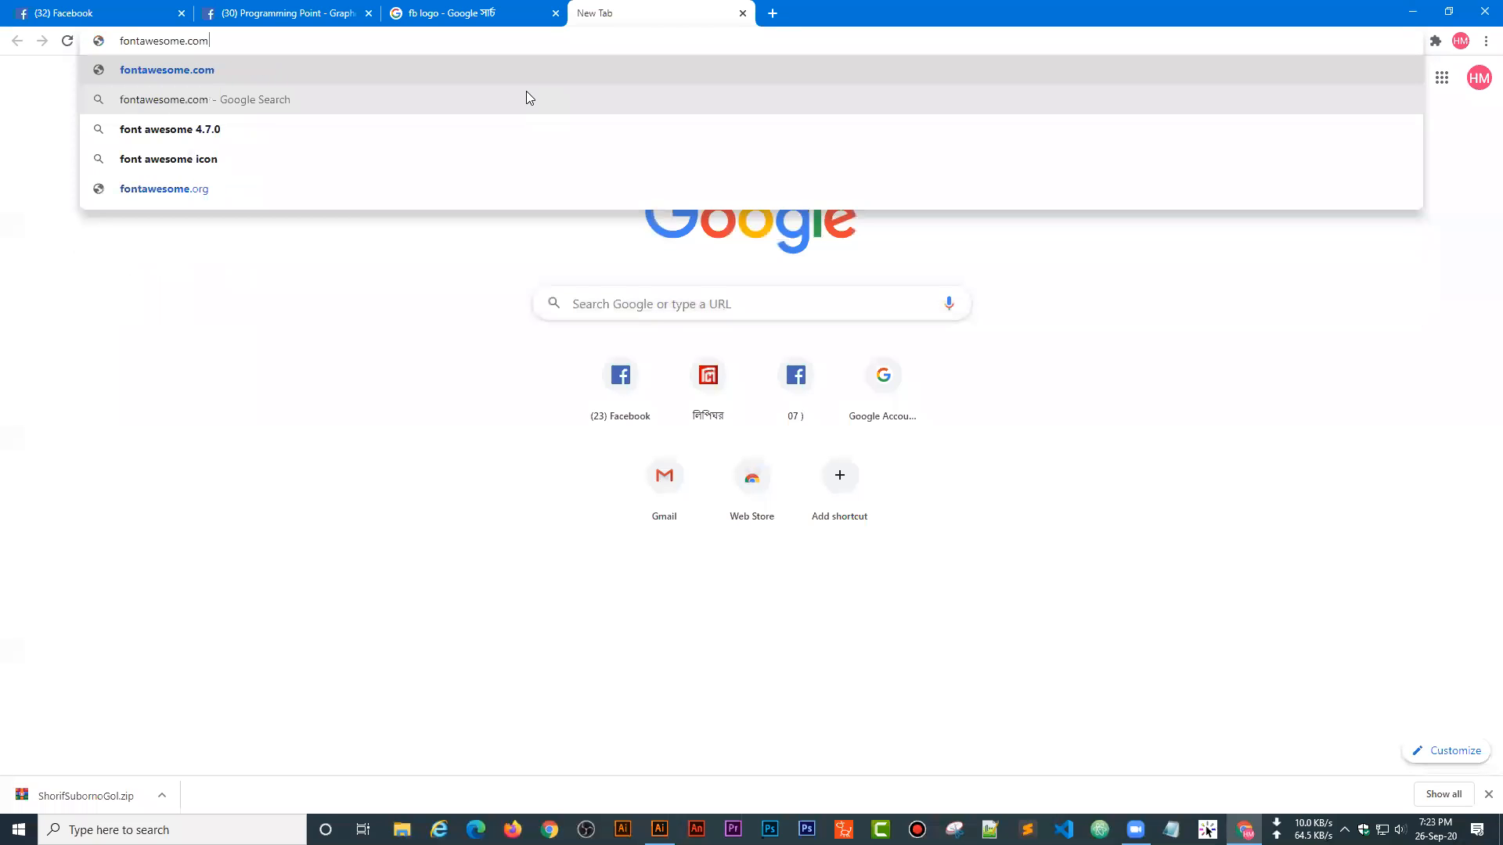
key("Return")
- Open the Font Awesome Start for Free page and go to its Other Ways to Use section
right_click(633, 14)
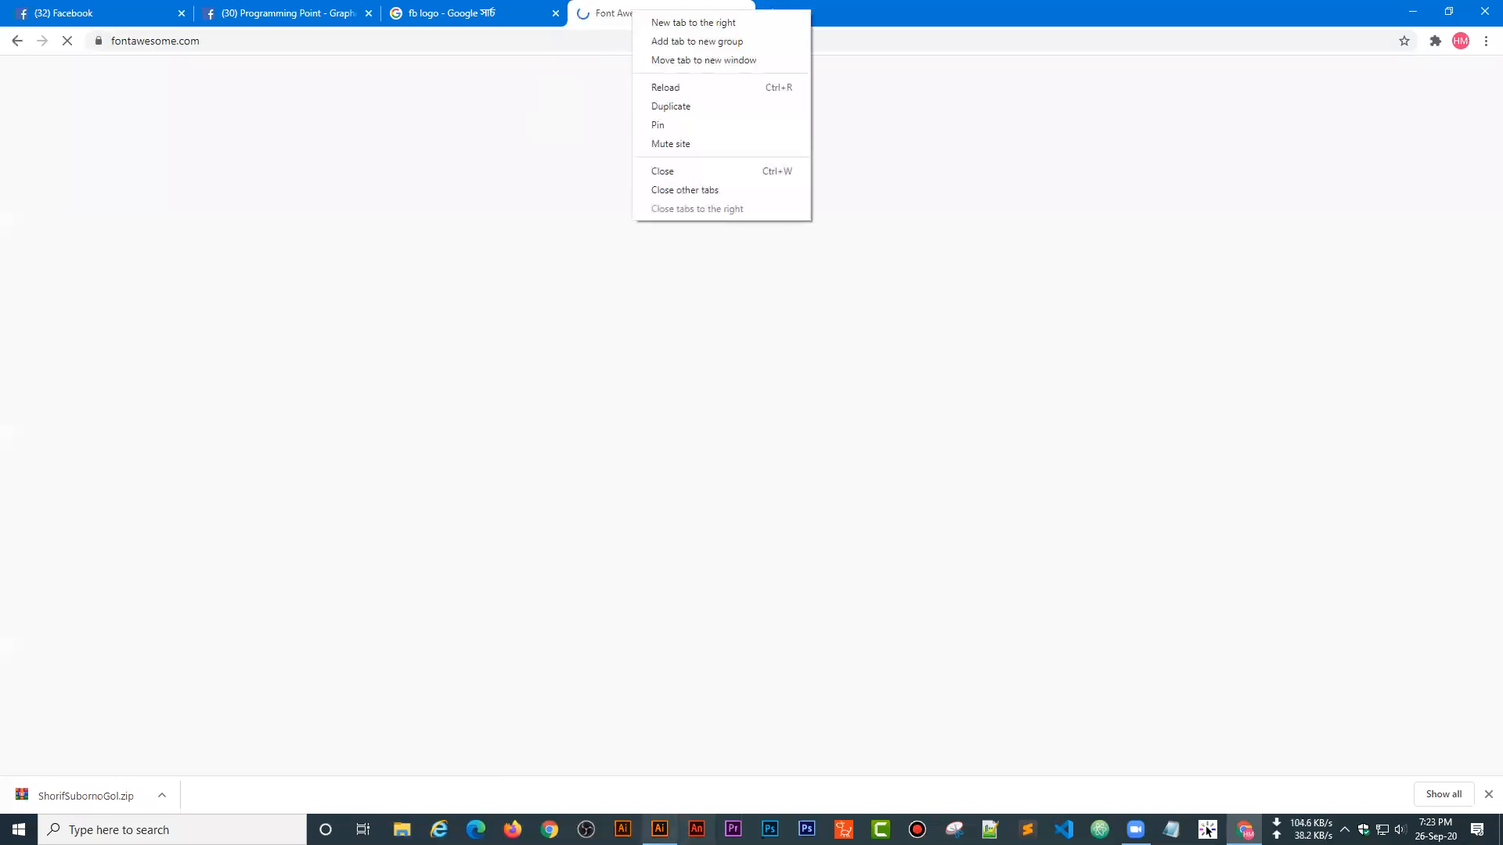
mouse_move(660, 831)
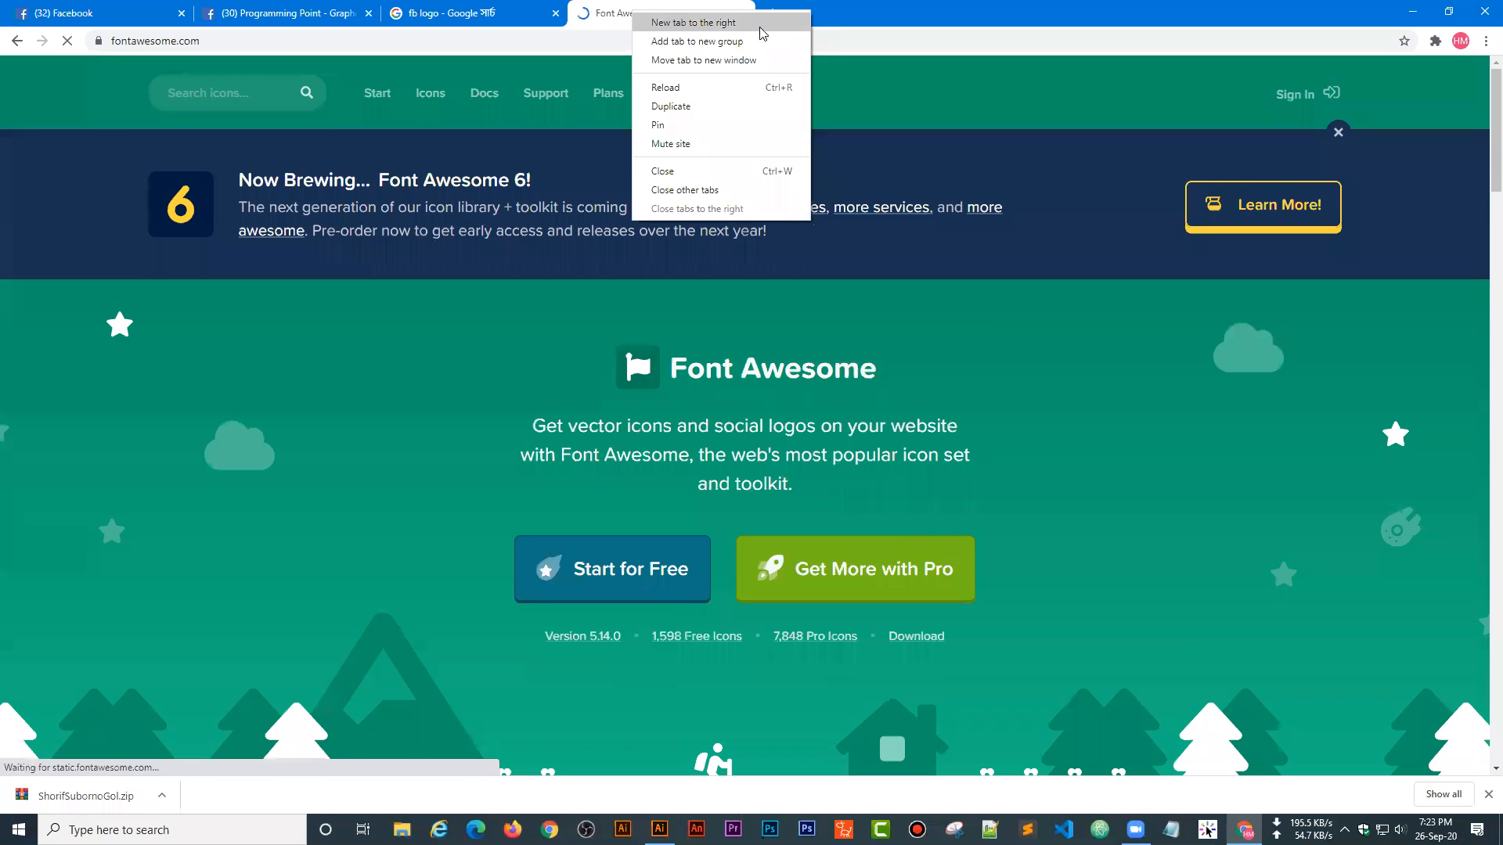
left_click(924, 550)
left_click(633, 570)
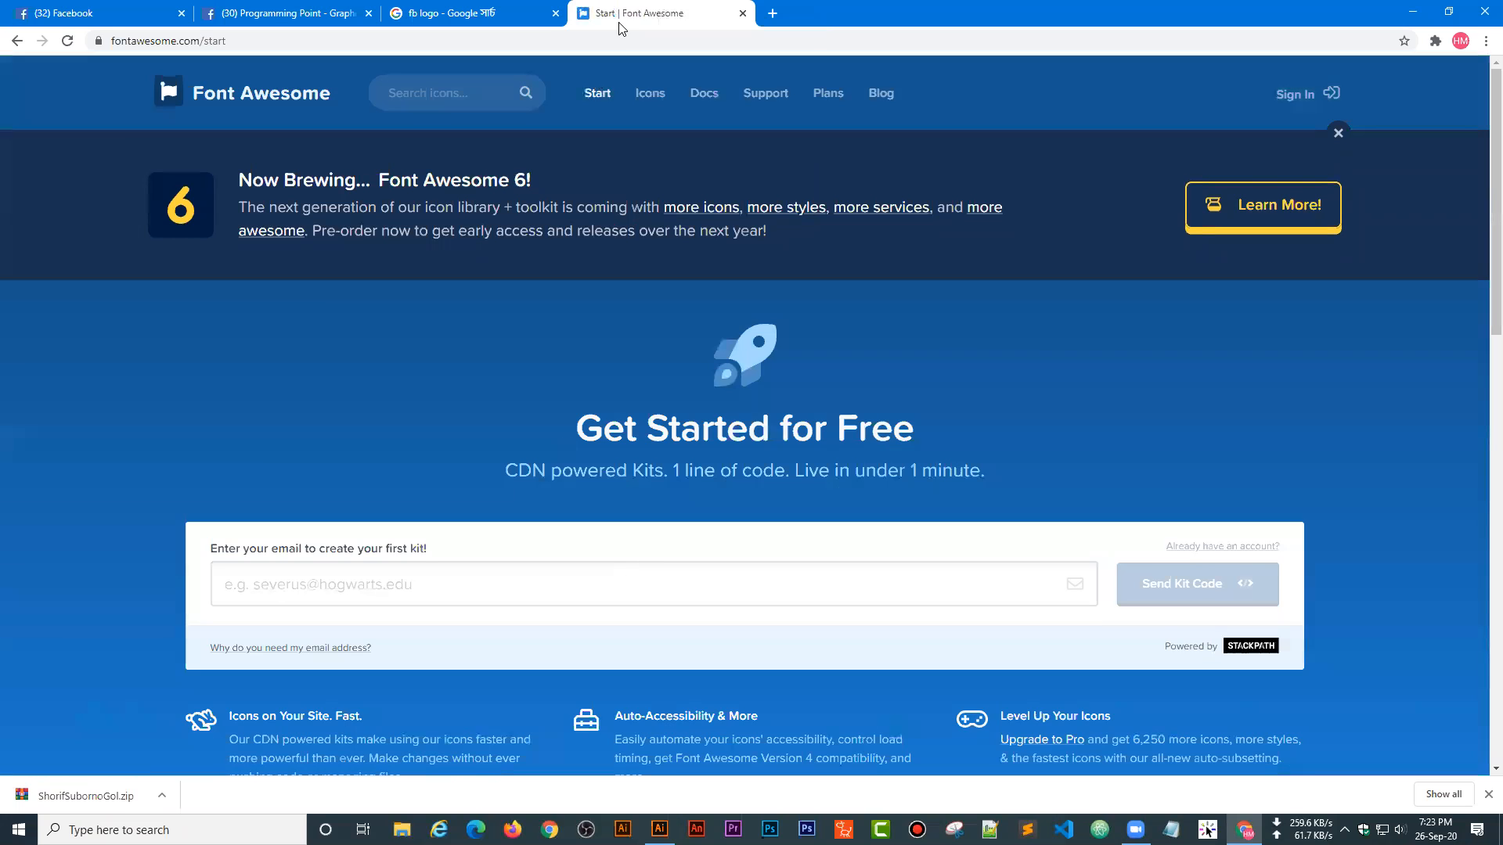
scroll(822, 427, "down", 8)
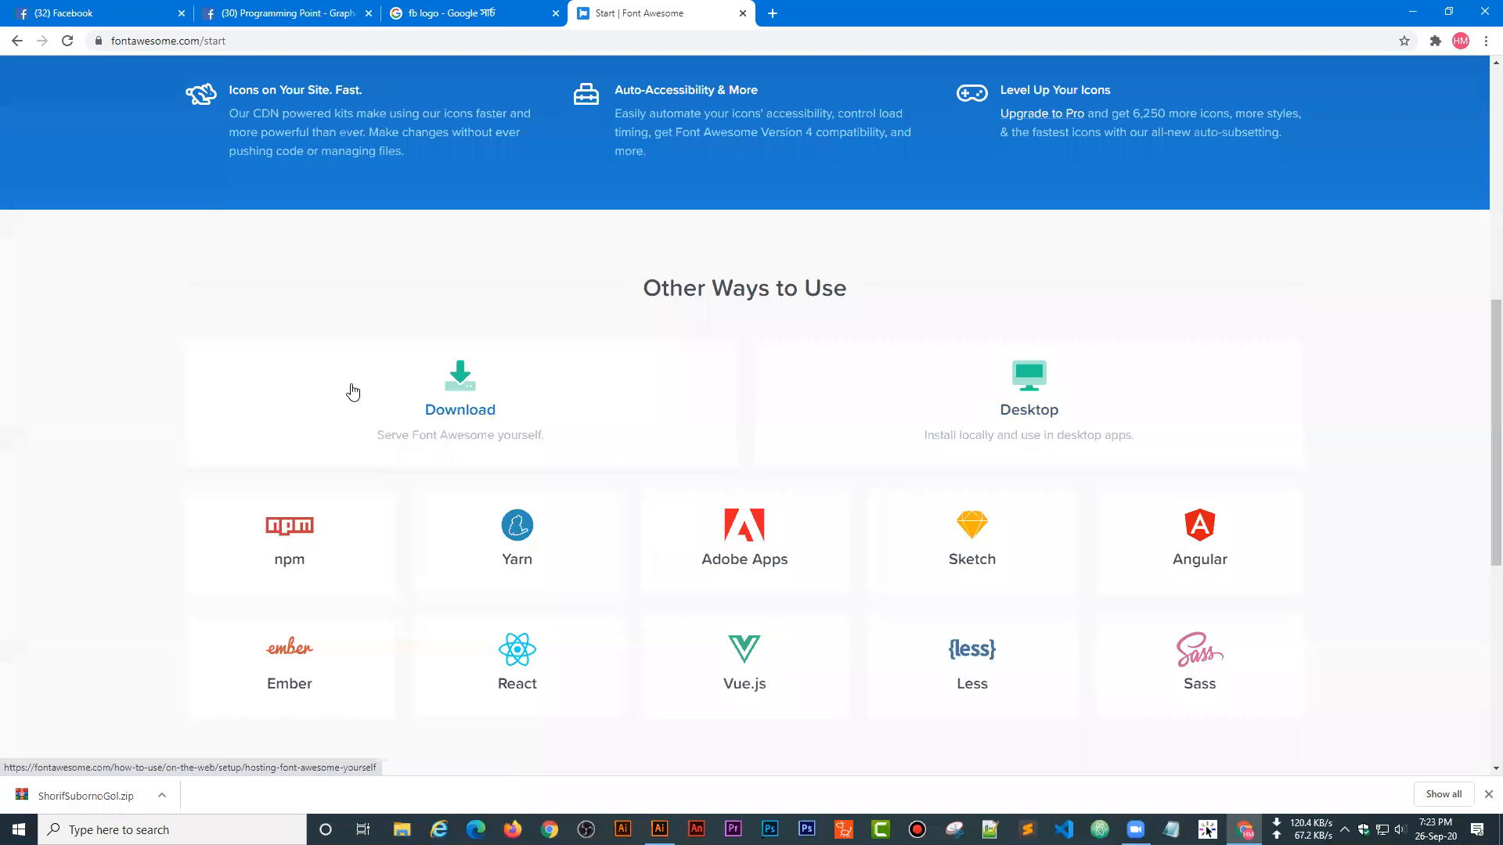
- Open the Desktop getting-started page and download Font Awesome Free for the Desktop
left_click(1038, 419)
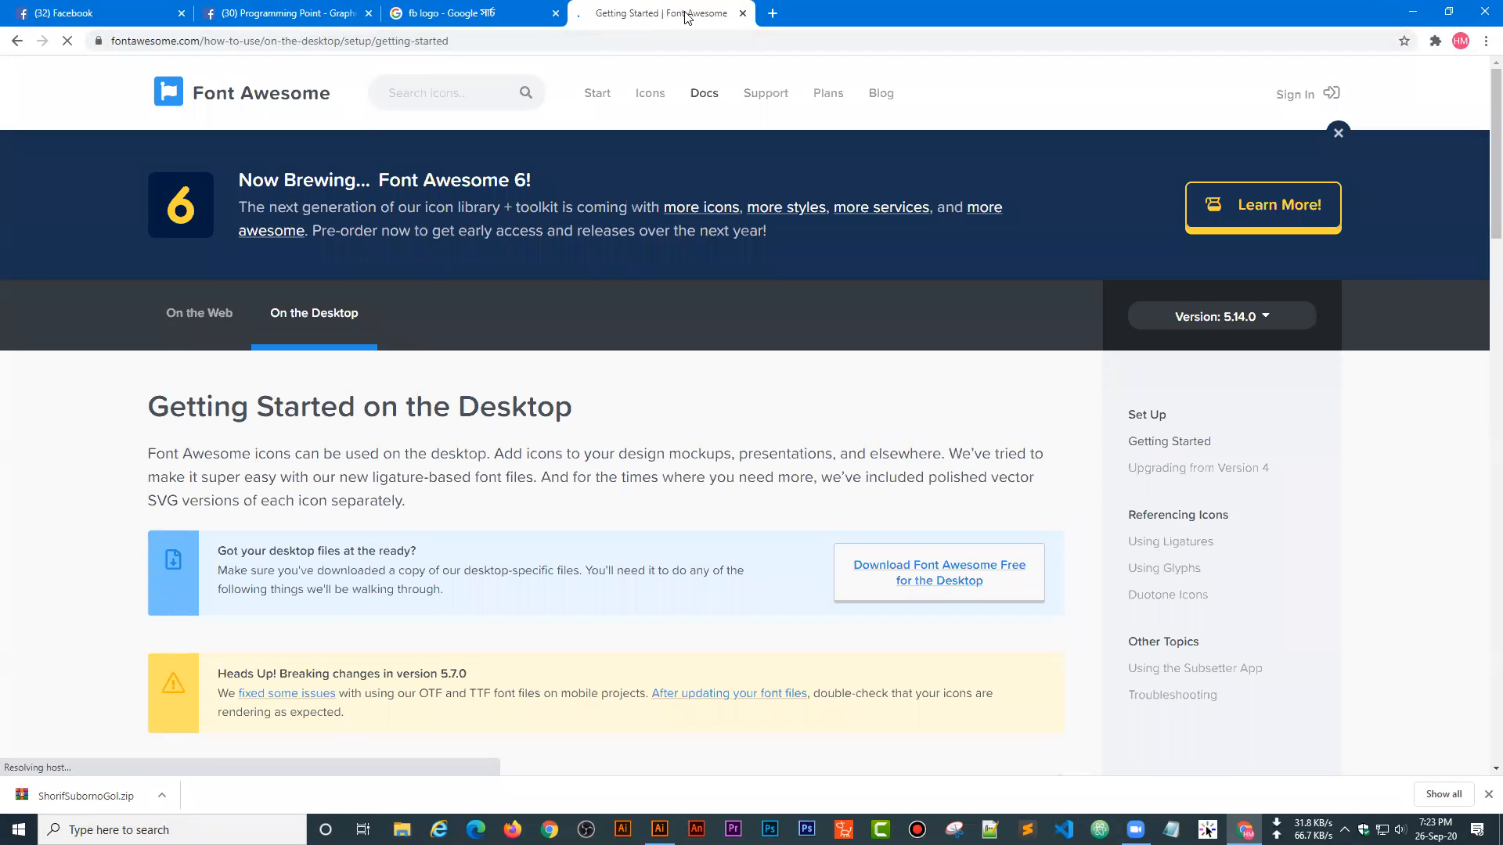
left_click(659, 830)
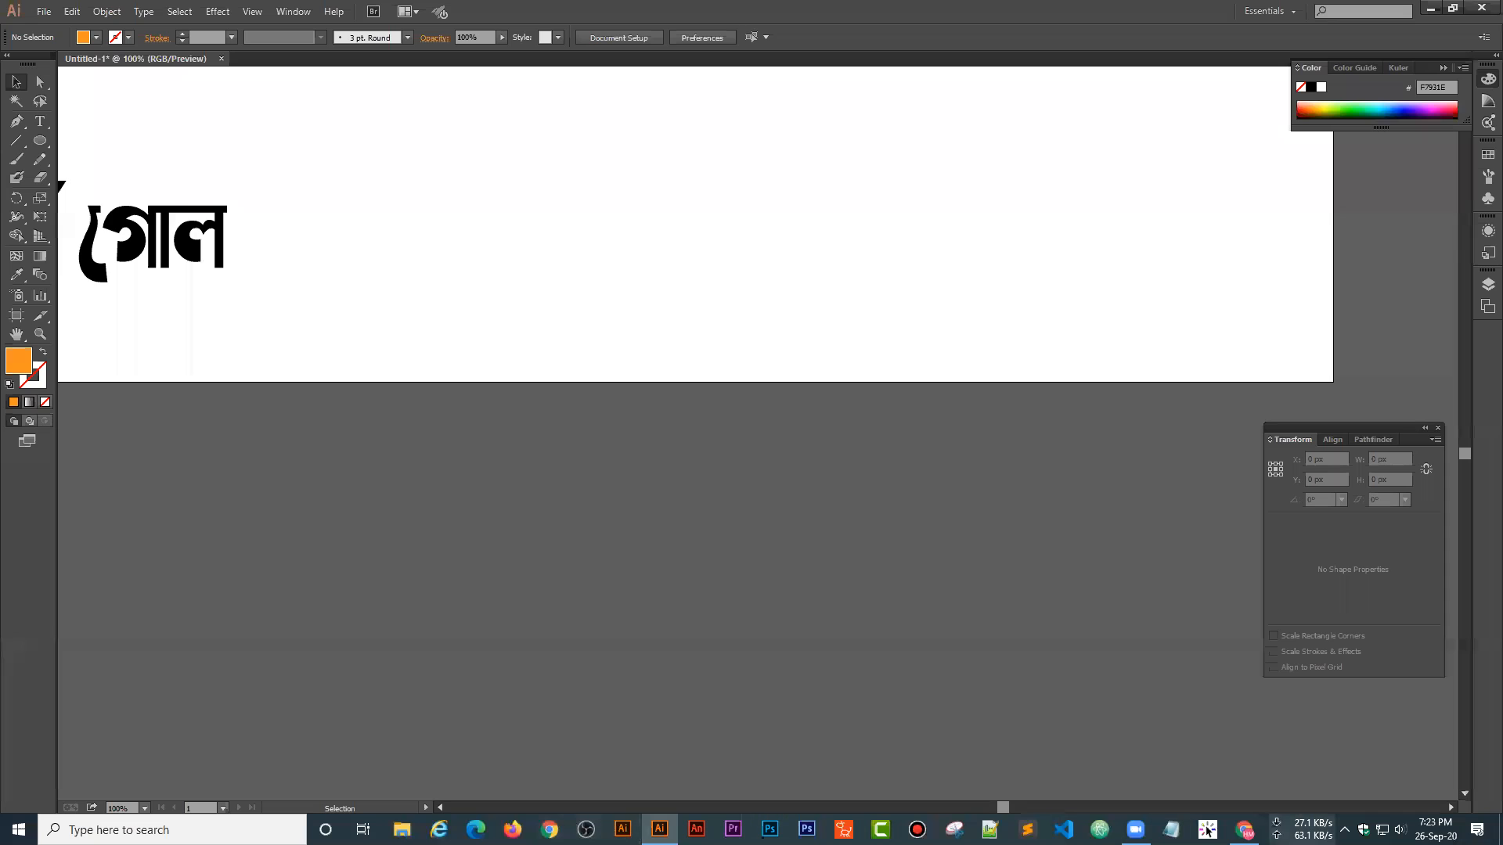
left_click(1245, 830)
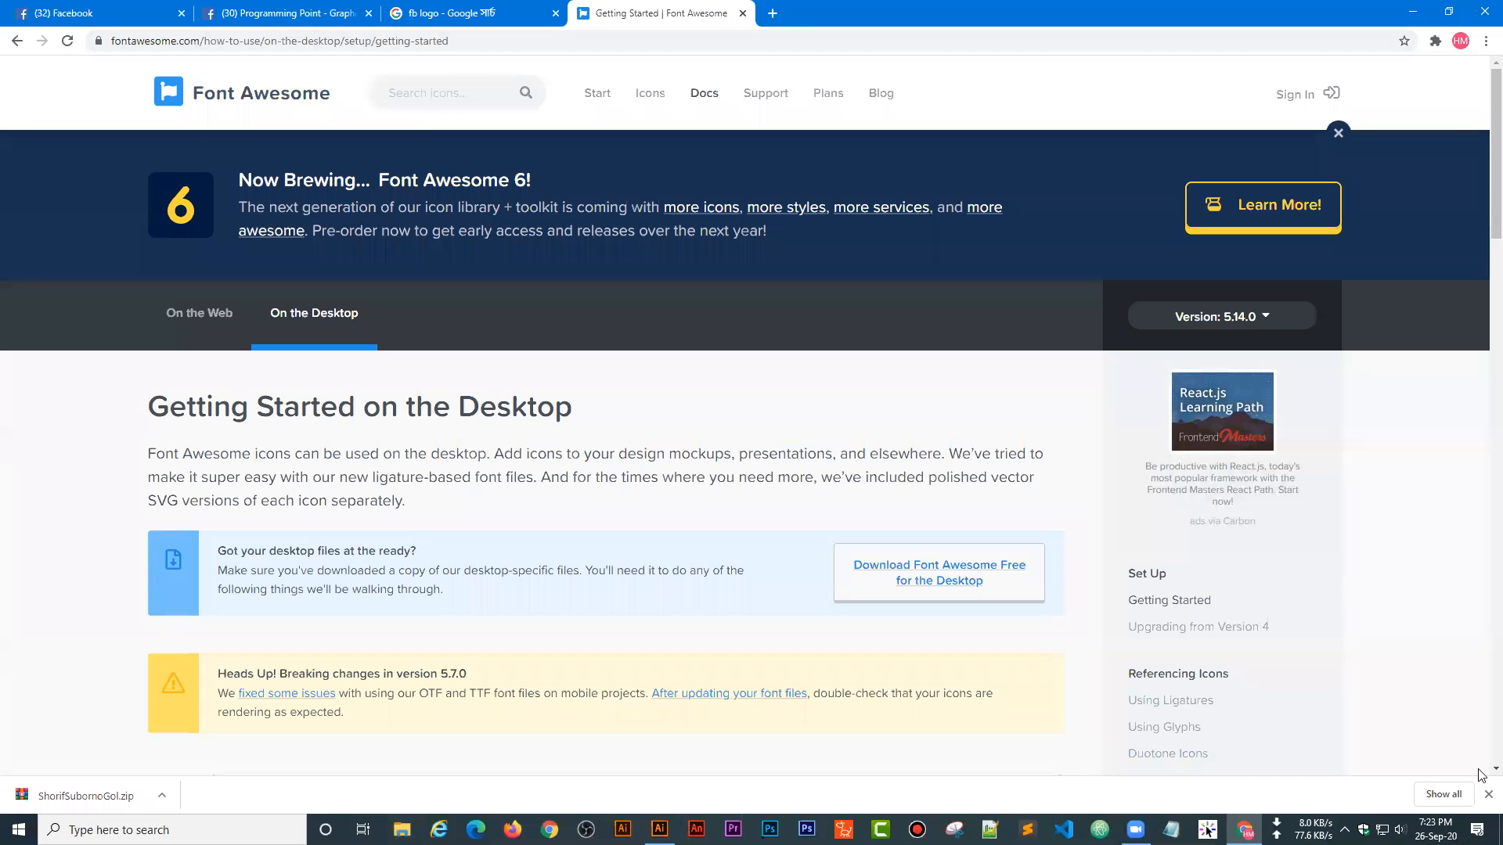
left_click(1488, 794)
scroll(1002, 540, "down", 3)
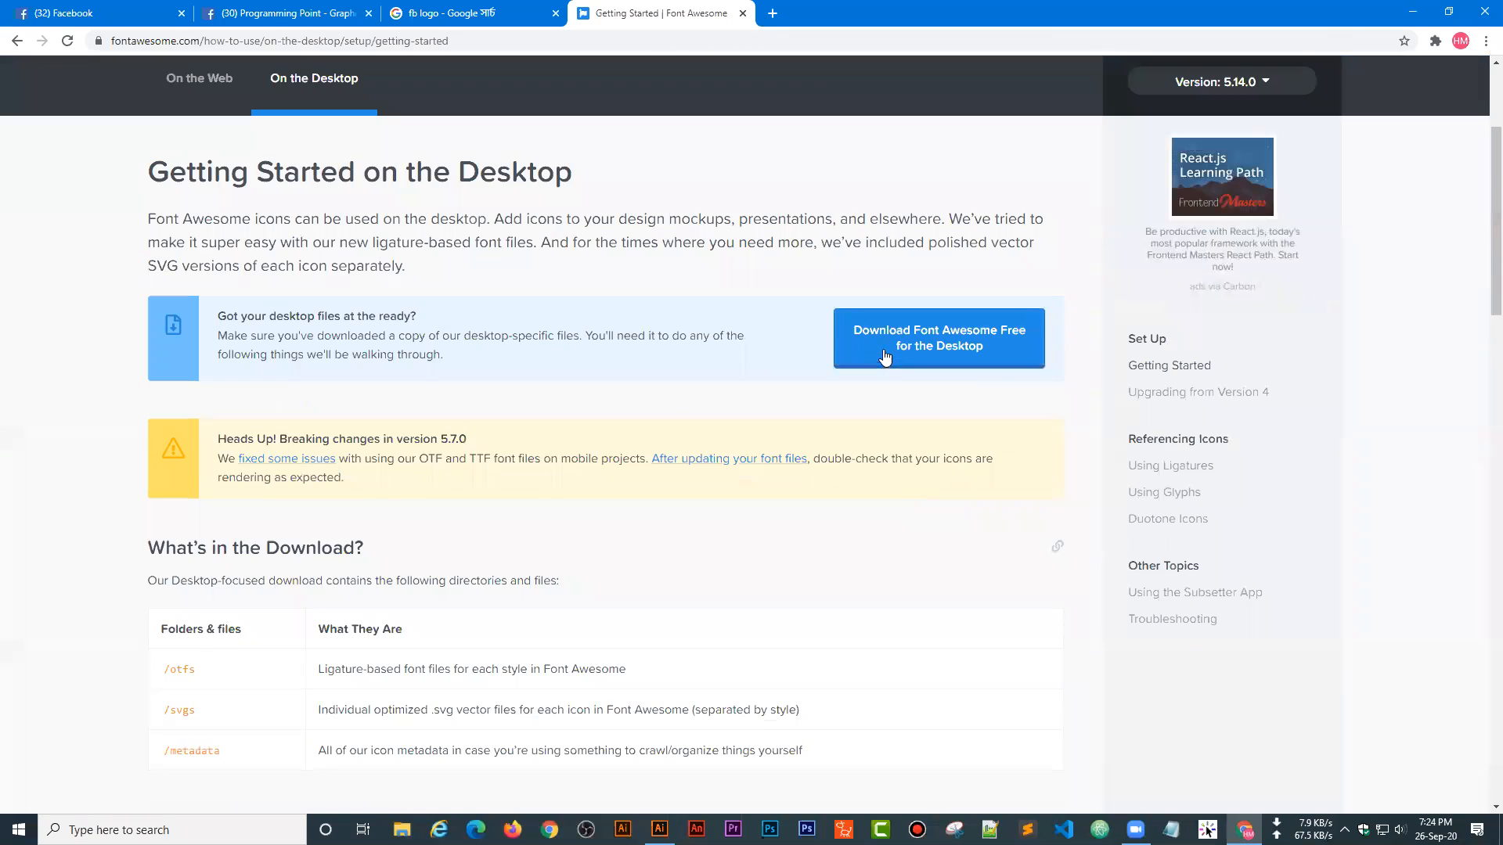
left_click(965, 348)
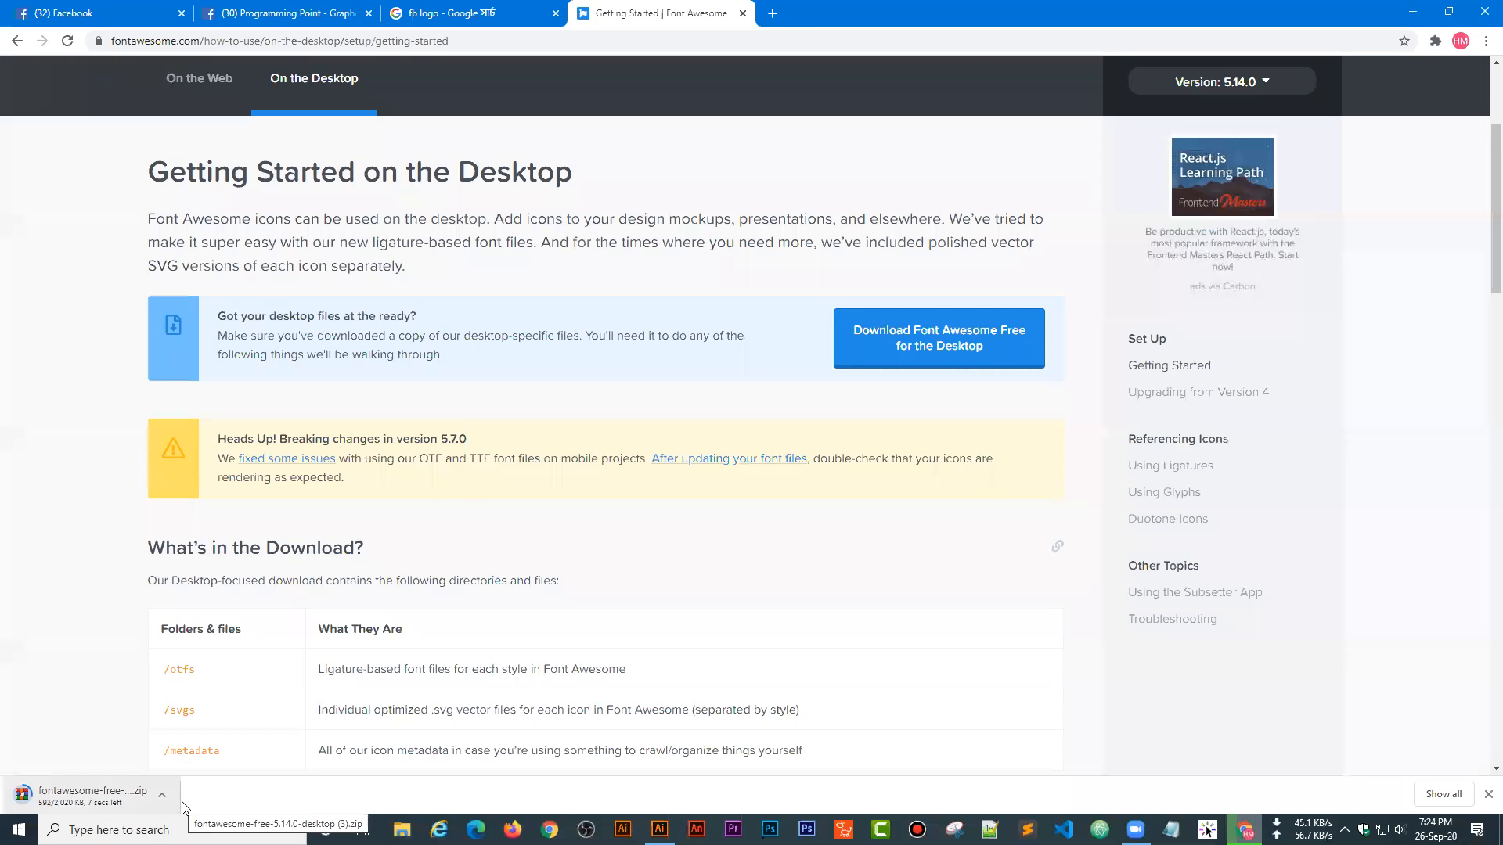
- Switch to Illustrator, add the text "pen" on the empty part of the artboard and enlarge it to about 227 pt
left_click(660, 829)
scroll(571, 375, "up", 5)
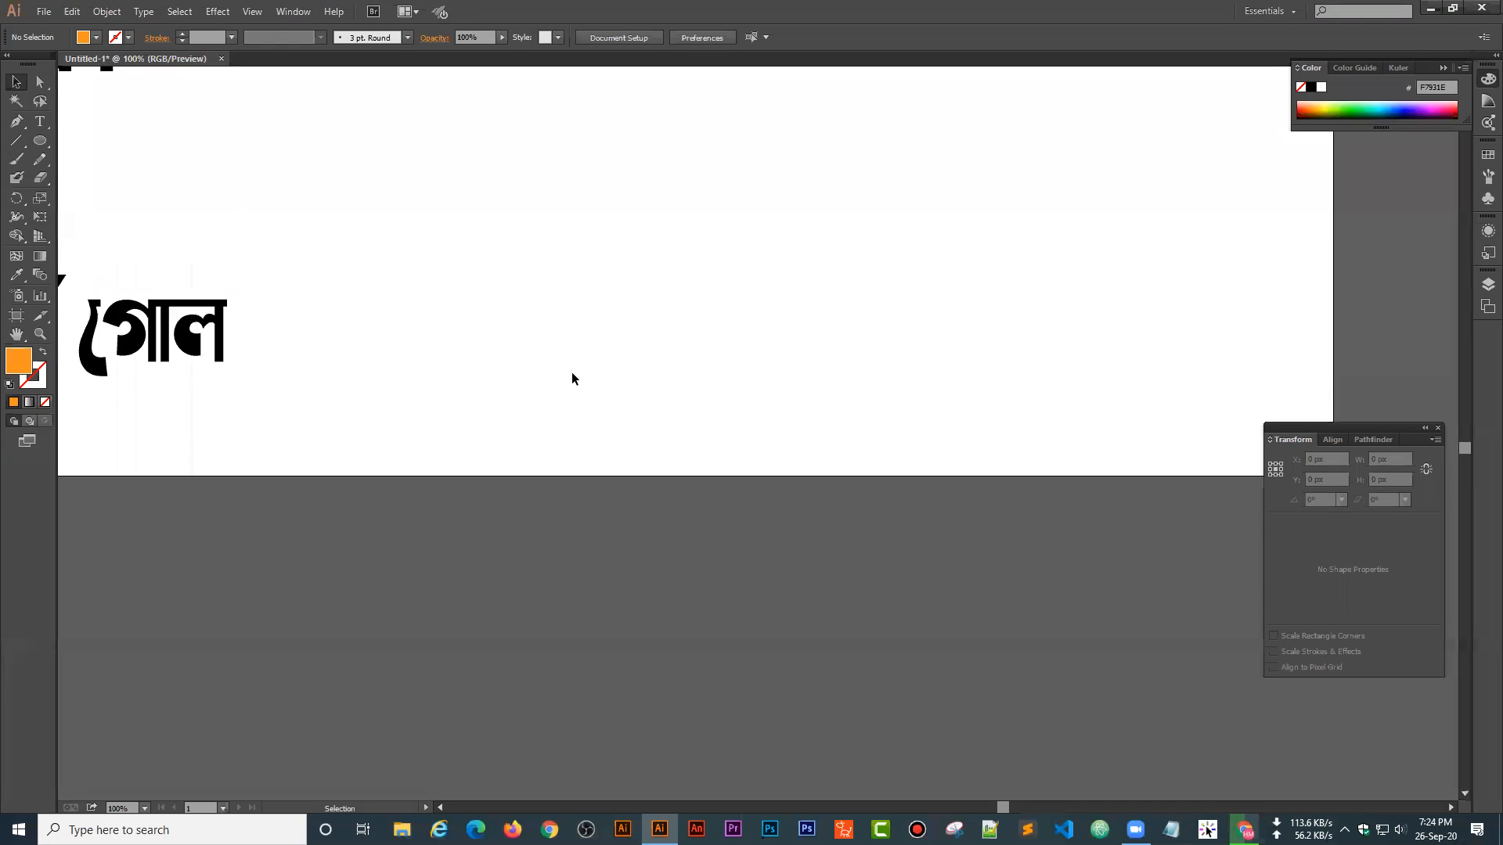
left_click(43, 123)
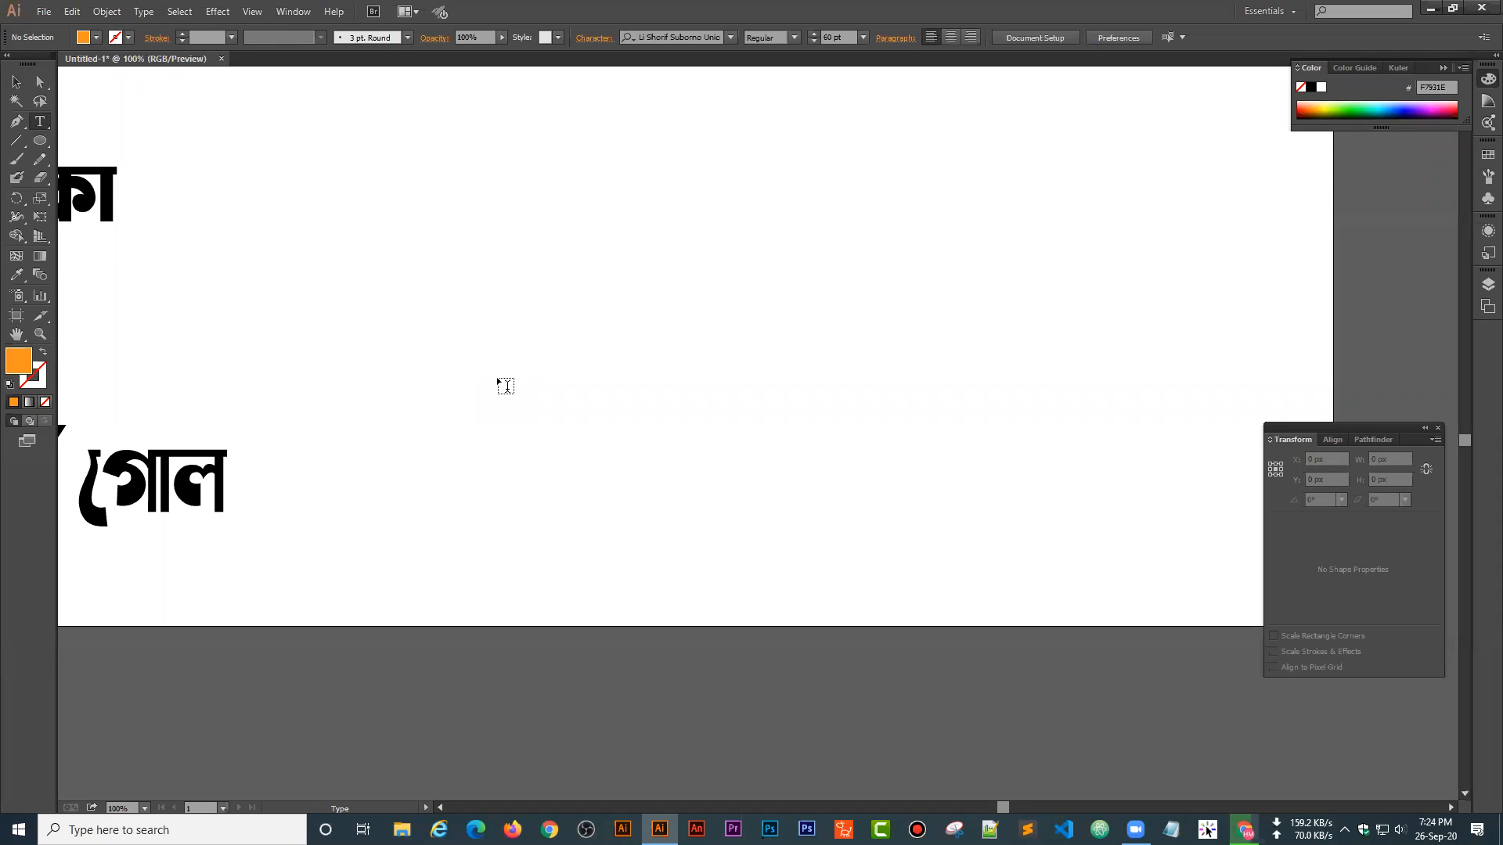
left_click(452, 284)
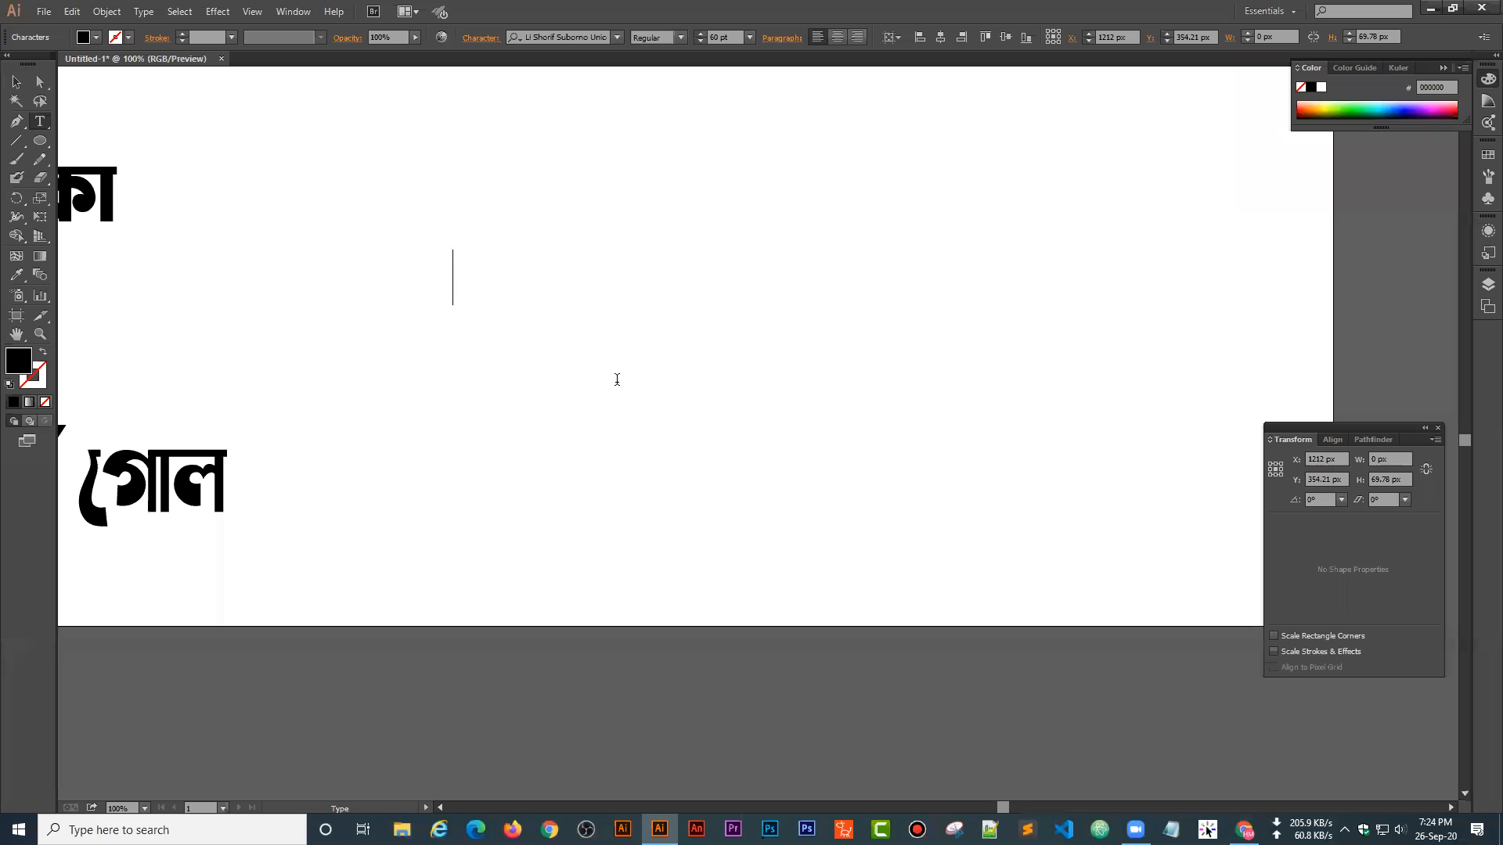
type("pen")
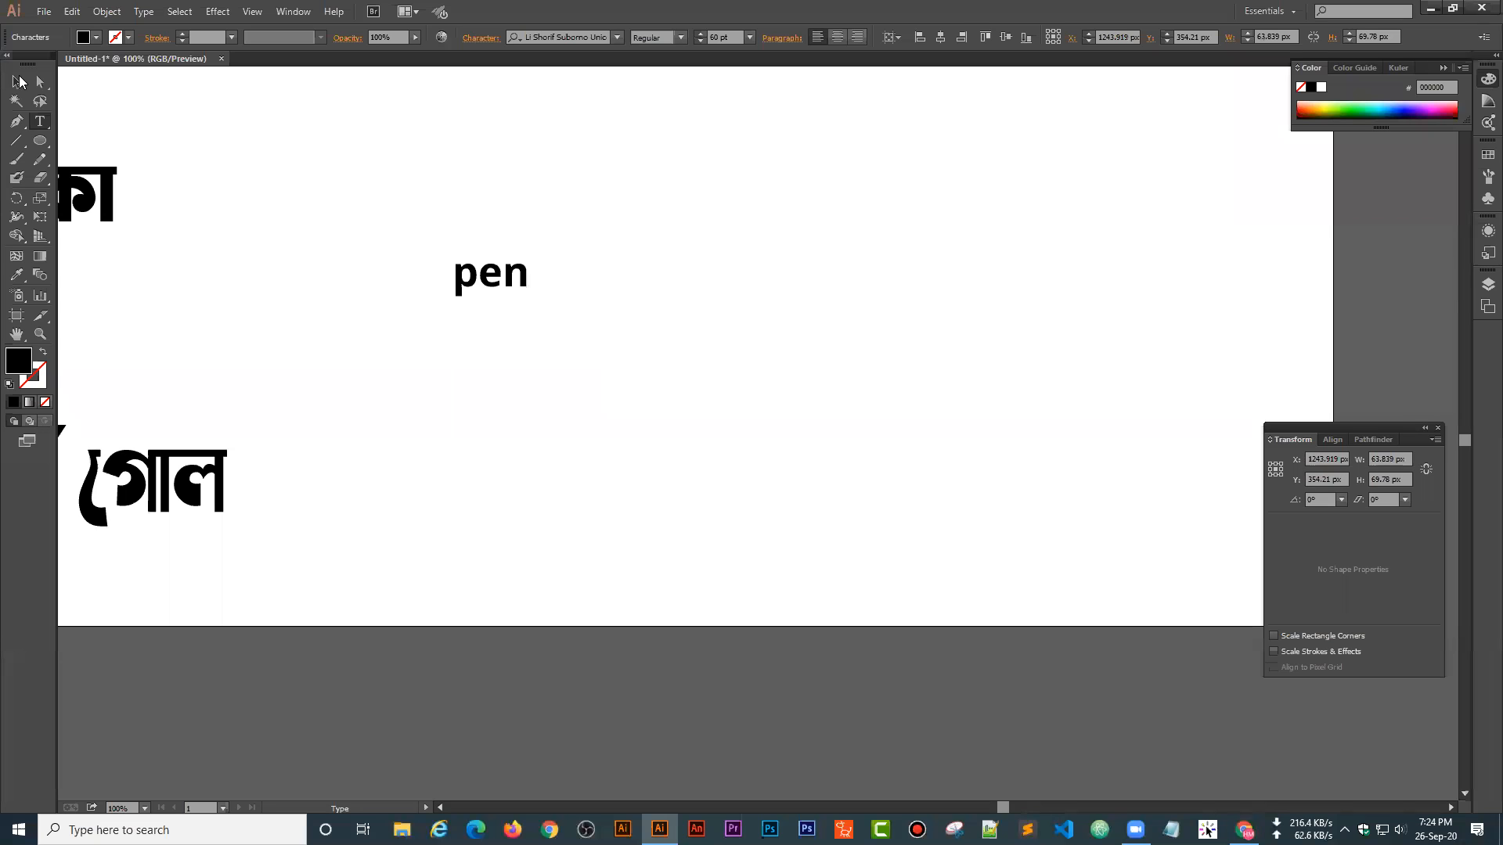
left_click(17, 81)
left_click_drag(532, 307, 665, 379)
left_click_drag(571, 249, 701, 238)
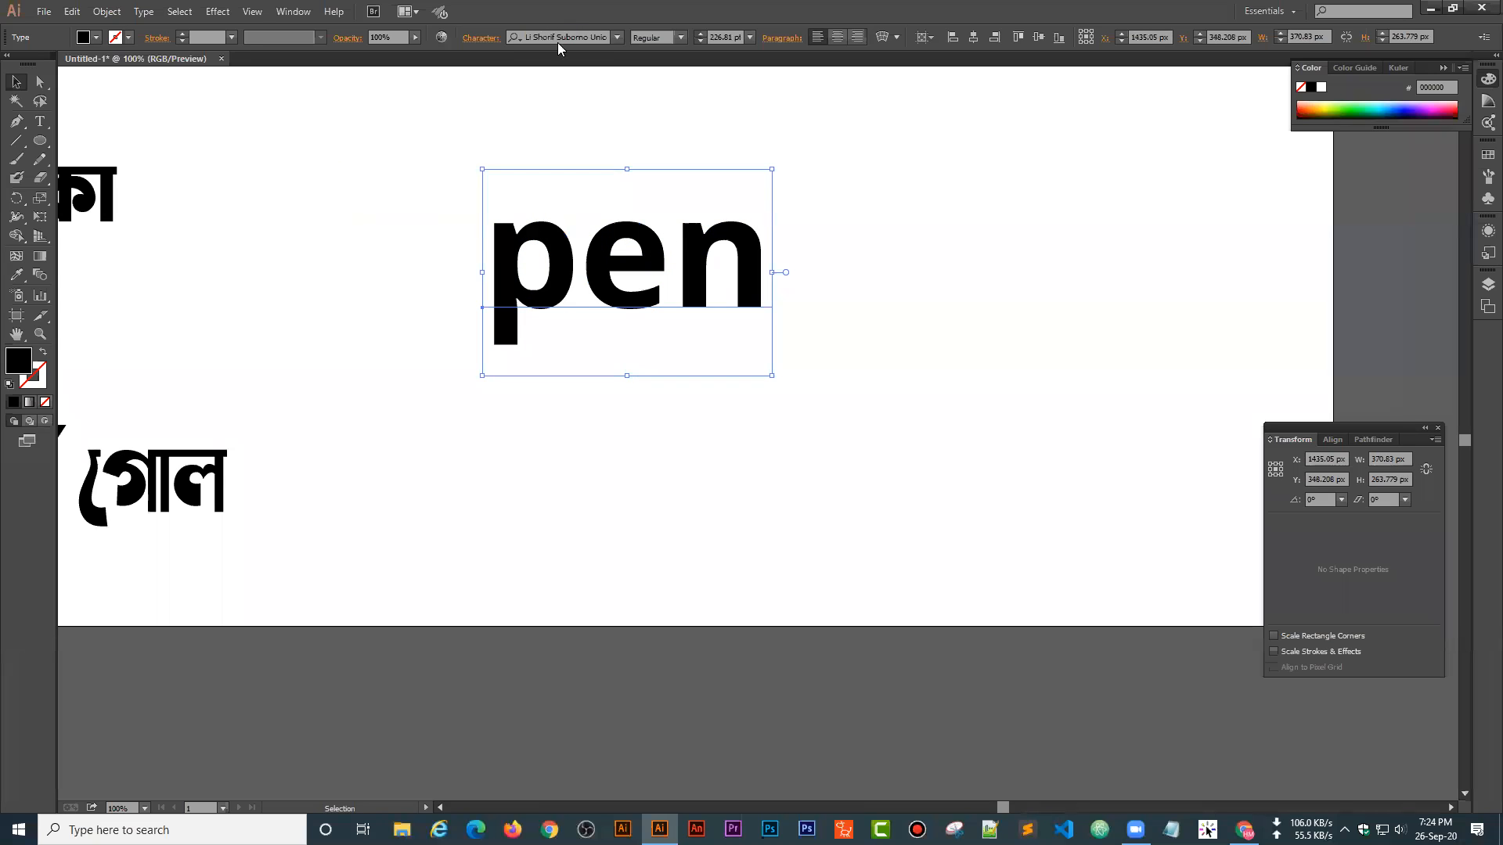
- Find the Font Awesome fonts and set the word "pen" in Font Awesome 5 Free Solid to make it an icon
left_click(550, 37)
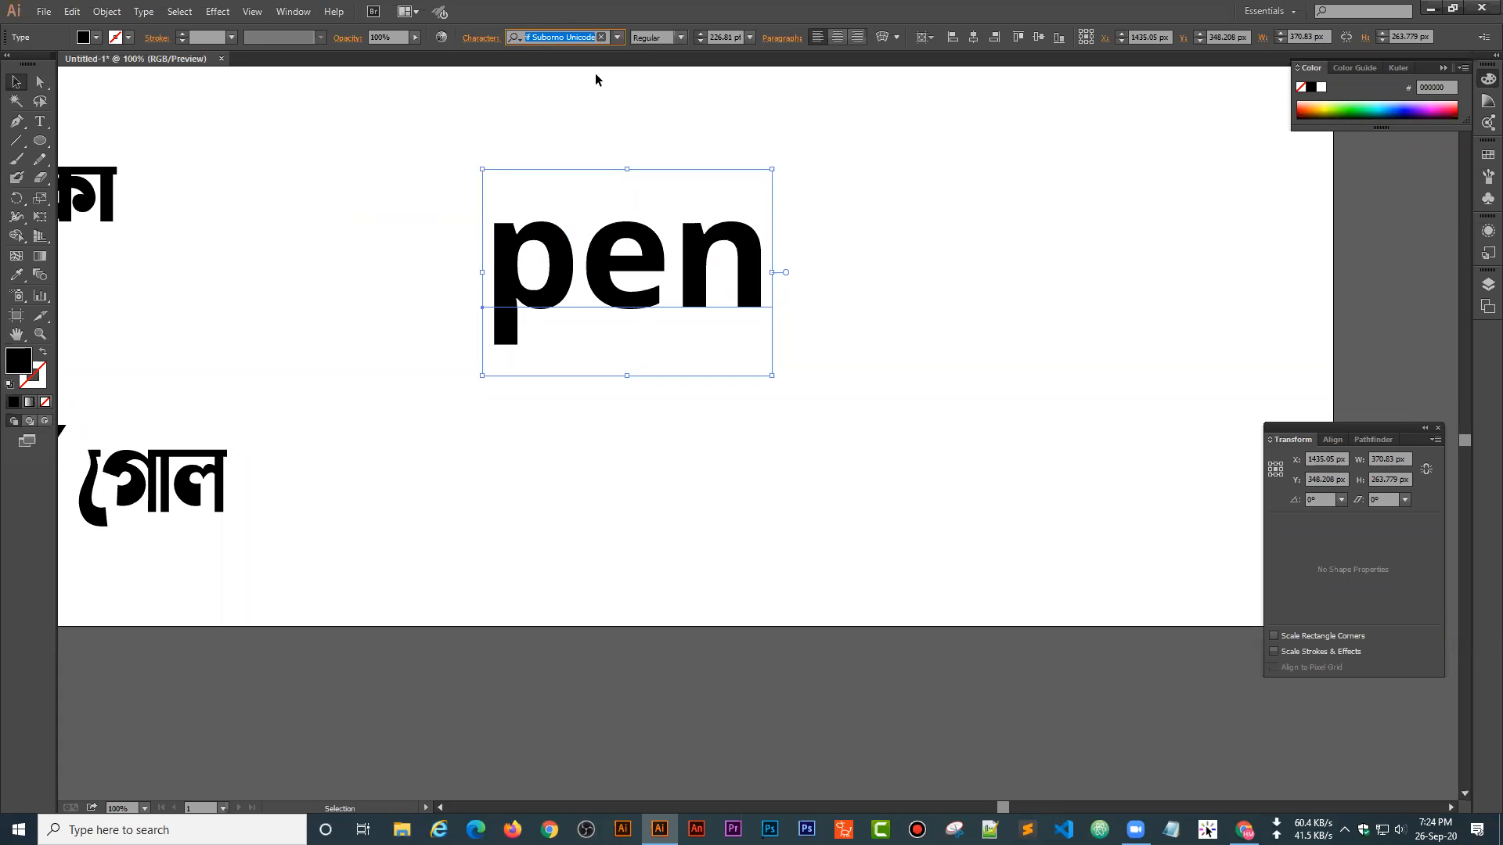
type("font")
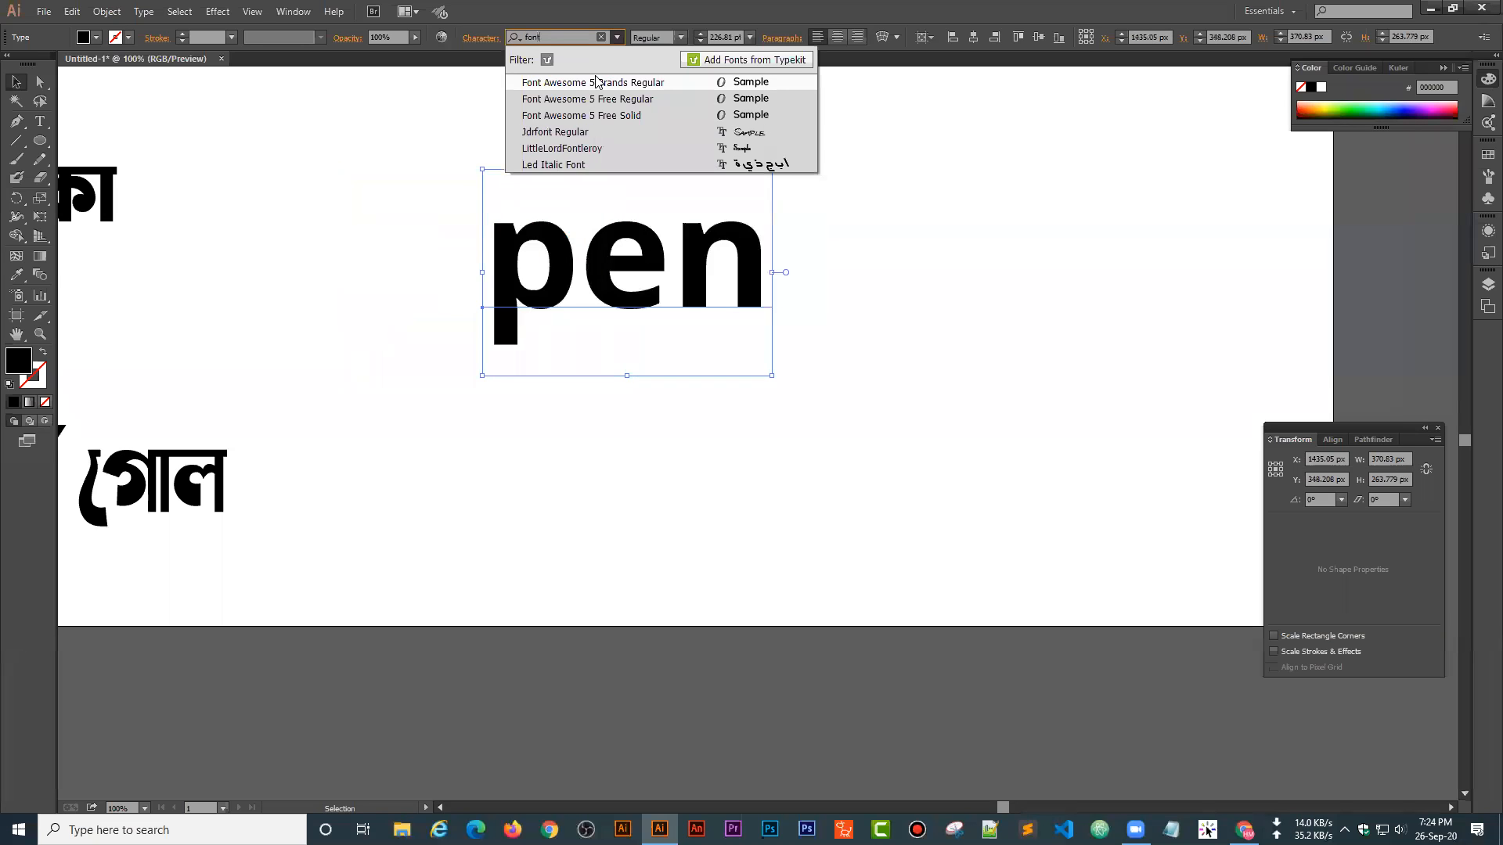
key("Down")
key("Down")
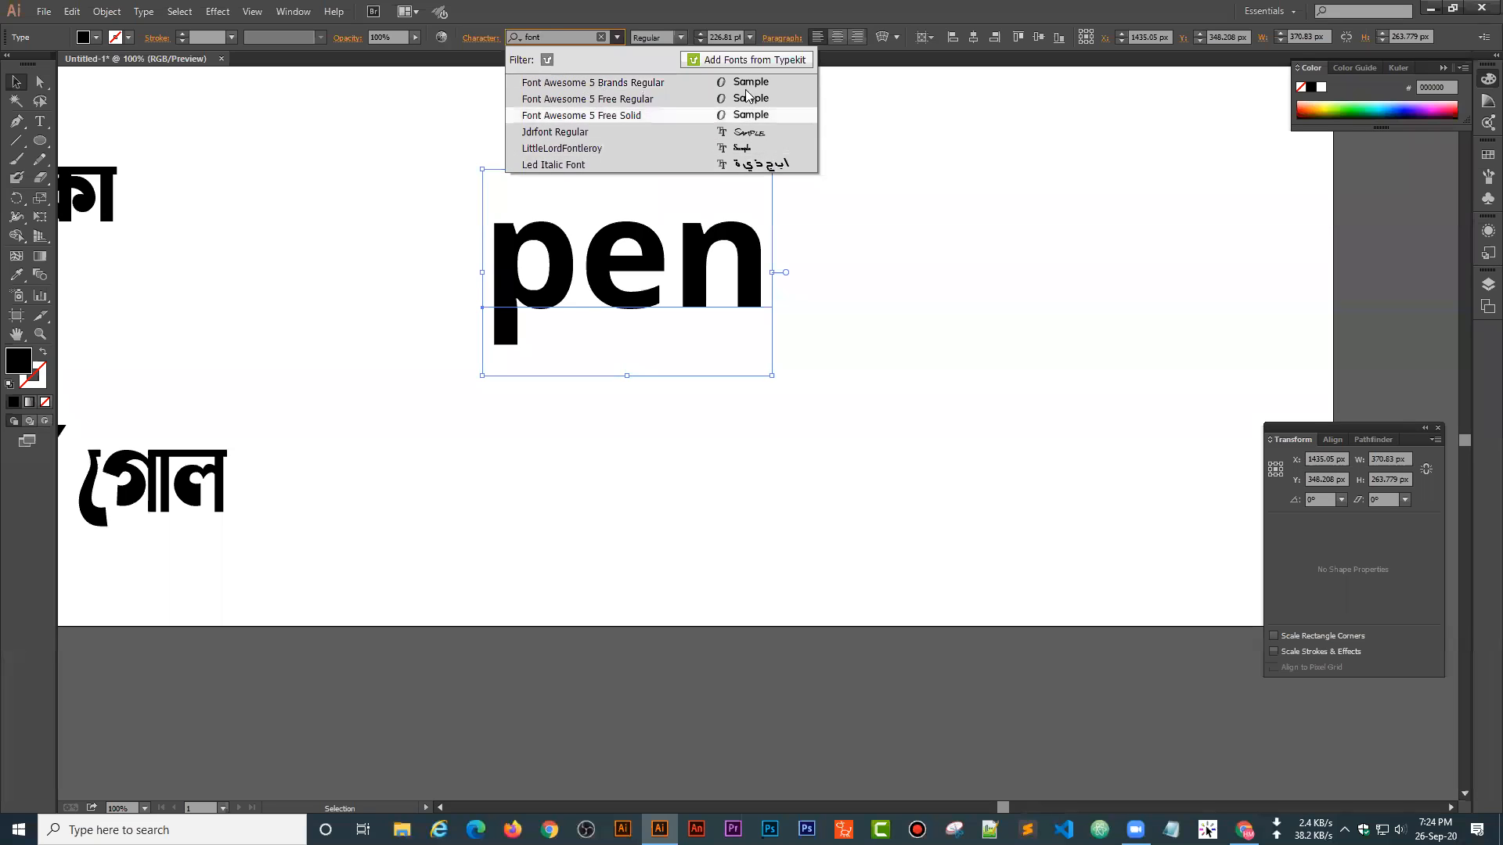
left_click(660, 115)
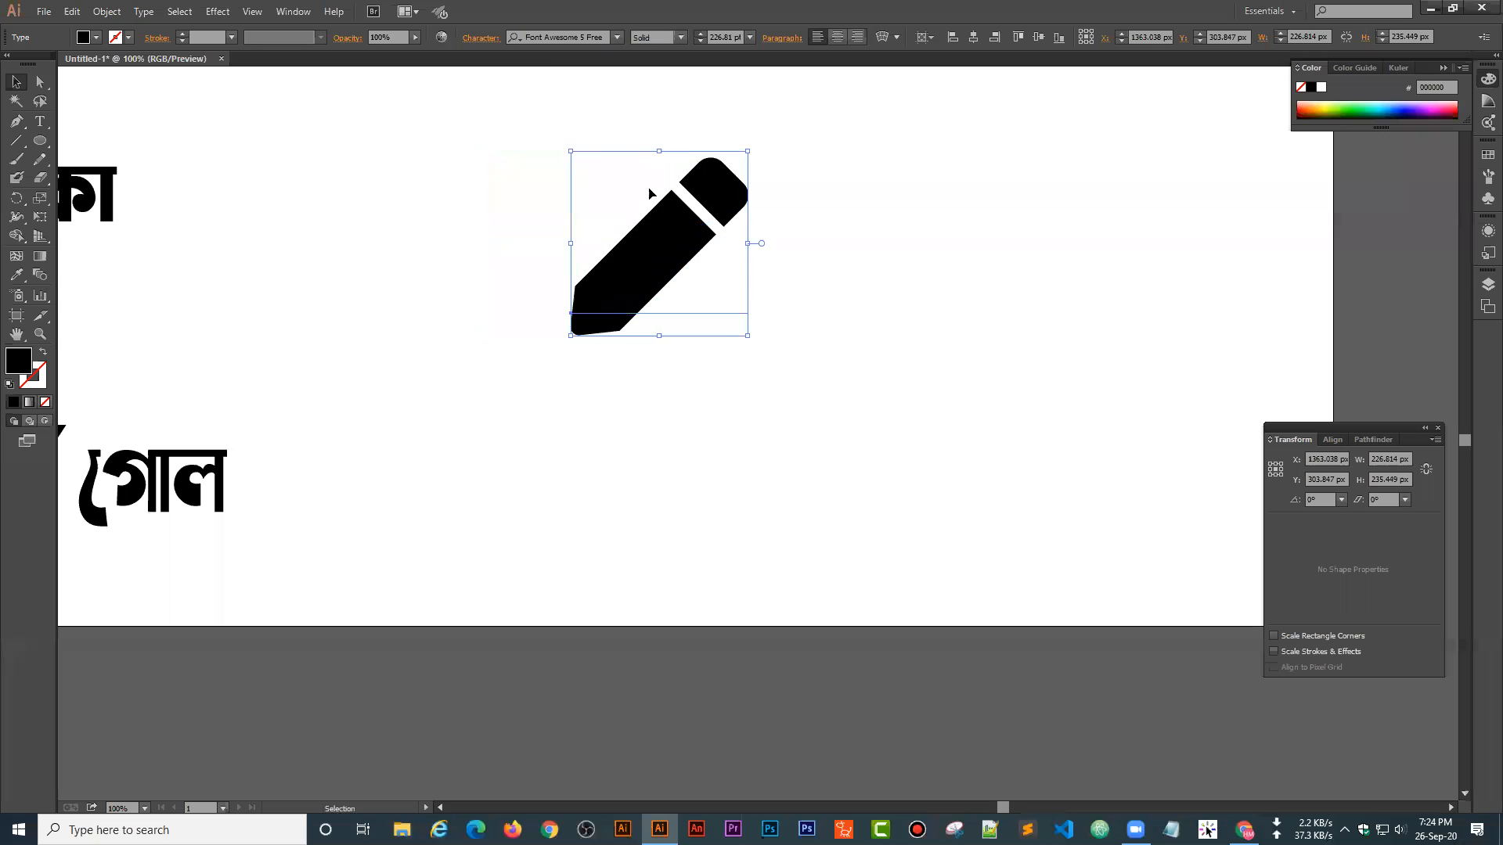
left_click(707, 292)
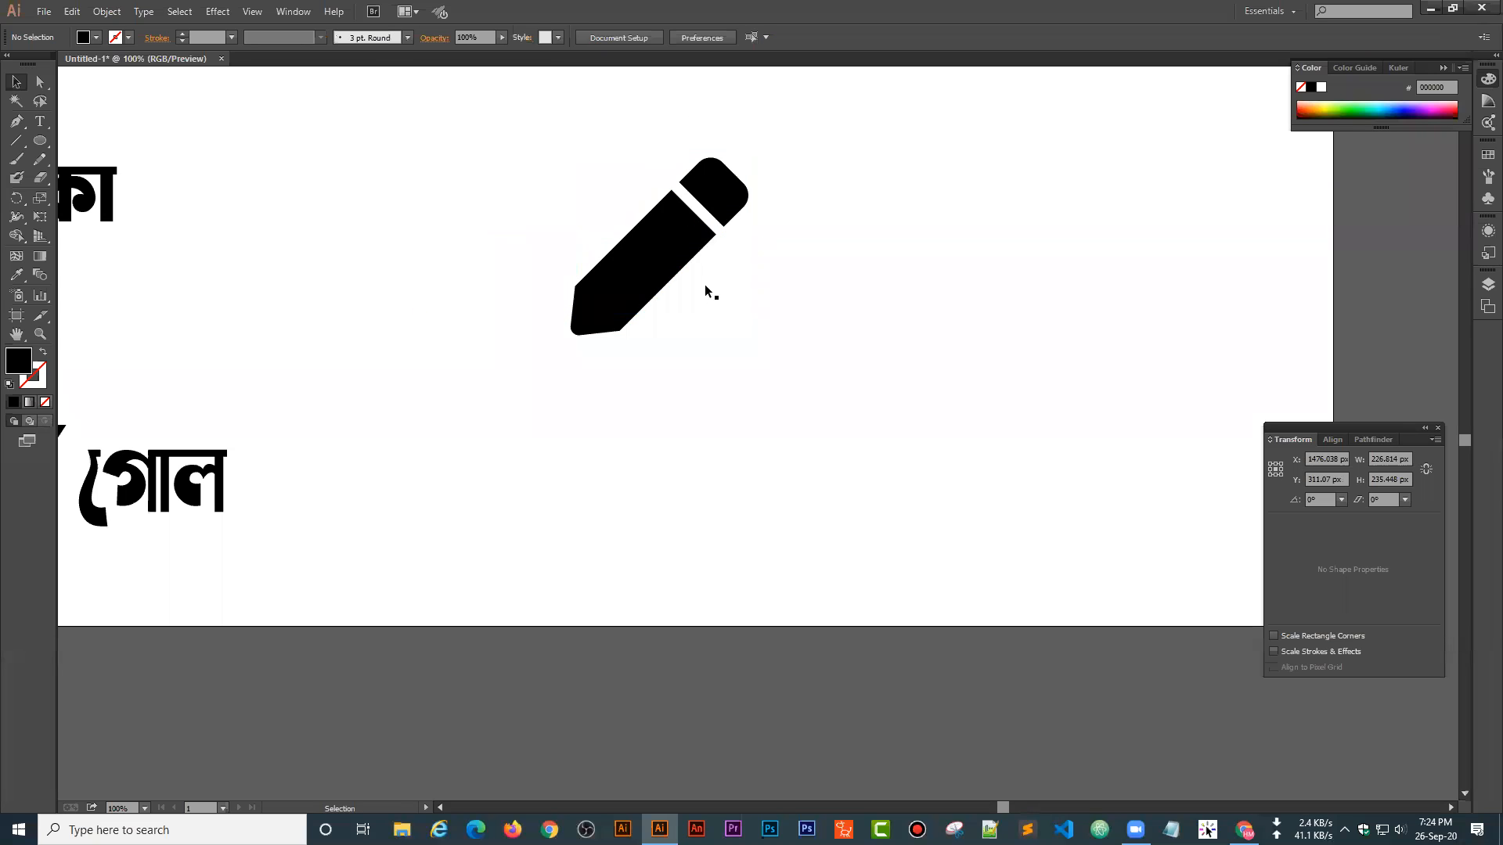
- Add a second "pen" icon text below the first, enlarge it and move it beside the first pen
left_click(34, 125)
left_click(563, 465)
type("pen")
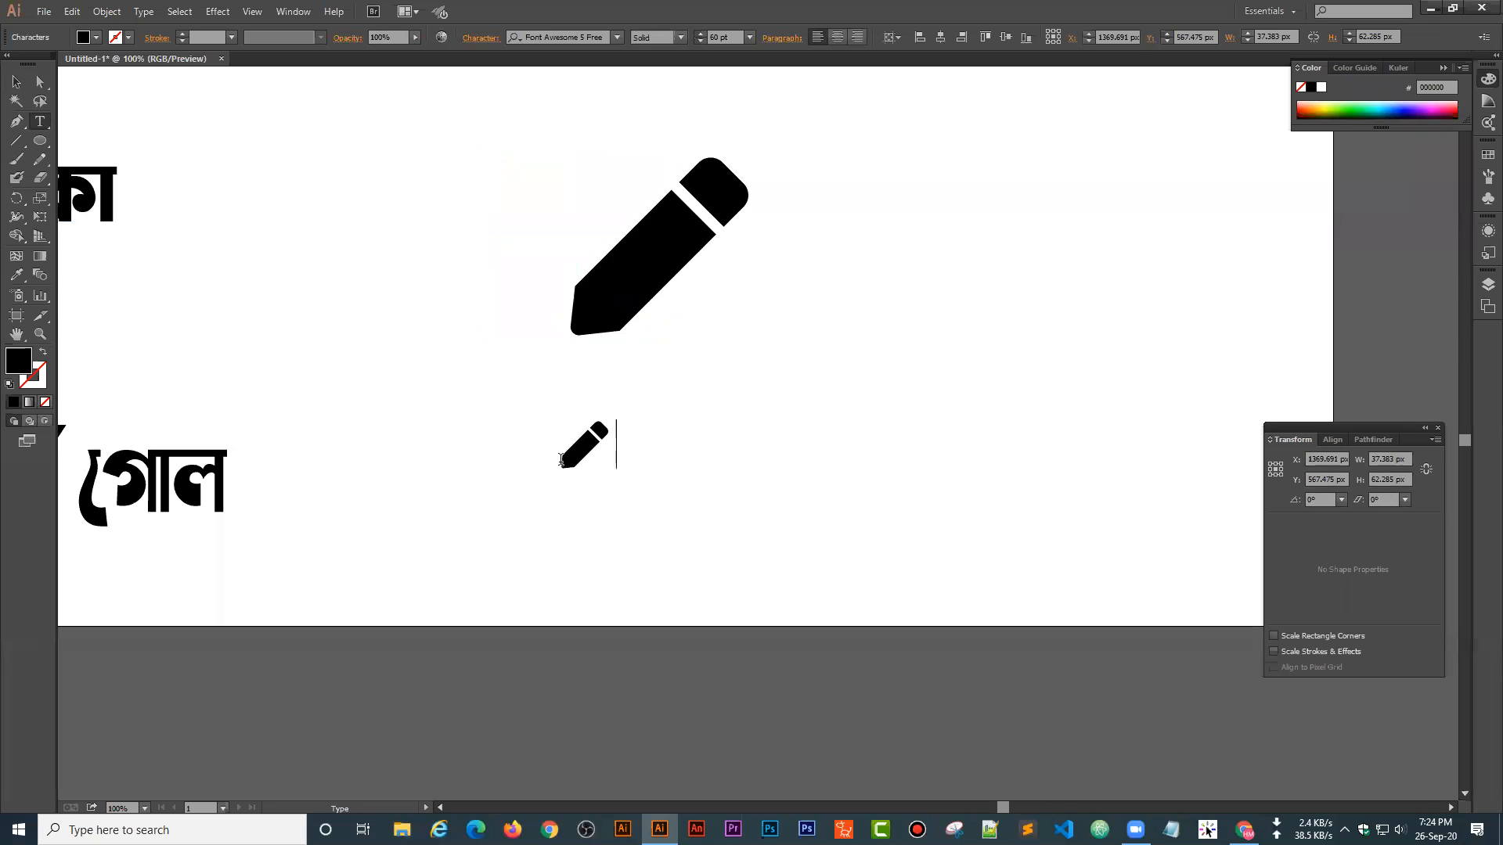
key("BackSpace")
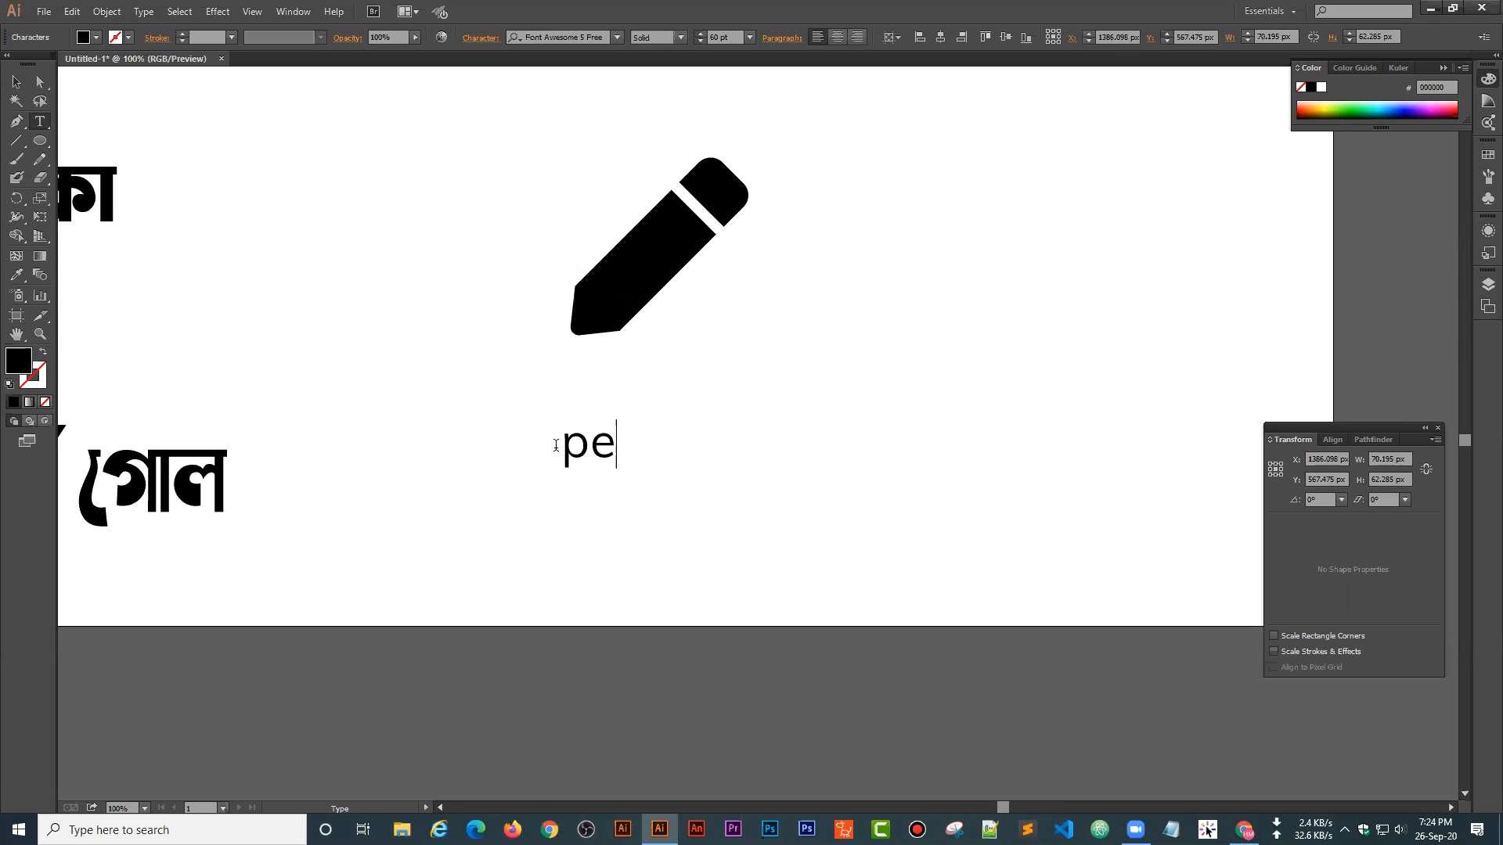
type("n")
left_click(16, 81)
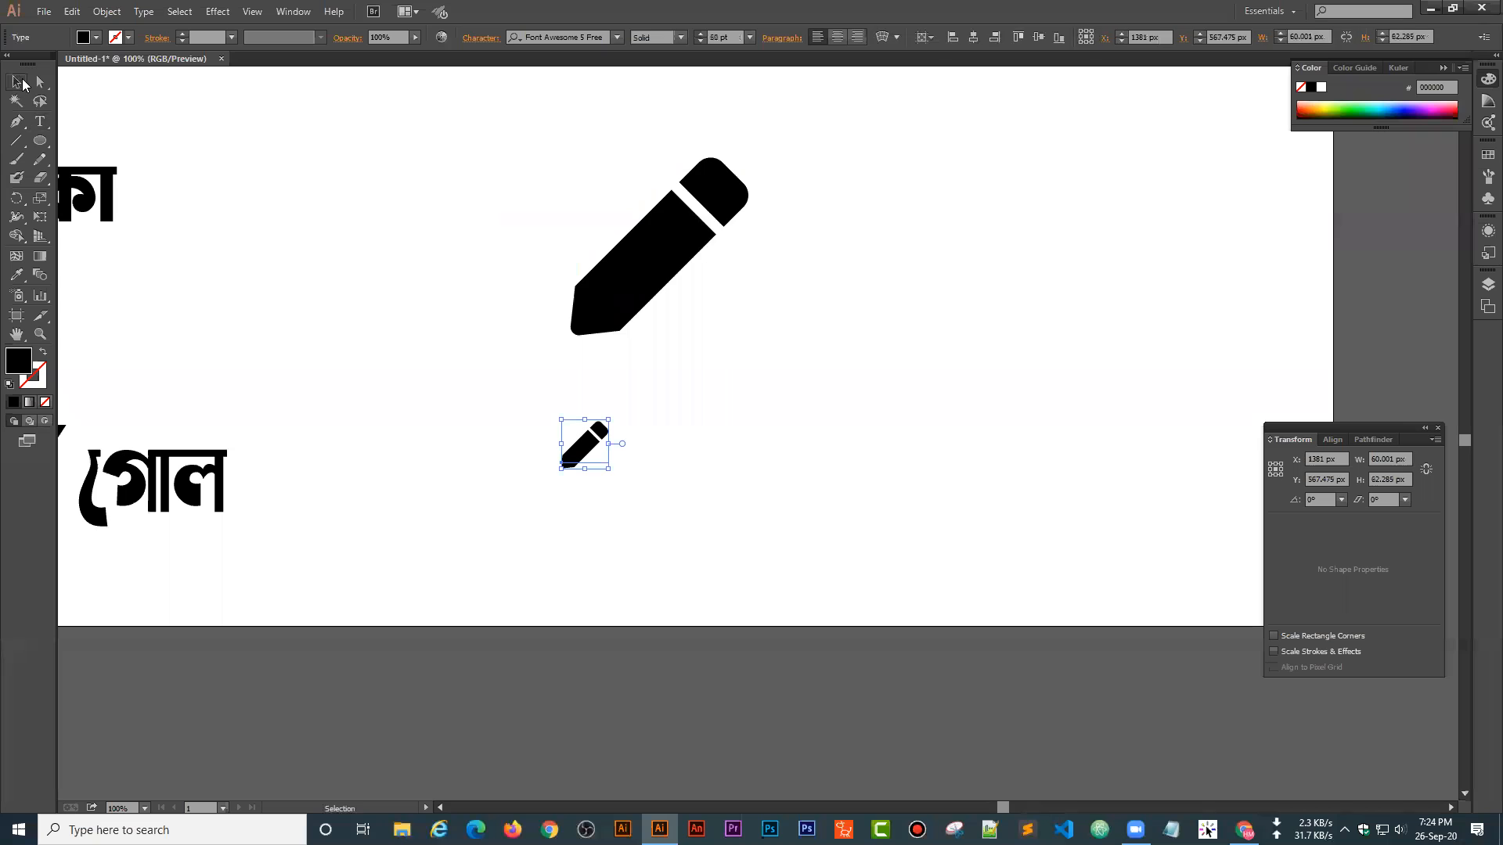
left_click_drag(608, 467, 690, 551)
left_click_drag(591, 443, 772, 339)
left_click(628, 456)
- Add a "circle" icon text in the empty area beside the pens
left_click(40, 121)
left_click(360, 243)
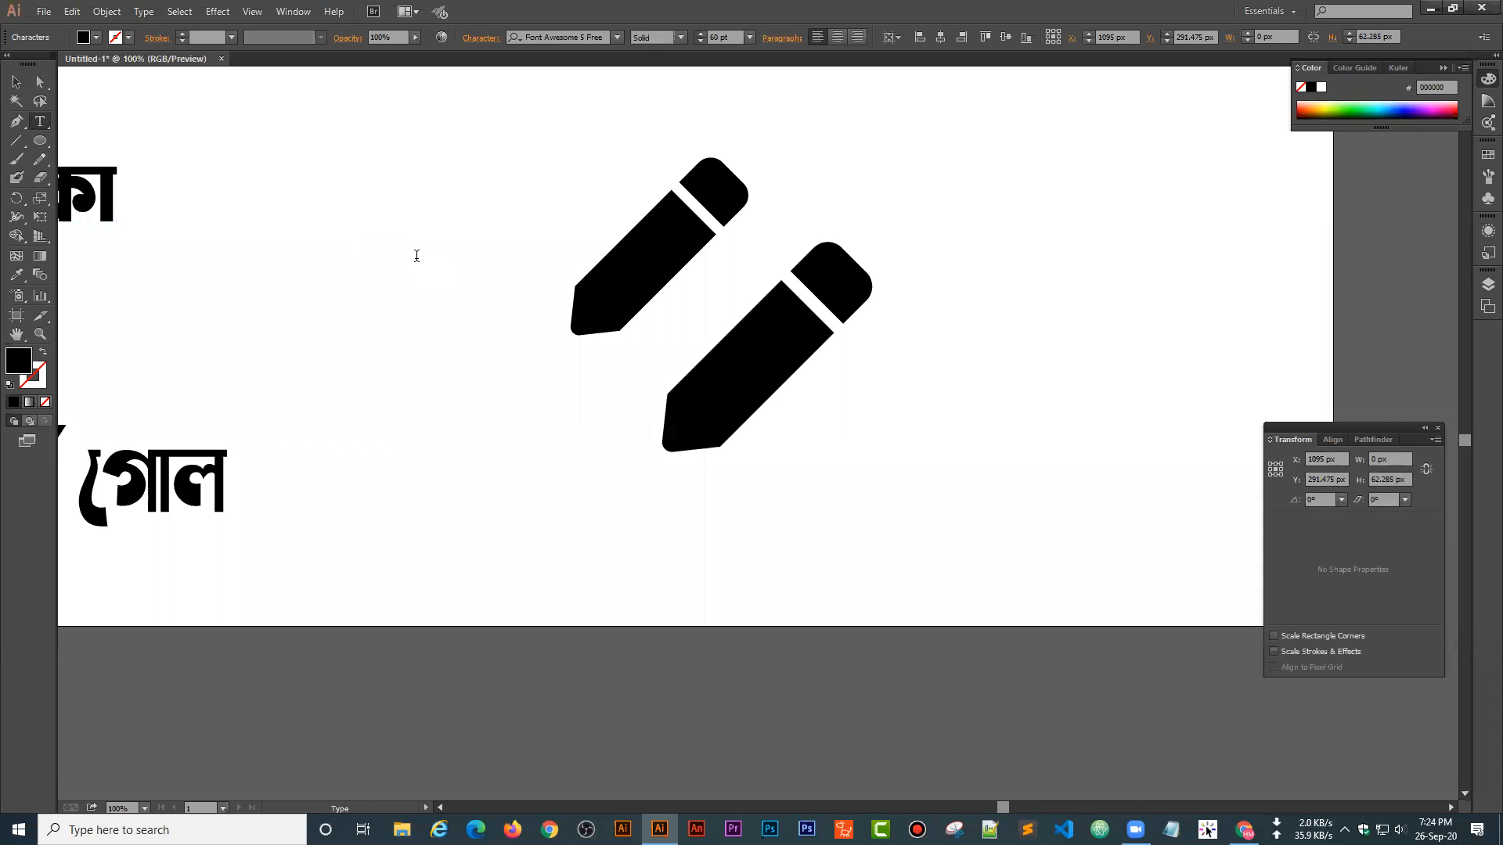
type("ce")
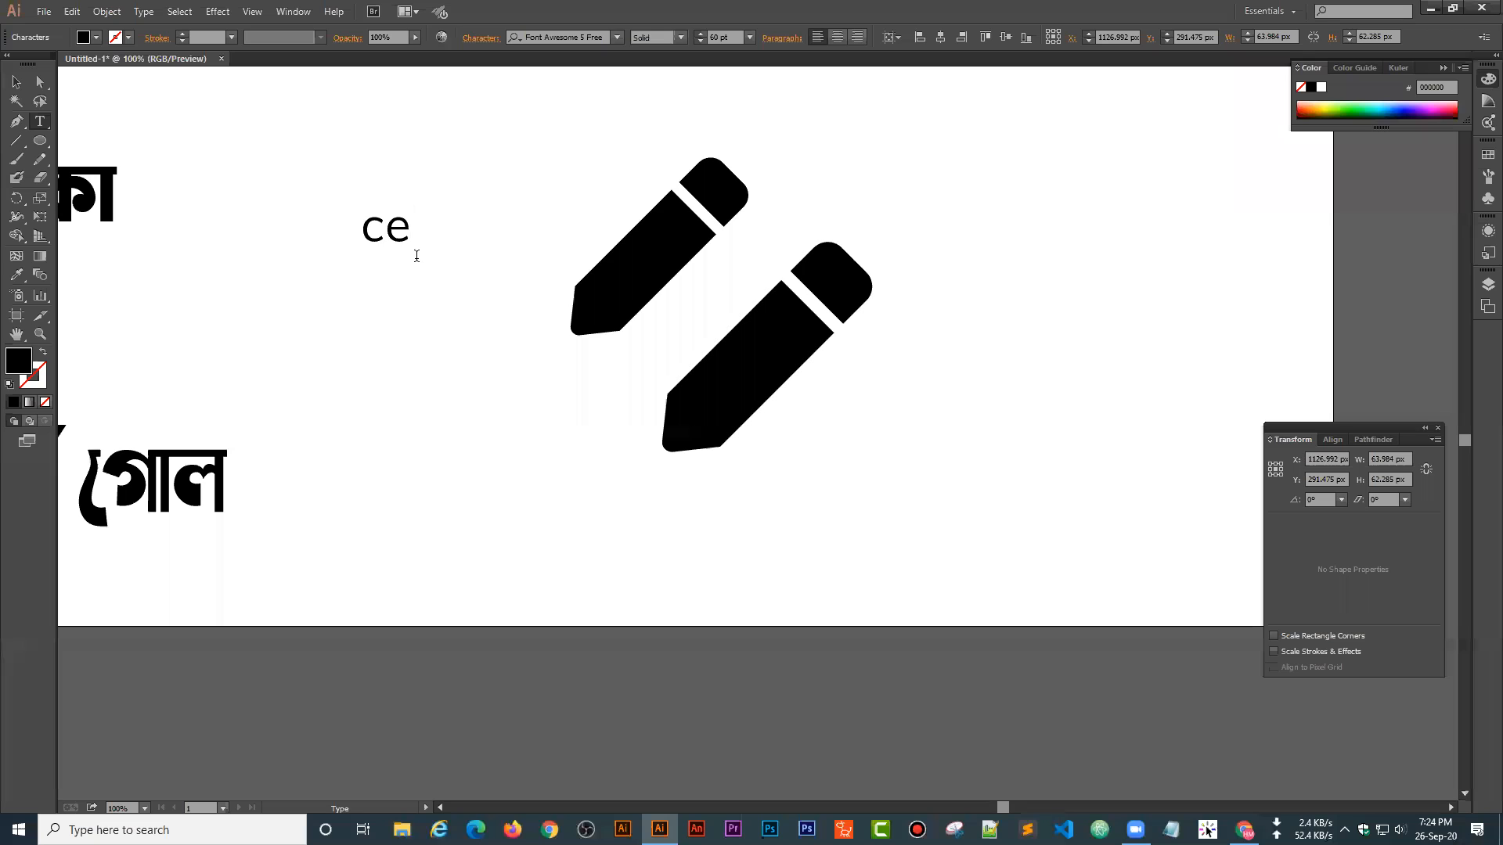
key("BackSpace")
type("ircle")
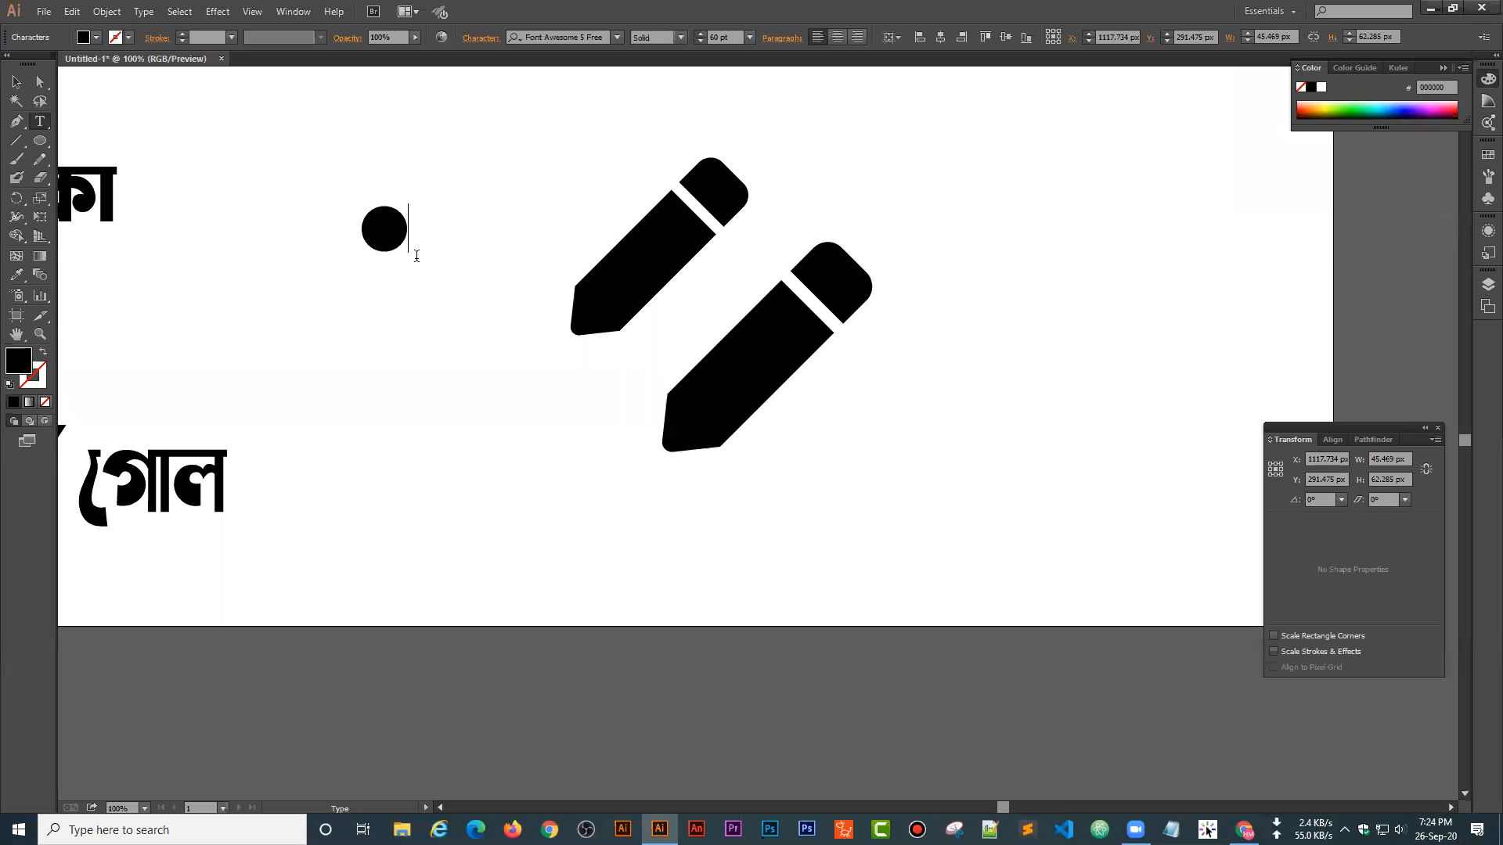
key("Escape")
- Add a "square" icon text near the artboard's lower edge
key("t")
left_click(461, 597)
type("square")
left_click(16, 82)
- Add a "book" icon text below the pens, beside the square icon
left_click(40, 122)
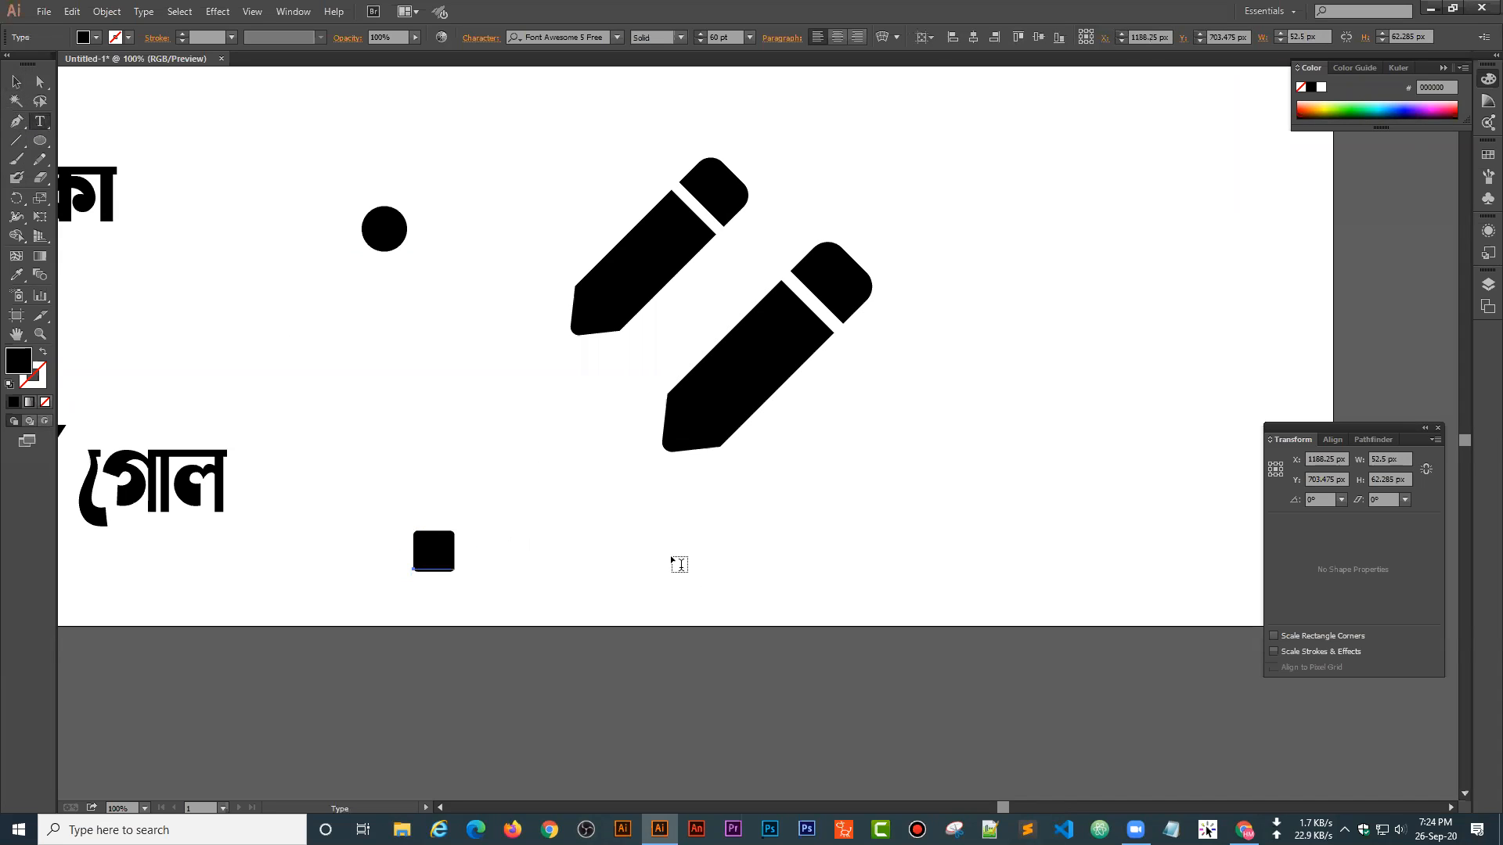
left_click(629, 542)
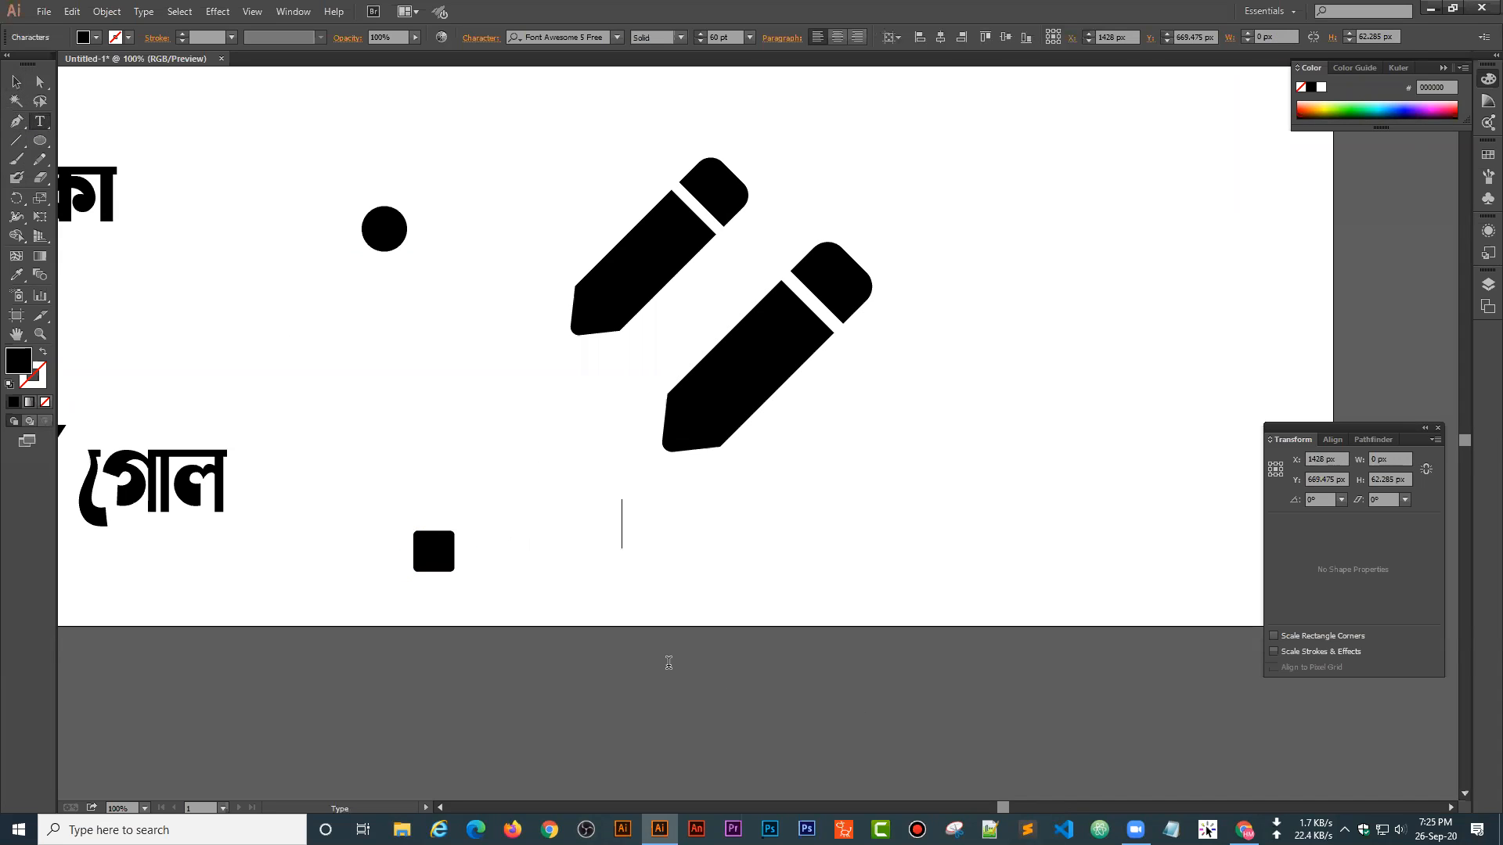
type("book")
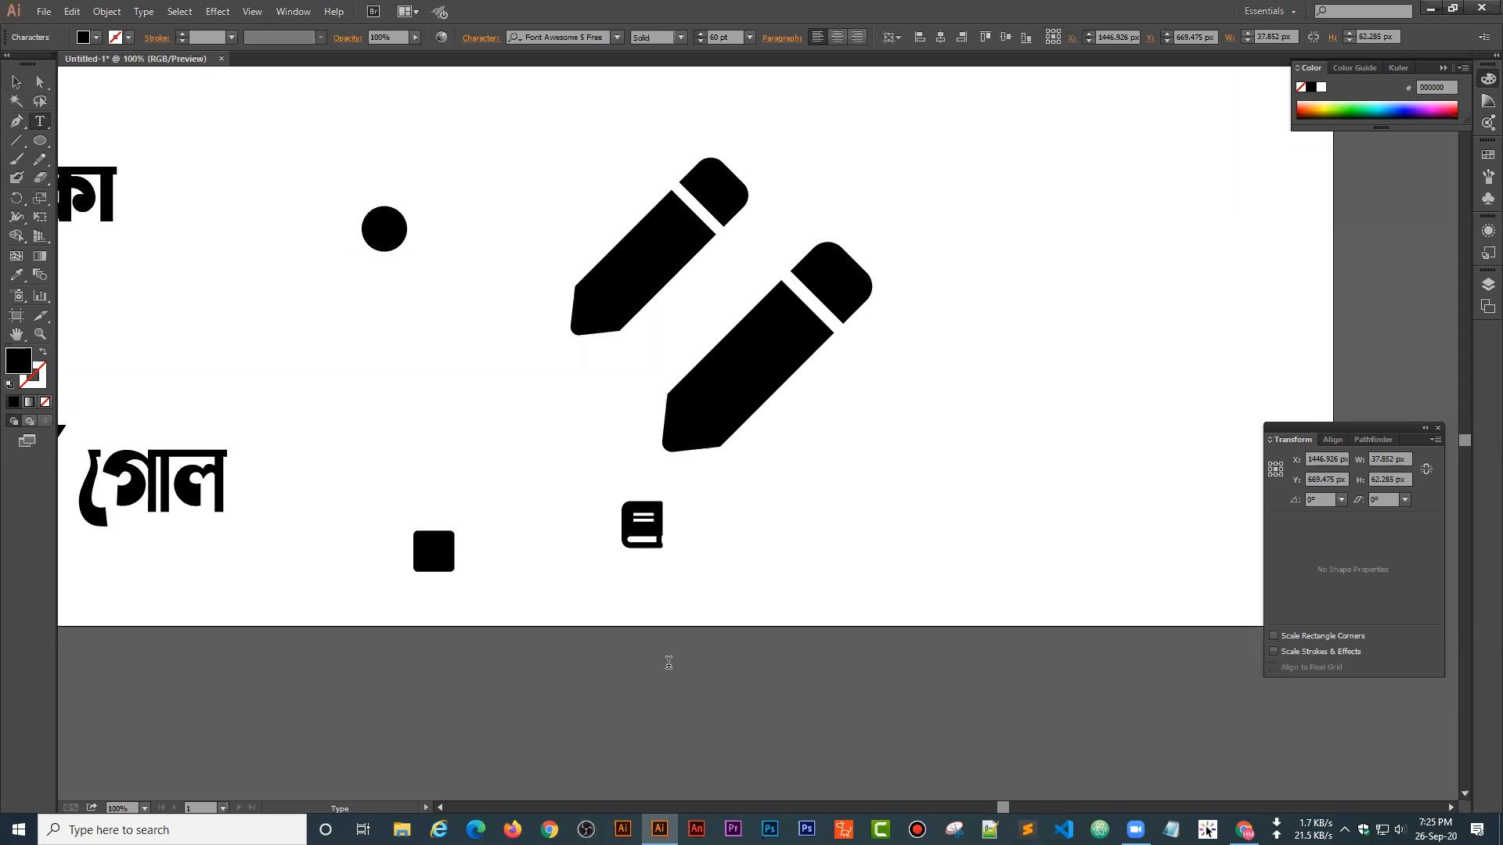
type("v")
key("BackSpace")
left_click(16, 82)
- Add a "check" icon text beside the larger pen, then move it so it overlaps the square icon
left_click(40, 122)
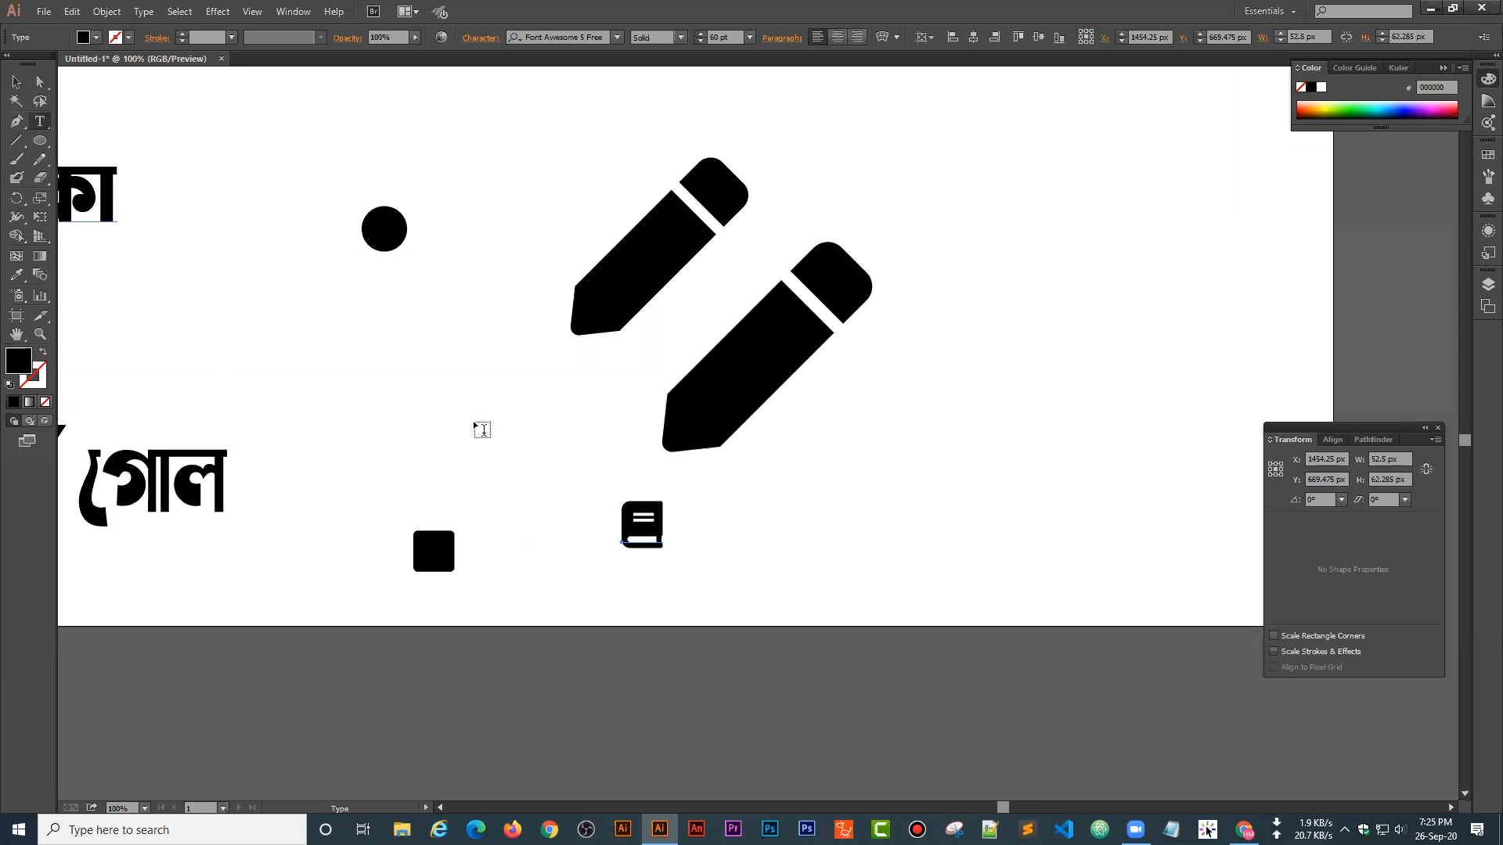
left_click(910, 410)
type("check")
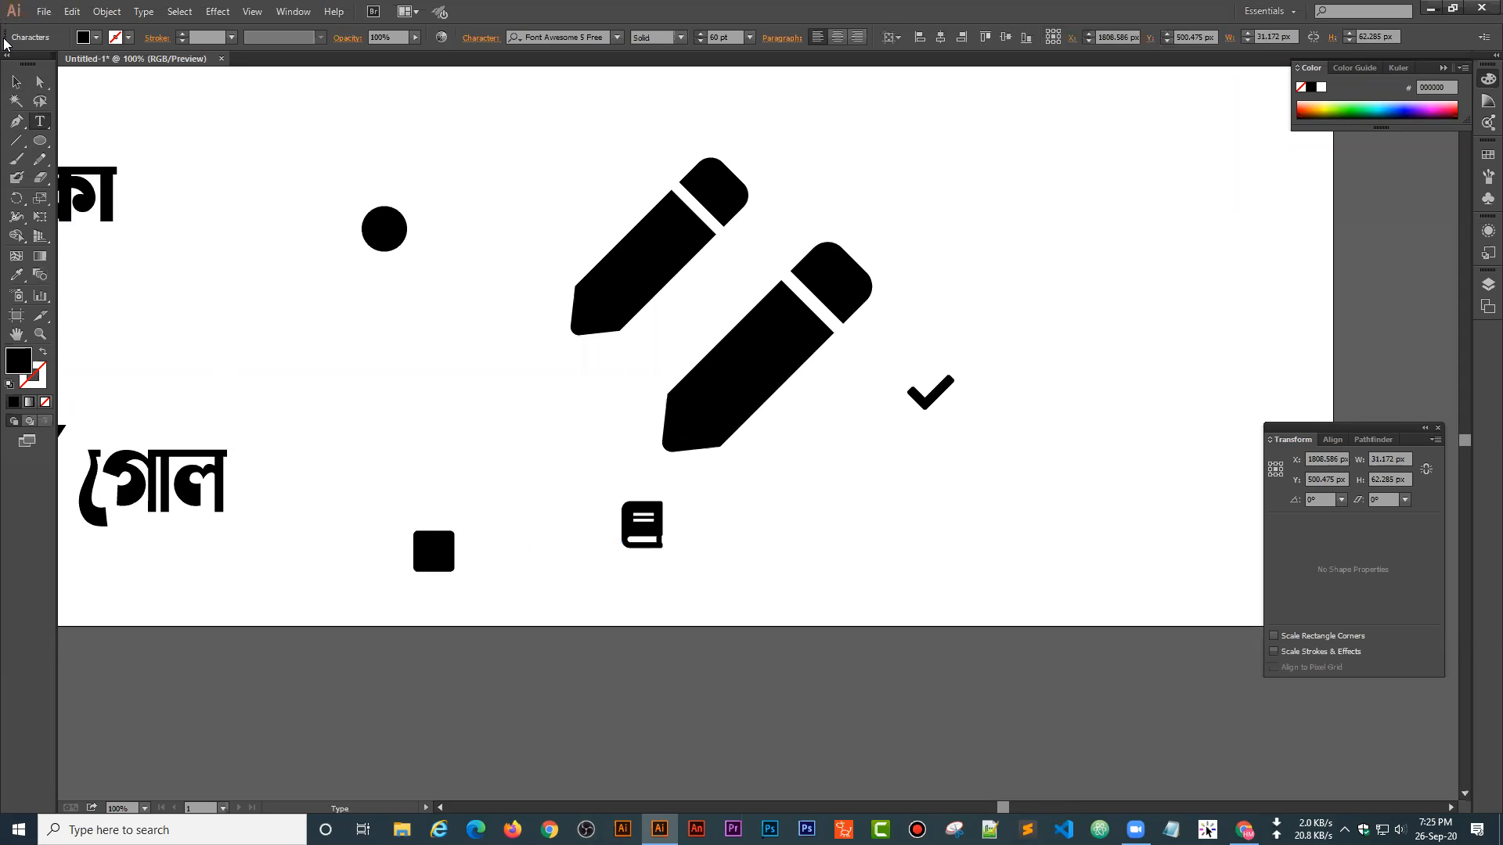
left_click(16, 82)
left_click(931, 461)
left_click_drag(894, 403, 419, 558)
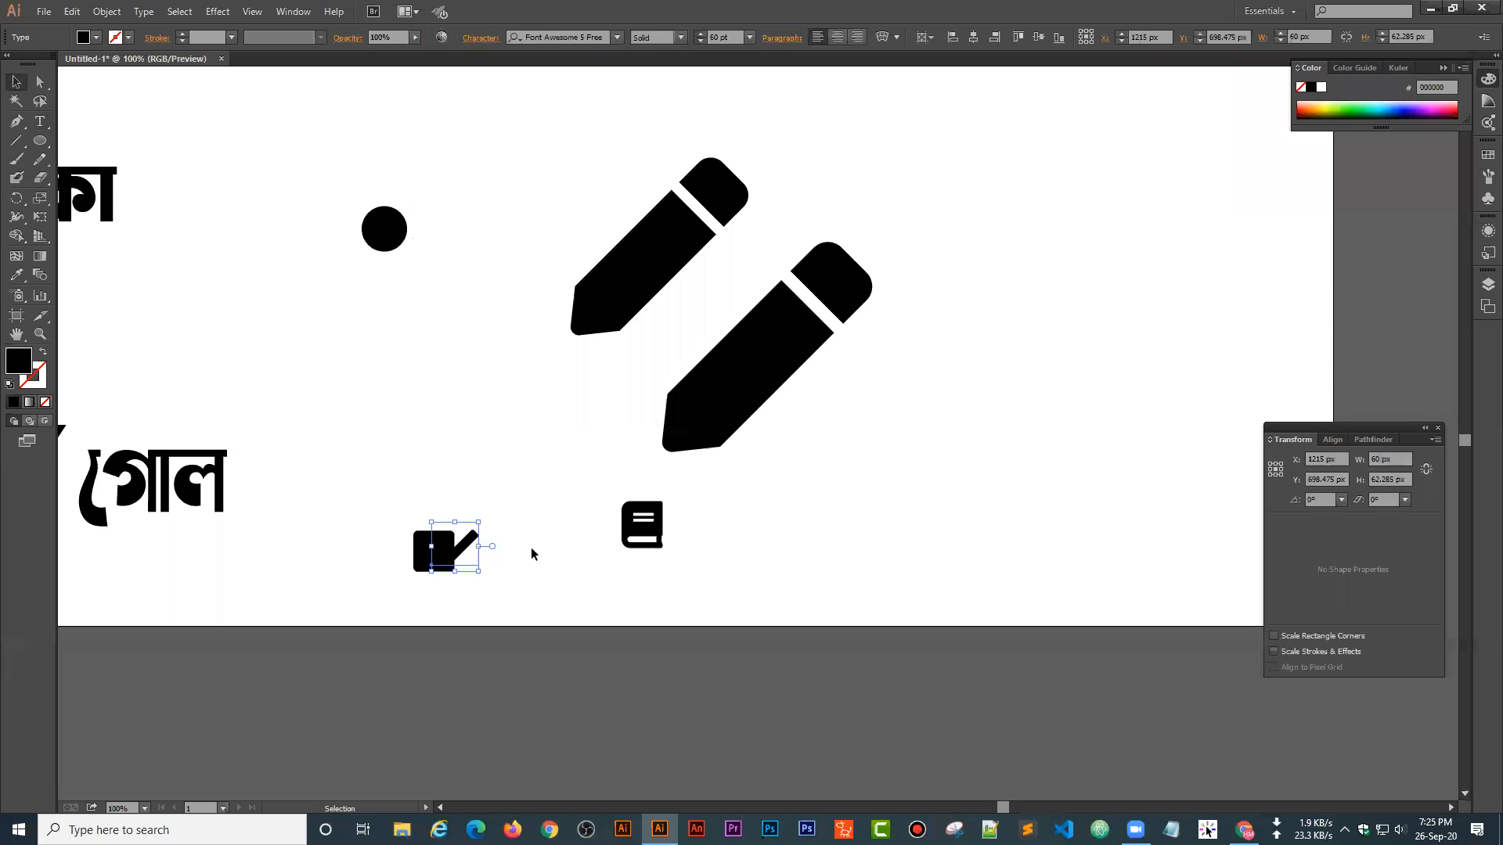
left_click(516, 536)
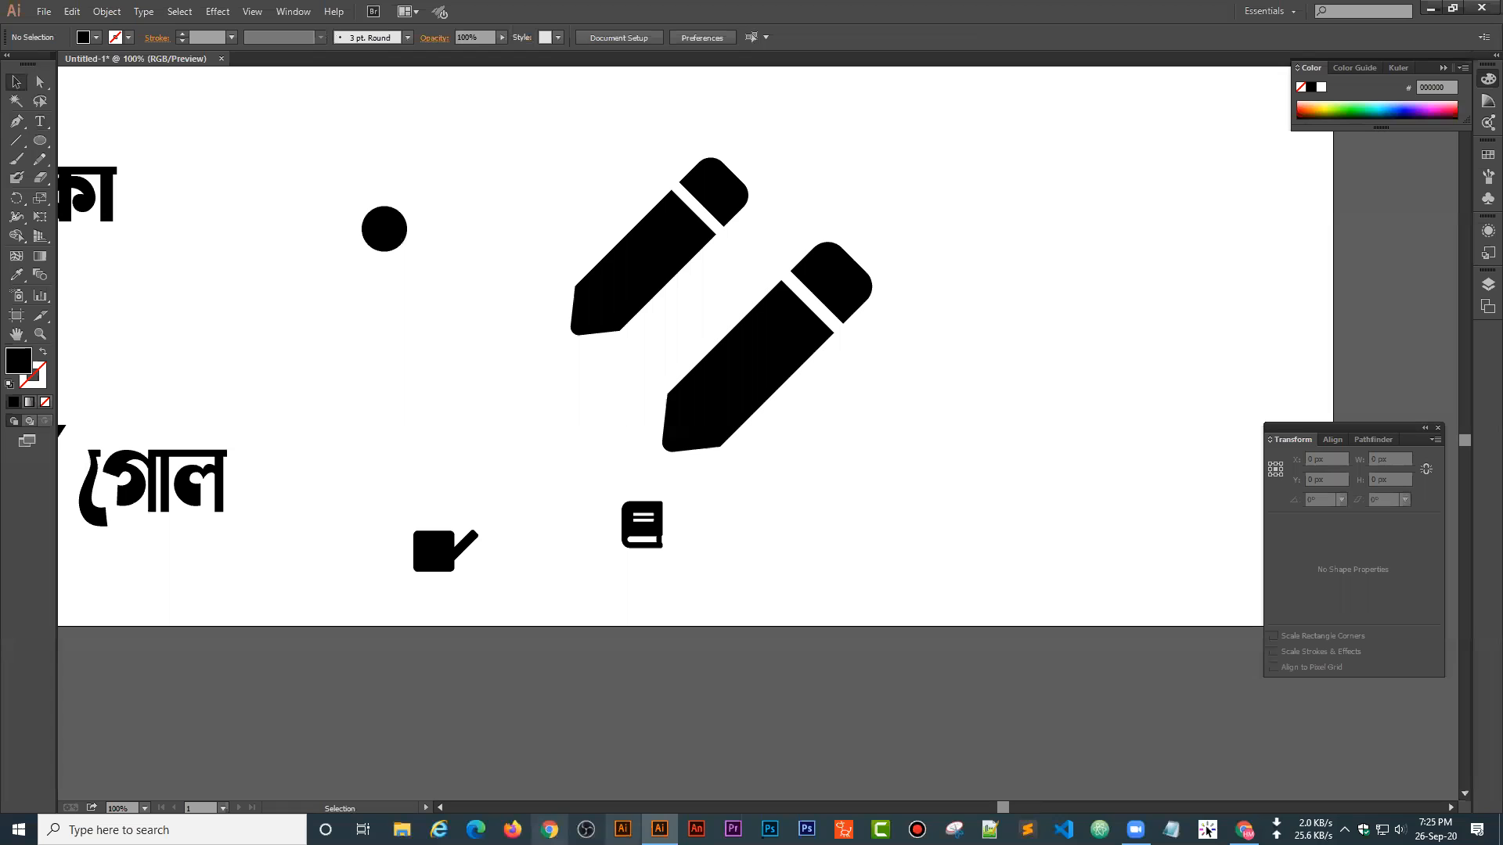
- Switch to Chrome and show the downloaded Font Awesome desktop zip in its folder
left_click(1243, 830)
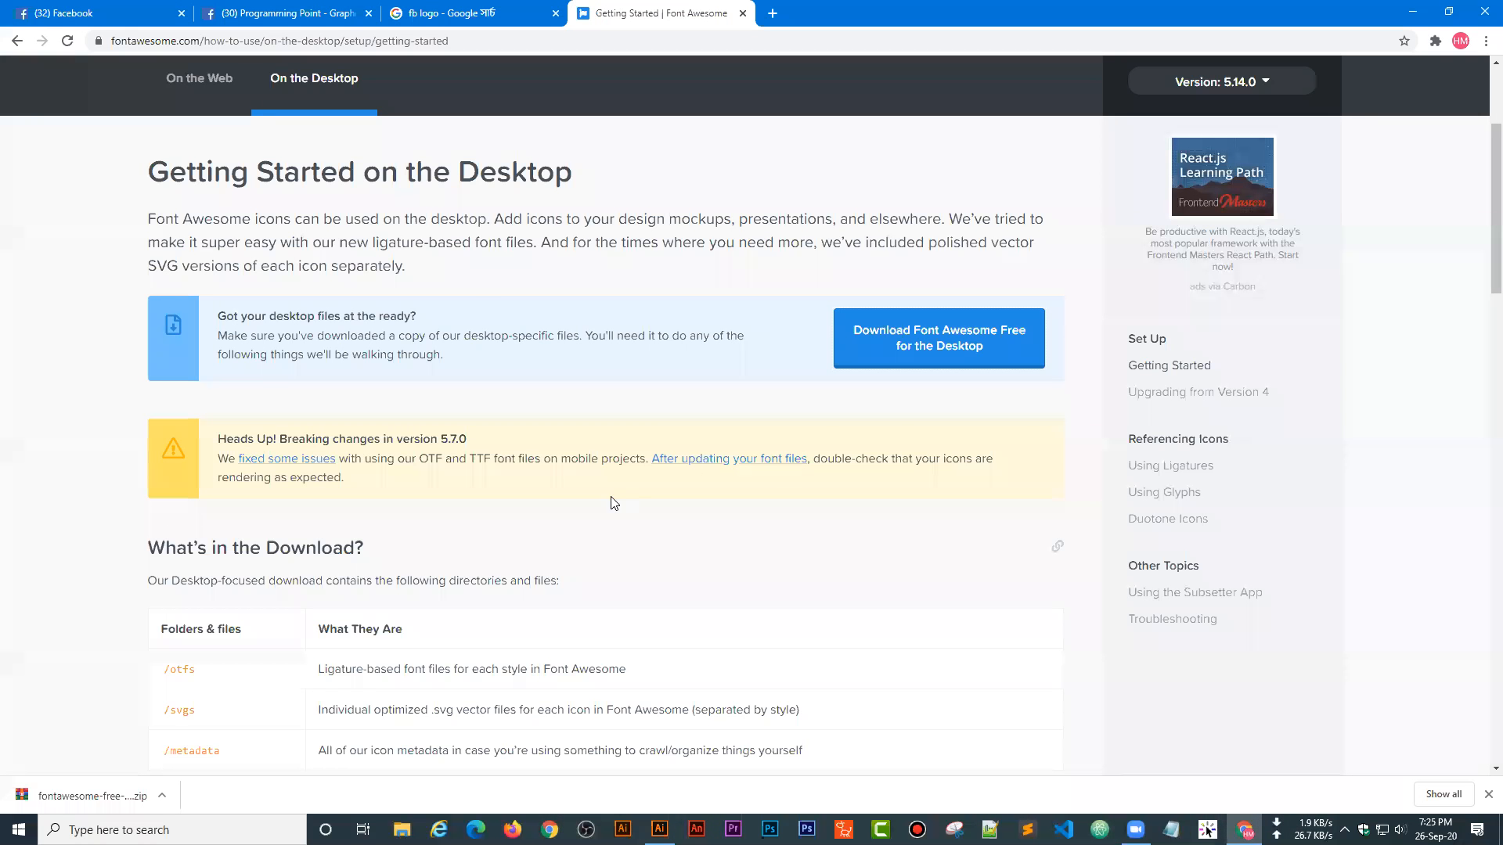
scroll(865, 429, "down", 4)
left_click(163, 796)
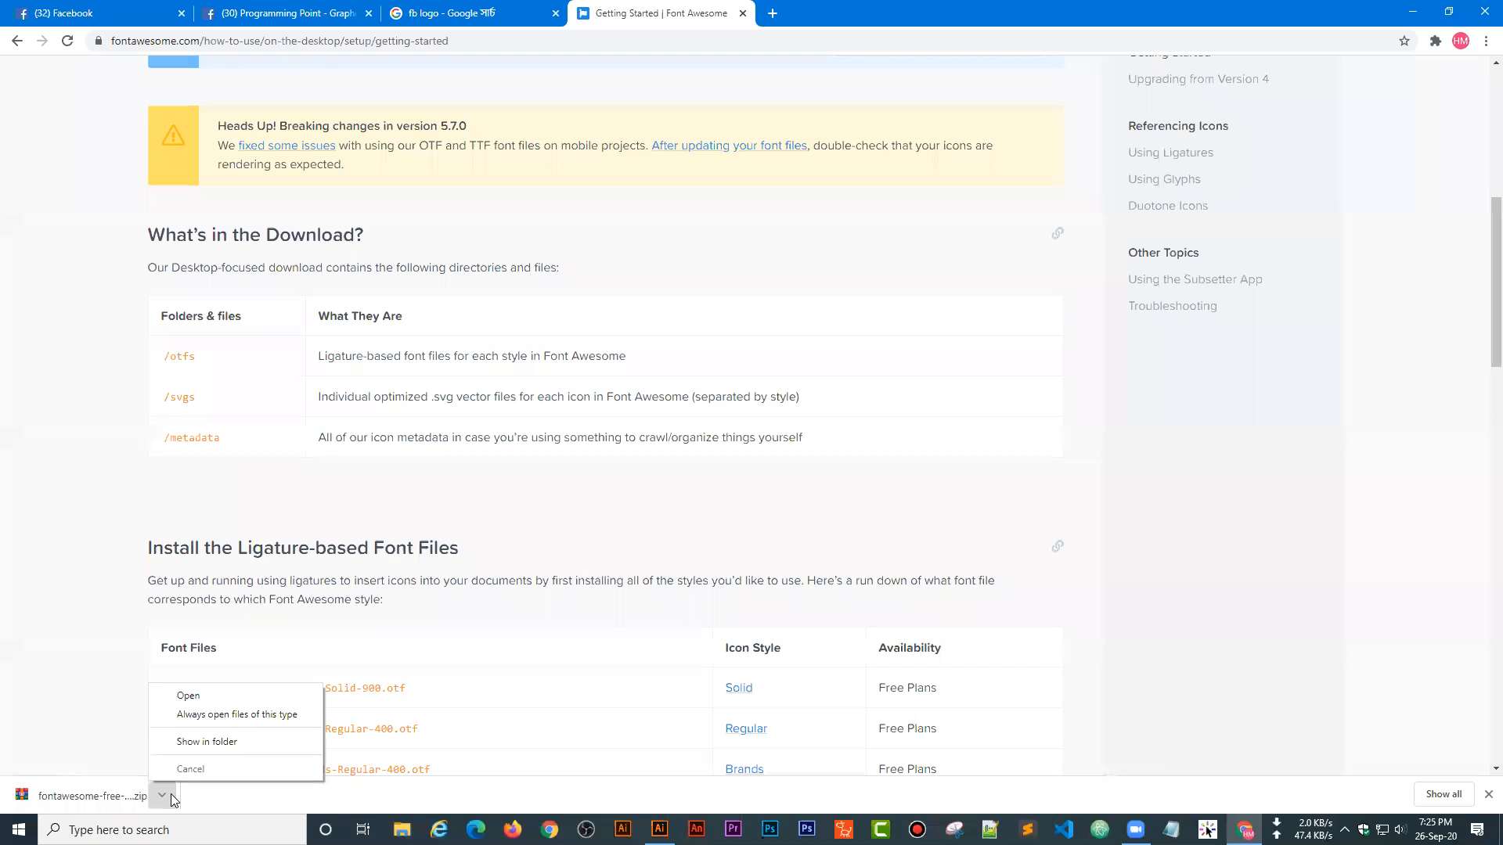
left_click(202, 744)
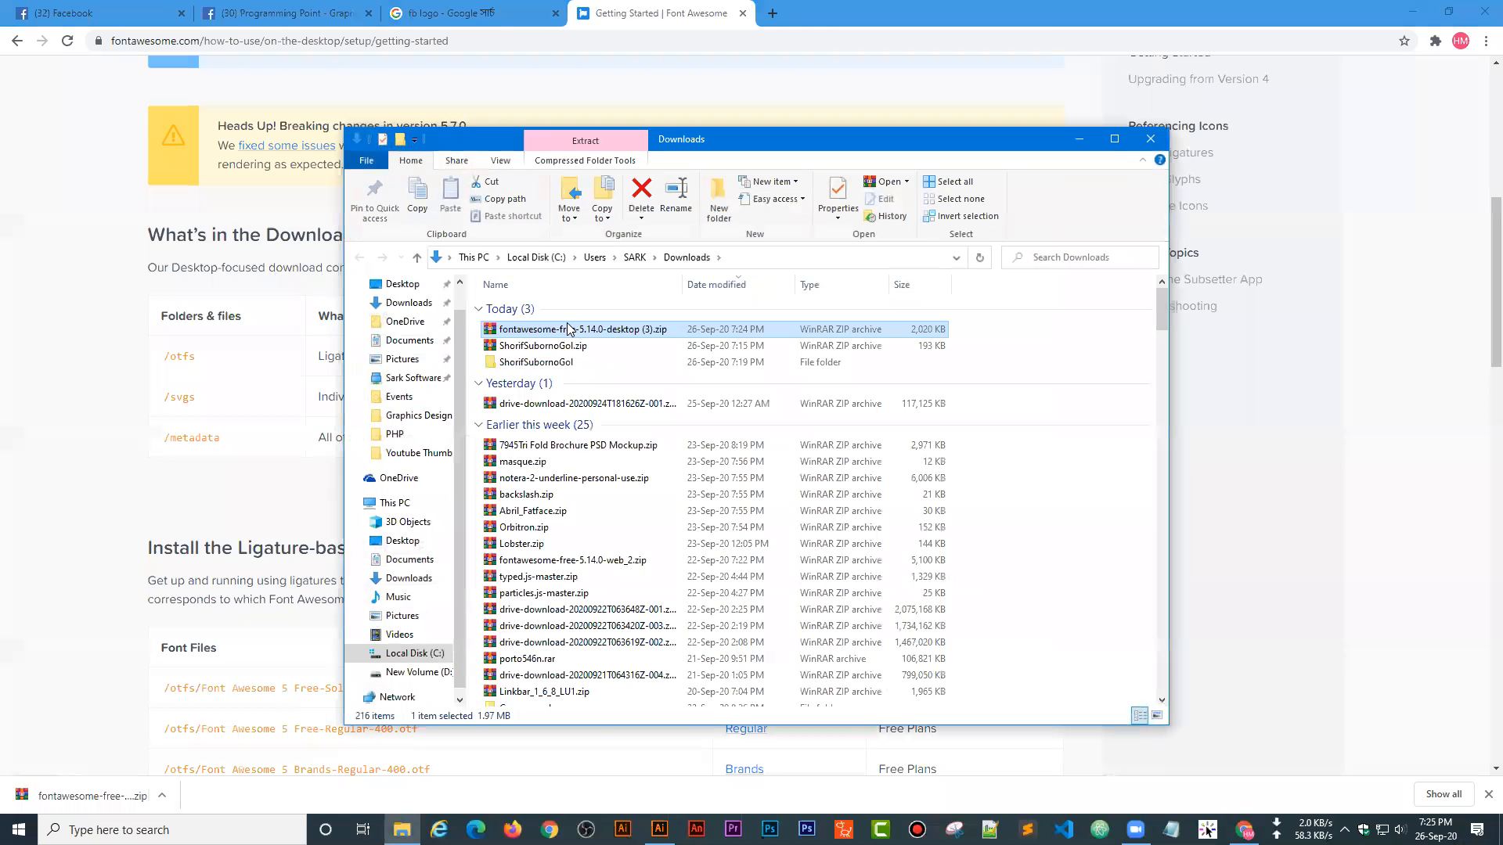
- Extract fontawesome-free-5.14.0-desktop (3).zip into its own folder, look inside that folder and return to Downloads
right_click(570, 330)
left_click(665, 409)
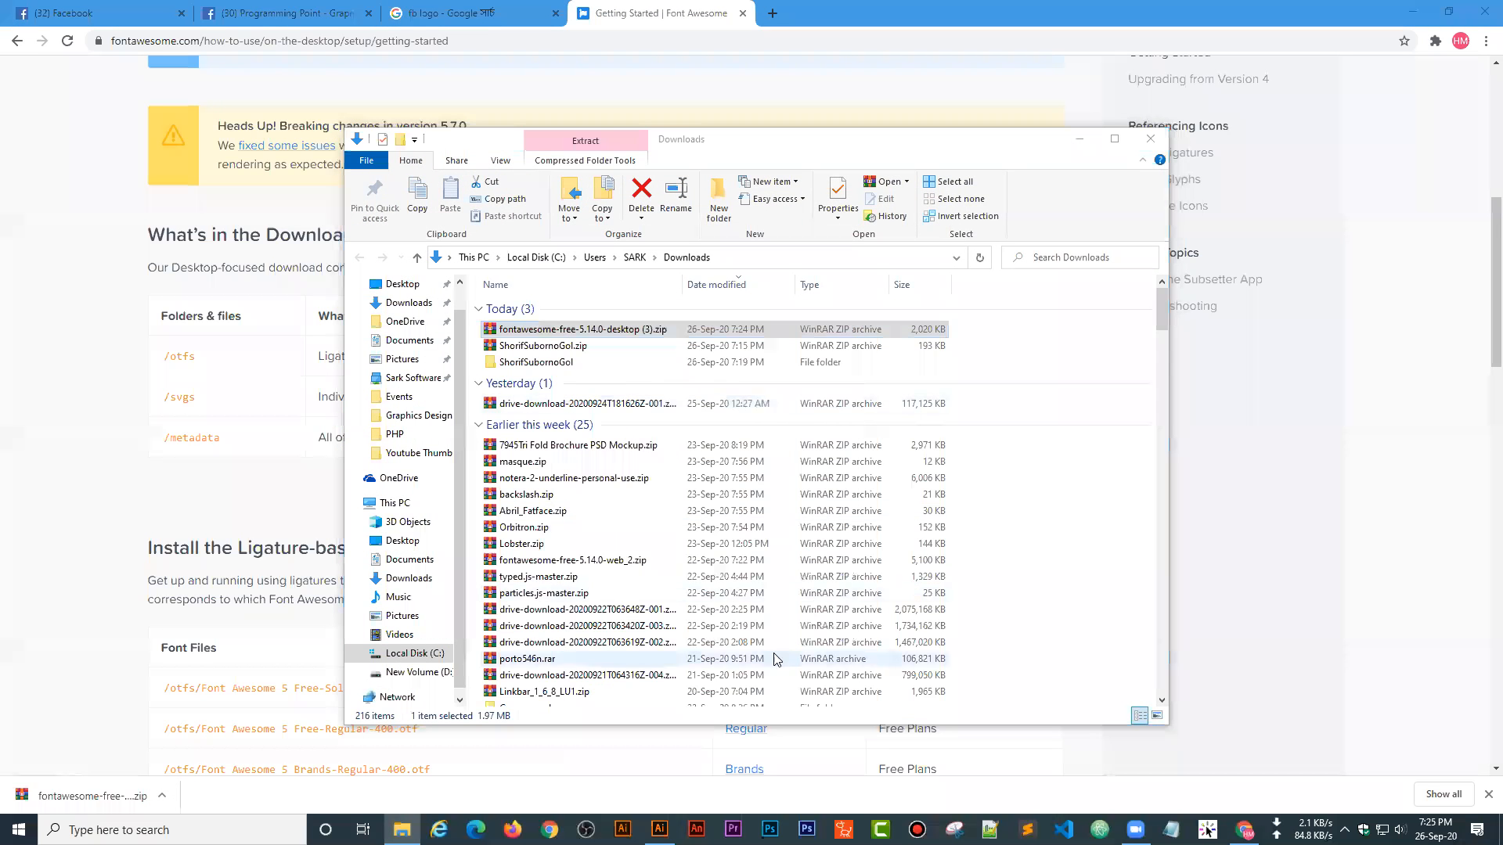
left_click(797, 574)
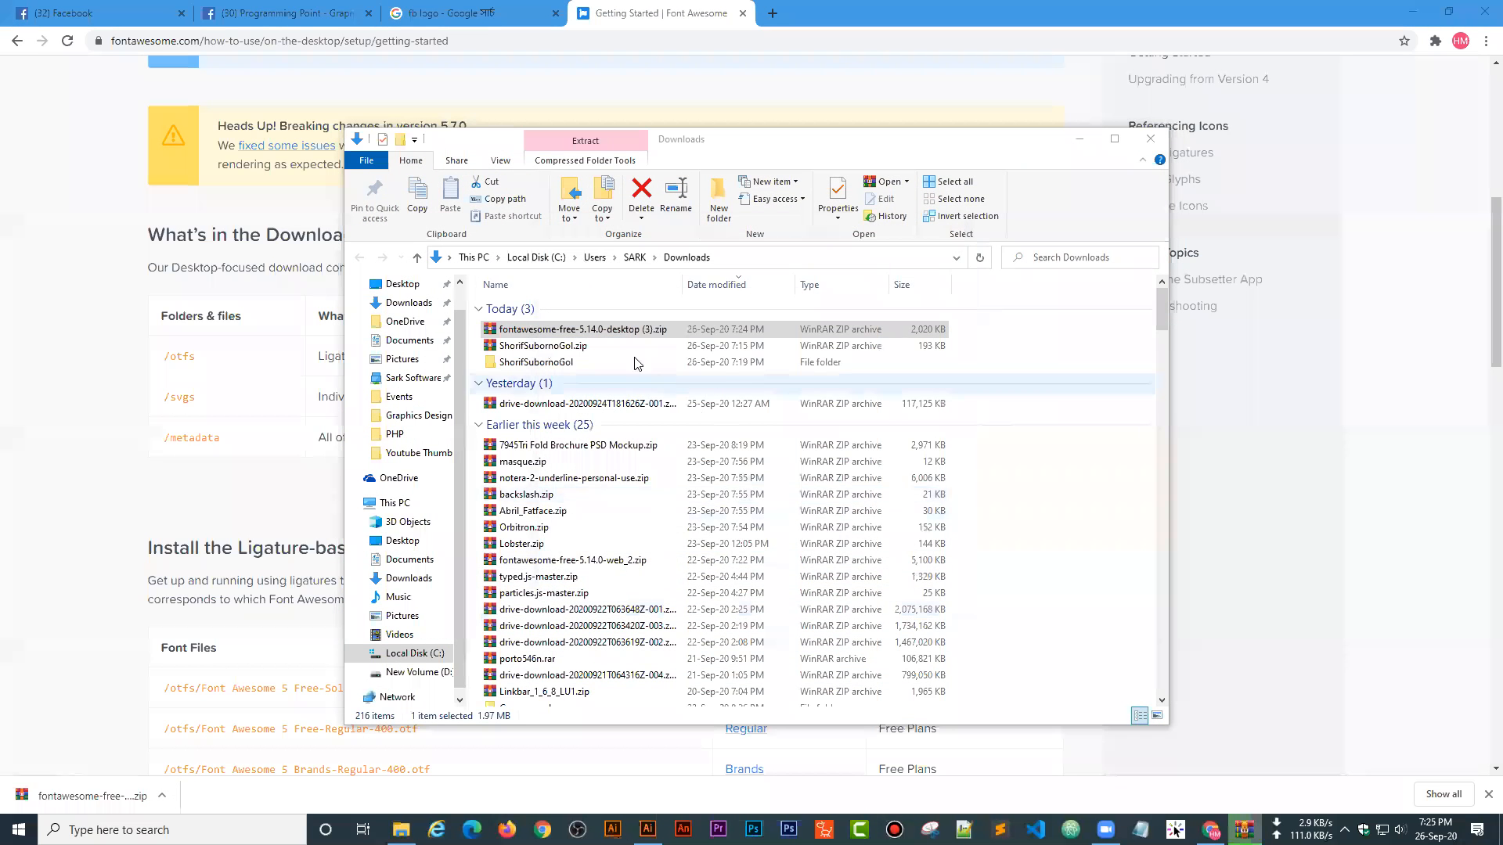
double_click(540, 363)
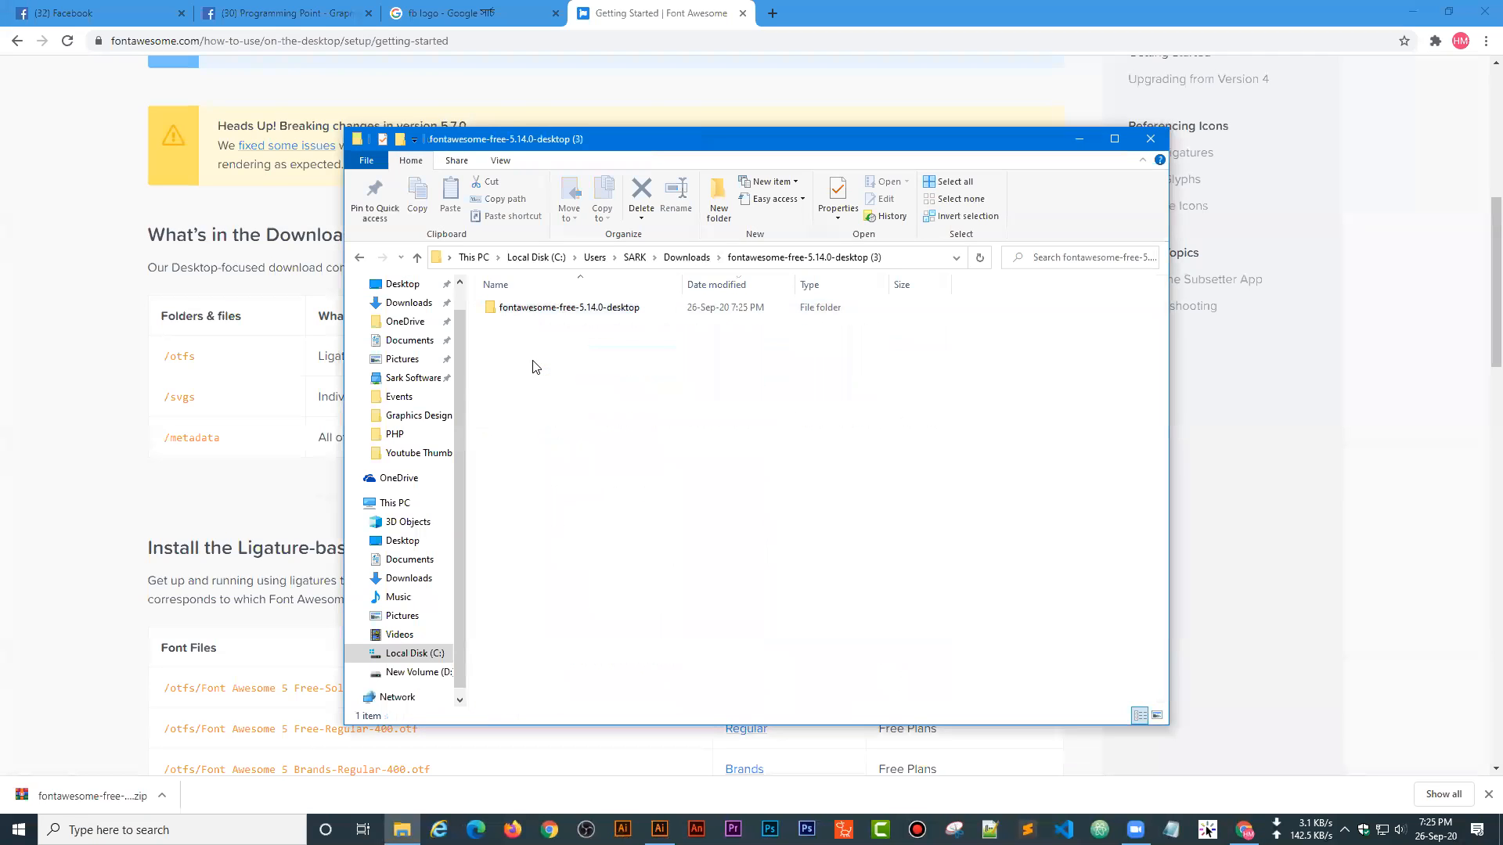
left_click(417, 258)
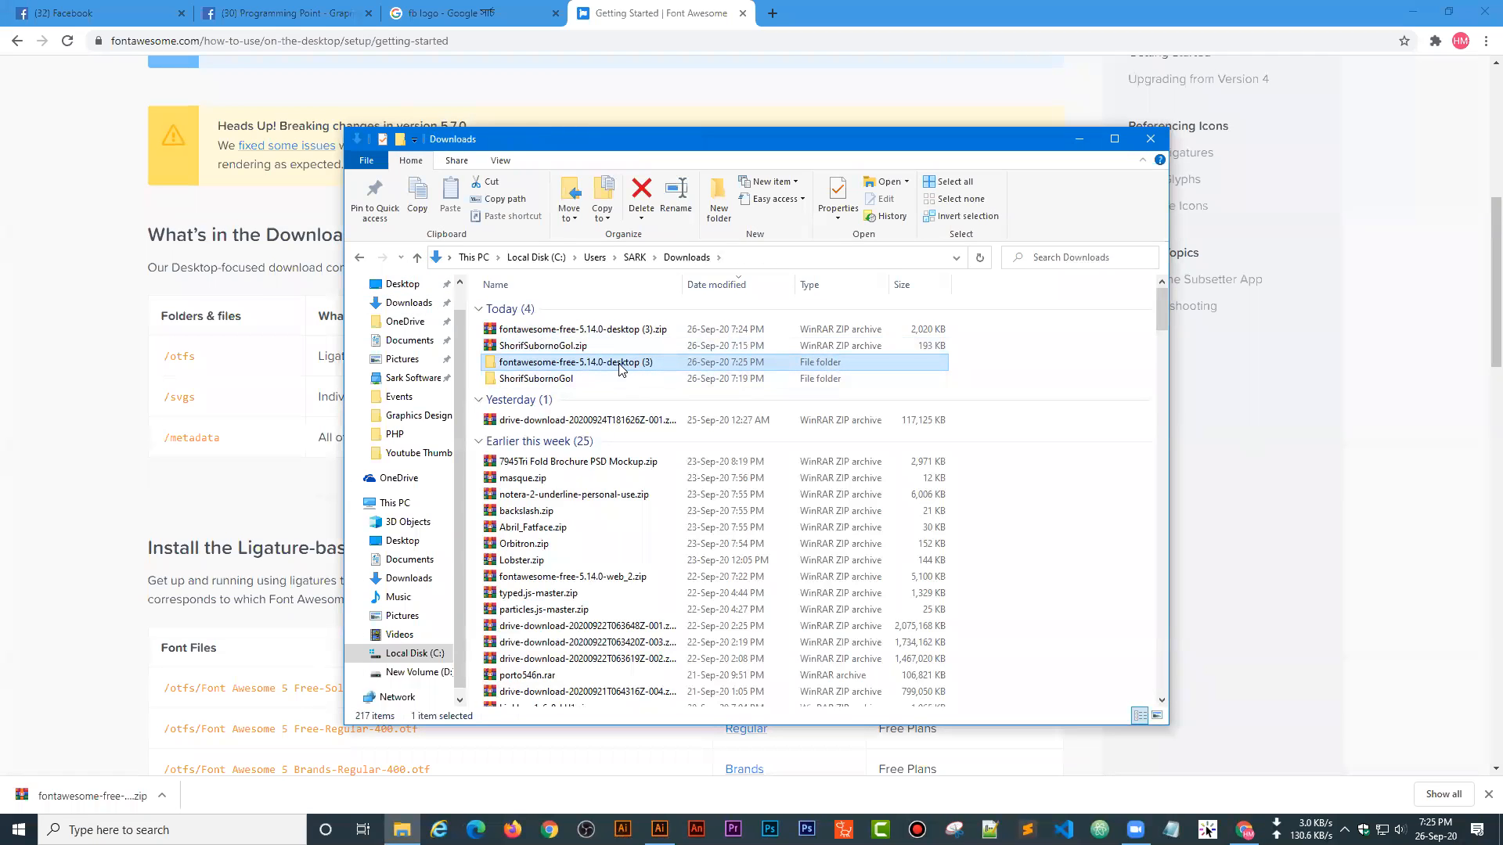
- Open the extracted Font Awesome desktop folder, look inside its otfs and metadata subfolders, and return to the folder containing them
double_click(610, 368)
double_click(600, 309)
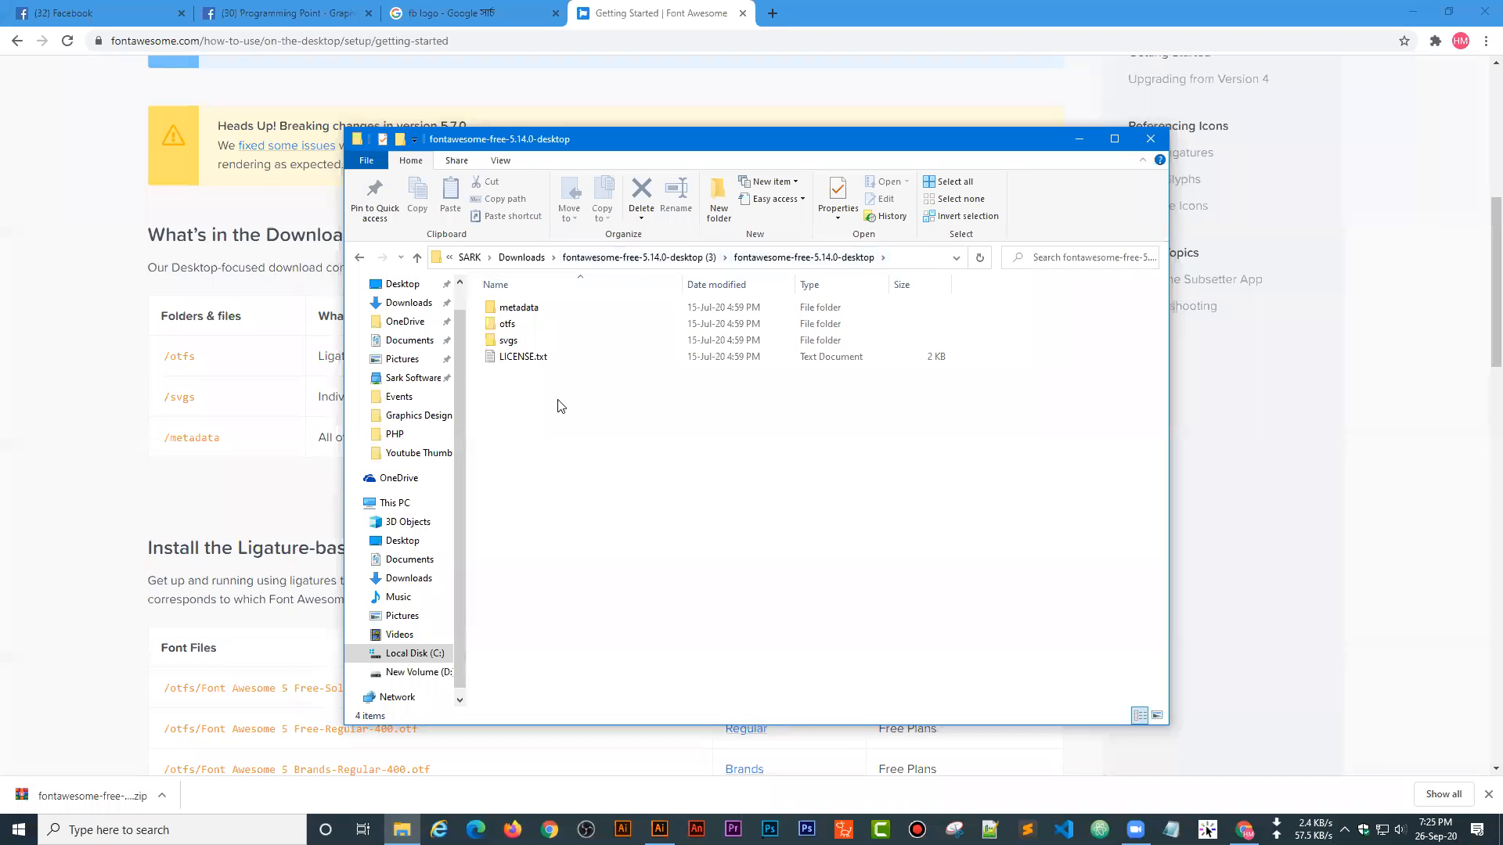
double_click(506, 328)
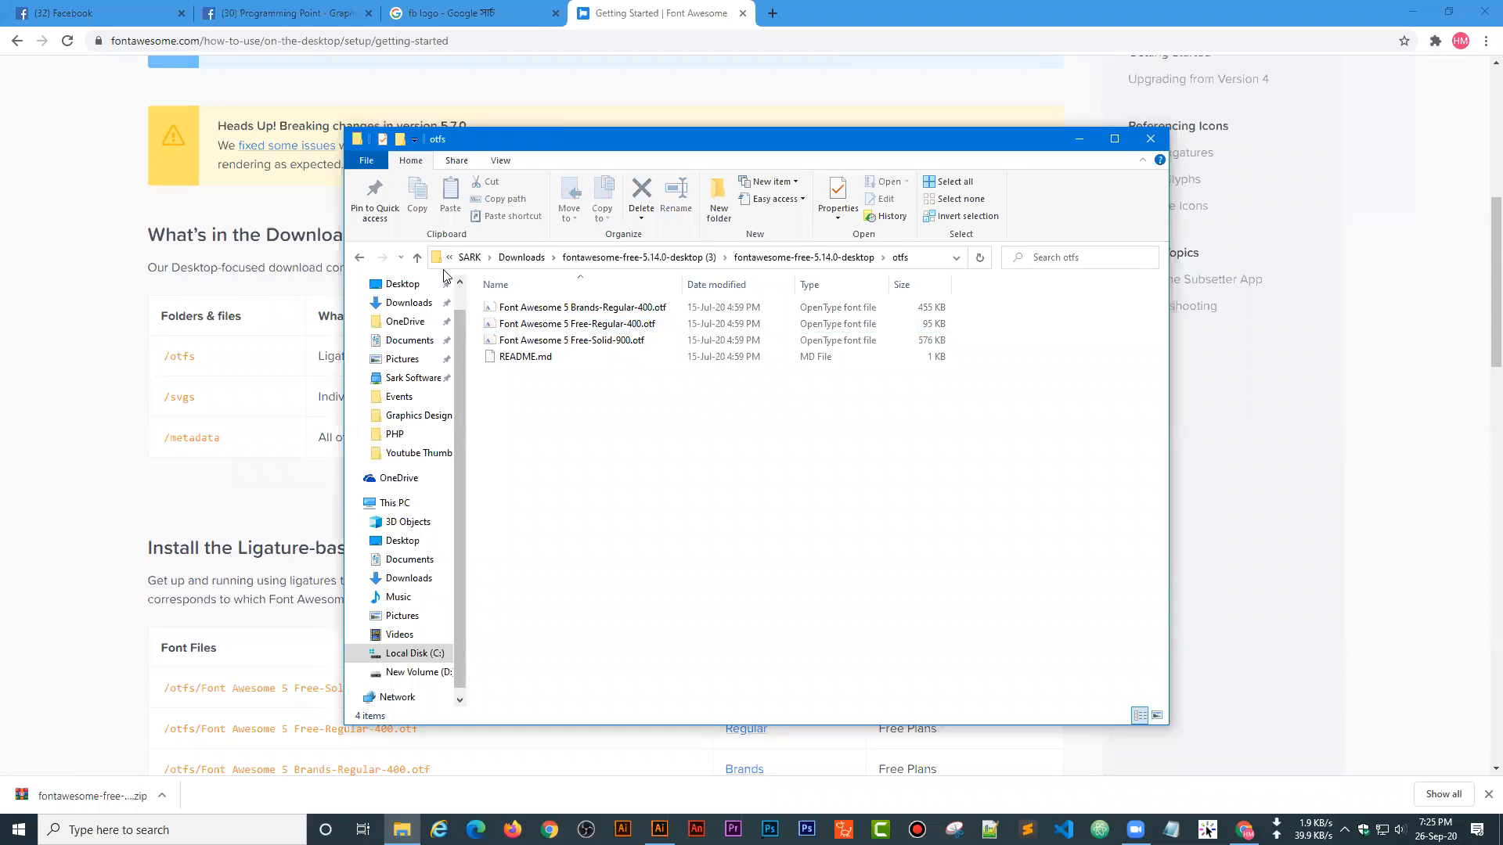
left_click(416, 259)
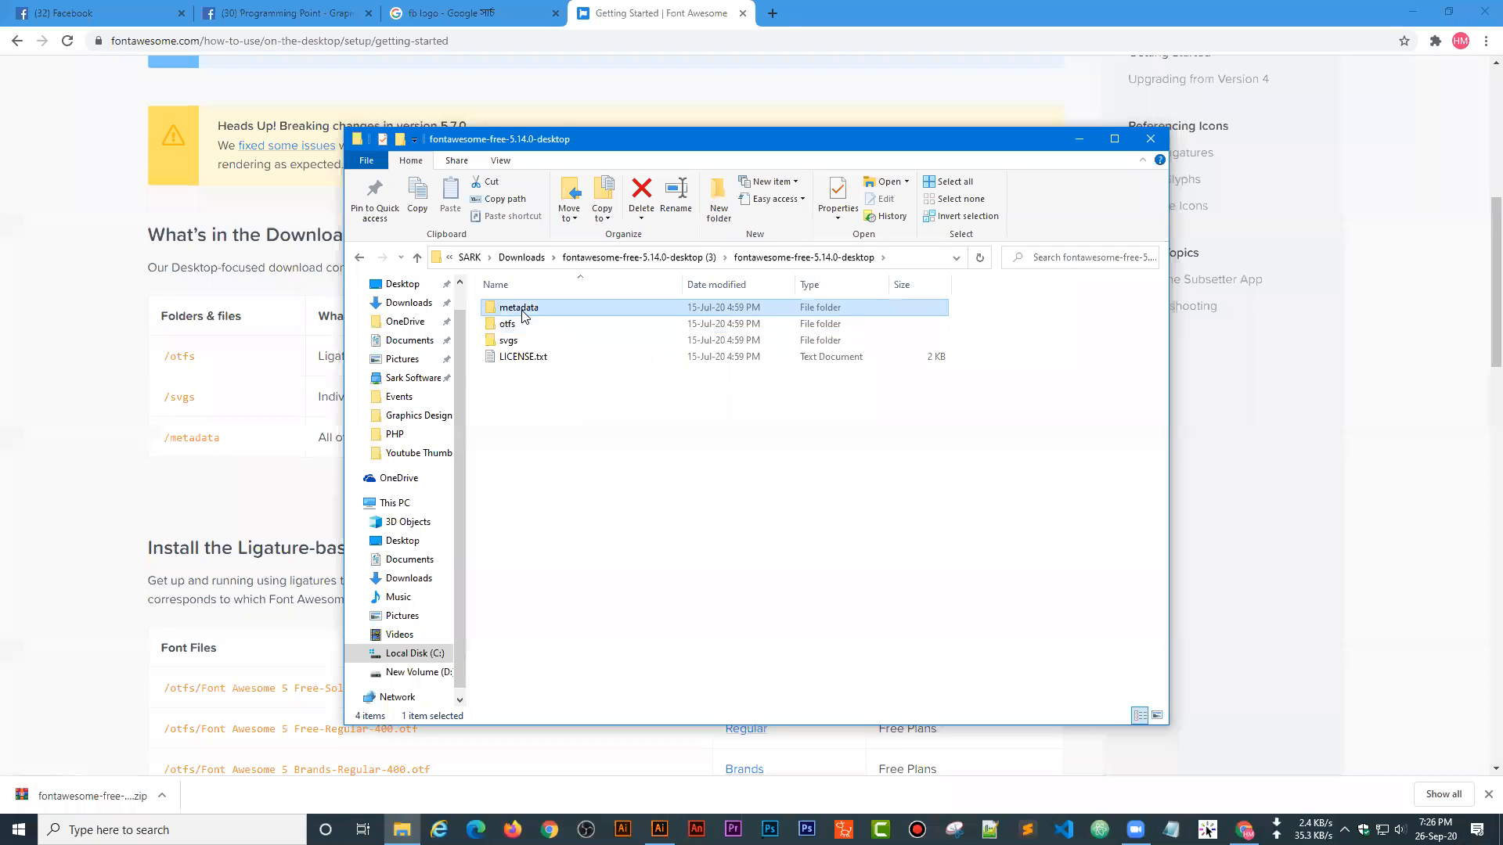
double_click(521, 308)
left_click_drag(548, 403, 548, 317)
left_click(516, 408)
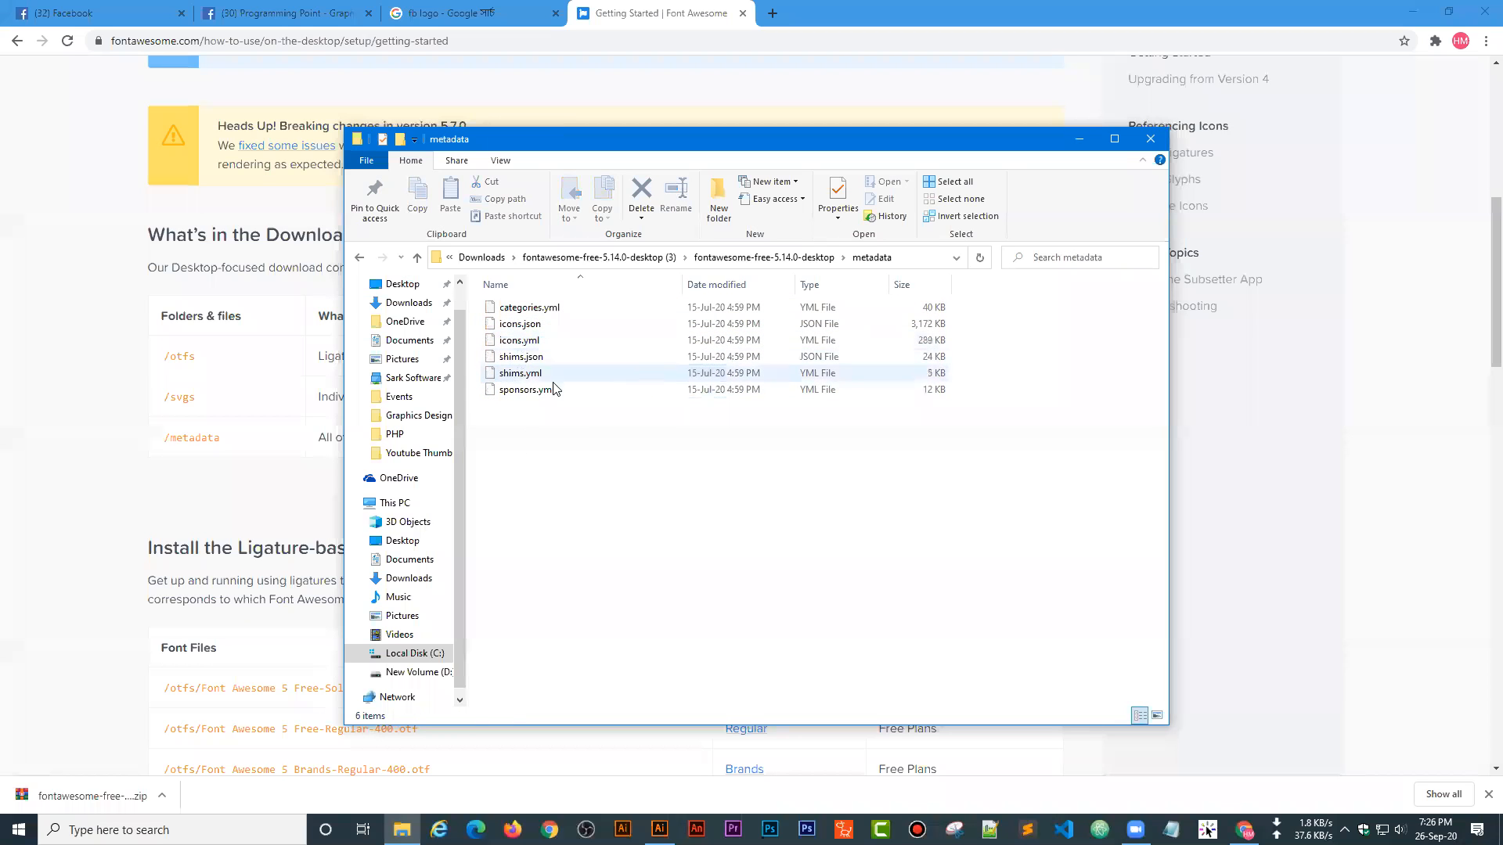
left_click(418, 258)
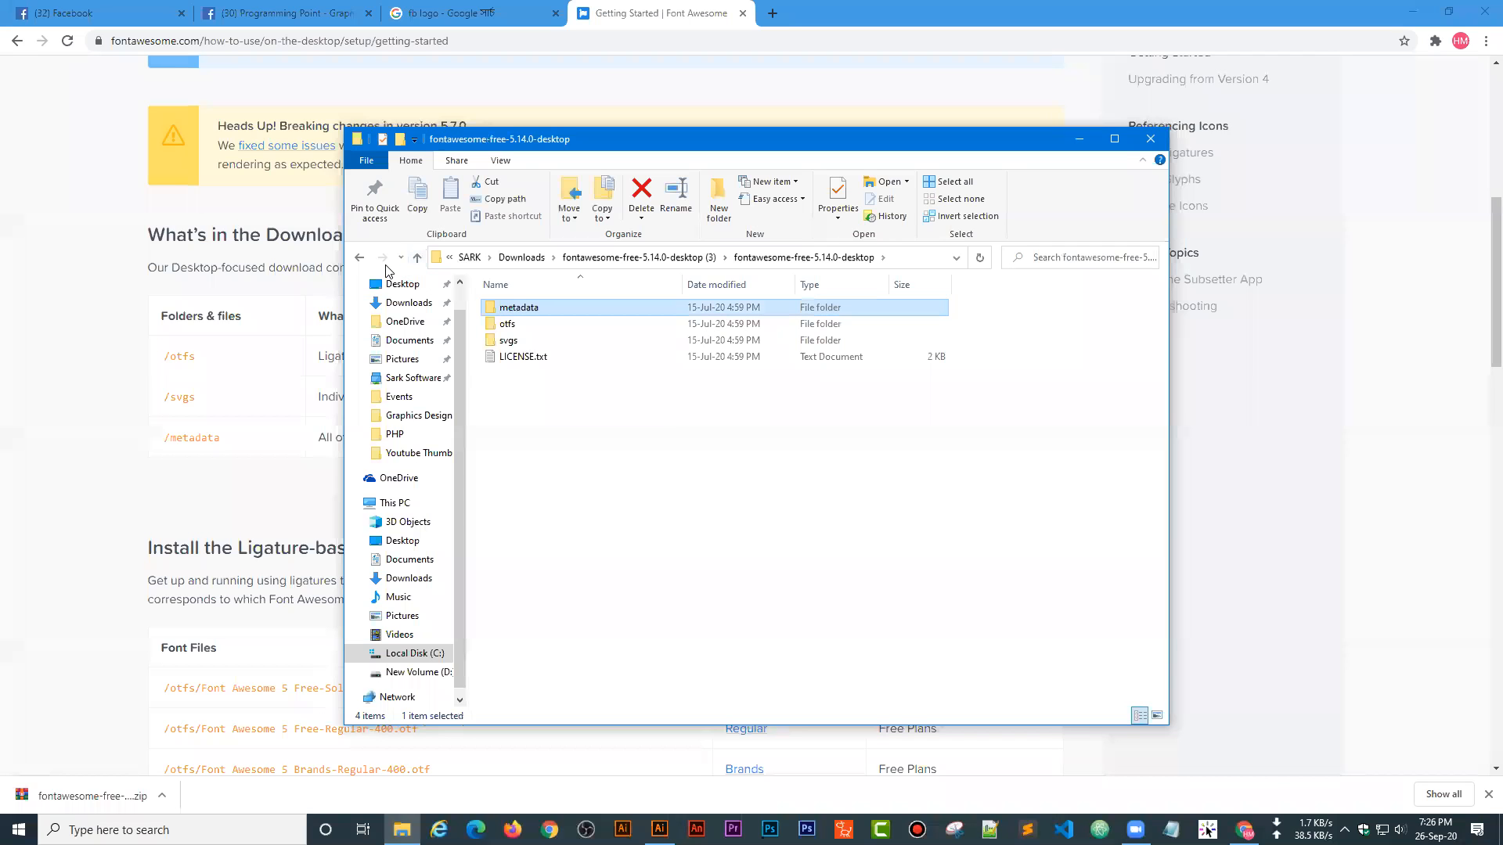
- Install the three Font Awesome 5 OpenType fonts from the otfs folder, replacing existing copies, and dismiss the browser's download bar
left_click(515, 326)
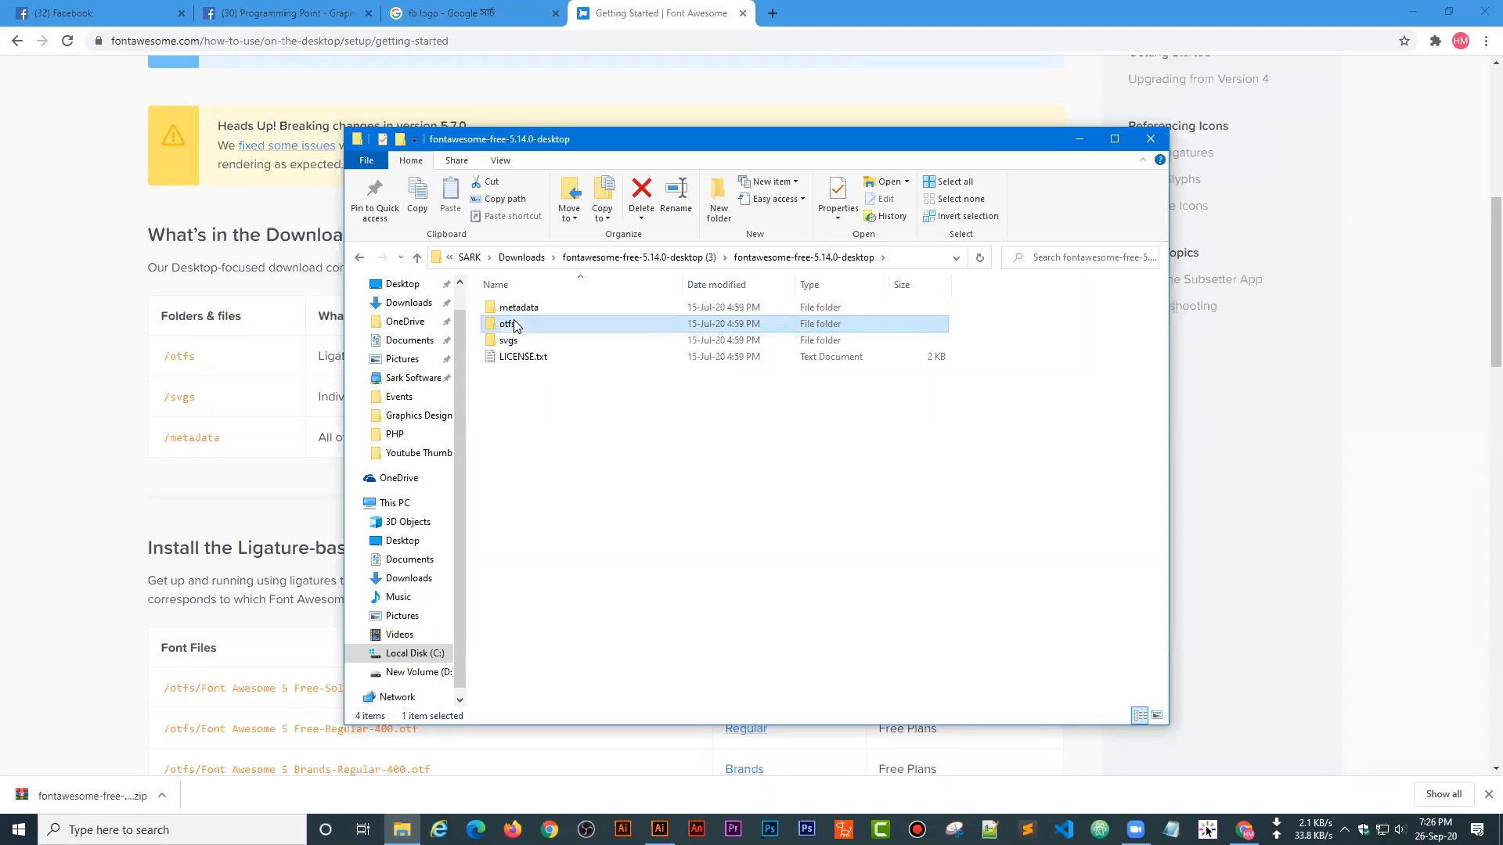
double_click(515, 326)
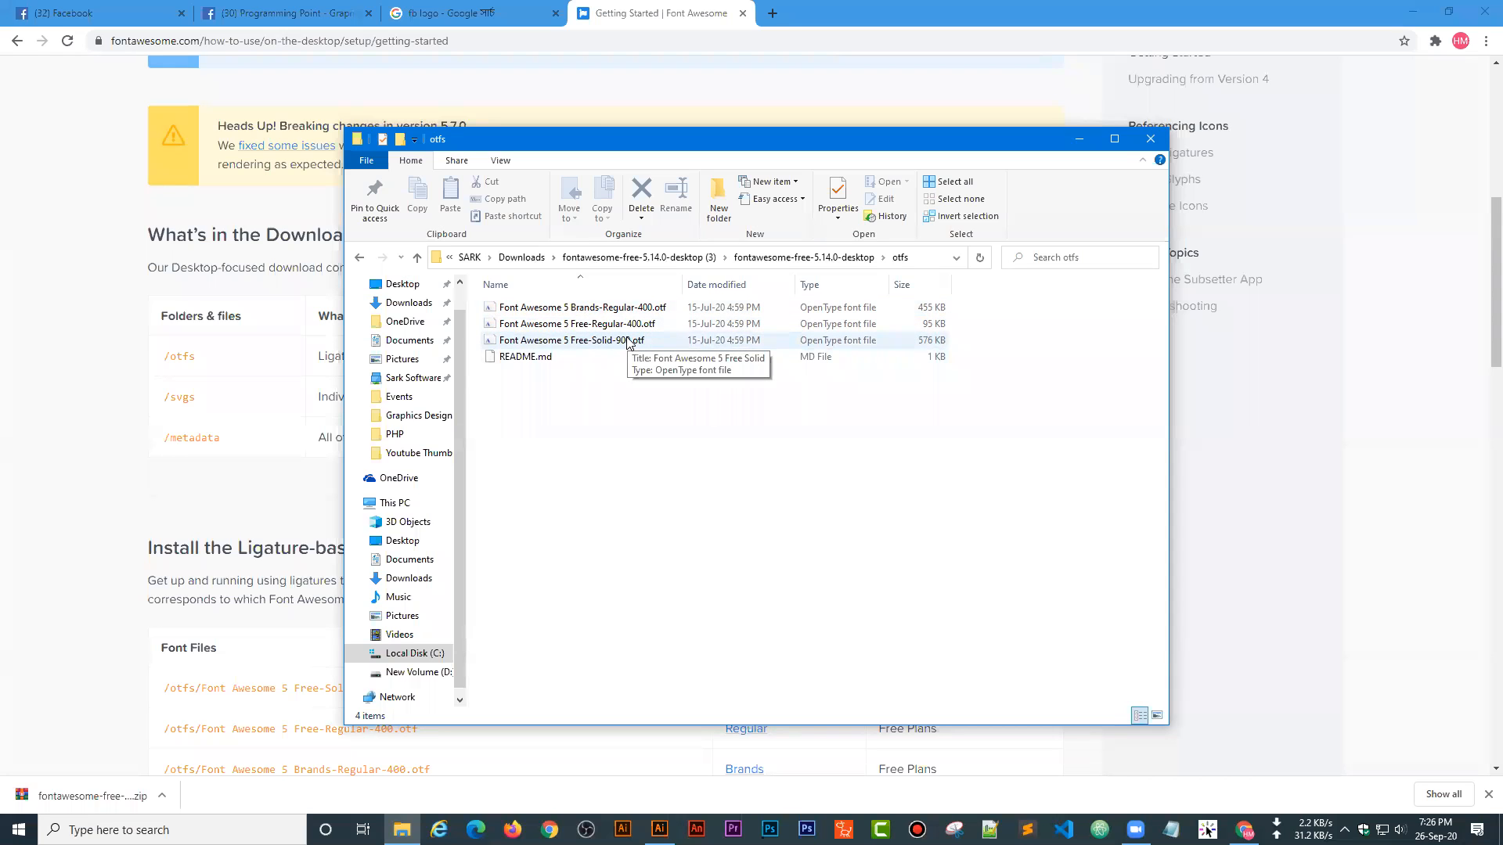
left_click_drag(486, 296, 505, 345)
right_click(509, 321)
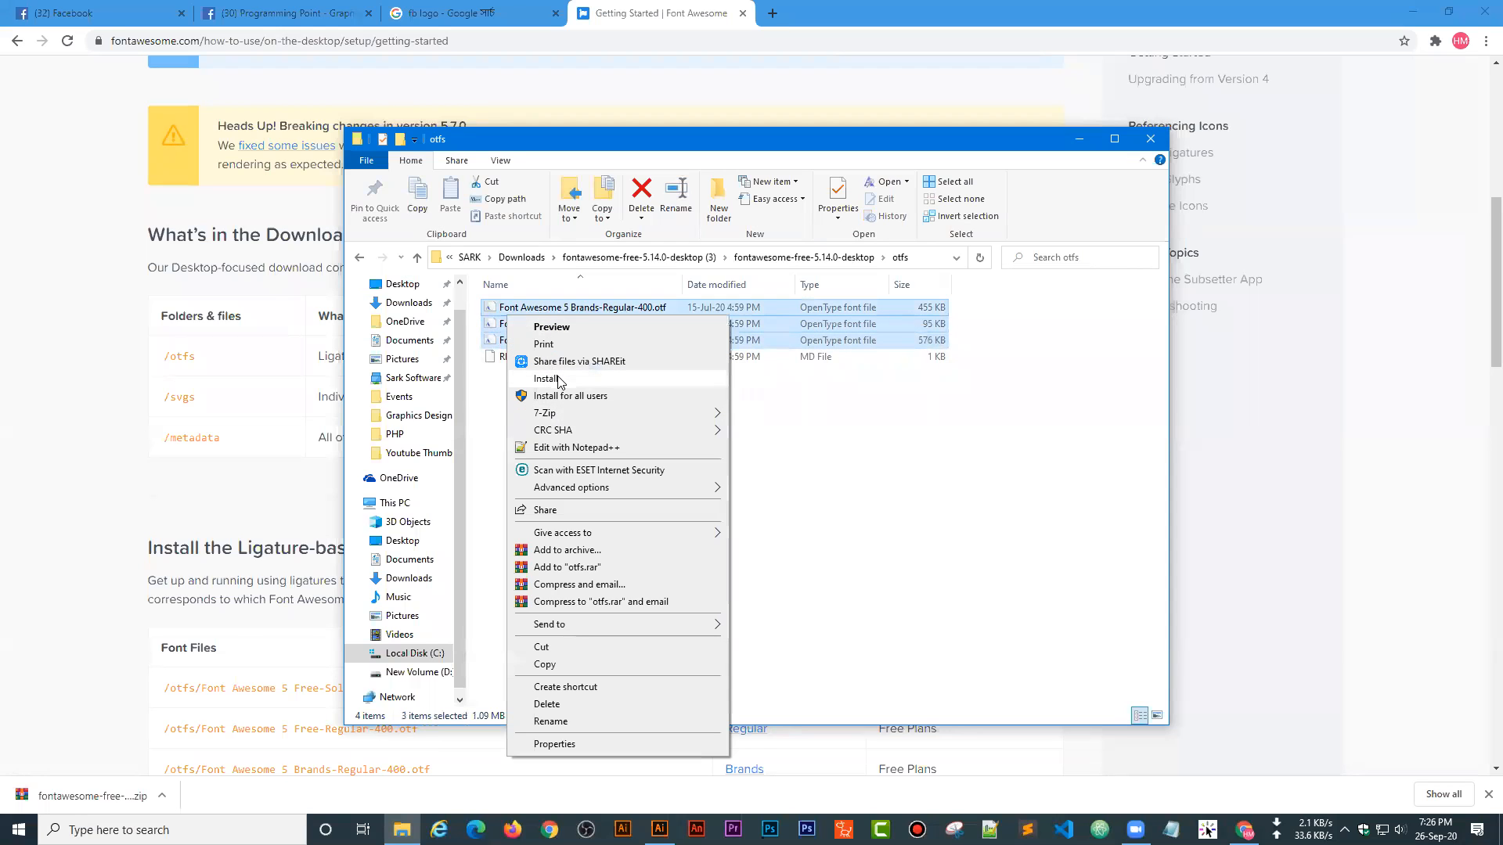
left_click(559, 380)
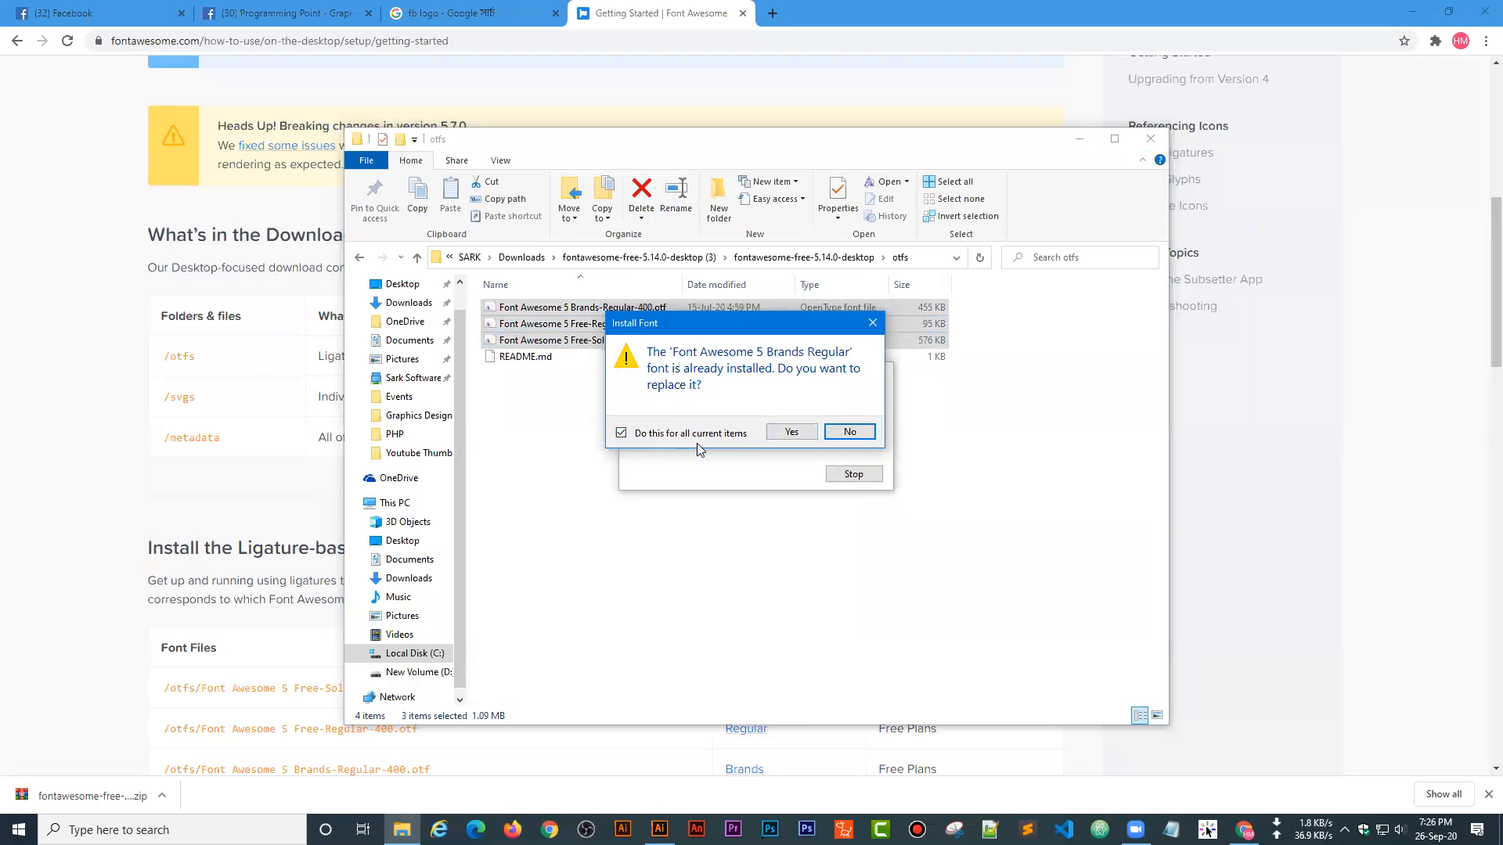
left_click(798, 430)
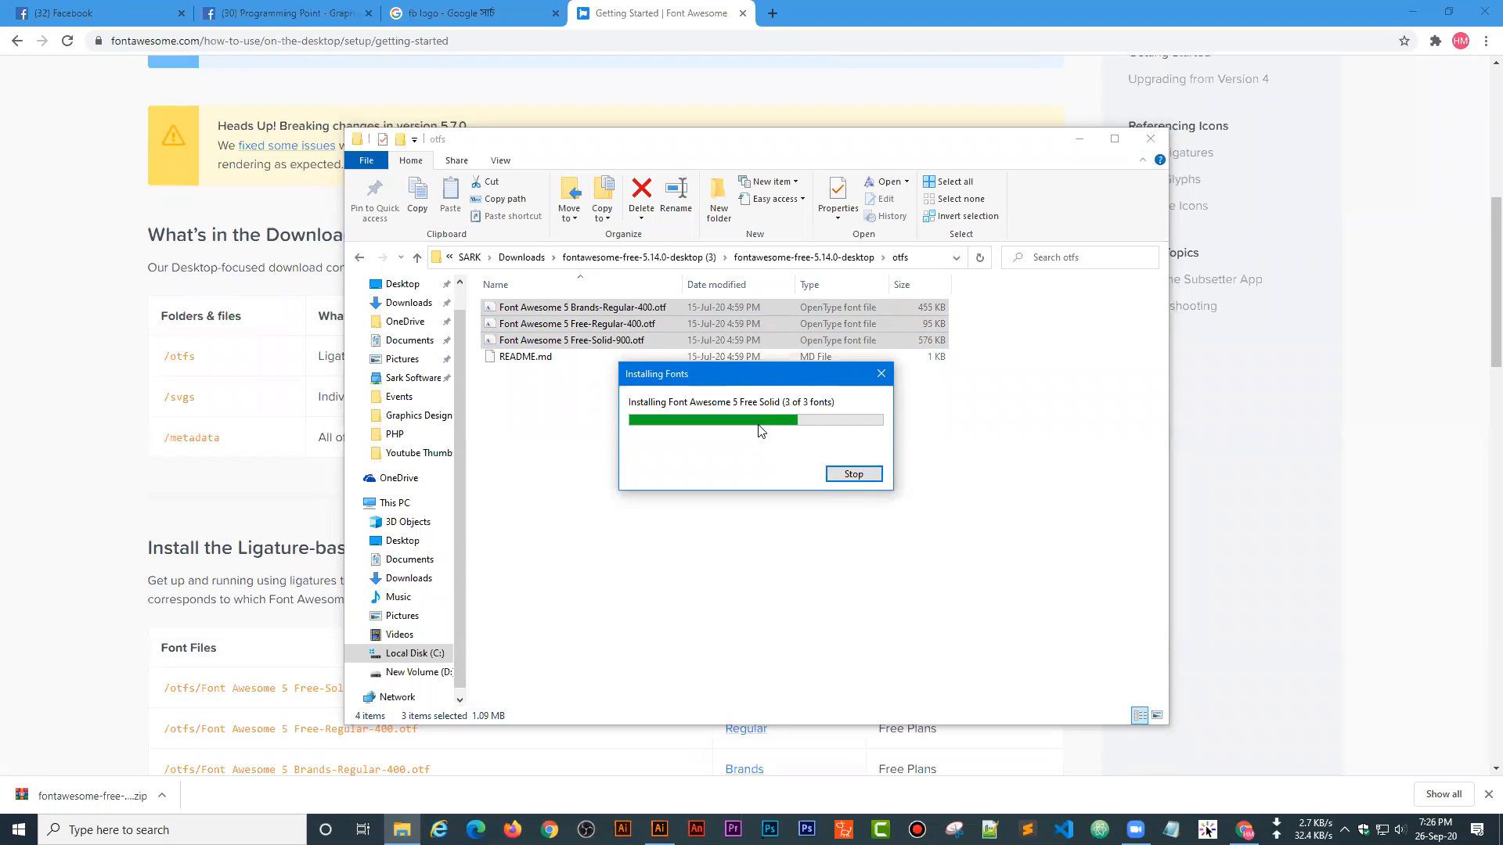
left_click(1488, 795)
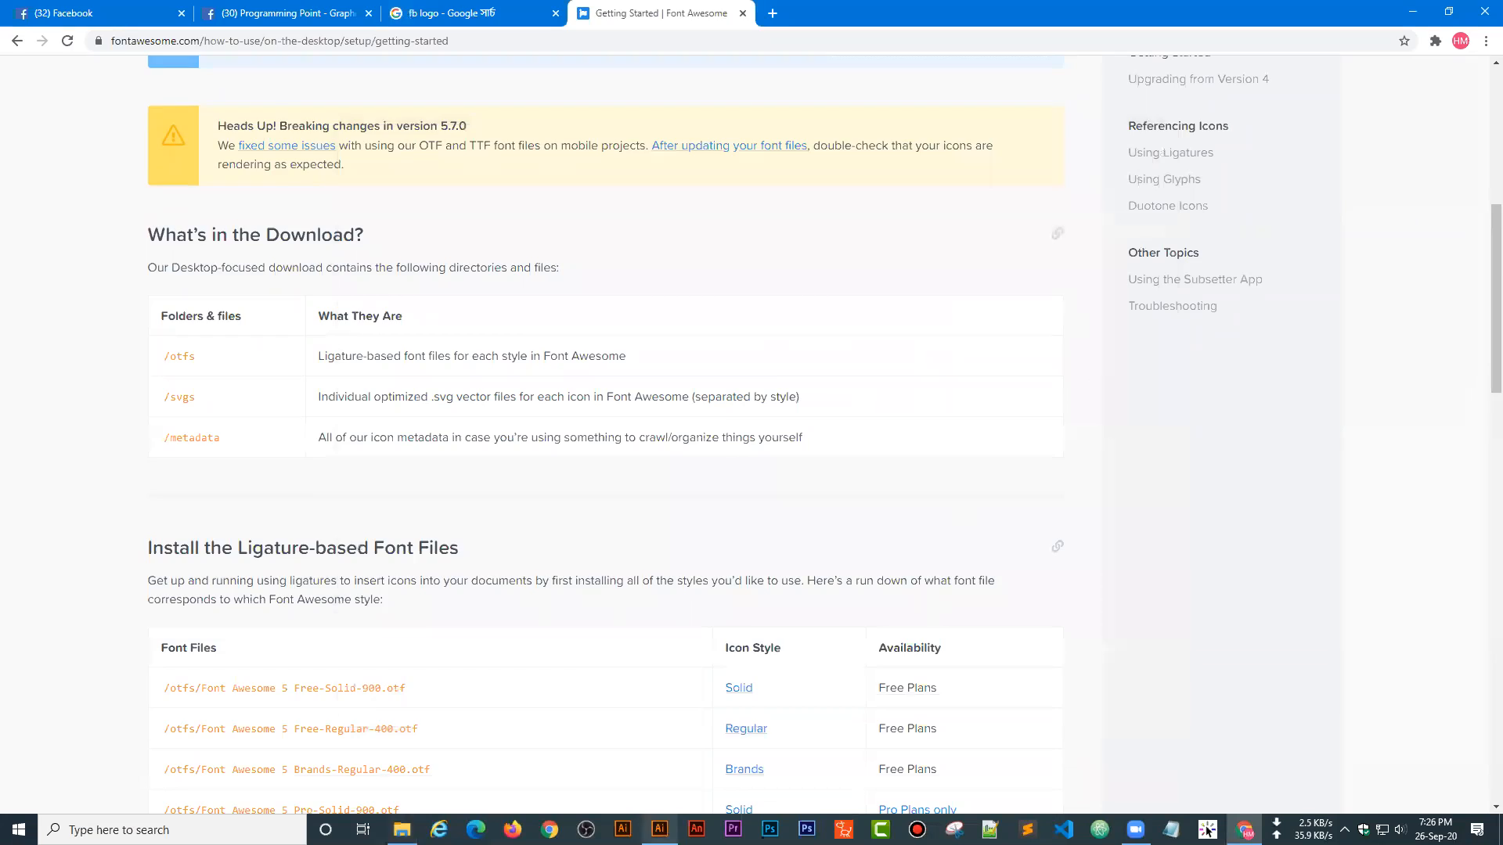
- Switch to Illustrator and add the text "pen" above the circle icon in Font Awesome 5 Brands Regular
left_click(660, 829)
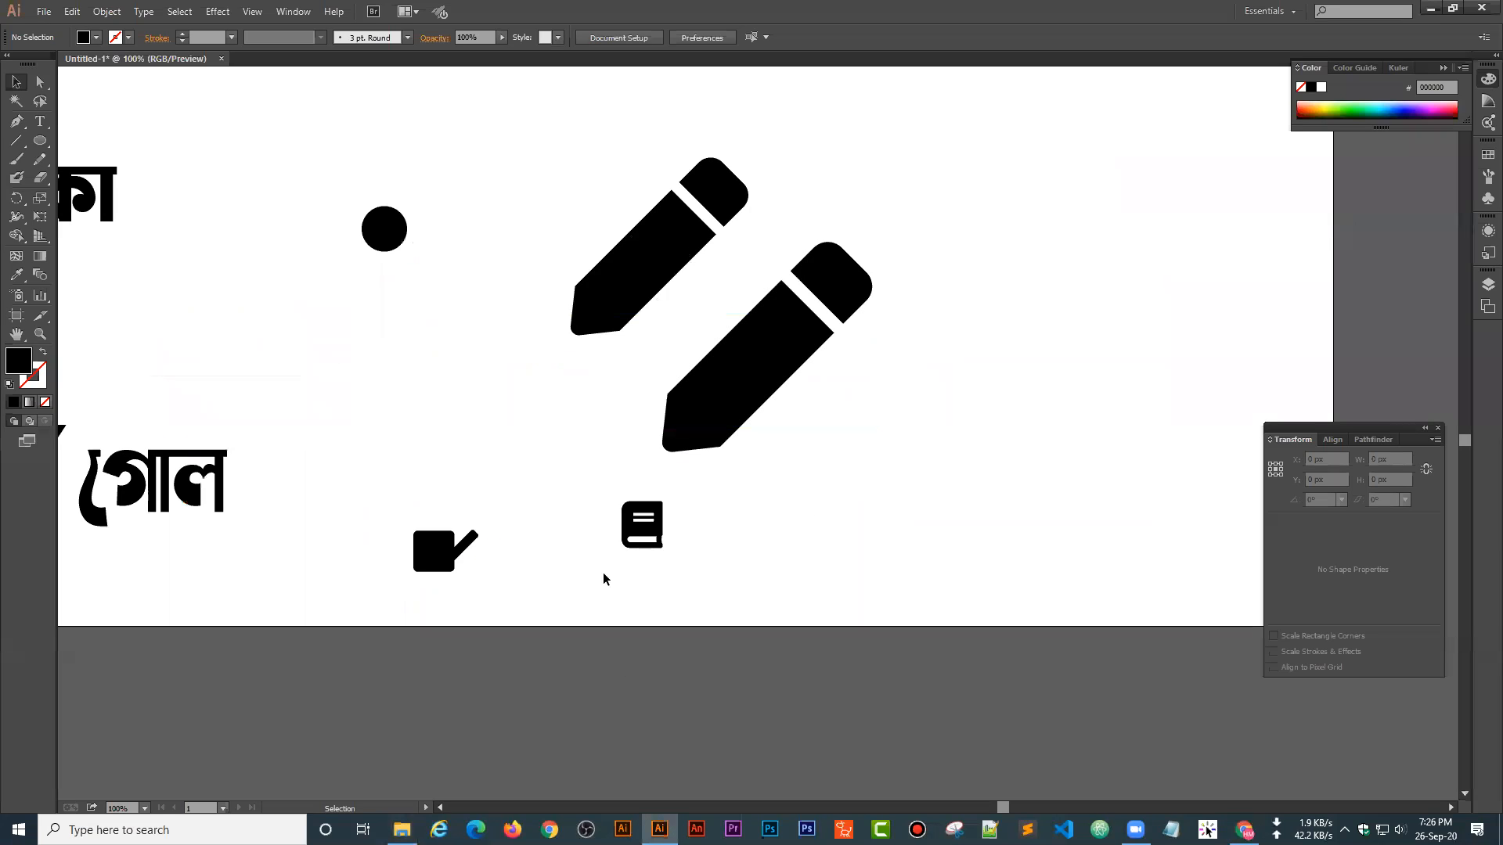
left_click_drag(319, 188, 887, 675)
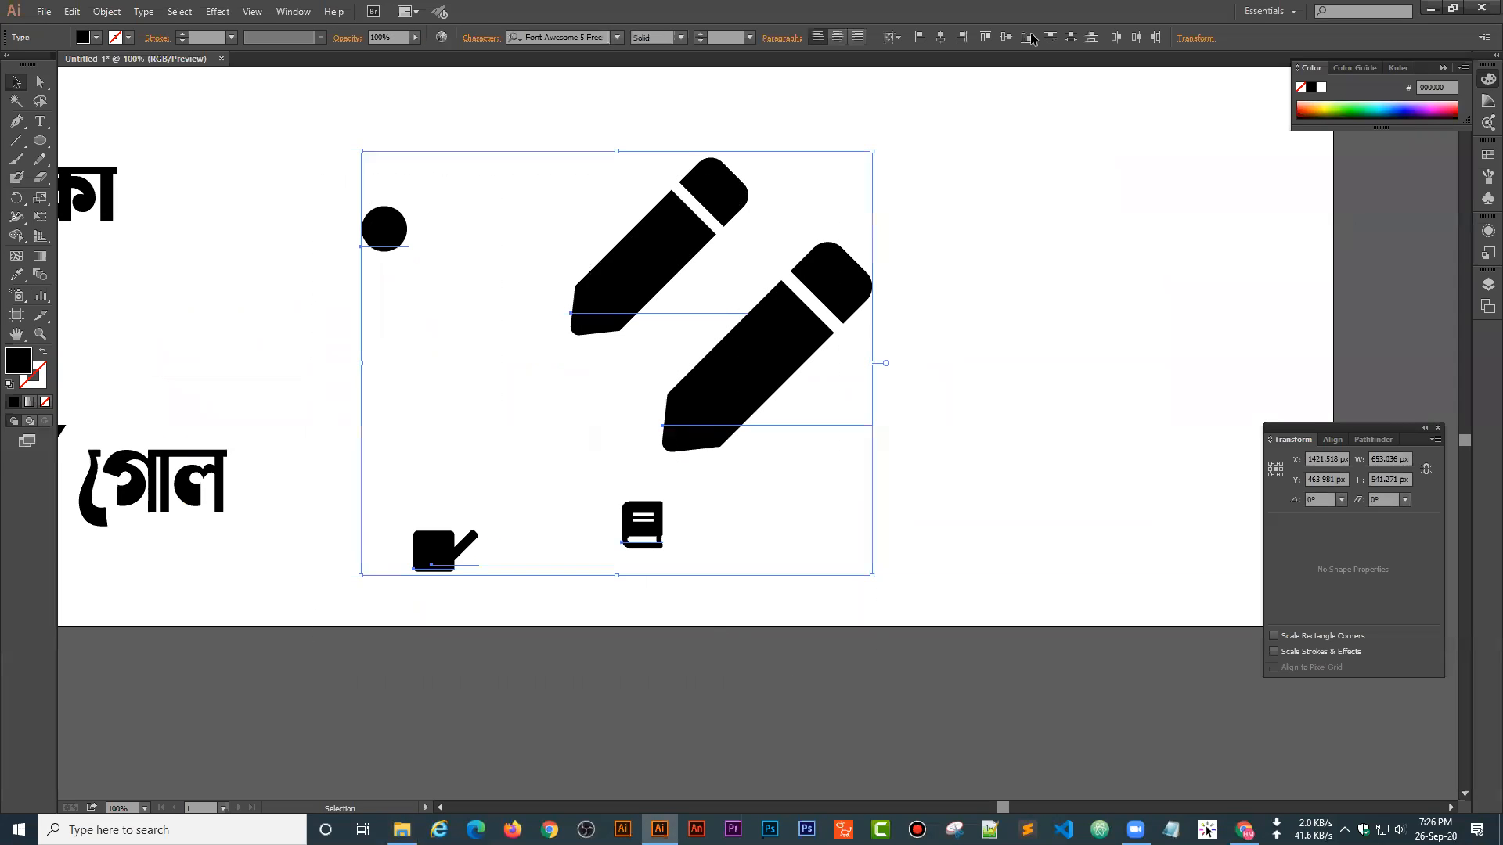
scroll(692, 214, "up", 5)
left_click(37, 125)
left_click(403, 328)
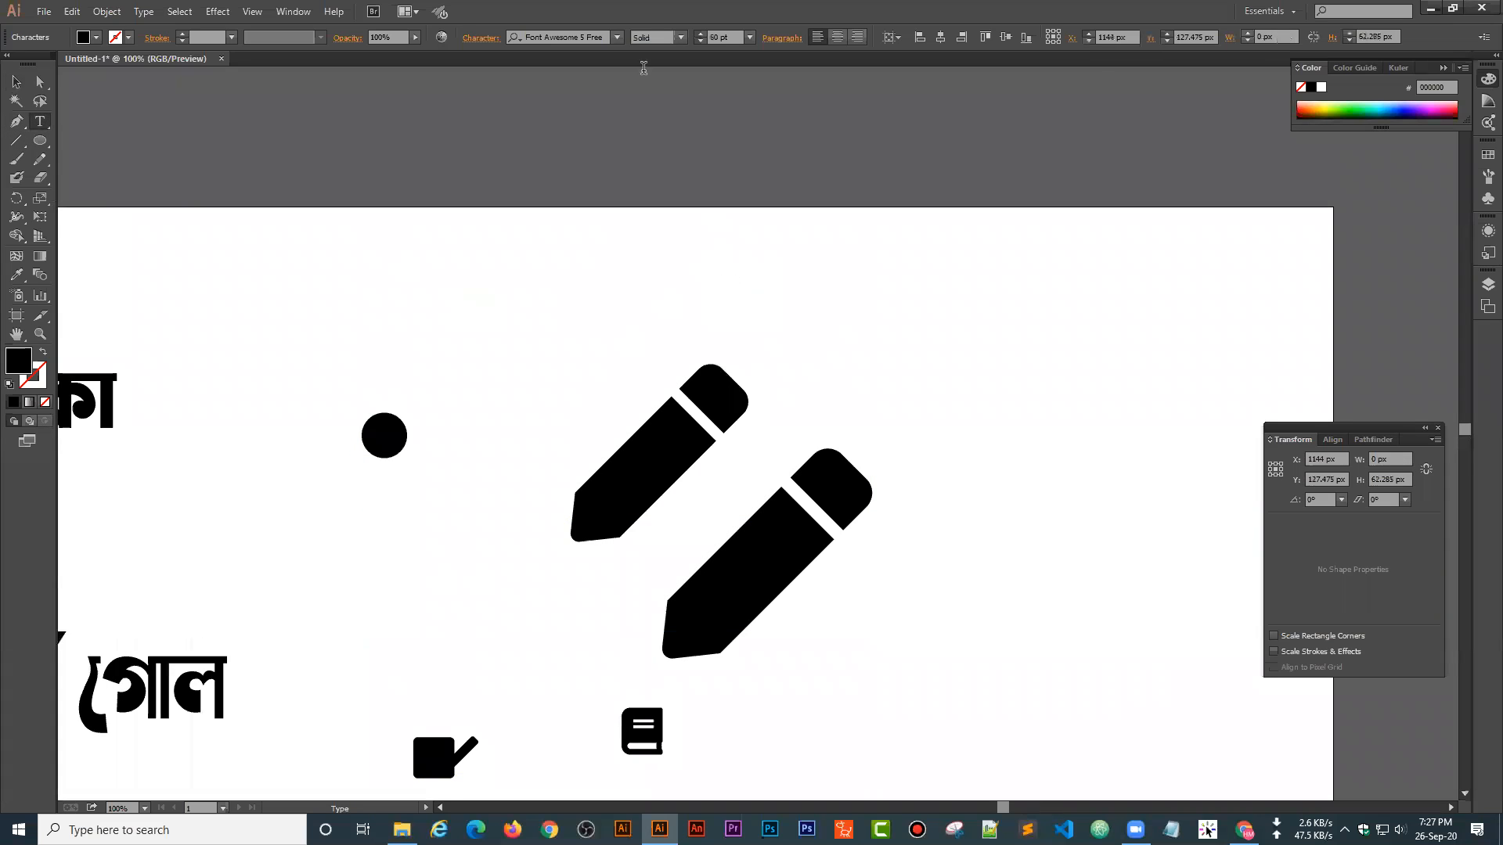
left_click(563, 35)
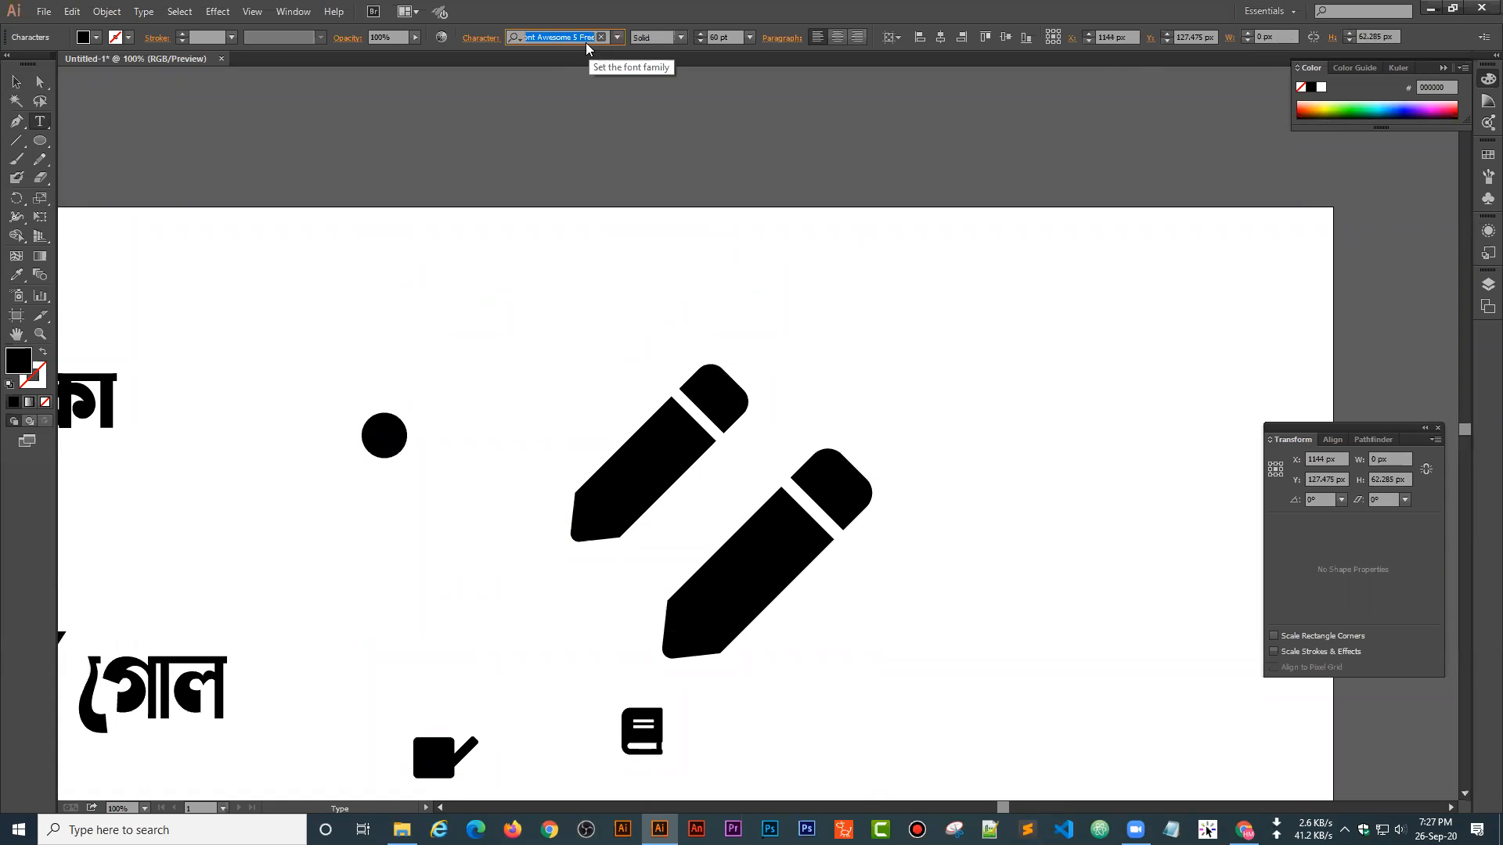
type("font")
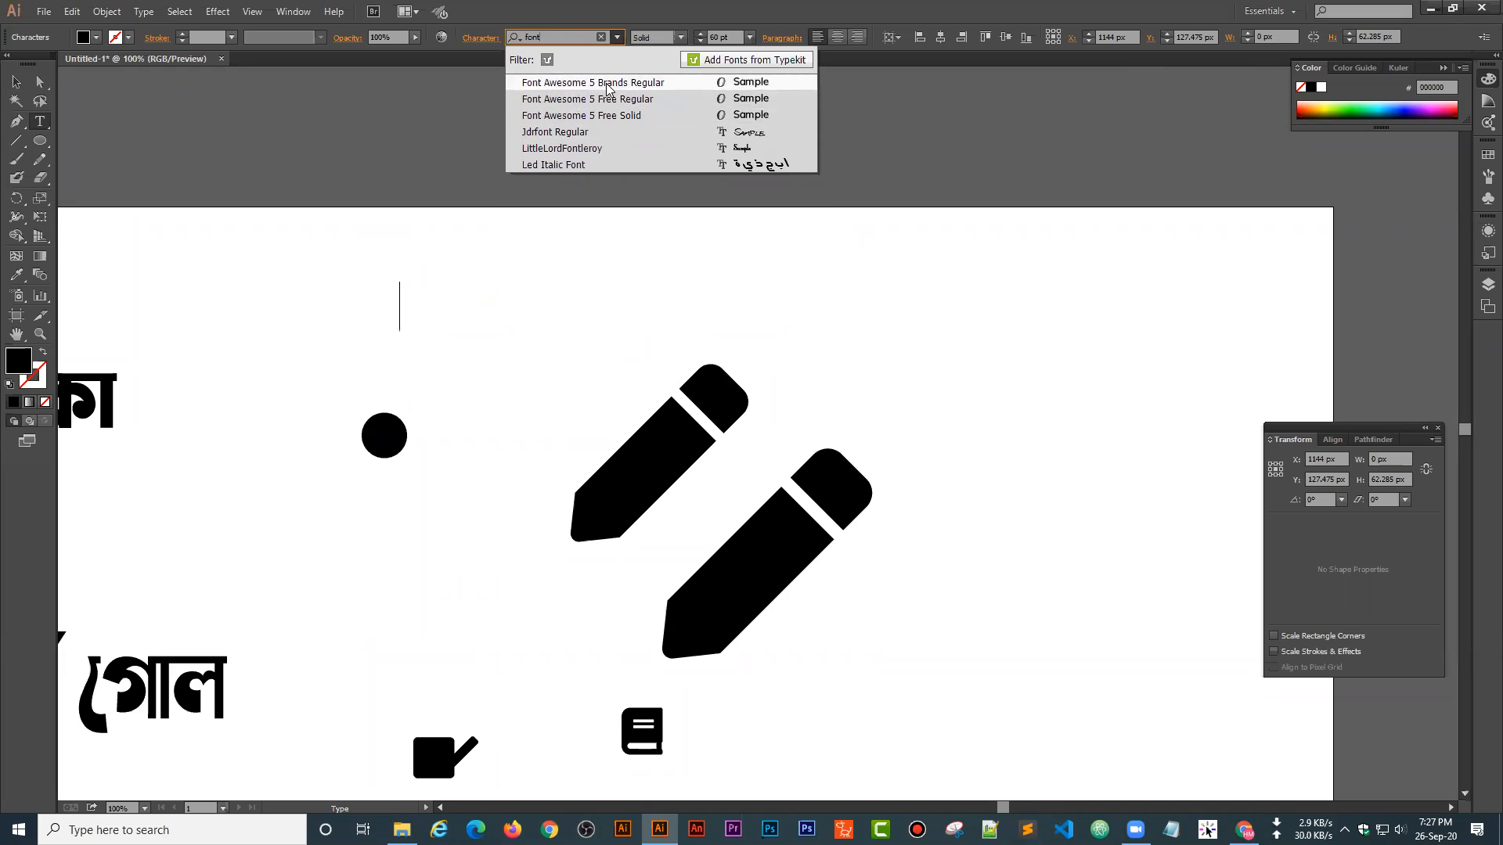
left_click(608, 83)
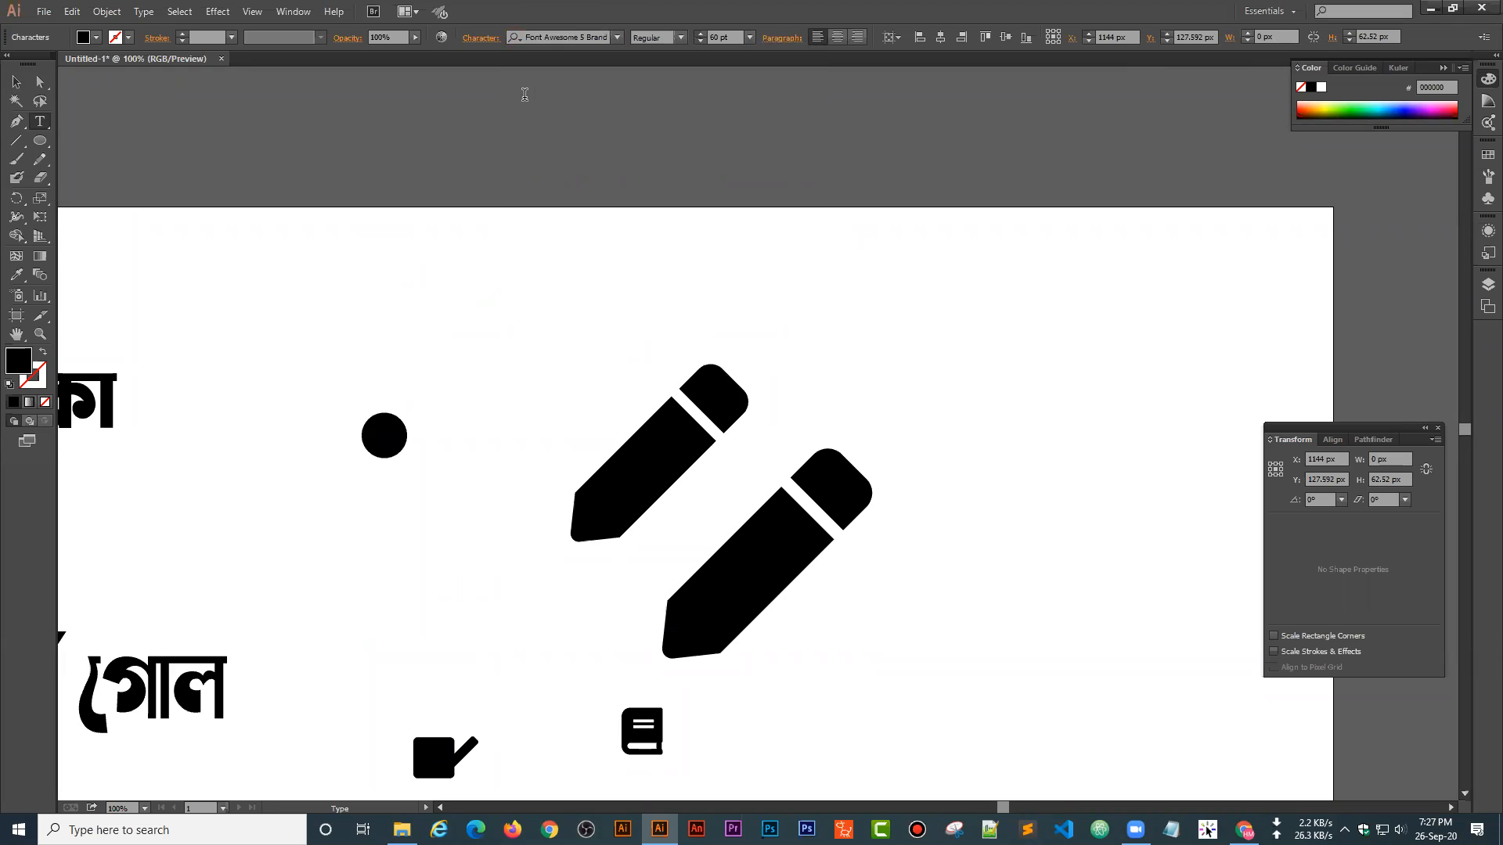
type("pen")
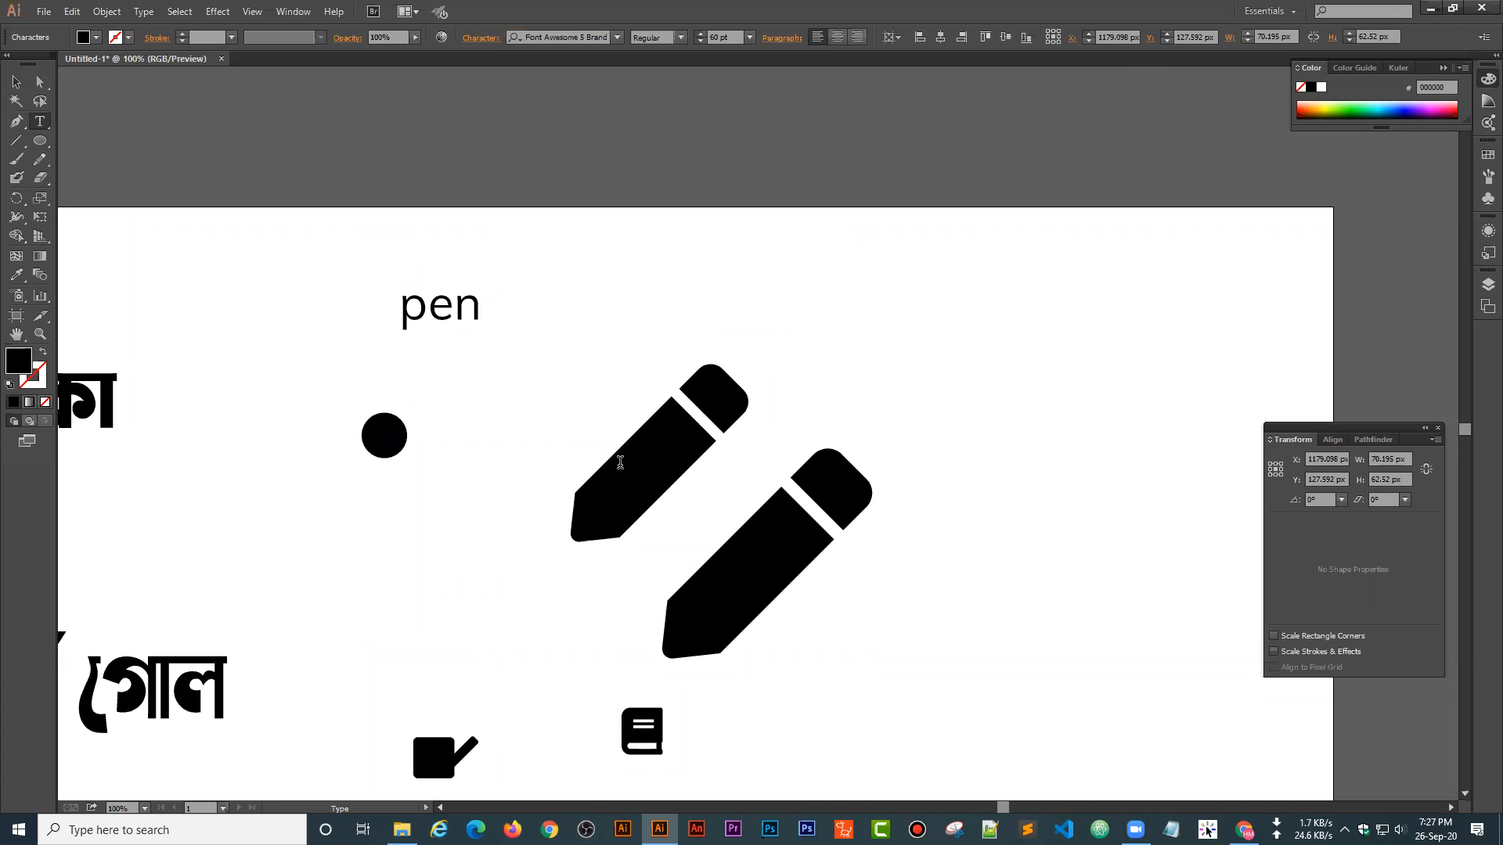
- Scale the "pen" text up to about 306 pt and move it above the two pencil icons
left_click(16, 82)
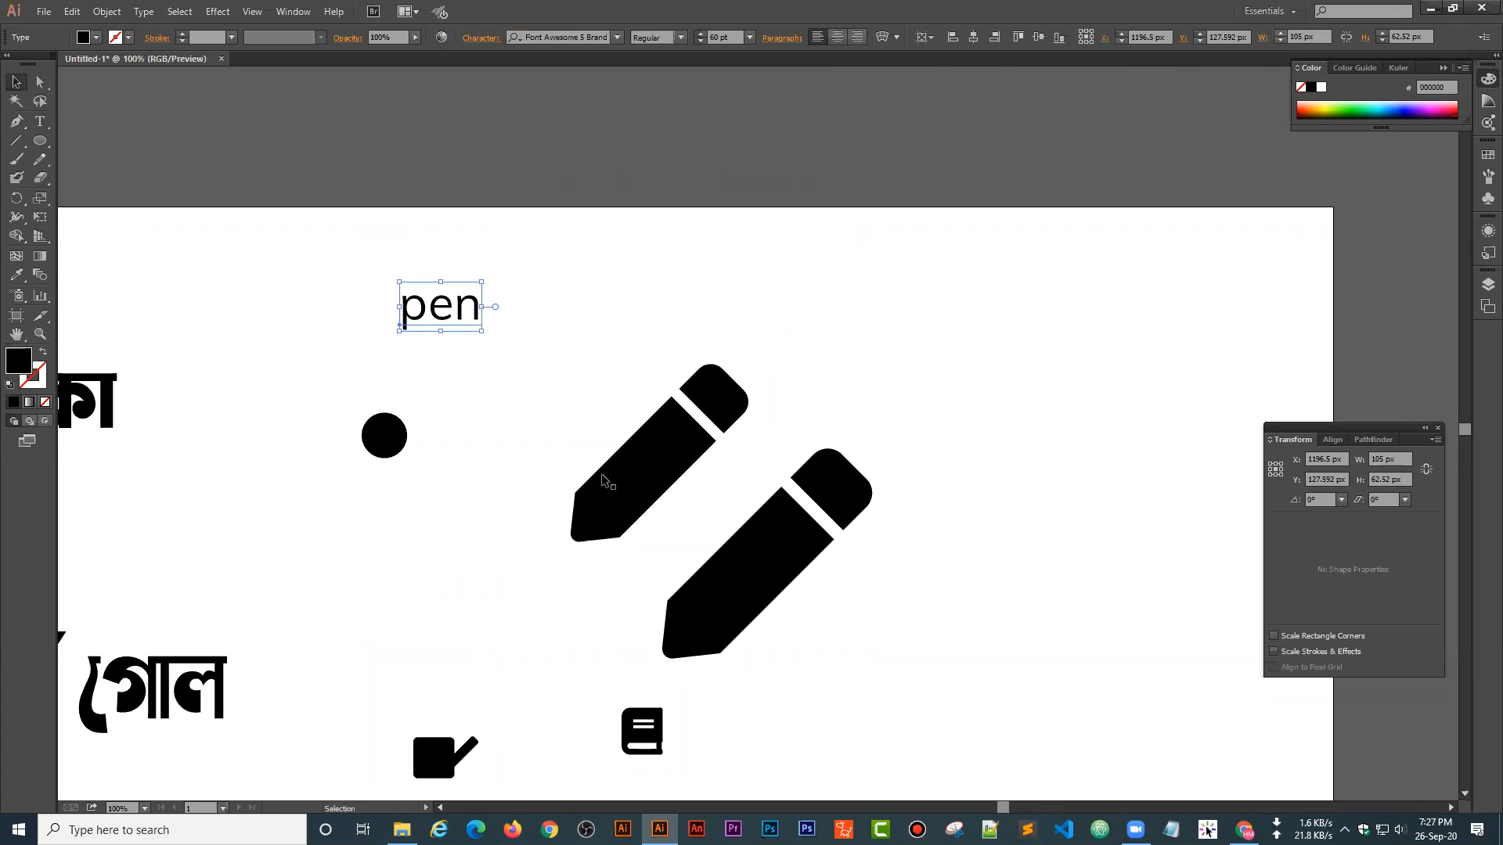
left_click_drag(481, 332, 649, 431)
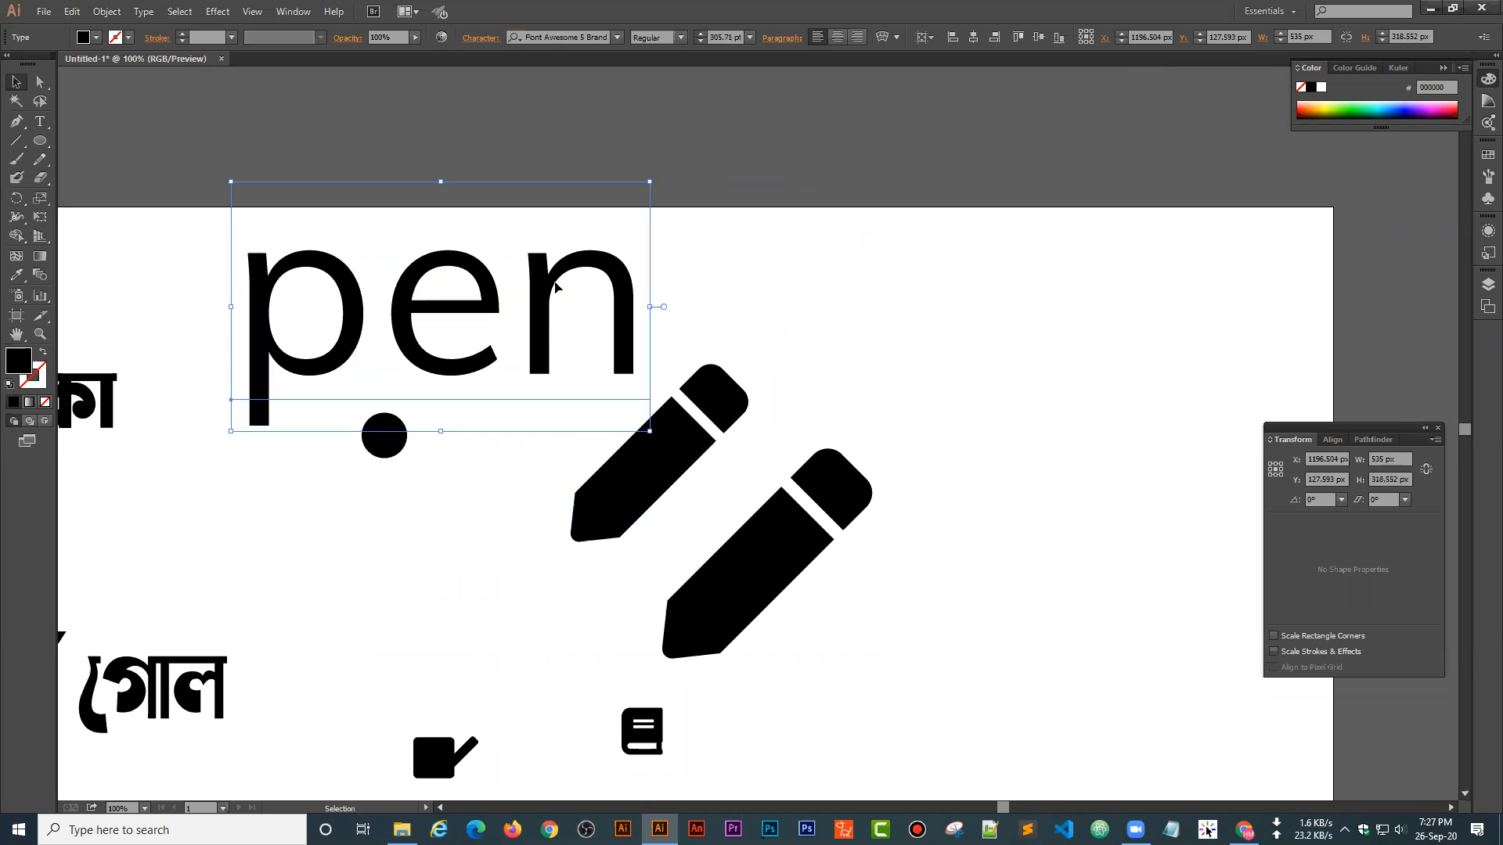
left_click_drag(577, 284, 782, 285)
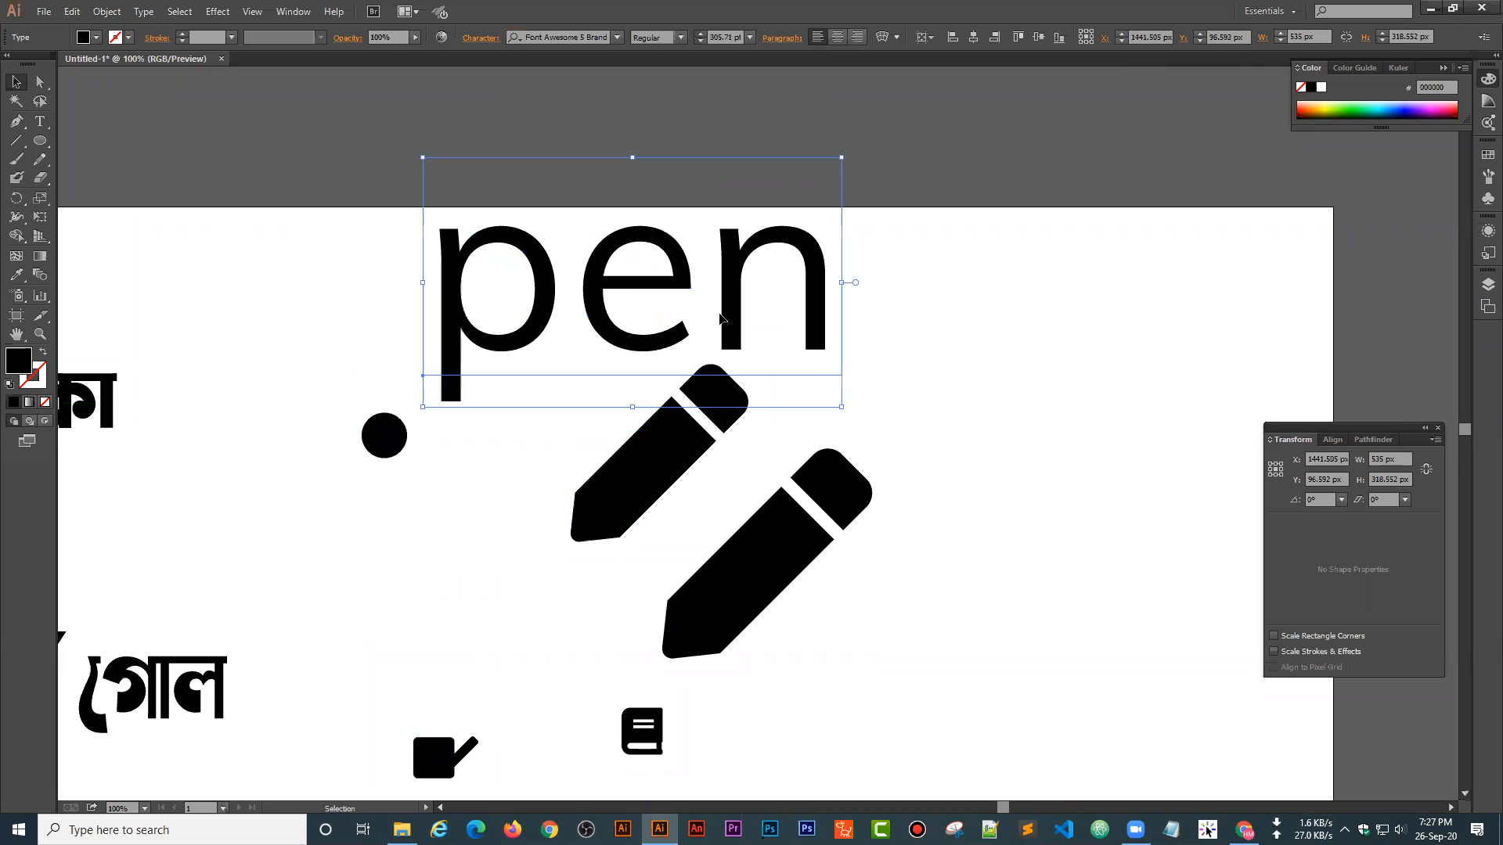
- Change the enlarged "pen" text's font to Font Awesome 5 Free Solid
left_click(568, 39)
type("fre")
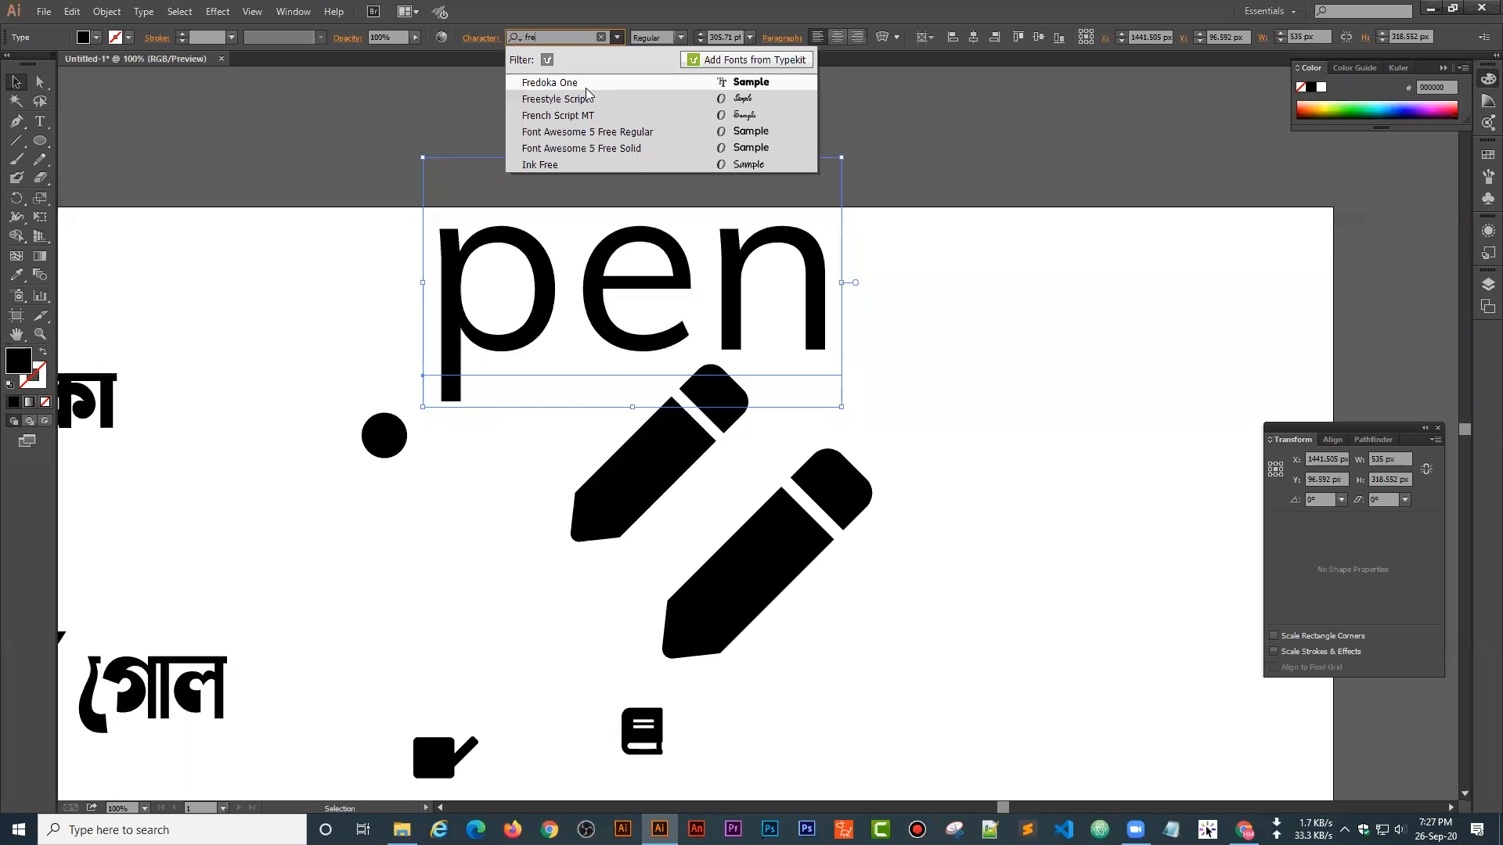
key("BackSpace")
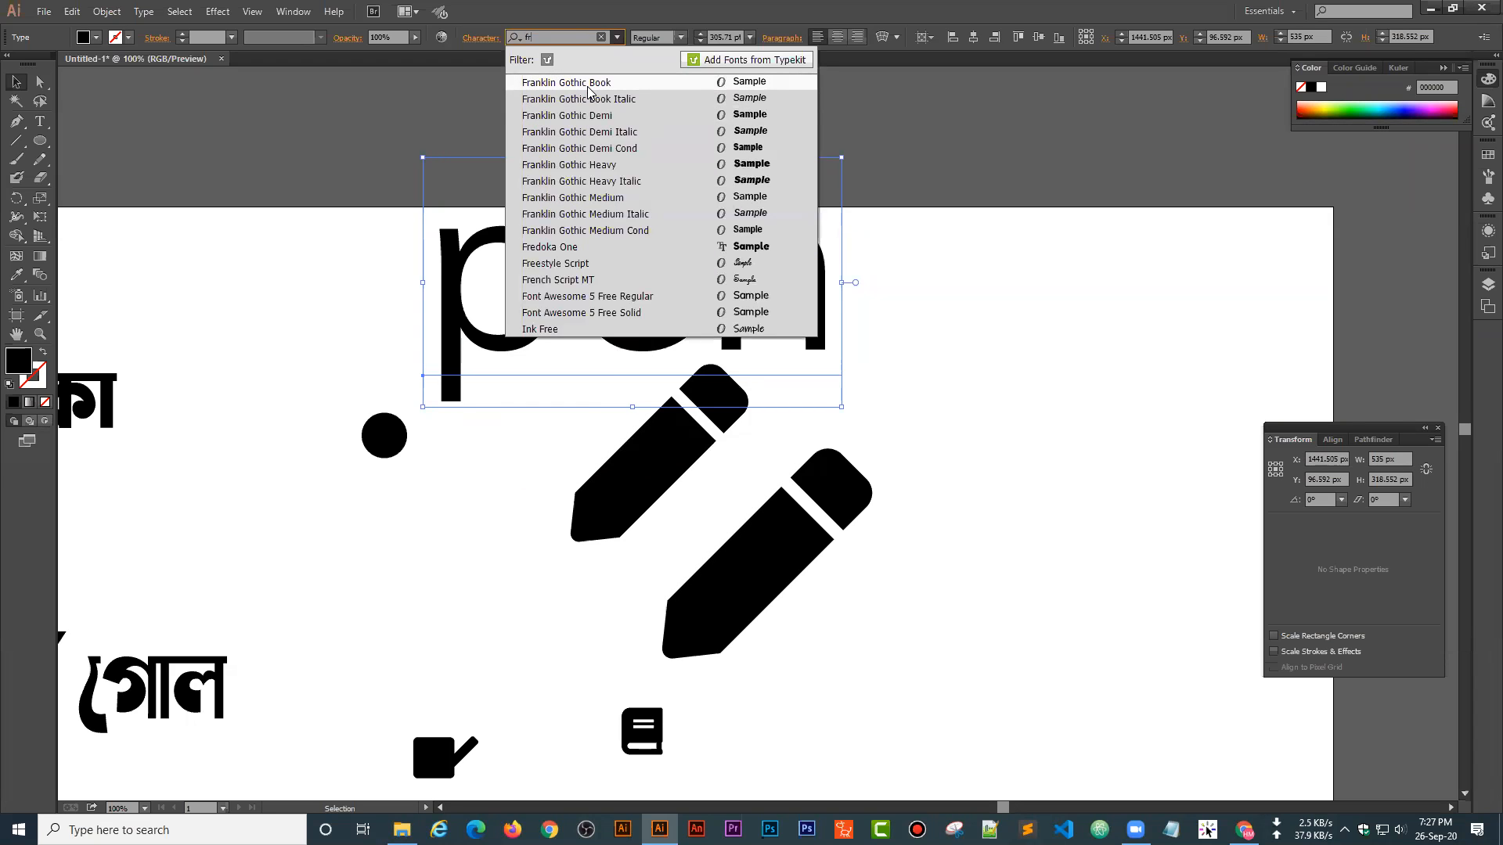
type("o")
key("BackSpace")
key("BackSpace")
type("o")
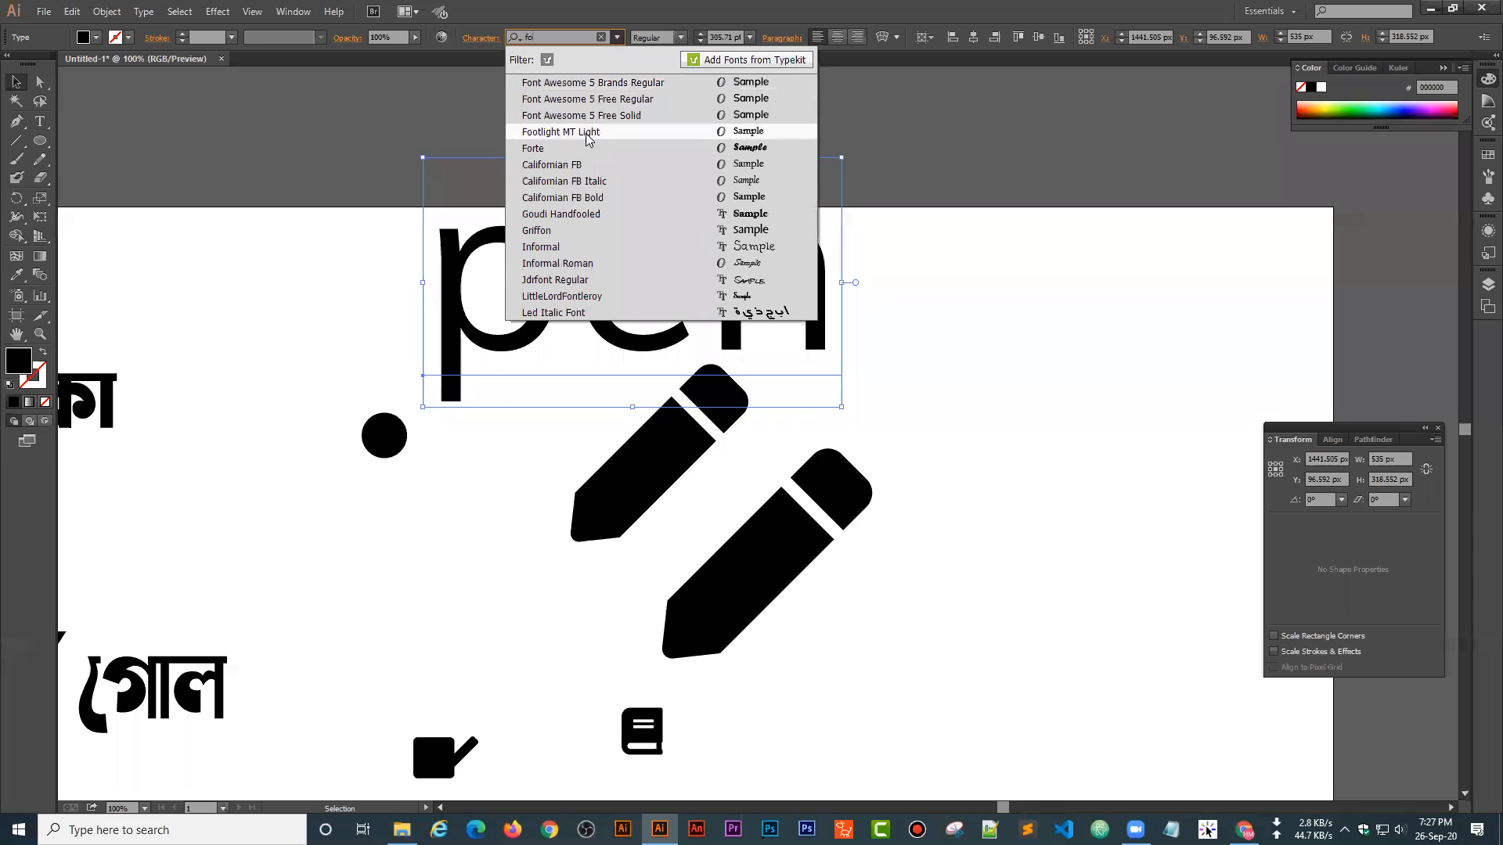
left_click(626, 124)
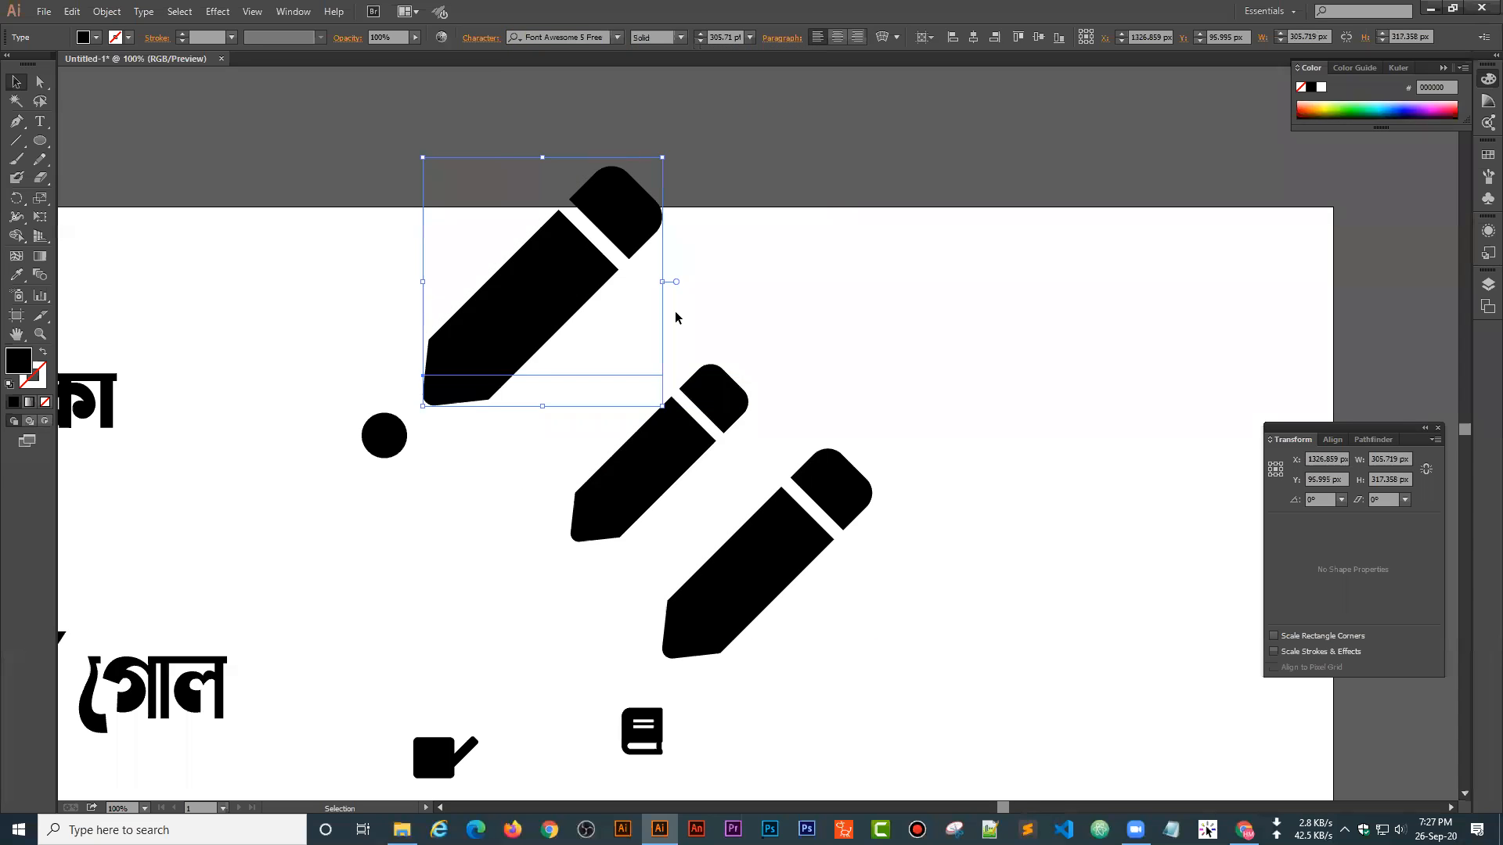
- Move the three pencil icons and the circle icon toward the artboard's upper-right area, grouping them closer together
mouse_move(746, 606)
left_mouse_down()
mouse_move(951, 458)
mouse_move(955, 422)
left_mouse_up()
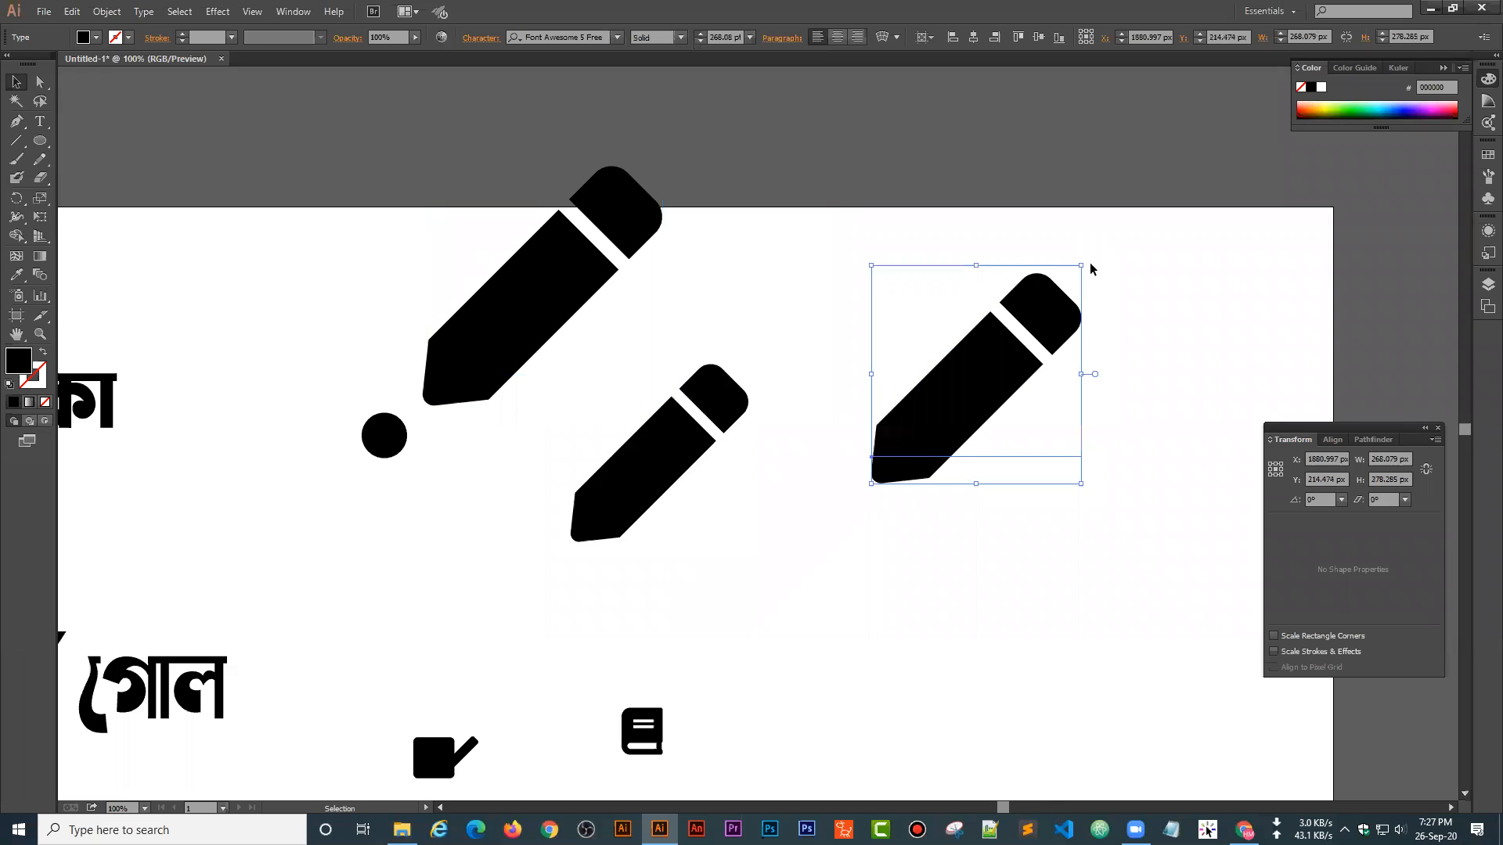
scroll(855, 567, "down", 5)
scroll(850, 529, "up", 4)
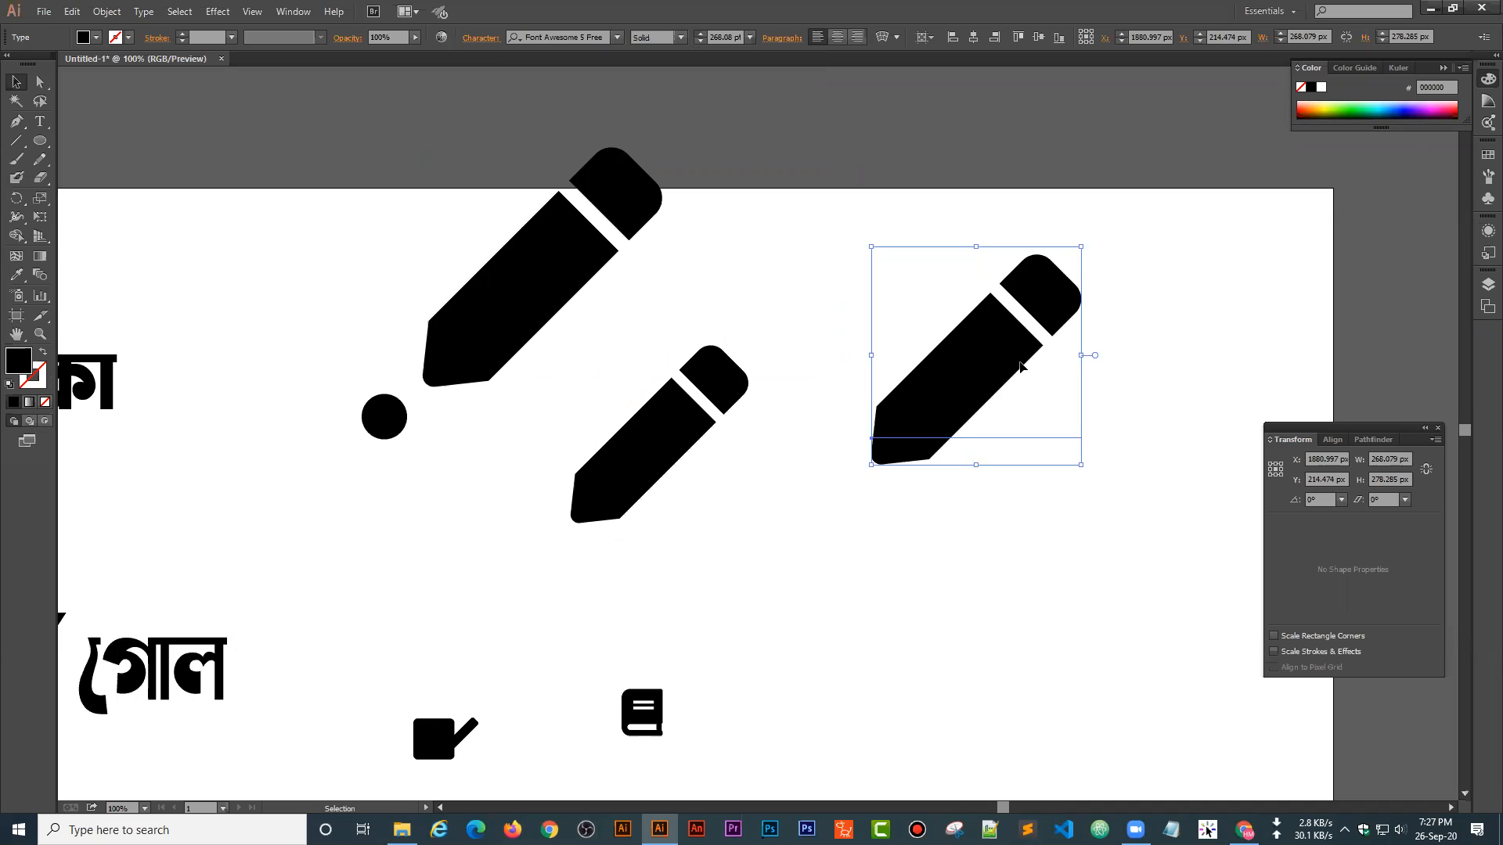
left_click_drag(506, 357, 672, 296)
left_click_drag(597, 470, 779, 304)
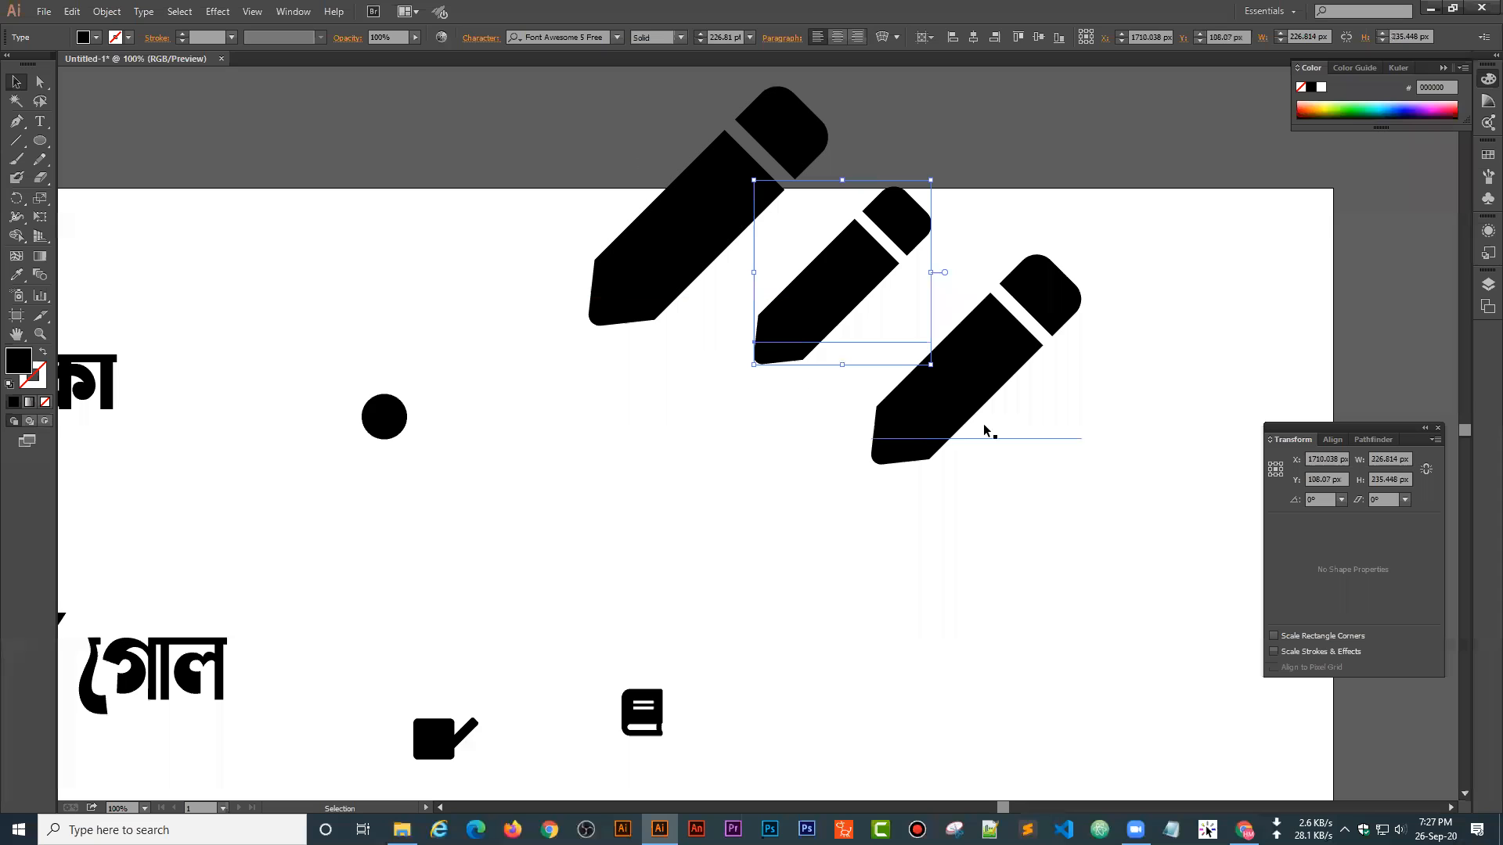
mouse_move(384, 411)
left_mouse_down()
mouse_move(396, 350)
mouse_move(741, 378)
left_mouse_up()
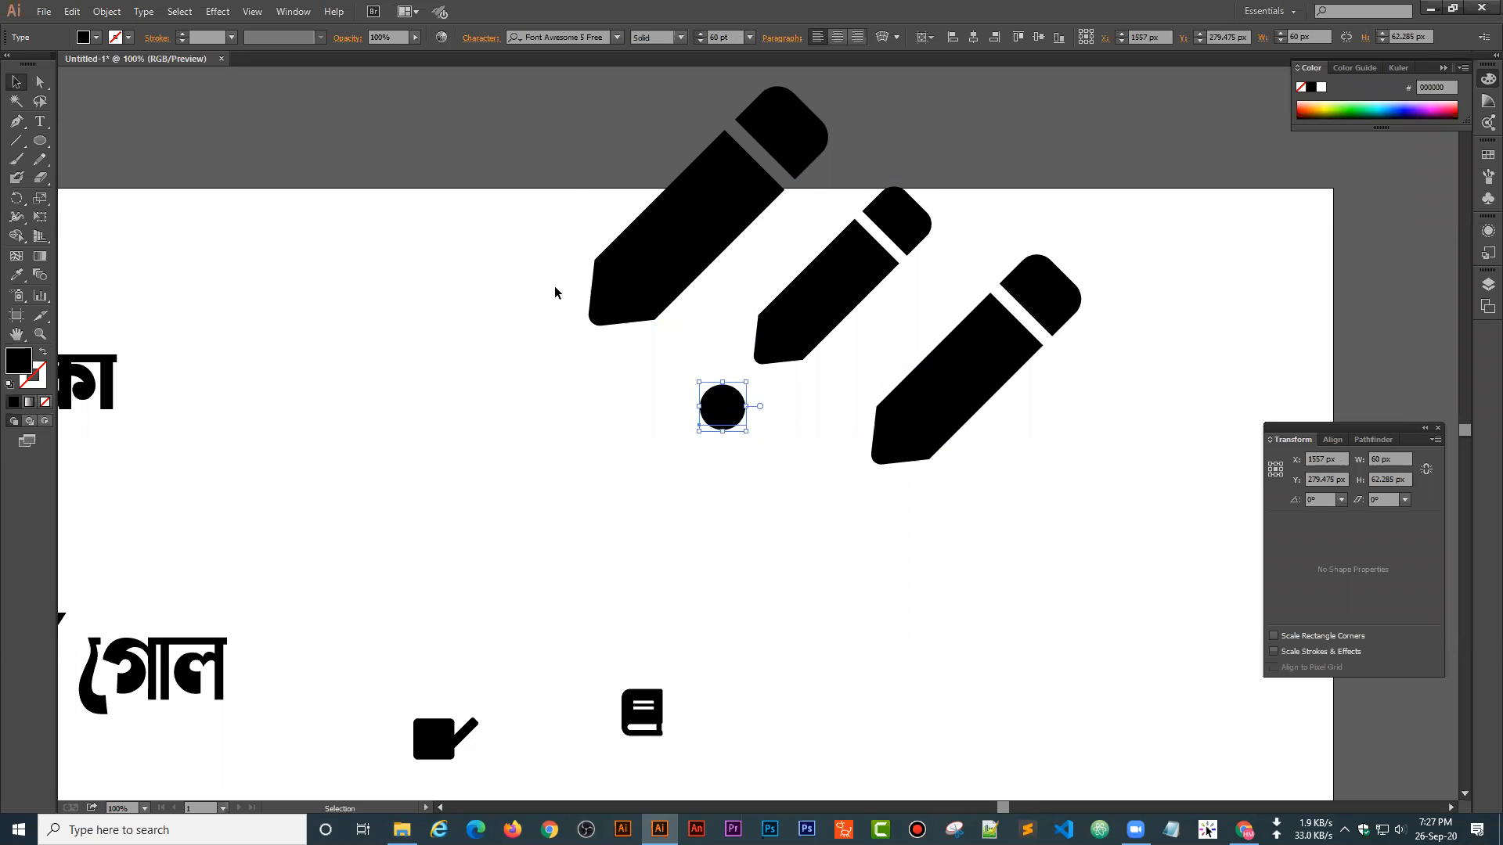
left_click_drag(637, 255, 687, 270)
- Add the text "facebook" in Font Awesome 5 Free Solid on the empty area beside the pencils, and deselect it
left_click(40, 121)
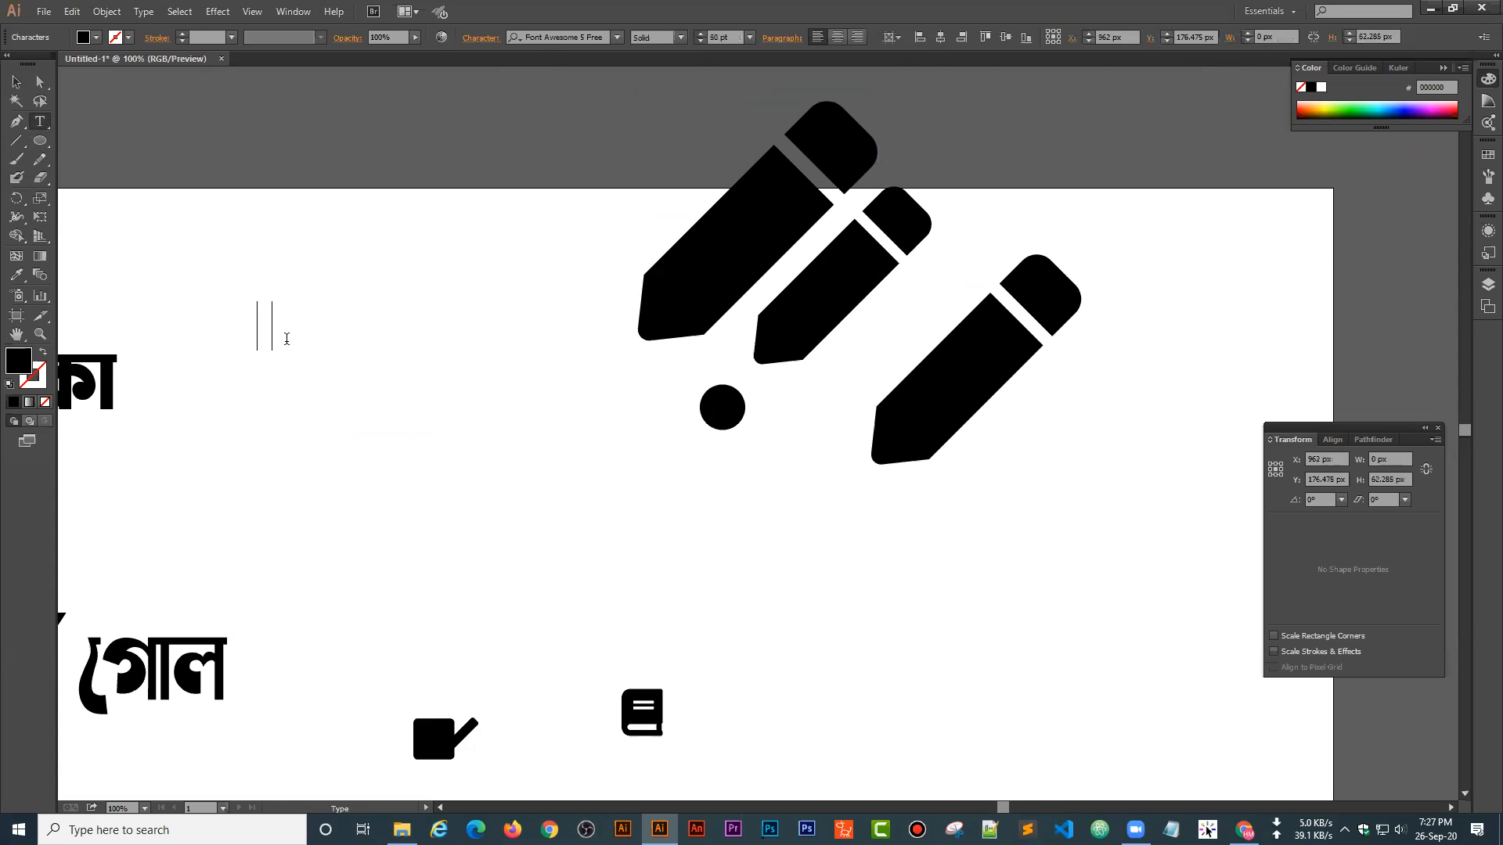
type("facebook")
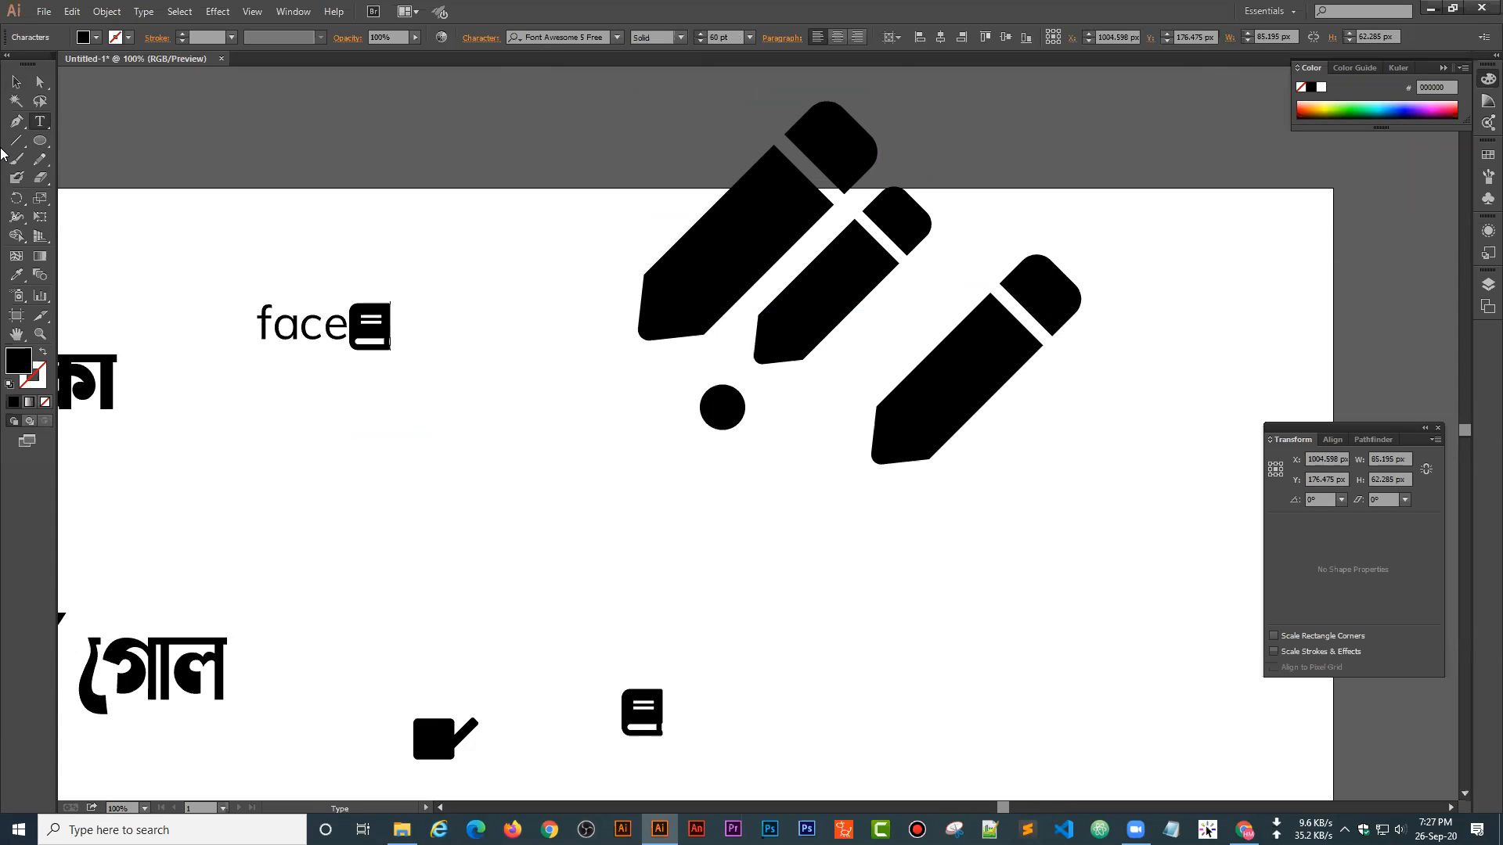
left_click(17, 81)
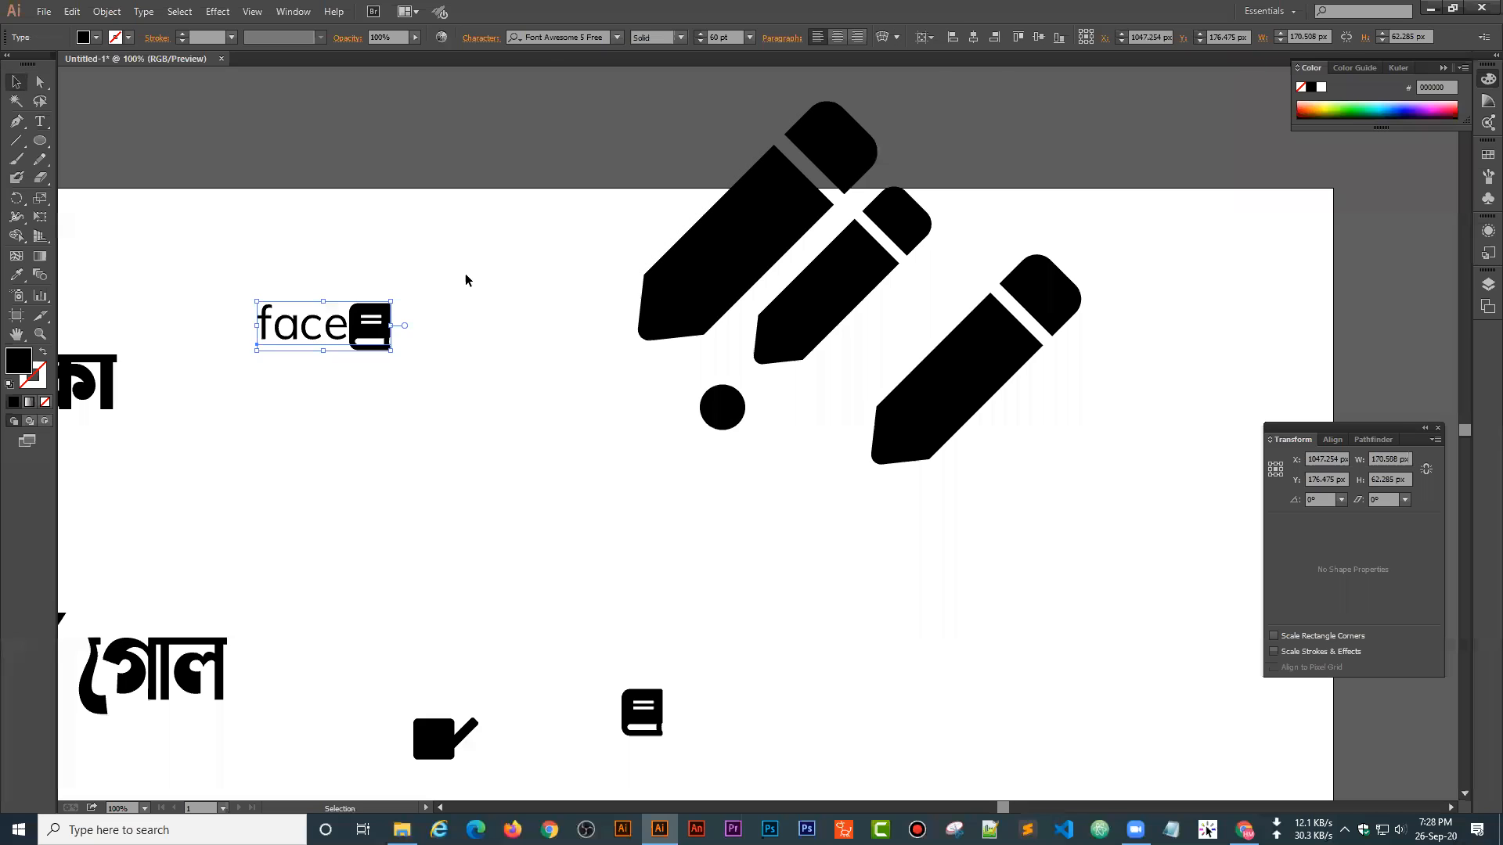
left_click(402, 368)
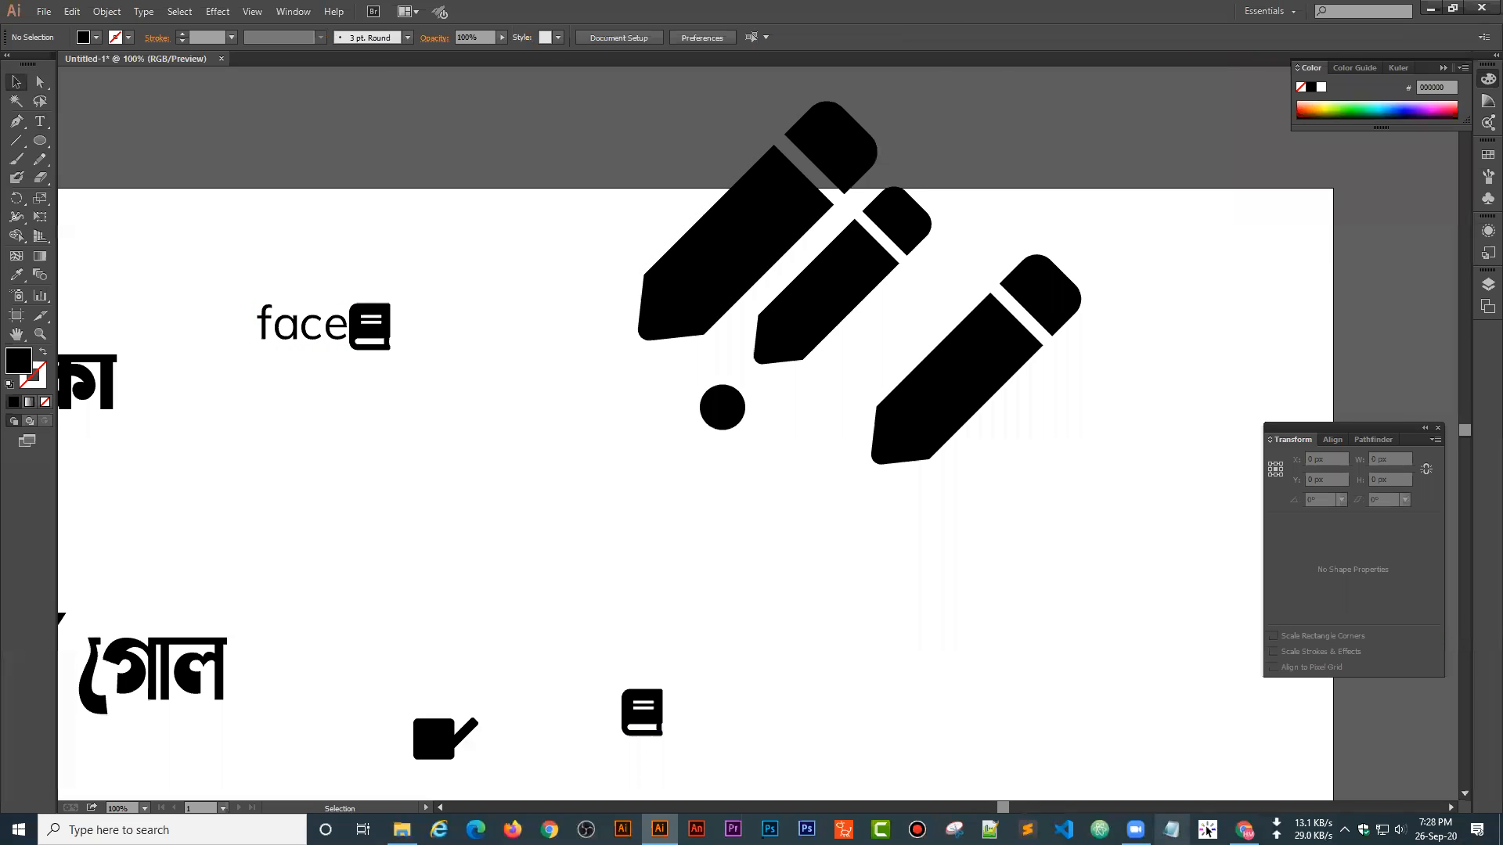
- Switch to Chrome, search for "font awesome cheatsheet" in a new tab and open the fontawesome.com Cheatsheet result
left_click(1245, 829)
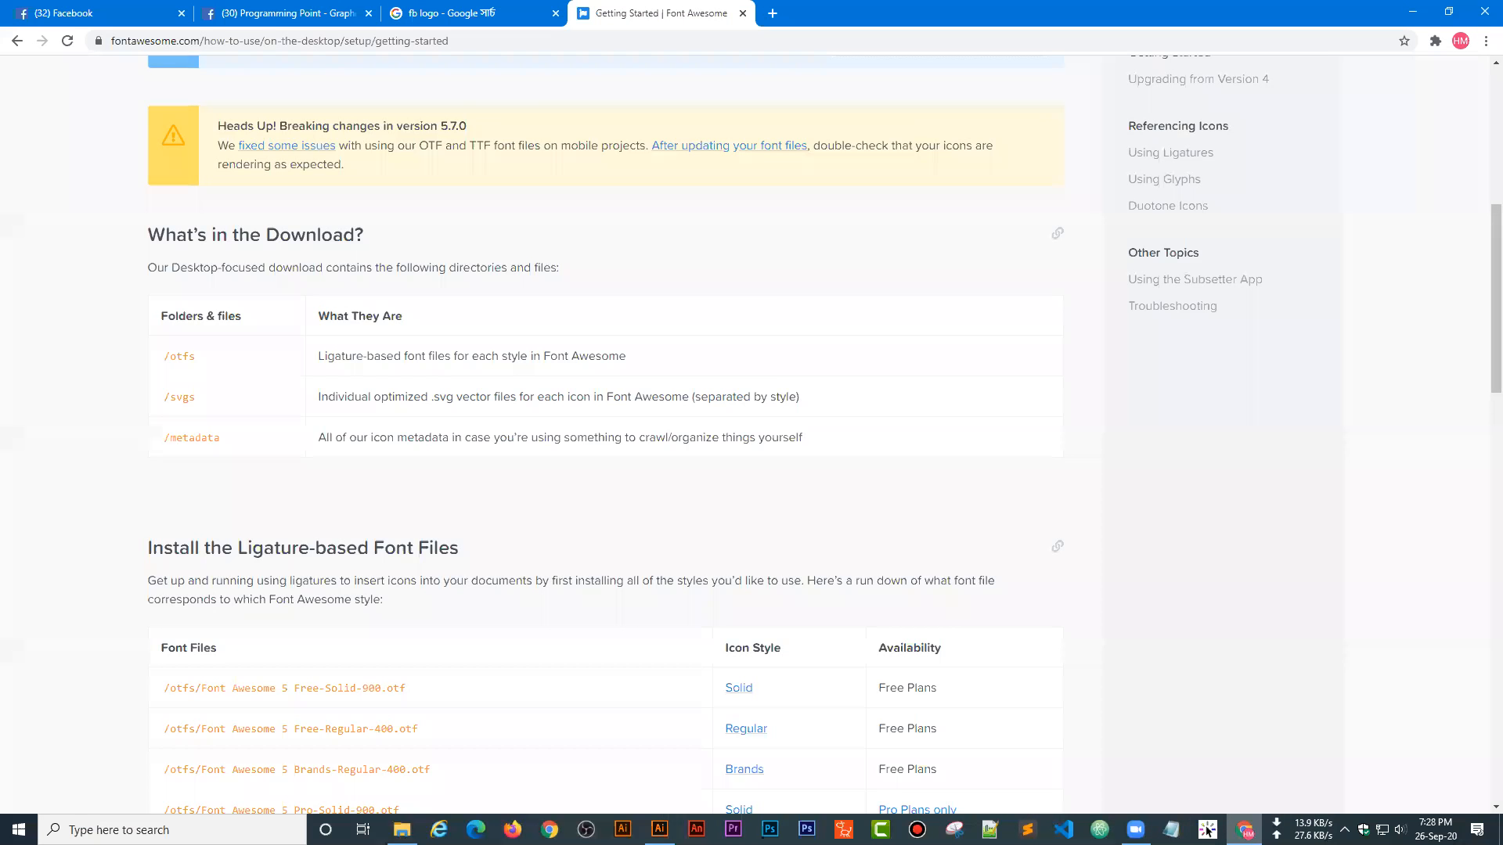
left_click(772, 12)
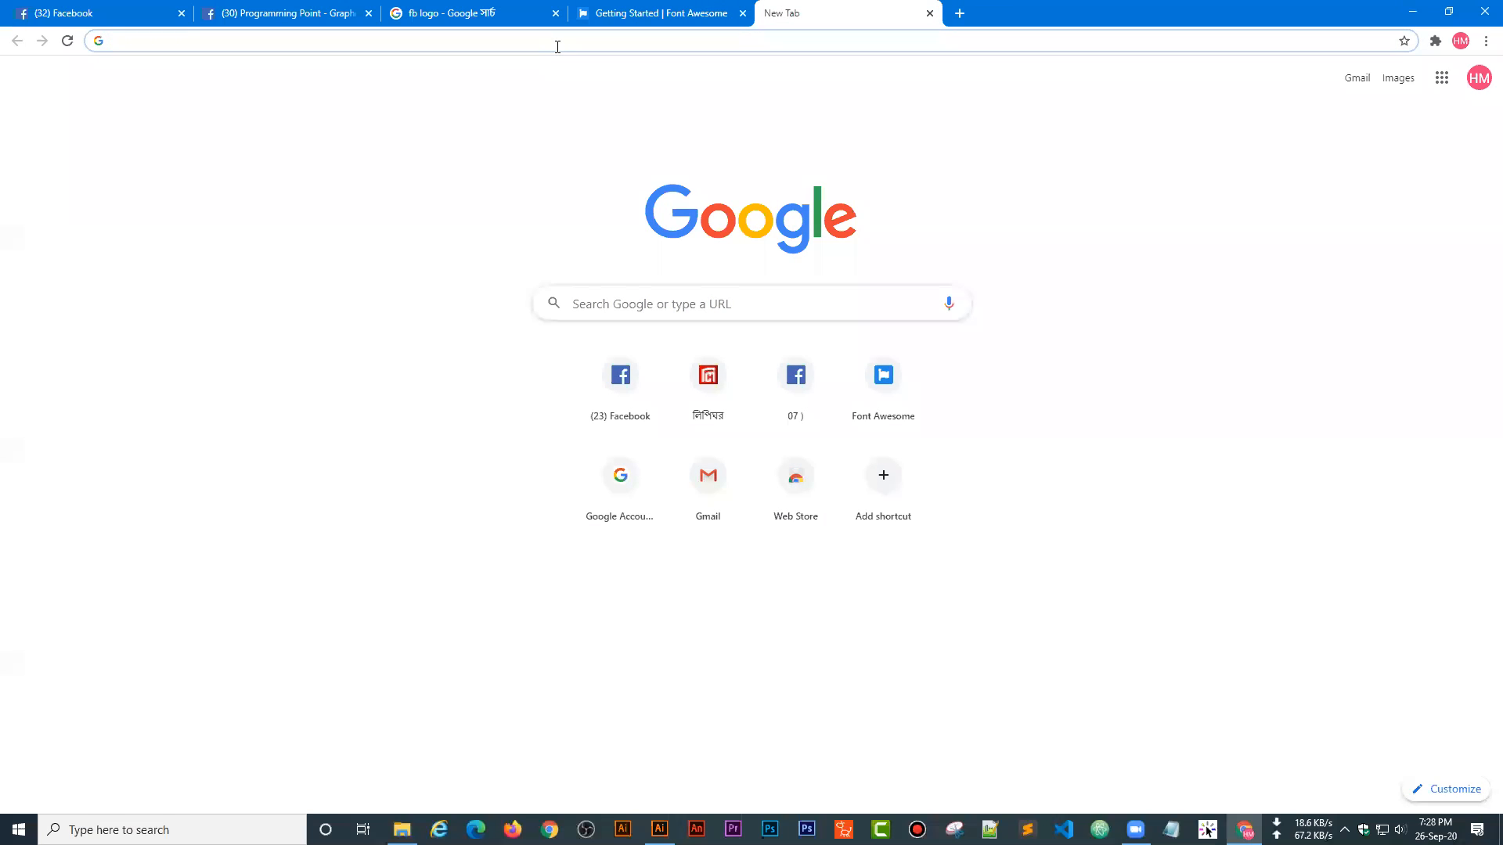
type("fo")
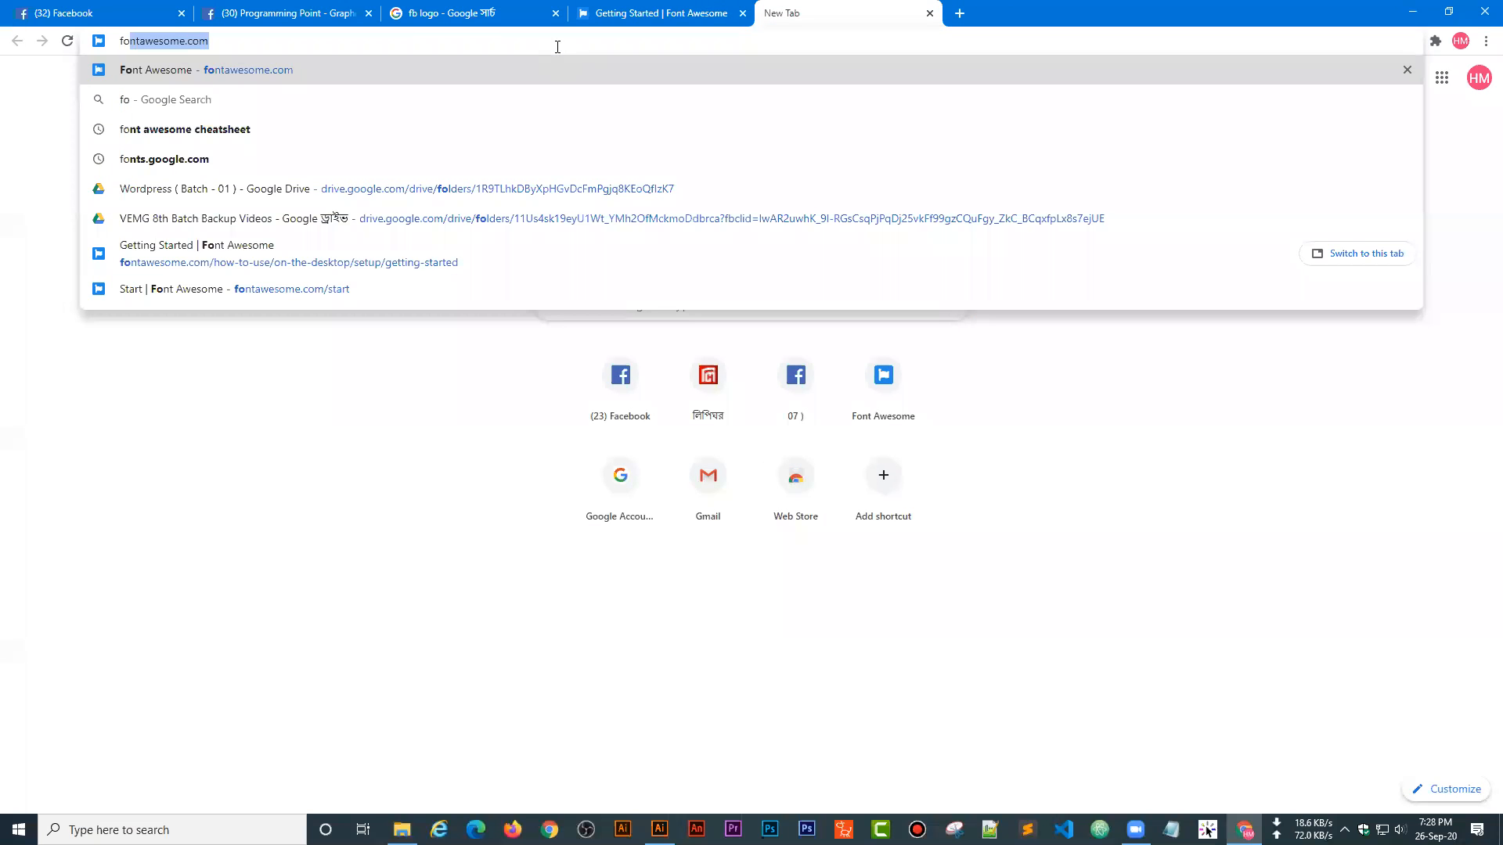
type("nt")
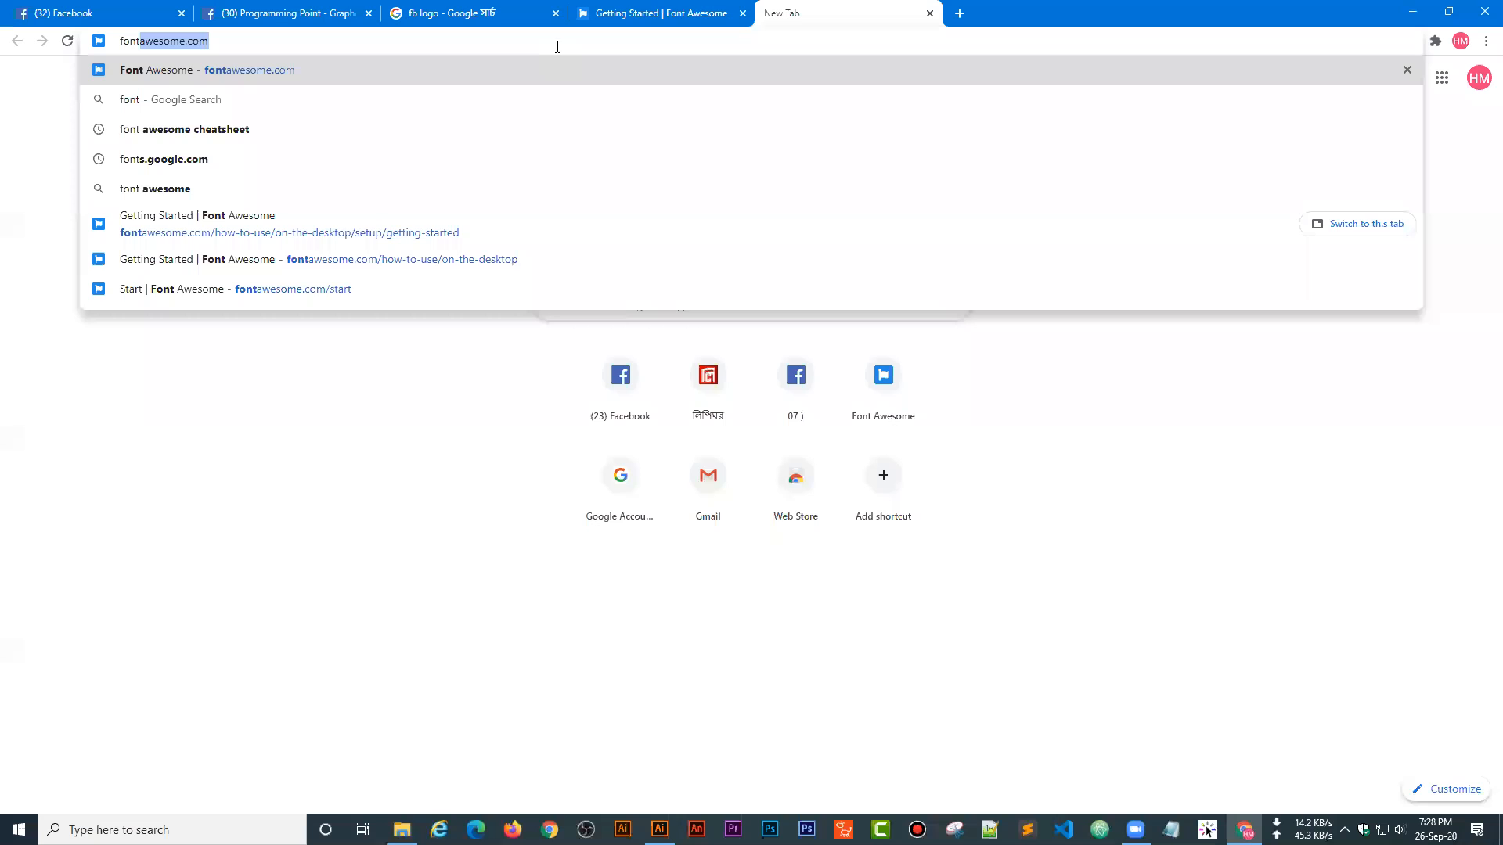
left_click(594, 12)
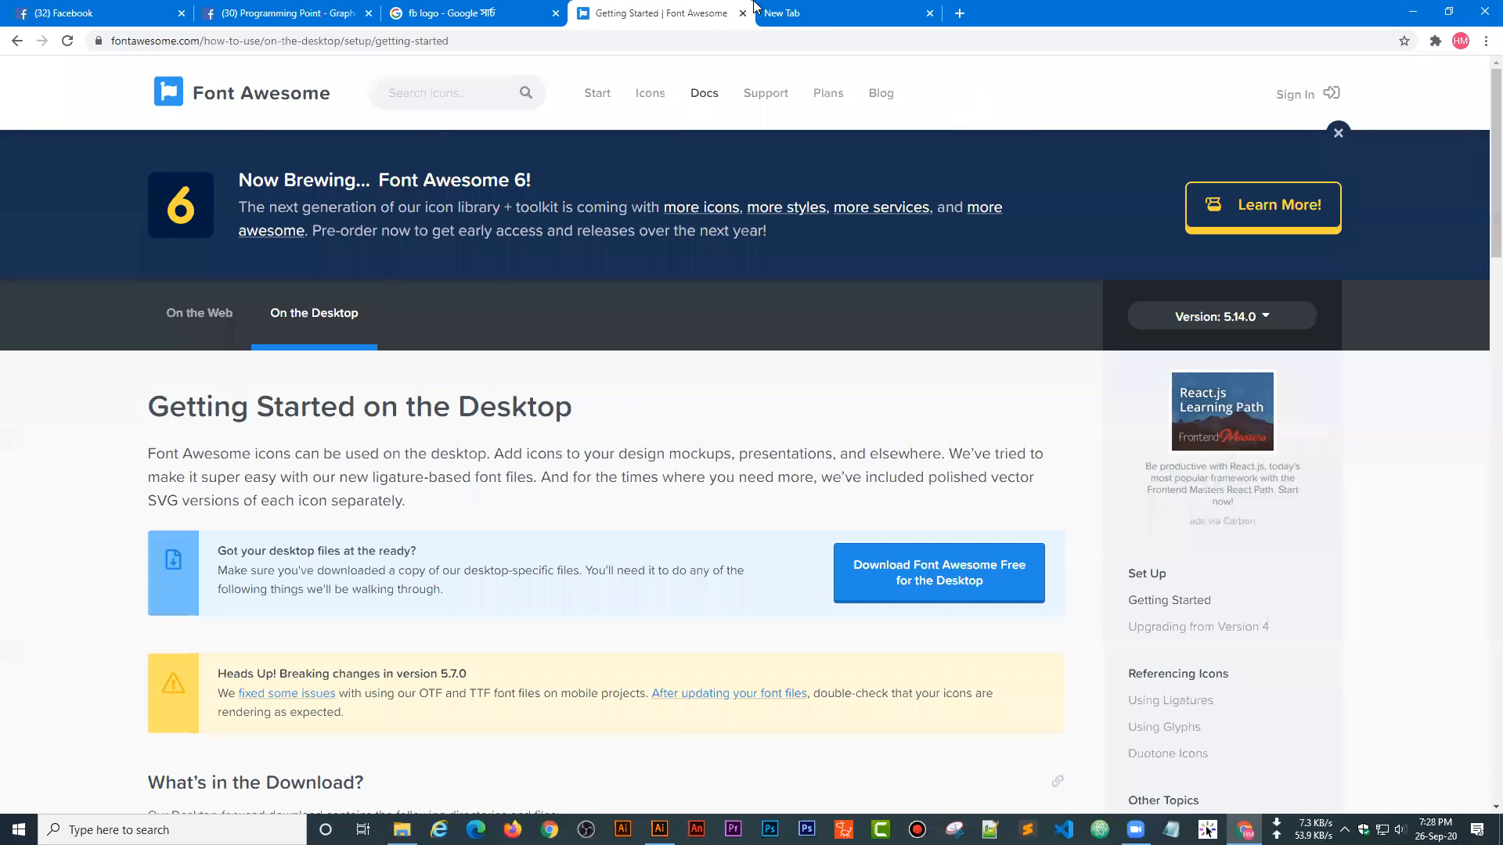
left_click(777, 9)
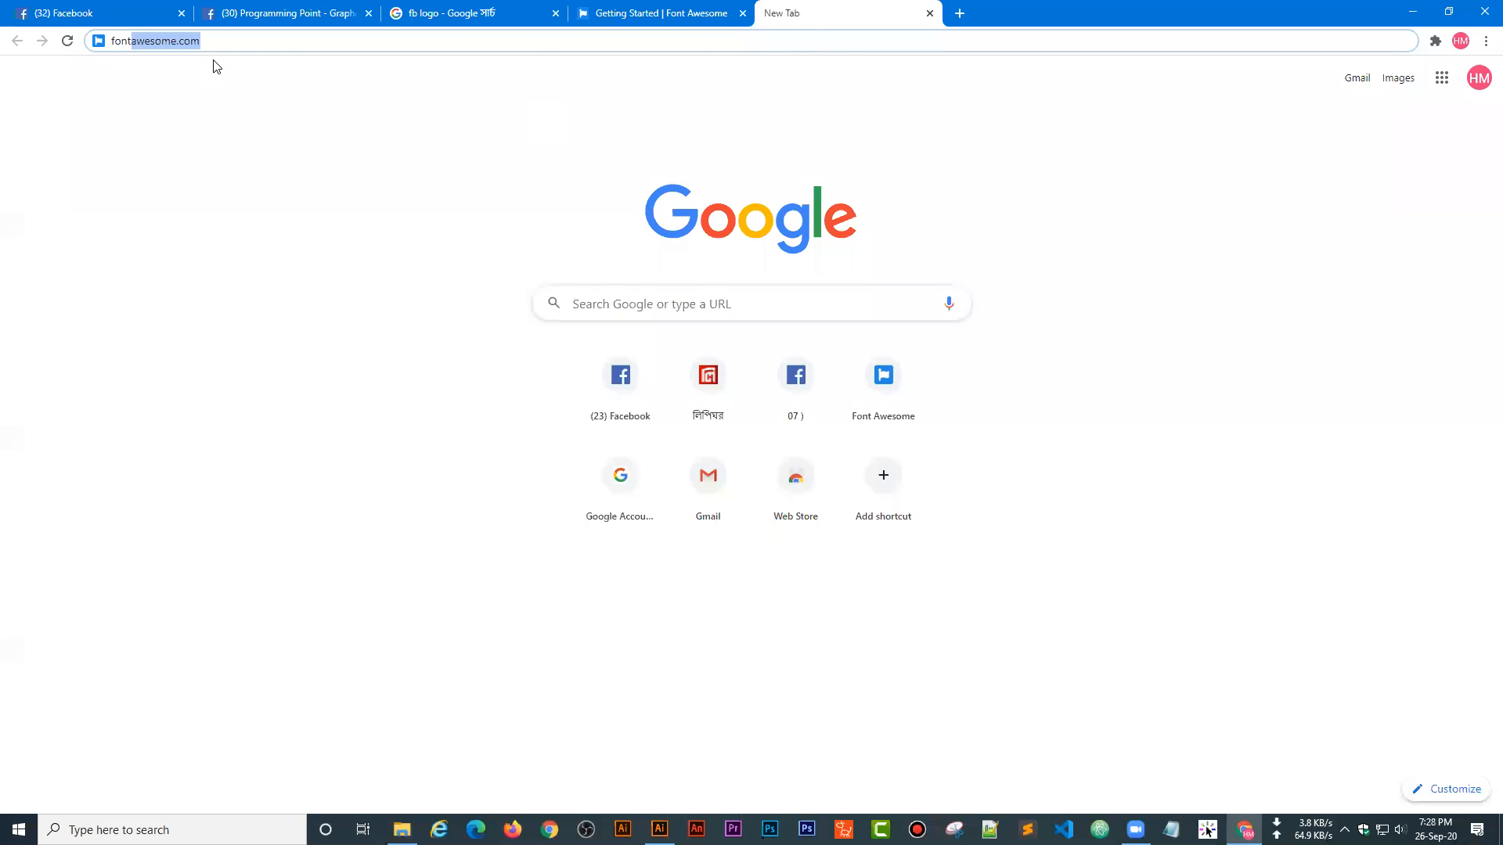
type("awse")
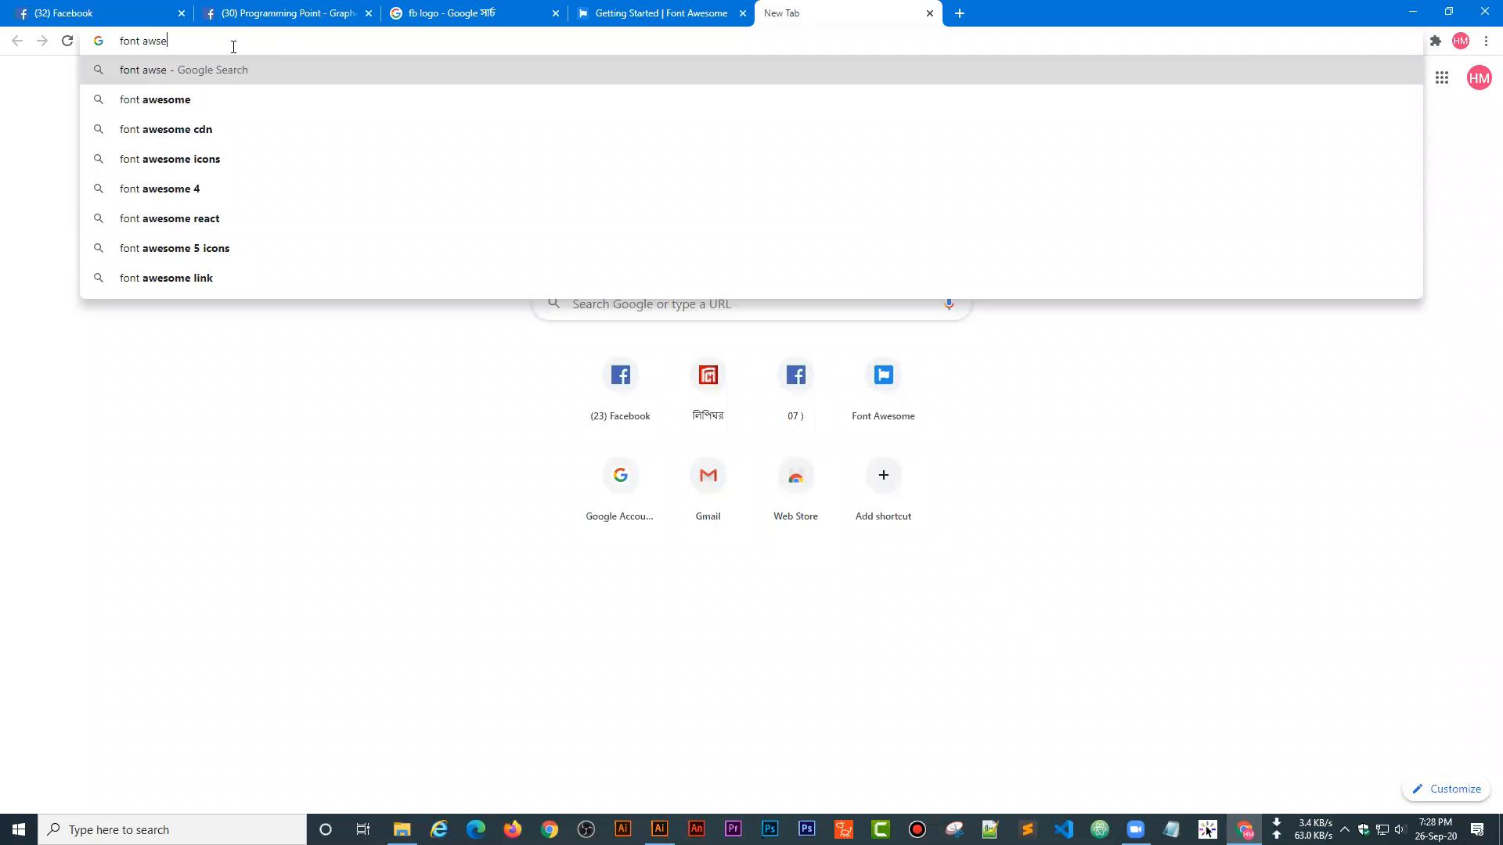
key("BackSpace")
type("ome")
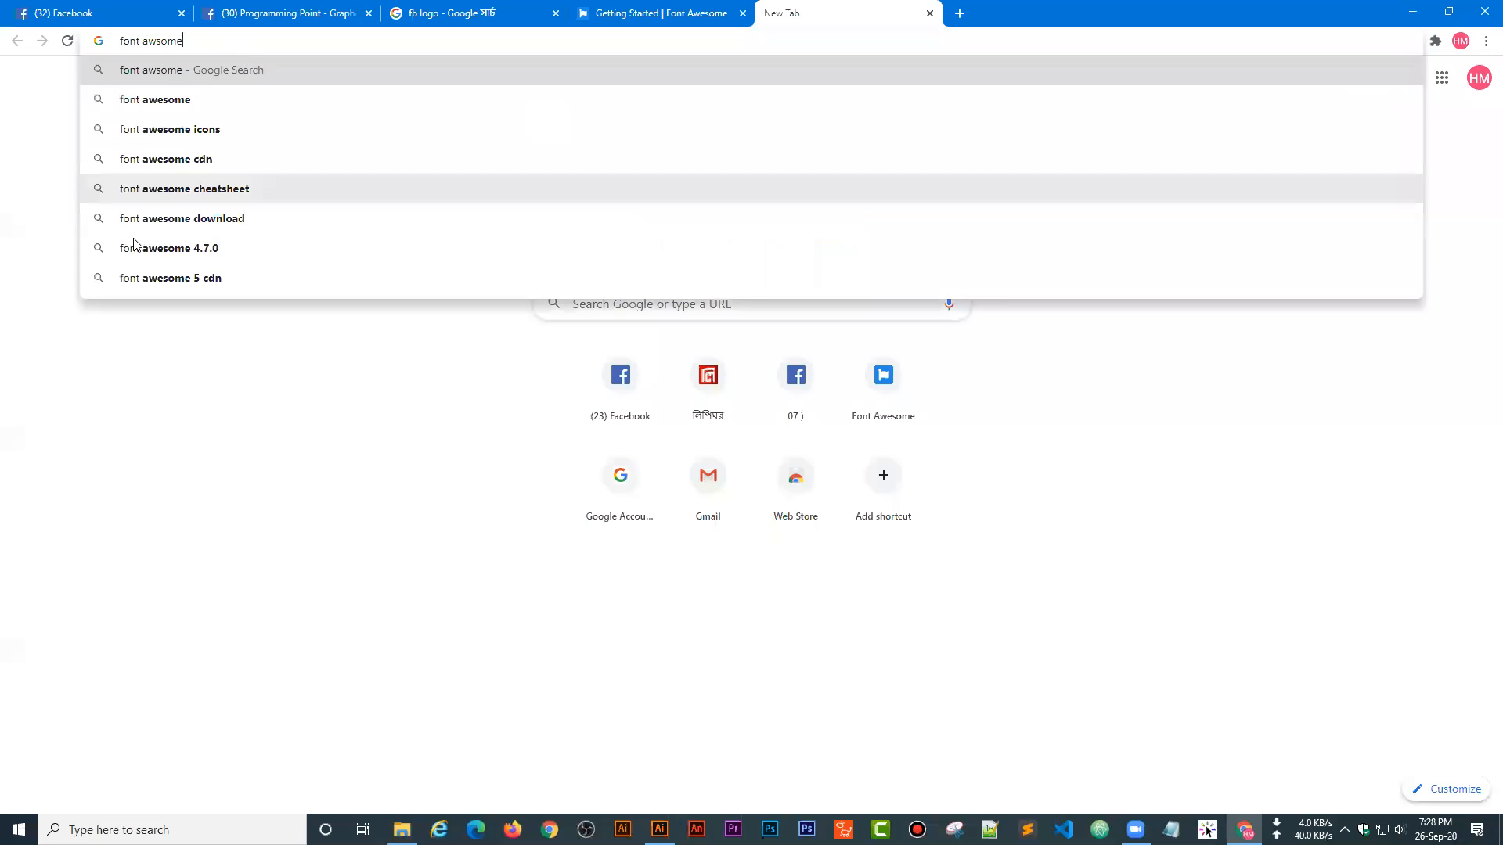
left_click(233, 191)
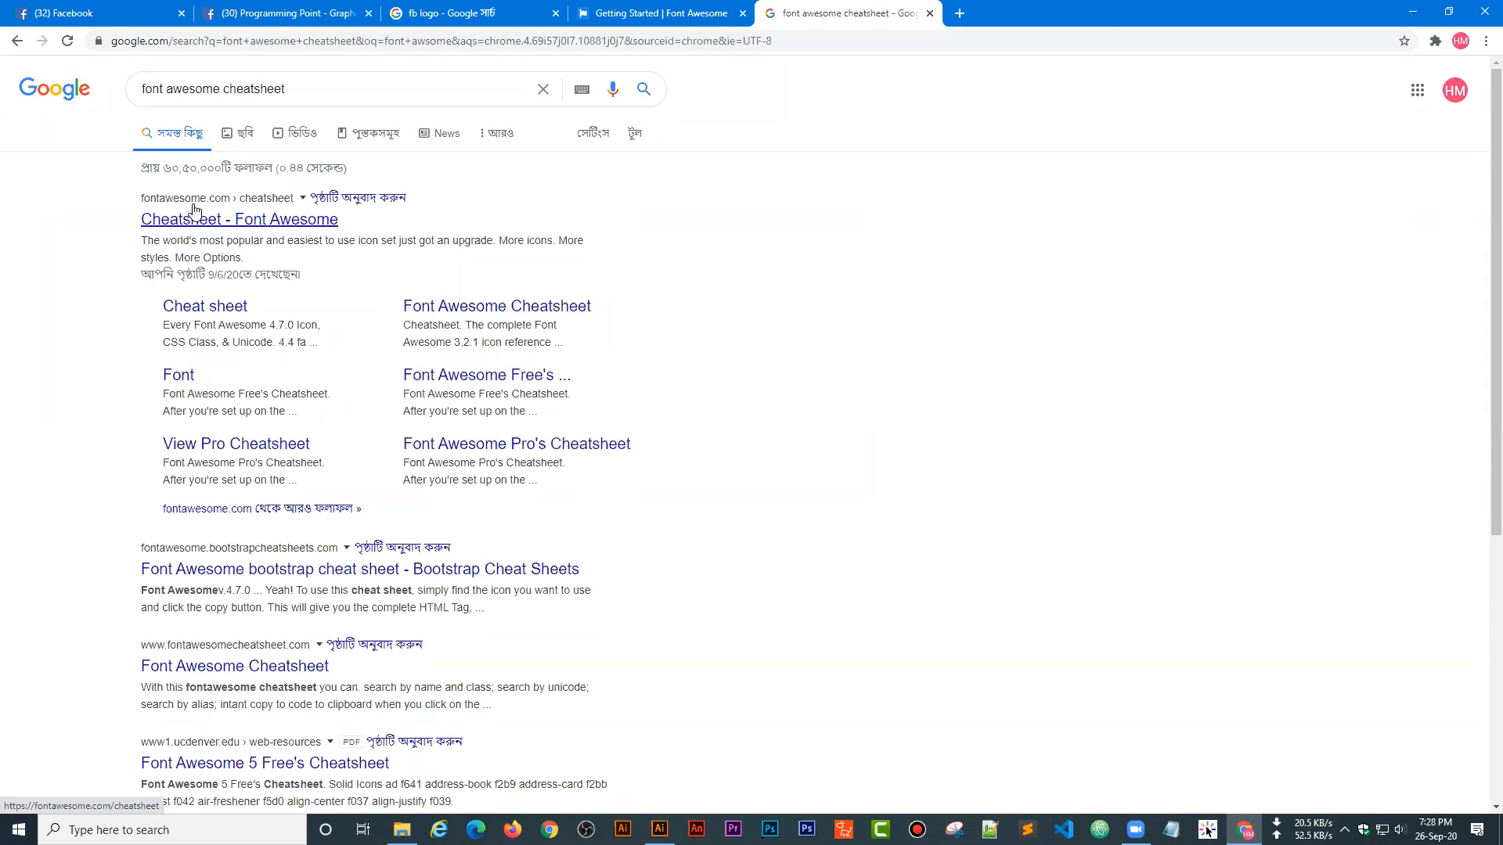
left_click(214, 225)
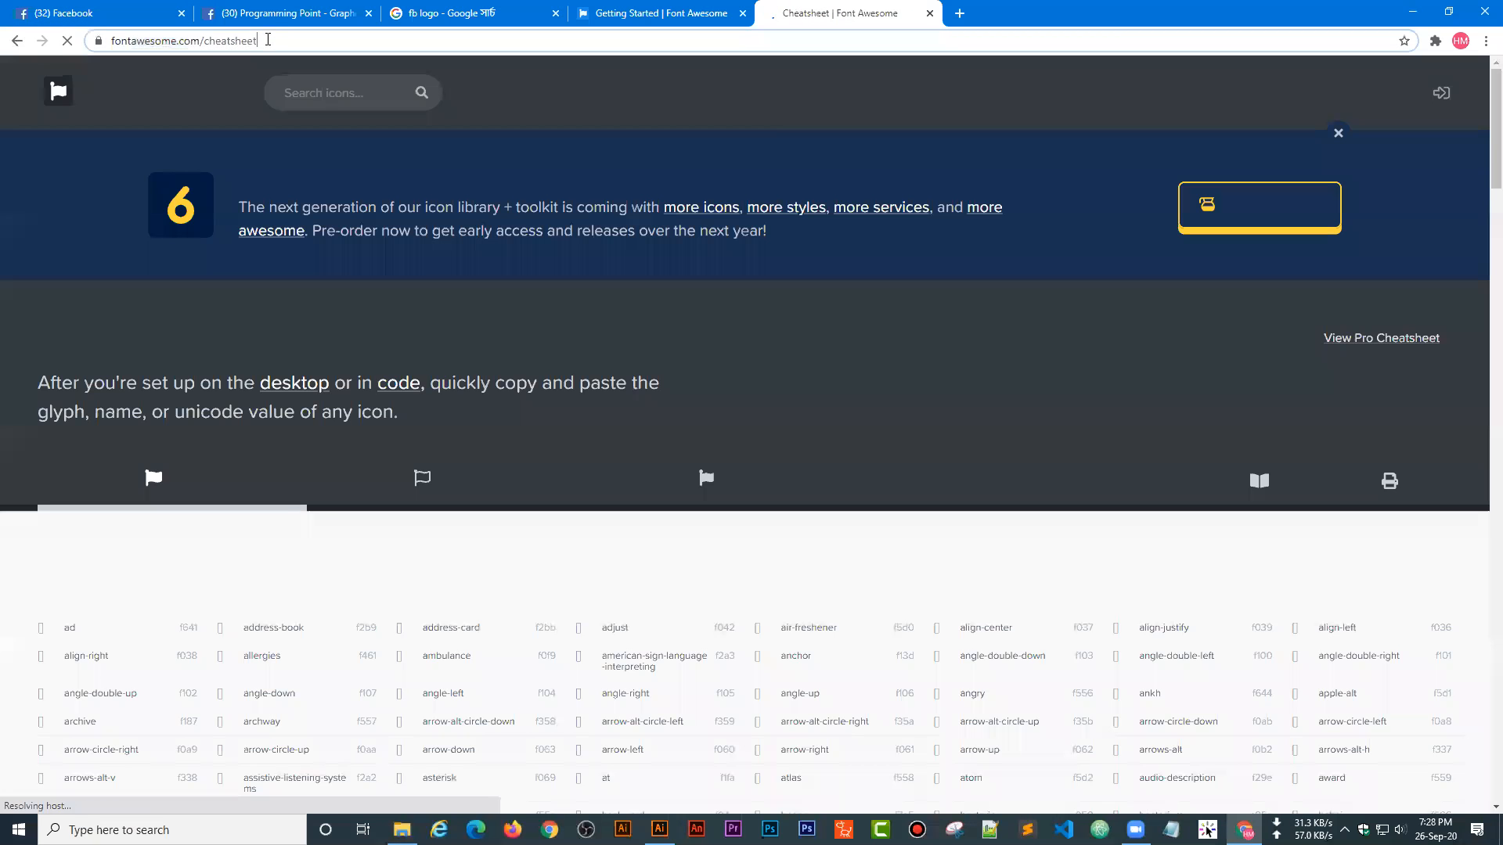
- Copy the web address of the Font Awesome cheatsheet page
left_click(270, 42)
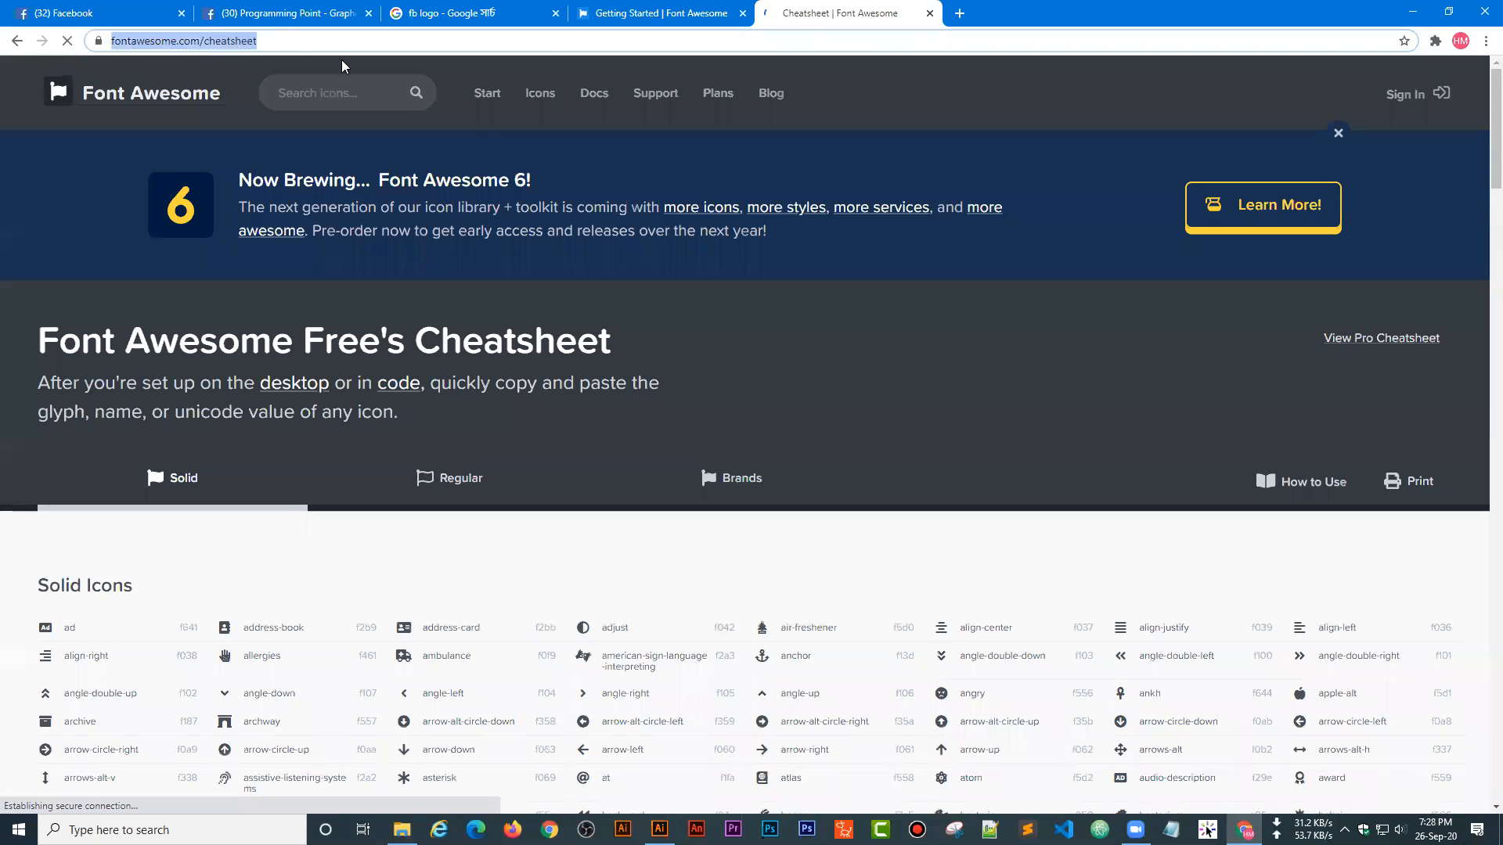
right_click(216, 42)
left_click(253, 131)
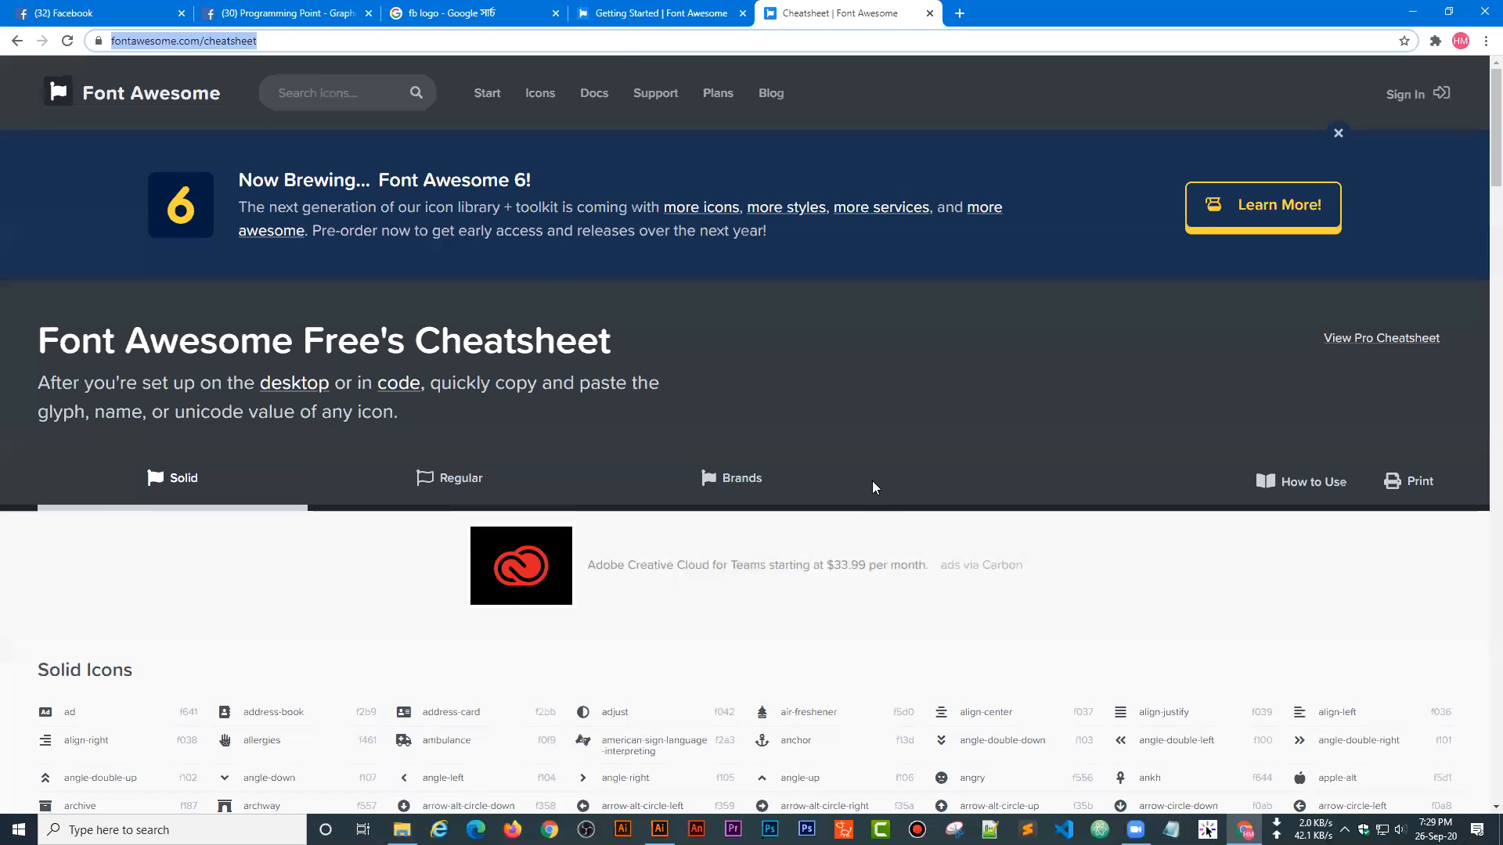
- Look through the Solid and Regular icon lists of the Font Awesome Free cheatsheet
scroll(879, 487, "down", 5)
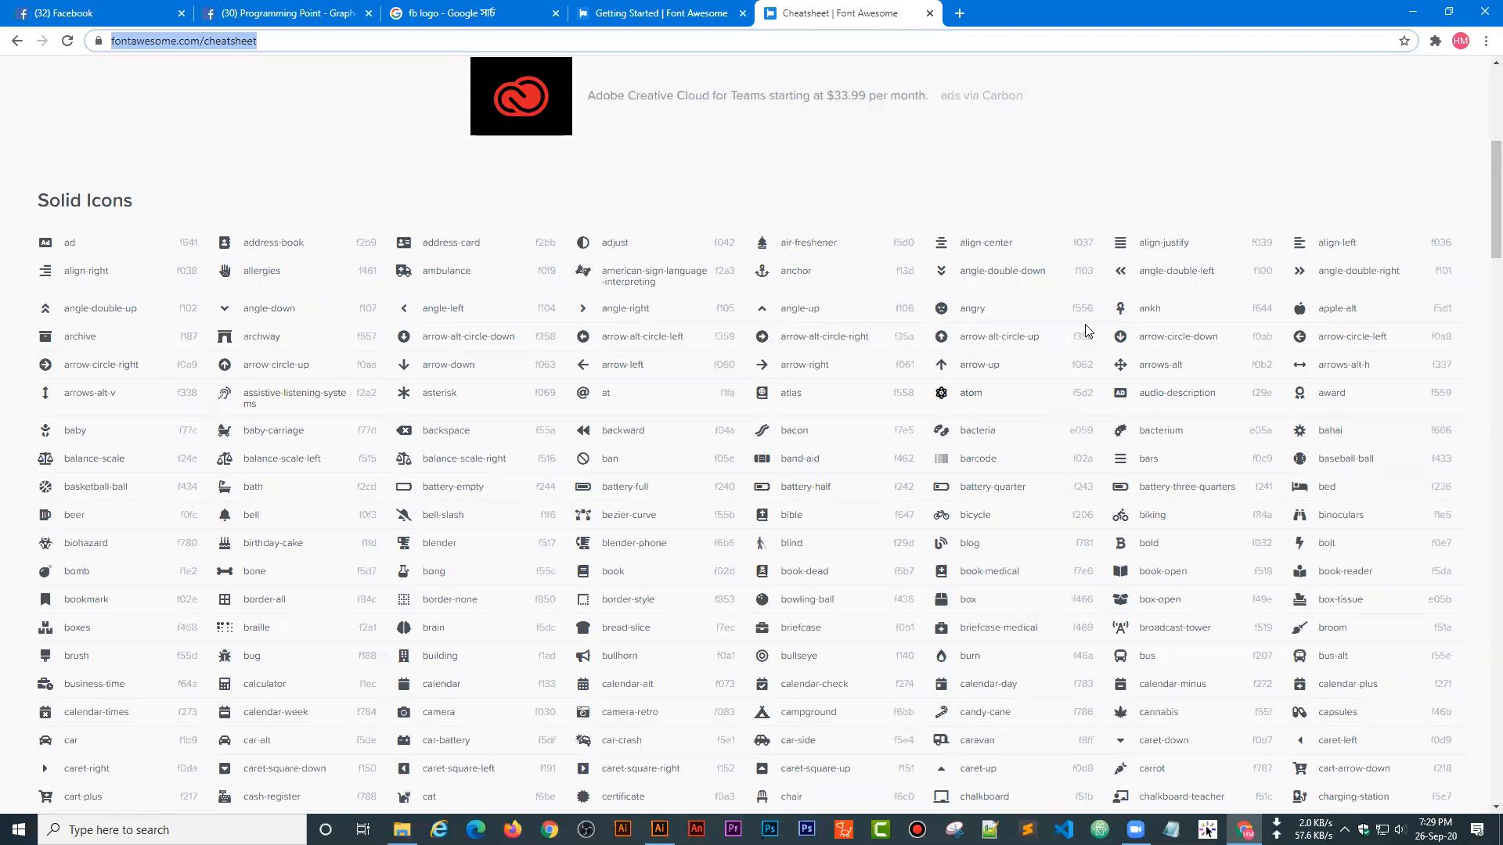
scroll(1092, 329, "up", 3)
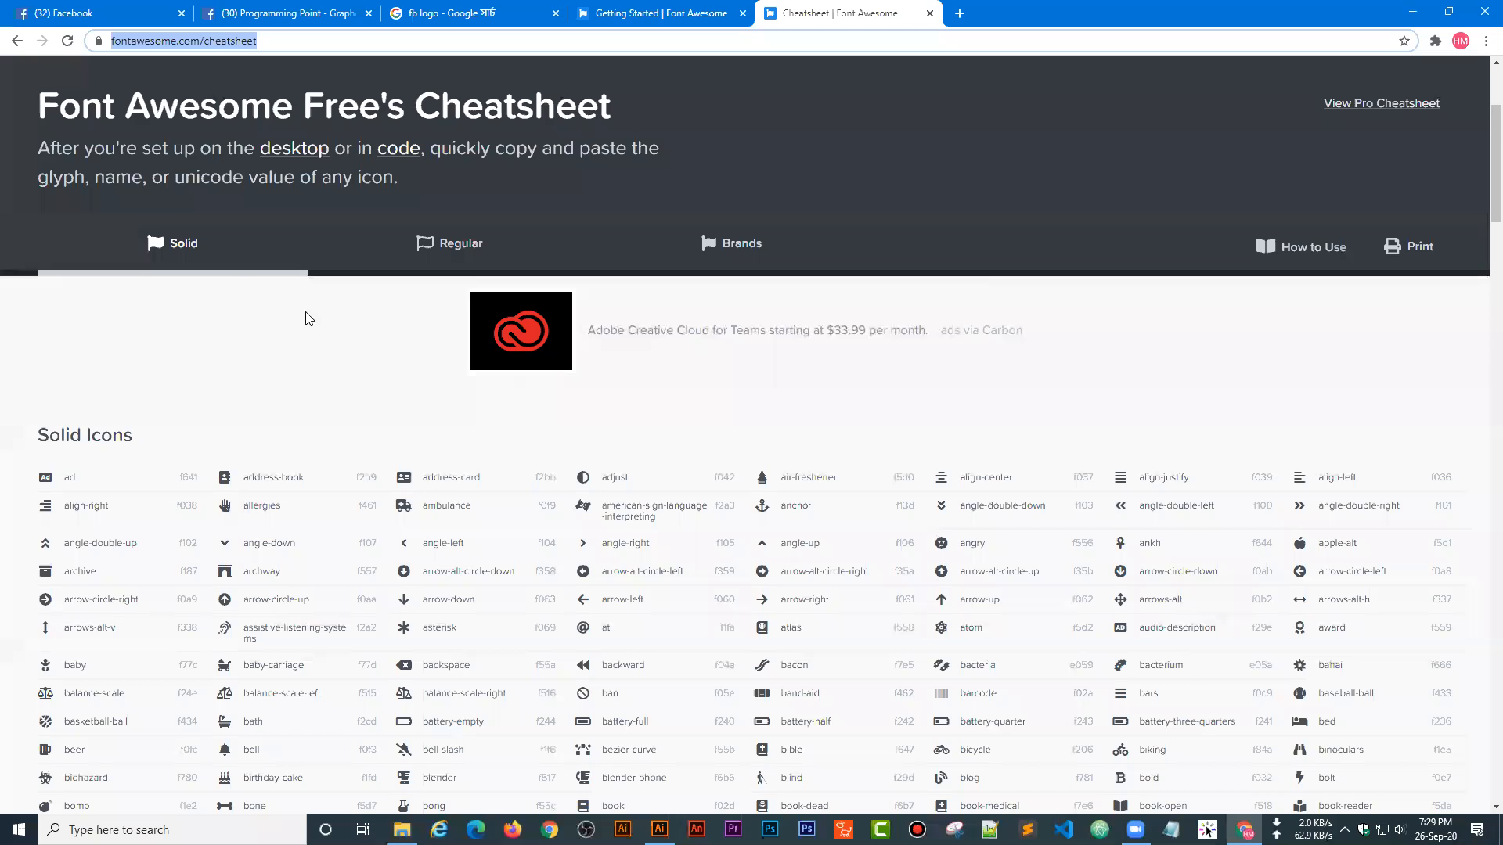
scroll(306, 318, "down", 2)
left_click(580, 416)
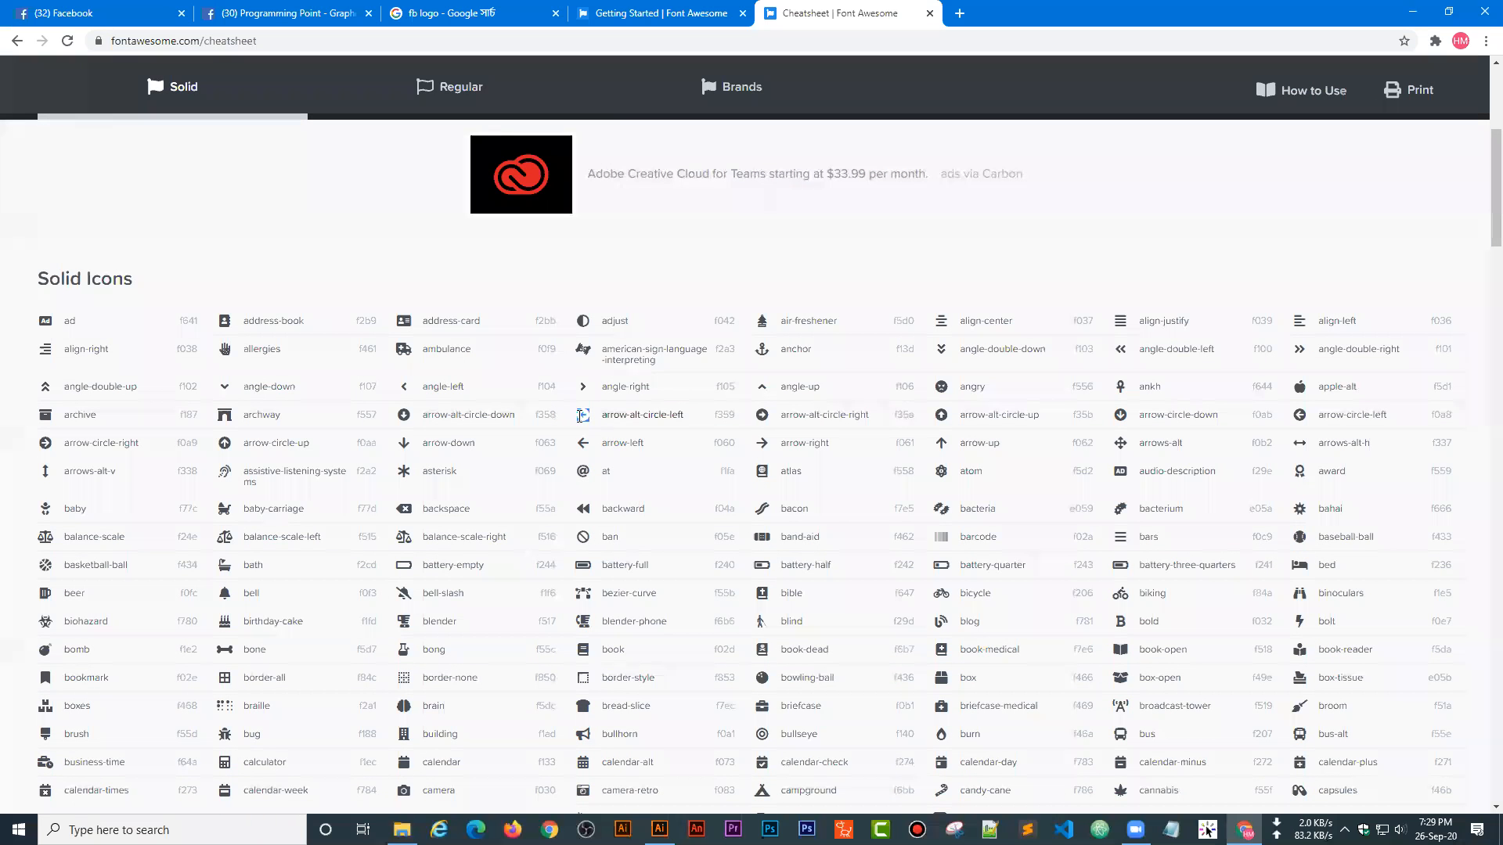
left_click(427, 90)
scroll(861, 531, "down", 4)
scroll(631, 524, "down", 2)
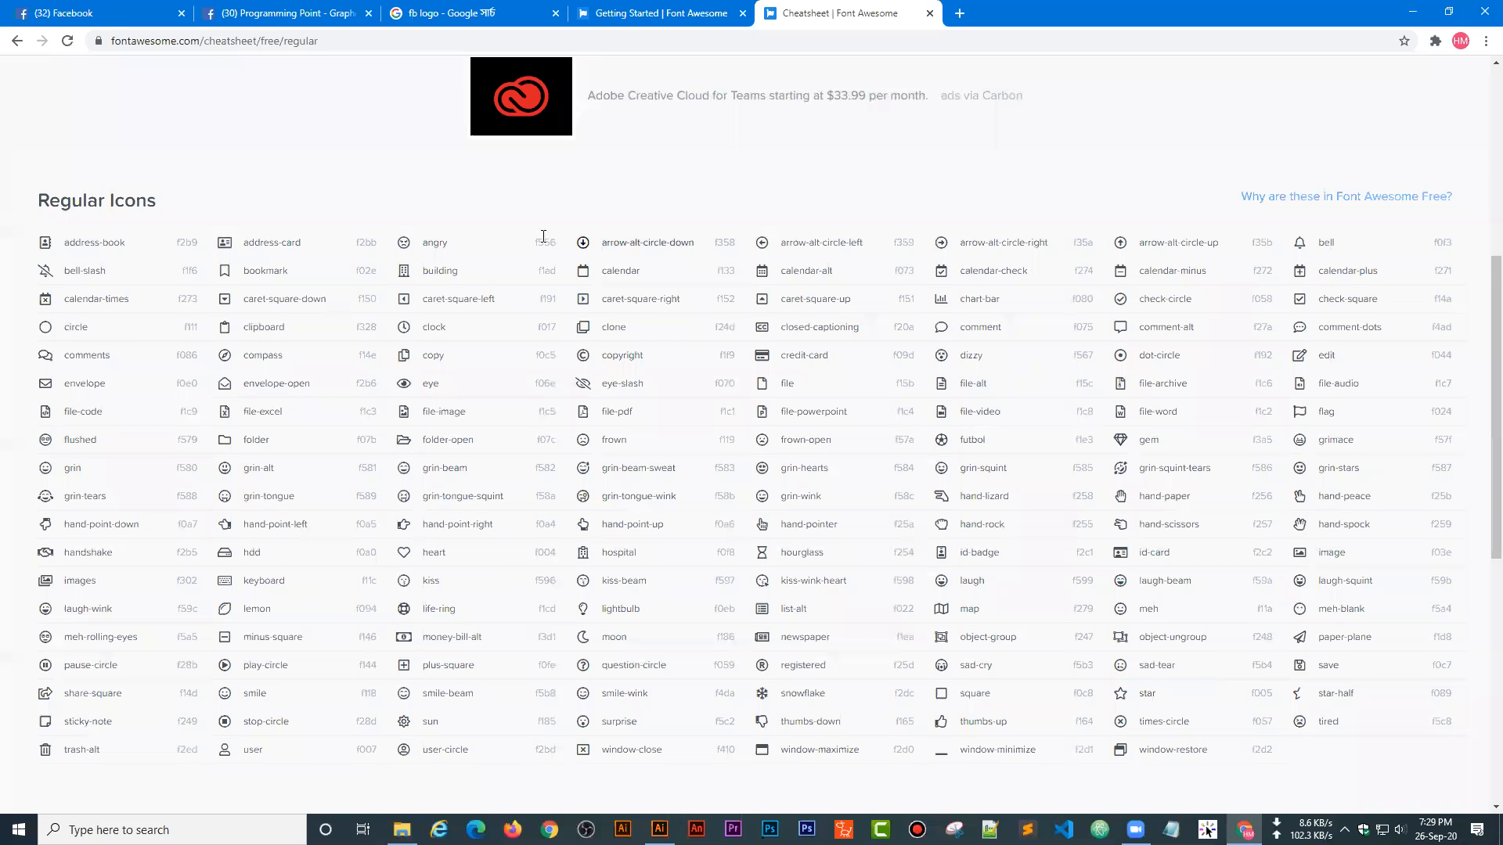
scroll(320, 429, "up", 5)
left_click(135, 396)
scroll(835, 480, "down", 10)
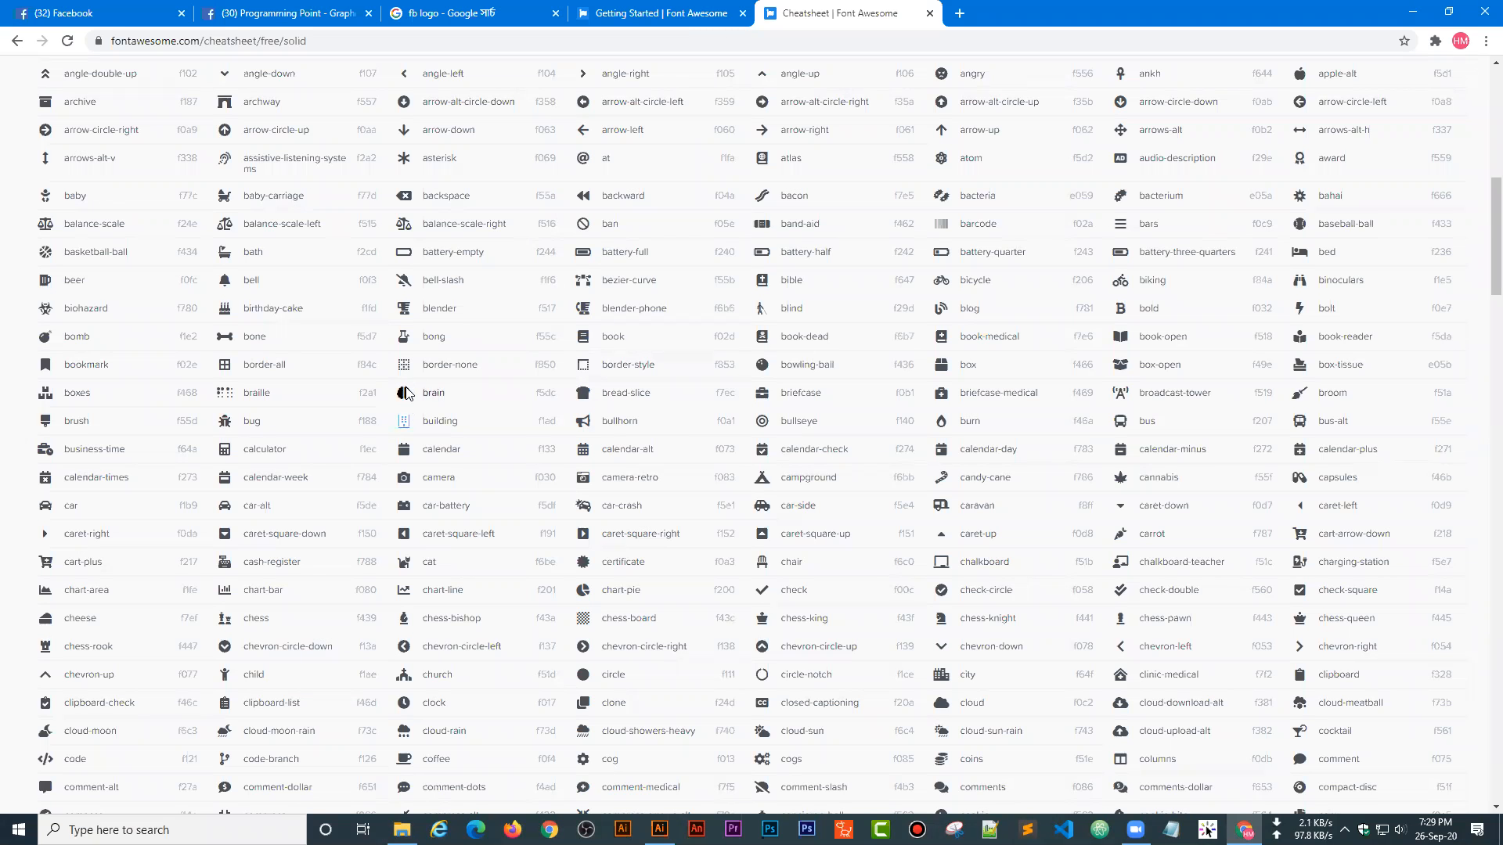
scroll(628, 443, "up", 5)
scroll(775, 496, "up", 4)
- Open the Brands icon list of the cheatsheet and look through its icons and names
left_click(775, 493)
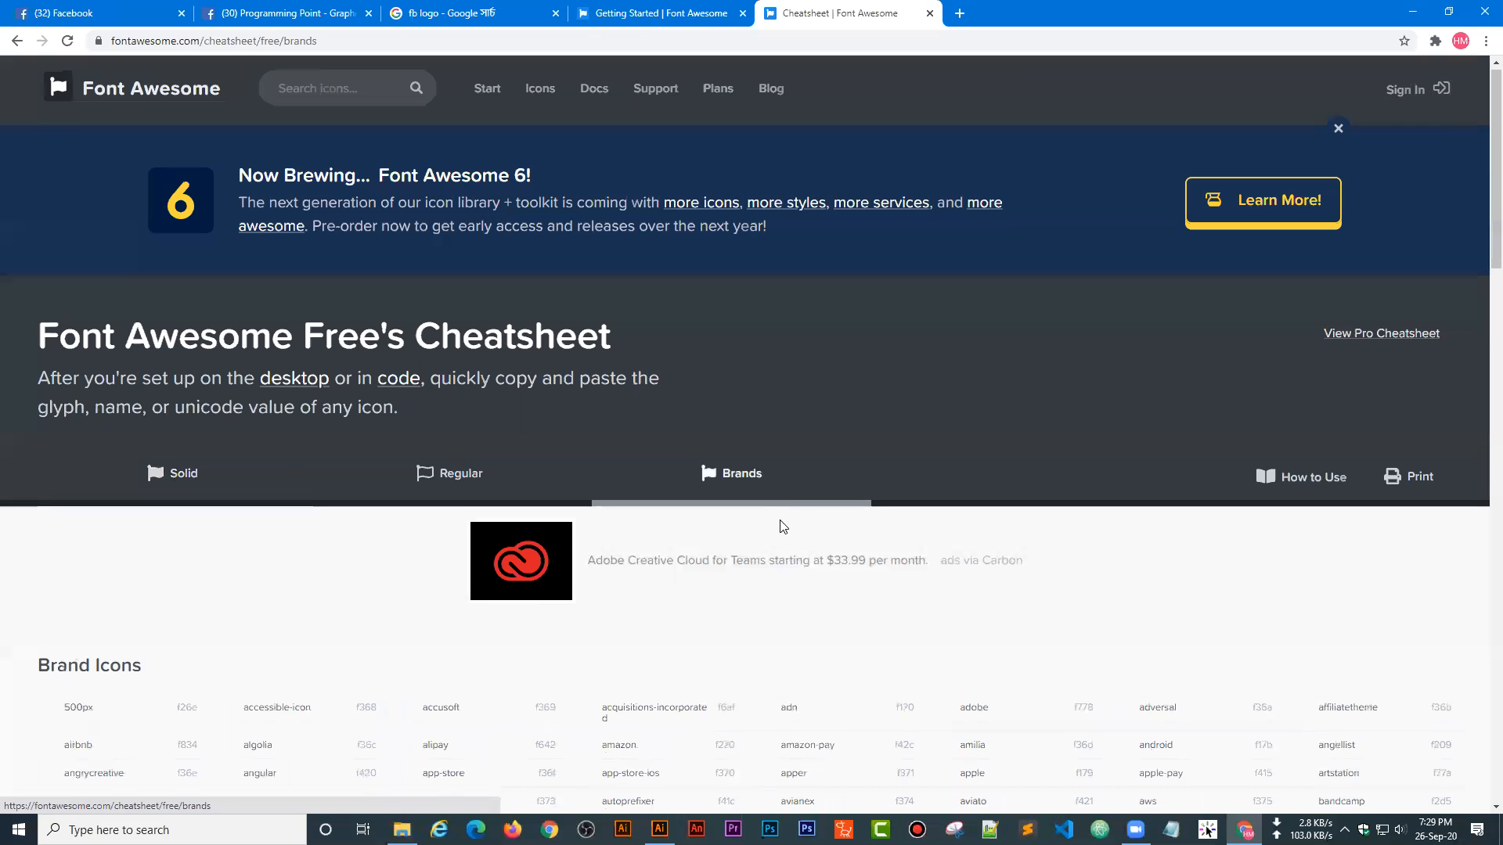
scroll(782, 527, "down", 6)
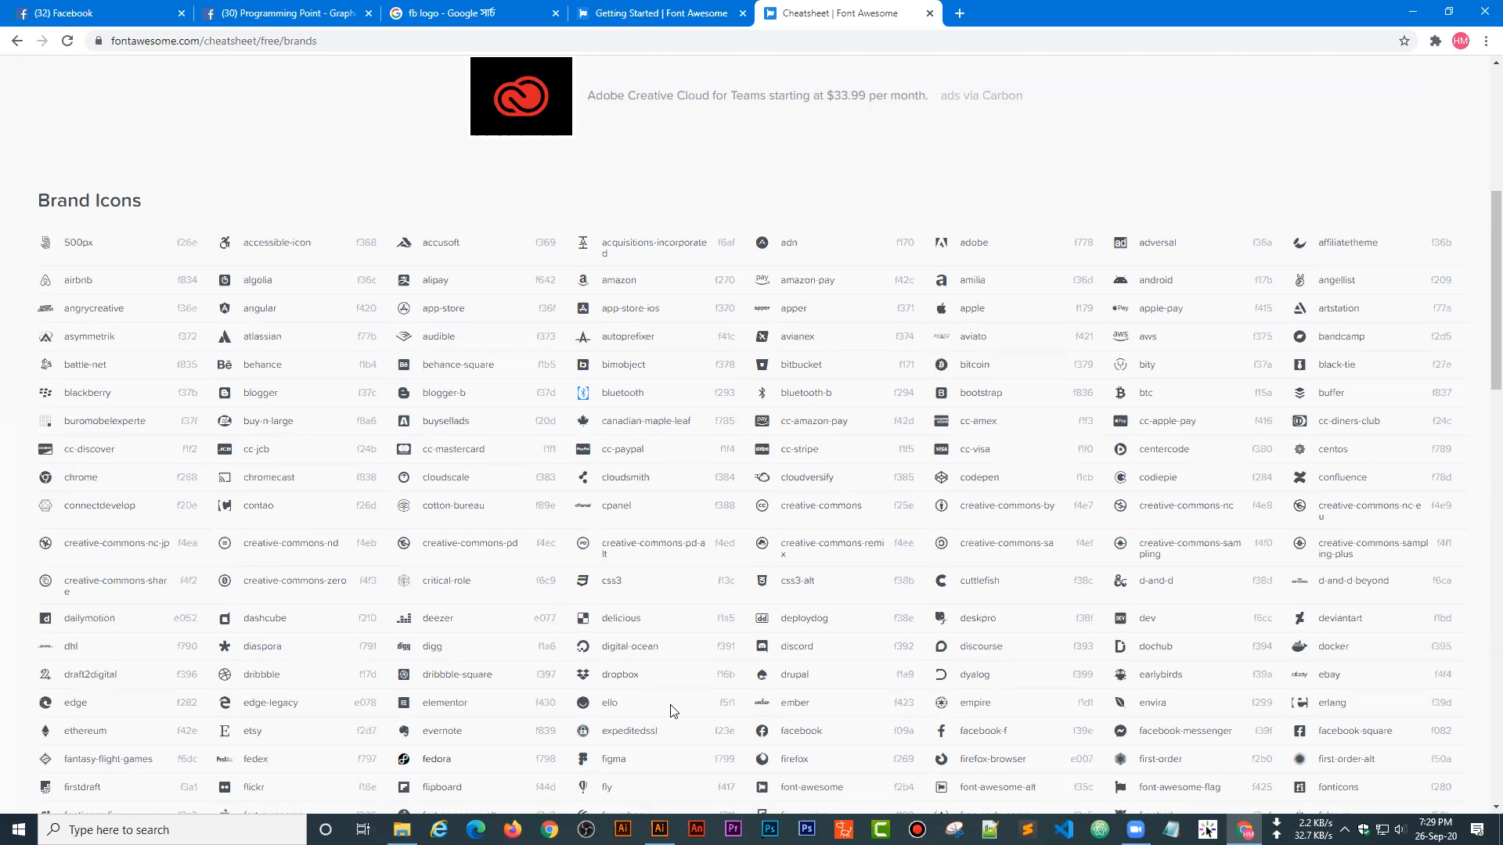
scroll(933, 296, "down", 4)
scroll(876, 335, "down", 1)
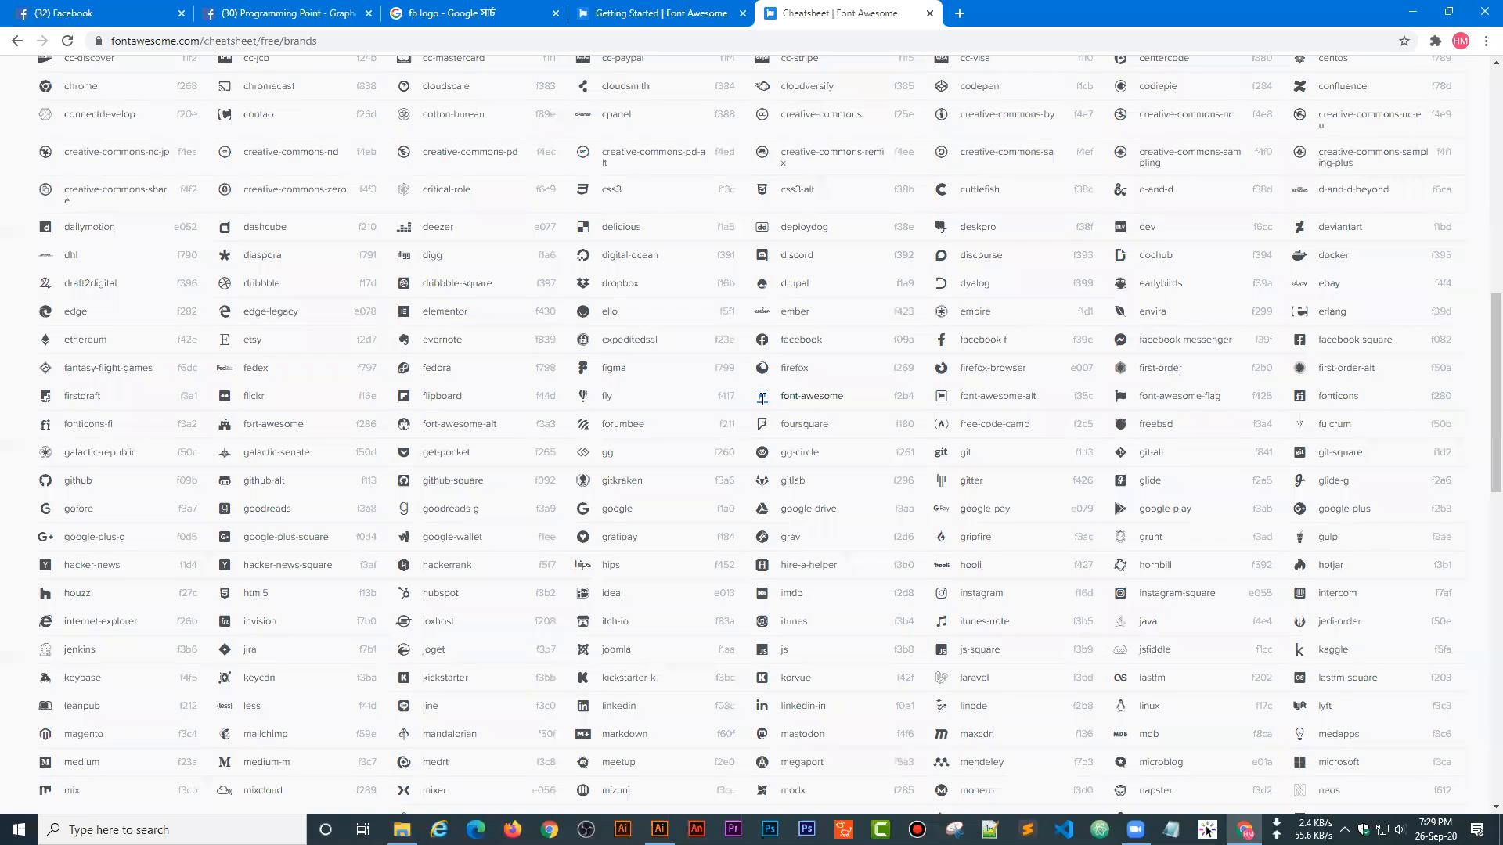
scroll(794, 410, "down", 5)
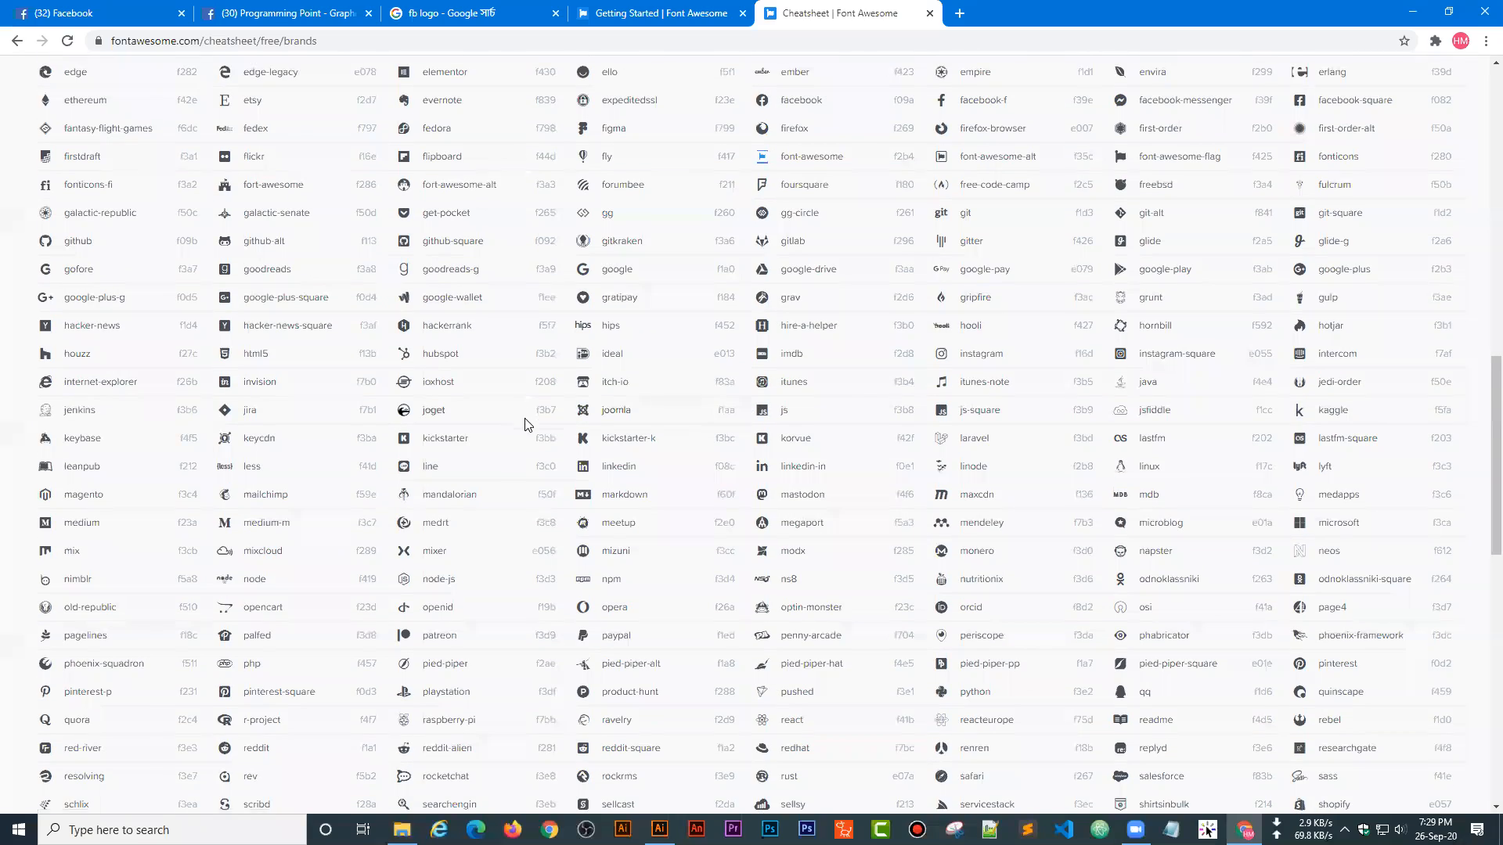
scroll(527, 423, "up", 5)
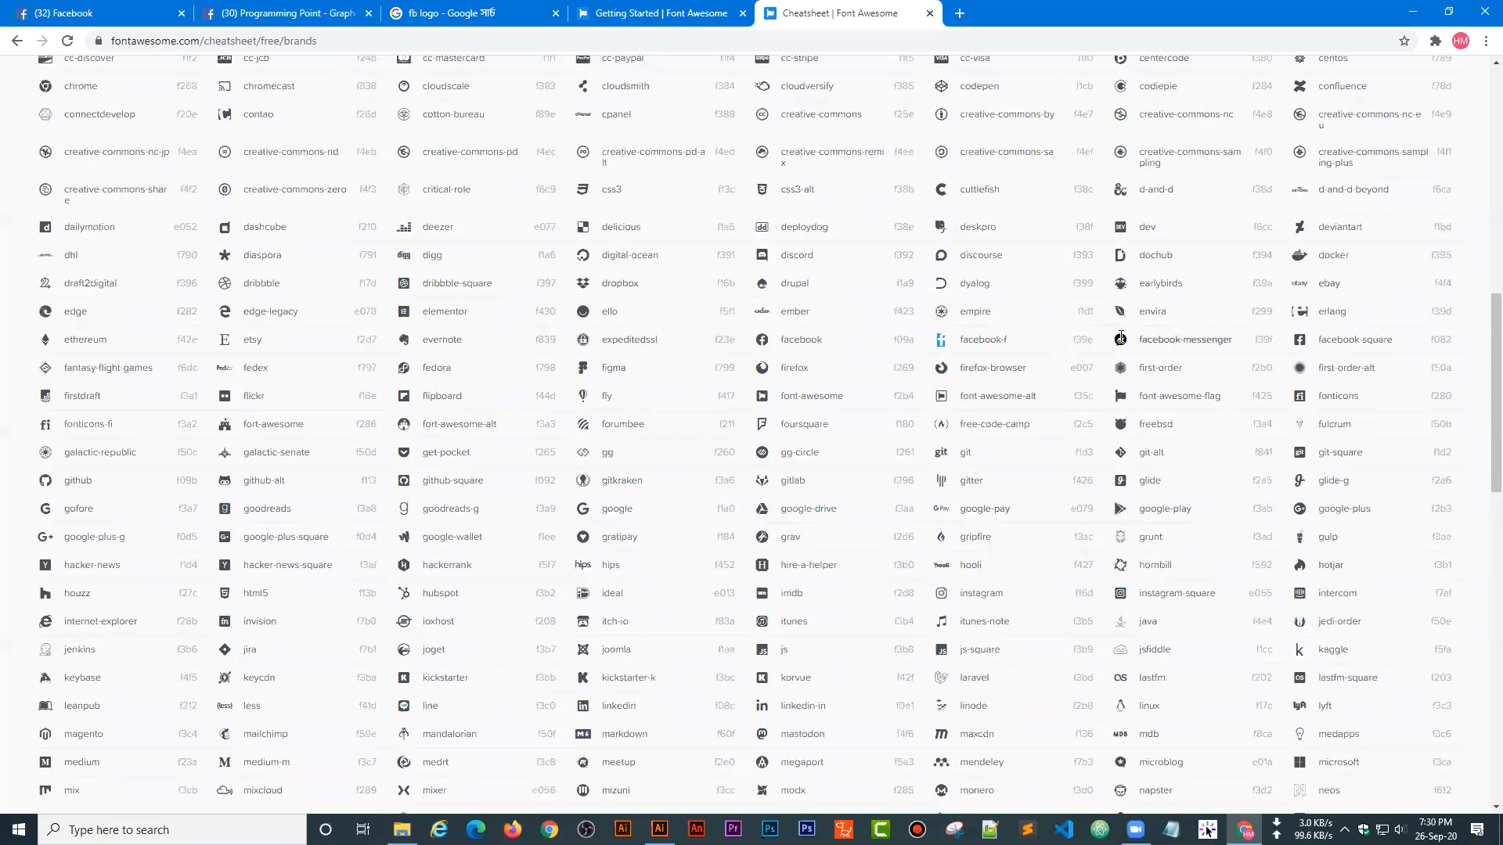
scroll(1127, 339, "up", 7)
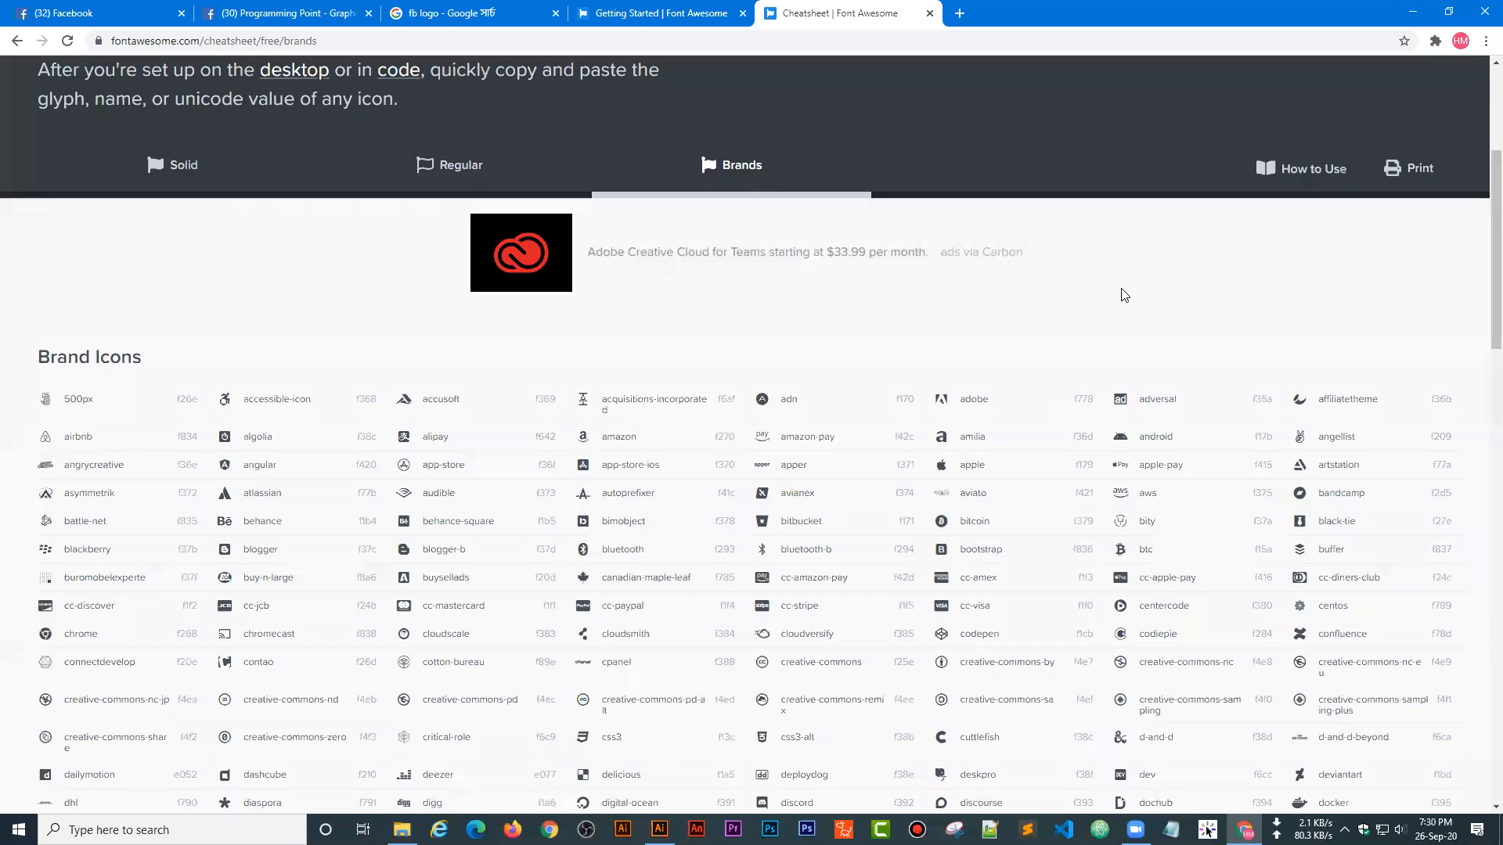
scroll(1124, 295, "up", 3)
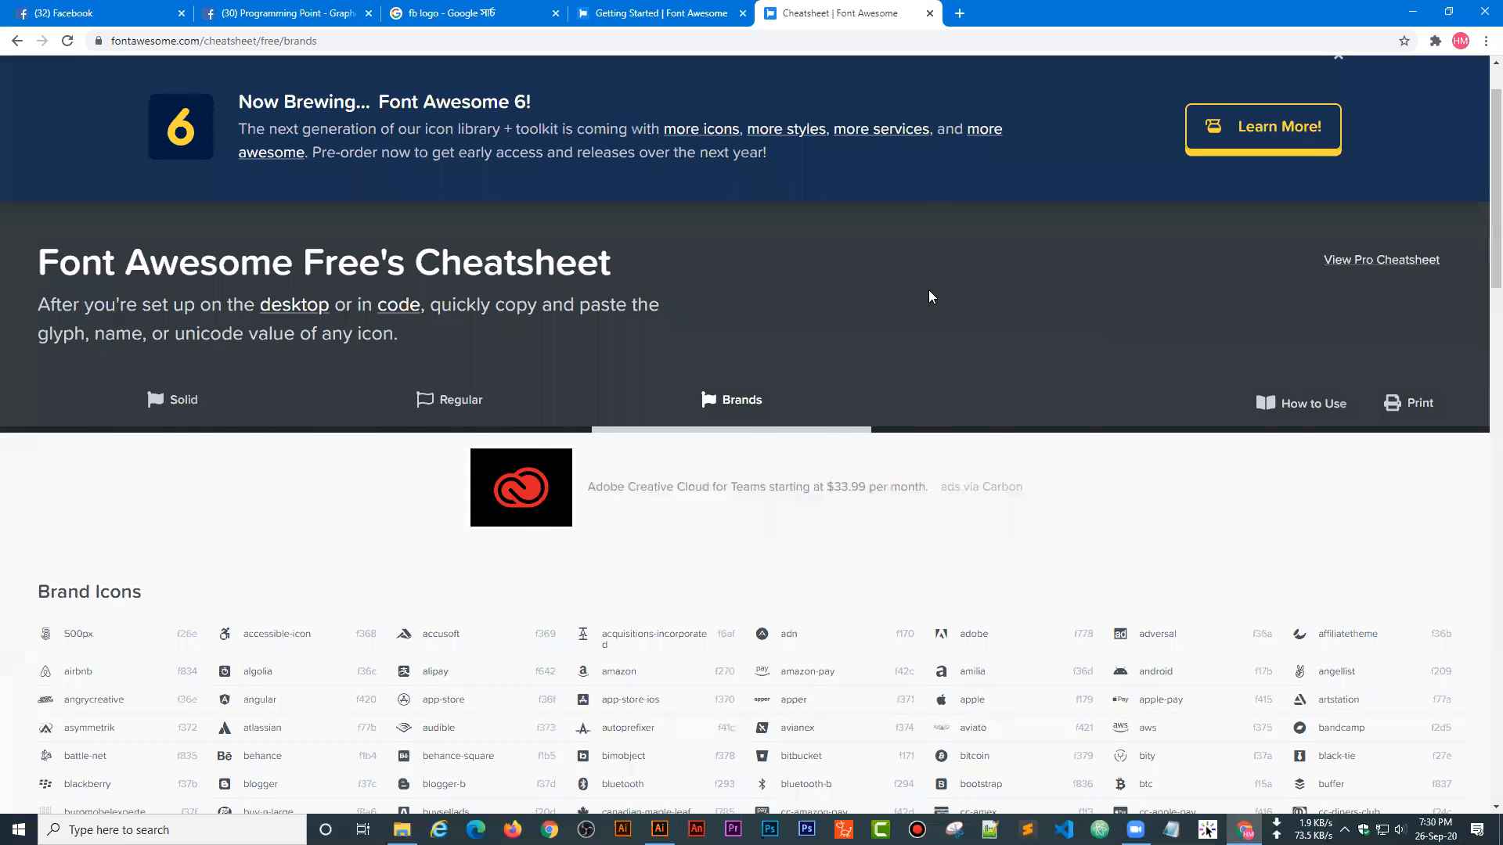
- Find "faceb" on the Brands page and step back through the matching icon names
key("ctrl+f")
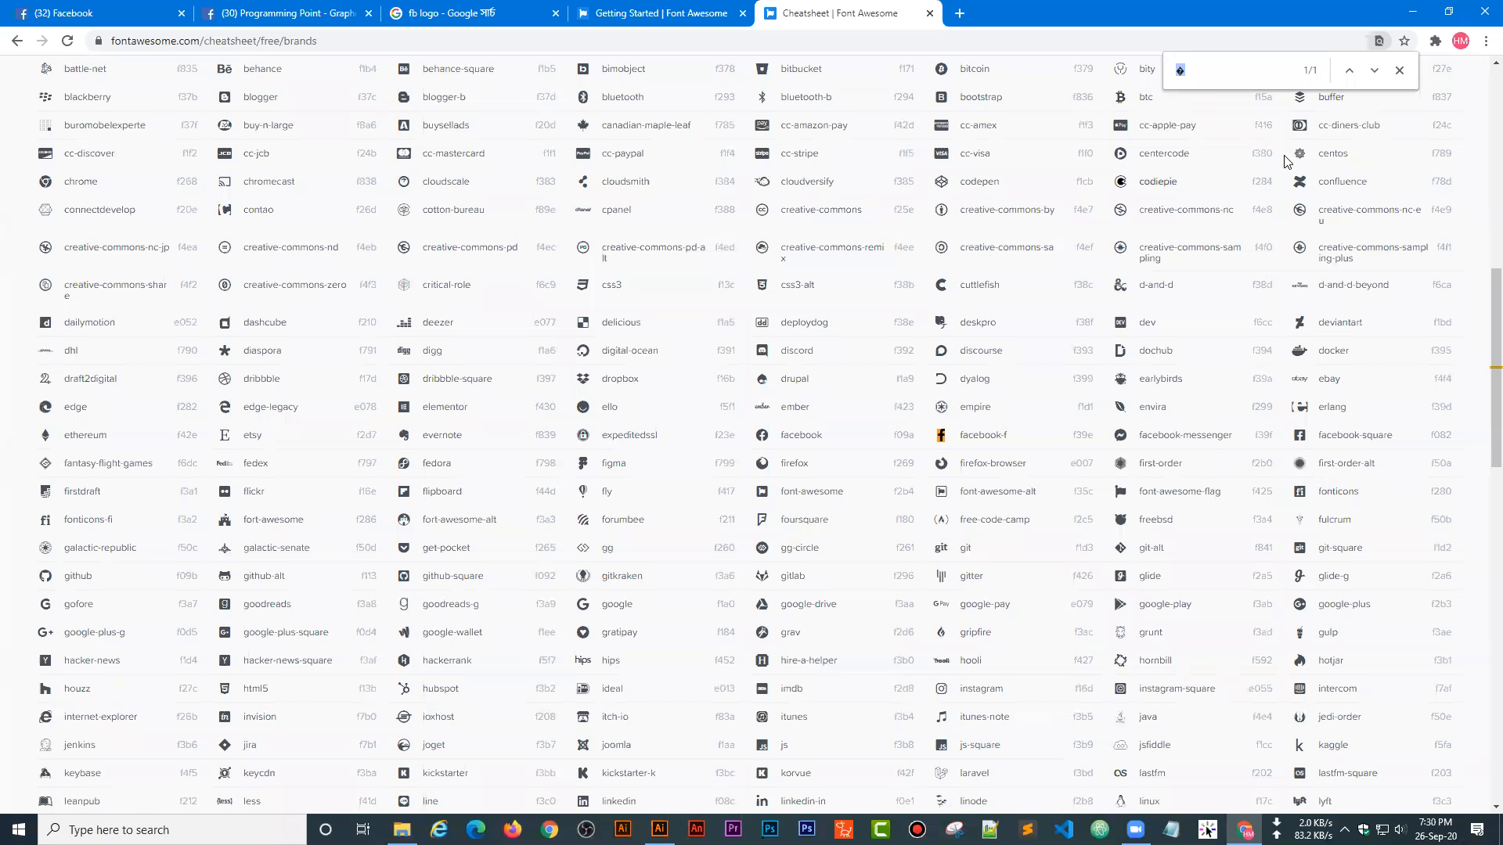
type("faceb")
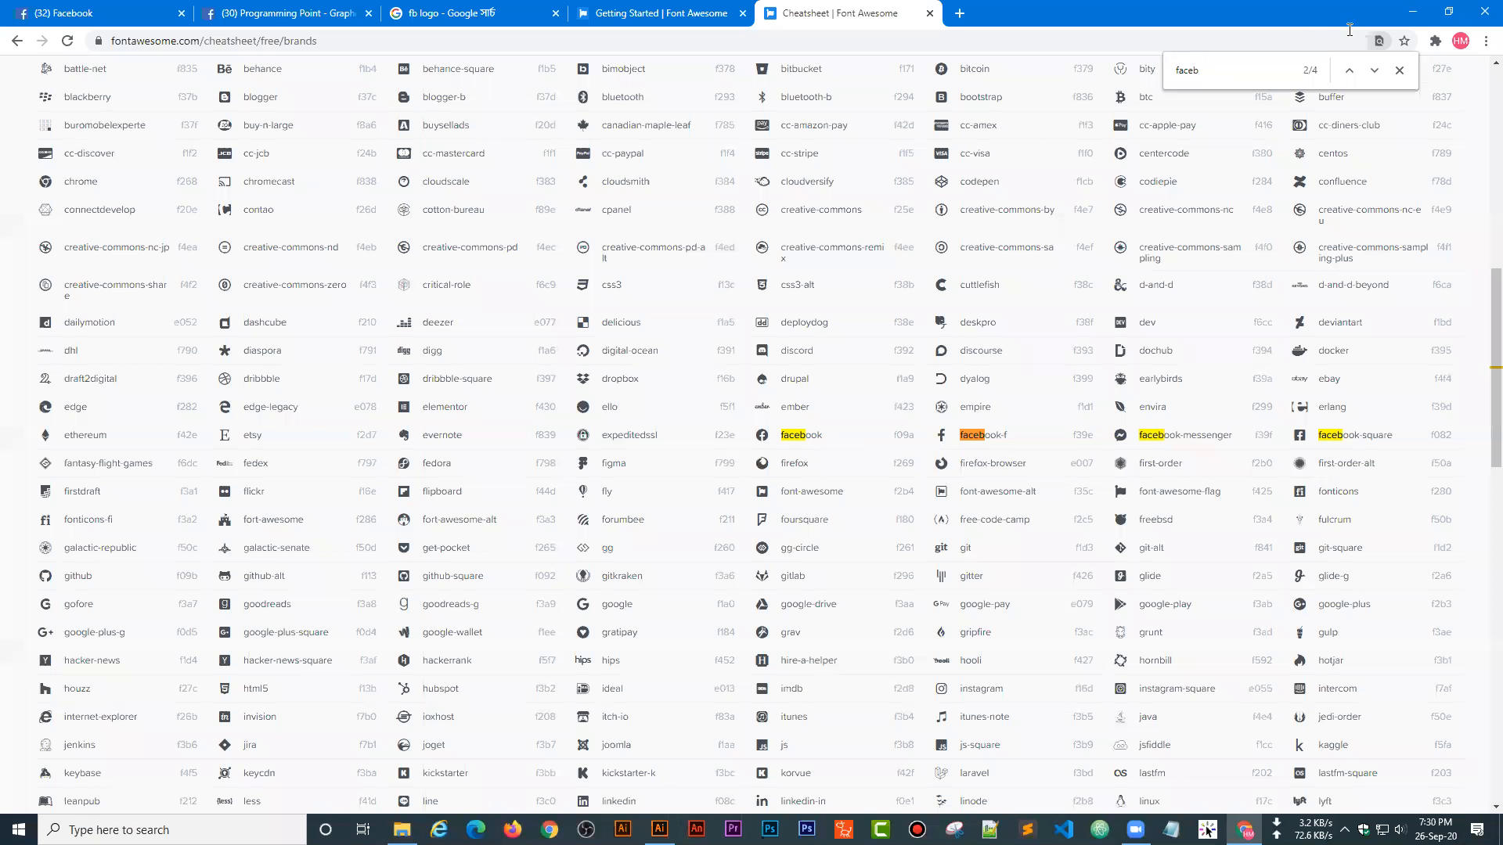
left_click(1349, 72)
left_click(1348, 71)
- Switch to Illustrator and paste the copied icon glyph as new text in the empty area below the black circle
left_click(660, 829)
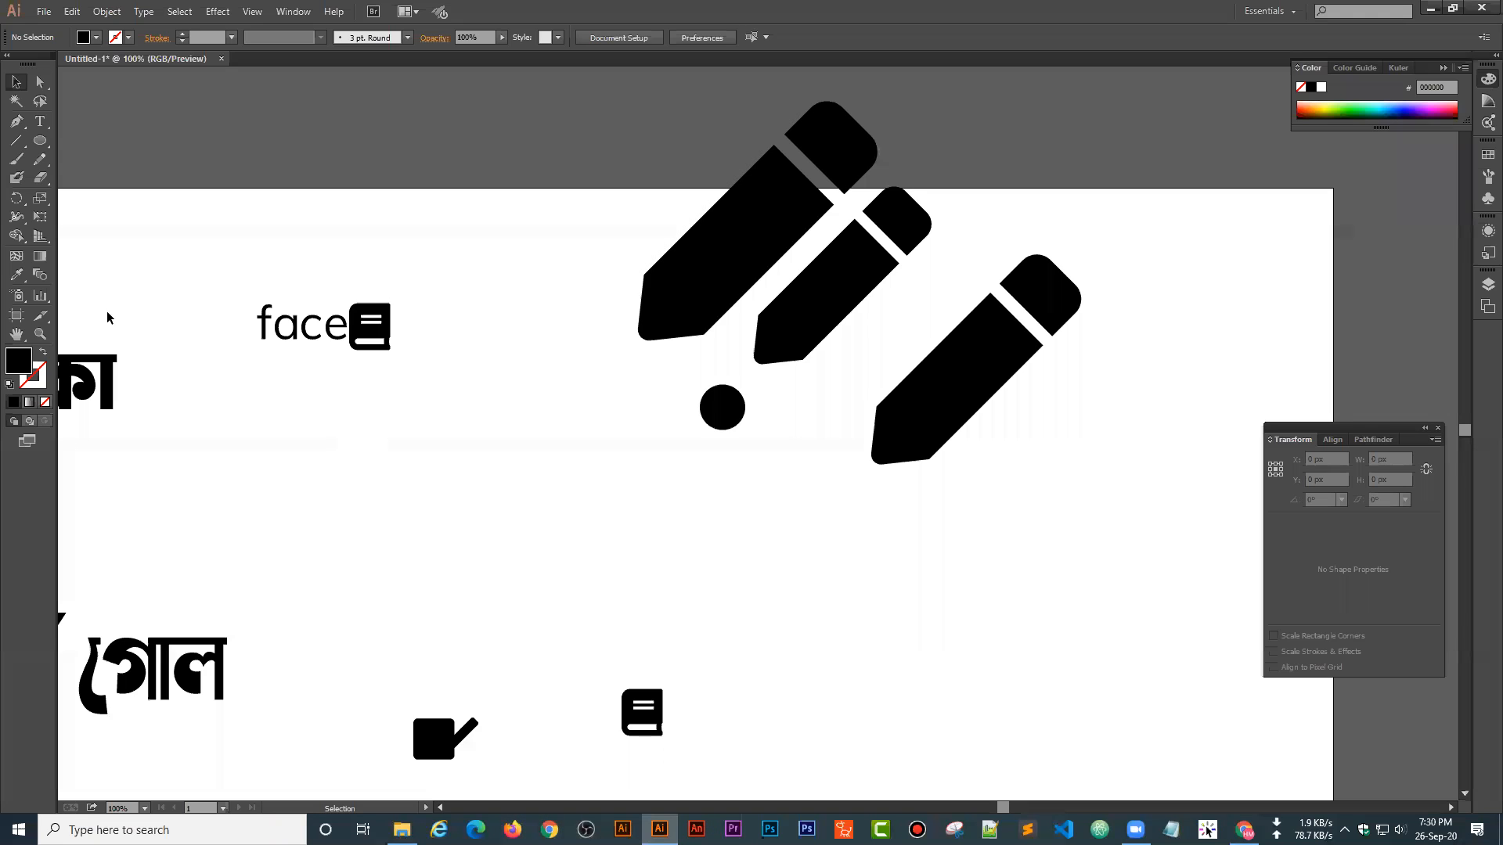
left_click(40, 121)
left_click(572, 539)
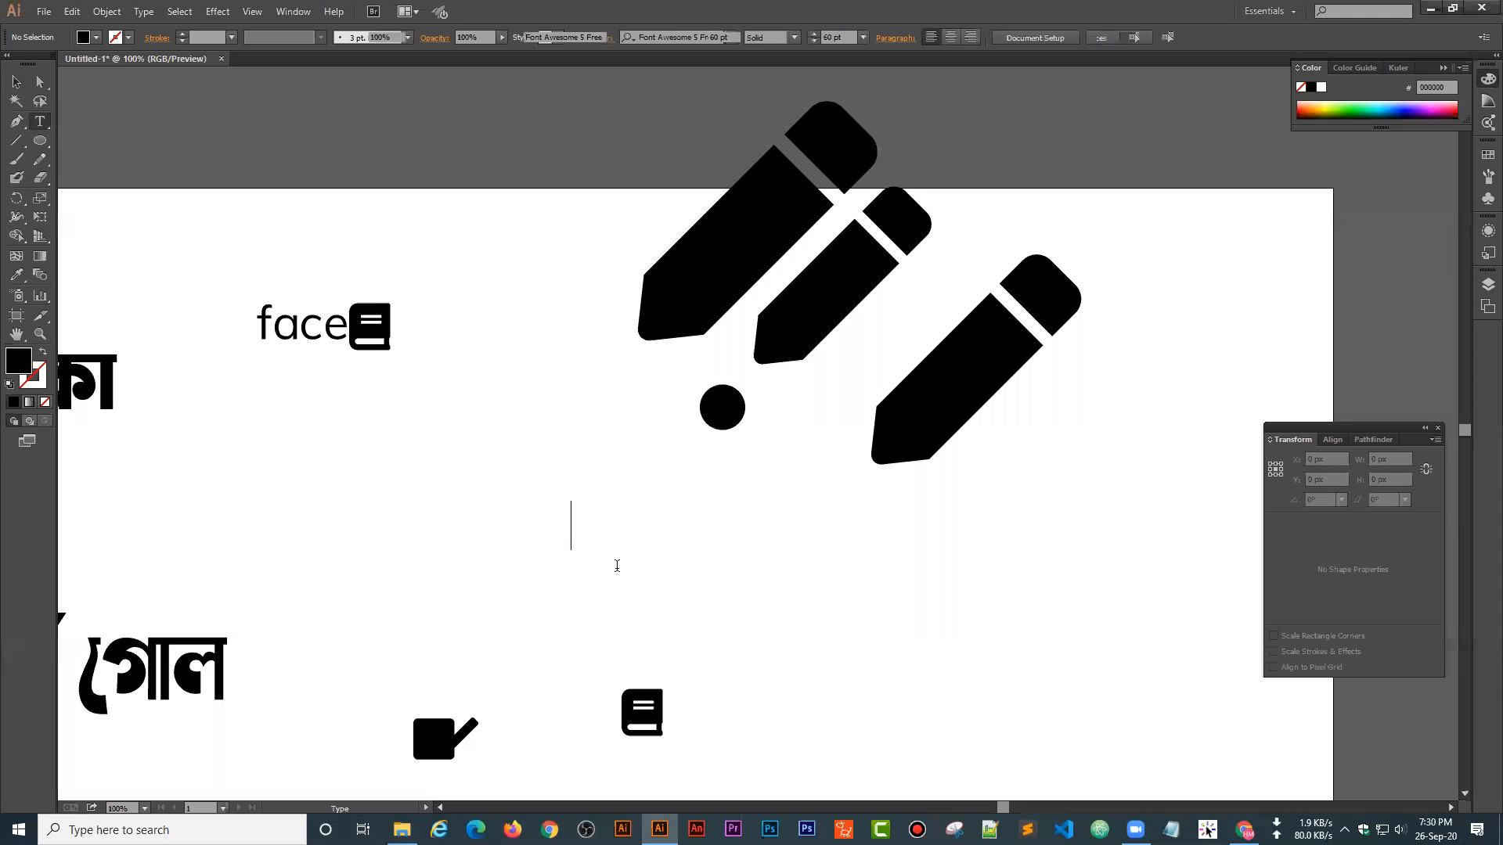
key("ctrl+v")
key("Escape")
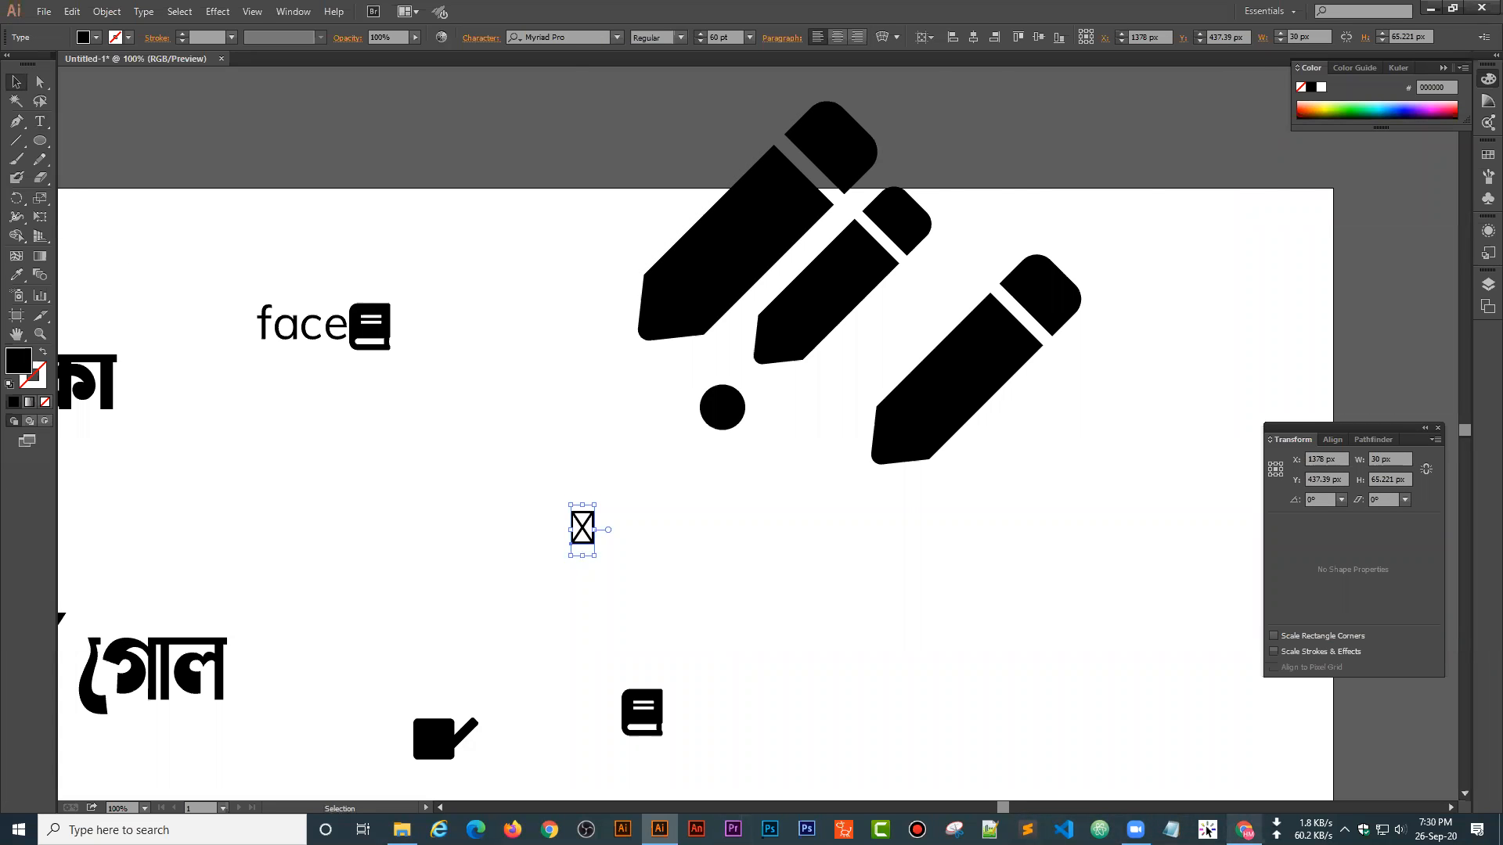
- Return to the cheatsheet in Chrome and copy the glyph of the "facebook" brand icon
left_click(1245, 830)
left_click(822, 447)
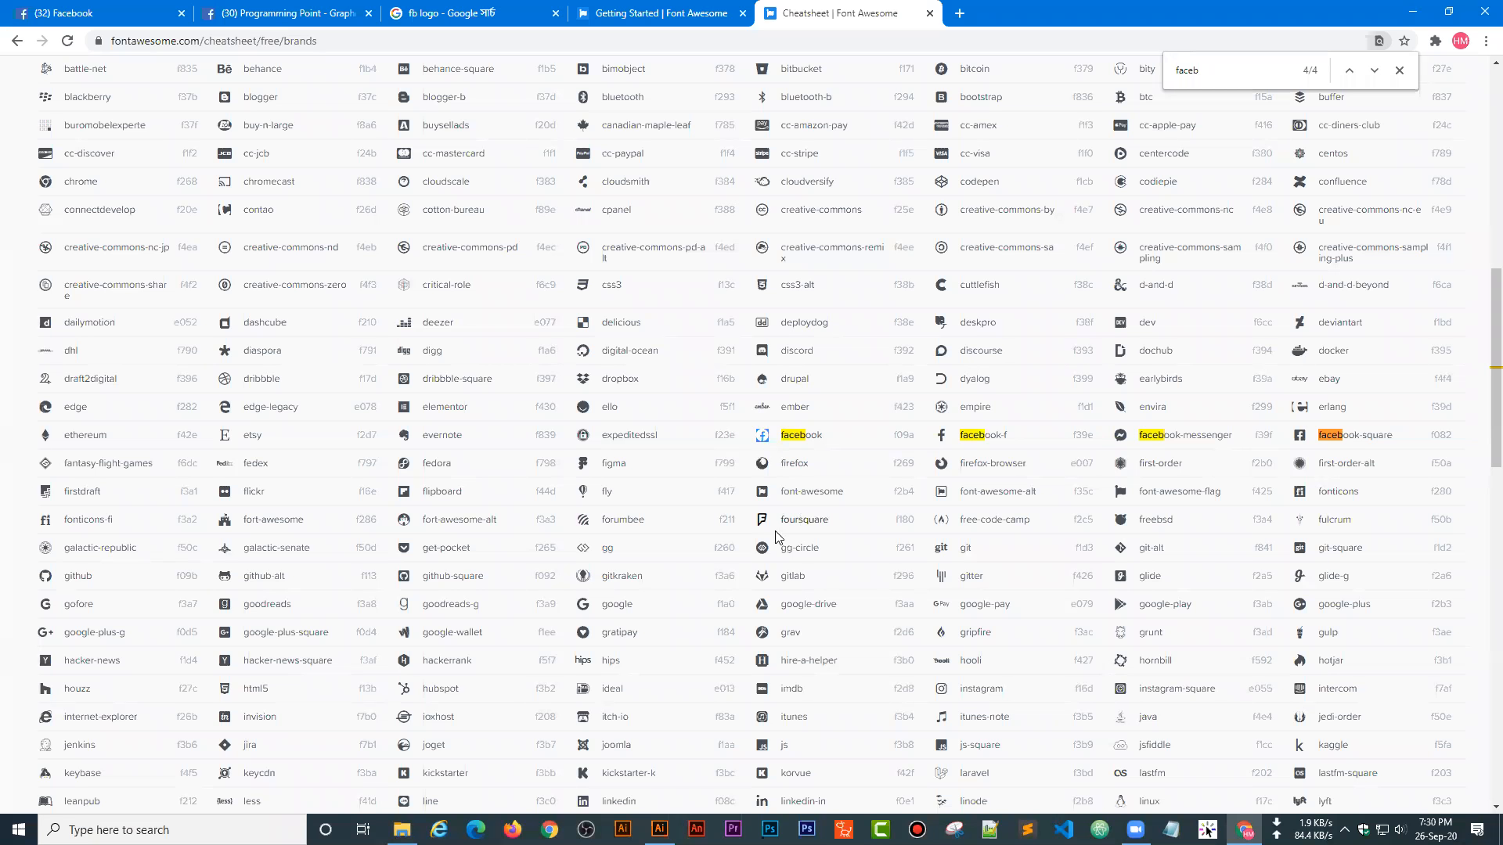
right_click(767, 440)
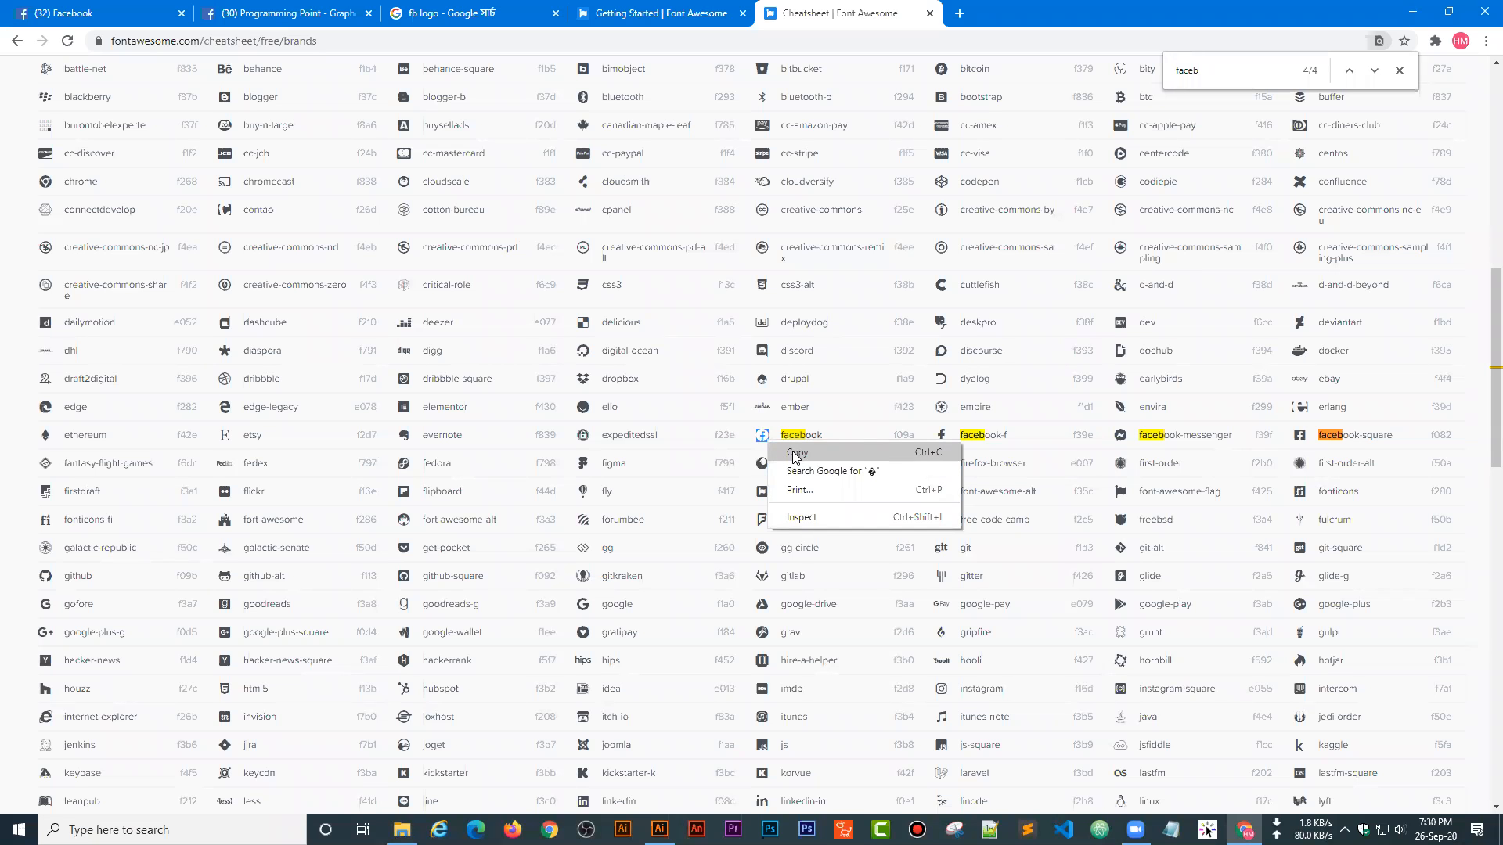
left_click(792, 451)
double_click(815, 409)
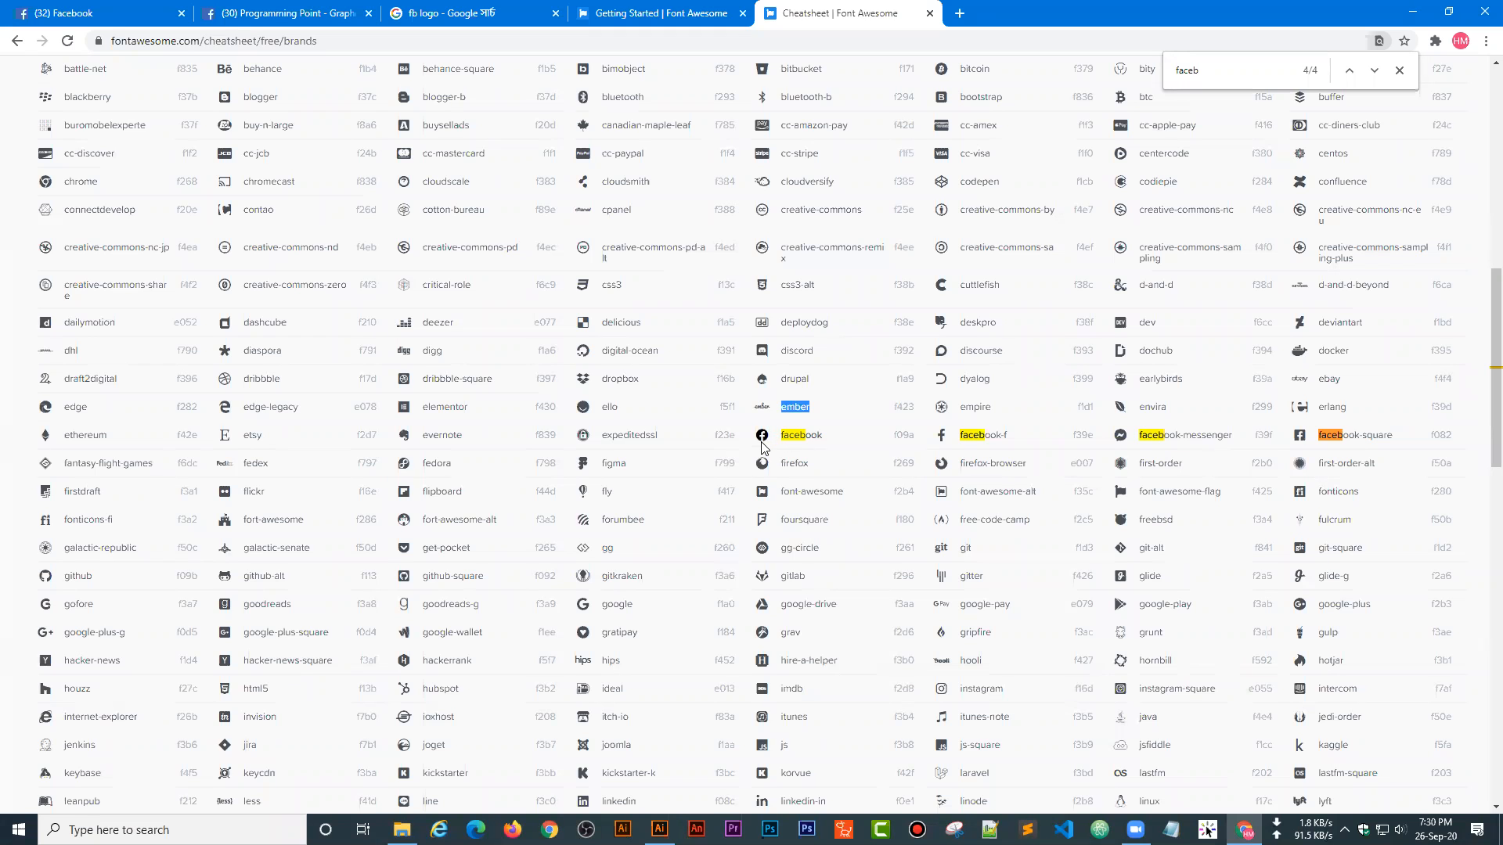
left_click(762, 435)
- Switch to Illustrator and paste the facebook glyph as a new text object below the first pasted glyph
left_click(660, 830)
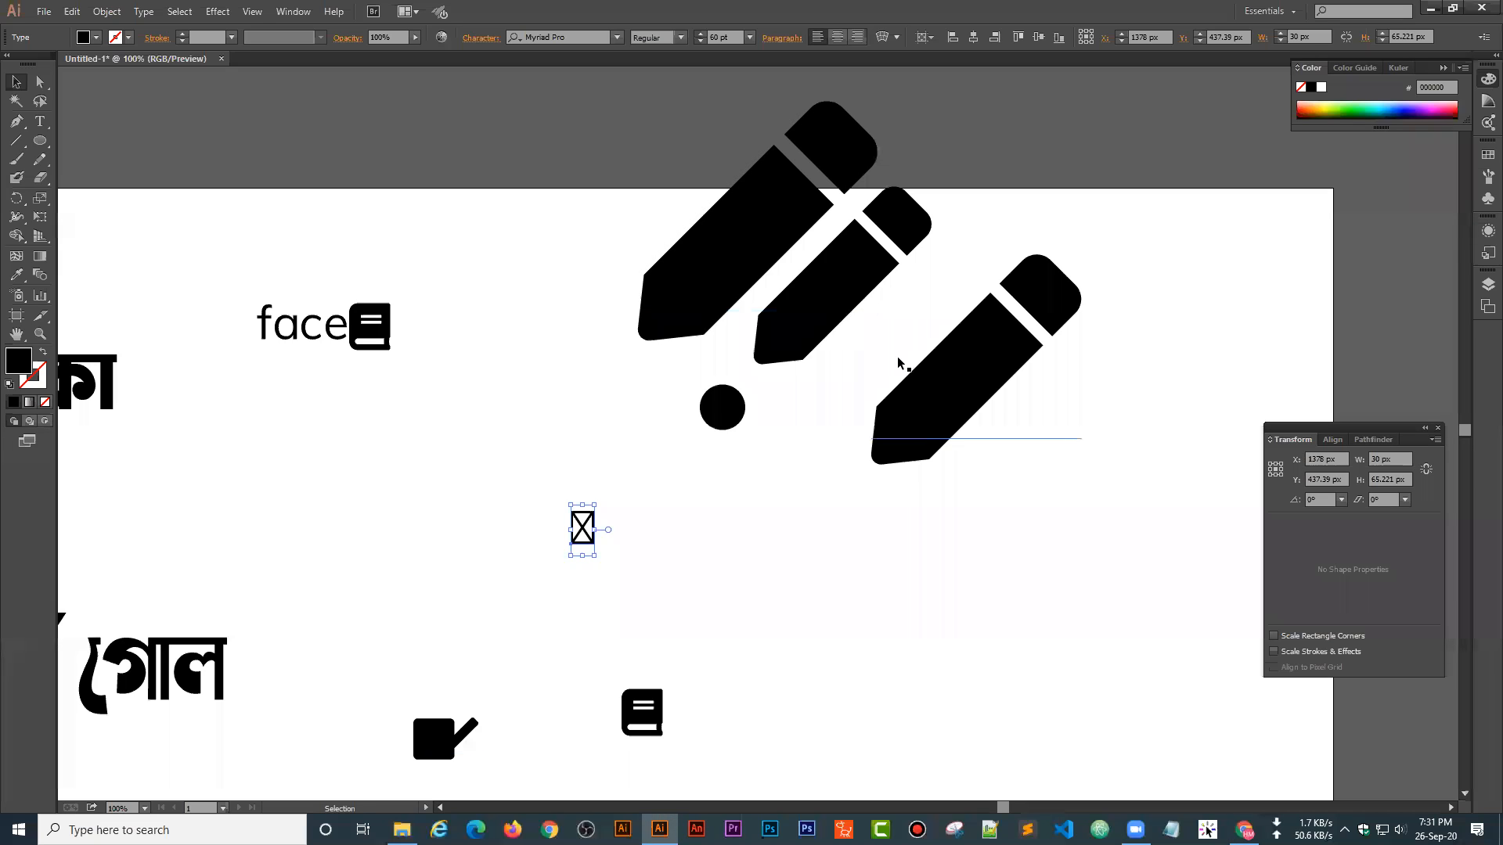
left_click(47, 123)
left_click(714, 645)
key("ctrl+v")
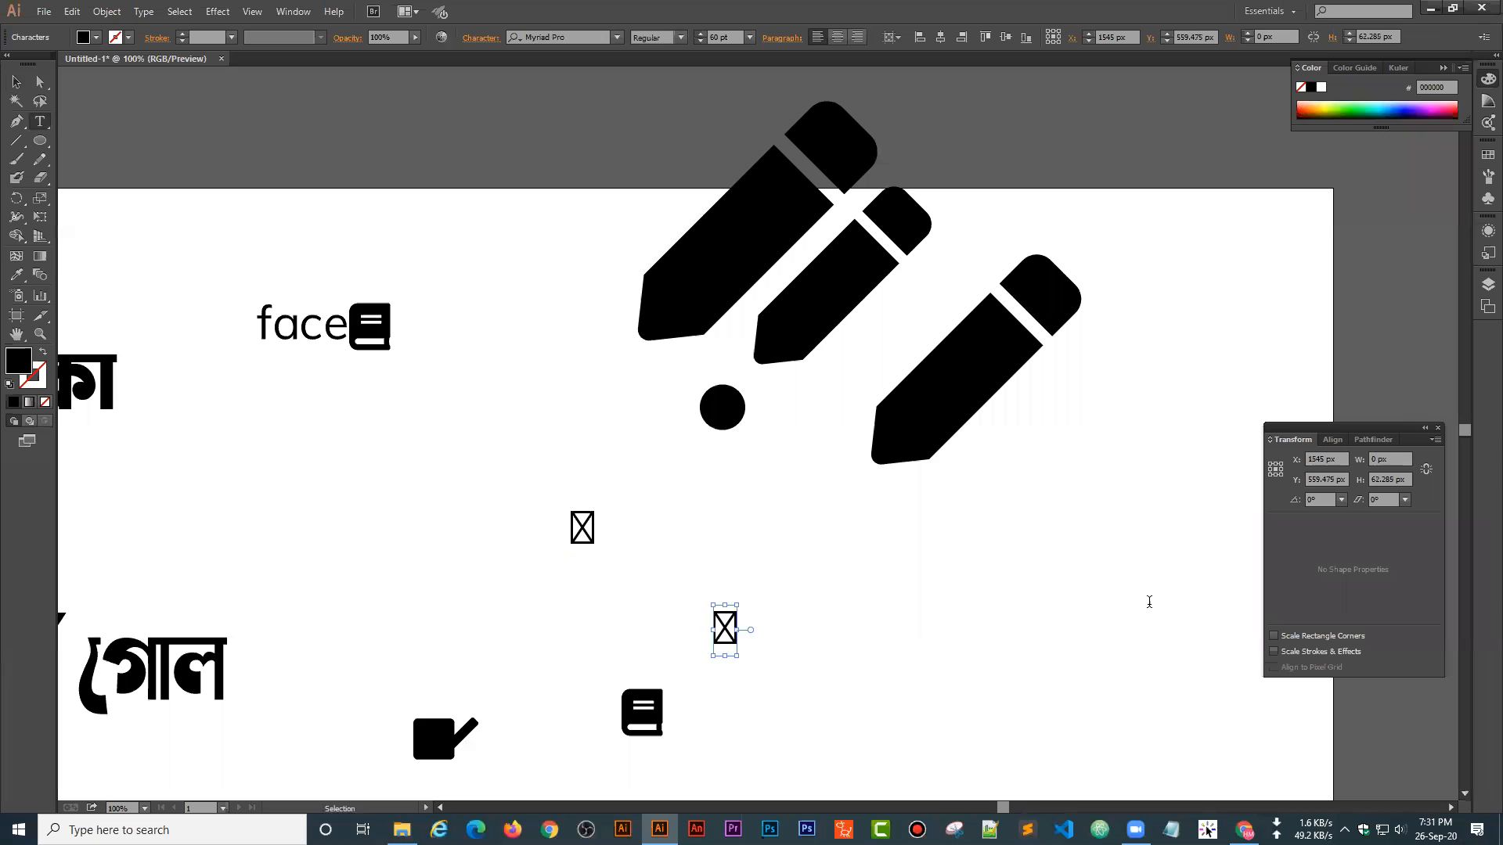
left_click(15, 82)
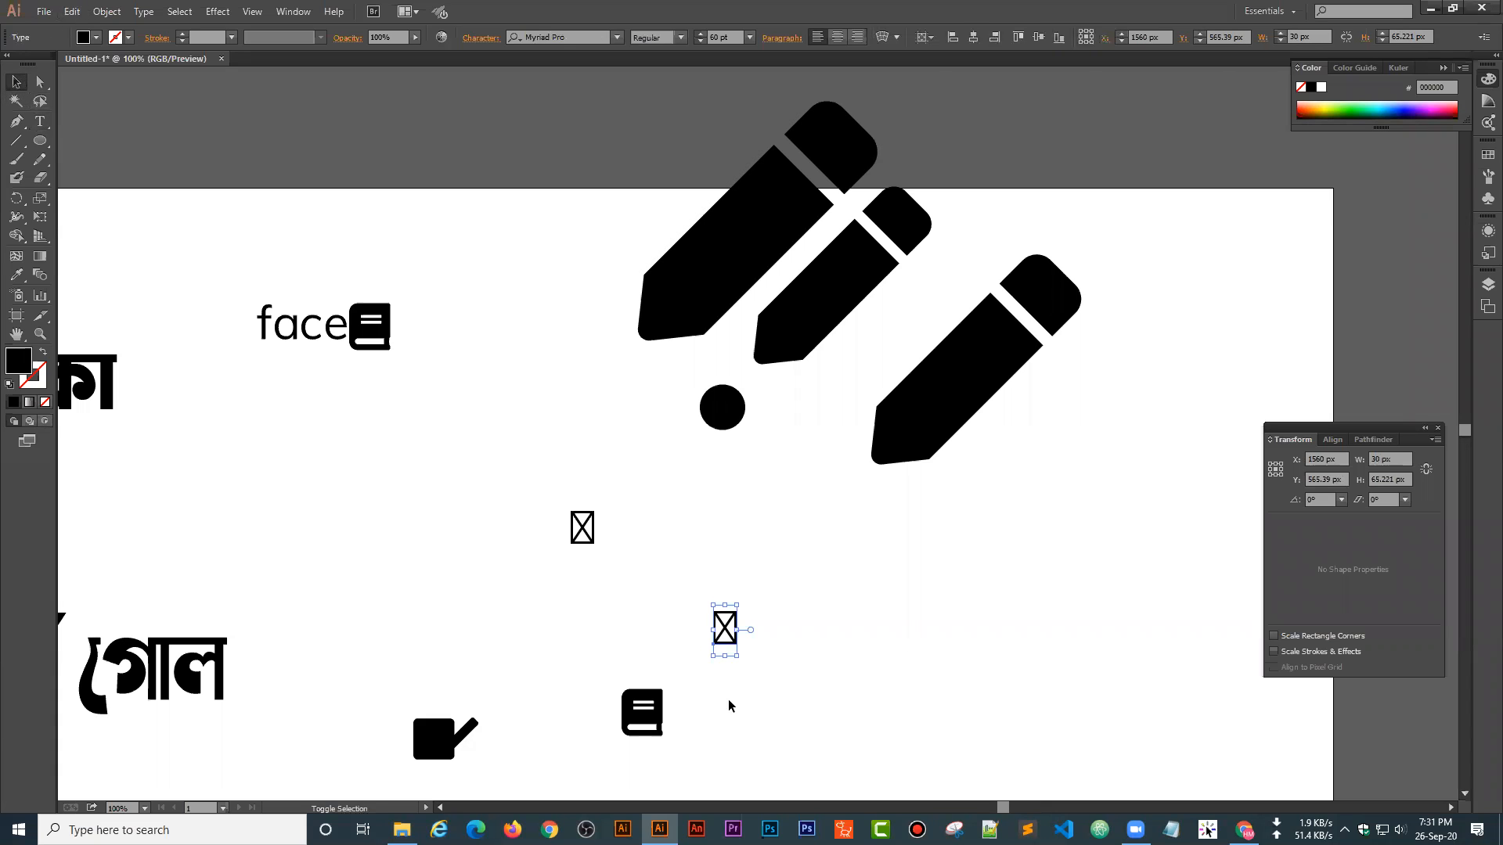
- Enlarge the newly pasted facebook glyph, move it below the "face" text, and set its font to Font Awesome 5 Brands Regular
left_click_drag(736, 655, 772, 731)
left_click_drag(702, 611, 442, 498)
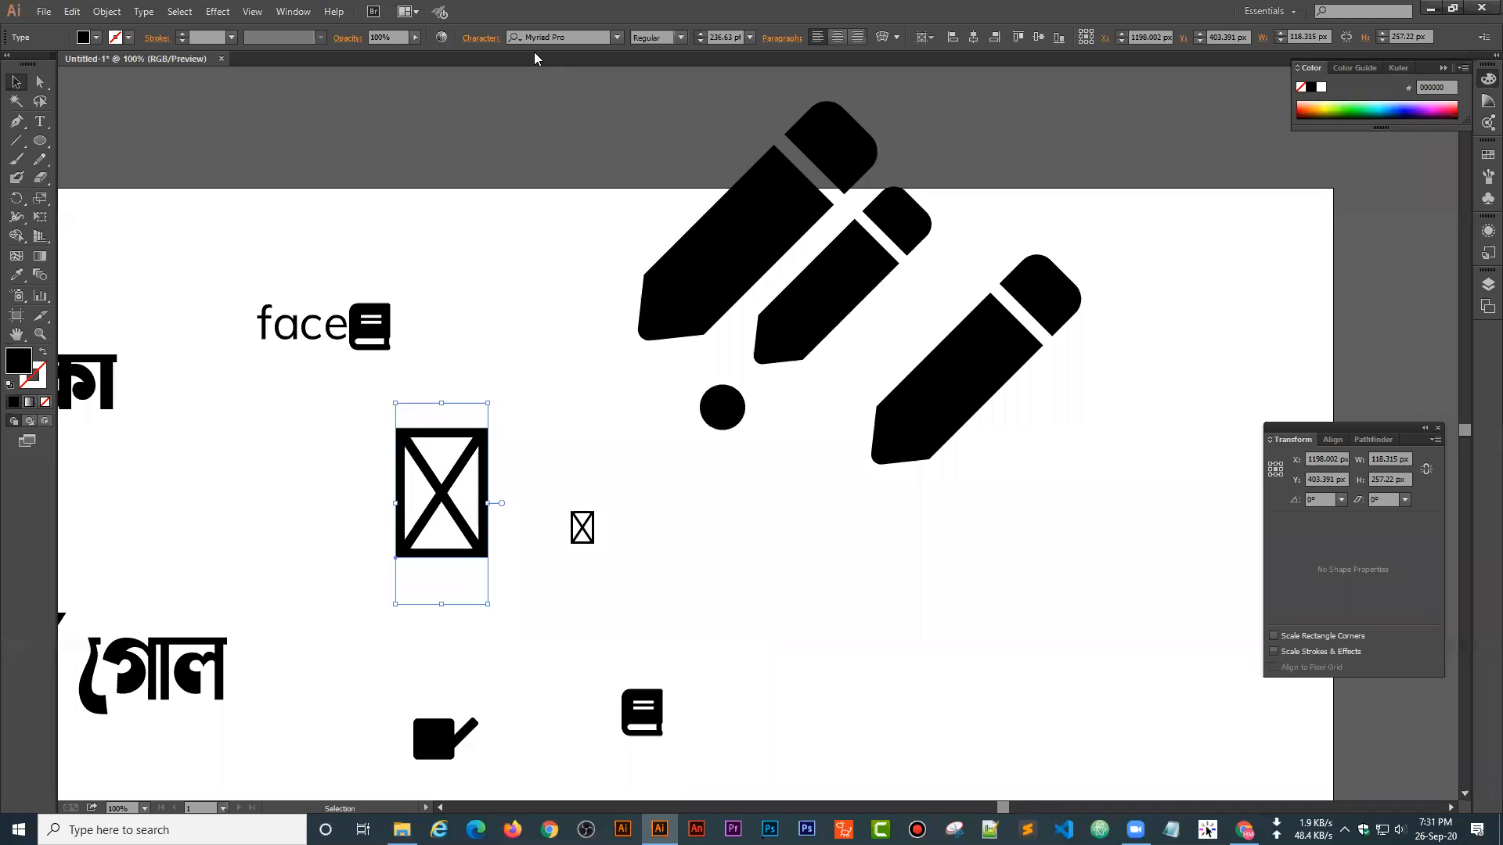
left_click(586, 36)
type("font")
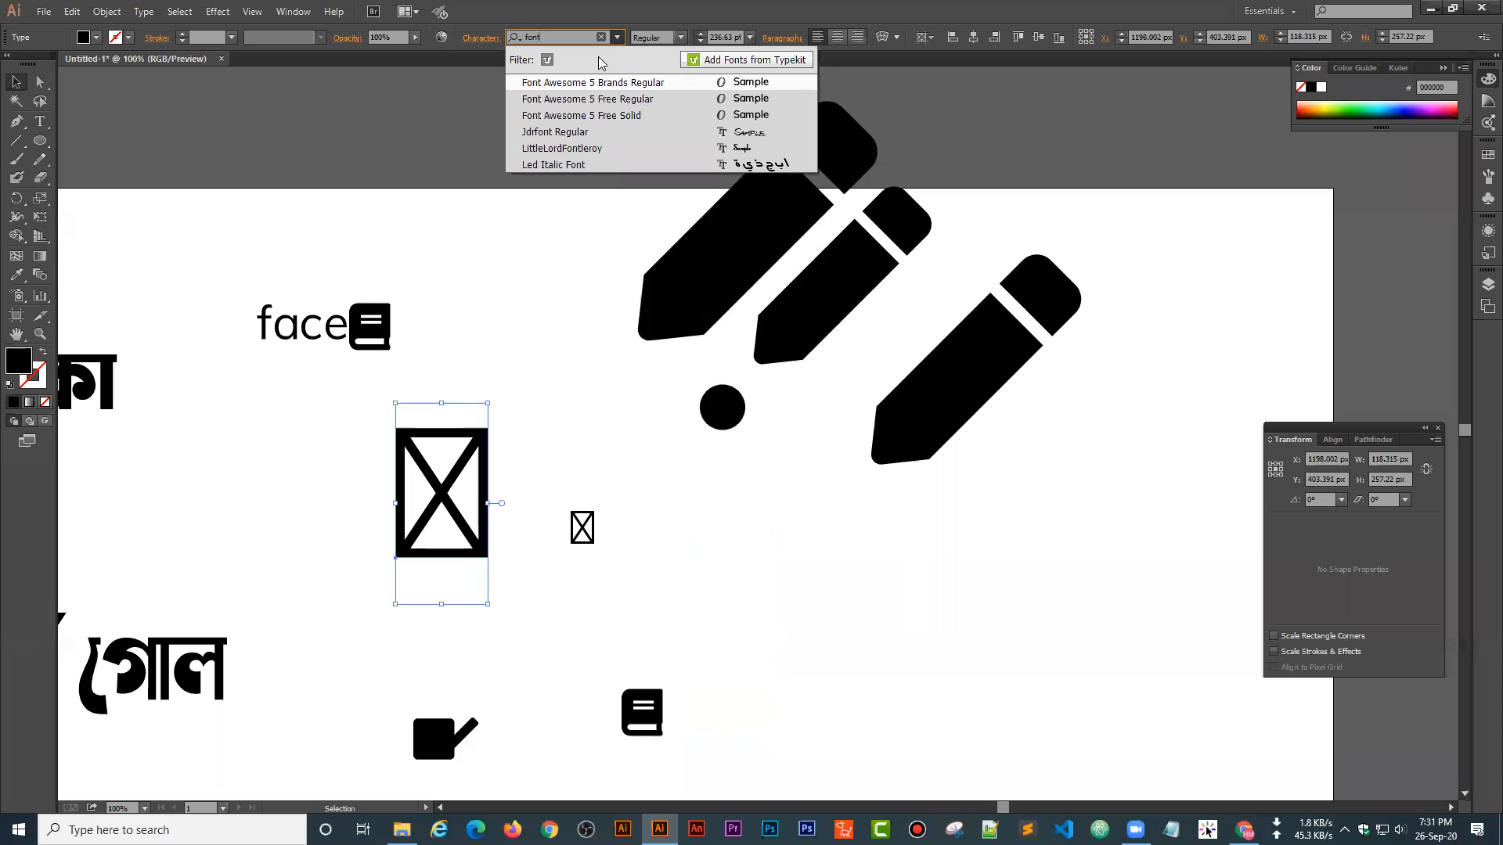
left_click(614, 83)
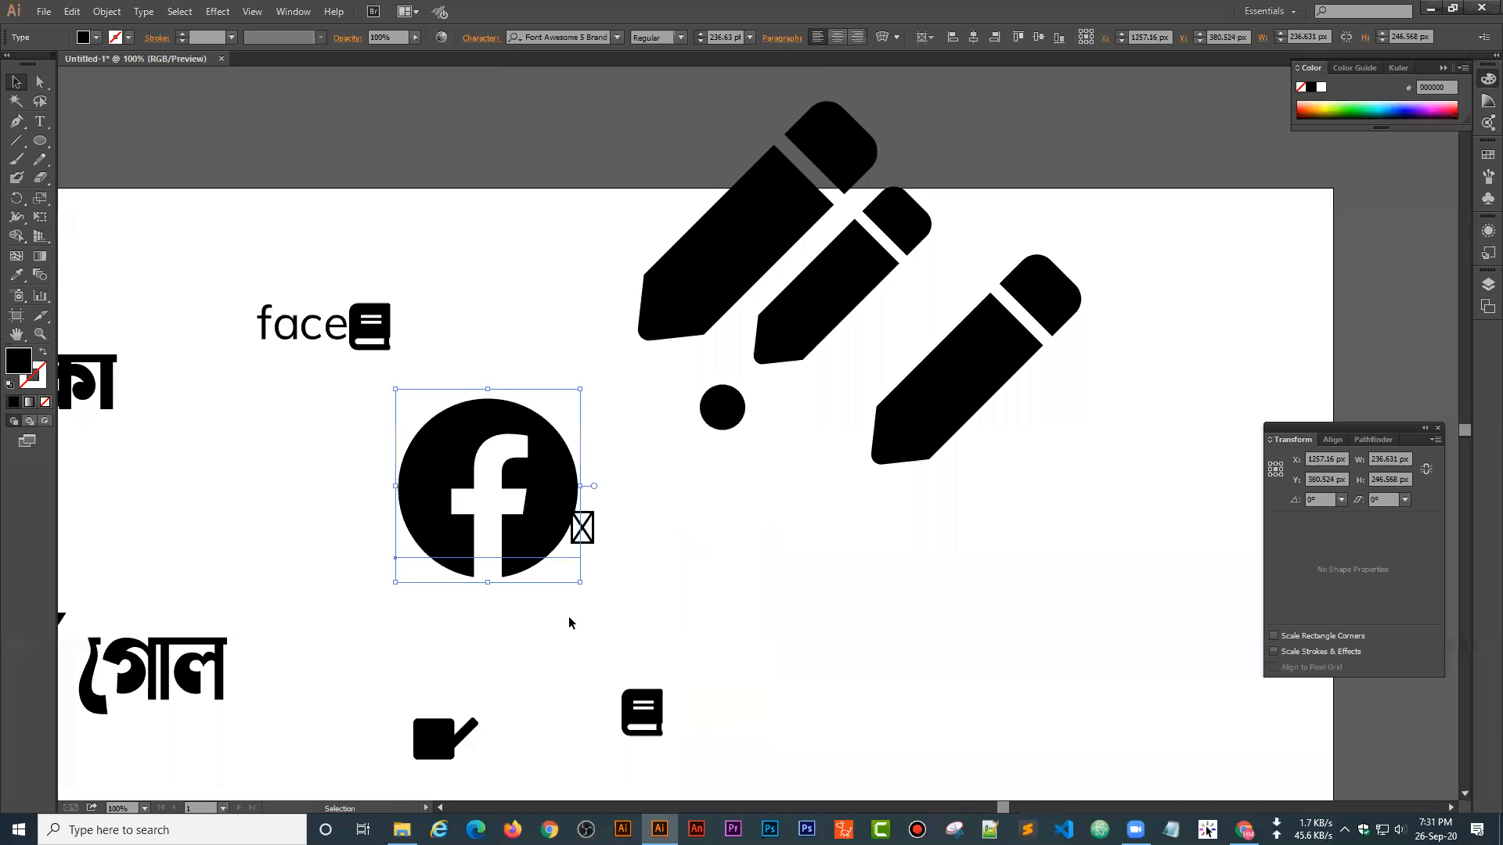
- Move the facebook icon clear of the small placeholder glyph and fill it with dark blue 2E3192
left_click_drag(452, 483, 361, 482)
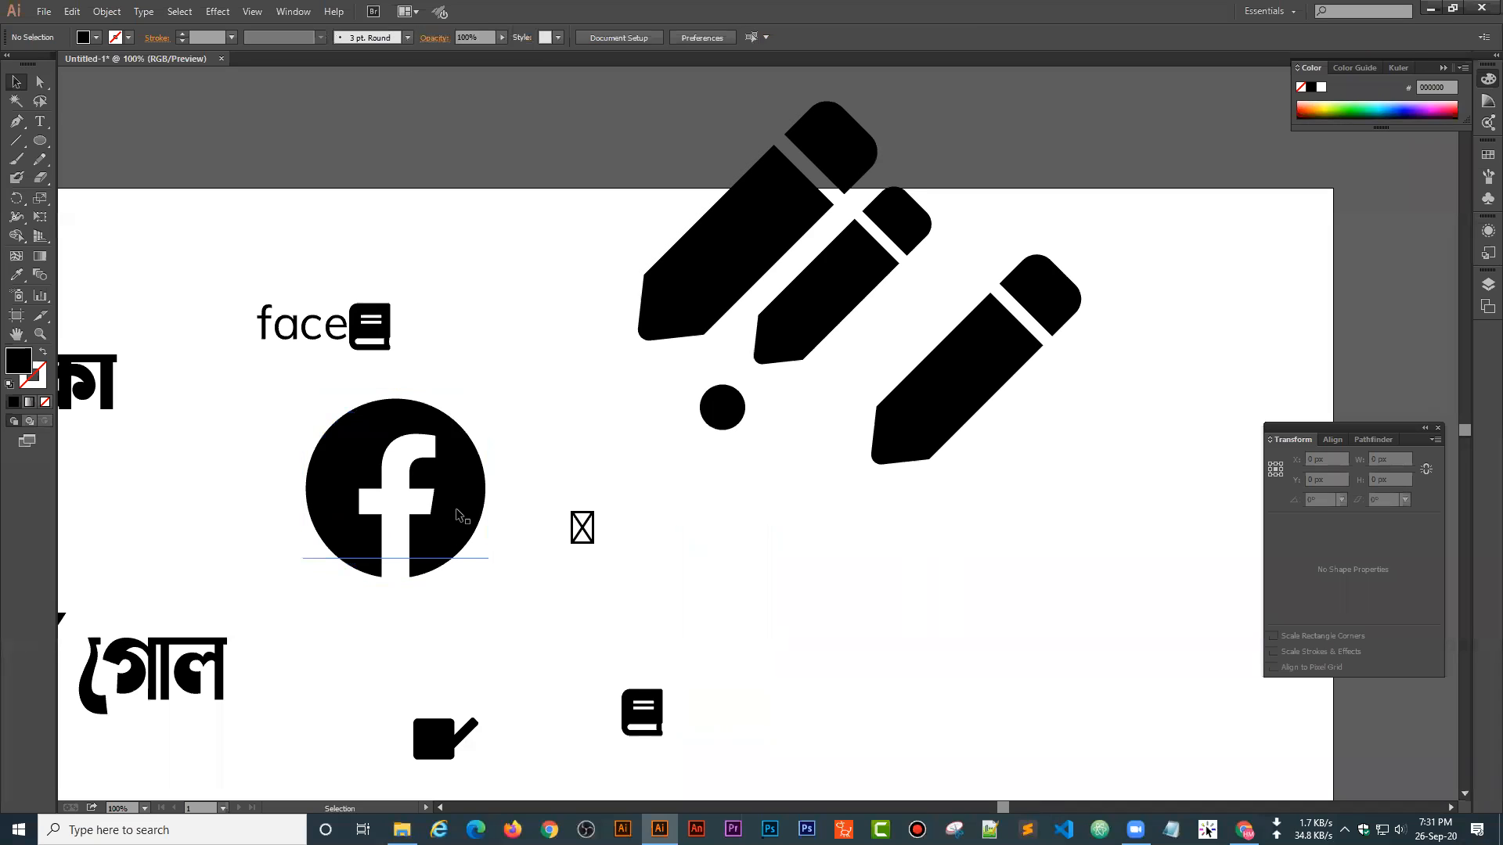
left_click(95, 38)
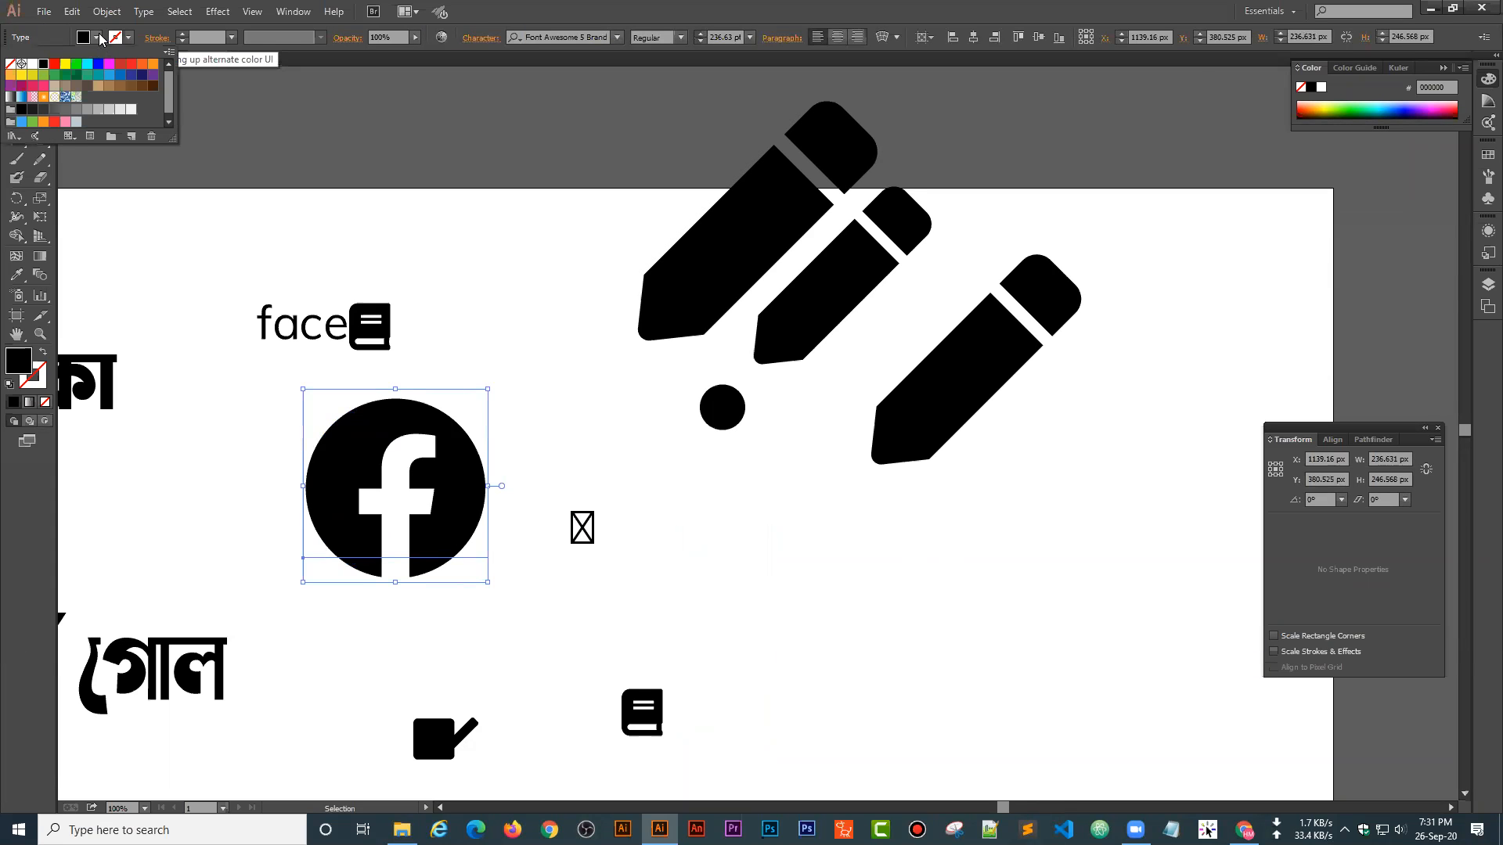
left_click(130, 75)
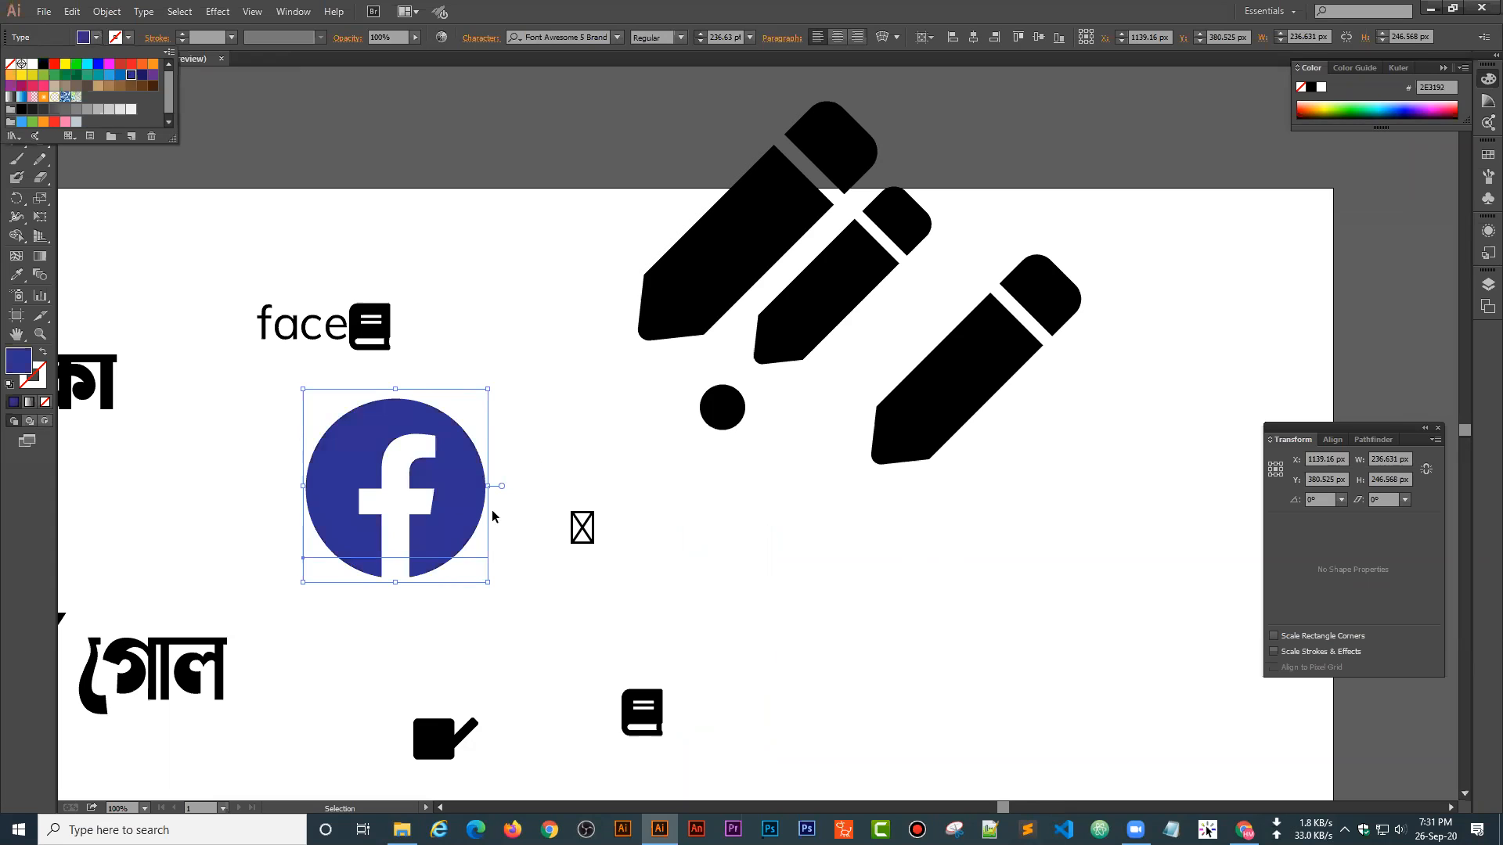
- Duplicate the blue facebook icon into the empty area below the pencils and convert the copy to outlines
left_click(470, 460)
left_click_drag(452, 480, 1064, 613)
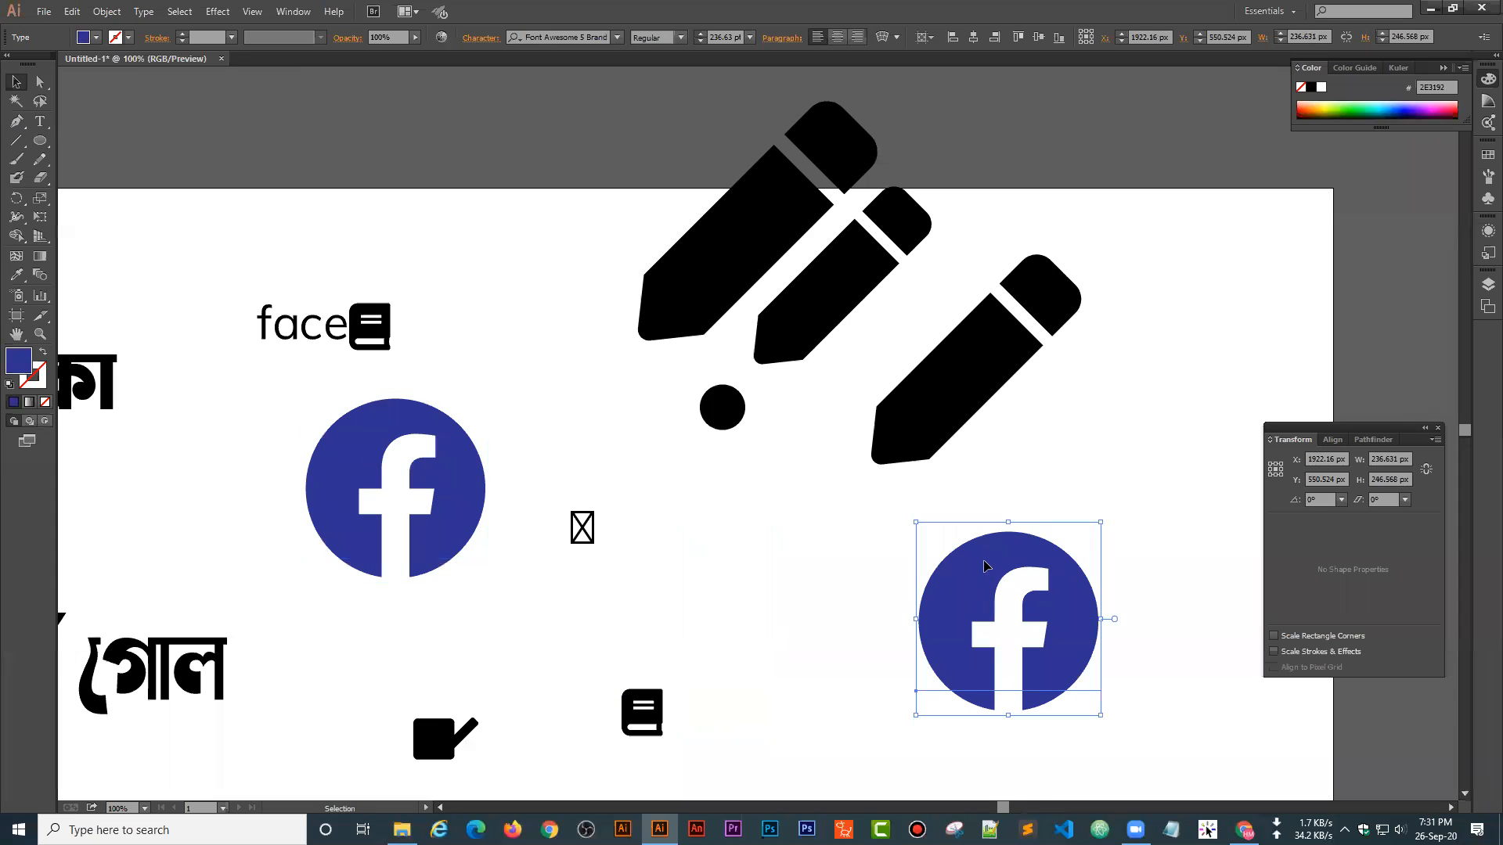
right_click(984, 559)
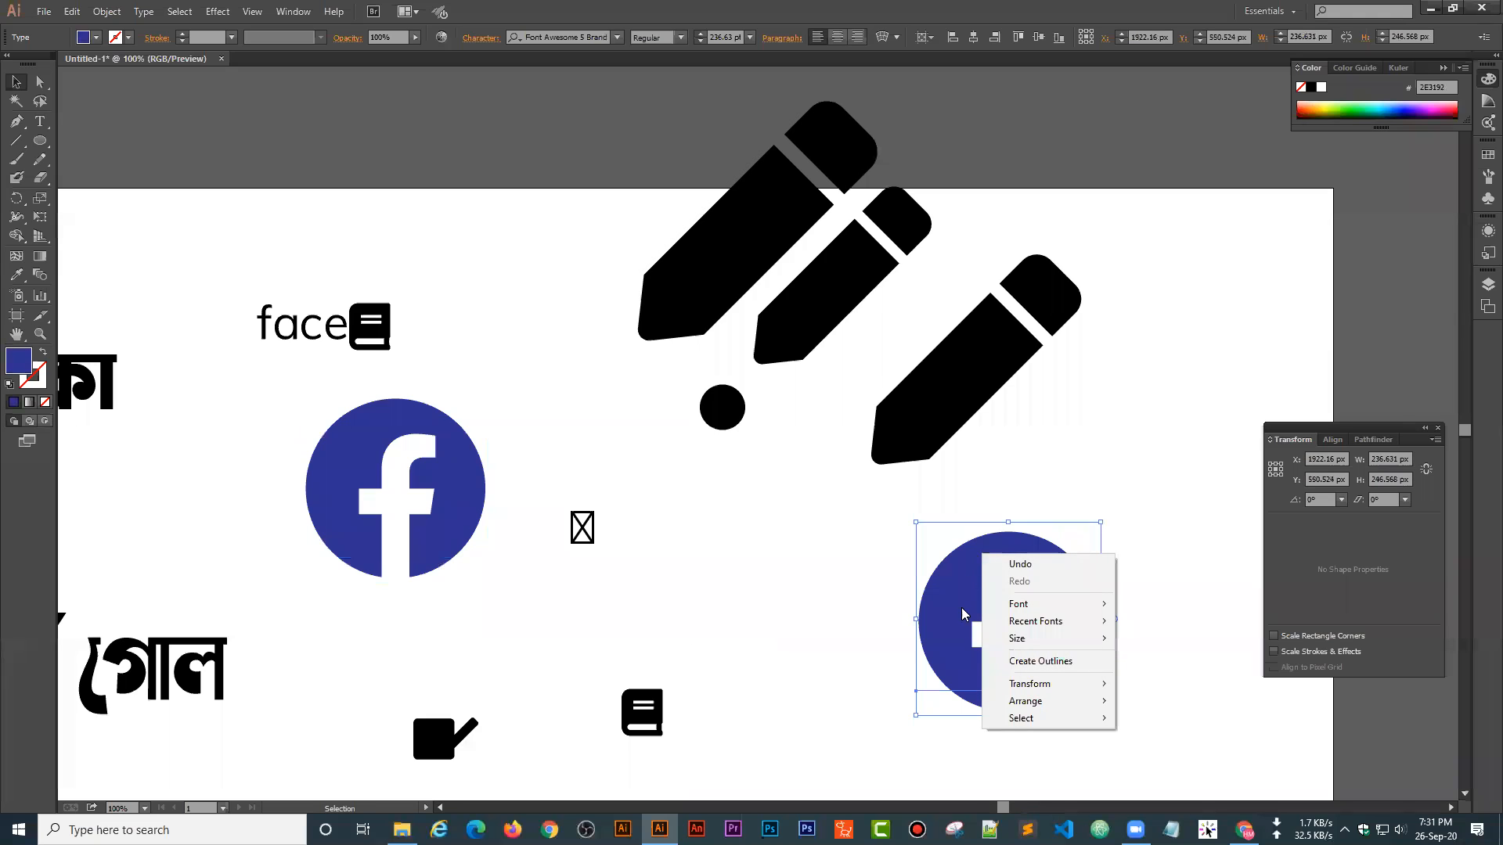
left_click(1002, 661)
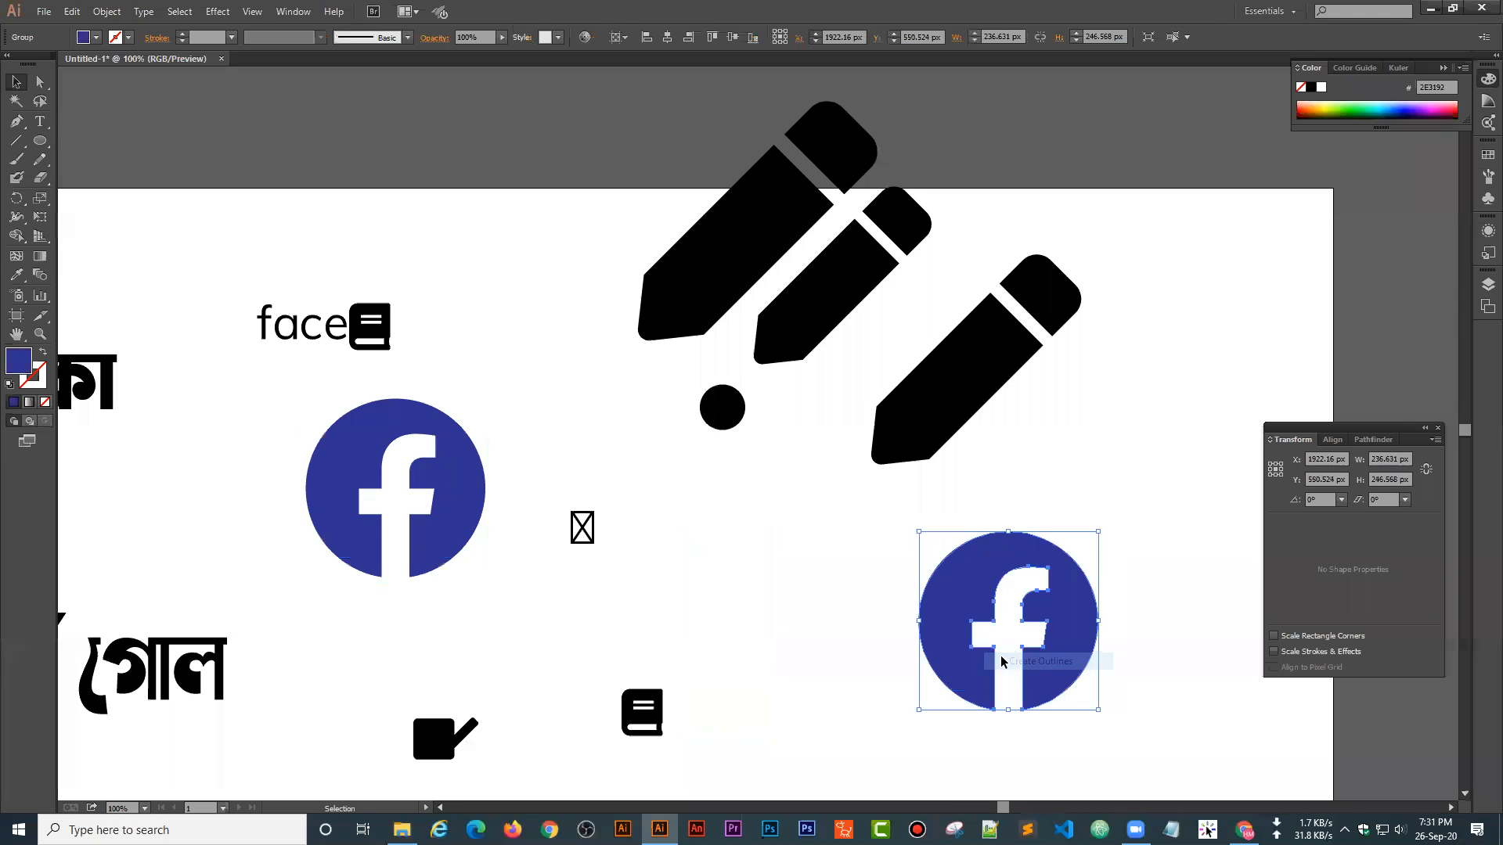
- Apply a linear gradient to the outlined facebook icon, with a pink start stop and a dark blue 1B1464 end stop
left_click(30, 403)
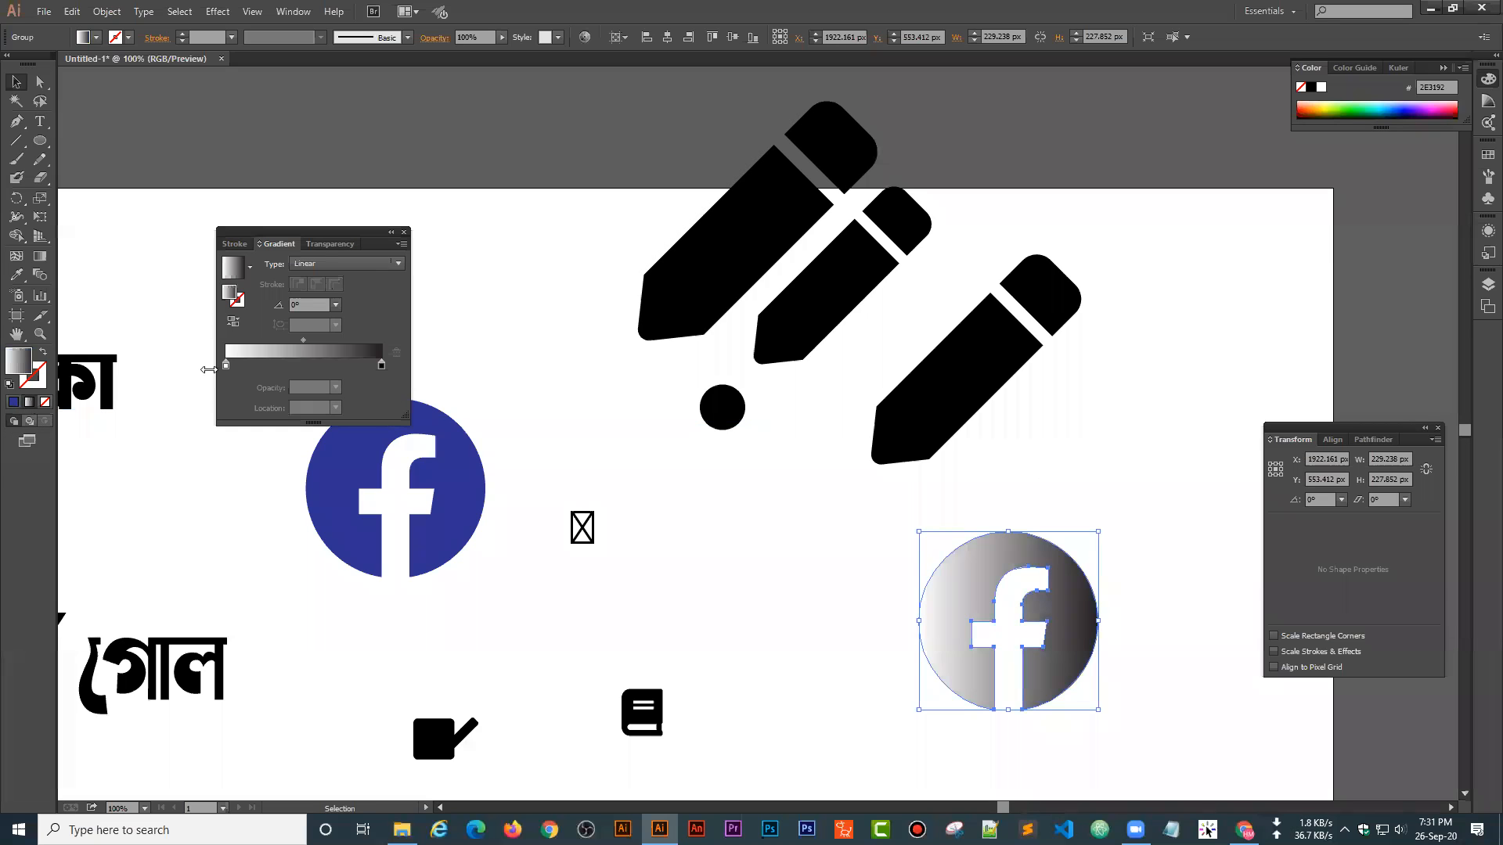
double_click(226, 366)
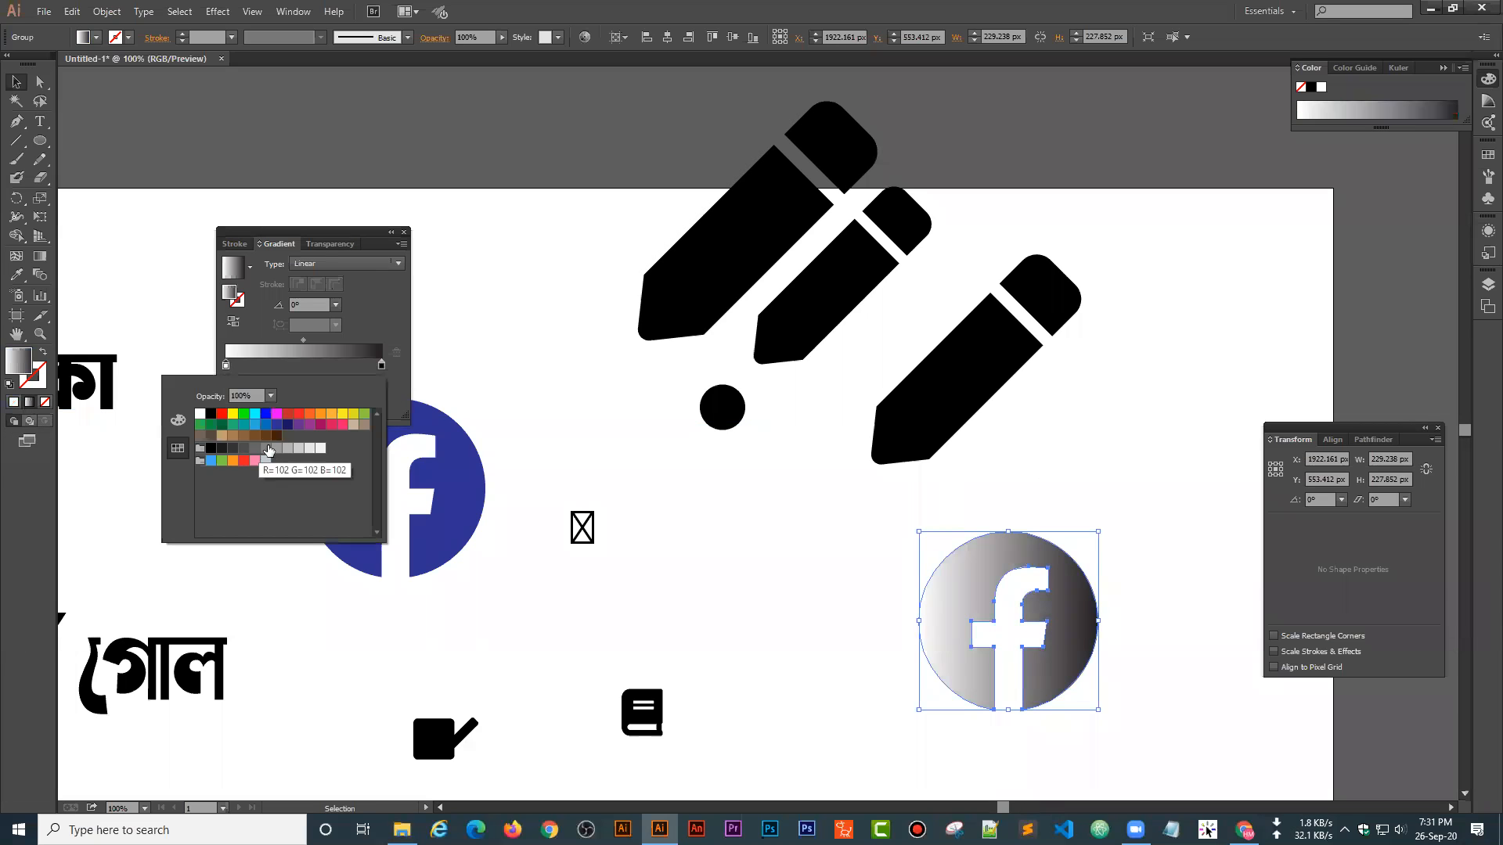
left_click(343, 424)
double_click(379, 366)
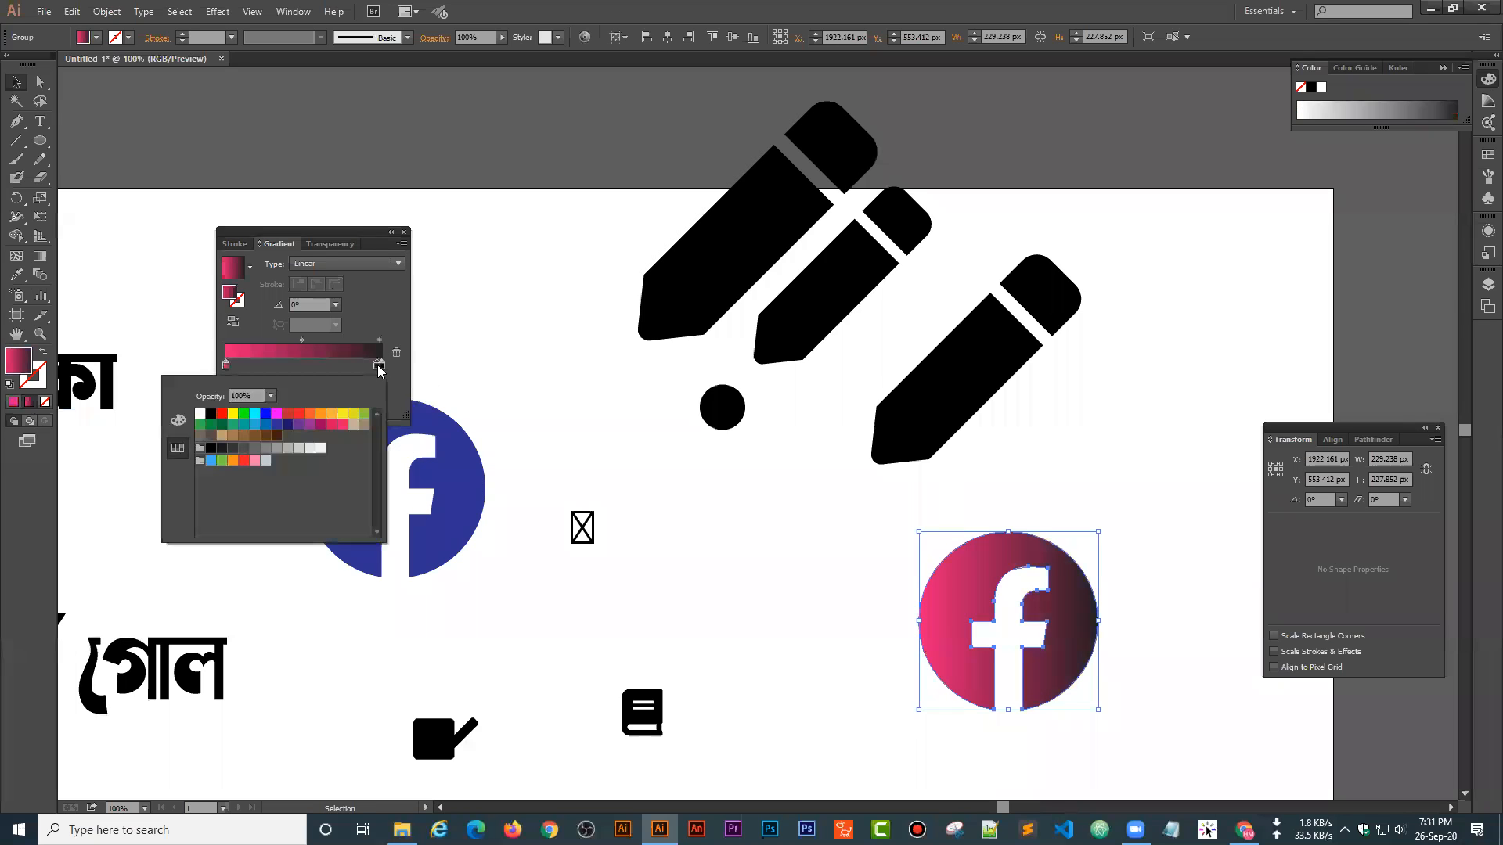
left_click(288, 425)
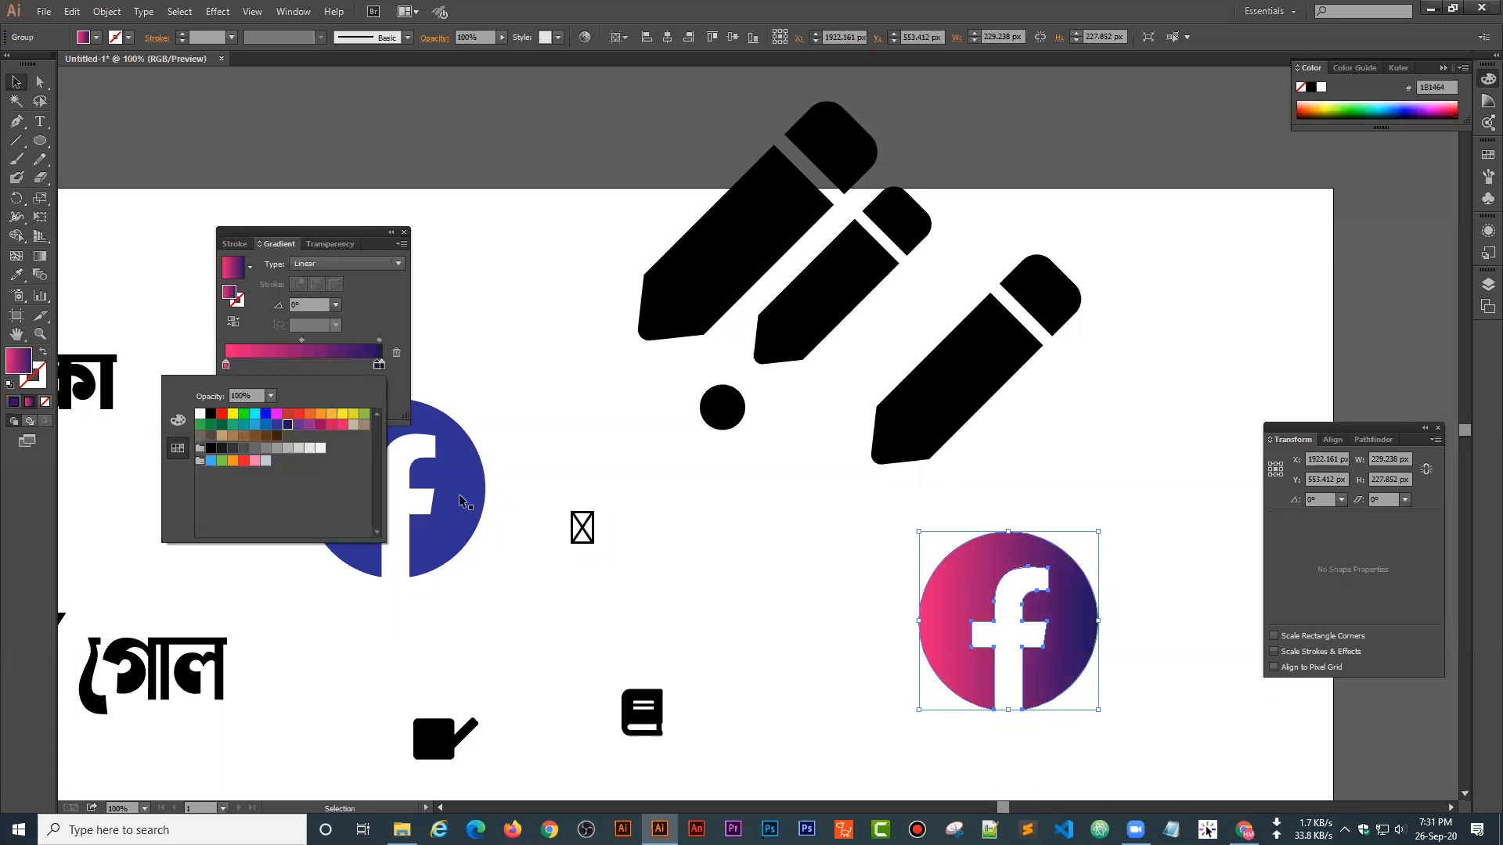
- Redraw the gradient direction diagonally across the facebook icon at about 61° with the Gradient tool, and deselect the icon
left_click(40, 259)
left_click(39, 258)
left_click_drag(1067, 721, 864, 564)
left_click_drag(996, 516, 1126, 356)
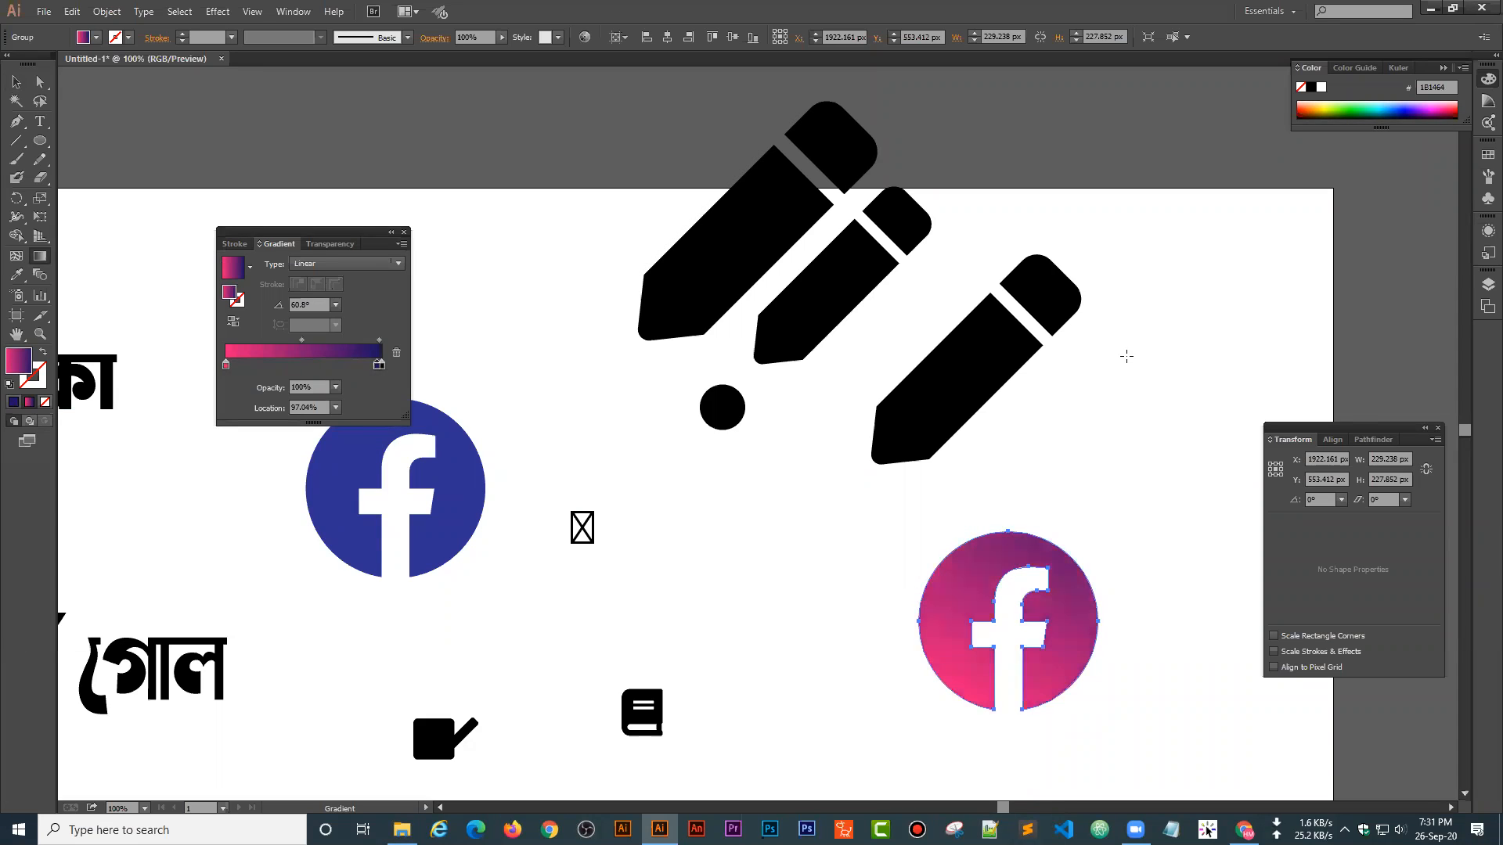
left_click(15, 81)
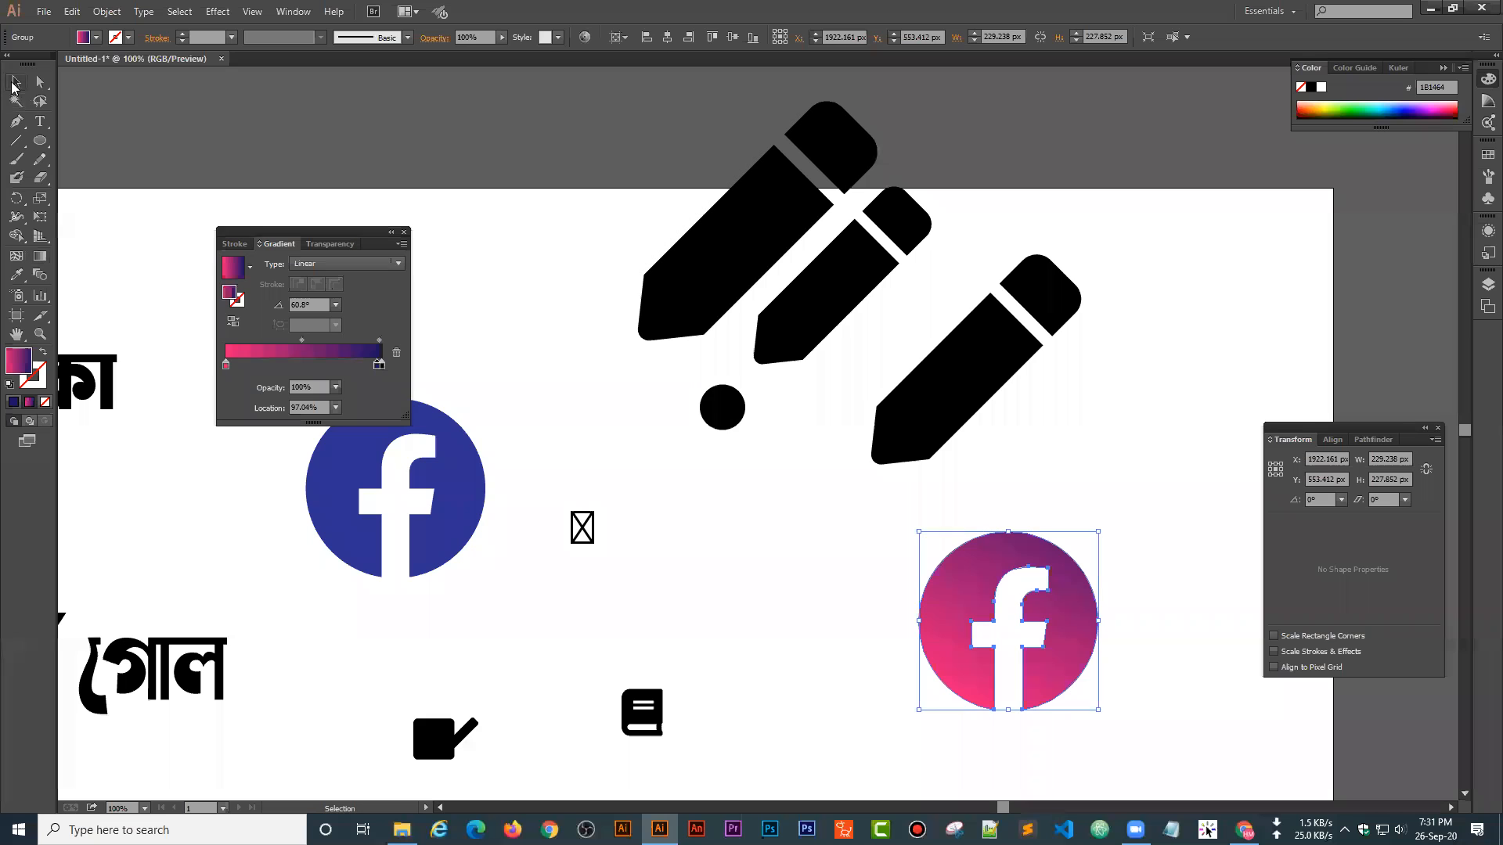
left_click(830, 393)
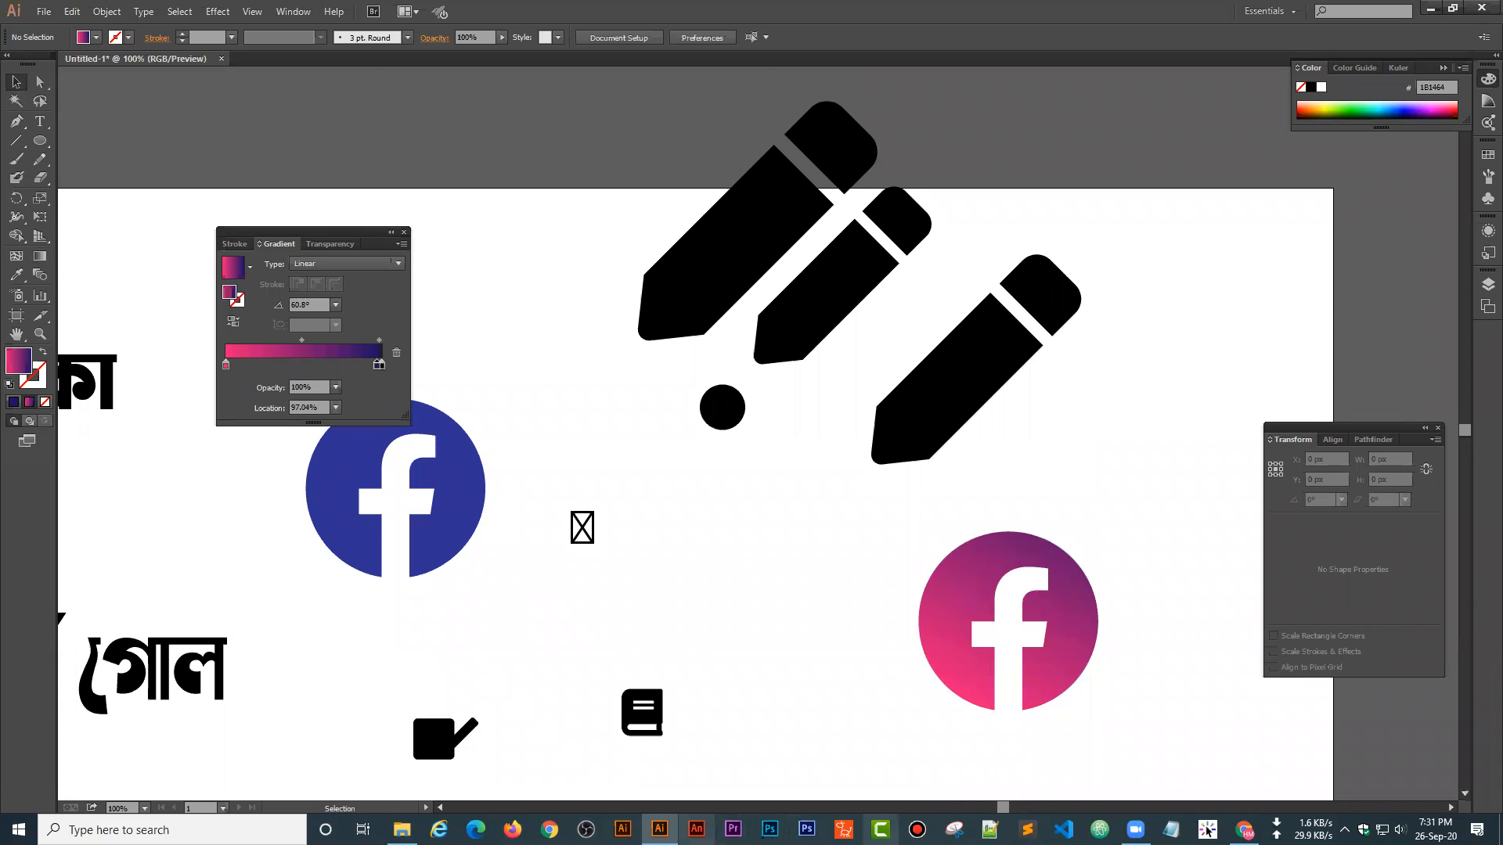
- Switch to Chrome, add a new browser tab, and open the Solid icons page of the Font Awesome cheatsheet
left_click(1245, 830)
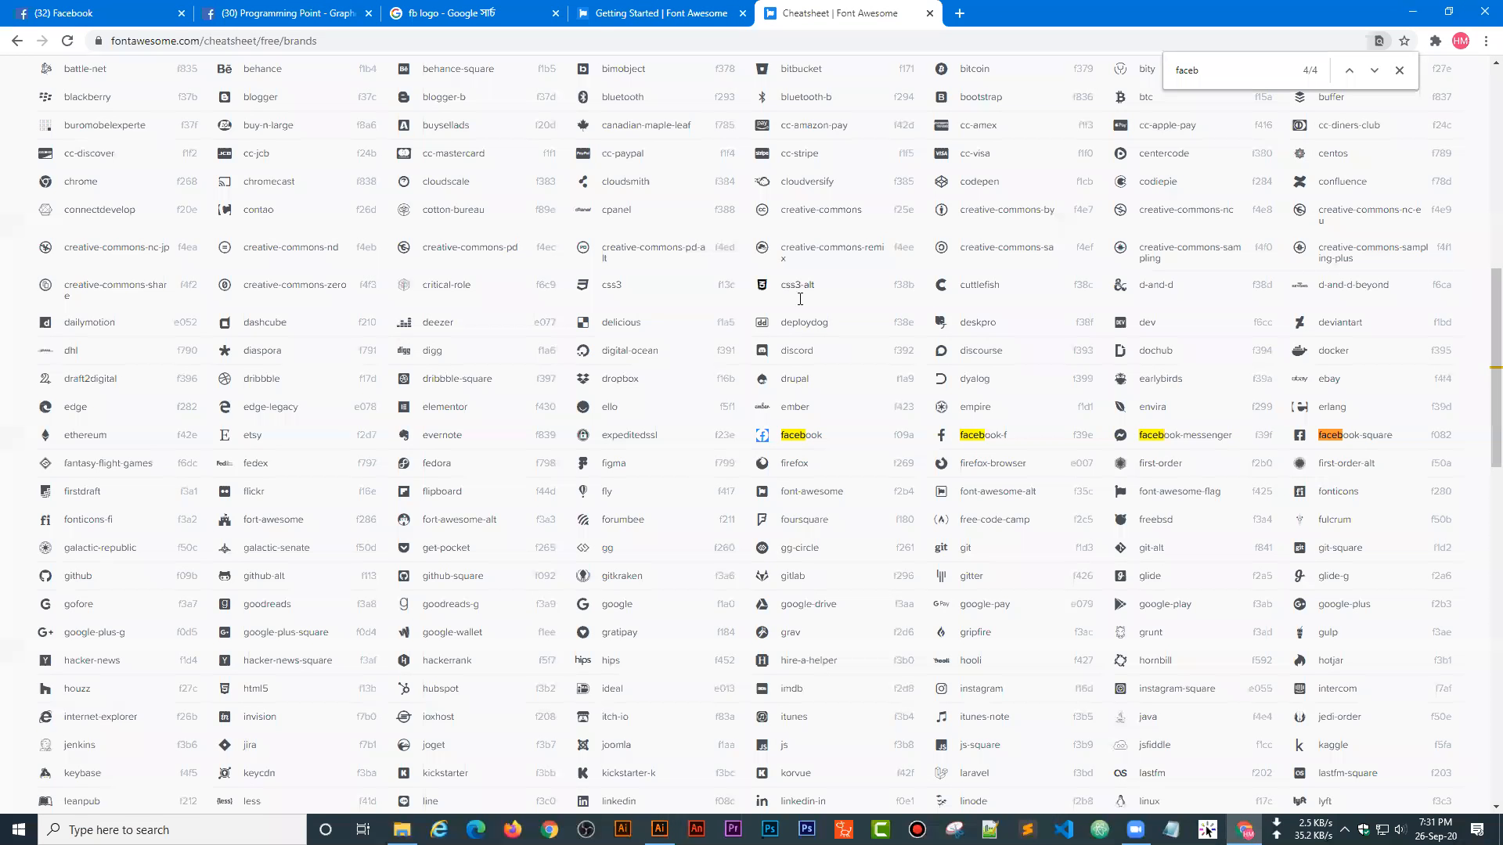
scroll(835, 312, "up", 15)
left_click(959, 13)
left_click(861, 13)
scroll(342, 600, "down", 1)
scroll(342, 601, "down", 3)
left_click(192, 197)
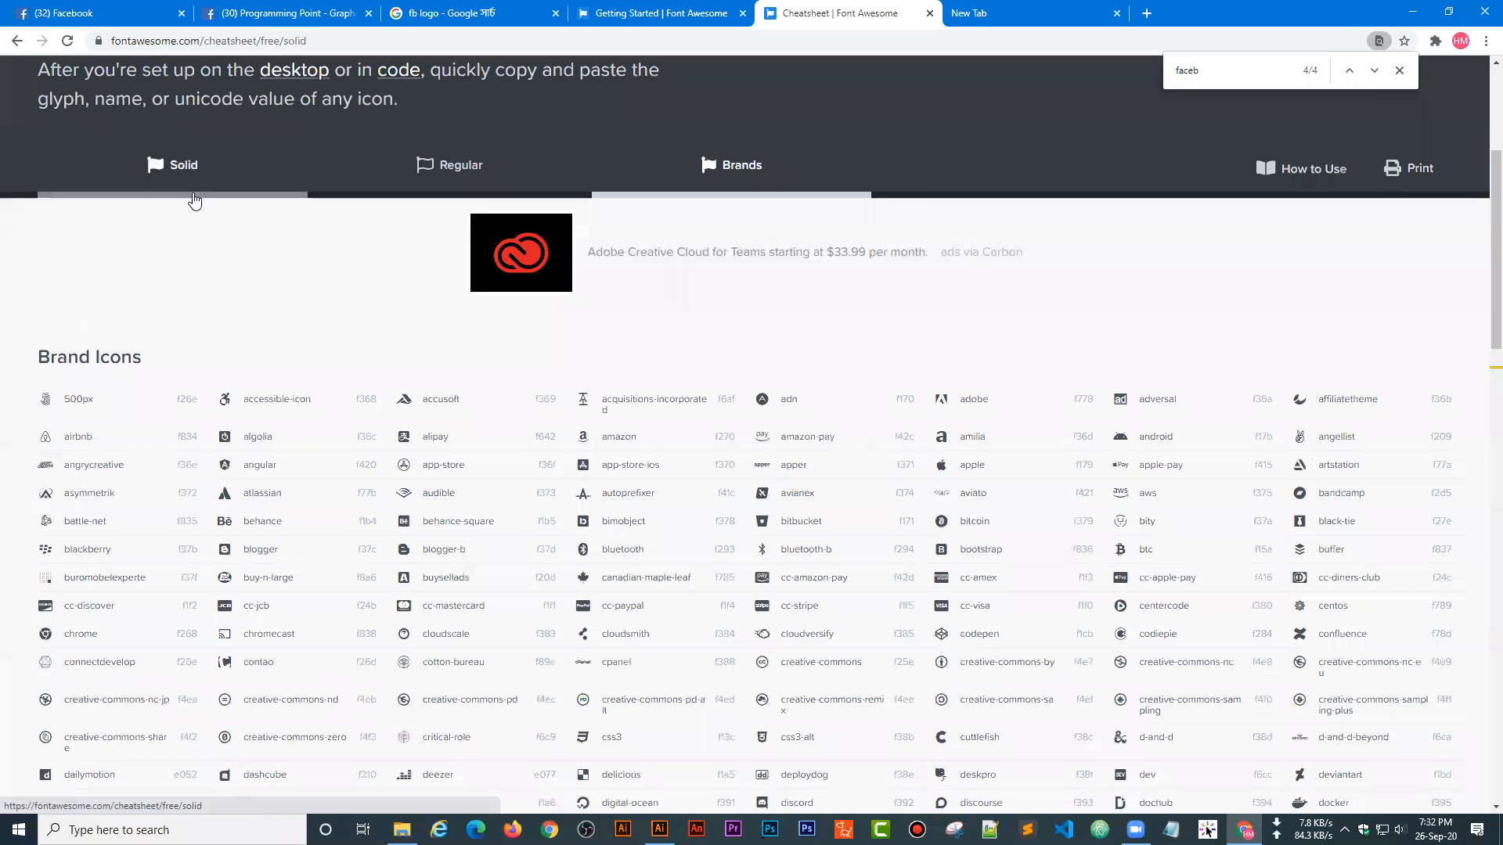
- Look through the list of solid icons on the cheatsheet down to its end
scroll(996, 621, "down", 6)
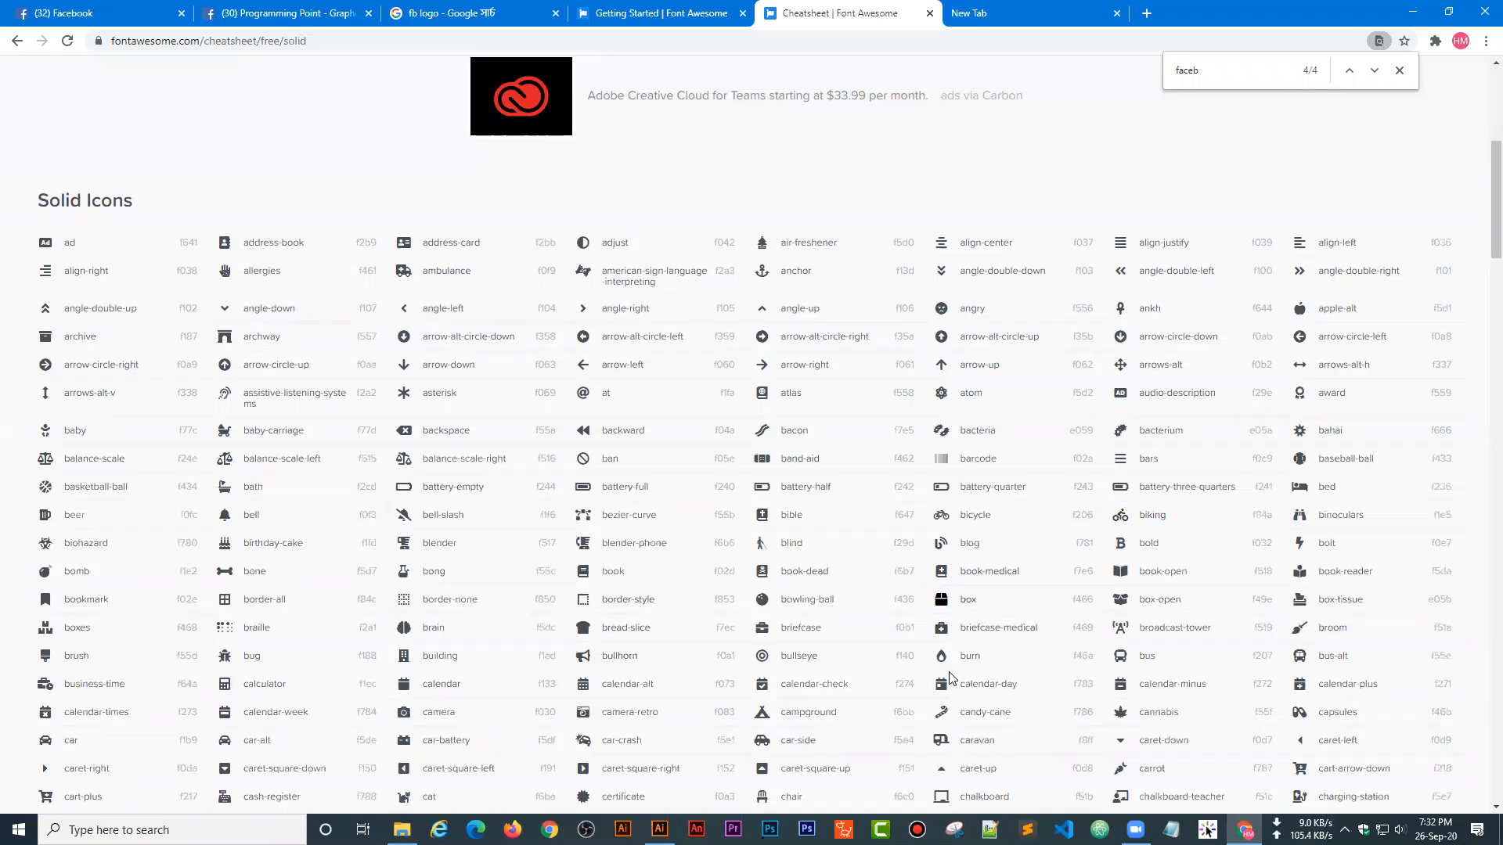
scroll(970, 470, "down", 2)
scroll(1273, 511, "down", 11)
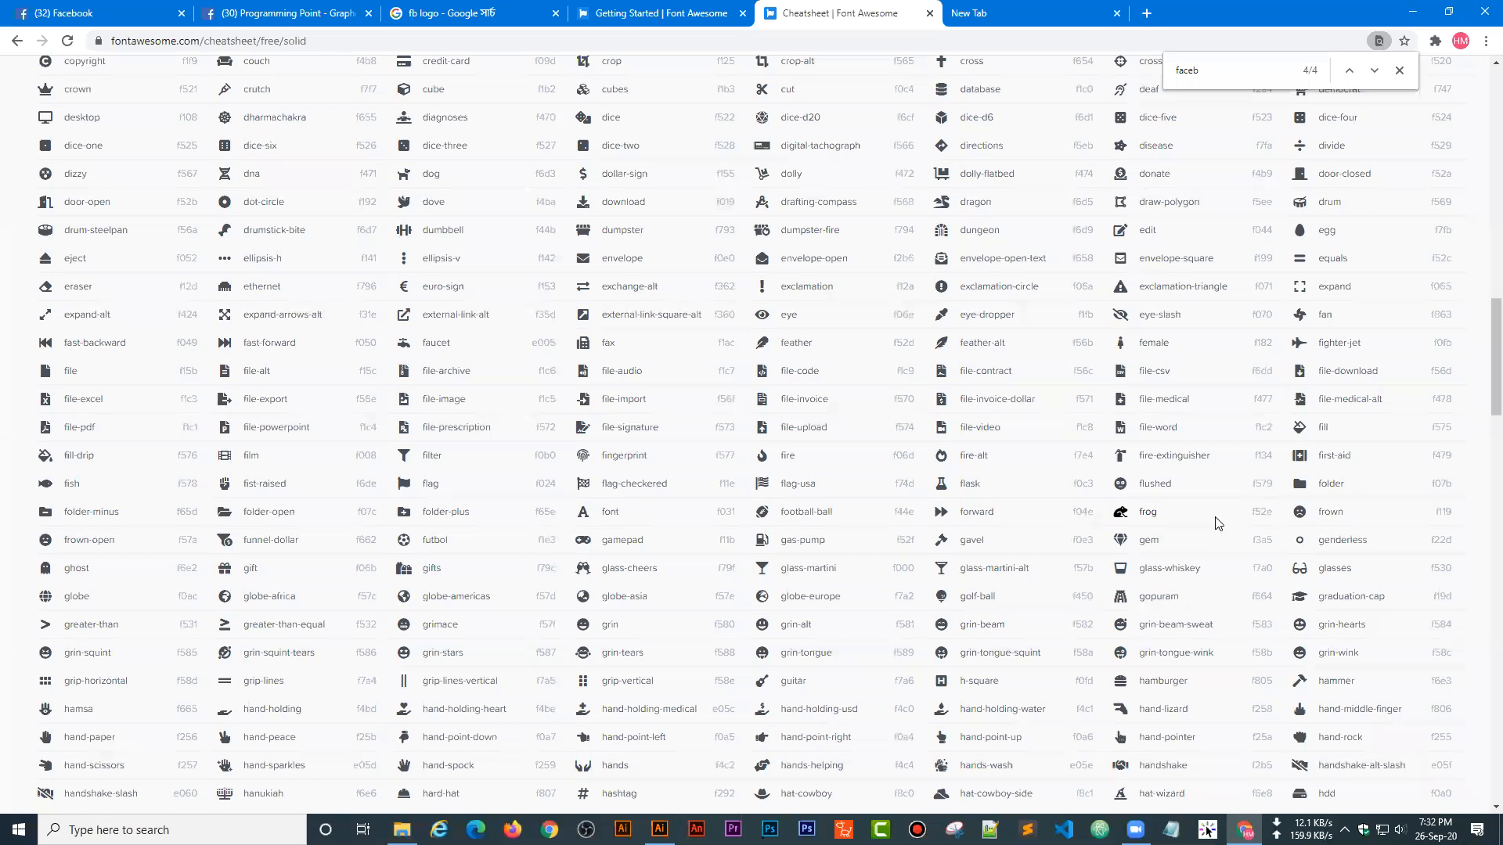
scroll(956, 564, "down", 4)
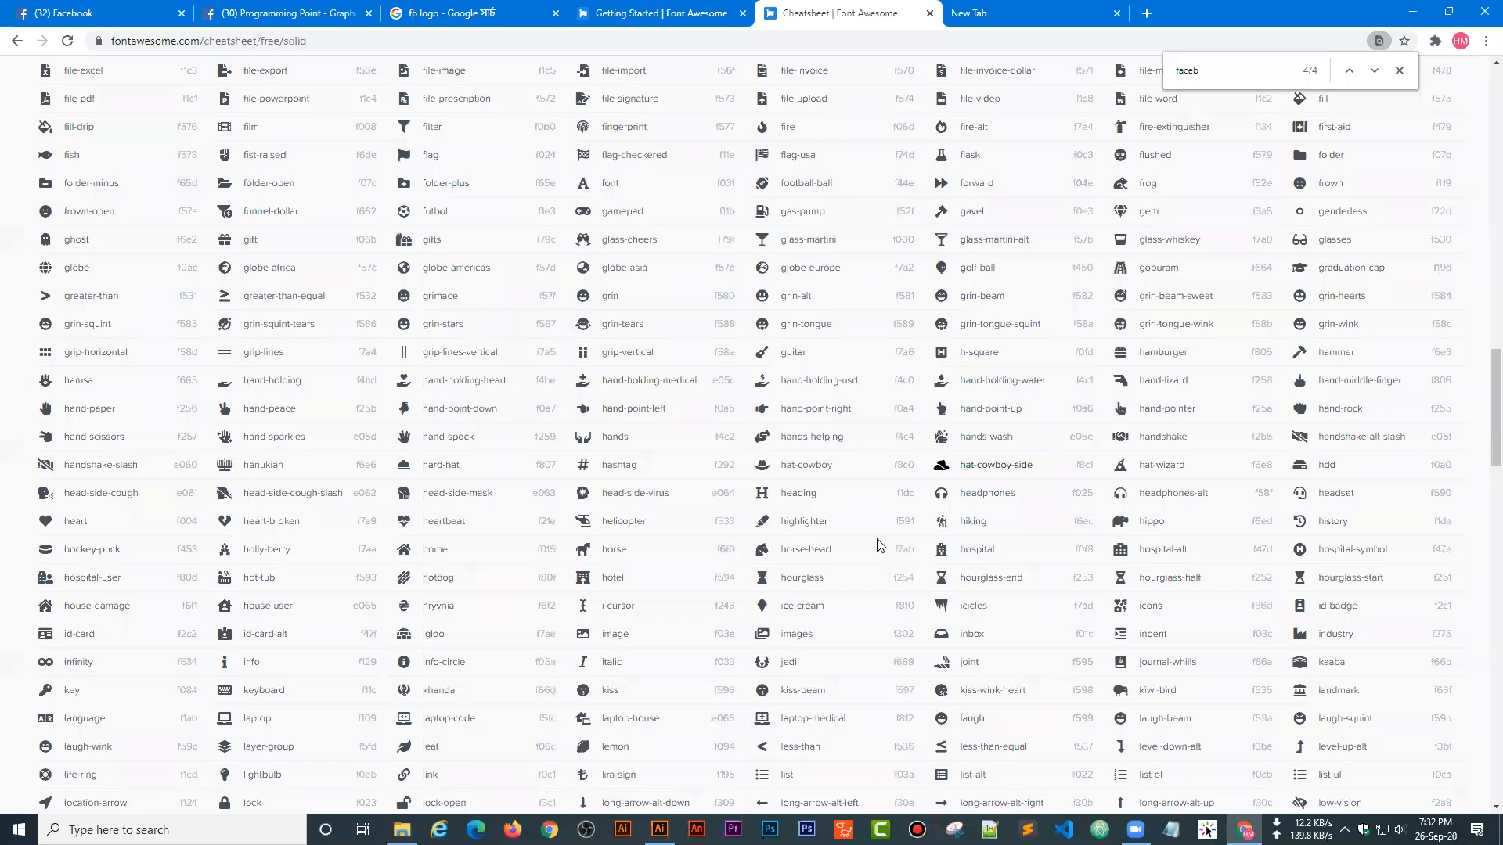
scroll(861, 556, "down", 13)
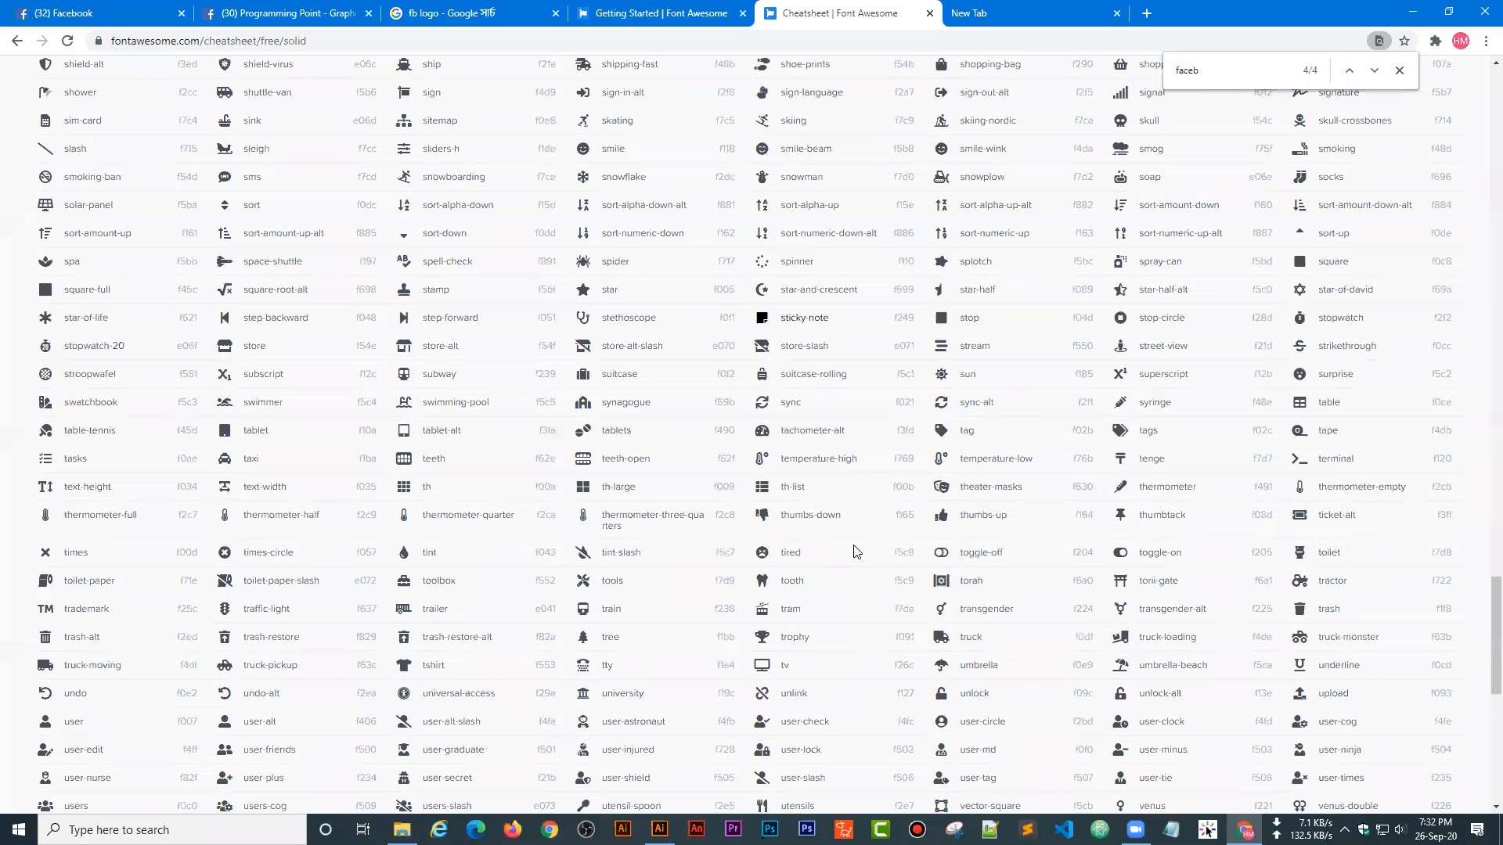
scroll(856, 551, "down", 2)
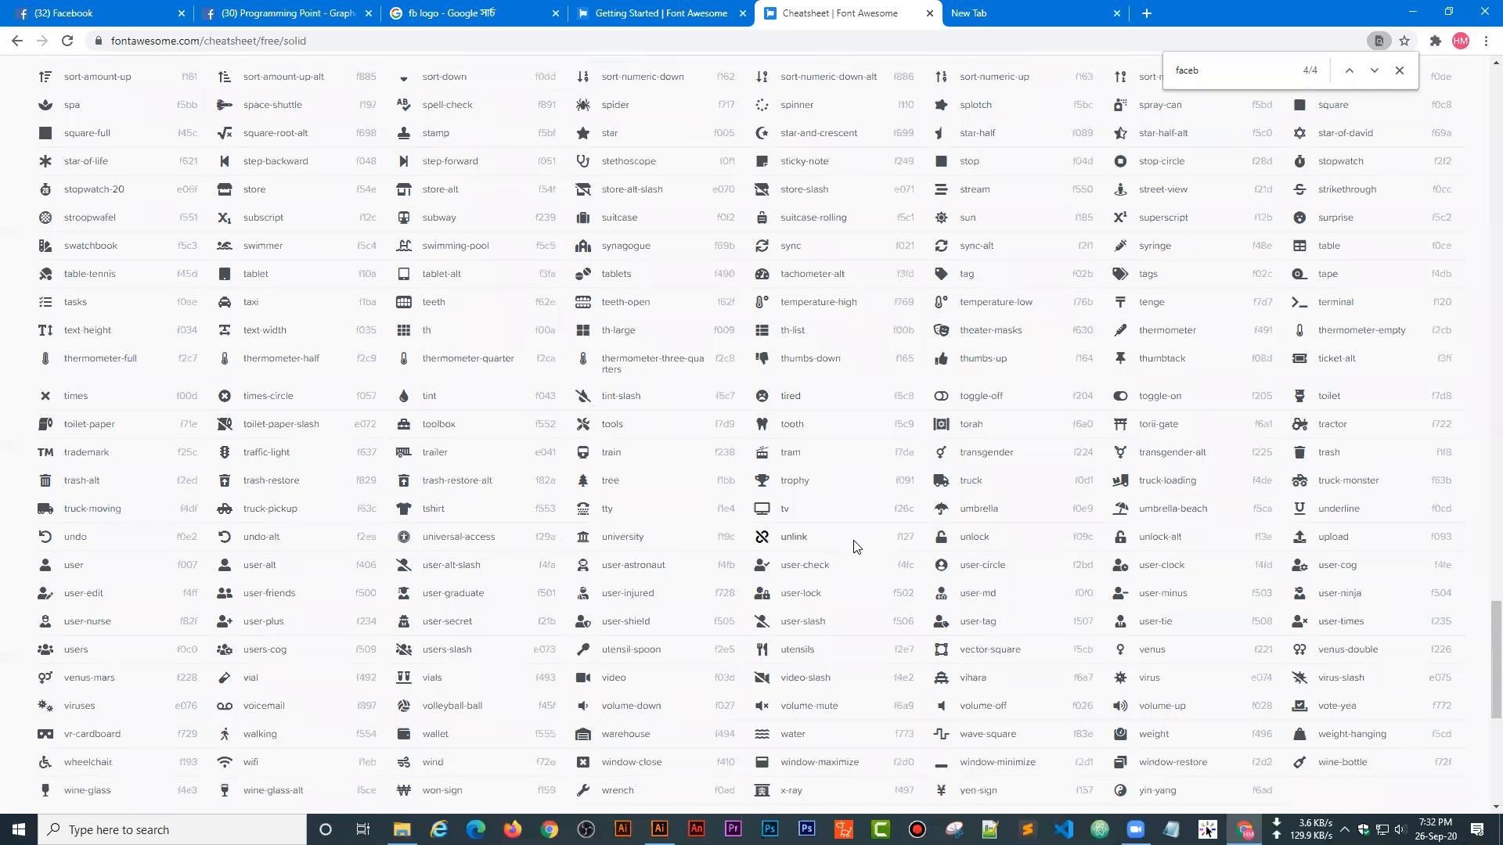
scroll(855, 546, "down", 6)
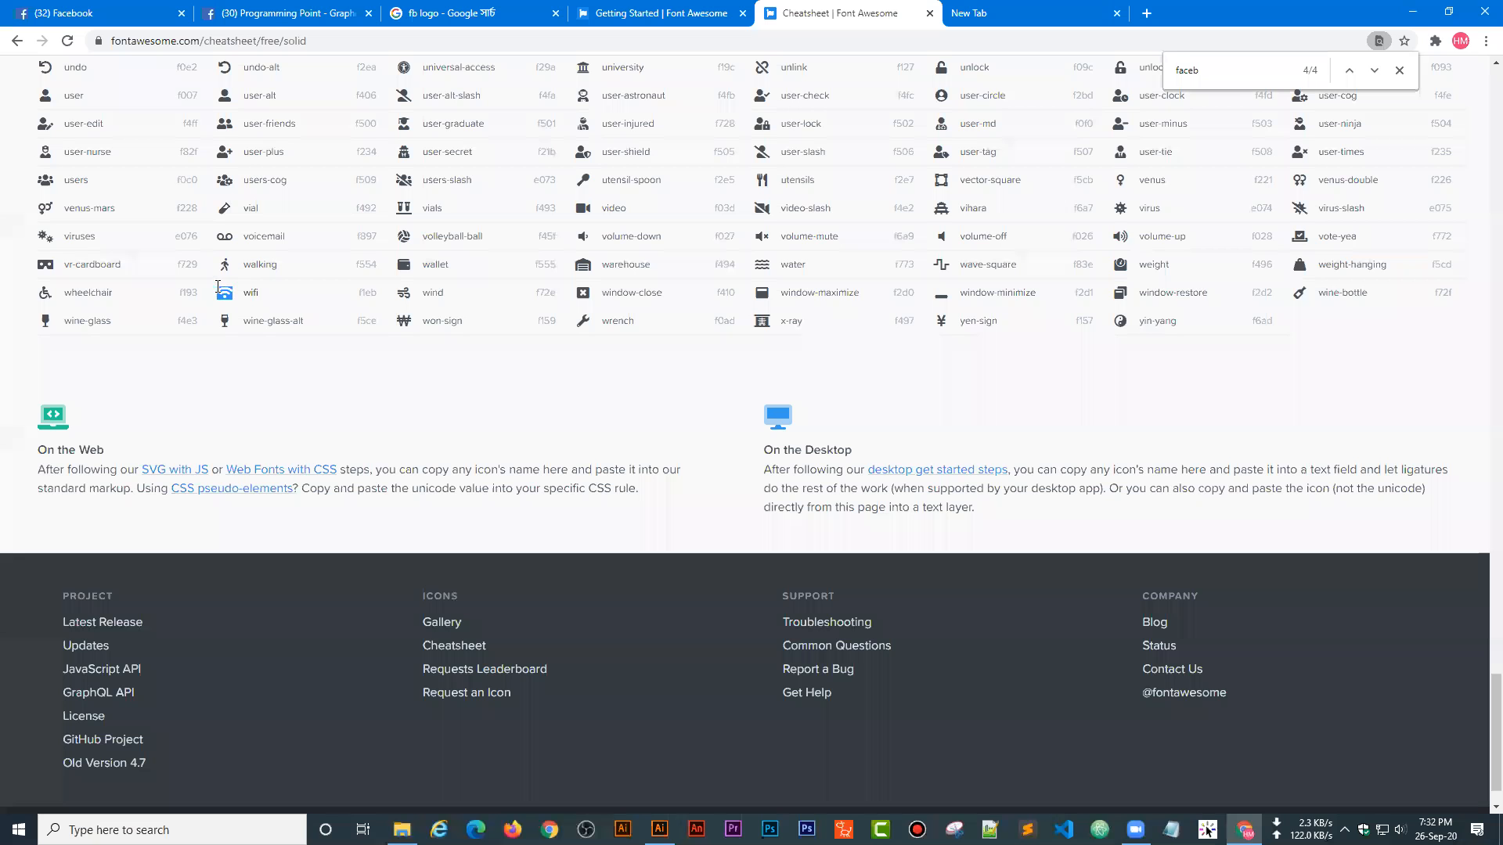
scroll(958, 501, "up", 6)
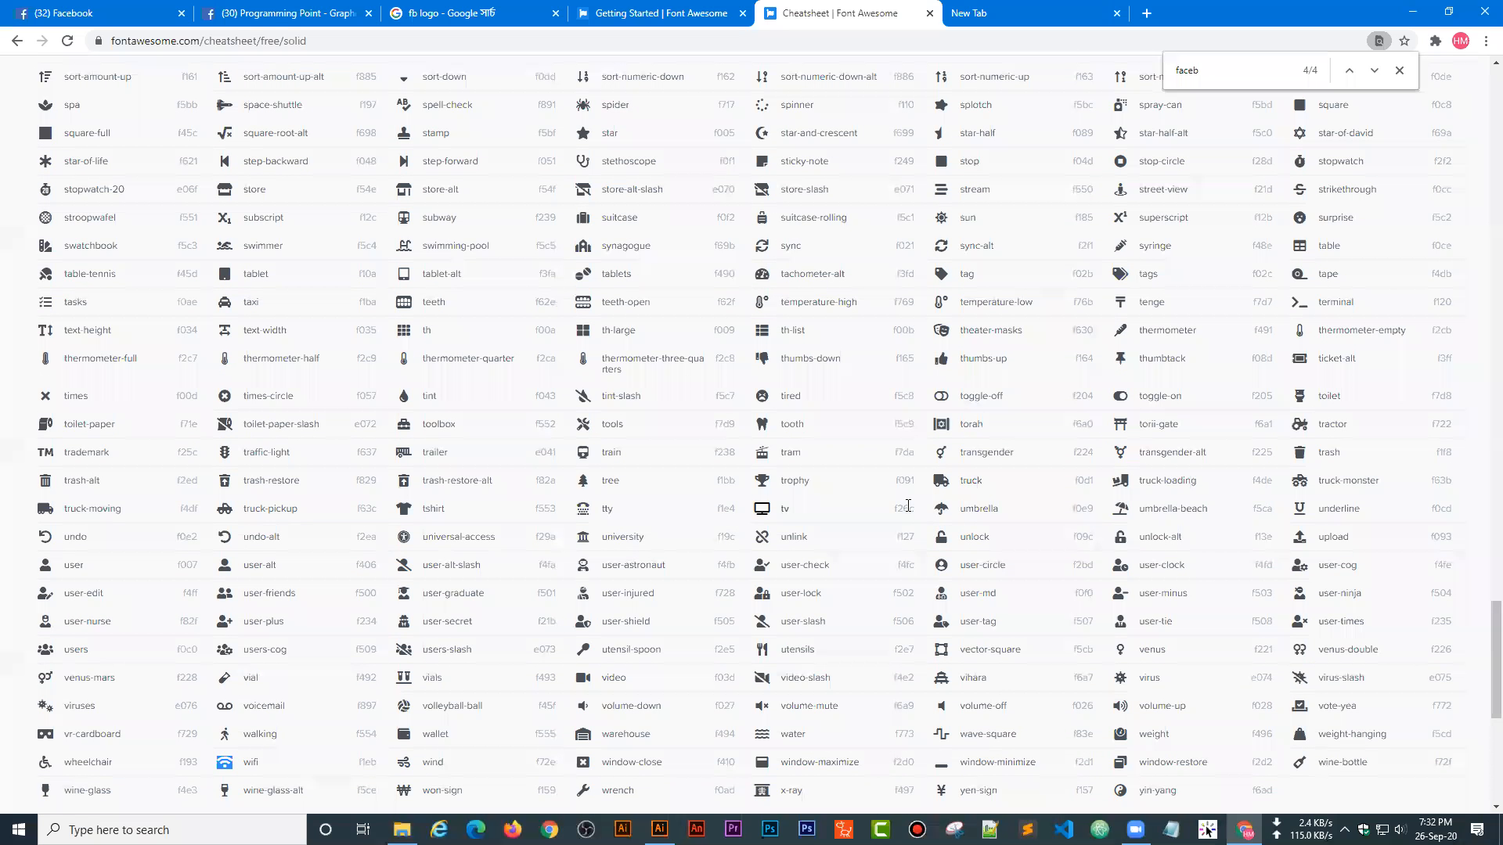
scroll(1050, 329, "up", 2)
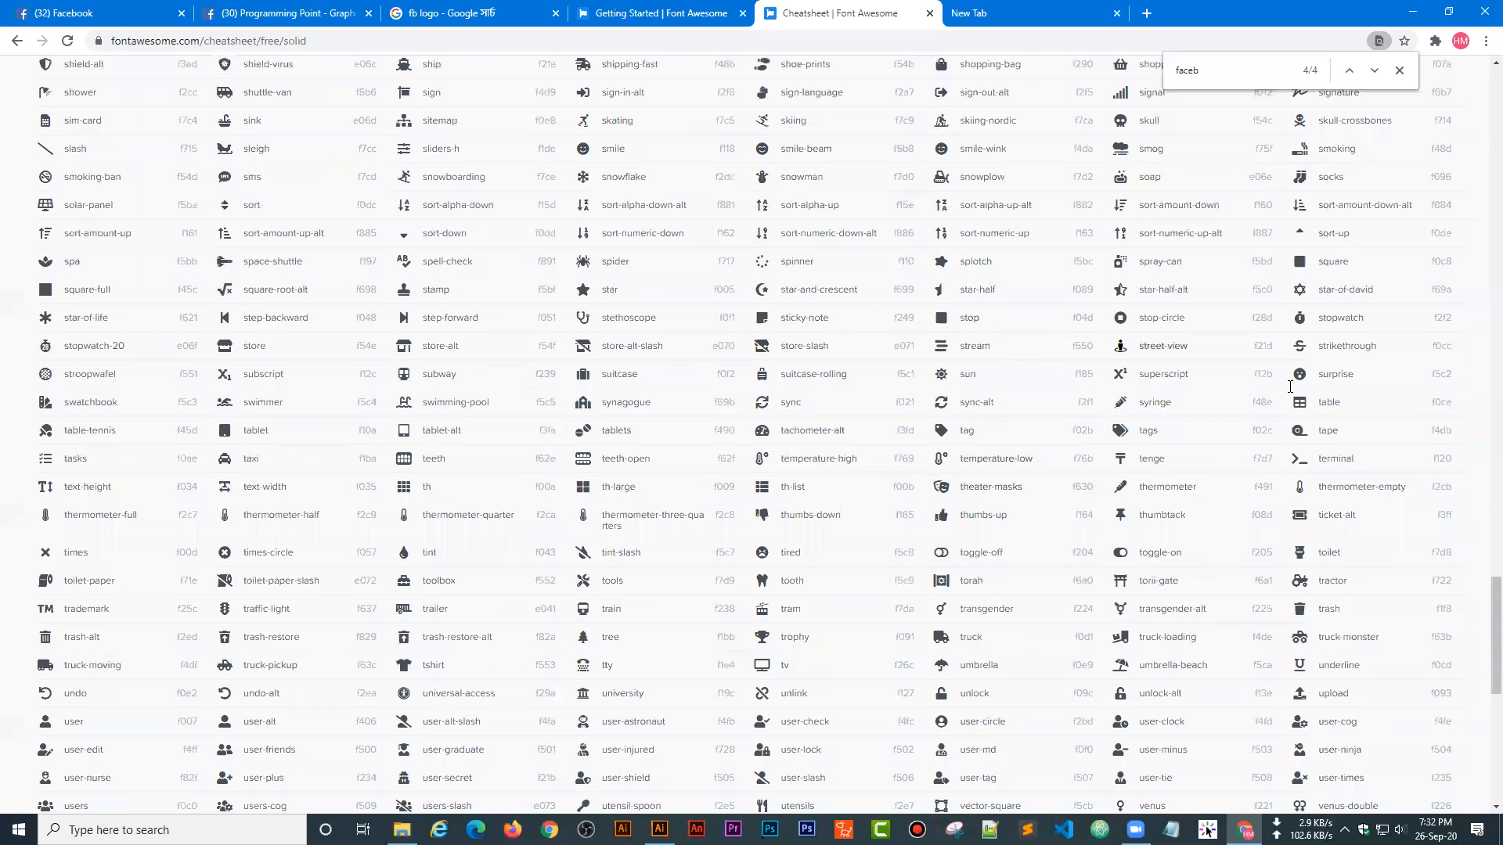
scroll(480, 386, "up", 1)
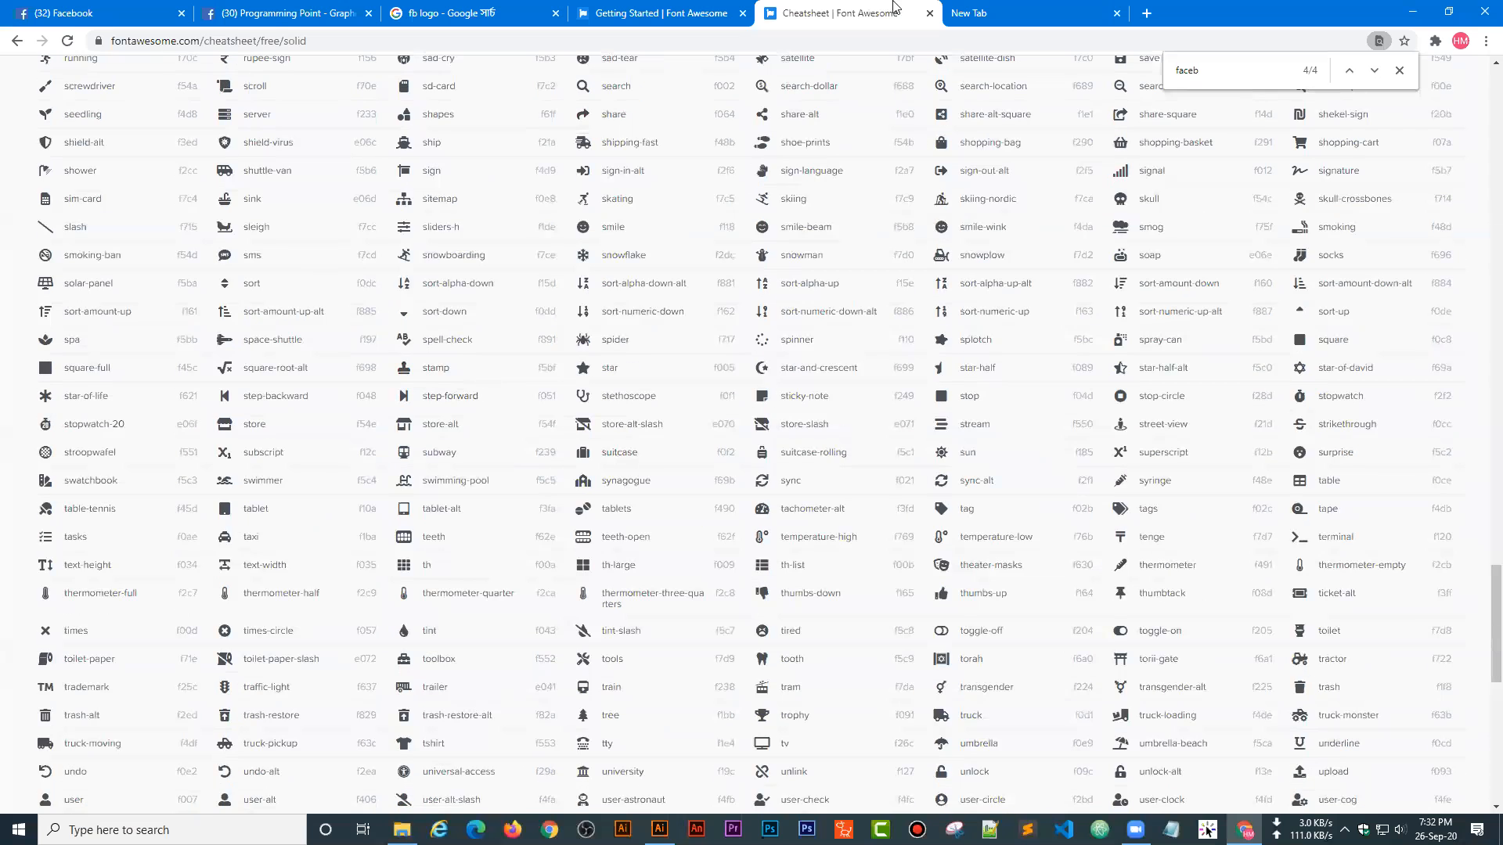
- Search Google for "flaticon" in the new browser tab and open the Flaticon site from the results
left_click(1014, 7)
left_click(865, 13)
left_click(999, 5)
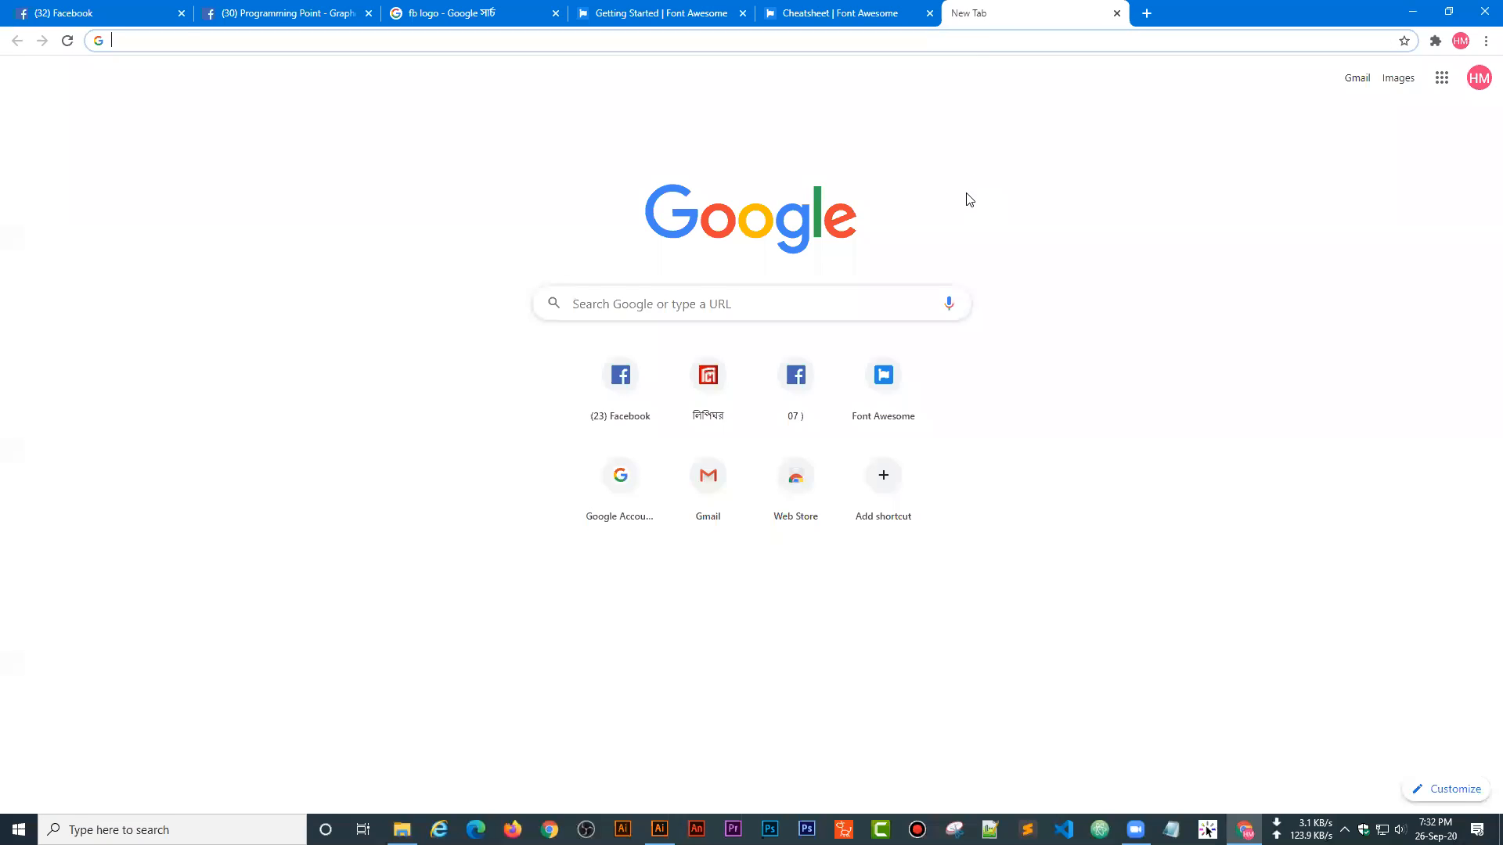
type("flaticon")
key("Return")
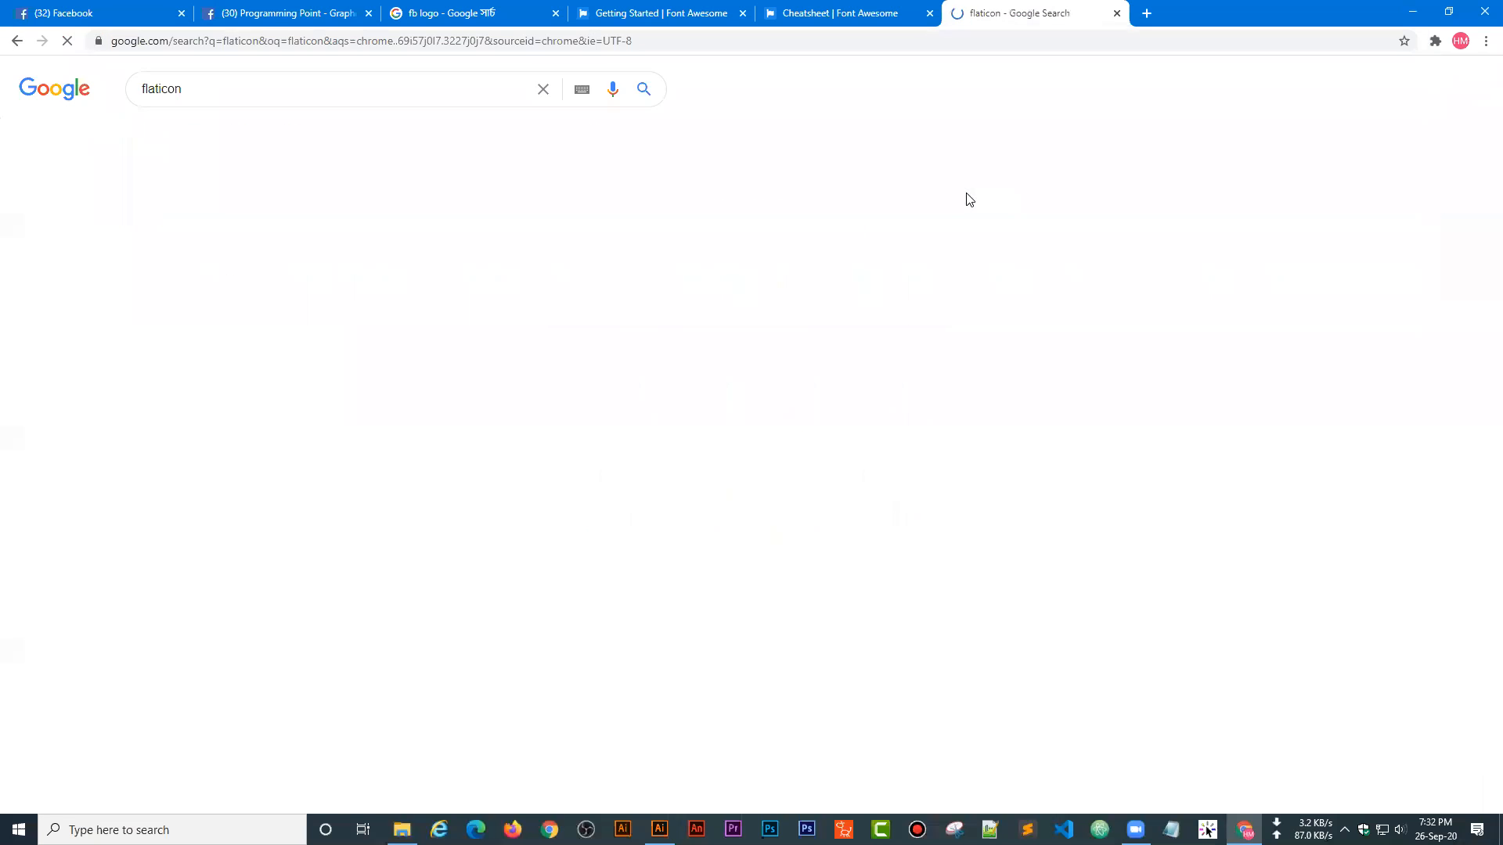
left_click(861, 11)
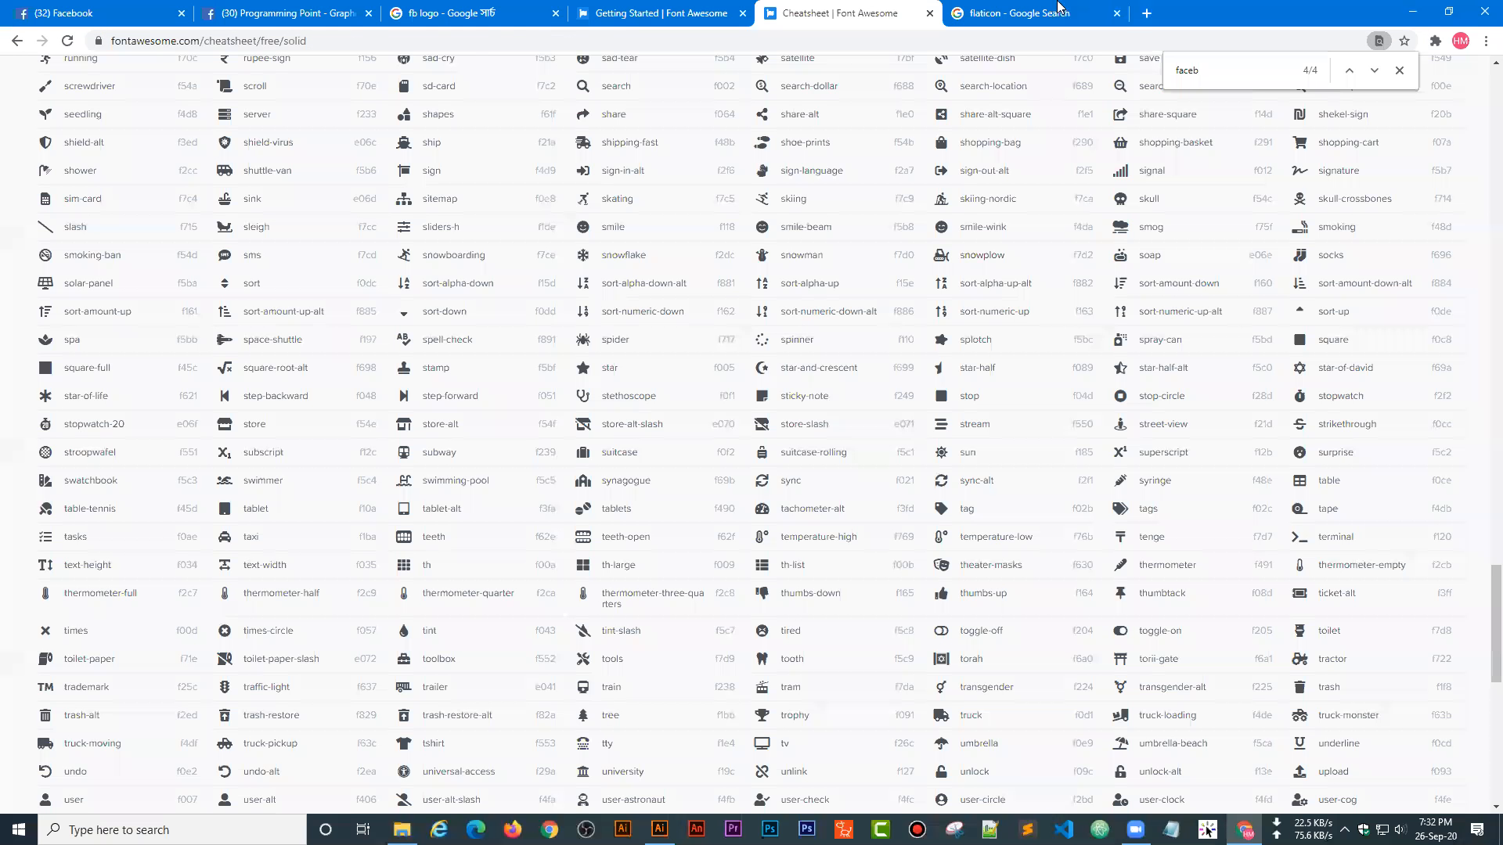
left_click(1059, 6)
left_click(173, 222)
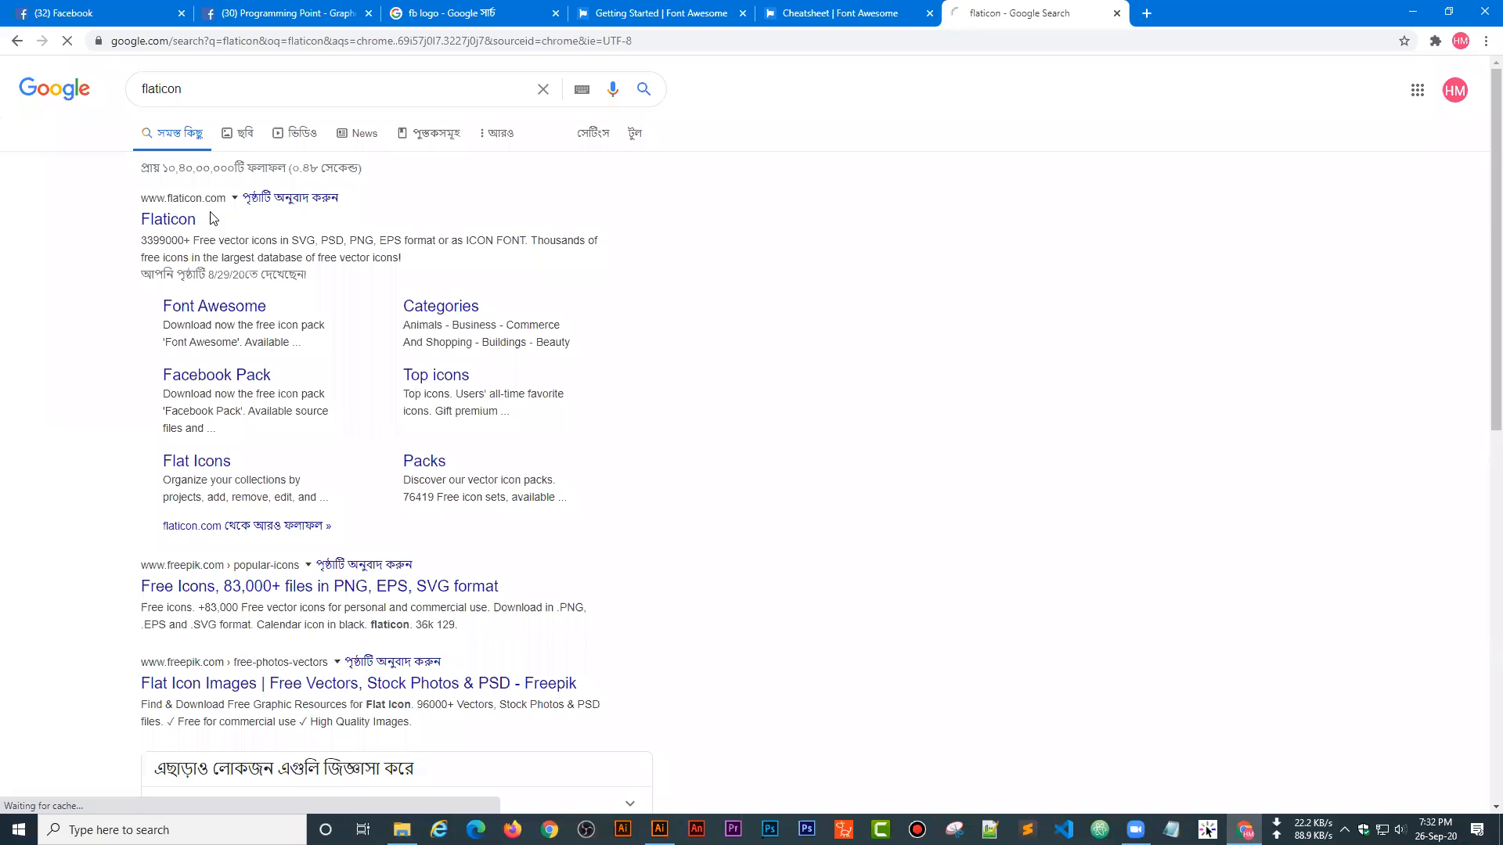
left_click(887, 8)
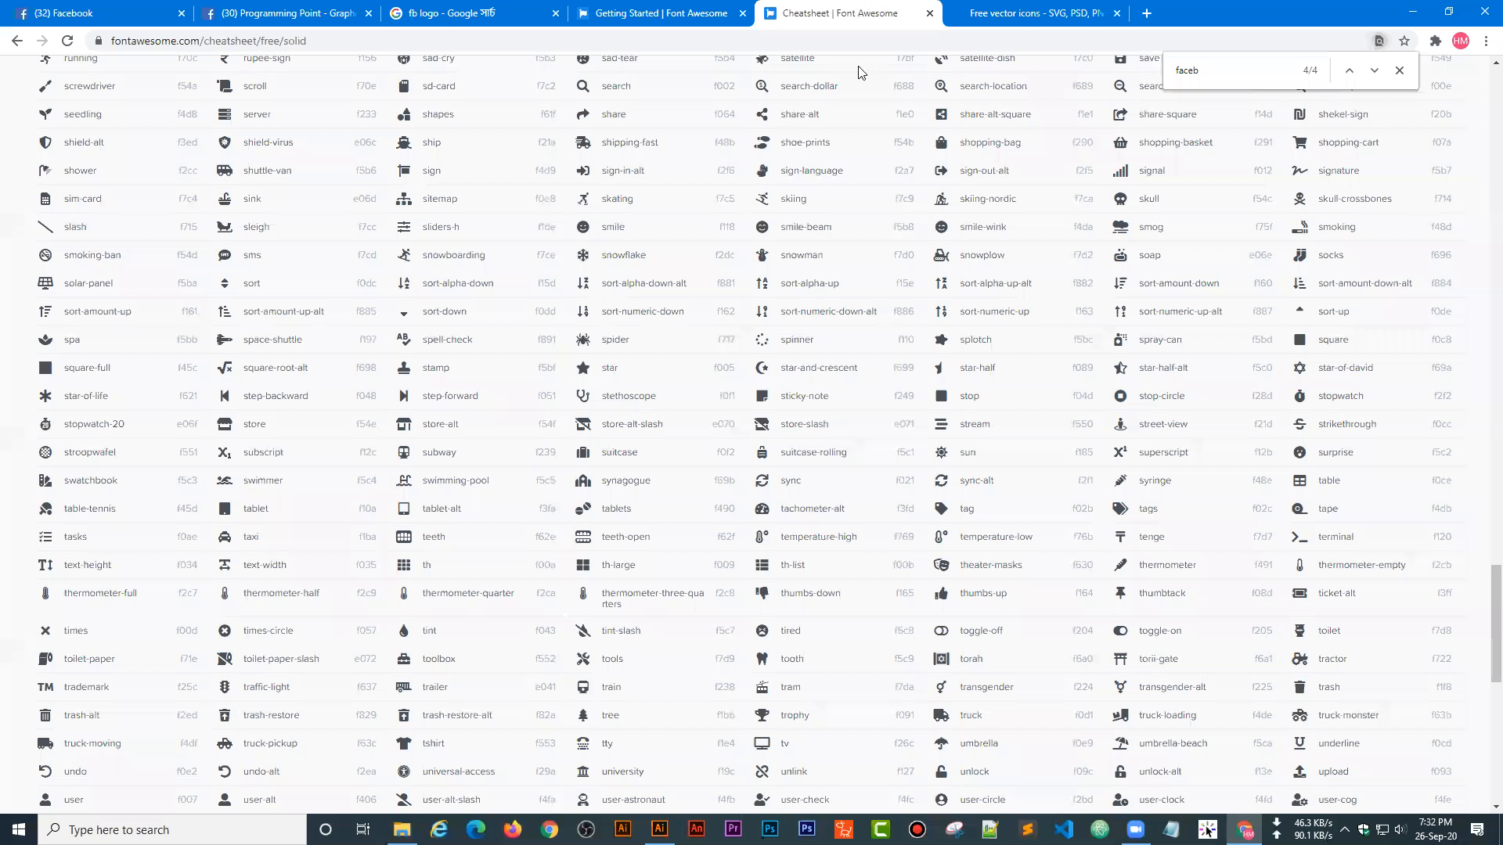
scroll(291, 94, "up", 5)
left_click(162, 44)
right_click(162, 44)
left_click(196, 125)
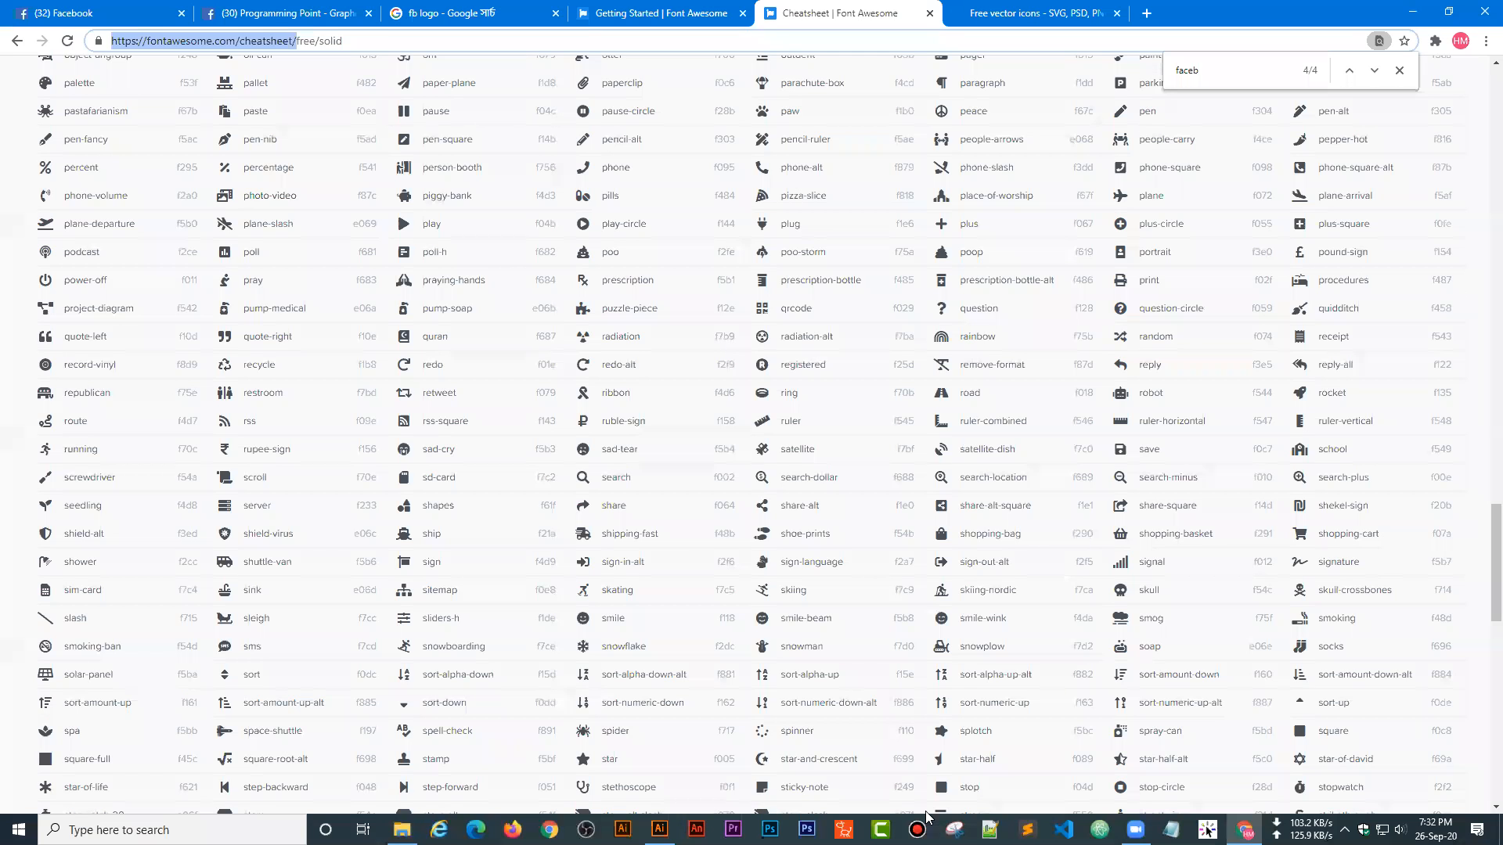
left_click(1208, 830)
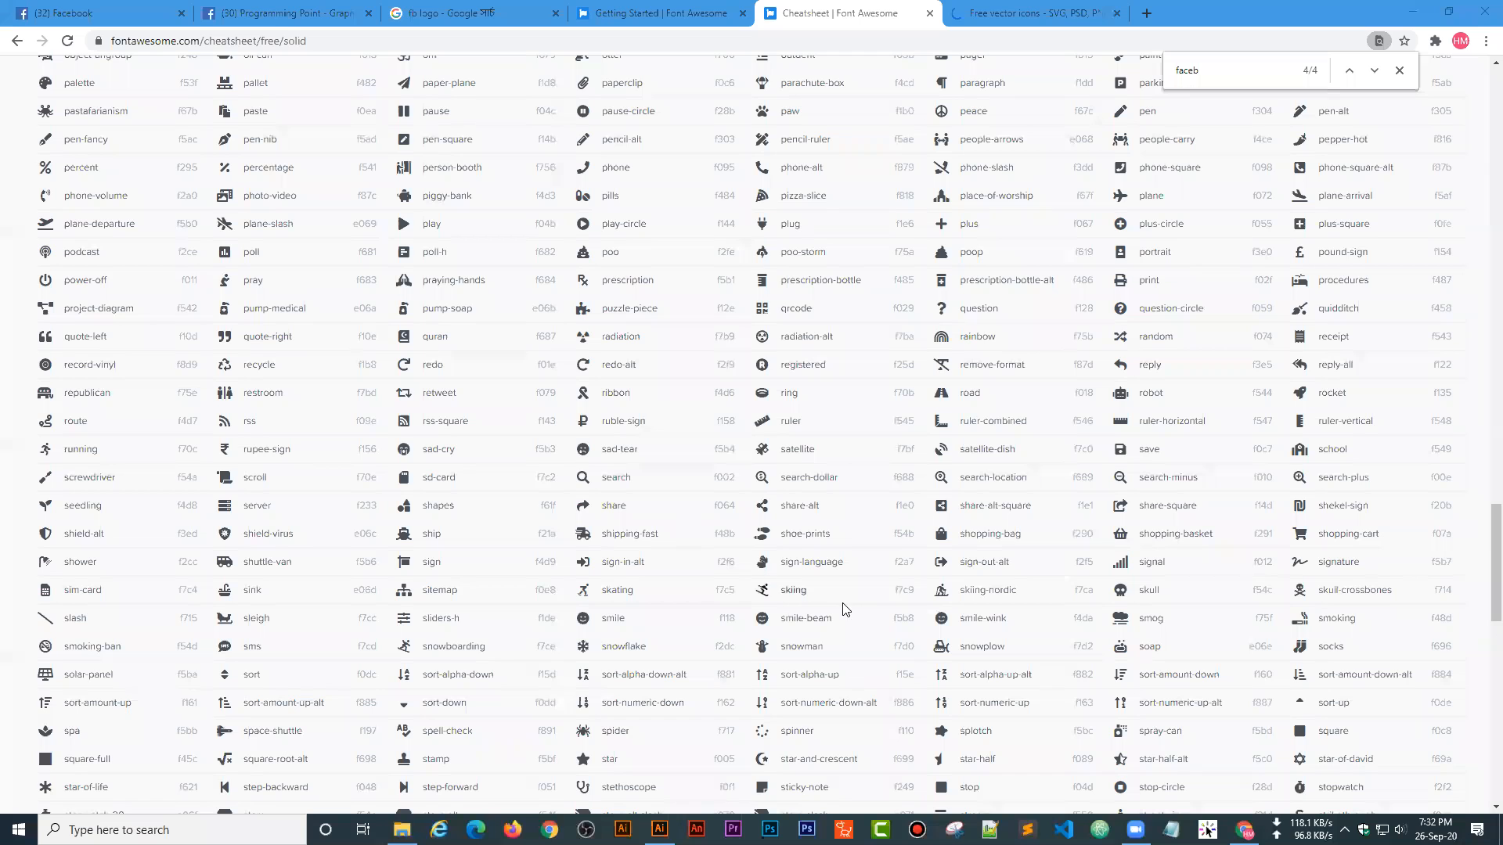
left_click(978, 11)
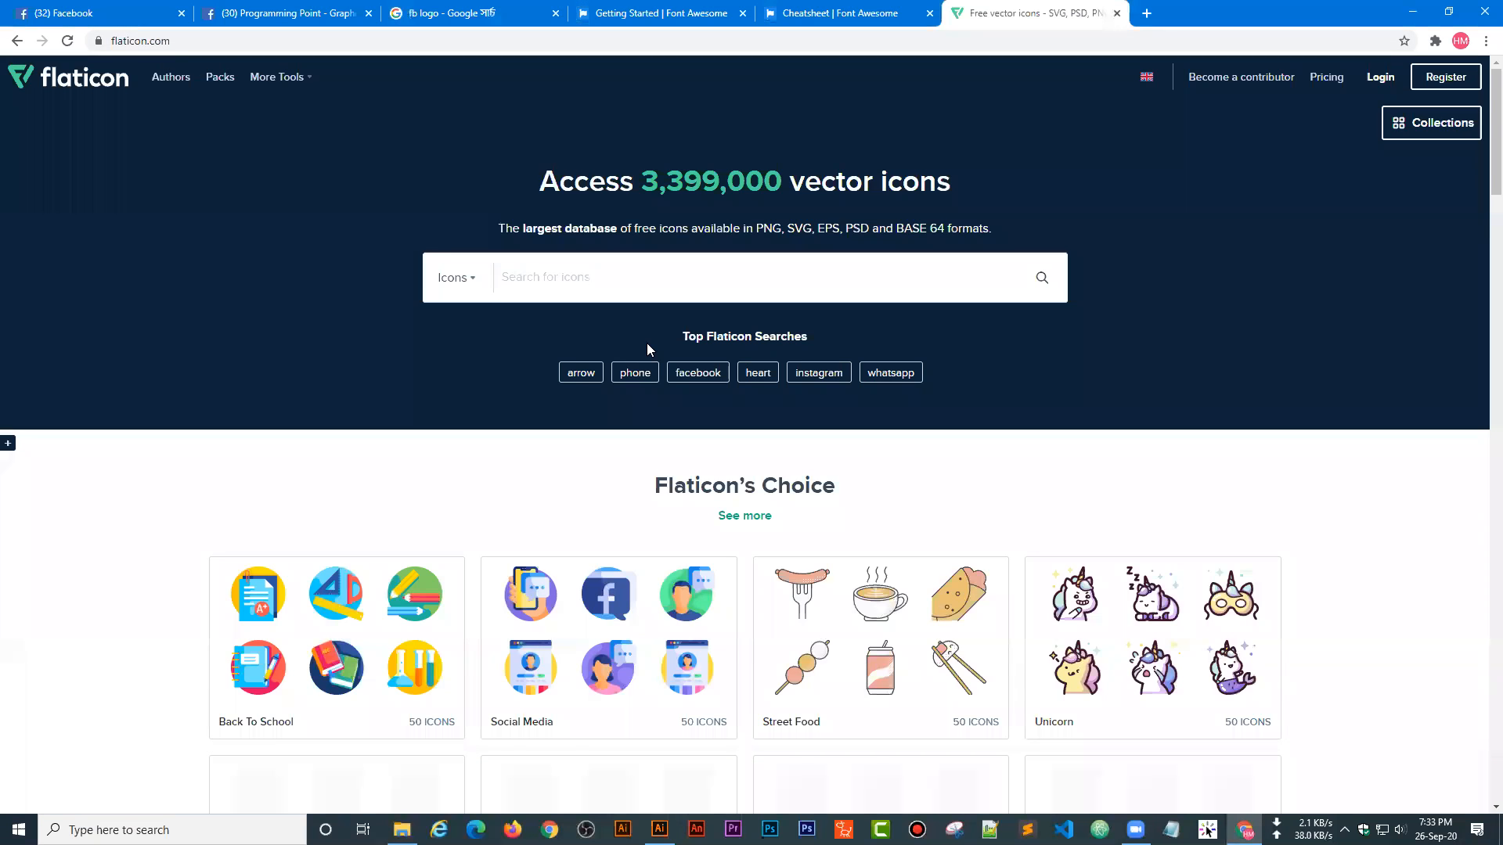
- Search Flaticon for "web" and open the solid black globe icon from the results
left_click(653, 281)
type("web")
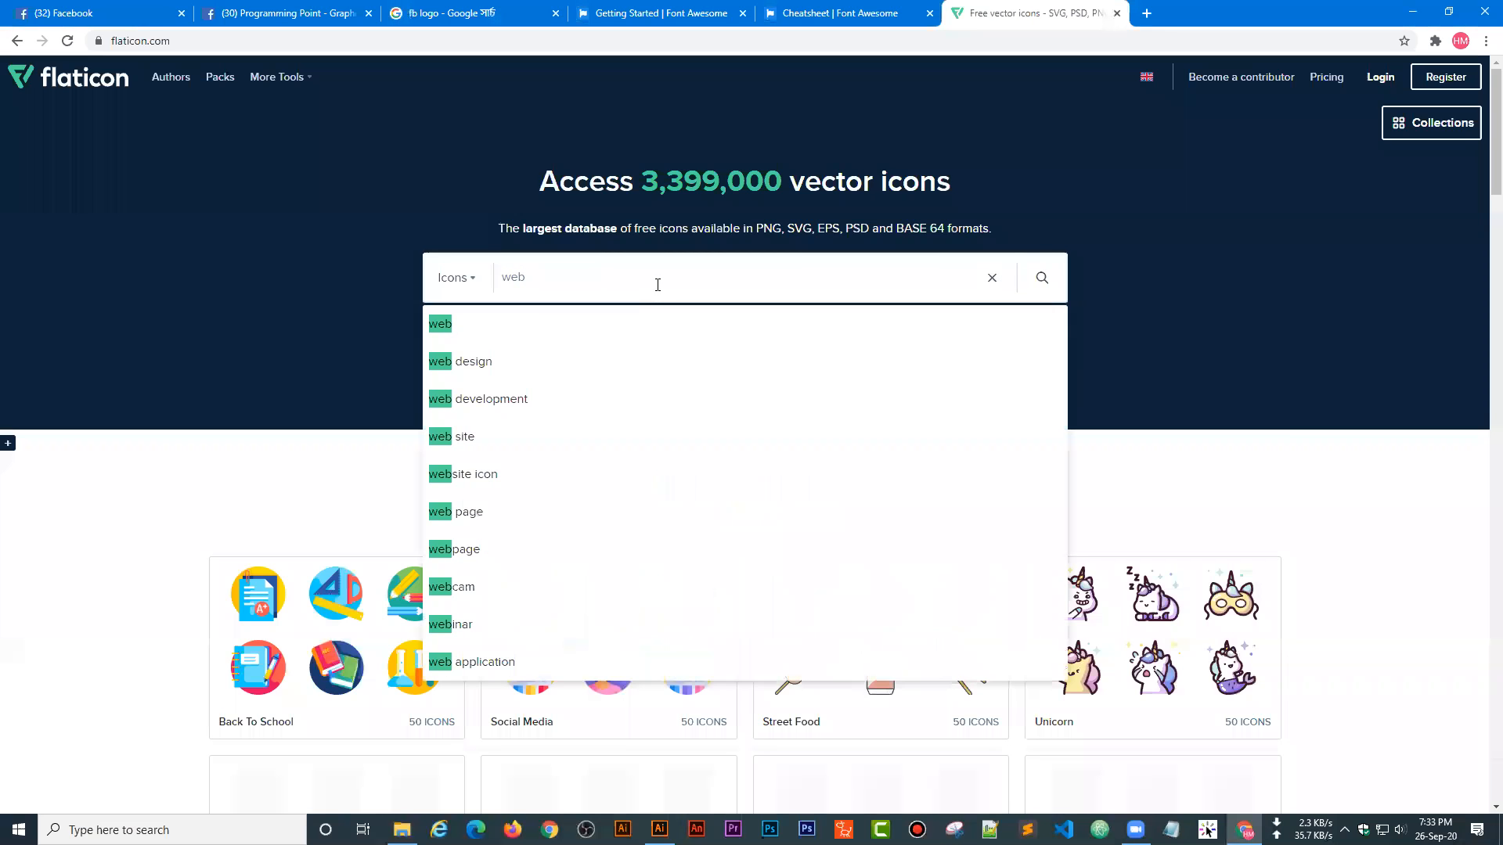
left_click(480, 338)
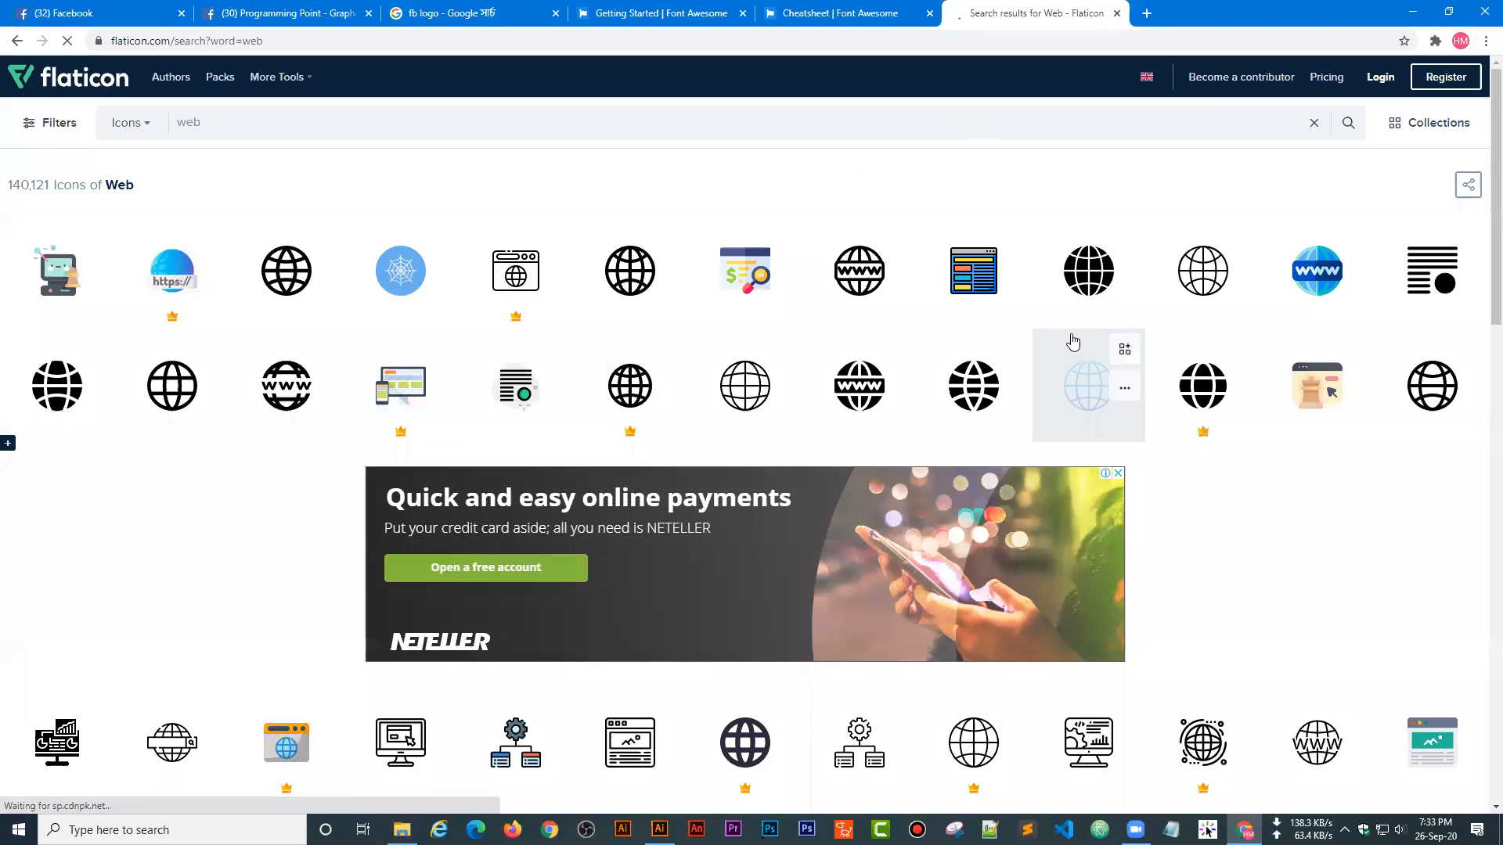
scroll(554, 412, "down", 2)
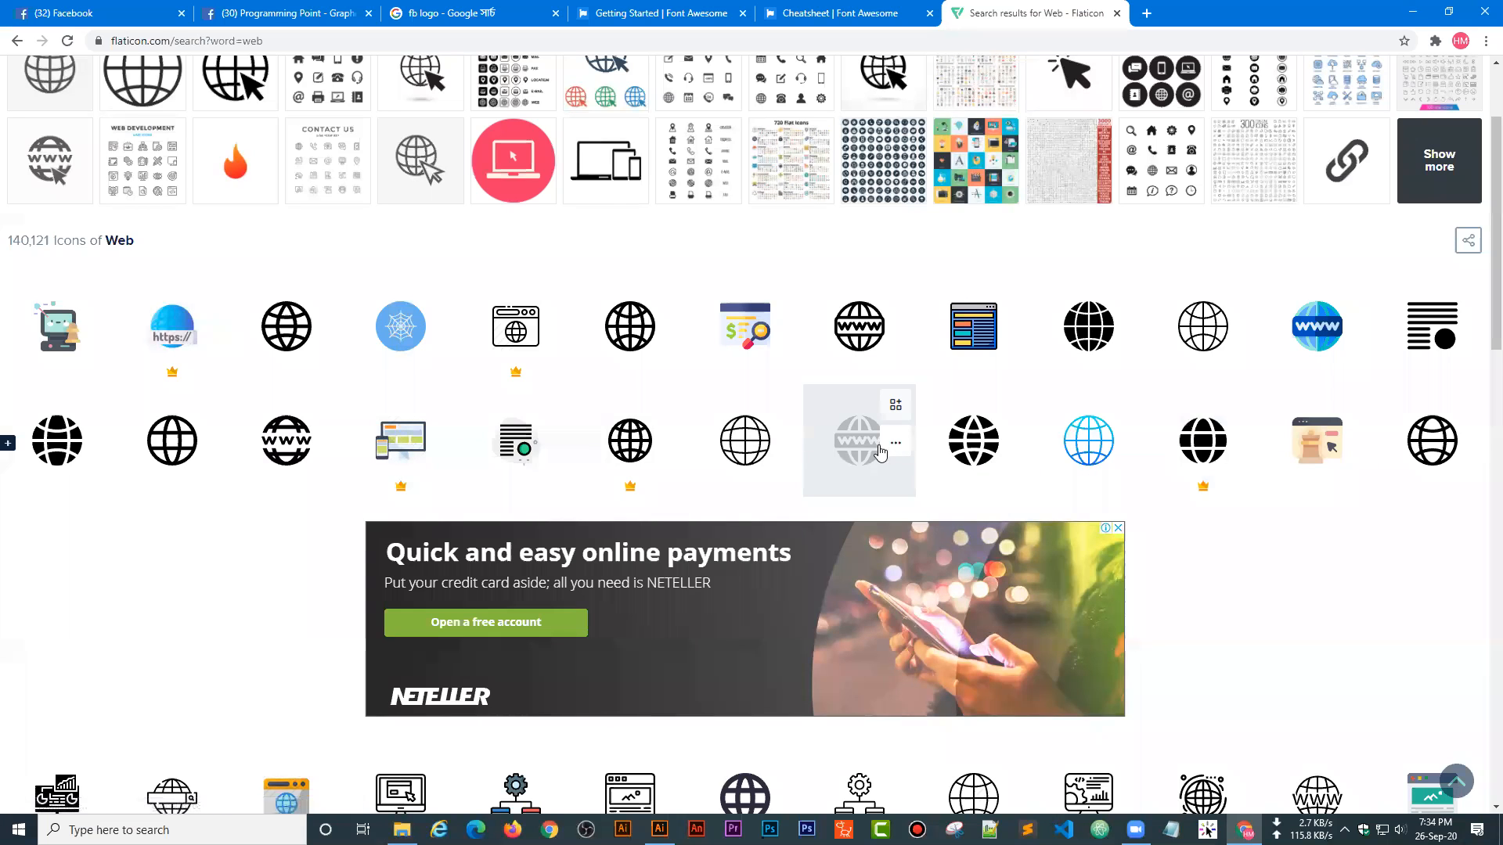
left_click(1068, 334)
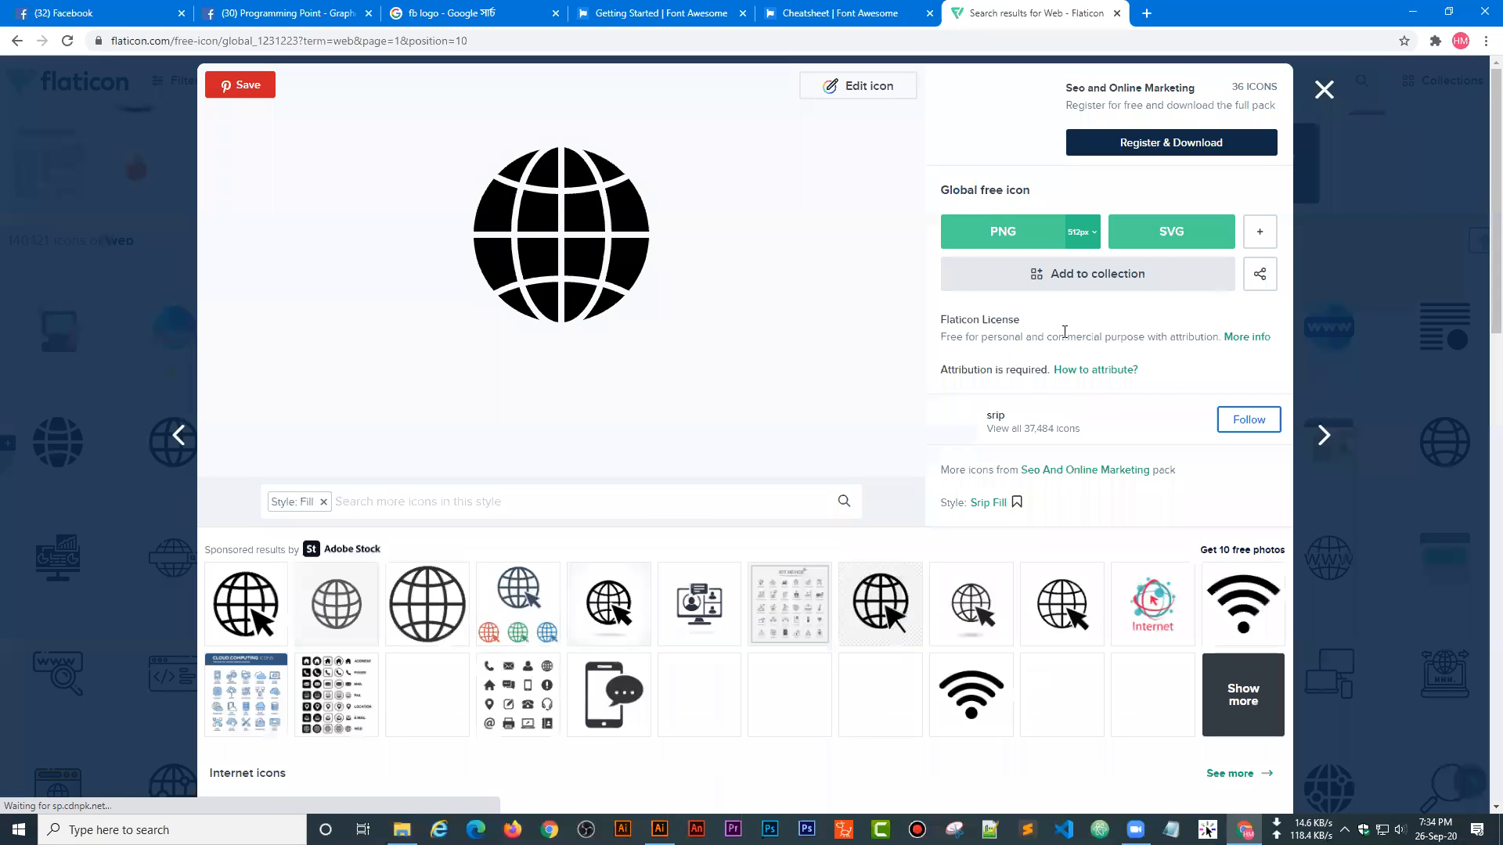
- Try to copy the globe's preview image from Flaticon and paste it beside the artboard in Illustrator, undoing the paste
right_click(561, 252)
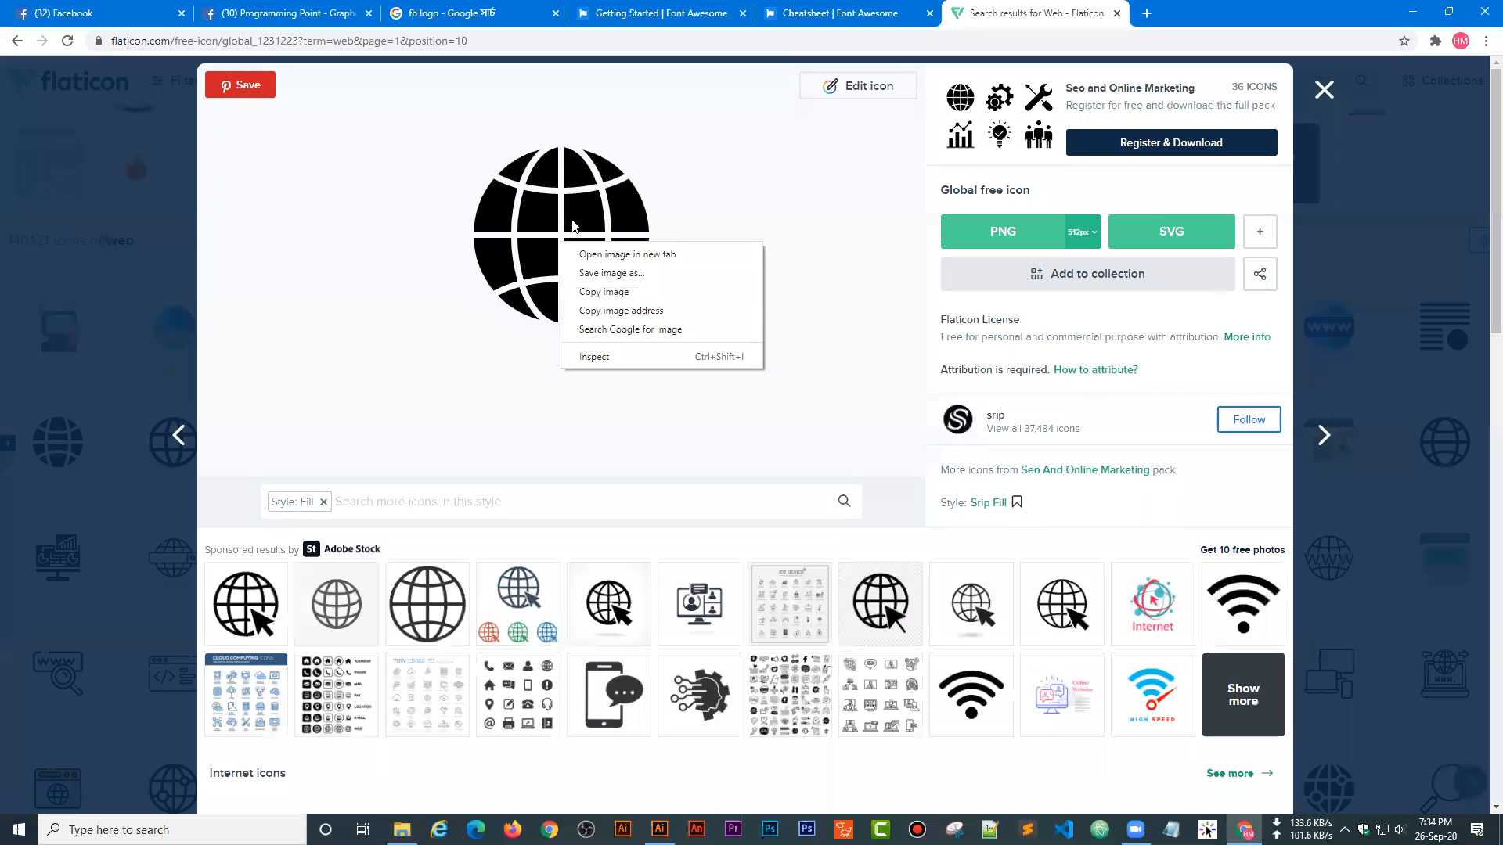
left_click(605, 292)
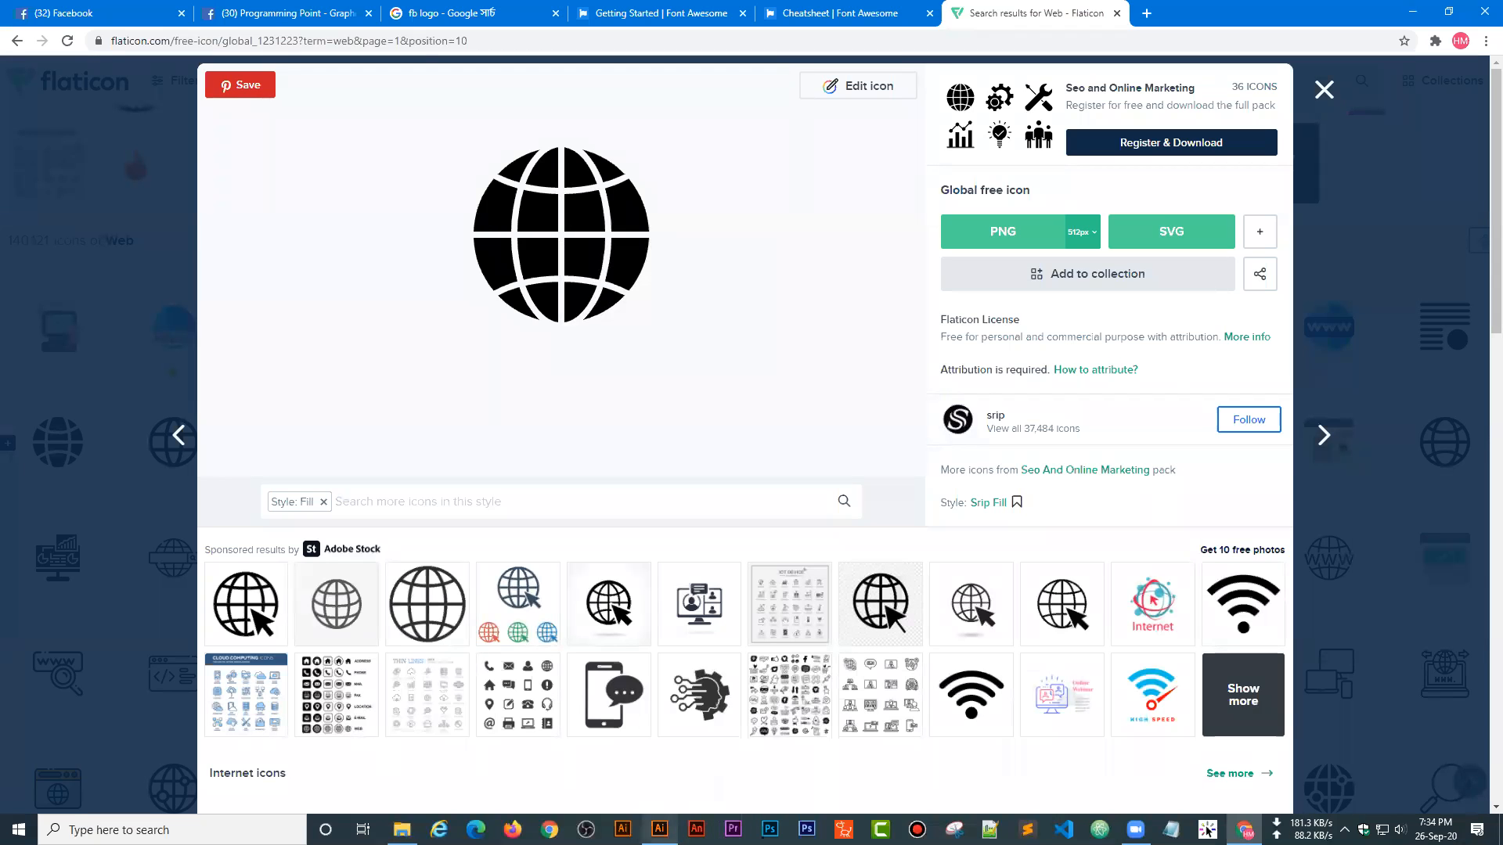
key("alt+Tab")
scroll(953, 430, "down", 2)
key("space")
left_click_drag(1190, 303, 122, 267)
key("ctrl+v")
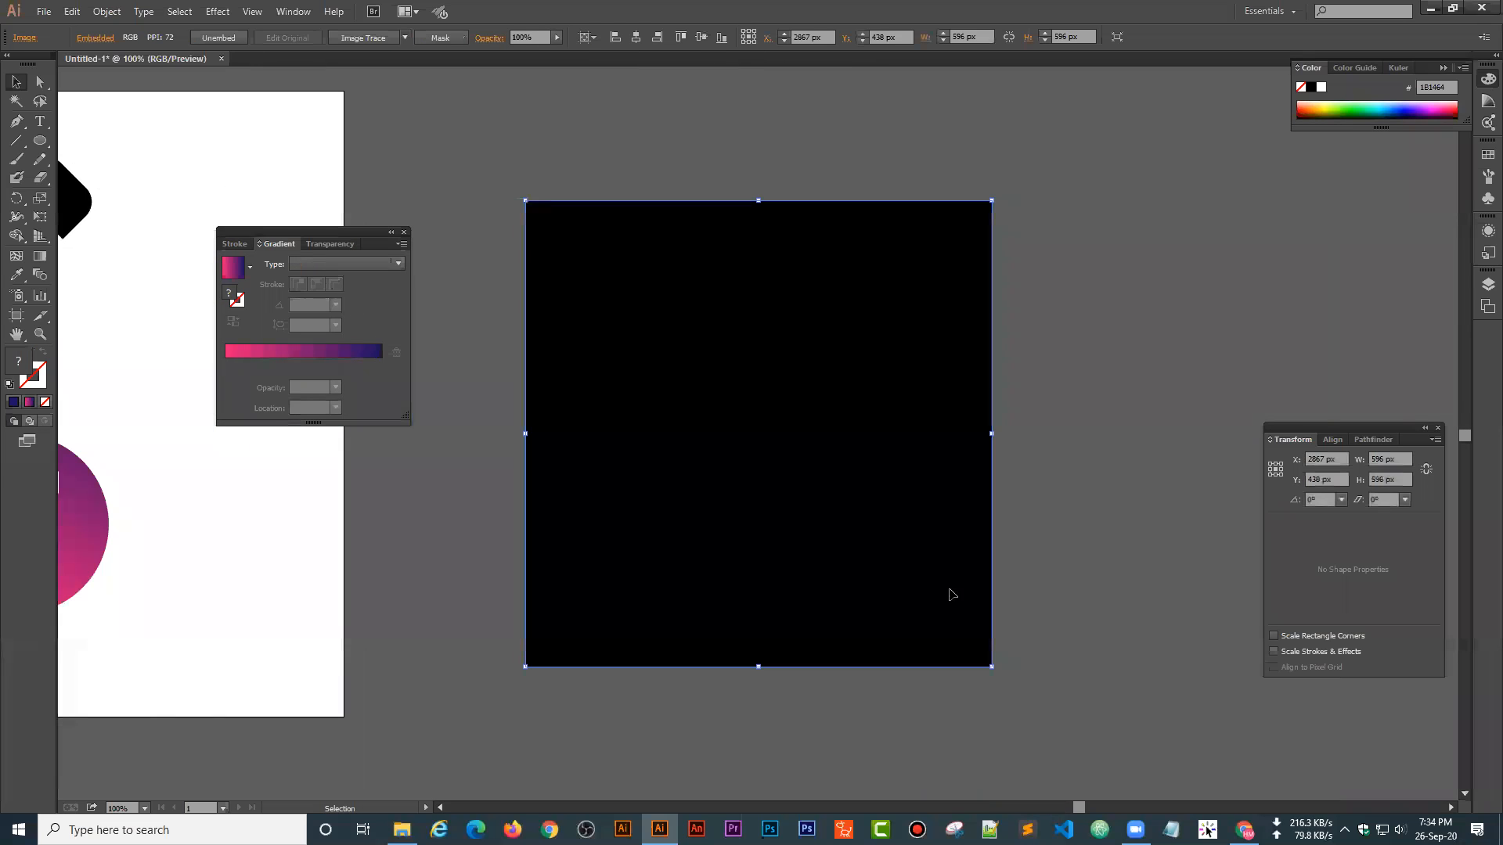
left_click_drag(689, 332, 1090, 337)
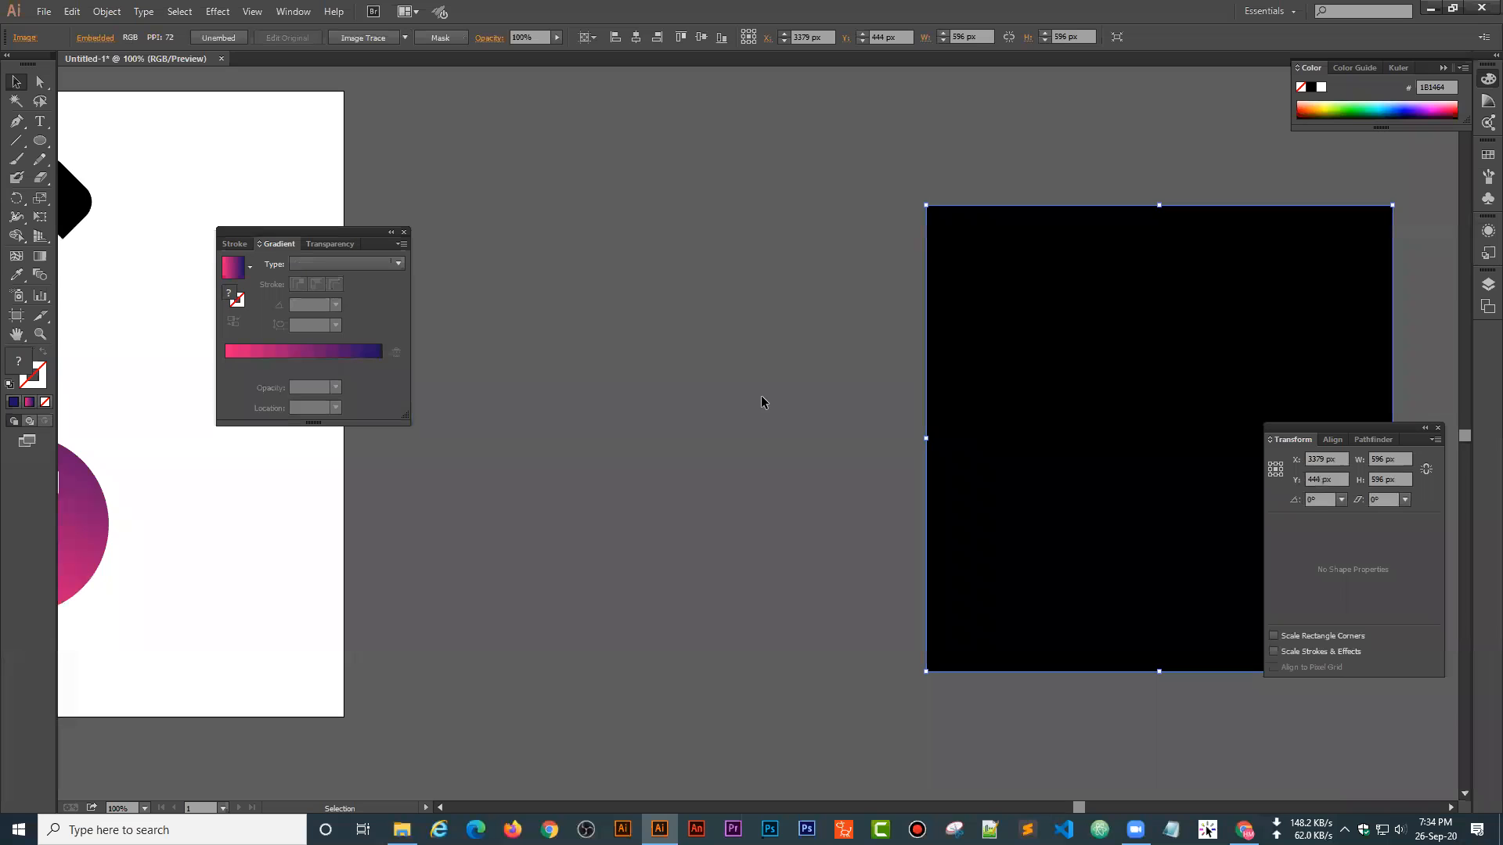
key("ctrl+z")
key("ctrl+z")
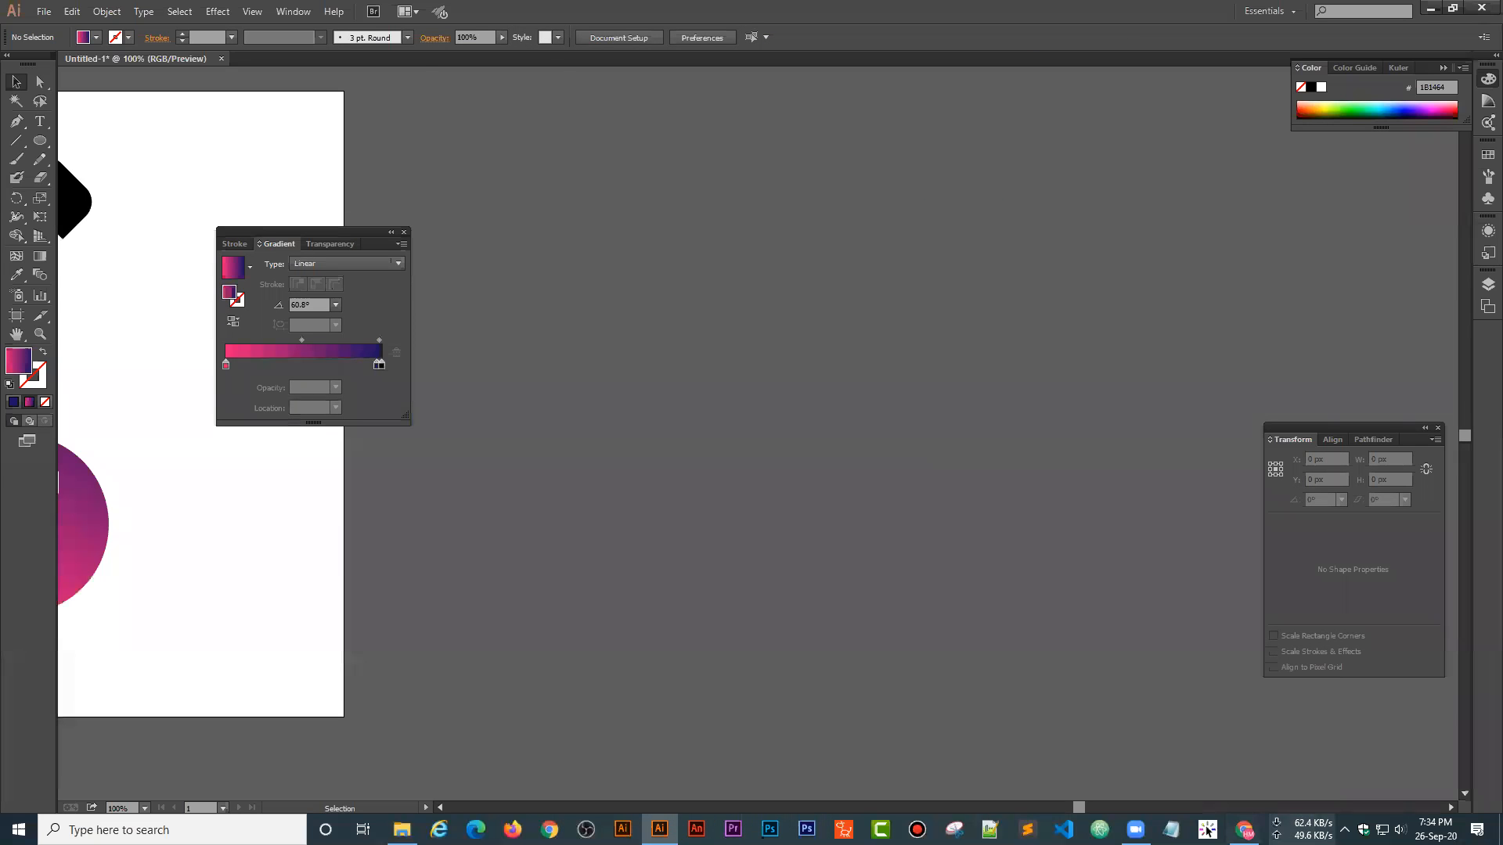
- Switch back to Chrome and download the globe icon as an EPS file with the free download option
left_click(1245, 830)
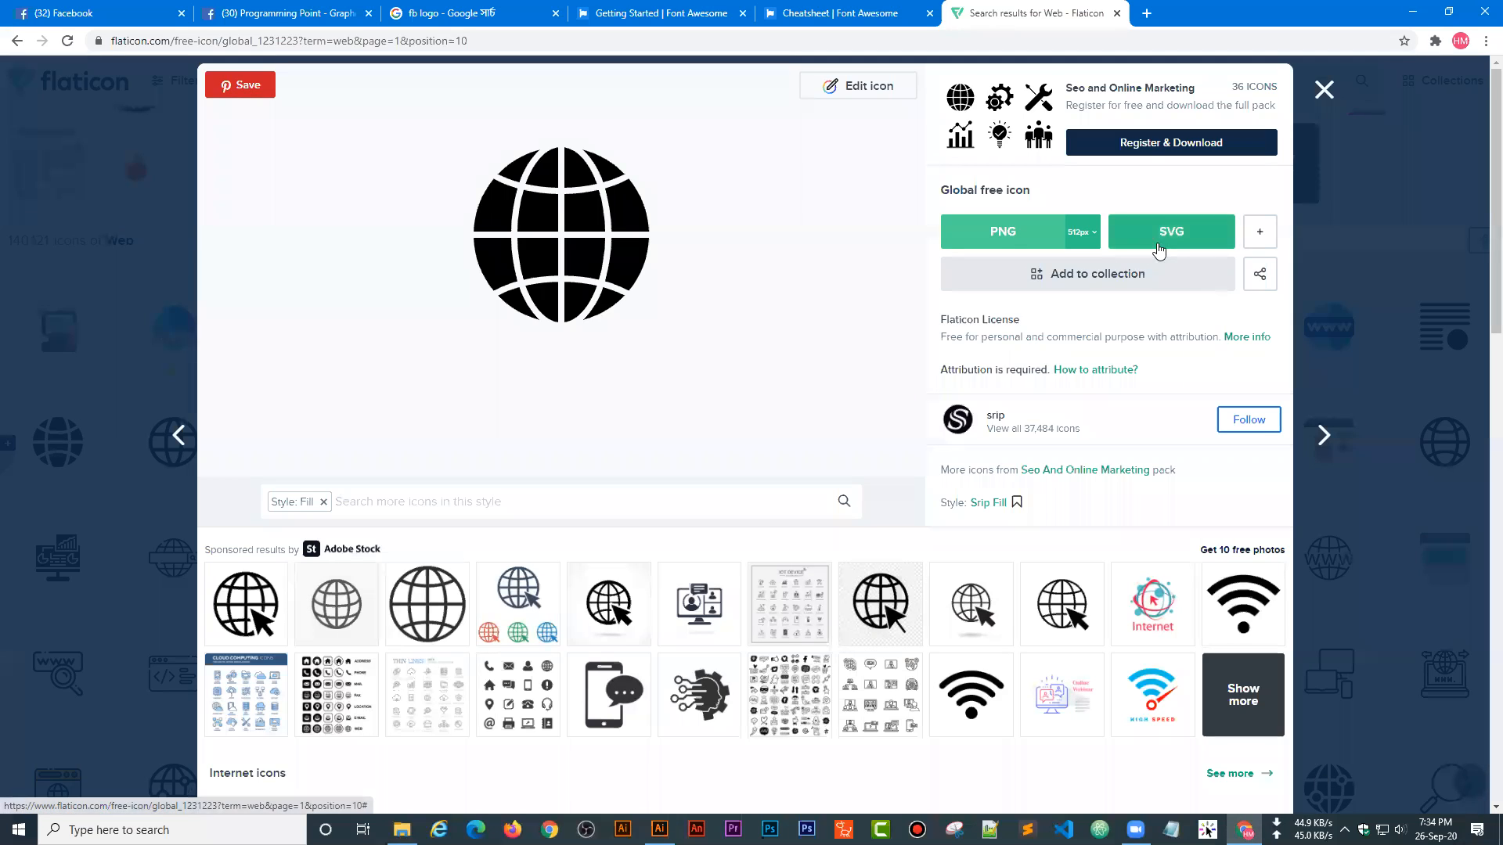
left_click(1260, 235)
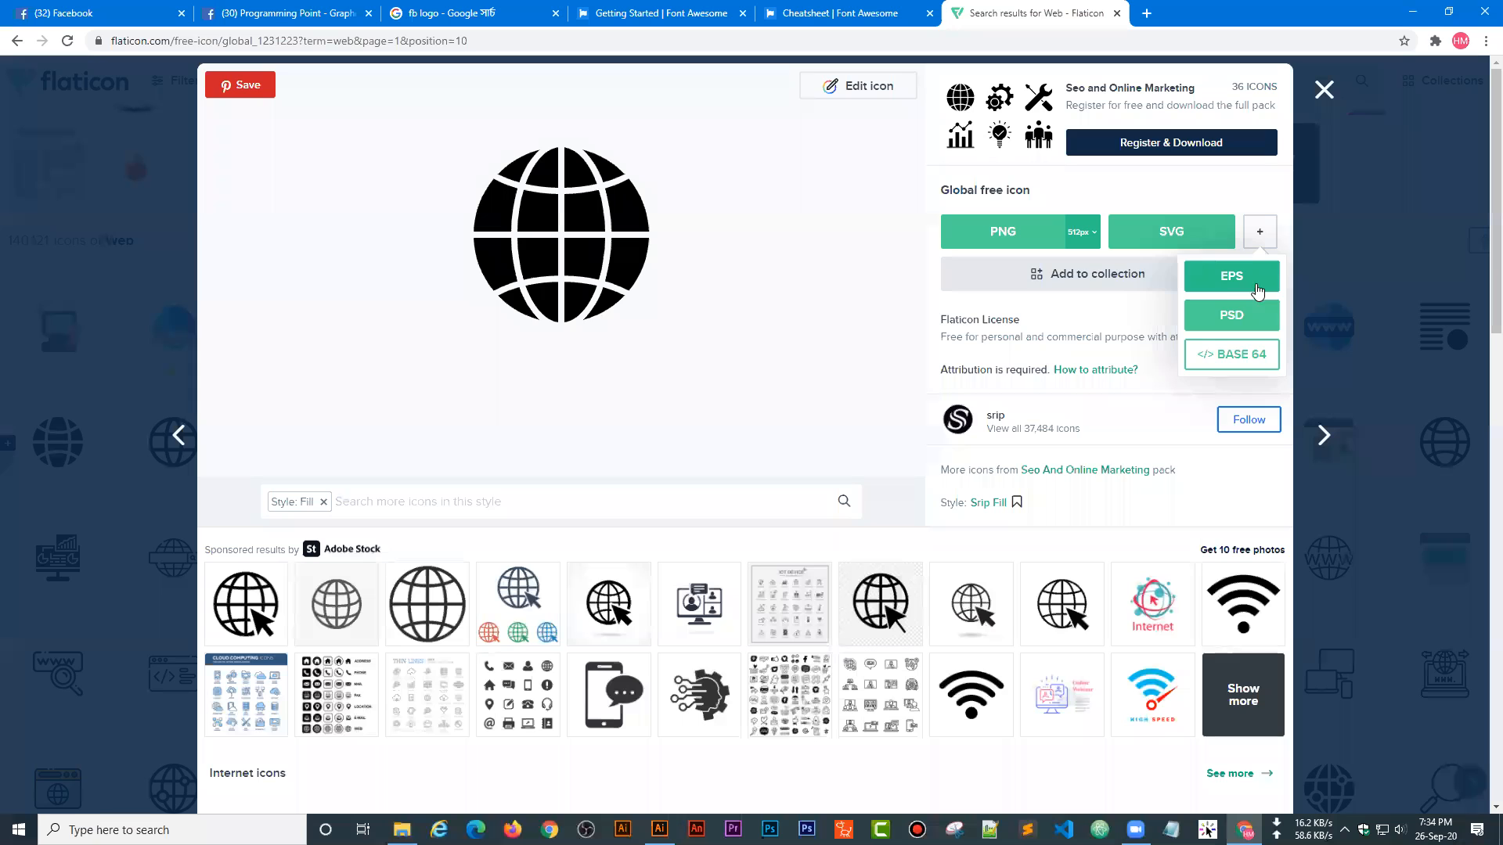
left_click(1228, 283)
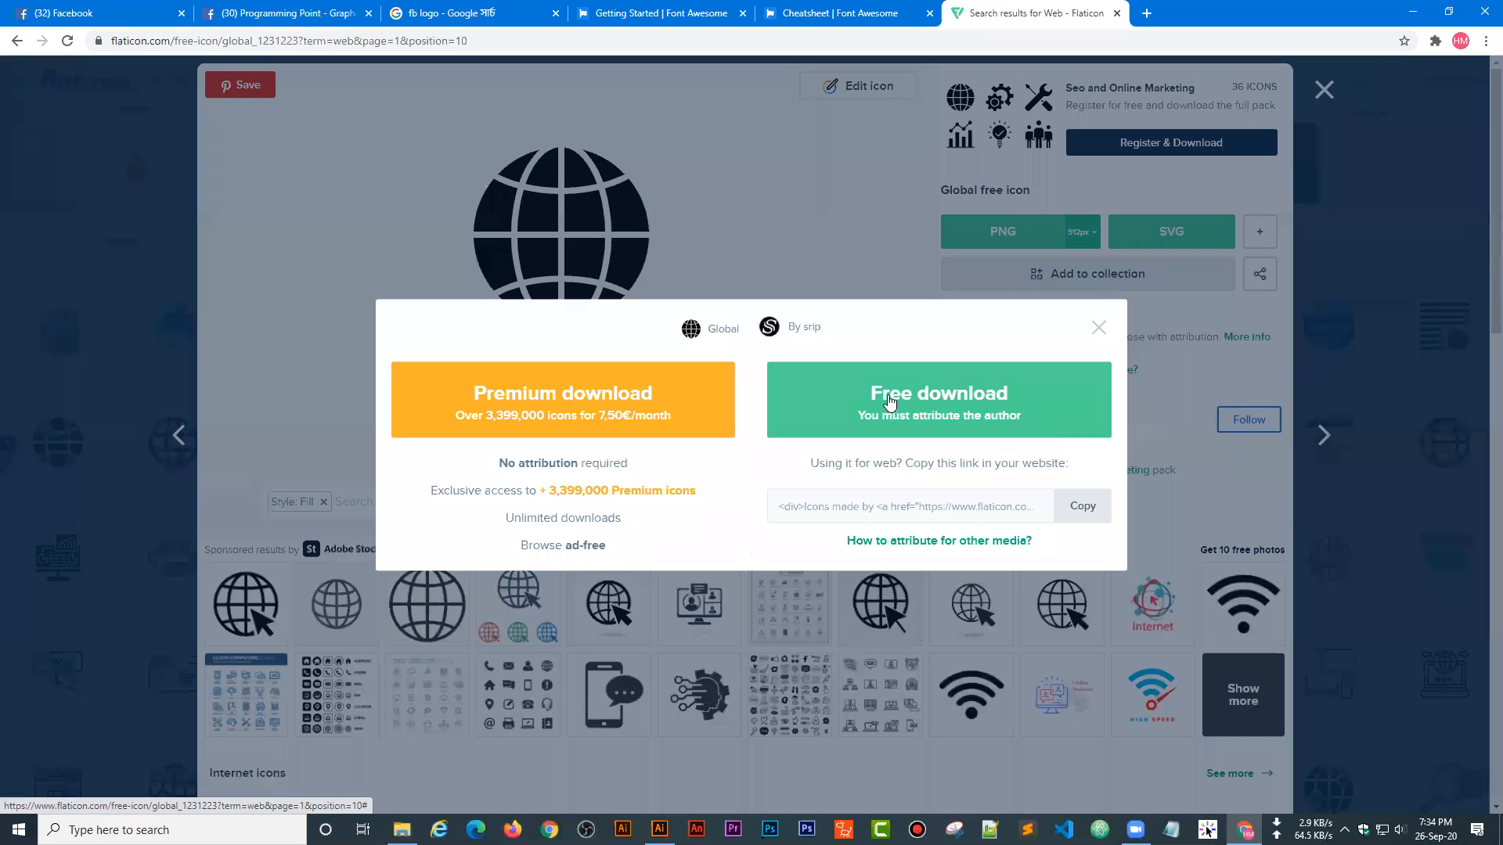
left_click(898, 398)
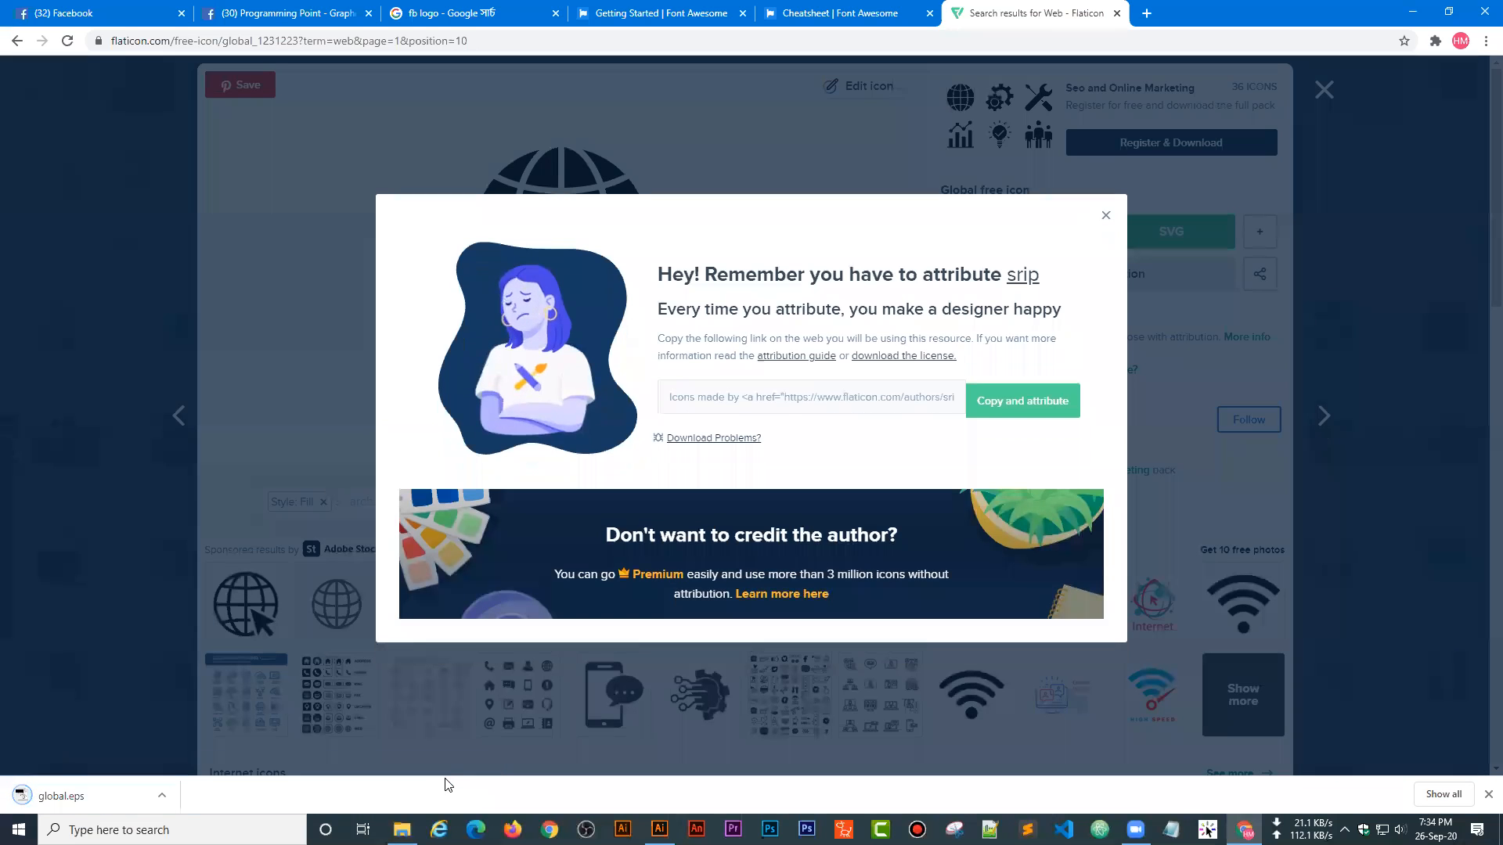
- Copy the author attribution text and close the icon's detail view to return to the search results
left_click(1002, 407)
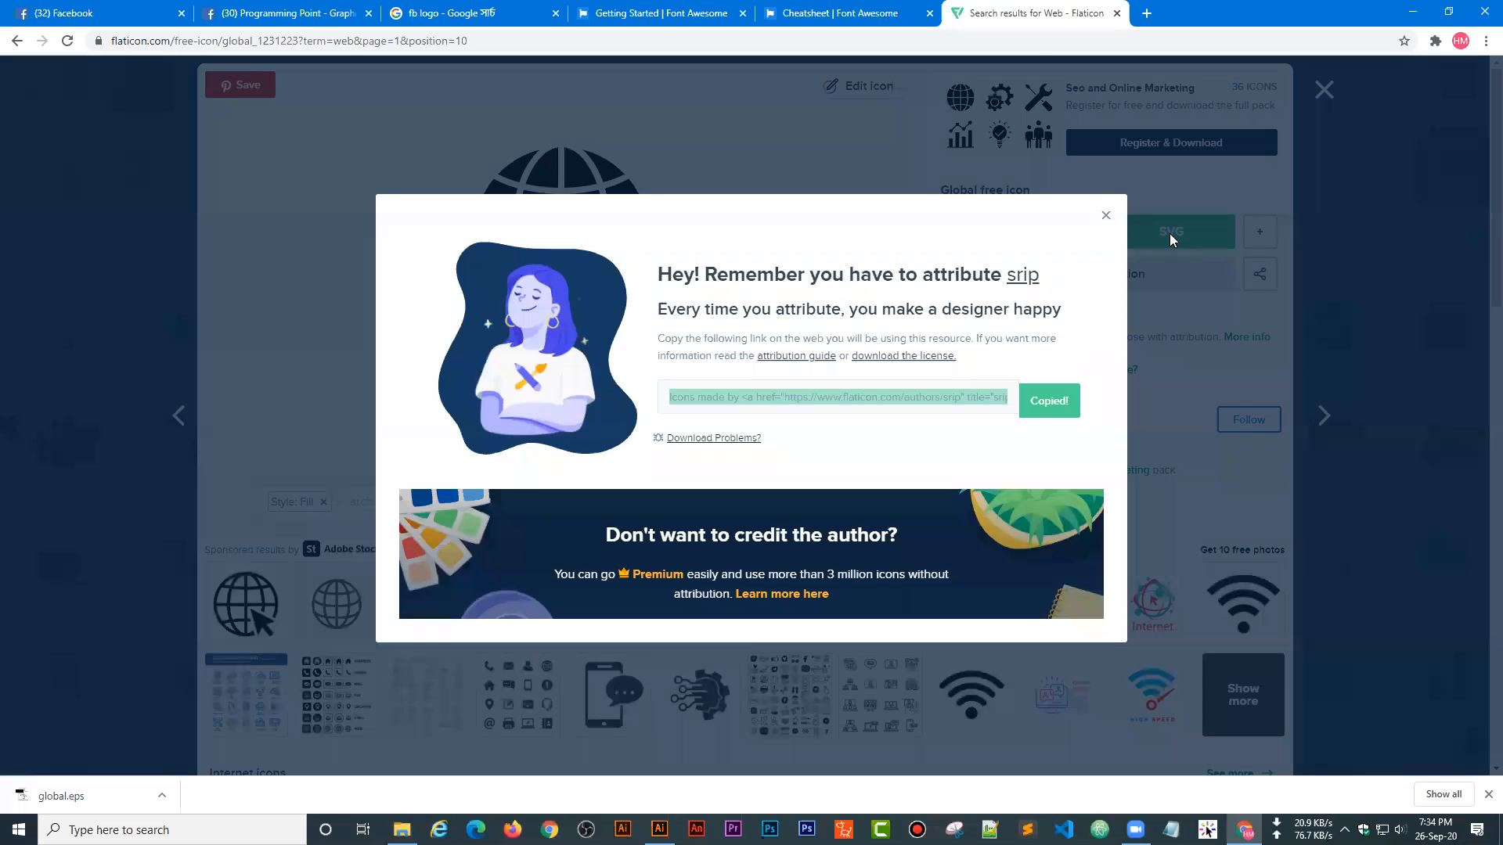
left_click(1106, 216)
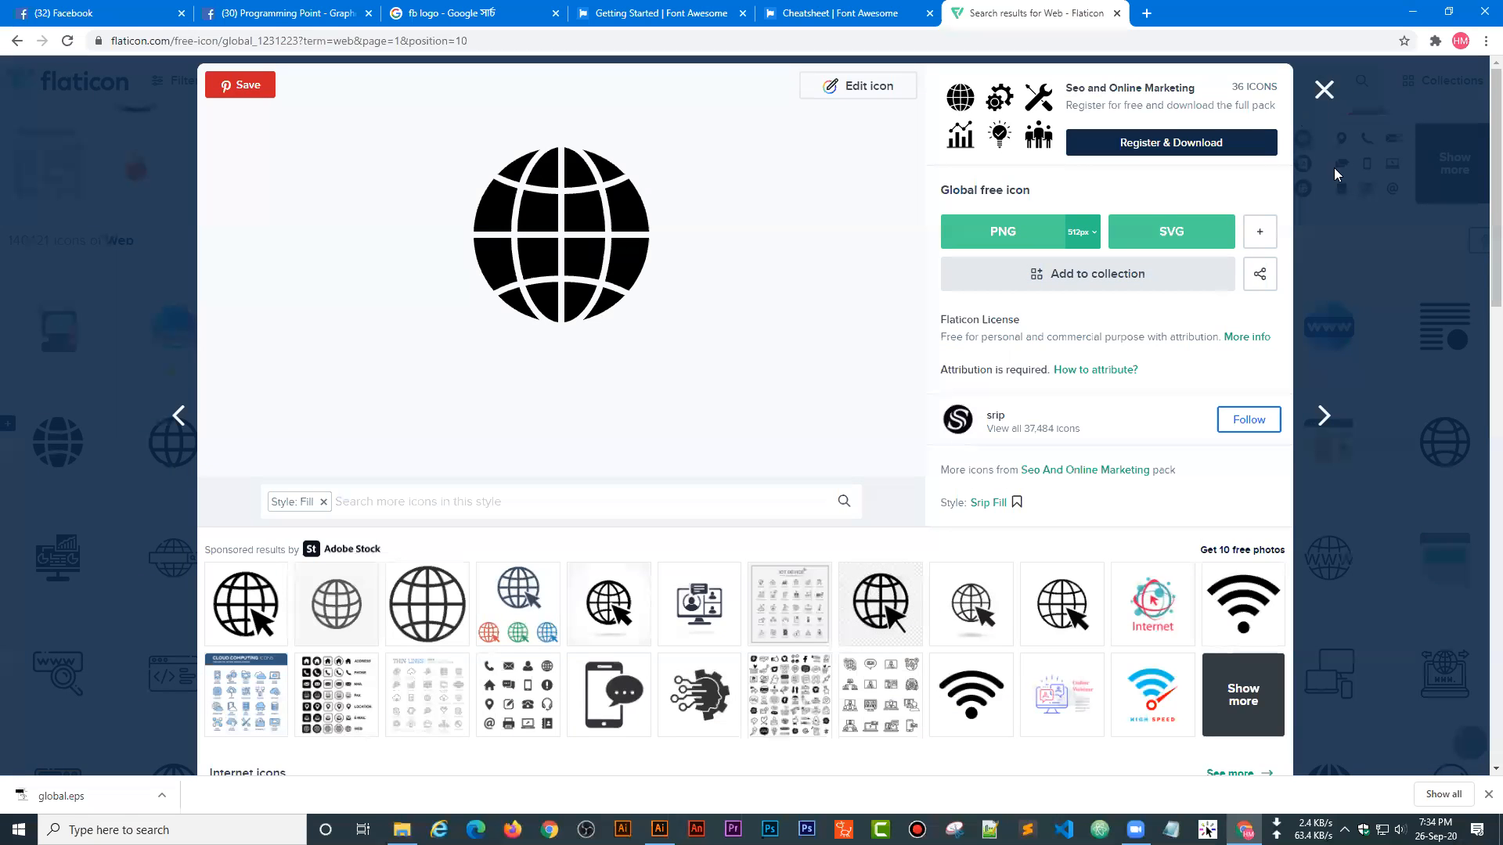
left_click(1323, 89)
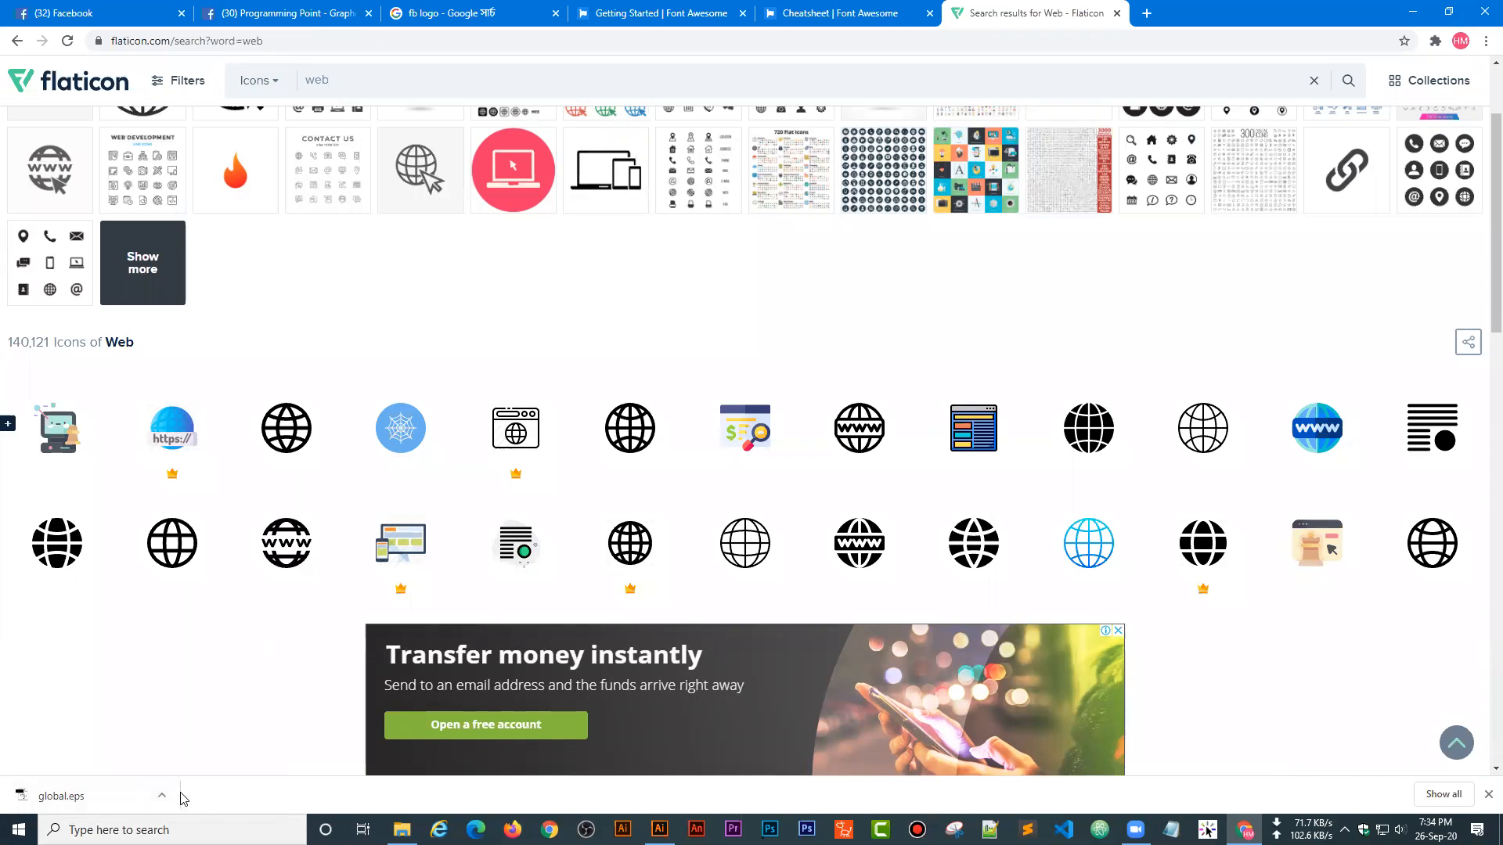
- Place the downloaded global.eps beside the artboard in the Untitled-1 Illustrator document
left_click_drag(73, 799, 666, 295)
left_click(977, 338)
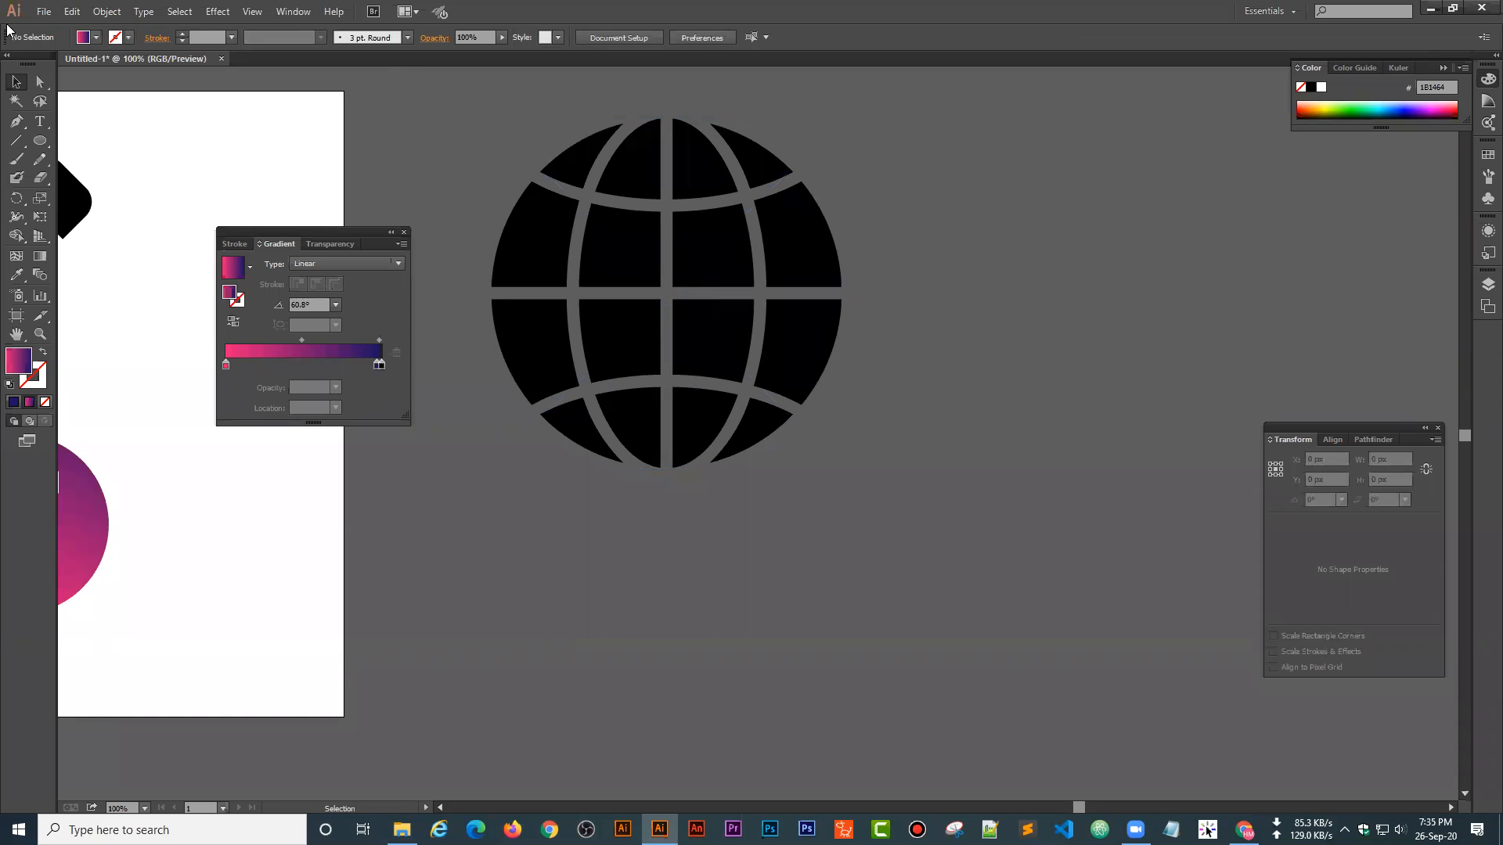
- Open global.eps from the Downloads folder as its own document
left_click(44, 11)
left_click(47, 68)
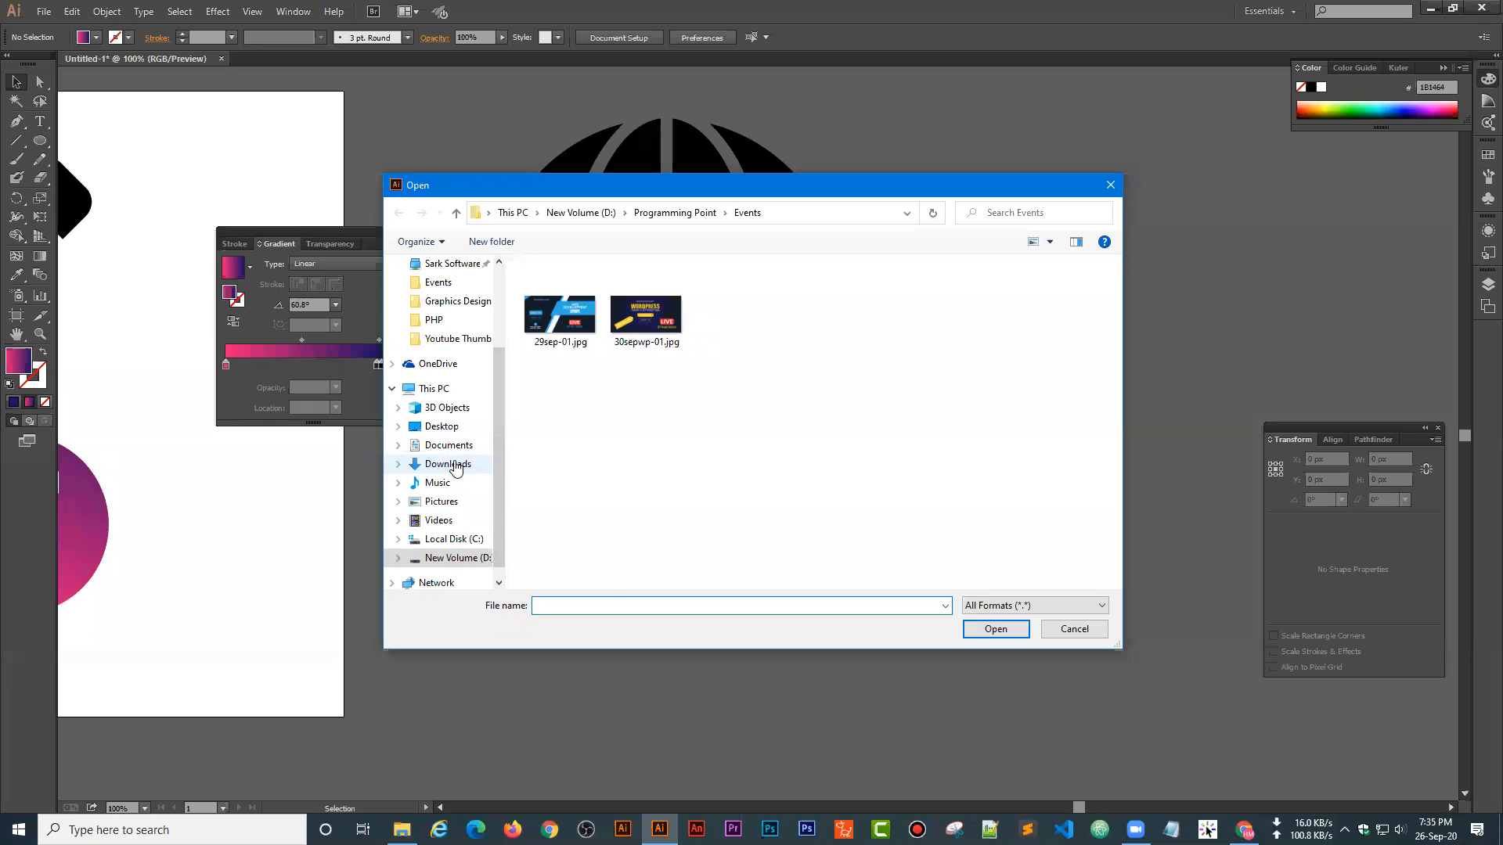
left_click(450, 464)
left_click(563, 310)
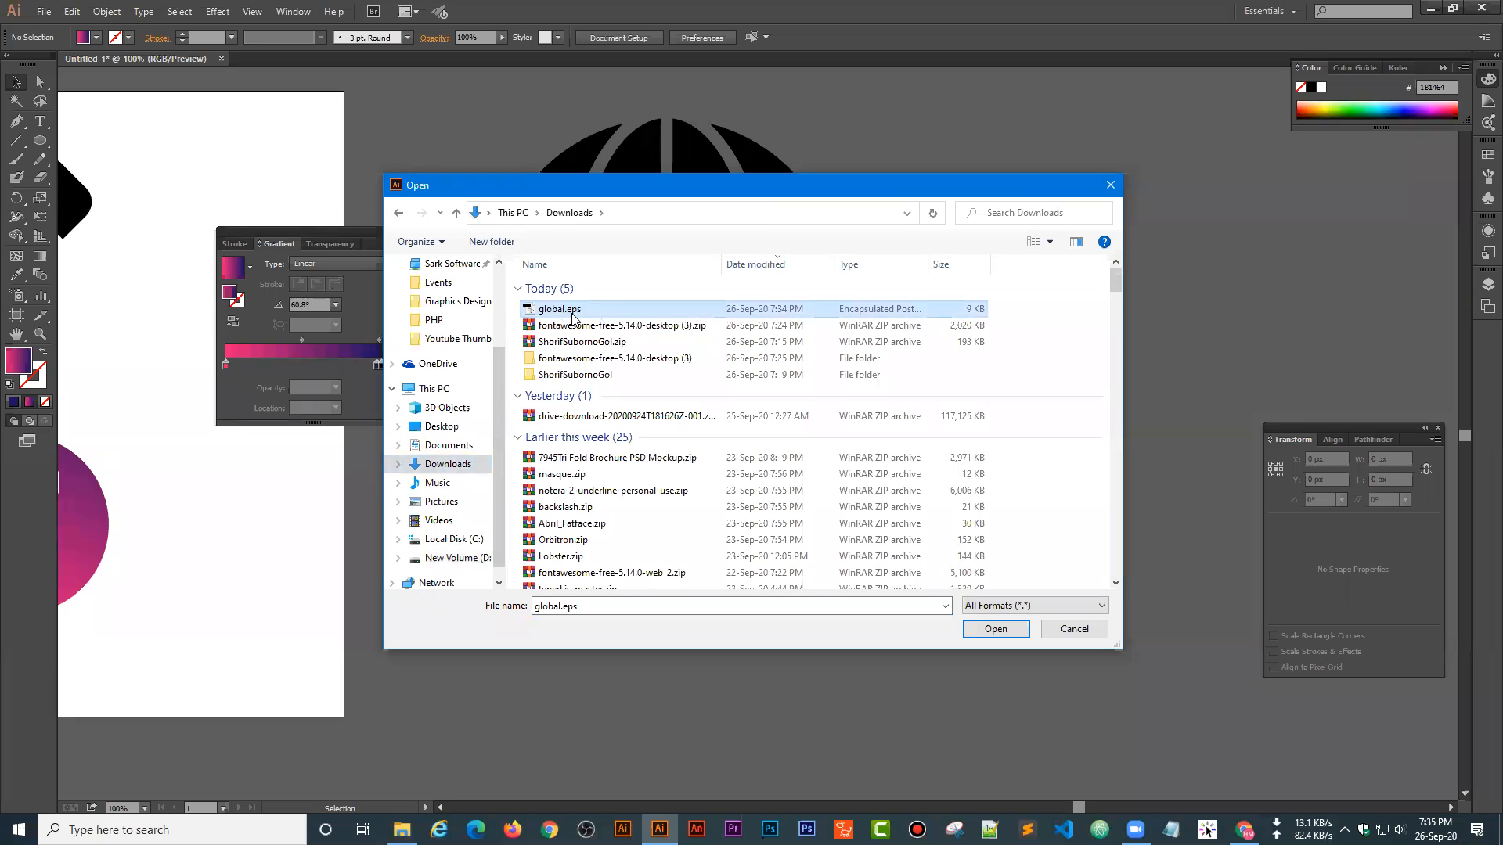
left_click(1011, 636)
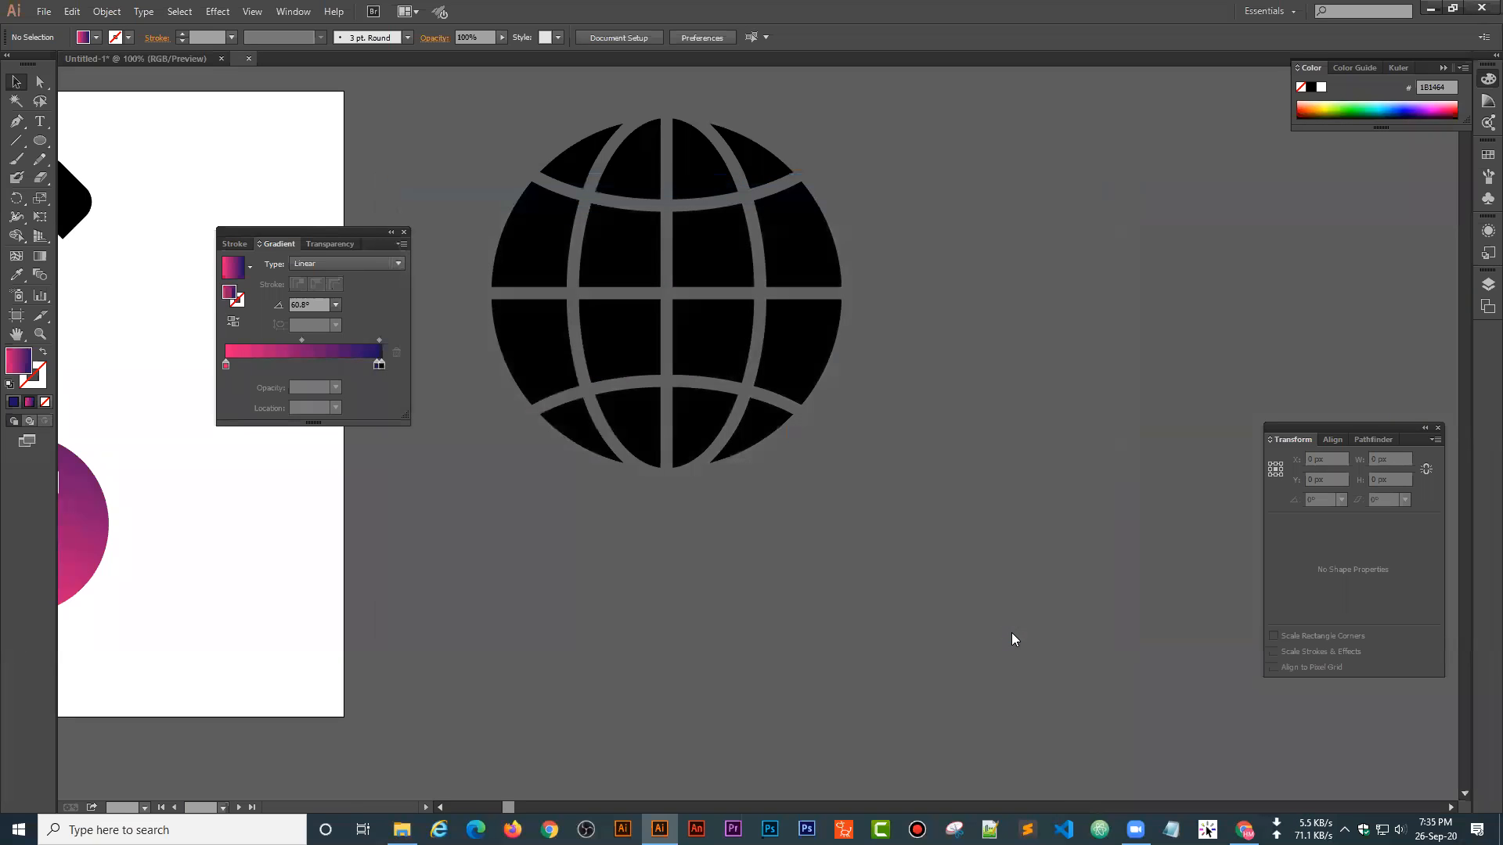
- Bring the globe from global.eps into Untitled-1 below the placed icon and delete that copy
left_click_drag(728, 290, 403, 61)
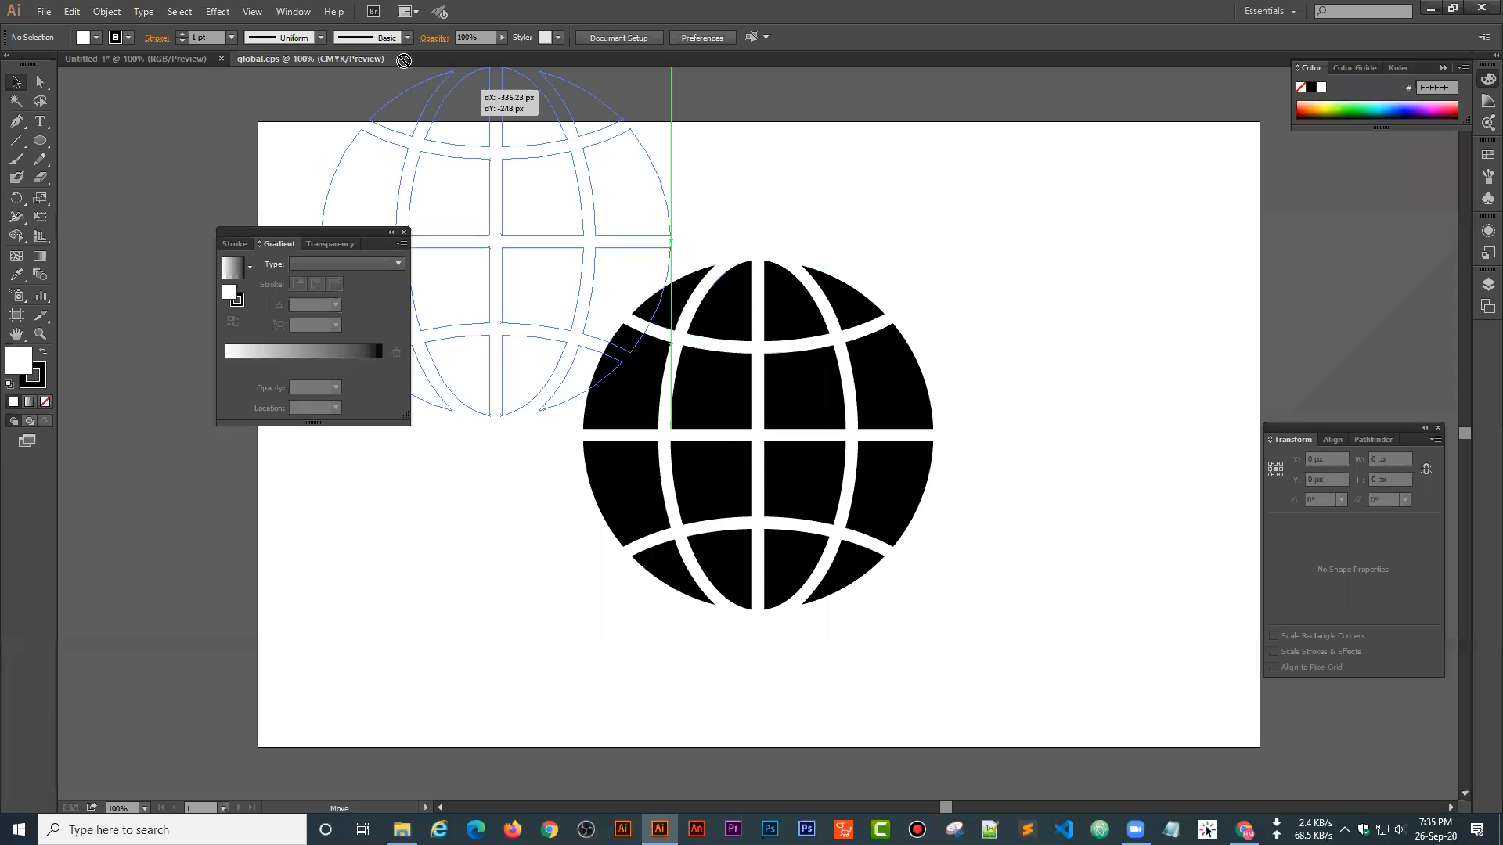
left_click_drag(197, 61, 833, 573)
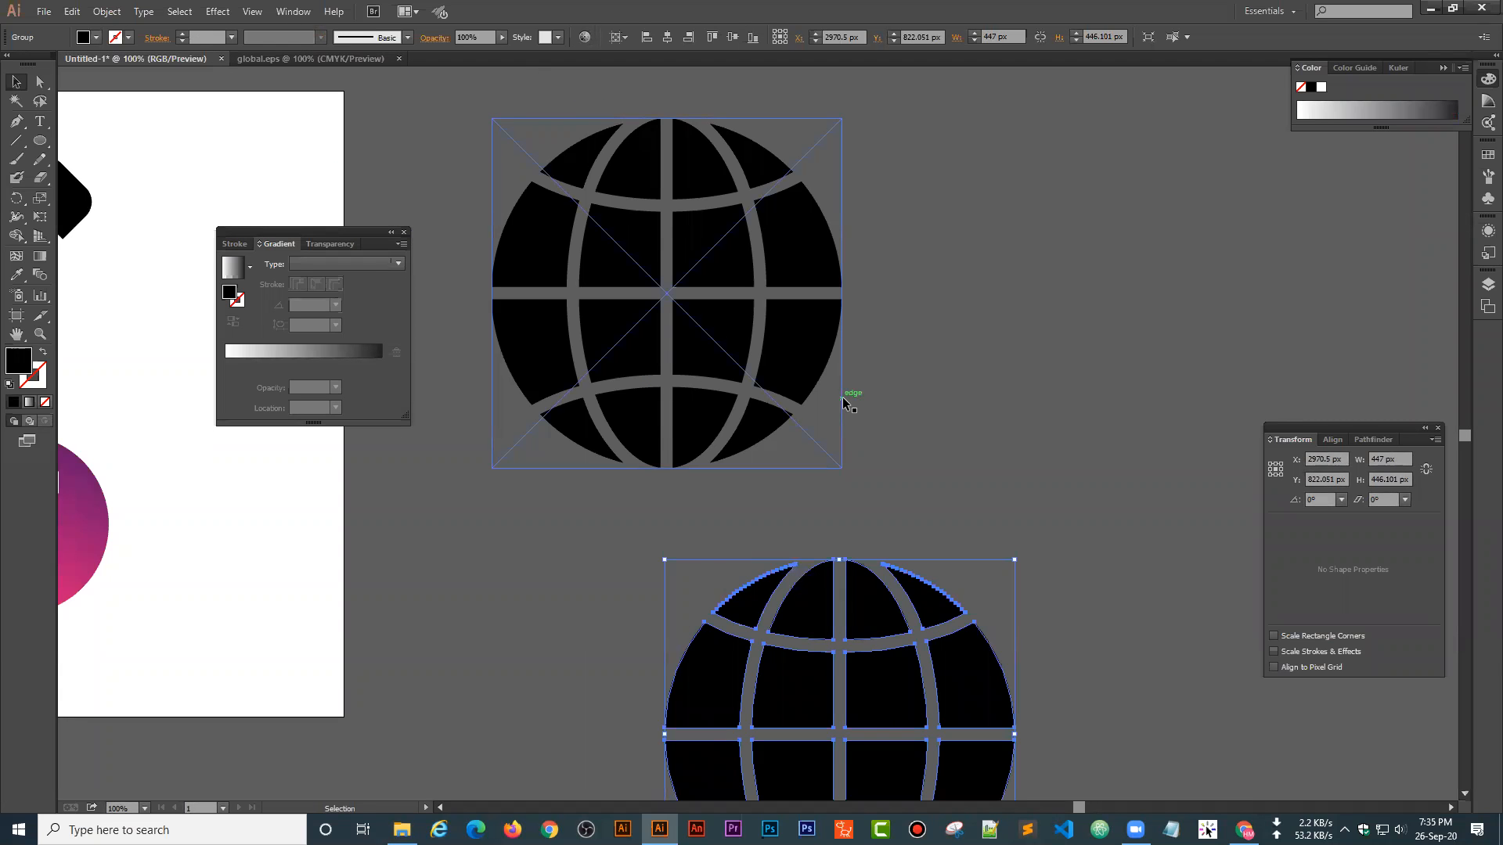
key("Delete")
- Shift the linked globe away from the artboard, embed it, and fill it with blue 29ABE2
left_click_drag(736, 292, 873, 340)
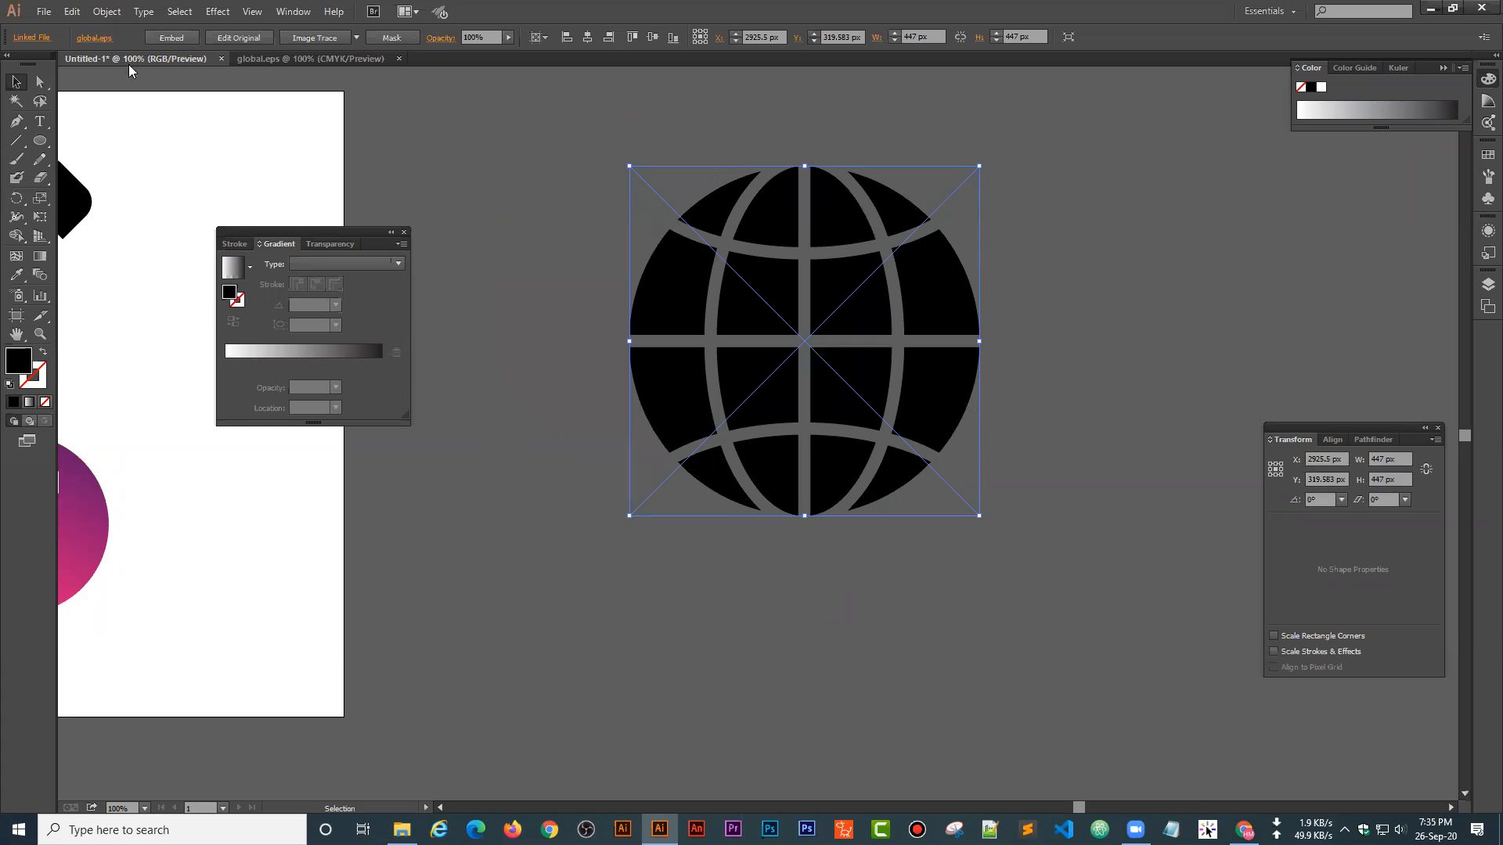
left_click(160, 39)
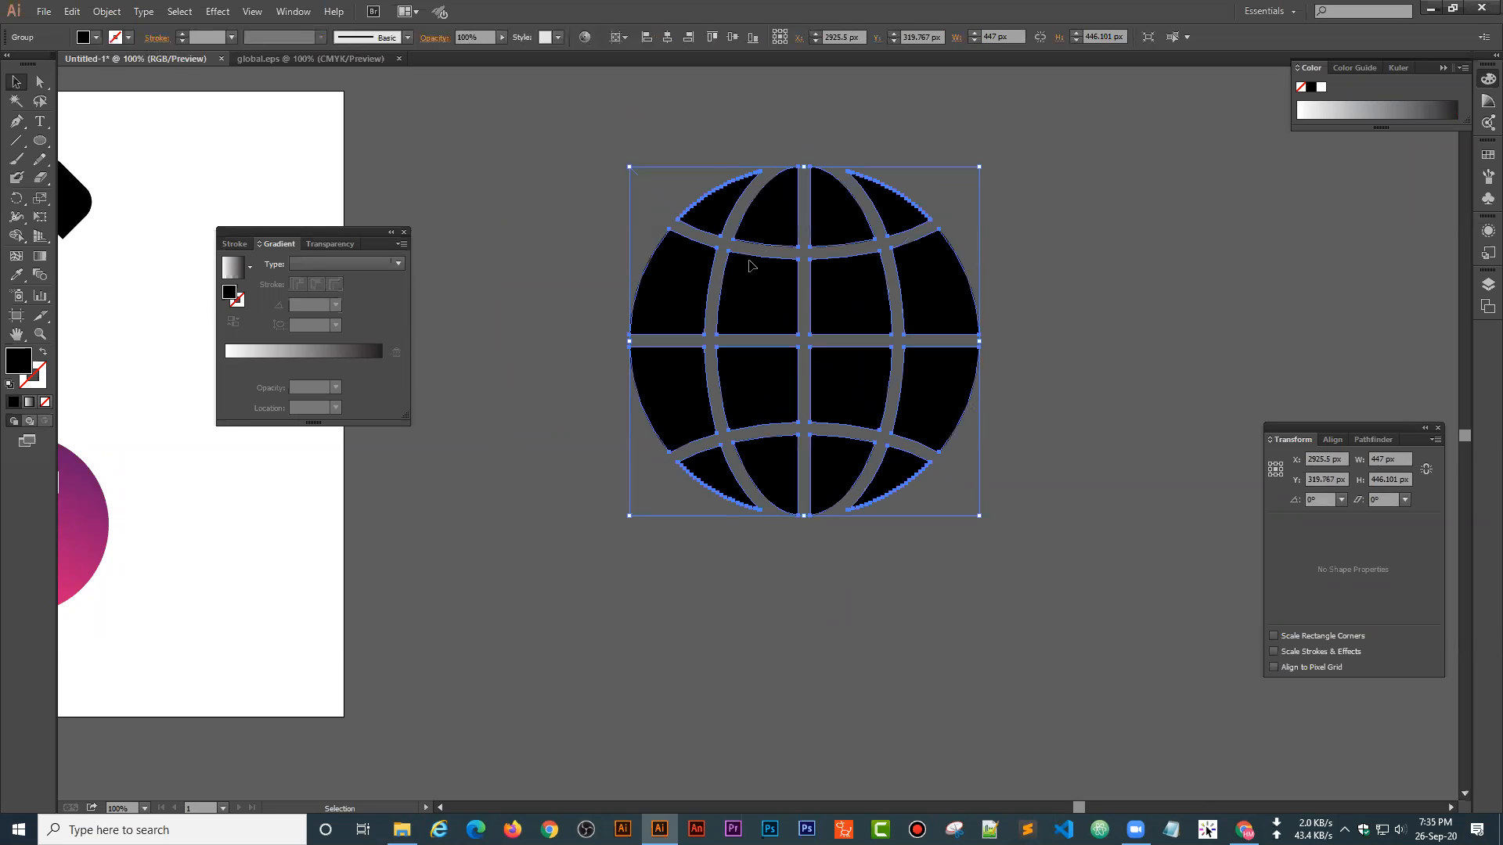
left_click(95, 38)
left_click(109, 74)
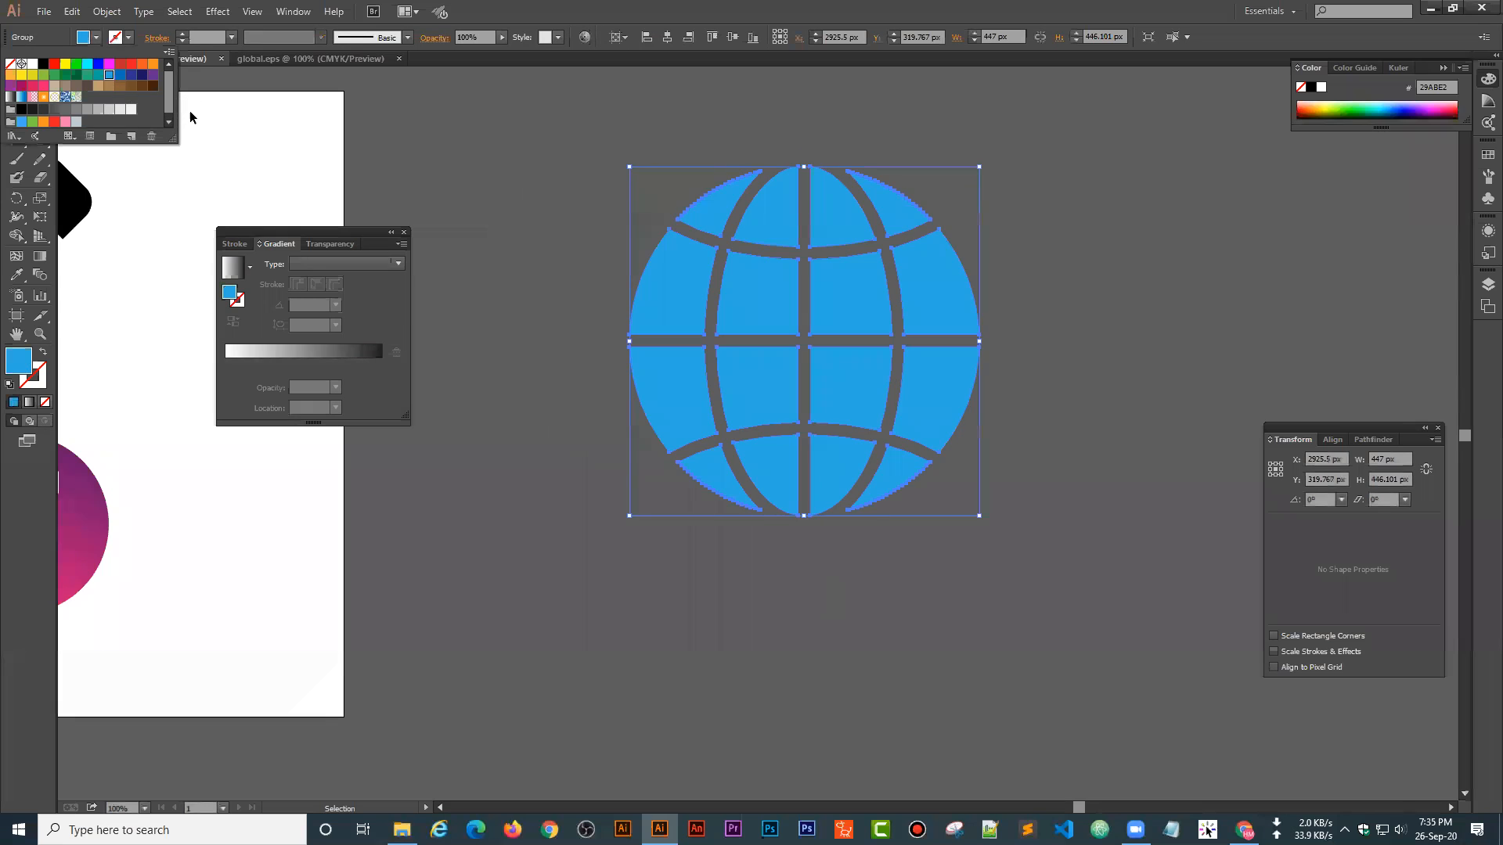
left_click(521, 115)
- Ungroup the blue globe into its separate segments
right_click(782, 208)
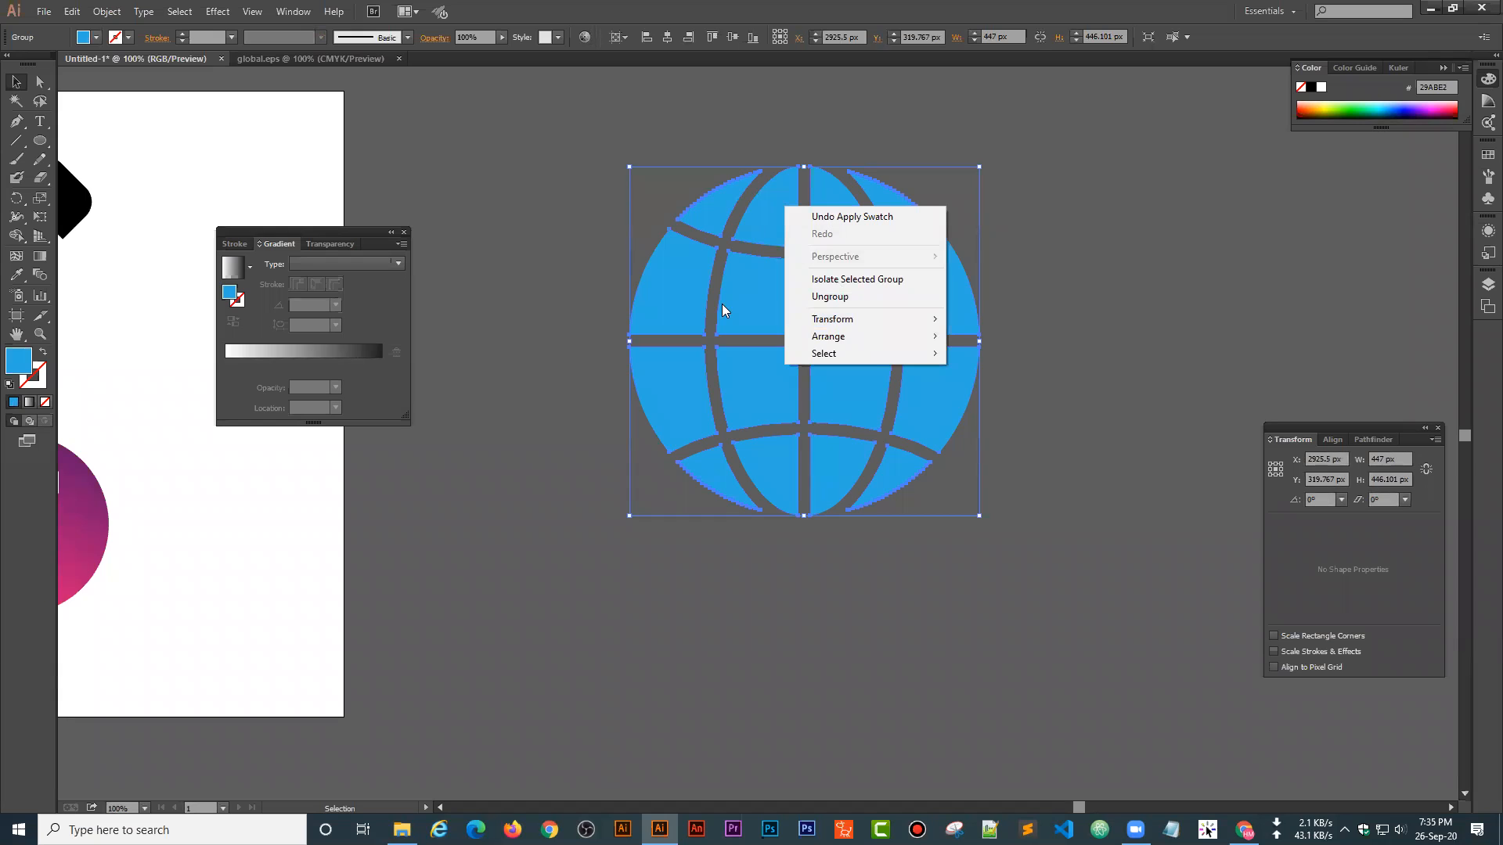
left_click(836, 298)
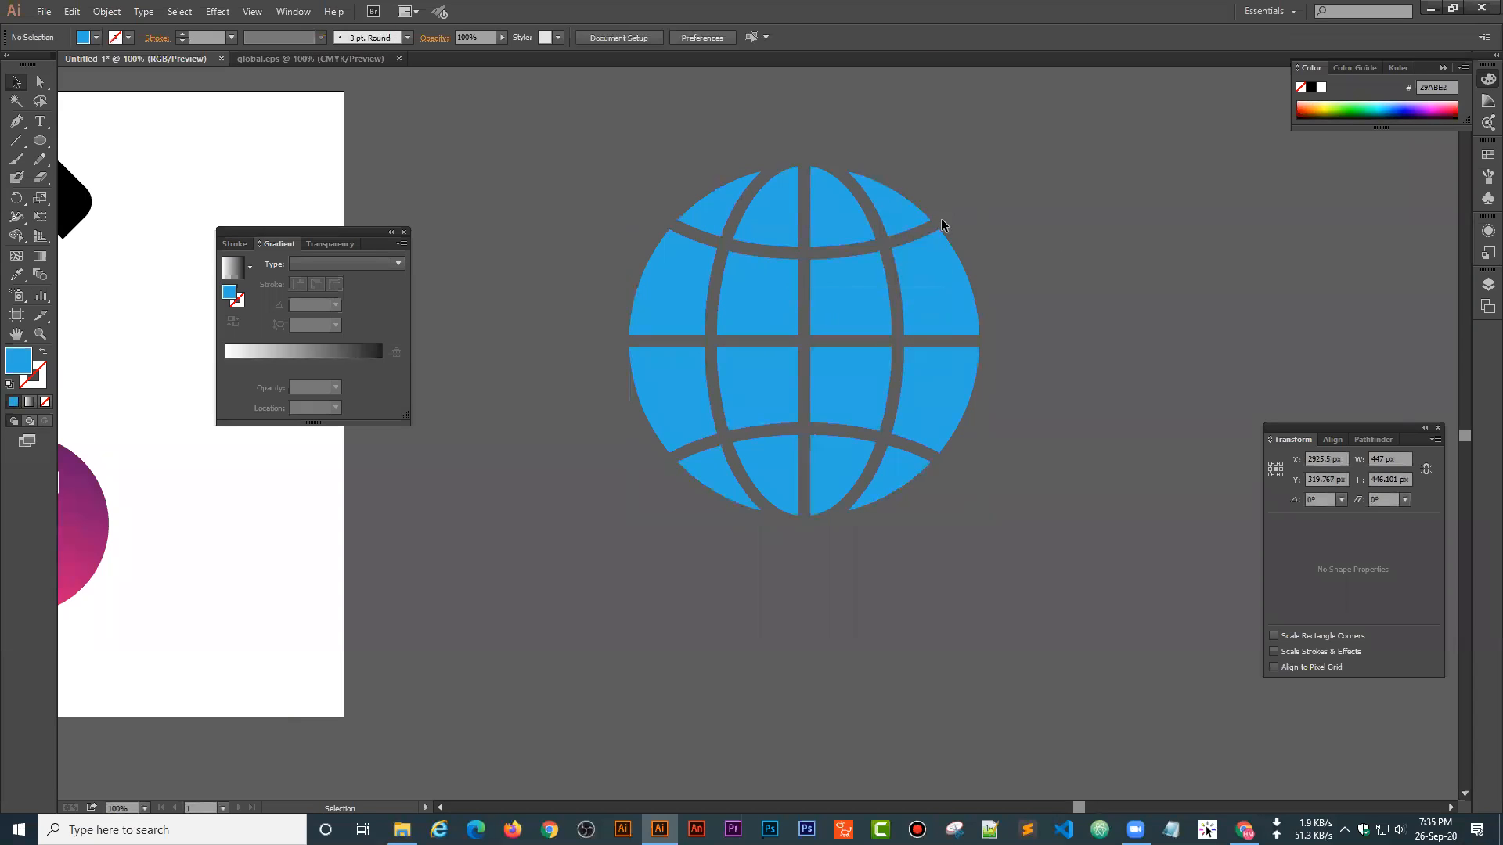
left_click(846, 212)
left_click(831, 301)
left_click(738, 311)
- Pull the globe's upper-left and upper-right side segments outwards, and undo both moves
left_click_drag(671, 292, 487, 296)
left_click_drag(919, 285, 1102, 285)
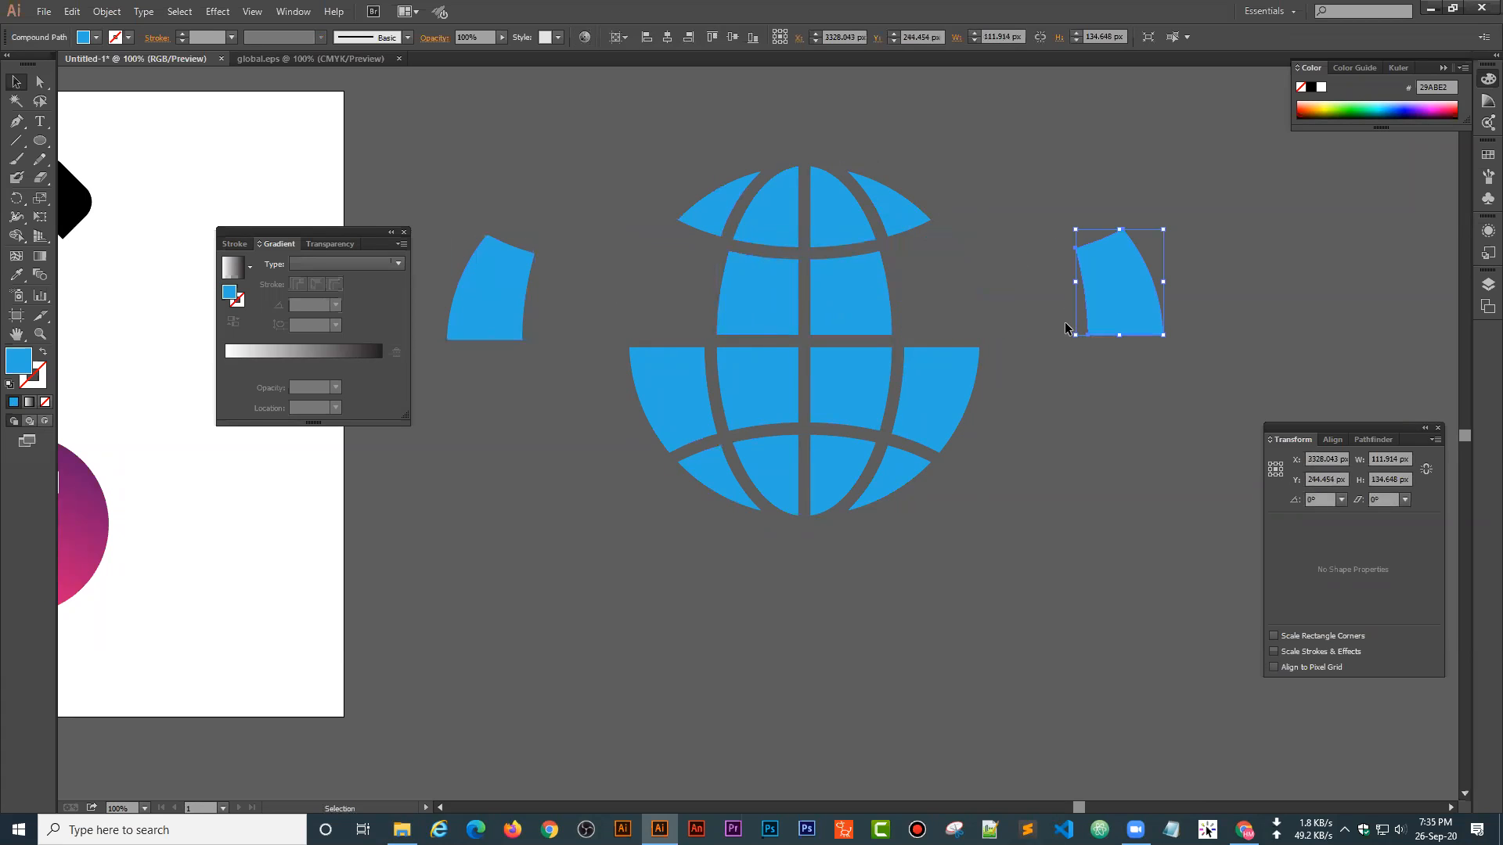
key("ctrl+z")
key("ctrl+z")
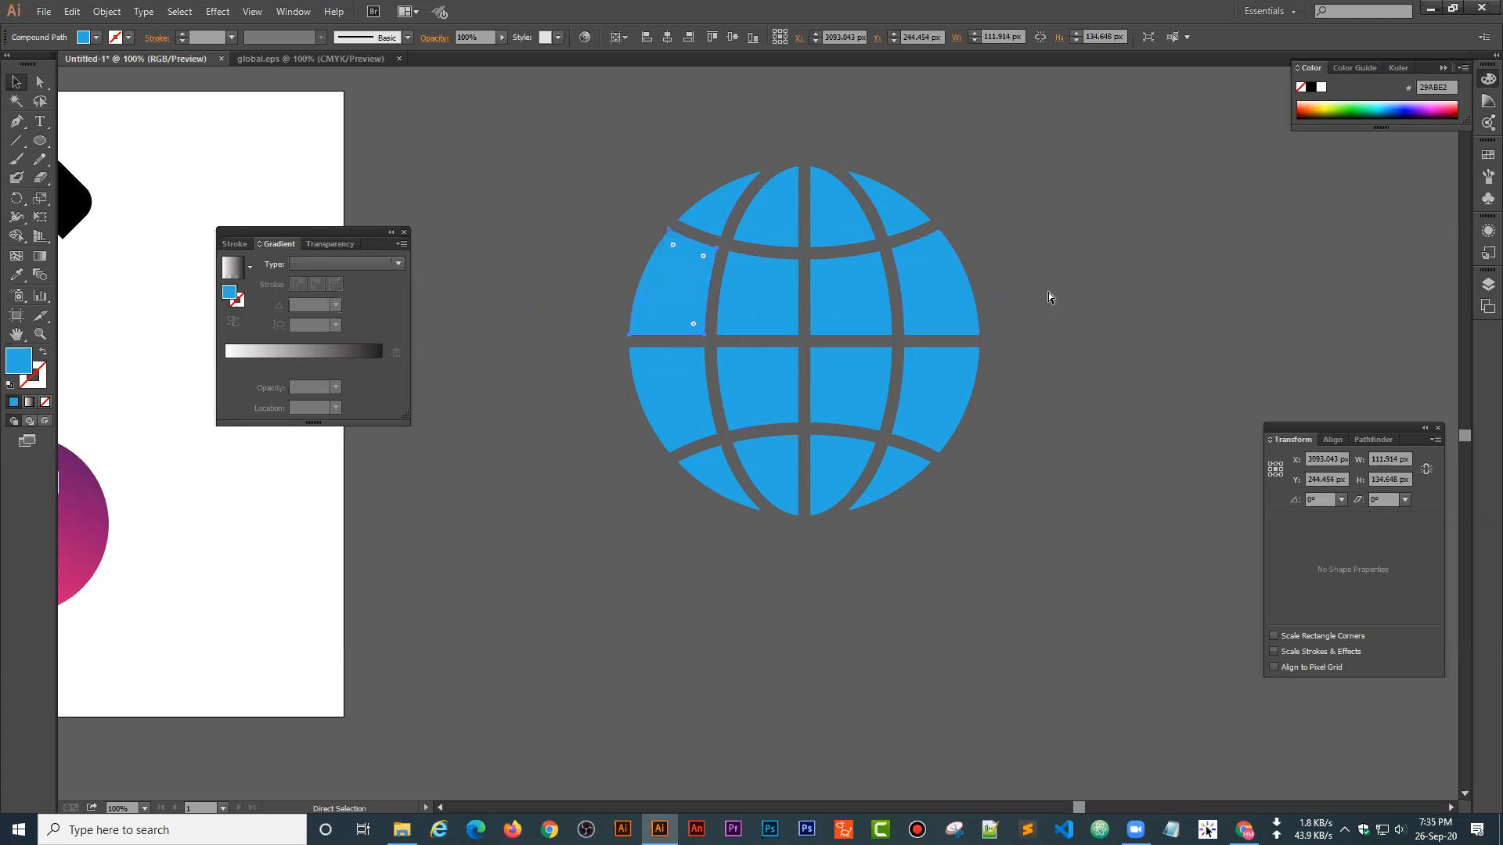
- Select all of the globe's segments and group them together
left_click(1061, 242)
right_click(791, 270)
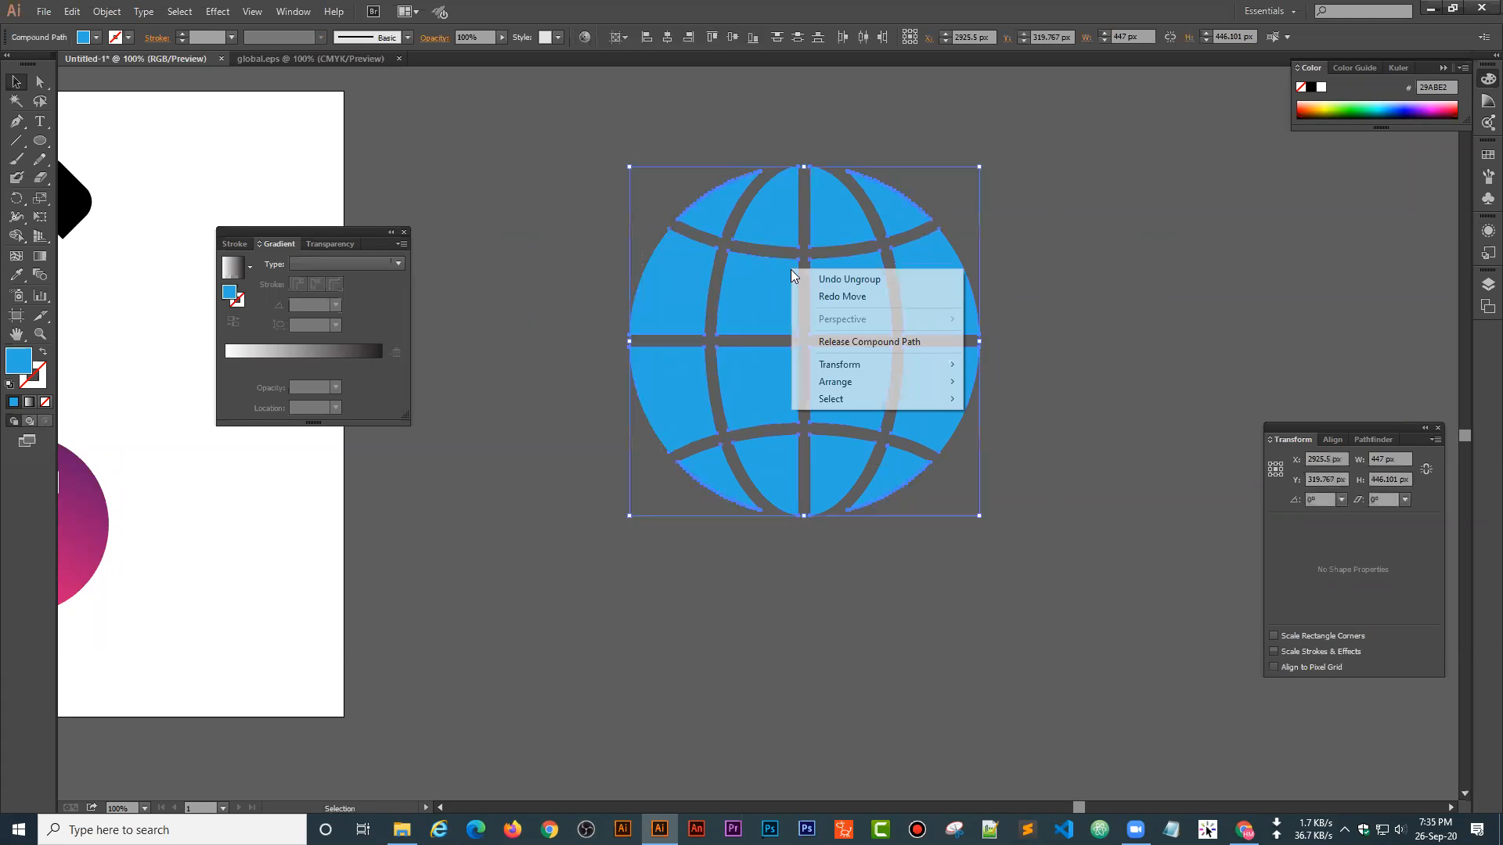
left_click(1124, 383)
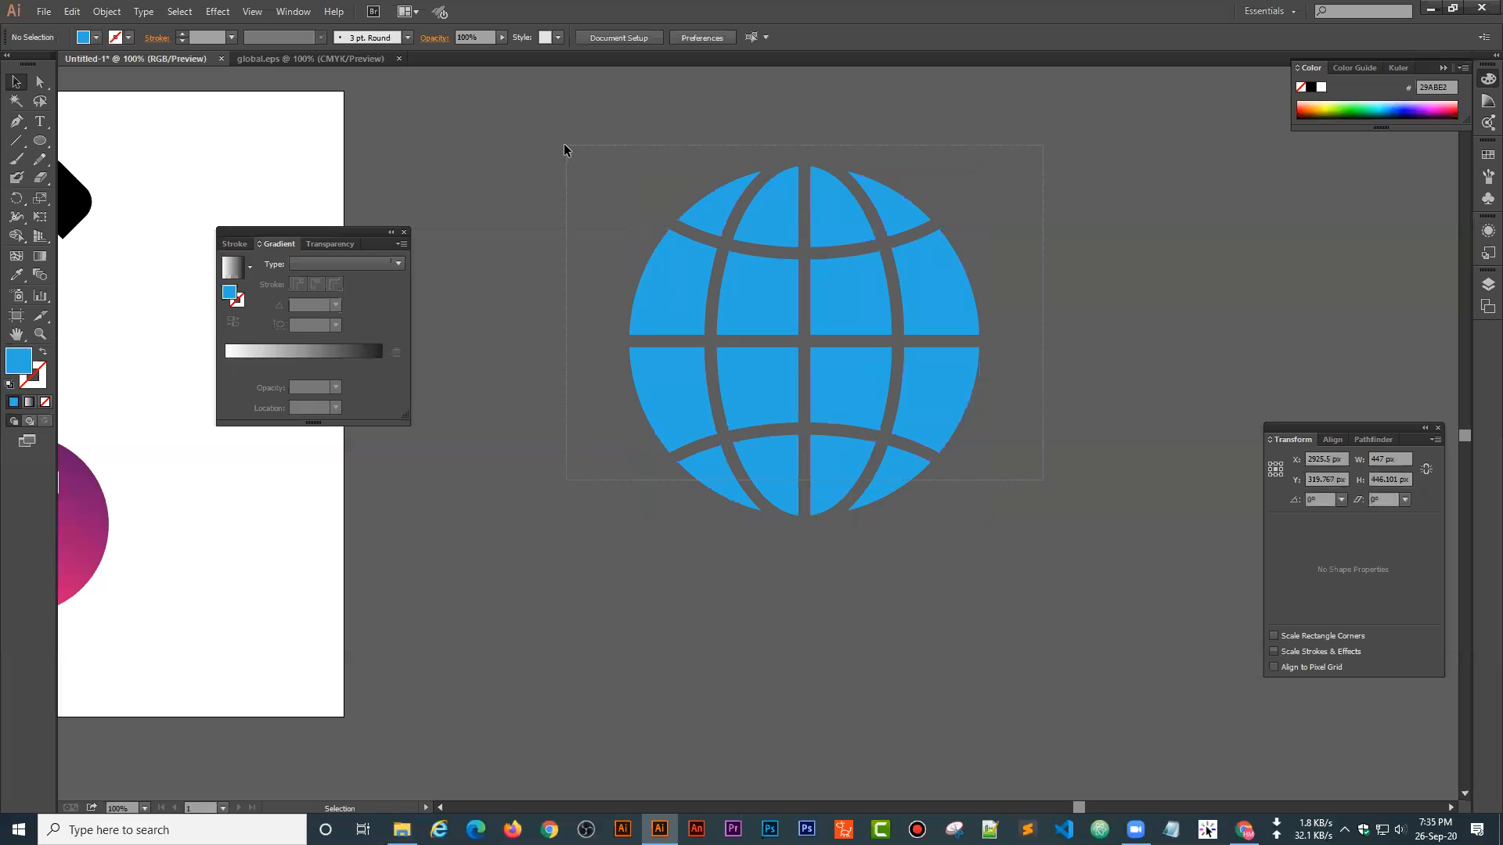
right_click(748, 248)
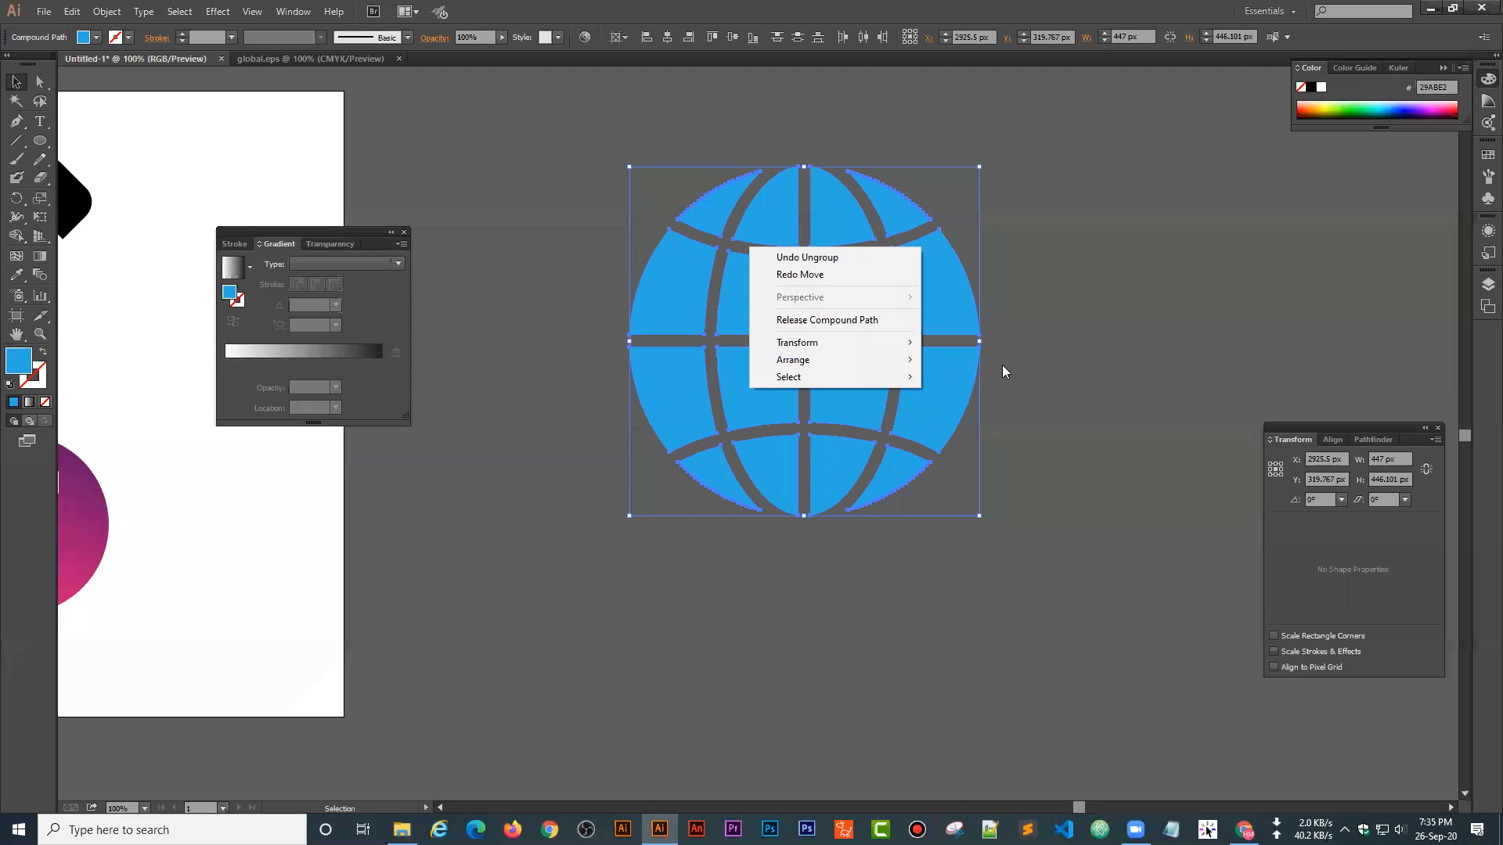
left_click(1033, 368)
left_click_drag(523, 84, 521, 83)
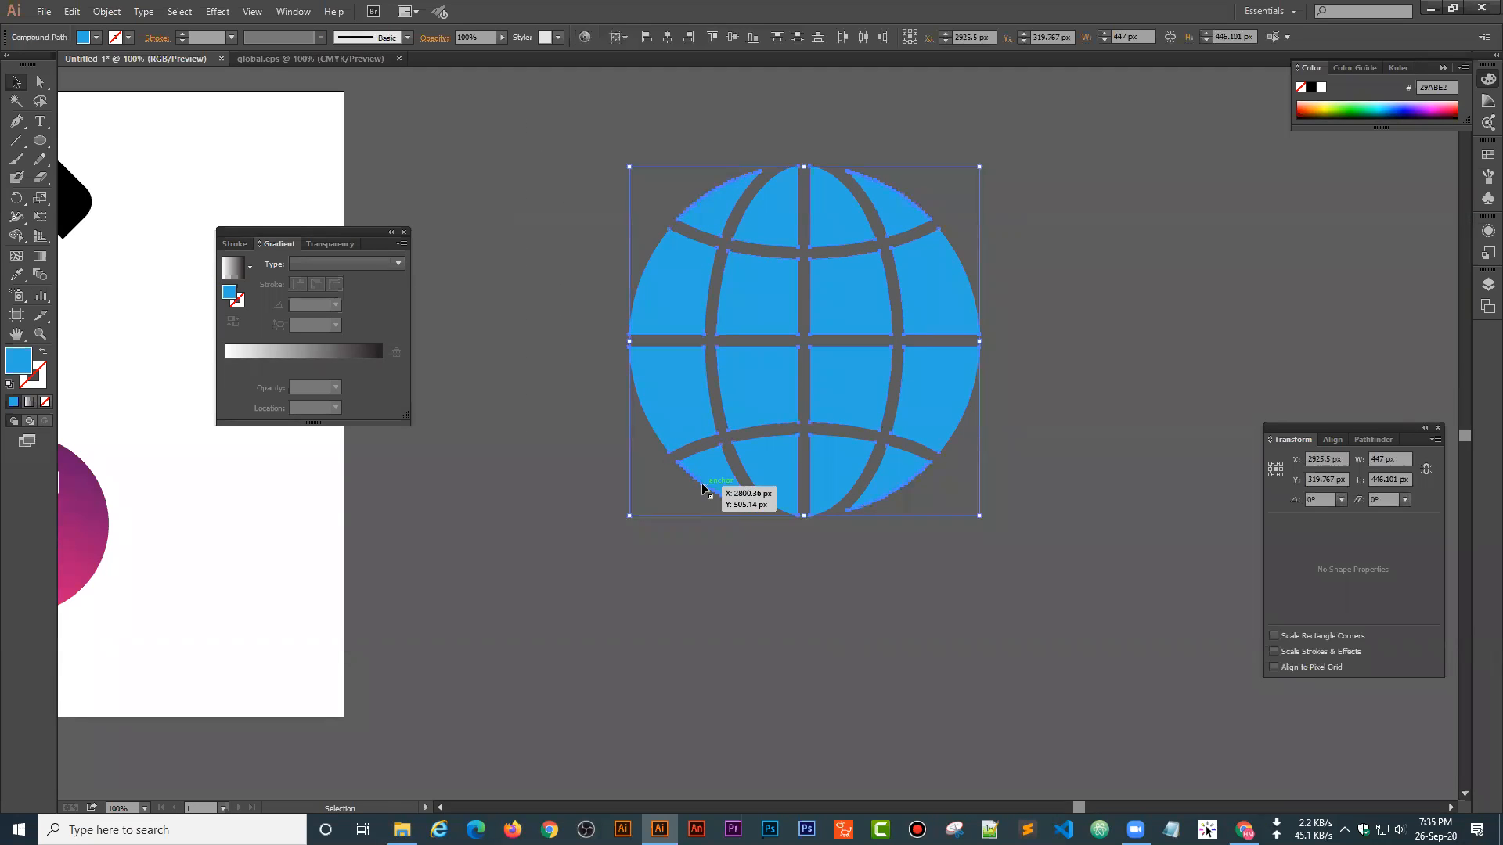
key("ctrl+g")
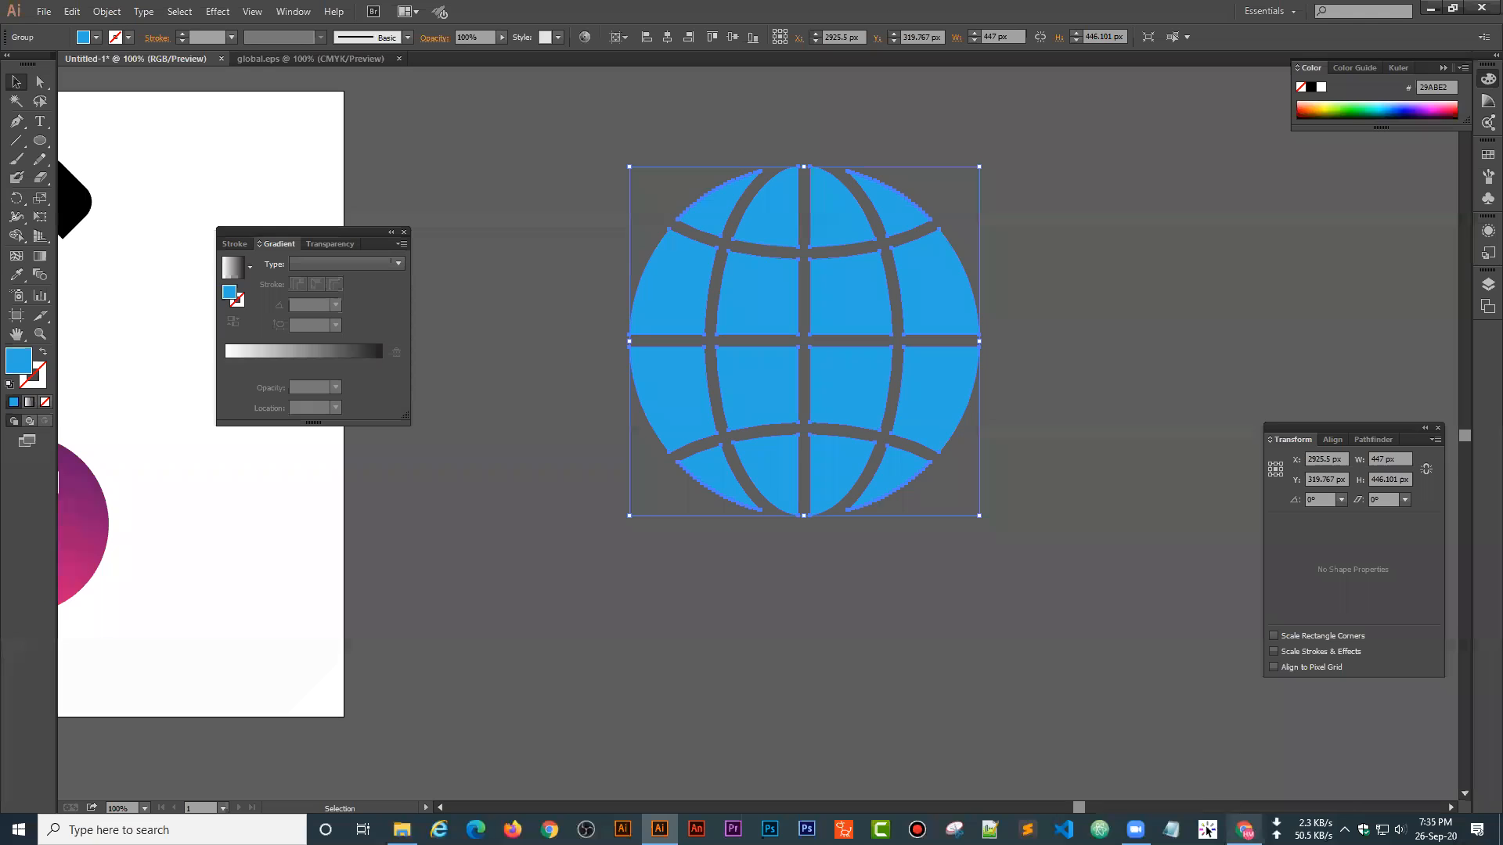
- Return to the Flaticon search results in Chrome
left_click(1243, 828)
left_click(1243, 829)
left_click(1245, 831)
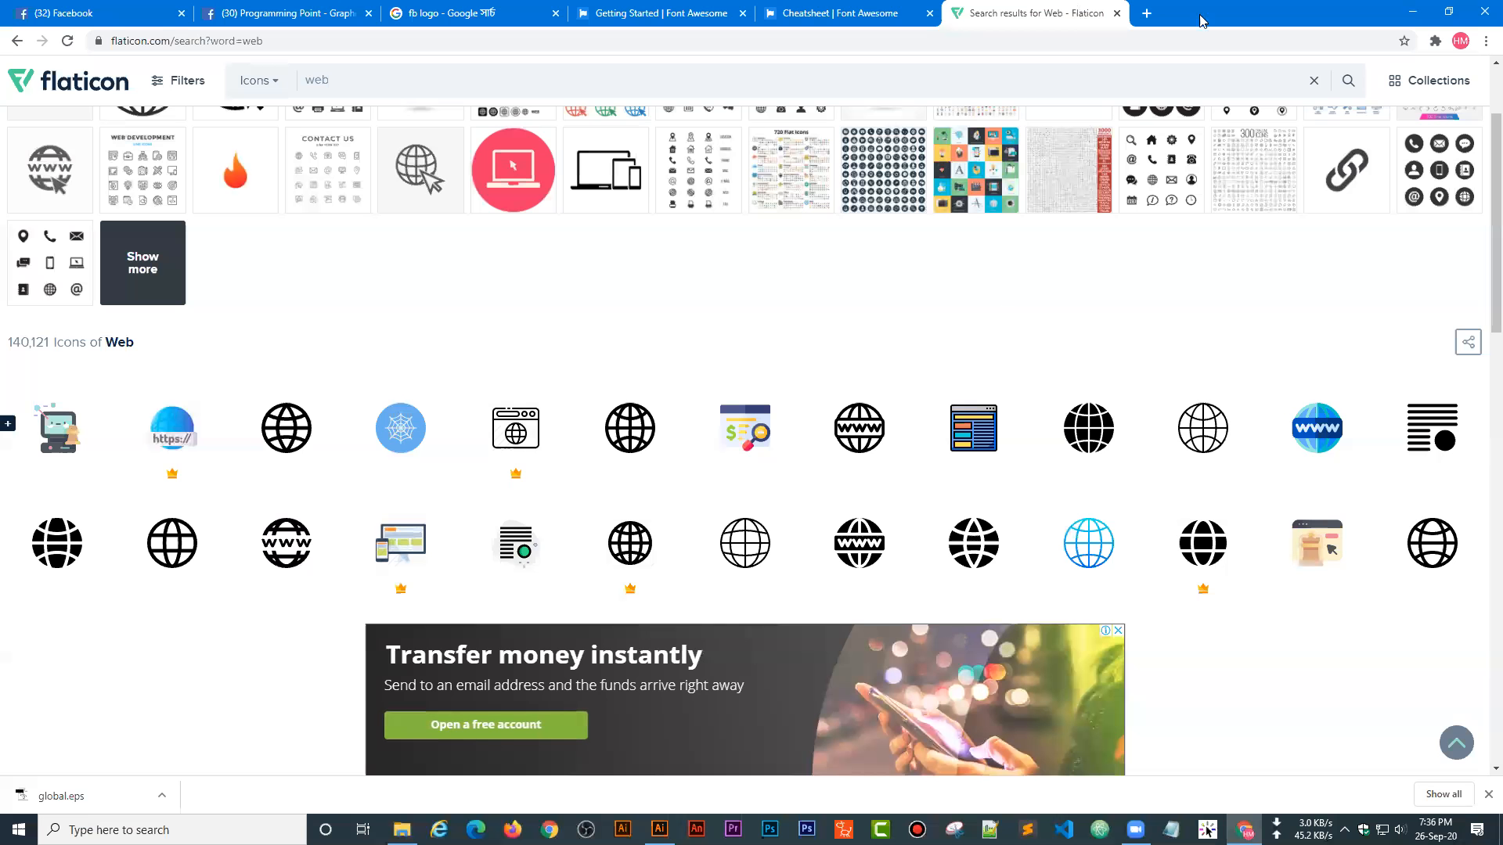
- Open a new browser tab and enter "icon" as the start of a web address or search
key("ctrl+t")
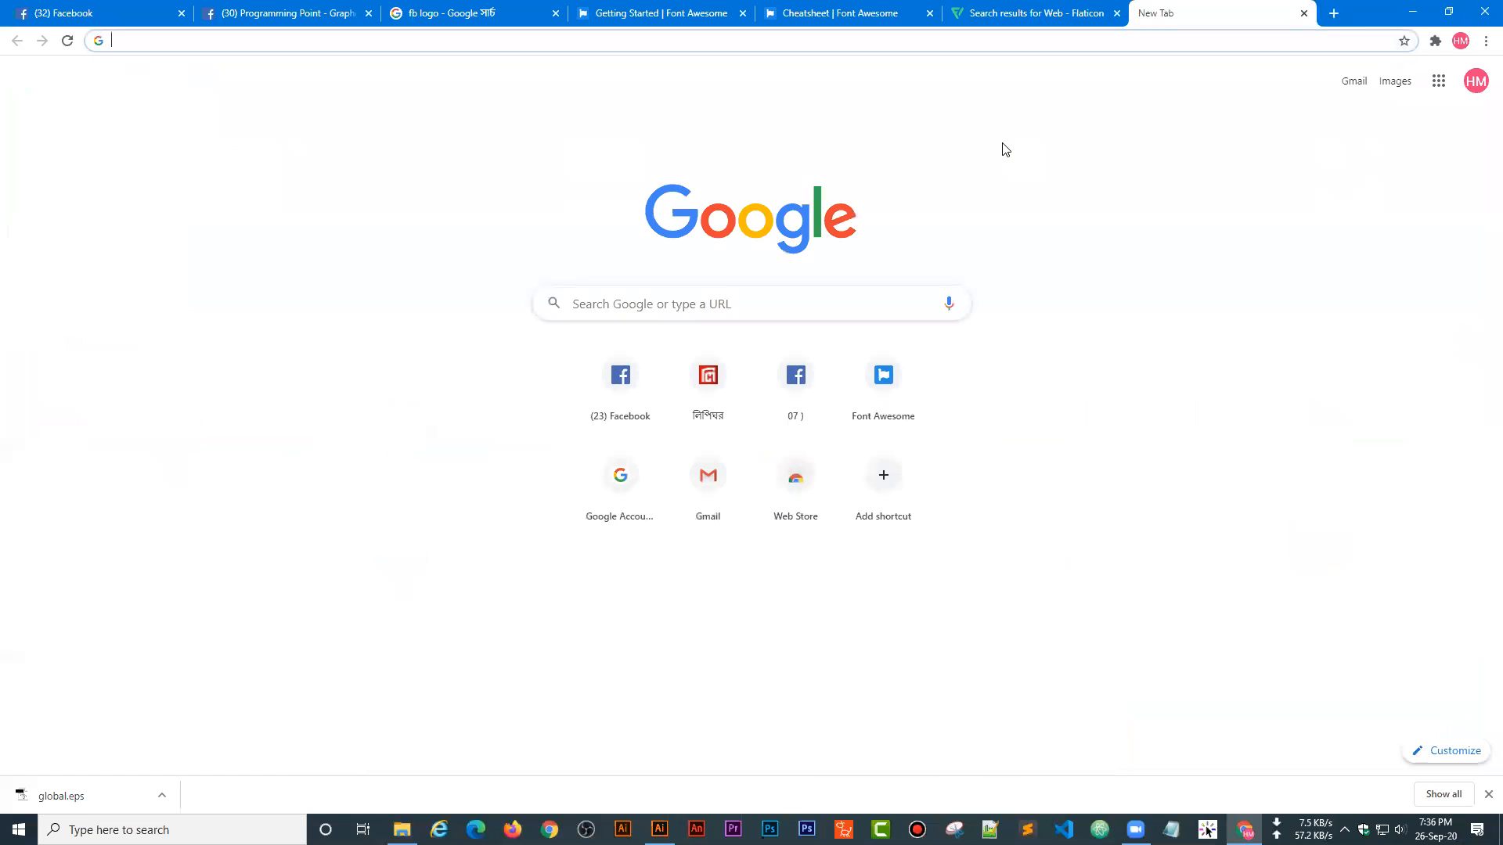
type("icont")
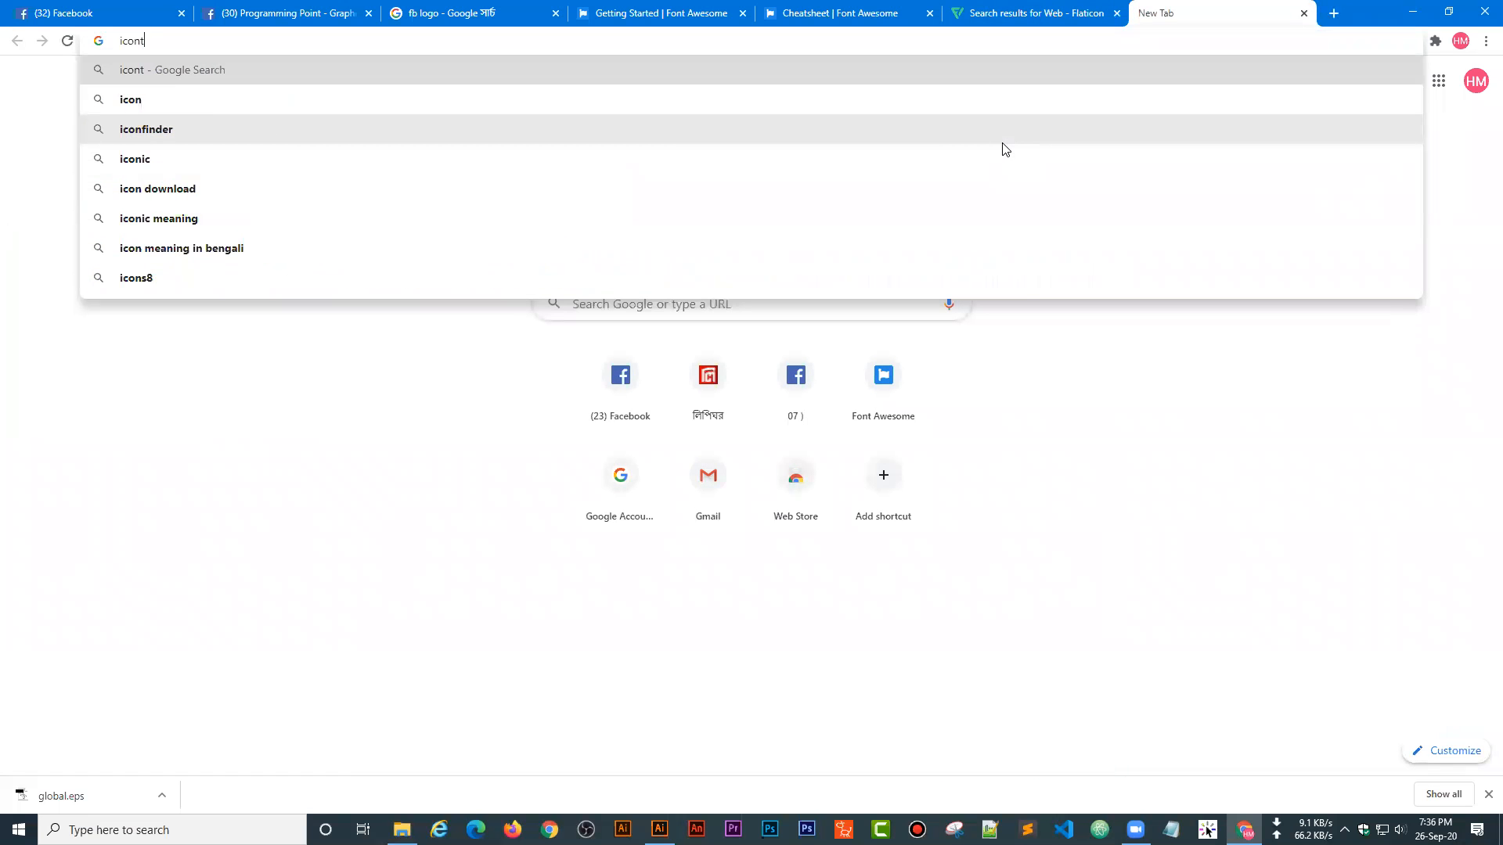
key("BackSpace")
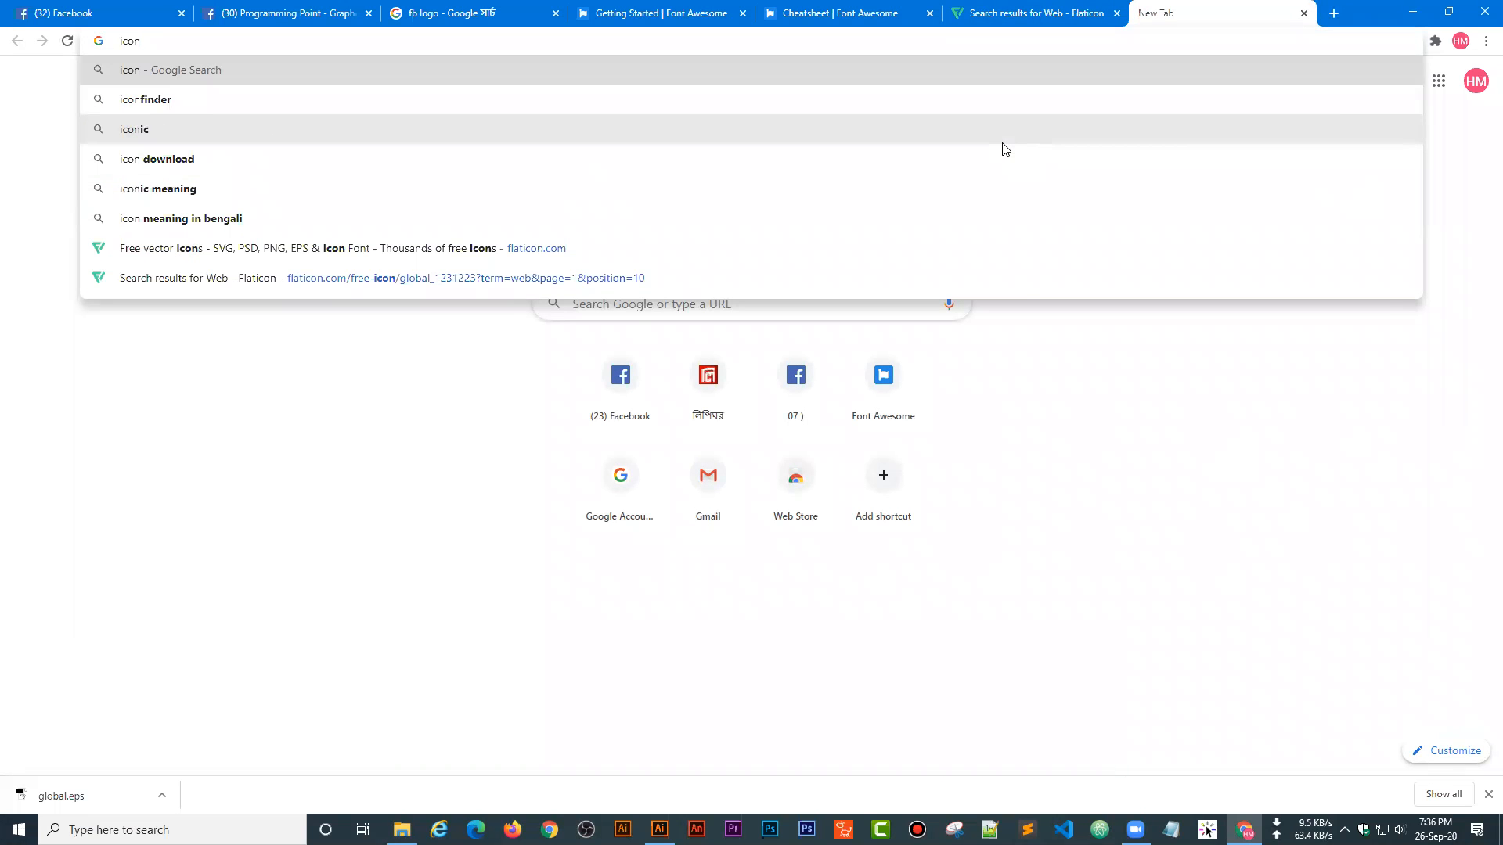
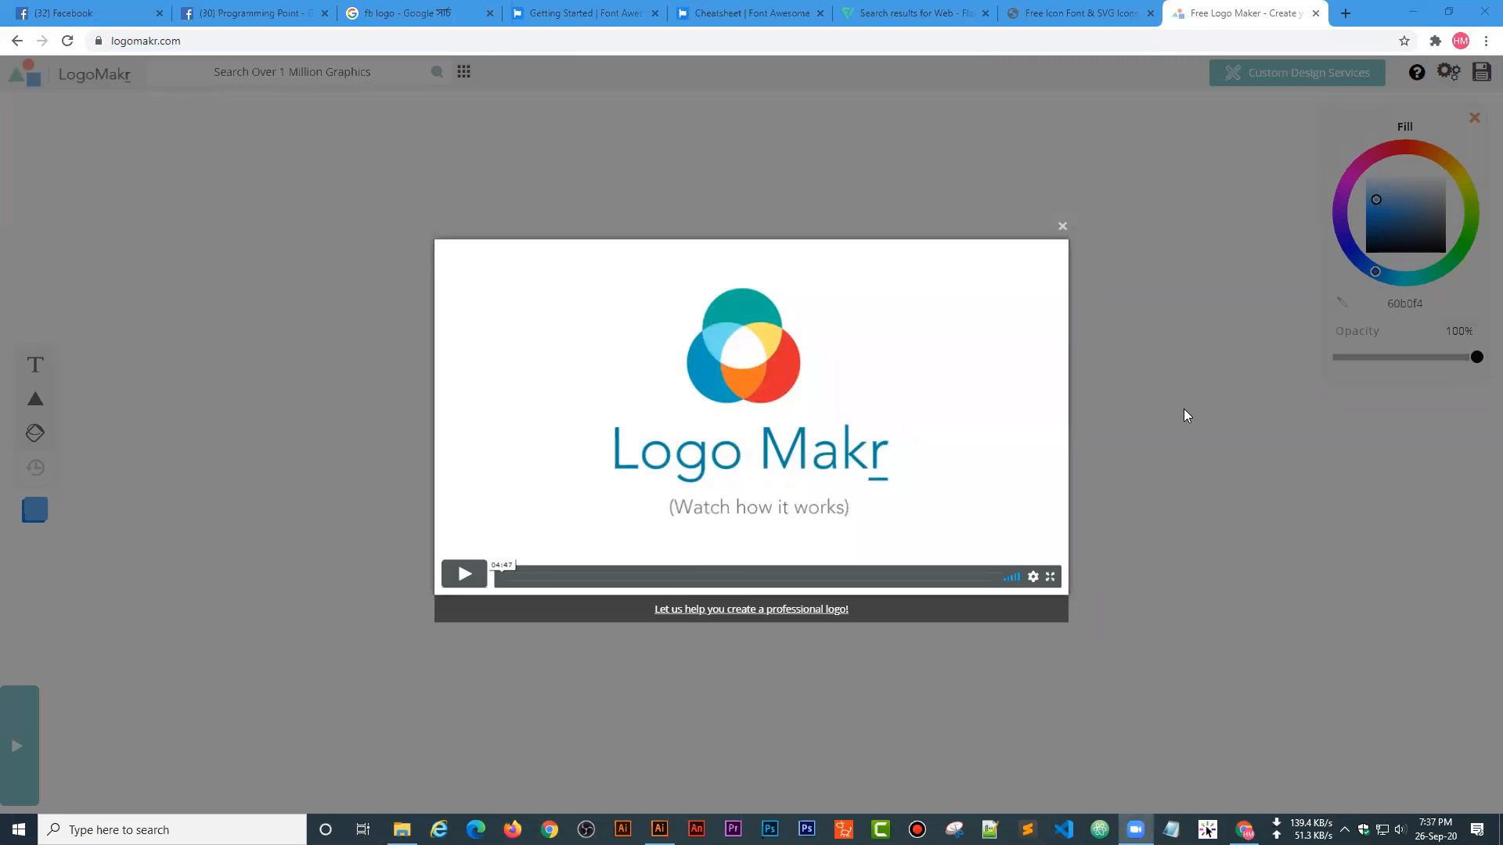
- Skim through the LogoMakr introduction video at several points and close it
left_click(468, 581)
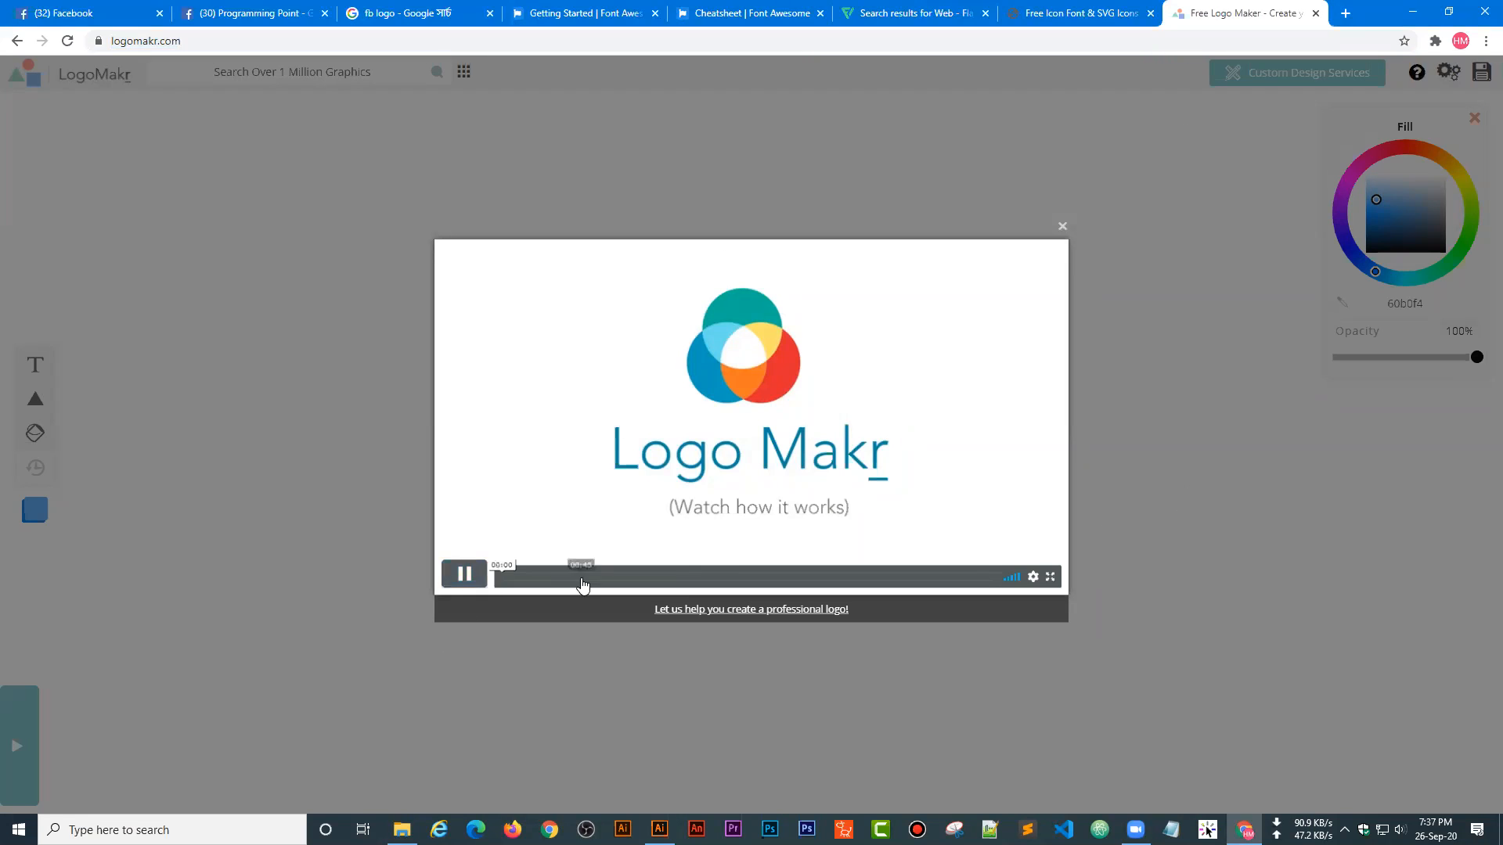
left_click(625, 579)
left_click(742, 579)
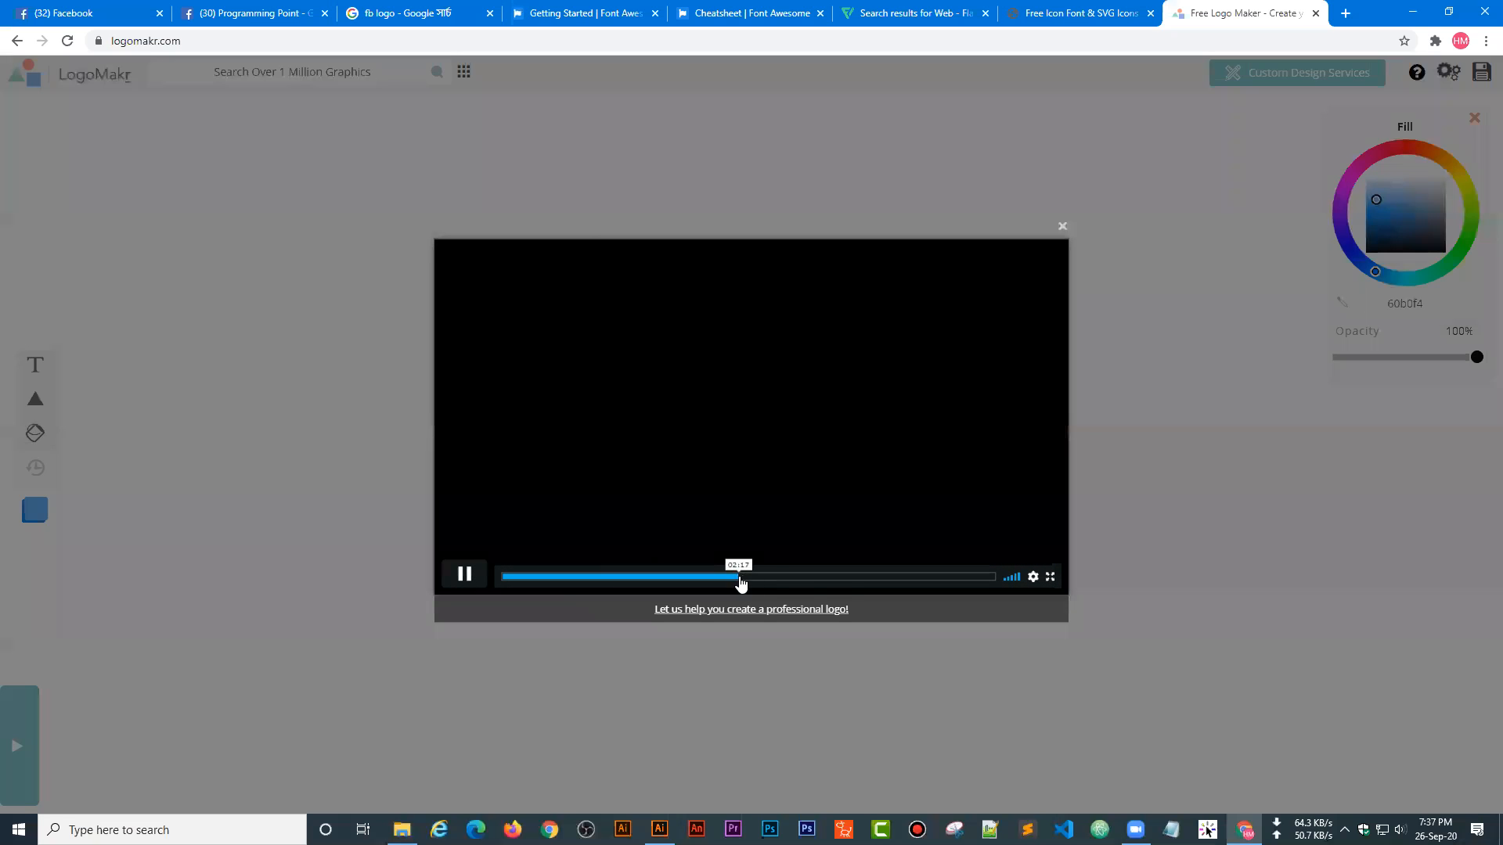
left_click(846, 579)
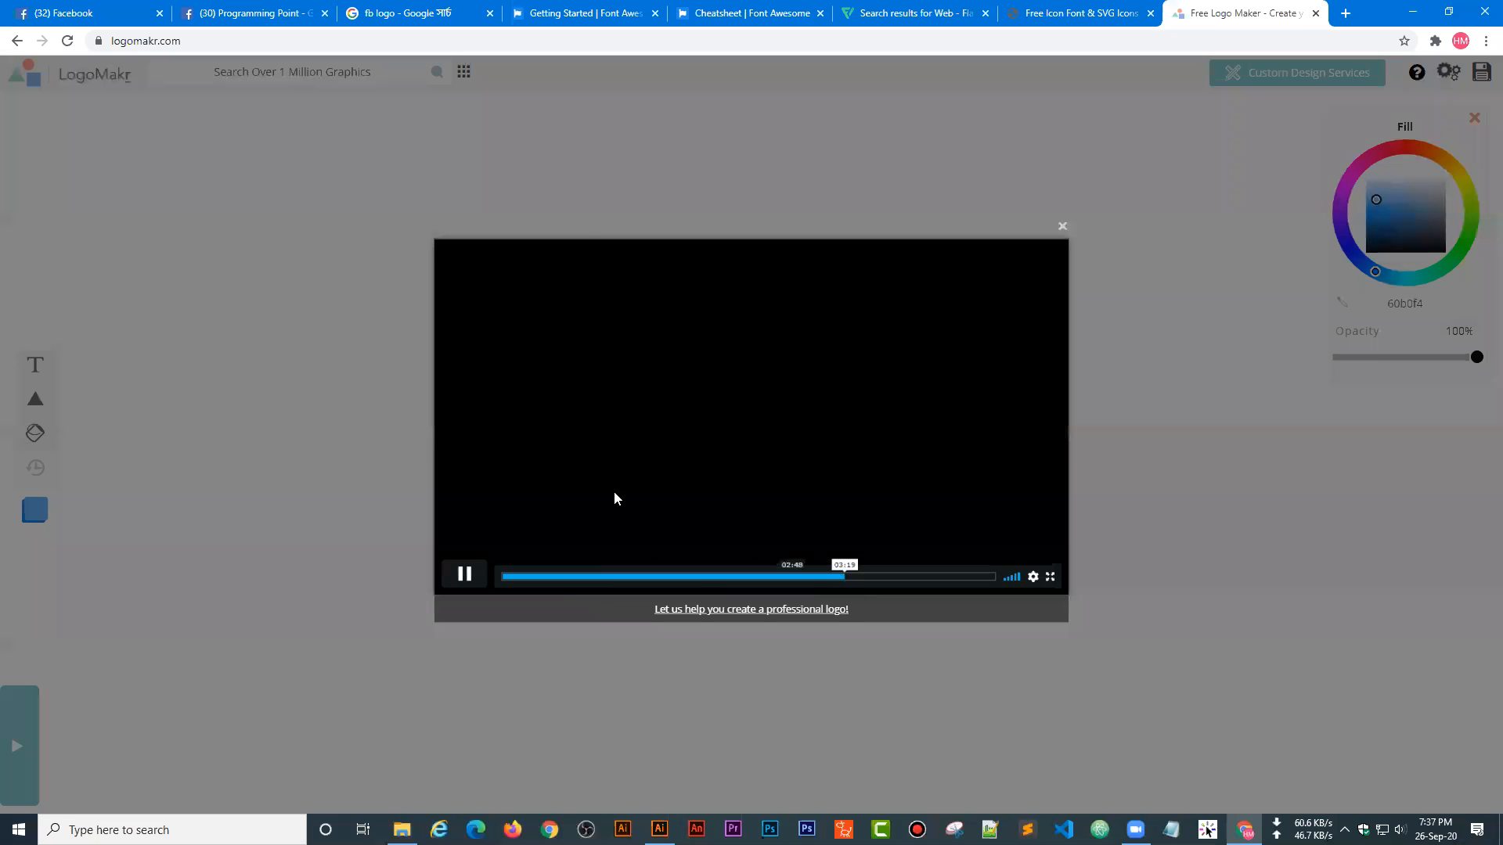
left_click(1063, 227)
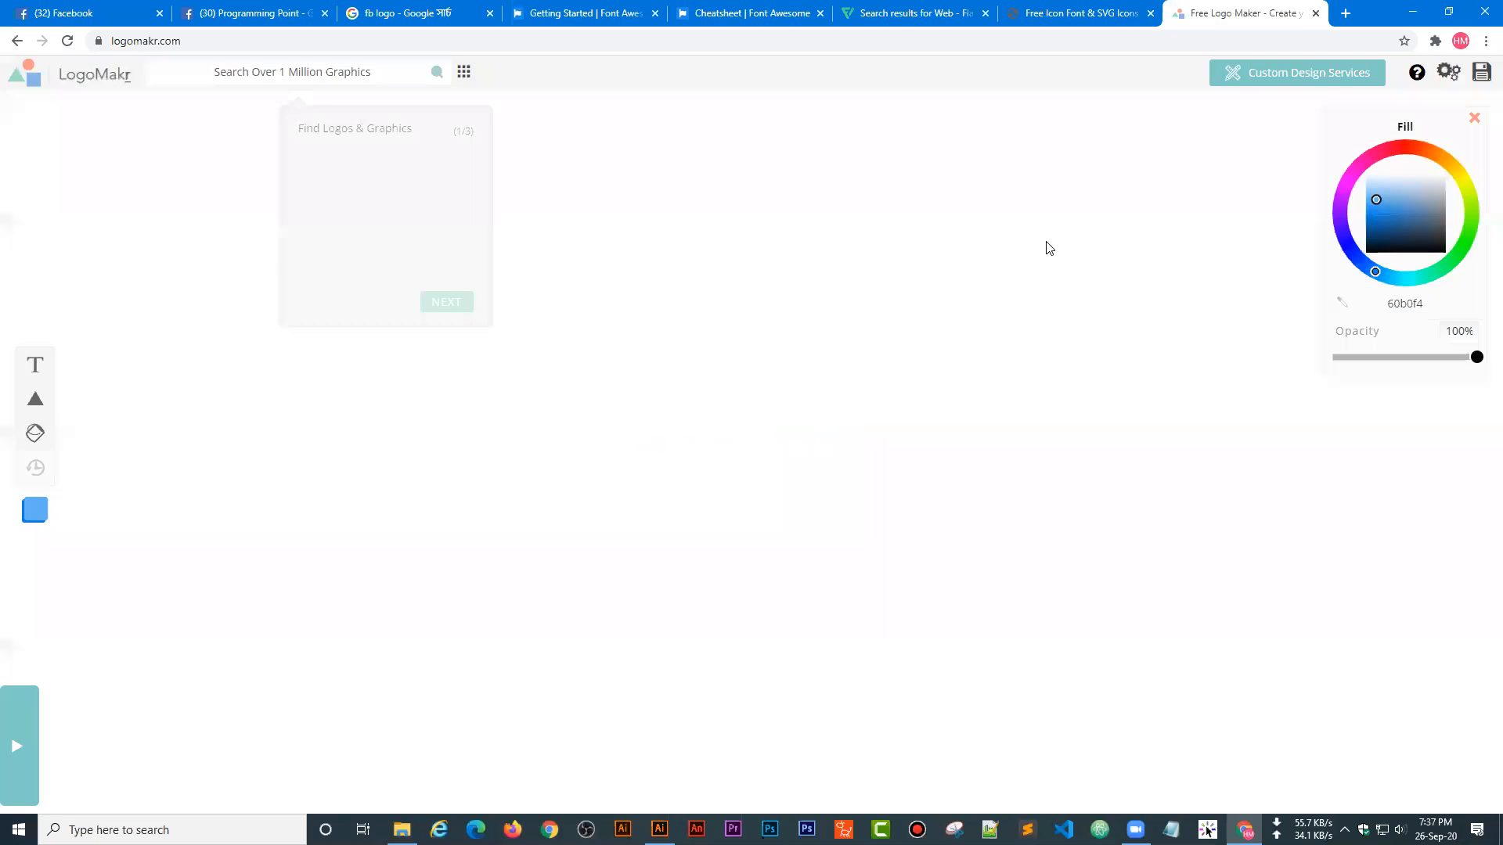
- Go through and dismiss the three LogoMakr tour tips, and search its graphics for "web"
left_click(446, 302)
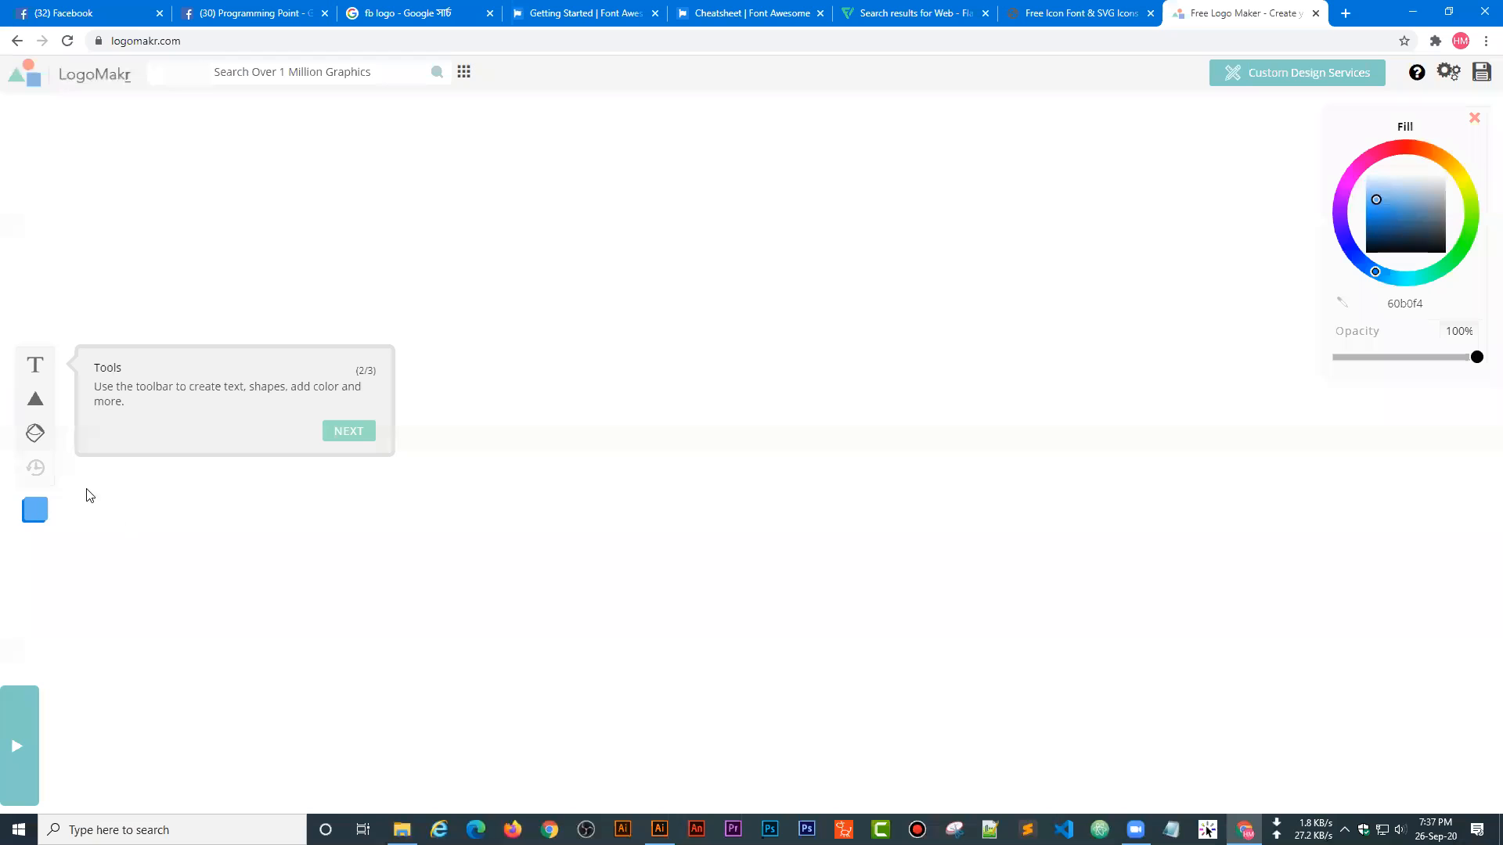
left_click(349, 432)
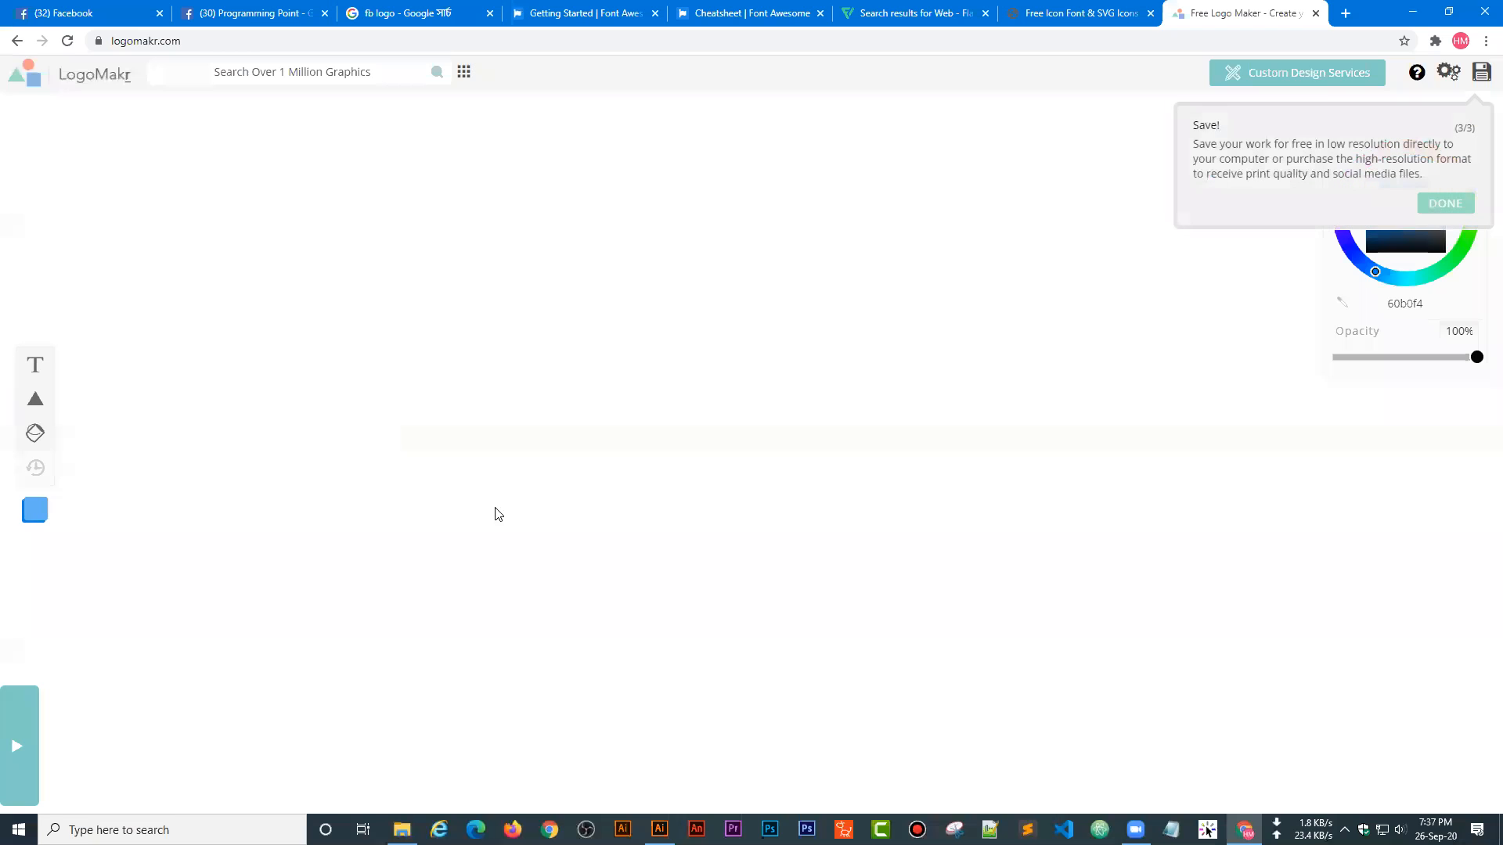
left_click(1445, 205)
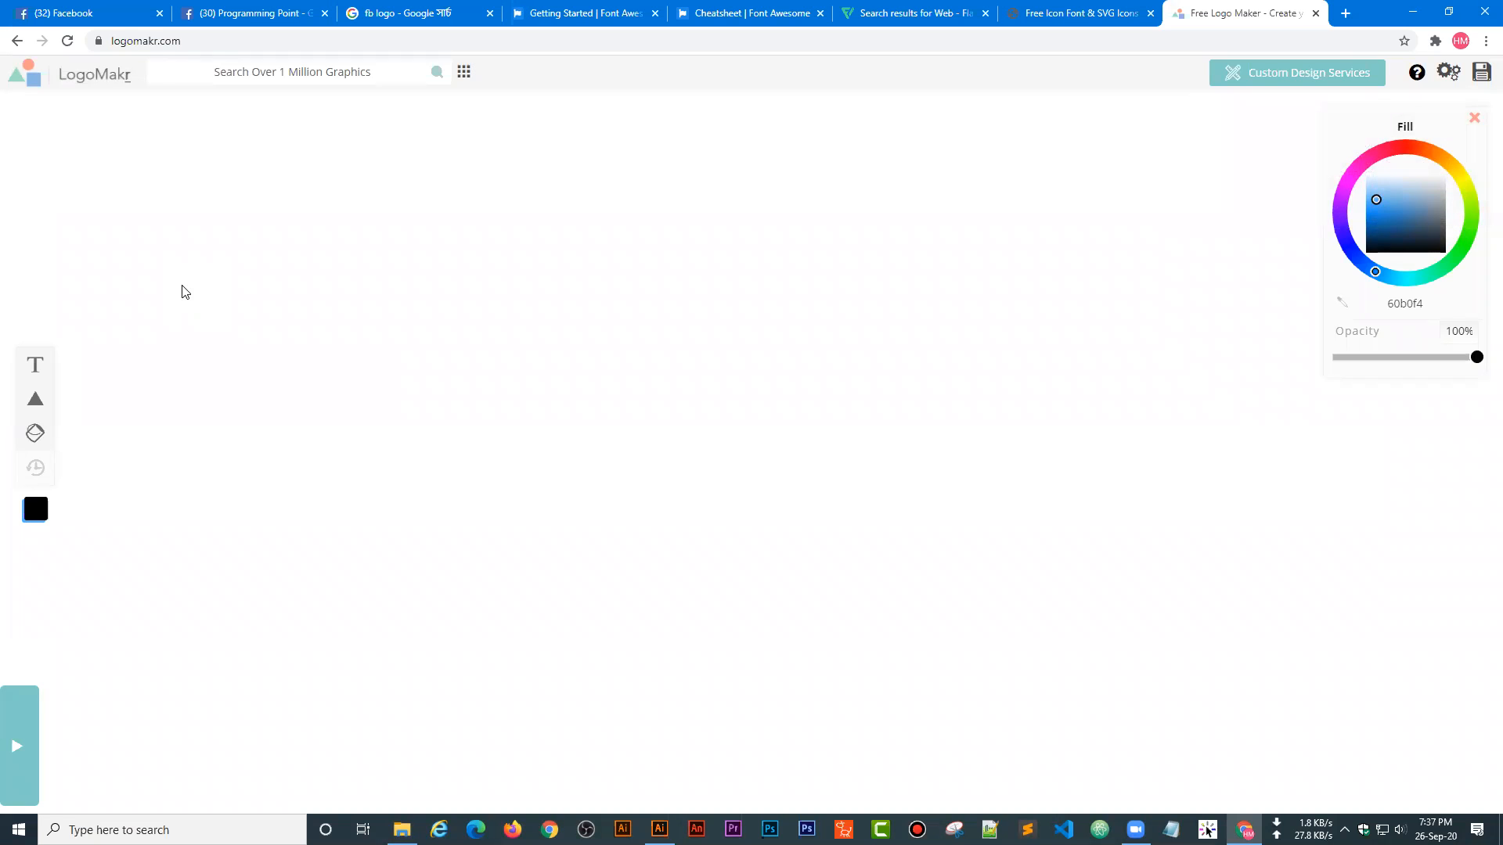
left_click(282, 69)
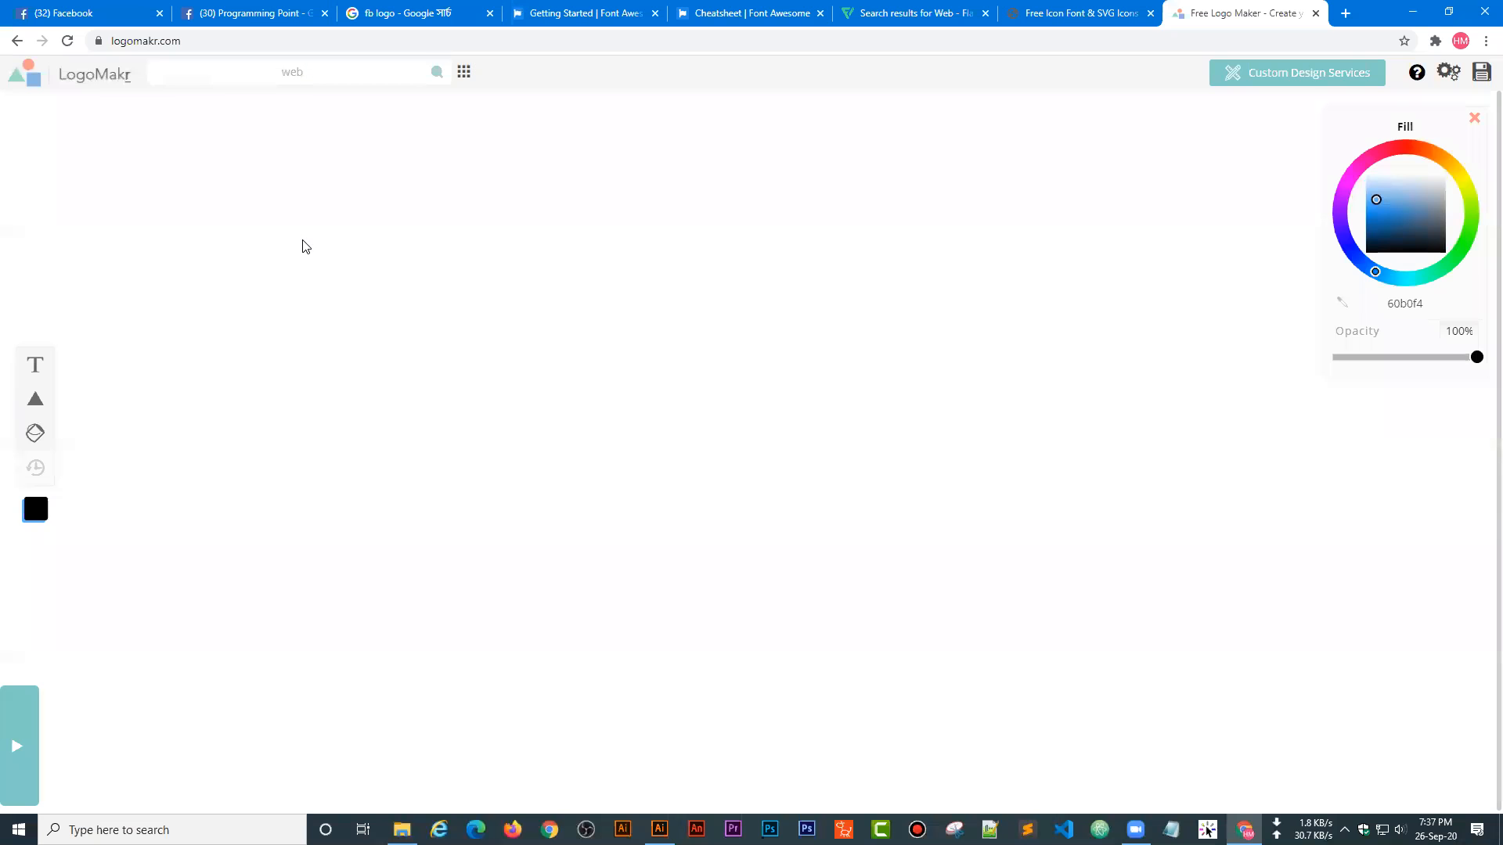
key("Return")
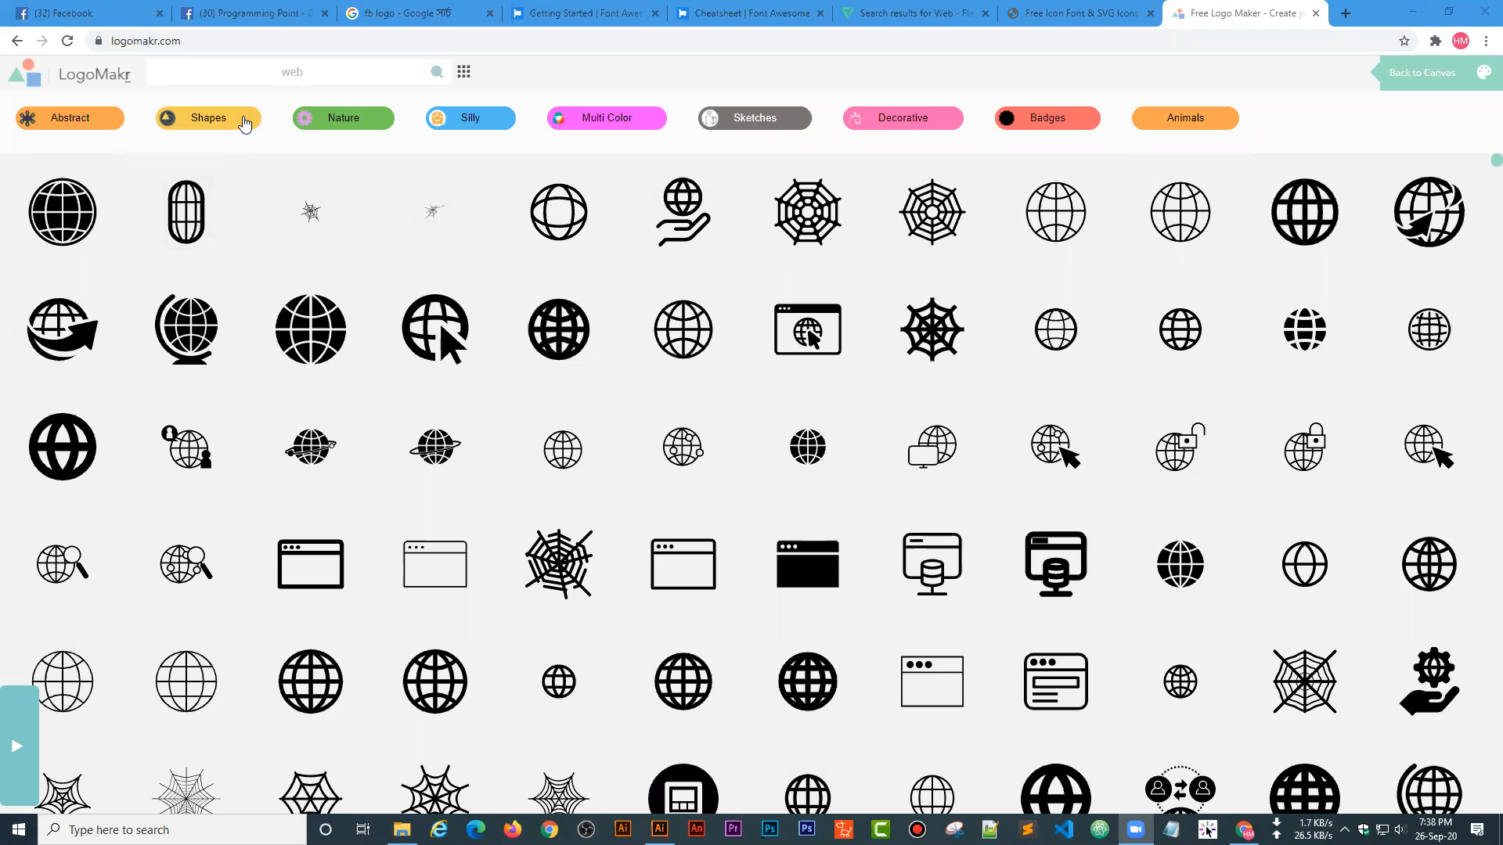
- Check the installed browser extensions and open the Chrome Web Store in a new tab through a Google search
left_click(1435, 40)
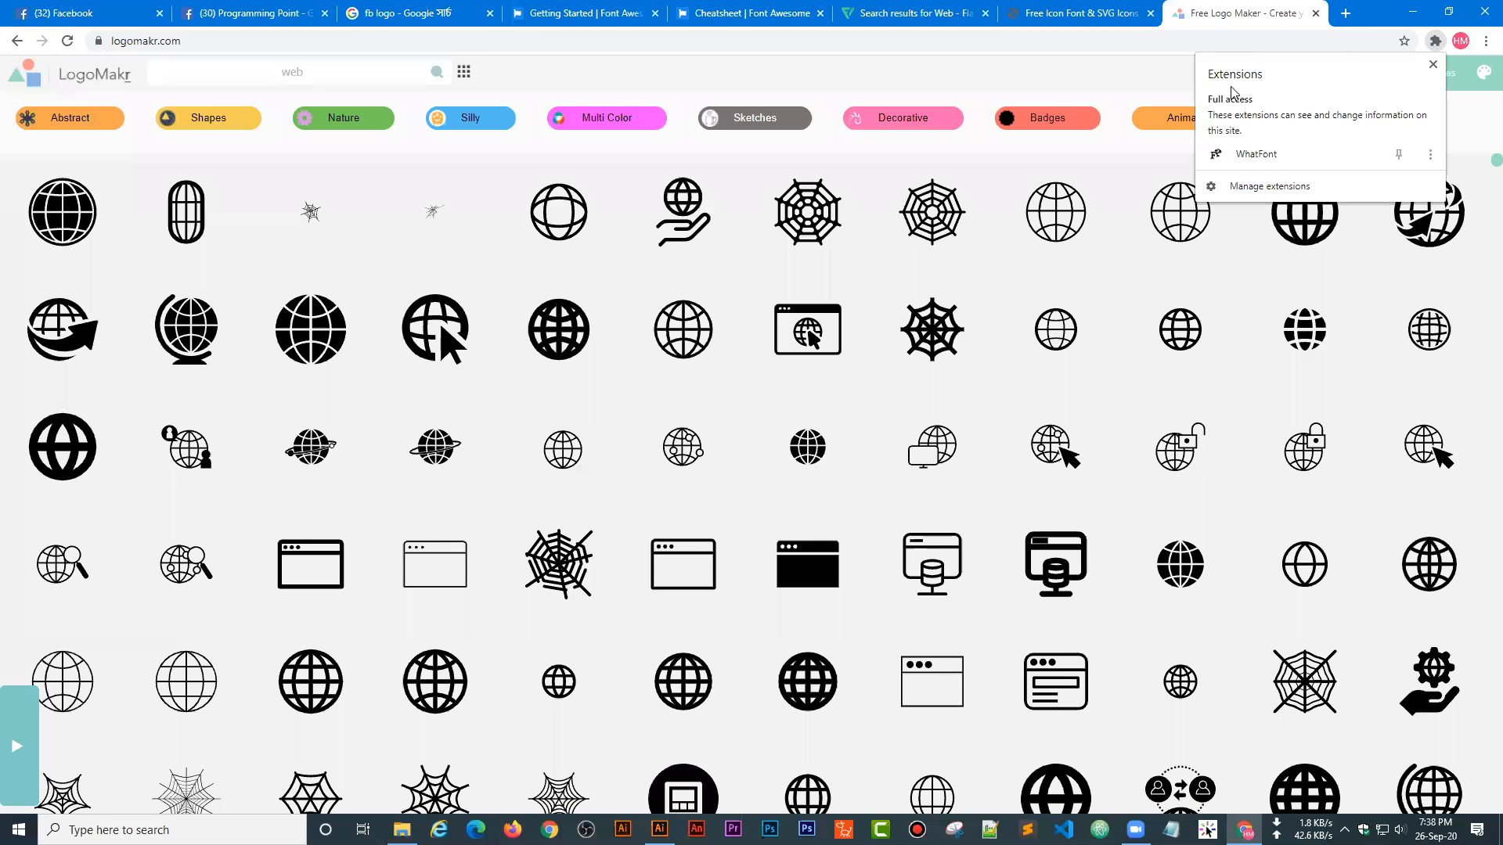
left_click(1346, 13)
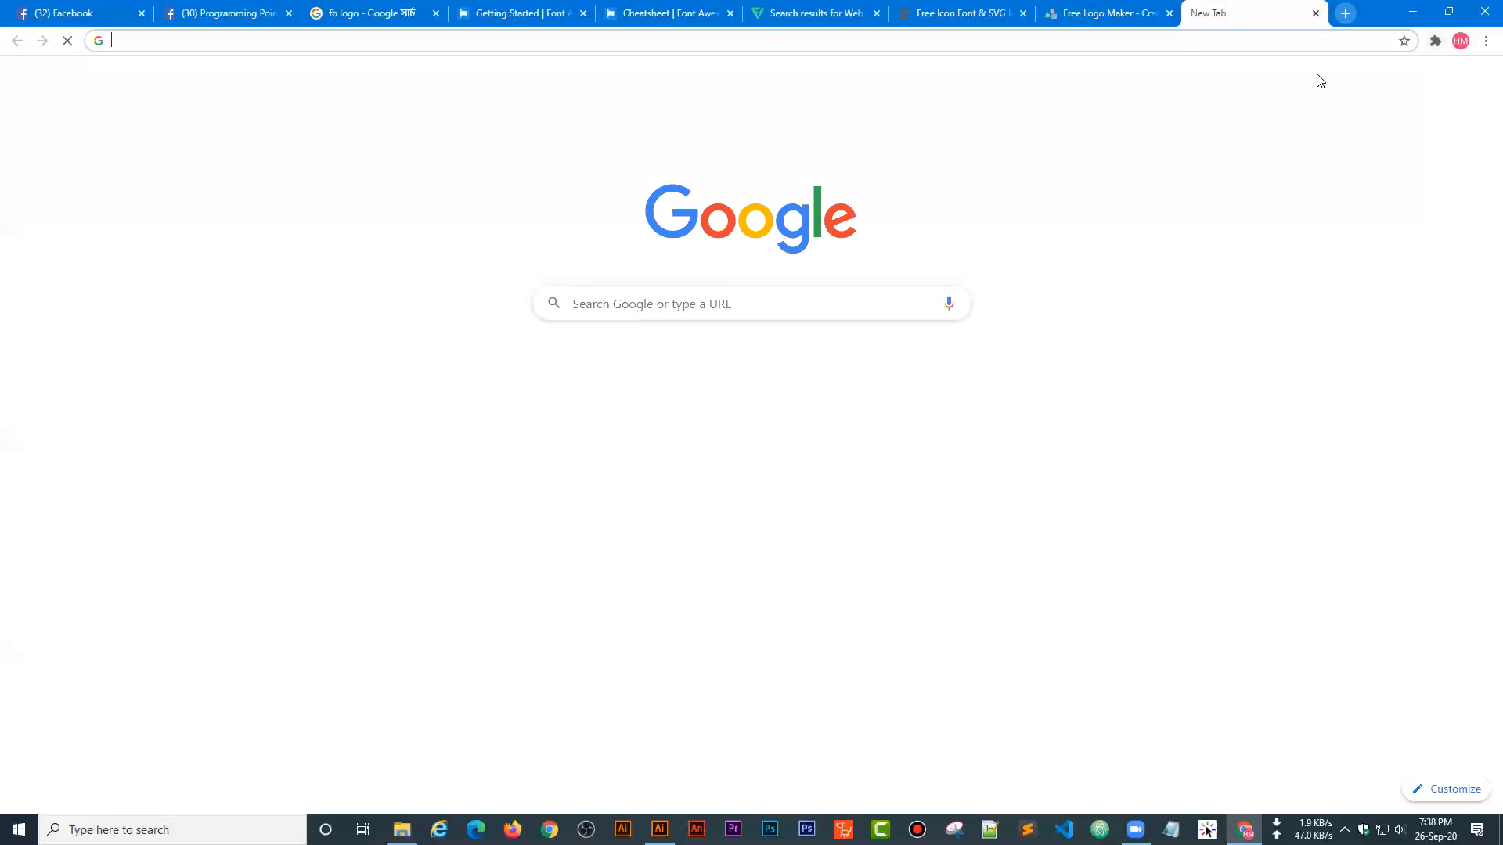
type("chrom")
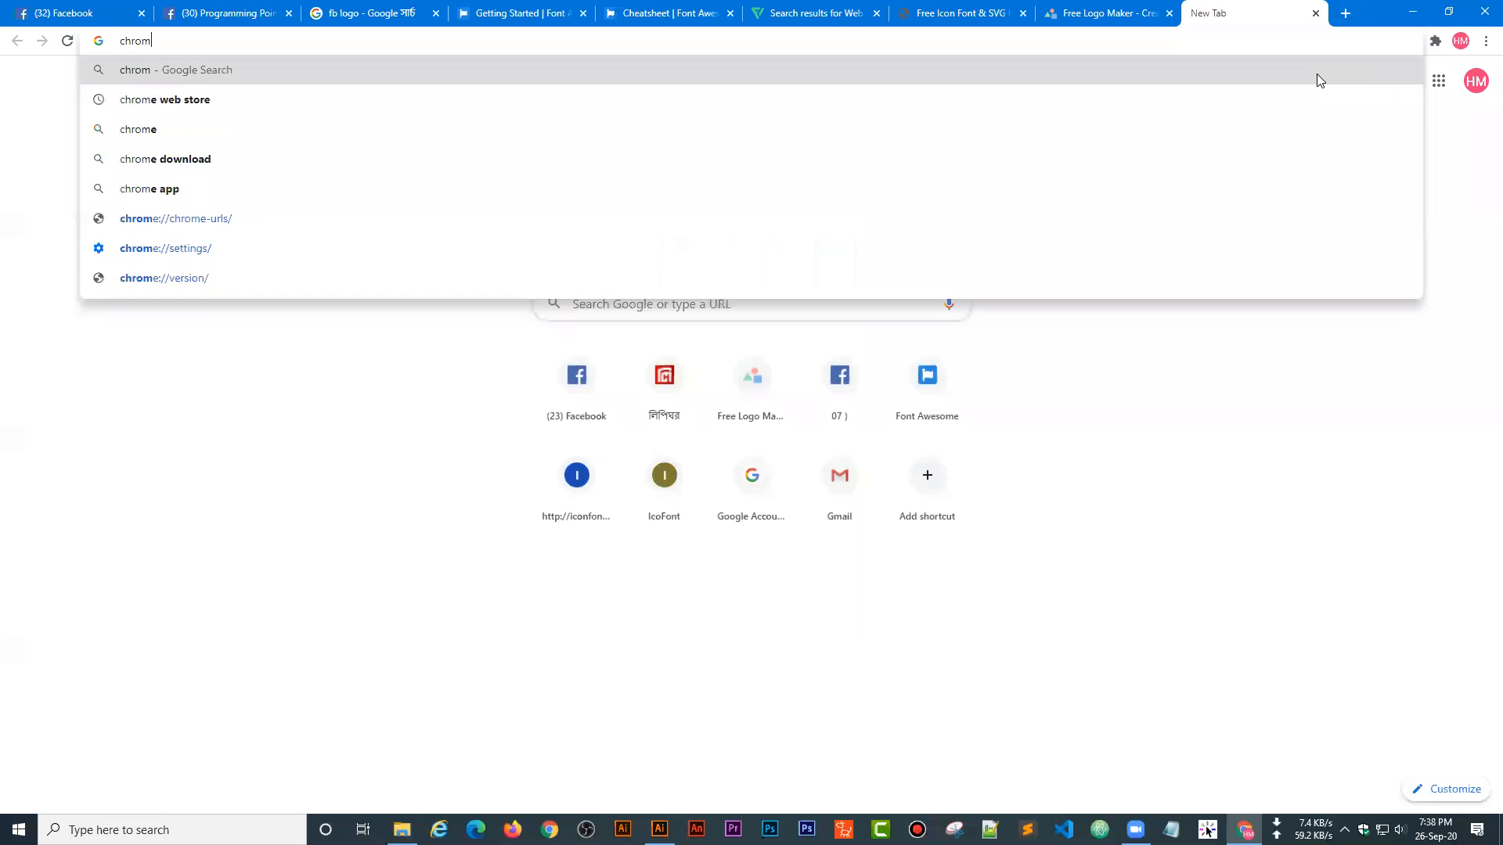
left_click(247, 108)
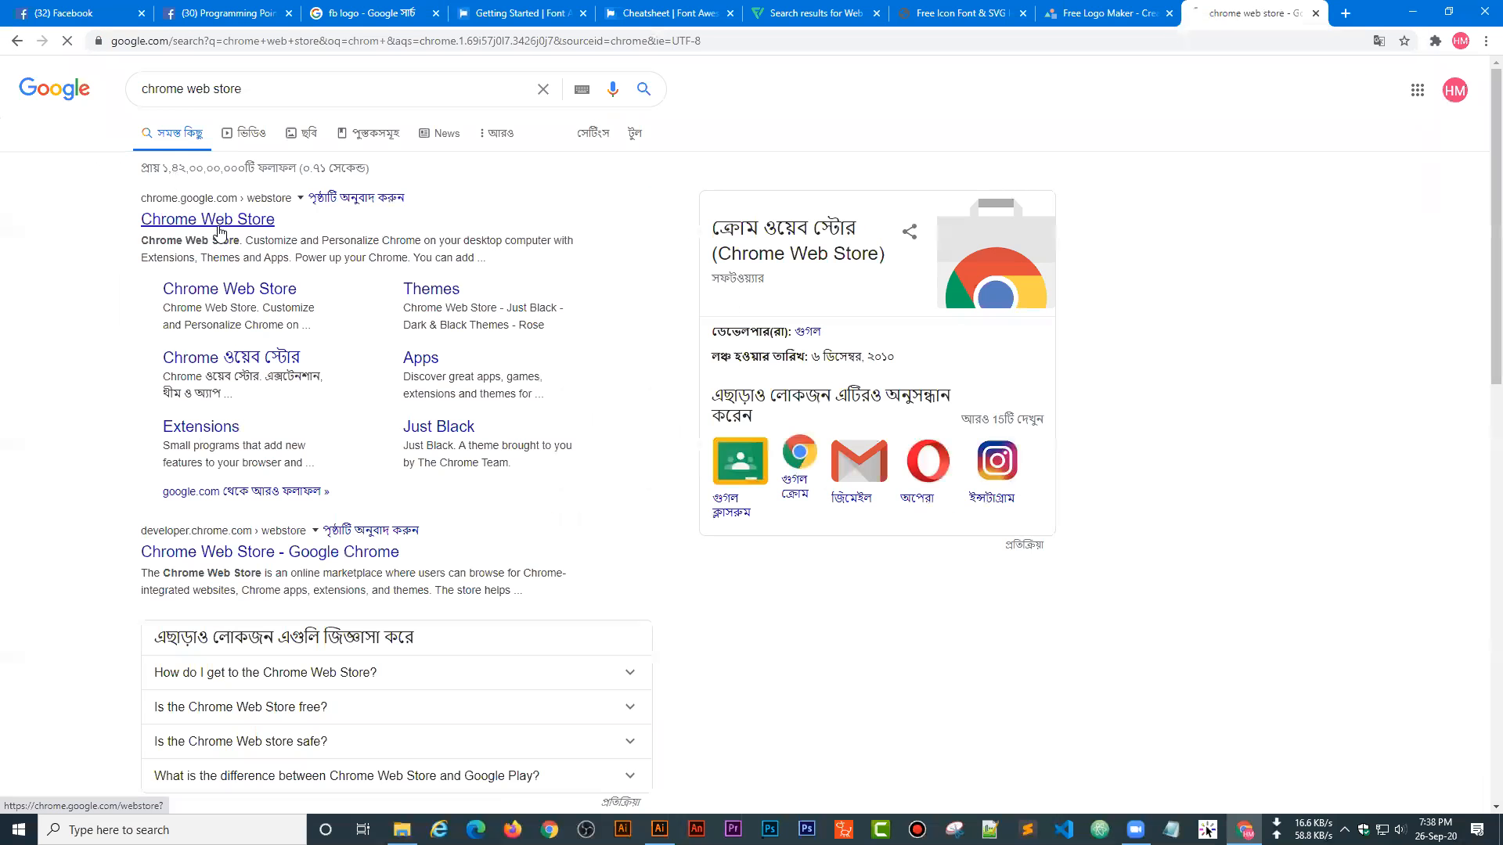
left_click(215, 229)
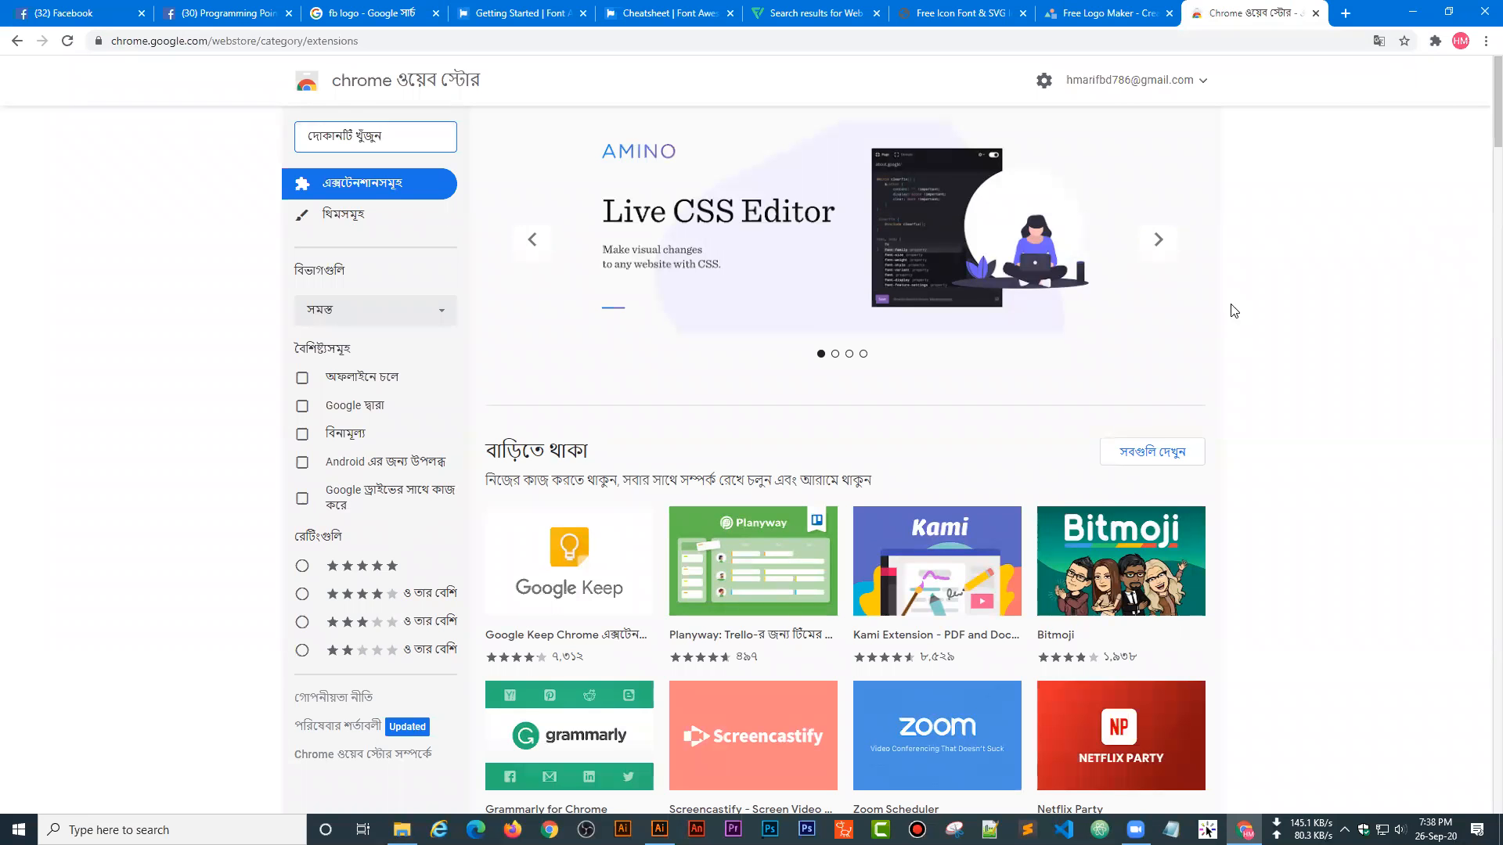
- Minimise Chrome and Illustrator, launch the Pixie colour picker and move its window clear of the open folder window
left_click(1414, 16)
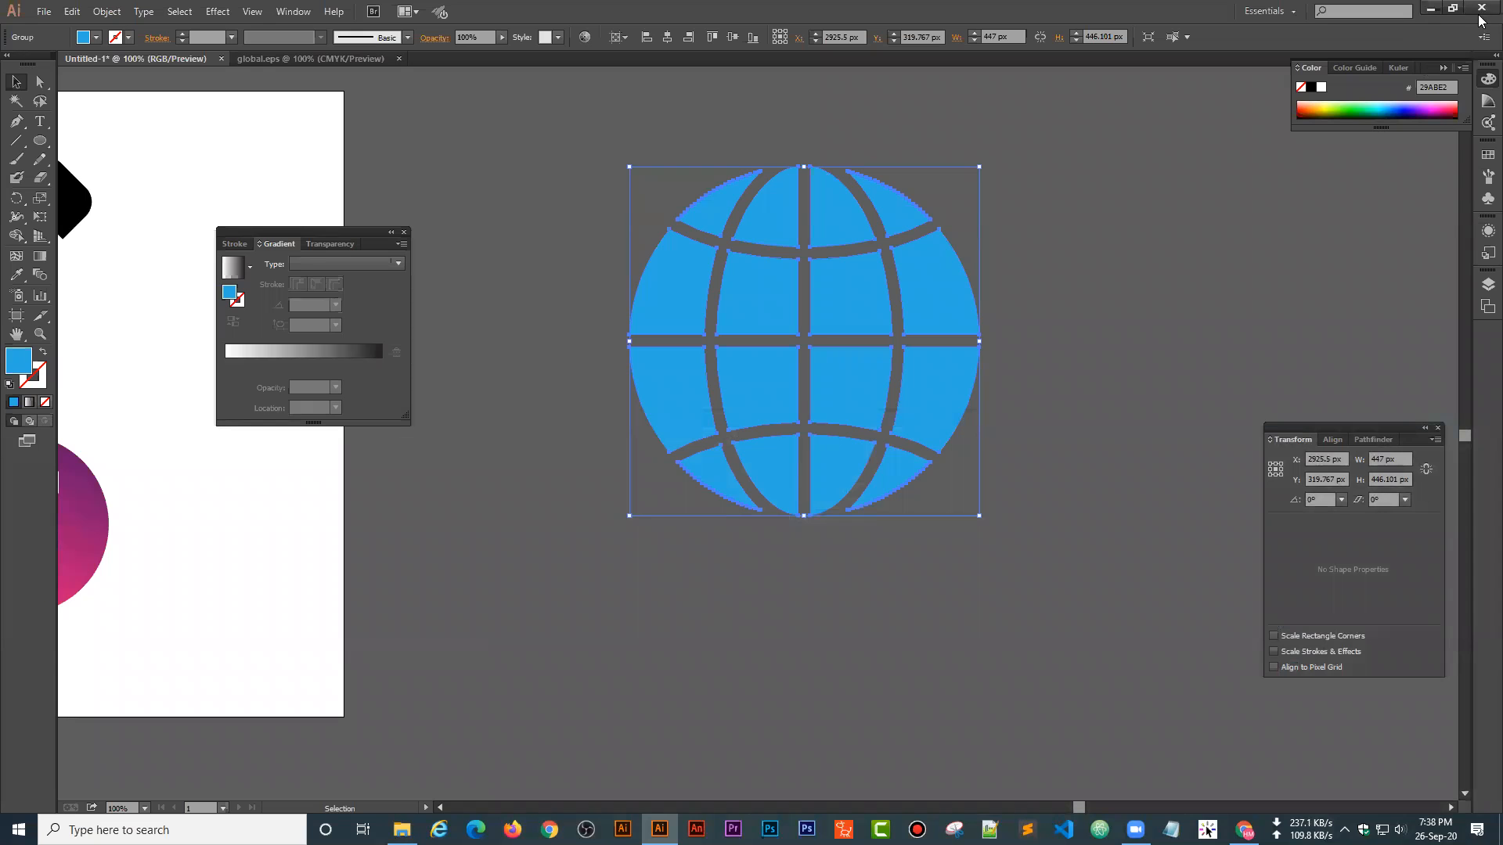
left_click(1431, 8)
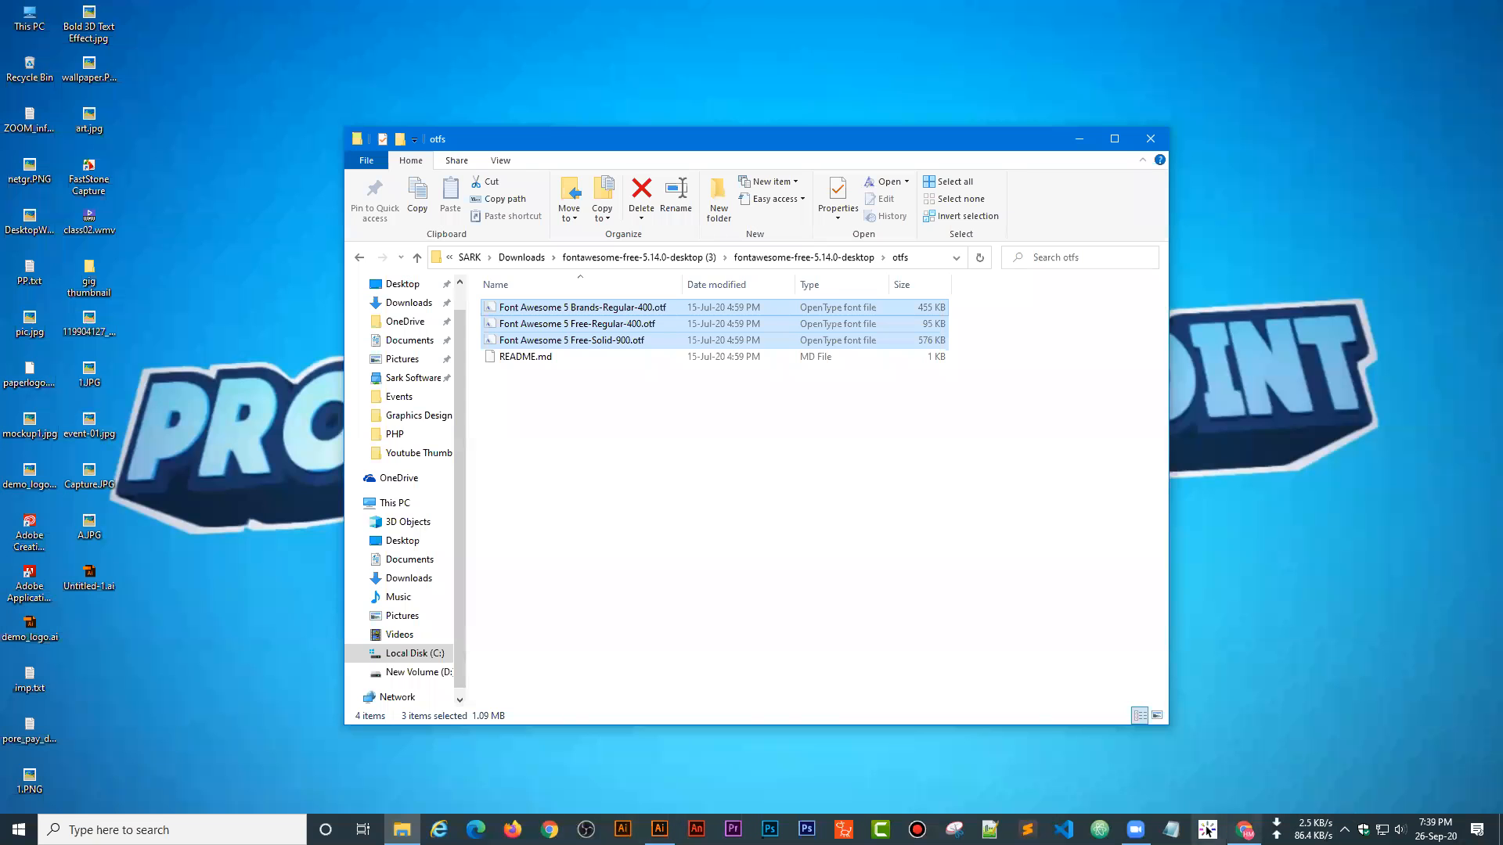
left_click(1213, 827)
left_click_drag(751, 392, 1322, 235)
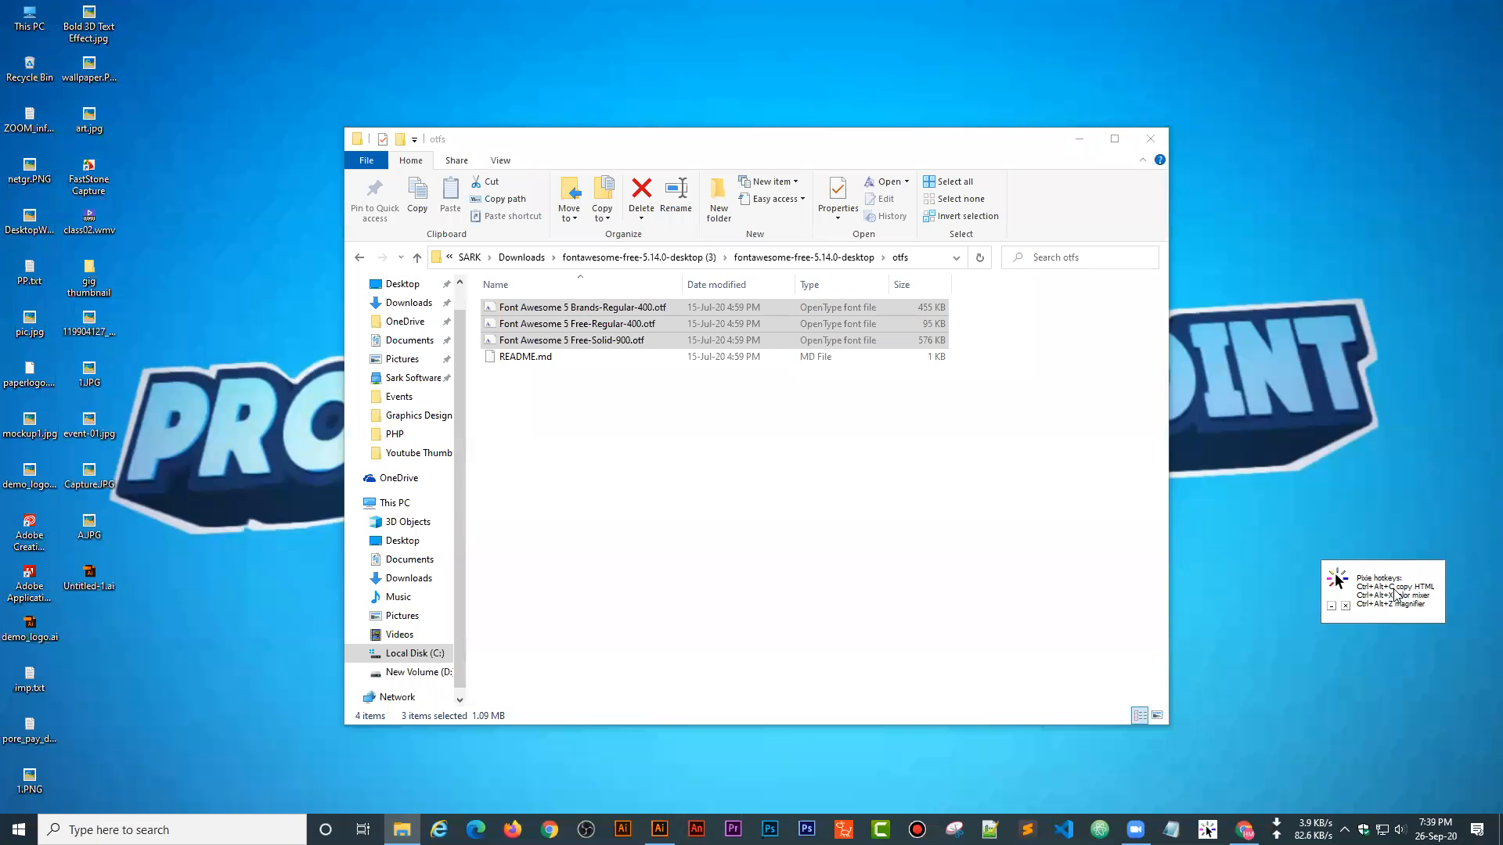
- Minimise the Pixie window and restore it through the hidden system tray icons
left_click(1332, 607)
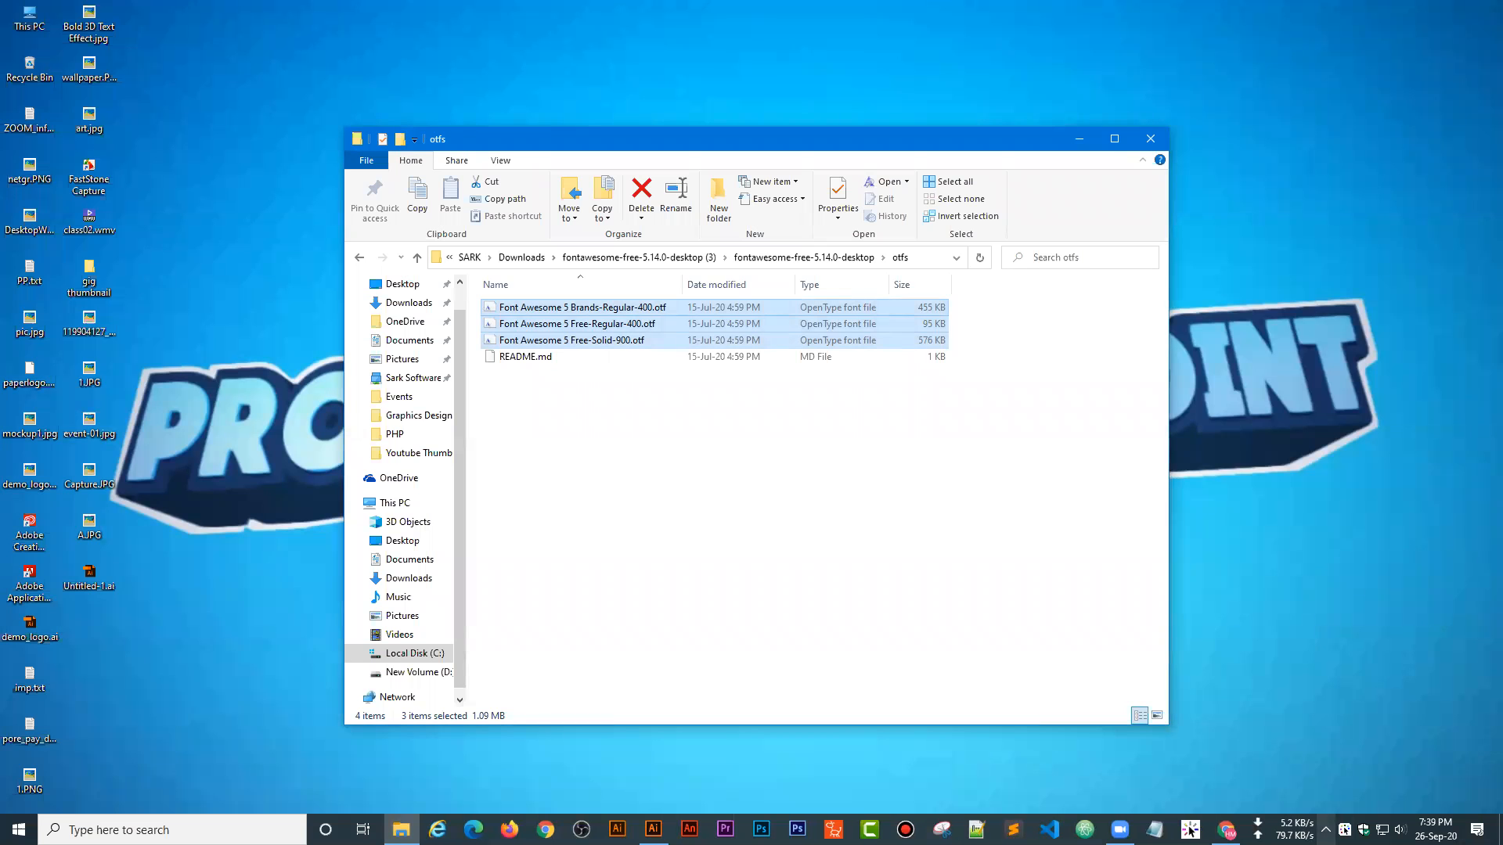
left_click(1344, 830)
left_click(1344, 830)
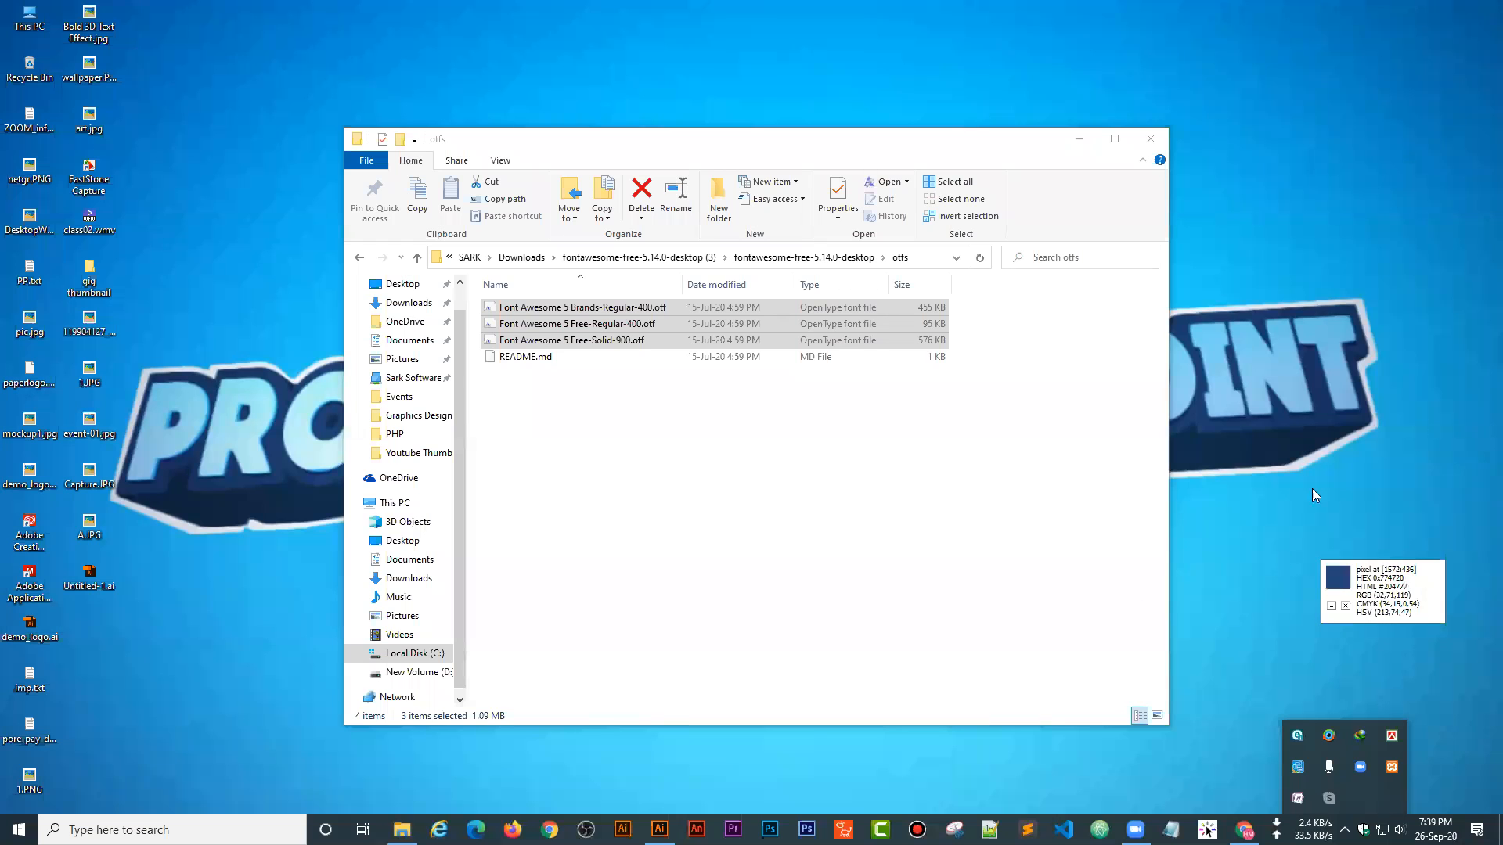
- Switch to Illustrator and draw a rectangle about 490 by 325 px on the empty canvas below the artboard
left_click(659, 830)
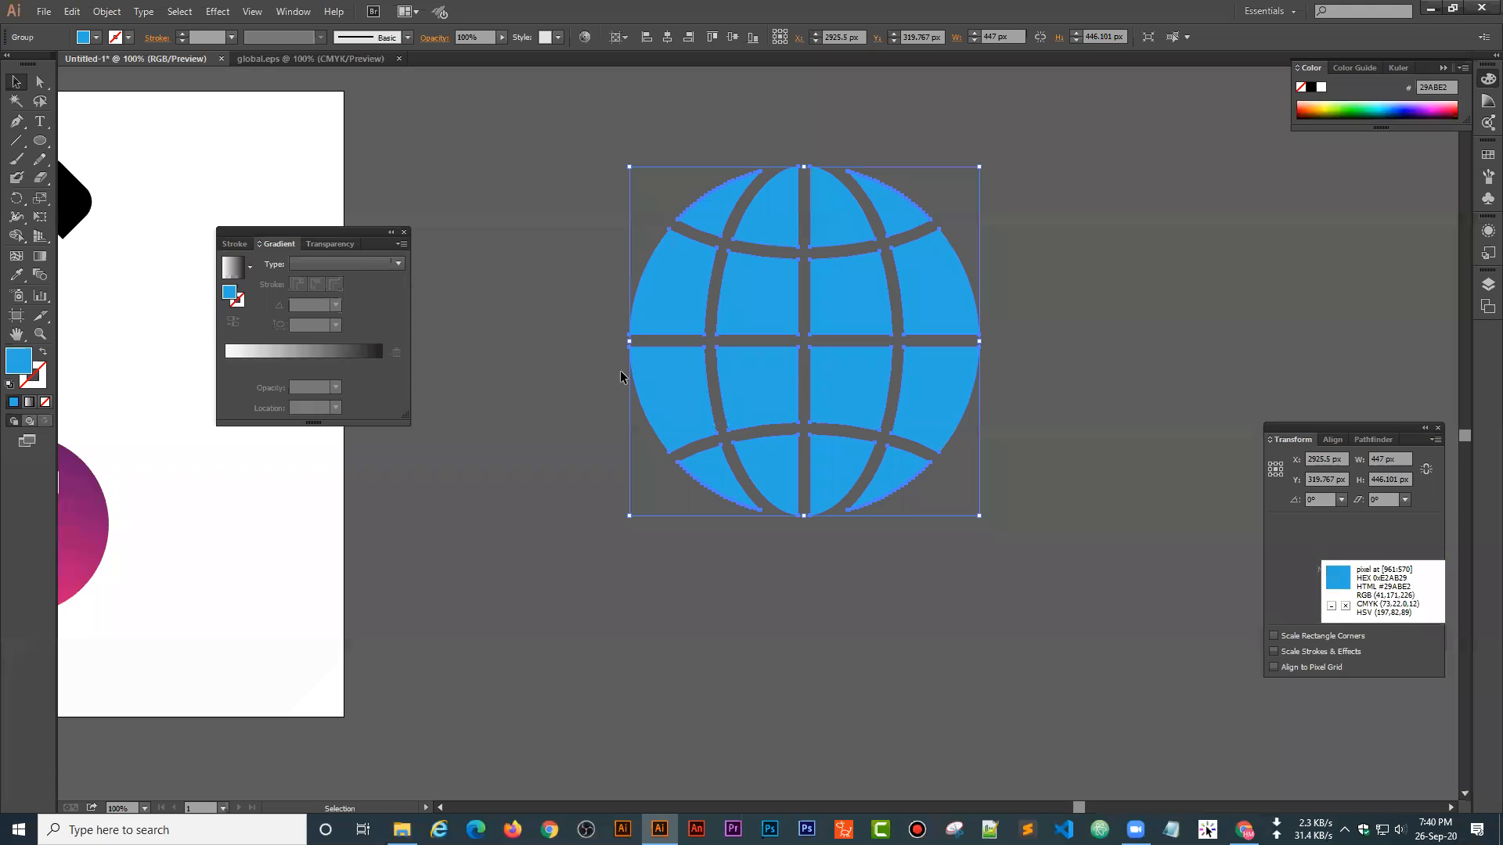
left_click_drag(346, 504, 698, 110)
left_click_drag(34, 141, 87, 137)
mouse_move(647, 414)
left_mouse_down()
mouse_move(895, 627)
mouse_move(1029, 667)
left_mouse_up()
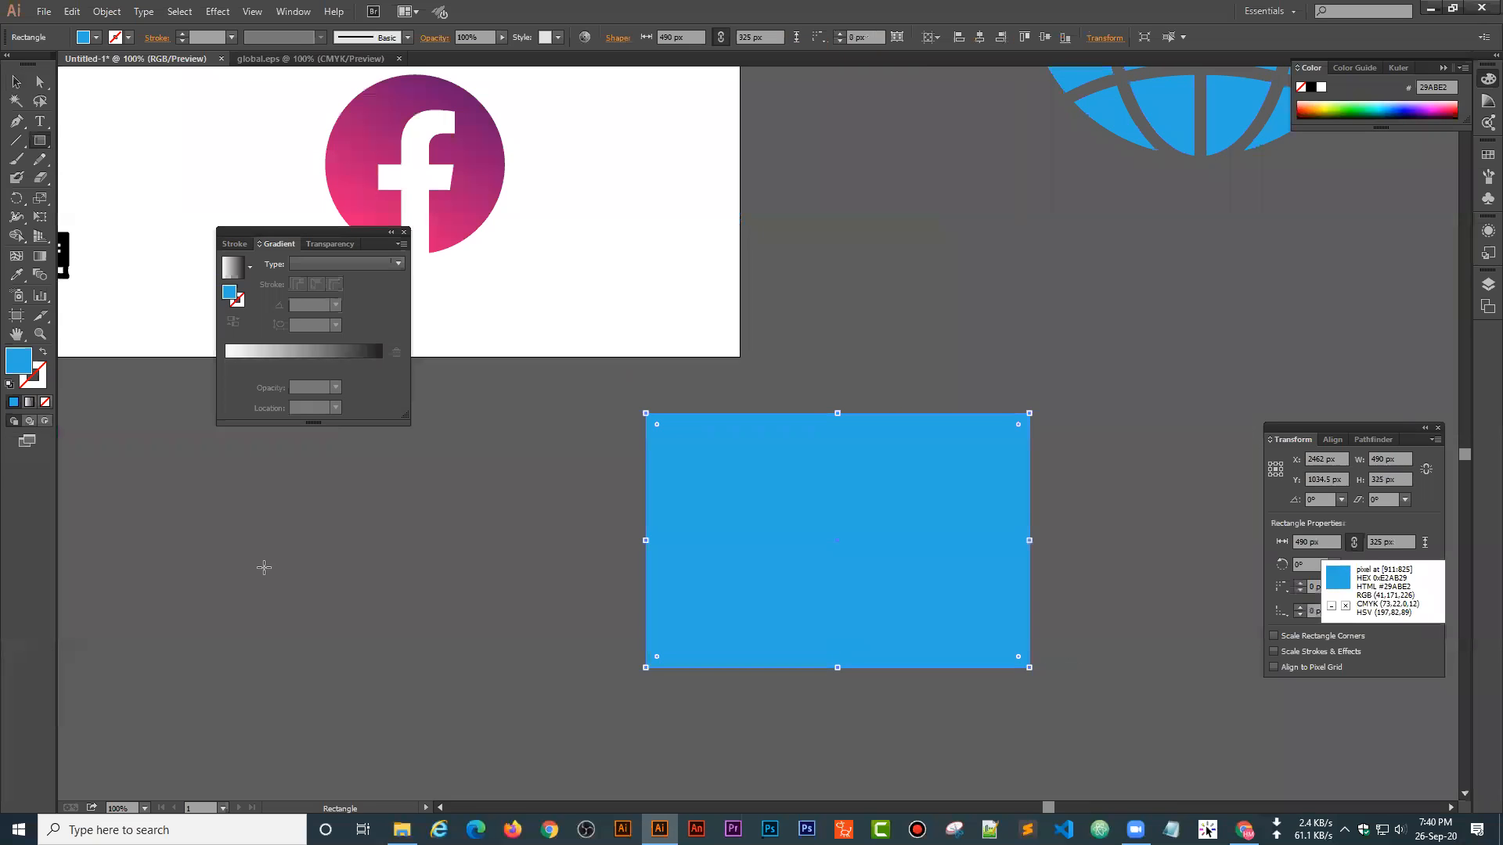
- Set the rectangle's fill colour to hex 0E2741 and deselect the rectangle
double_click(19, 361)
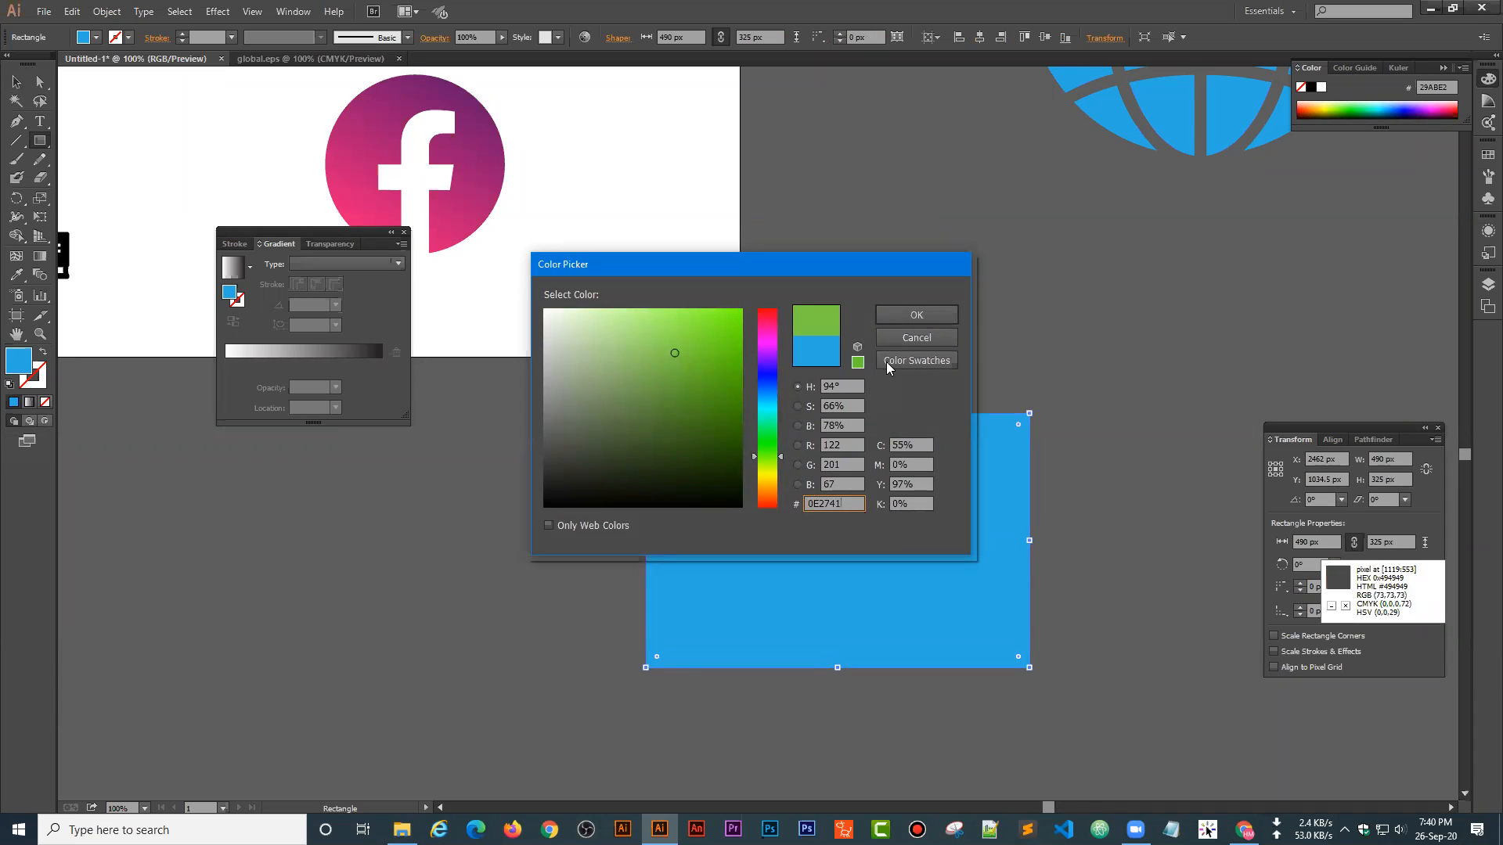
left_click(904, 315)
left_click(1085, 485)
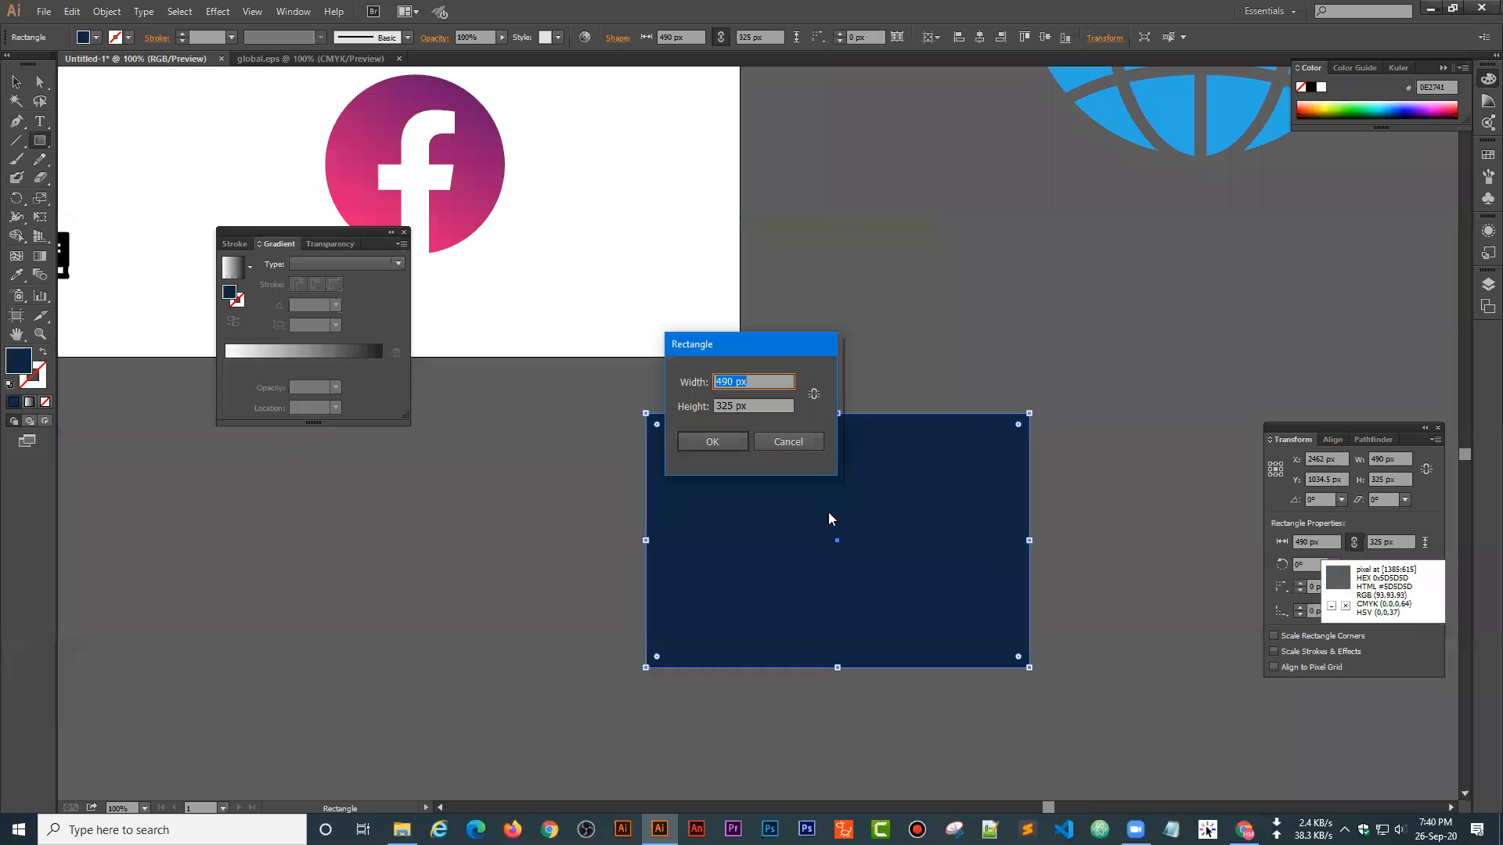
left_click(775, 443)
left_click(17, 83)
left_click(963, 270)
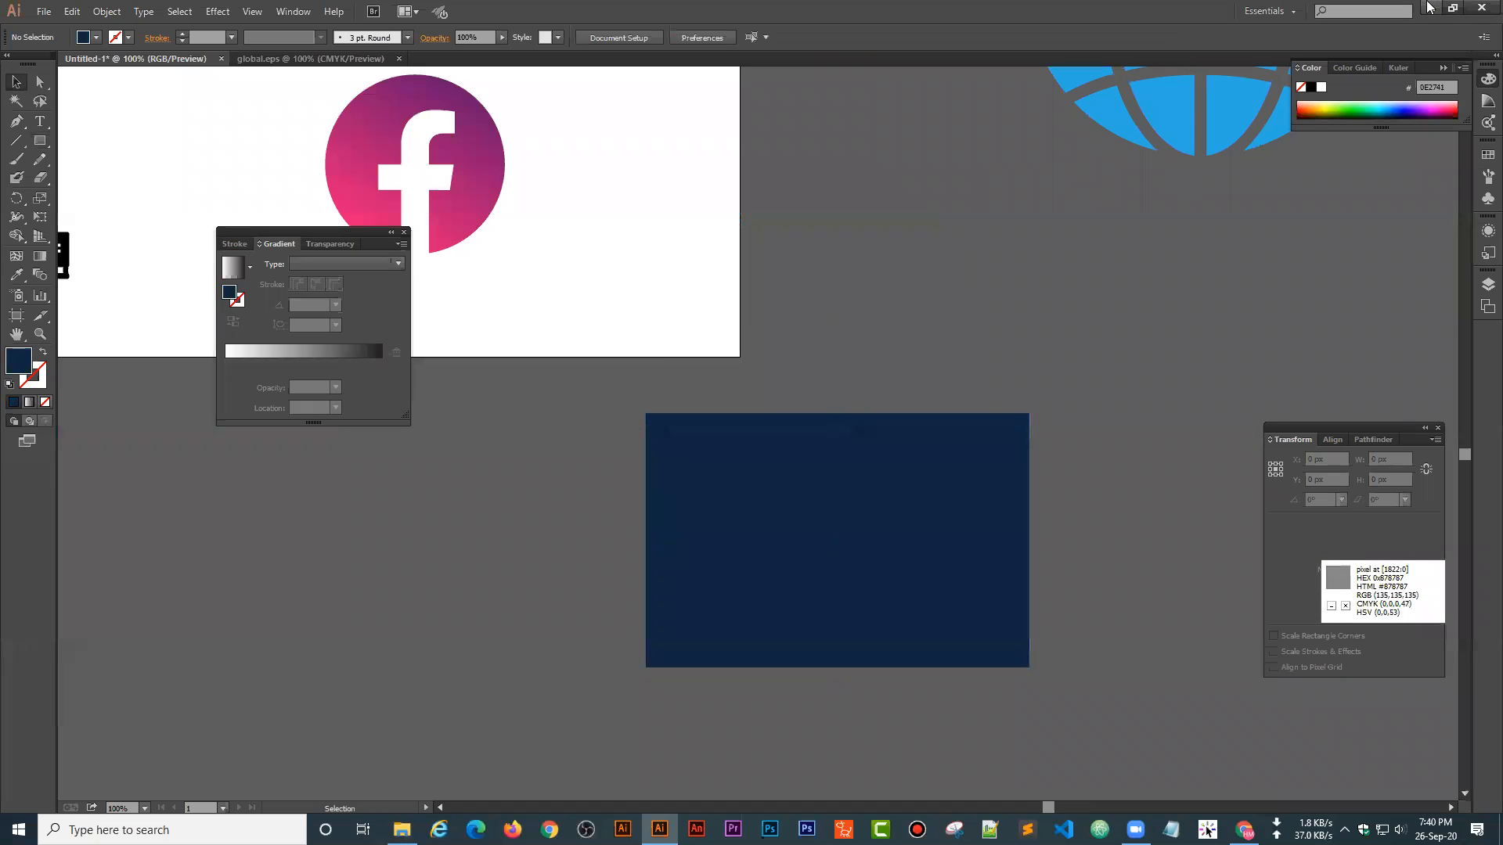
- Minimise Illustrator, close the otfs folder window and switch to Chrome
left_click(1431, 8)
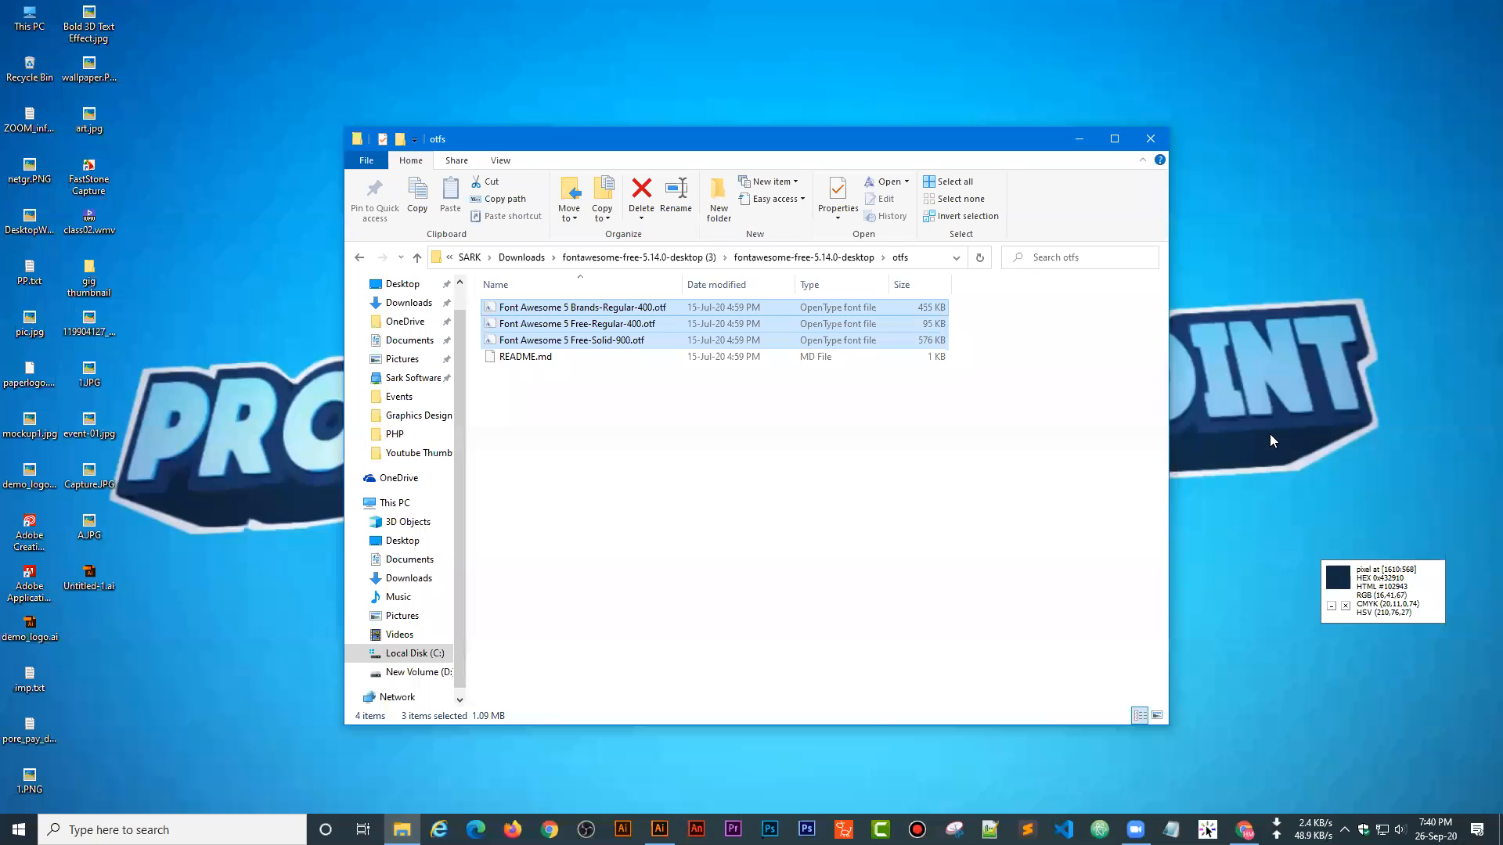
left_click(1150, 139)
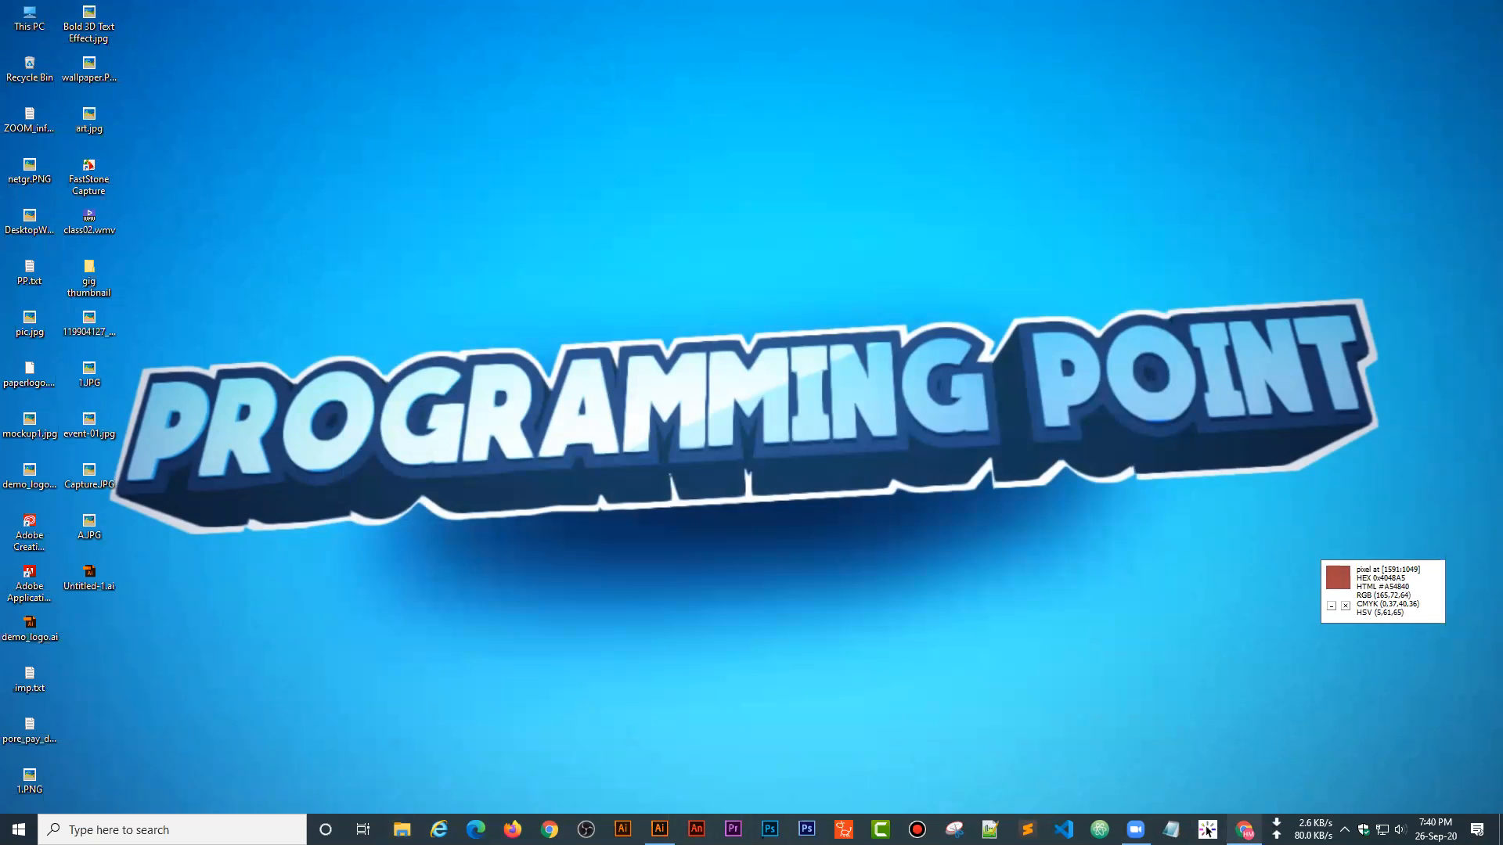
left_click(1245, 826)
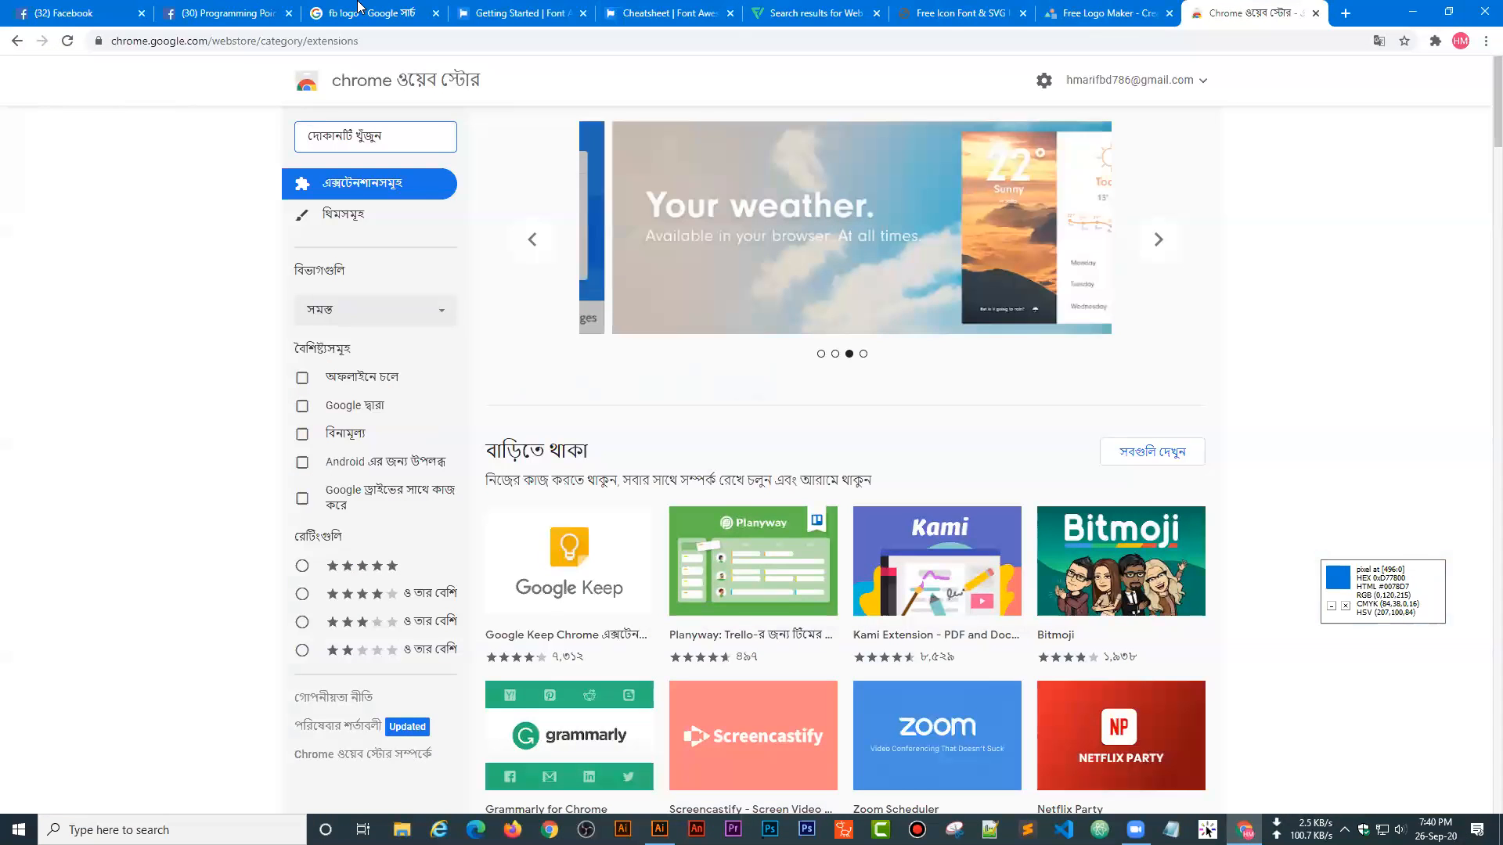
- Revisit the Flaticon web results and look through the web icons found in LogoMakr
left_click(811, 13)
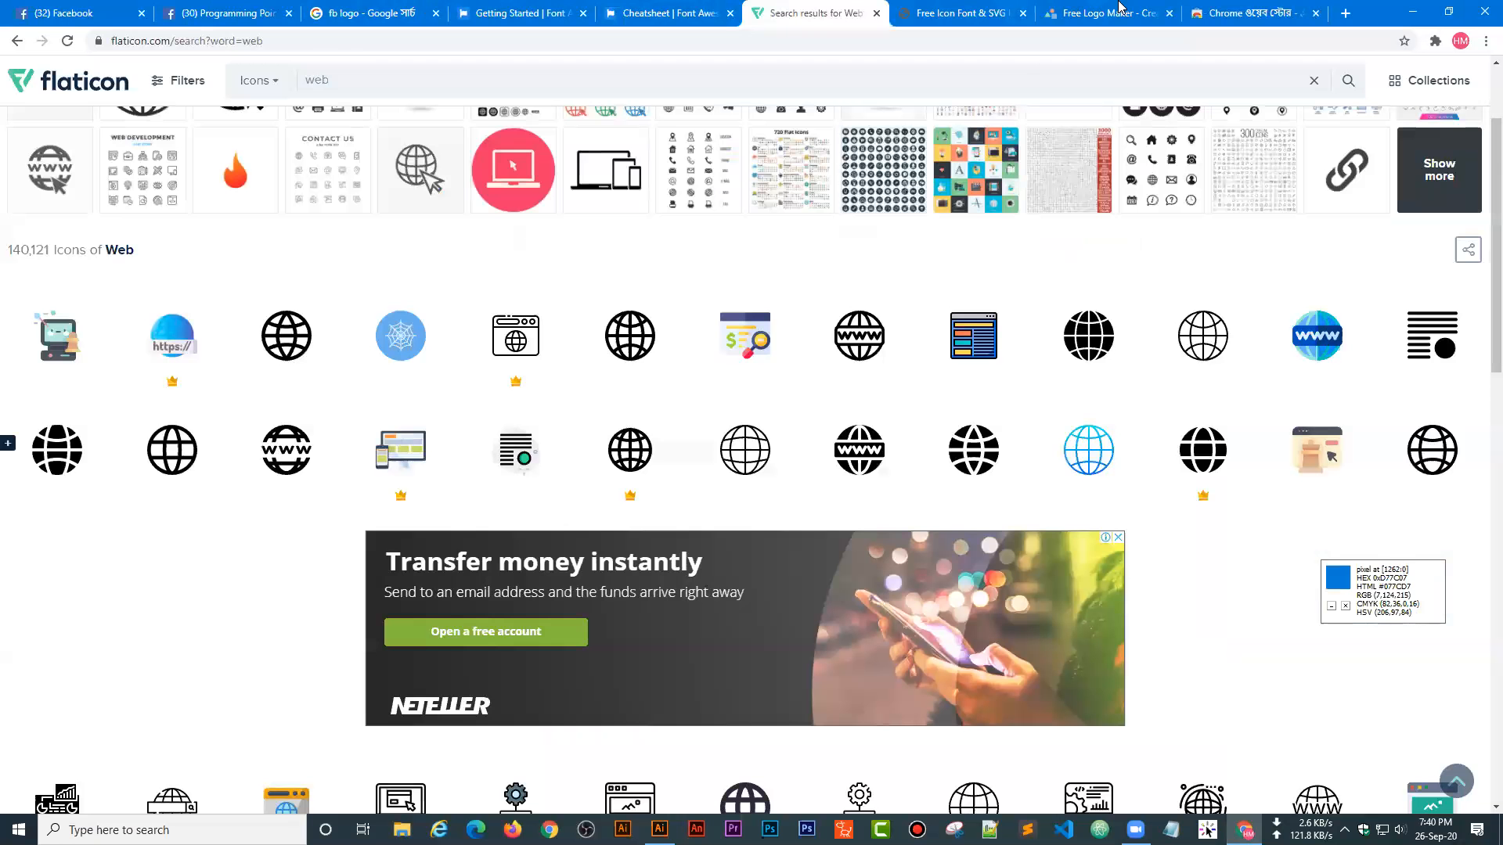
left_click(1113, 11)
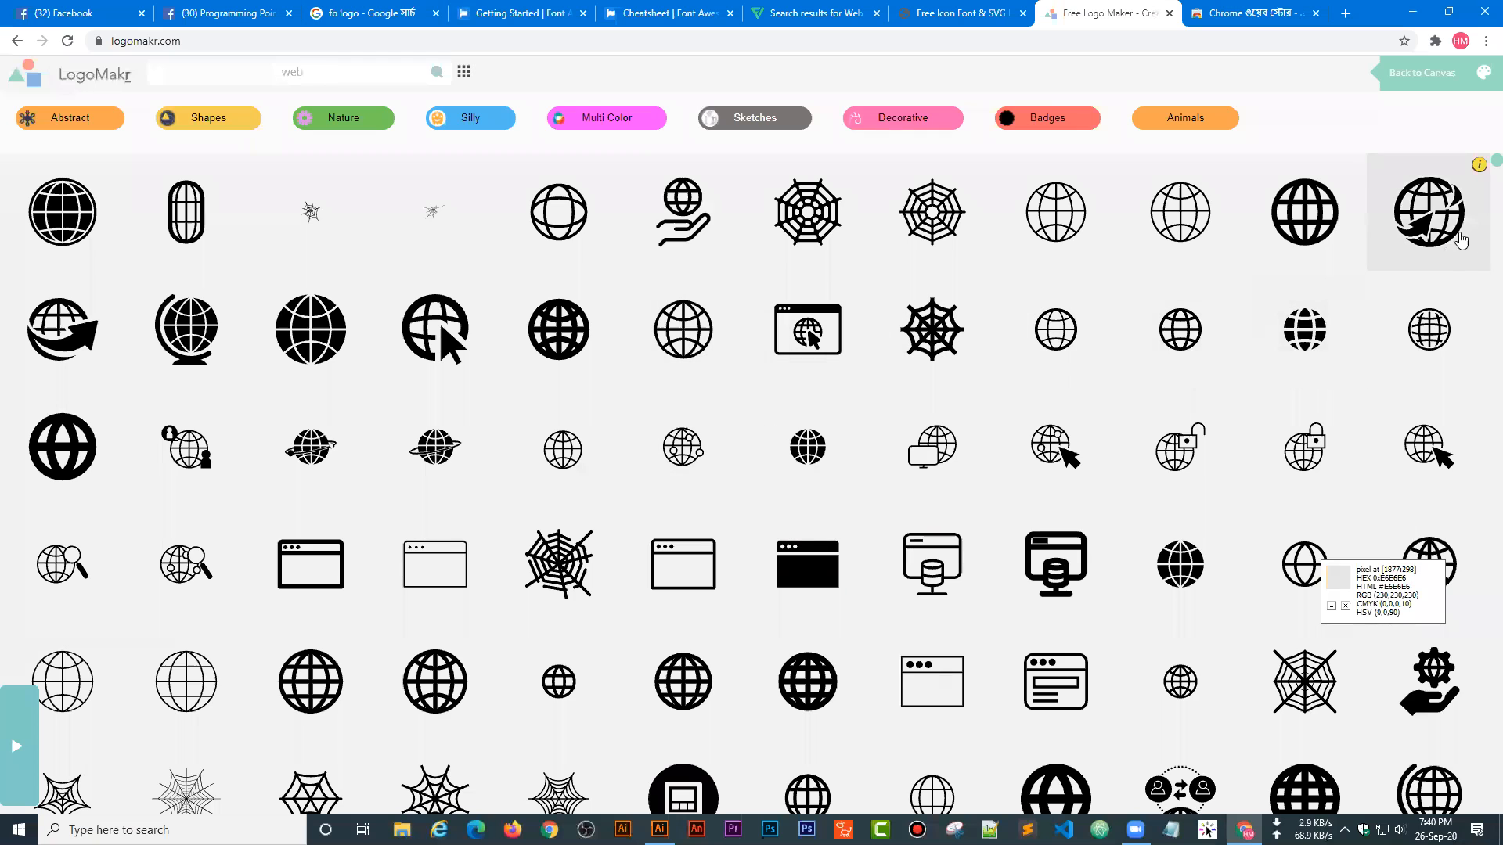
scroll(939, 500, "down", 4)
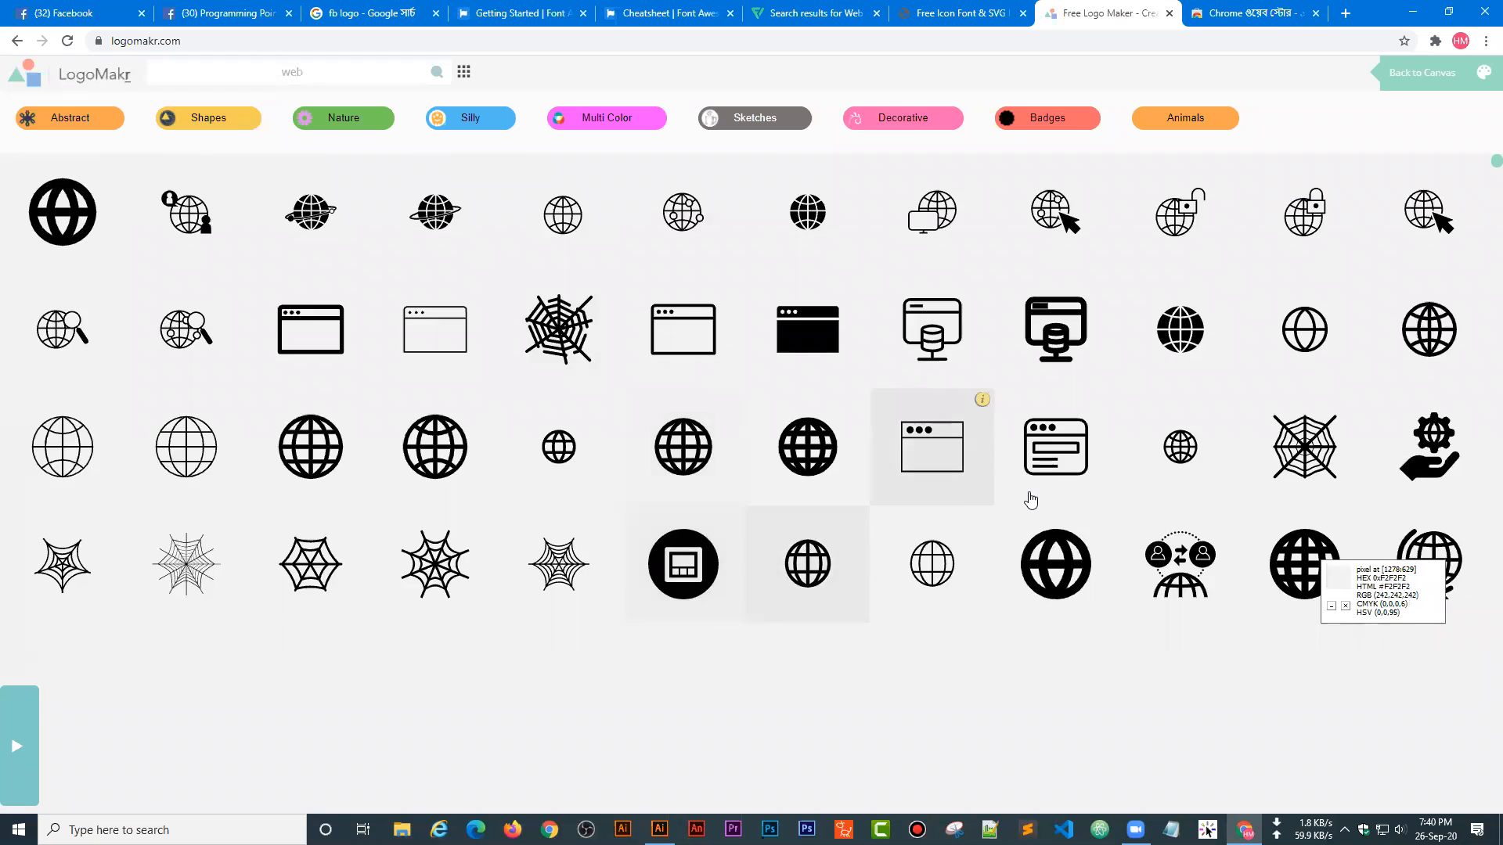
scroll(1222, 470, "down", 2)
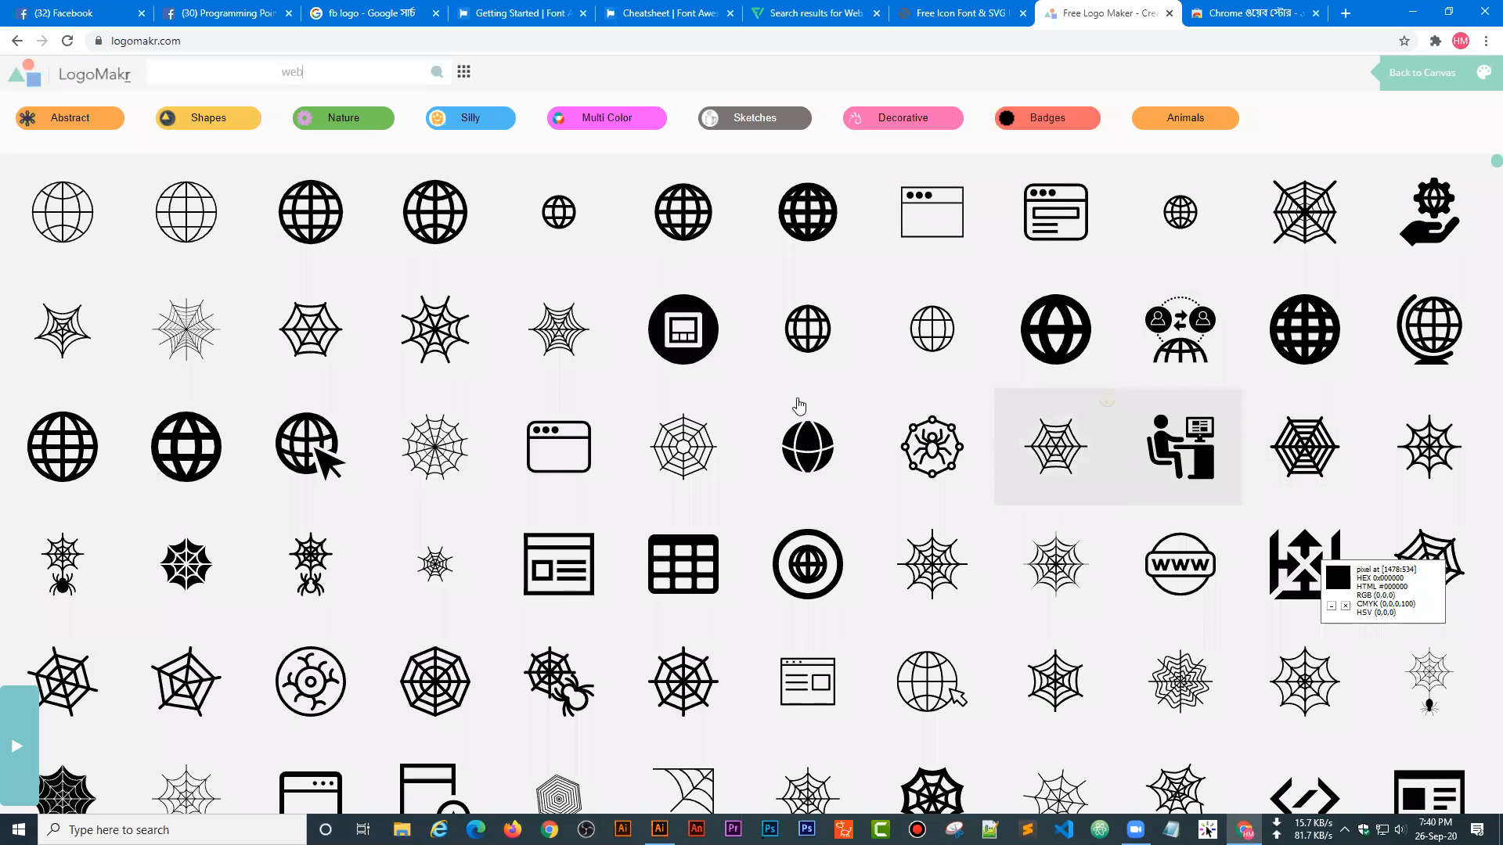
- Add the clipart of a person at a computer desk to the LogoMakr canvas and enlarge it to roughly double size
left_click(1161, 443)
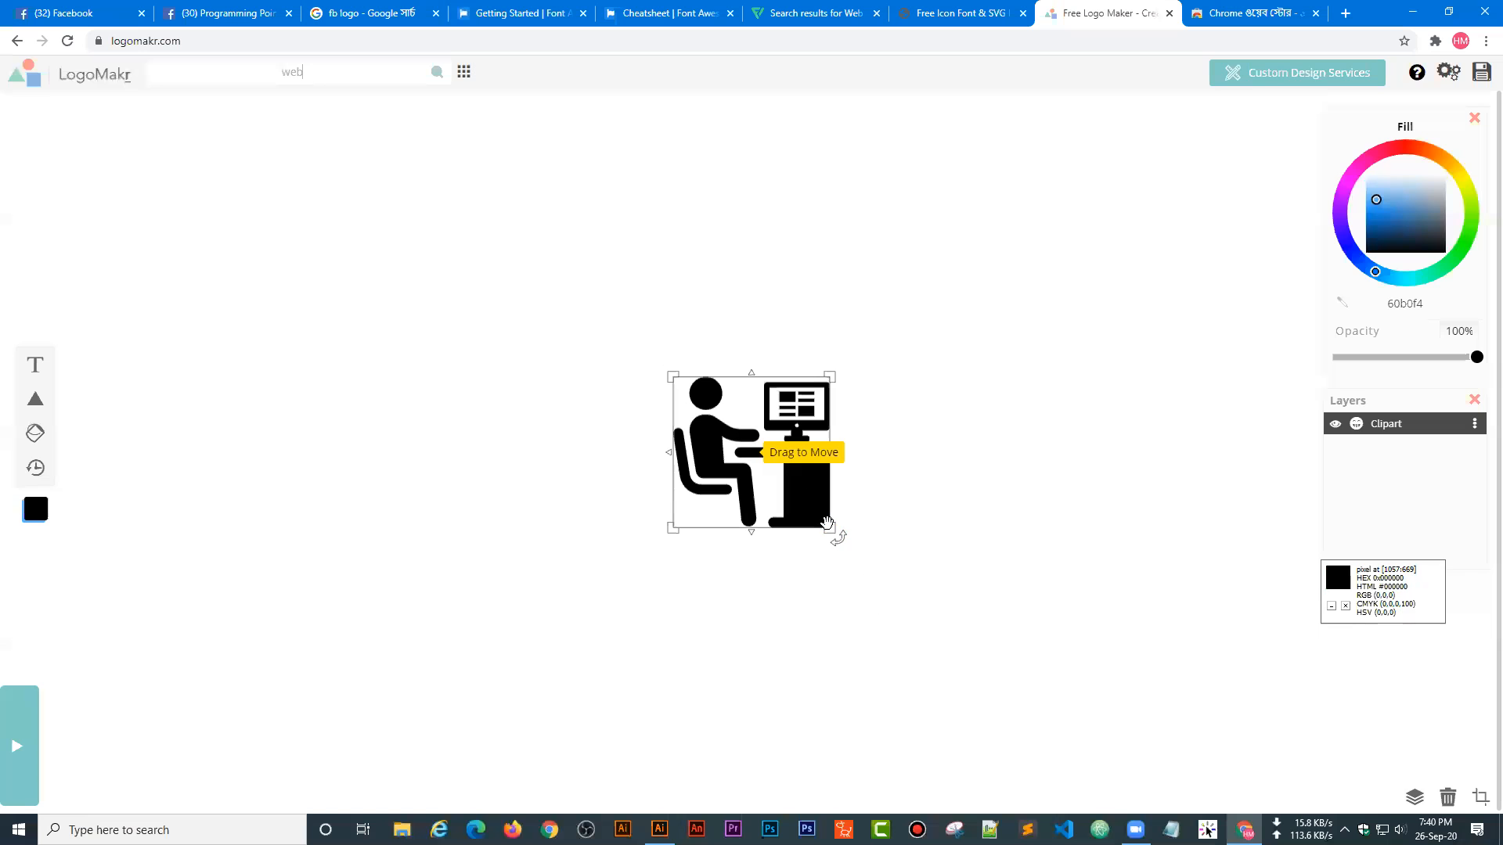
left_click_drag(832, 527, 1007, 651)
key("ctrl+z")
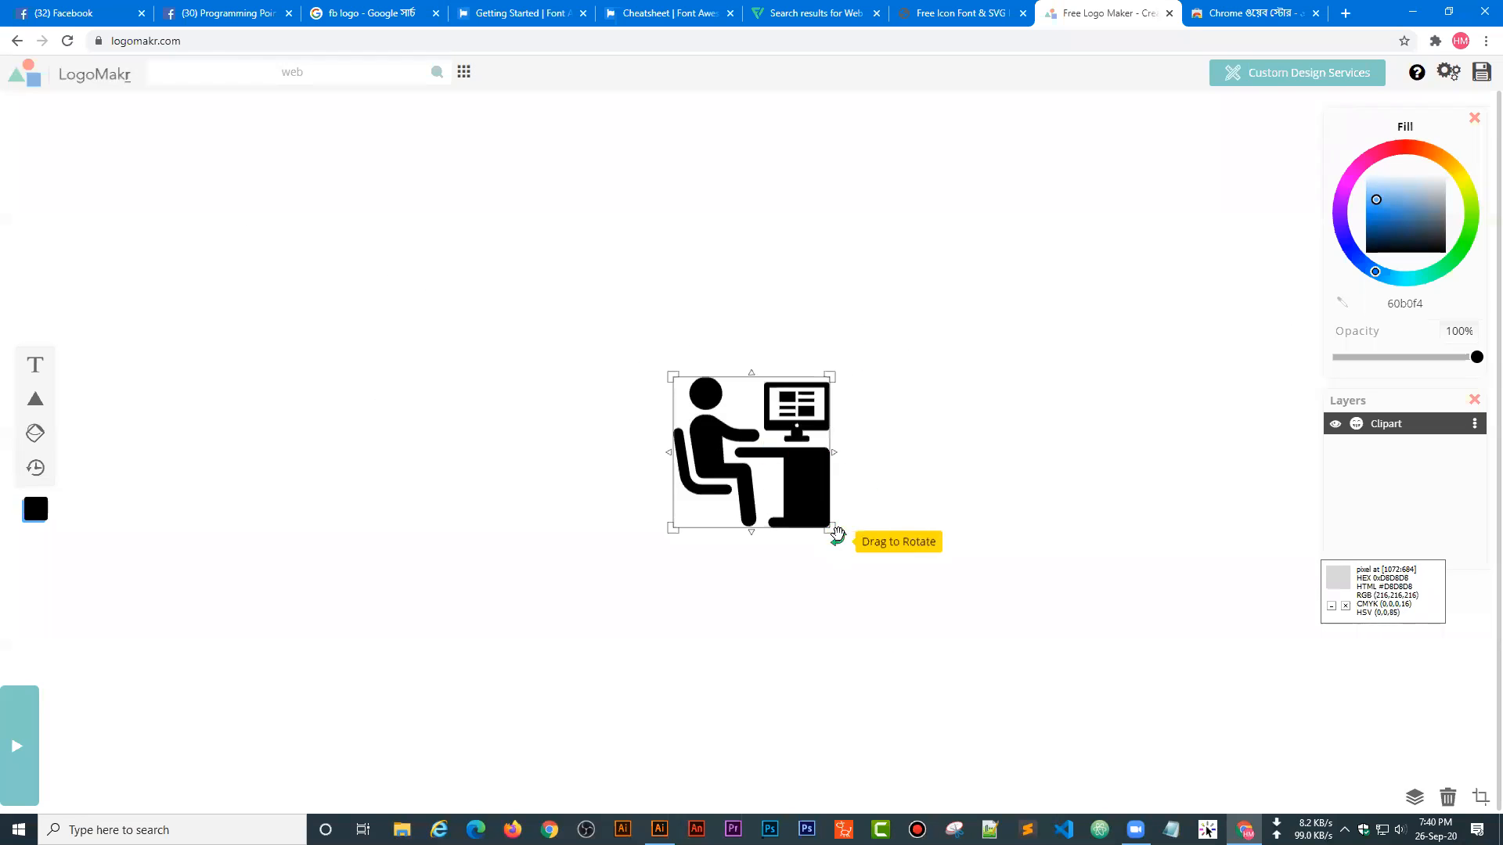
mouse_move(831, 527)
left_mouse_down()
mouse_move(1017, 679)
mouse_move(835, 556)
left_mouse_up()
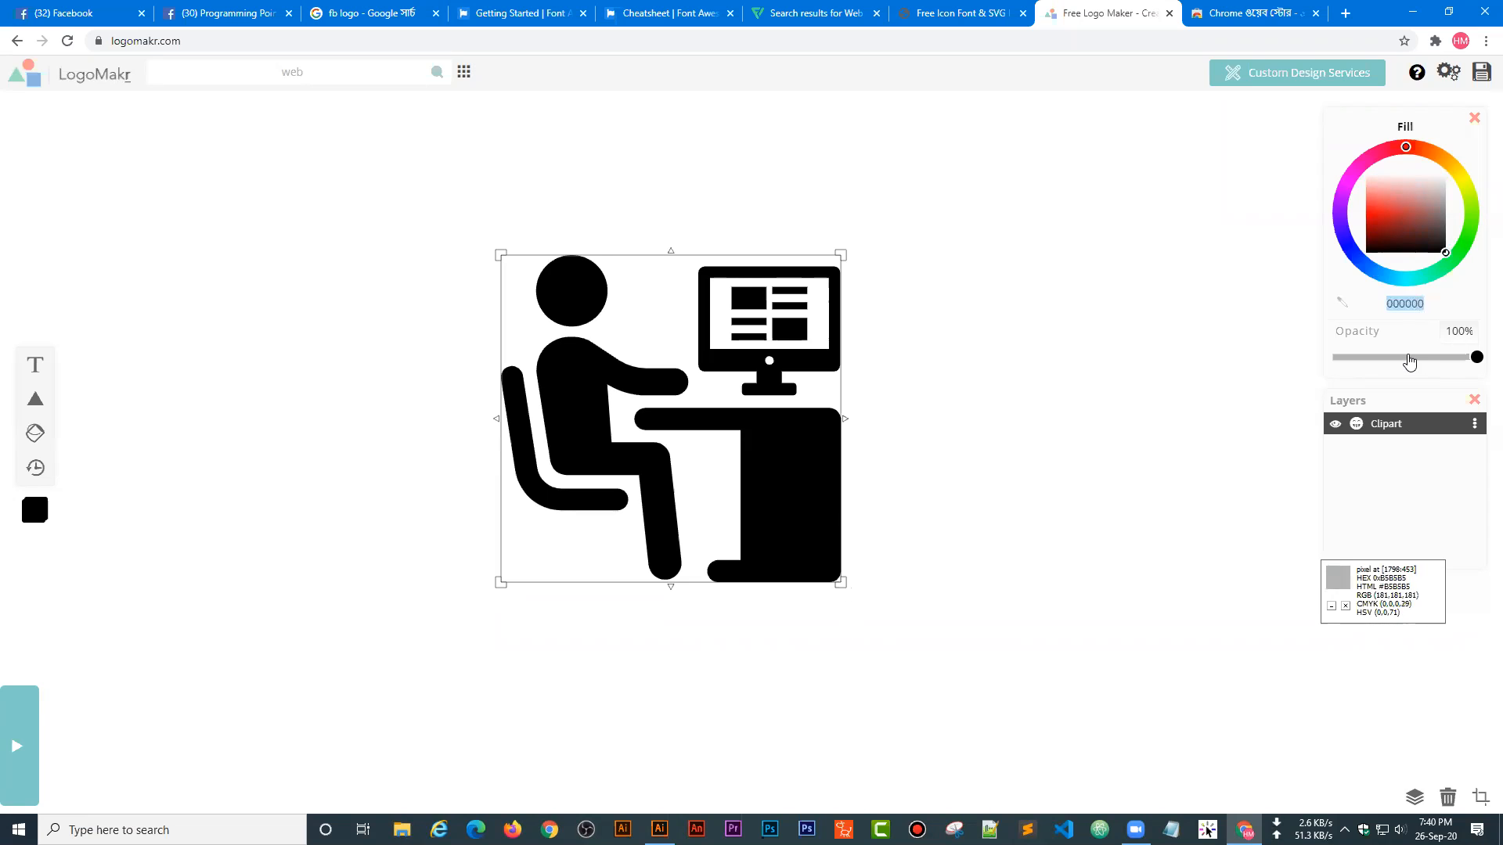
- Try the fill colour hex F4CD56 on the clipart, followed by other shades ending in dark brown
type("F4CD56")
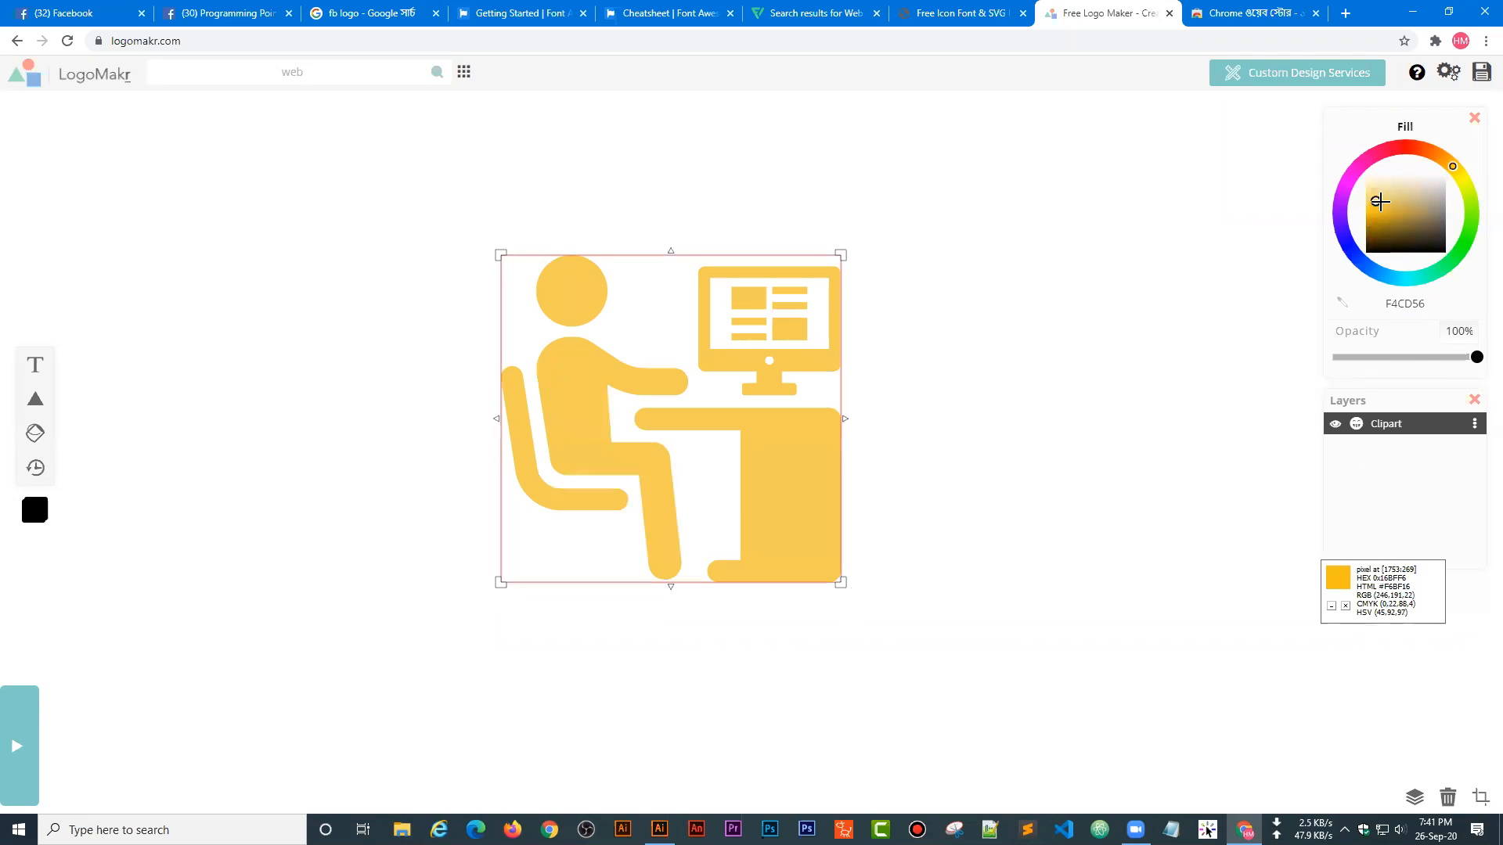
left_click(1416, 209)
left_click(1416, 179)
left_click(1411, 147)
left_click(1419, 241)
- Set the clipart's fill colour to hex F4CD56 and deselect the clipart
left_click(1405, 302)
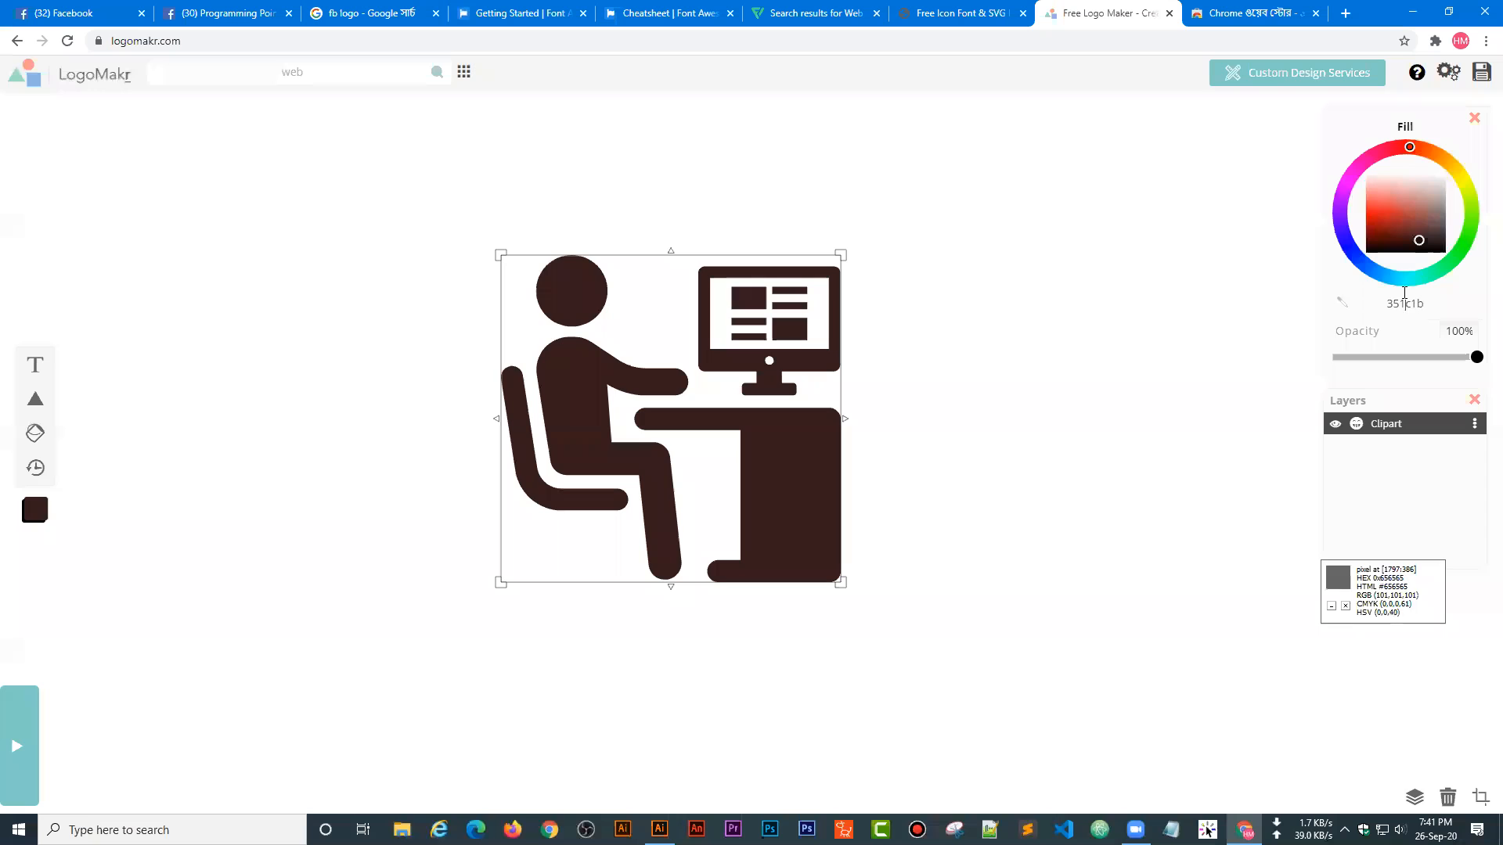
type("F4CD56")
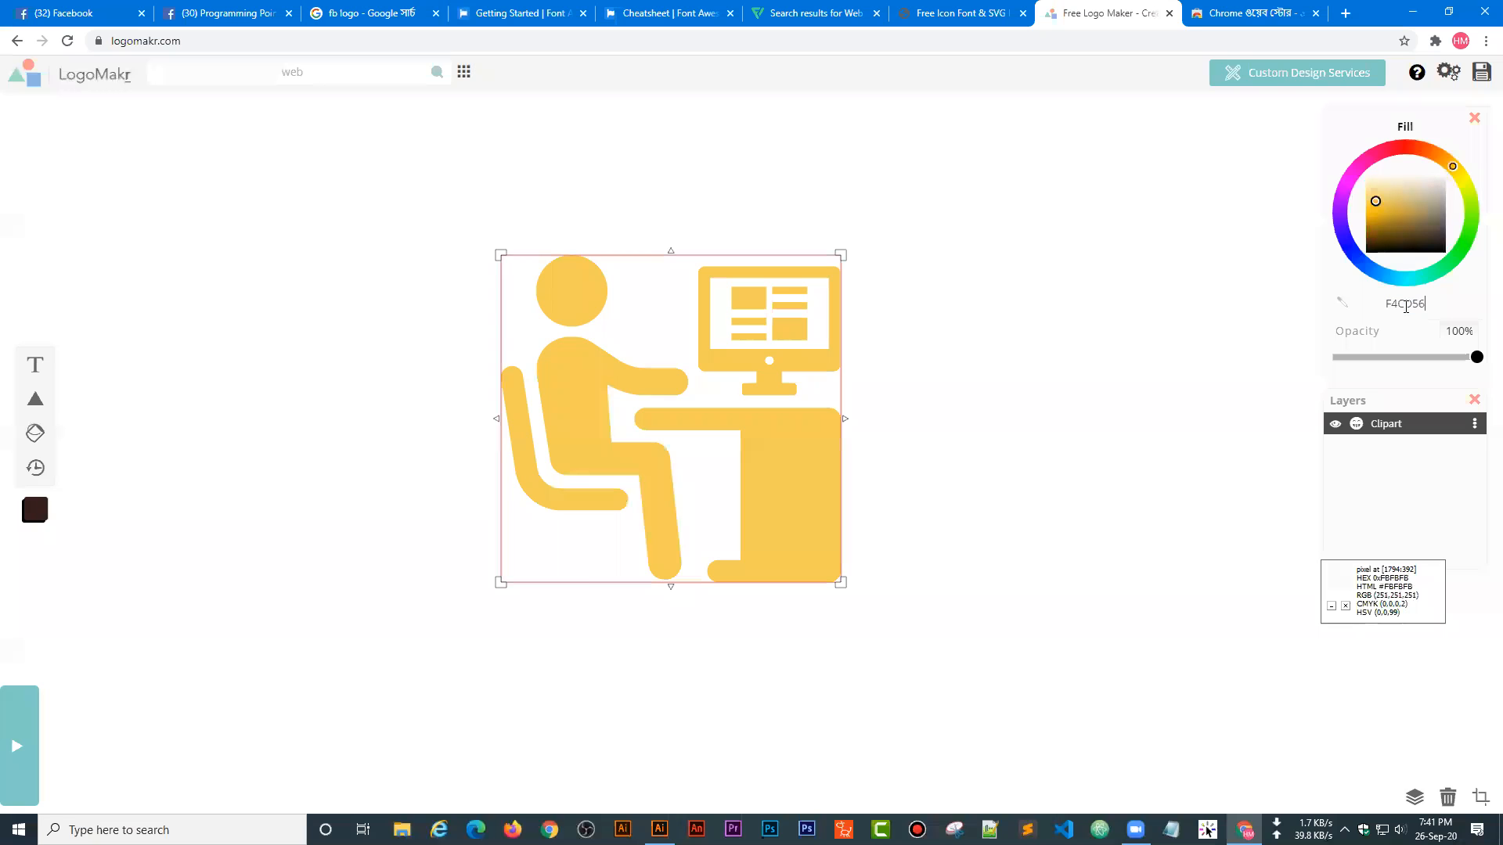
left_click(924, 355)
left_click(751, 306)
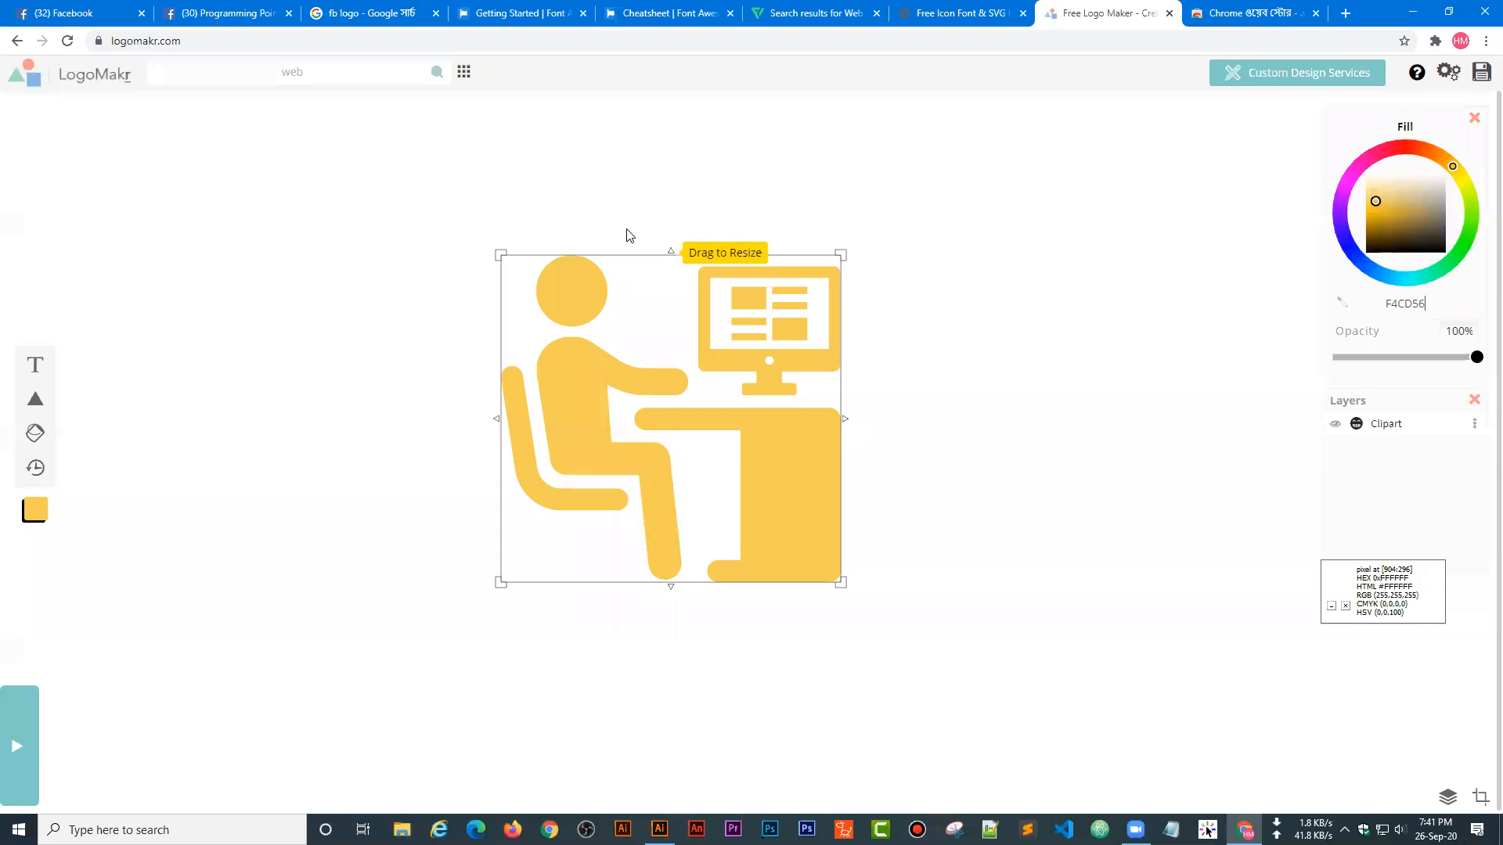
left_click(1056, 599)
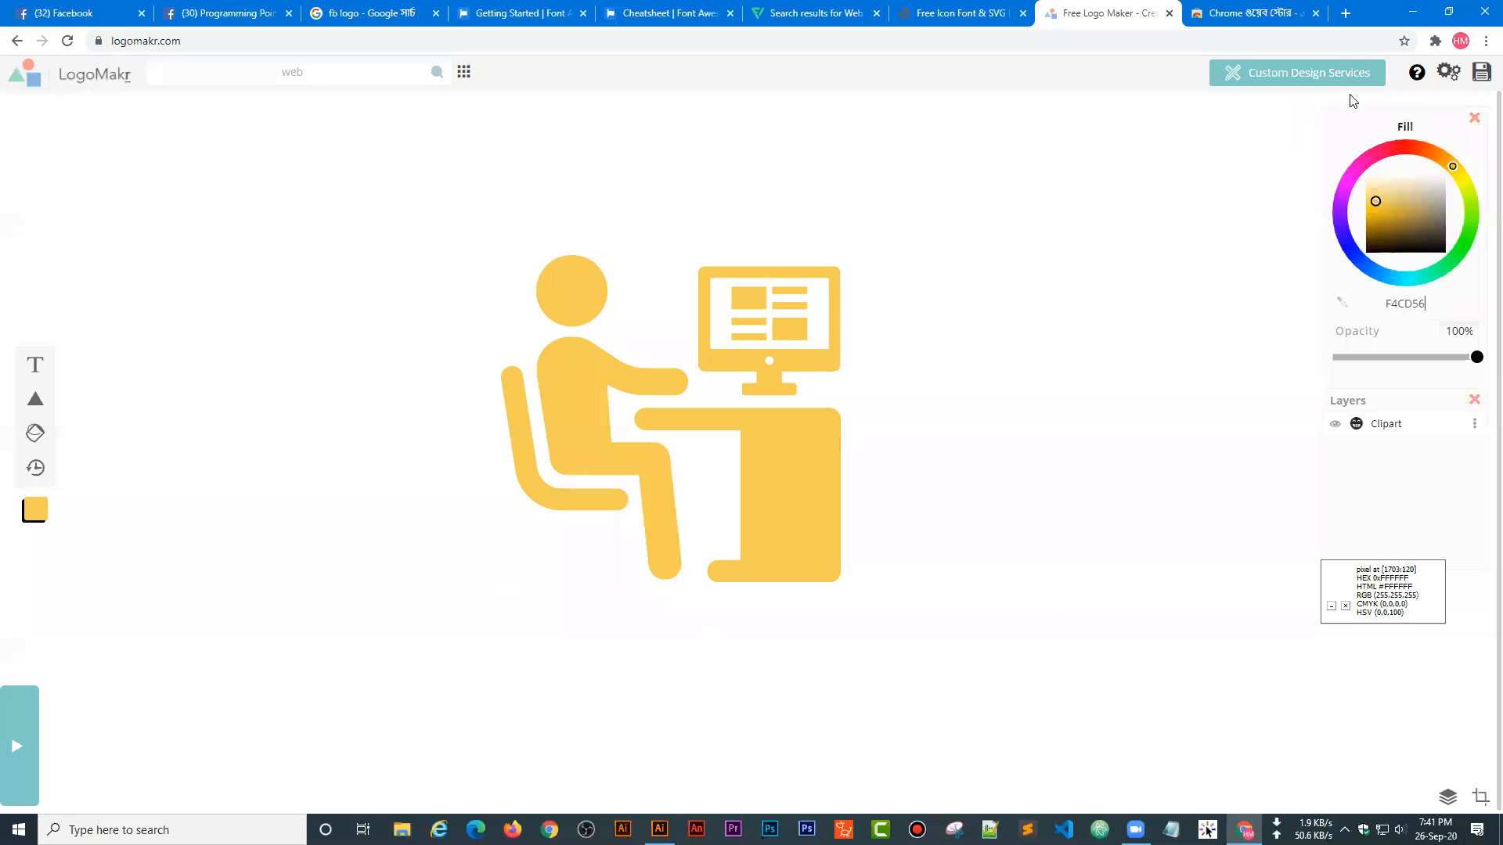
left_click(34, 364)
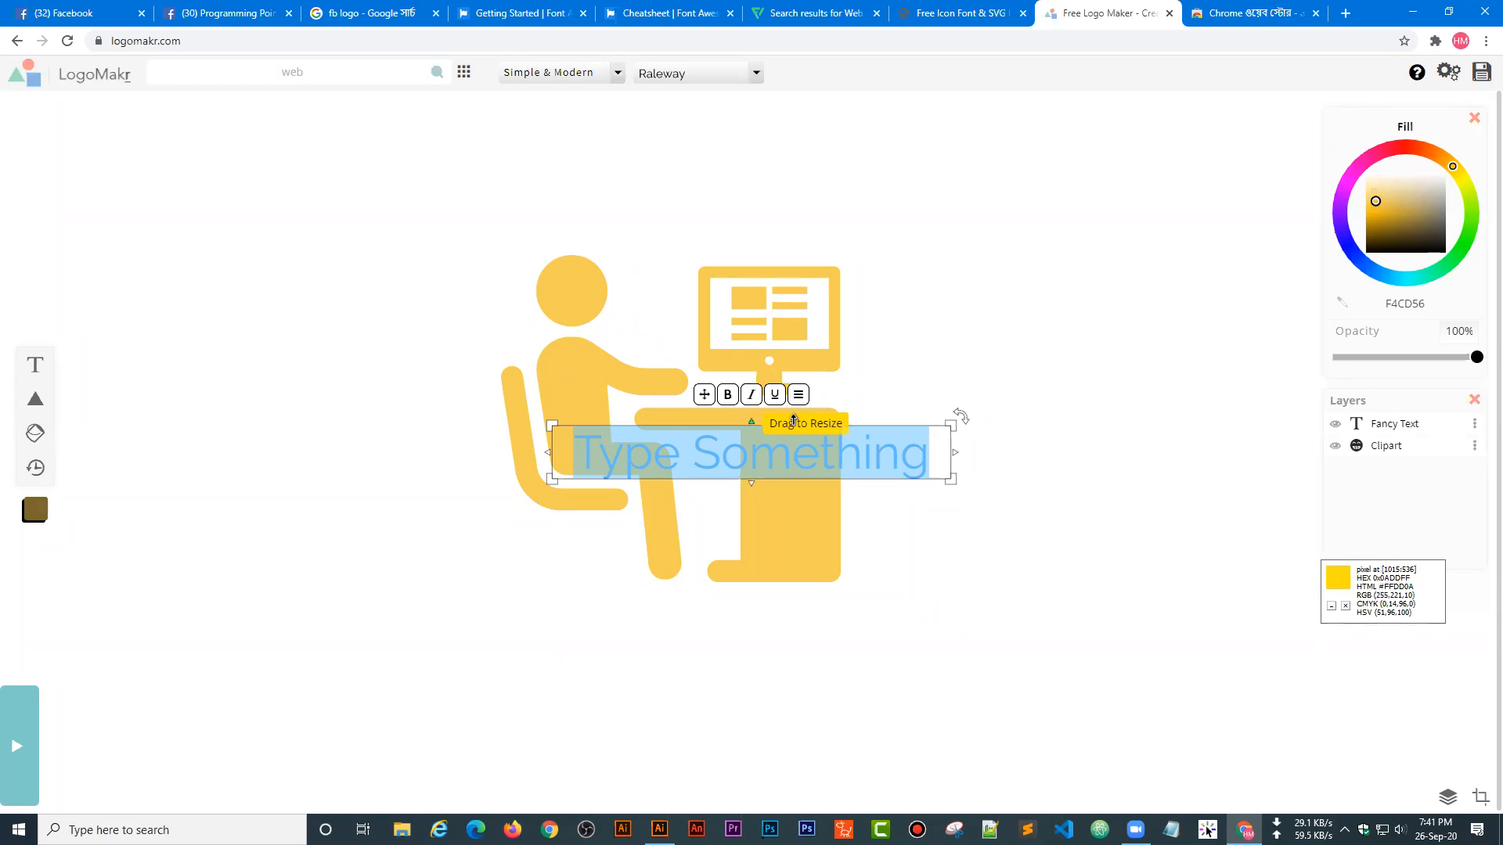
left_click_drag(751, 423, 752, 469)
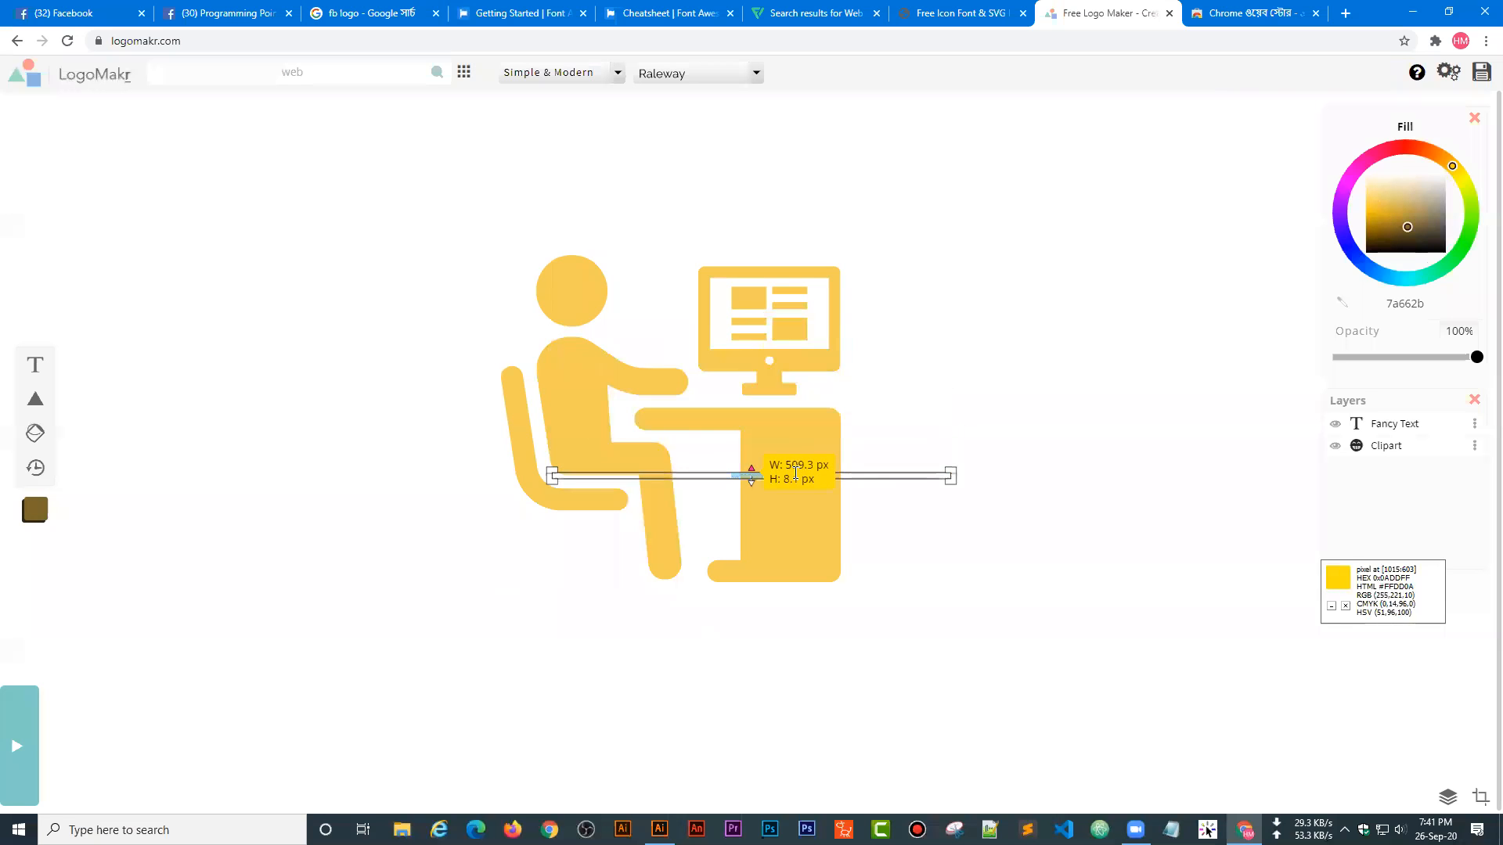
left_click(787, 443)
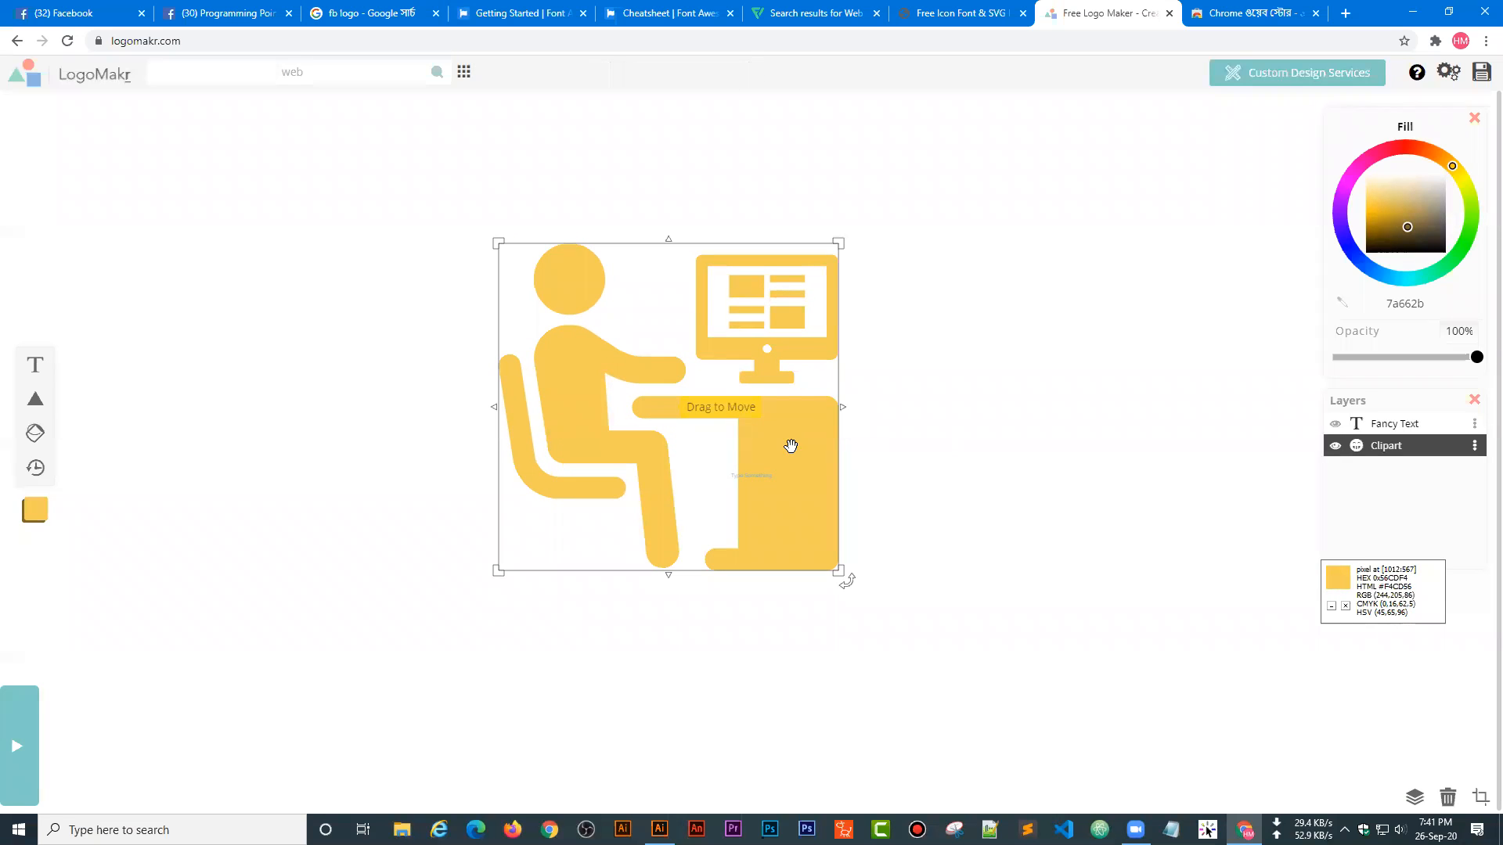
left_click_drag(821, 427, 574, 308)
left_click(759, 479)
key("Delete")
left_click(547, 251)
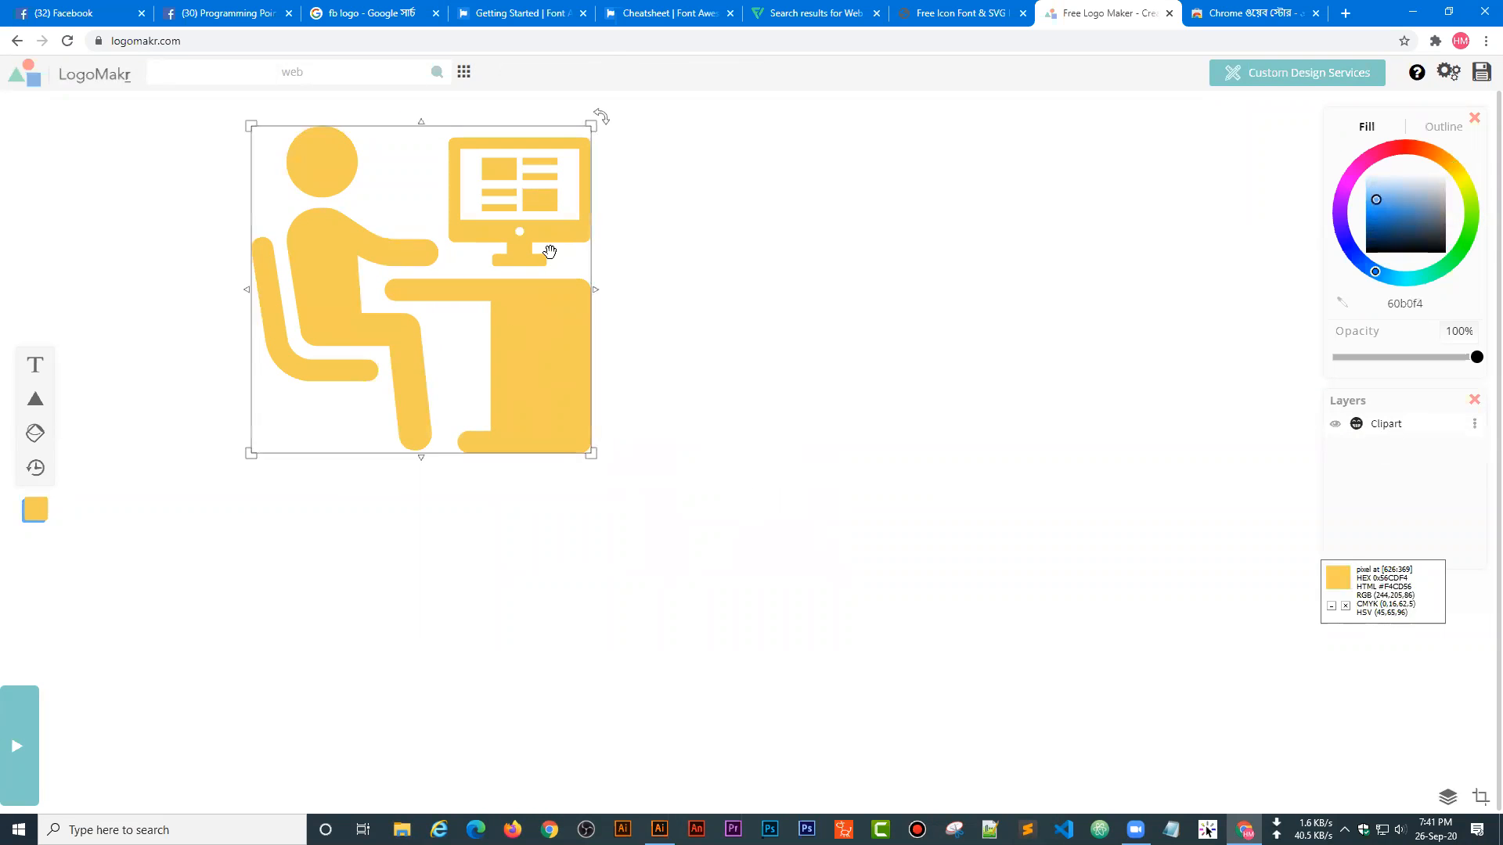
left_click_drag(579, 370, 815, 490)
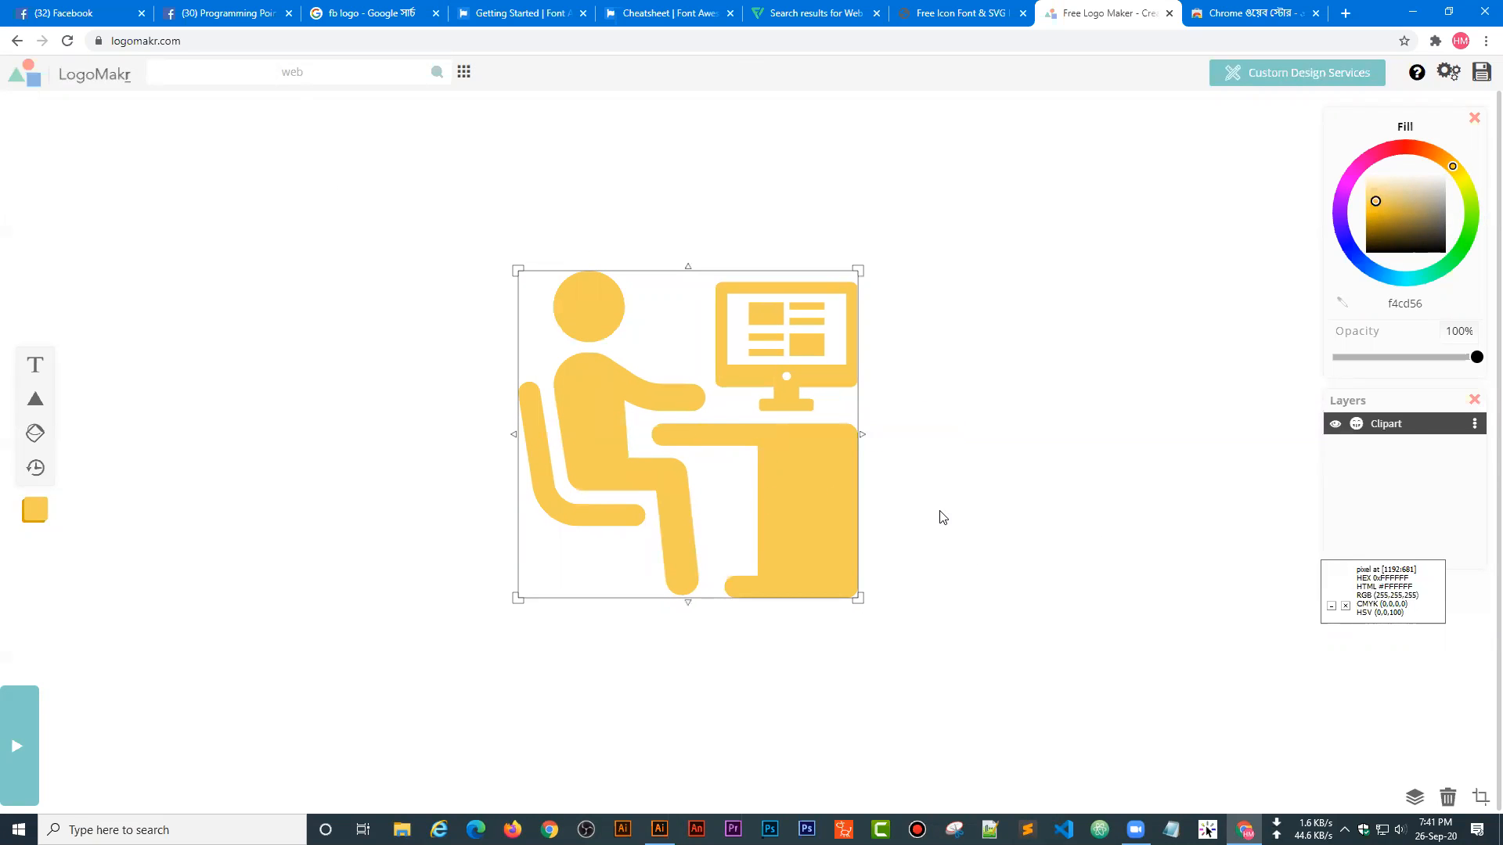
- Download the logo as a free low-resolution file and place the PNG over the navy rectangle in Illustrator
left_click(1479, 72)
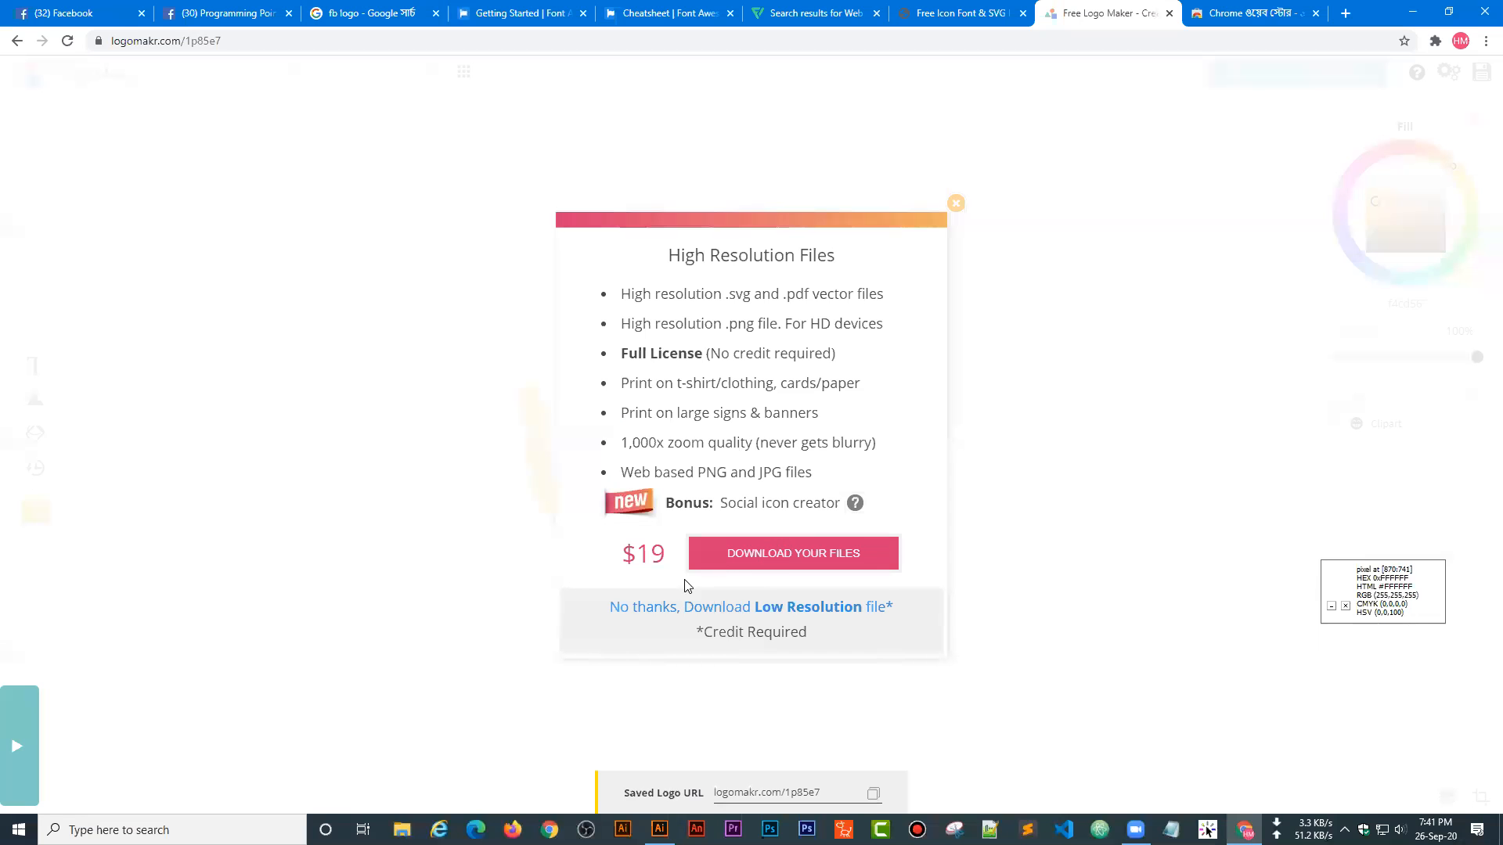
left_click(830, 609)
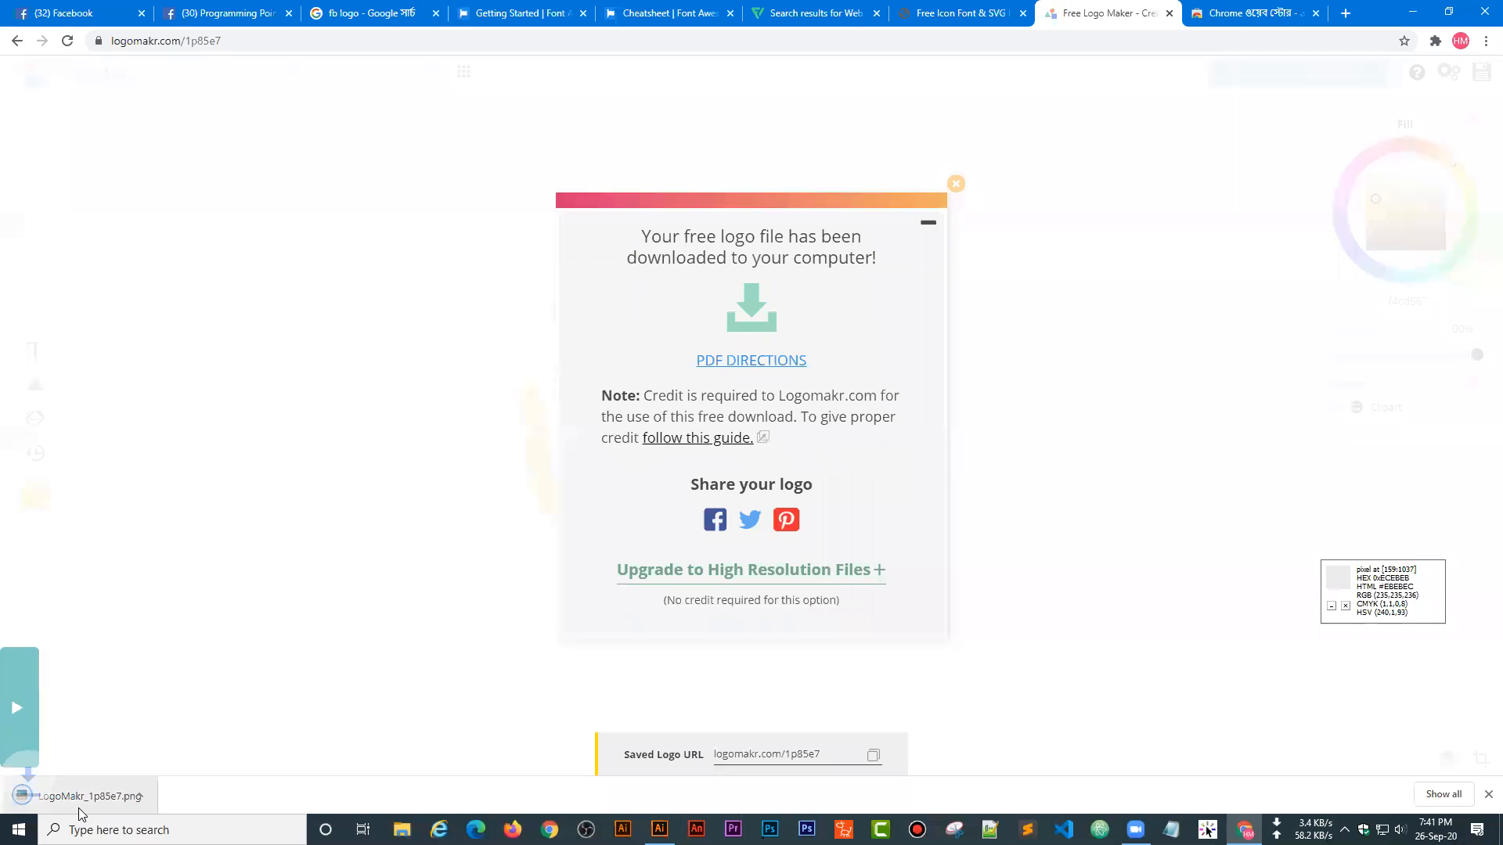
left_click_drag(75, 800, 785, 486)
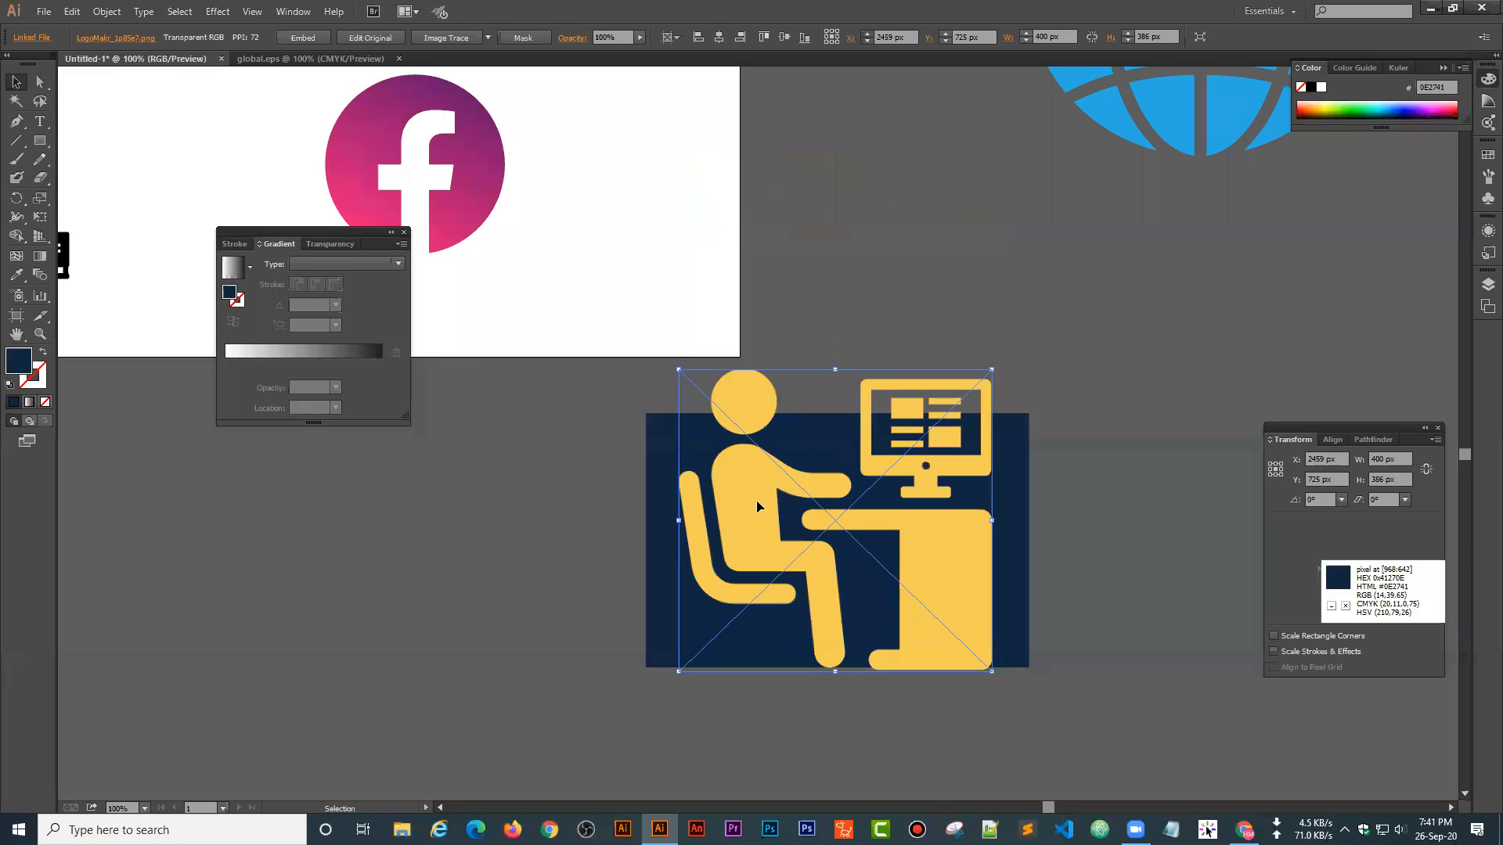
- Embed the placed image, scale it down proportionally and position it near the centre of the navy rectangle
left_click(313, 40)
left_click(503, 581)
left_click(987, 661)
left_click_drag(993, 670, 895, 578)
left_click(954, 703)
left_click_drag(810, 512, 810, 529)
left_click(935, 745)
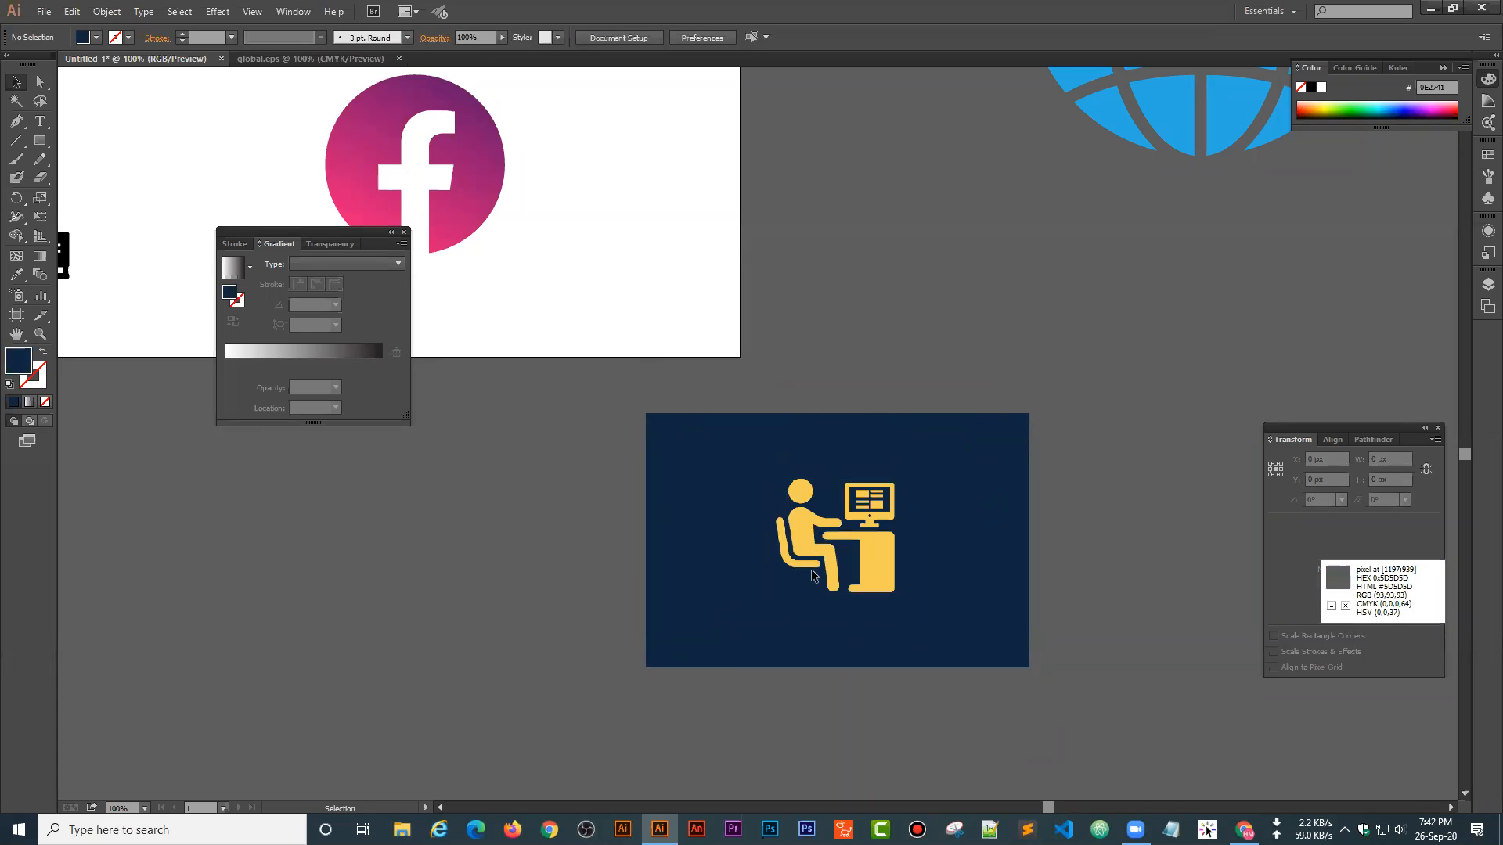
- Add the text FREELANCING ROOM beside the navy rectangle and set its font to Lato Black
left_click(41, 125)
left_click(255, 665)
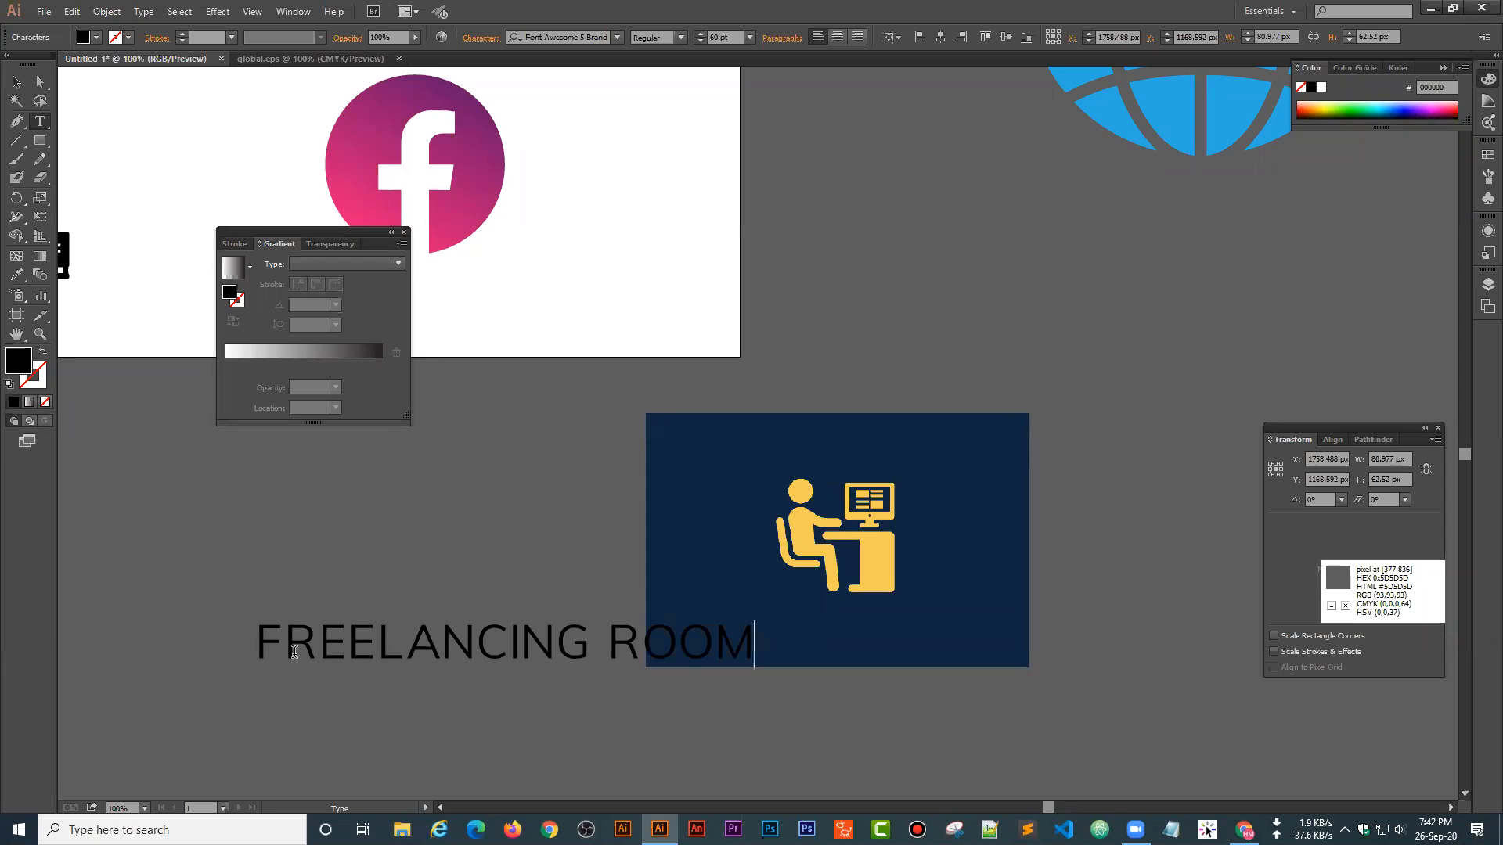
left_click(15, 82)
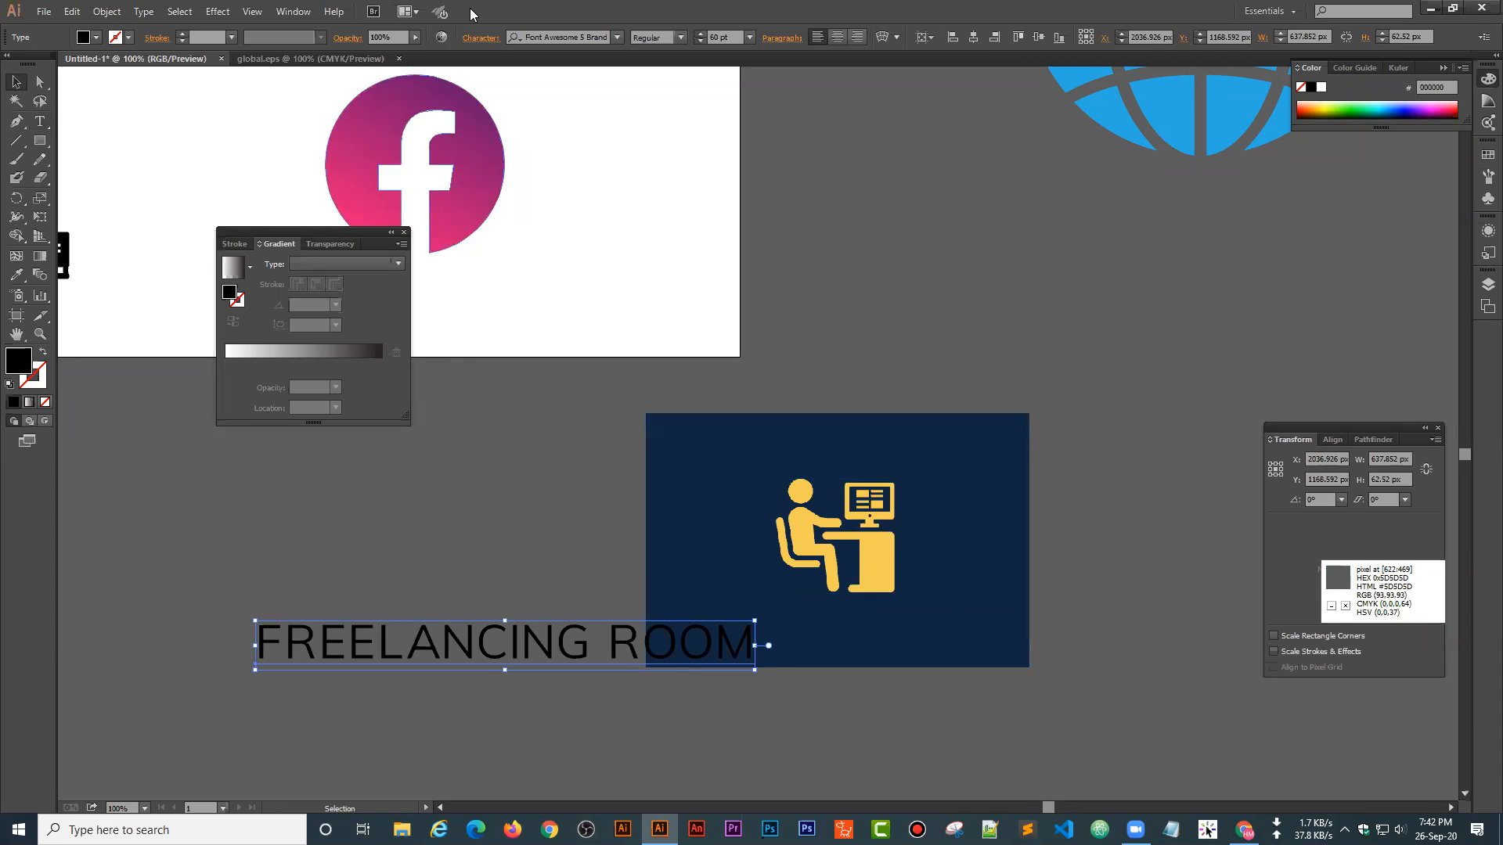
left_click(553, 37)
type("lat")
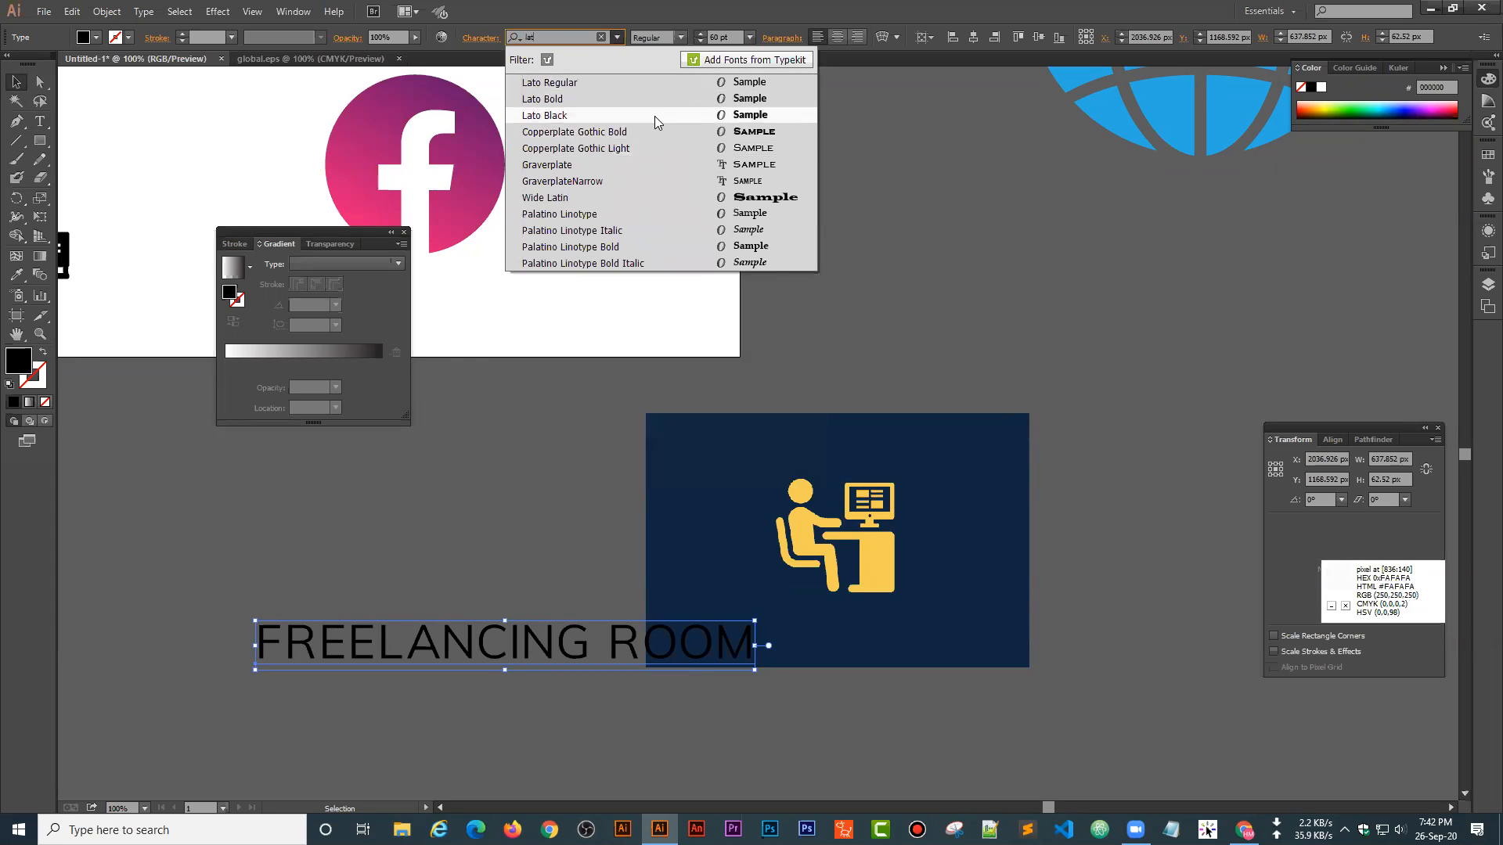
left_click(655, 115)
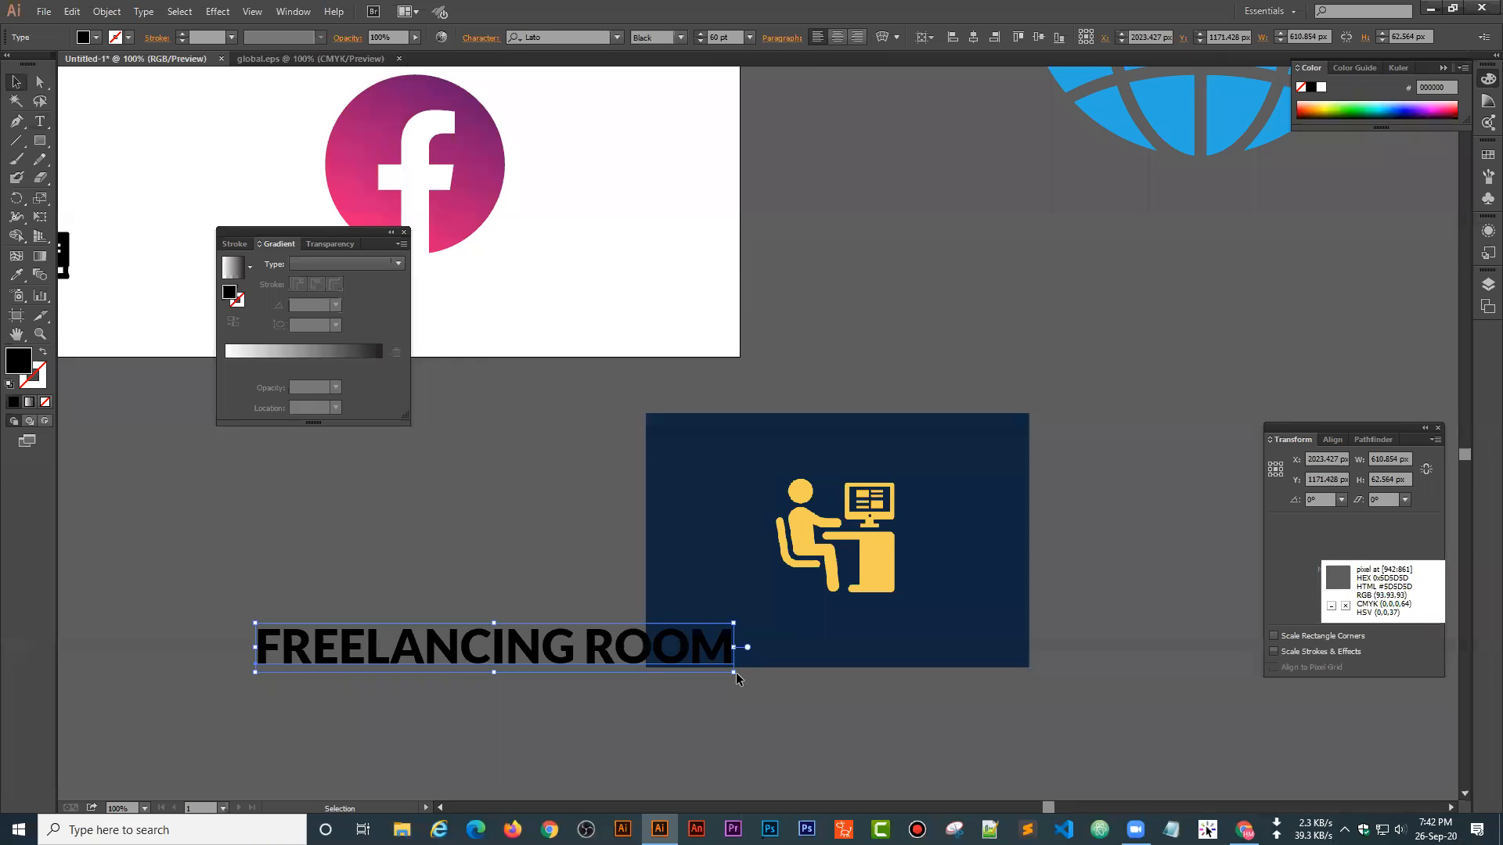
- Scale the text to about 357 px wide below the icon and sample the icon's yellow as its fill
left_click_drag(735, 675, 940, 632)
key("i")
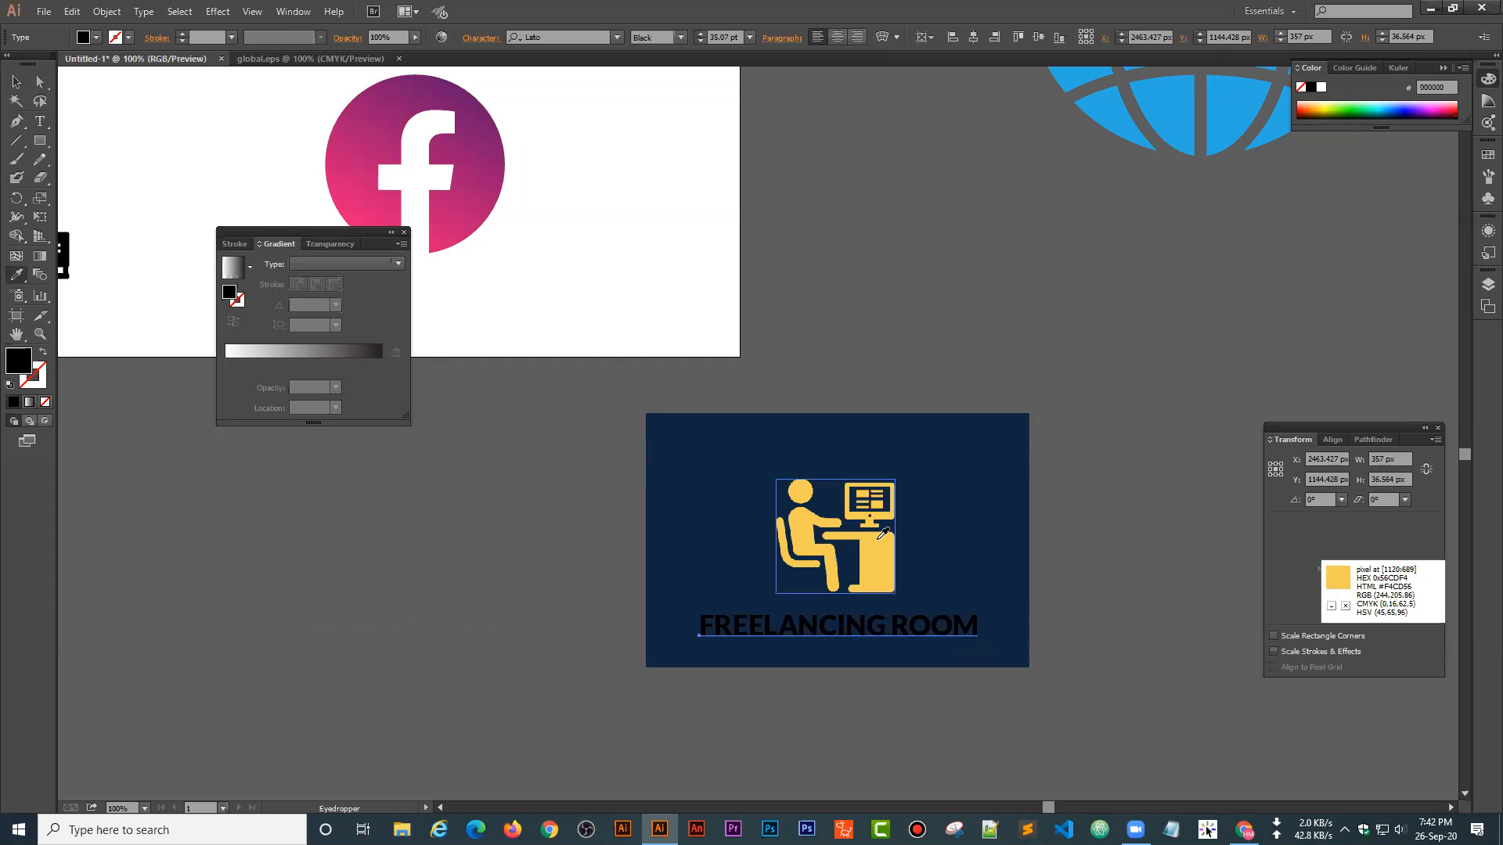
left_click(798, 540)
left_click(19, 84)
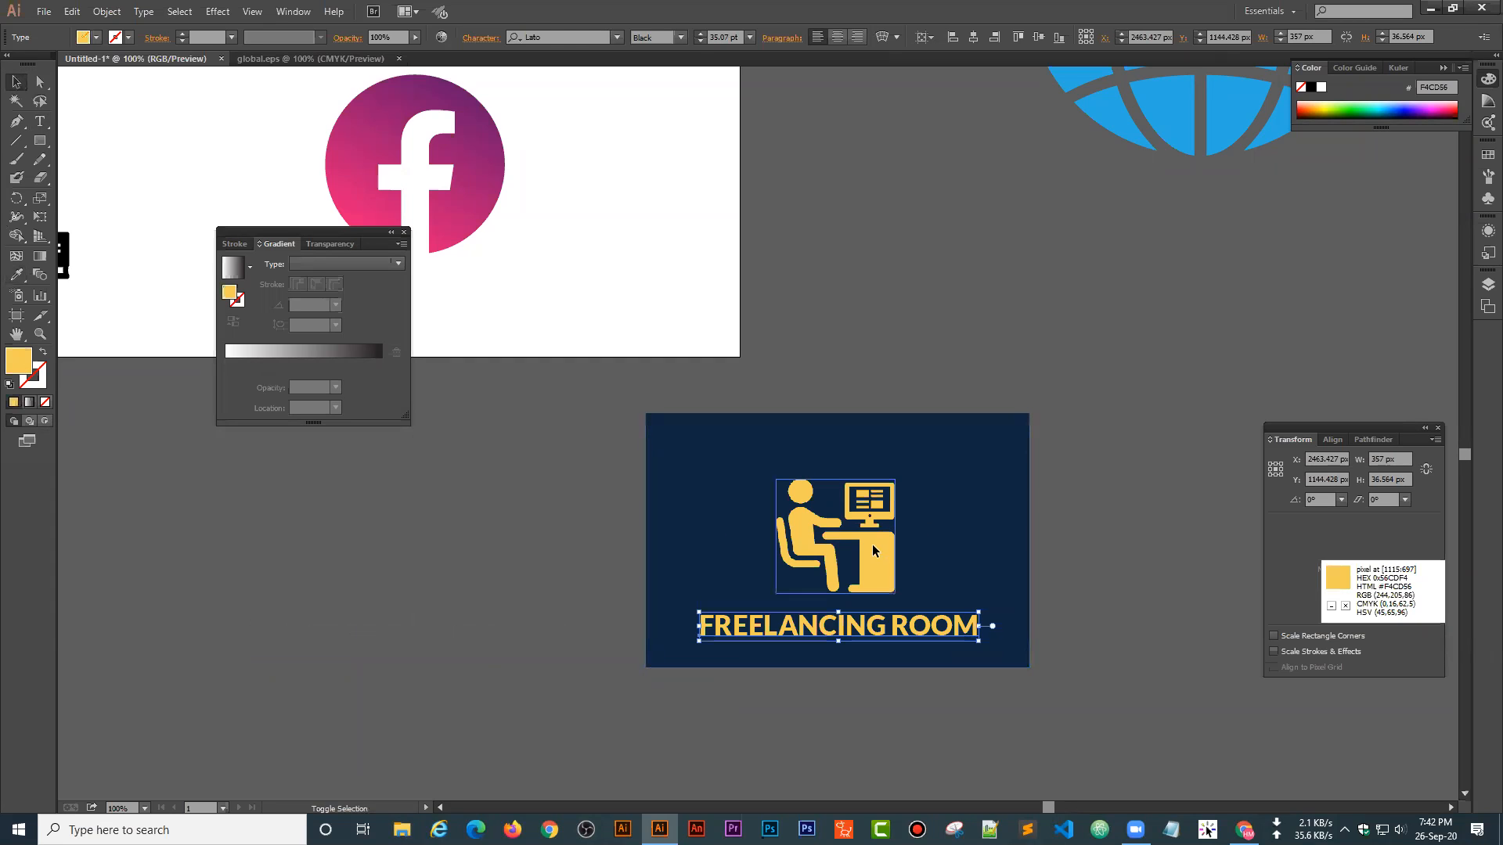
- Centre the icon and text horizontally using Align to Selection, and switch the alignment reference back to Align to Artboard
left_click(846, 528, "shift")
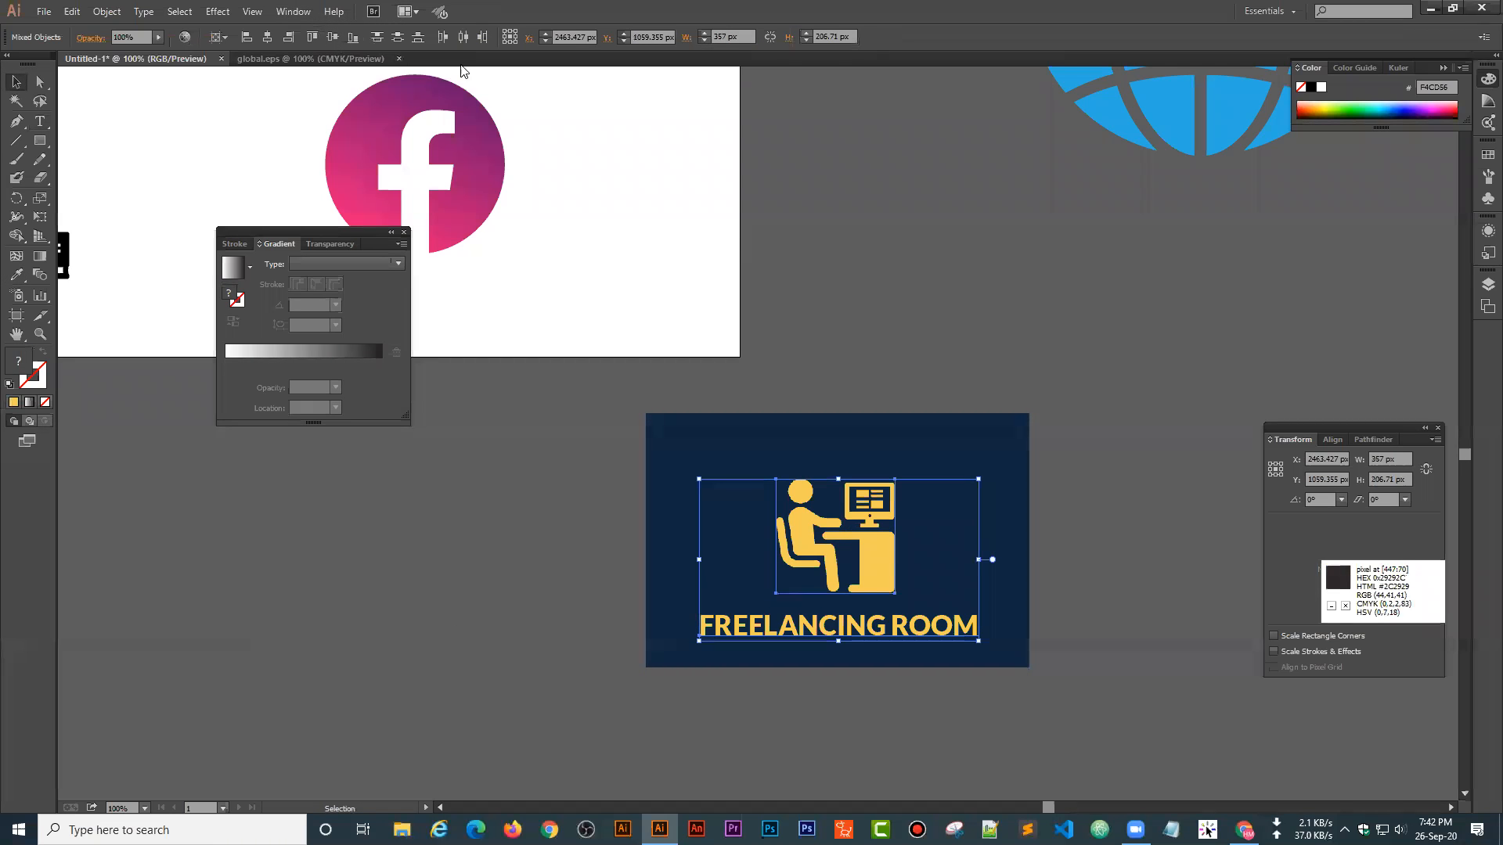
left_click(221, 38)
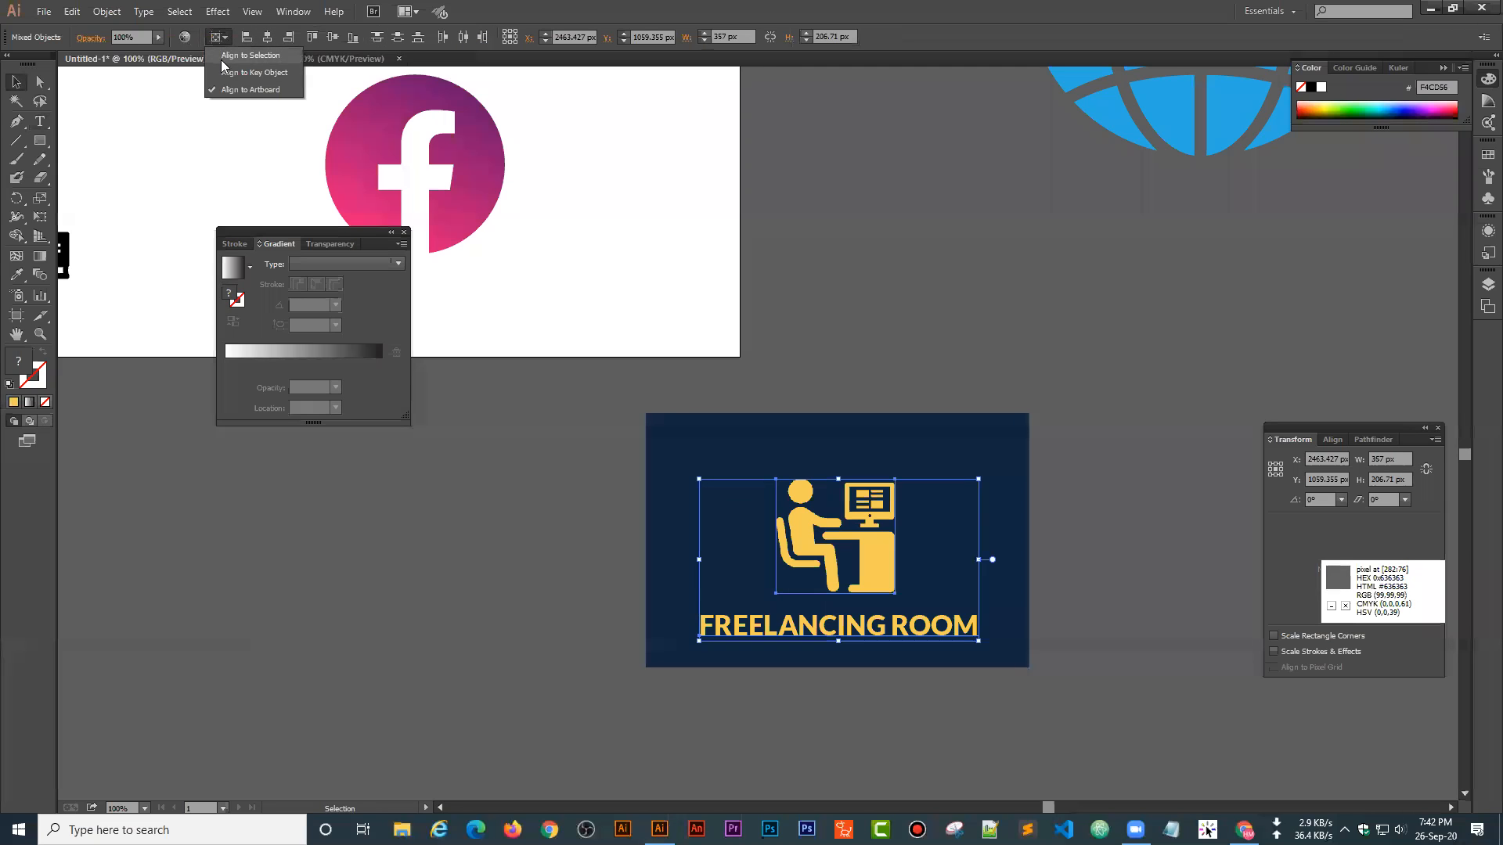
left_click(221, 59)
left_click(269, 37)
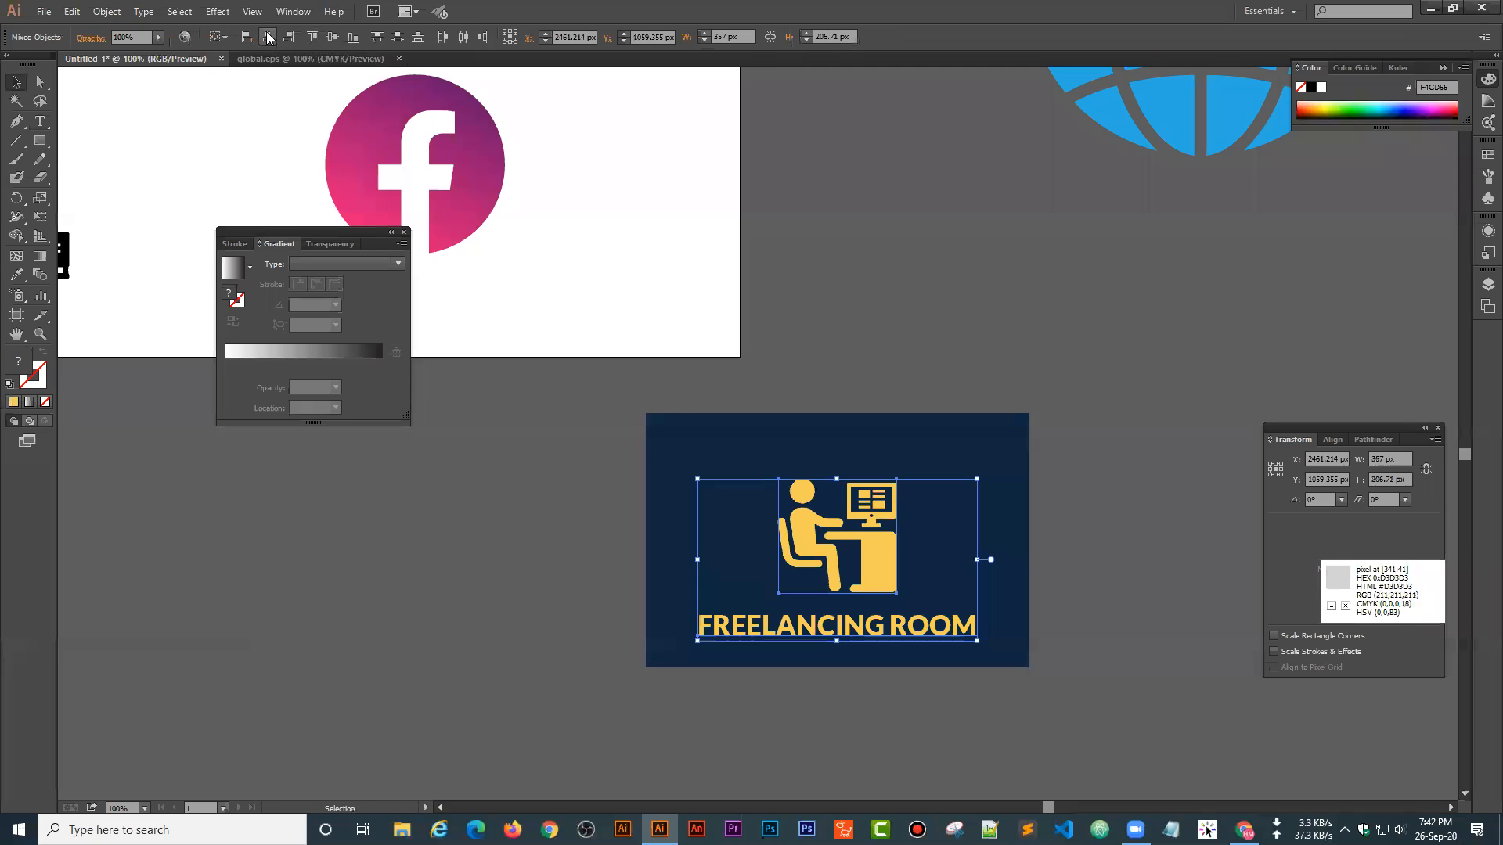
left_click(222, 39)
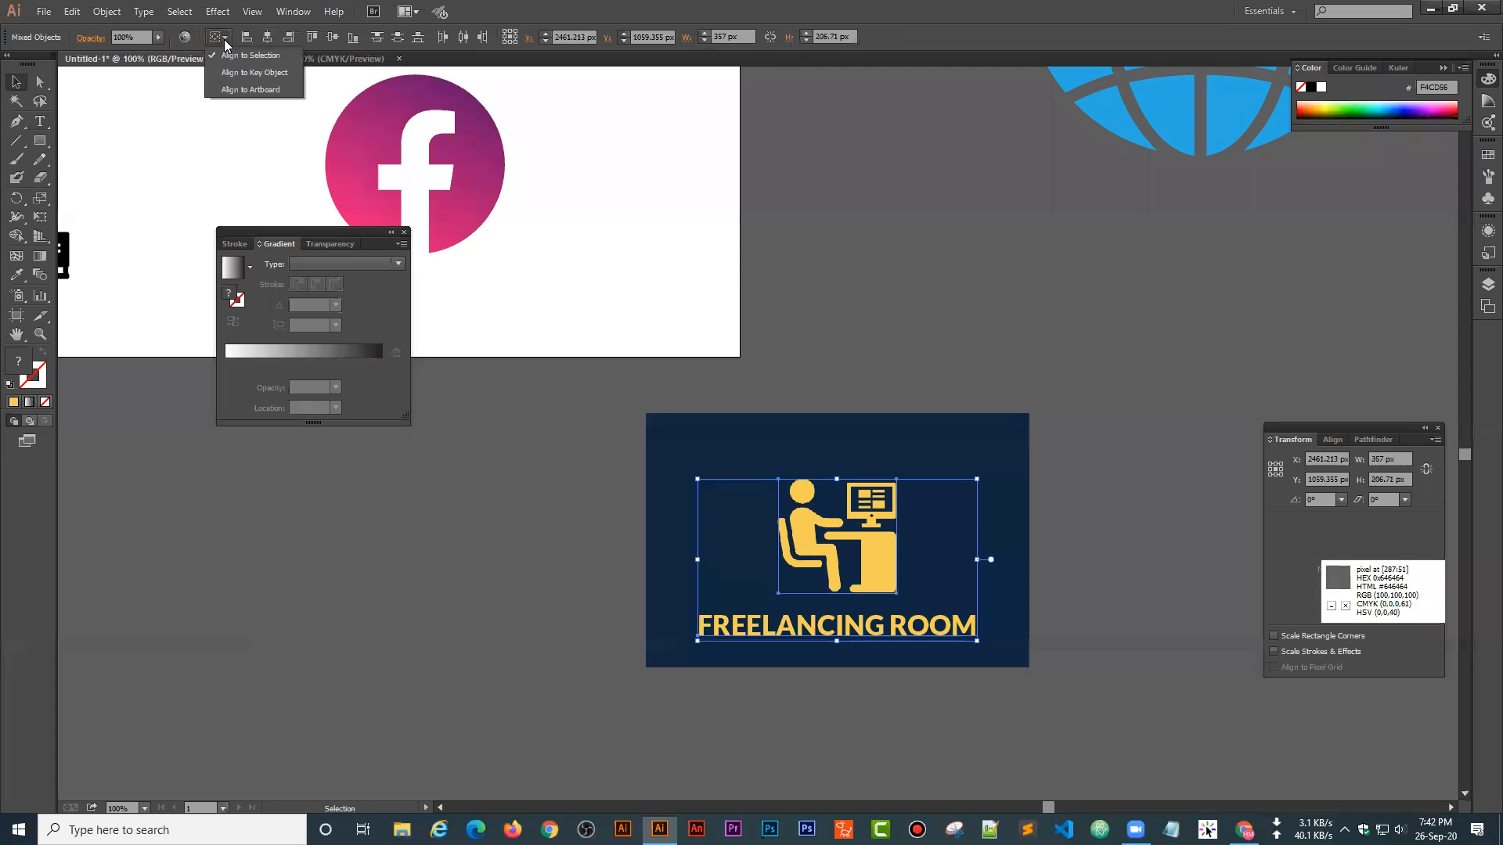
left_click(230, 87)
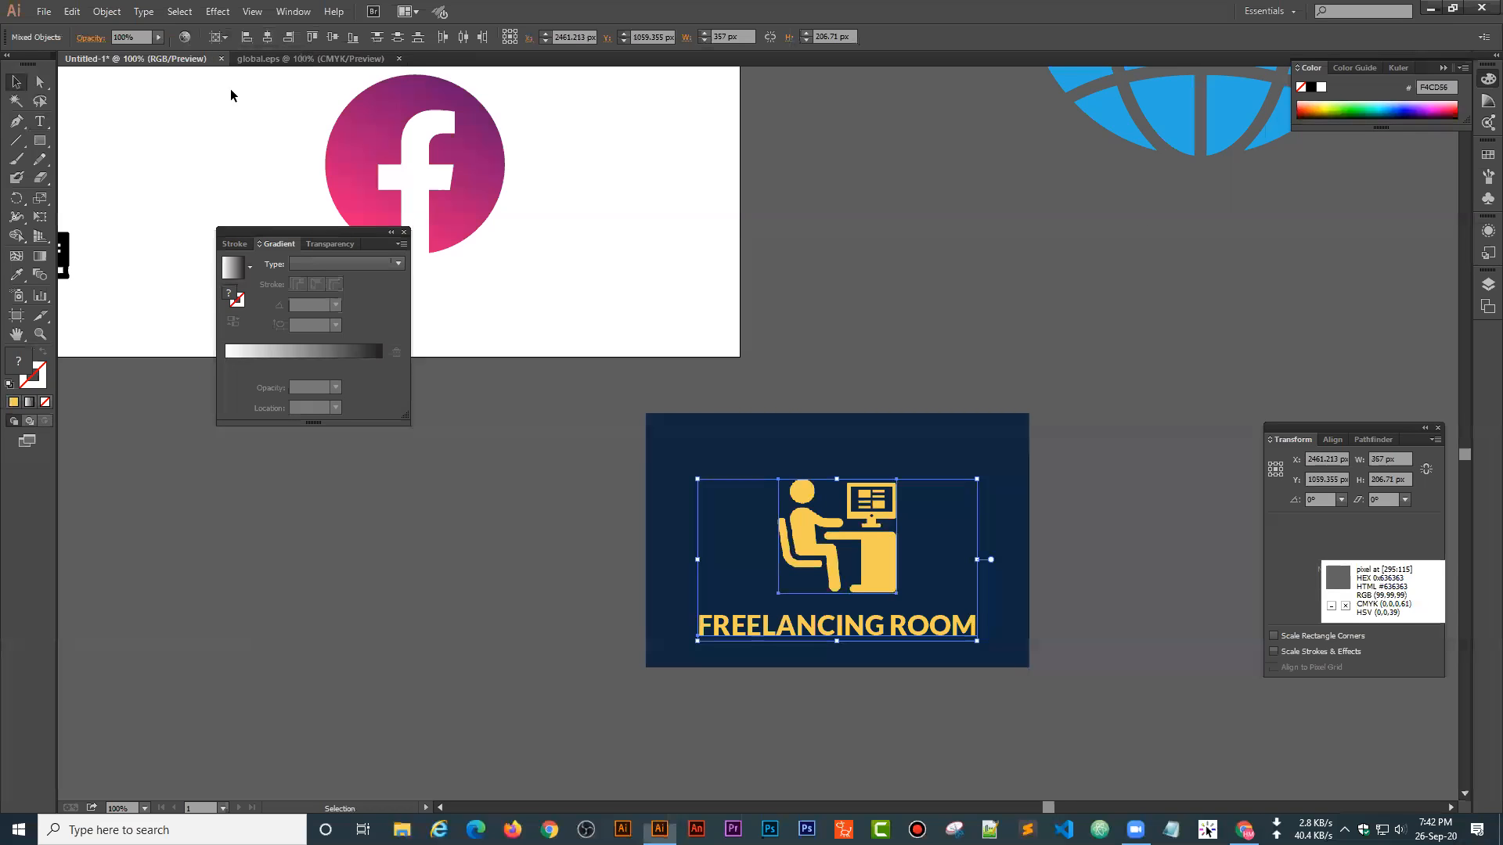
- Group the icon with the FREELANCING ROOM text and centre the group horizontally
left_click(266, 39)
key("ctrl+z")
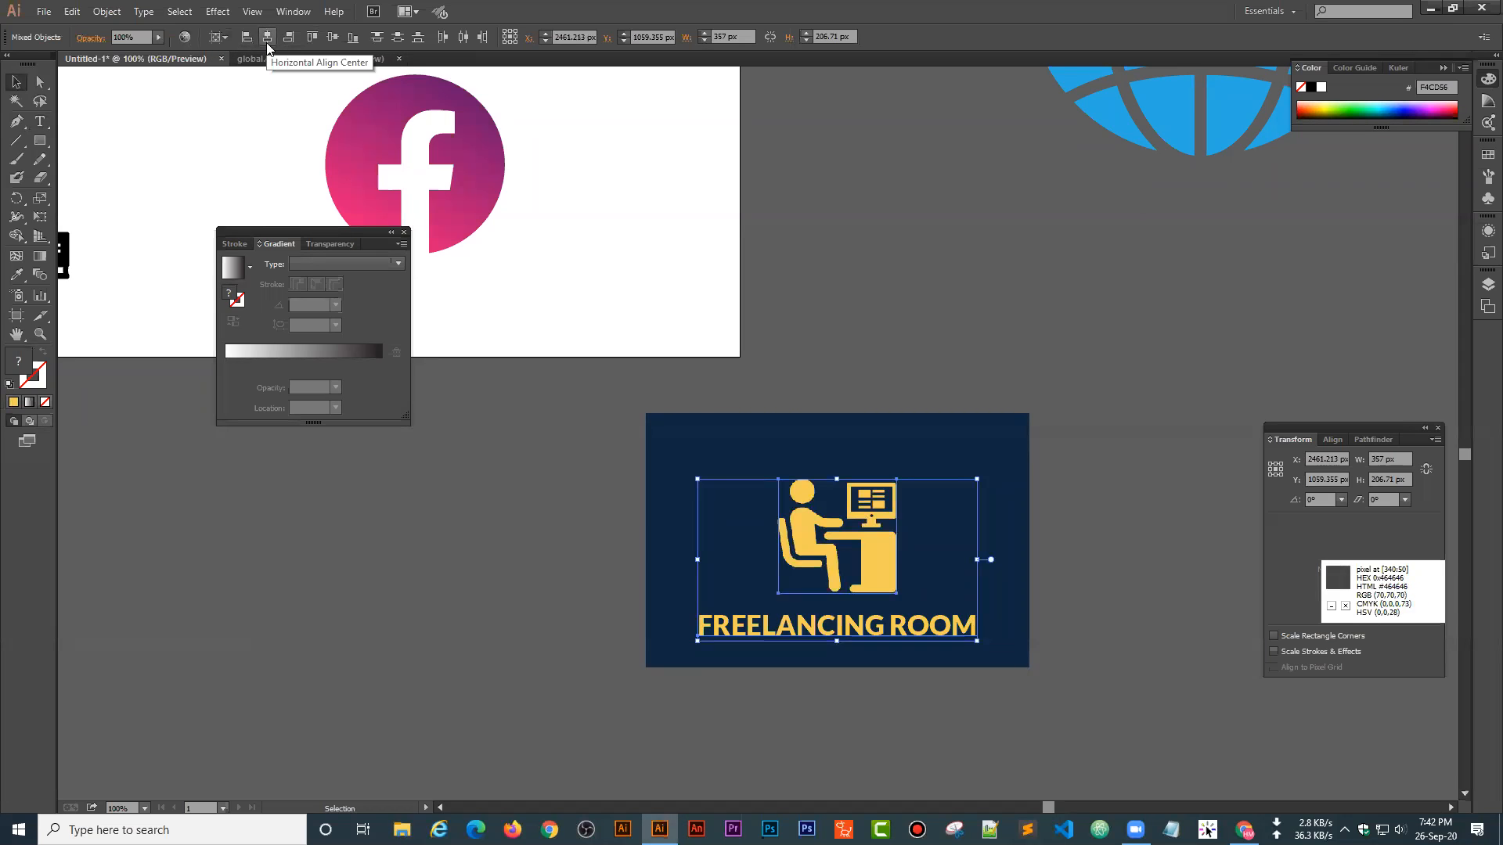
right_click(842, 531)
left_click(878, 605)
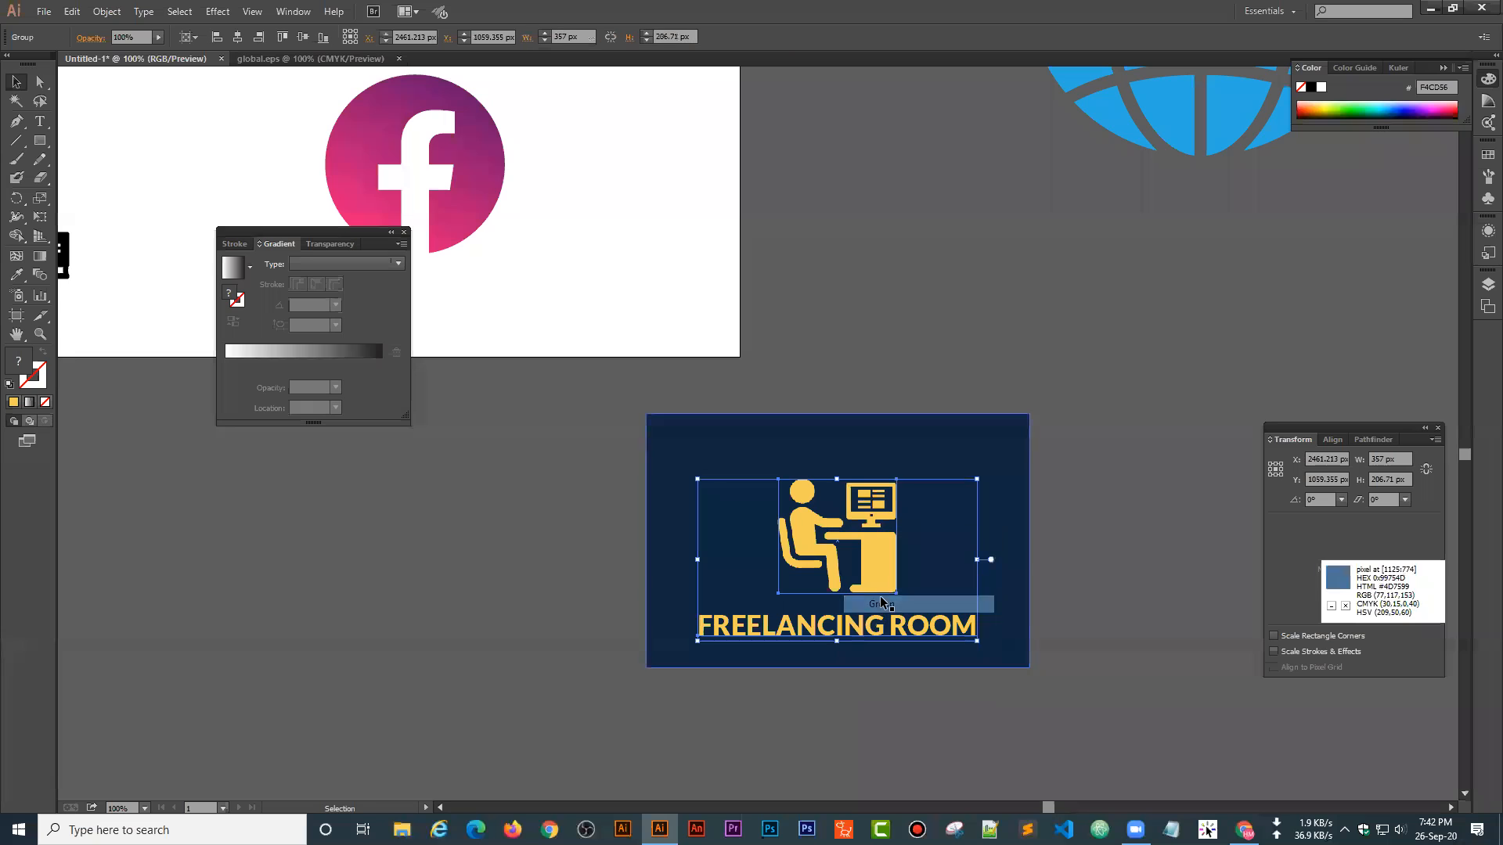
left_click(238, 39)
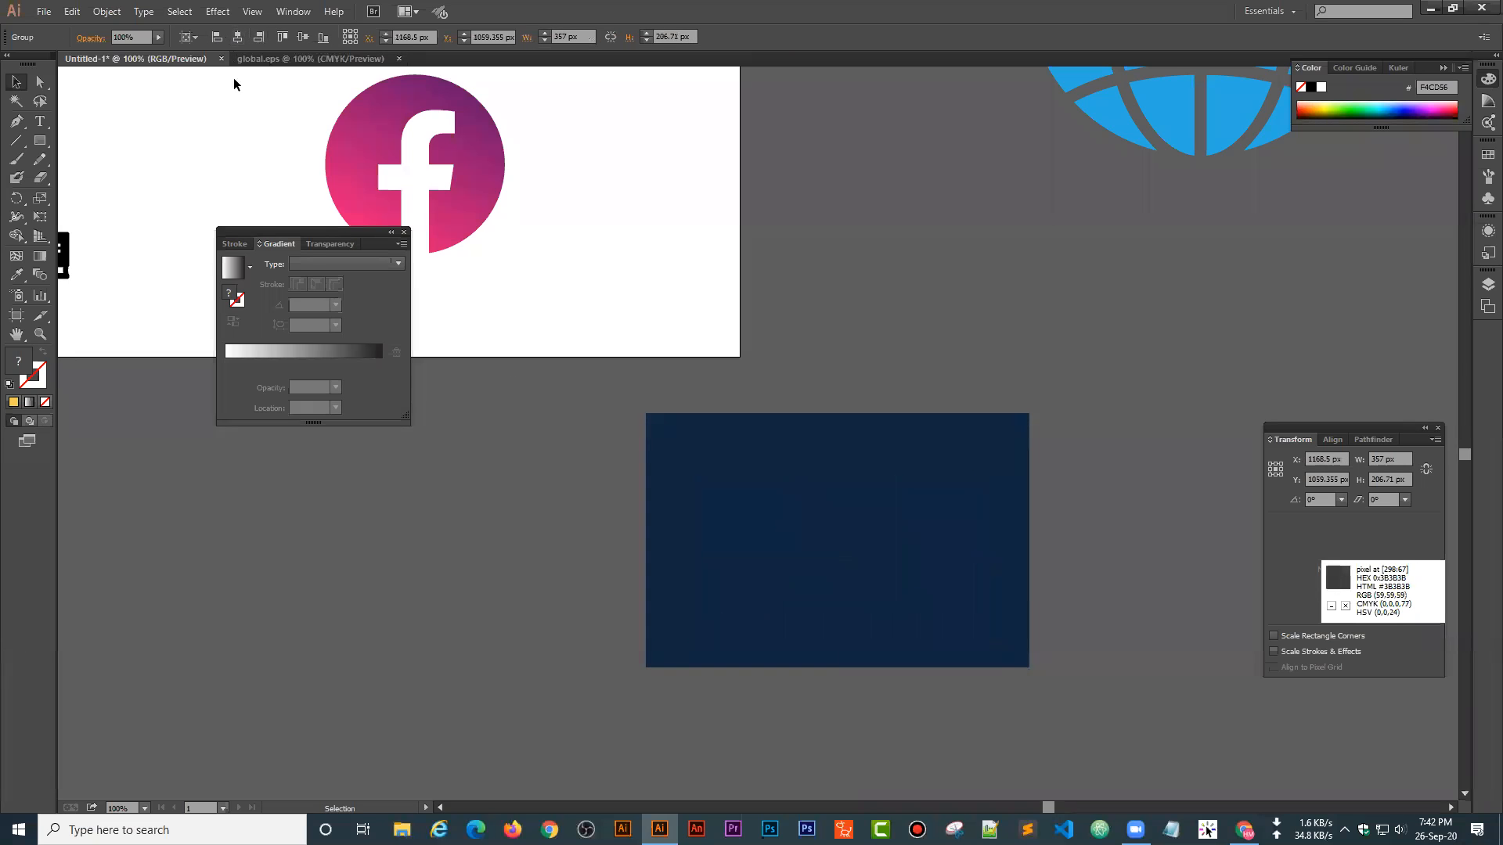
- Move the logo group back onto the navy rectangle and align the two by their horizontal centres
left_click_drag(857, 485, 360, 538)
mouse_move(234, 160)
left_mouse_down()
mouse_move(707, 682)
mouse_move(954, 498)
mouse_move(1123, 452)
mouse_move(1325, 667)
mouse_move(1347, 634)
mouse_move(1252, 619)
mouse_move(570, 645)
left_mouse_up()
left_click_drag(888, 706, 618, 399)
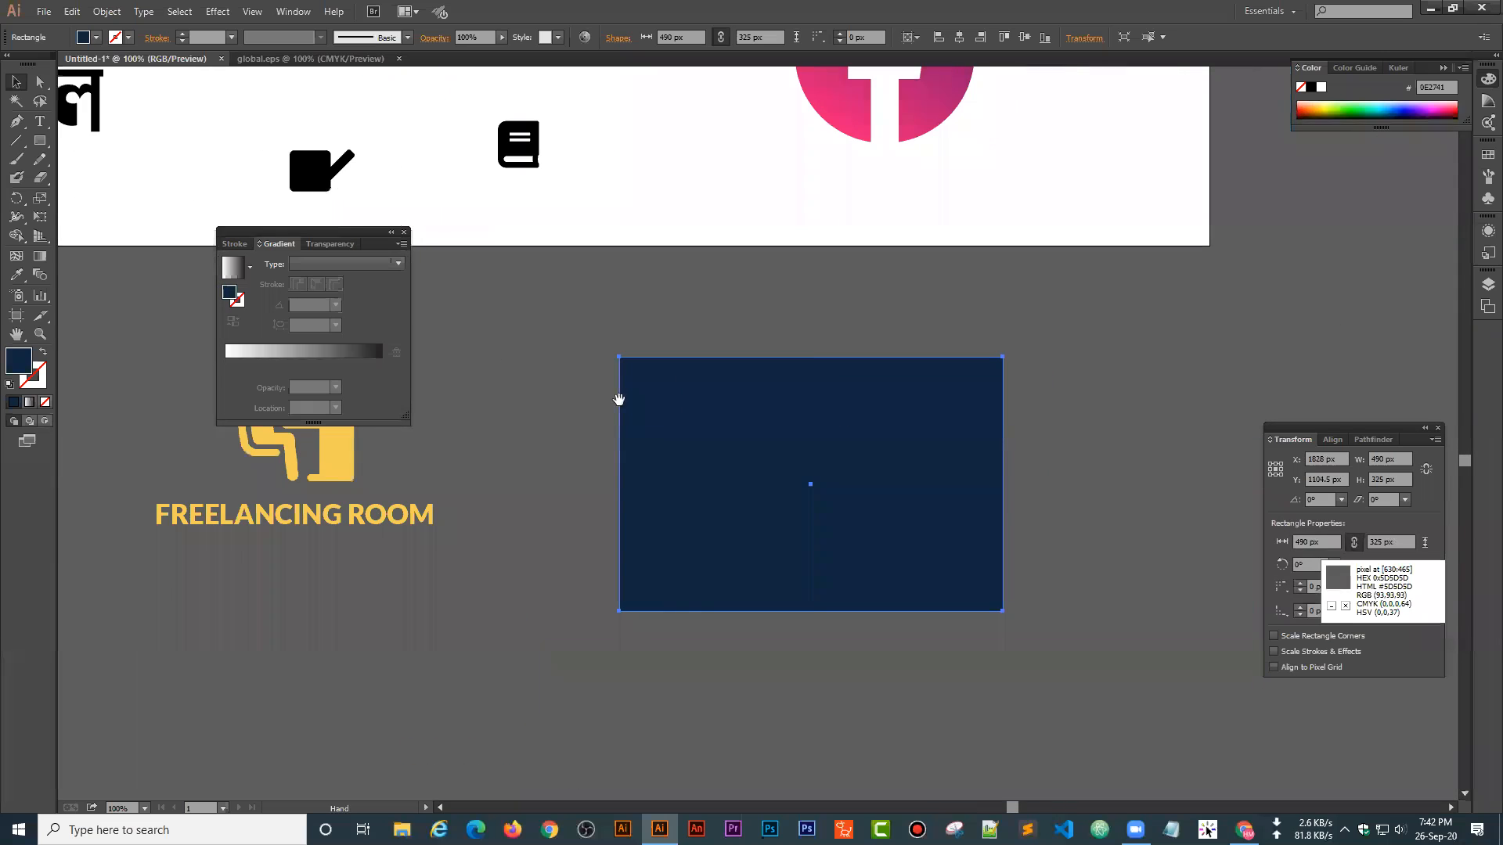
left_click(350, 582)
left_click_drag(342, 464, 862, 494)
left_click_drag(888, 653, 745, 458)
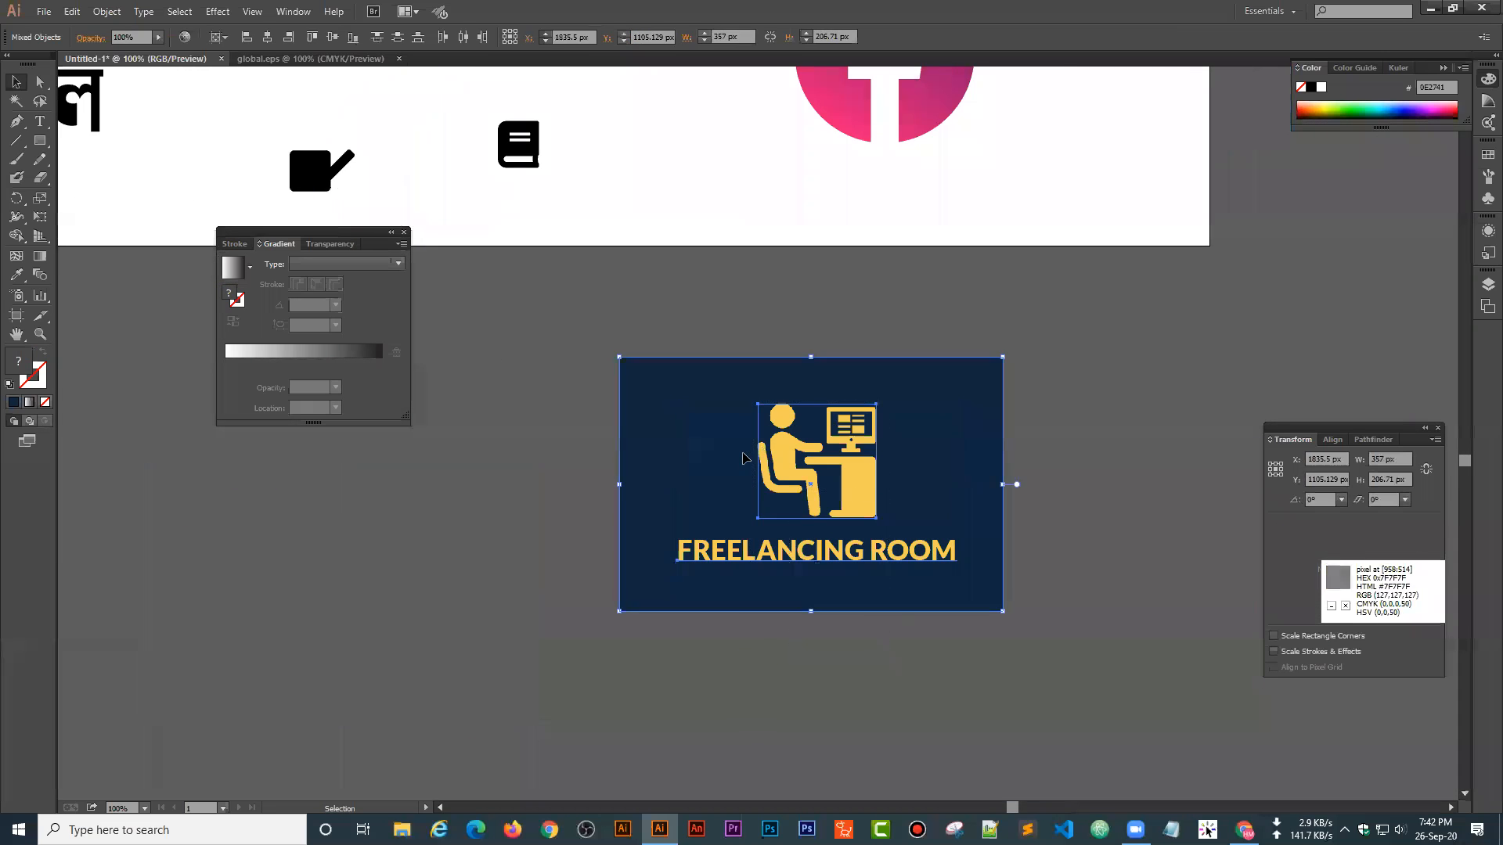
left_click(265, 39)
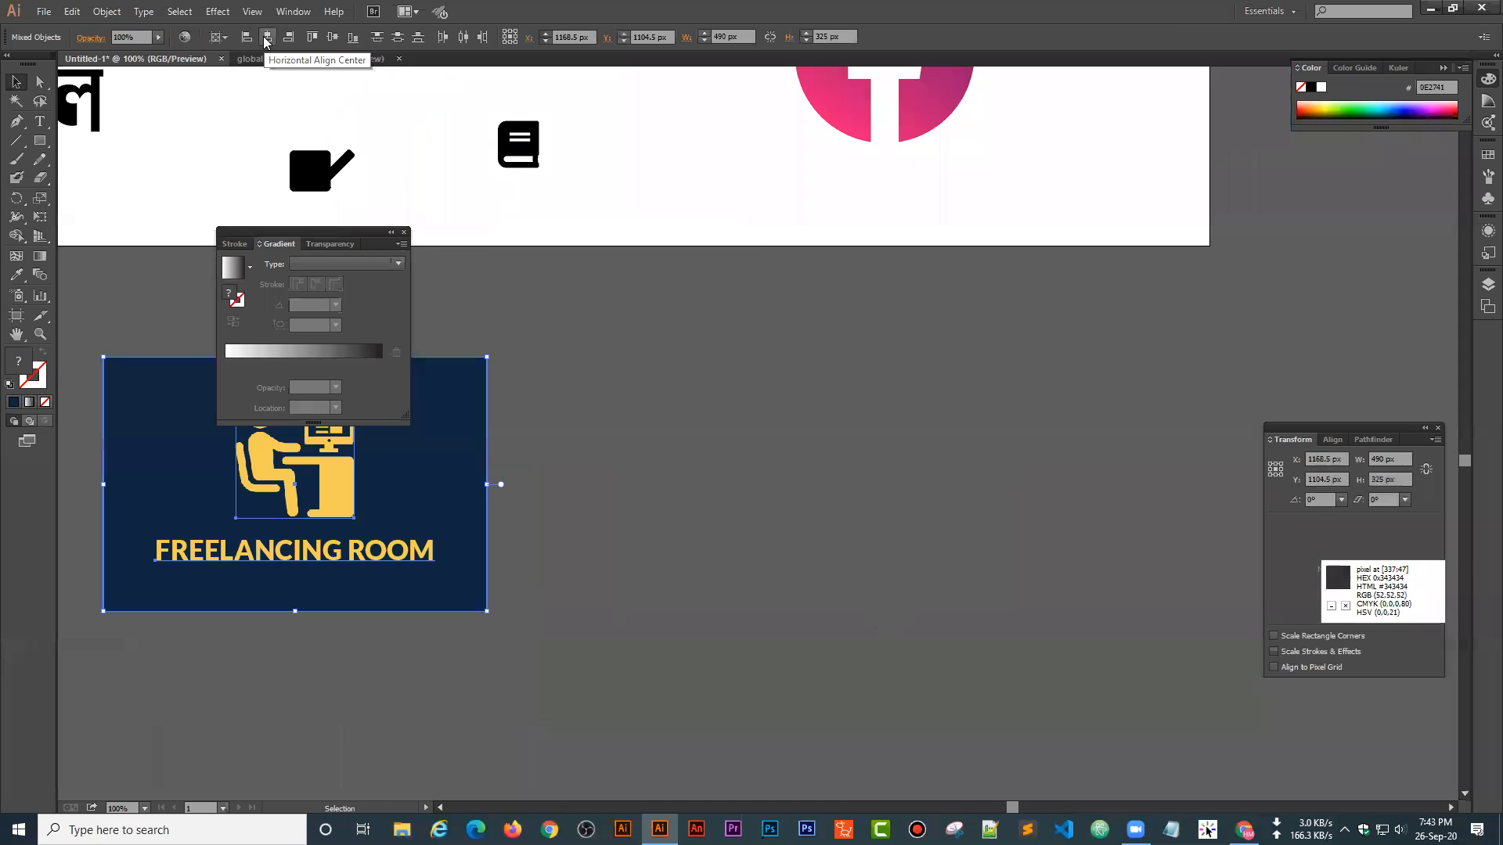
- Close the Gradient panel and place a copy of the logo group on the empty canvas beside the navy rectangle
scroll(815, 597, "left", 5)
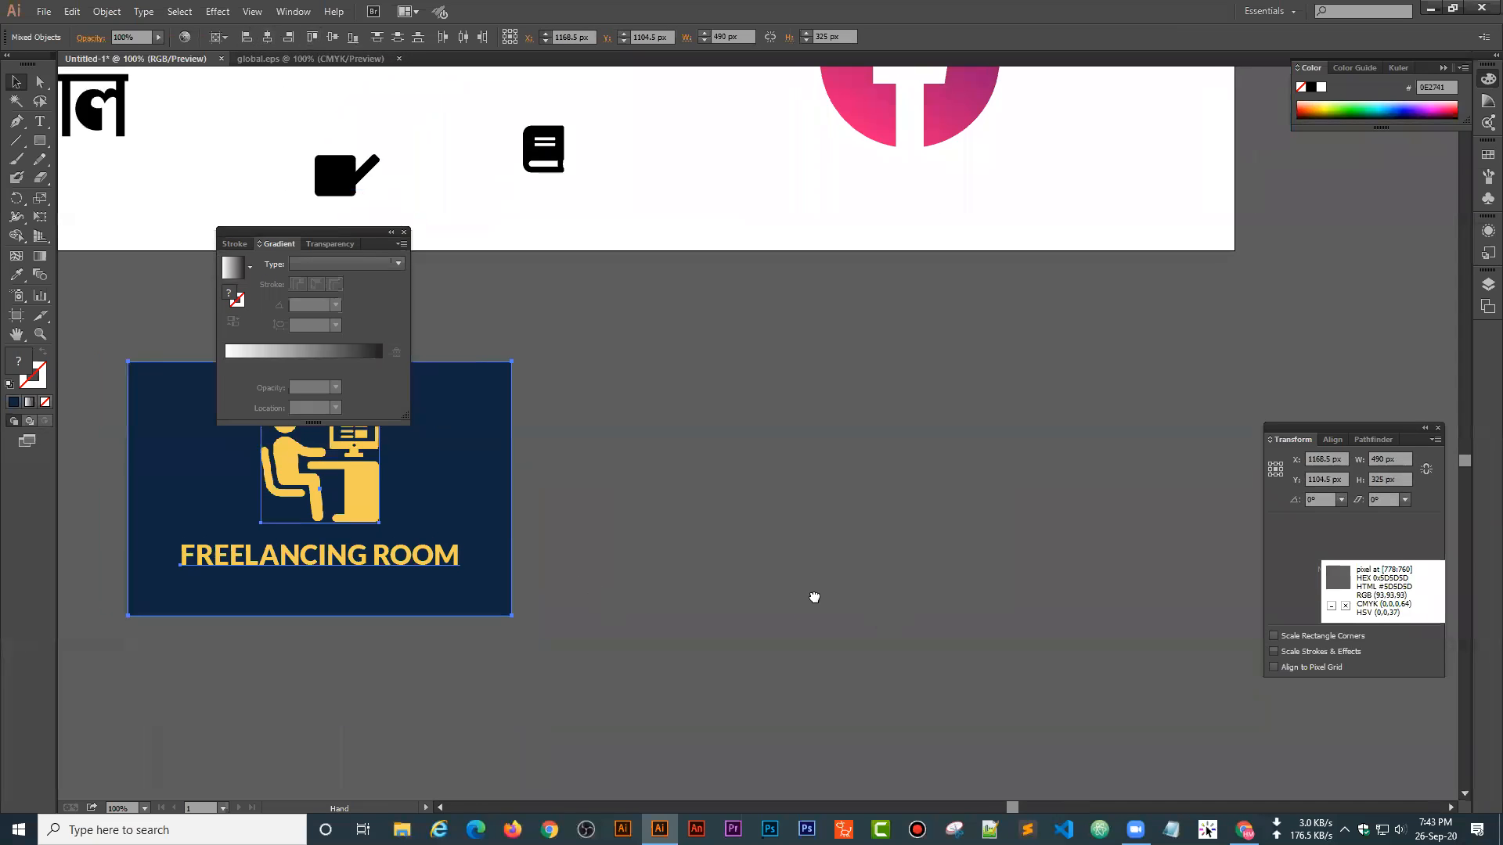
left_click(405, 233)
left_click(257, 425)
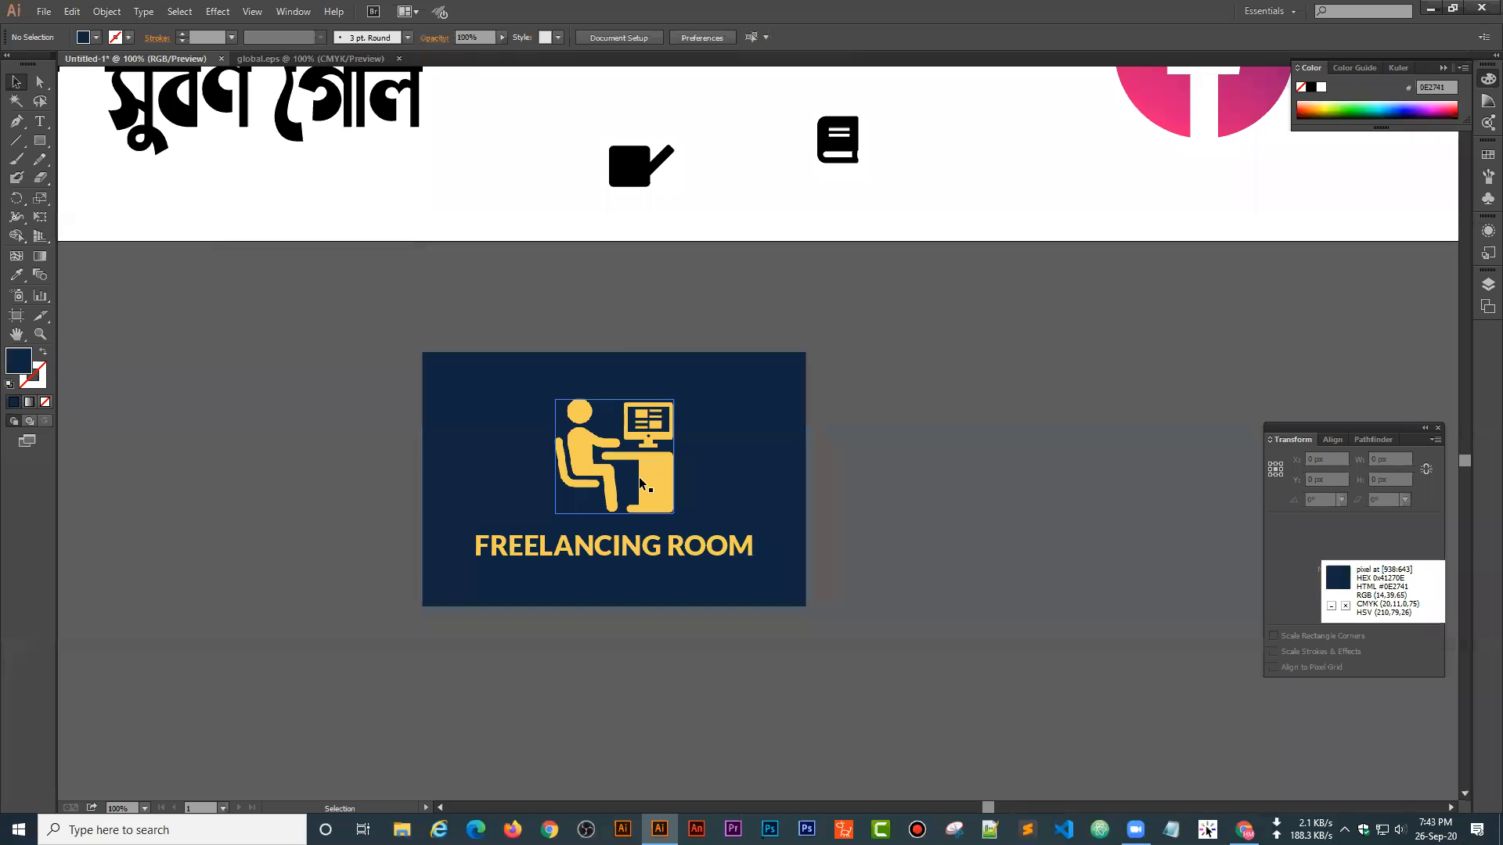
left_click_drag(644, 481, 1100, 468)
left_click(914, 665)
- Group the navy rectangle with the logo lying on it
left_click_drag(317, 411, 321, 415)
right_click(652, 405)
left_click(690, 477)
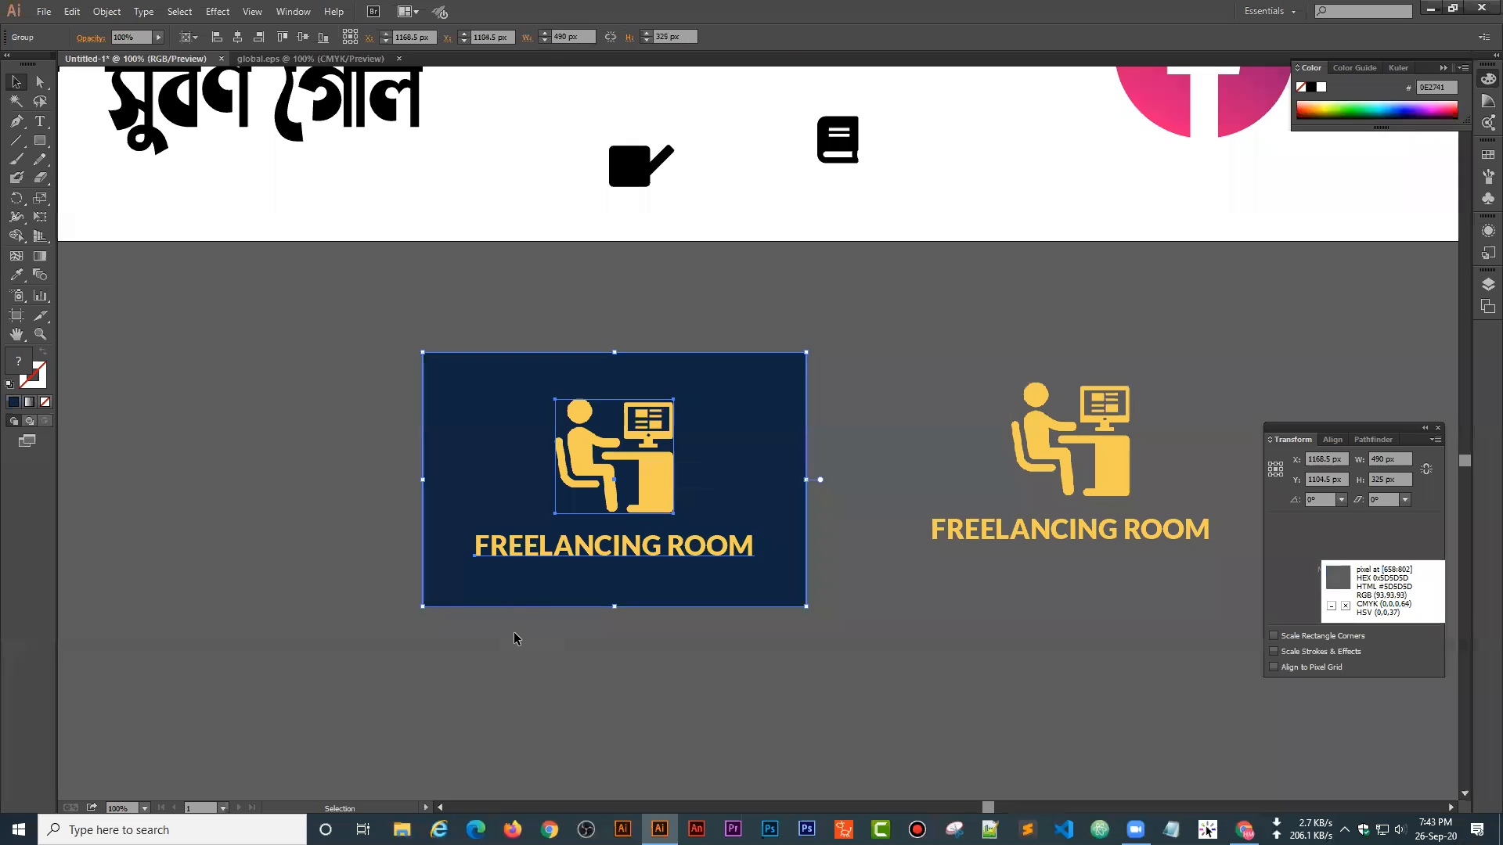
left_click(520, 637)
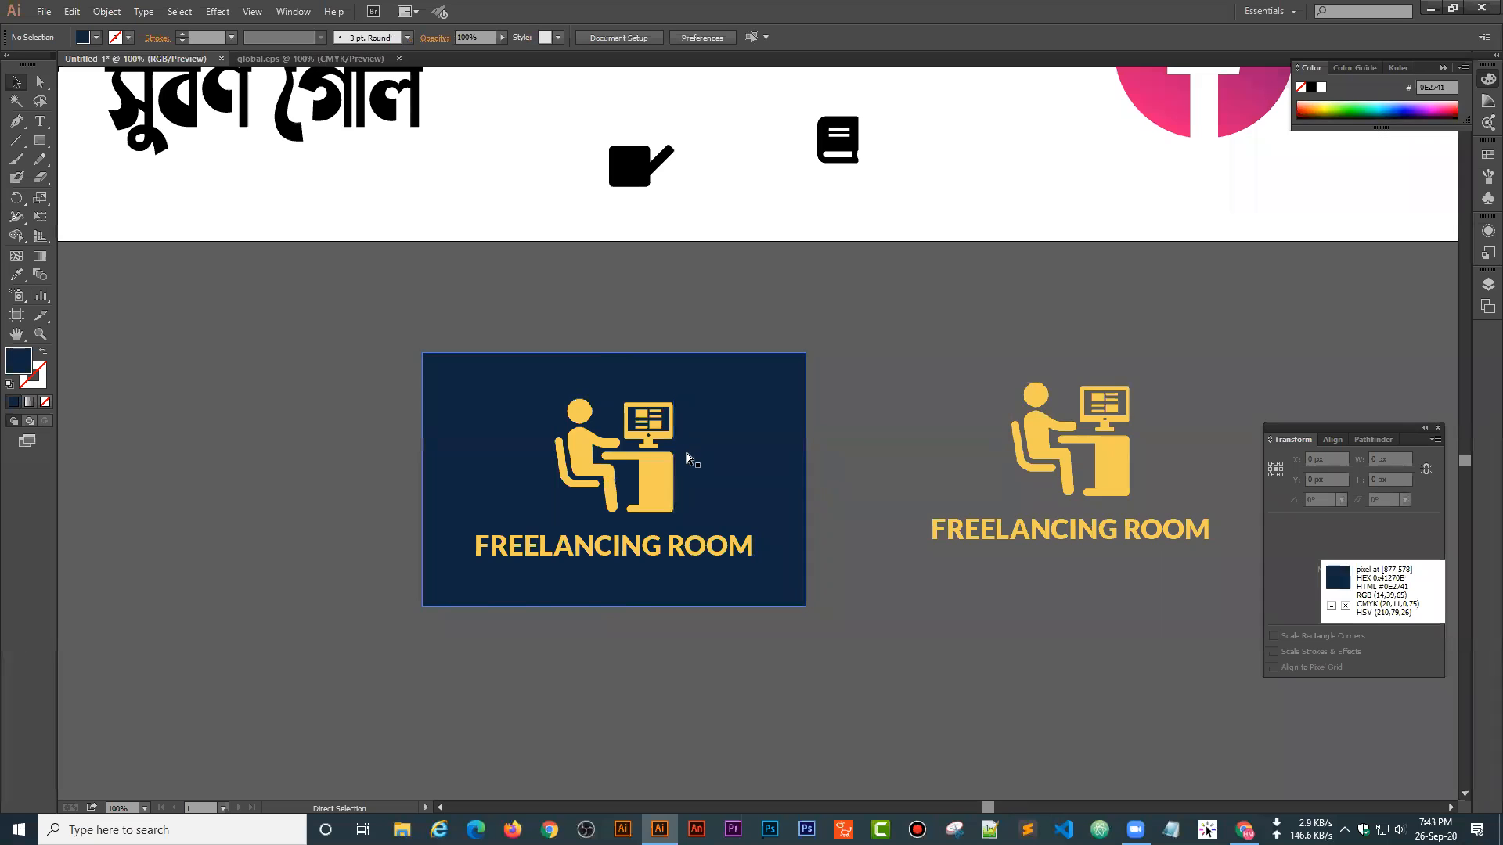
- Examine the edges of the desk-worker icon on the navy card up close
key("ctrl+plus")
key("ctrl+plus")
key("ctrl+plus")
key("ctrl+plus")
left_click_drag(495, 478, 699, 353)
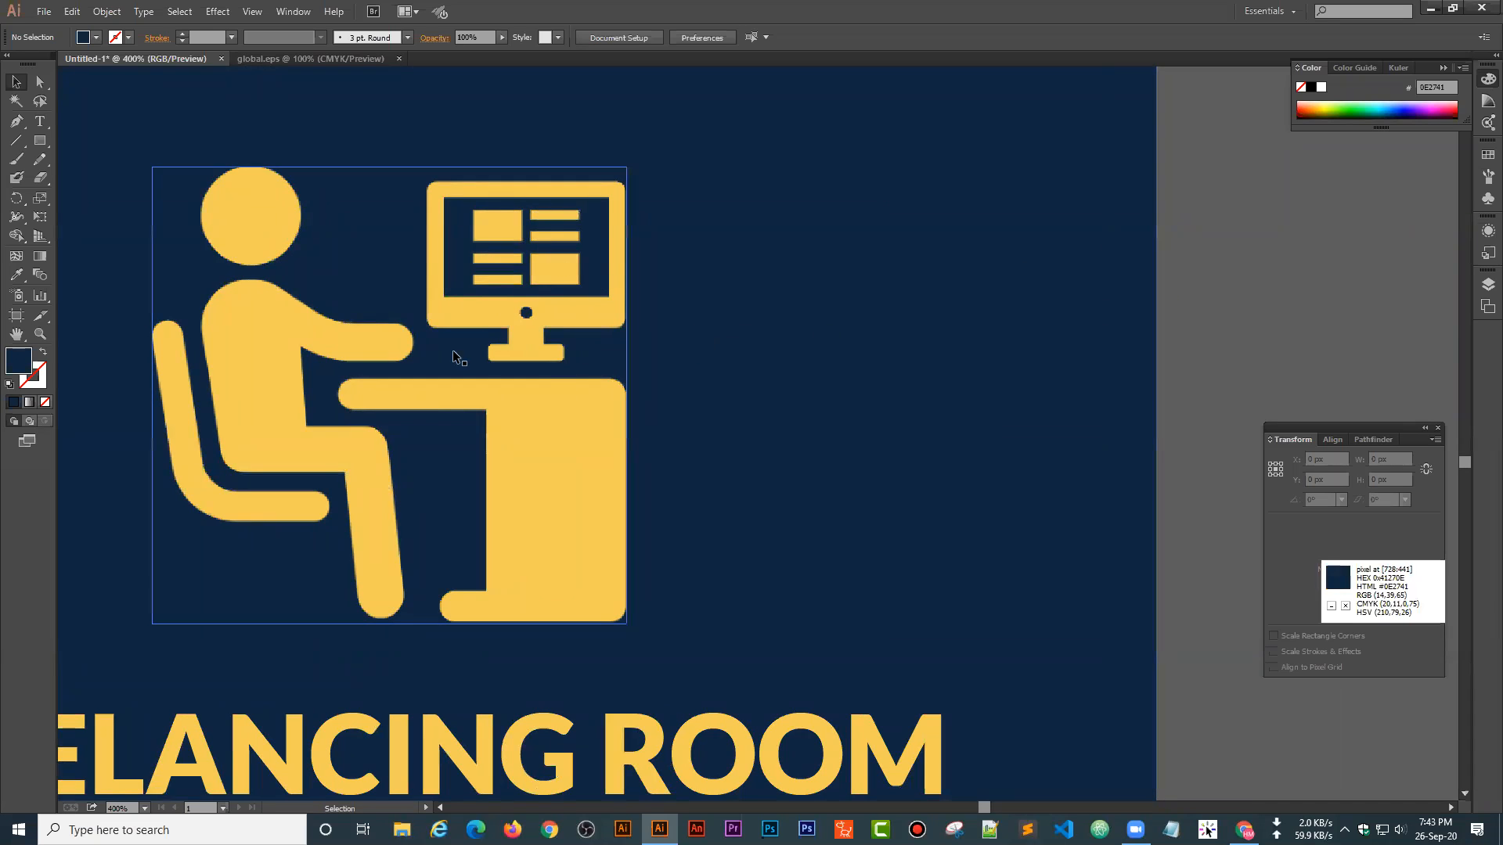
key("ctrl+minus")
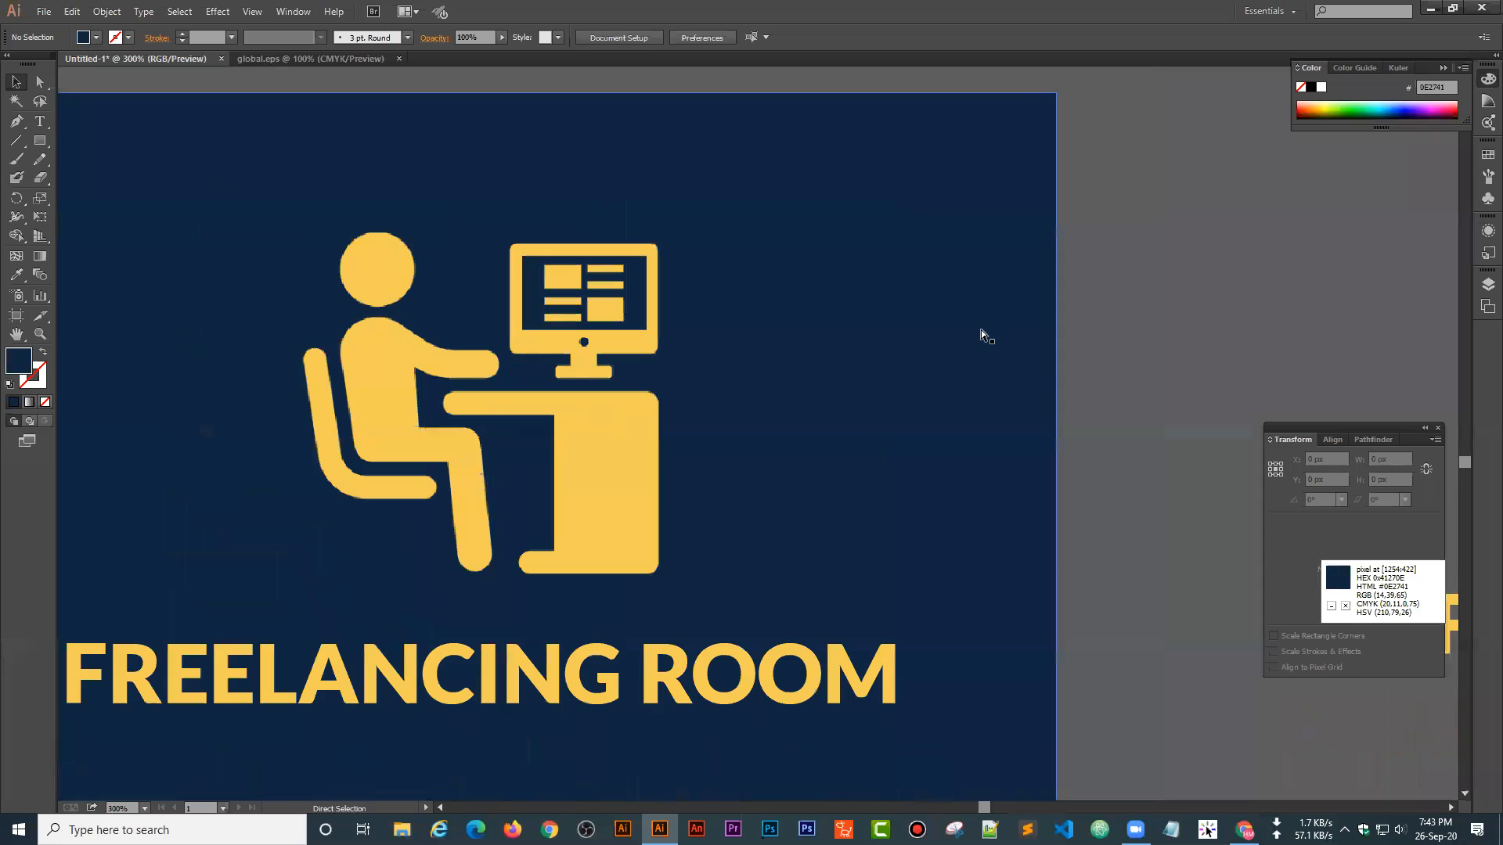
key("ctrl+minus")
key("ctrl+minus")
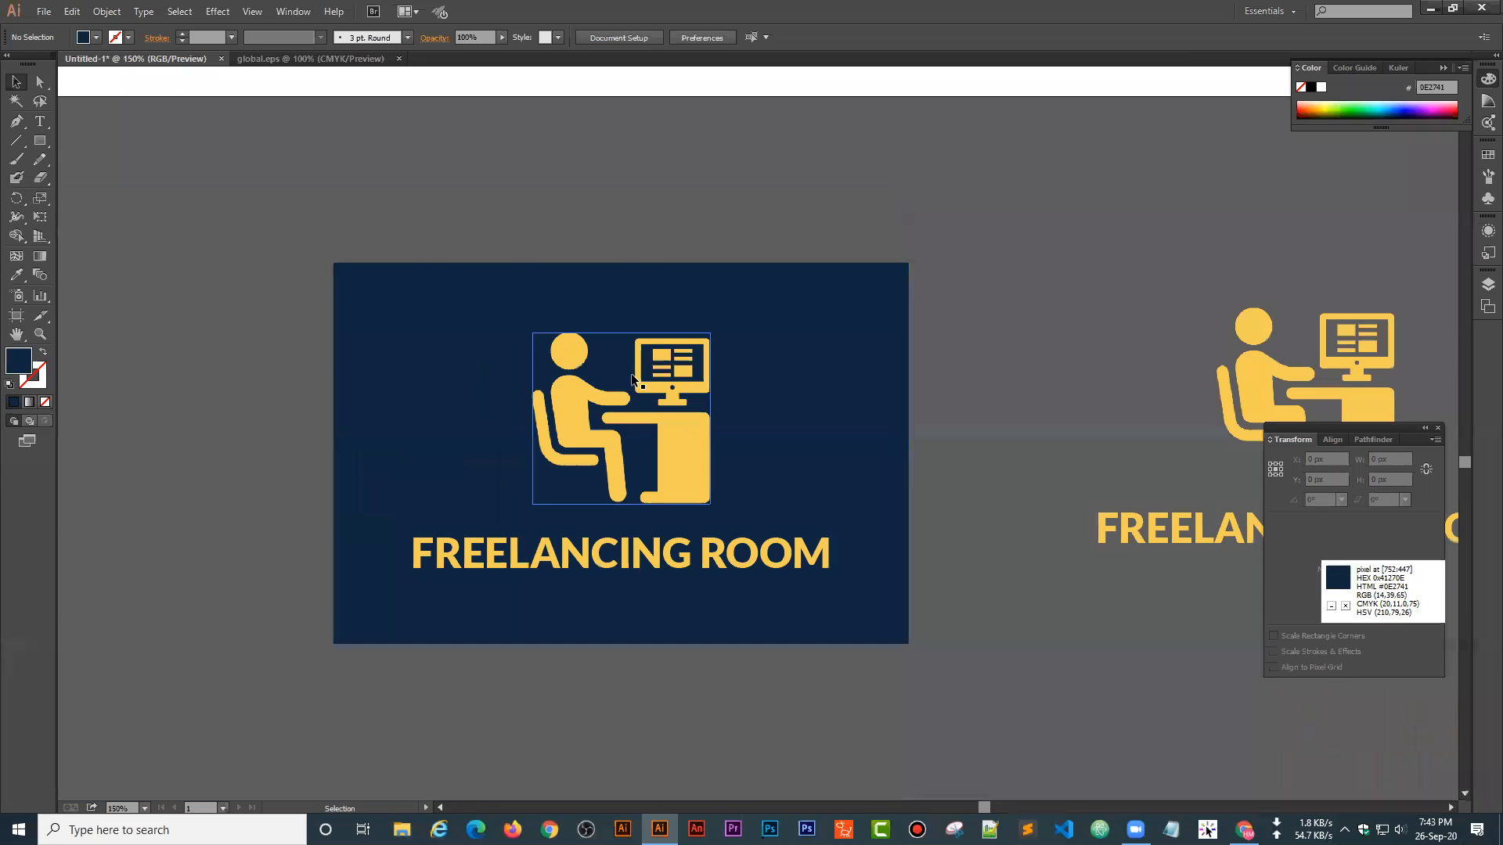
- Ungroup the copied logo beside the card and delete its FREELANCING ROOM text, keeping only the icon
left_click_drag(1066, 431, 402, 436)
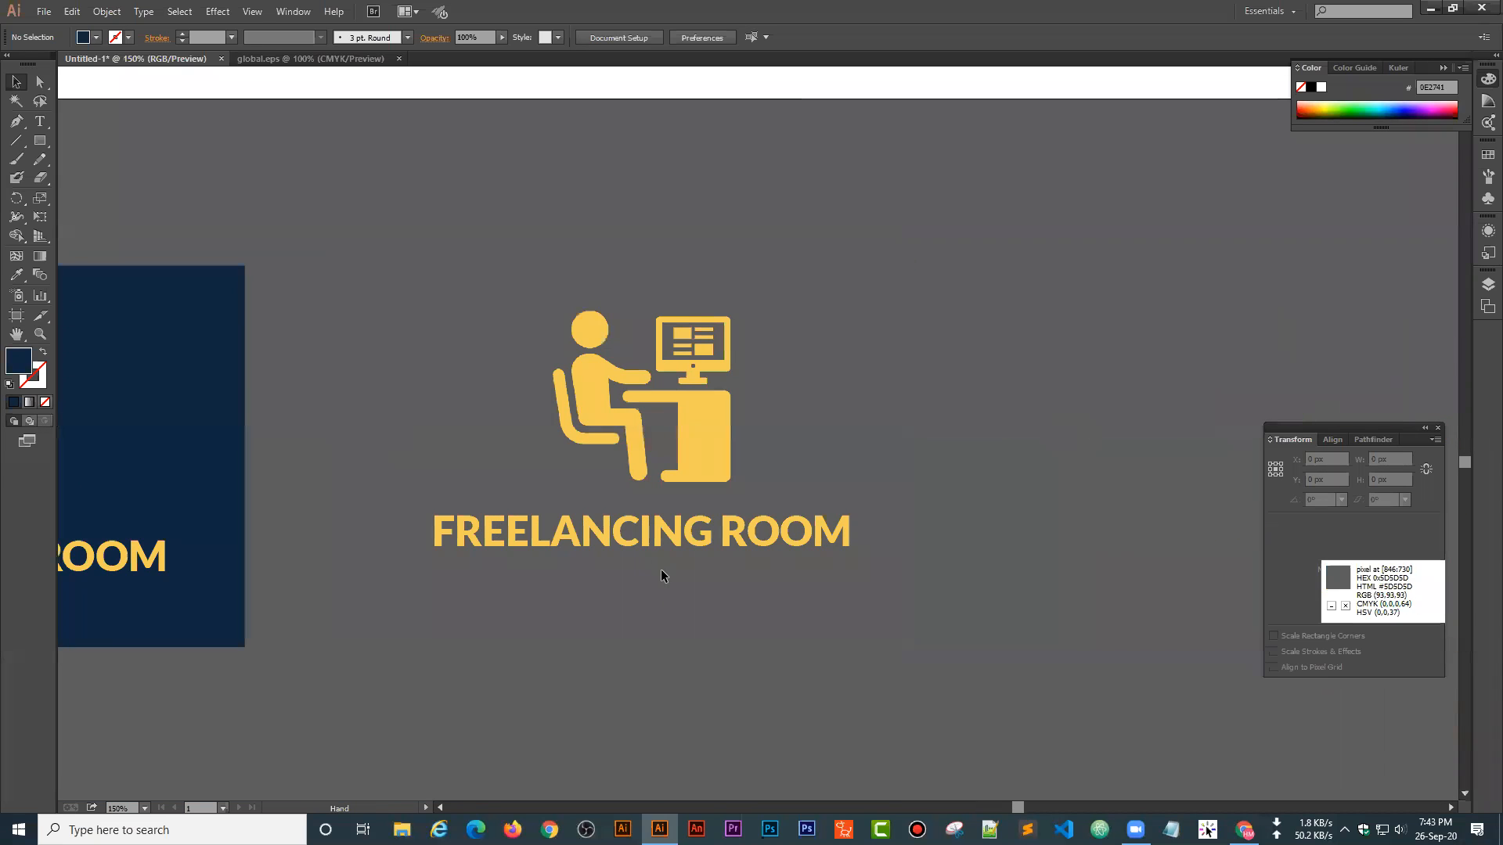
right_click(657, 393)
left_click(704, 482)
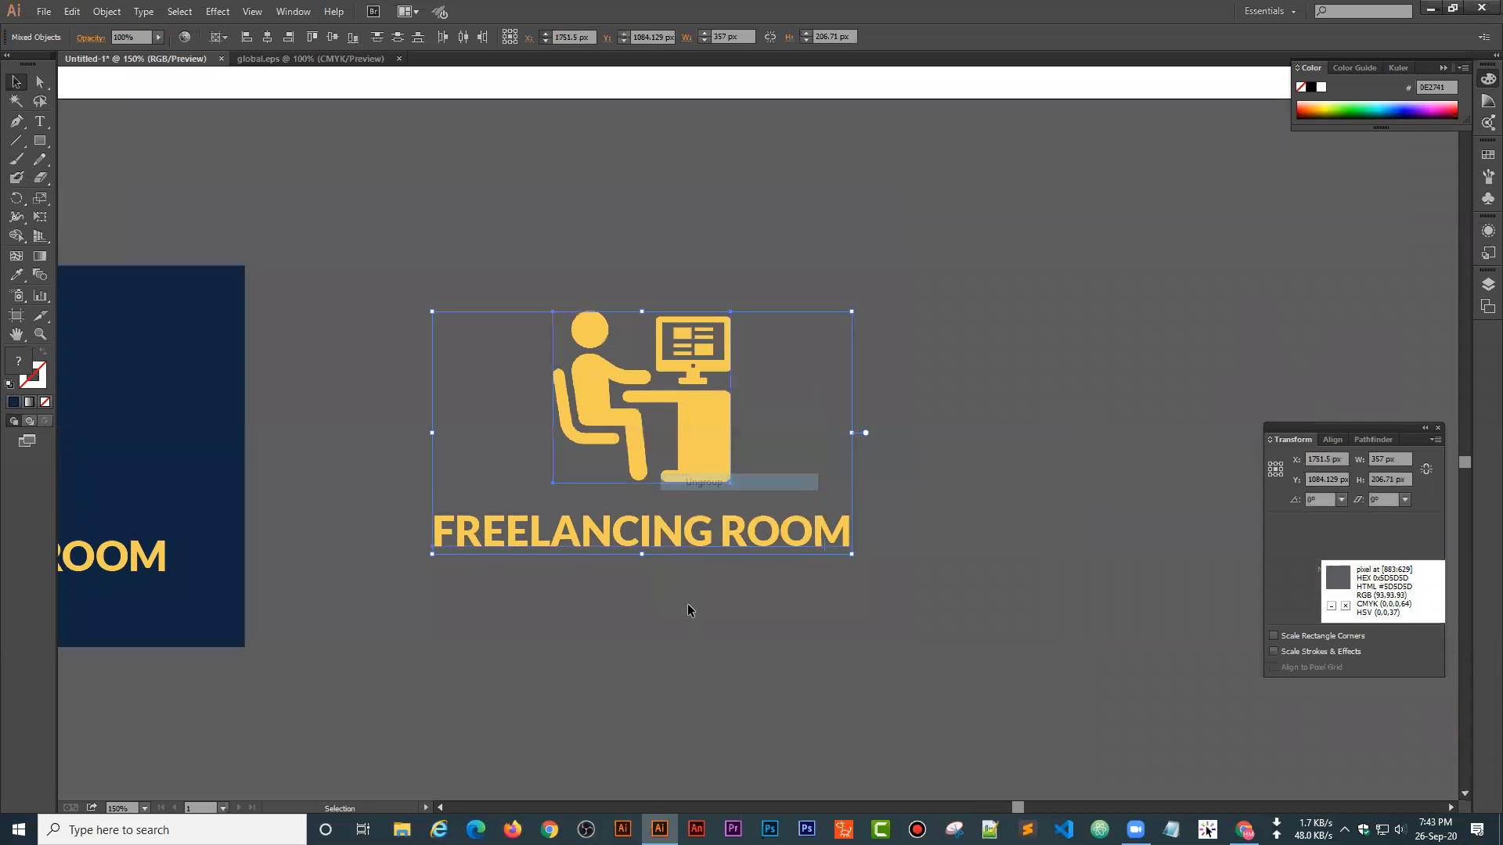
left_click(686, 600)
left_click(679, 548)
key("Delete")
- Try to convert the copied icon image into separate vector shapes with the default Image Trace, expanded and ungrouped
left_click(659, 401)
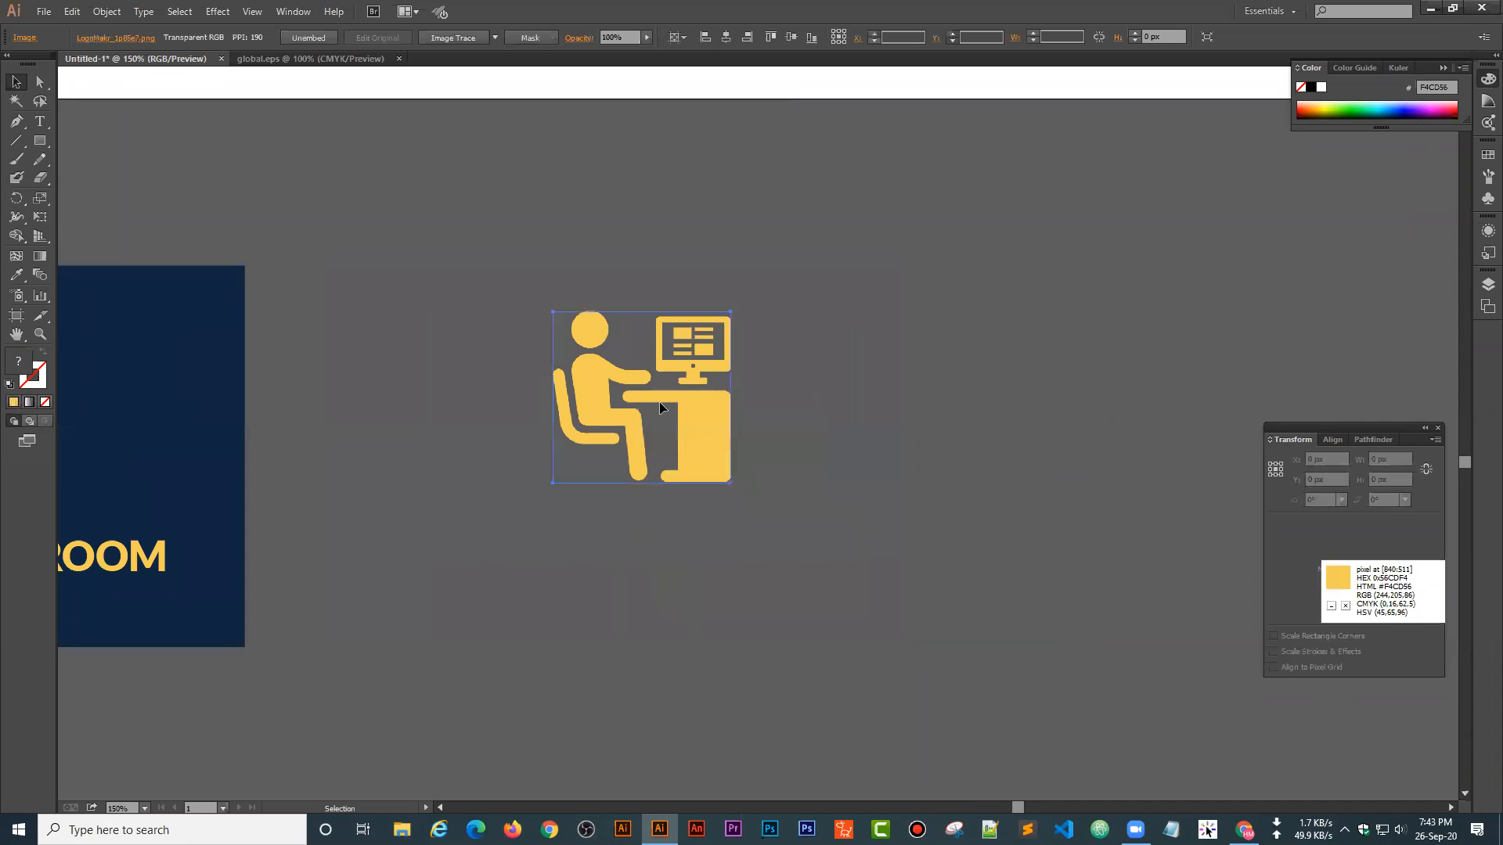
left_click(437, 39)
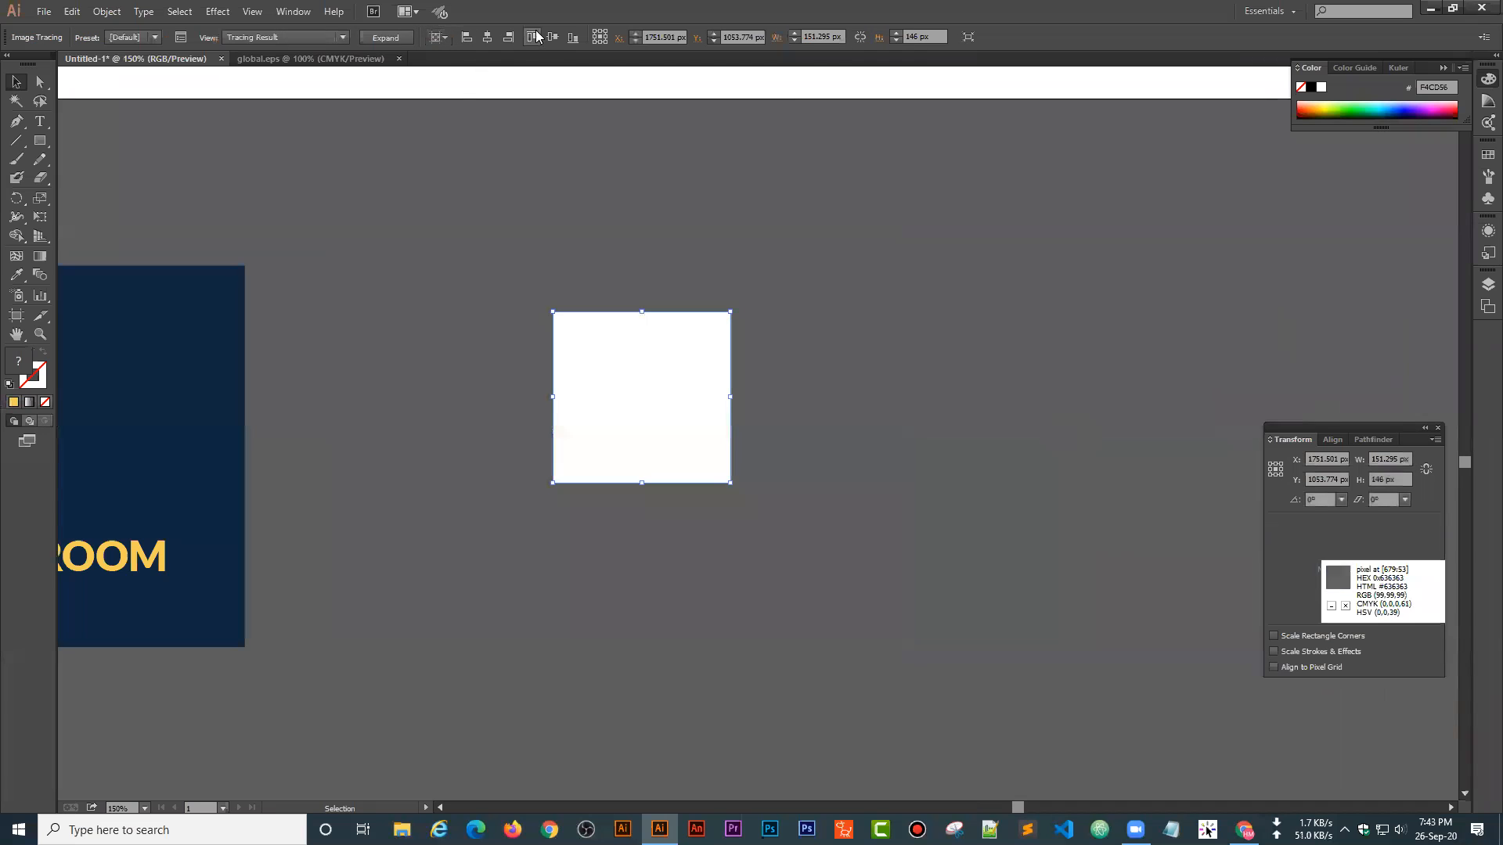
left_click(385, 37)
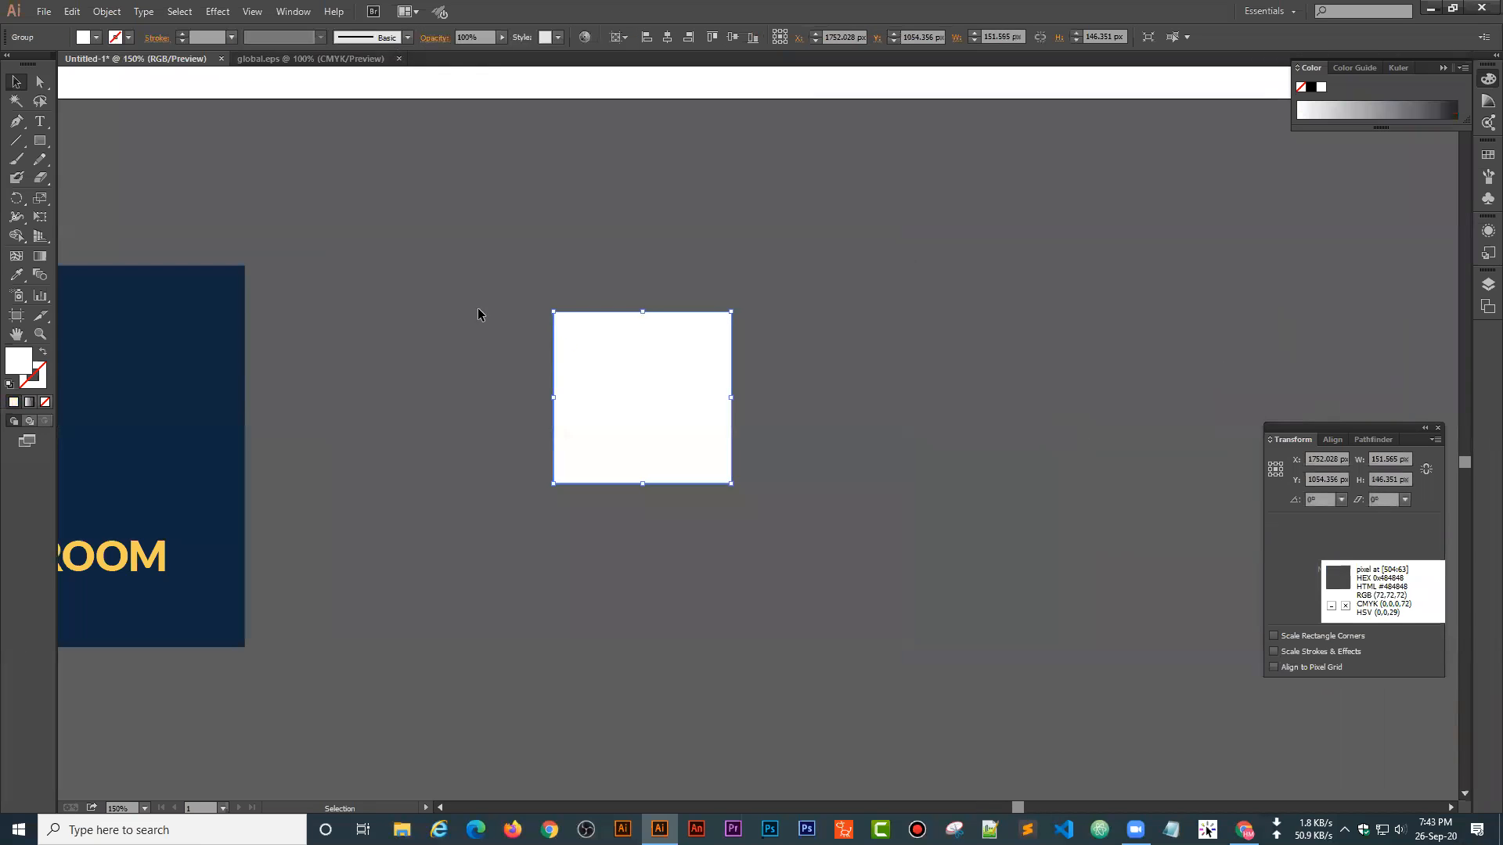
right_click(625, 355)
left_click(681, 439)
left_click(844, 363)
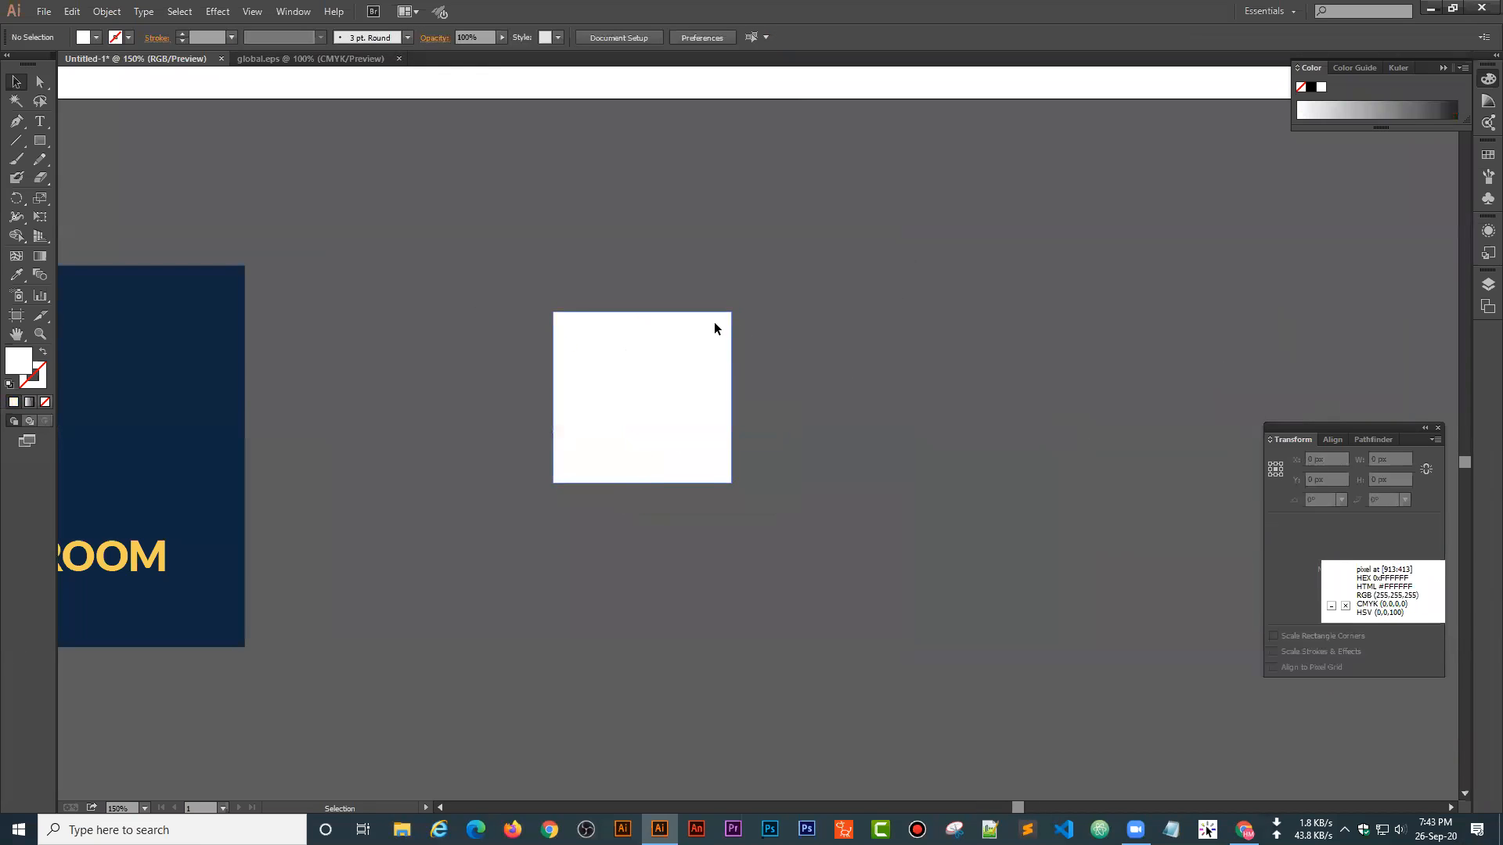
left_click_drag(714, 327, 1025, 332)
- Undo the icon's image trace to restore the original yellow image
key("ctrl+z")
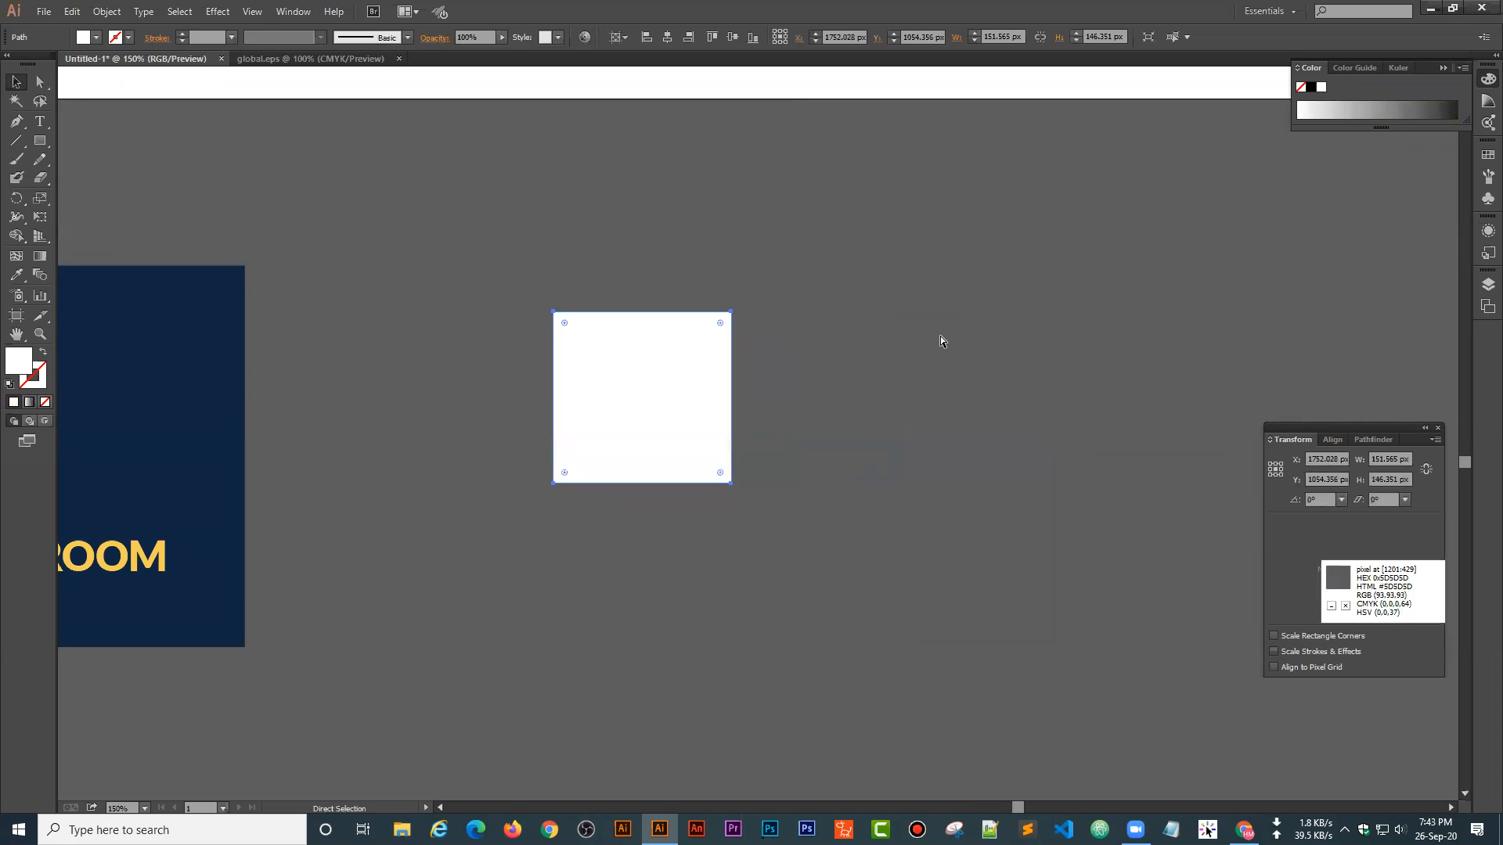
key("ctrl+z")
key("ctrl+z")
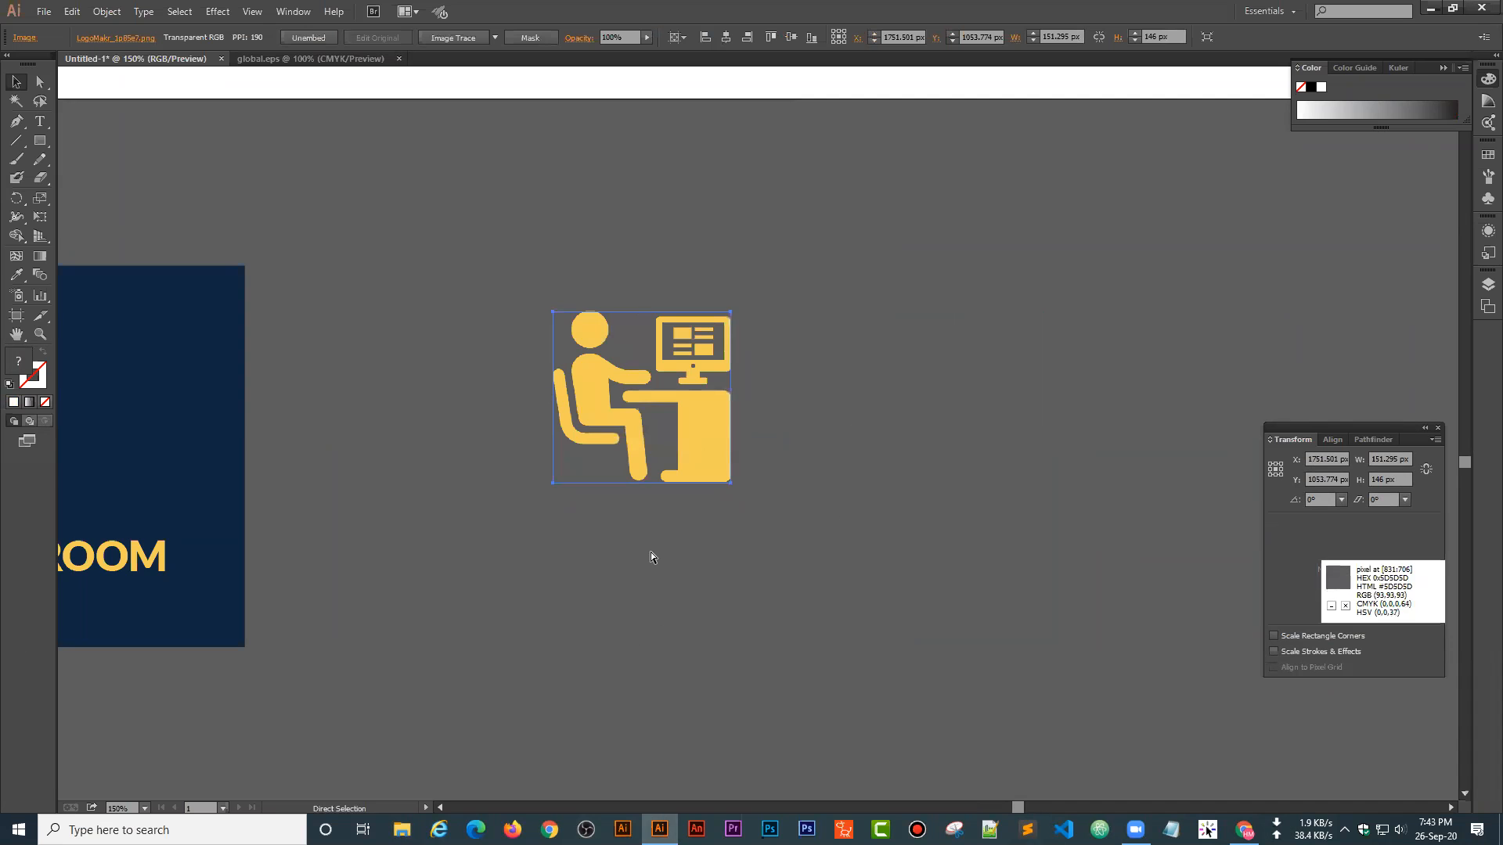
- Inspect the copied icon image's quality at high magnification
key("ctrl+plus")
key("ctrl+plus")
key("ctrl+plus")
key("ctrl+plus")
key("space")
left_click_drag(431, 295, 838, 447)
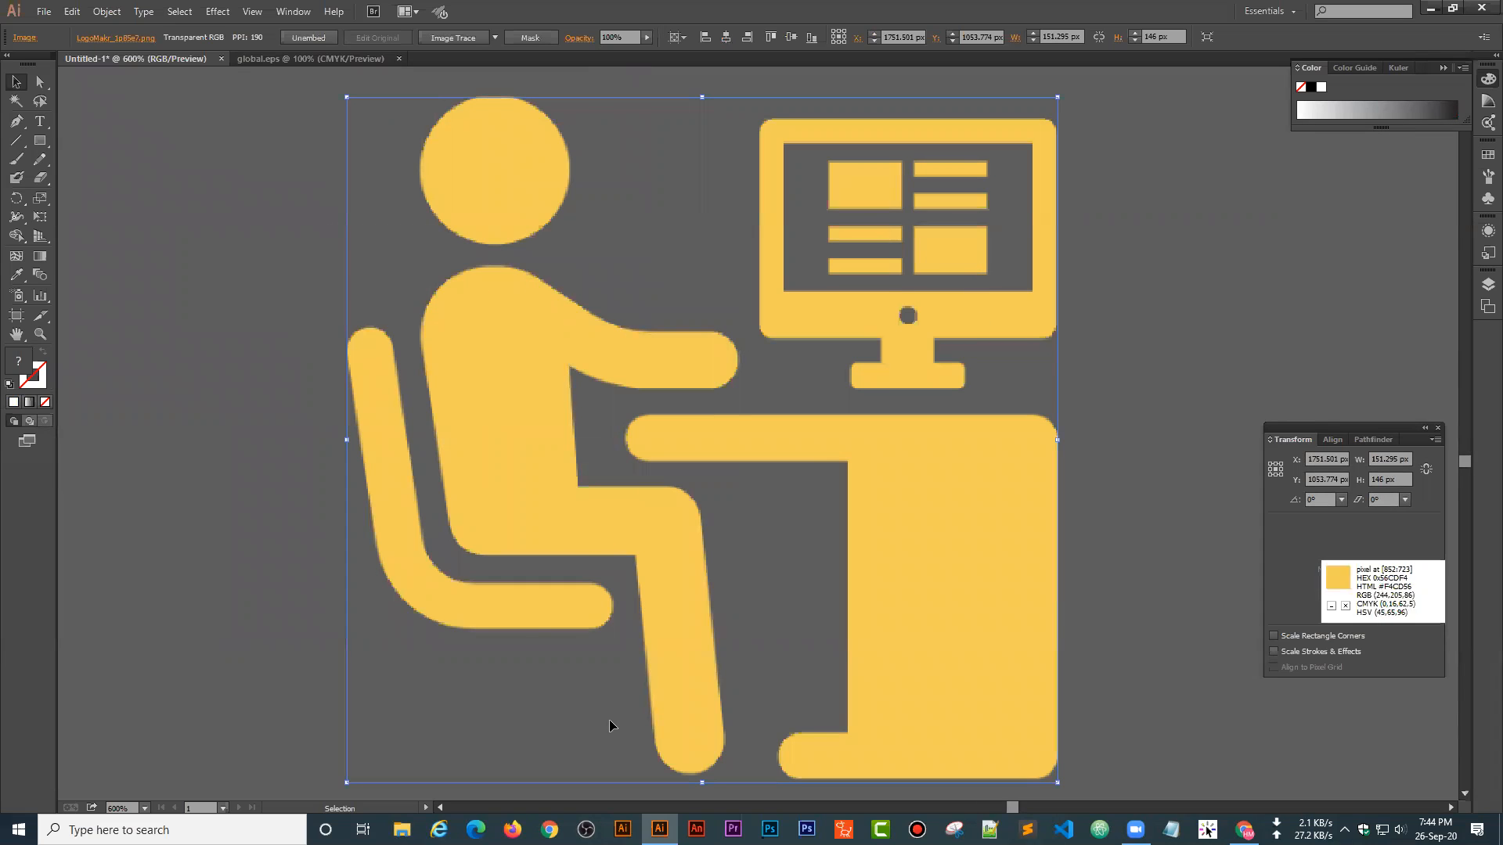
- Switch to LogoMakr in the browser and dismiss the logo download message
left_click(1438, 10)
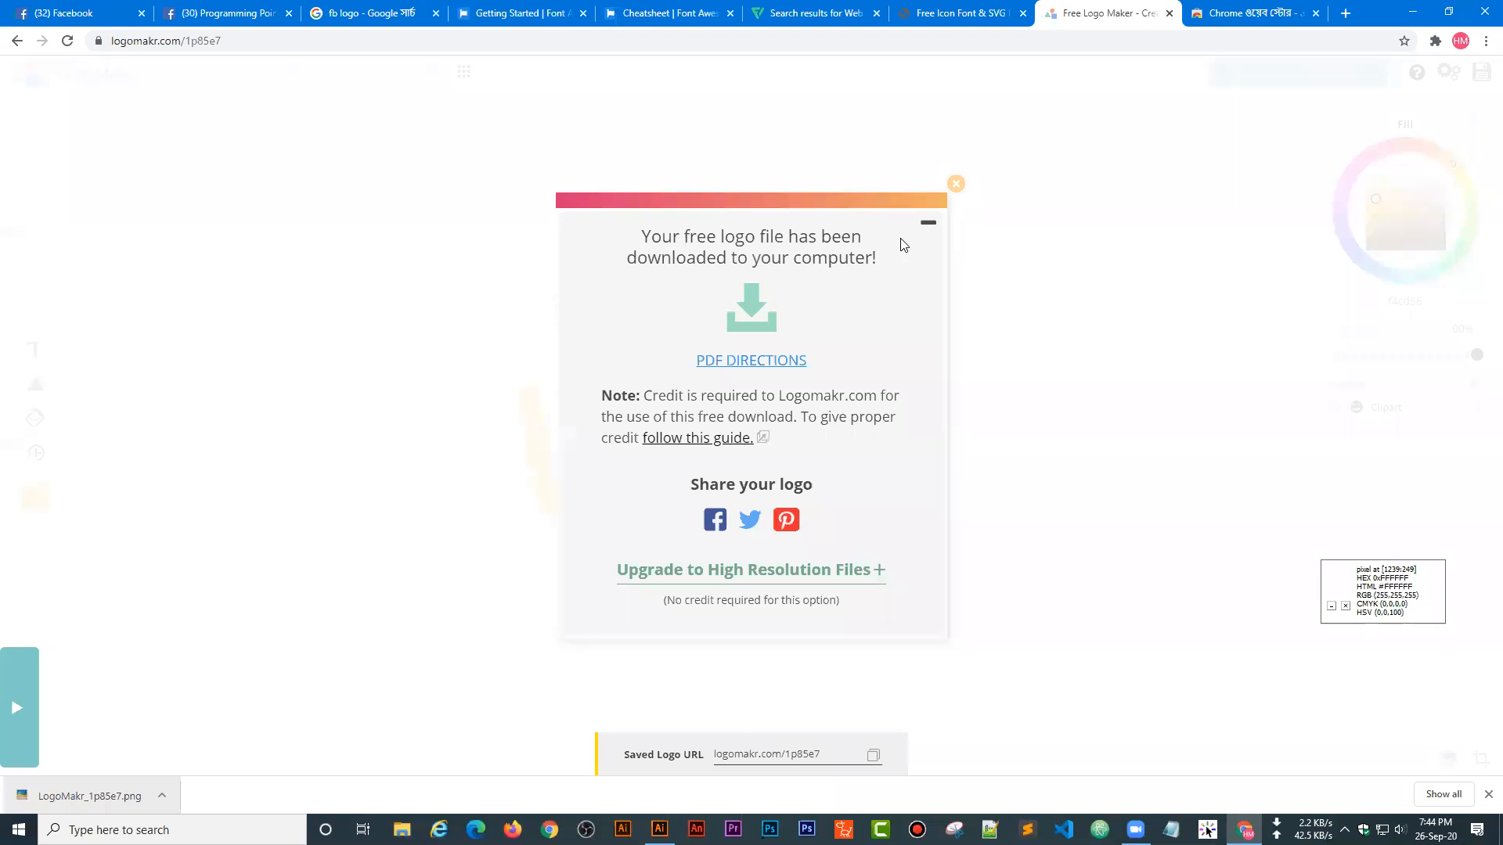
left_click(956, 188)
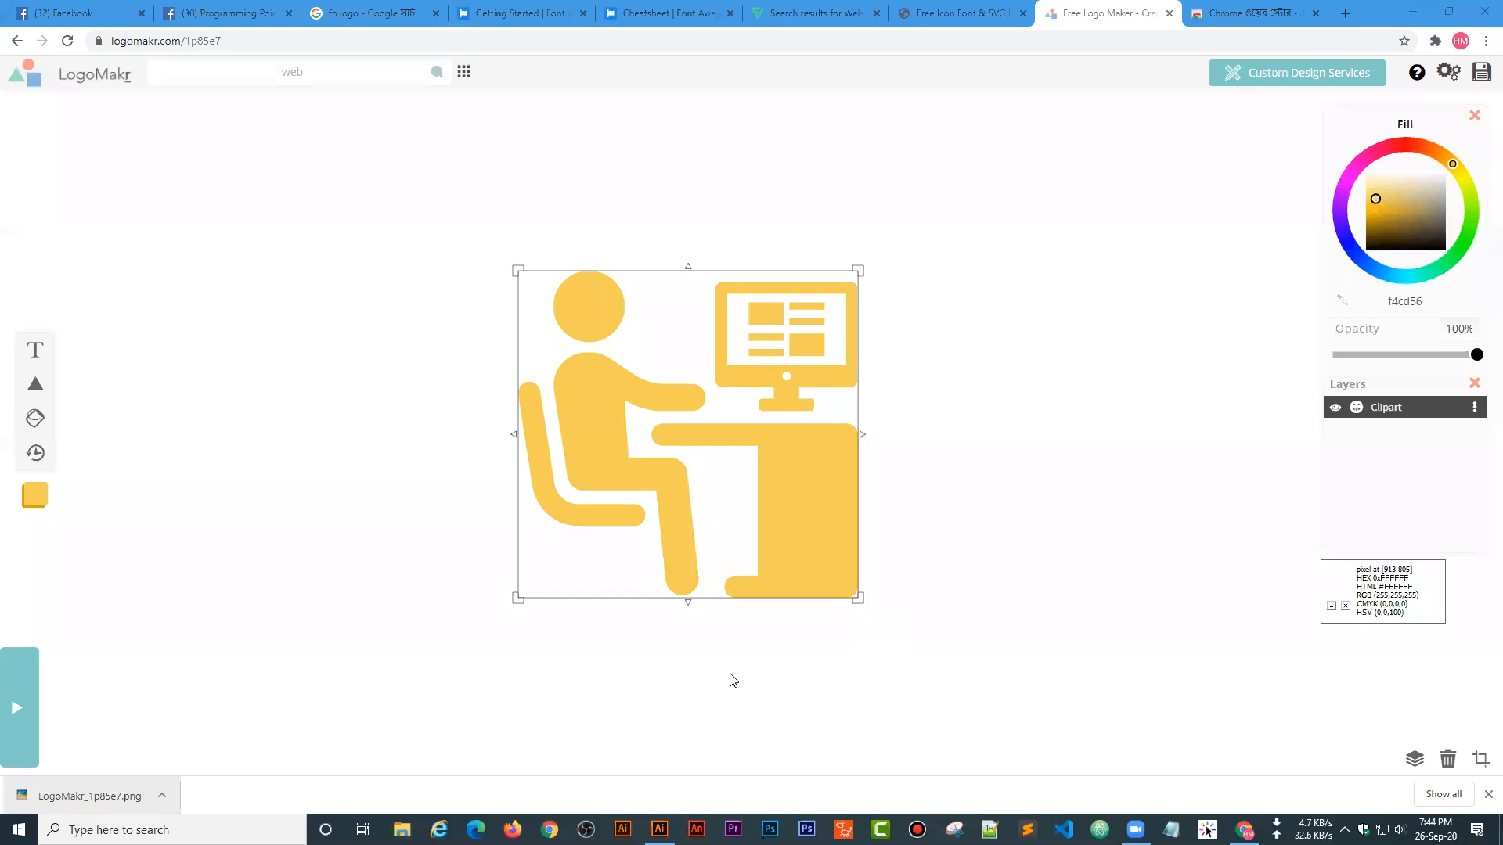
- Move the desk-worker clipart slightly upward on the LogoMakr canvas and deselect it
left_click(1121, 292)
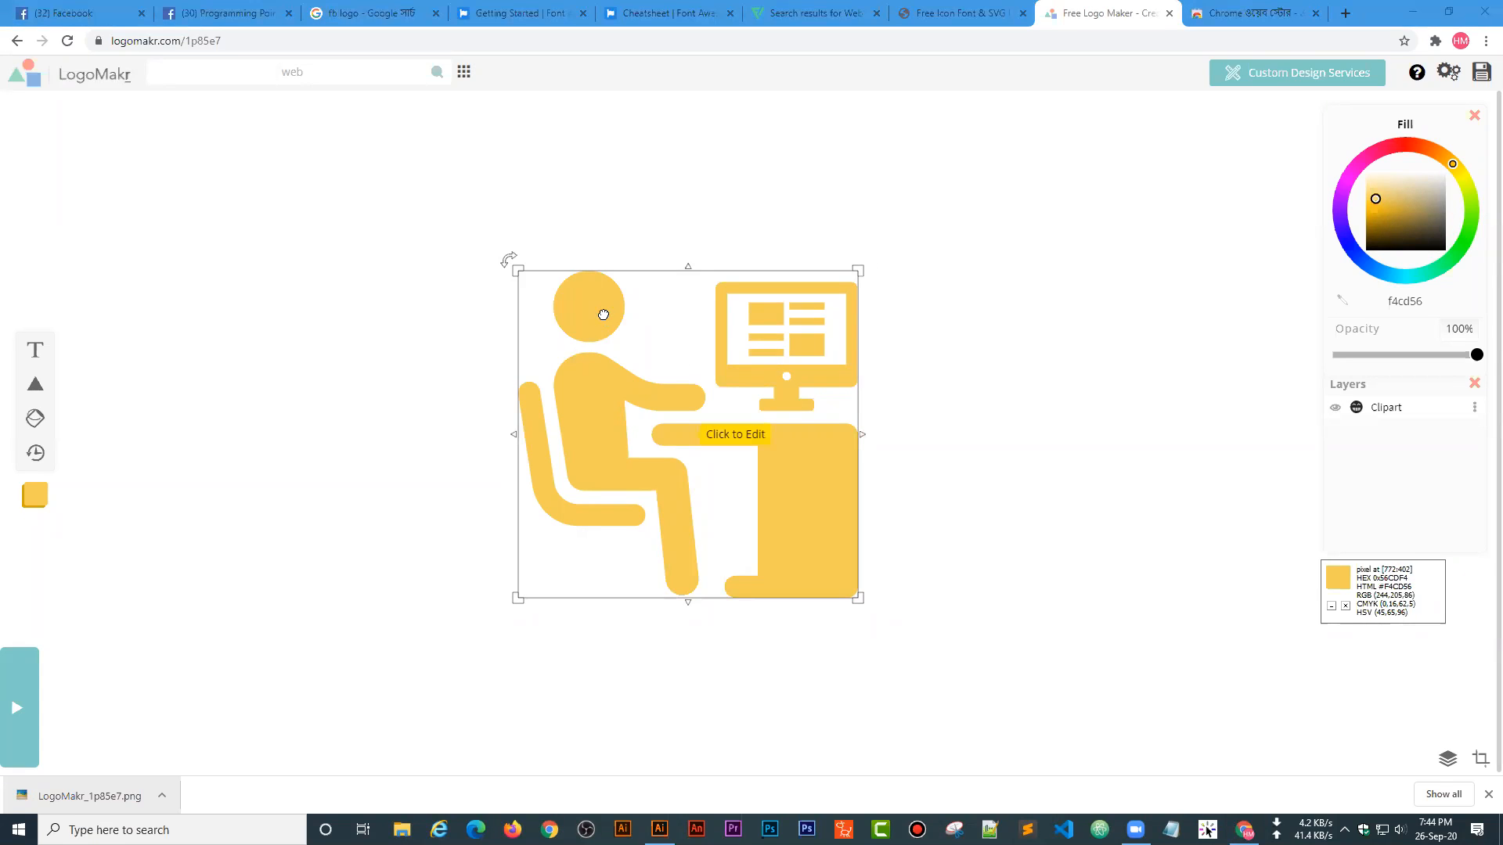
left_click_drag(604, 315, 589, 268)
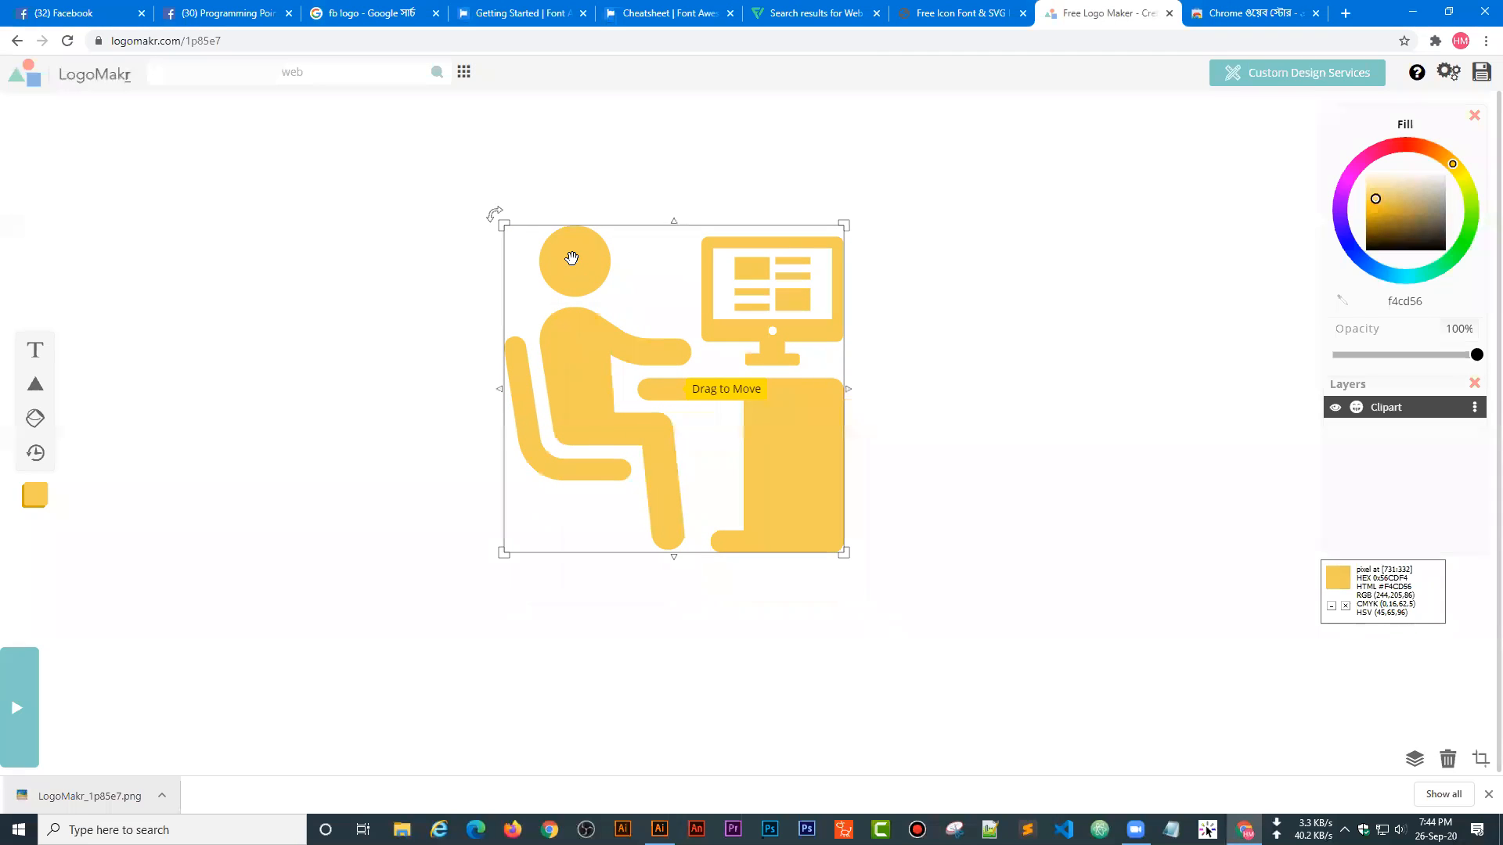
mouse_move(771, 263)
left_mouse_down()
mouse_move(698, 306)
mouse_move(782, 268)
left_mouse_up()
left_click(1009, 333)
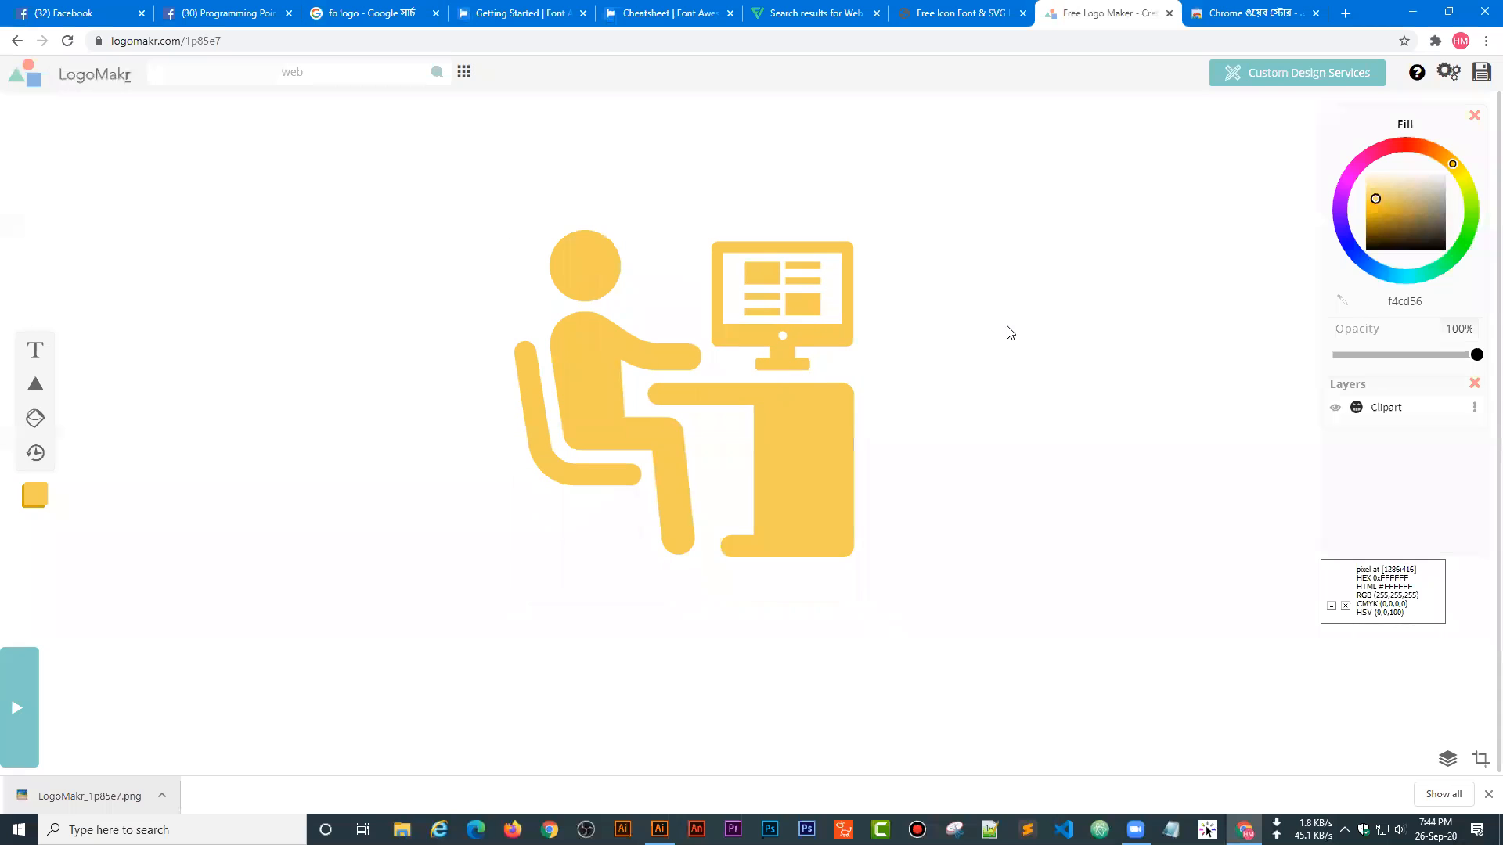
left_click(957, 827)
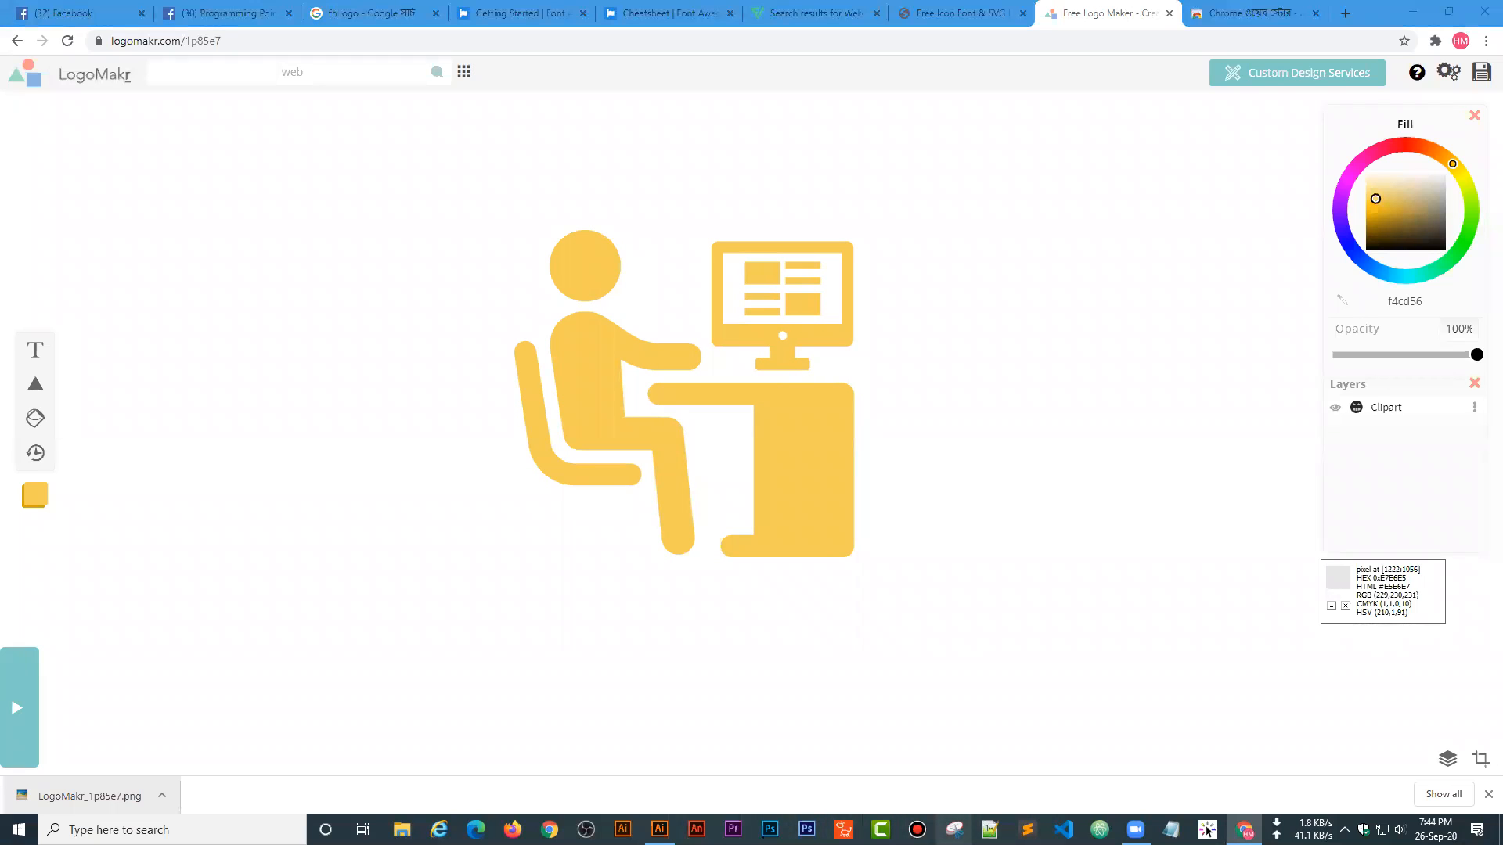
left_click(1065, 274)
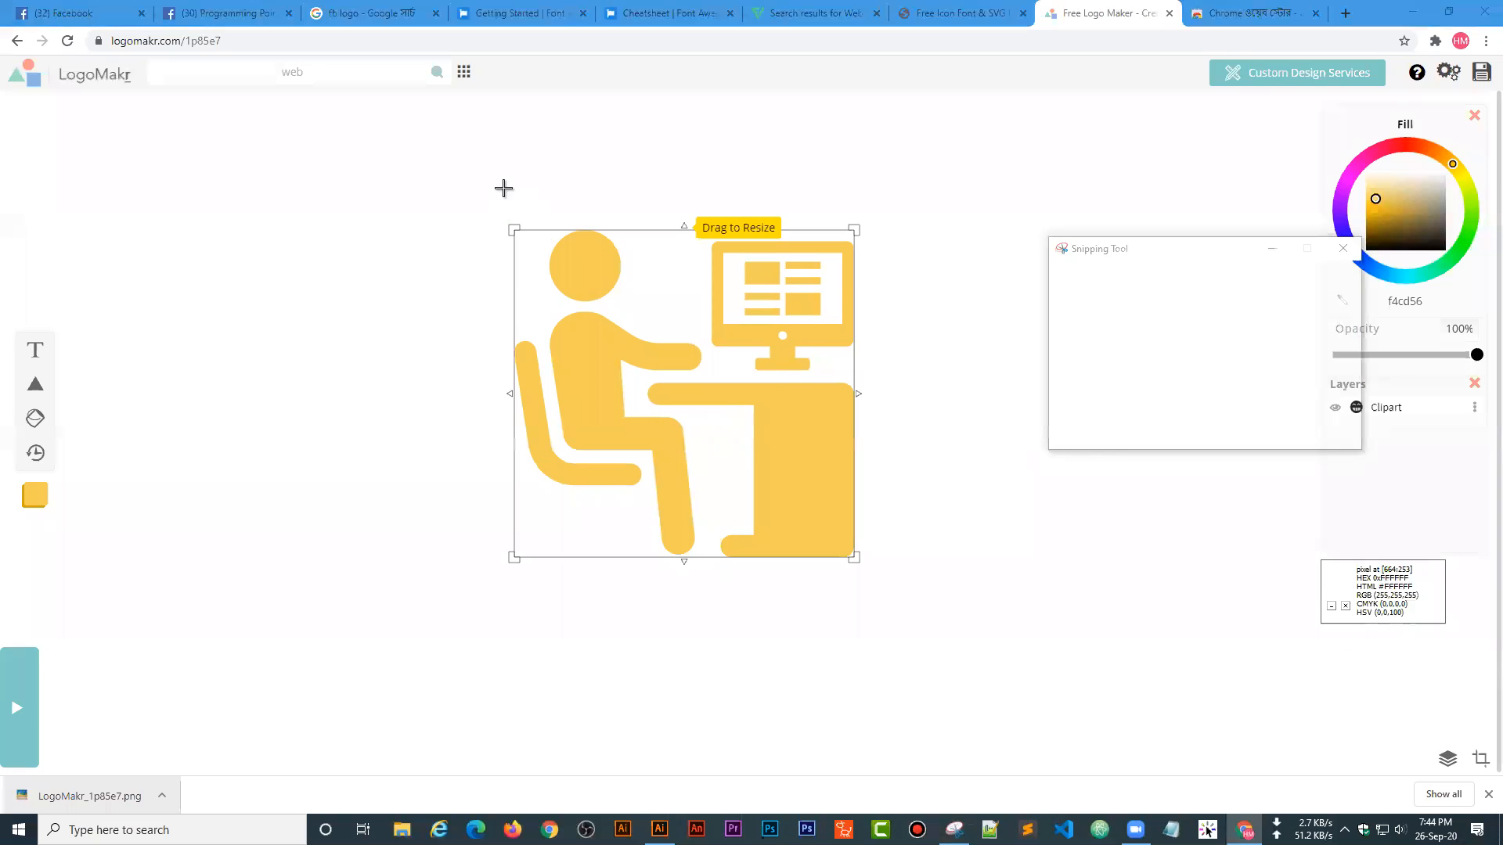
left_click(1272, 248)
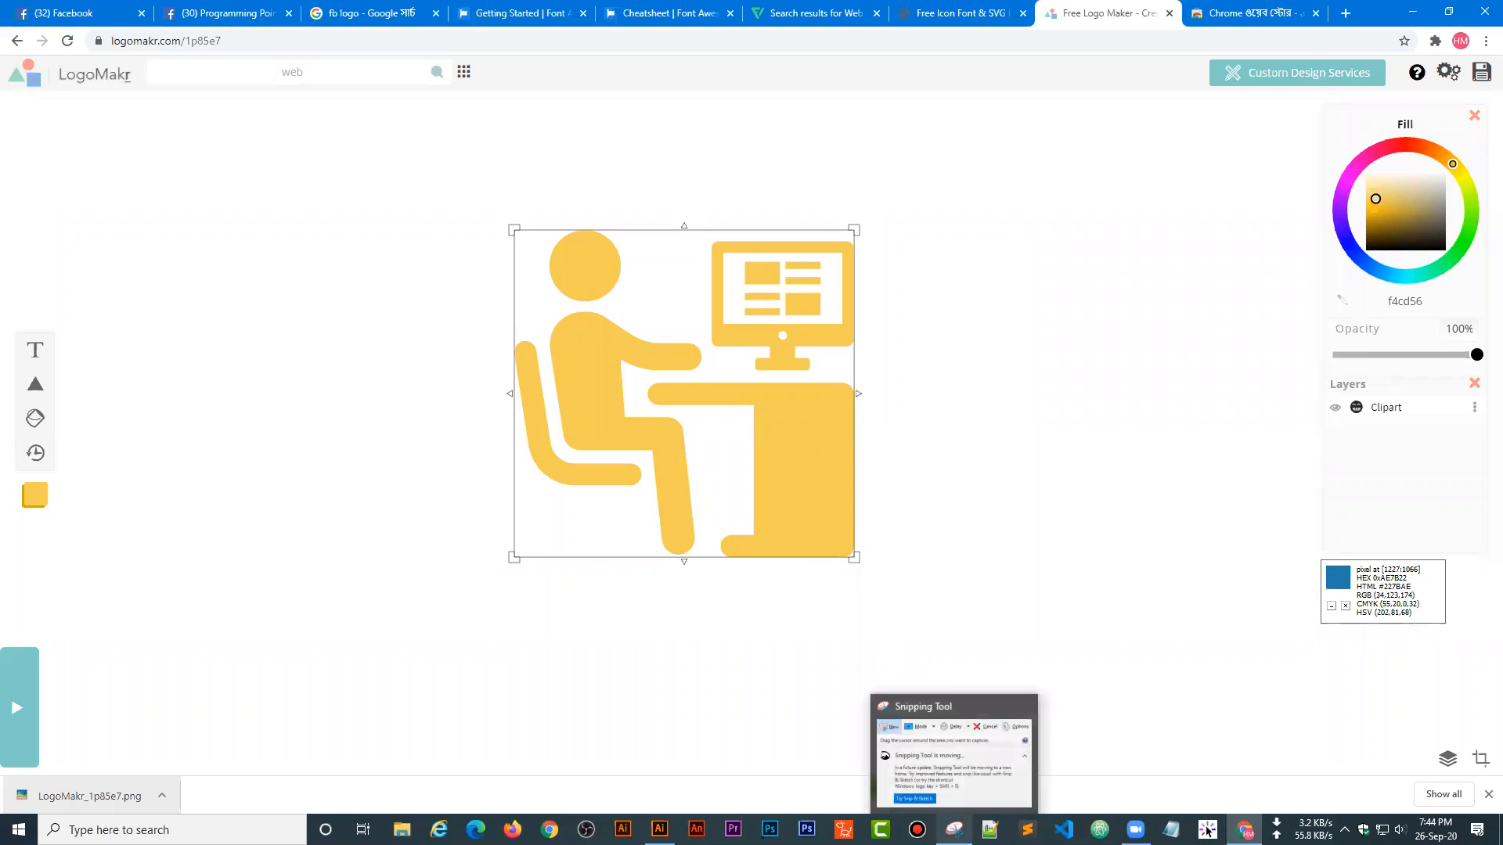
left_click(1158, 561)
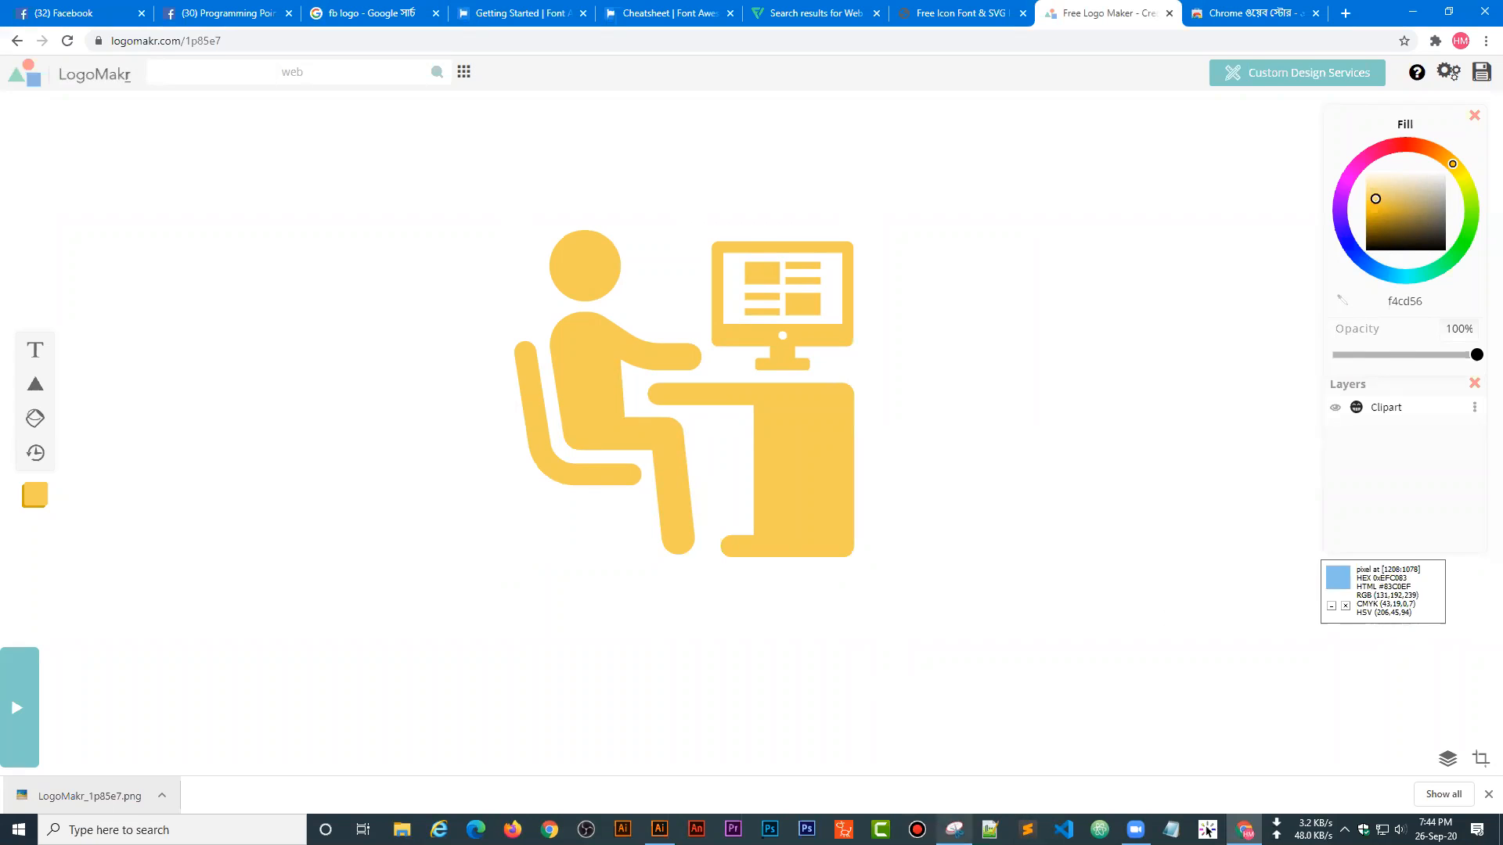
- Capture a rectangular snip around the whole desk-worker icon with Snipping Tool
left_click(954, 829)
left_click(1076, 275)
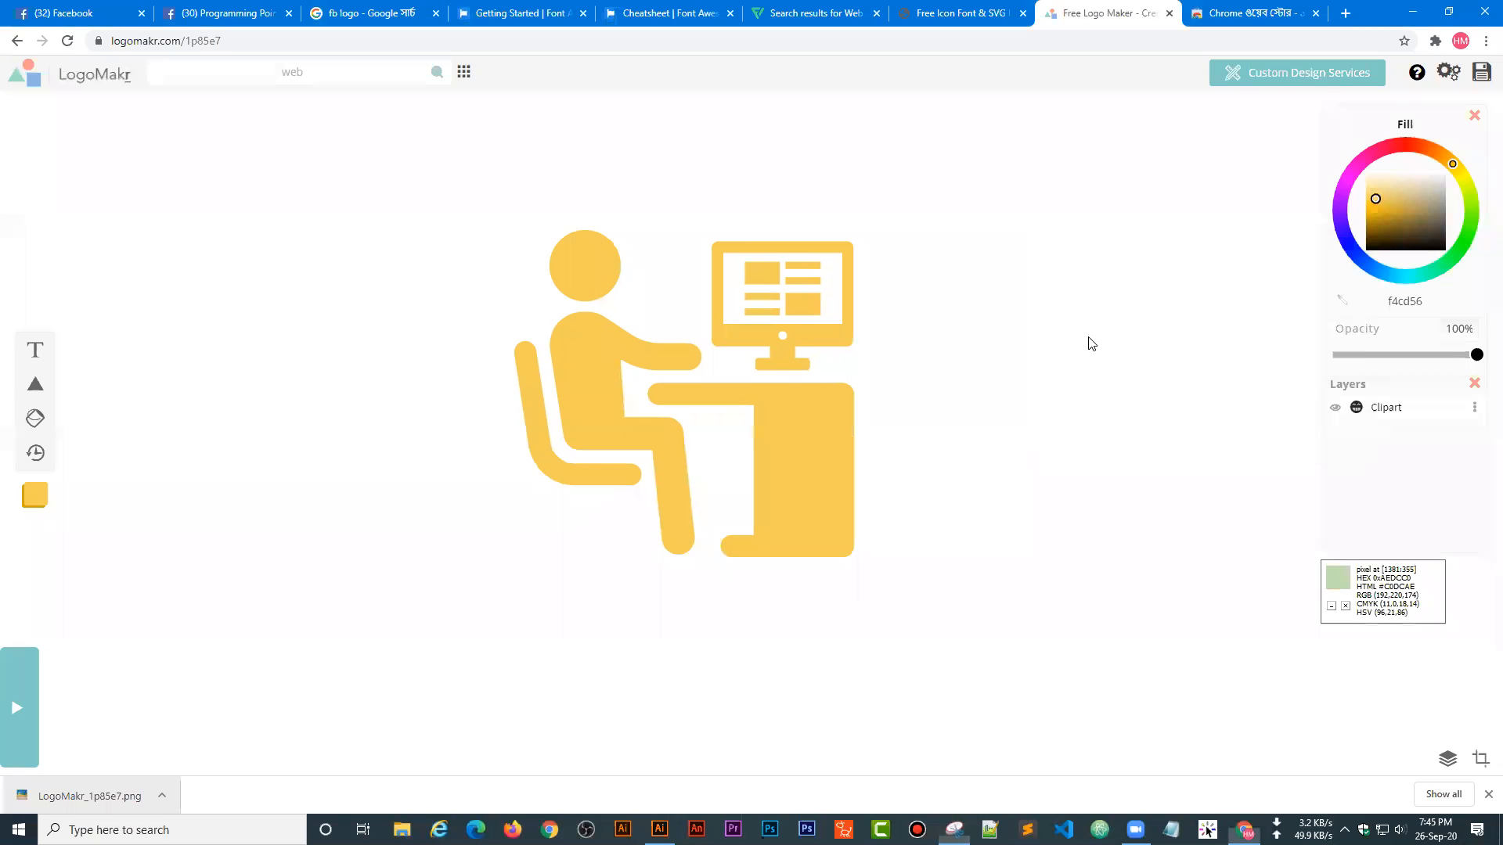
left_click_drag(464, 183, 937, 635)
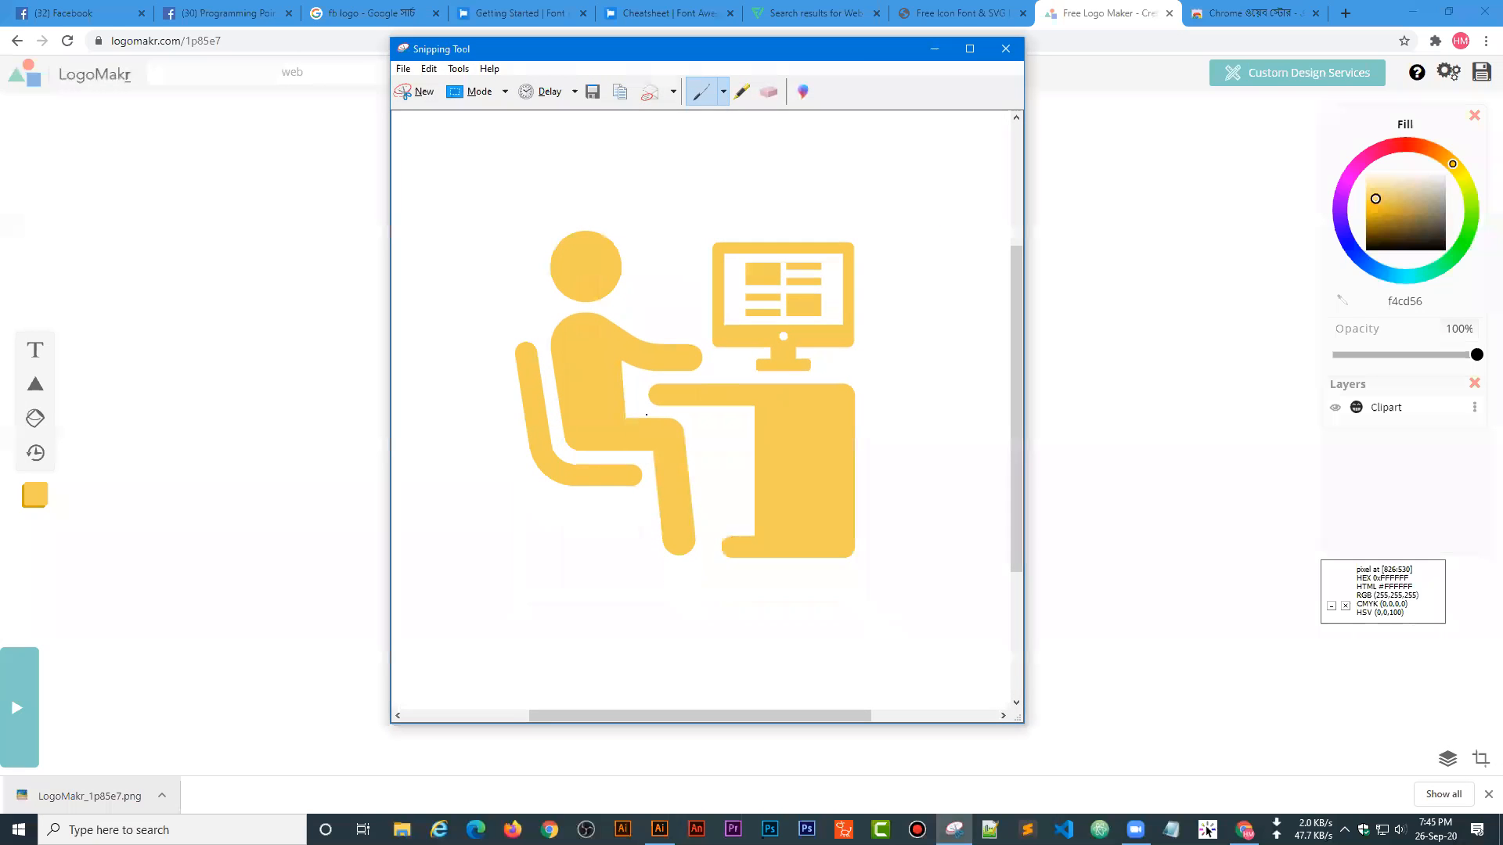
- Save the snip to the Desktop as a JPEG file named ss
key("ctrl+s")
left_click(586, 393)
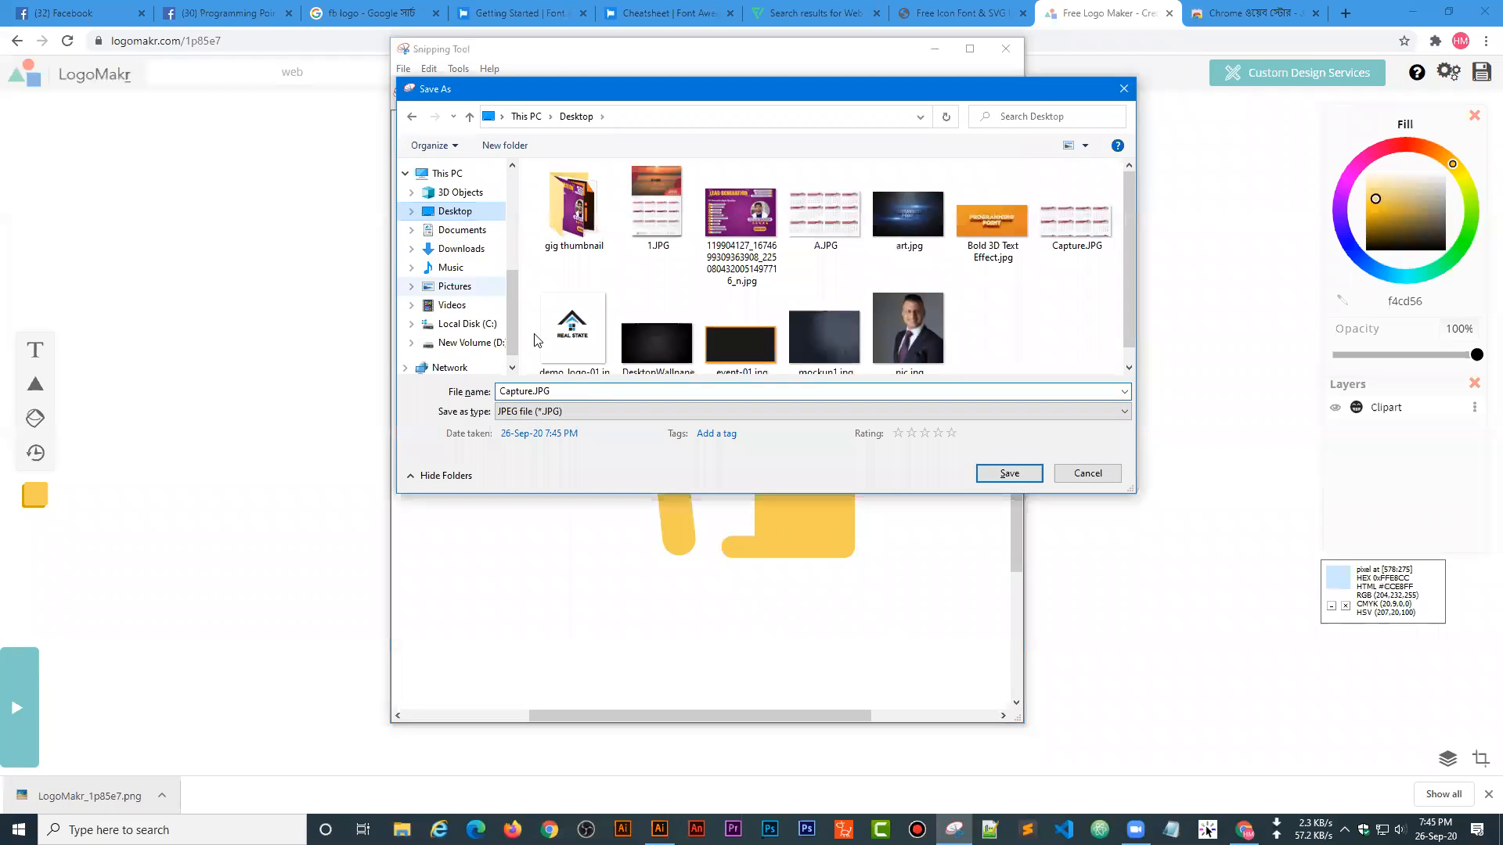
left_click(695, 434)
type("ss")
key("Return")
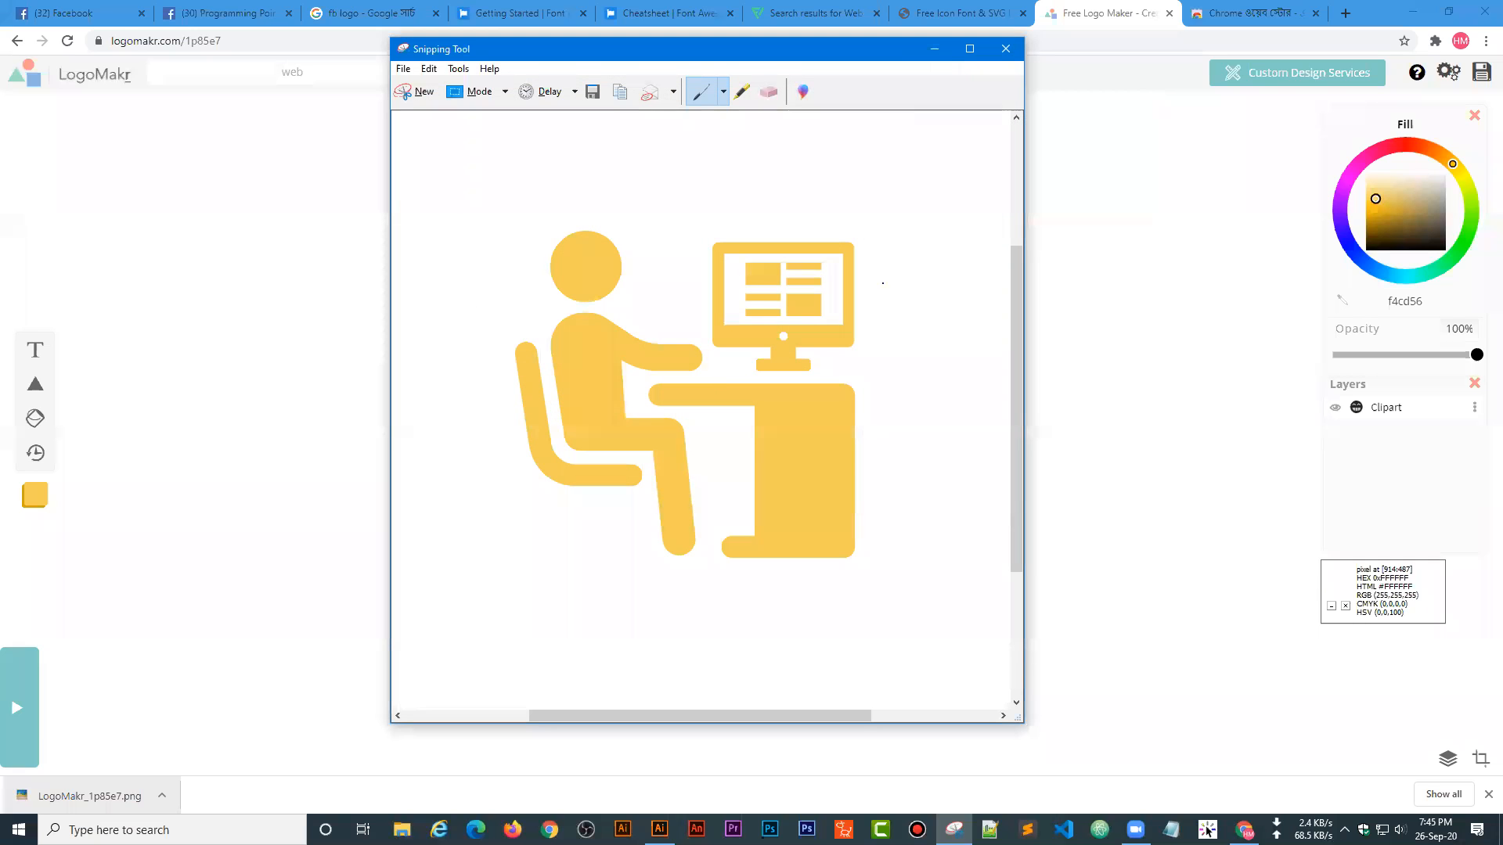
- Close Snipping Tool, switch to Illustrator and delete the large desk-worker image from the canvas
left_click(1006, 49)
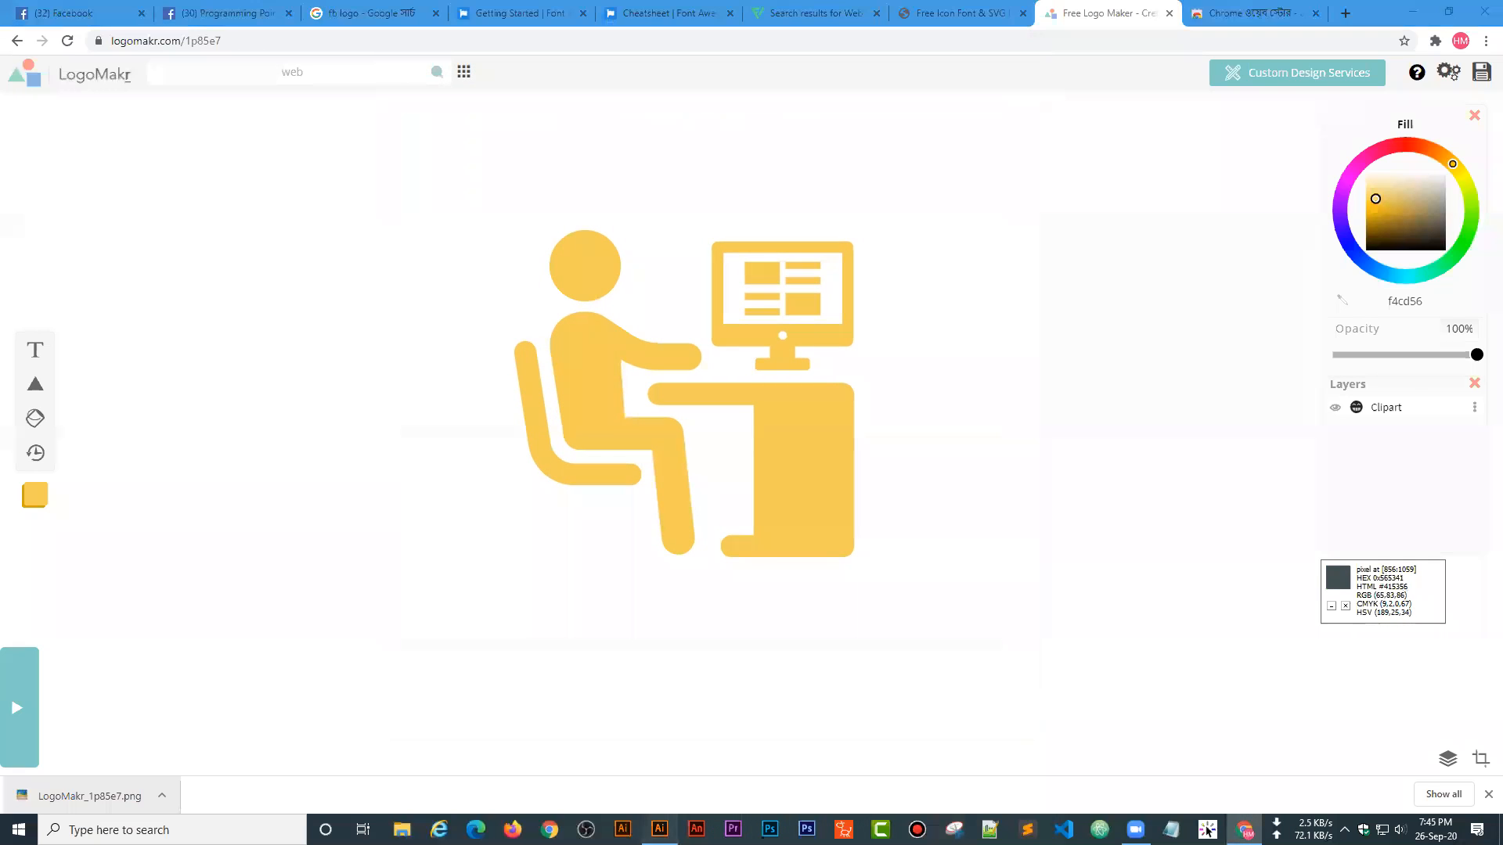
left_click(660, 830)
left_click(44, 13)
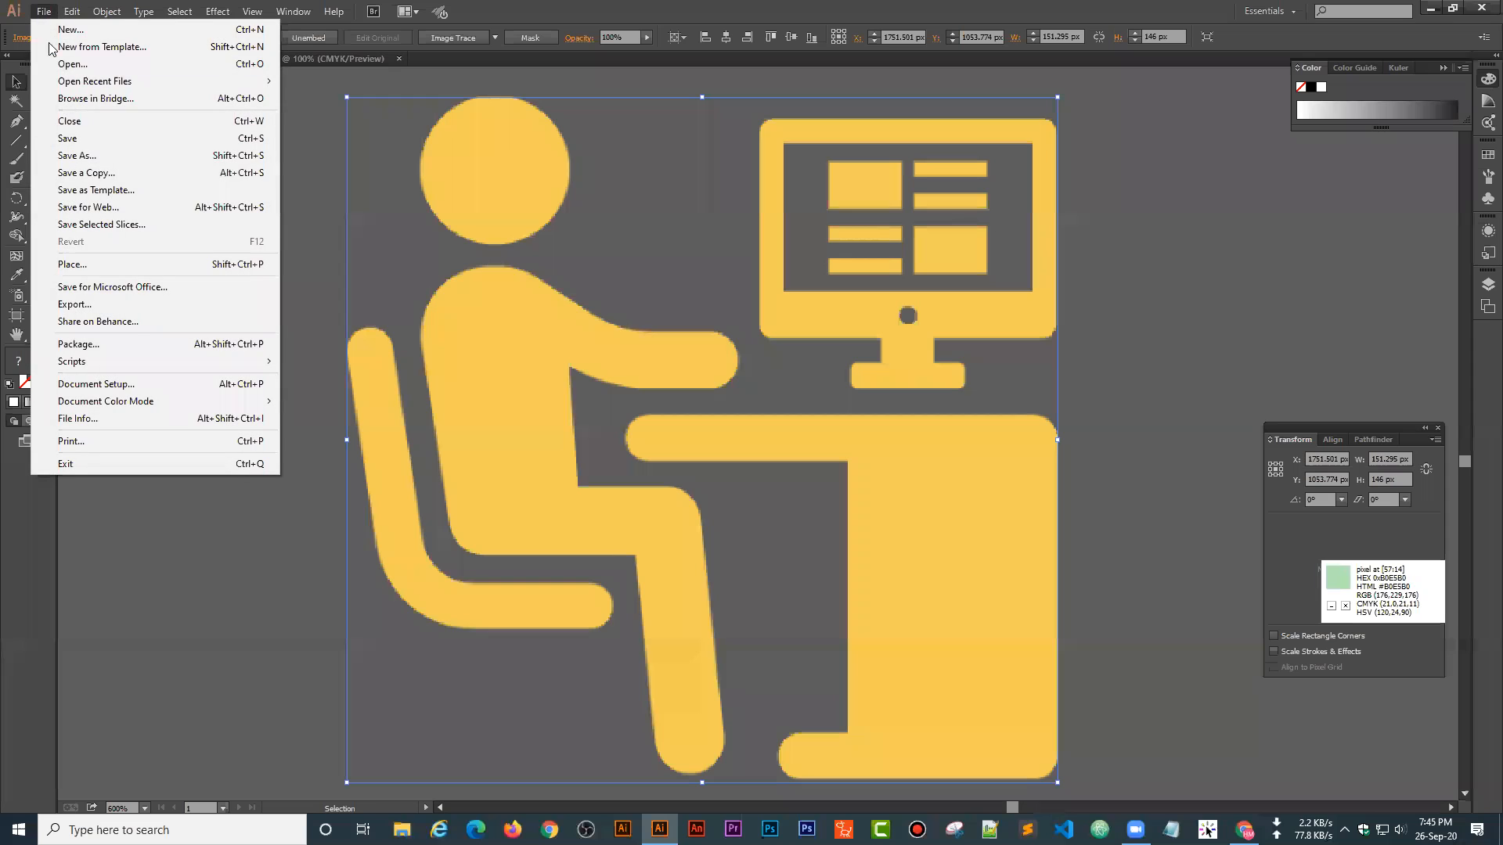
left_click(446, 342)
key("Delete")
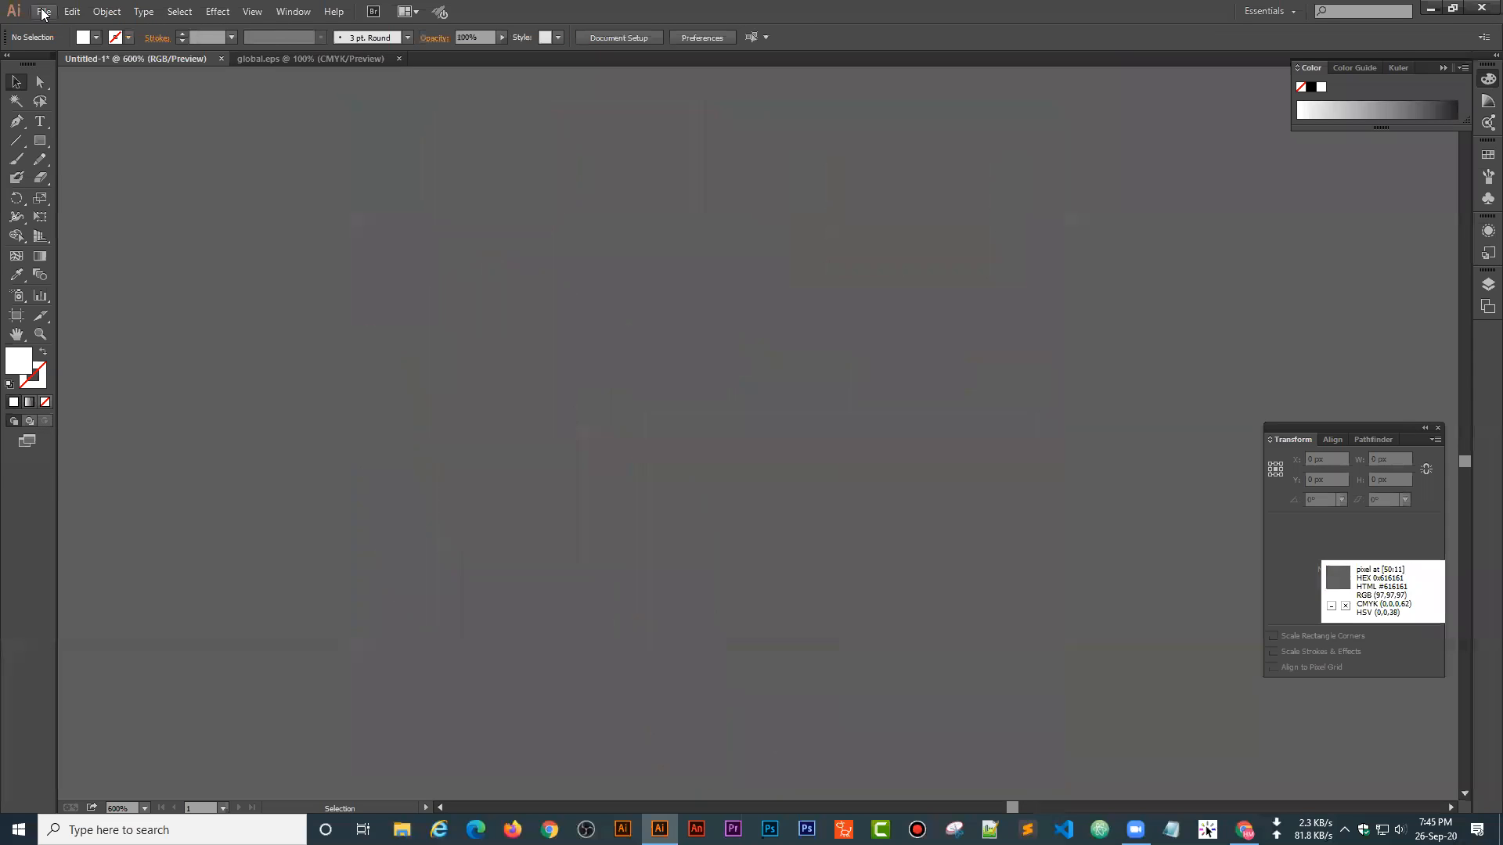
left_click(44, 13)
left_click(728, 291)
left_click(44, 11)
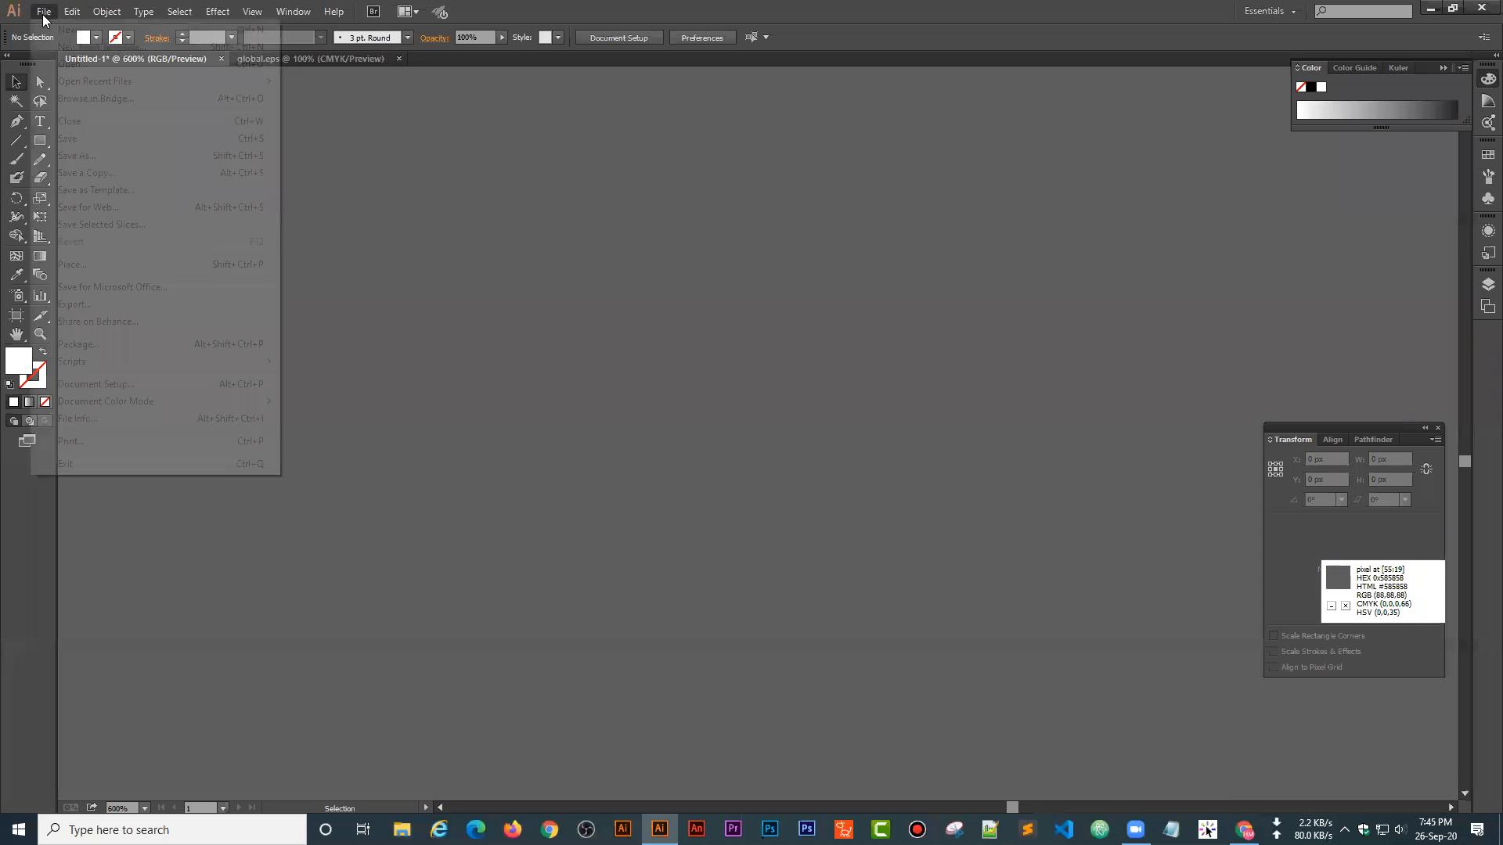
left_click(71, 66)
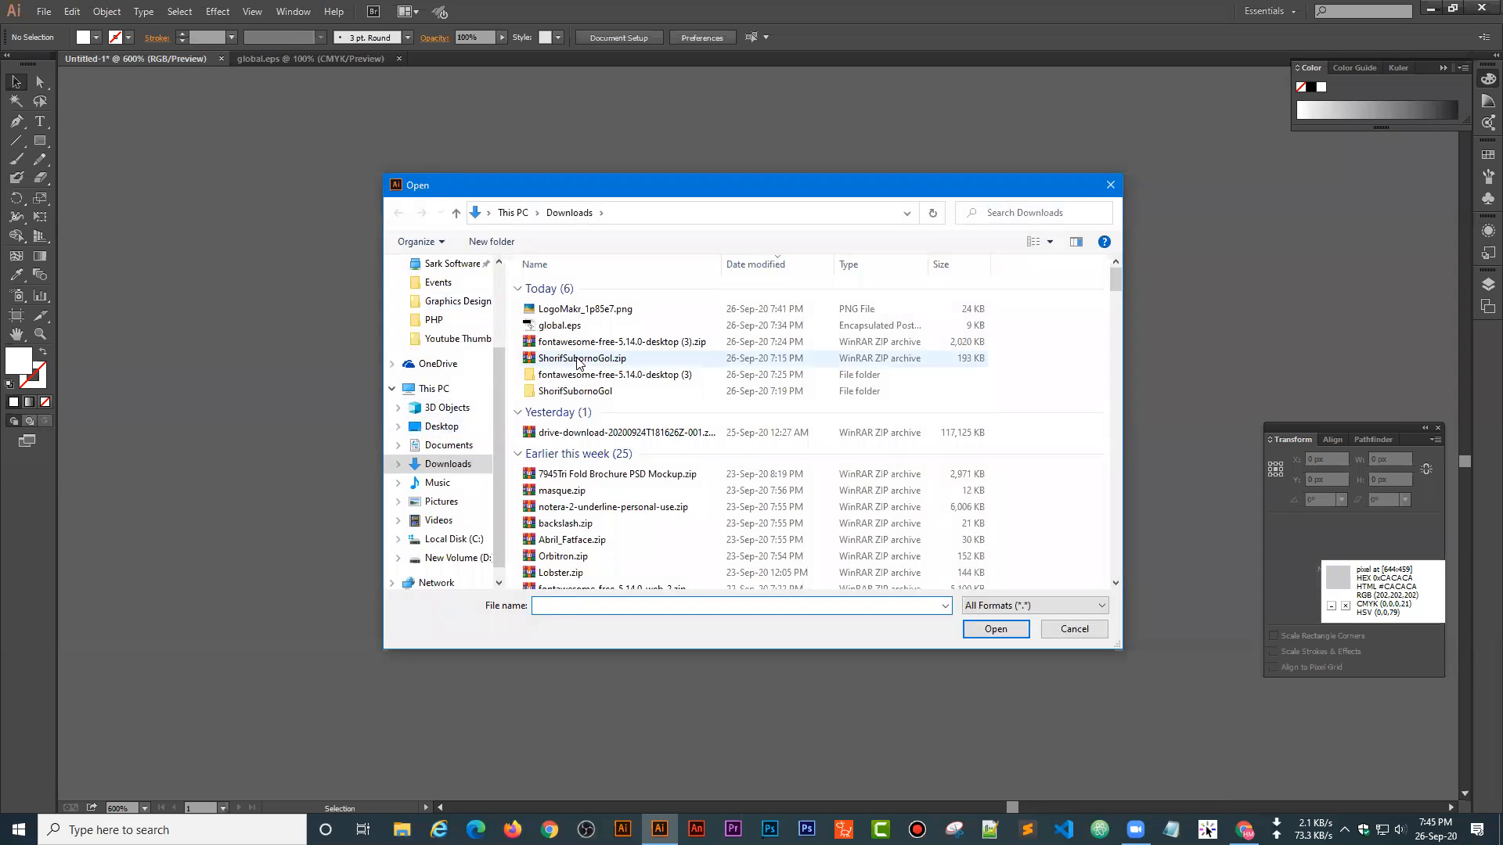
left_click(1074, 629)
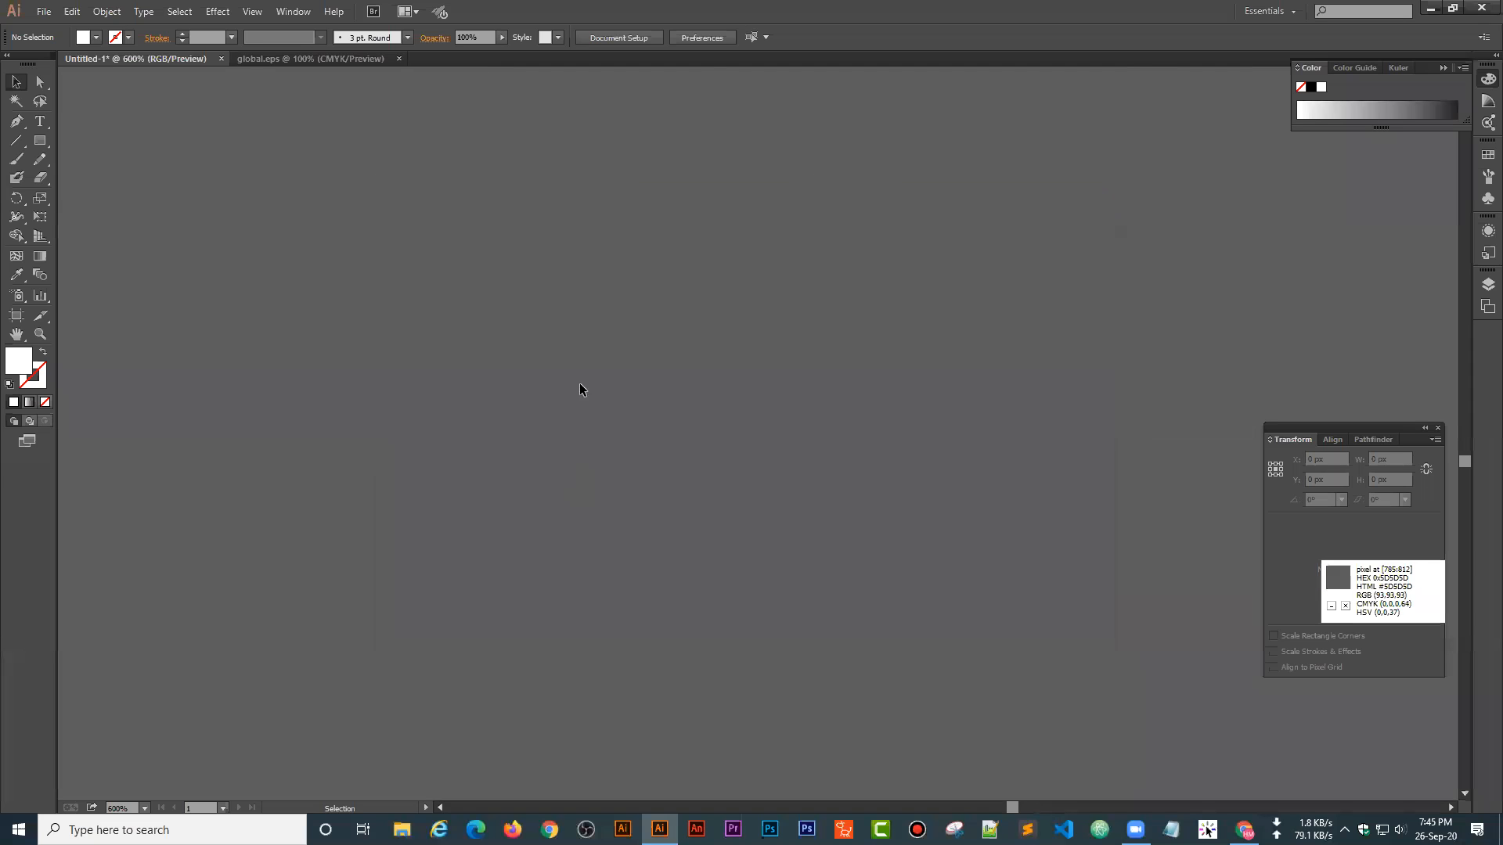
- Place ss.JPG from the Desktop onto the empty canvas beside the navy card
left_click(44, 11)
left_click(86, 265)
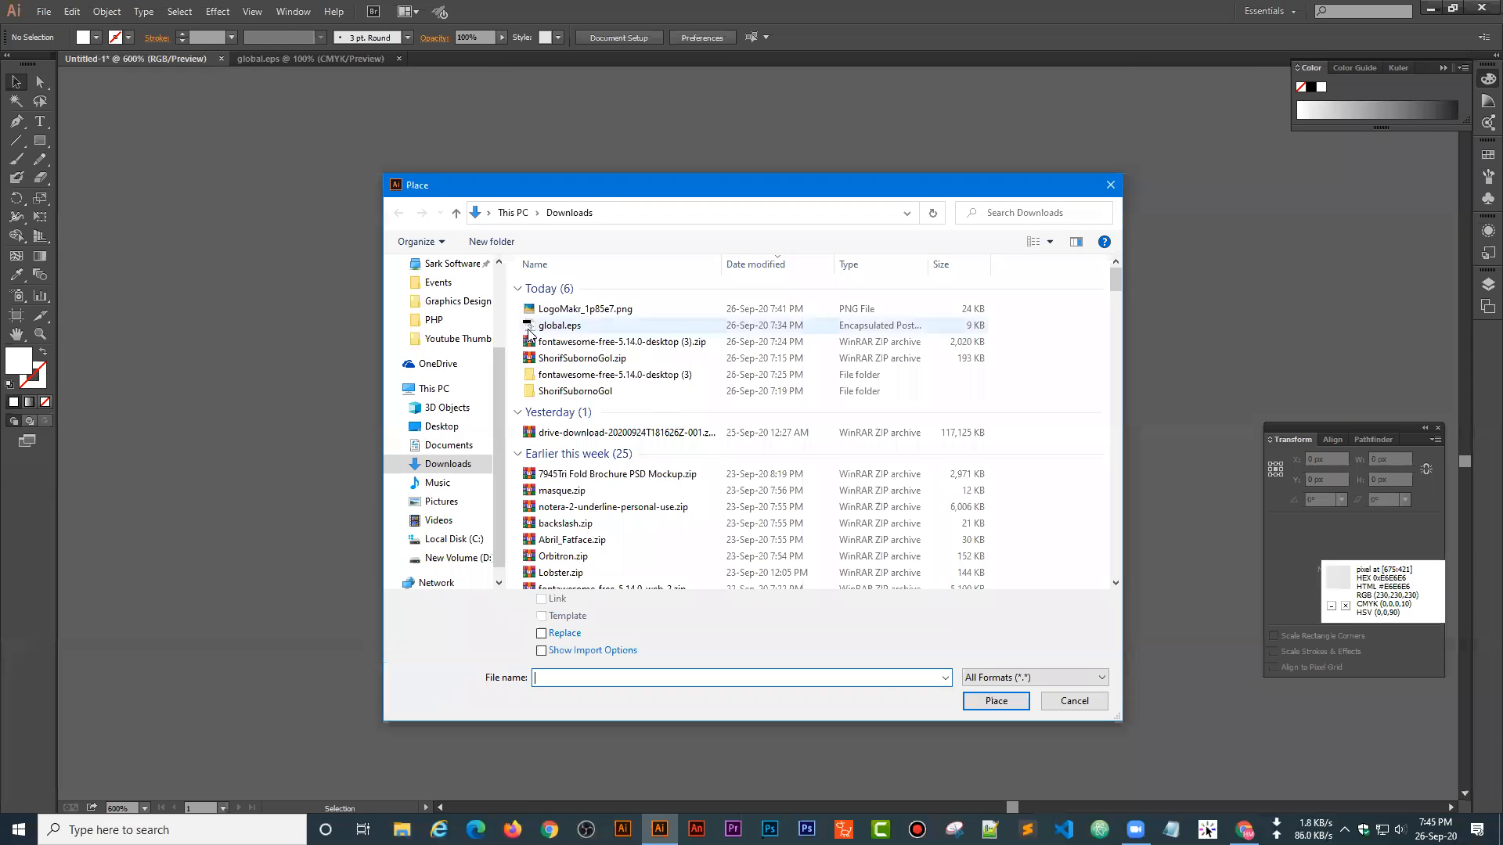
left_click(440, 426)
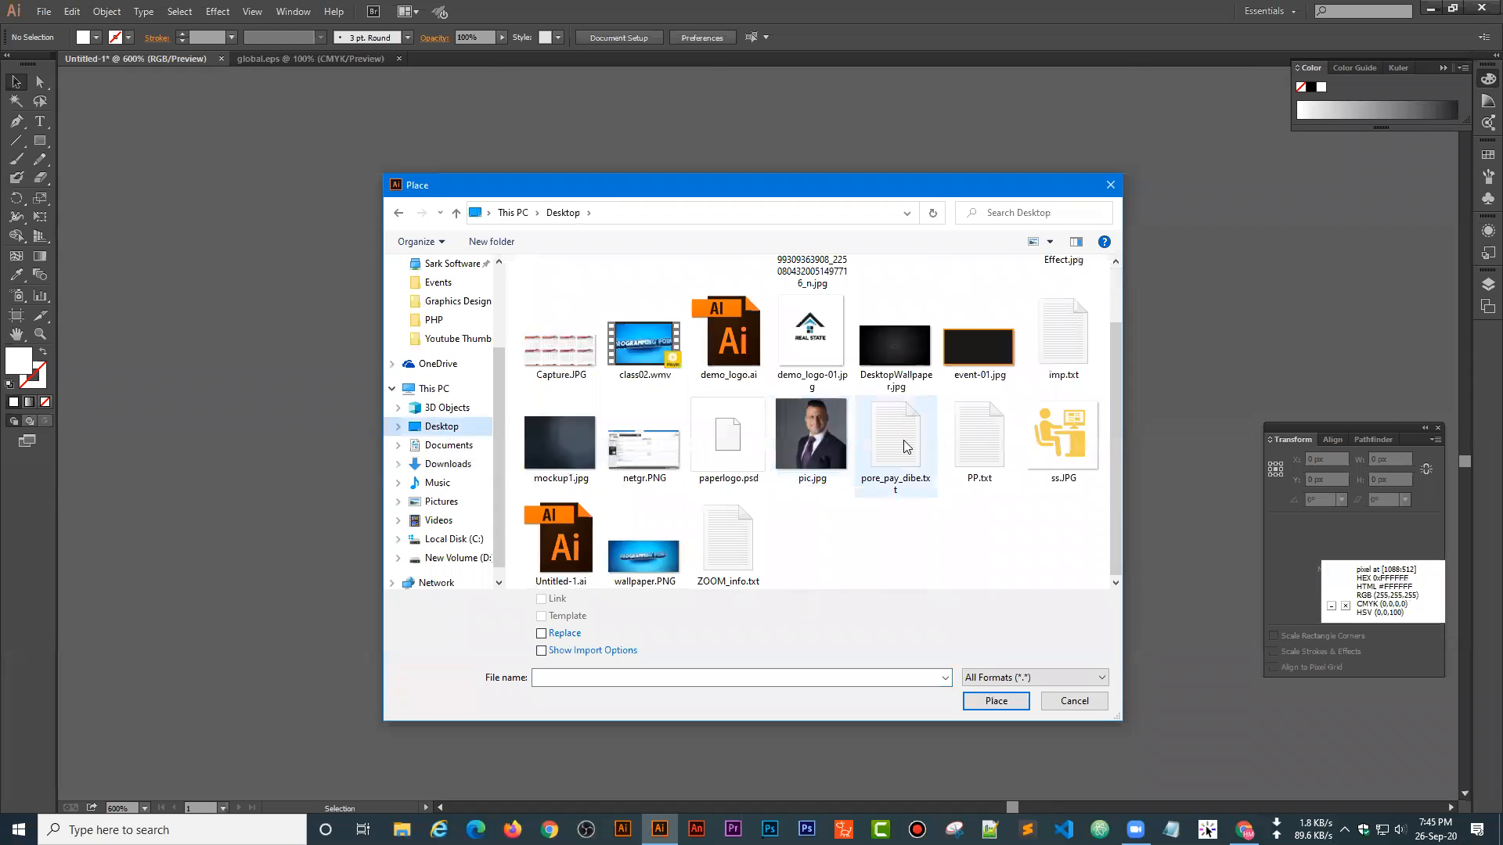
left_click(1079, 433)
left_click(995, 706)
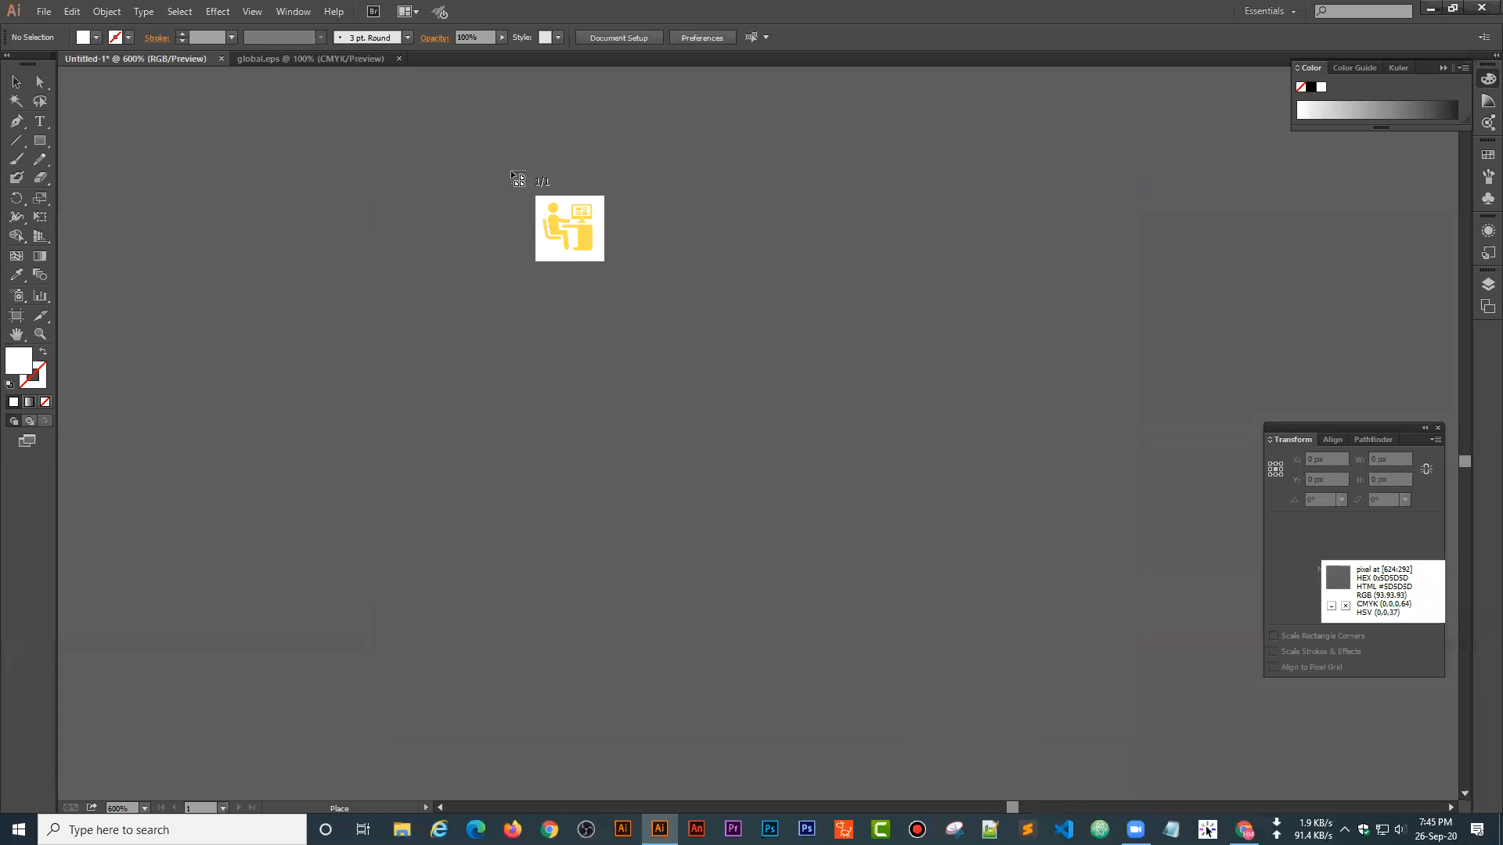
left_click(432, 203)
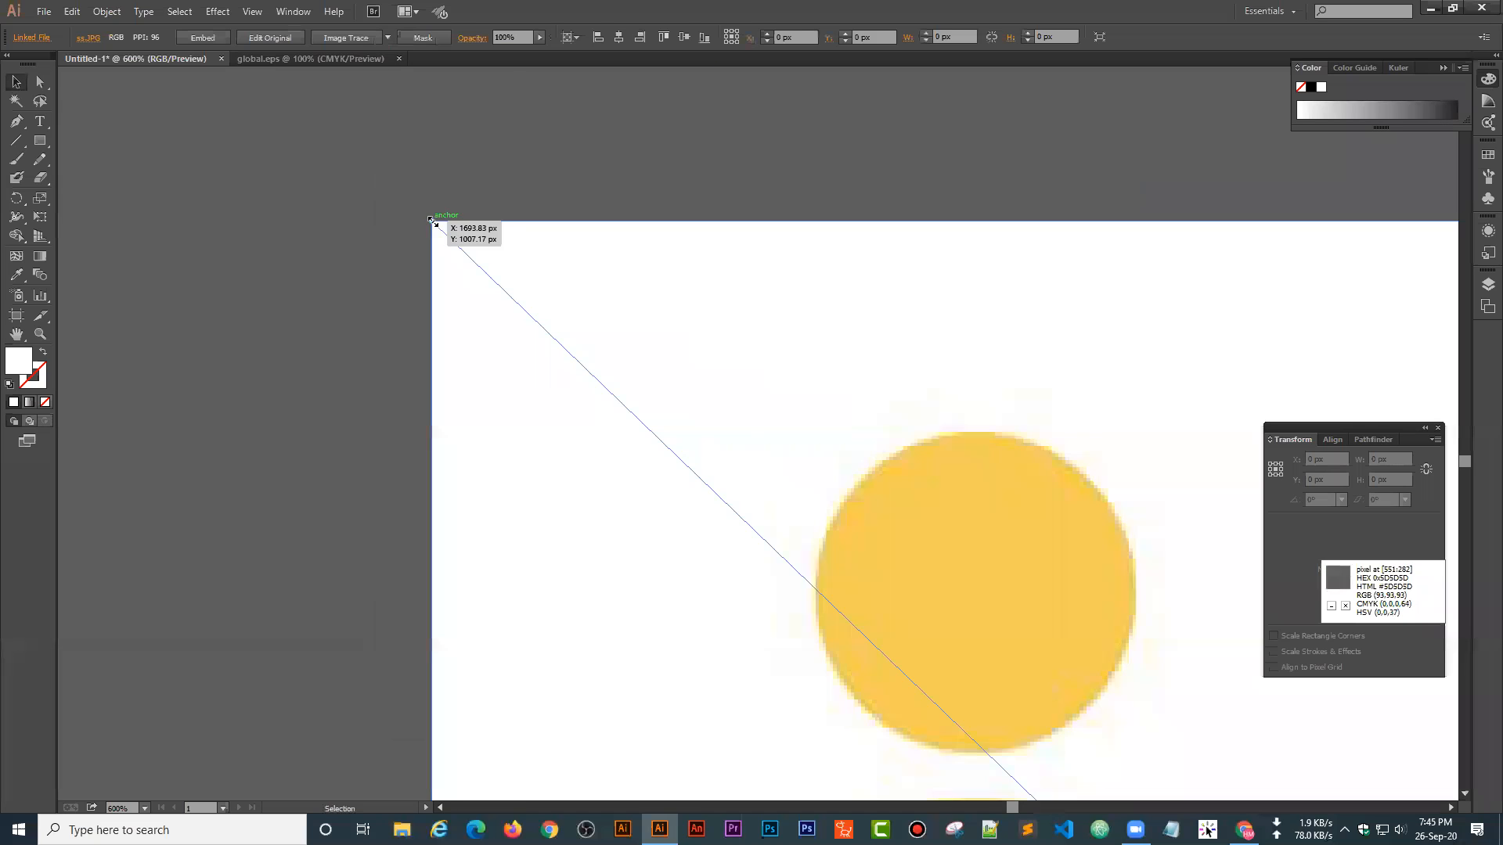
- Embed the placed desk-worker image in the document
scroll(447, 293, "down", 1)
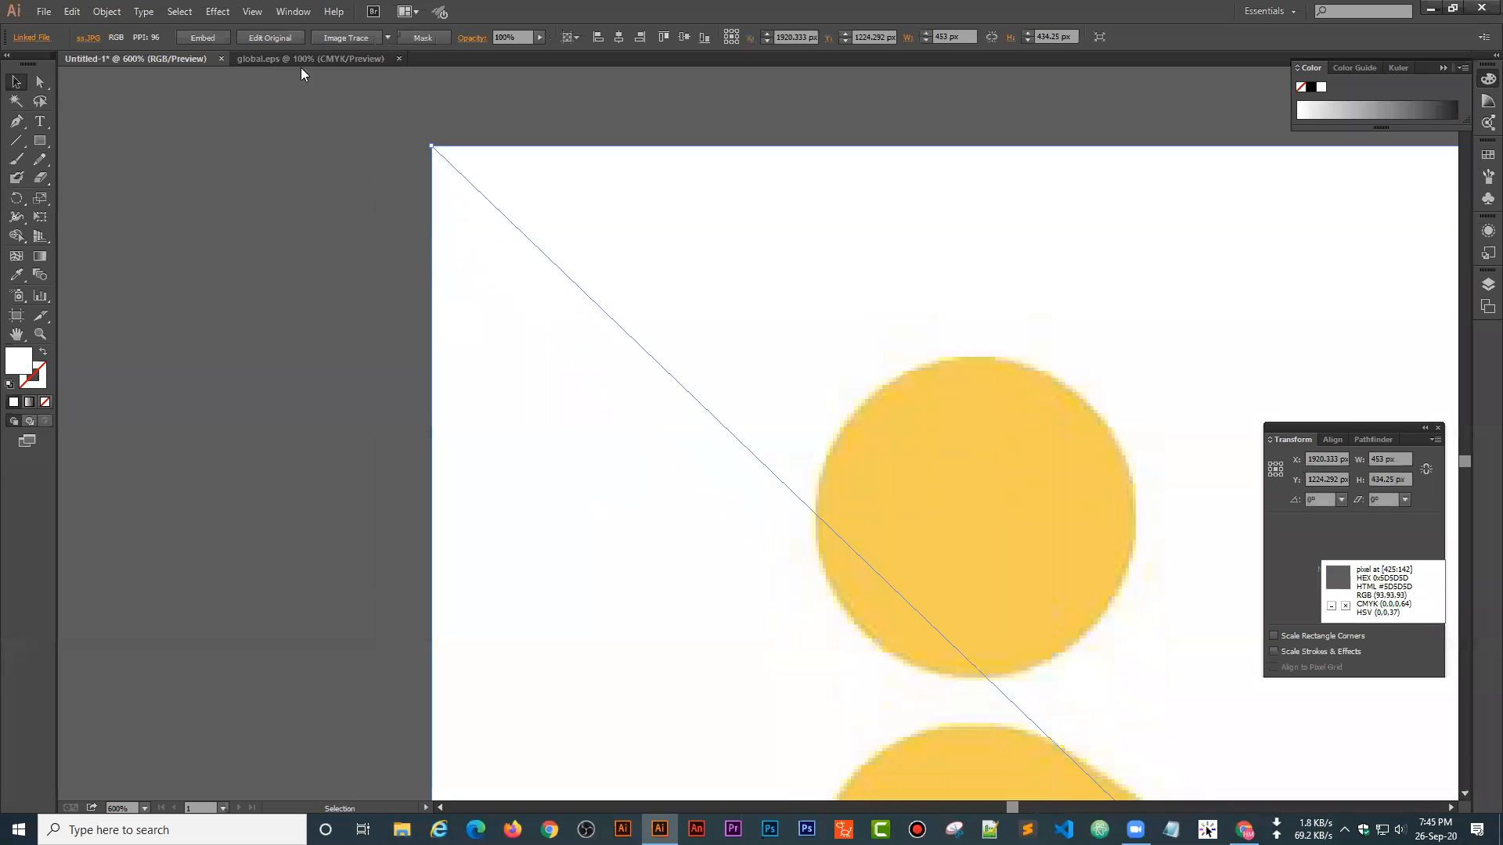
left_click(216, 39)
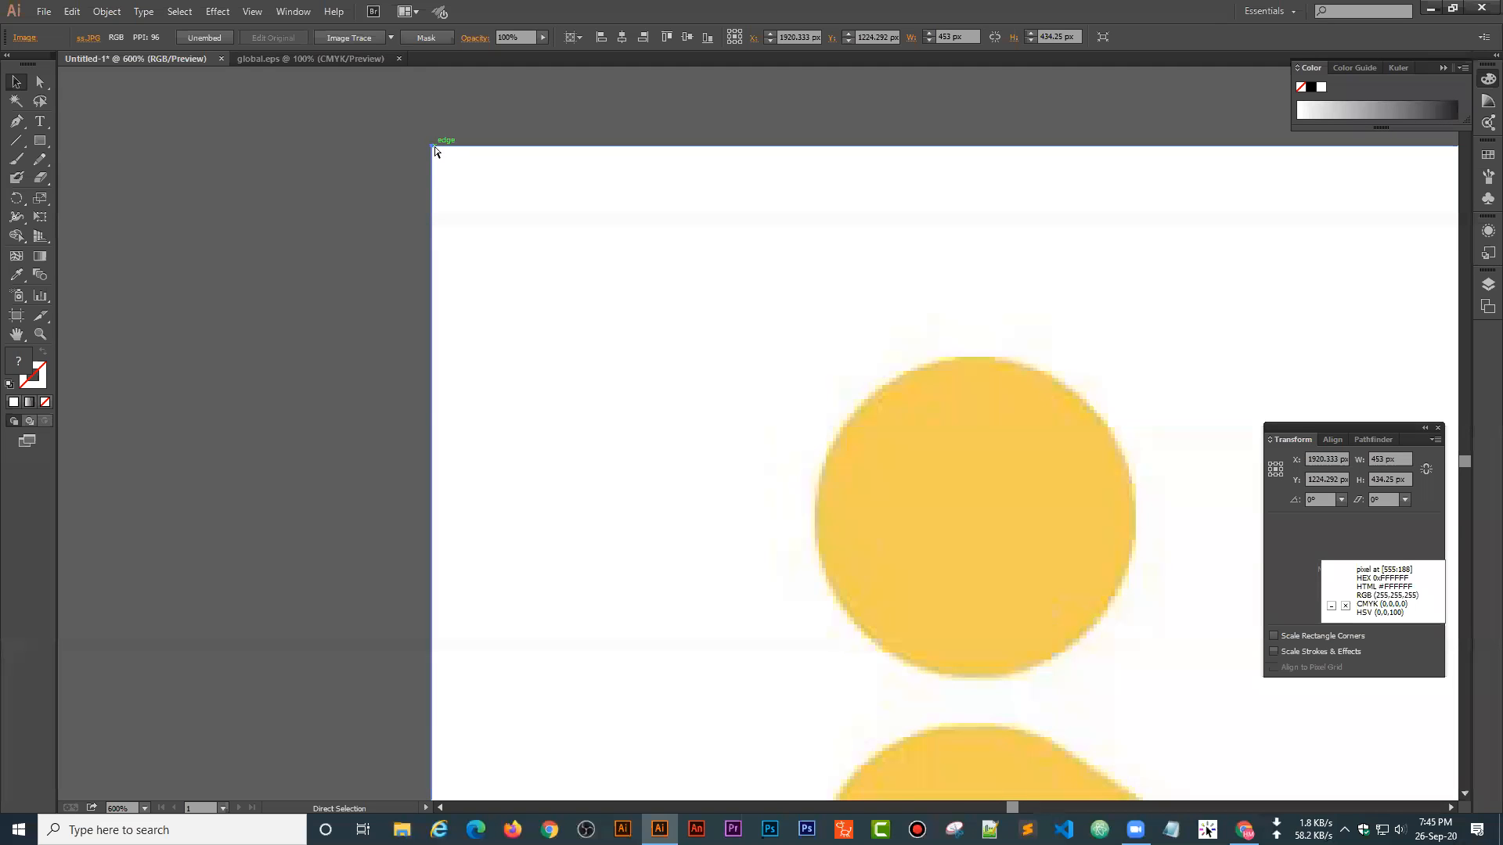
key("ctrl+minus")
key("ctrl+minus")
key("ctrl+minus")
key("ctrl+minus")
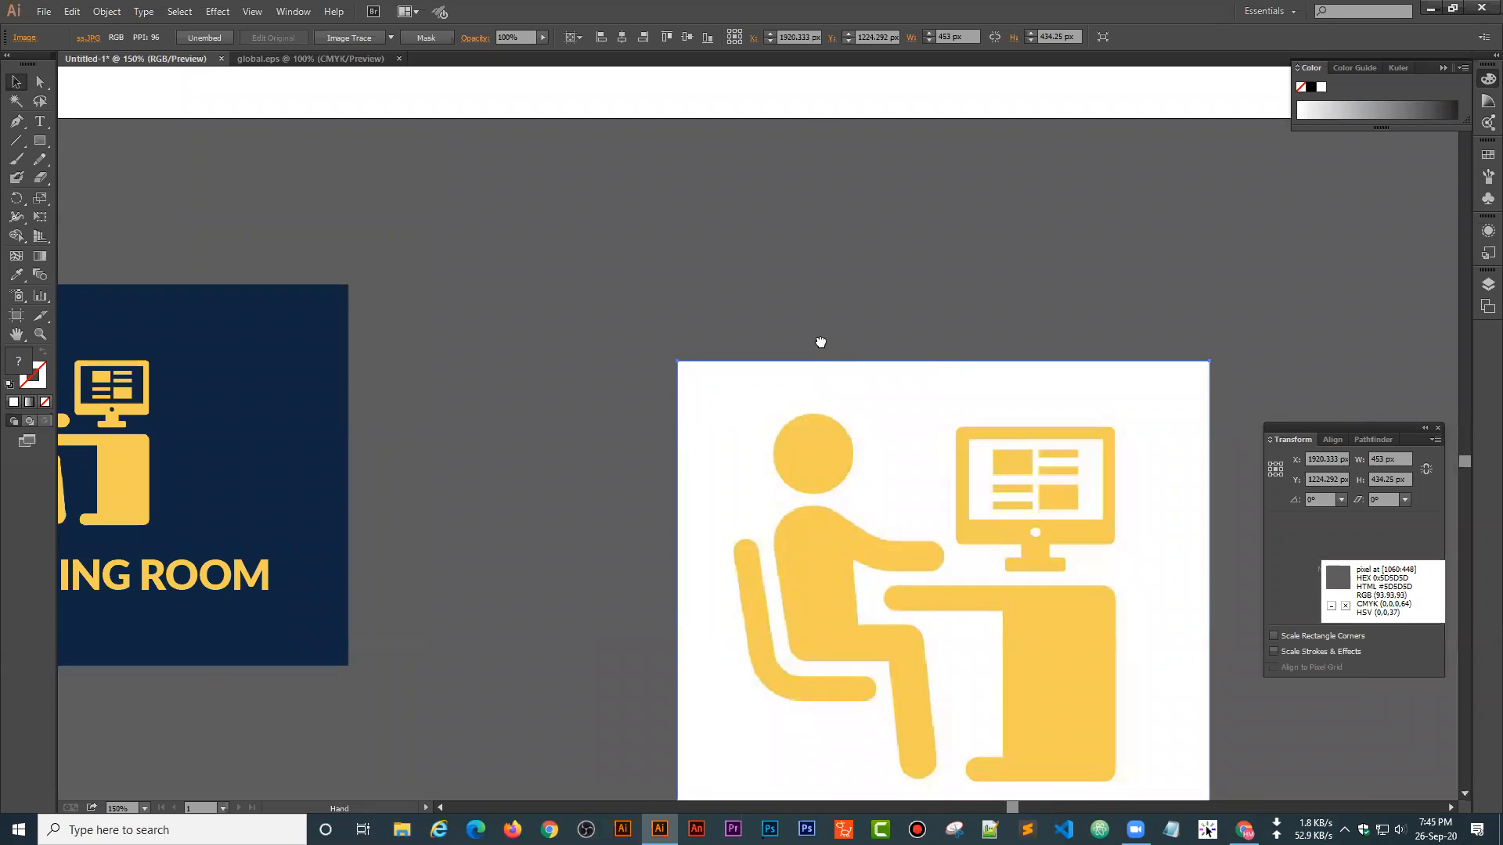
left_click_drag(822, 342, 579, 148)
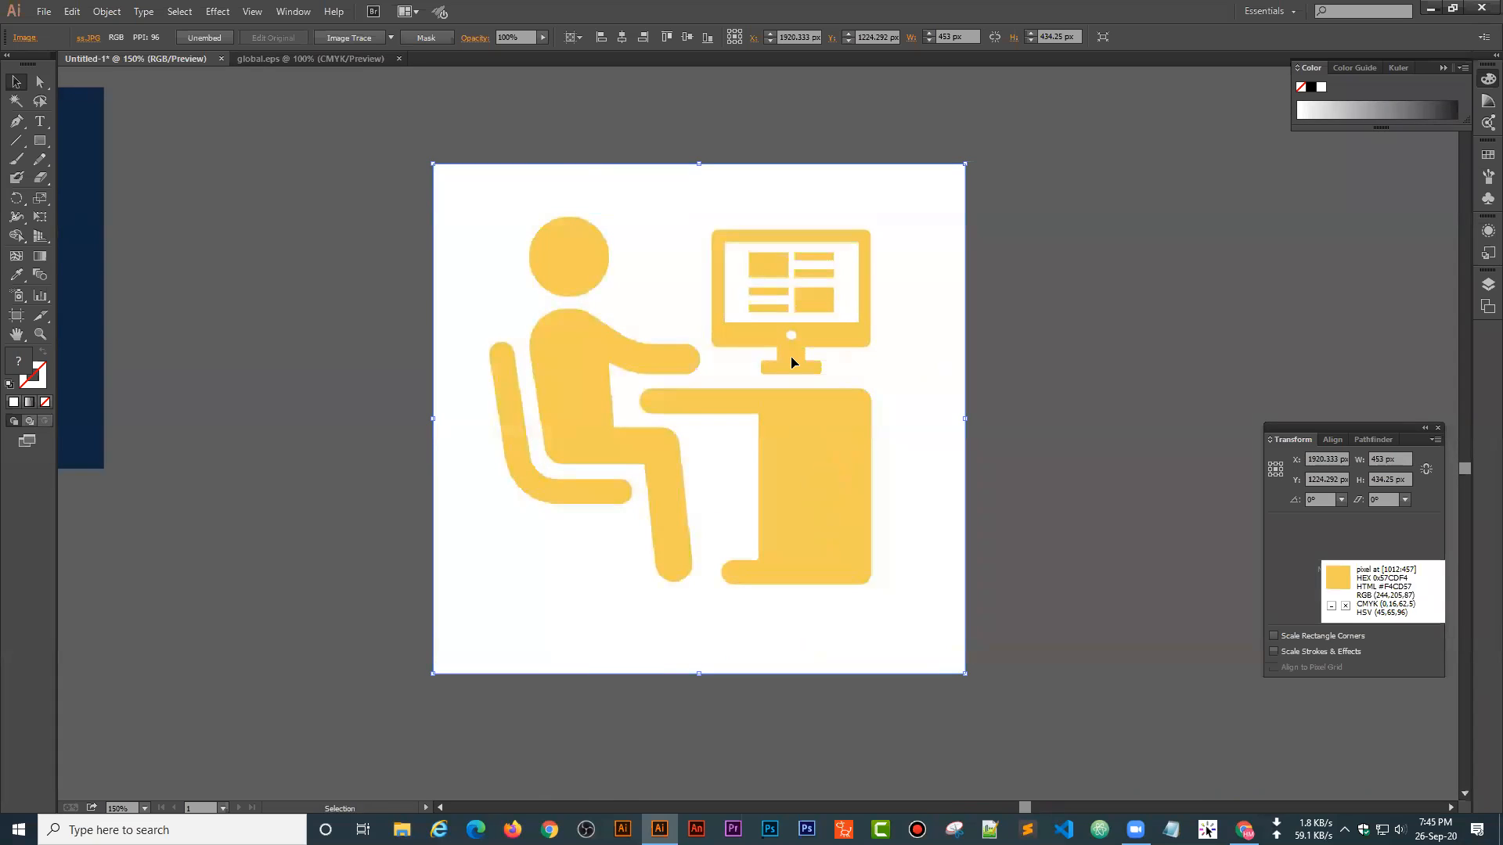
- Try to trace the desk-worker image with the default preset, expand the tracing and move it aside
left_click(332, 36)
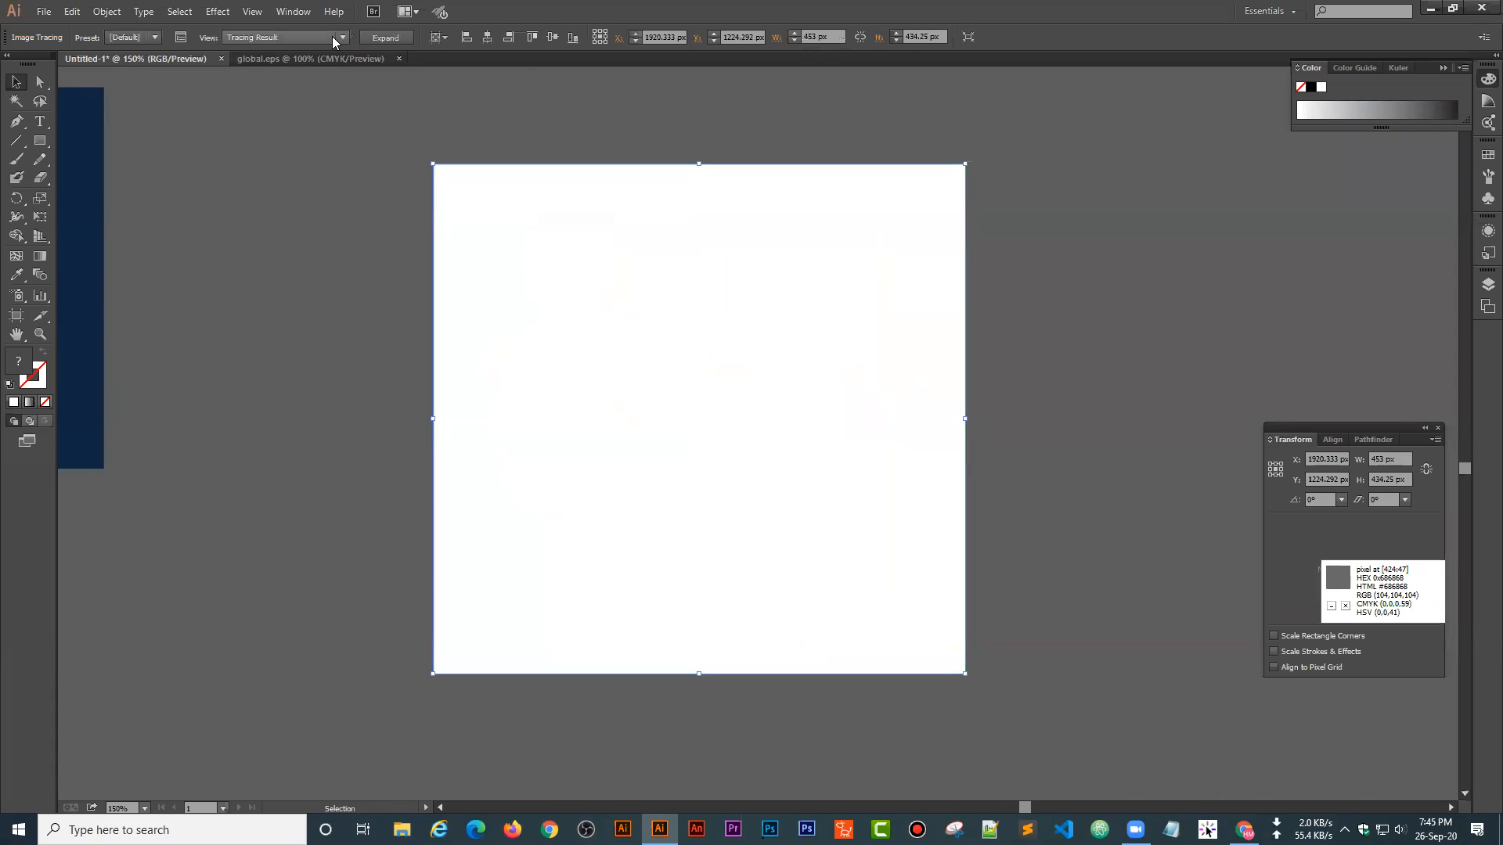
left_click(388, 38)
left_click_drag(634, 245, 1013, 235)
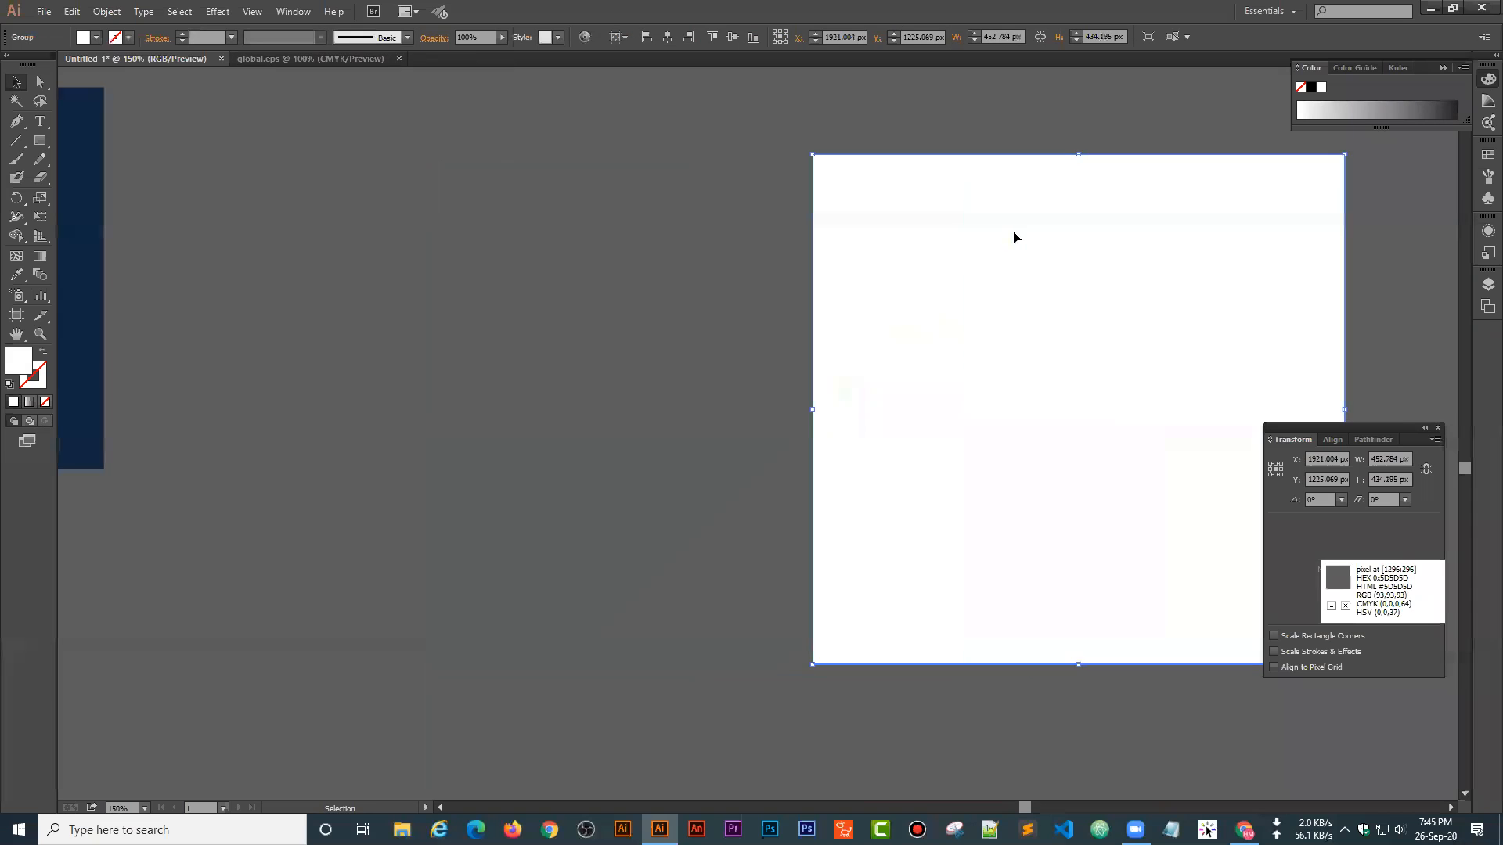
key("a")
- Undo the tracing, expansion and embedding of the desk-worker image, and delete the placed image
key("ctrl+z")
key("ctrl+z")
key("ctrl+z")
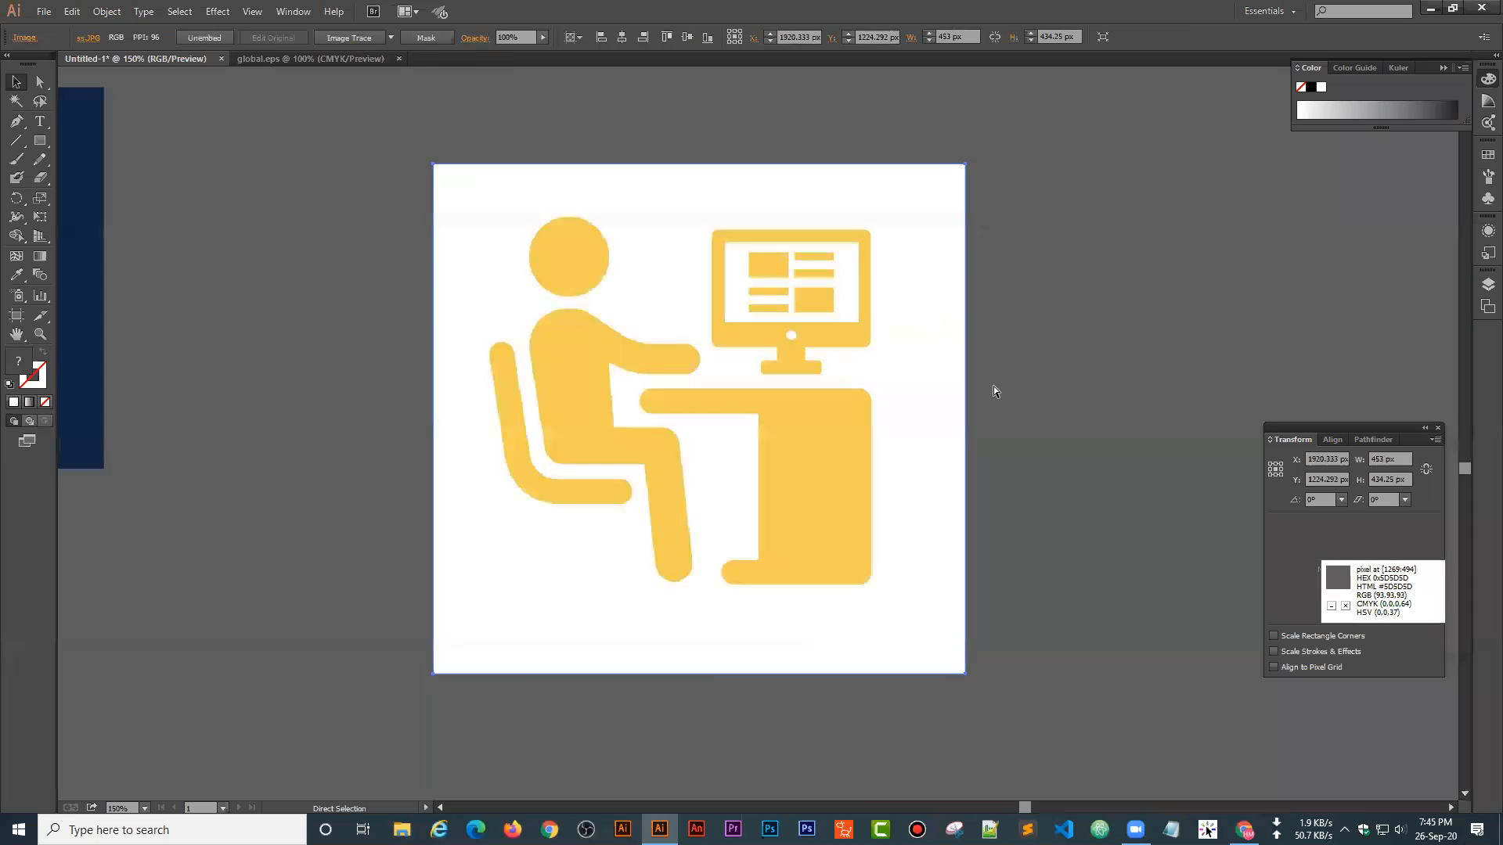
key("ctrl+z")
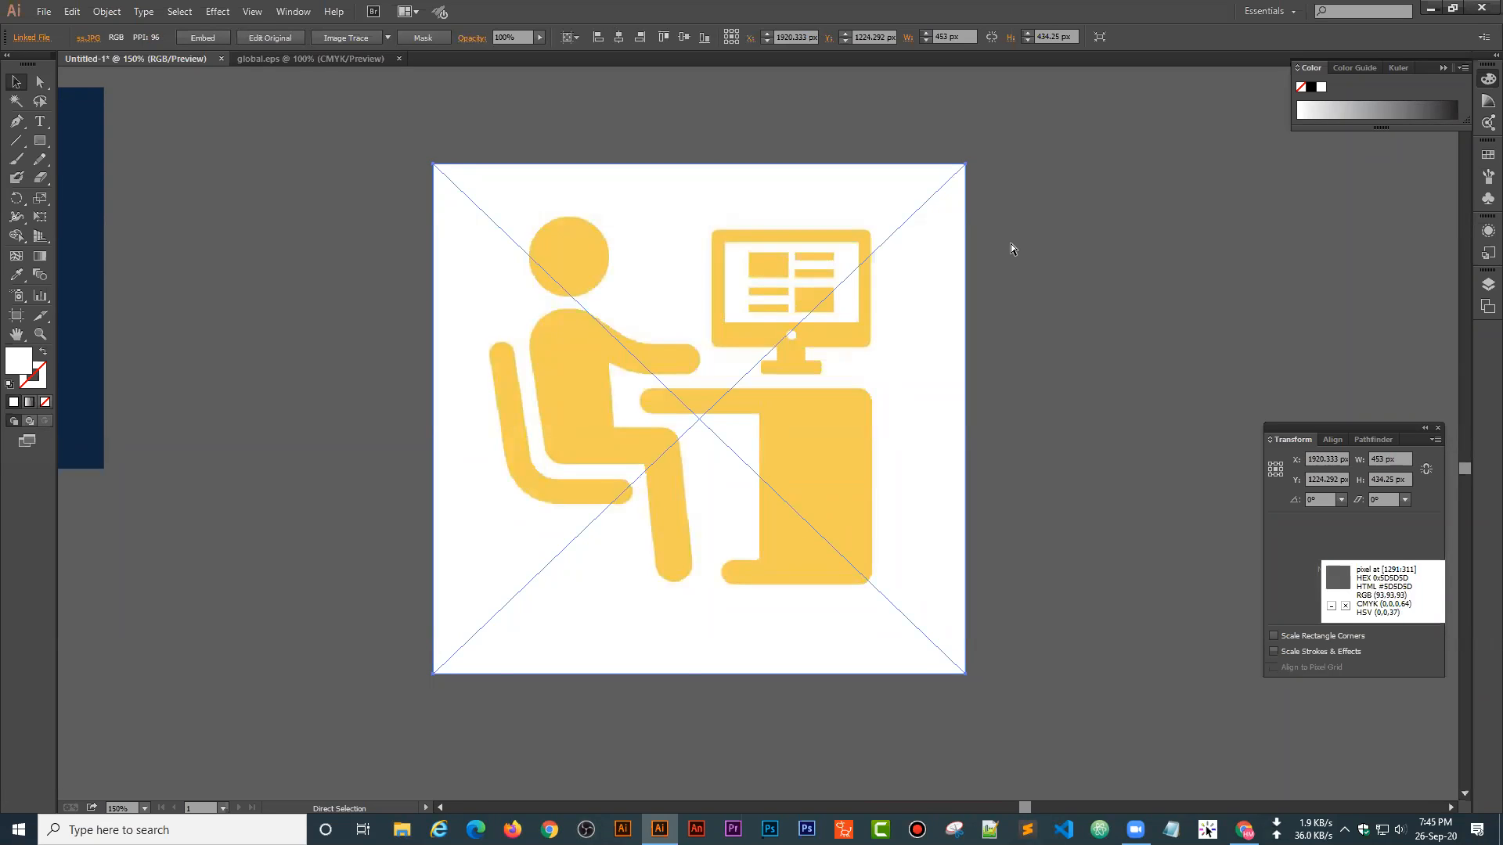
key("Delete")
left_click_drag(251, 274, 1080, 332)
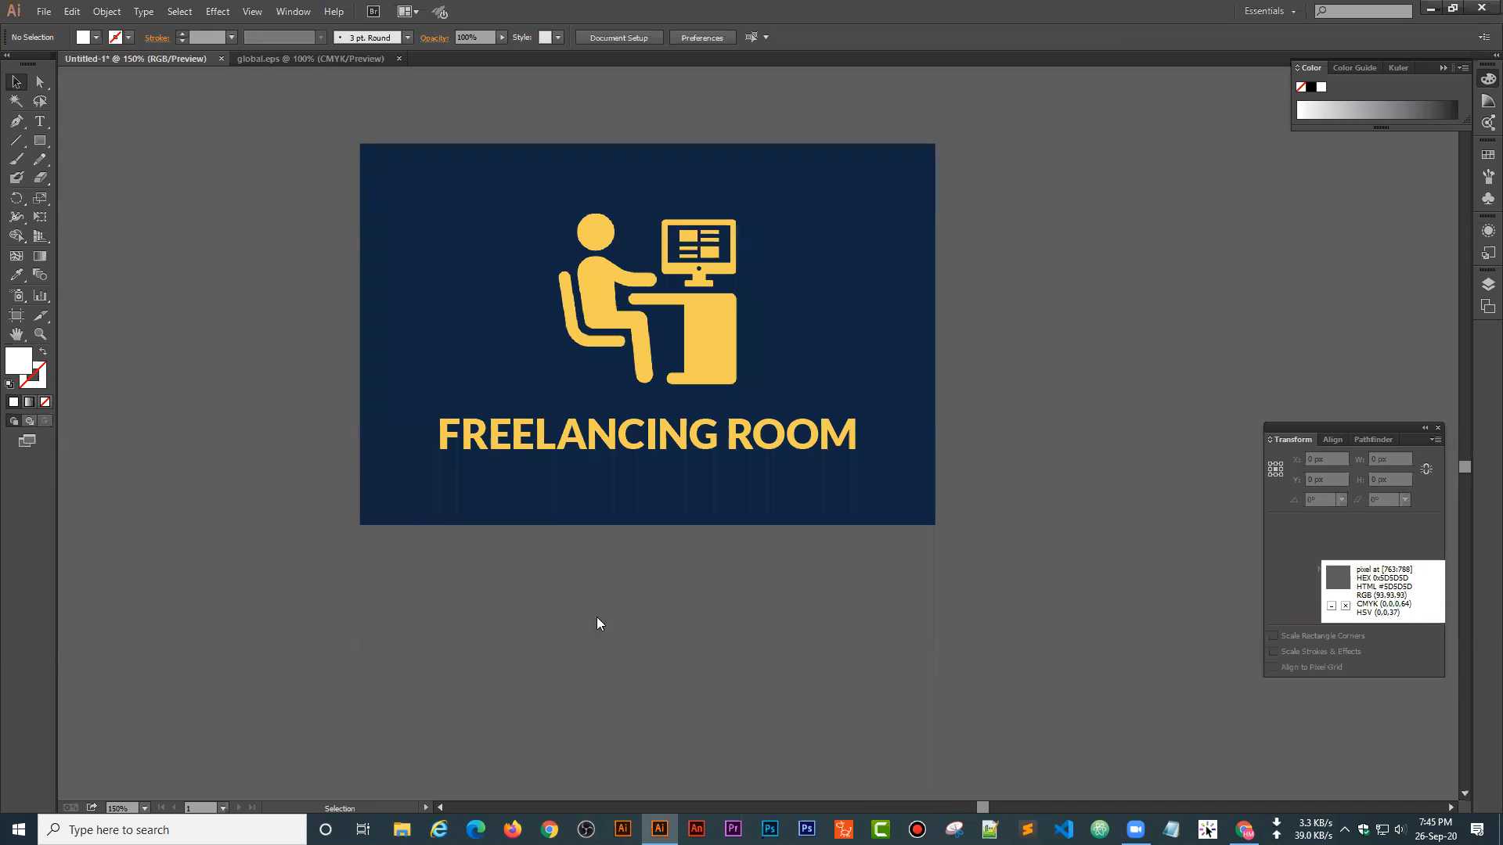
- Switch to LogoMakr in the browser, search its clipart for "web" and look through the icons
left_click(1244, 830)
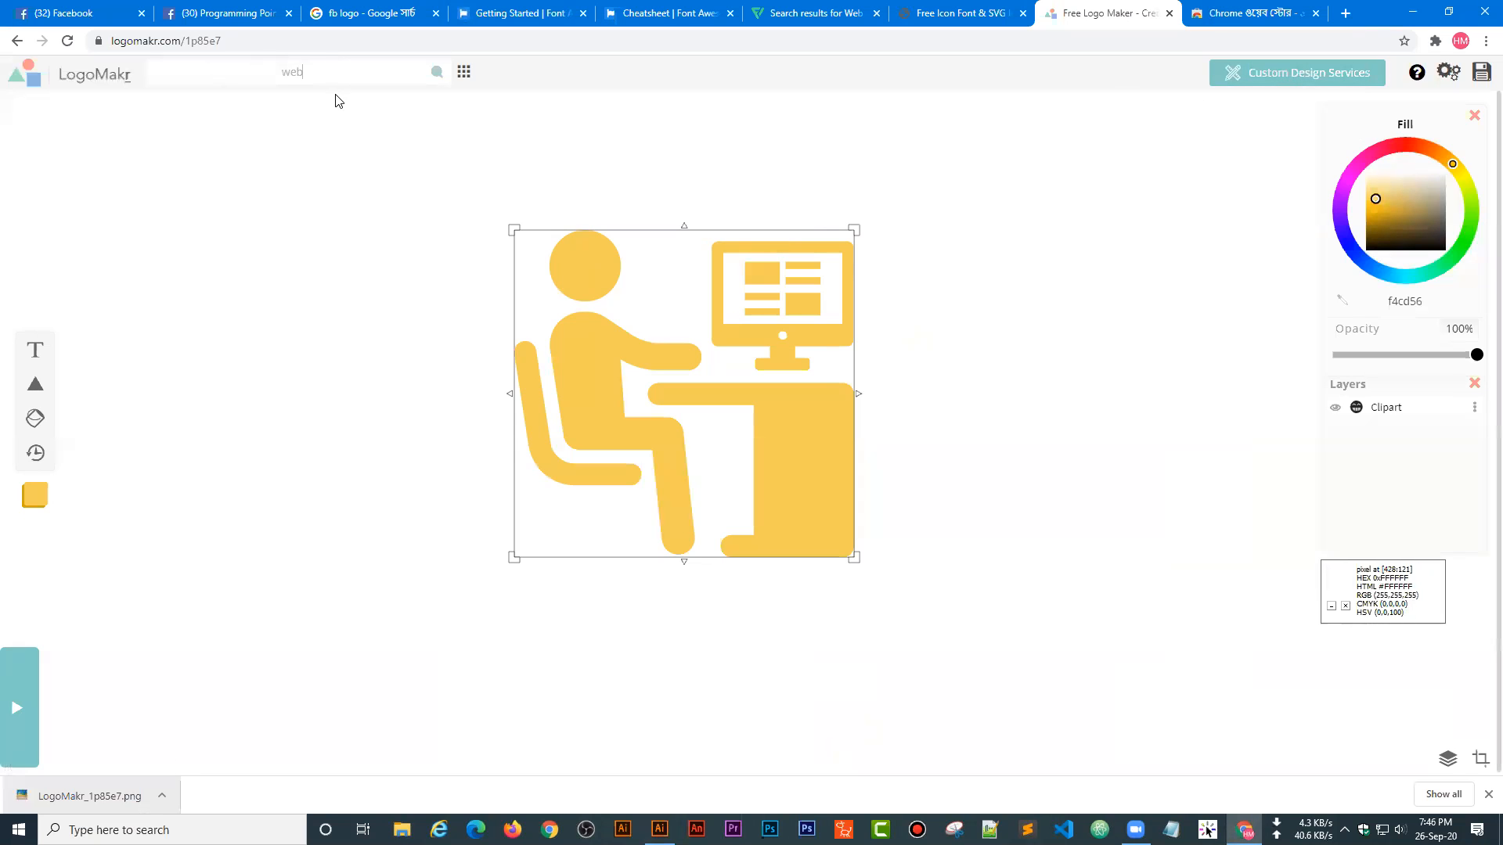
key("Return")
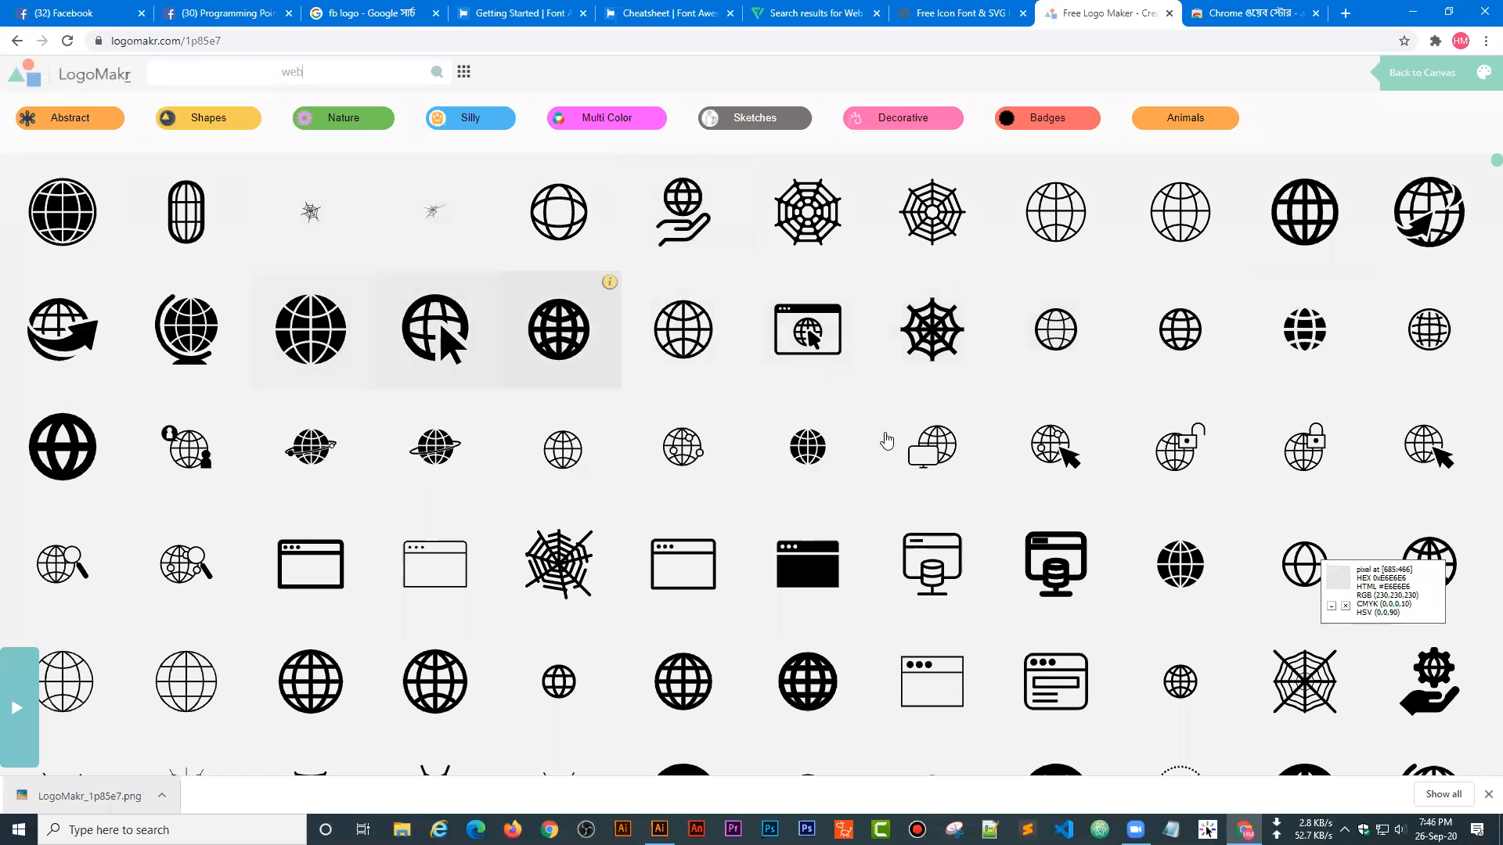
scroll(939, 579, "down", 6)
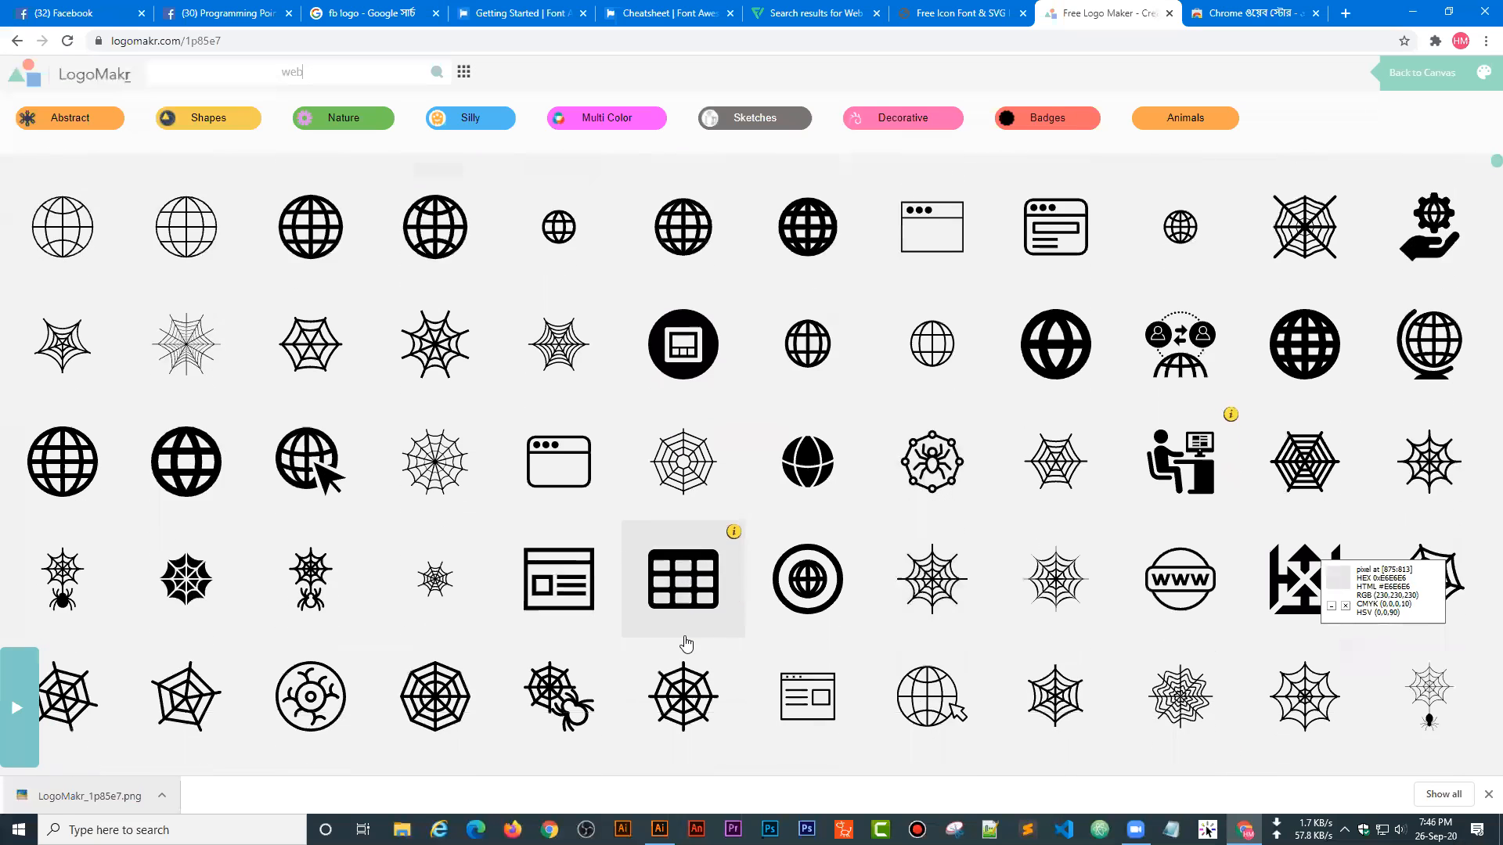
scroll(844, 626, "down", 1)
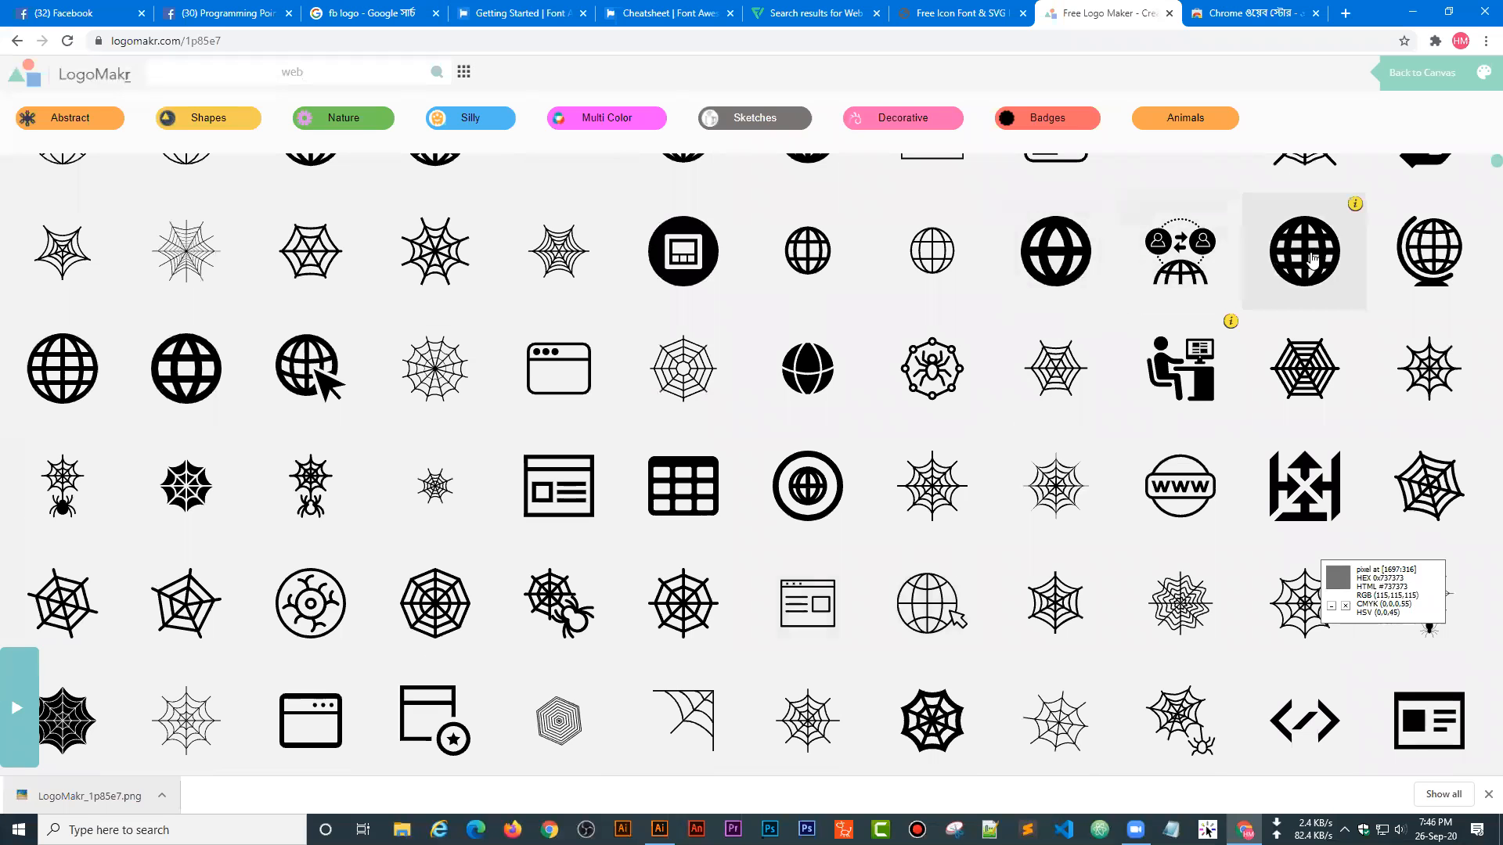
scroll(1225, 456, "down", 1)
scroll(1225, 457, "down", 1)
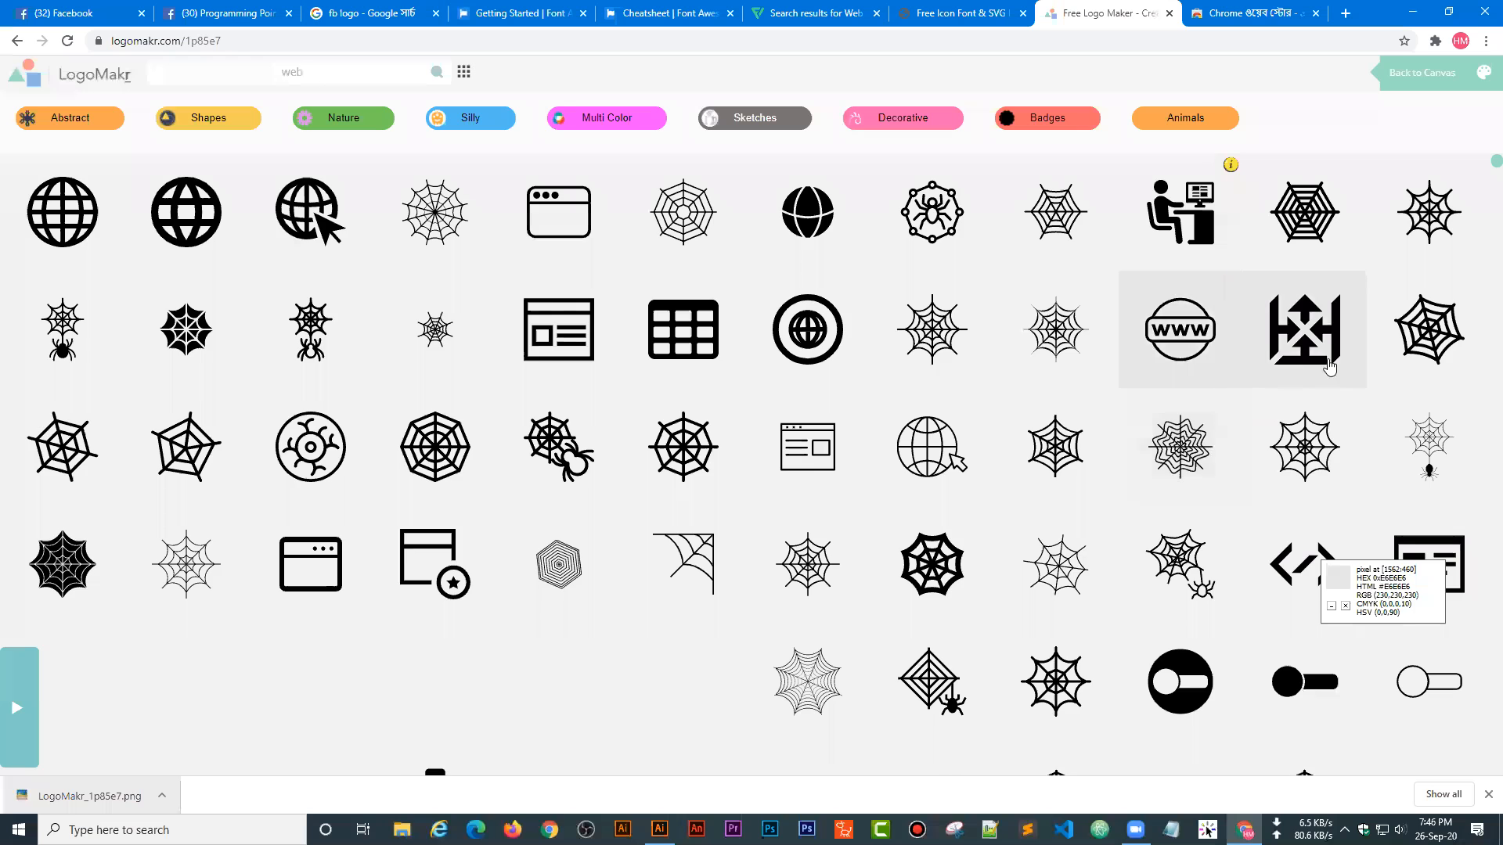
scroll(1300, 372, "up", 2)
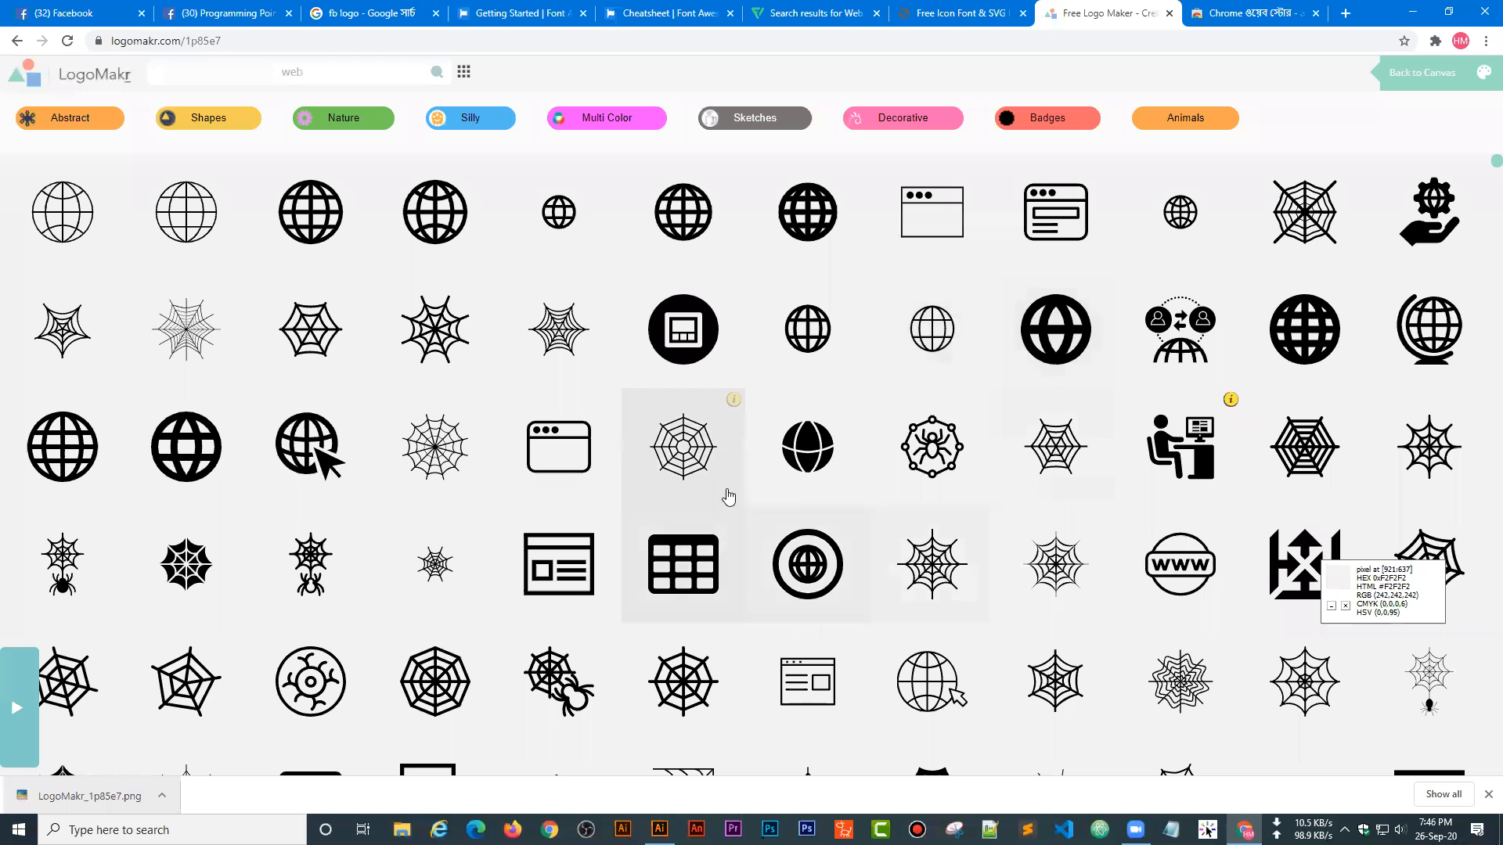
scroll(749, 456, "up", 1)
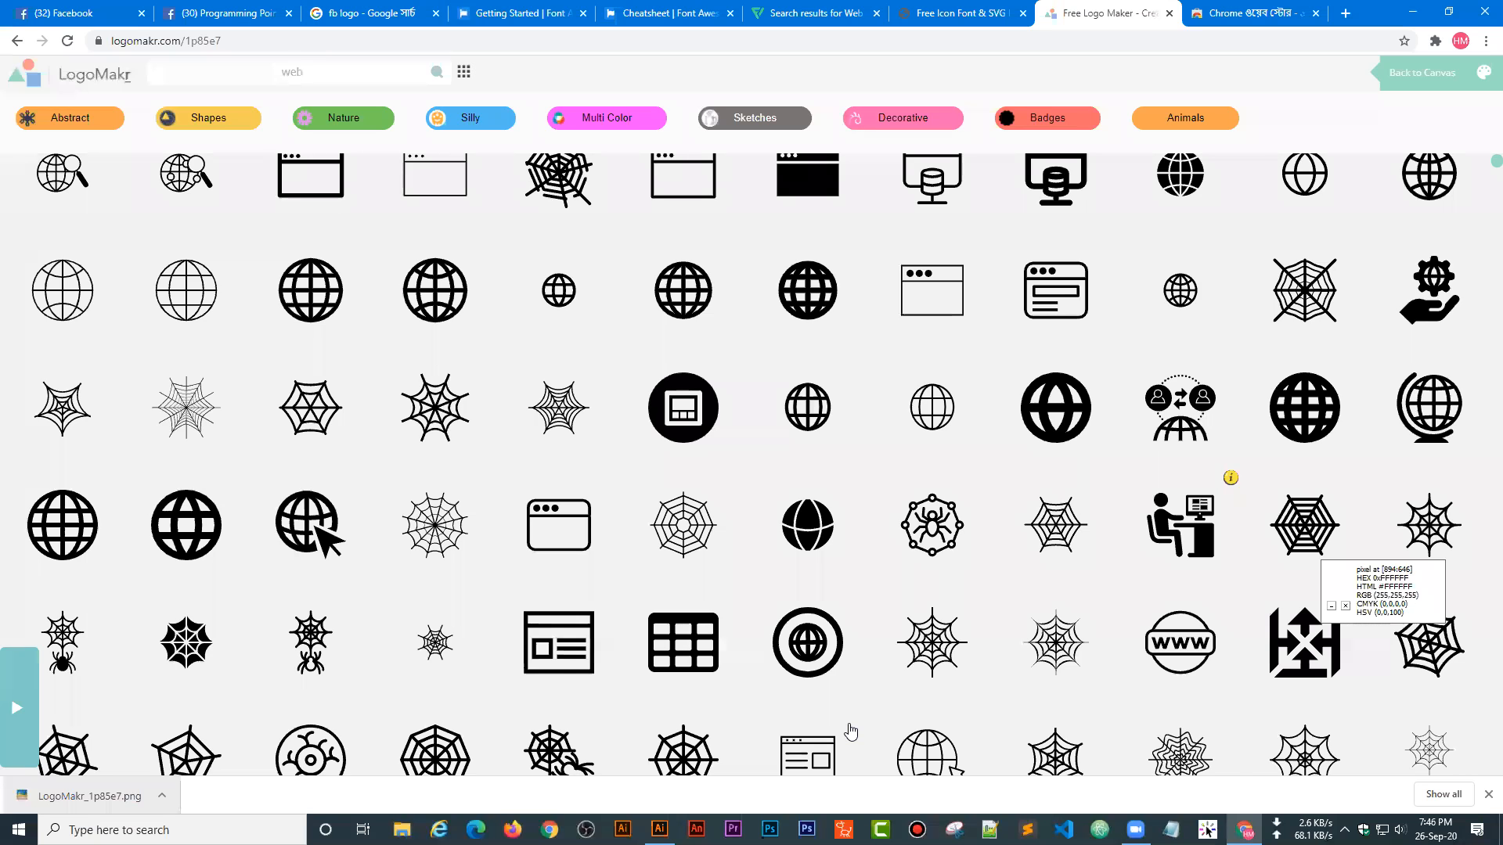
- Search Google for "pixie" in a new browser tab
left_click(1345, 13)
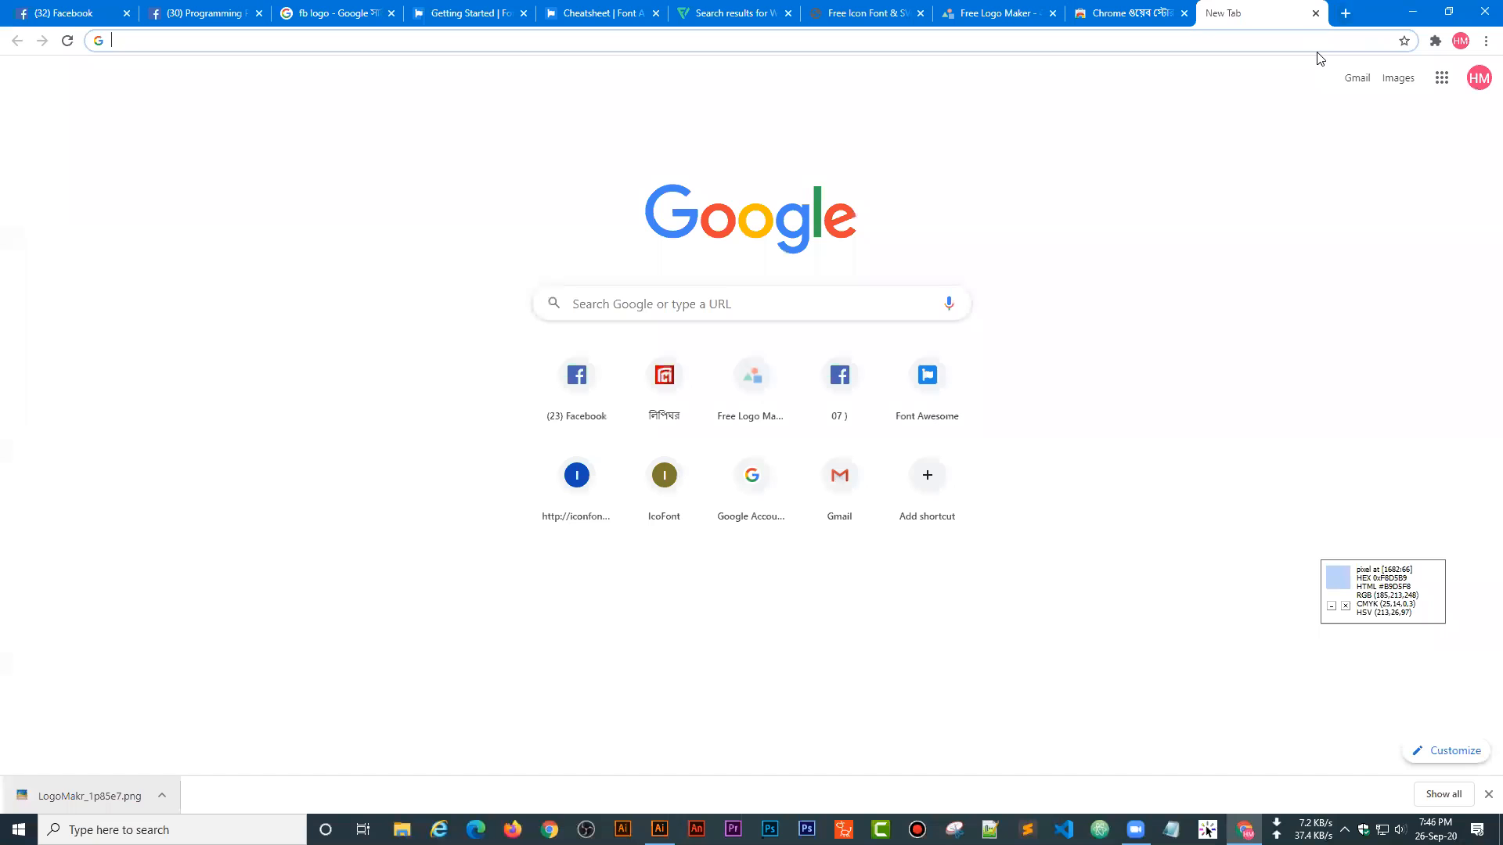
type("pisi")
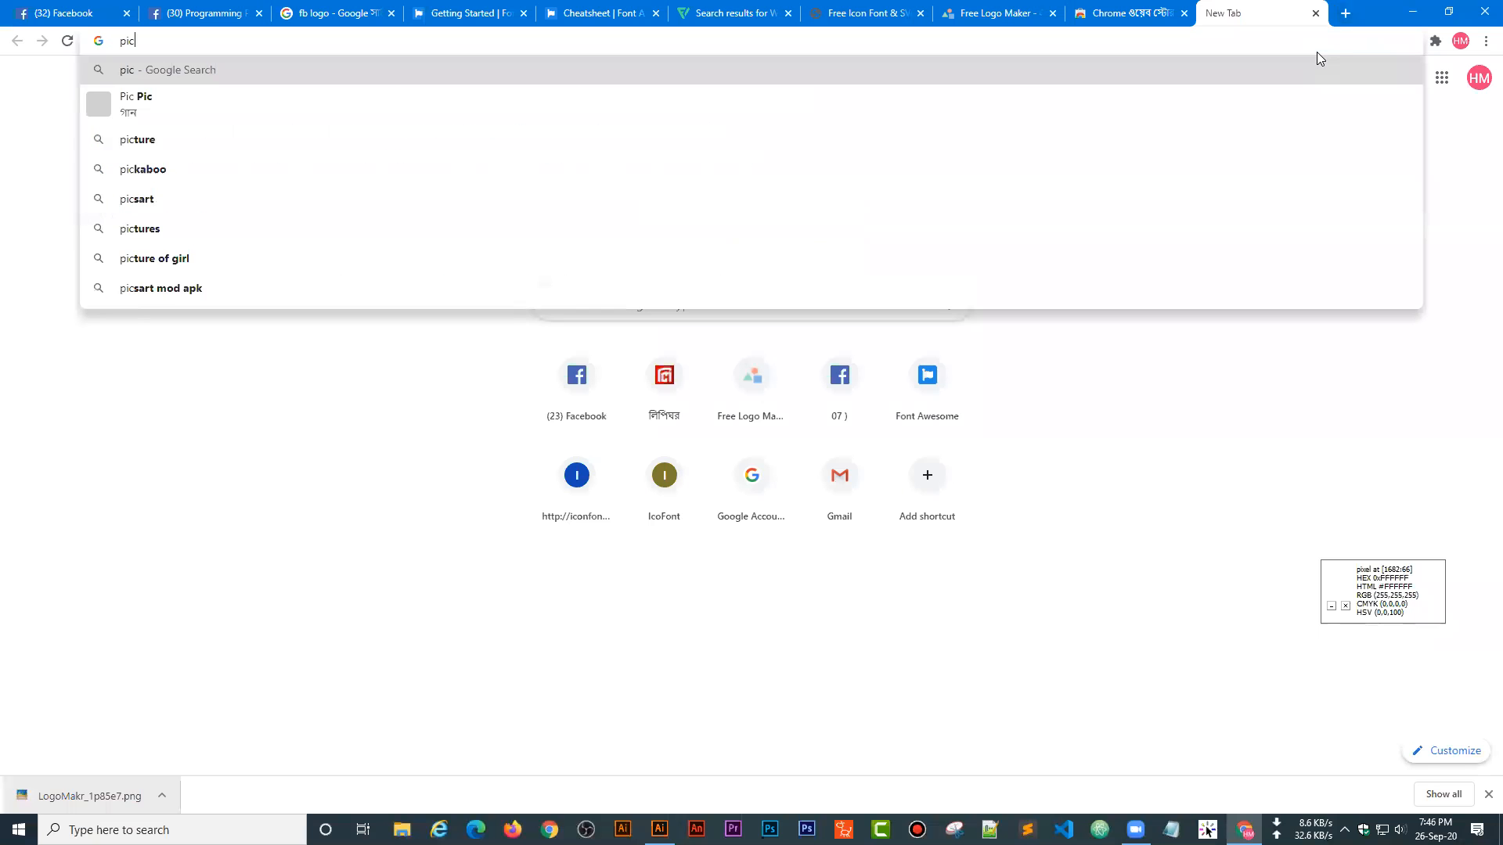
type("e")
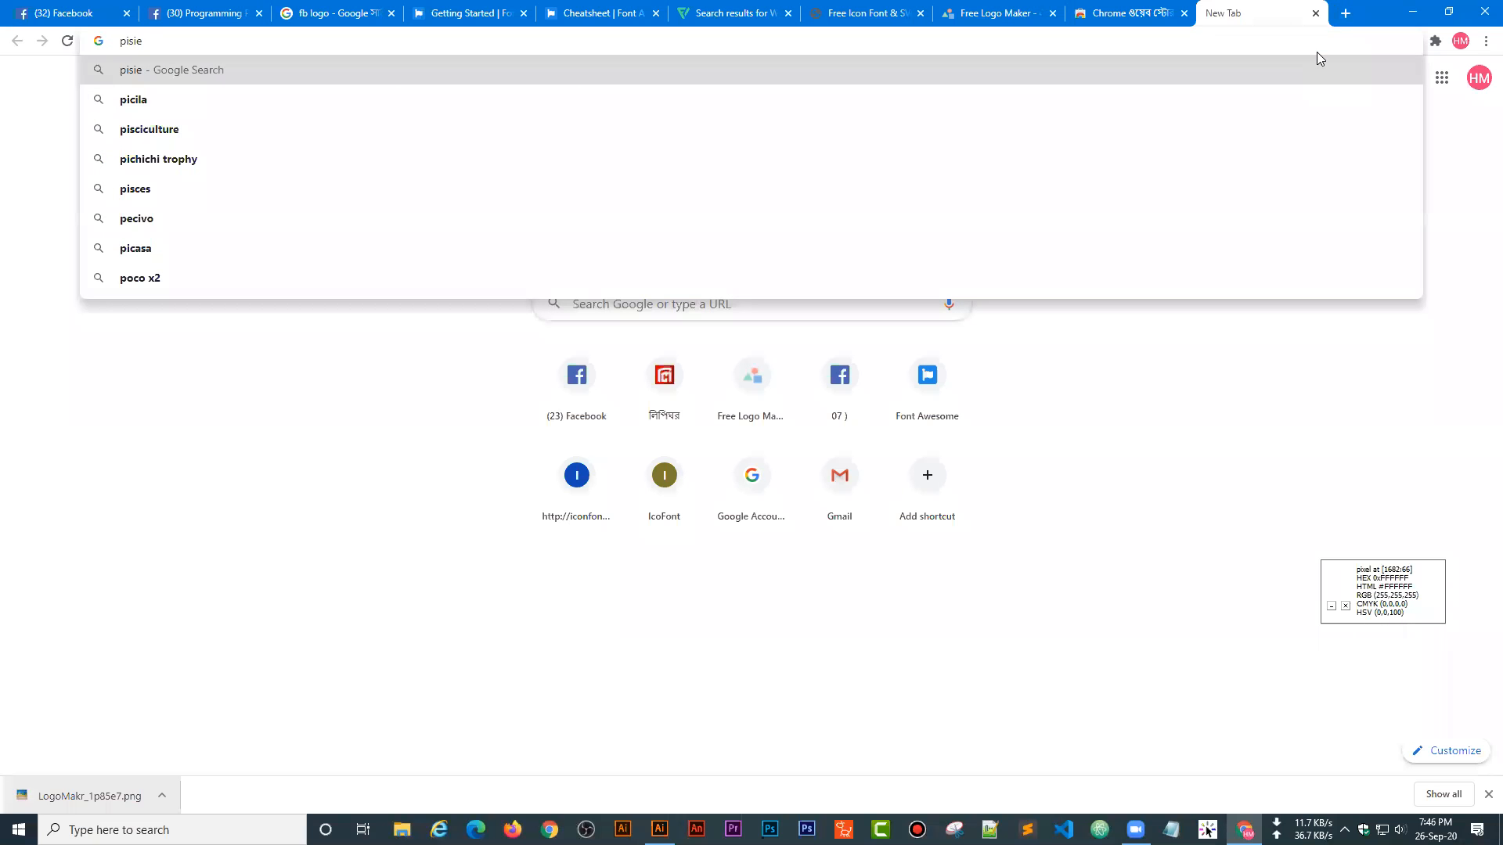
key("BackSpace")
key("BackSpace")
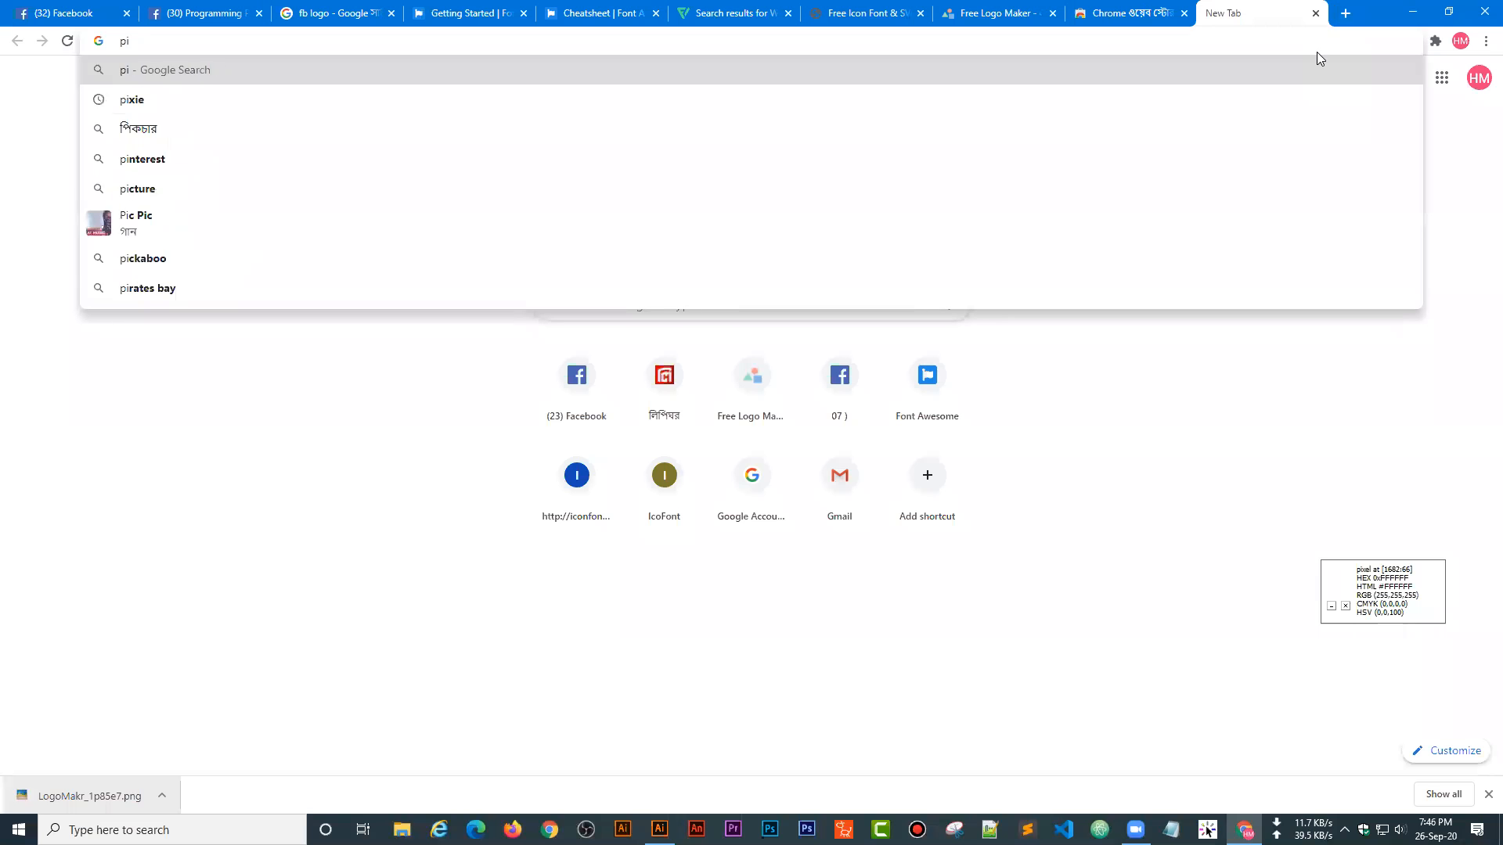
type("sie")
key("BackSpace")
key("BackSpace")
key("BackSpace")
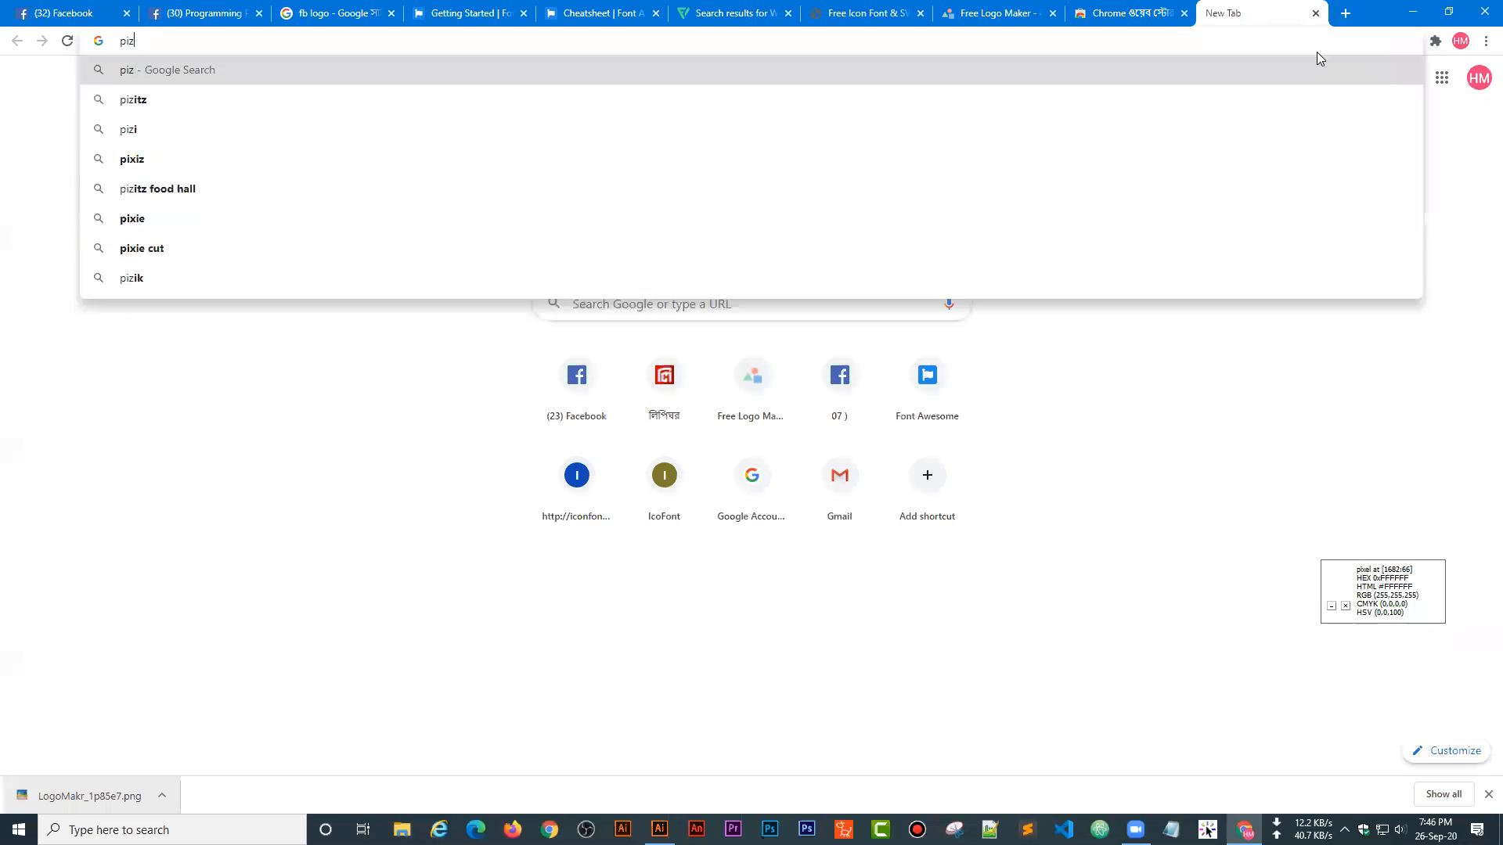
type("xie")
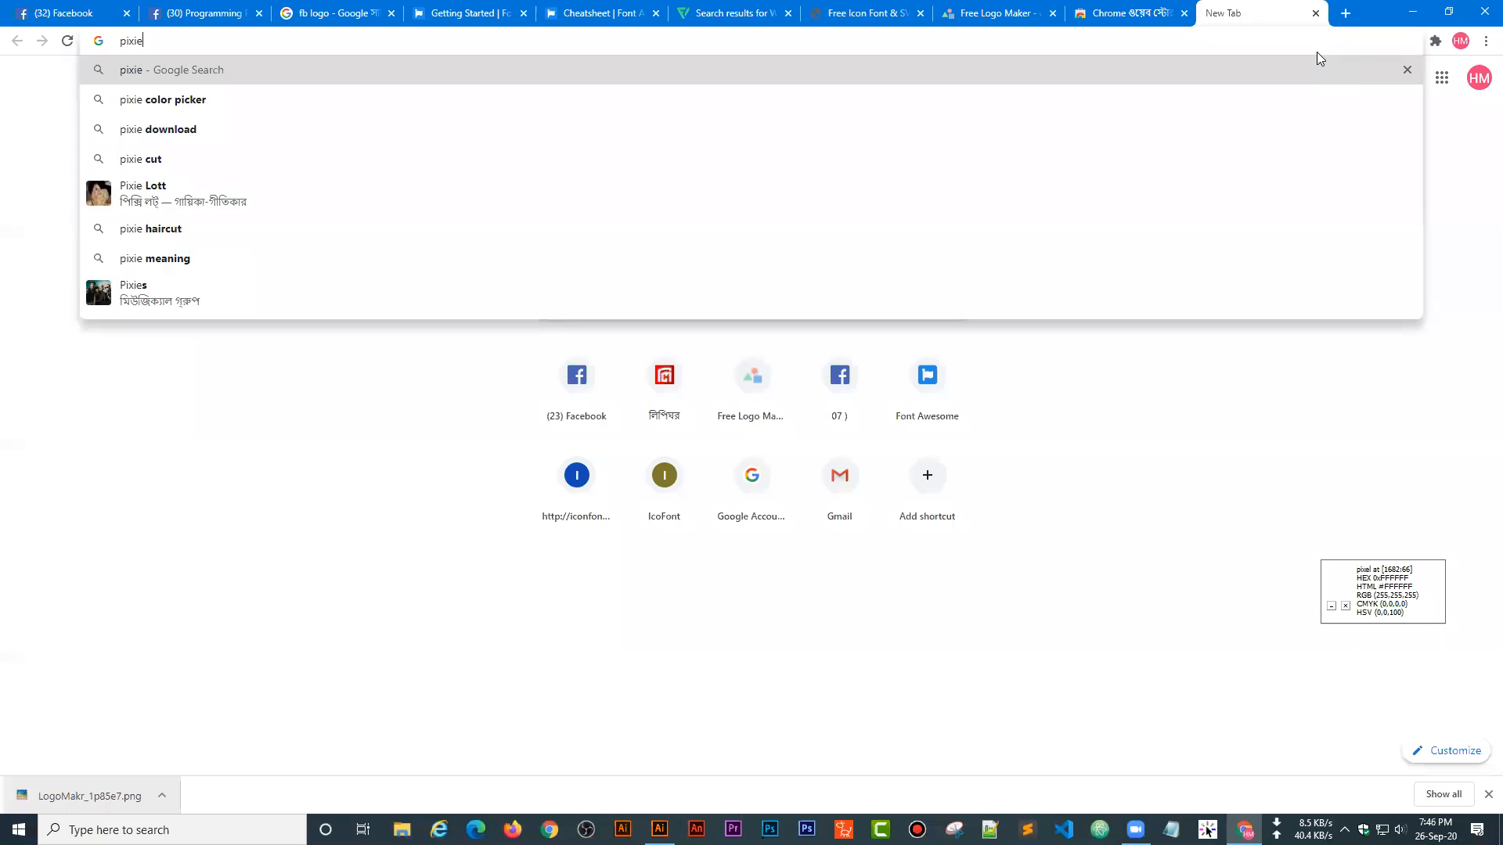
key("Return")
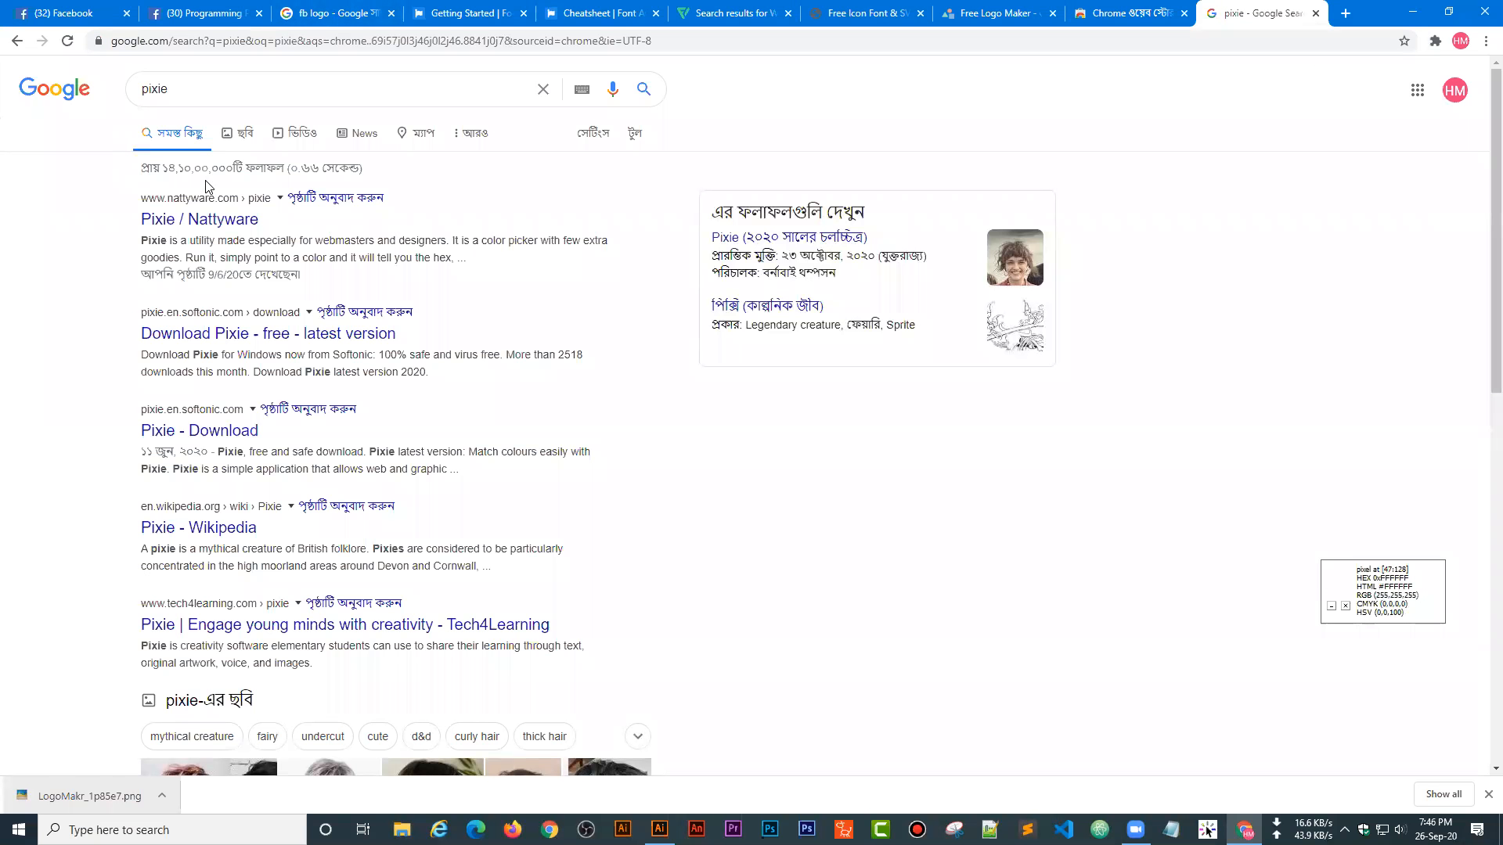
- Download Pixie as a ZIP archive from the Nattyware site and open the existing pixie.zip download
left_click(176, 228)
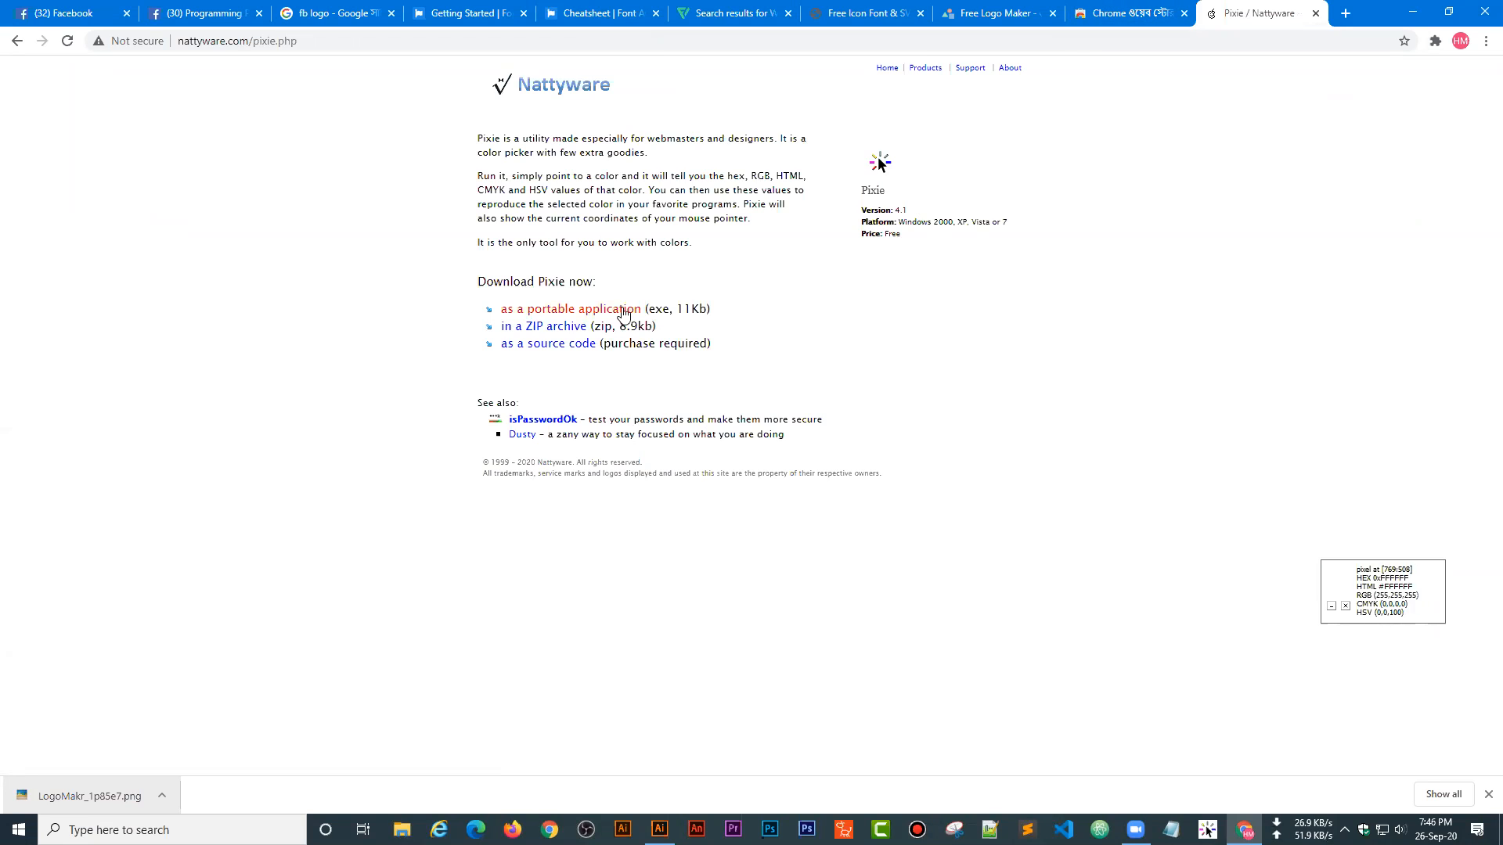
left_click(530, 328)
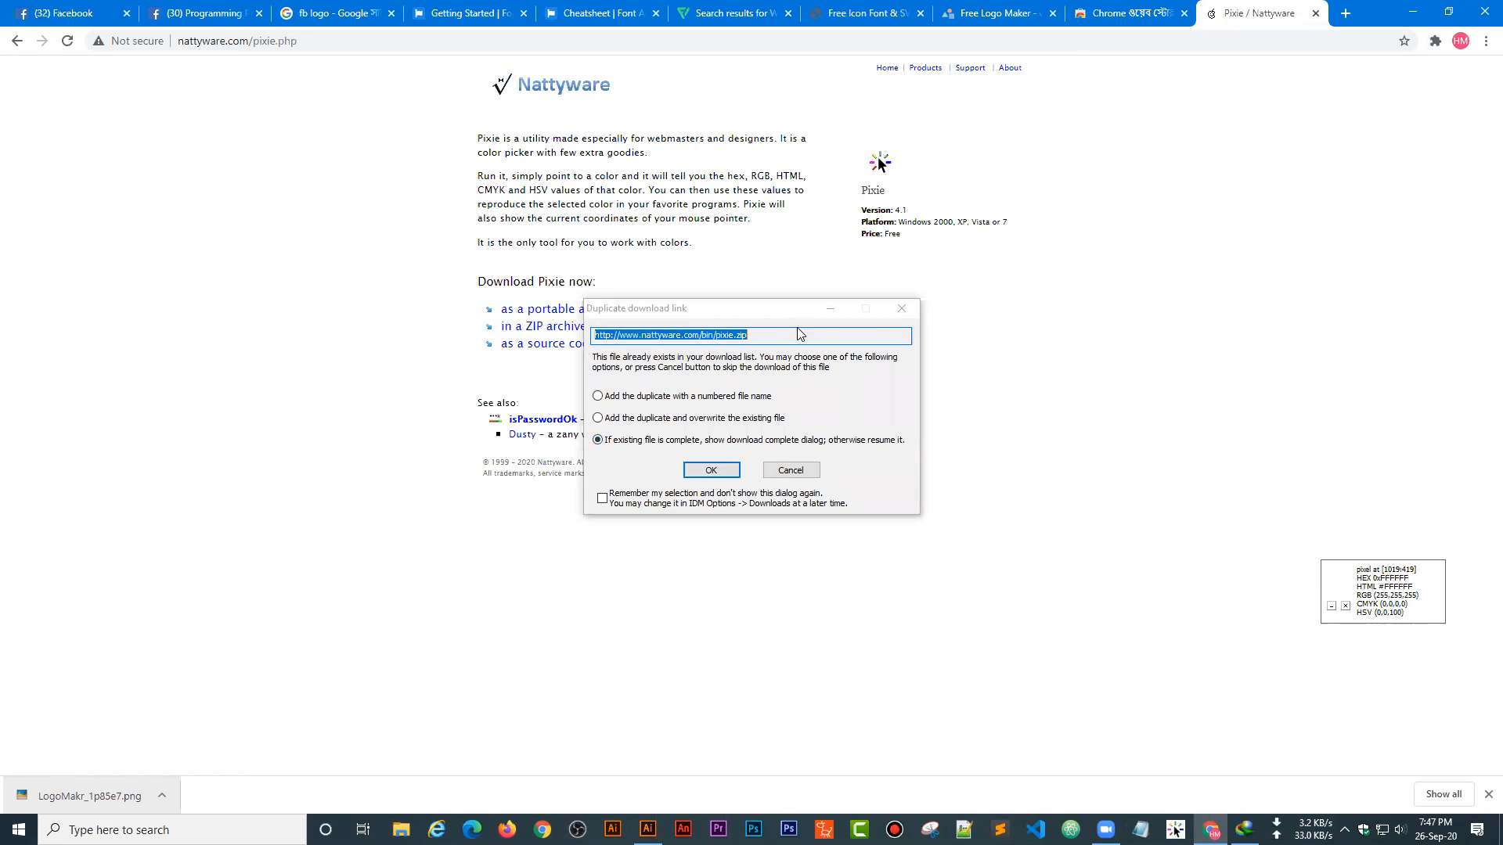
left_click(712, 471)
left_click(621, 463)
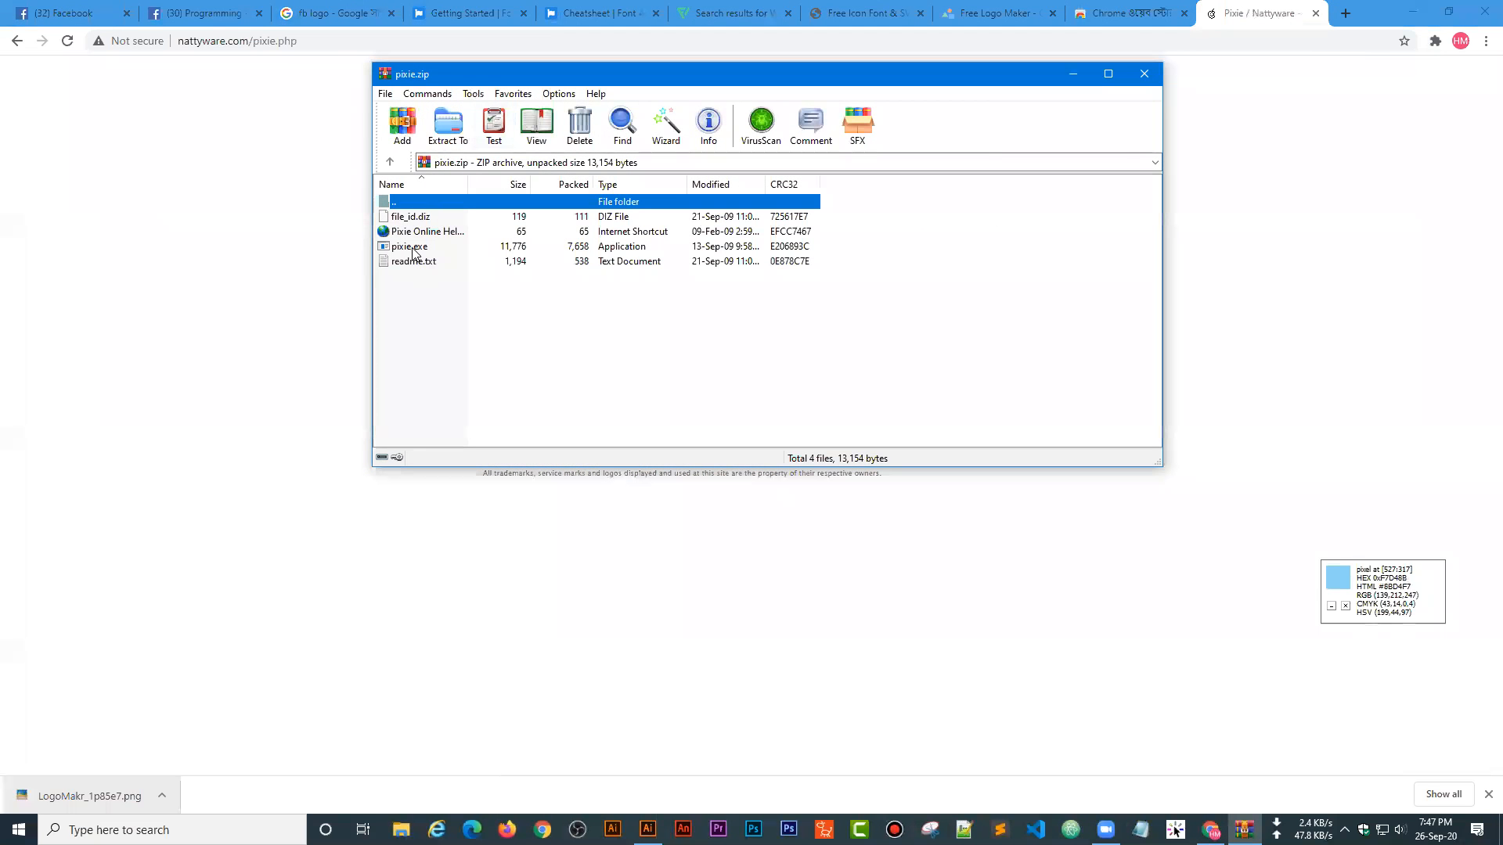
- Locate pixie.exe in the opened pixie.zip archive, then close the archive window
left_click(414, 248)
left_click_drag(1364, 592, 1340, 282)
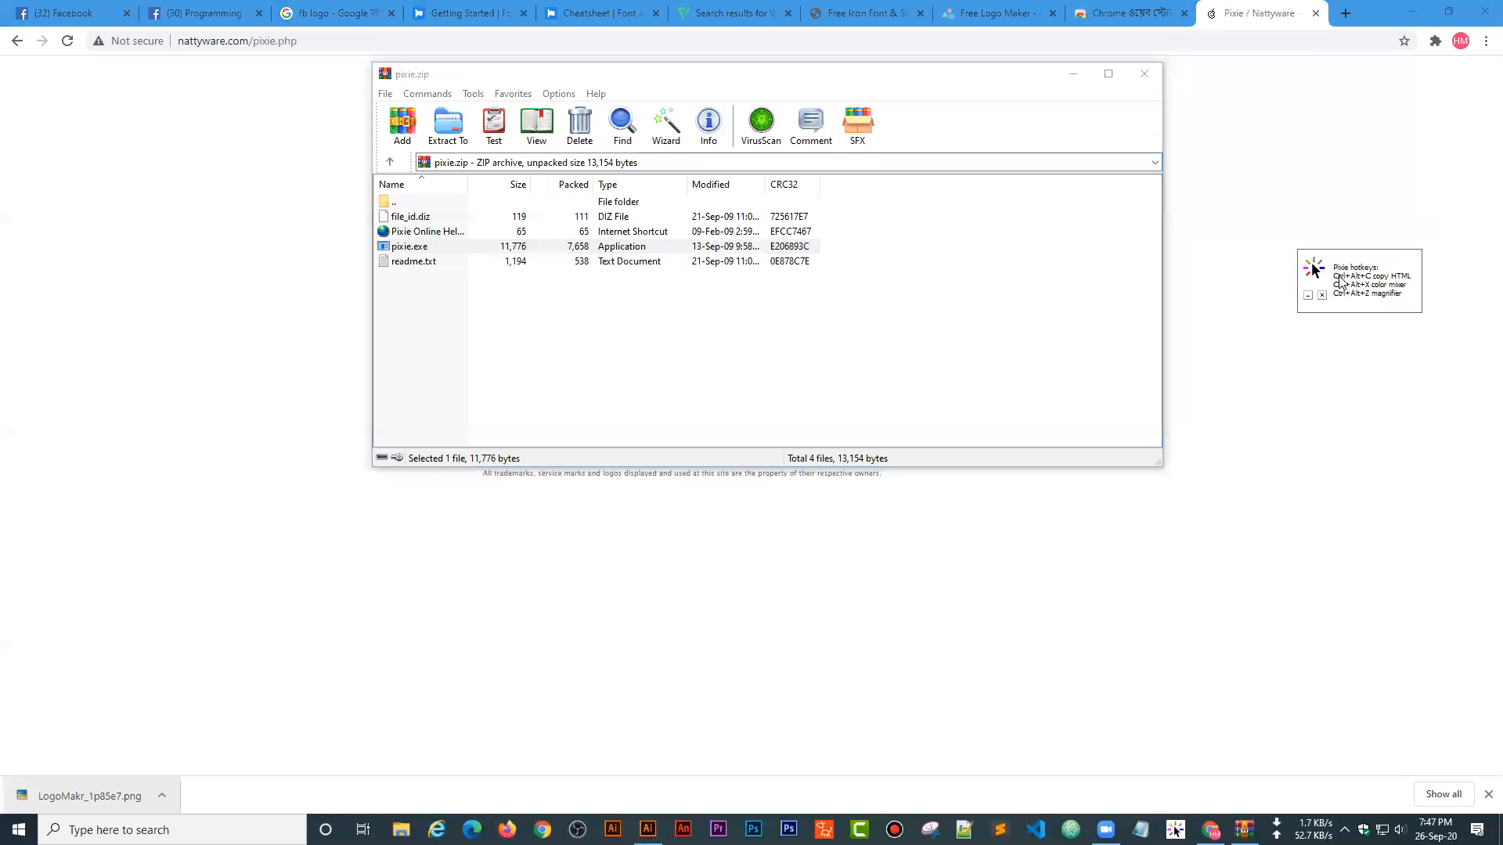
left_click(1144, 73)
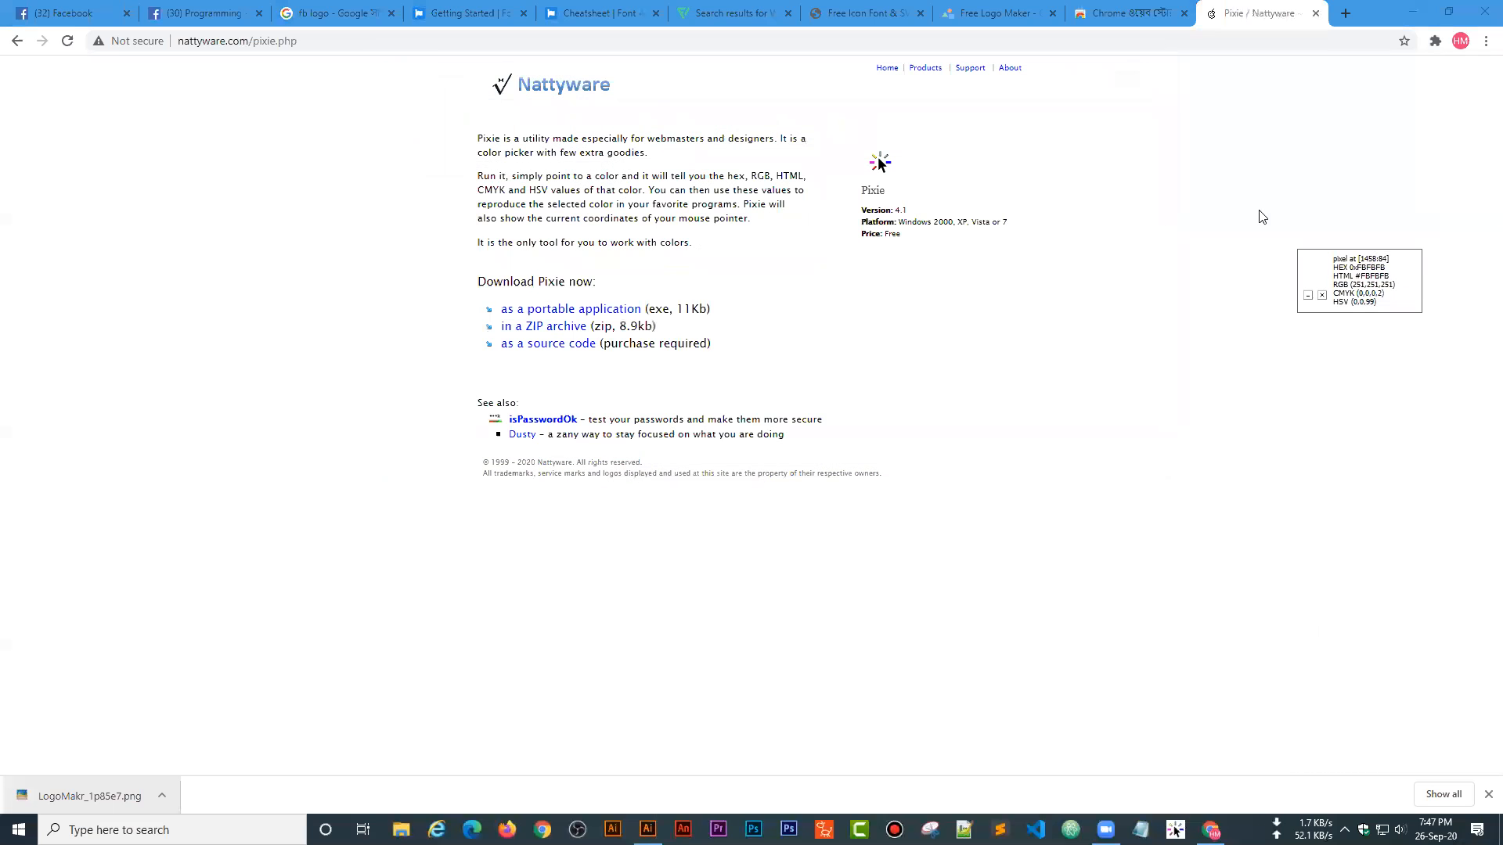
- Close the running Pixie color picker and unpin it from the taskbar
left_click(1322, 297)
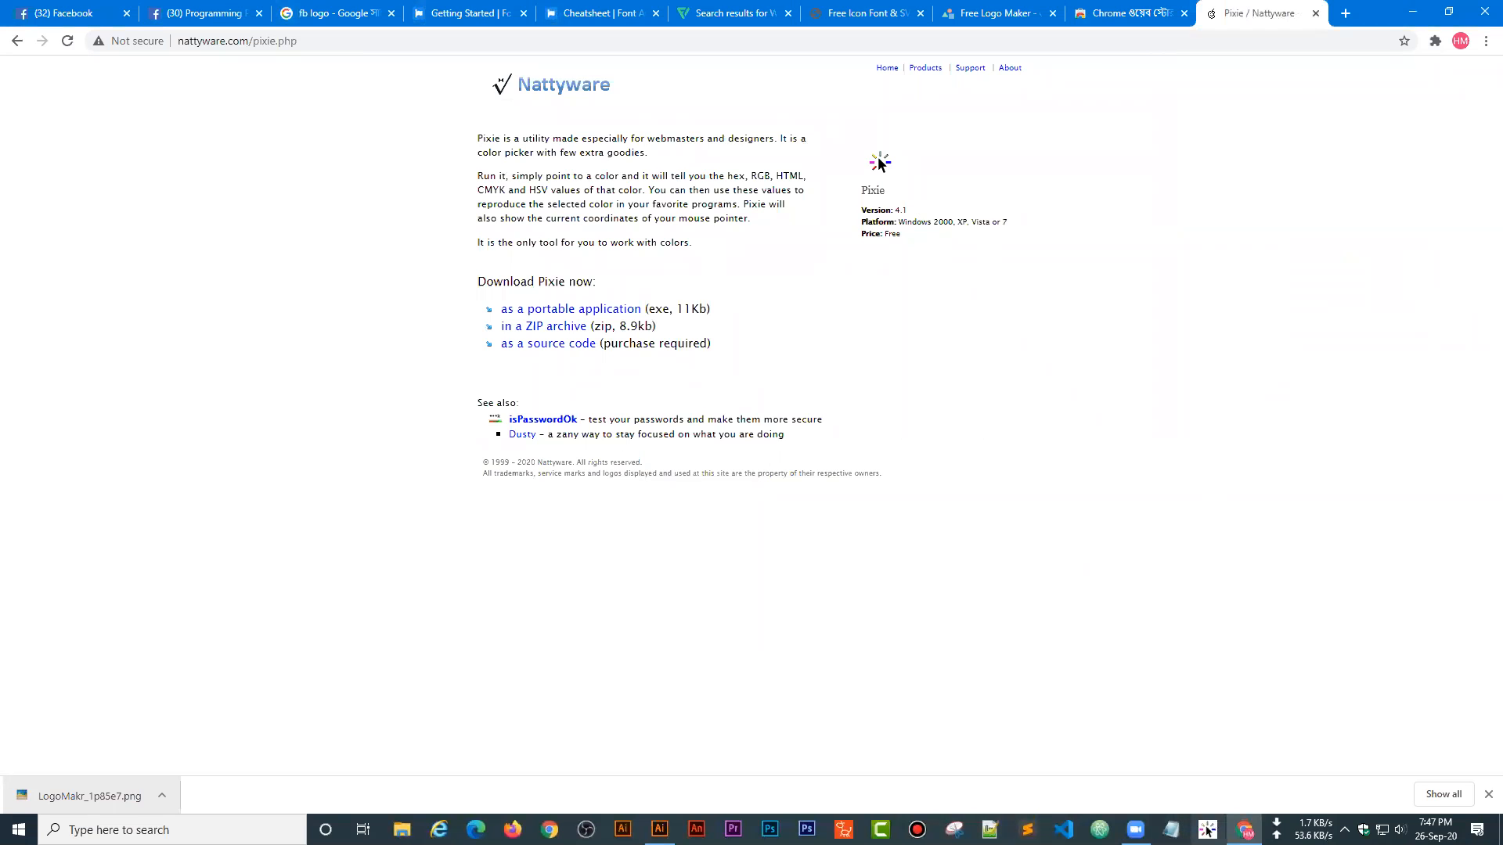
right_click(1208, 830)
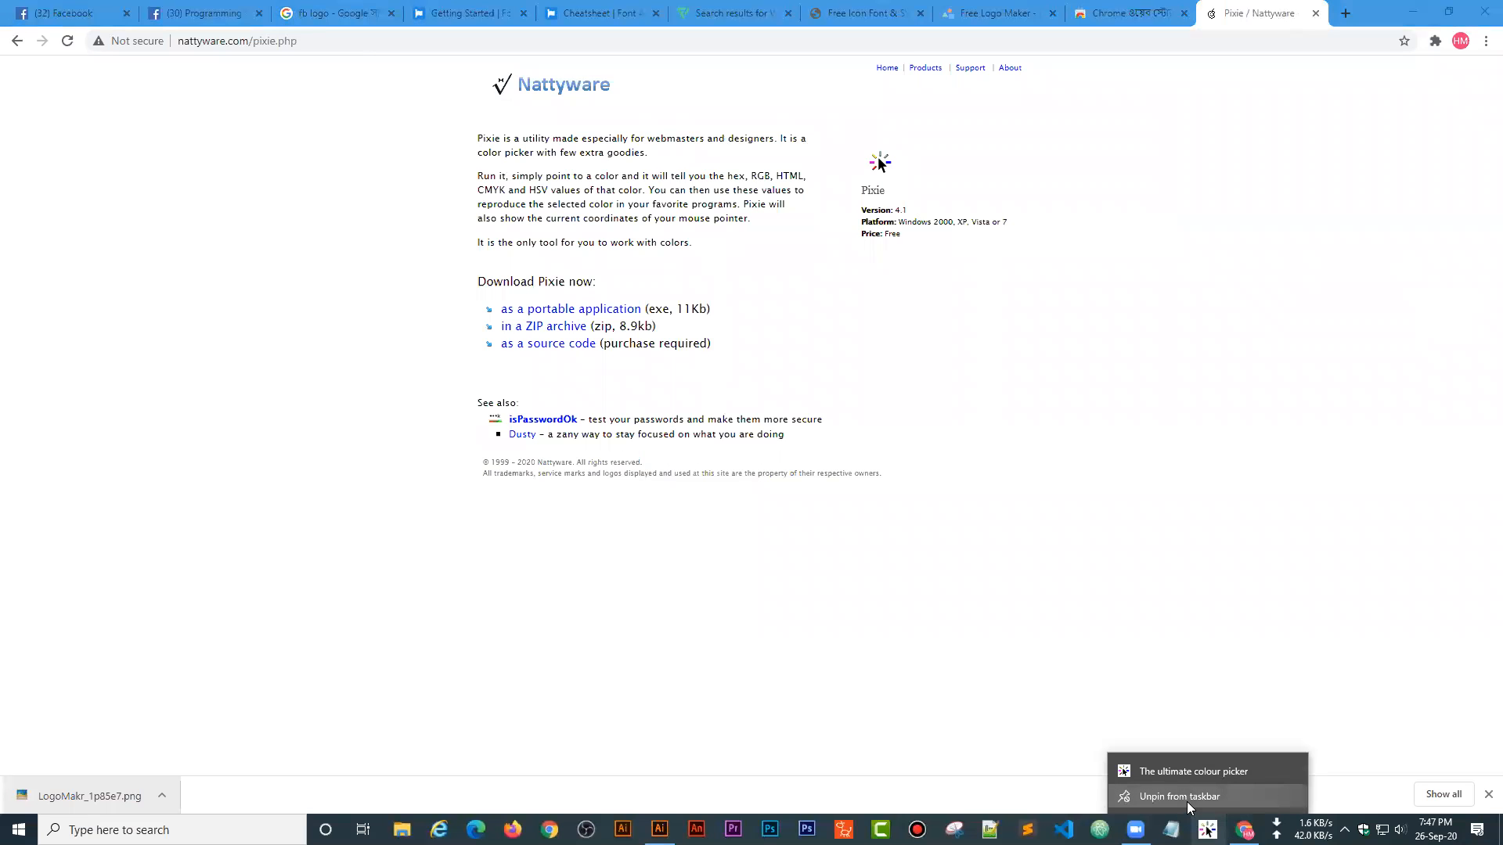
left_click(1187, 797)
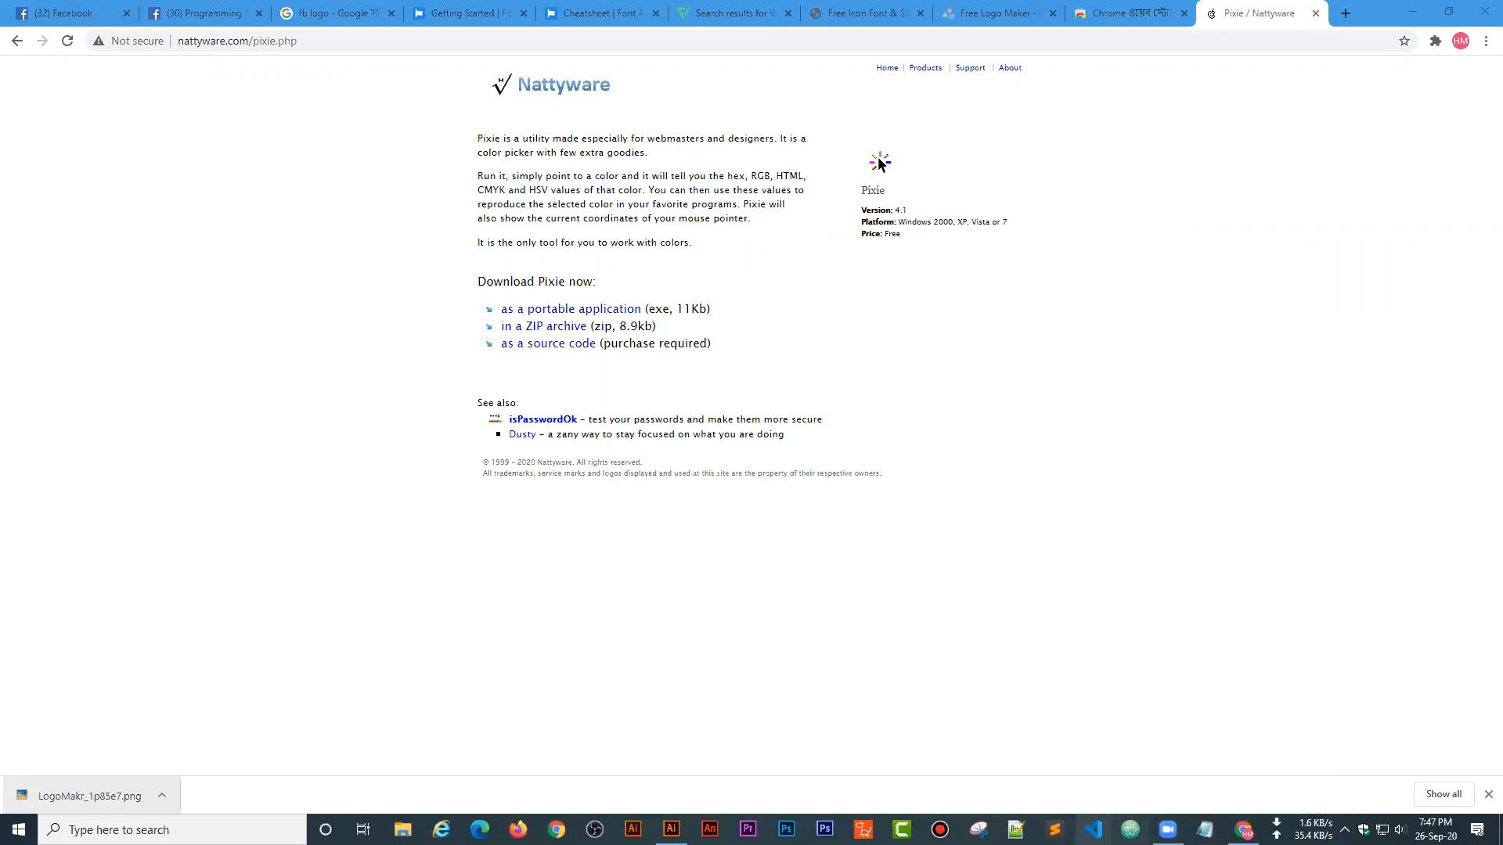
- Find pixie.exe by searching Windows for "pix" and launch it, then minimize the Pixie window and restore it
left_click(133, 829)
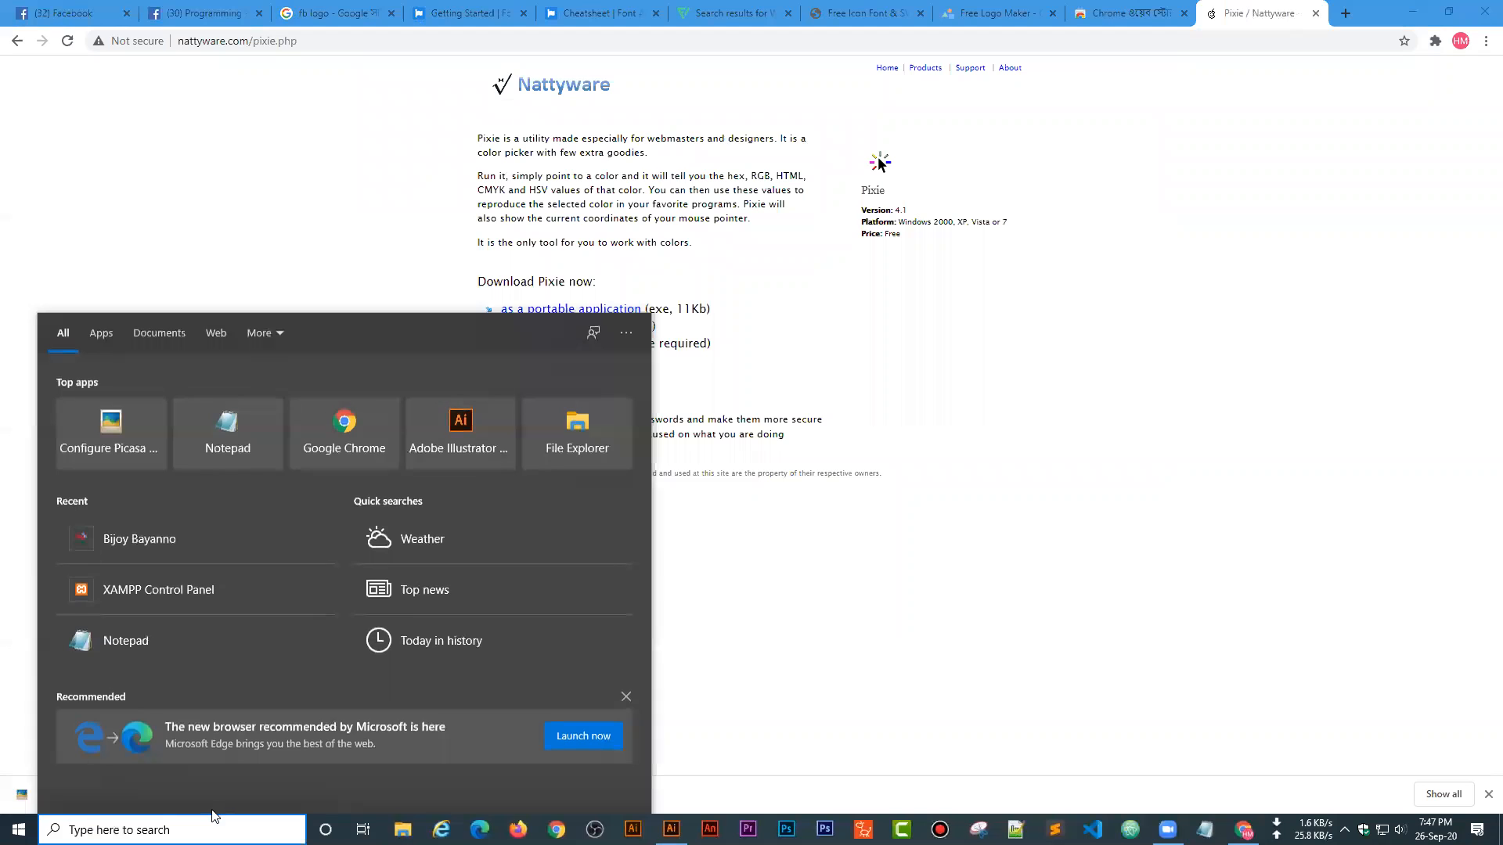
type("pi")
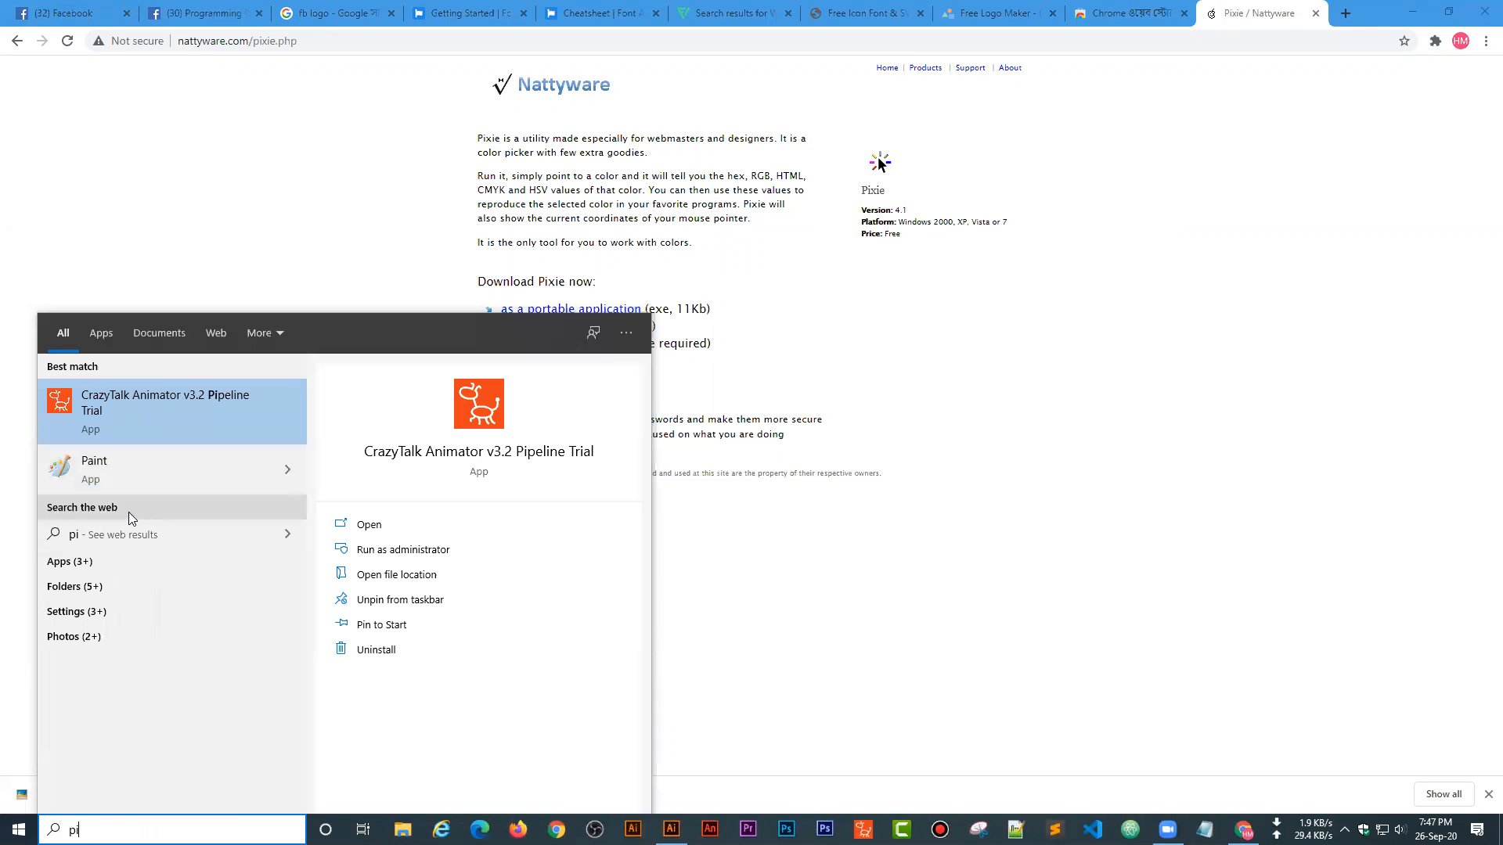
type("x")
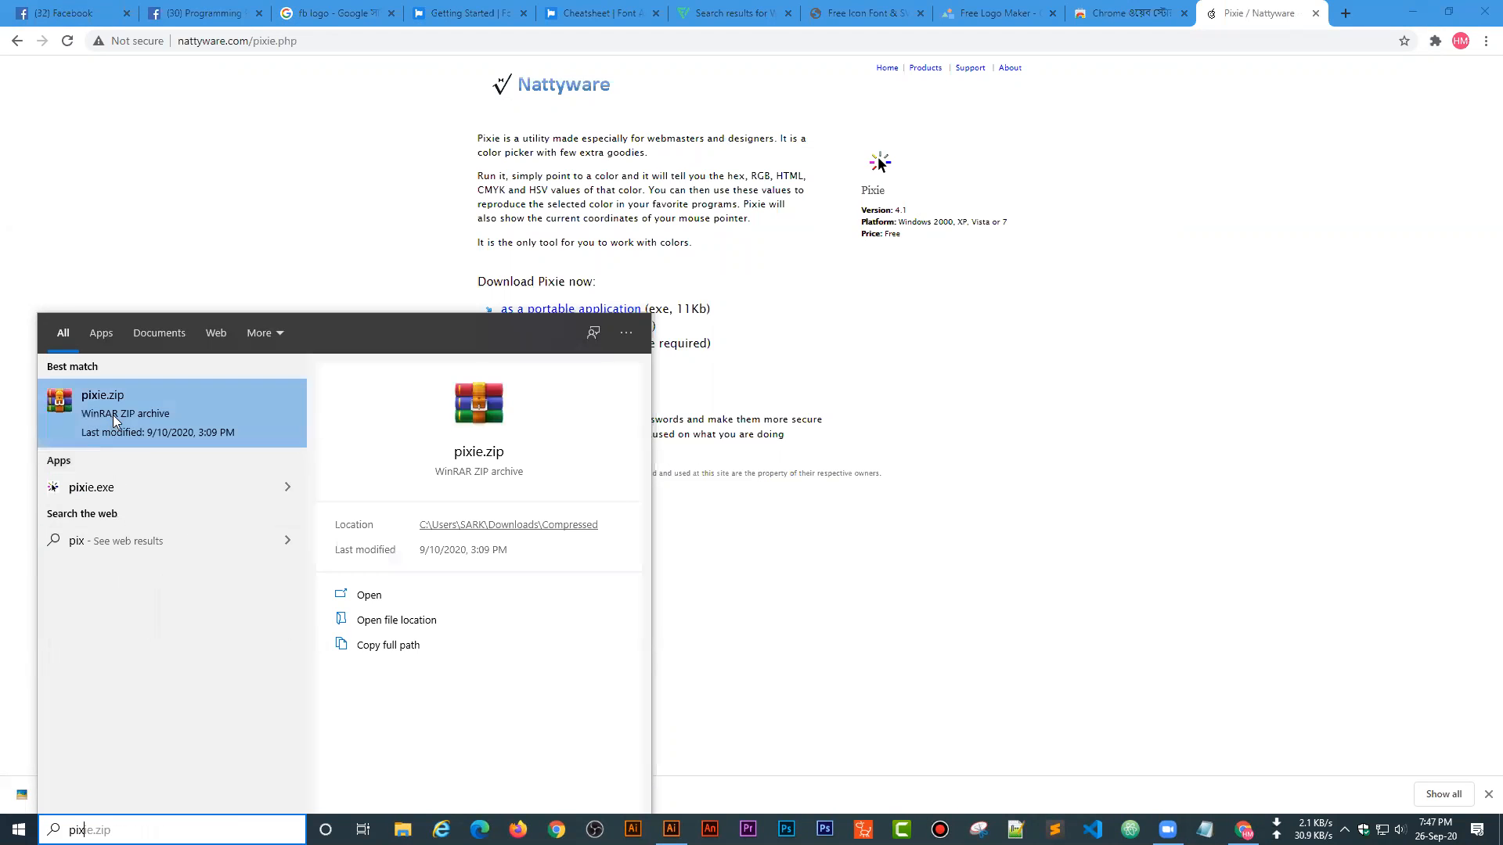
right_click(101, 489)
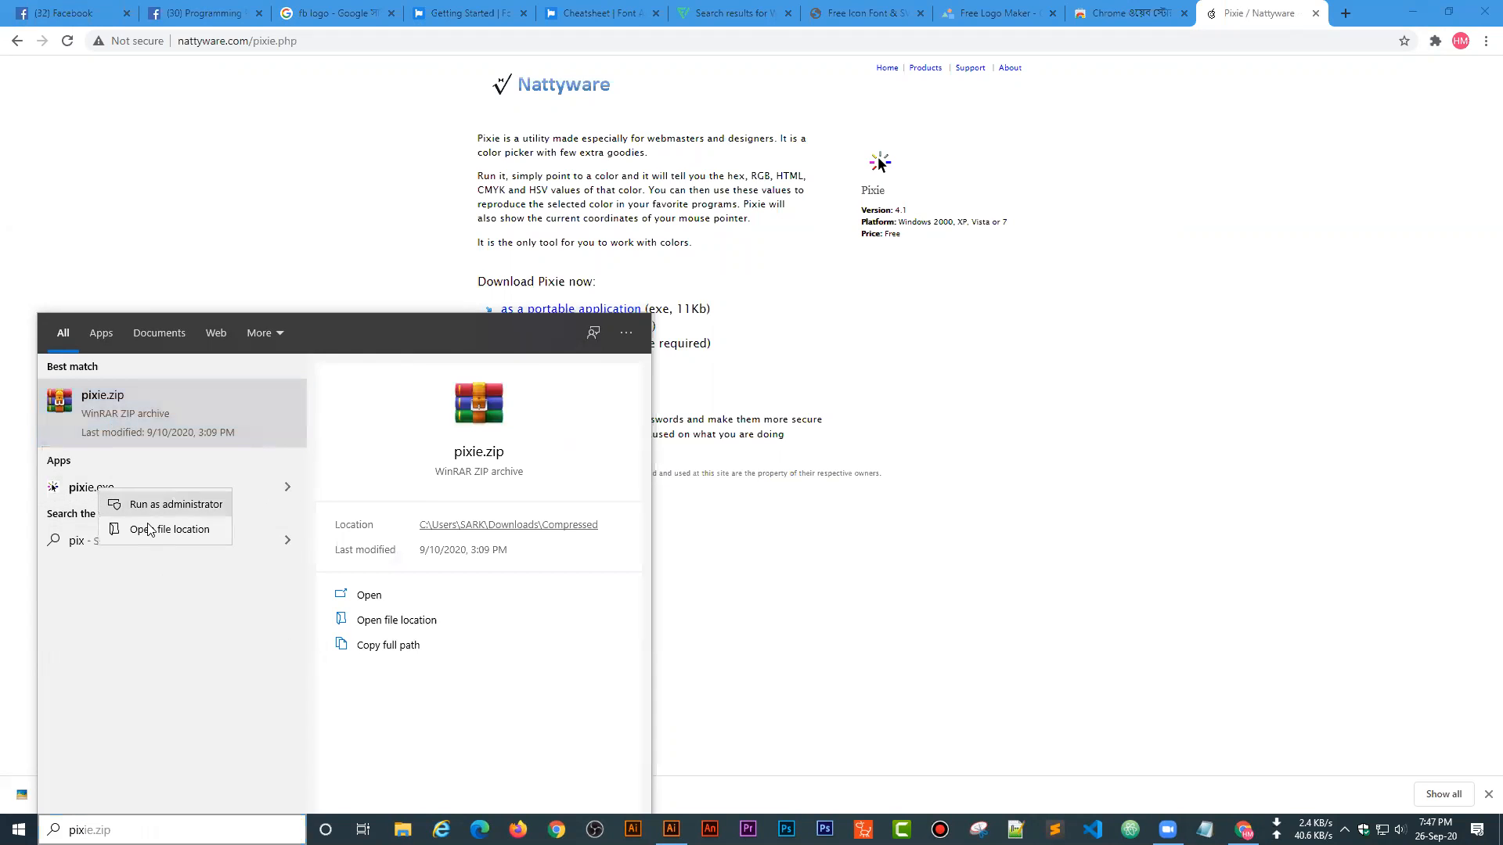
left_click(83, 487)
left_click_drag(756, 403, 1196, 281)
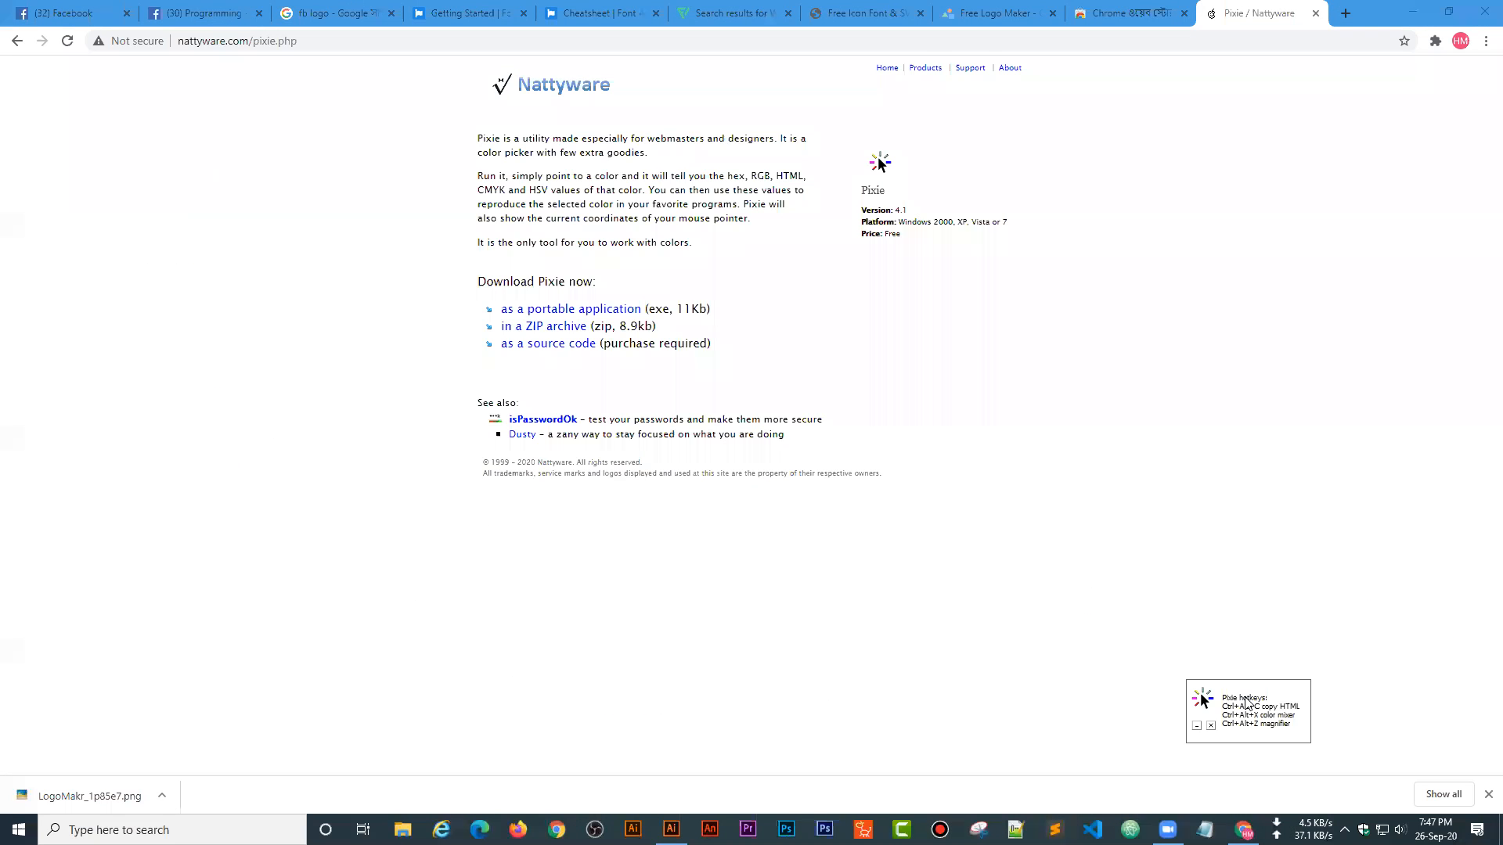
left_click(1196, 727)
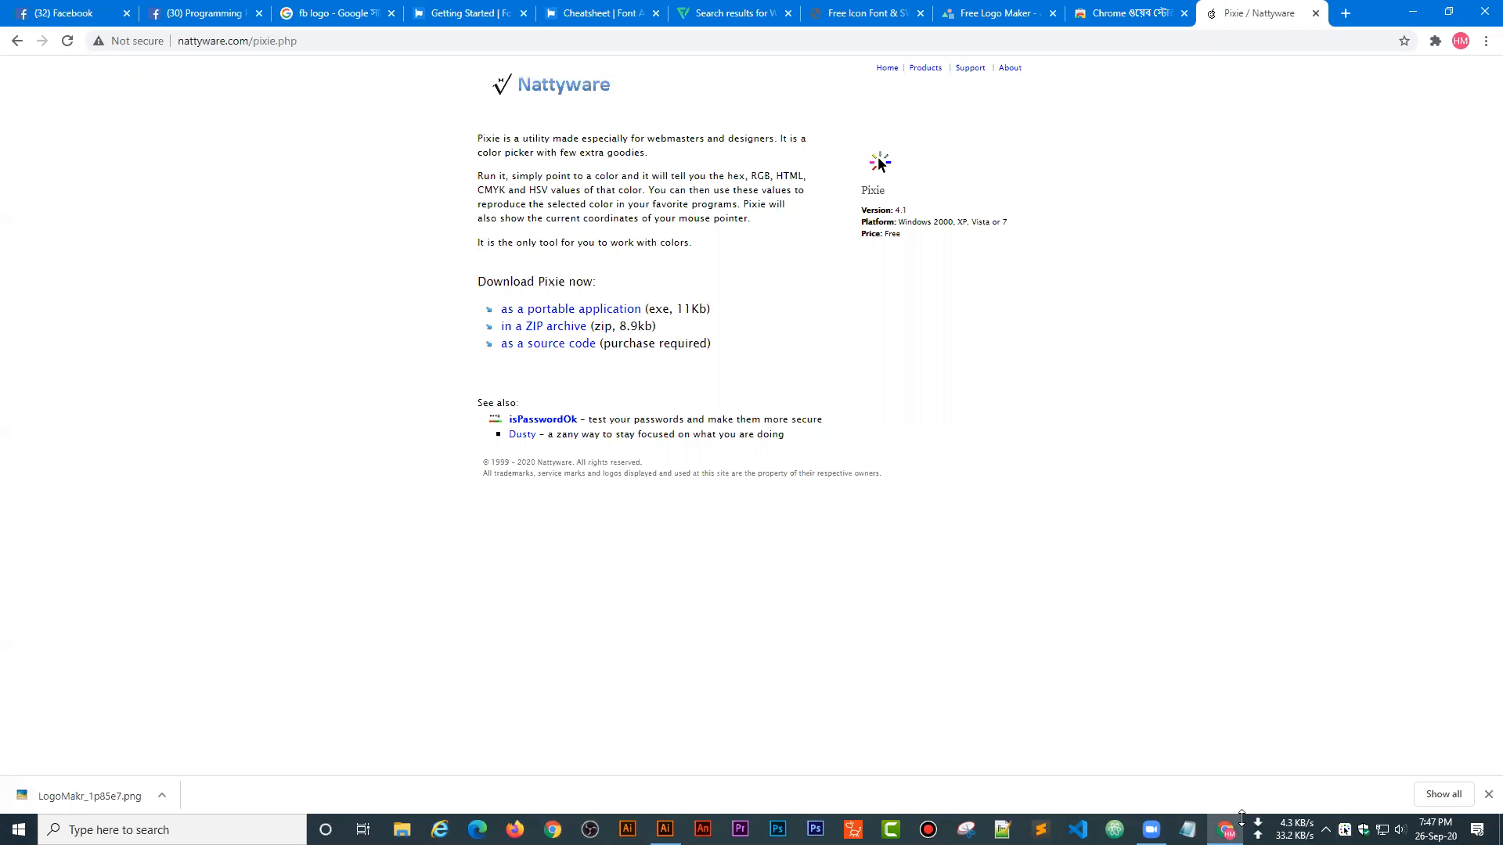
left_click(1345, 830)
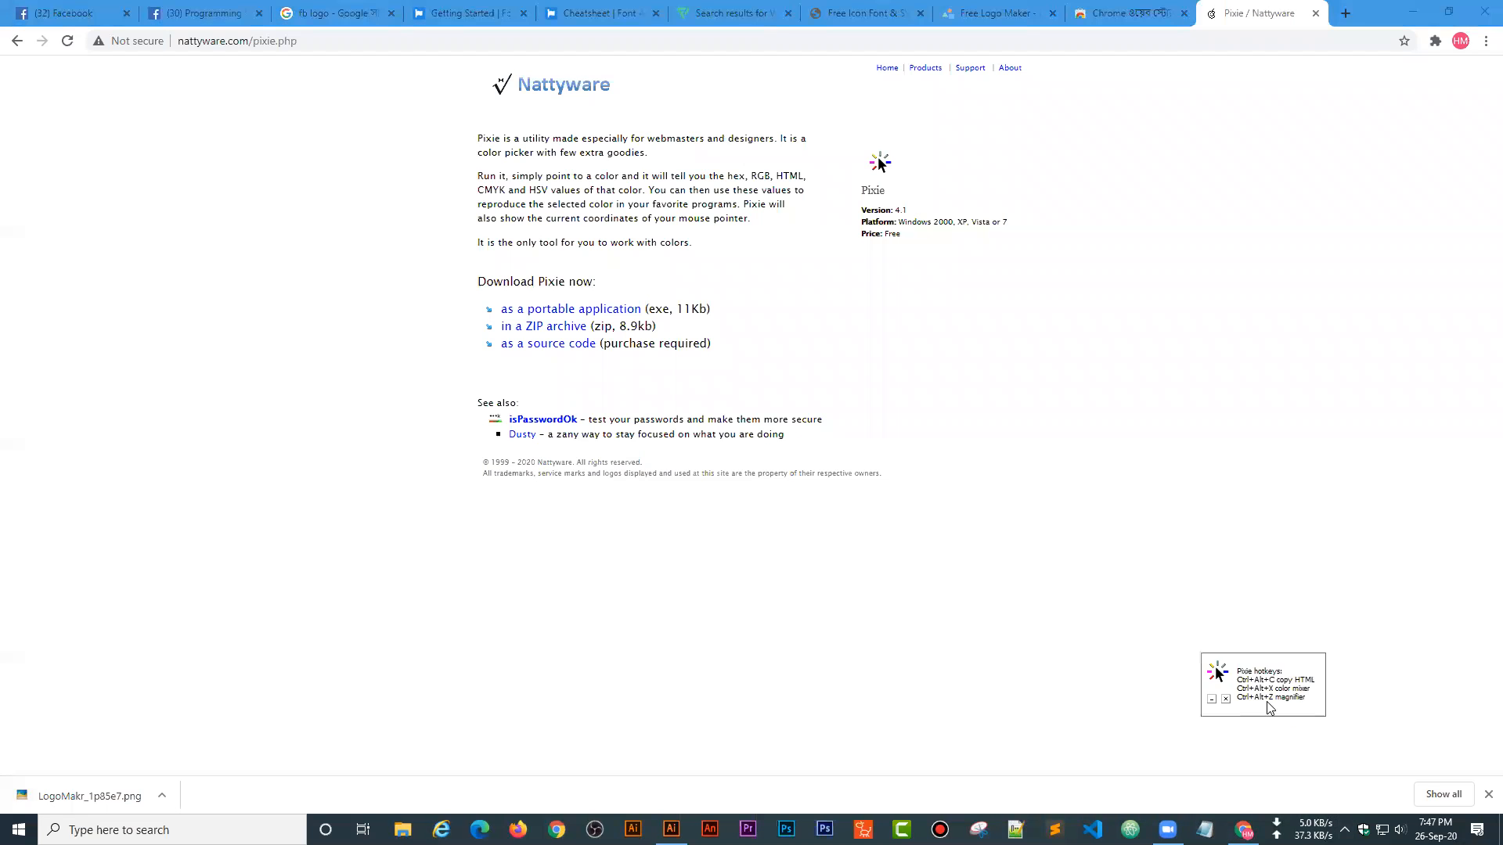
- Search Windows for "pix" again to check the options offered for pixie.exe, then close the Pixie window
left_click(116, 834)
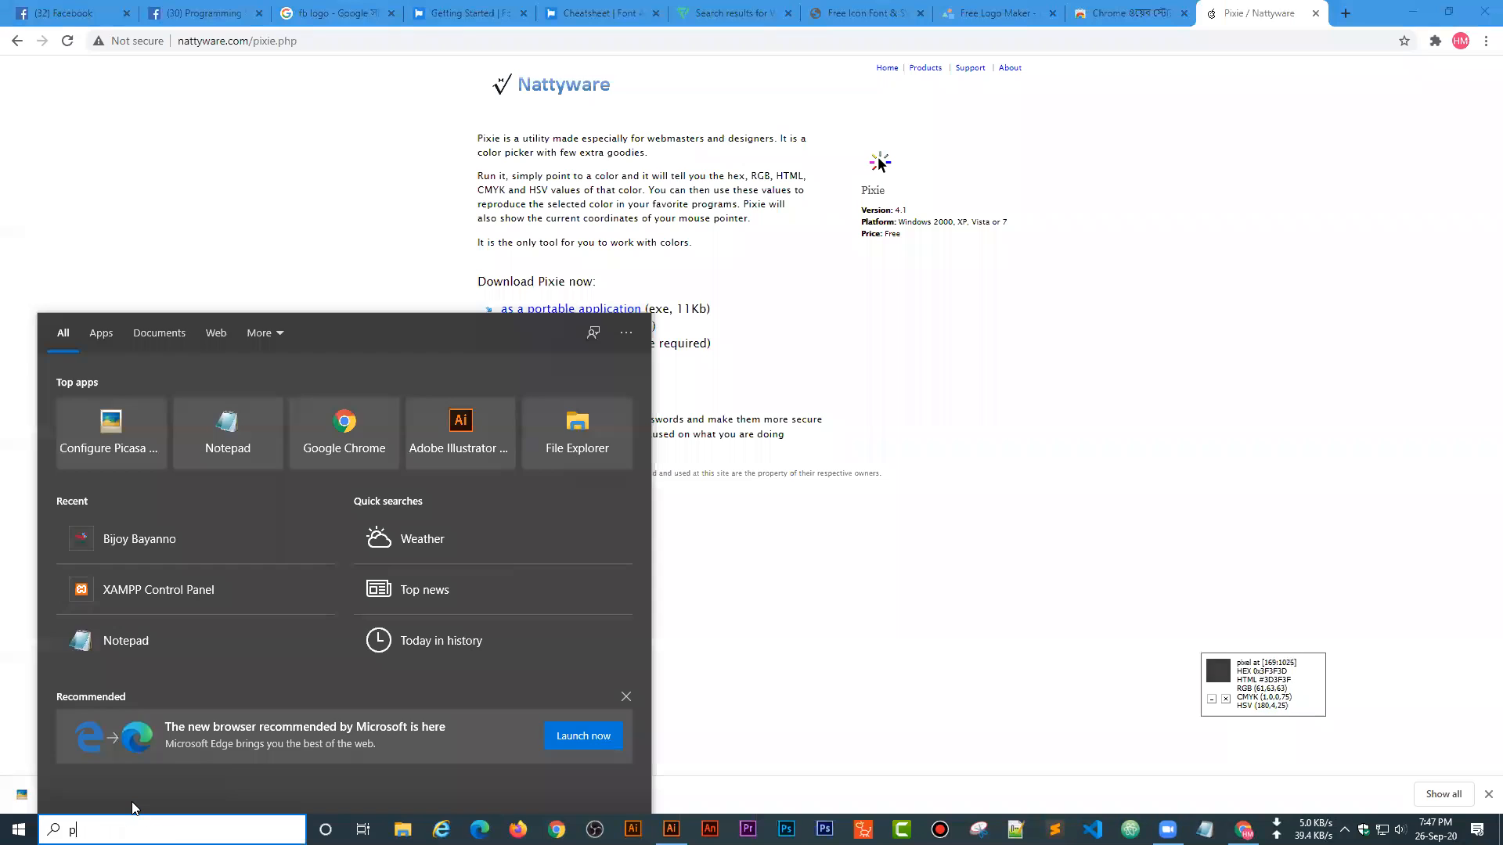
type("pix")
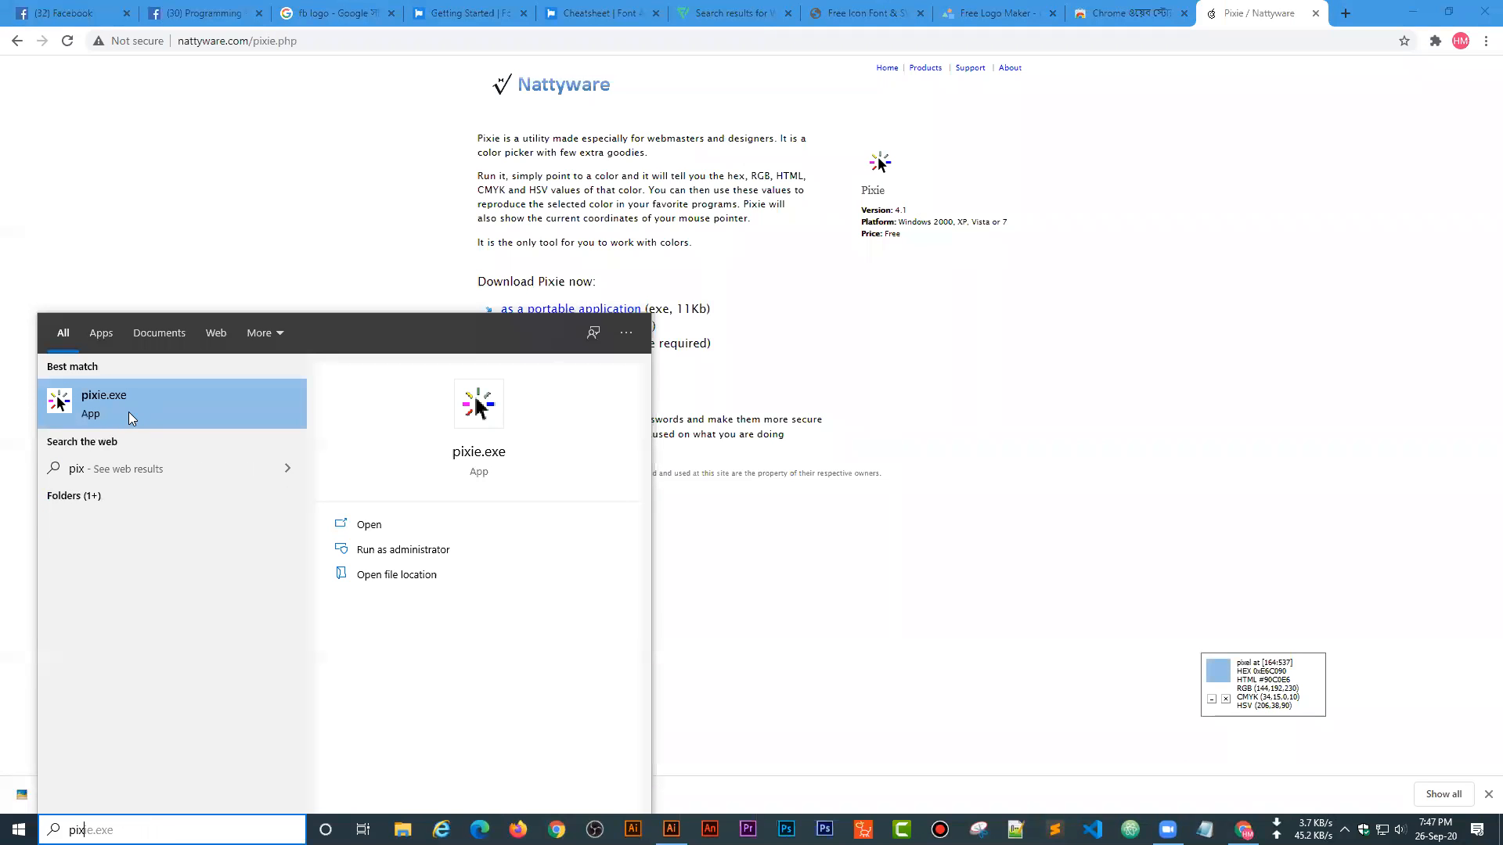
right_click(128, 407)
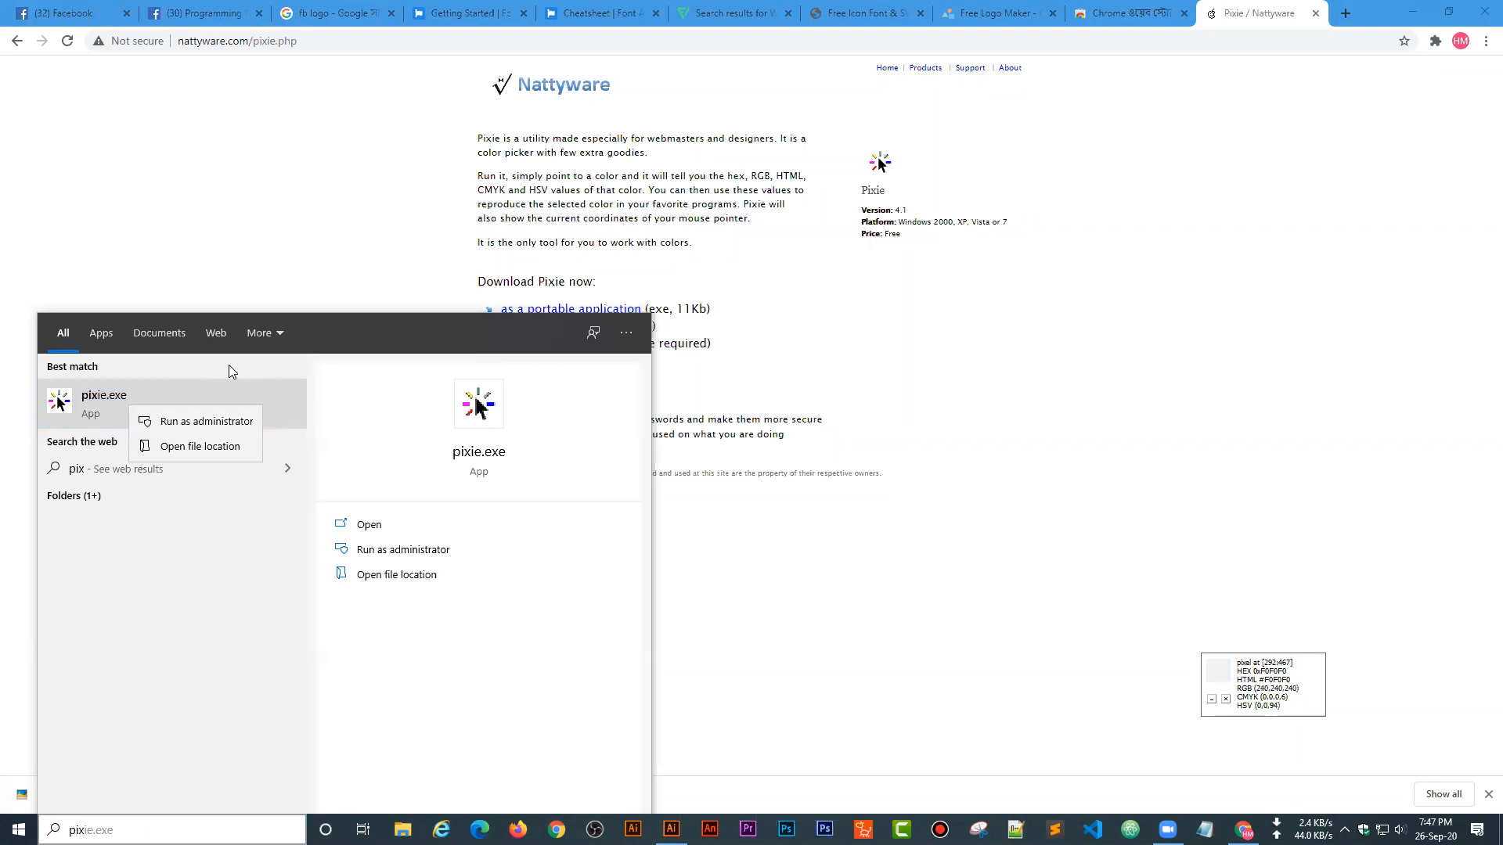
left_click(226, 268)
left_click_drag(1253, 684, 1266, 551)
left_click(1239, 567)
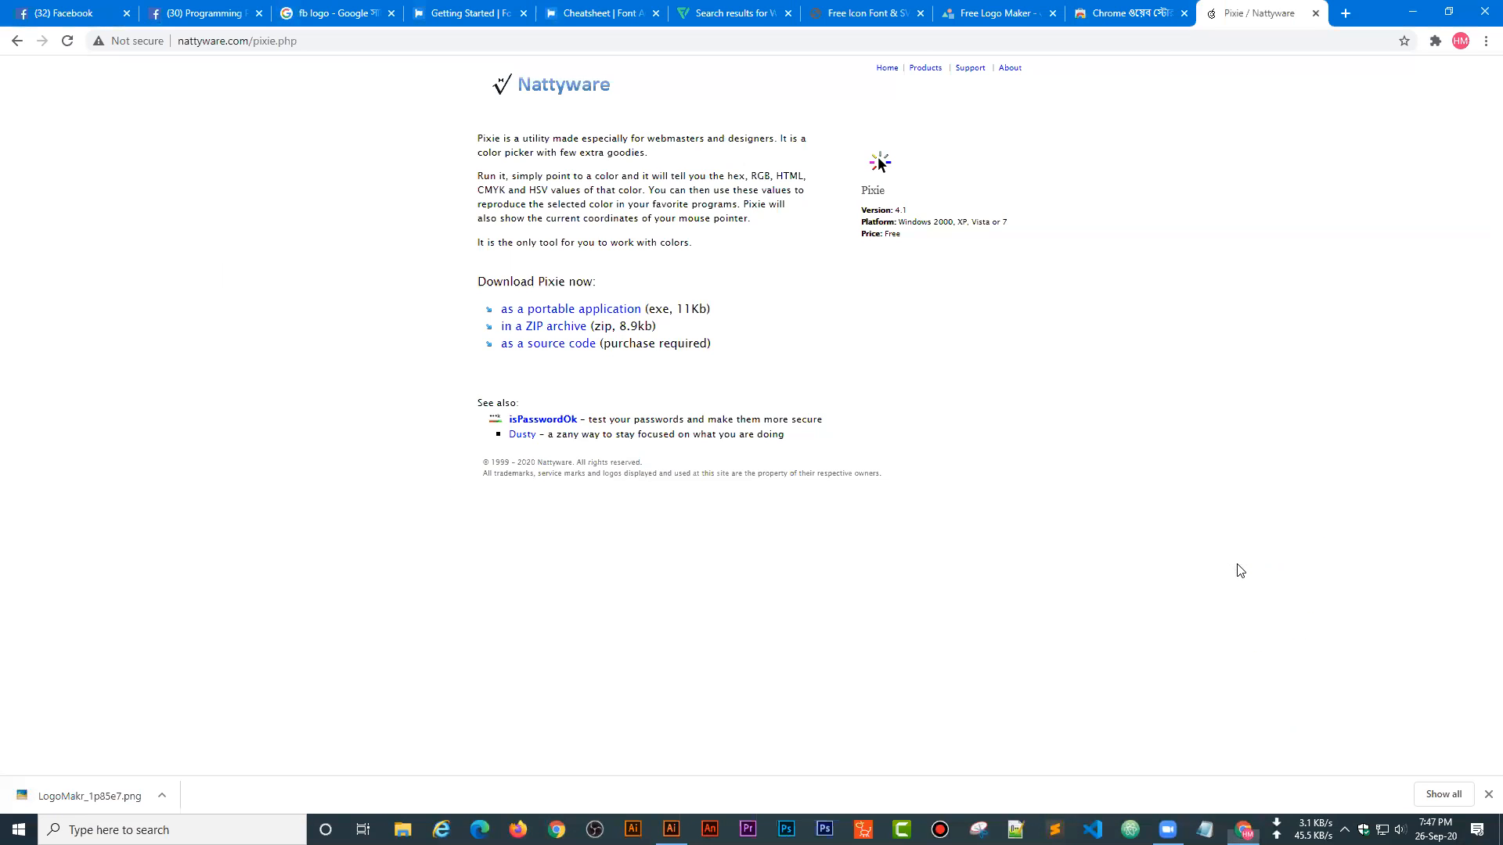
- Select the full web address of the Nattyware Pixie download page
left_click(299, 50)
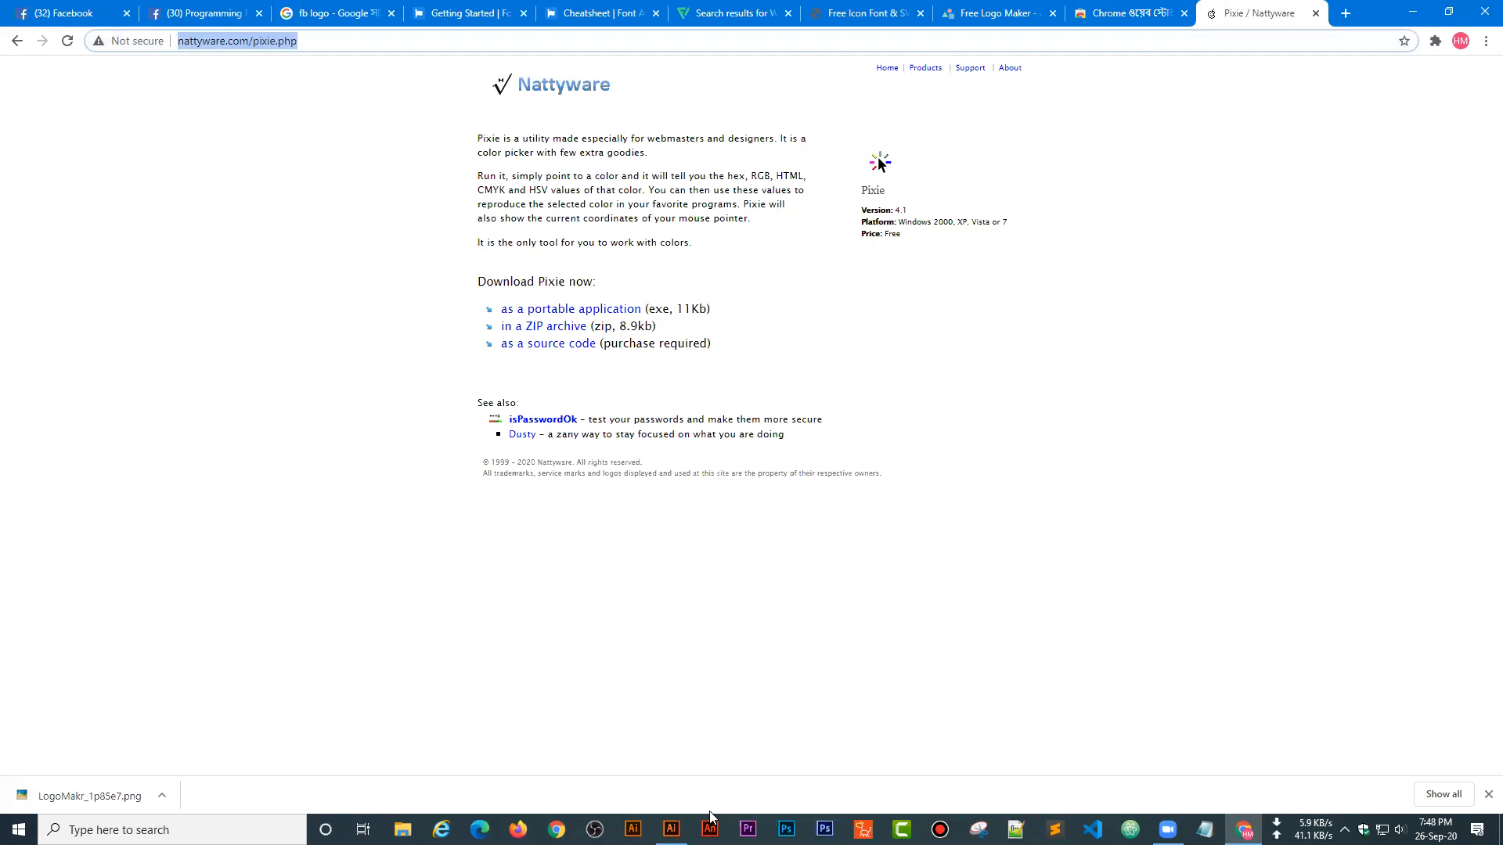
key("End")
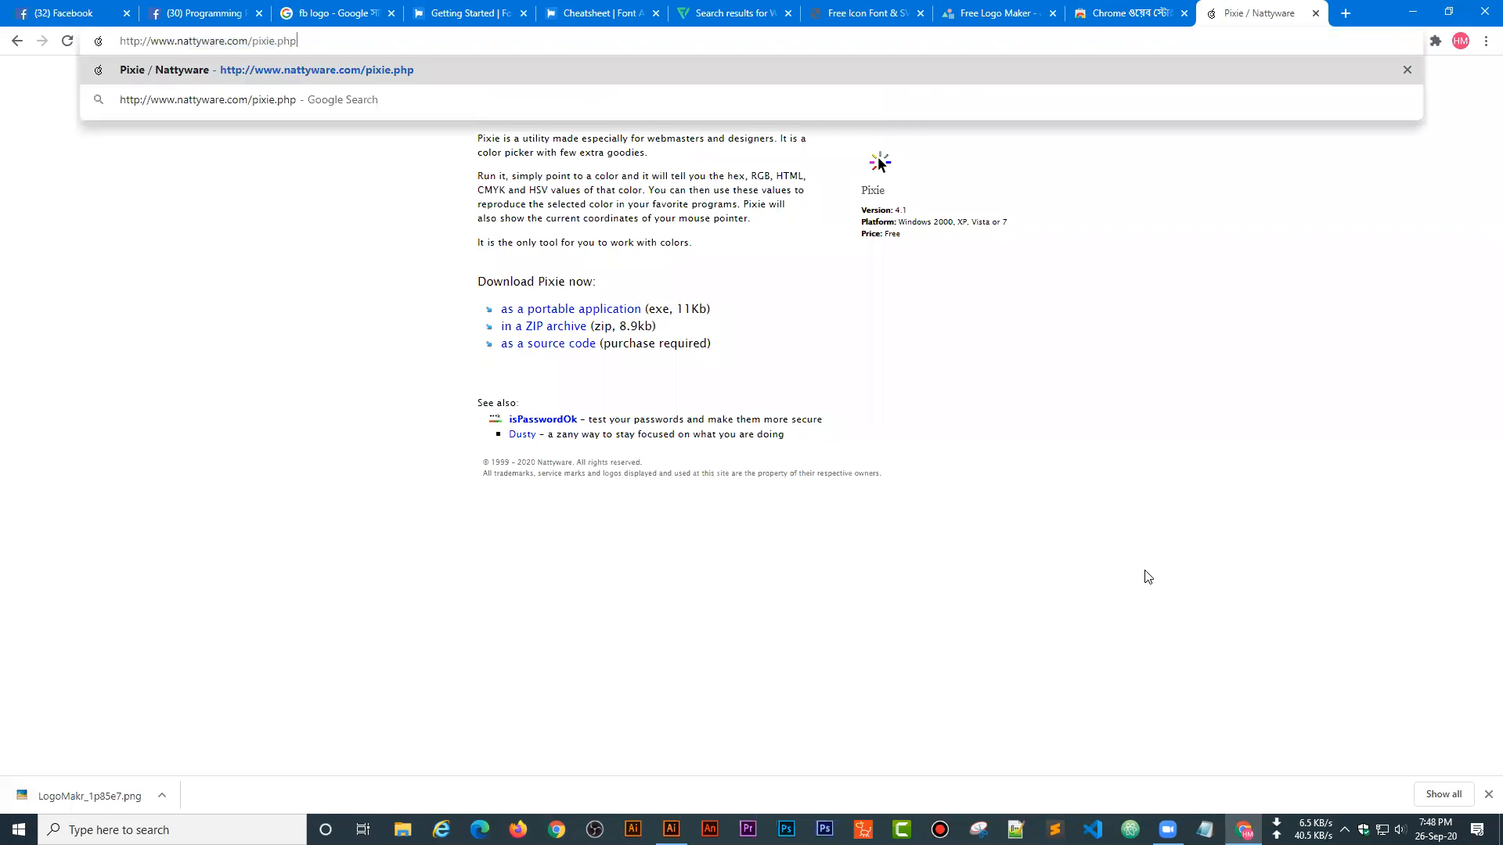
key("alt+Tab")
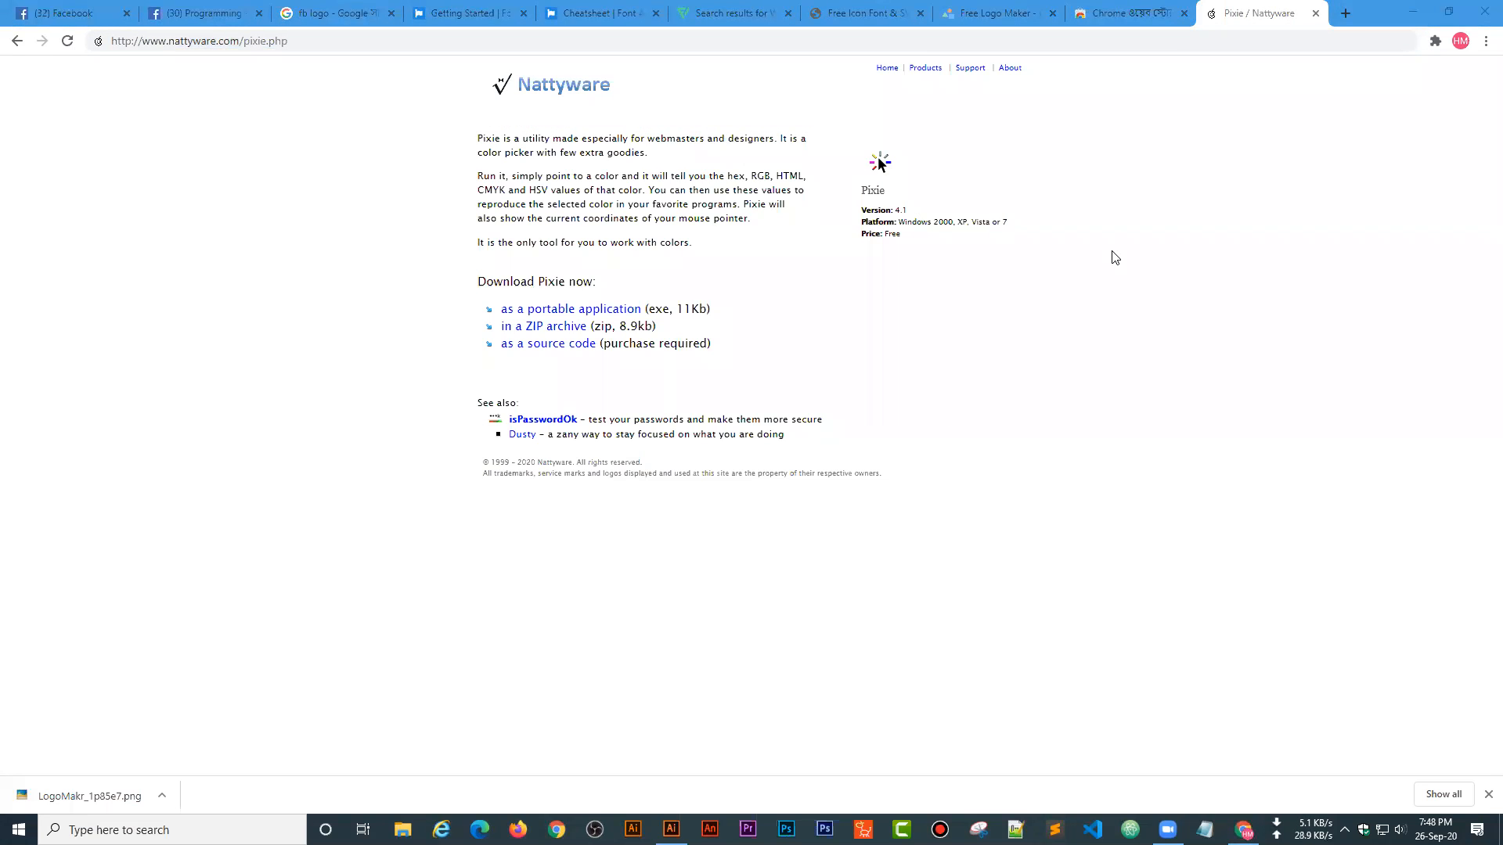
- Look through the open icon search, IcoFont, LogoMakr and Chrome Web Store pages, ending on the Pixie page
left_click(728, 15)
left_click(865, 14)
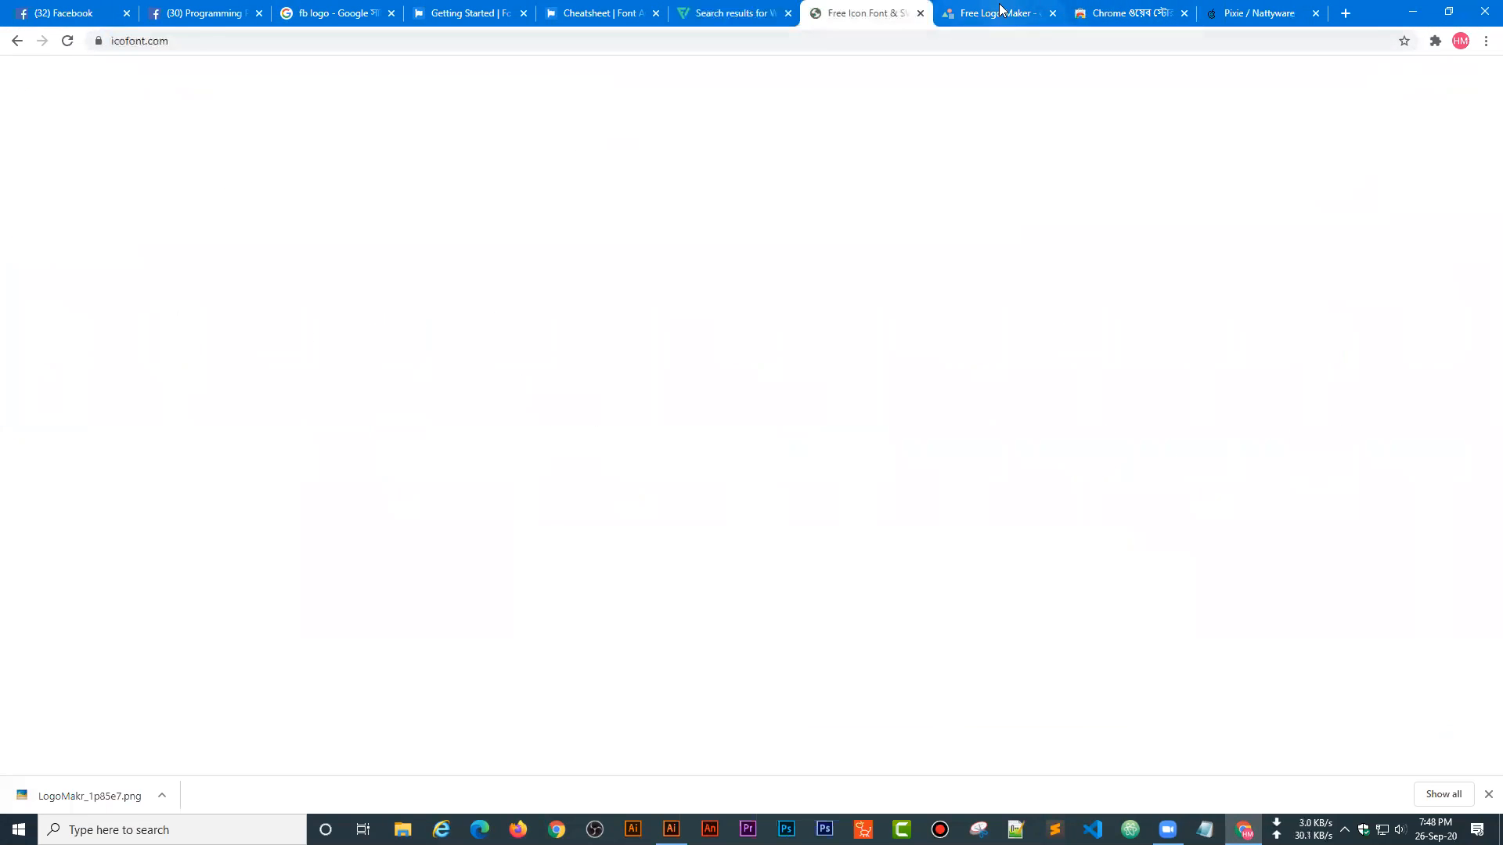
left_click(999, 14)
left_click(1127, 14)
left_click(1256, 14)
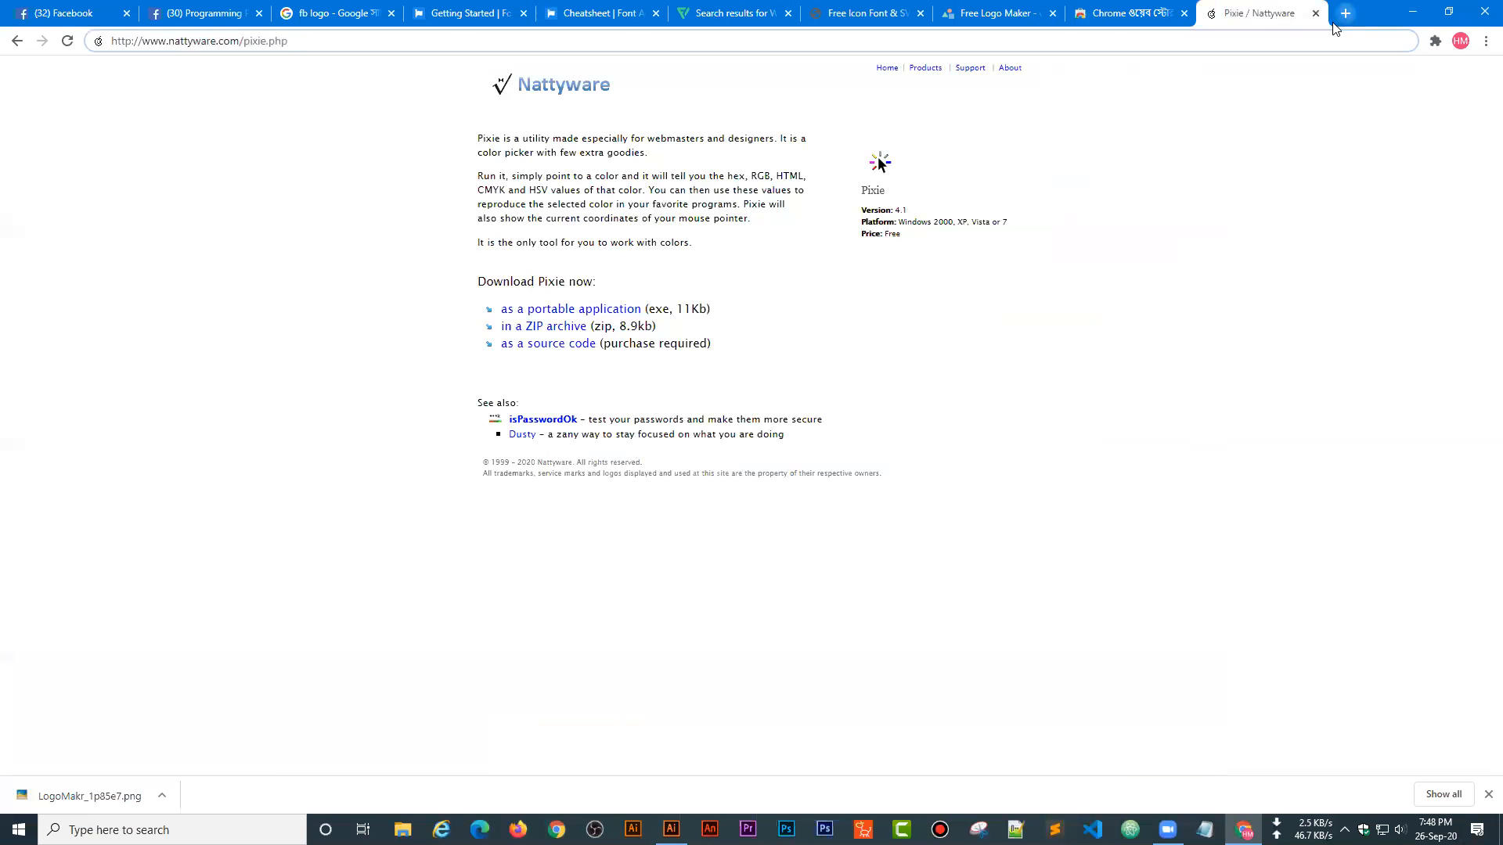
- Search Google for "best free icon sites" in a new browser tab
left_click(1345, 14)
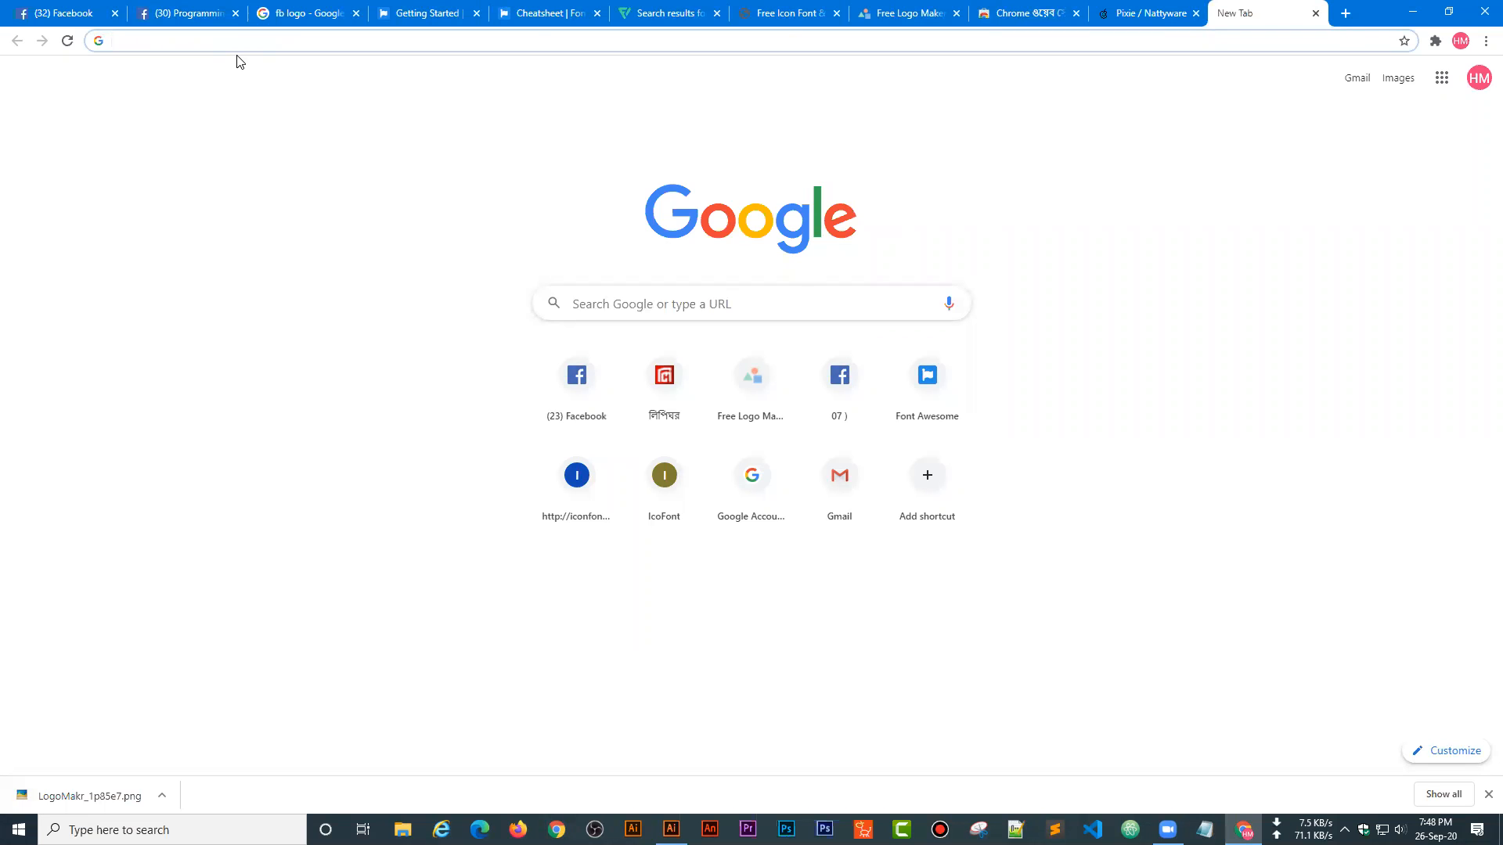
type("frr")
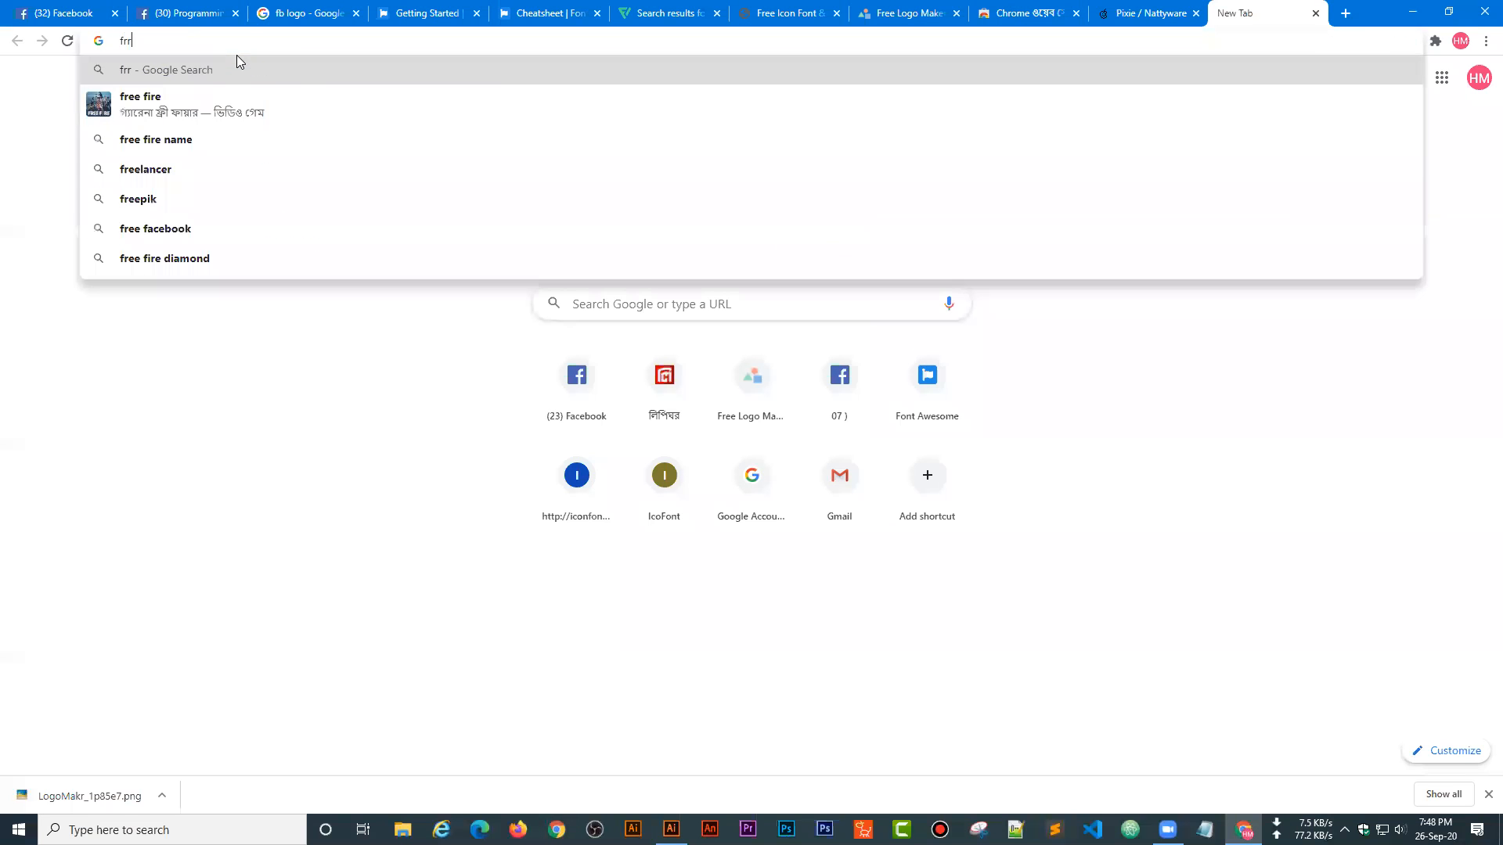
key("BackSpace")
type("ee fo")
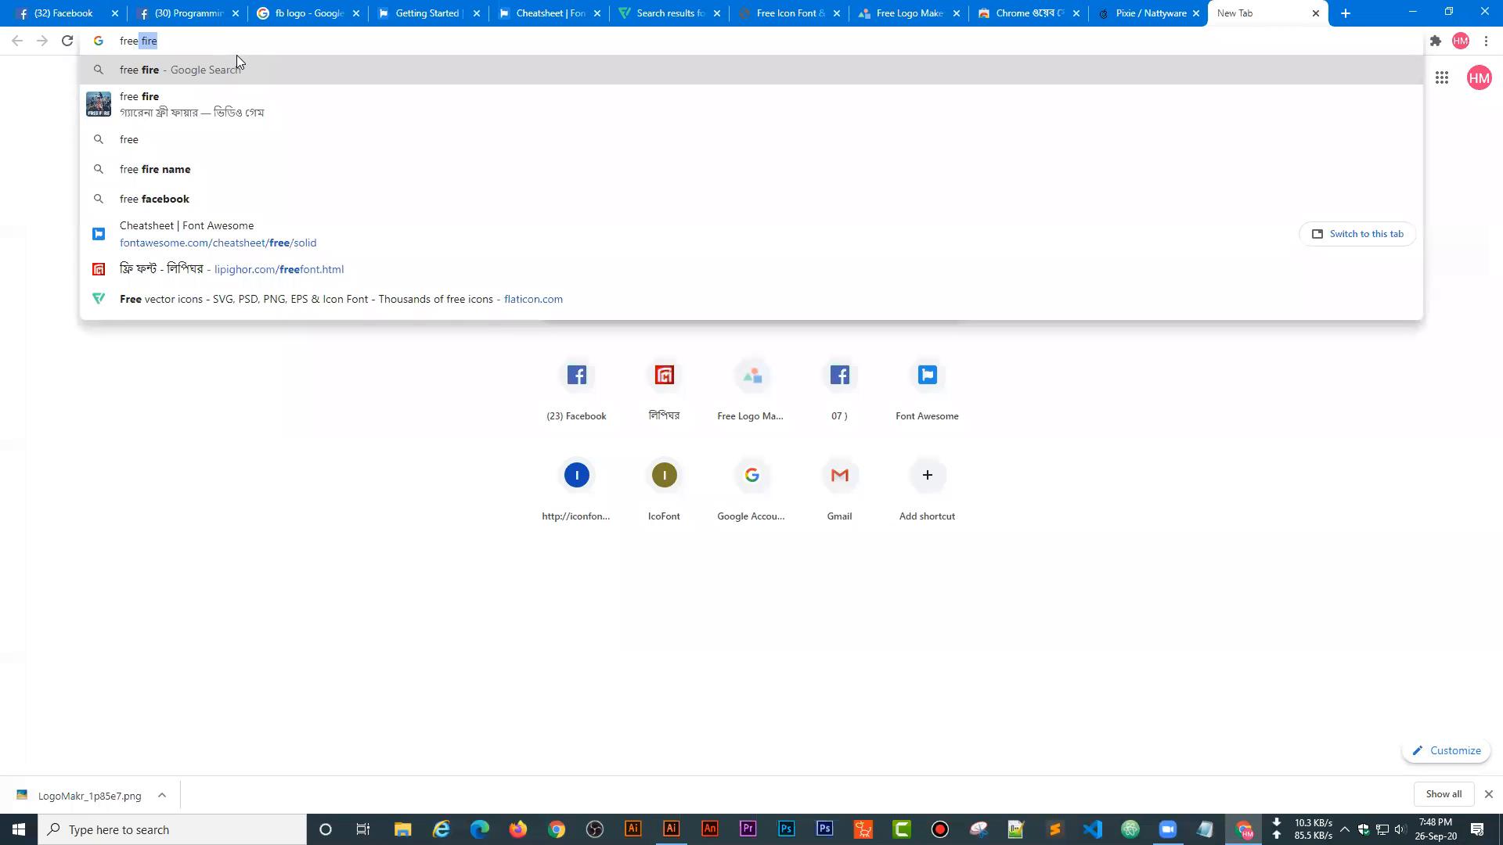
key("BackSpace")
key("BackSpace")
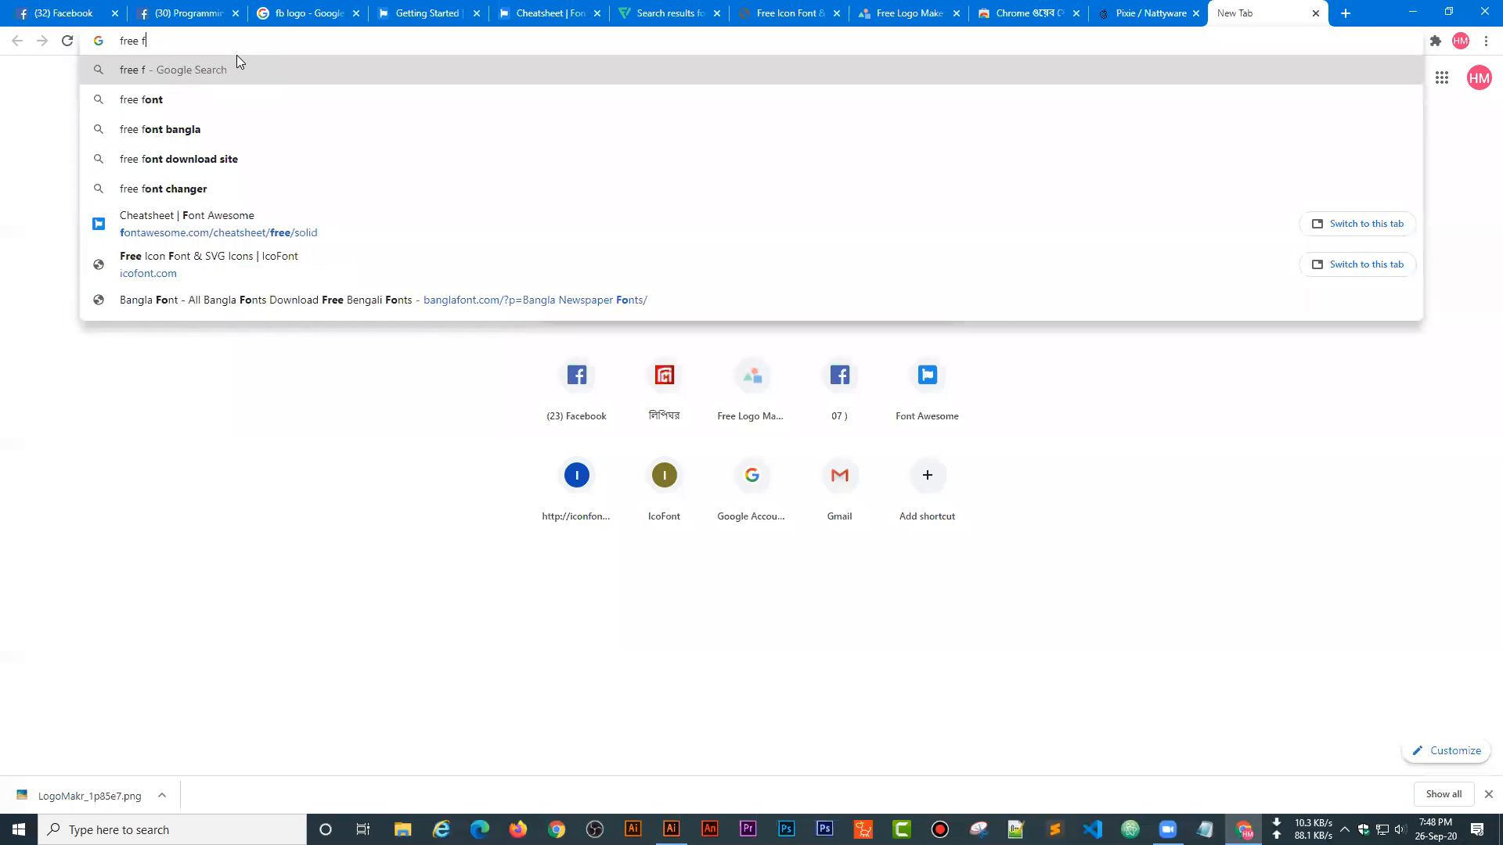
type("icon")
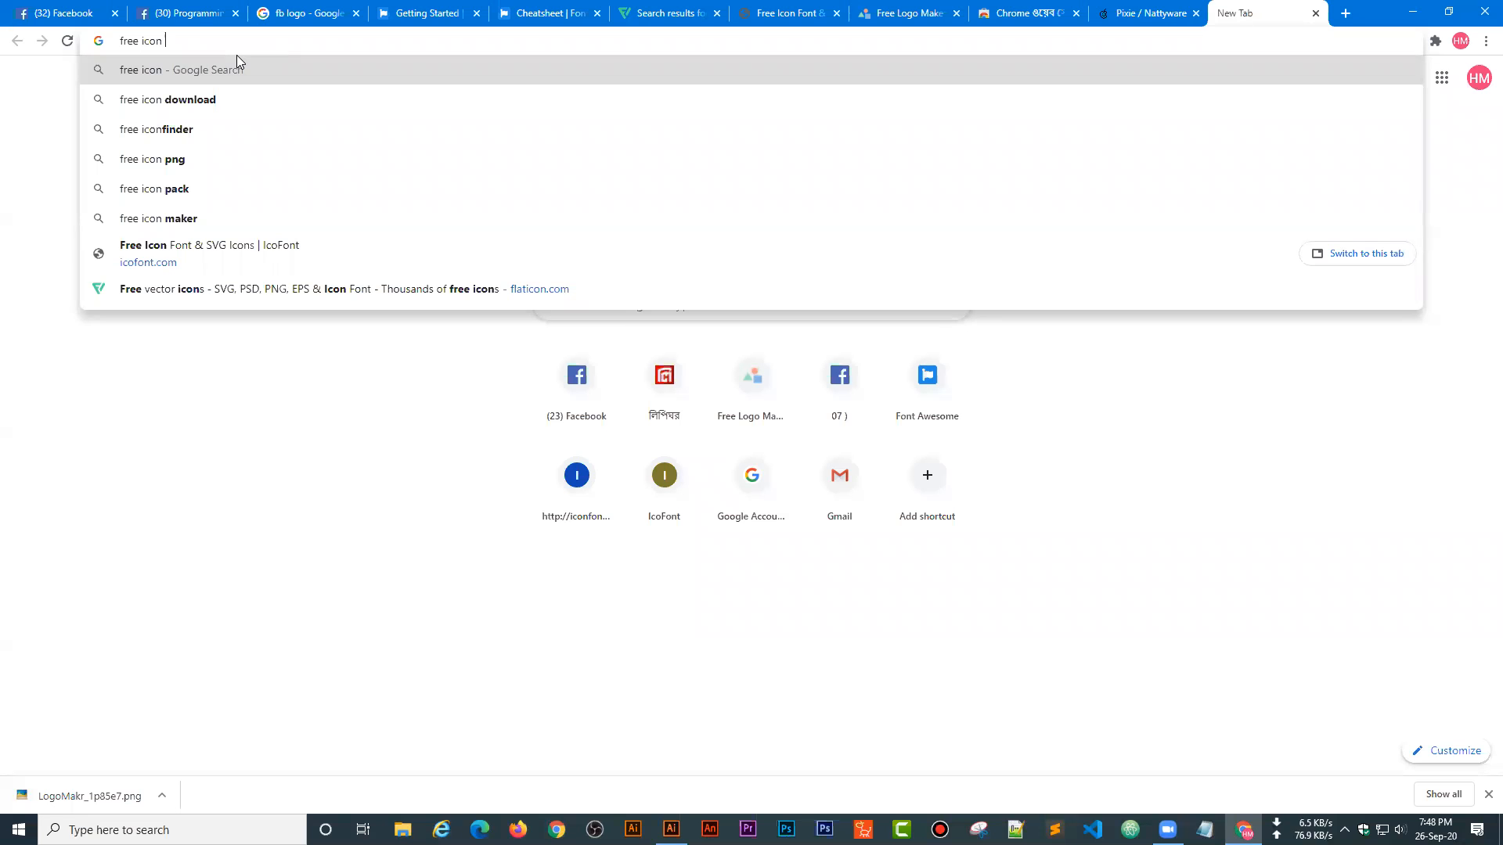
type(" site")
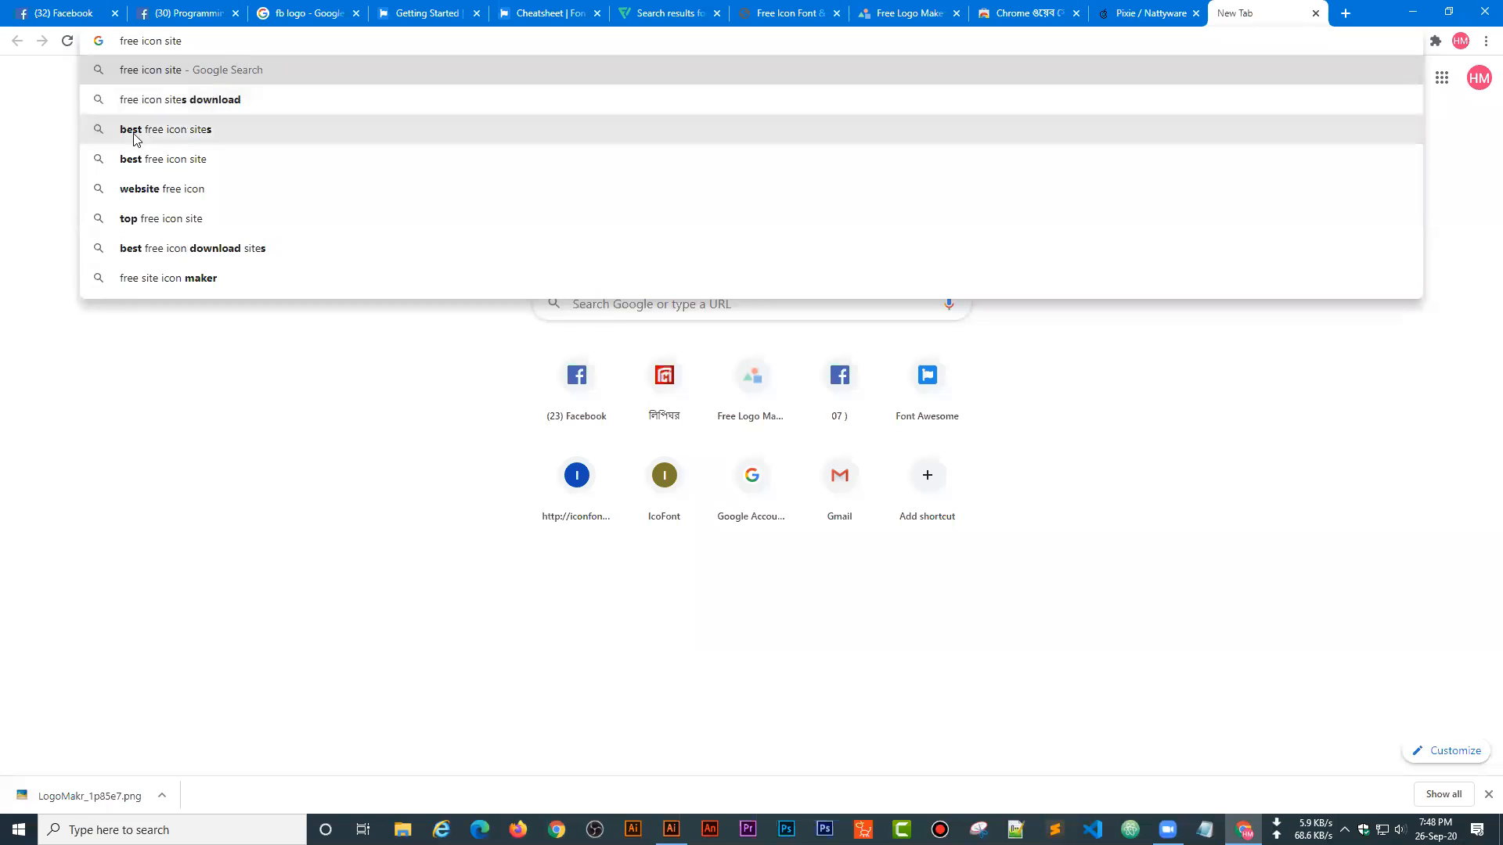
left_click(177, 130)
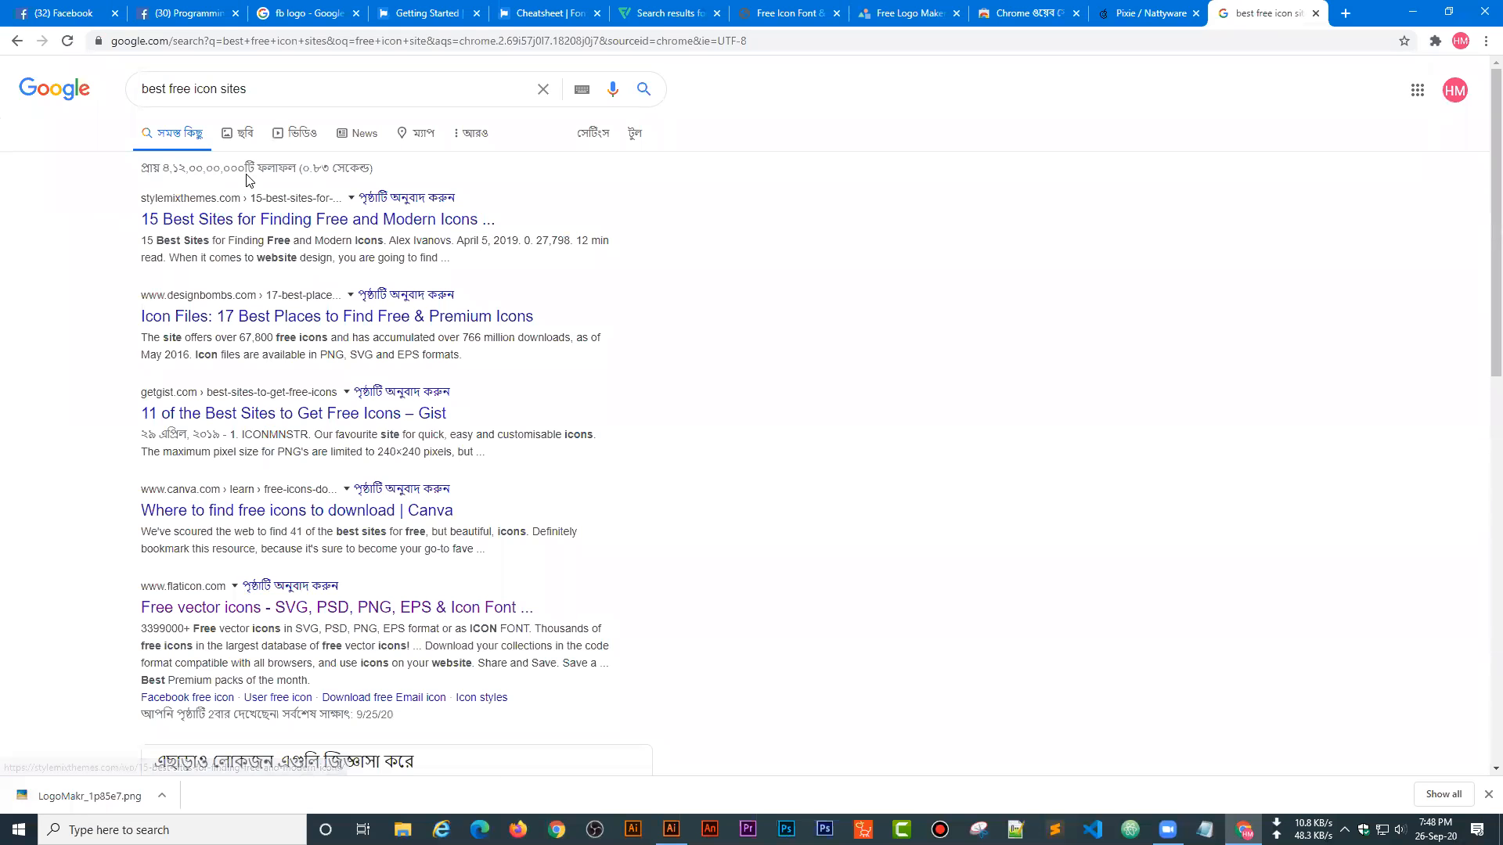
- Open the "15 Best Sites for Finding Free and Modern Icons" result in a new tab and look through the other results
right_click(303, 232)
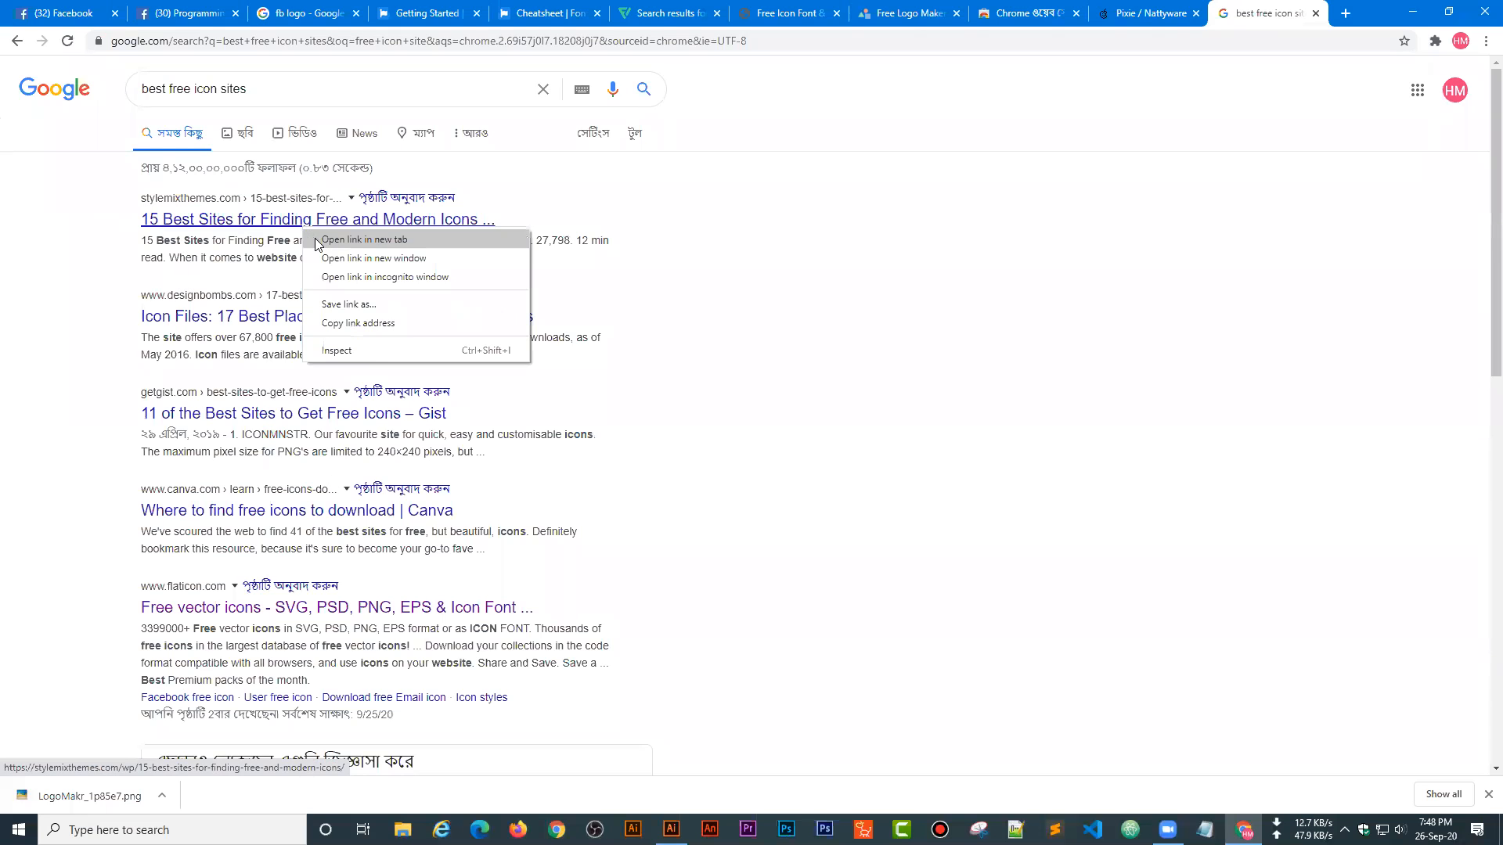
left_click(308, 244)
scroll(335, 317, "down", 2)
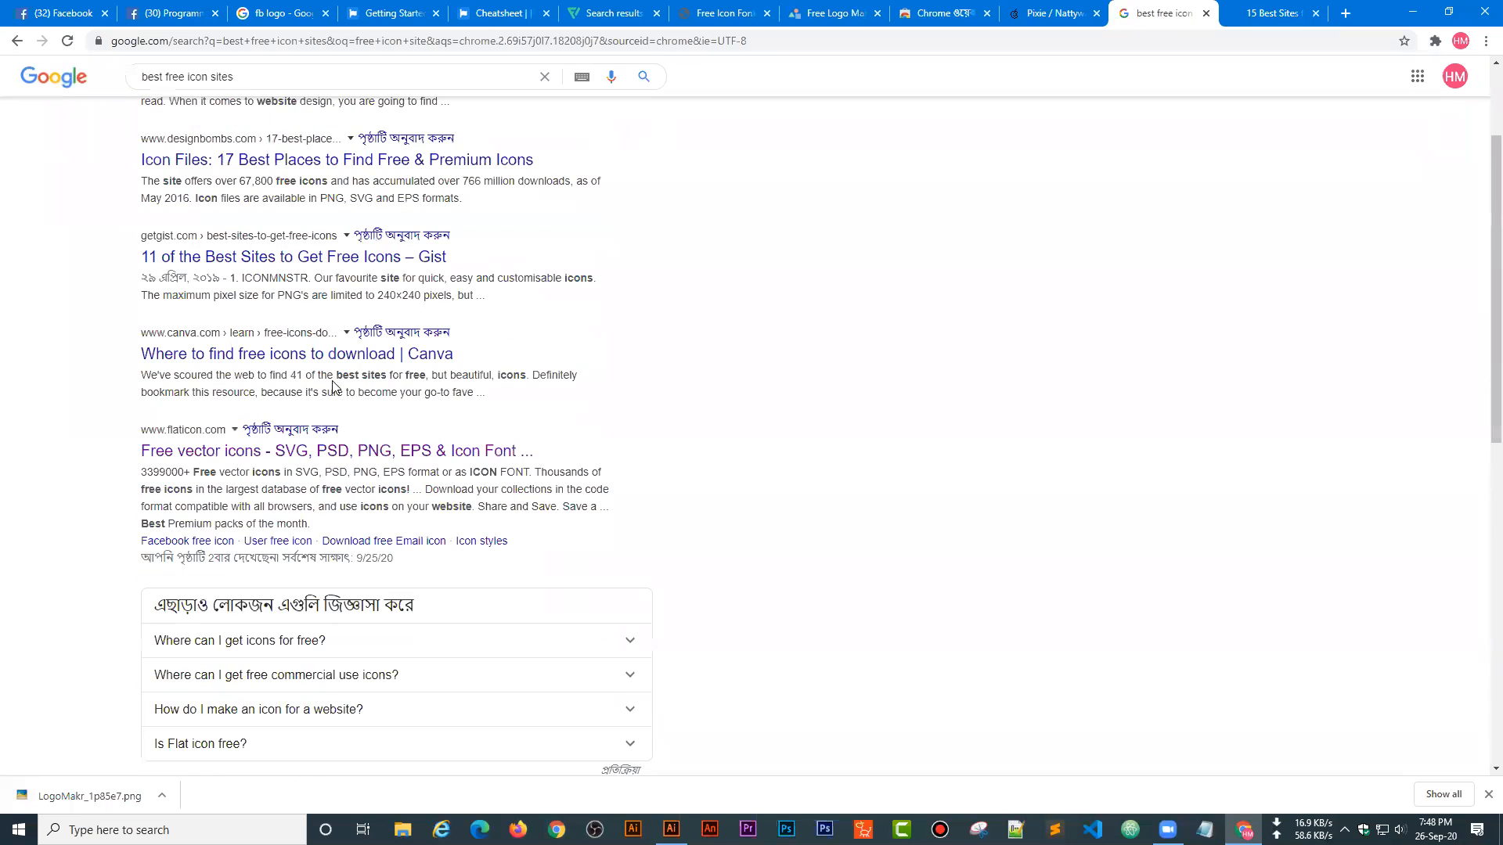
scroll(255, 318, "up", 1)
scroll(254, 319, "up", 1)
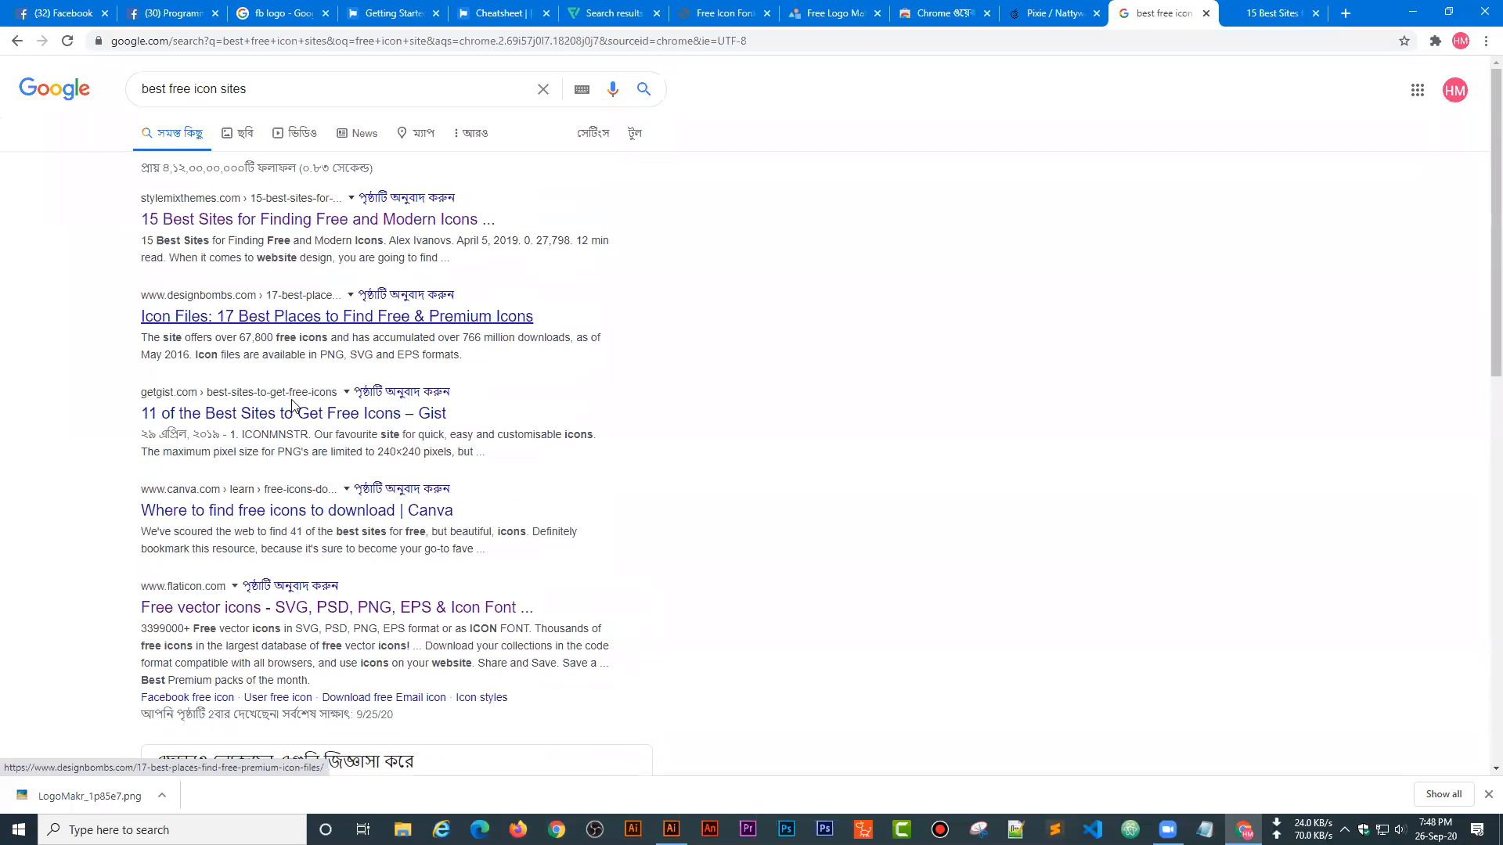
scroll(251, 423, "down", 2)
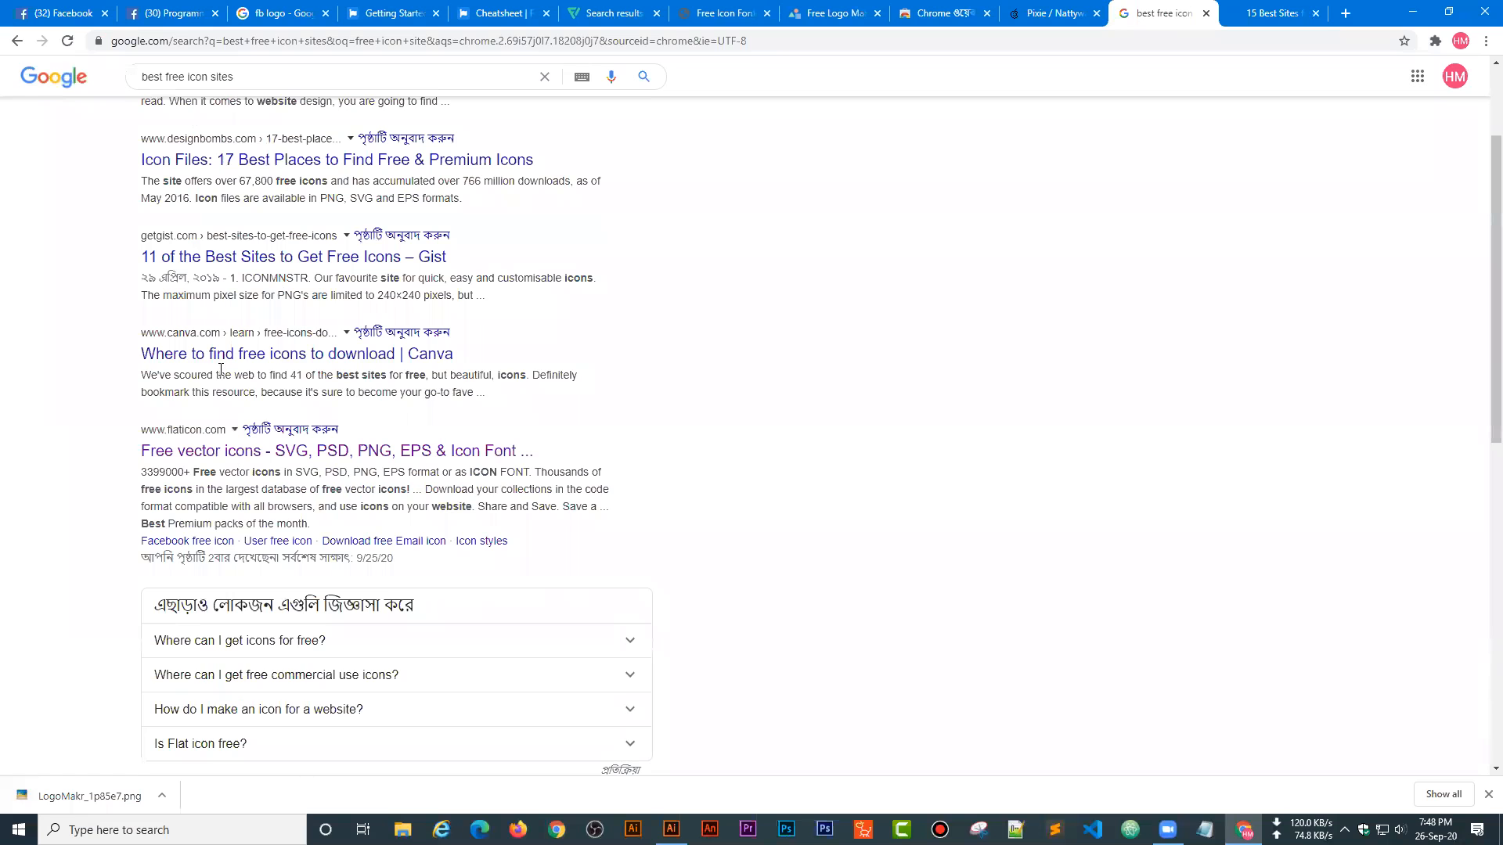
- Look through the "15 Best Sites for Finding Free and Modern Icons" article, from its introduction through the Flaticon and Iconfinder entries
left_click(1272, 14)
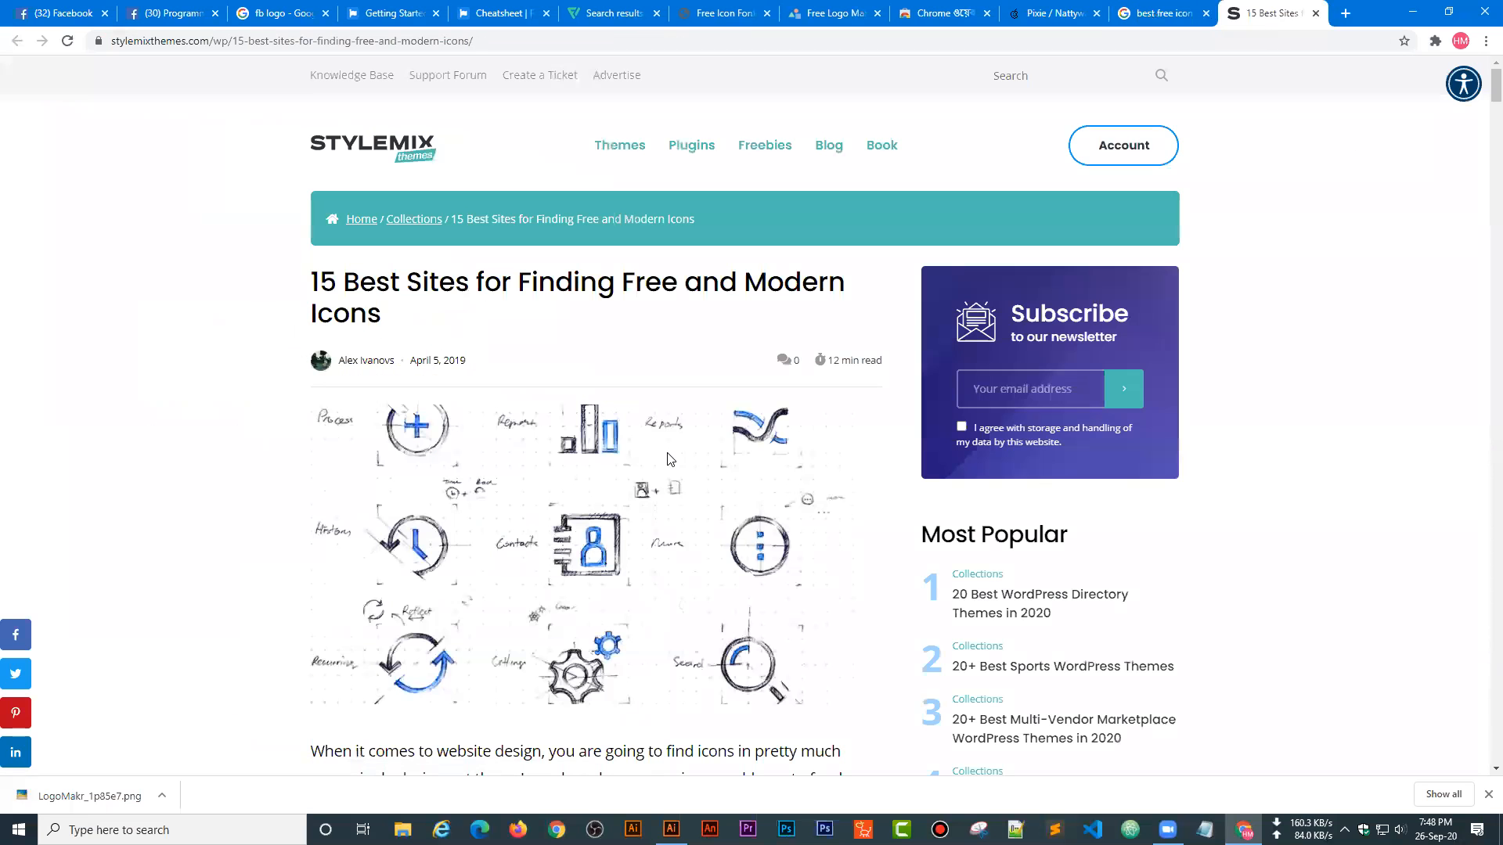
scroll(730, 433, "down", 5)
scroll(693, 453, "up", 5)
scroll(692, 453, "down", 16)
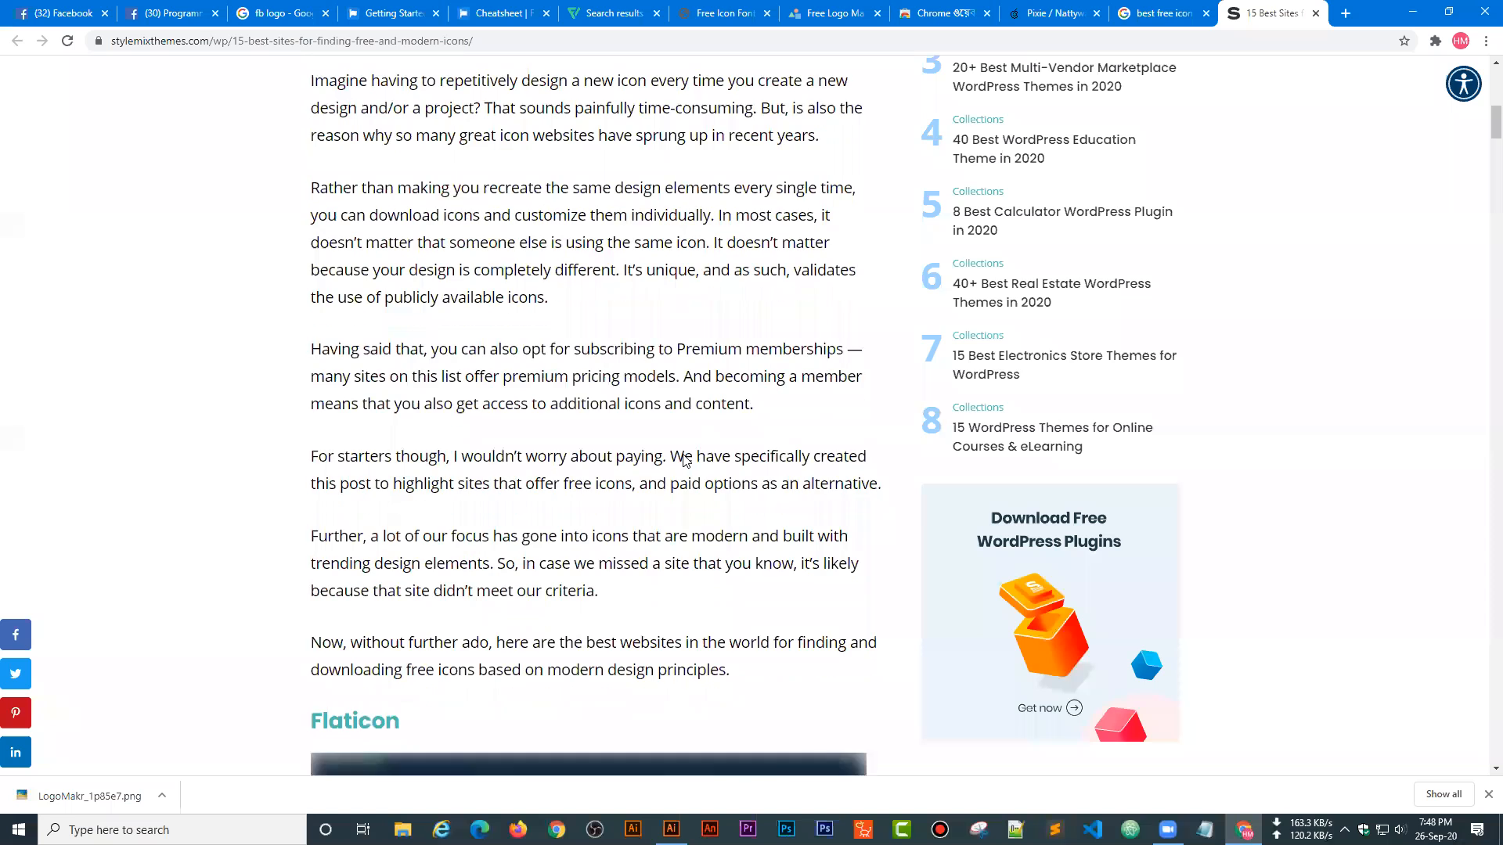
scroll(514, 307, "up", 7)
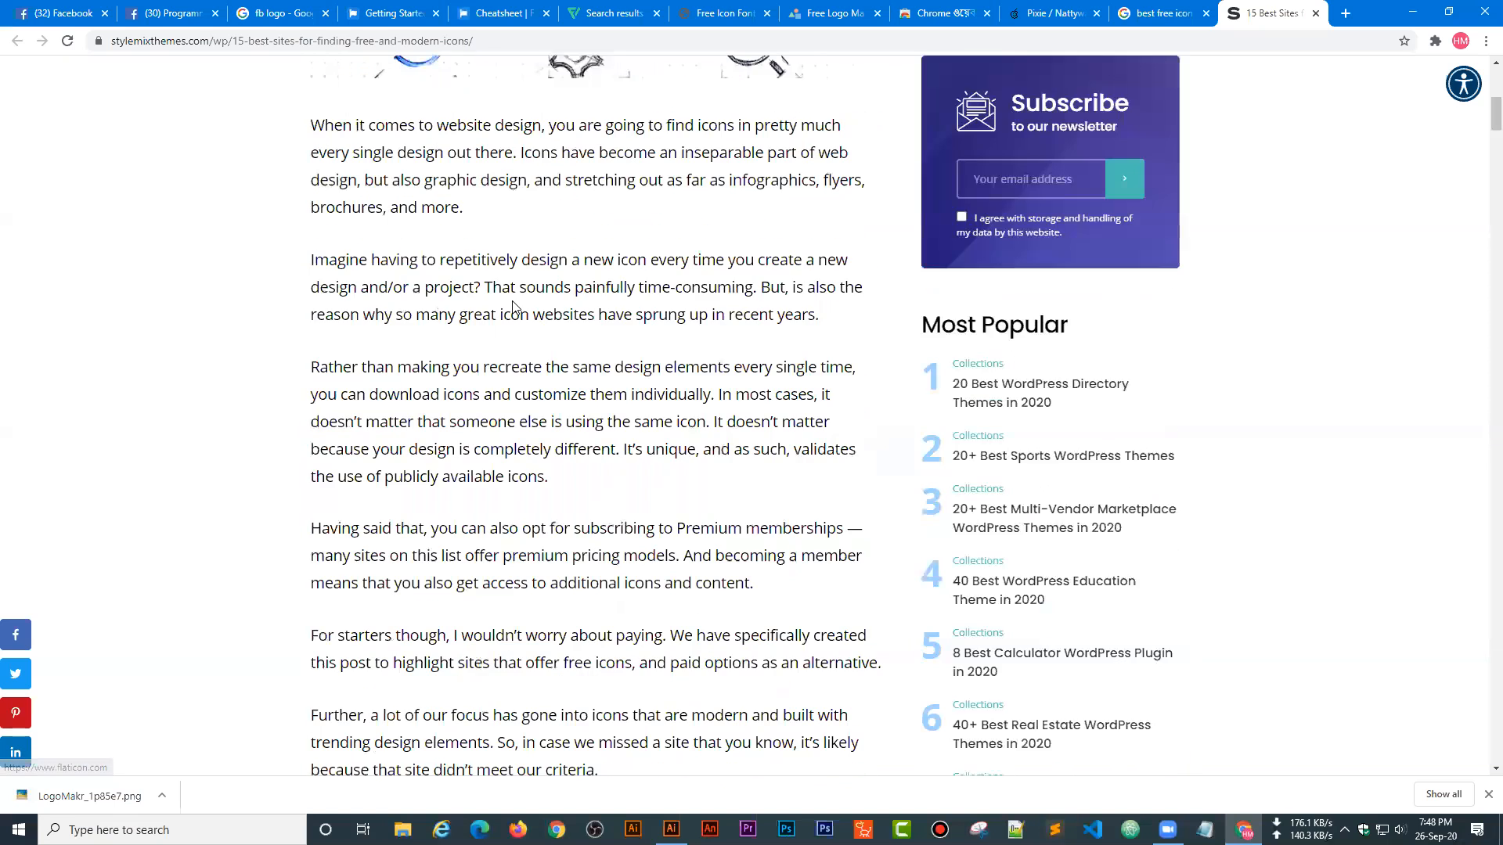
scroll(513, 300, "up", 8)
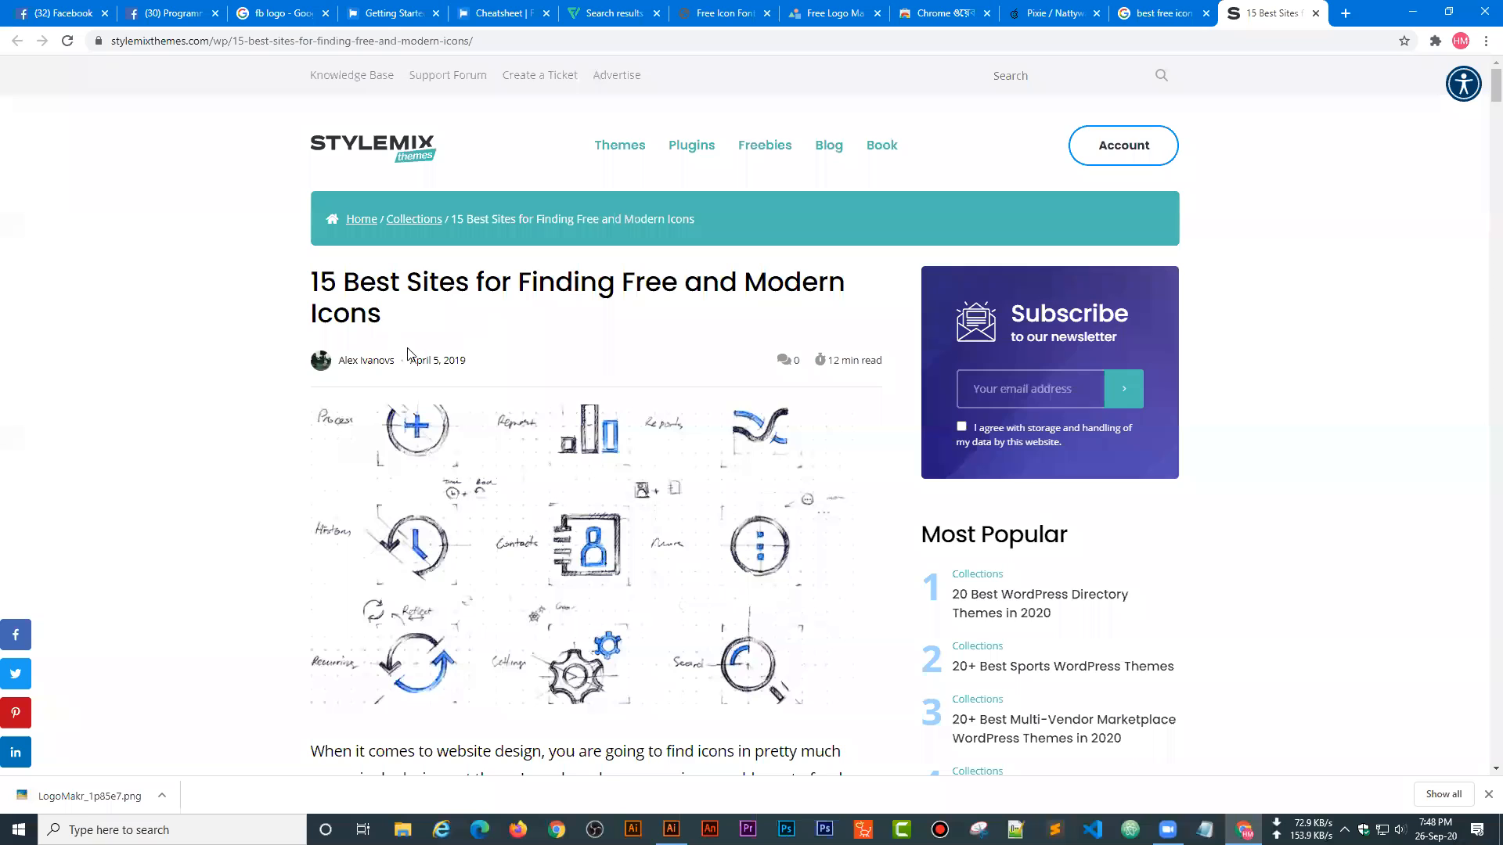
scroll(407, 354, "down", 16)
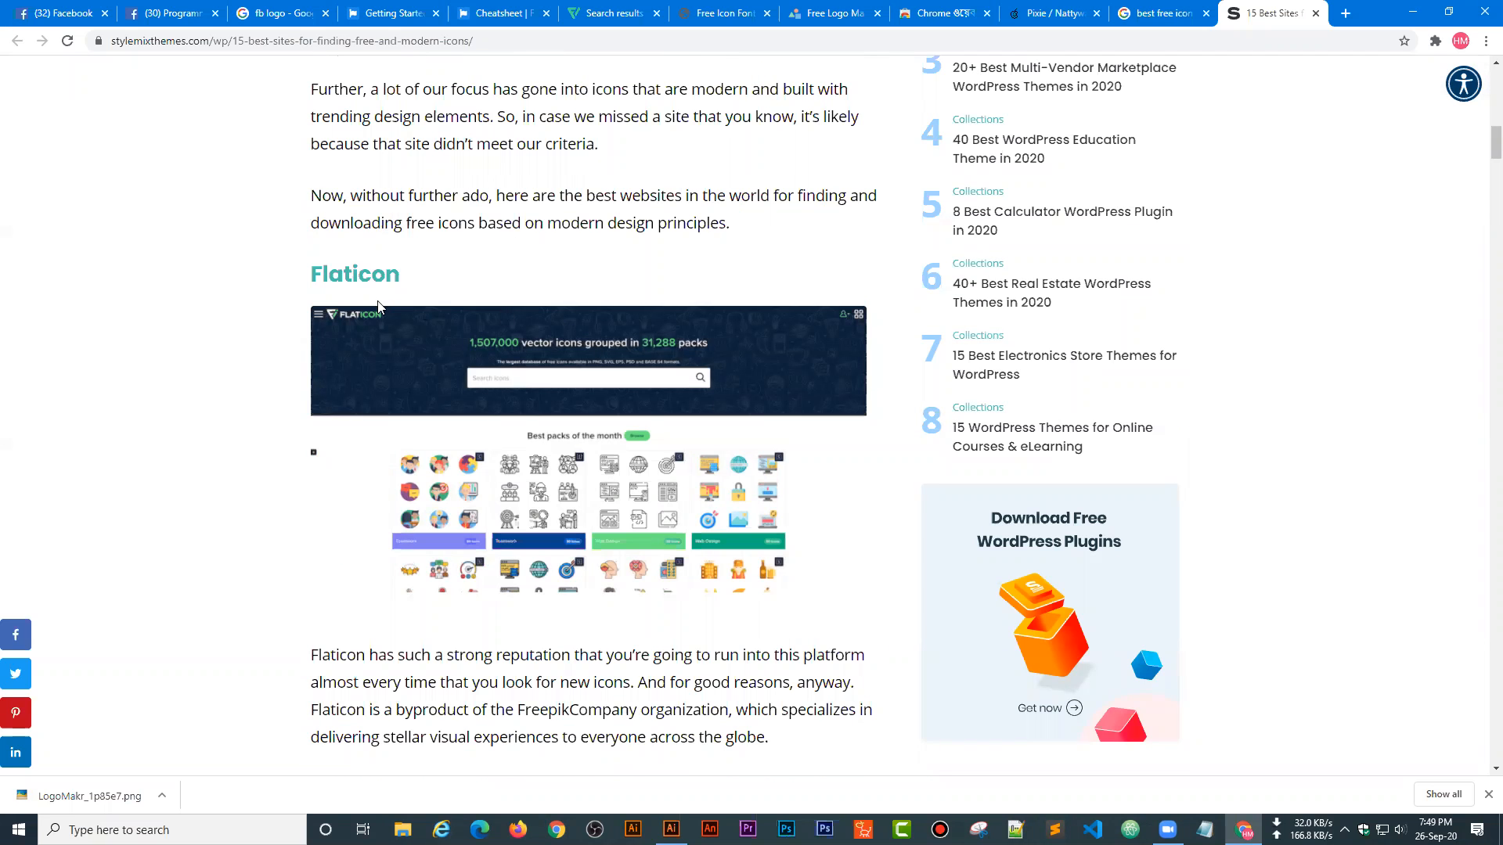
scroll(379, 305, "down", 11)
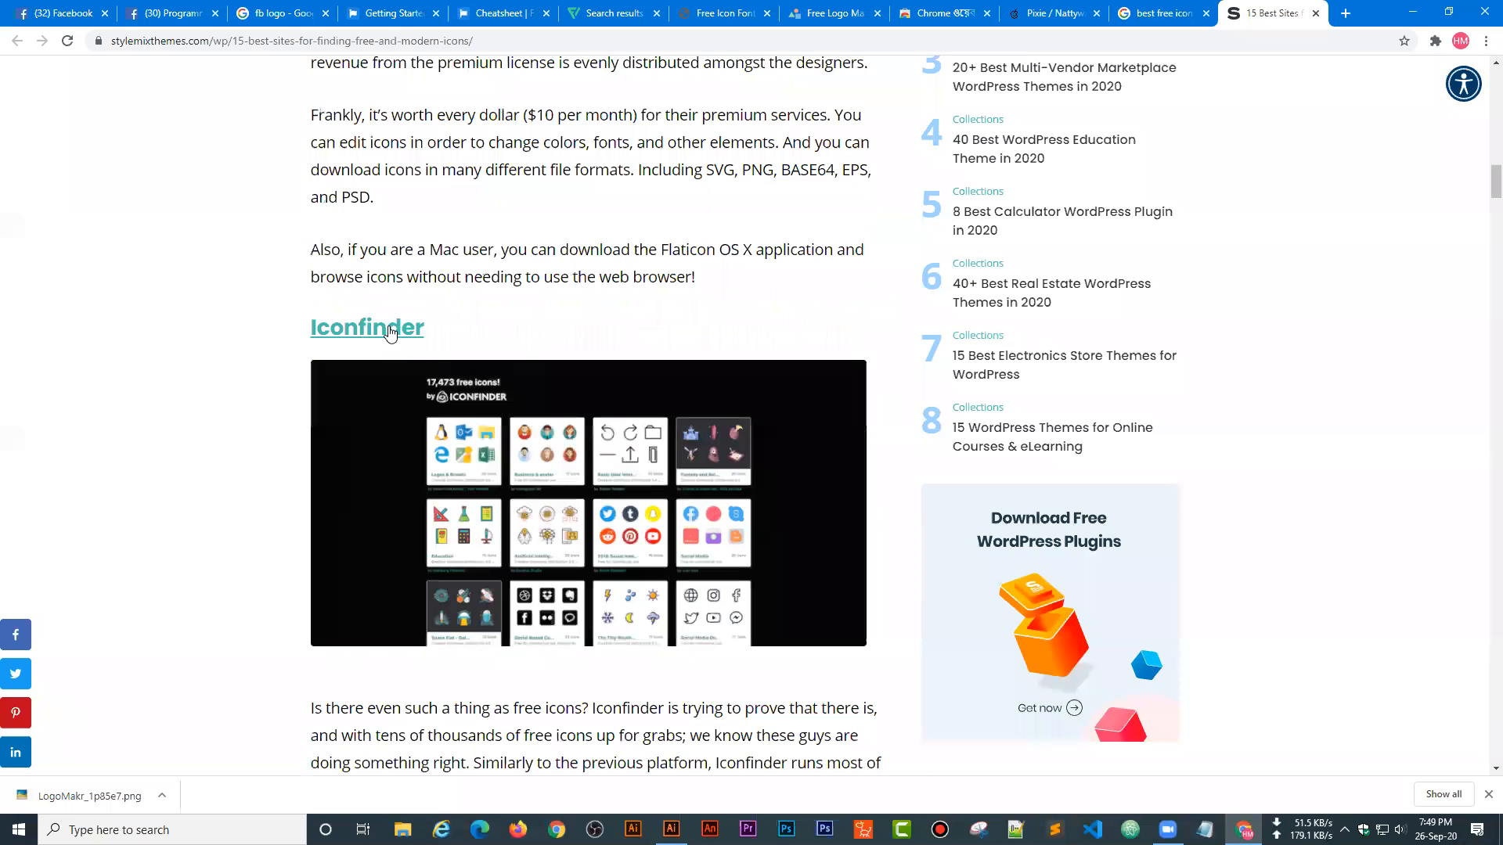
scroll(510, 415, "down", 4)
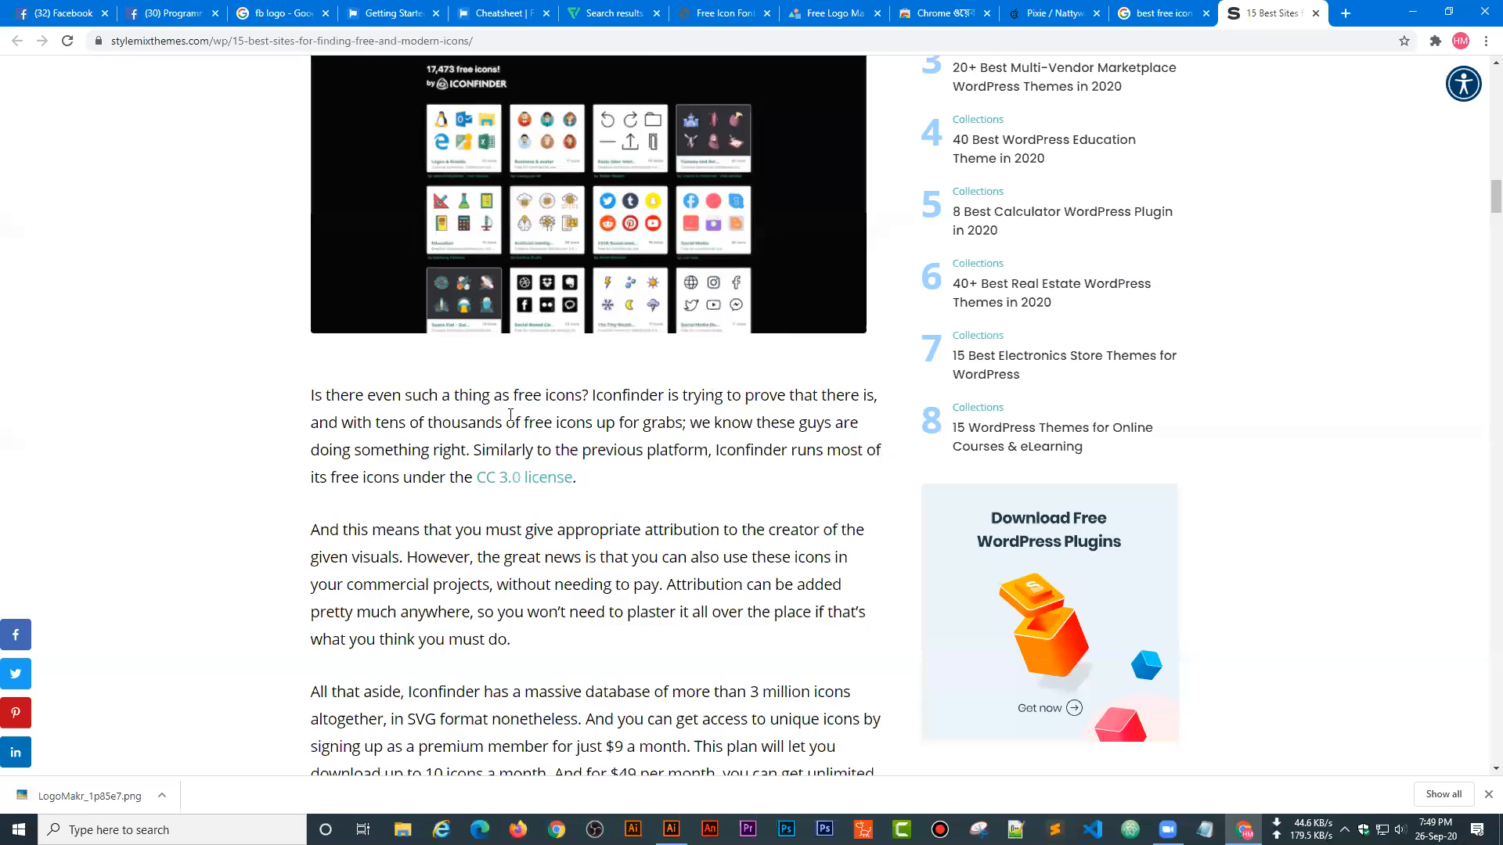
scroll(510, 415, "down", 6)
scroll(510, 415, "up", 10)
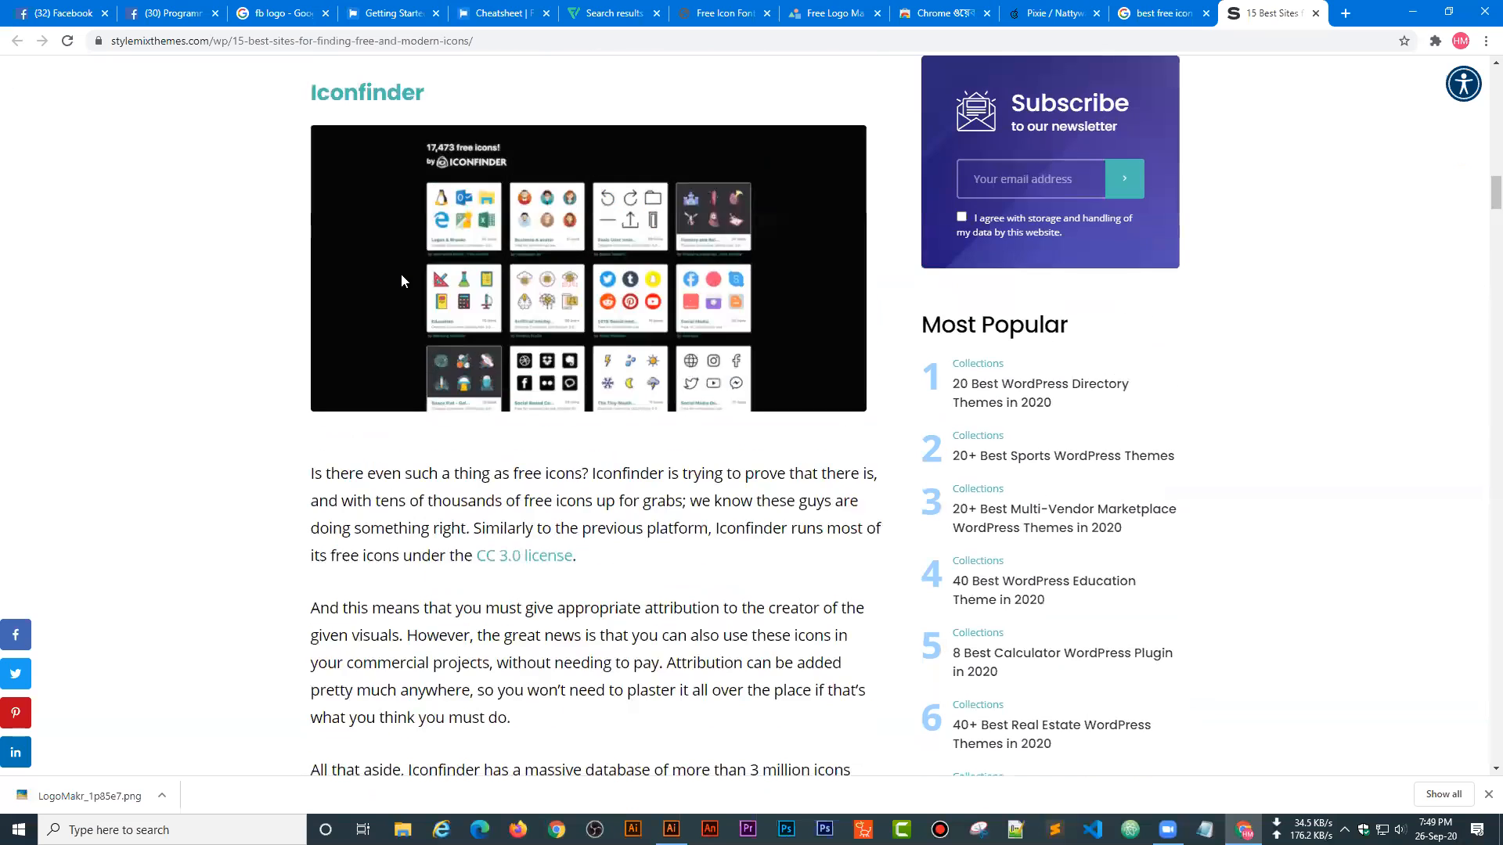
- Open the article's Iconfinder link in a new browser tab and switch to that tab
right_click(377, 333)
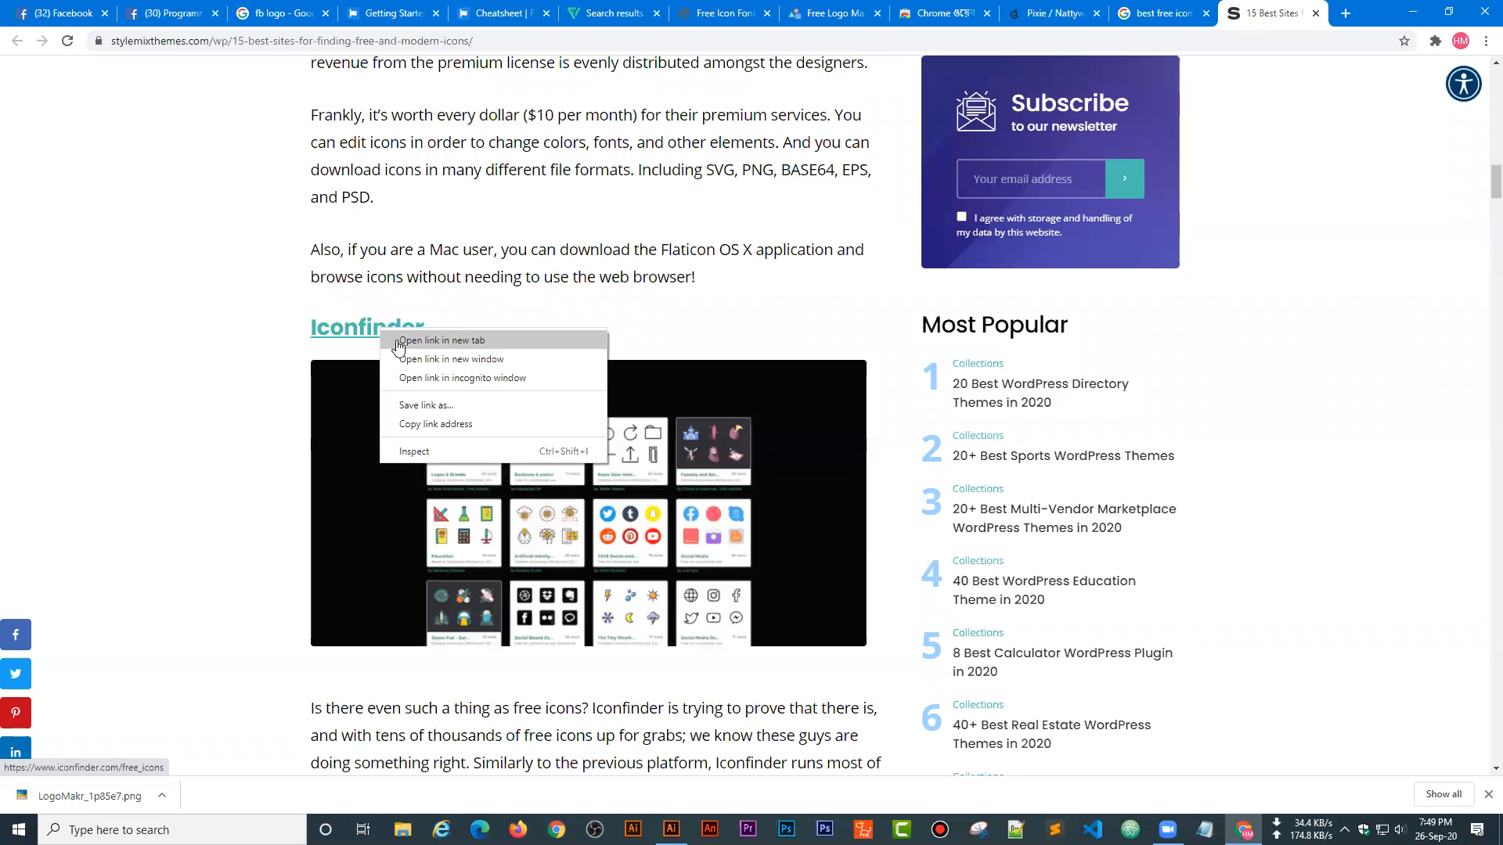
left_click(407, 342)
left_click(1257, 15)
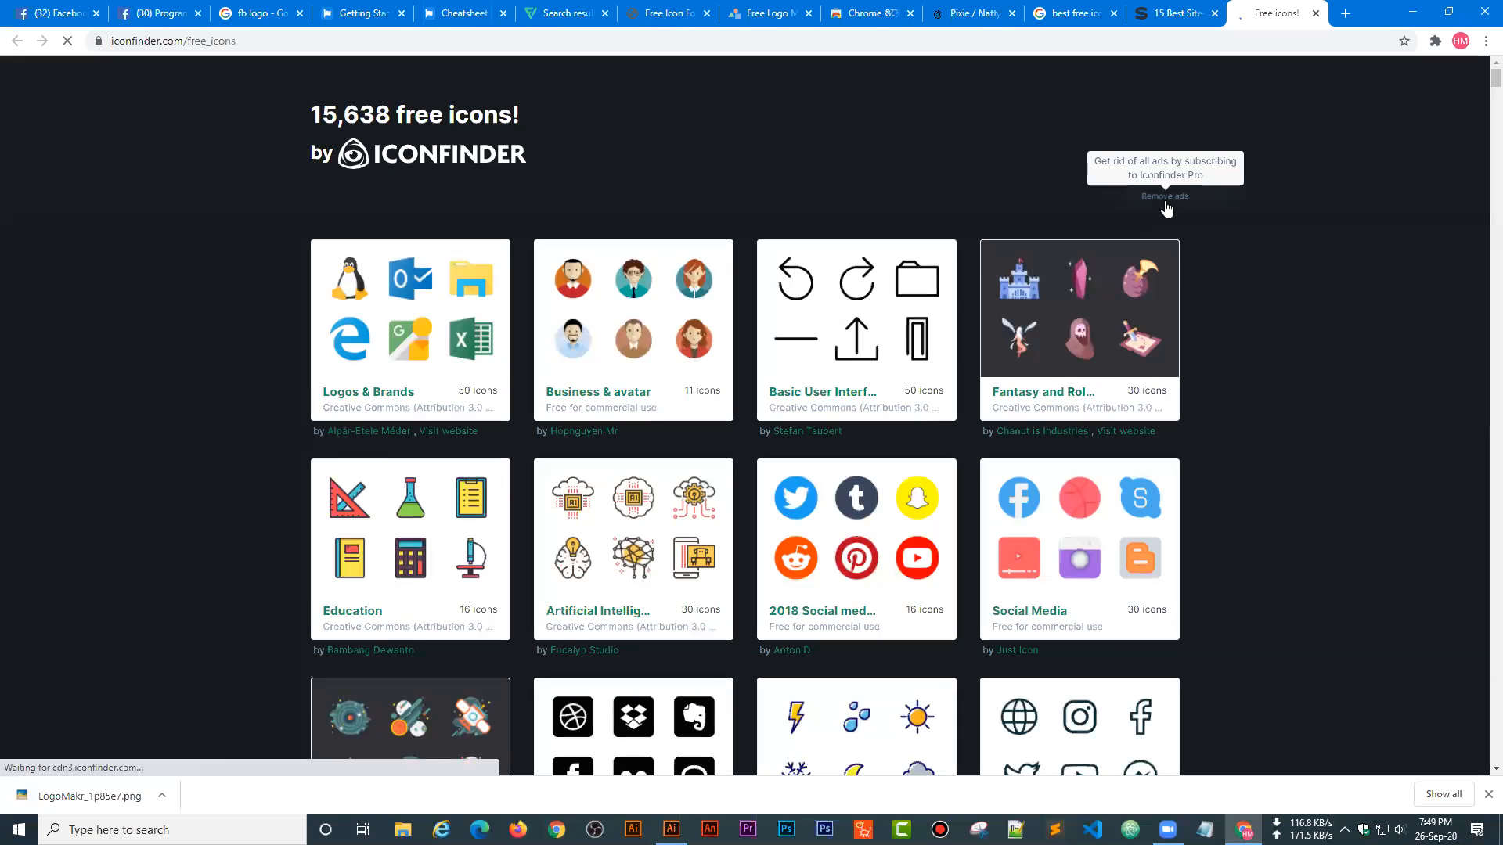
- Browse the free icon sets on Iconfinder and open the People icon set
scroll(970, 304, "down", 3)
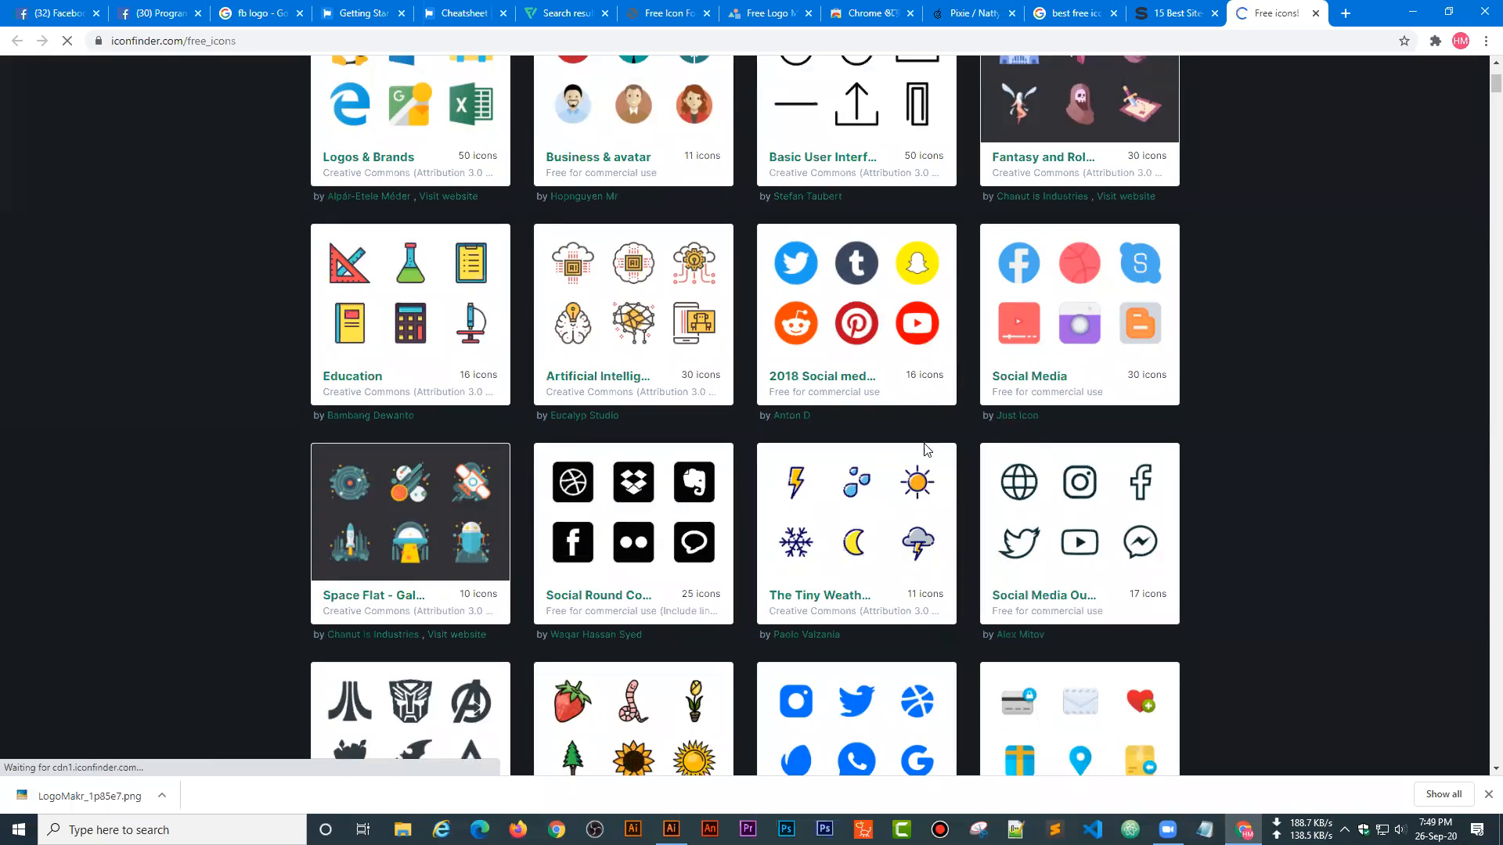
scroll(673, 611, "down", 4)
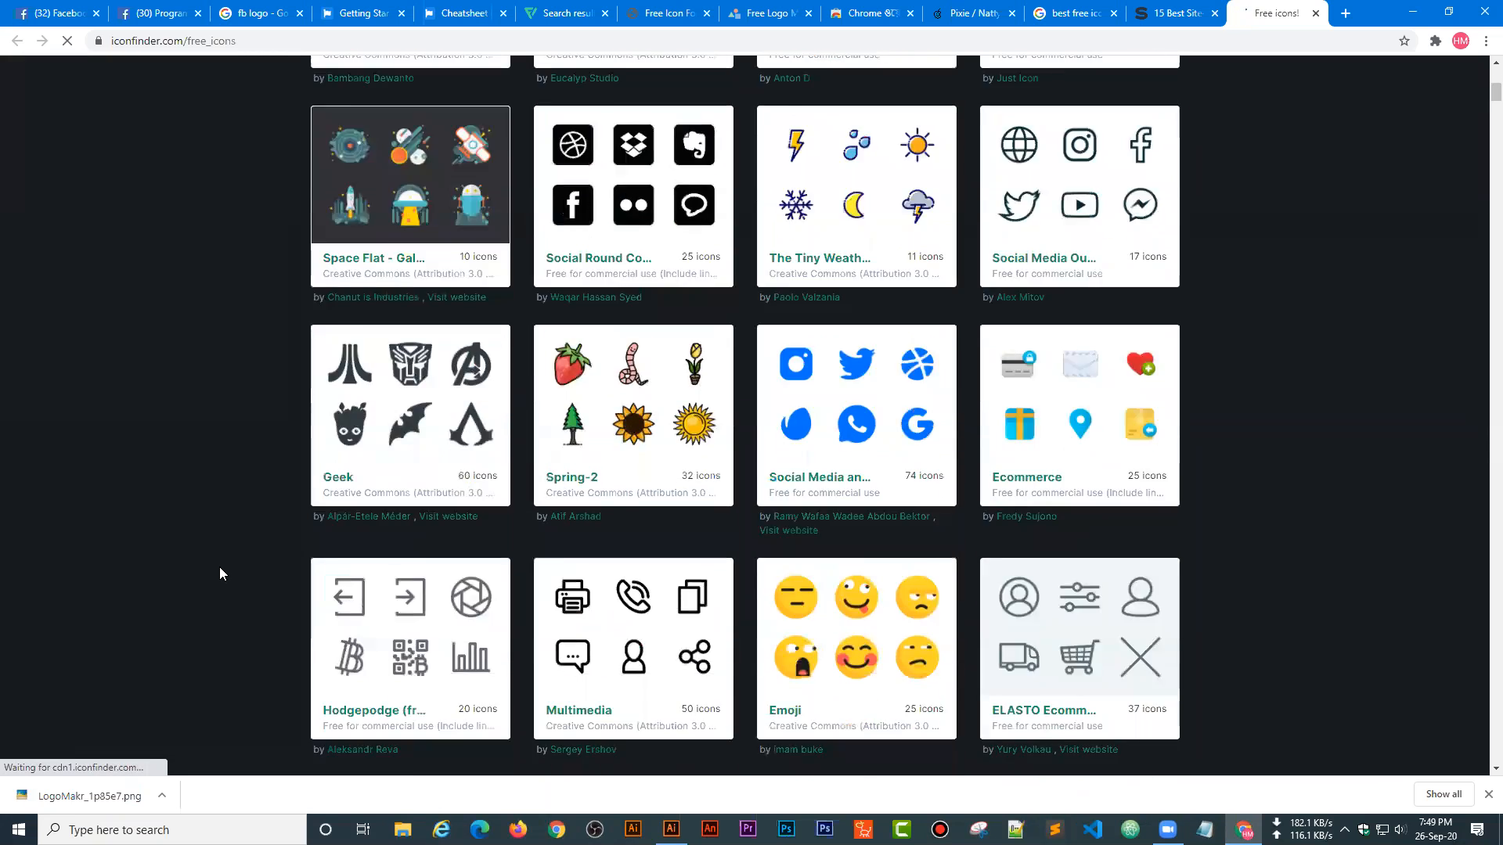
scroll(220, 574, "down", 3)
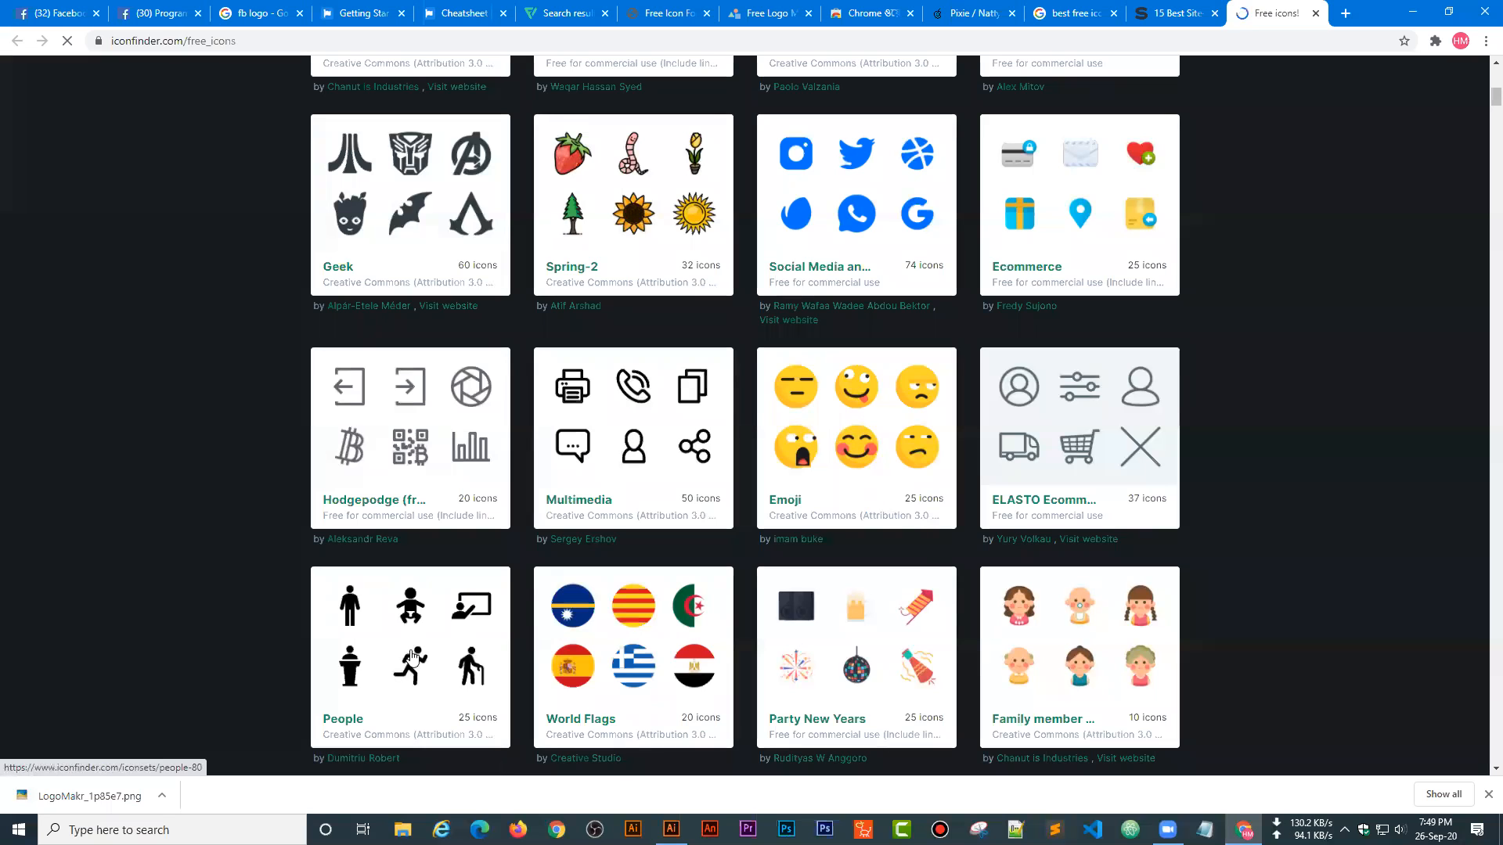
left_click(414, 615)
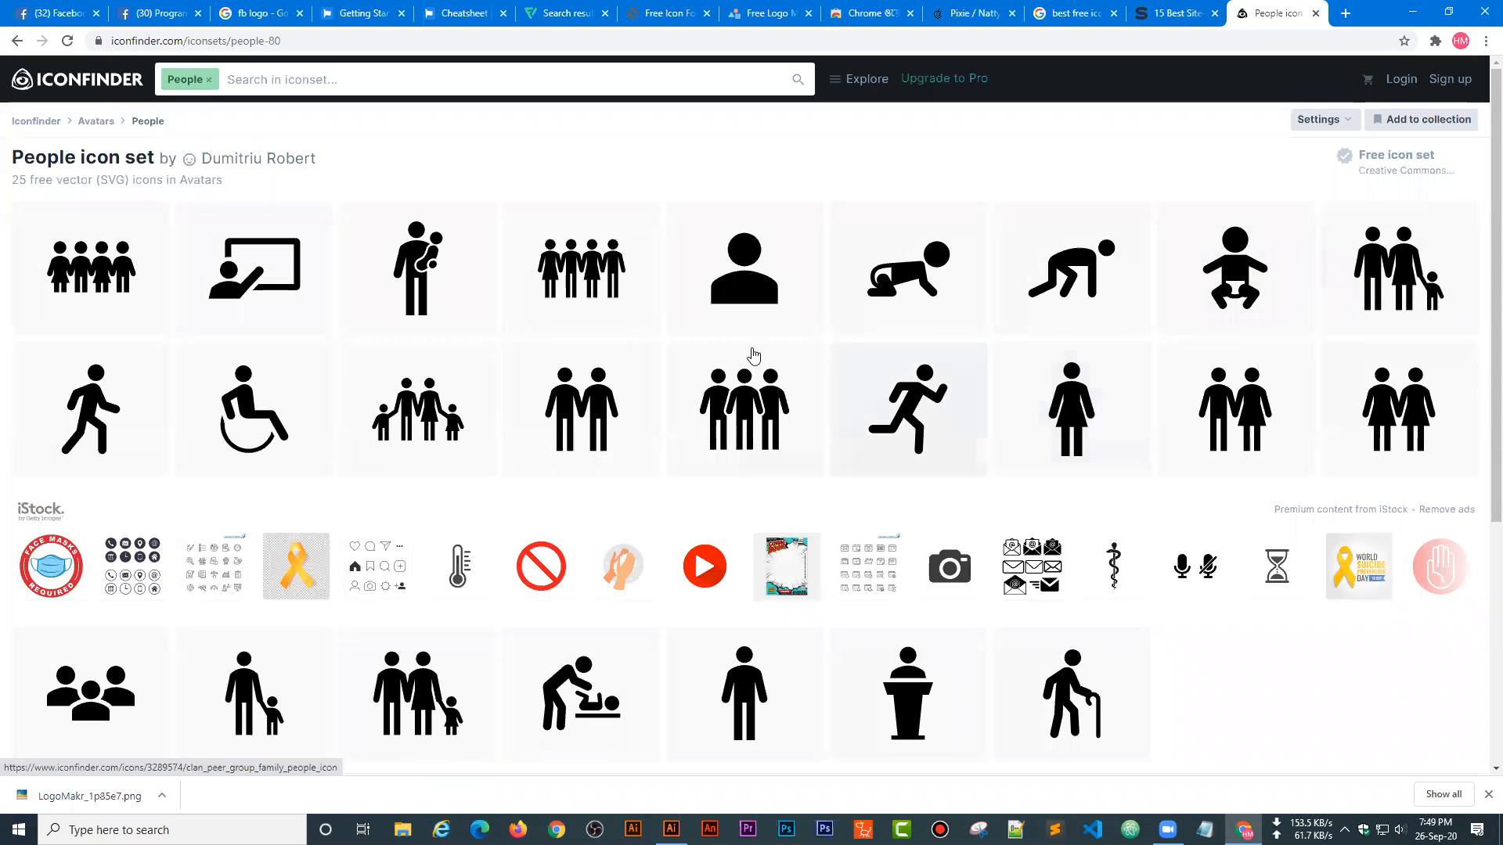
- Open the icon of a teacher at a board in a new tab, look over the rest of the People set, and switch to that tab
left_click(252, 272)
right_click(252, 271)
left_click(280, 280)
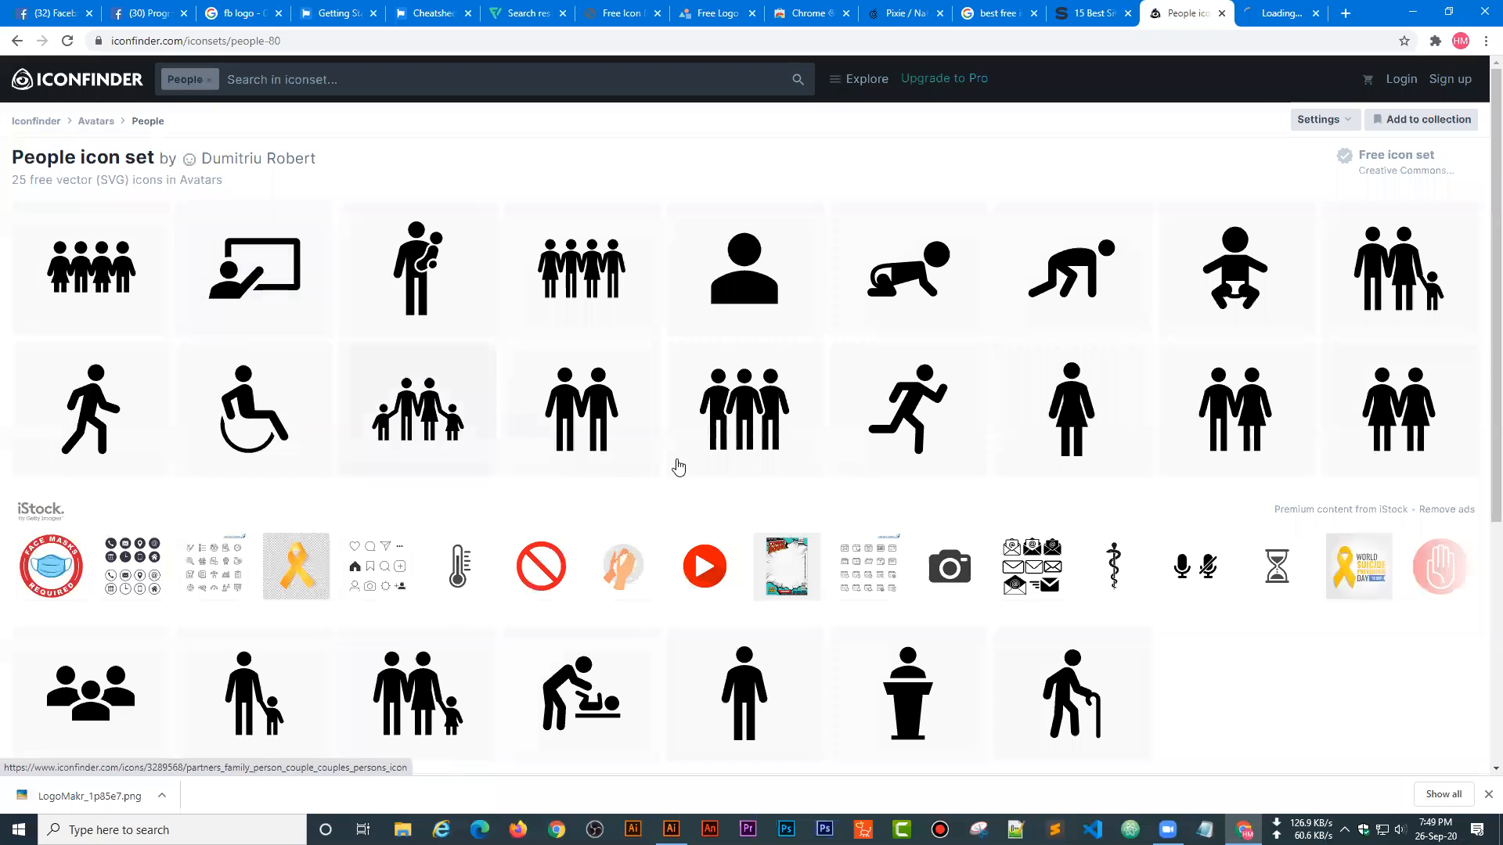
scroll(678, 465, "down", 5)
scroll(678, 464, "up", 4)
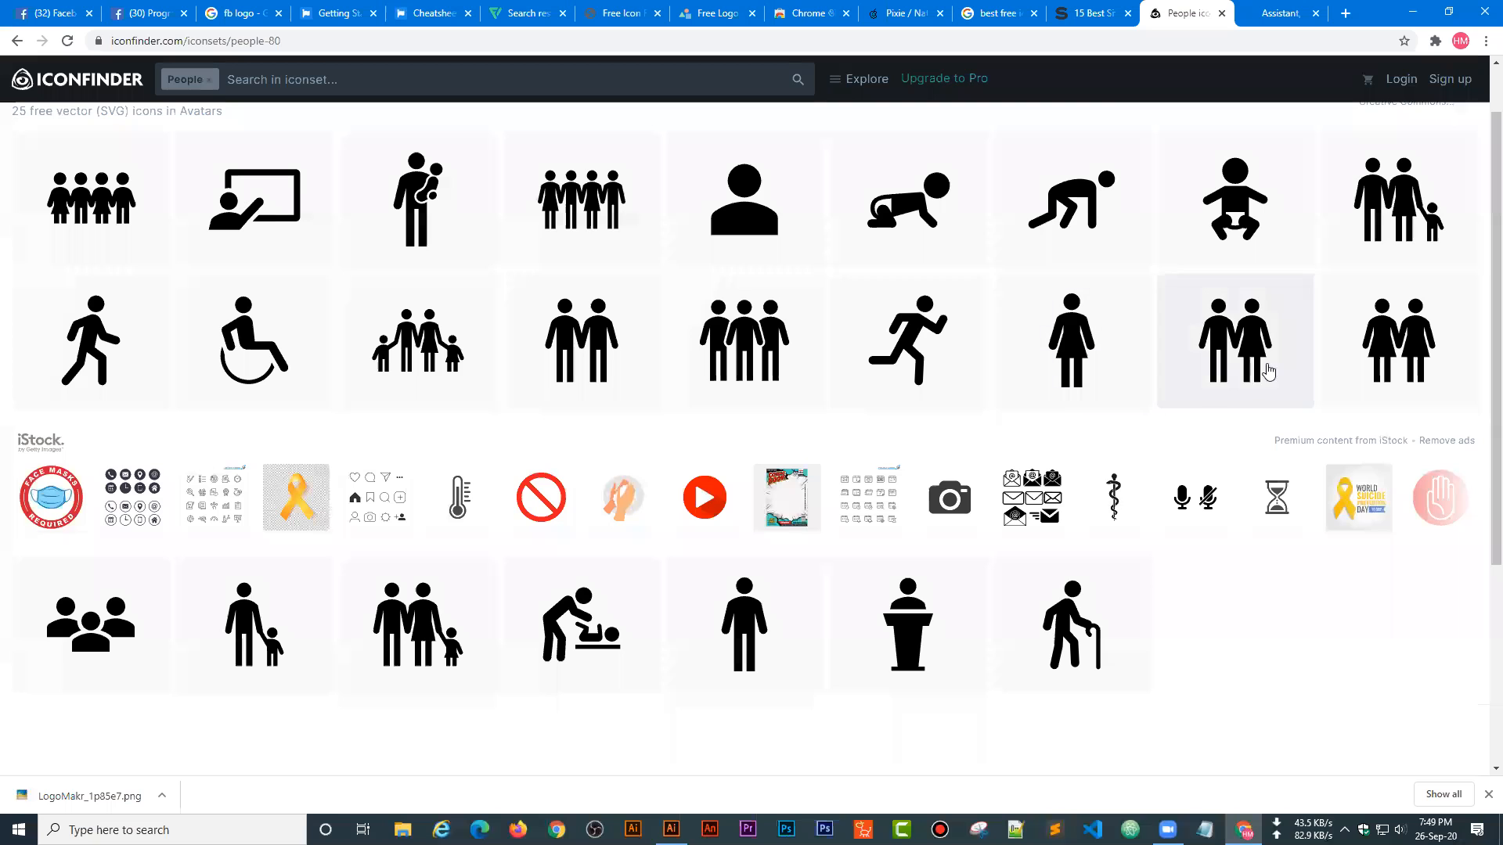
scroll(1341, 329, "up", 1)
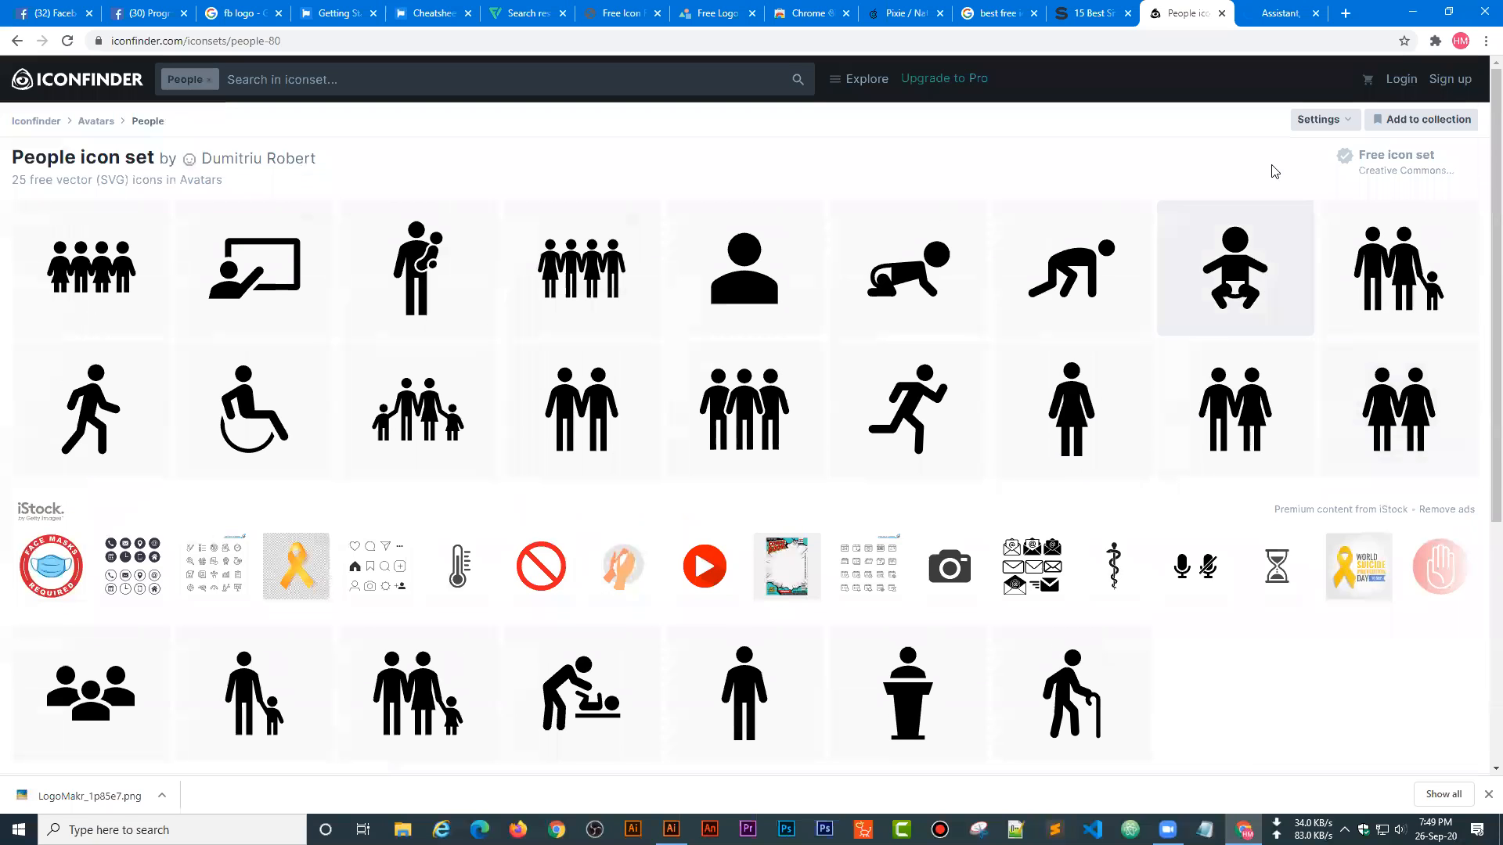
left_click(1281, 13)
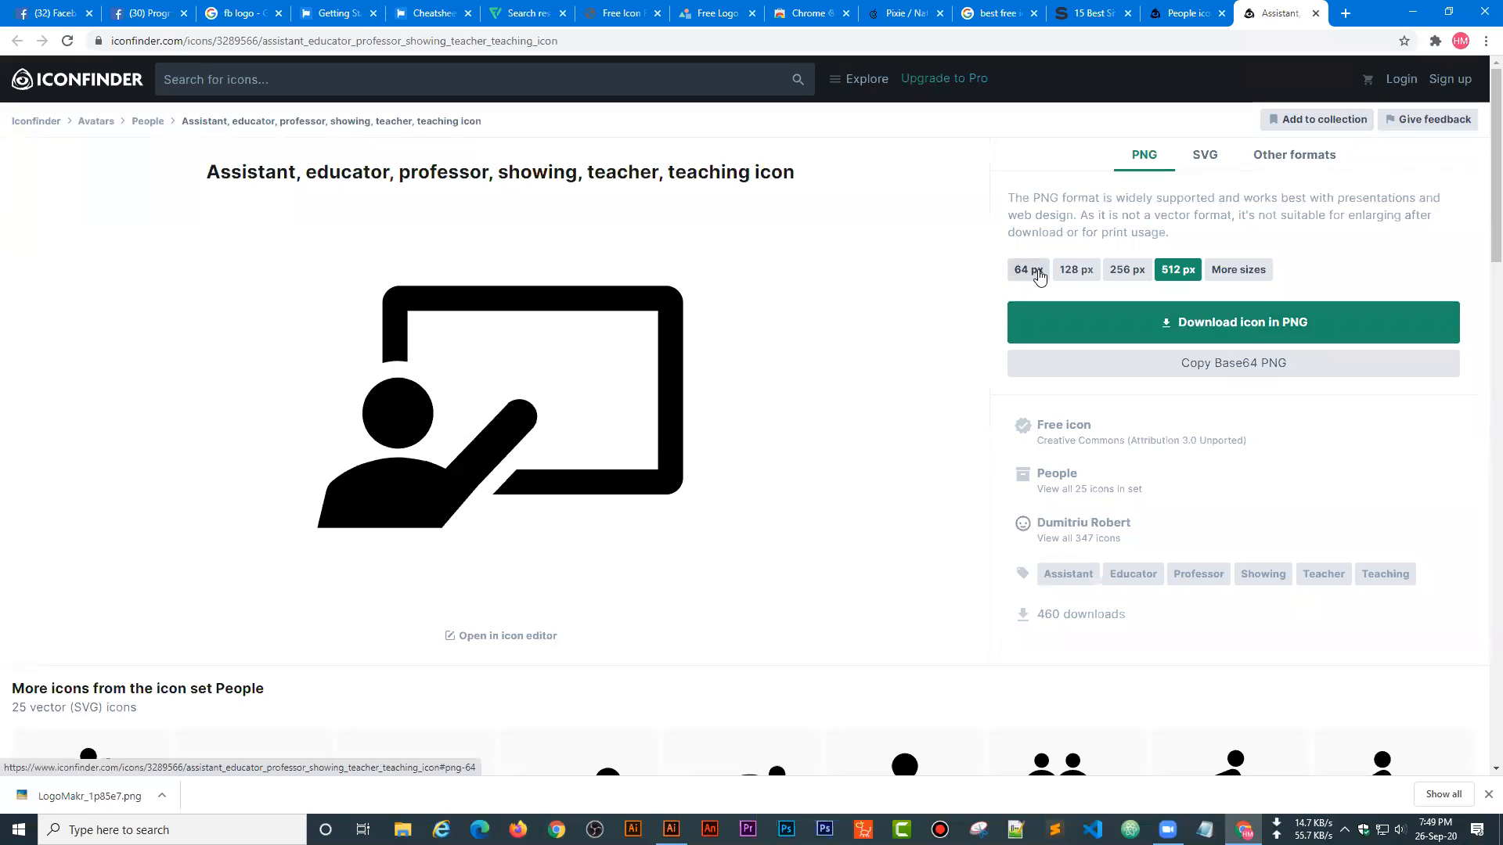
- Show all PNG sizes for the teacher icon, preview several including 512 px and 48 px, and select 256 px
left_click(1039, 276)
left_click(1063, 276)
left_click(1121, 274)
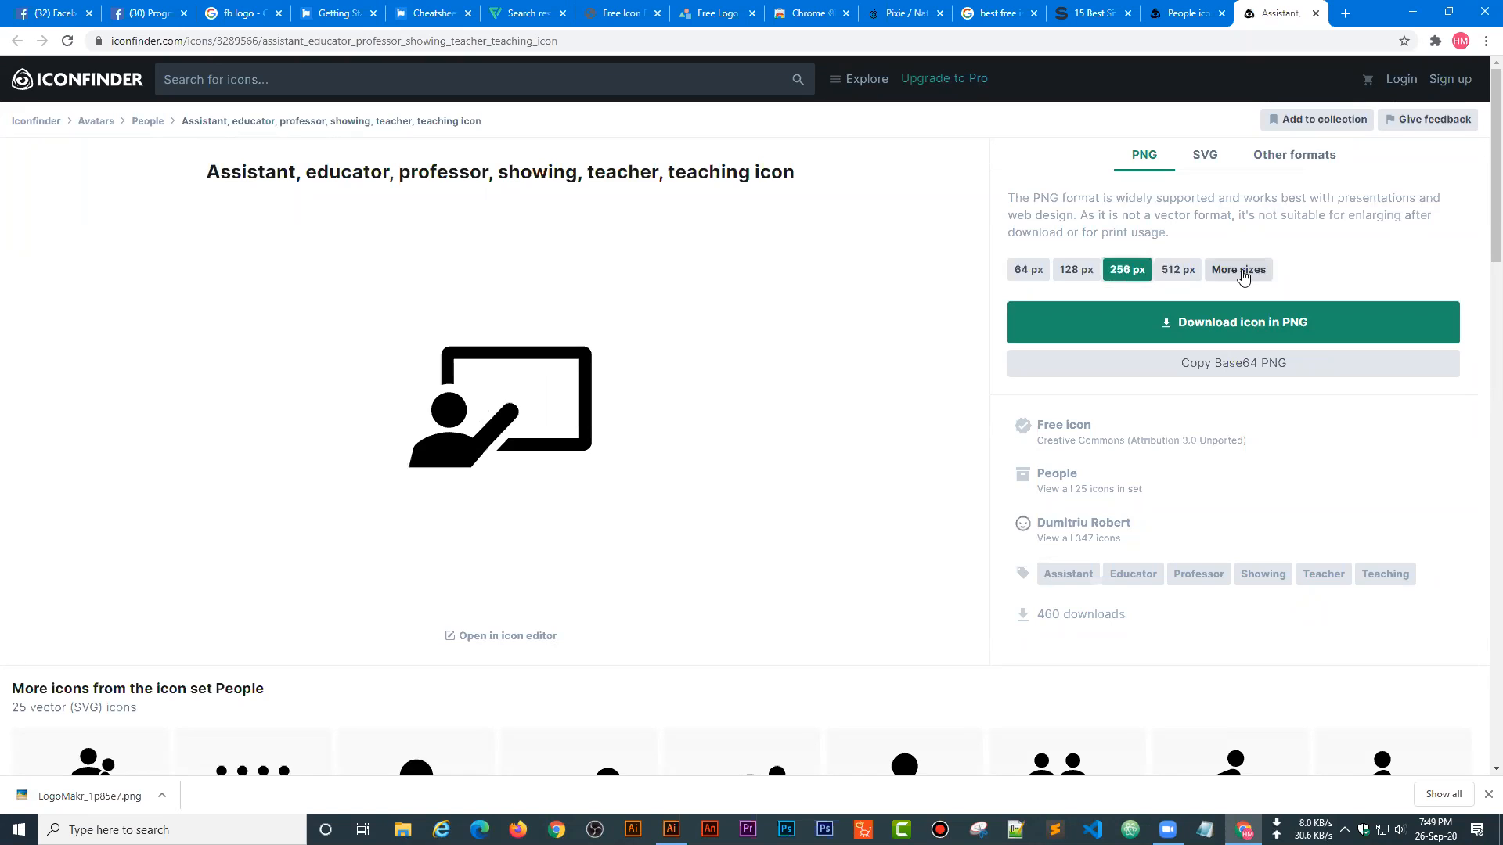
left_click(1245, 275)
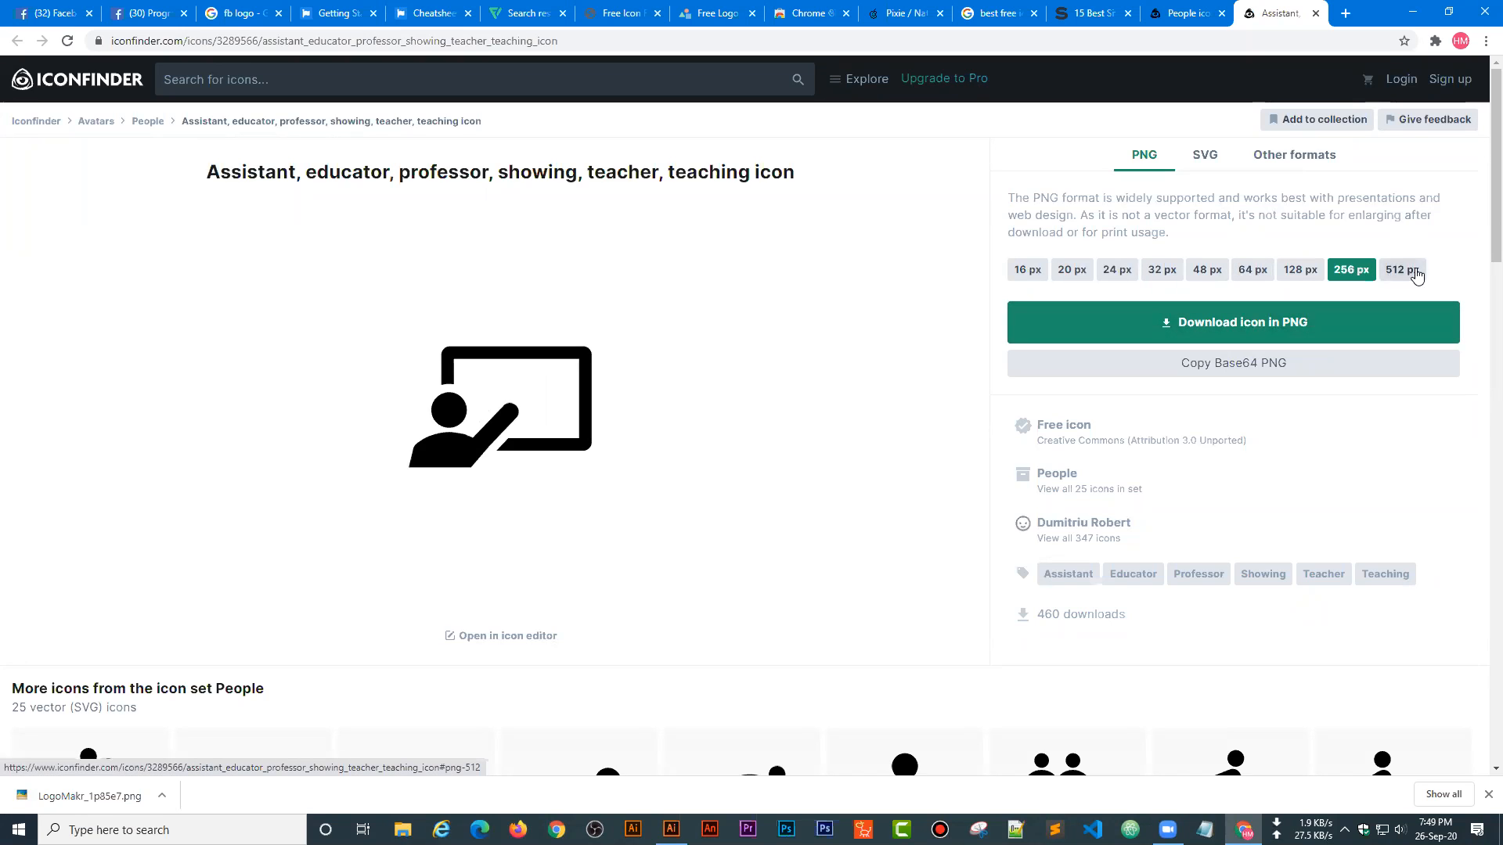
left_click(1393, 280)
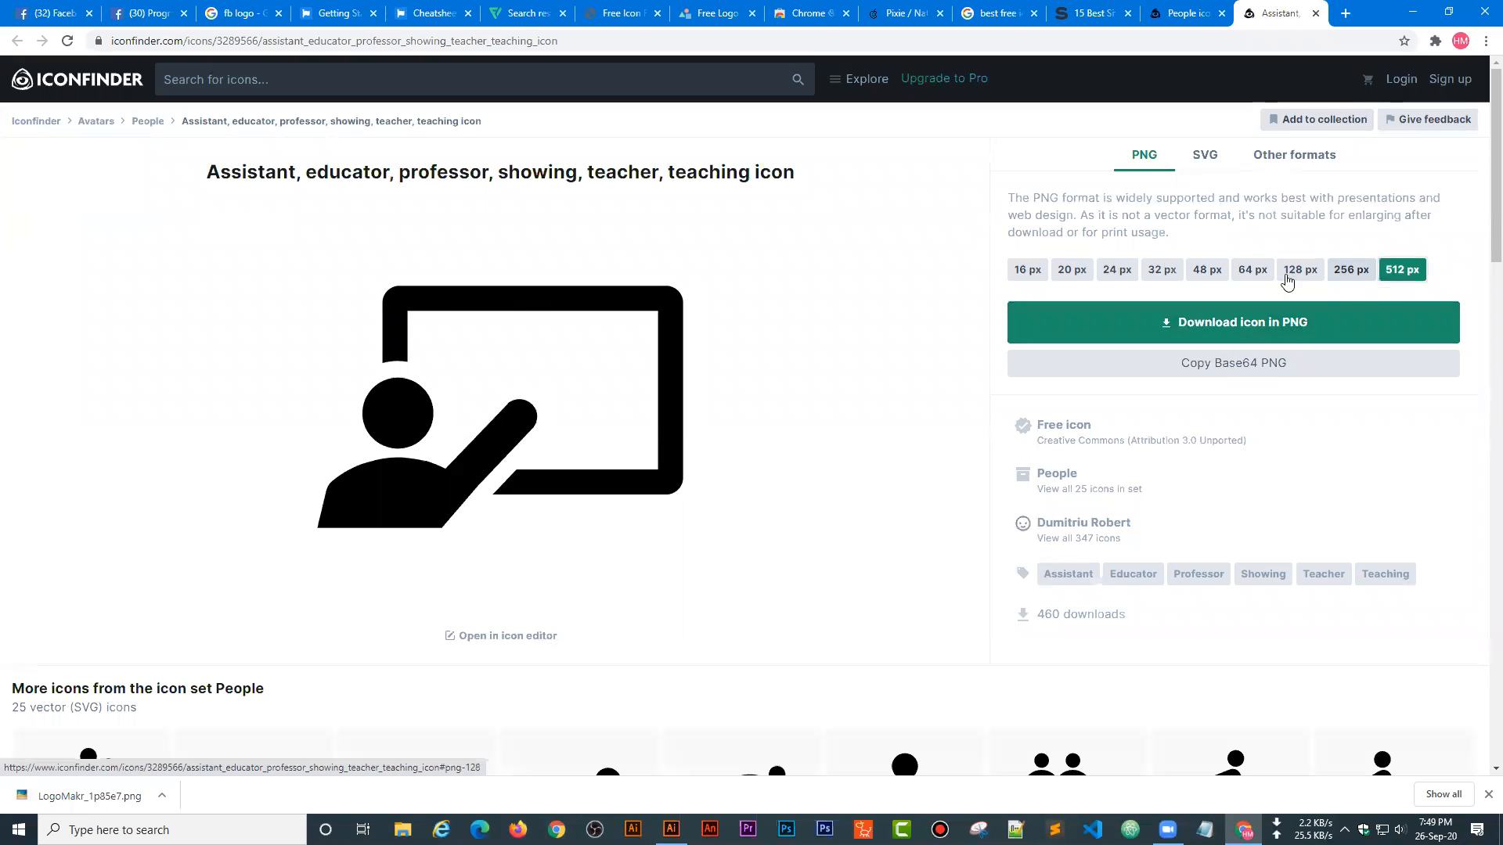
left_click(1203, 279)
left_click(1290, 275)
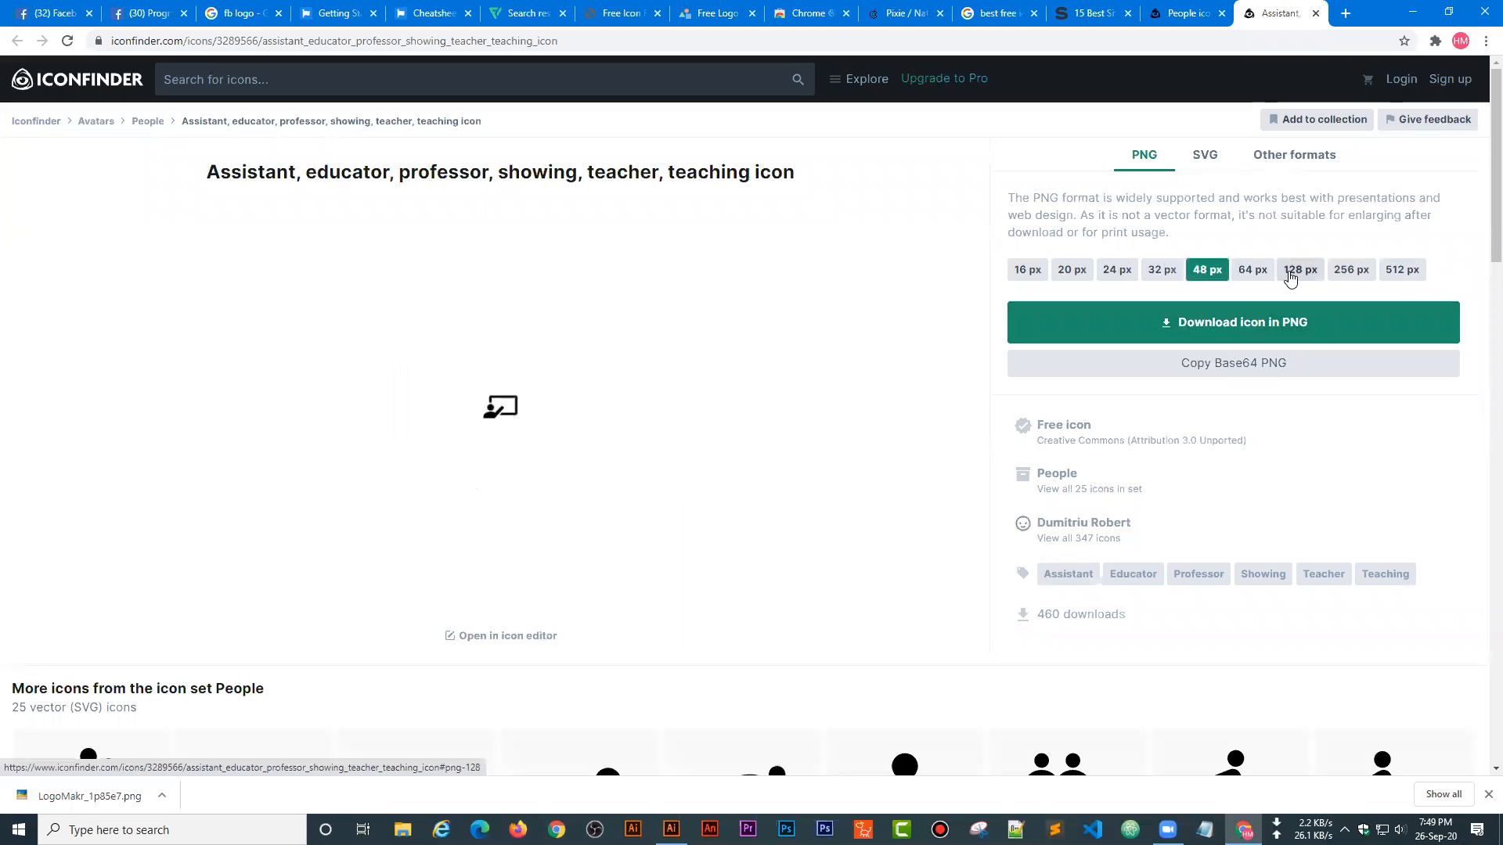
left_click(1360, 279)
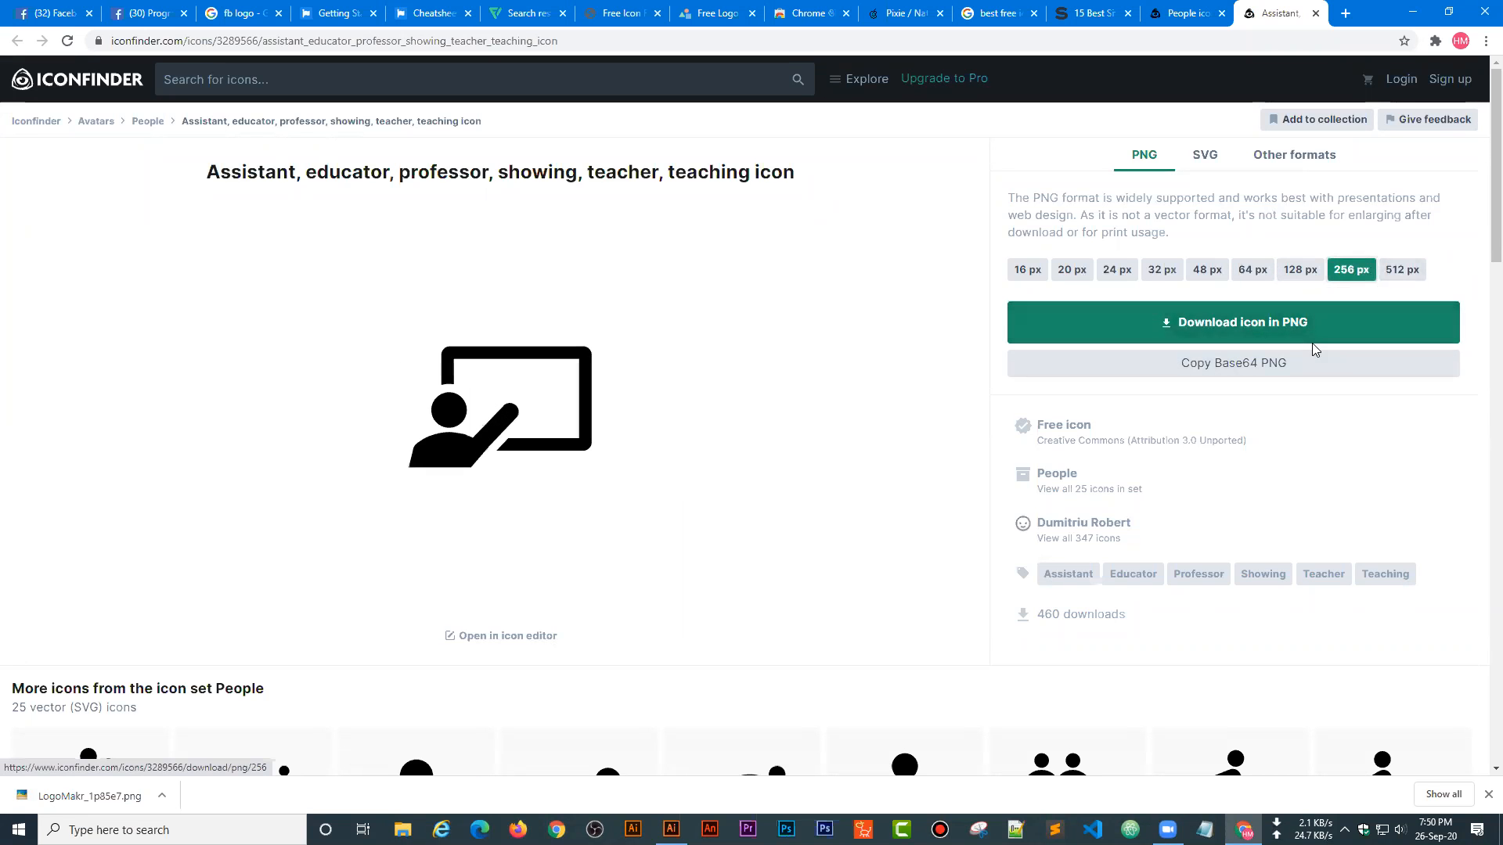
- Check the teacher icon's download count and download the icon as a 256 px PNG
scroll(838, 510, "down", 4)
scroll(1243, 407, "up", 4)
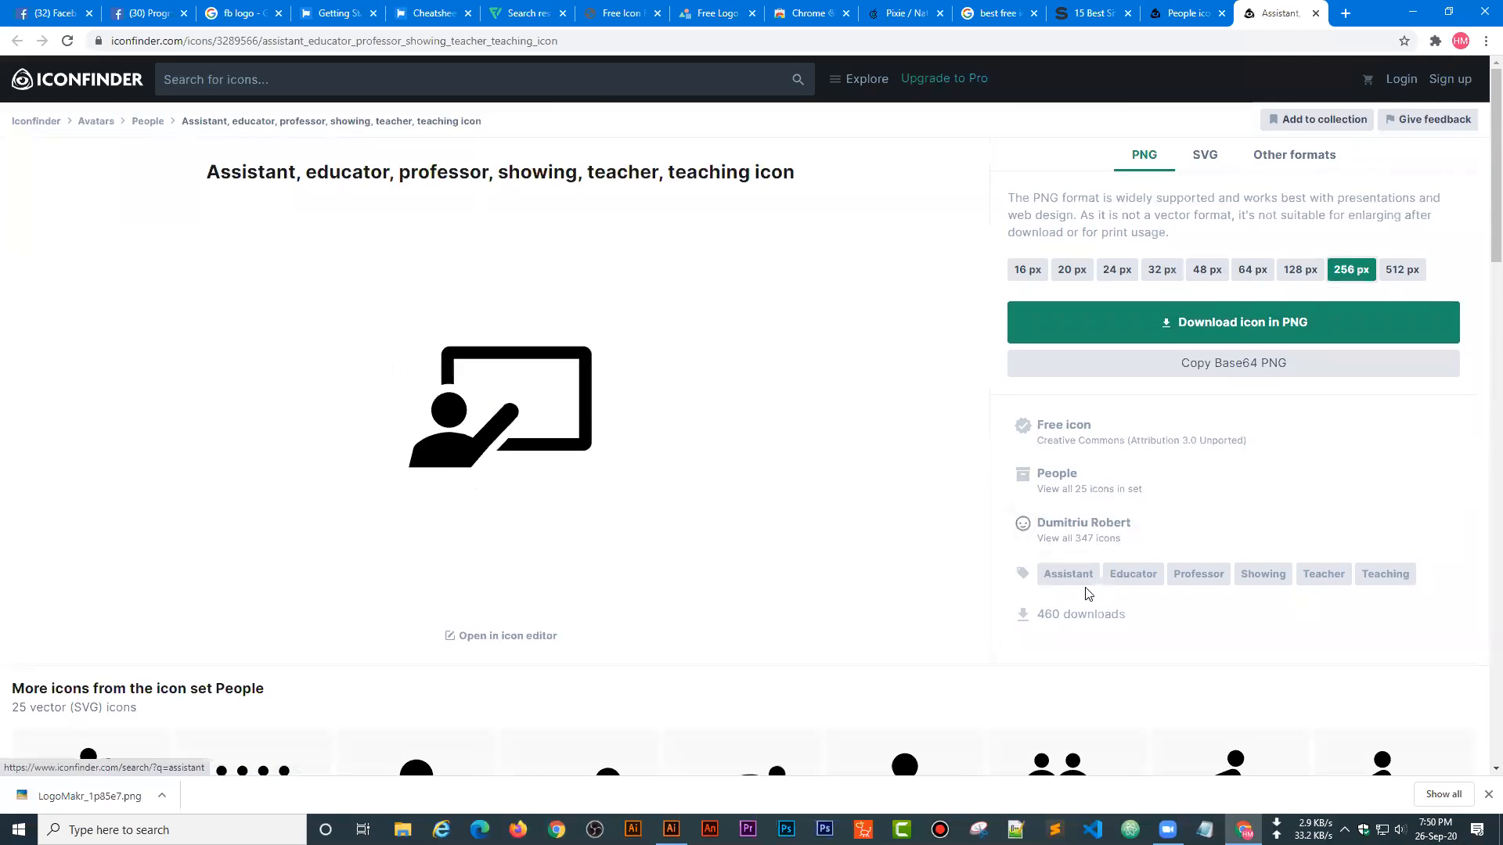
left_click_drag(1038, 615, 1072, 615)
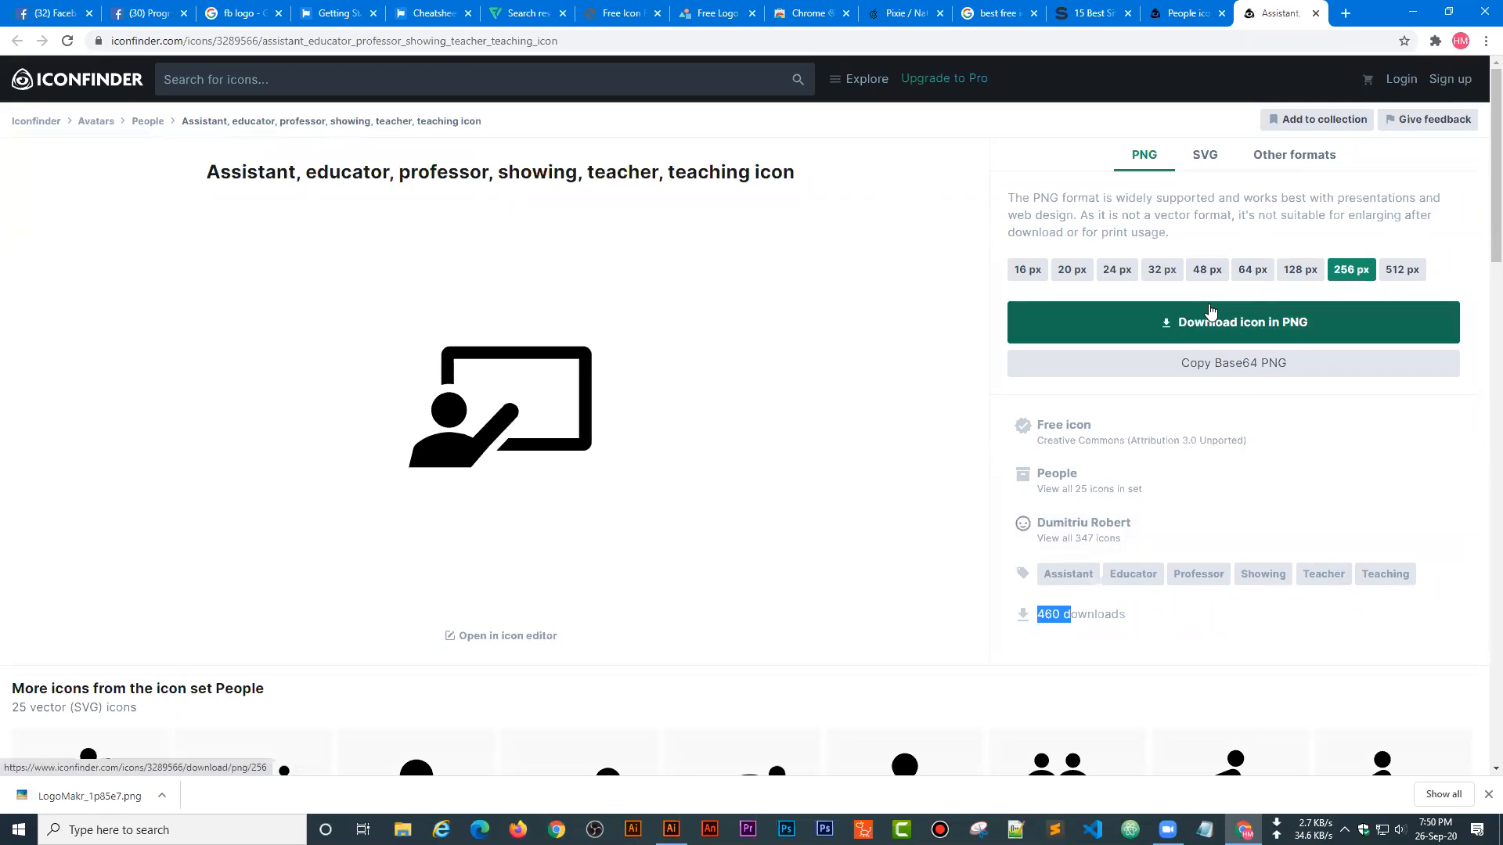
left_click(1182, 334)
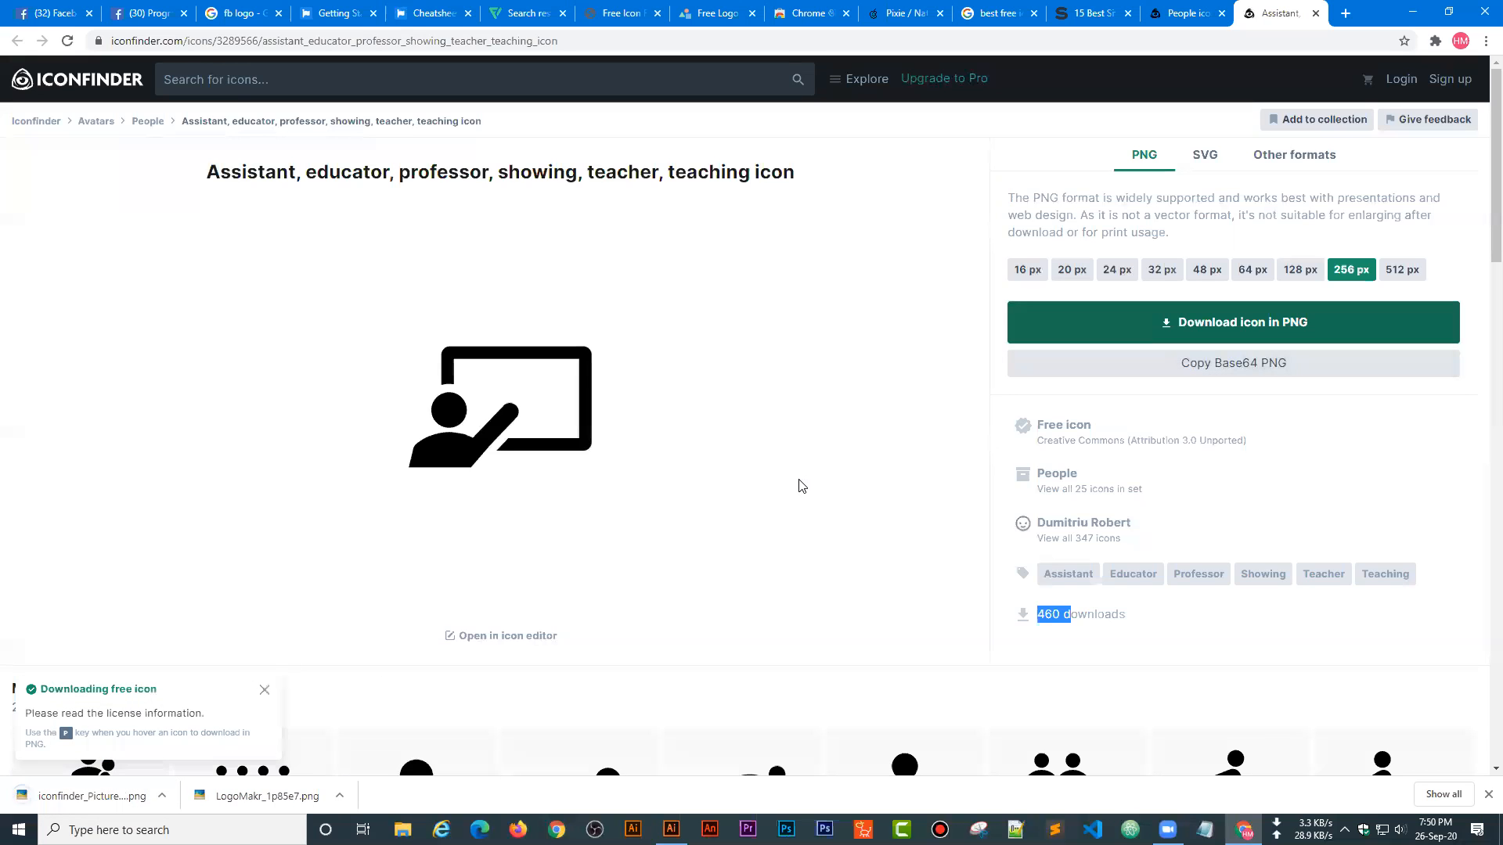
- Close the teacher icon's tab, return to the free icon sets page and open the Logos & Brands set
left_click(1315, 14)
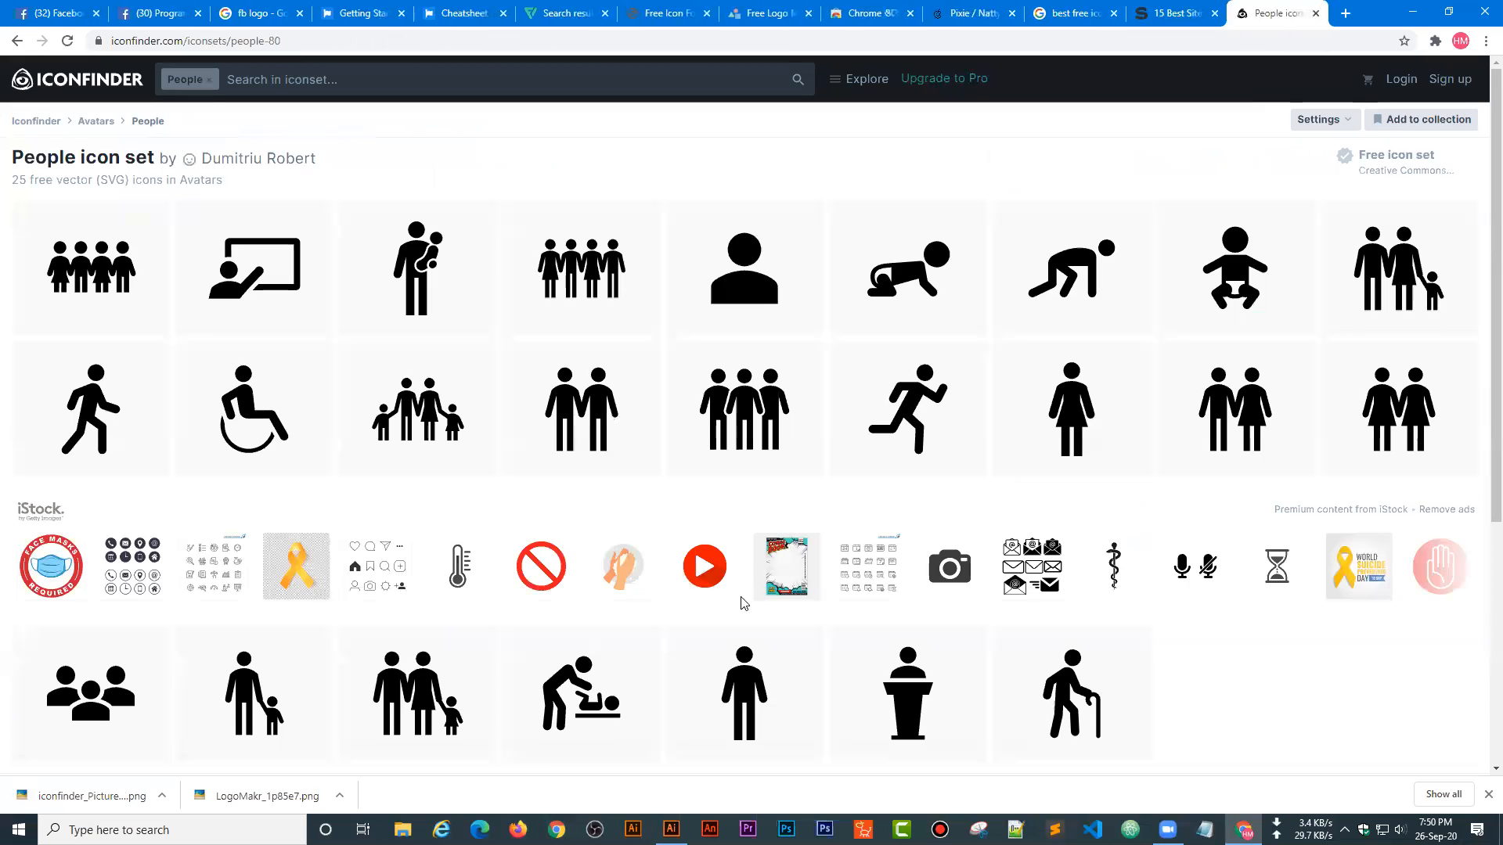
scroll(744, 597, "down", 4)
scroll(1342, 597, "up", 5)
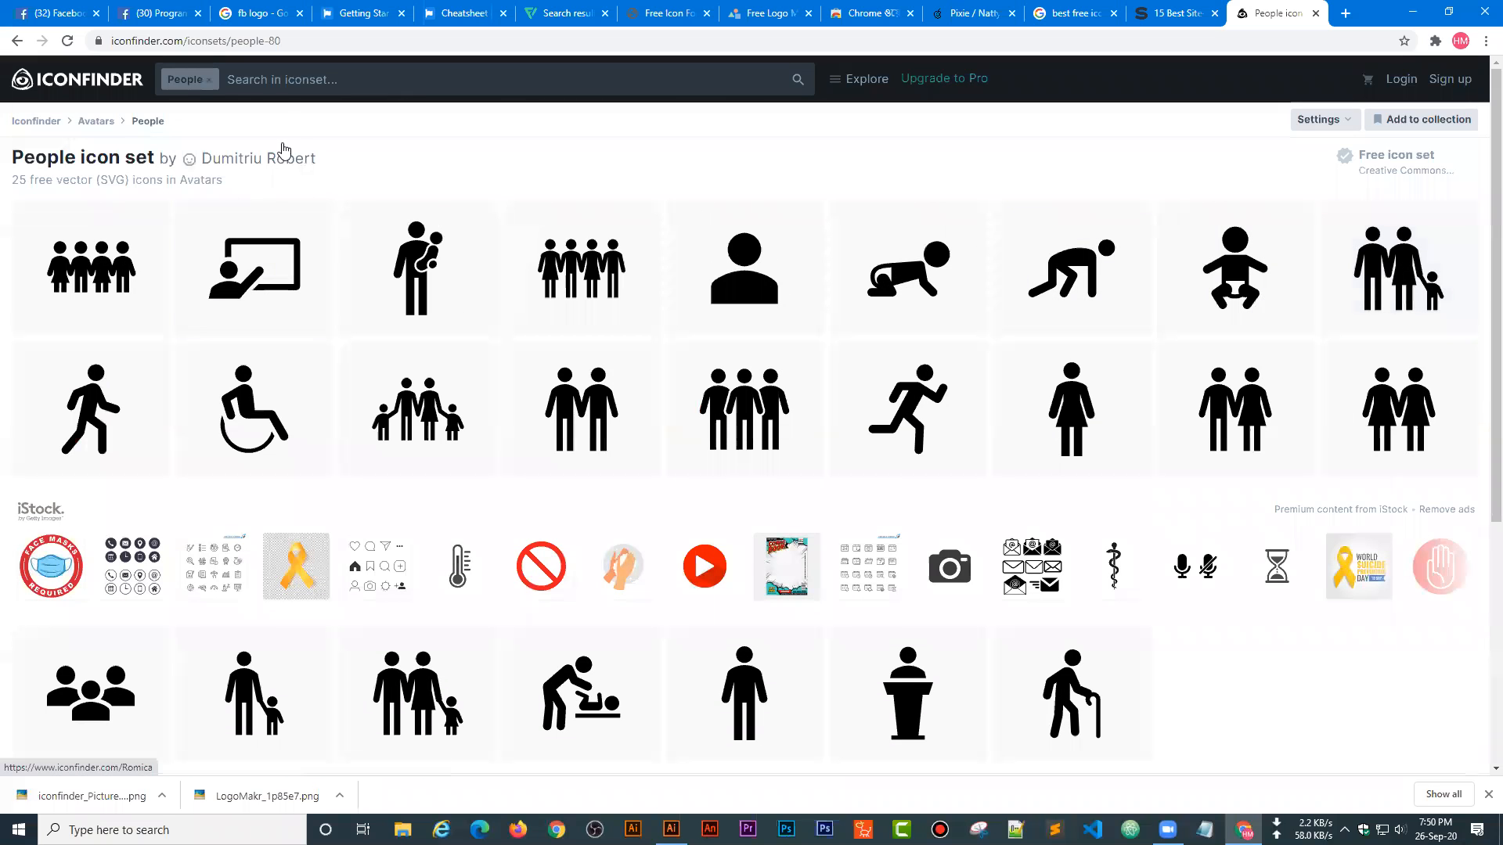
left_click(16, 43)
scroll(479, 497, "up", 4)
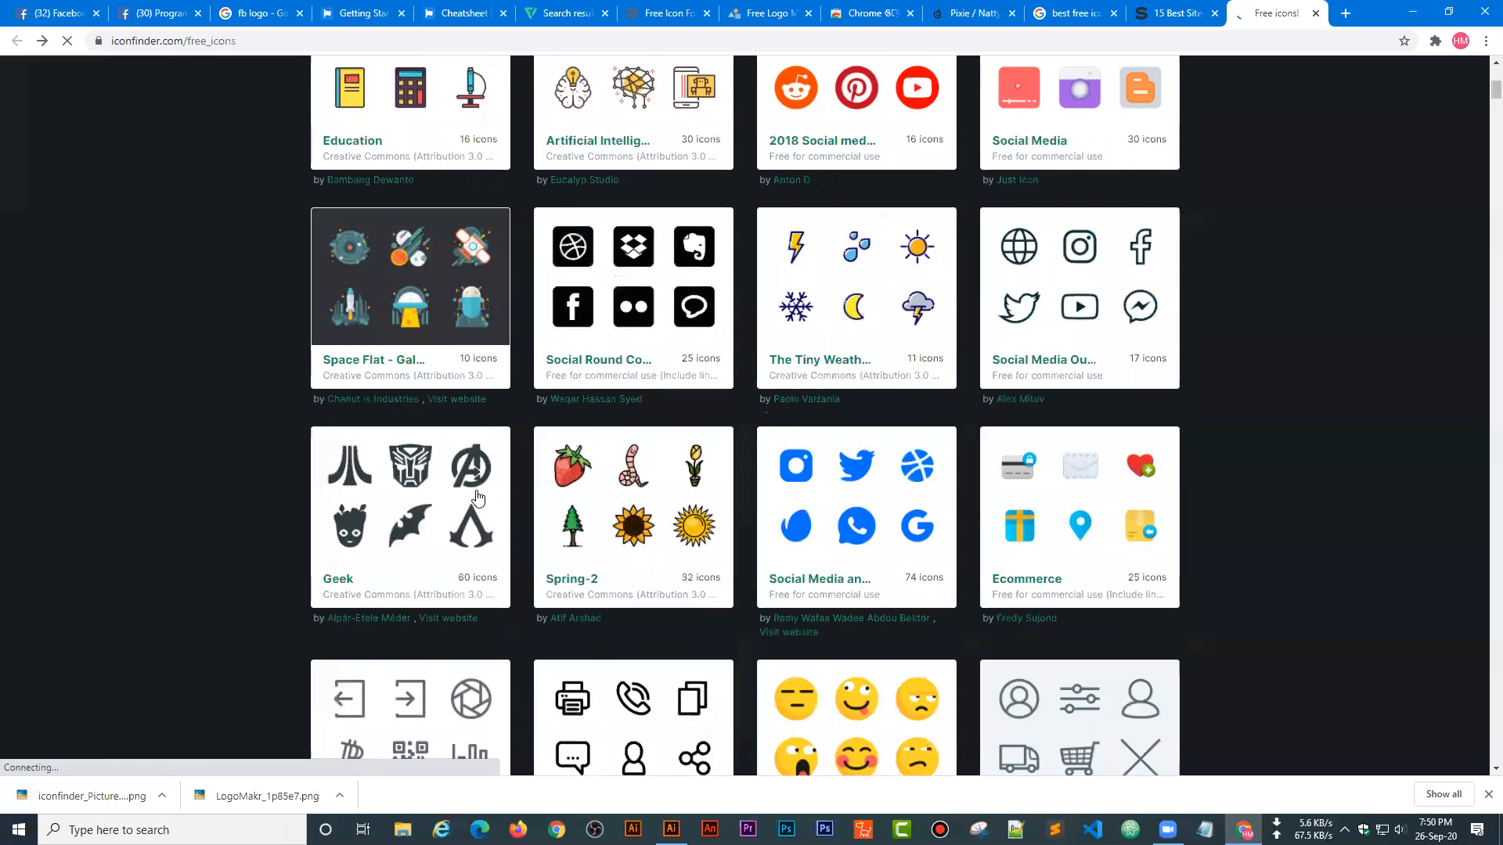
scroll(478, 497, "up", 4)
left_click(381, 283)
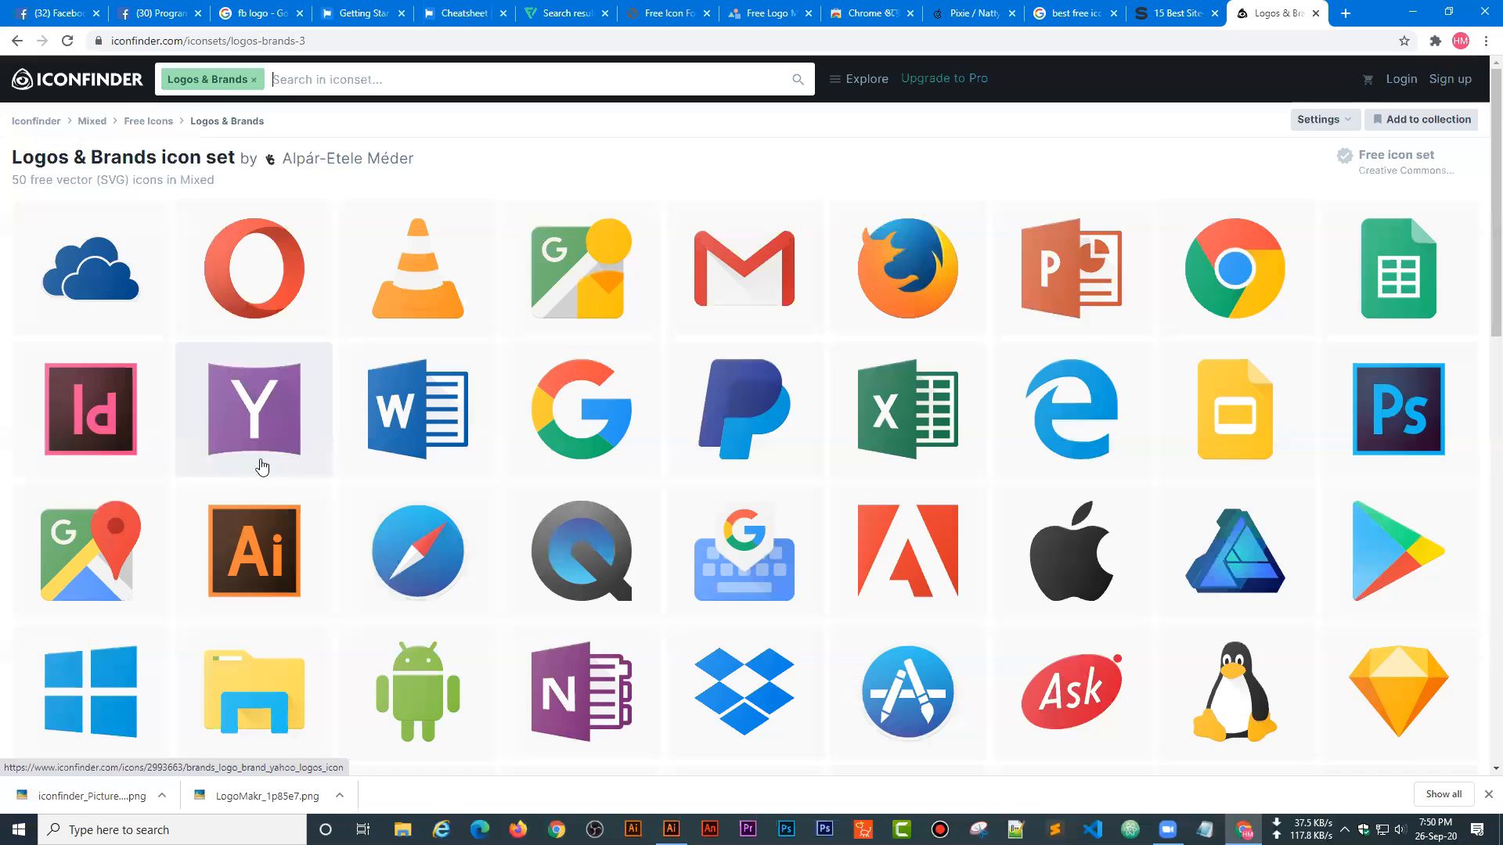
- Download the Apple logo from the Logos & Brands set as a 256 px PNG and close its details
scroll(262, 467, "down", 2)
scroll(295, 470, "up", 1)
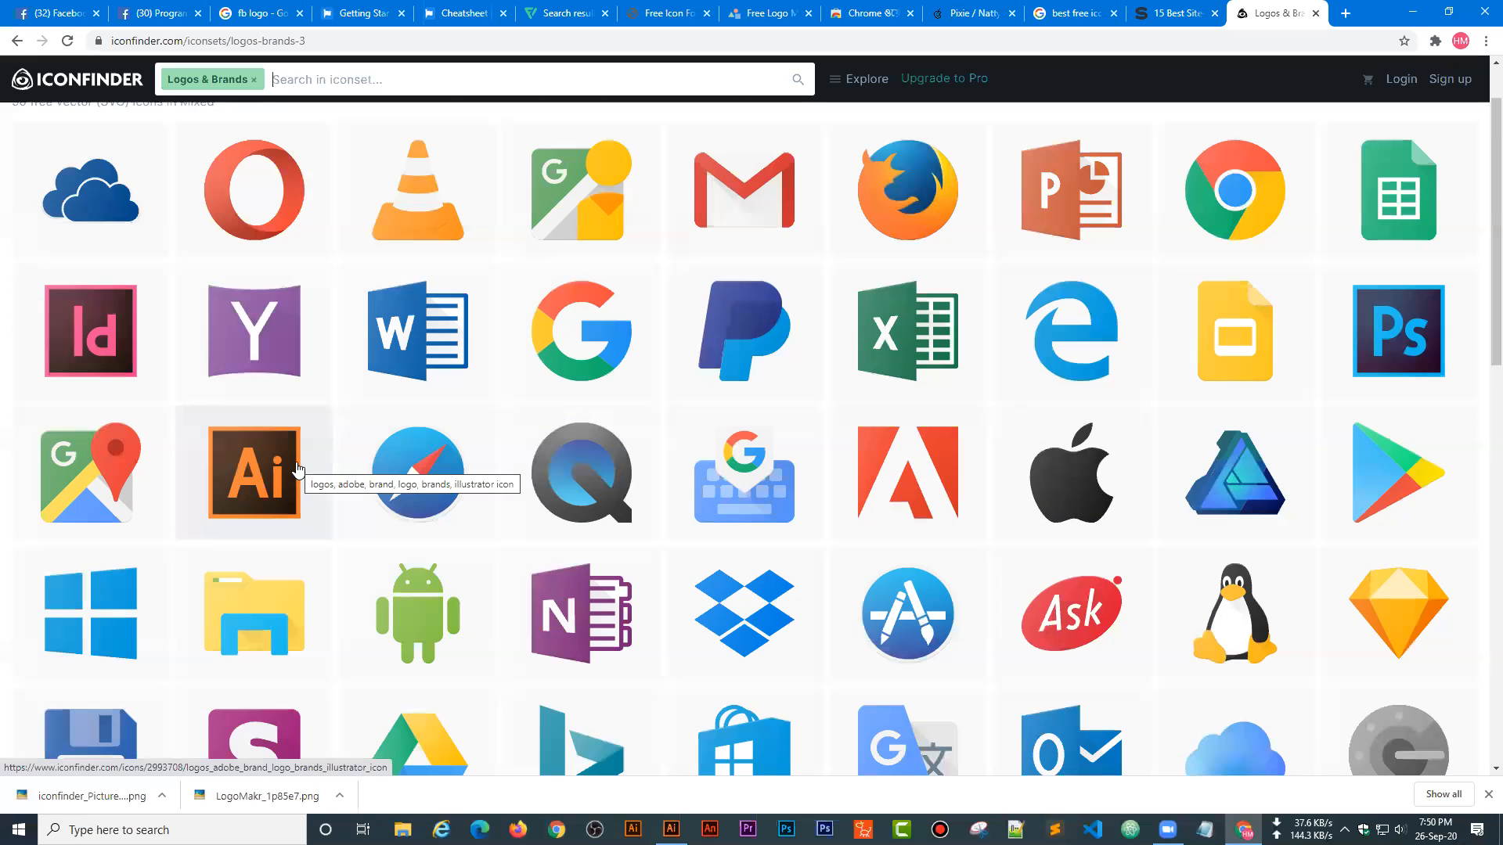
scroll(1074, 467, "down", 1)
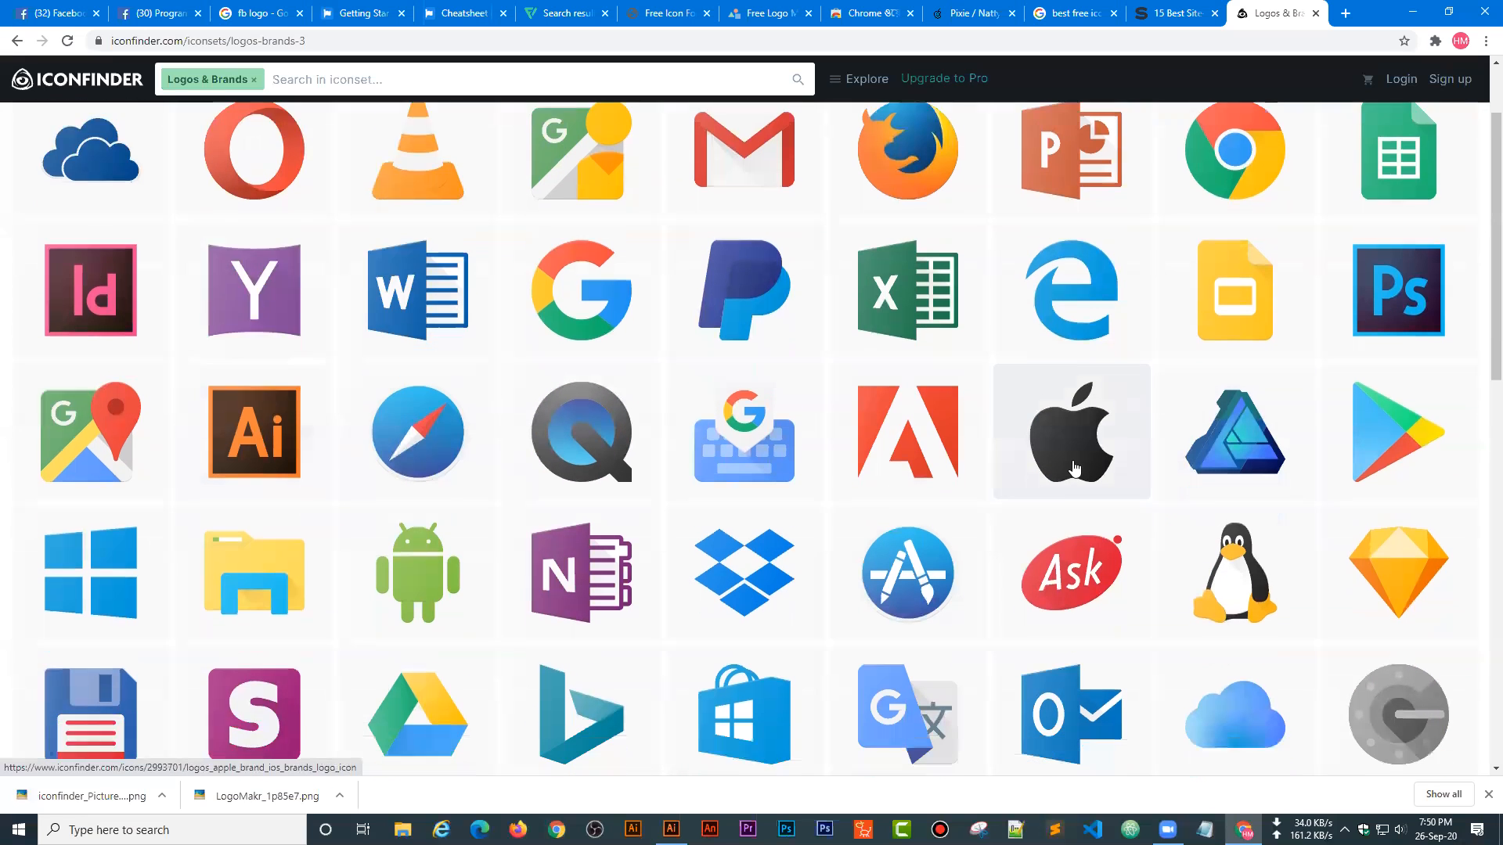
scroll(1075, 467, "down", 2)
left_click(1072, 274)
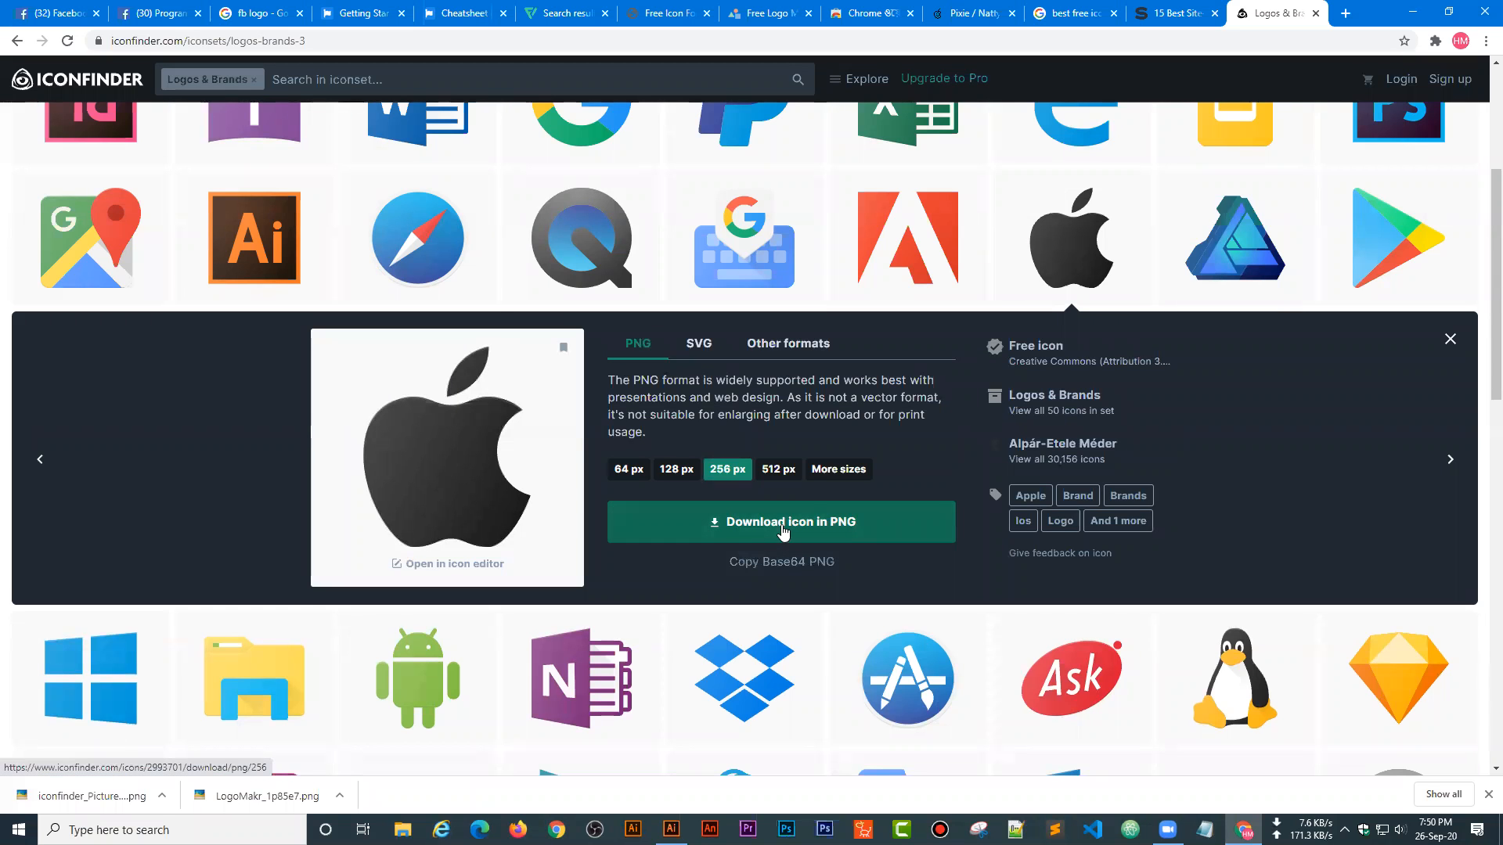
left_click(801, 523)
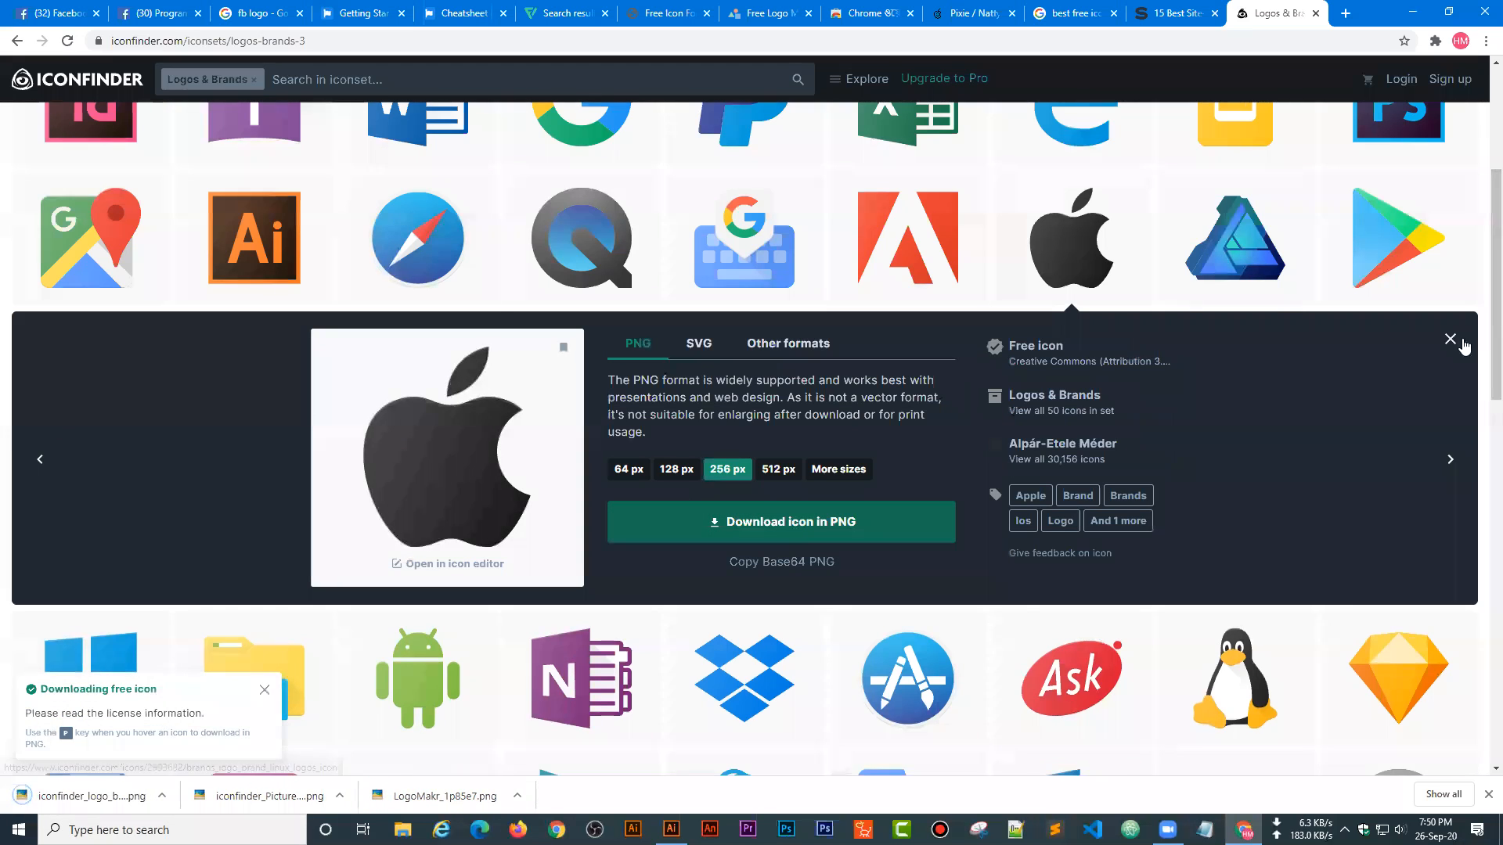
left_click(1451, 339)
scroll(838, 510, "down", 5)
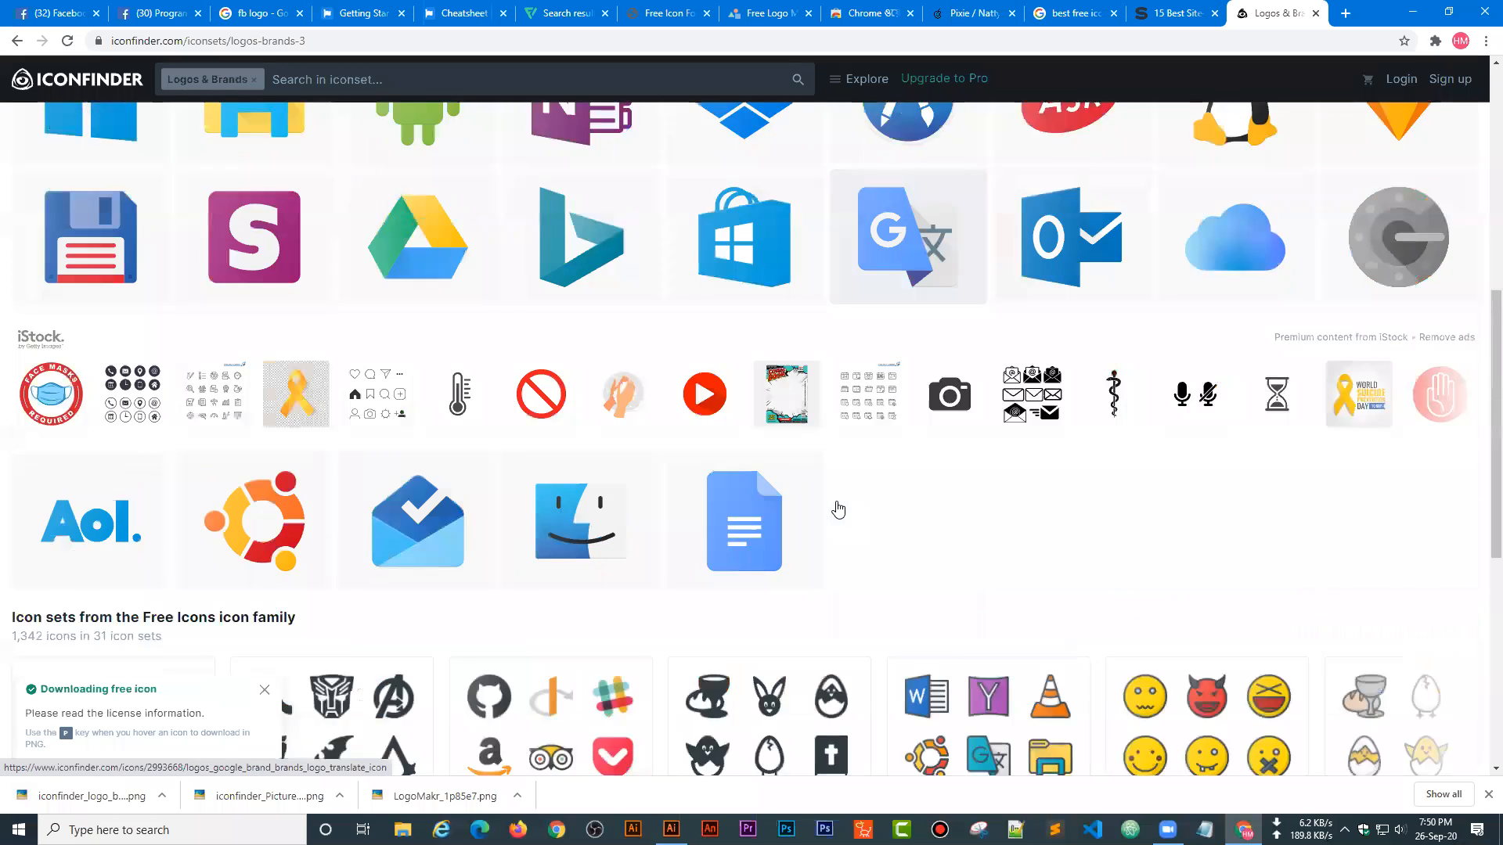
- Close the Logos & Brands icon set page, return to the 15 best icon sites article and dismiss its newsletter popup
scroll(838, 510, "up", 8)
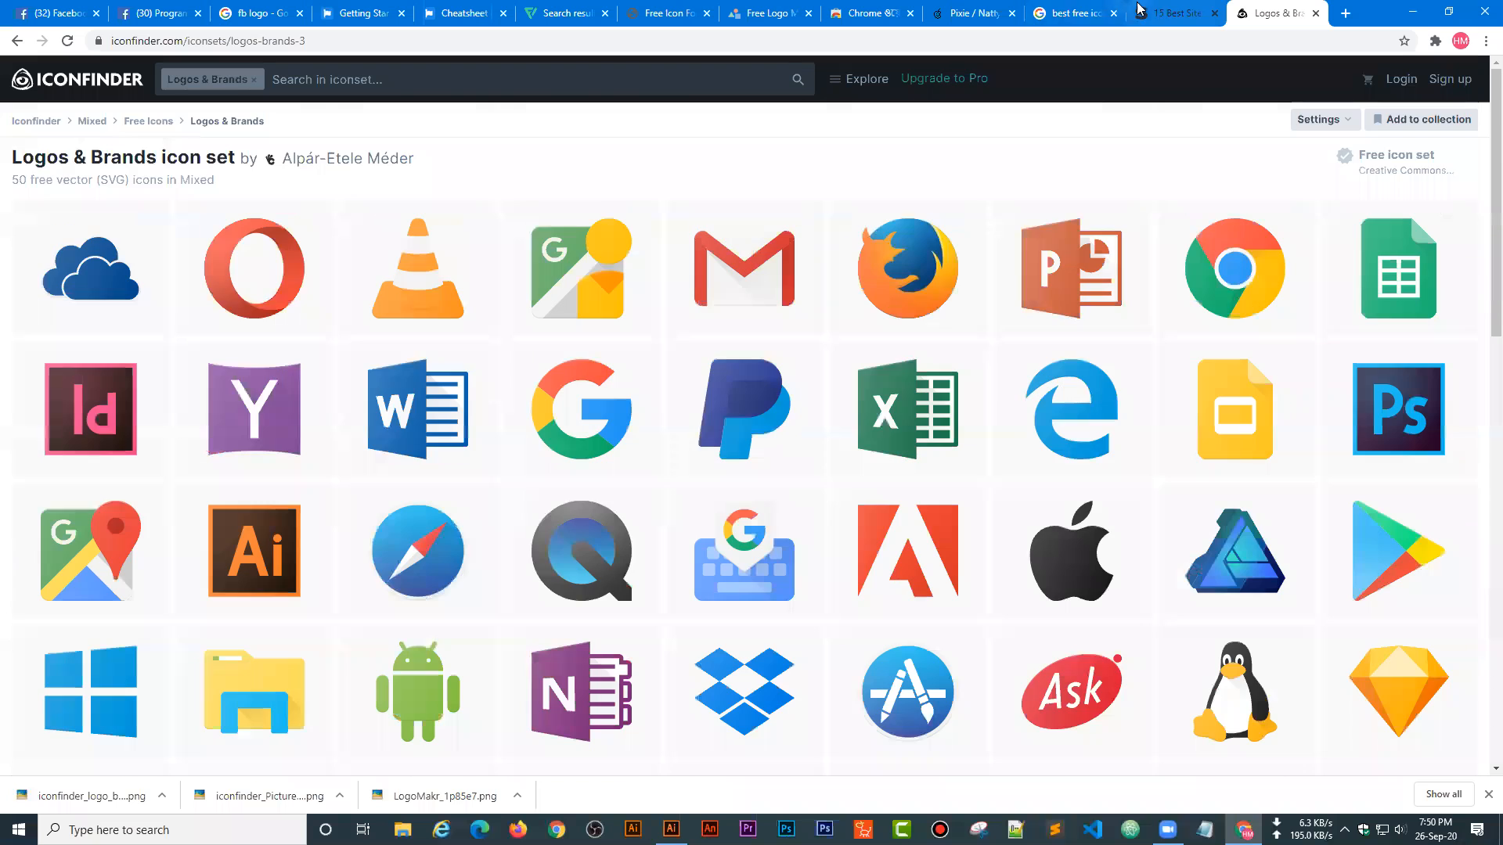
left_click(1154, 15)
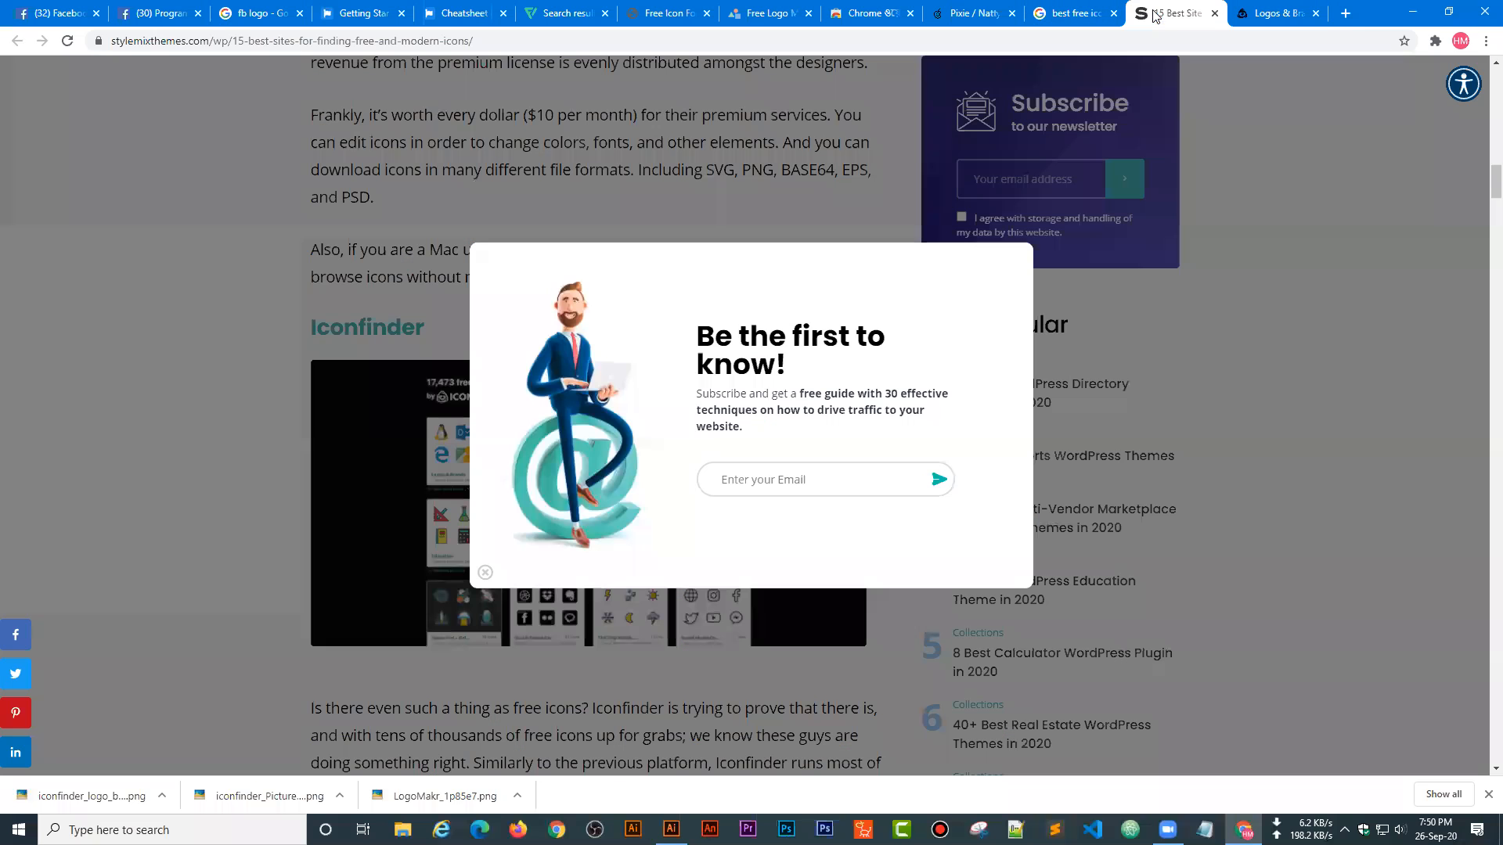
left_click(1298, 14)
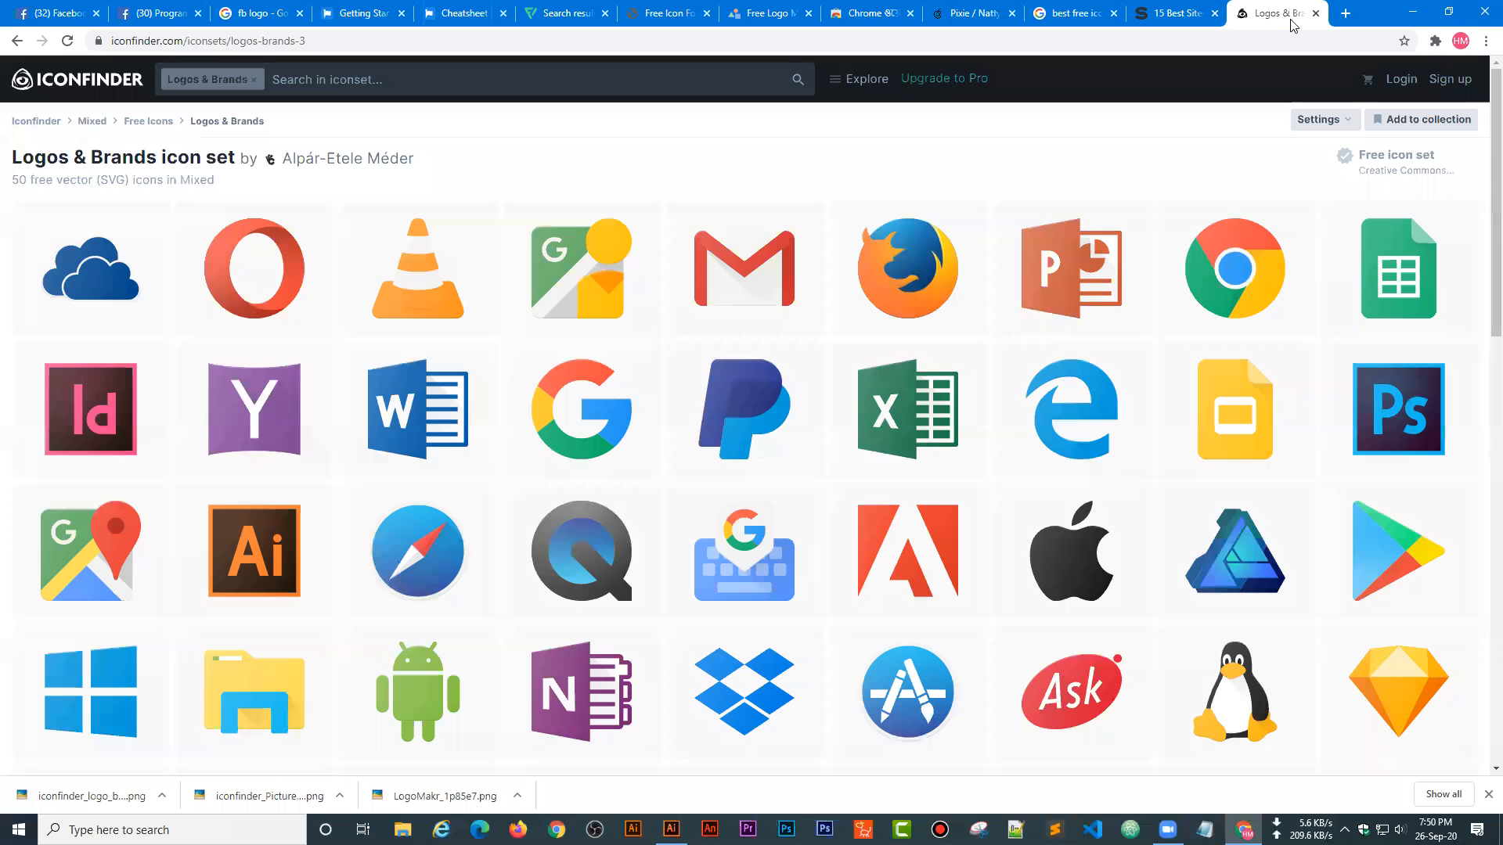
left_click(1316, 13)
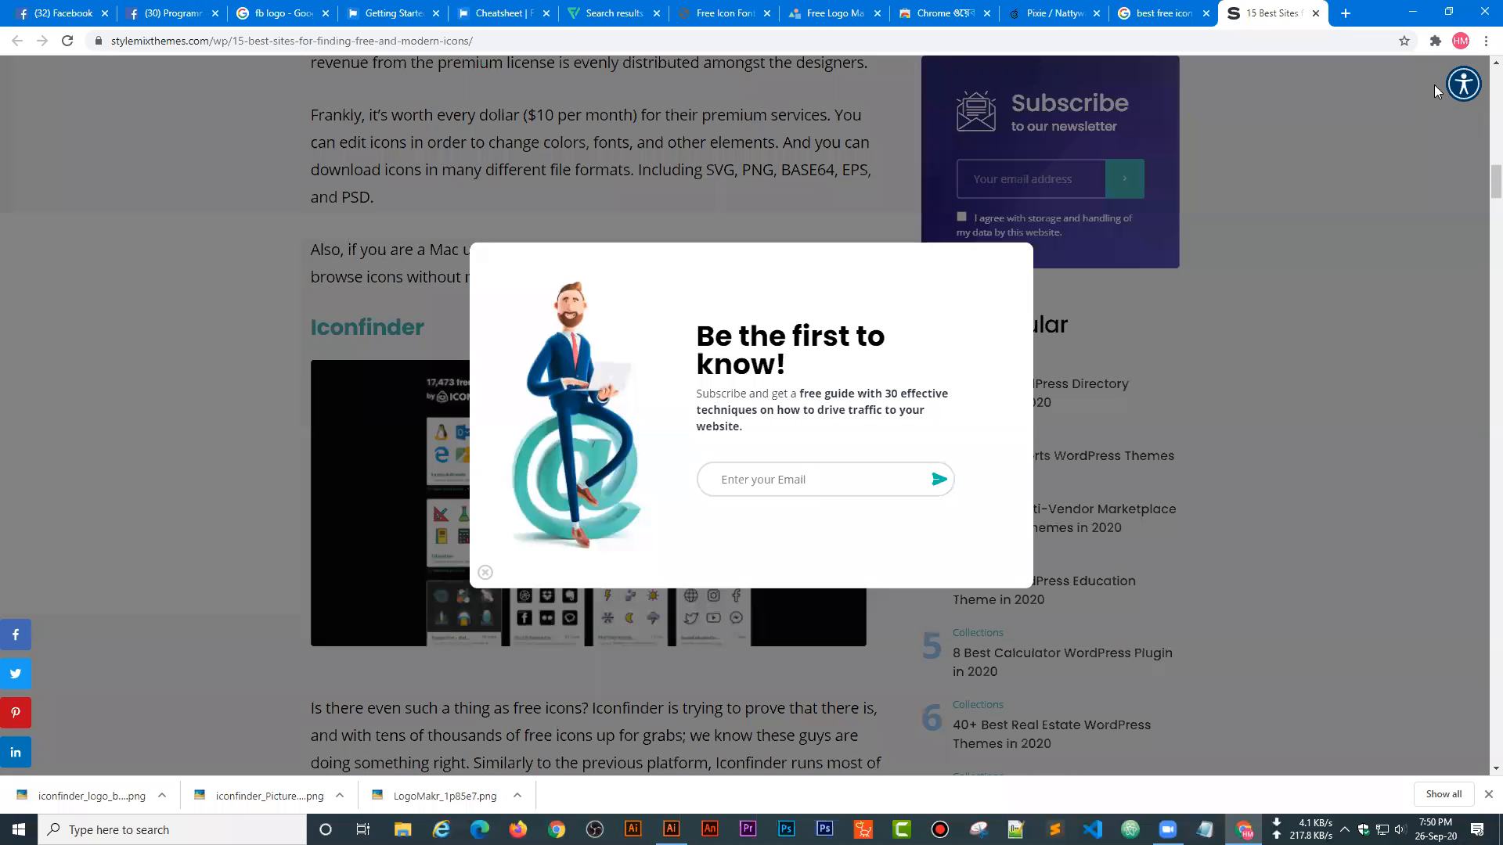
left_click(1379, 184)
- Open the article's Icons8 and Freepik links in new tabs while staying on the article
scroll(442, 433, "down", 5)
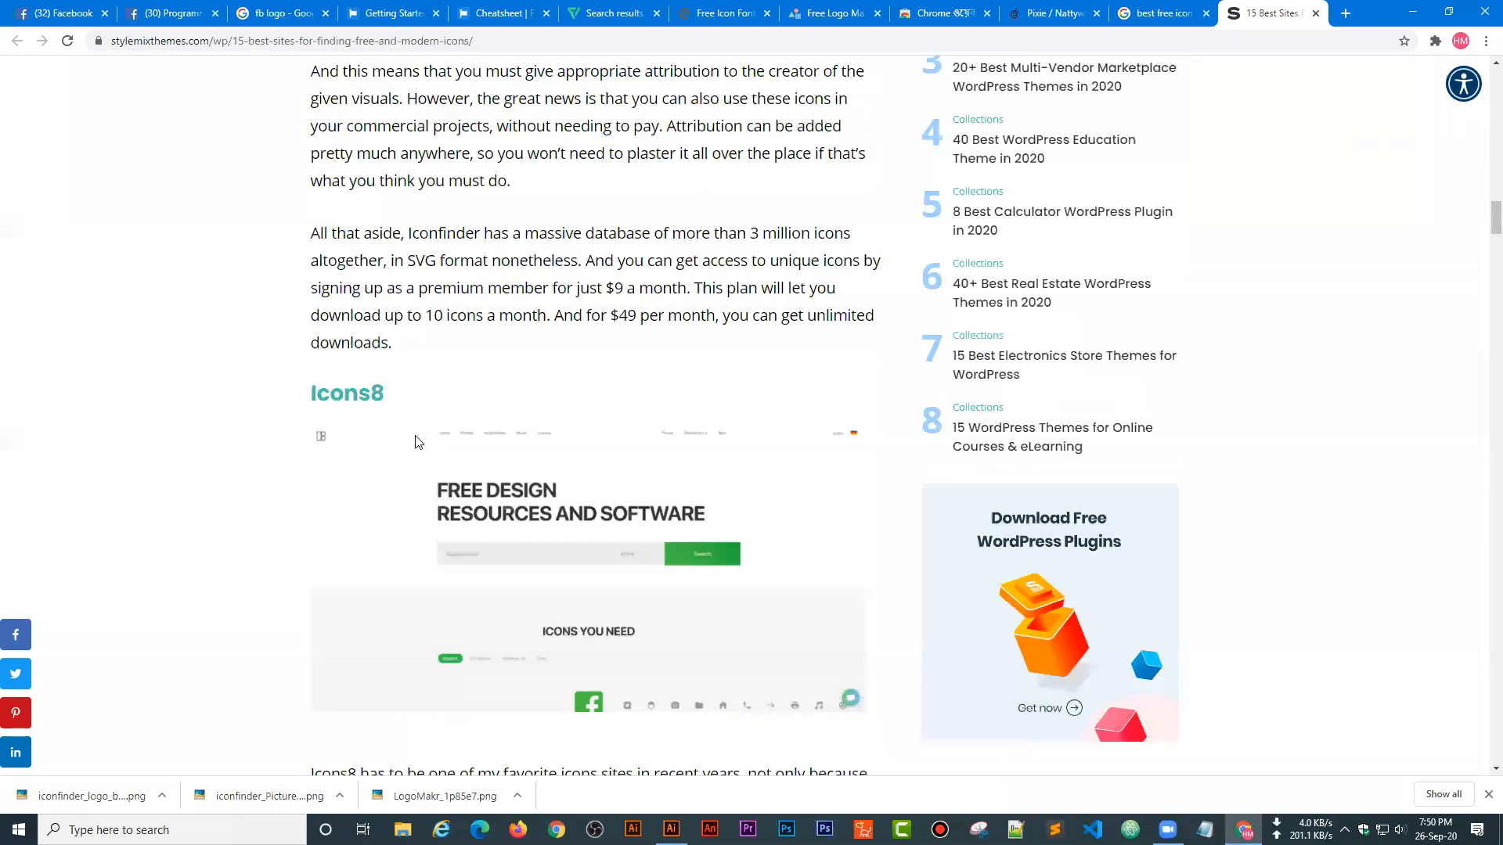
right_click(358, 379)
left_click(392, 389)
scroll(495, 462, "down", 8)
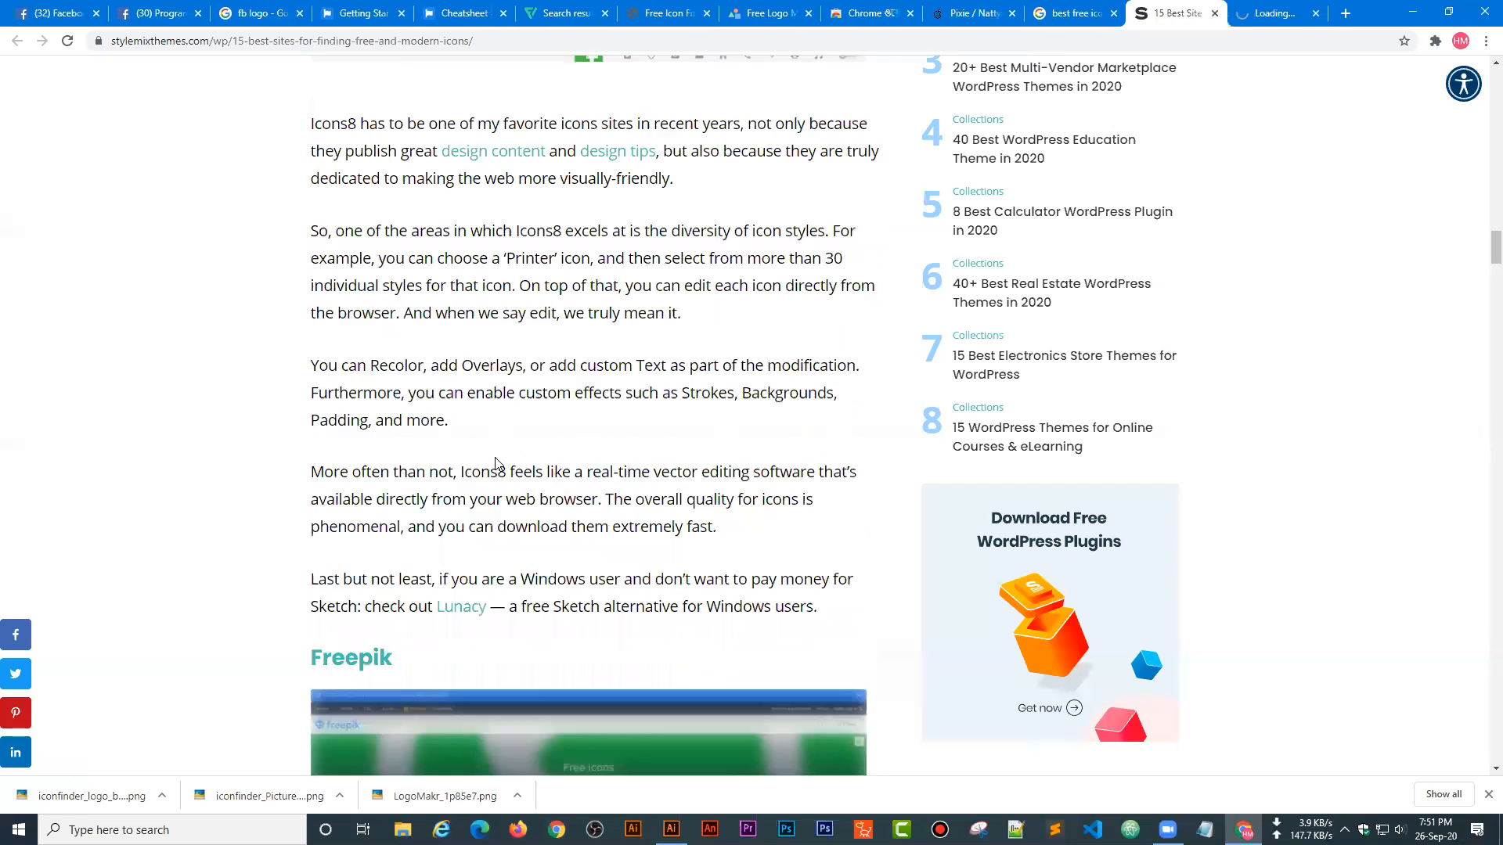
scroll(494, 462, "down", 5)
right_click(359, 286)
left_click(382, 296)
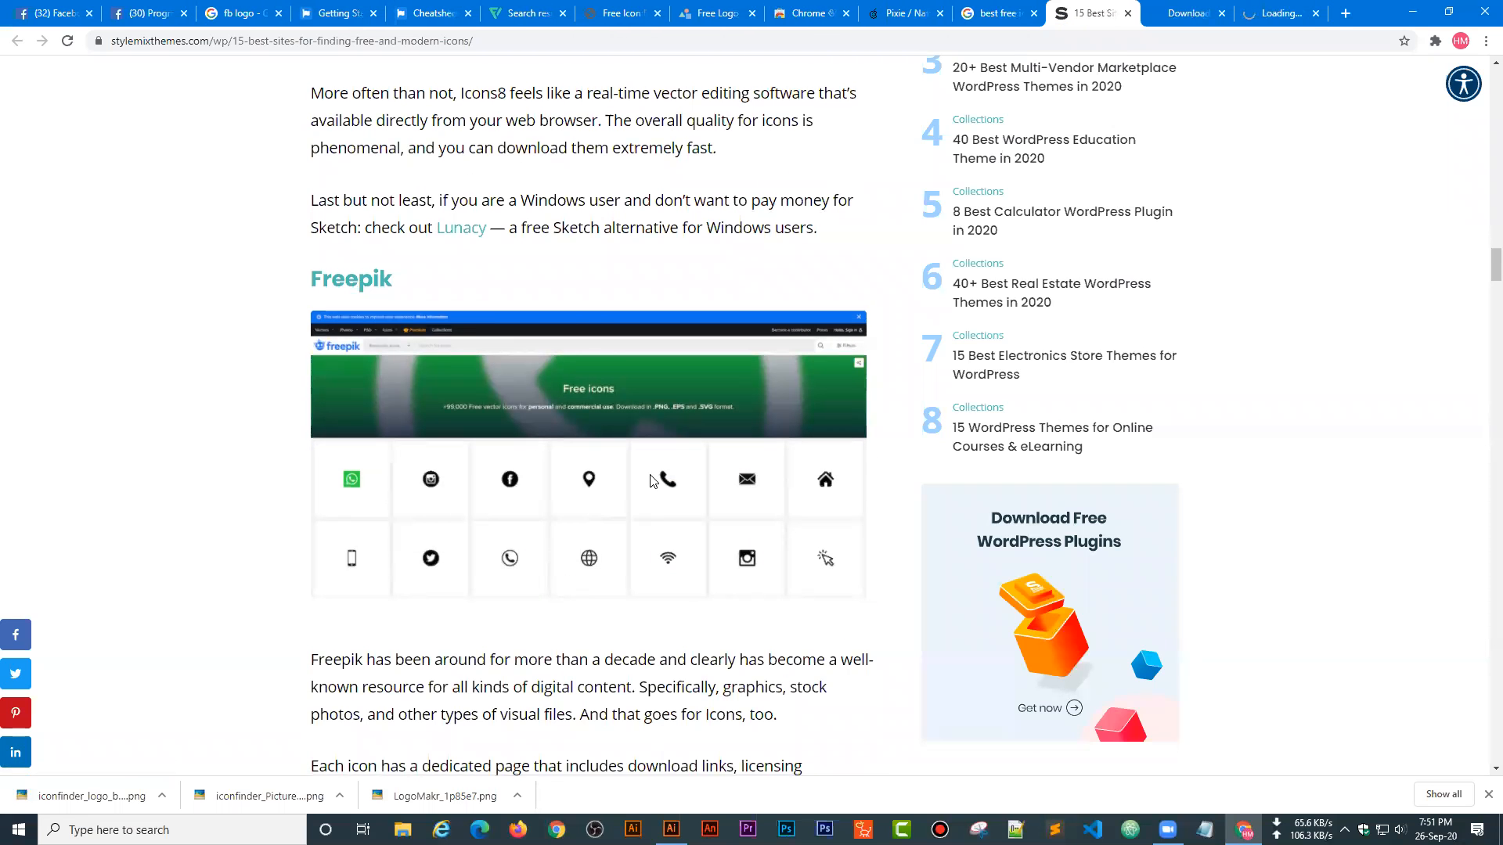
- Go past the Iconshock section of the article and open the Pngtree link in a new tab
scroll(649, 479, "down", 10)
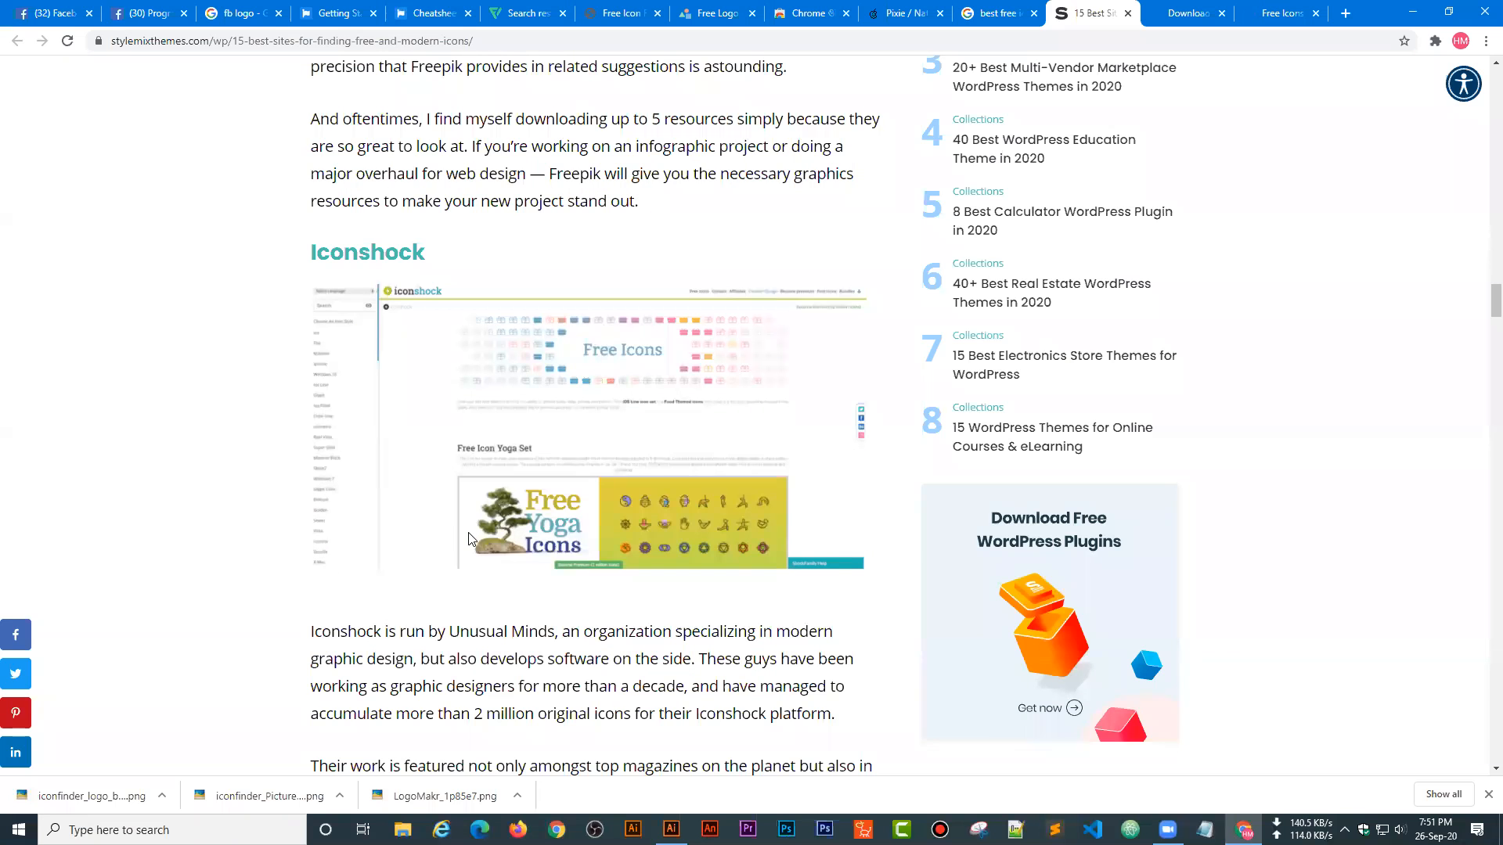
scroll(470, 537, "down", 10)
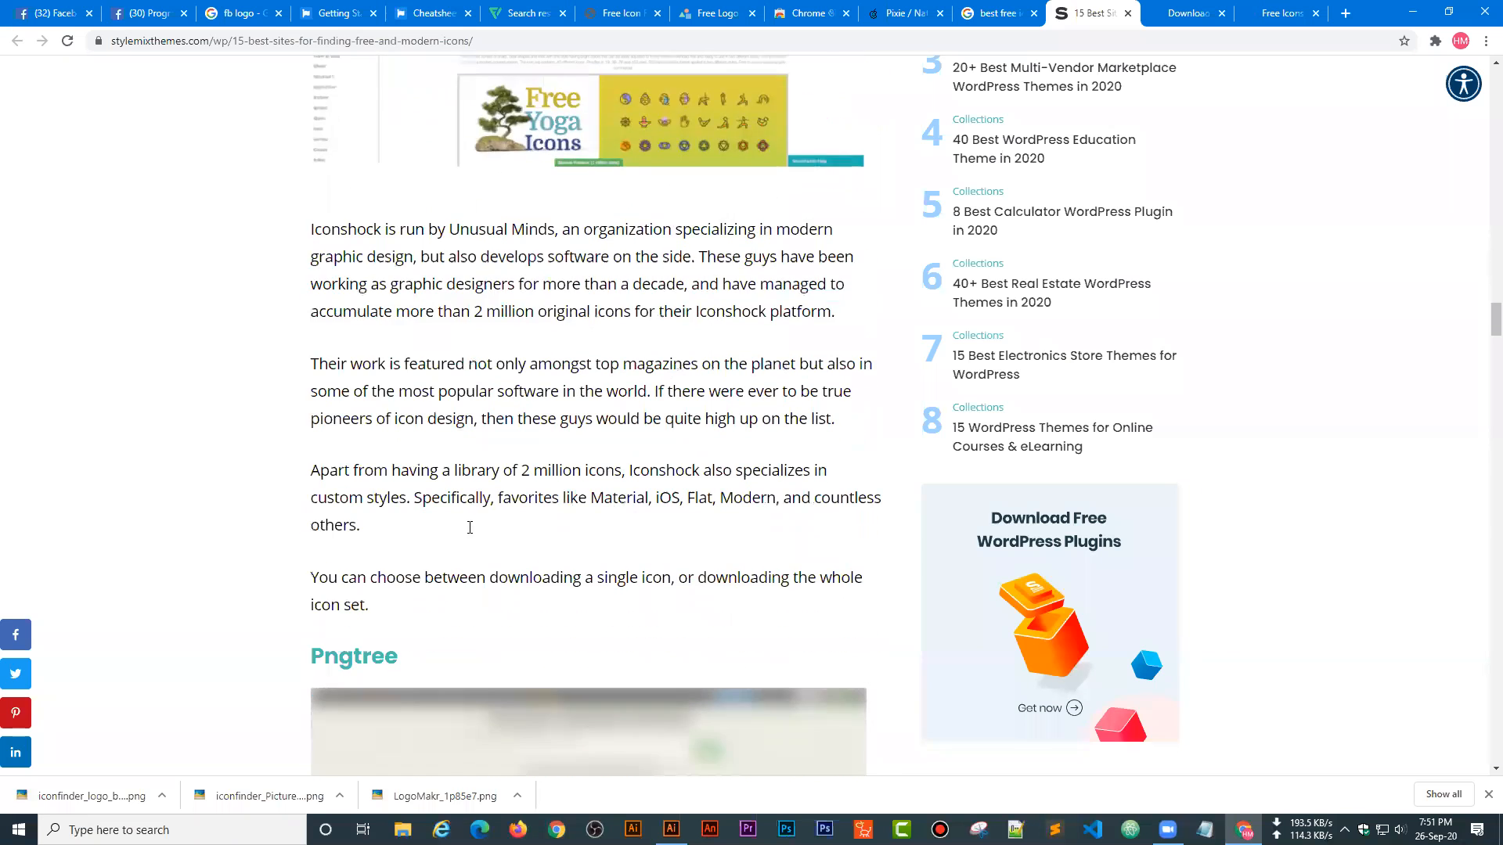
scroll(470, 528, "up", 2)
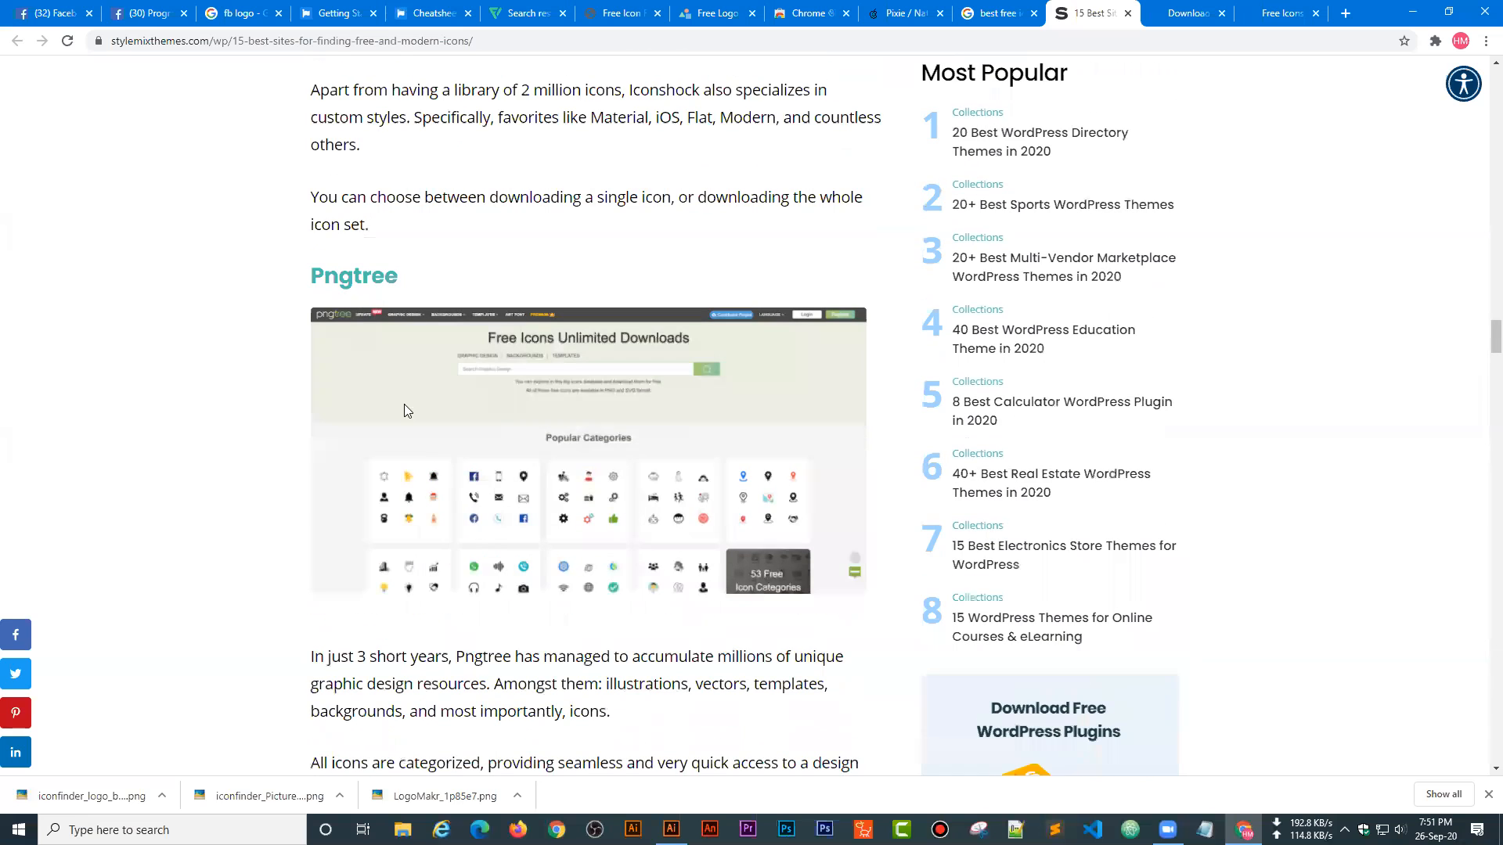
right_click(381, 284)
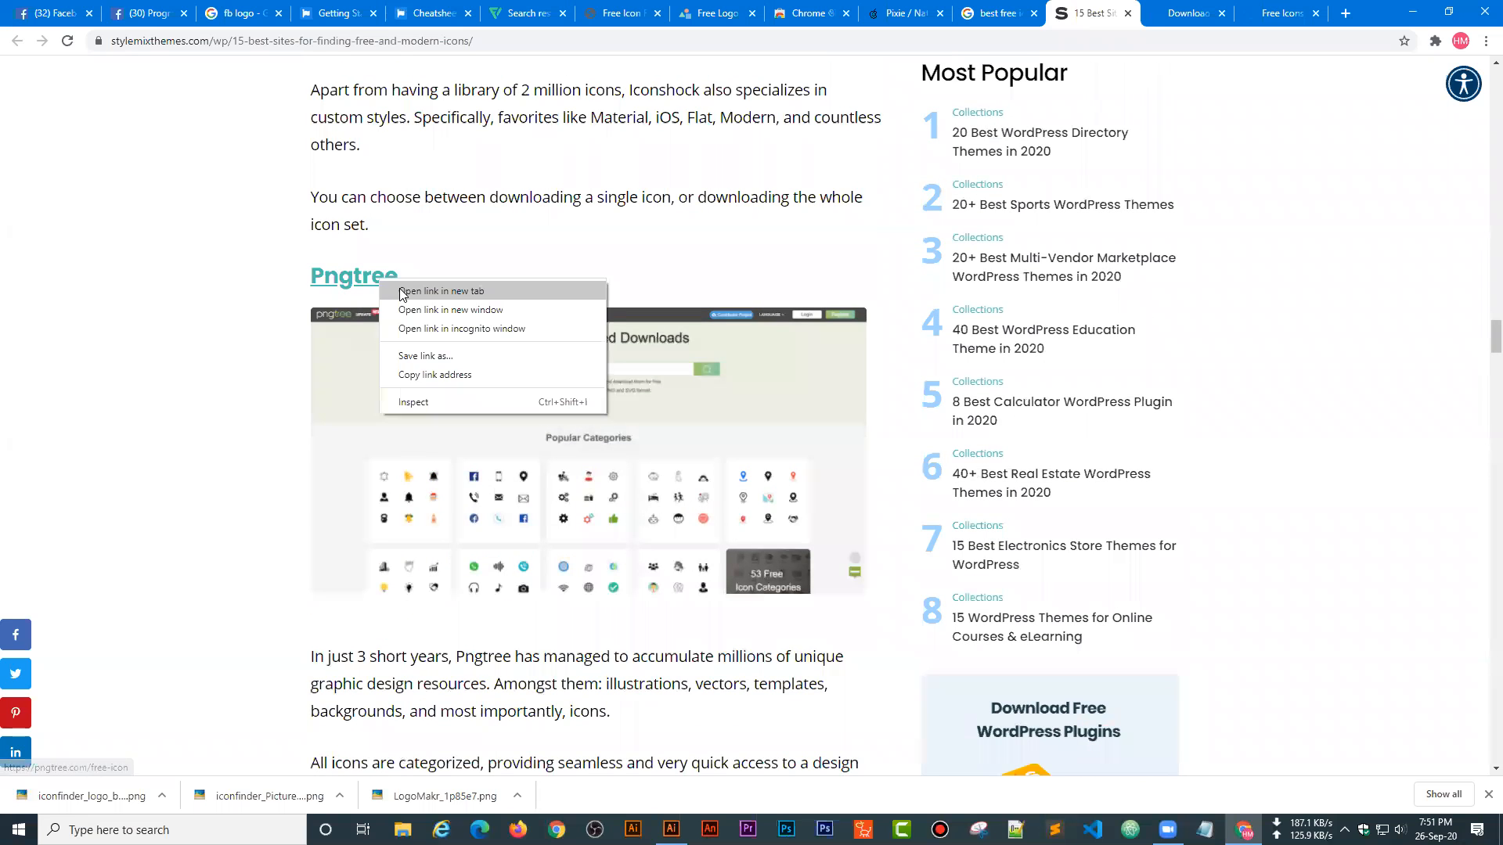
left_click(426, 299)
- Look at the article's Iconstore entry and examine the Google results for best free icon sites
scroll(476, 385, "down", 9)
scroll(474, 385, "down", 4)
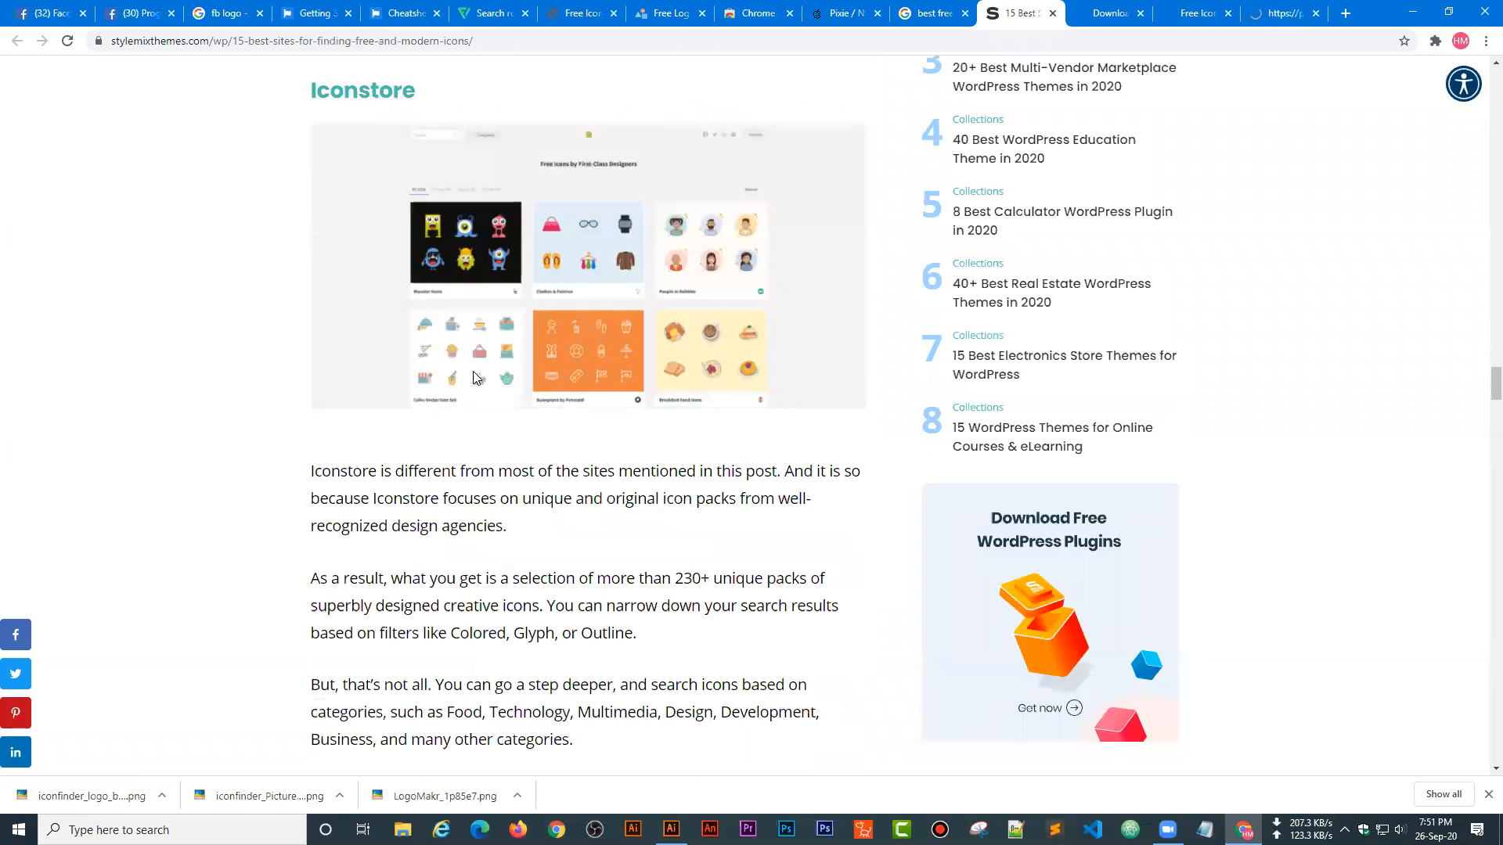
scroll(479, 364, "up", 2)
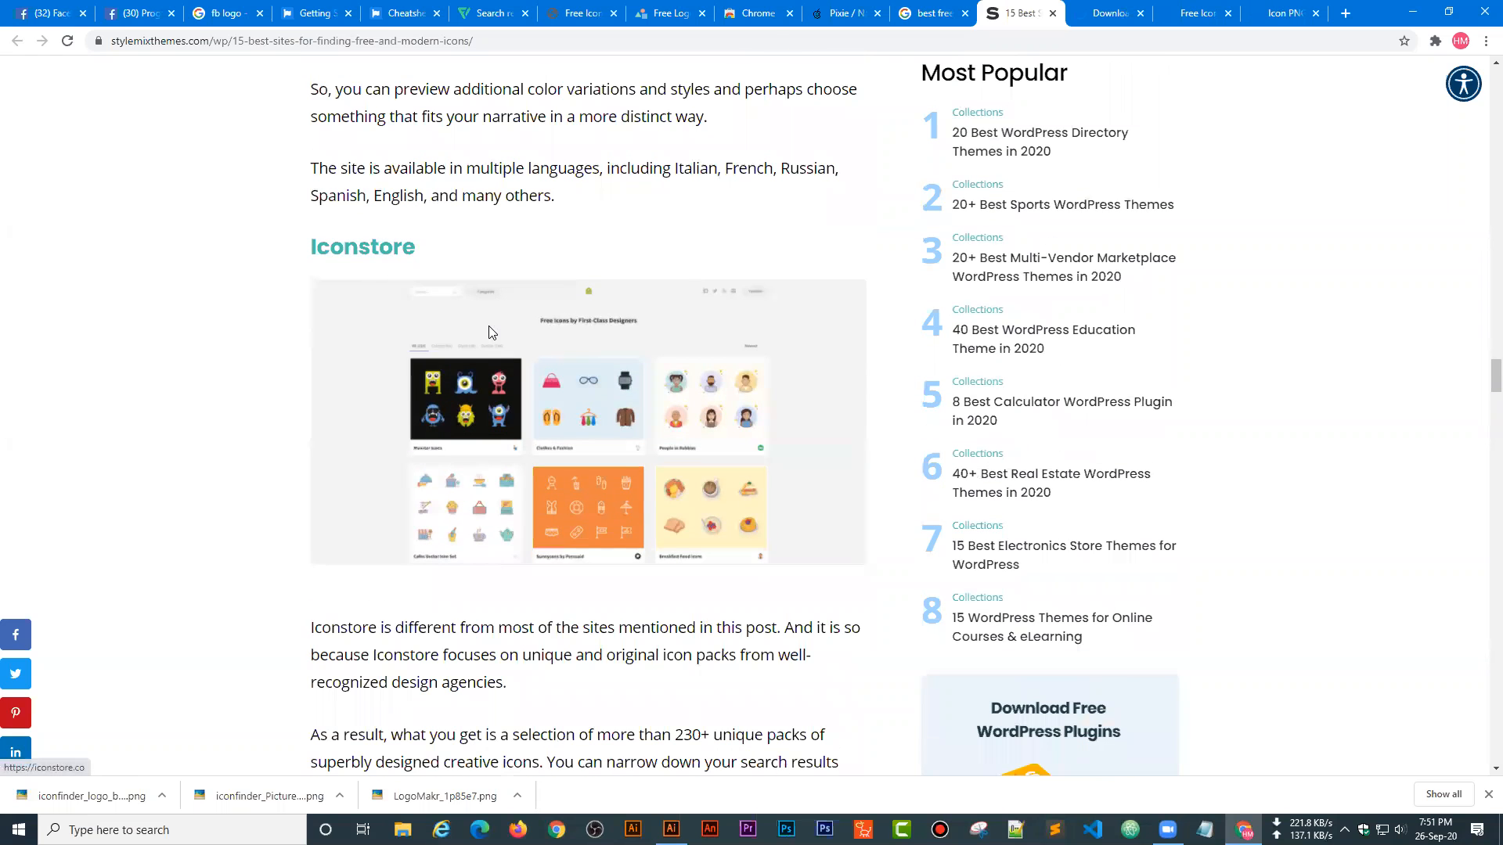
scroll(509, 355, "up", 20)
scroll(508, 355, "up", 16)
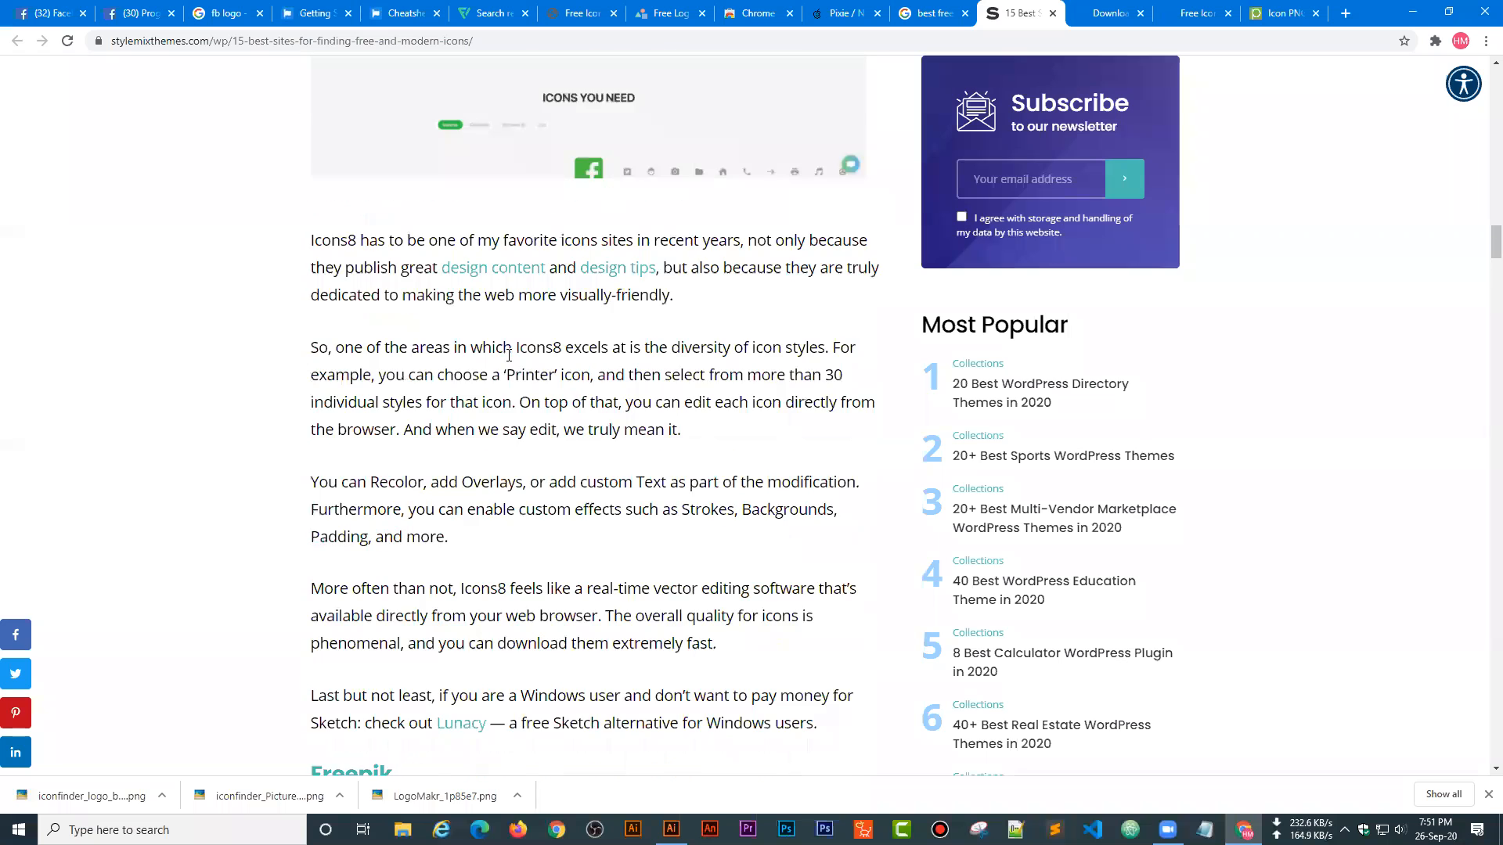
left_click(924, 13)
scroll(239, 202, "up", 3)
scroll(149, 509, "down", 6)
scroll(261, 624, "down", 3)
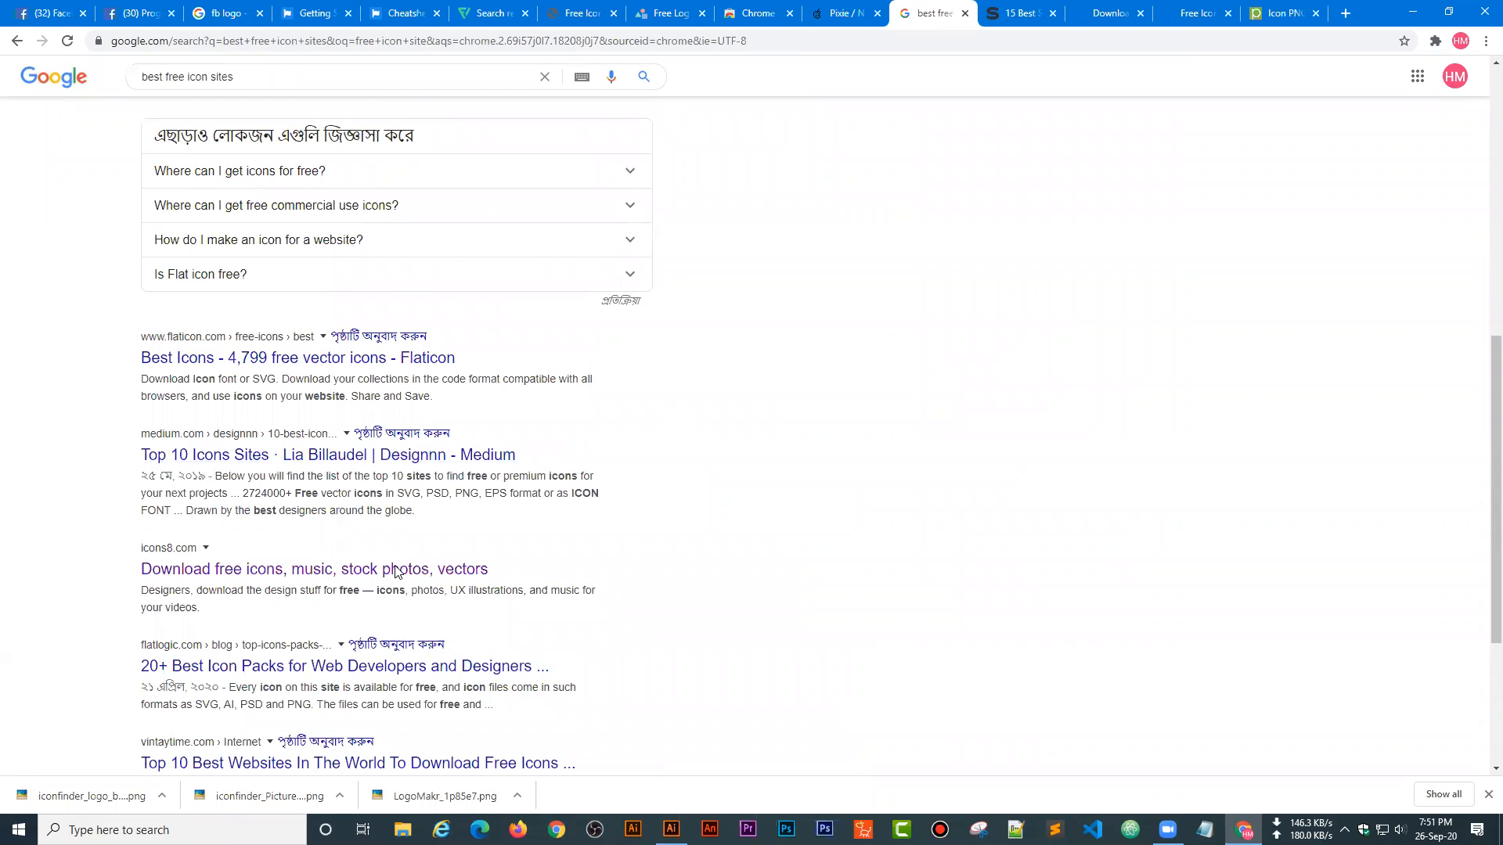
scroll(292, 667, "down", 3)
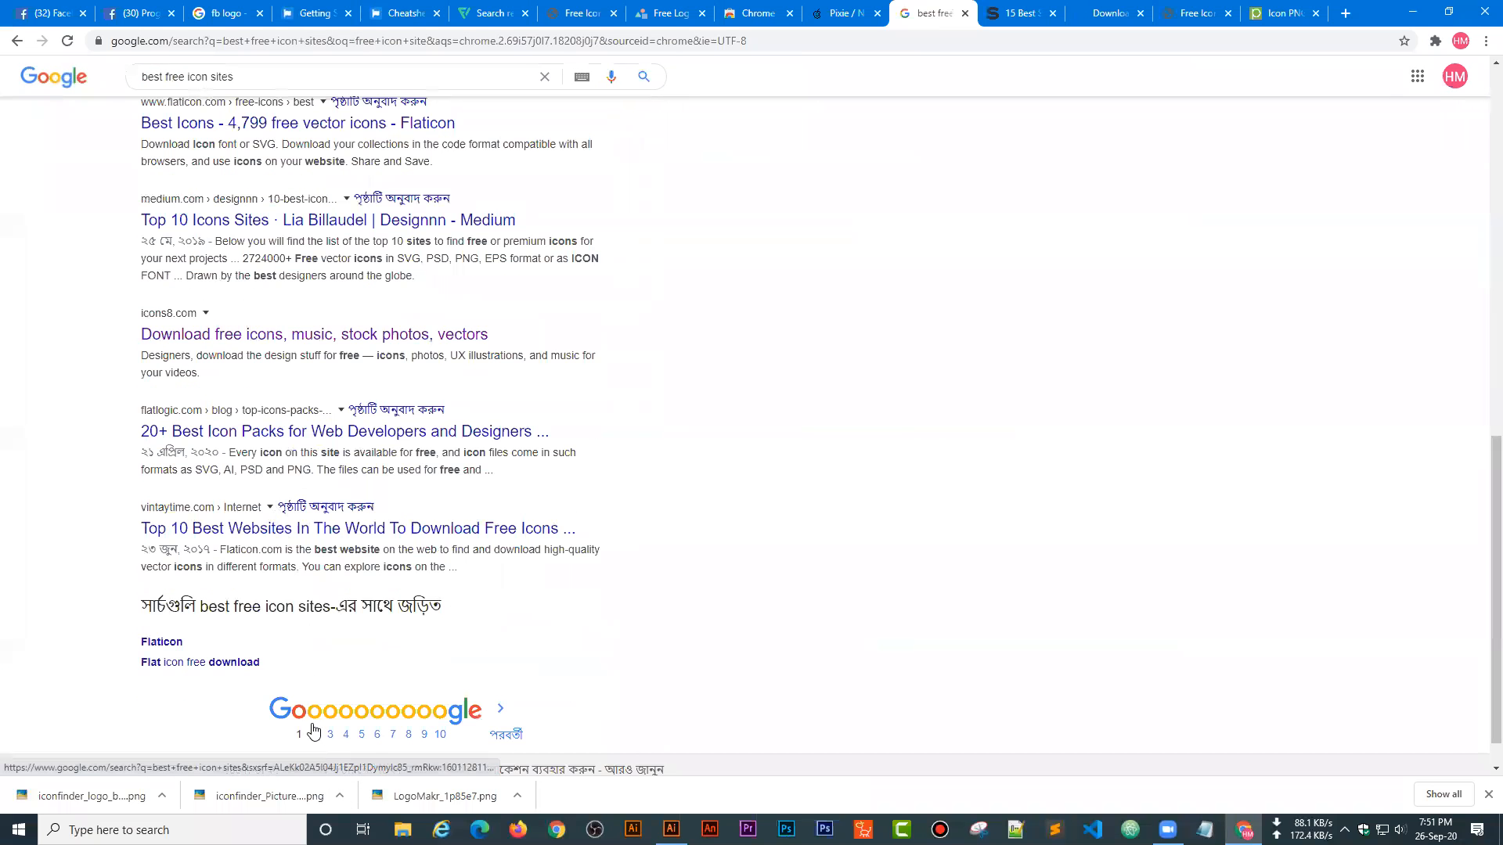
scroll(603, 525, "up", 7)
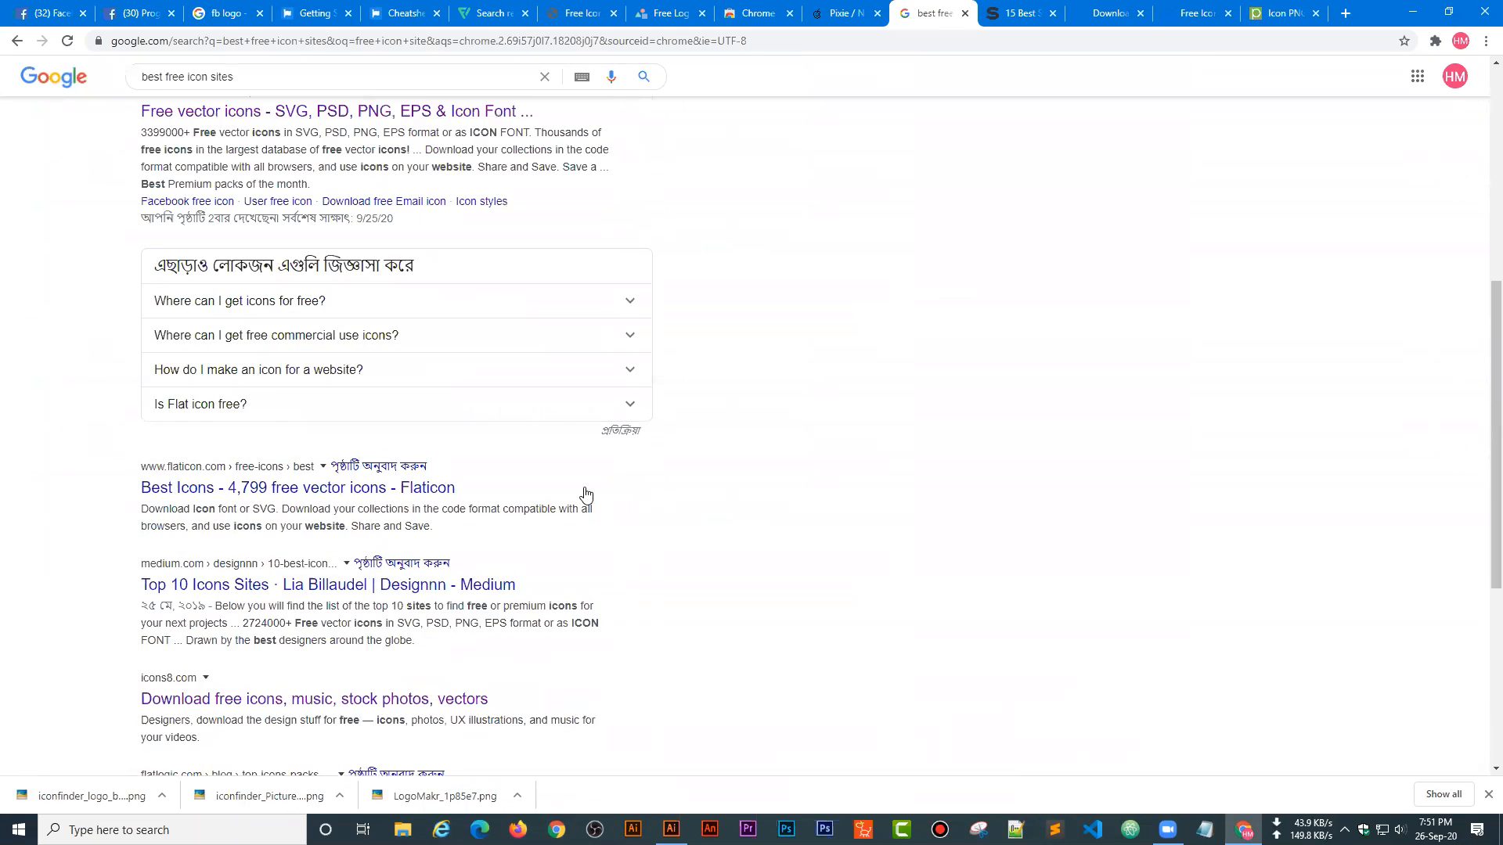
- Return to the 15 best icon sites article and open its Material Icons link in a new tab
left_click(1018, 20)
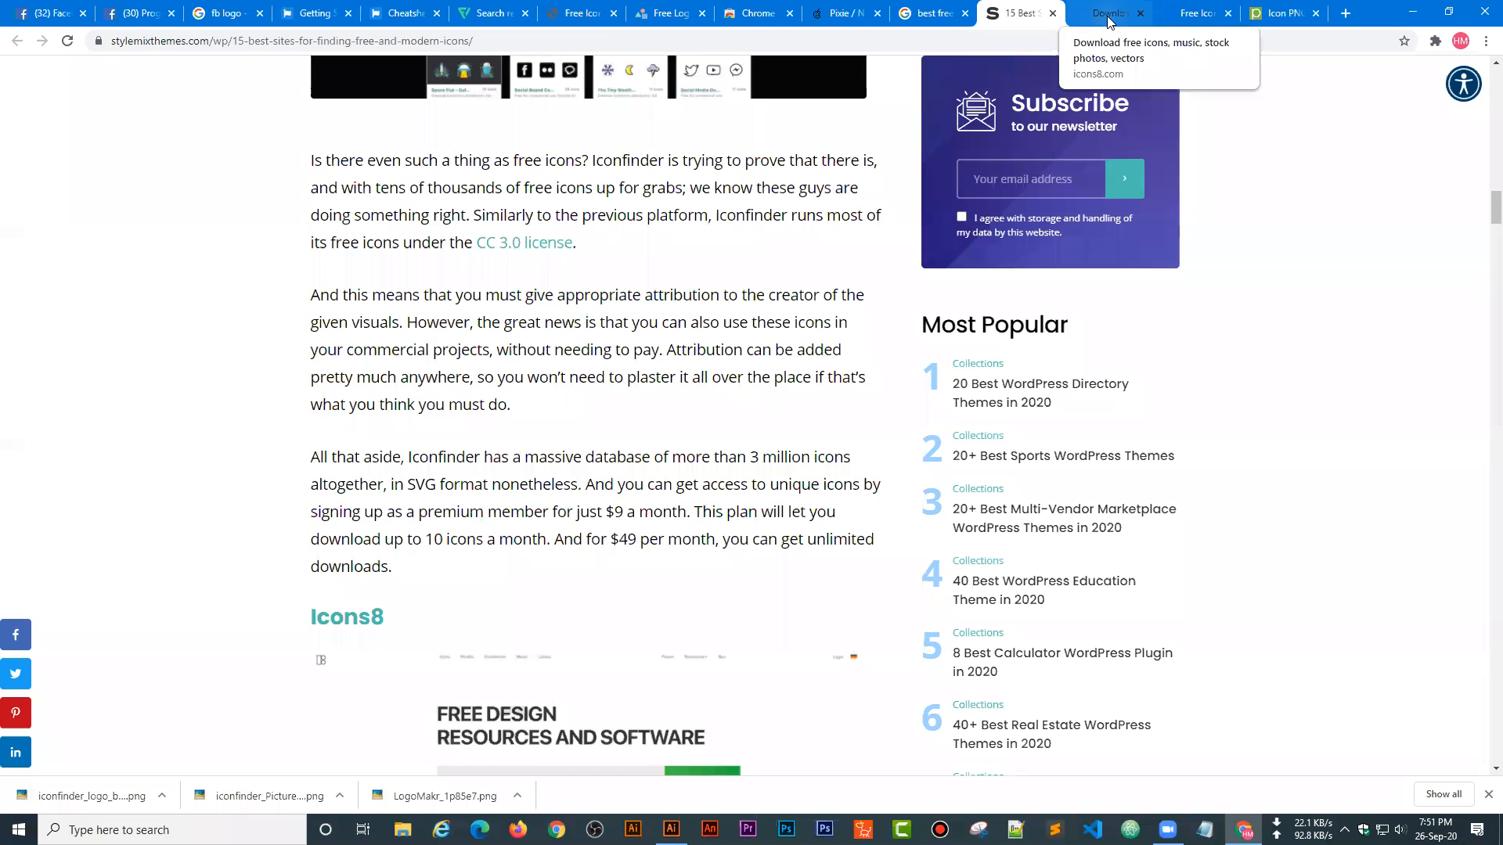
scroll(472, 513, "down", 4)
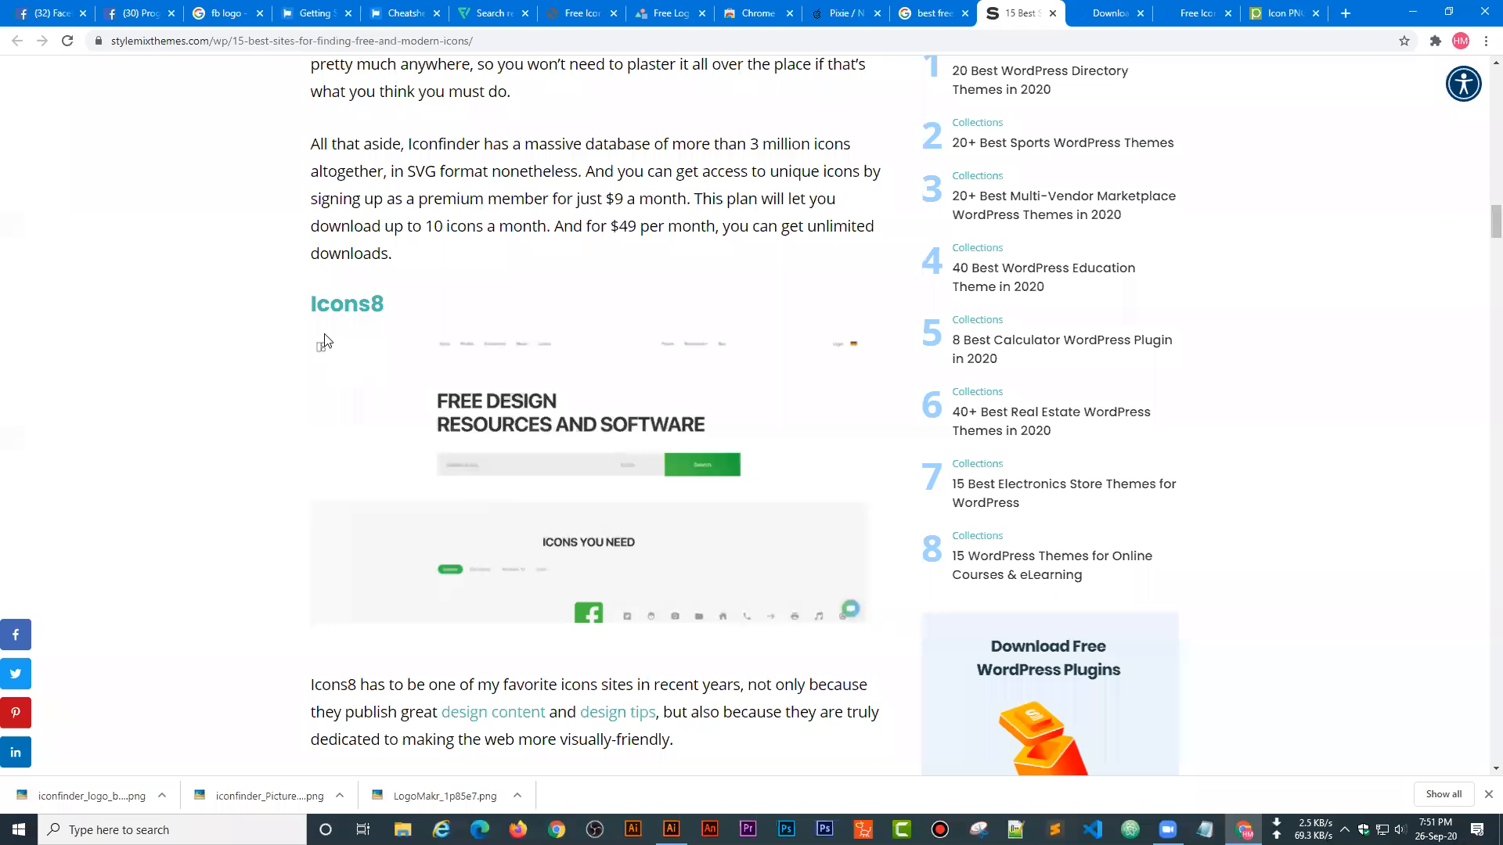
scroll(304, 385, "down", 12)
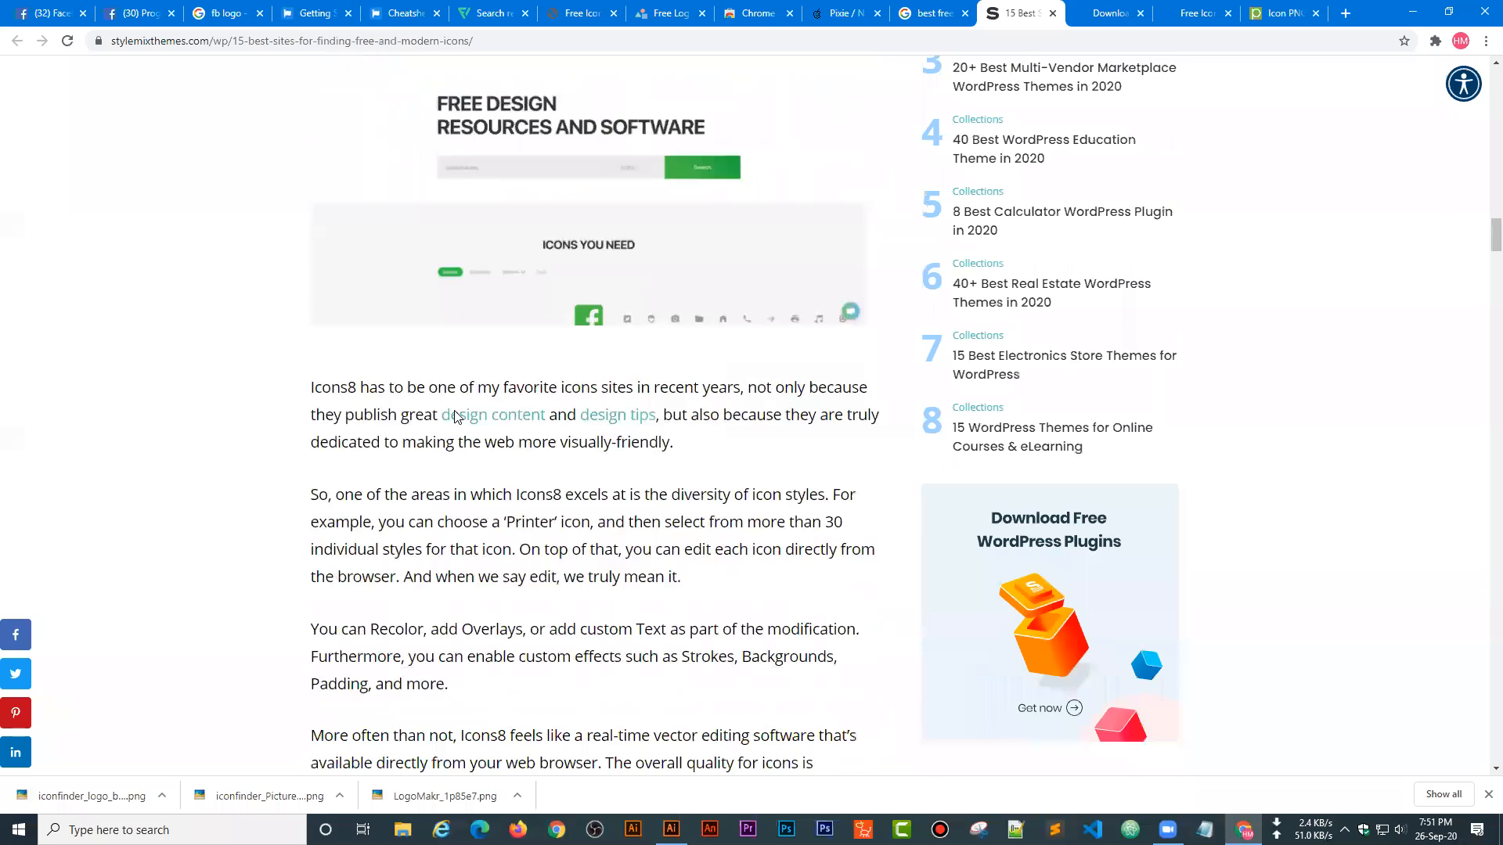
scroll(584, 348, "down", 6)
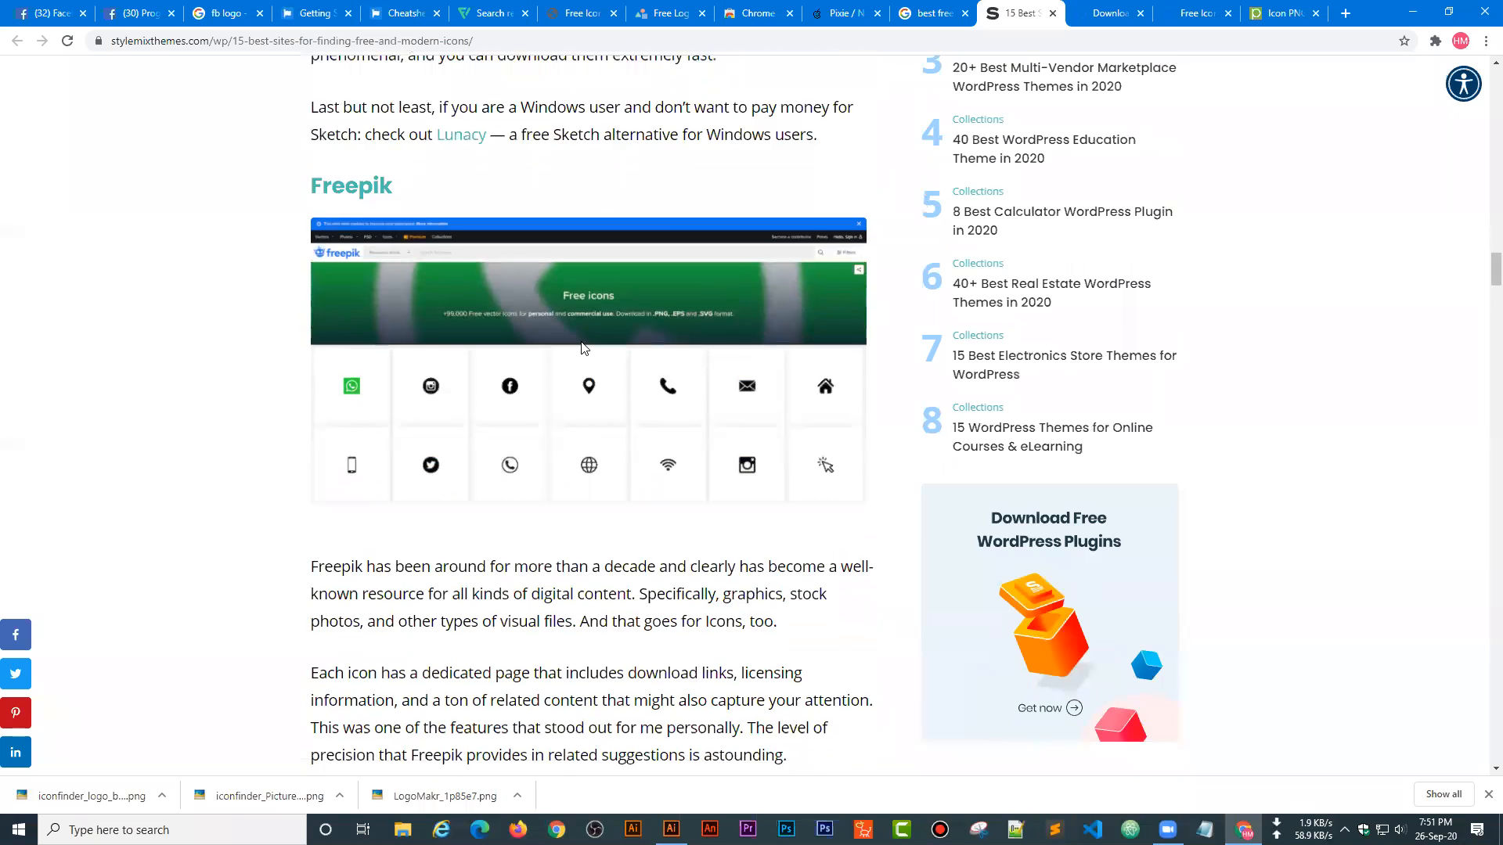
scroll(584, 346, "down", 14)
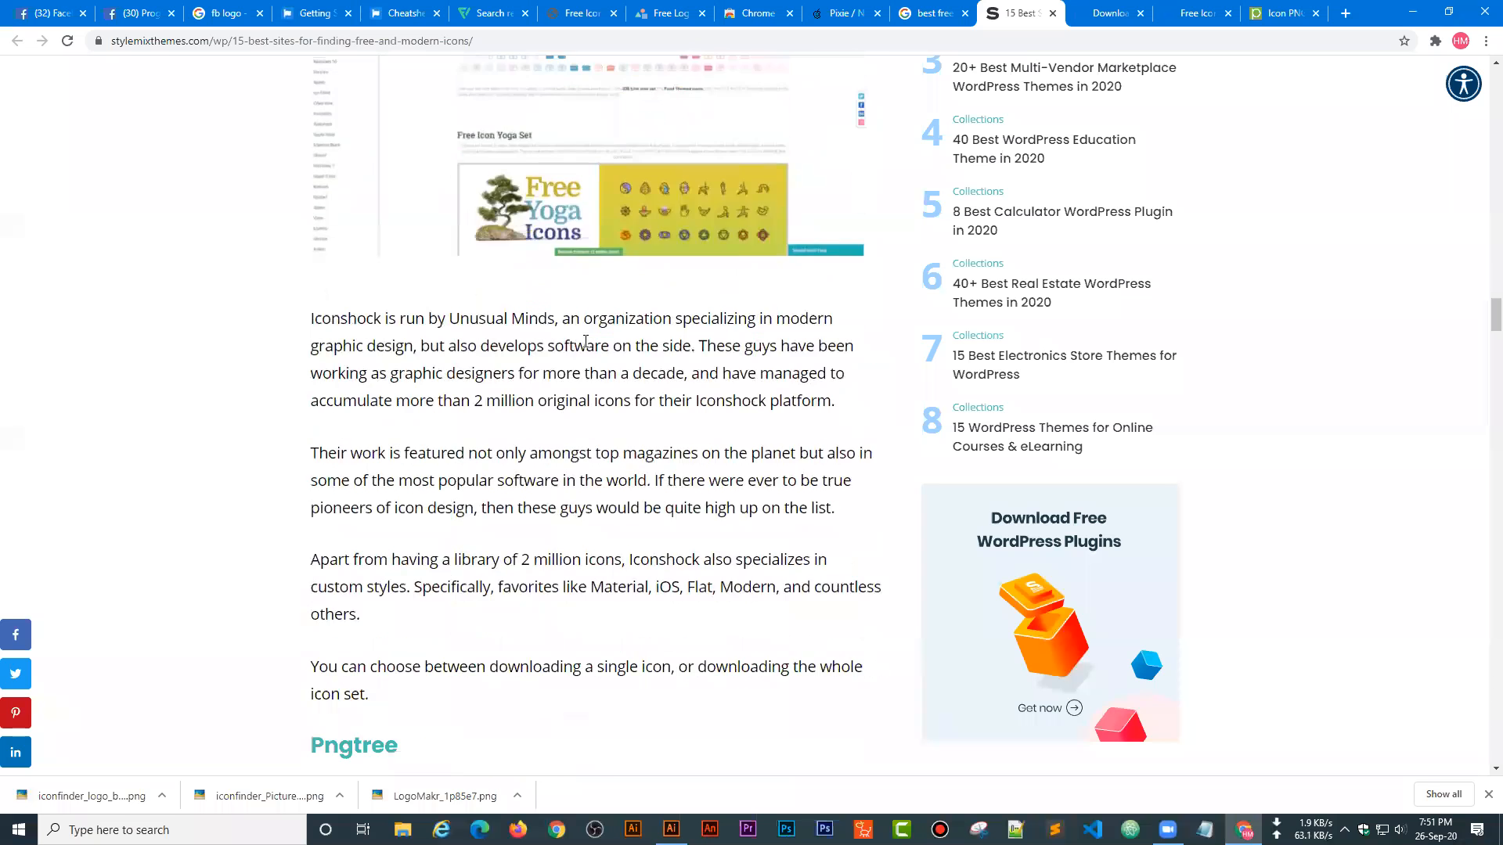
scroll(579, 341, "down", 17)
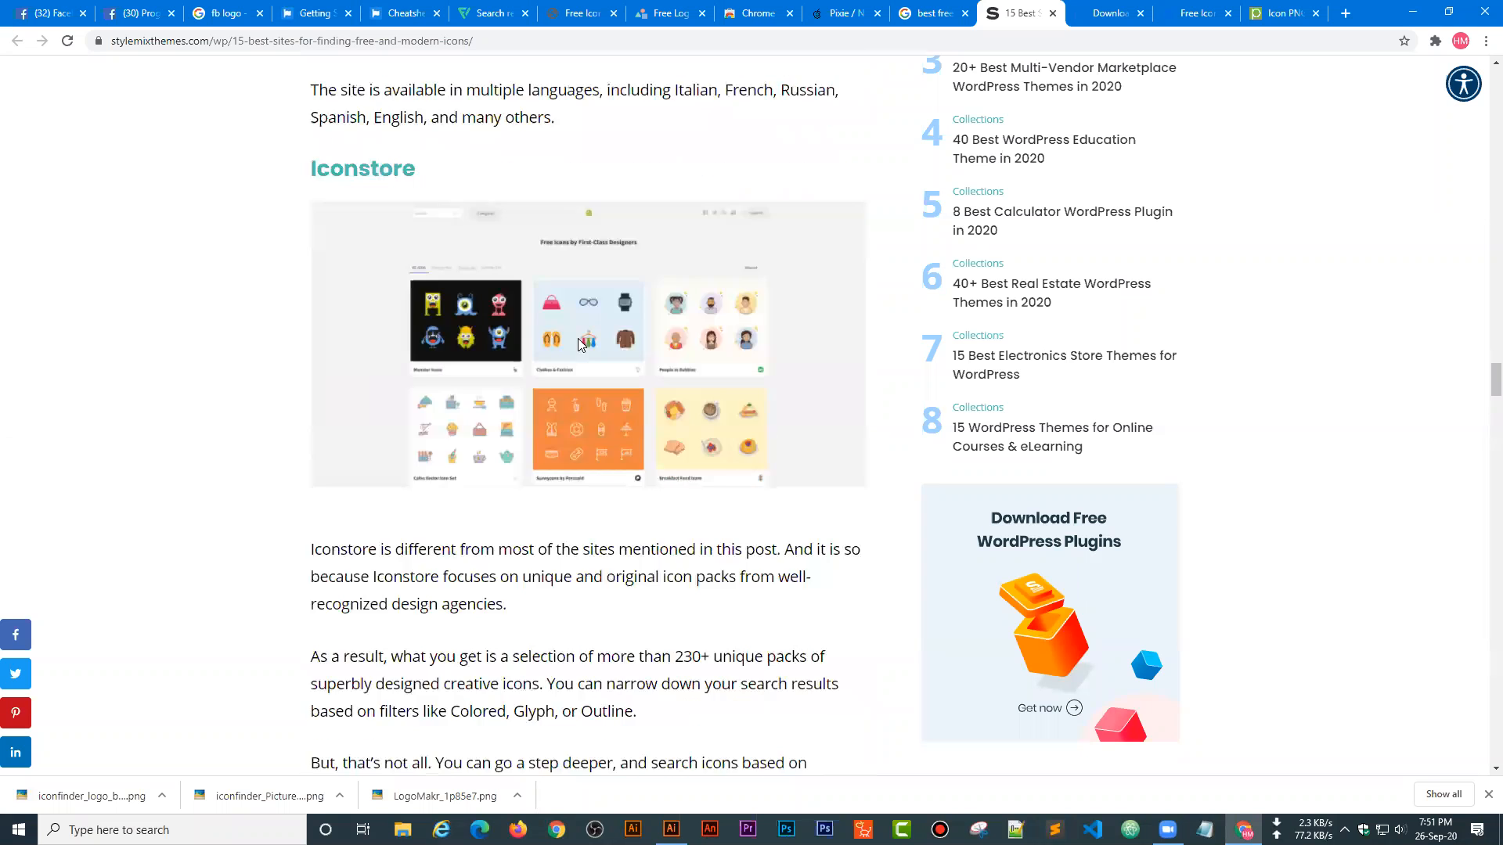
scroll(589, 321, "down", 4)
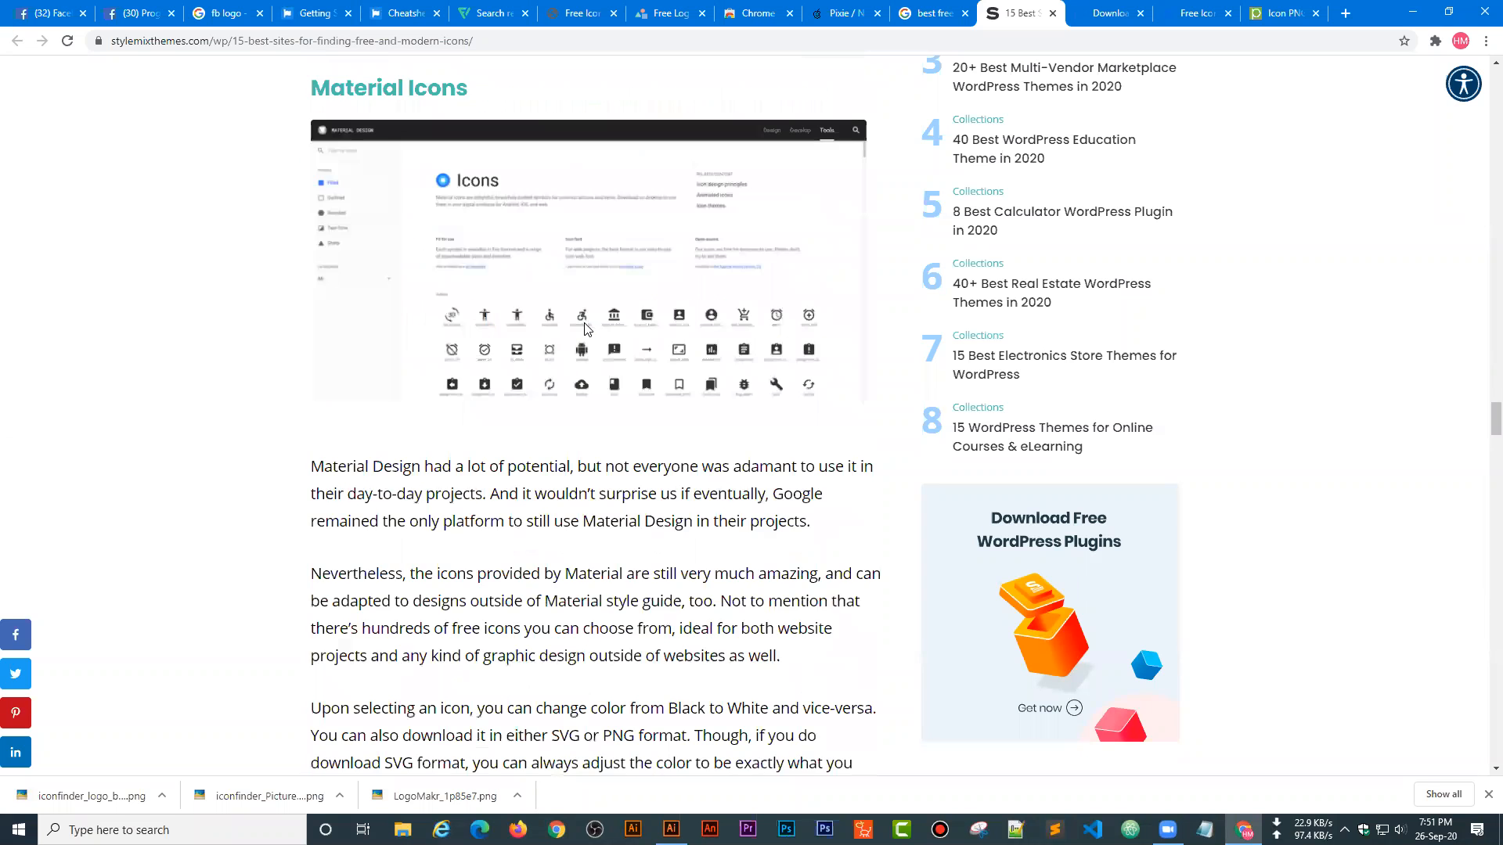
scroll(587, 329, "down", 1)
scroll(587, 329, "up", 3)
right_click(427, 237)
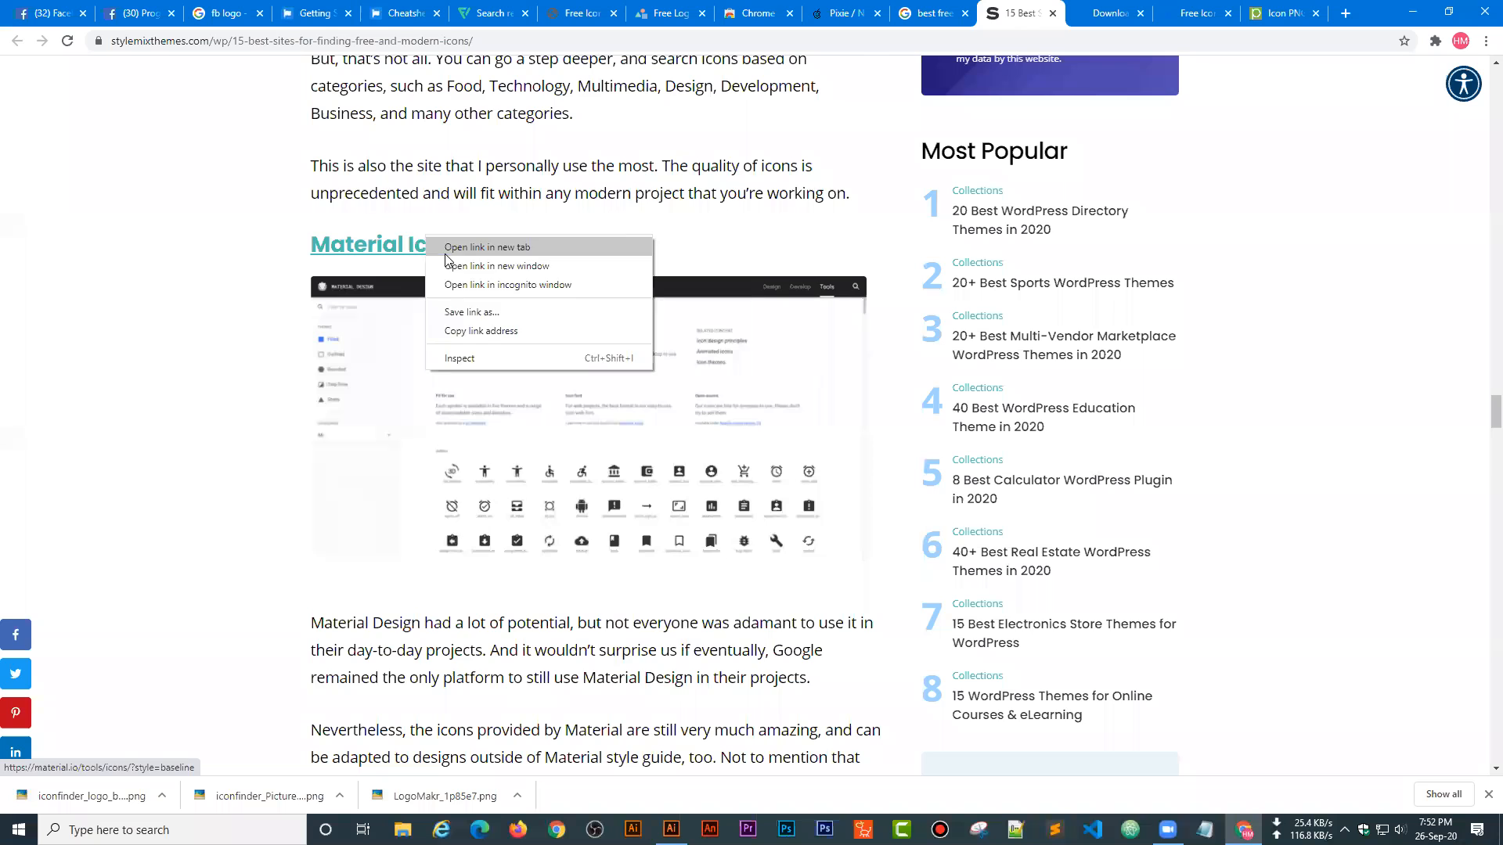
left_click(445, 254)
- Review the article's remaining icon sites from Freeicons, Streamline and Font Awesome through Iconfactory to the closing words
scroll(474, 313, "down", 7)
scroll(472, 313, "down", 3)
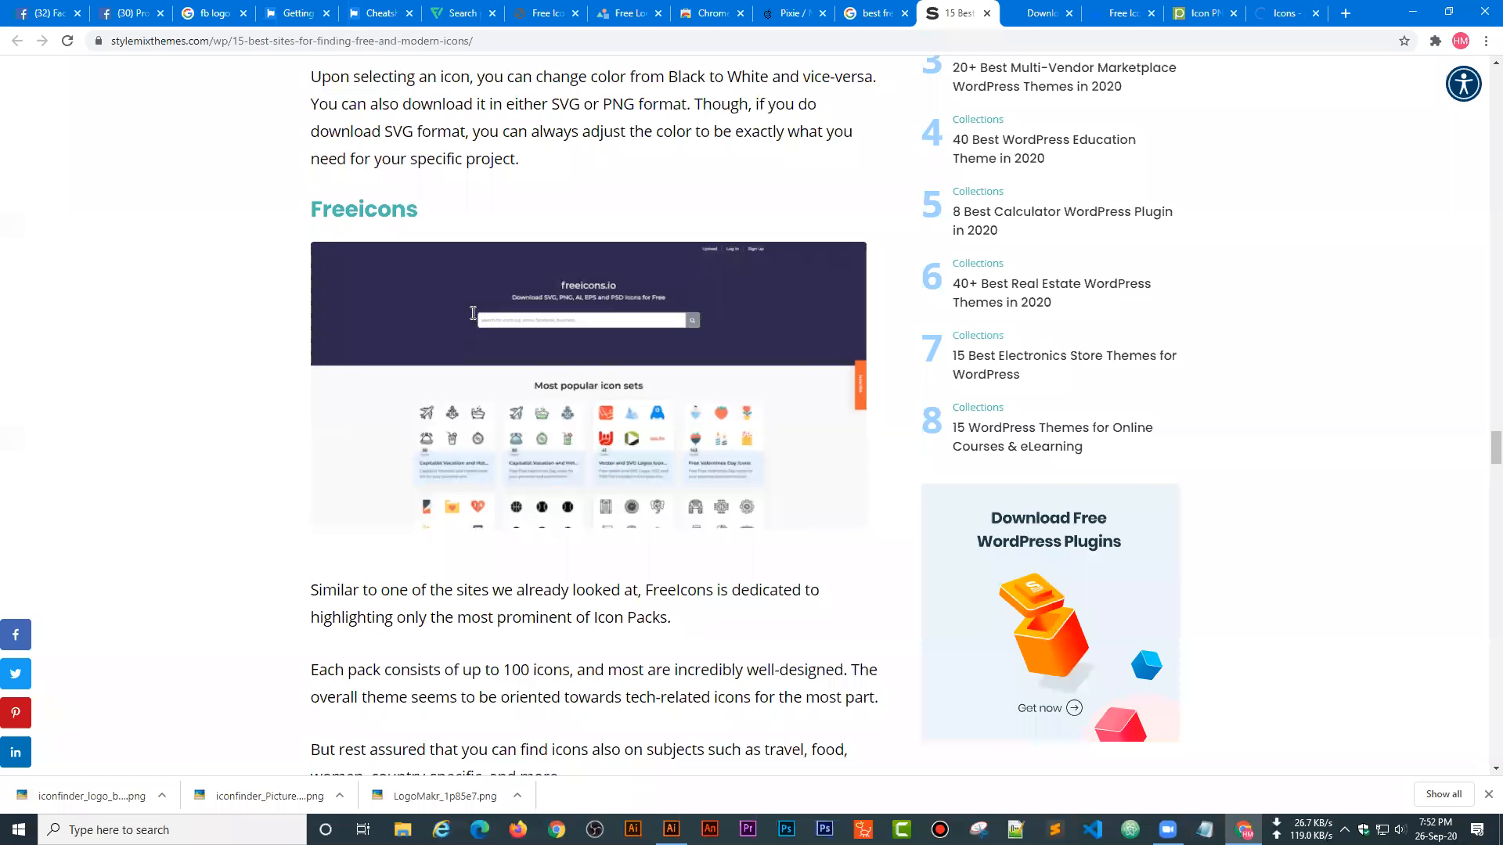
scroll(473, 313, "down", 11)
scroll(471, 314, "up", 3)
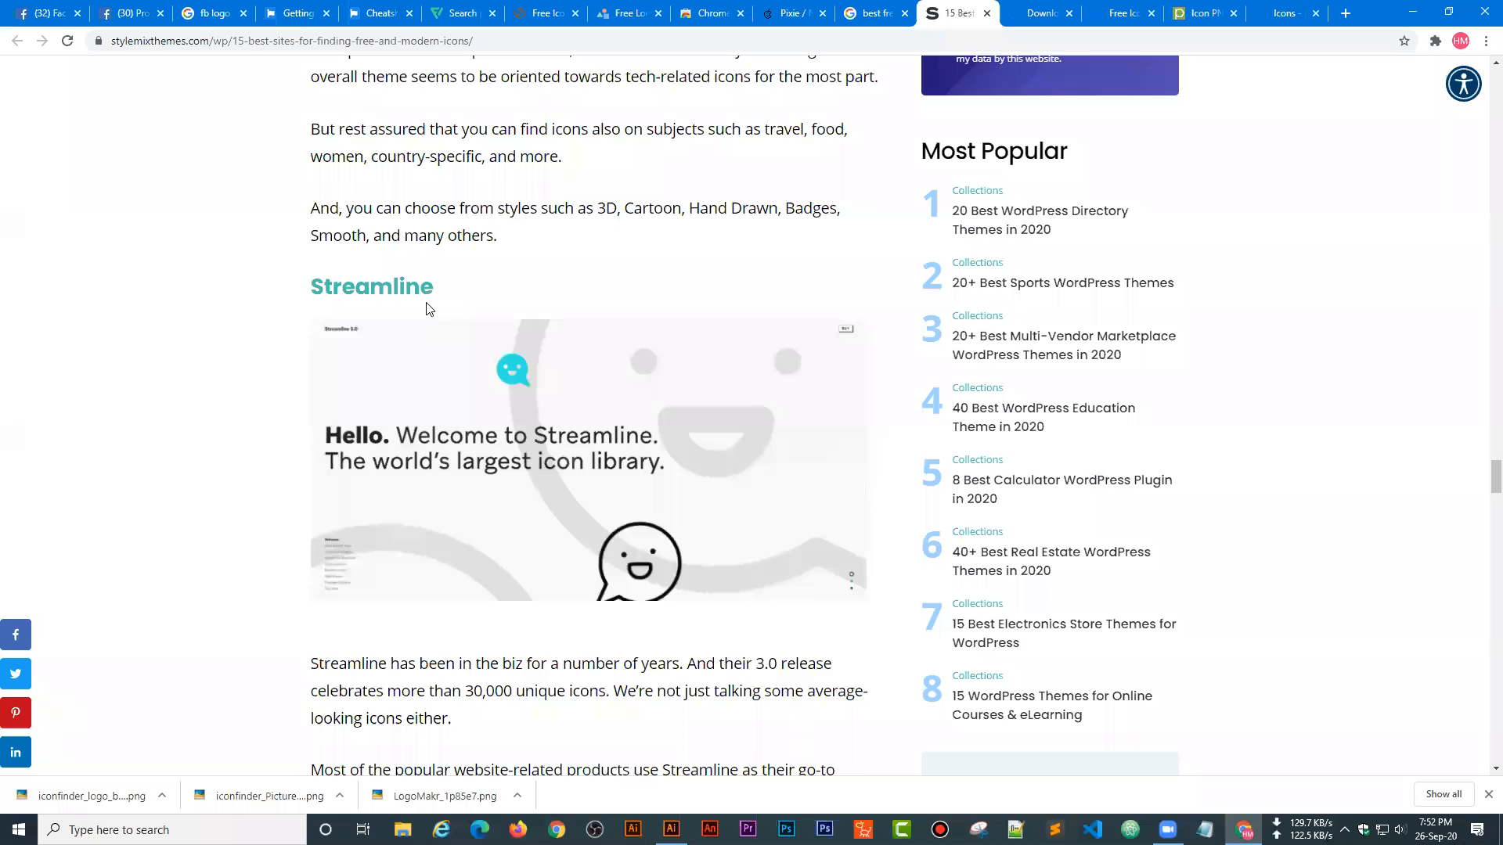
scroll(427, 308, "down", 8)
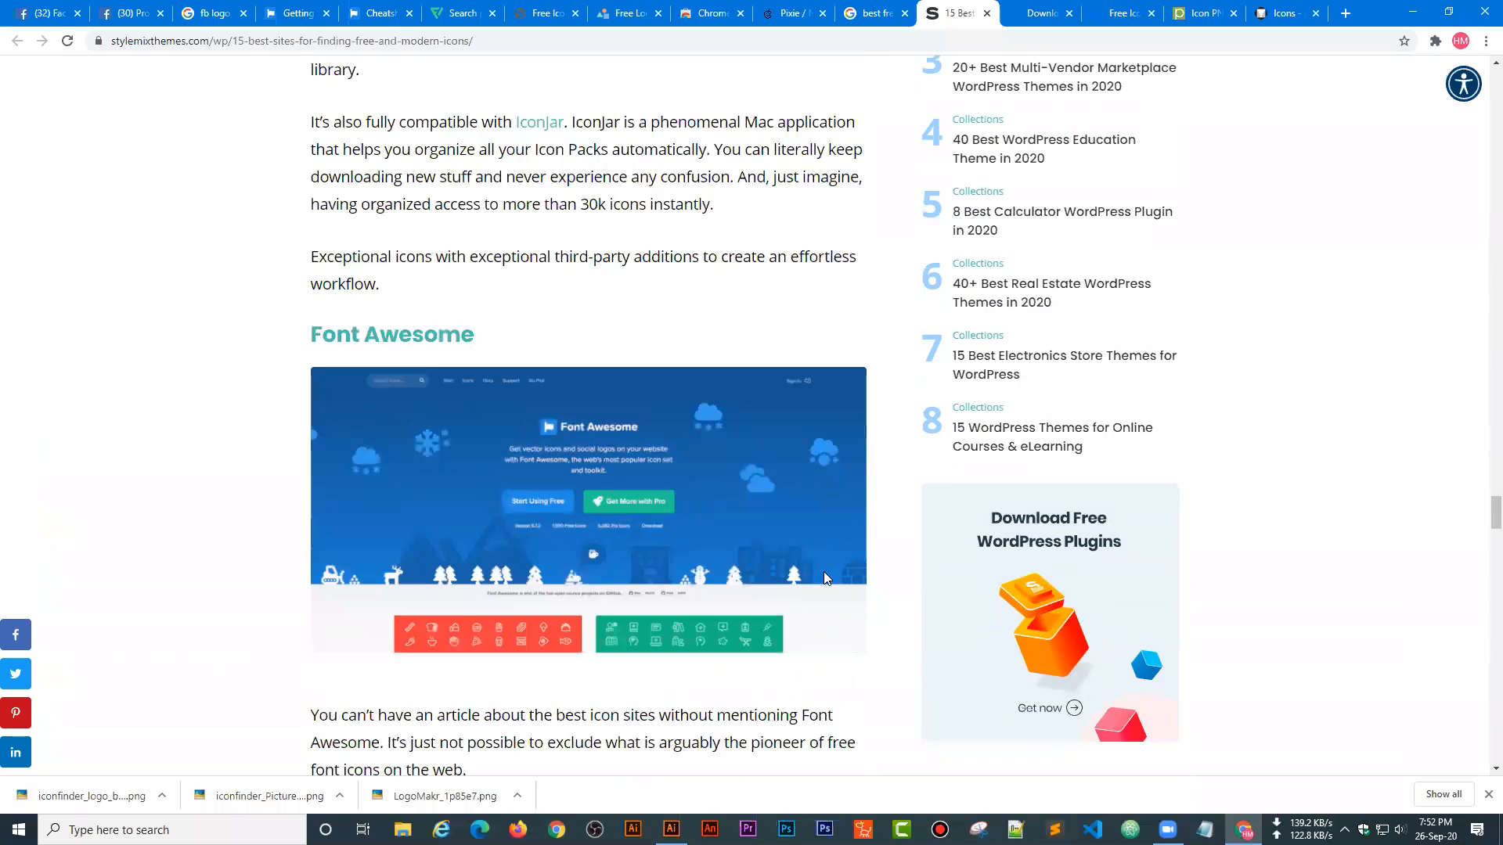
scroll(502, 328, "down", 10)
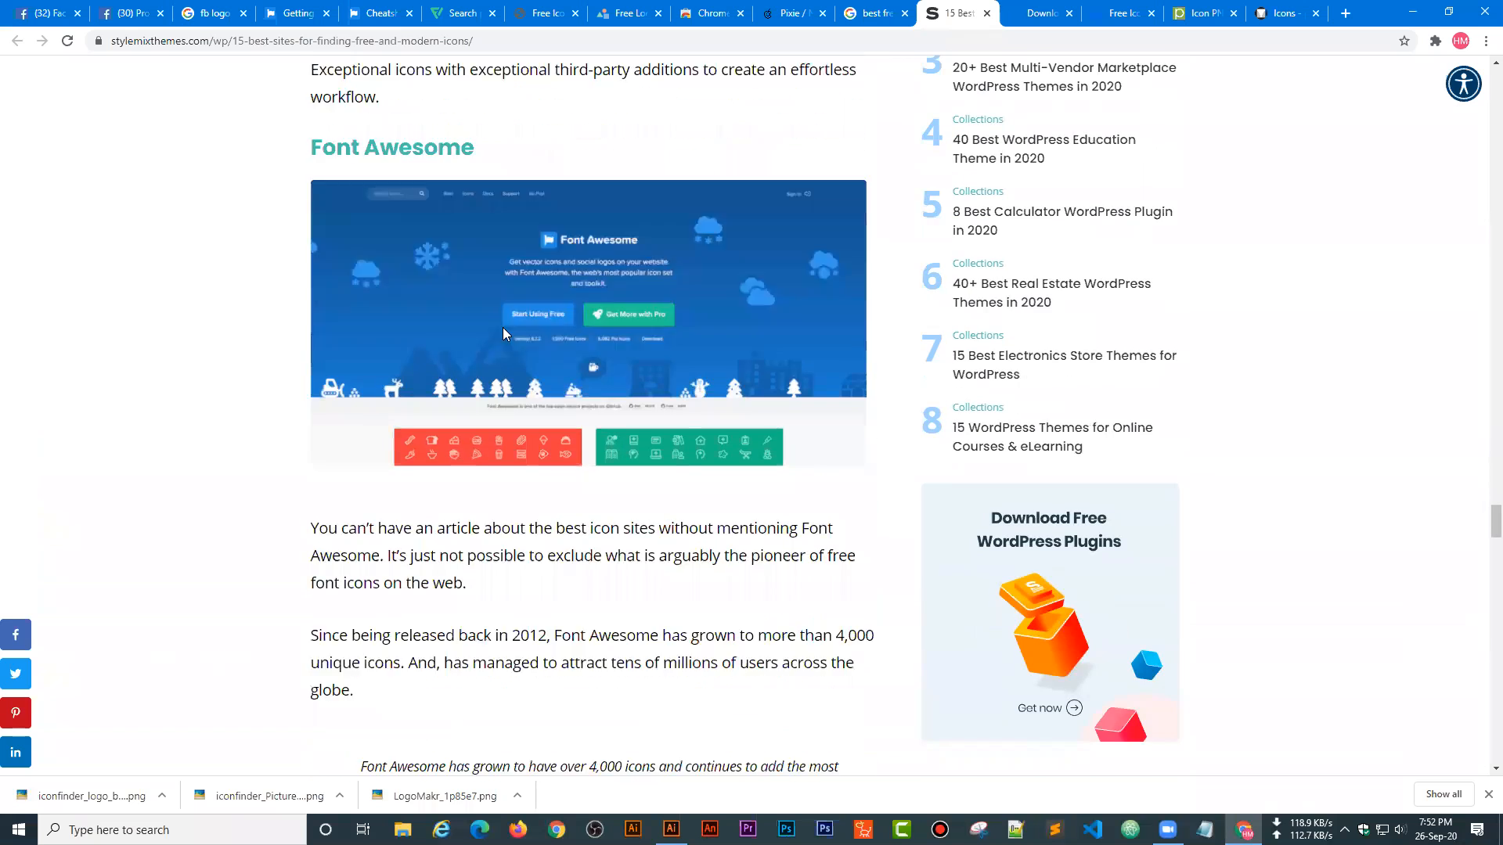
scroll(478, 352, "down", 3)
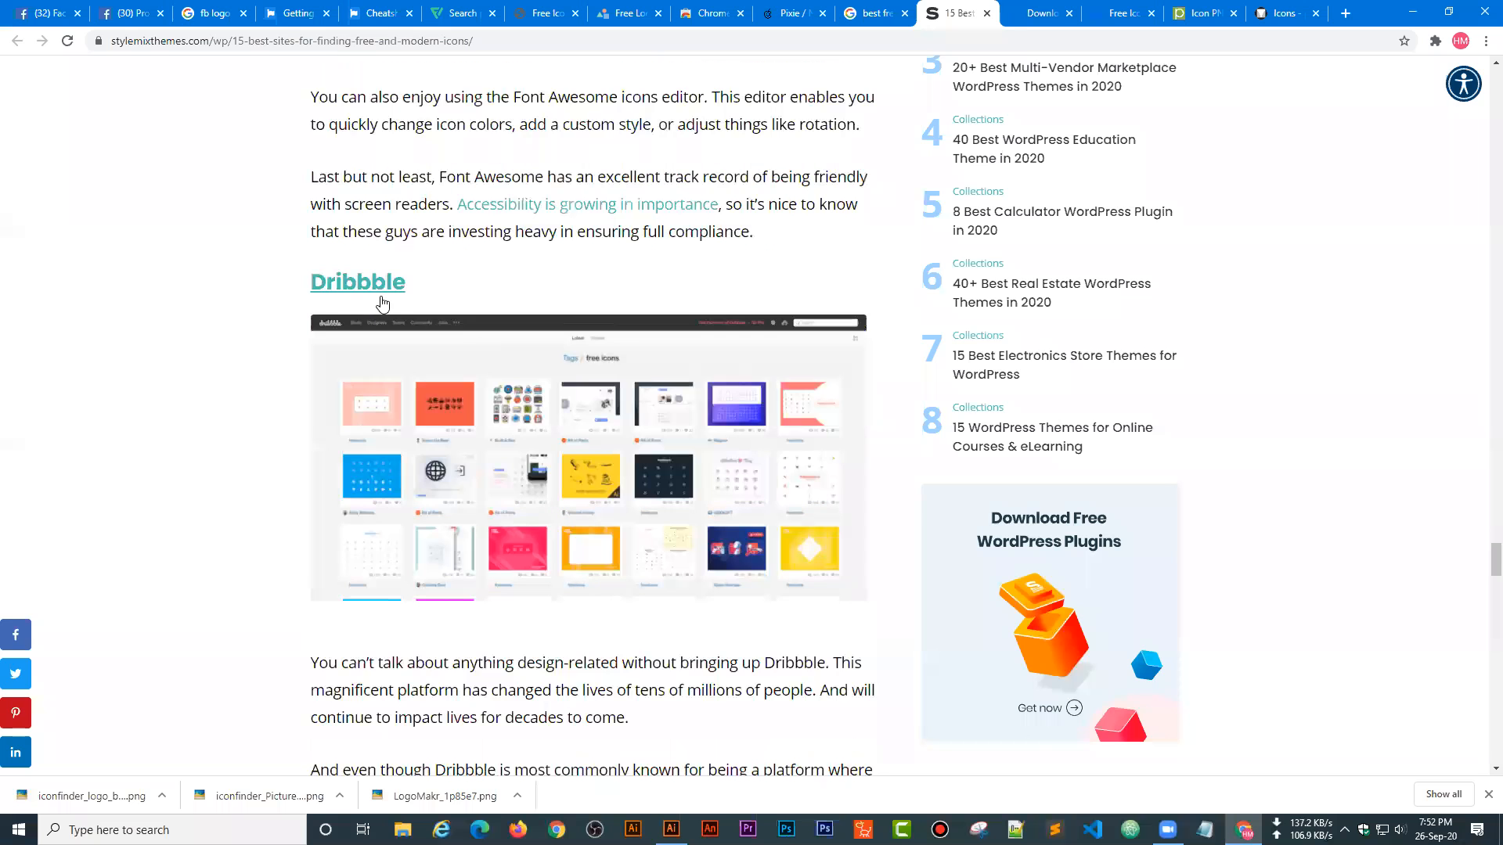
scroll(382, 303, "down", 14)
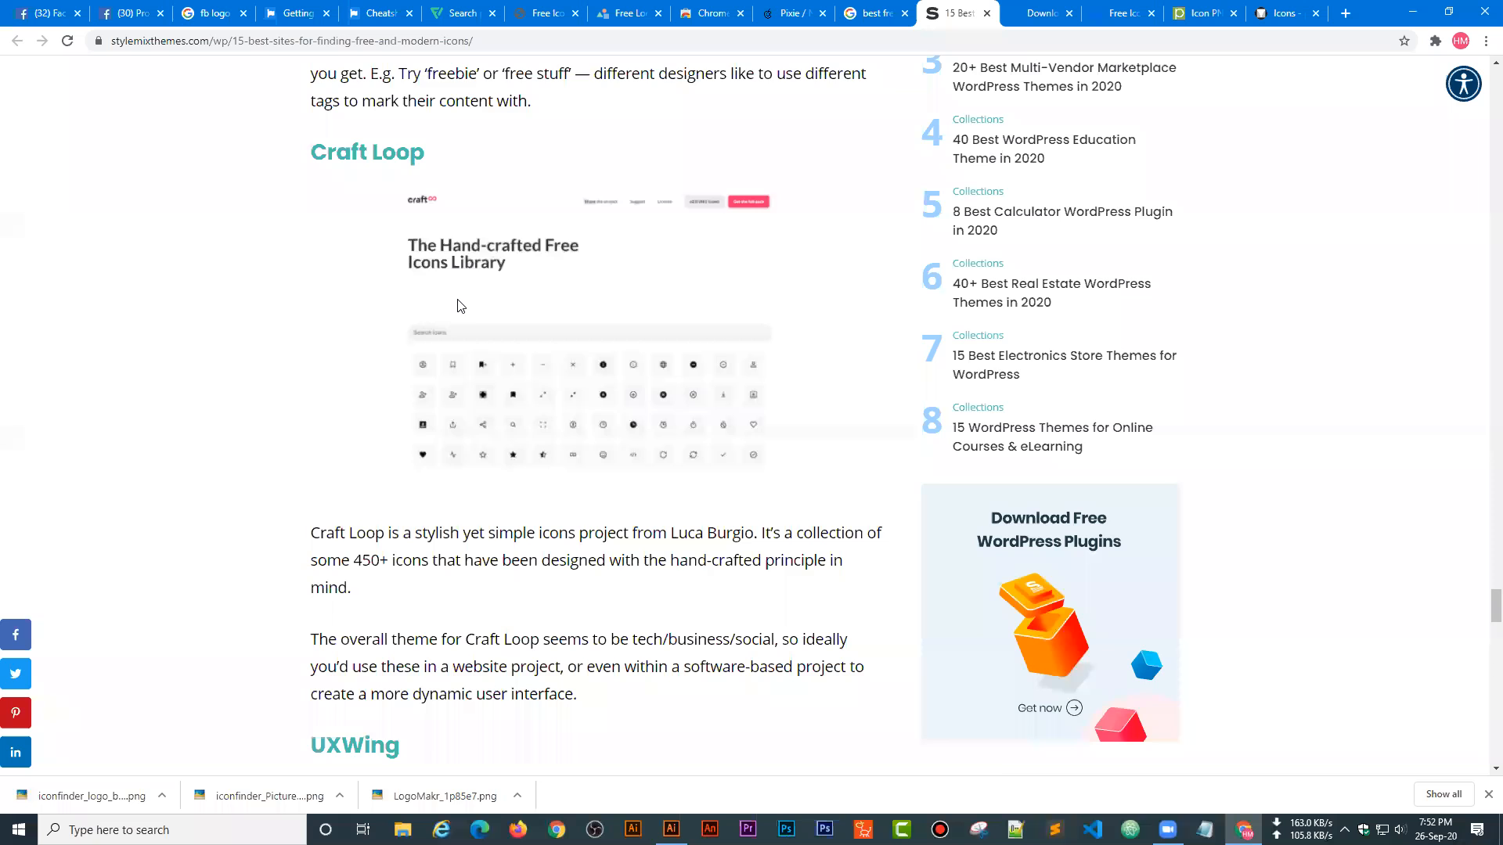
scroll(450, 291, "up", 15)
scroll(627, 355, "down", 10)
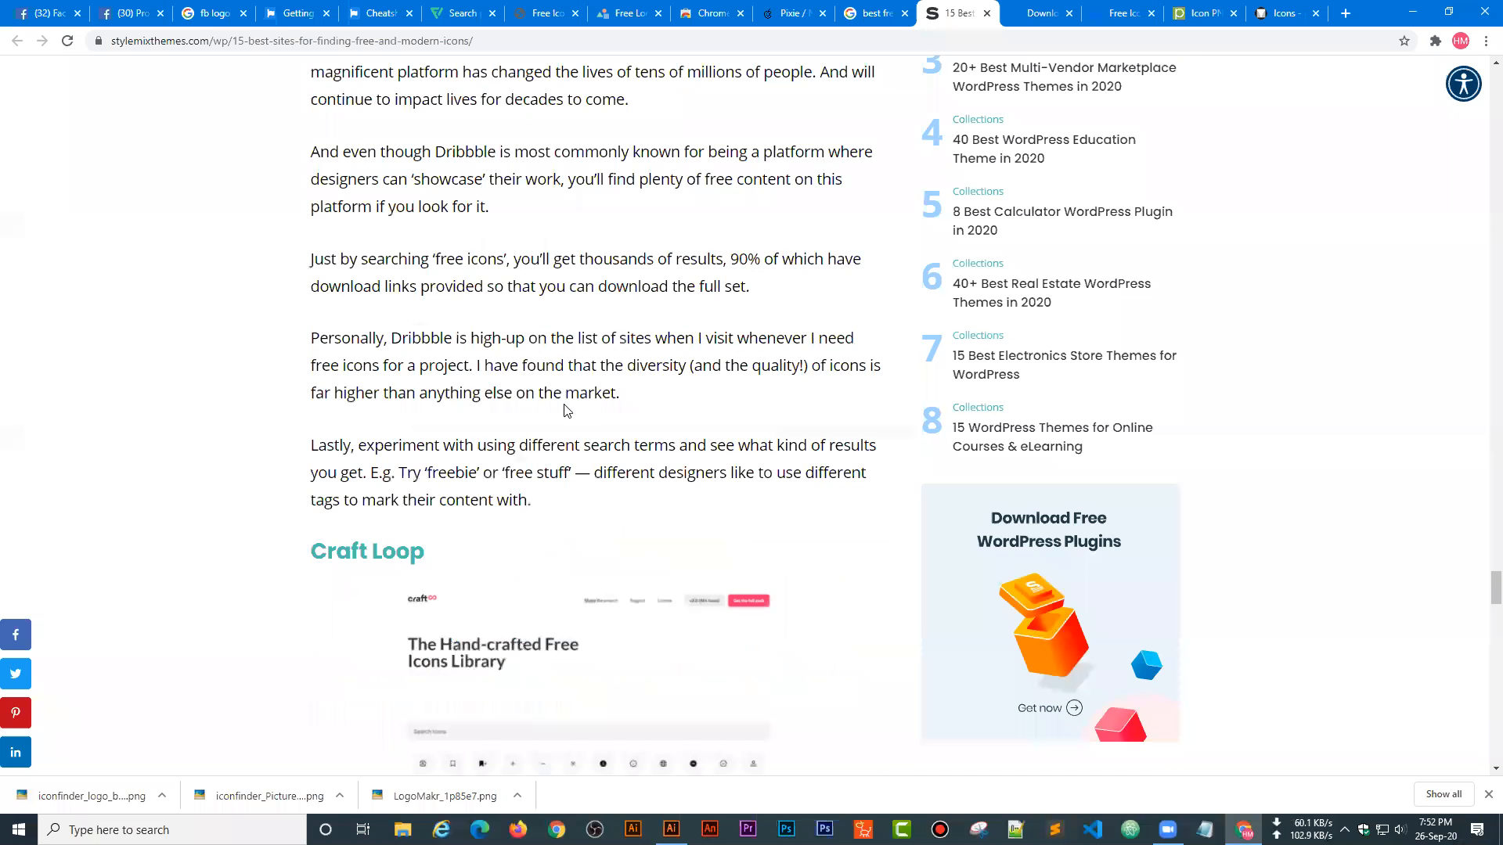
scroll(559, 391, "down", 18)
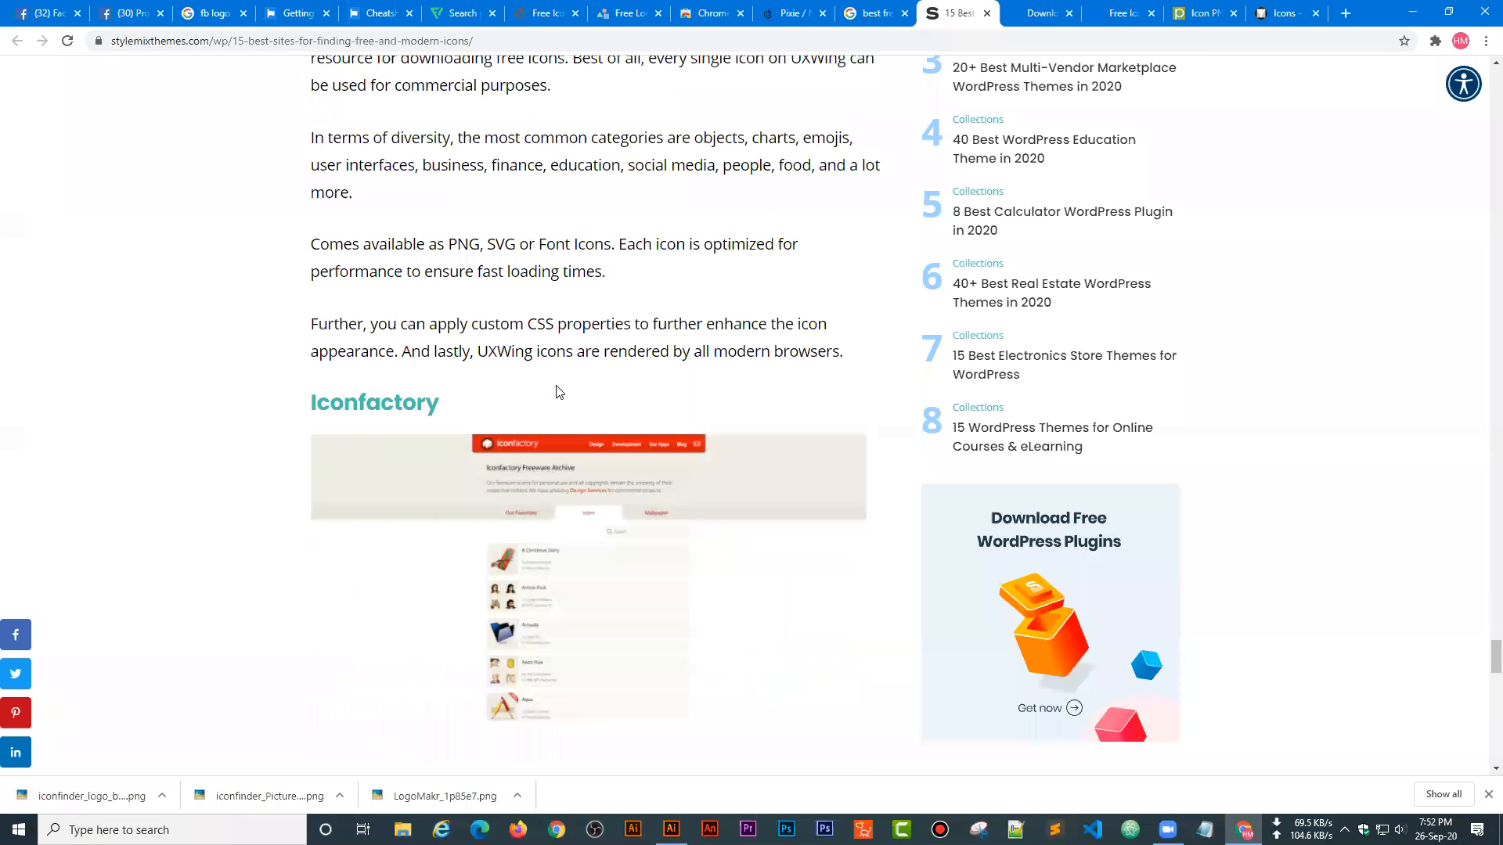
scroll(551, 401, "down", 2)
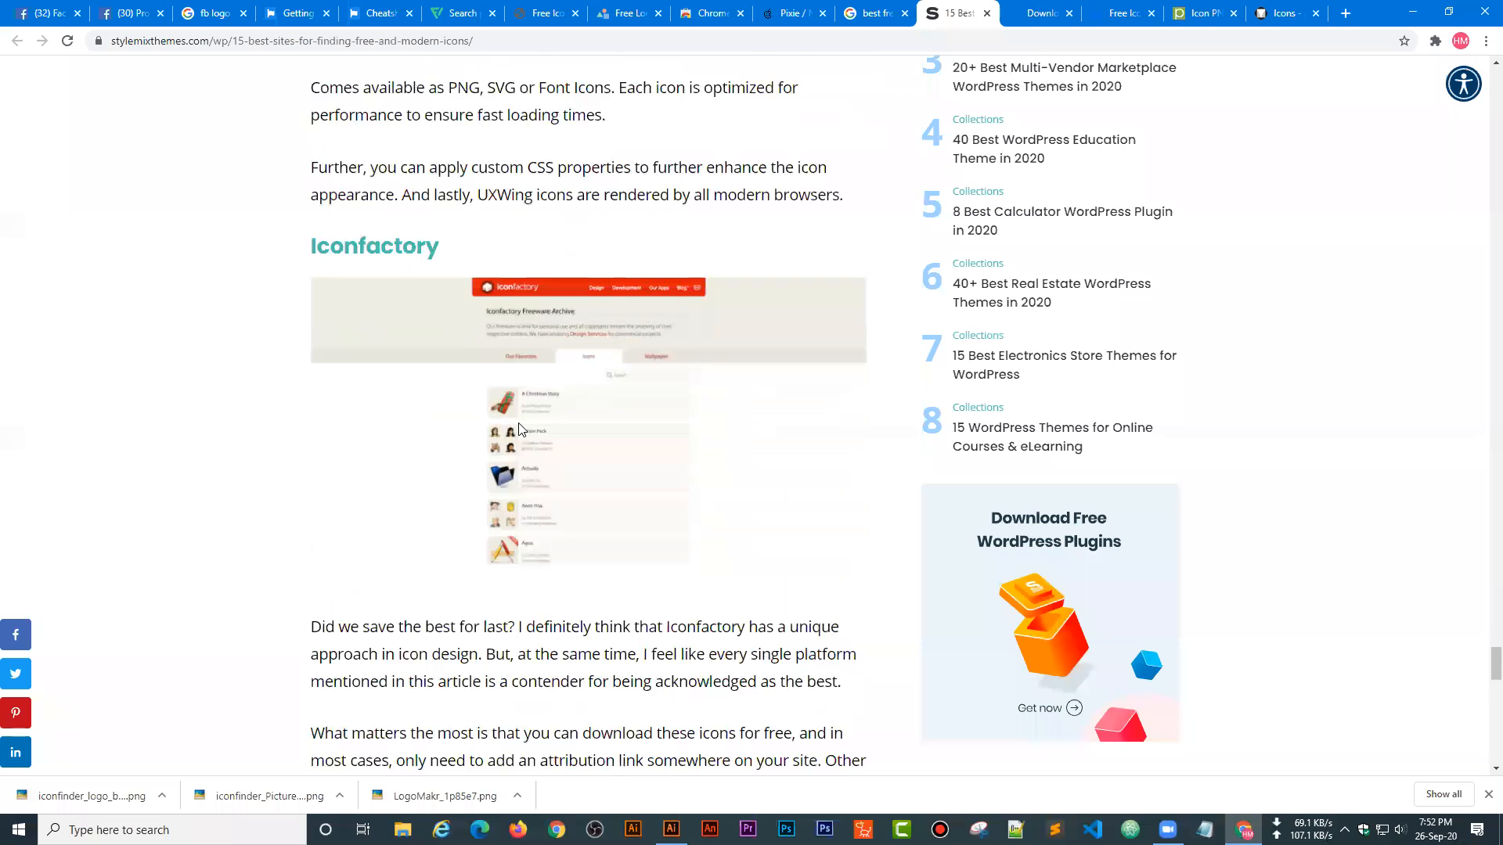
scroll(730, 430, "down", 11)
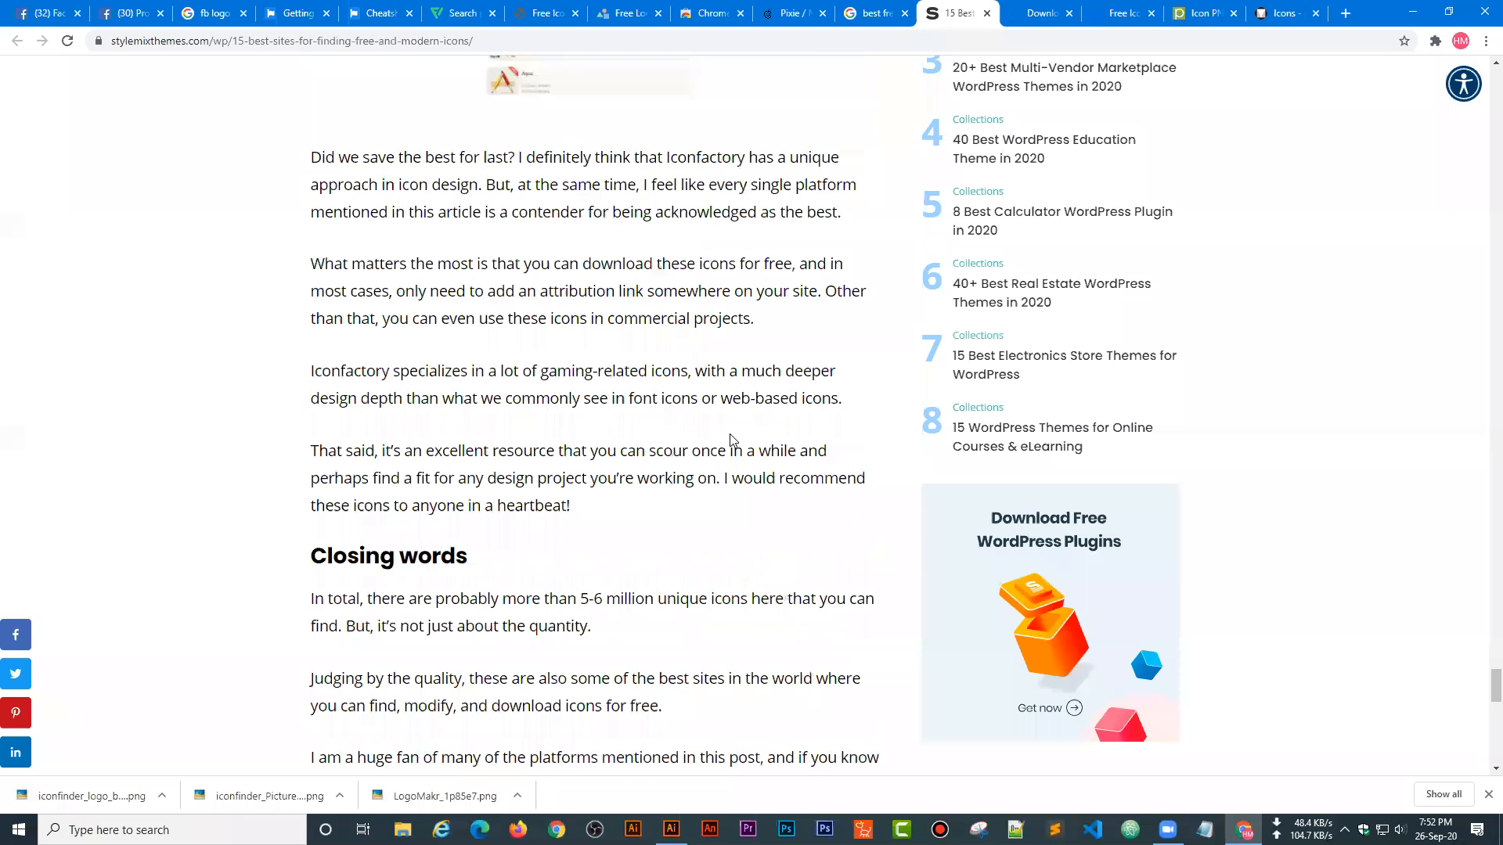
- Read through the rest of the icon sites article, past the closing words and comment form to the page footer
scroll(639, 191, "down", 7)
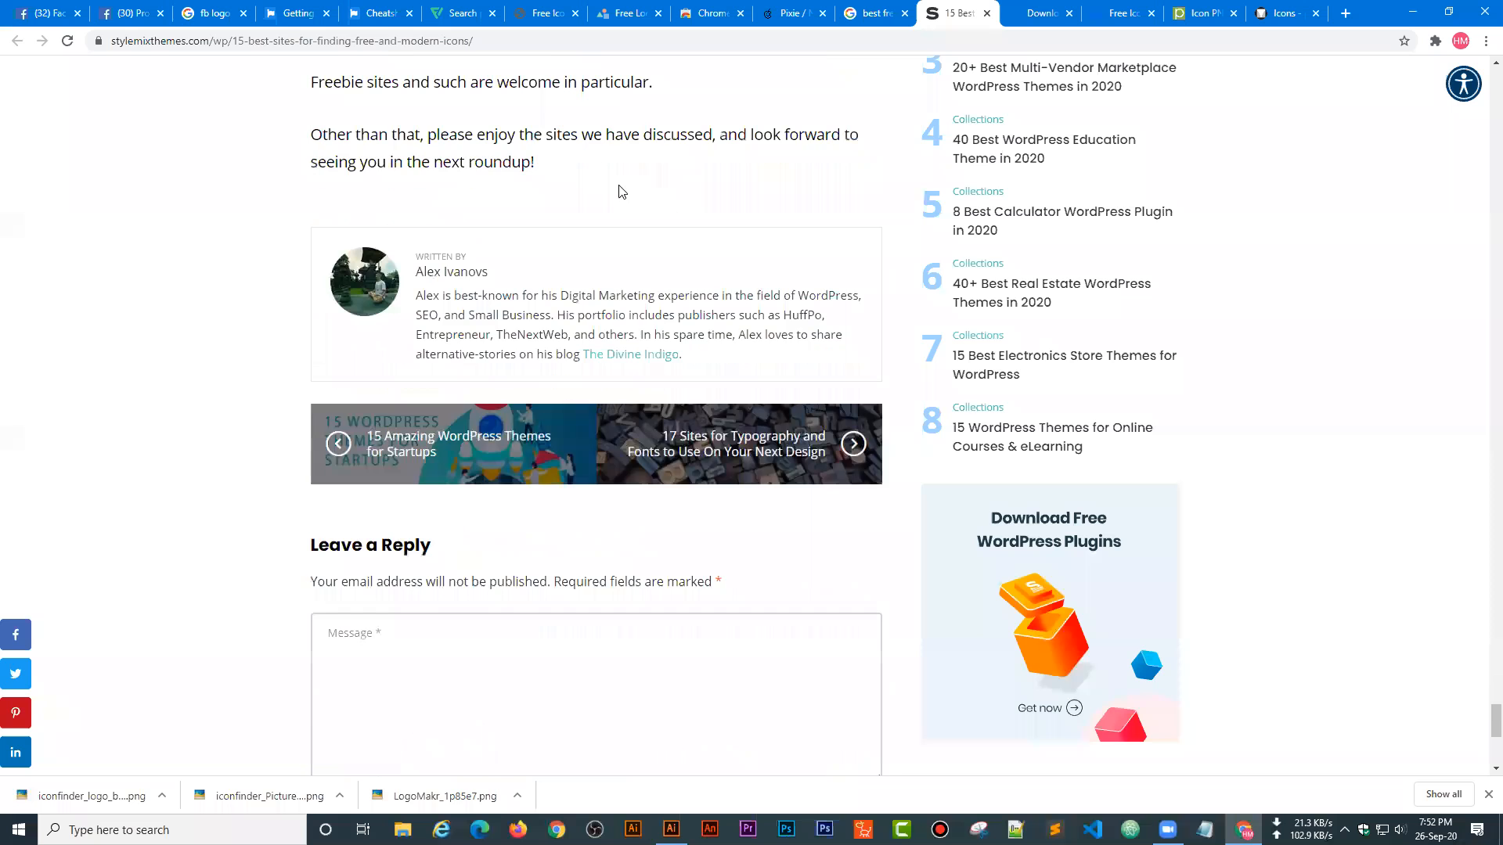
scroll(543, 231, "down", 6)
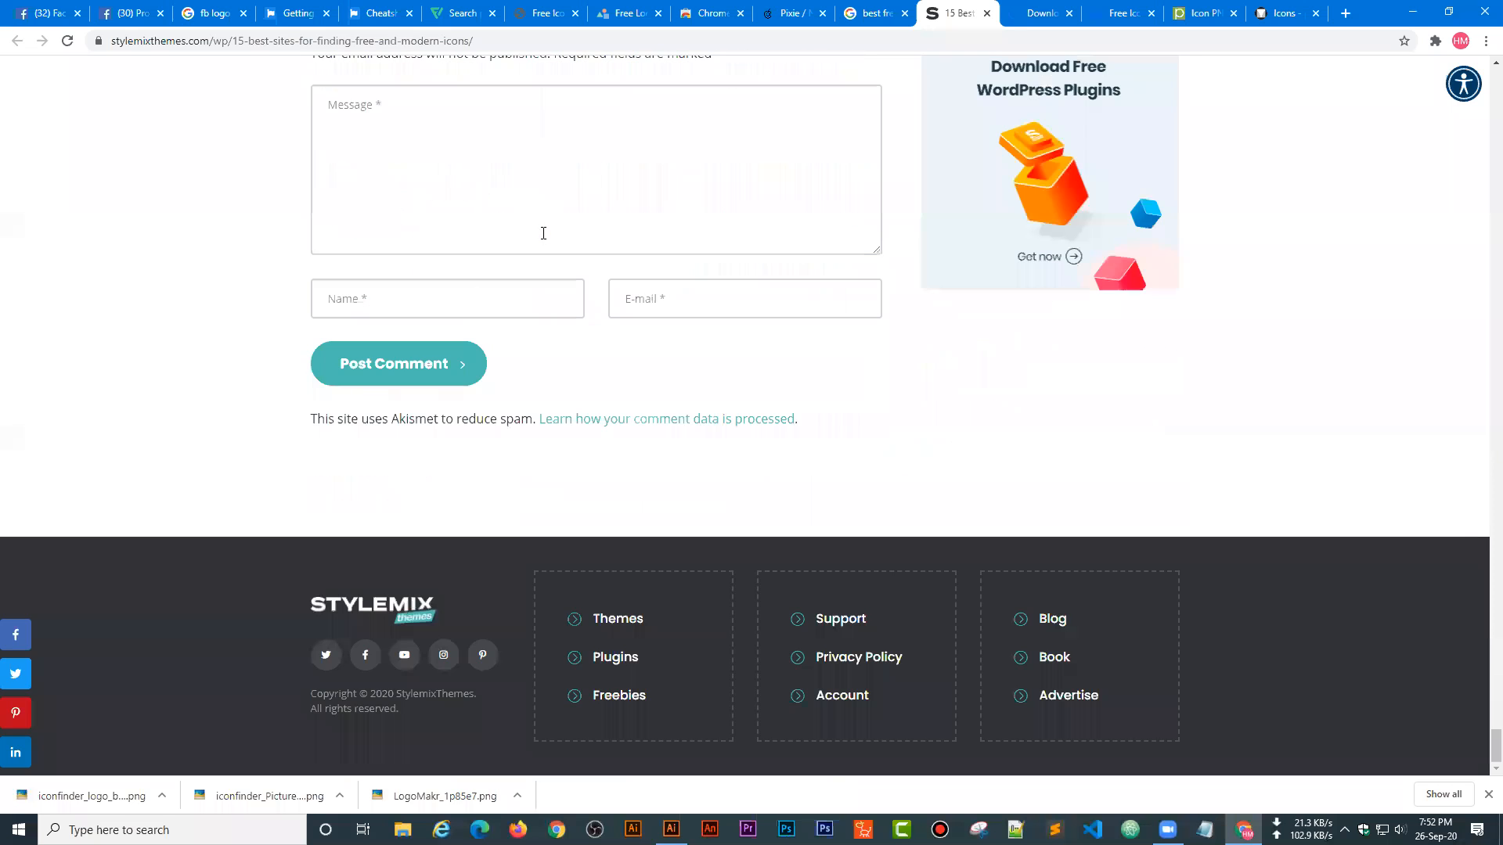
scroll(744, 179, "up", 6)
- Return to the best free icon sites search results and open Flaticon's Best Icons result in a new tab
left_click(872, 15)
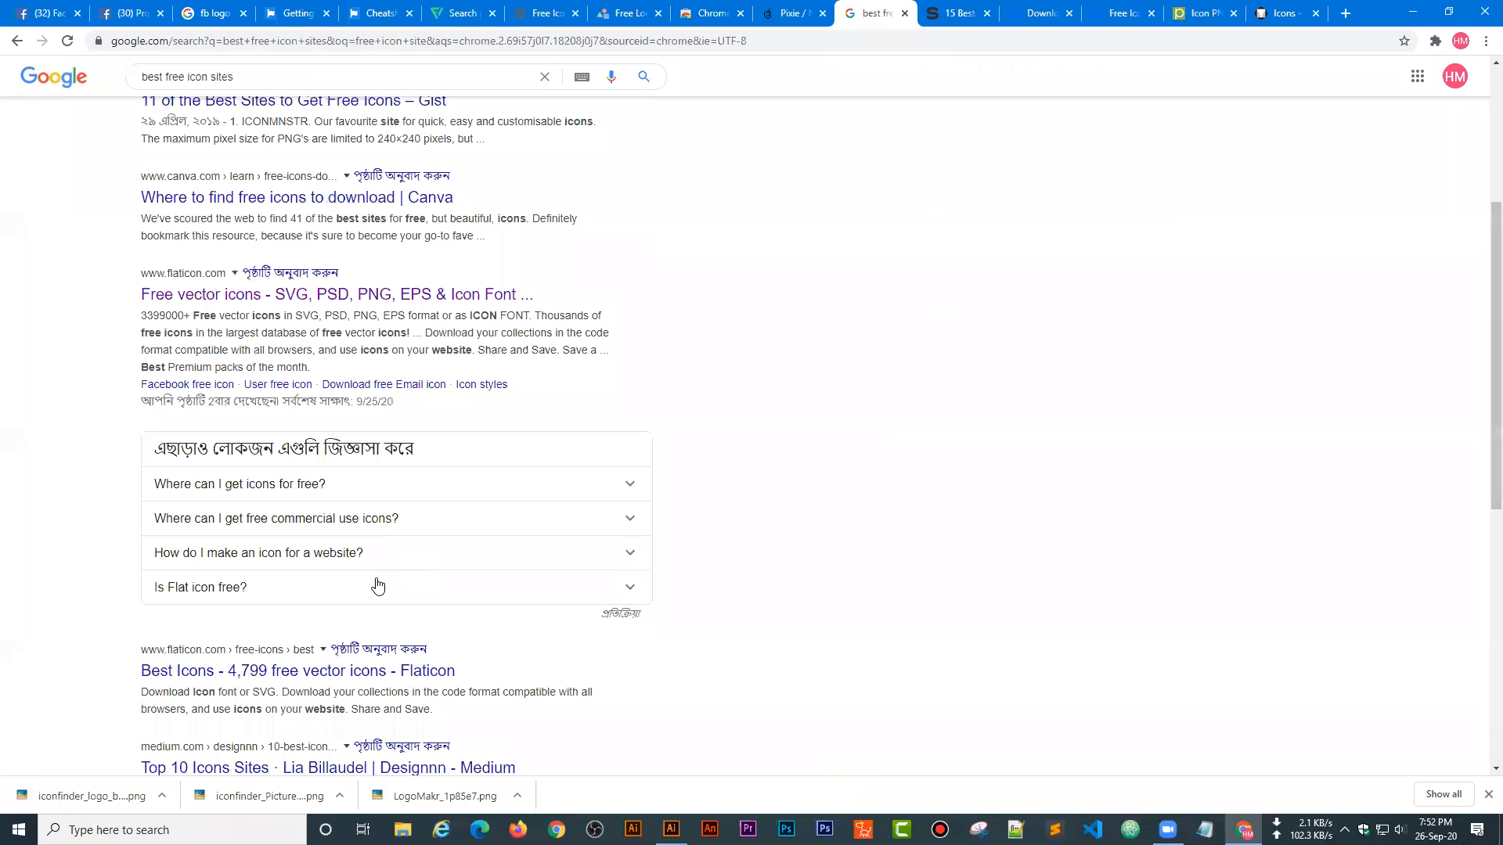
scroll(377, 586, "down", 5)
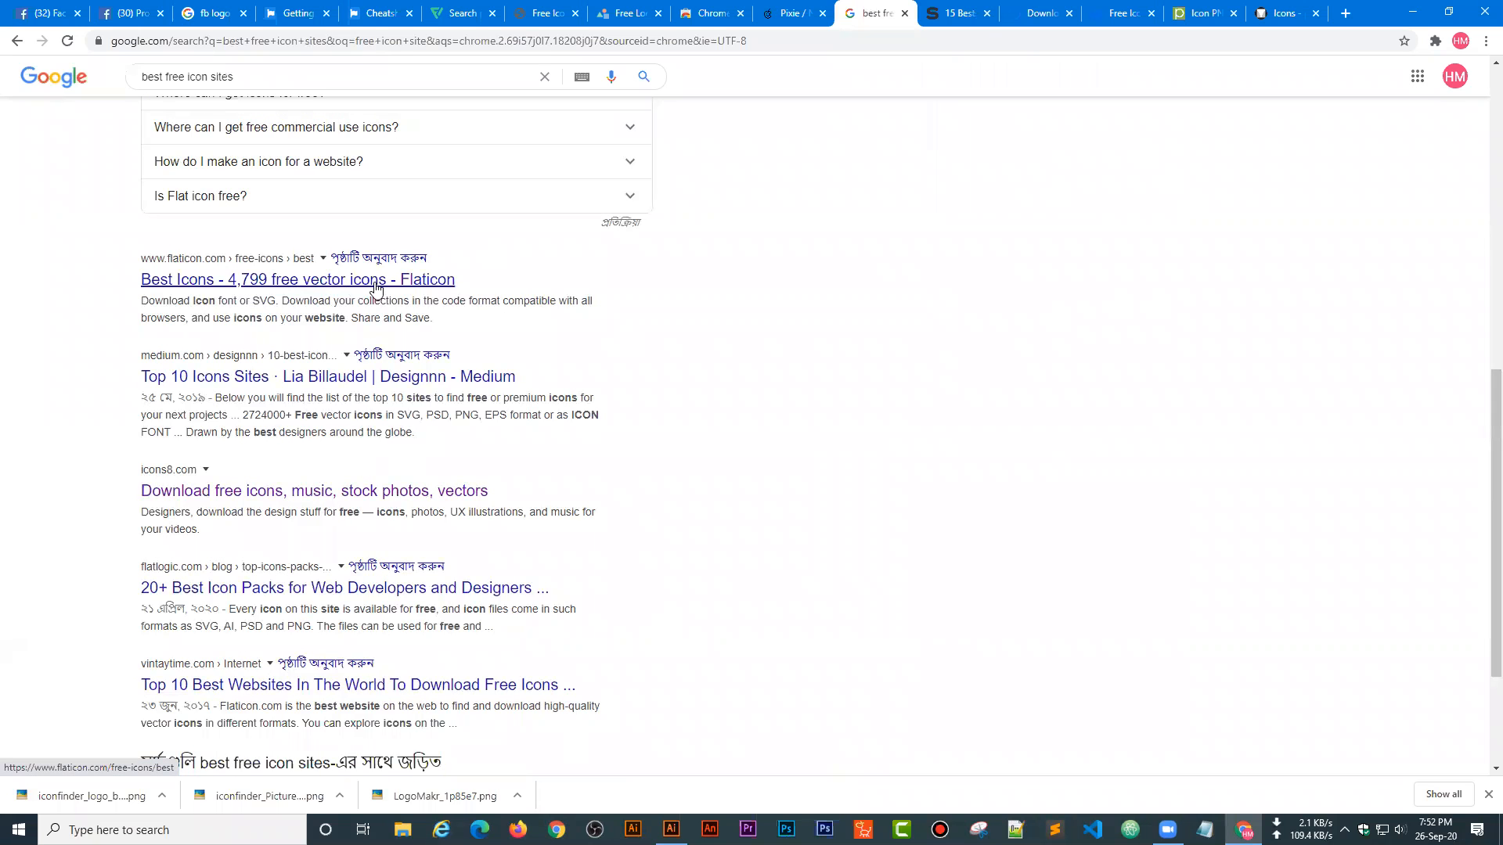
right_click(317, 285)
left_click(342, 292)
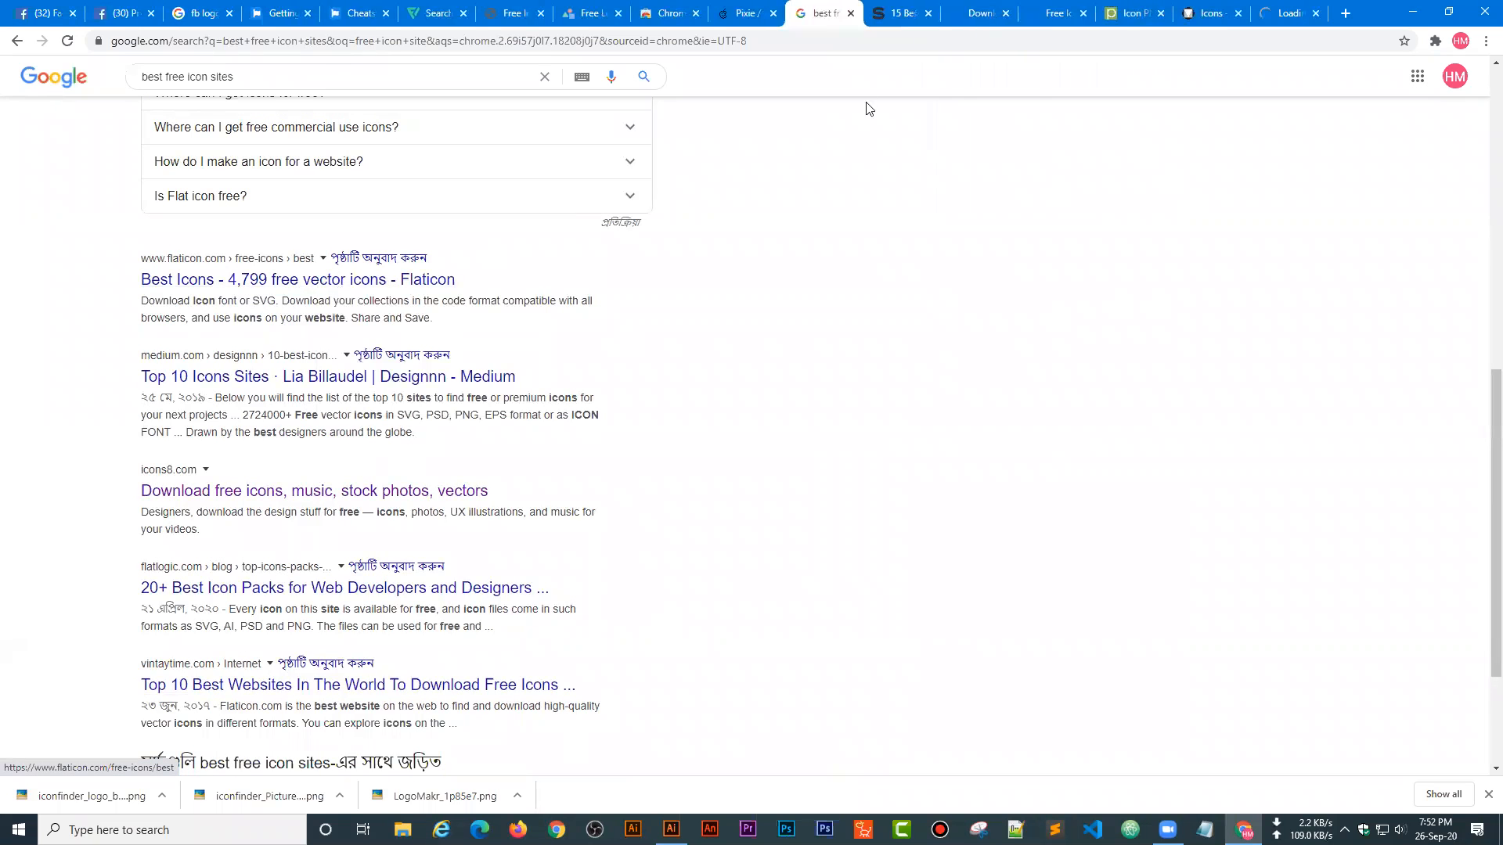
- Check the opened icon site pages, going through the article, Icons8, Material Icons and Pngtree
left_click(900, 14)
left_click(994, 10)
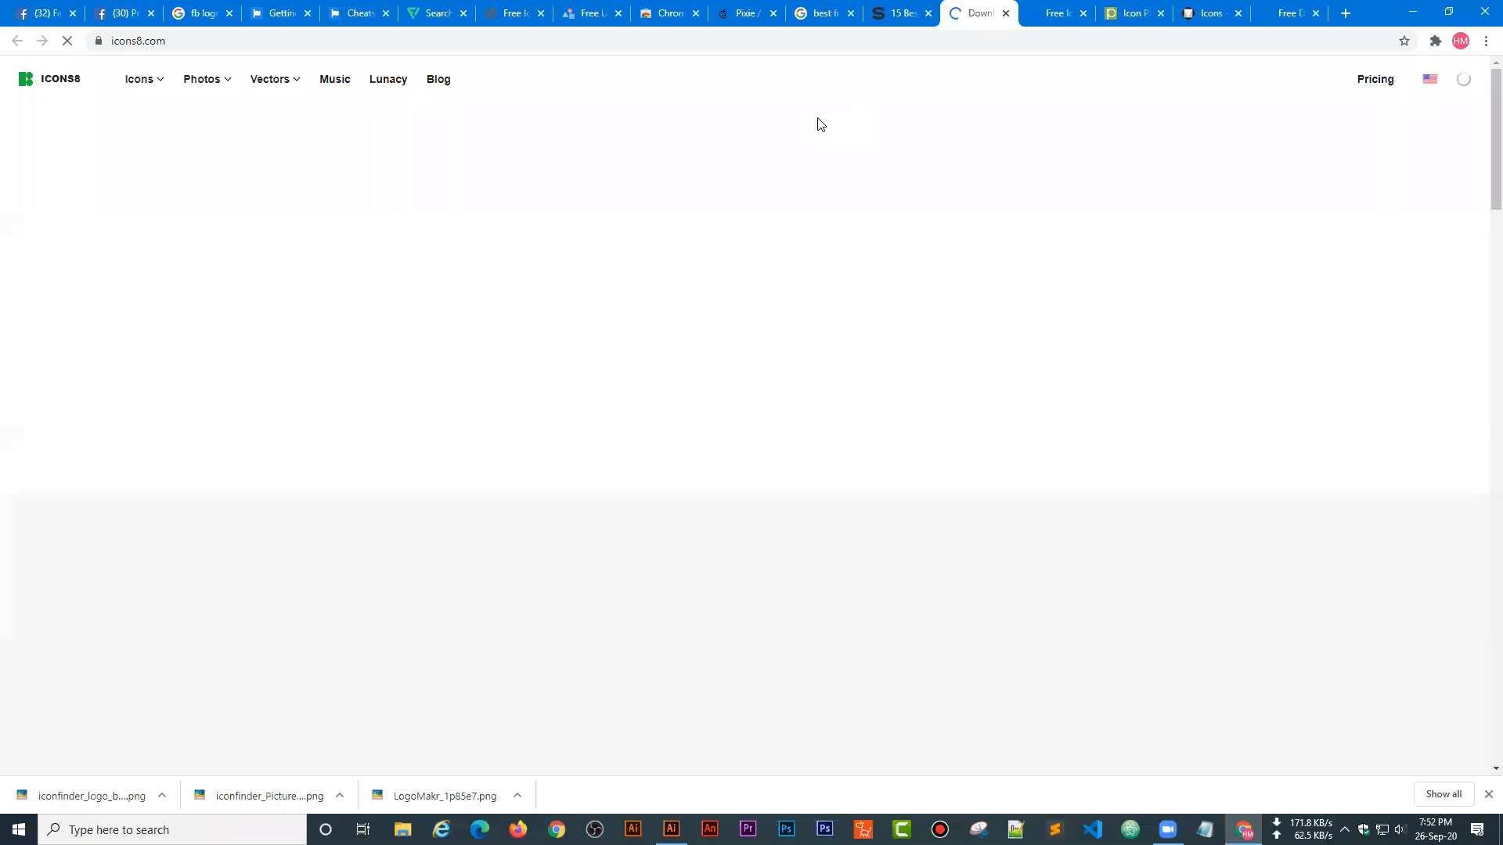
left_click(1134, 12)
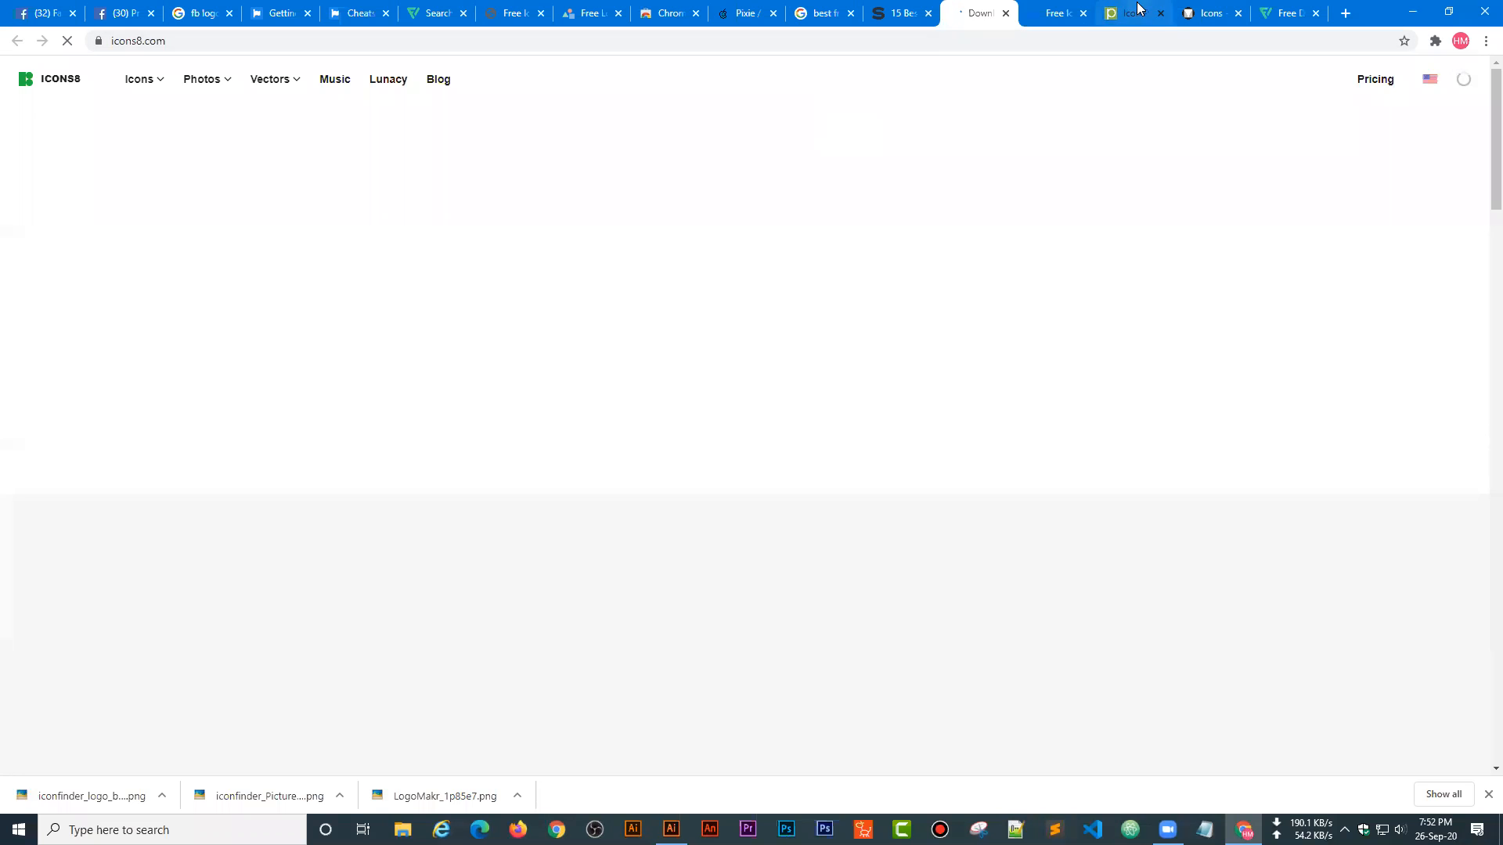
left_click(1202, 17)
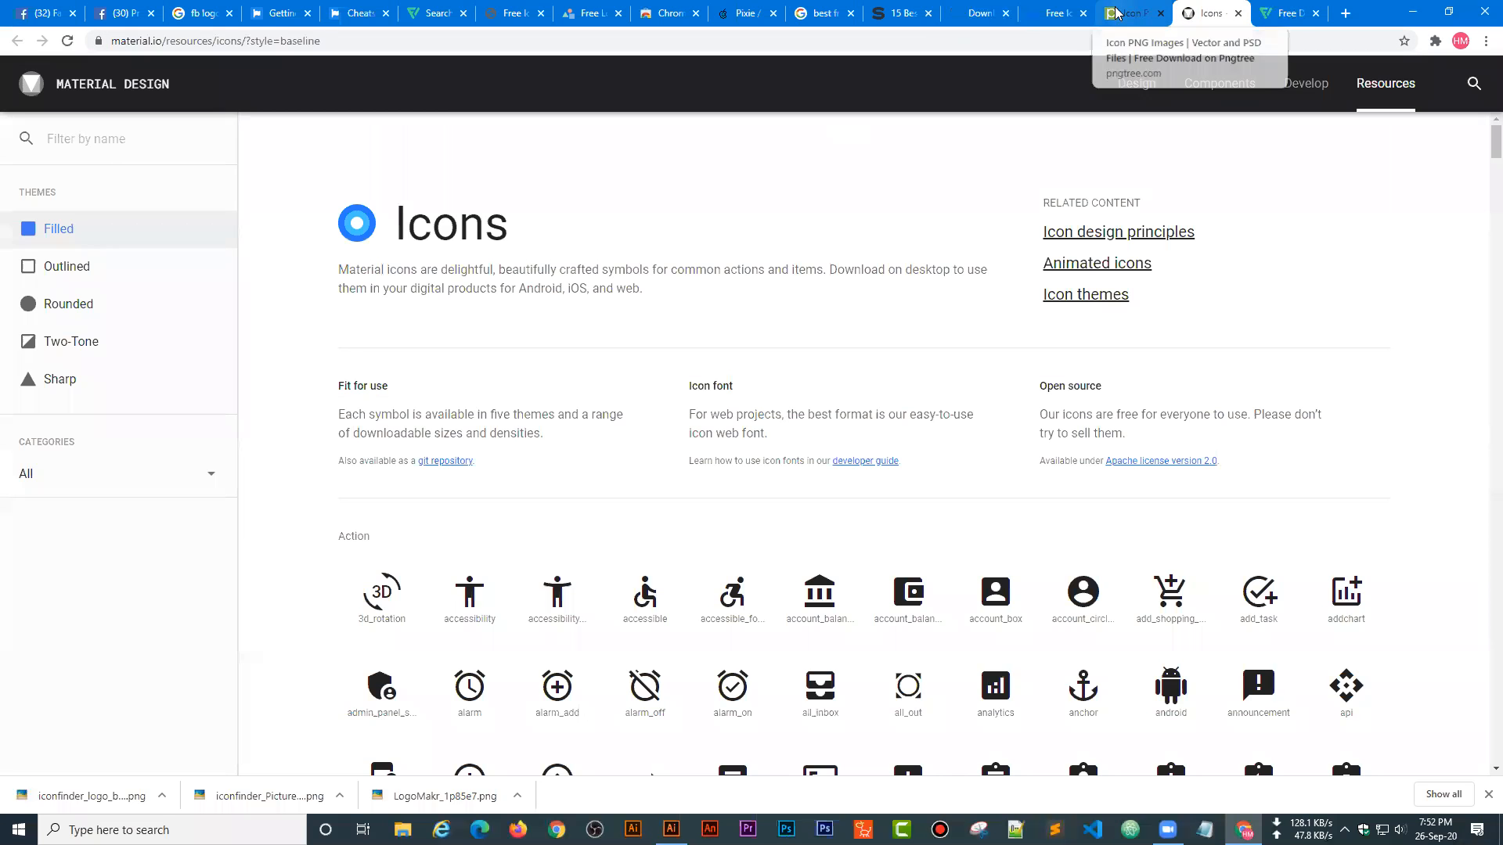
left_click(1125, 15)
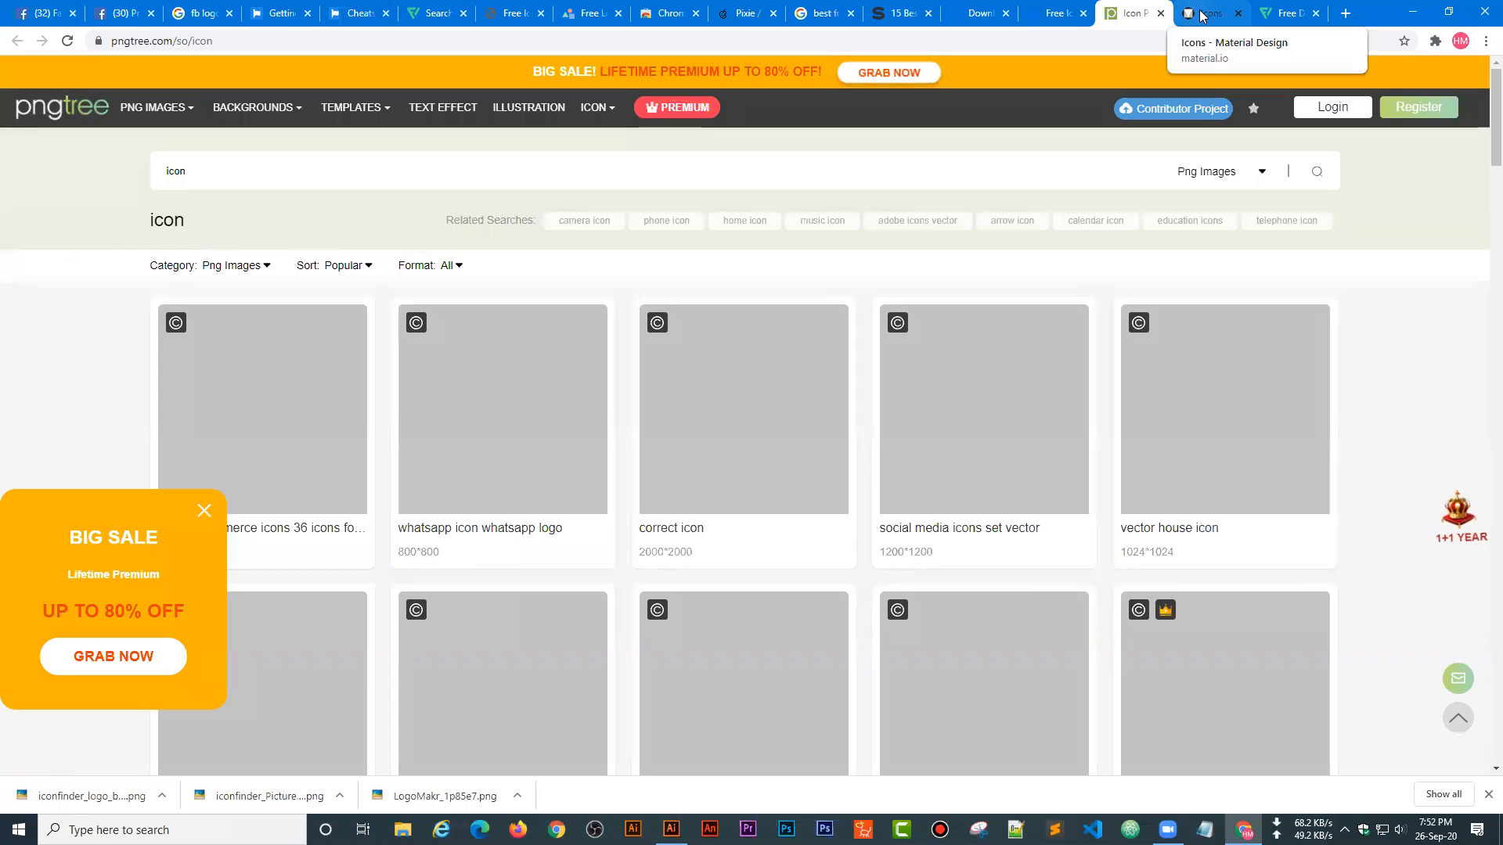
- Browse the filled icons in the Action category on the Material Design icons page
left_click(1188, 18)
scroll(592, 502, "down", 3)
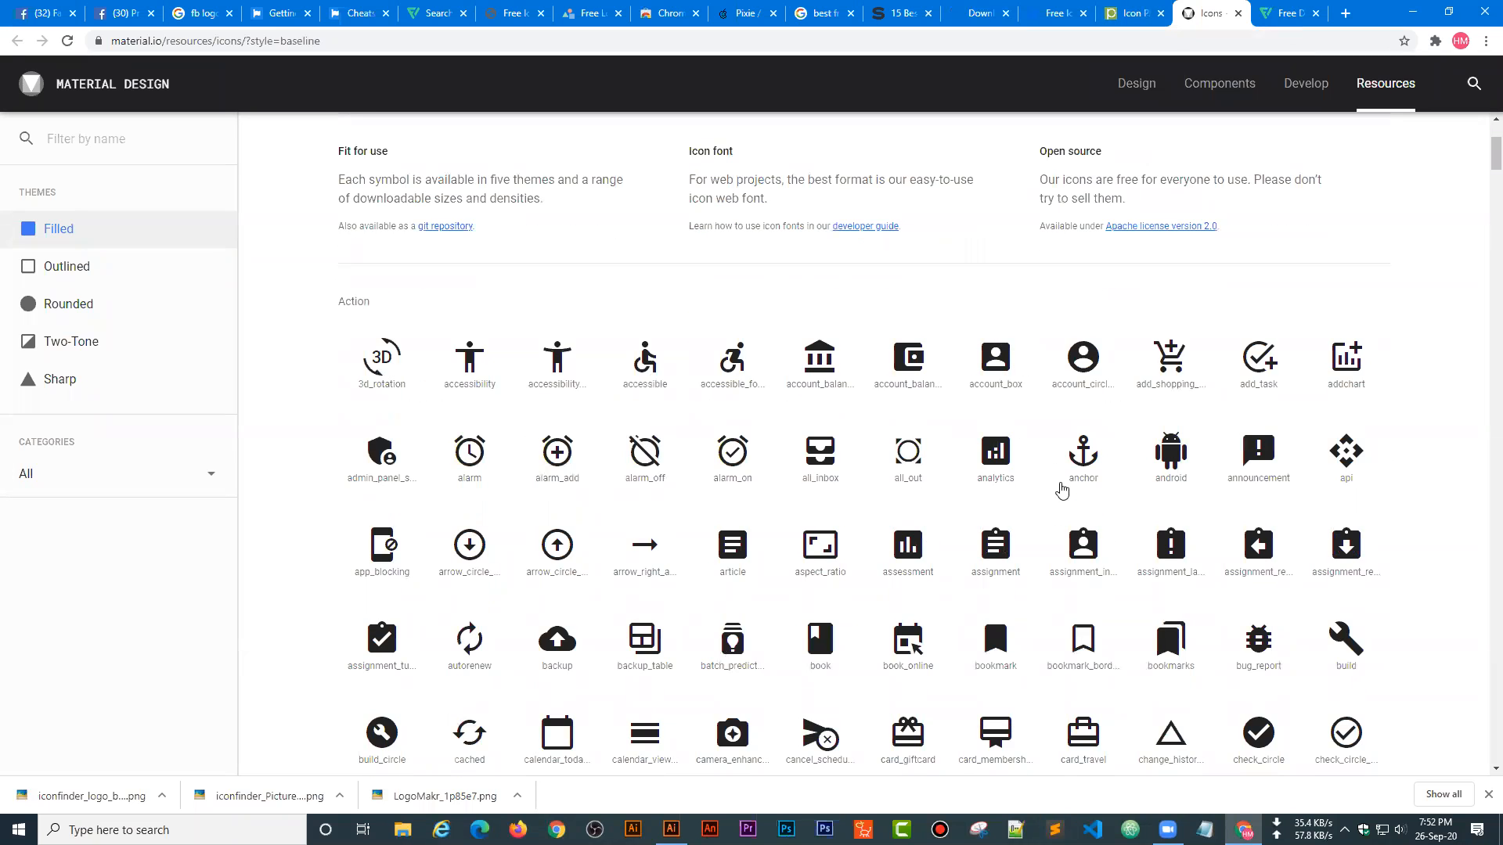
scroll(1211, 473, "down", 5)
scroll(949, 560, "down", 5)
scroll(925, 540, "down", 6)
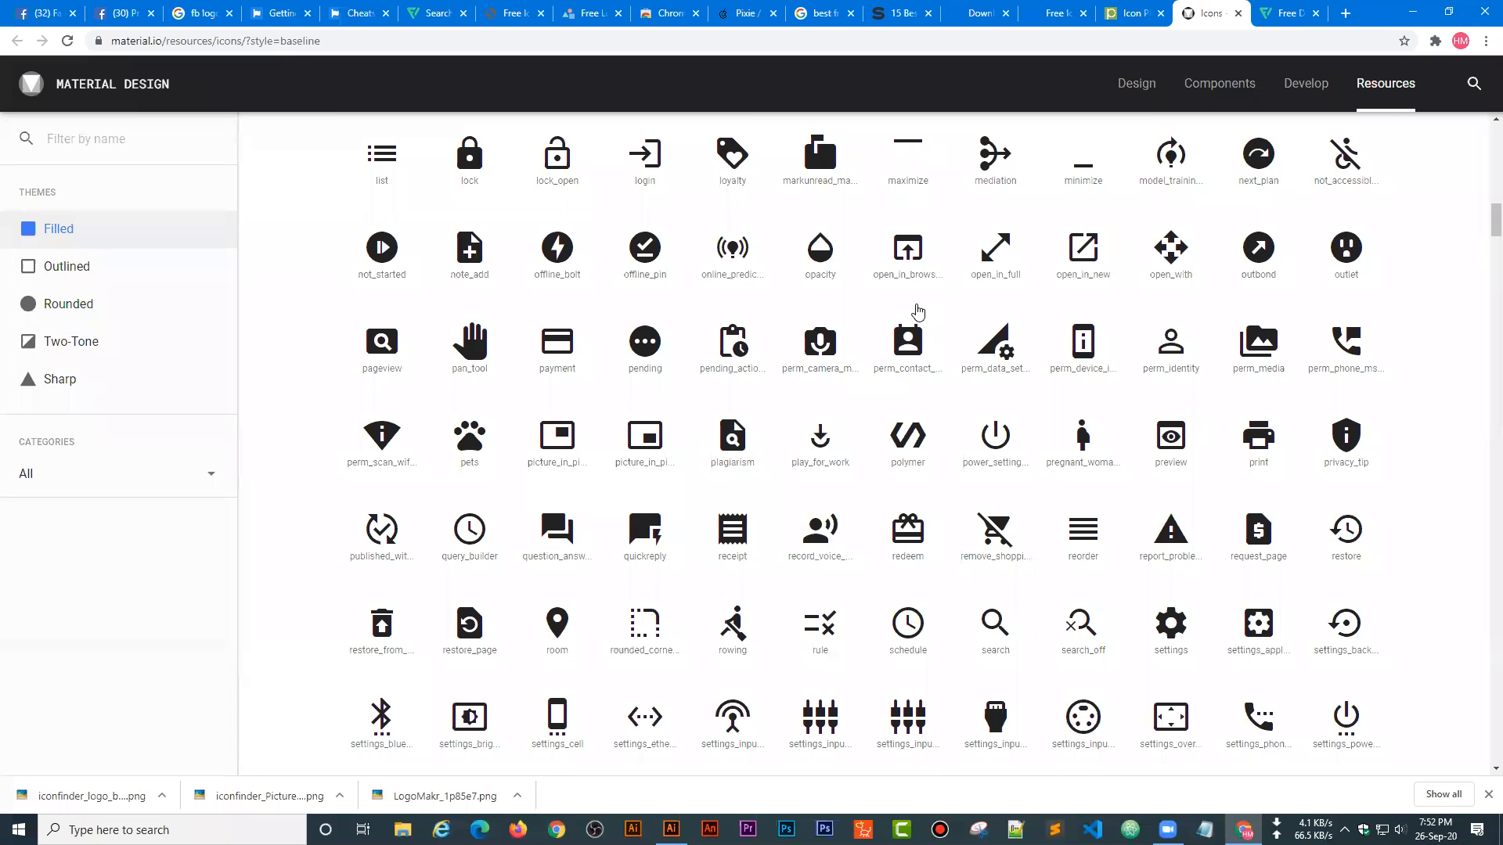
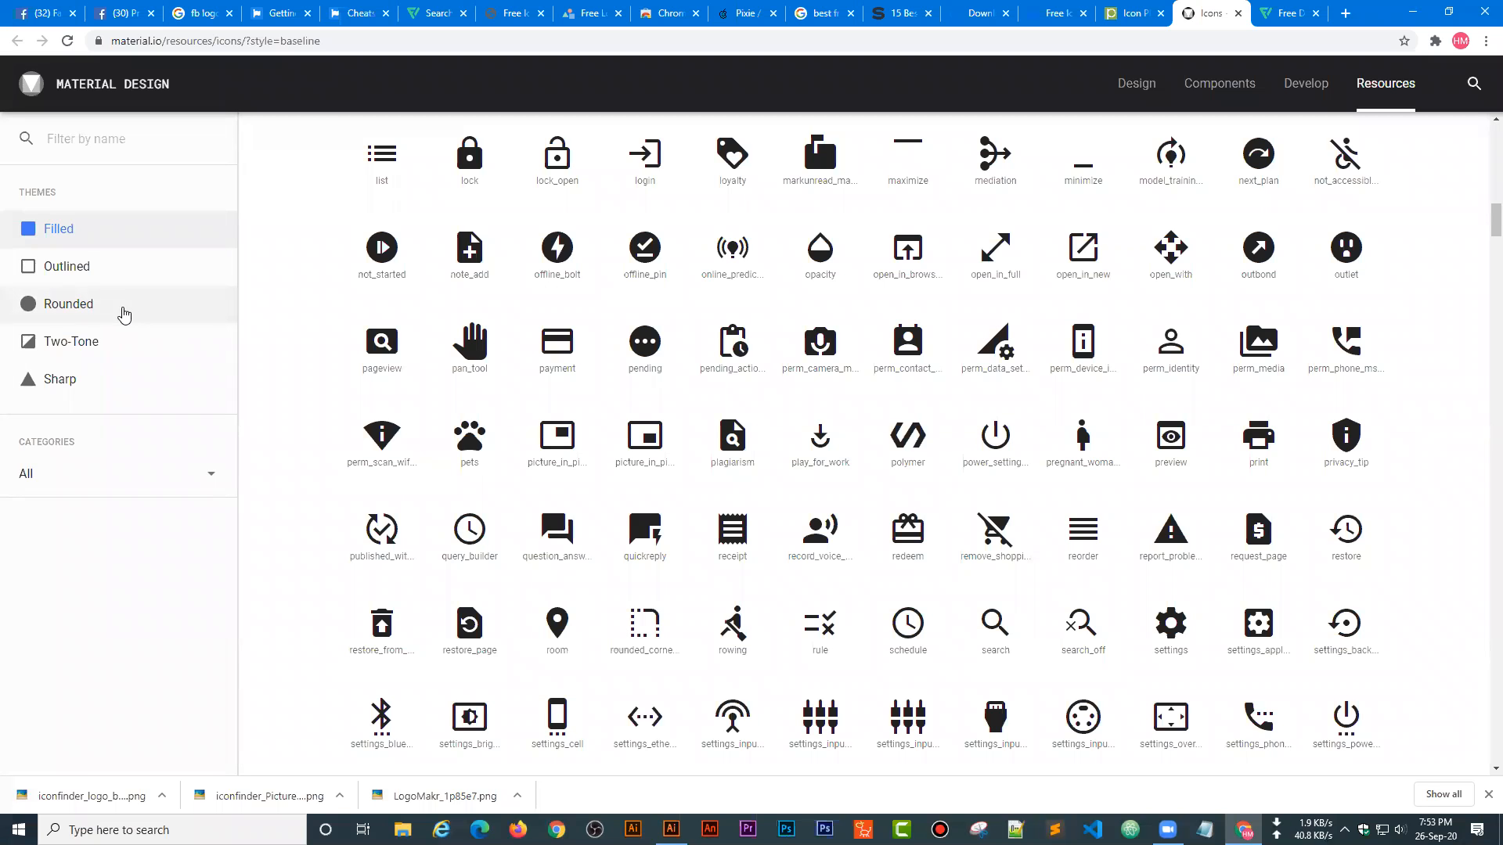
- Compare the Material icons in the Rounded, Two-Tone and Sharp themes, browsing the Sharp set as far as the Editor category
left_click(76, 316)
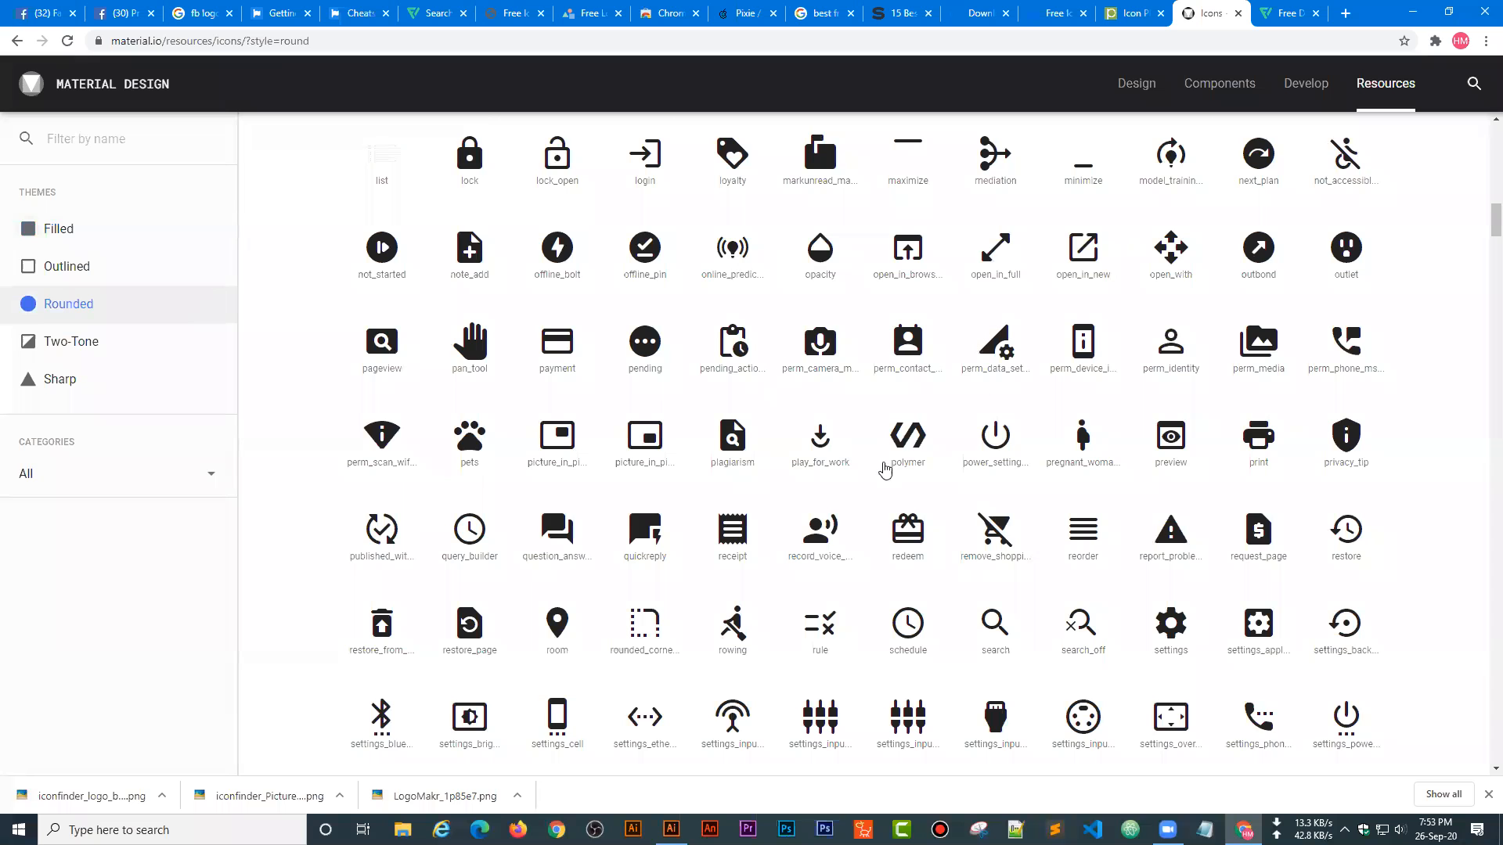
scroll(885, 469, "down", 2)
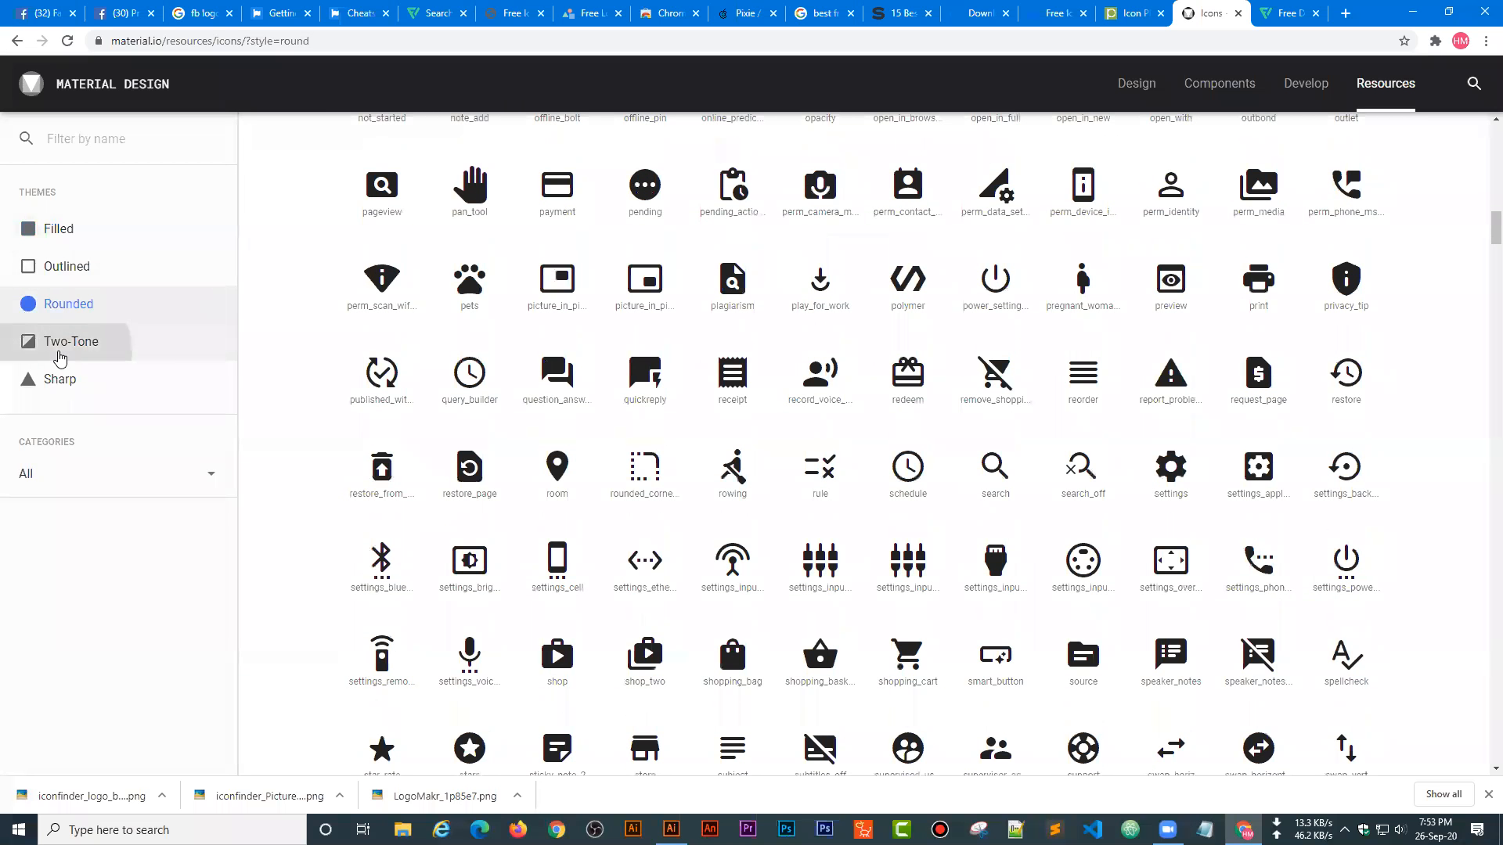
left_click(60, 359)
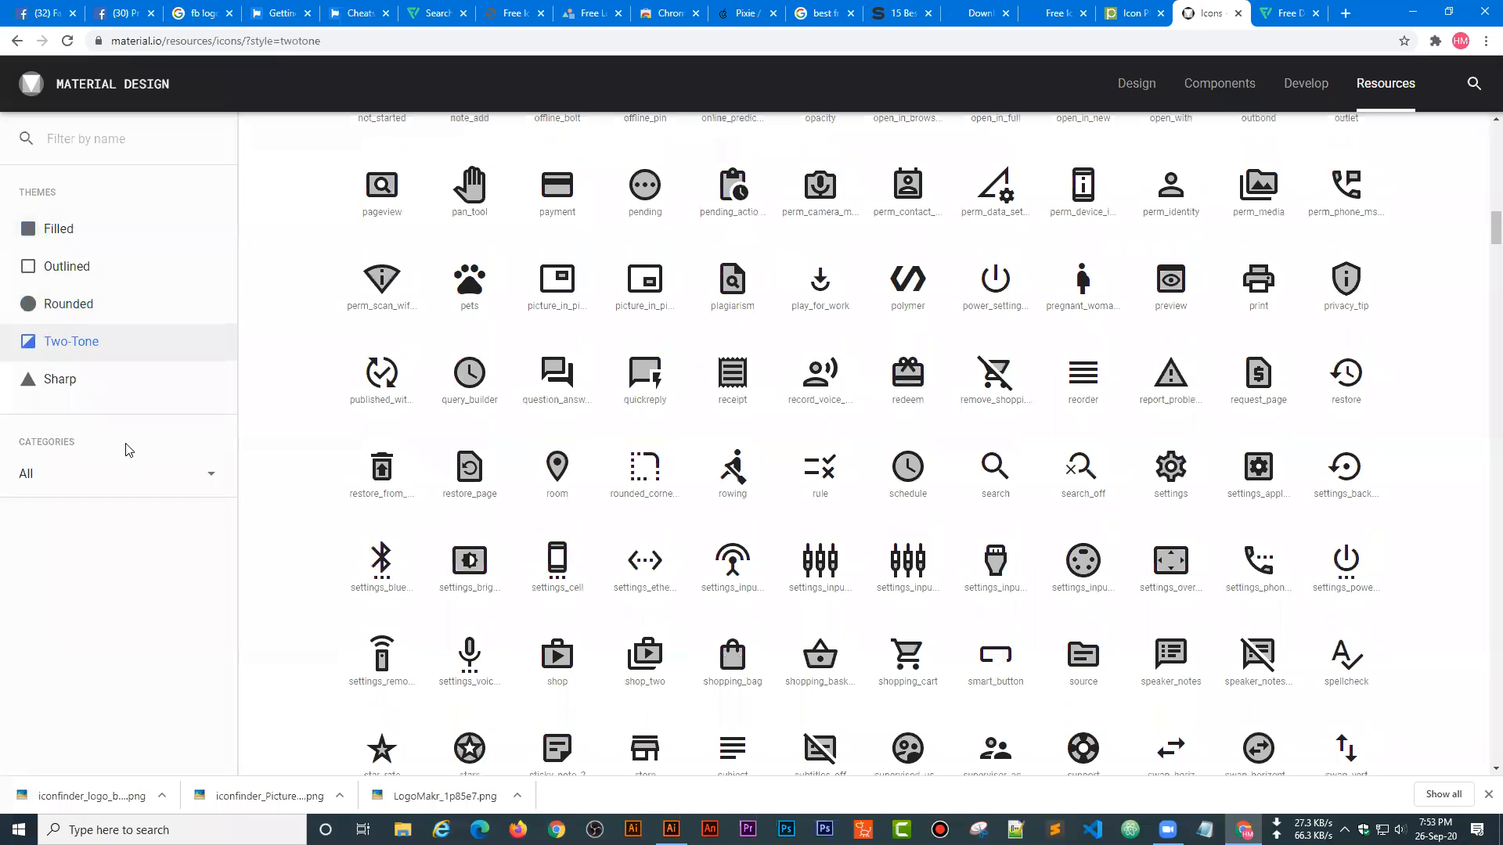
left_click(90, 384)
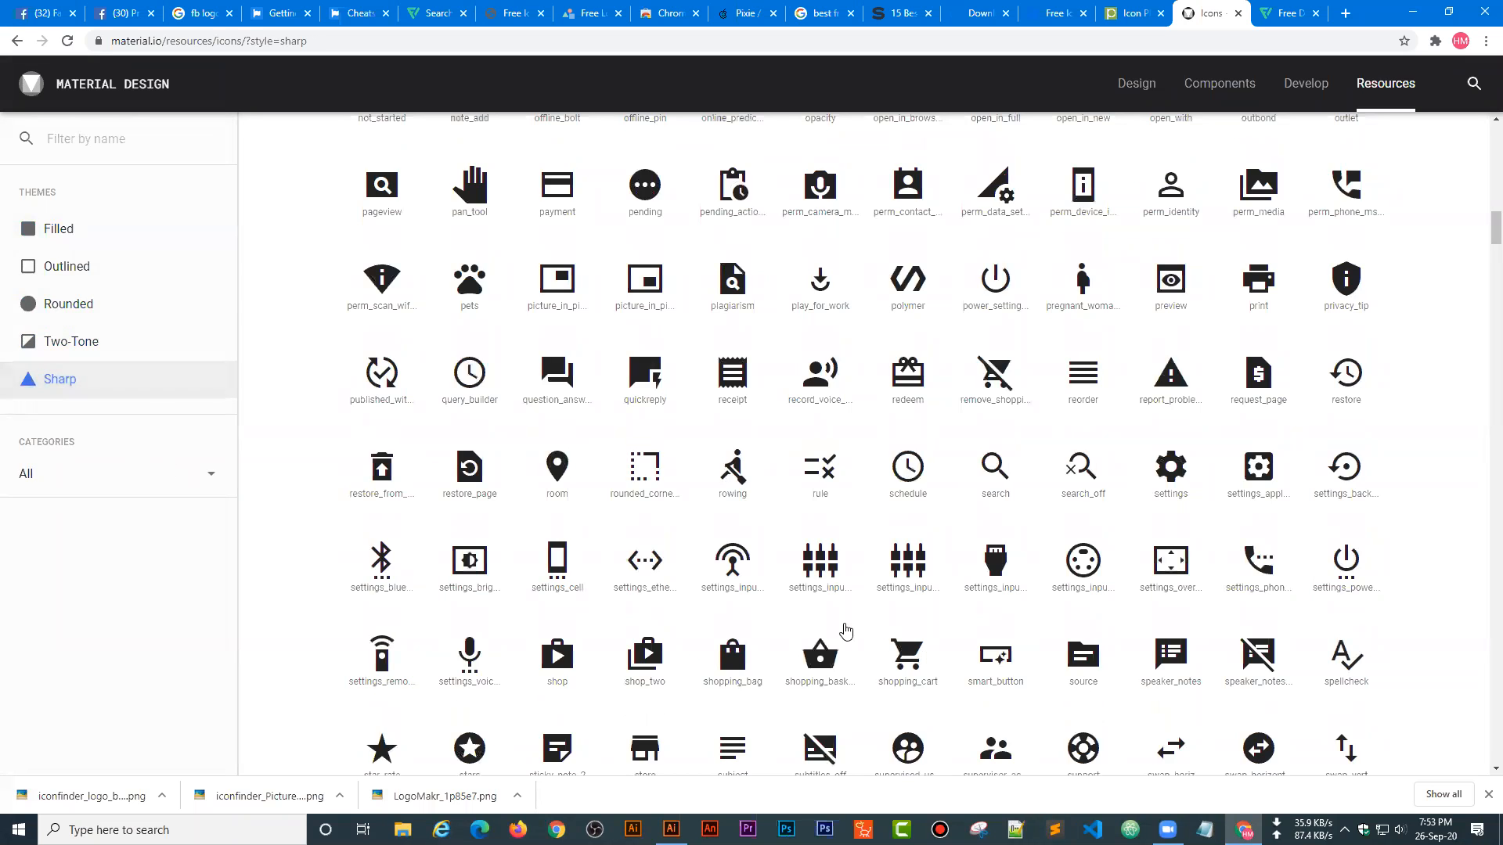
scroll(845, 631, "down", 15)
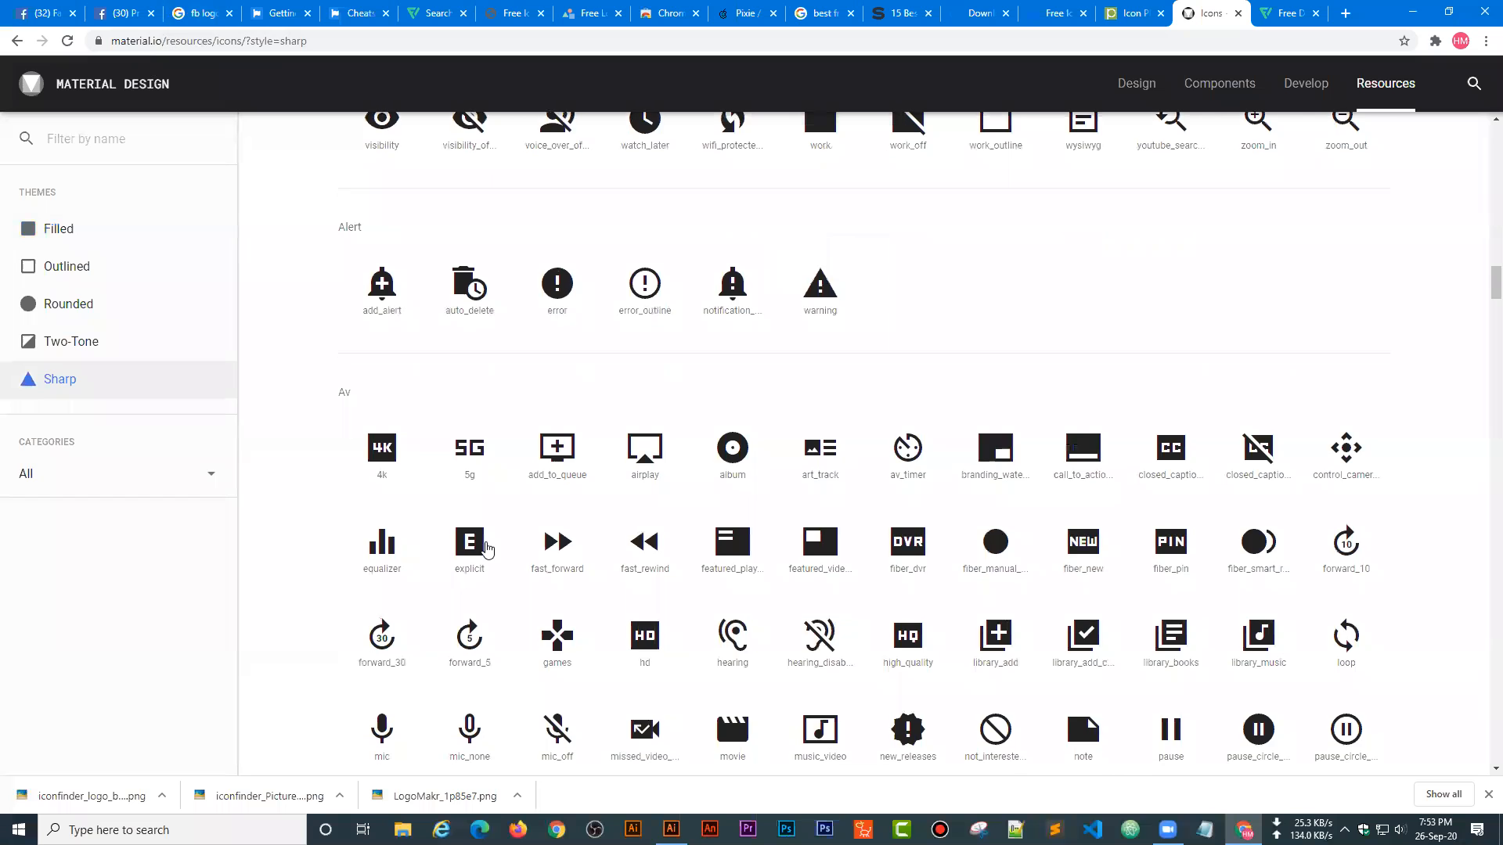
scroll(497, 516, "down", 8)
scroll(501, 519, "down", 20)
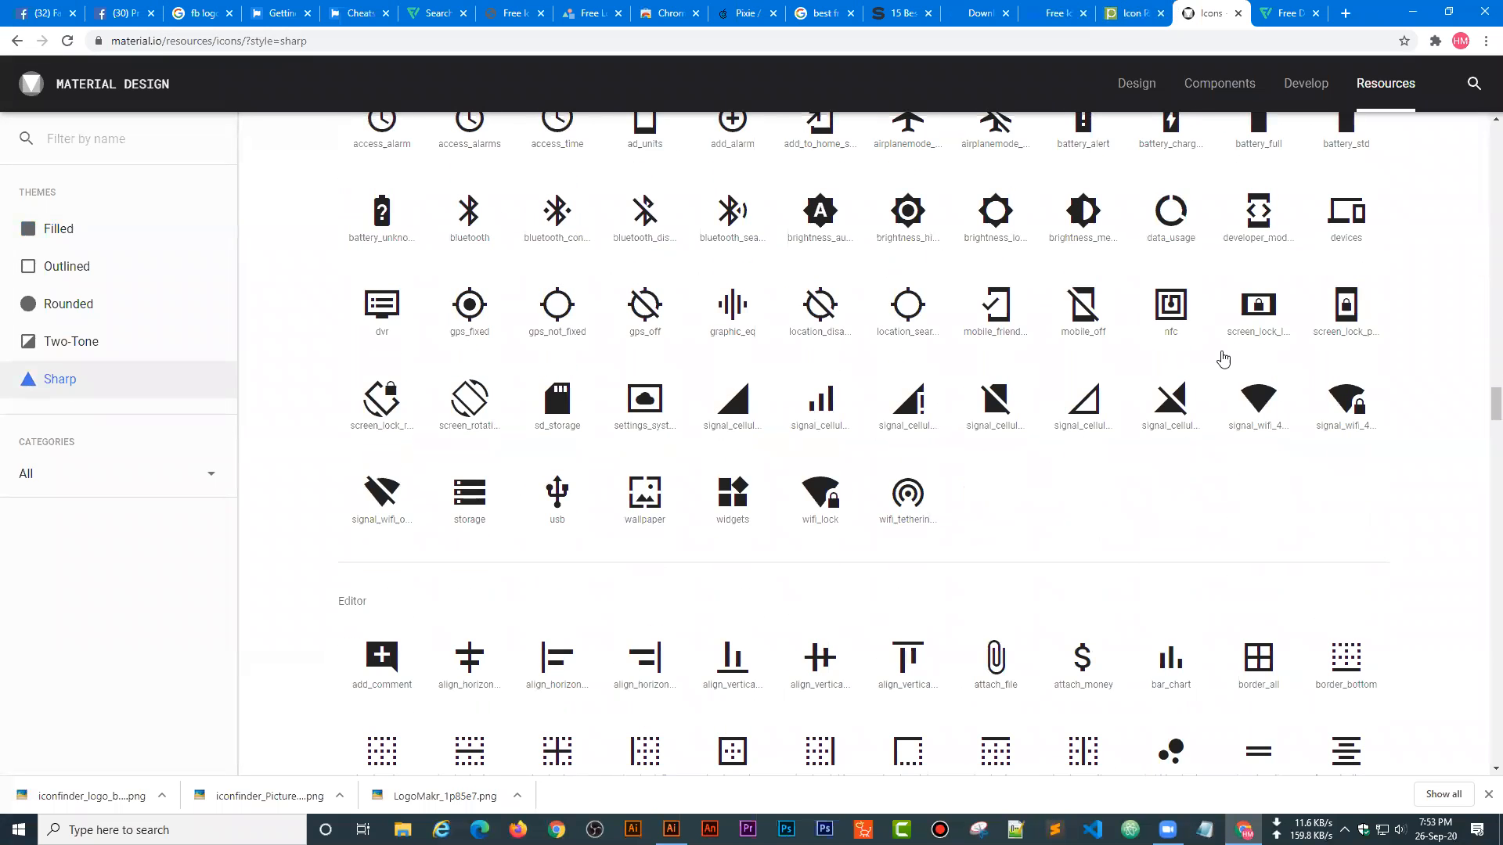
scroll(1206, 297, "up", 8)
- View Flaticon's Best icons page and close its tab
left_click(1274, 26)
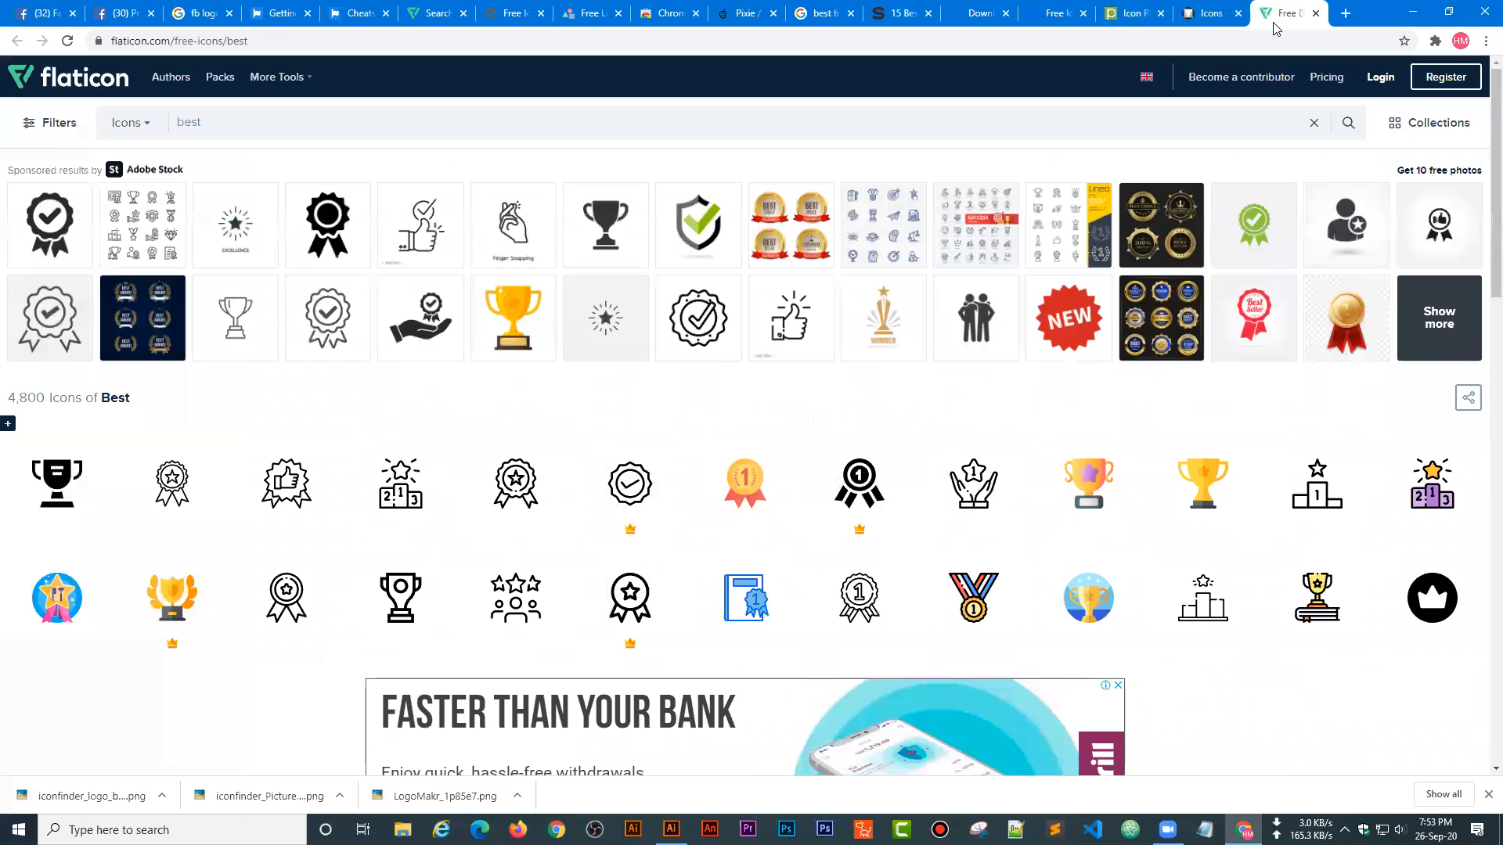
left_click(1316, 13)
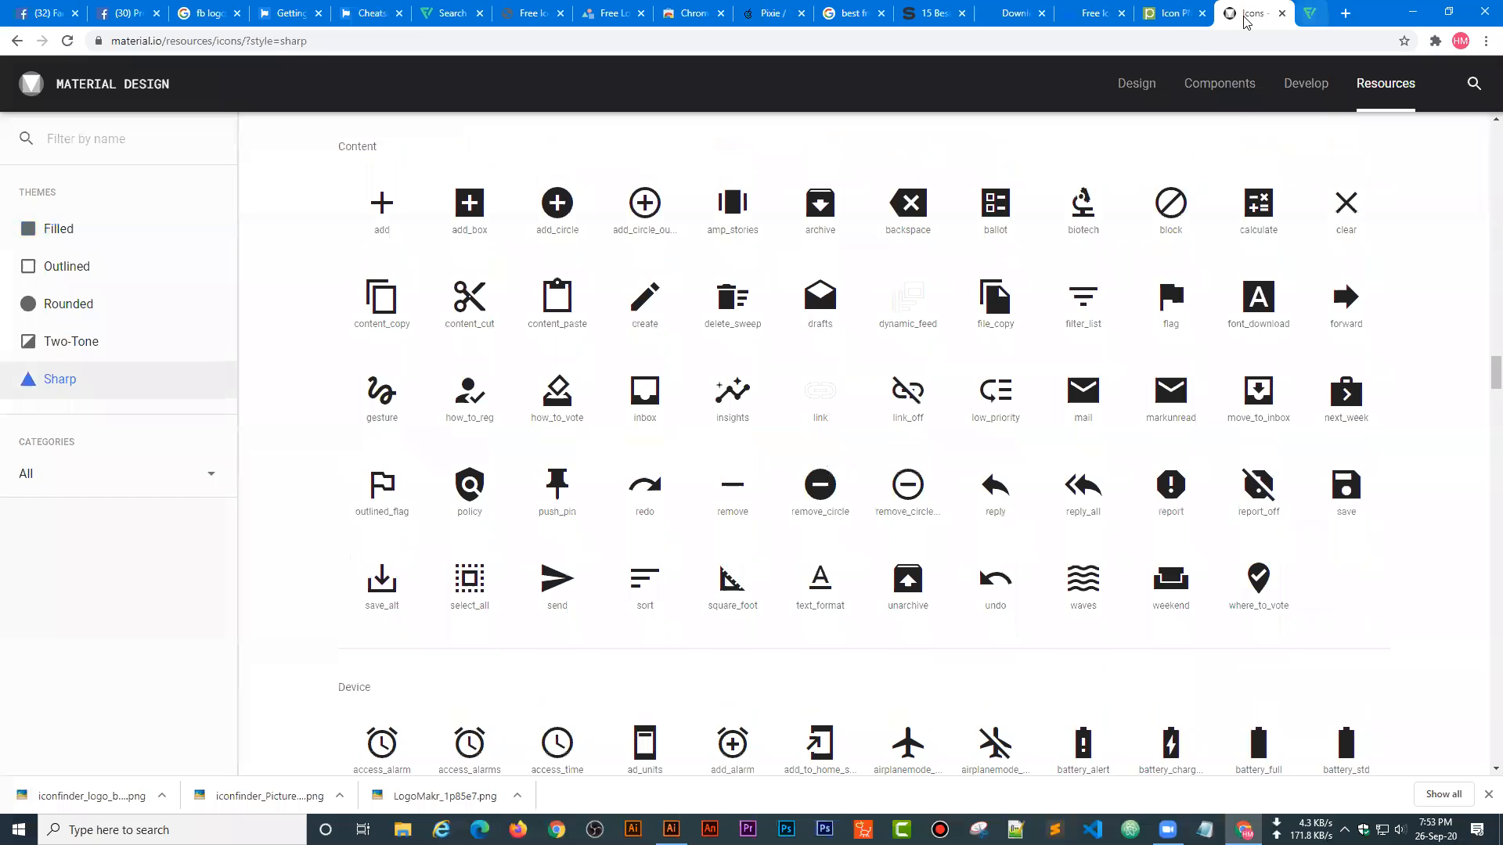
- Browse Pngtree's icon results and try to download the correct icon as PSD, dismissing the registration form
left_click(1195, 19)
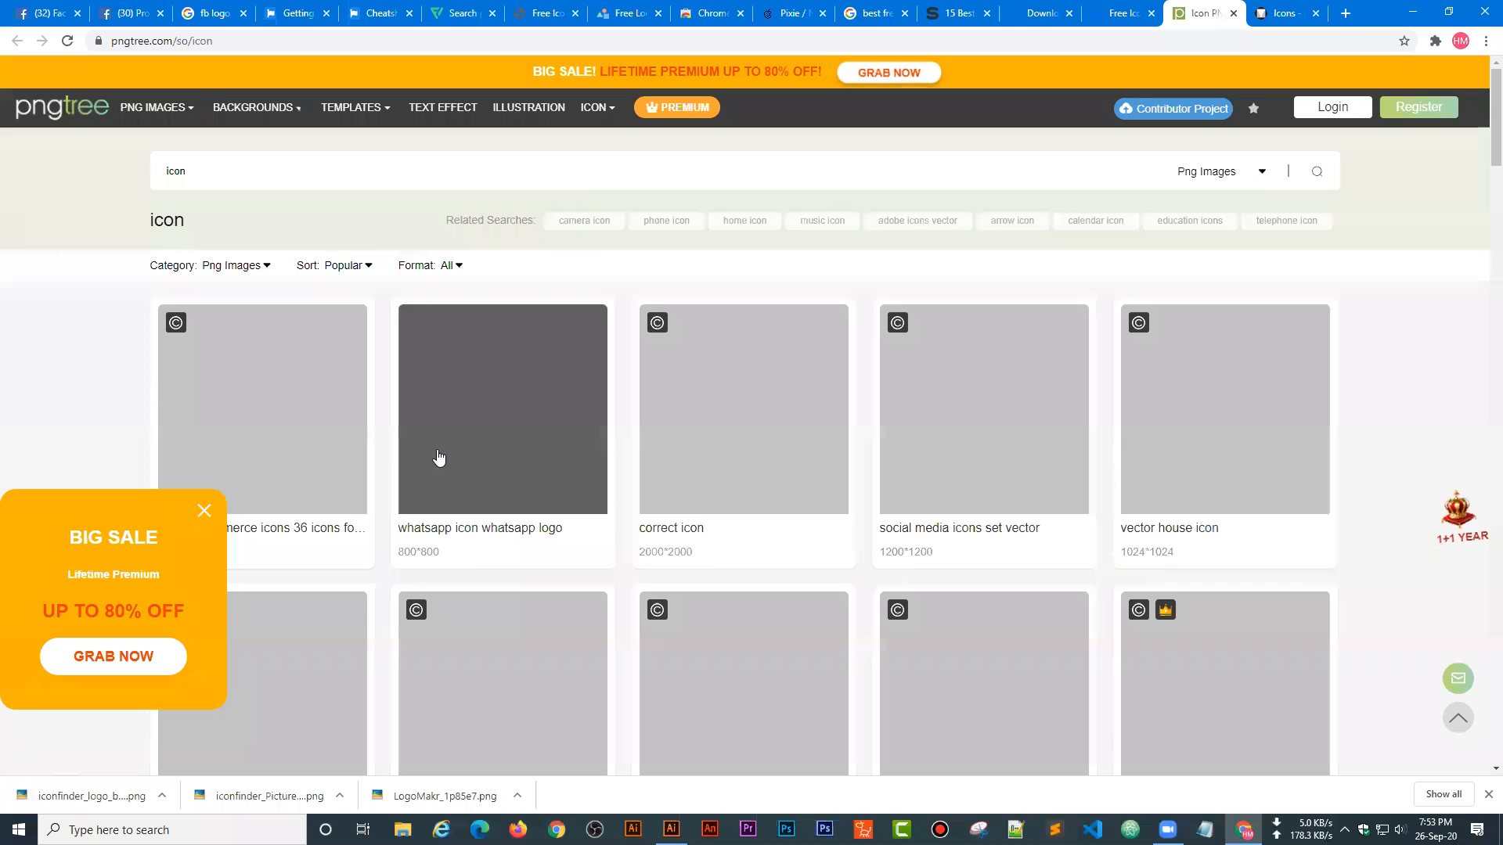
scroll(914, 372, "down", 4)
scroll(928, 345, "up", 4)
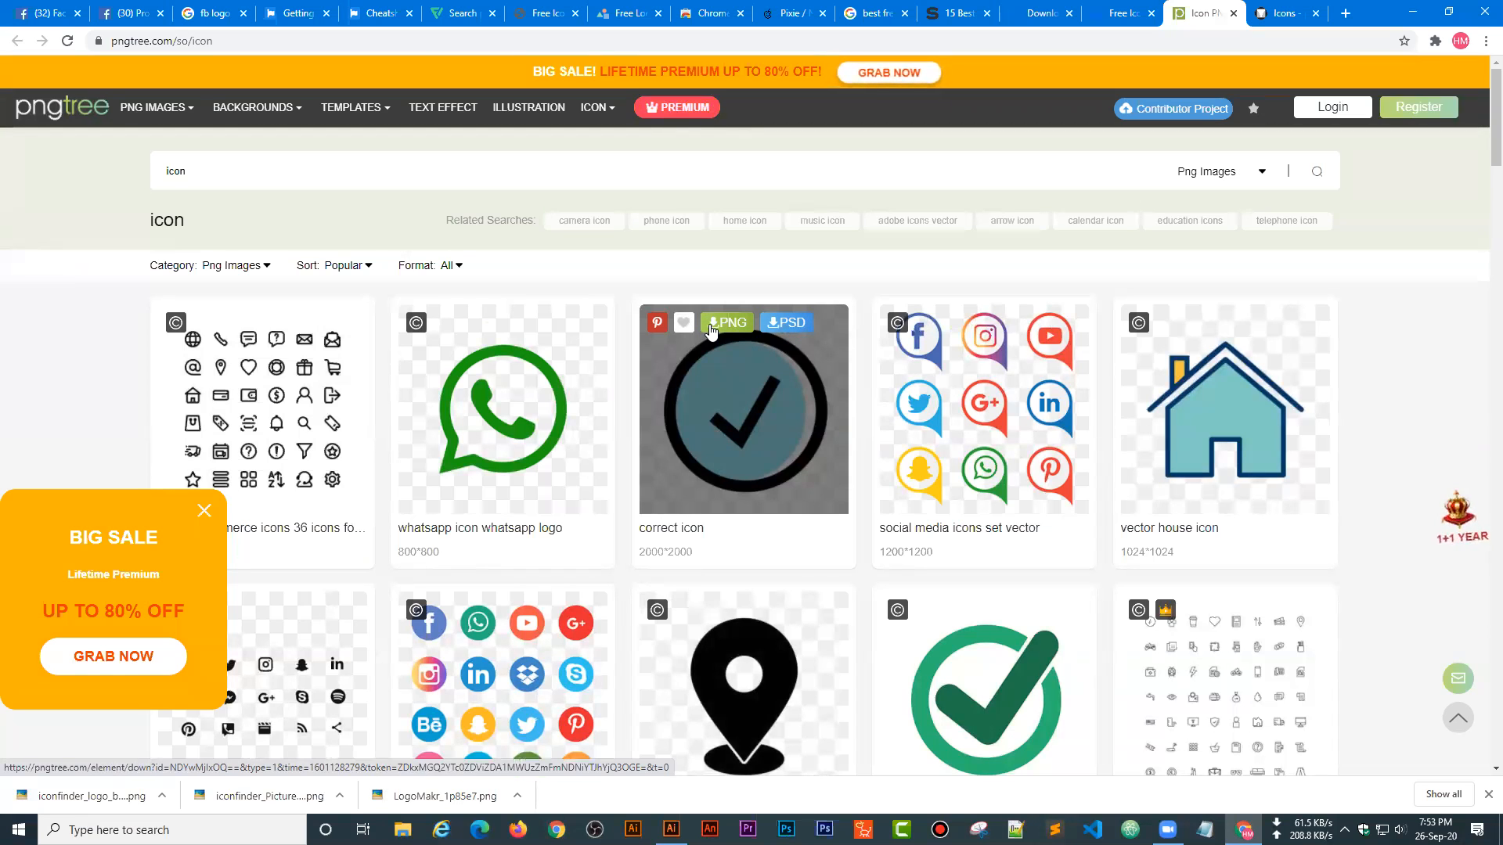
left_click(786, 325)
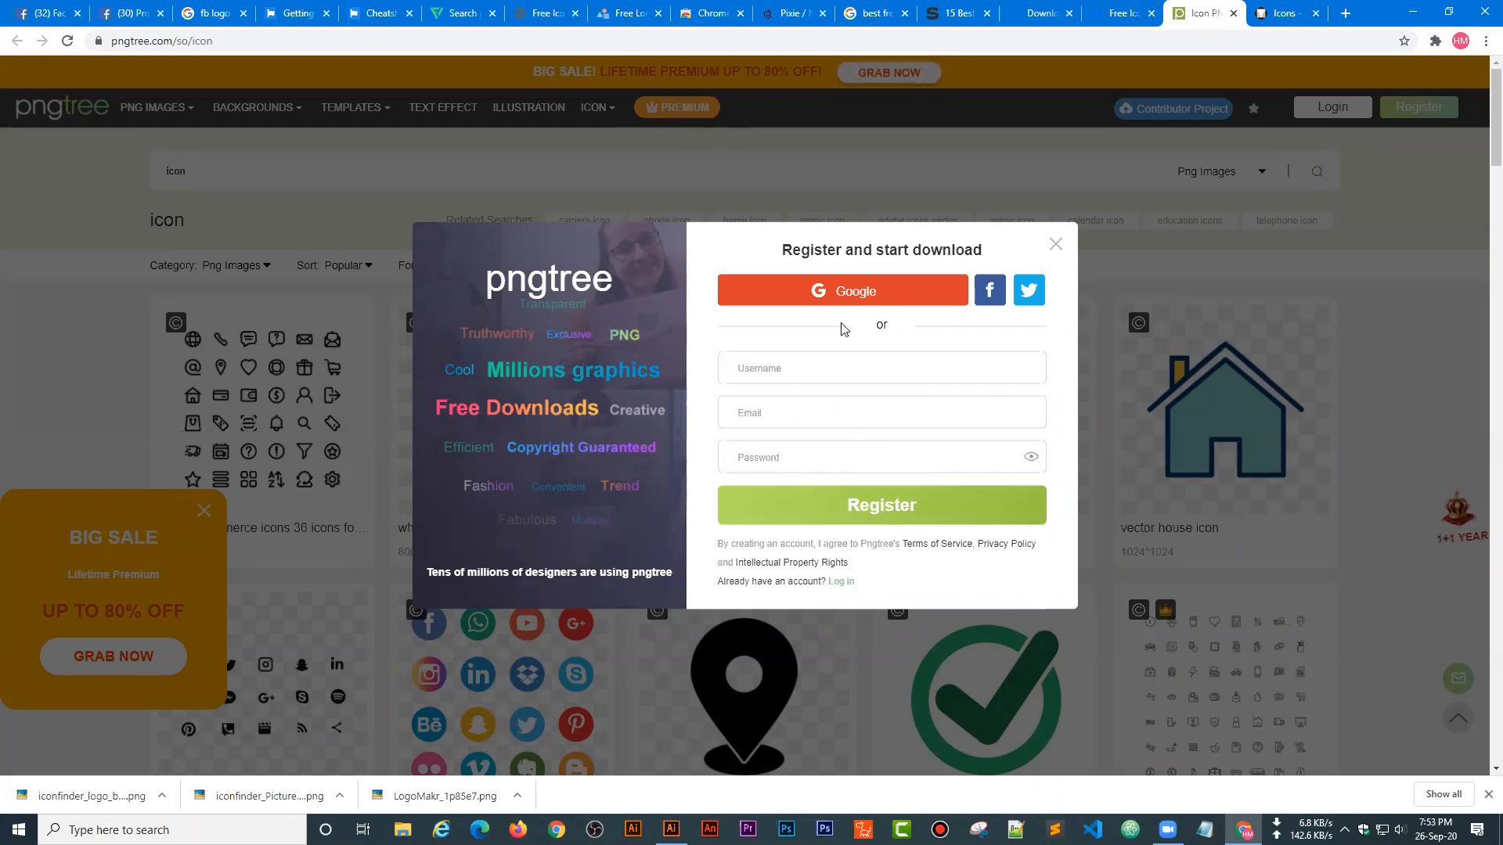
left_click(1057, 243)
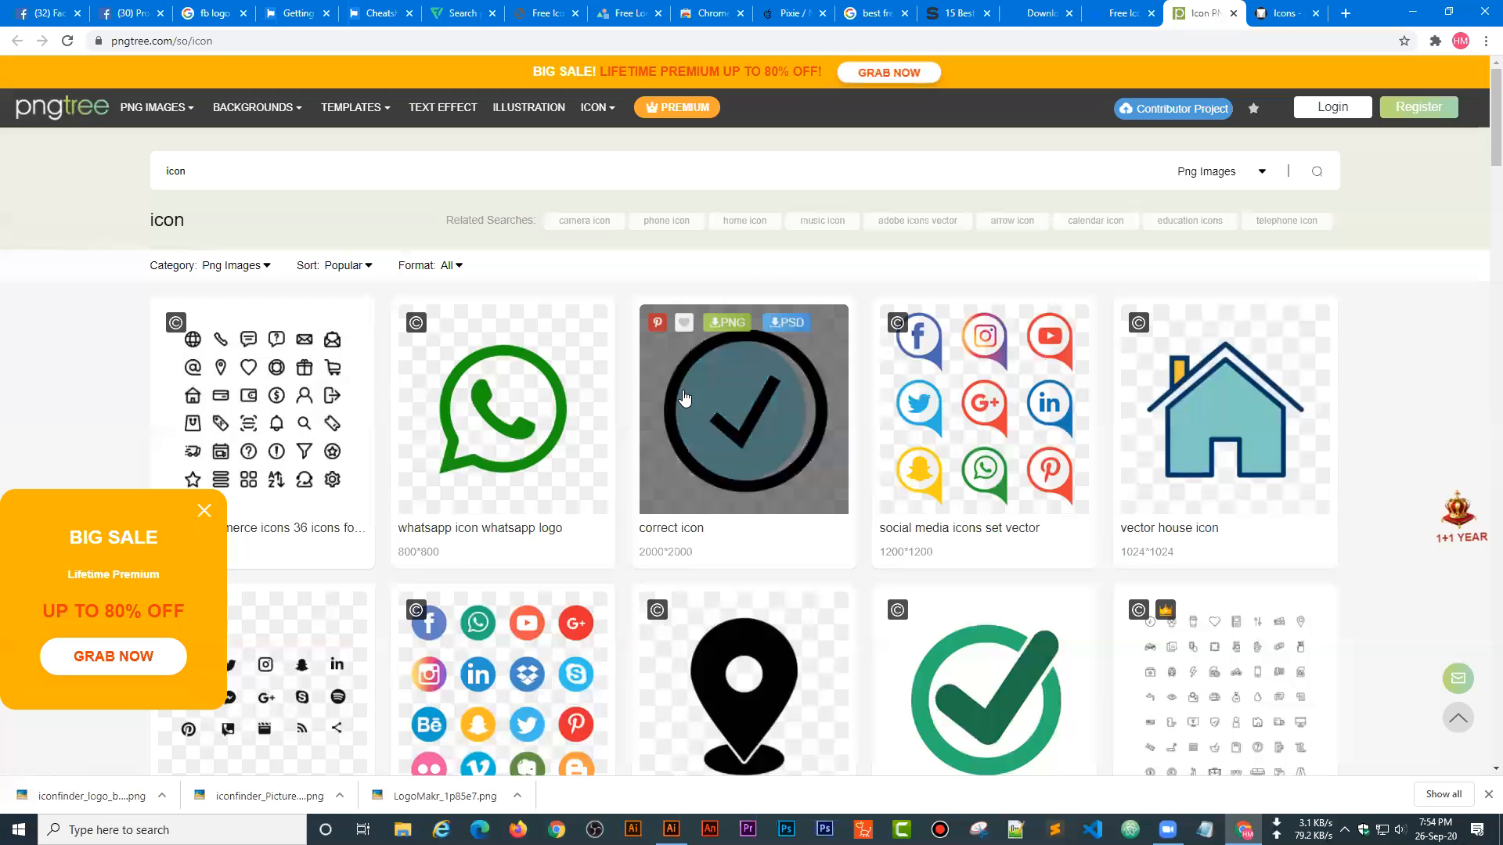
scroll(628, 526, "down", 7)
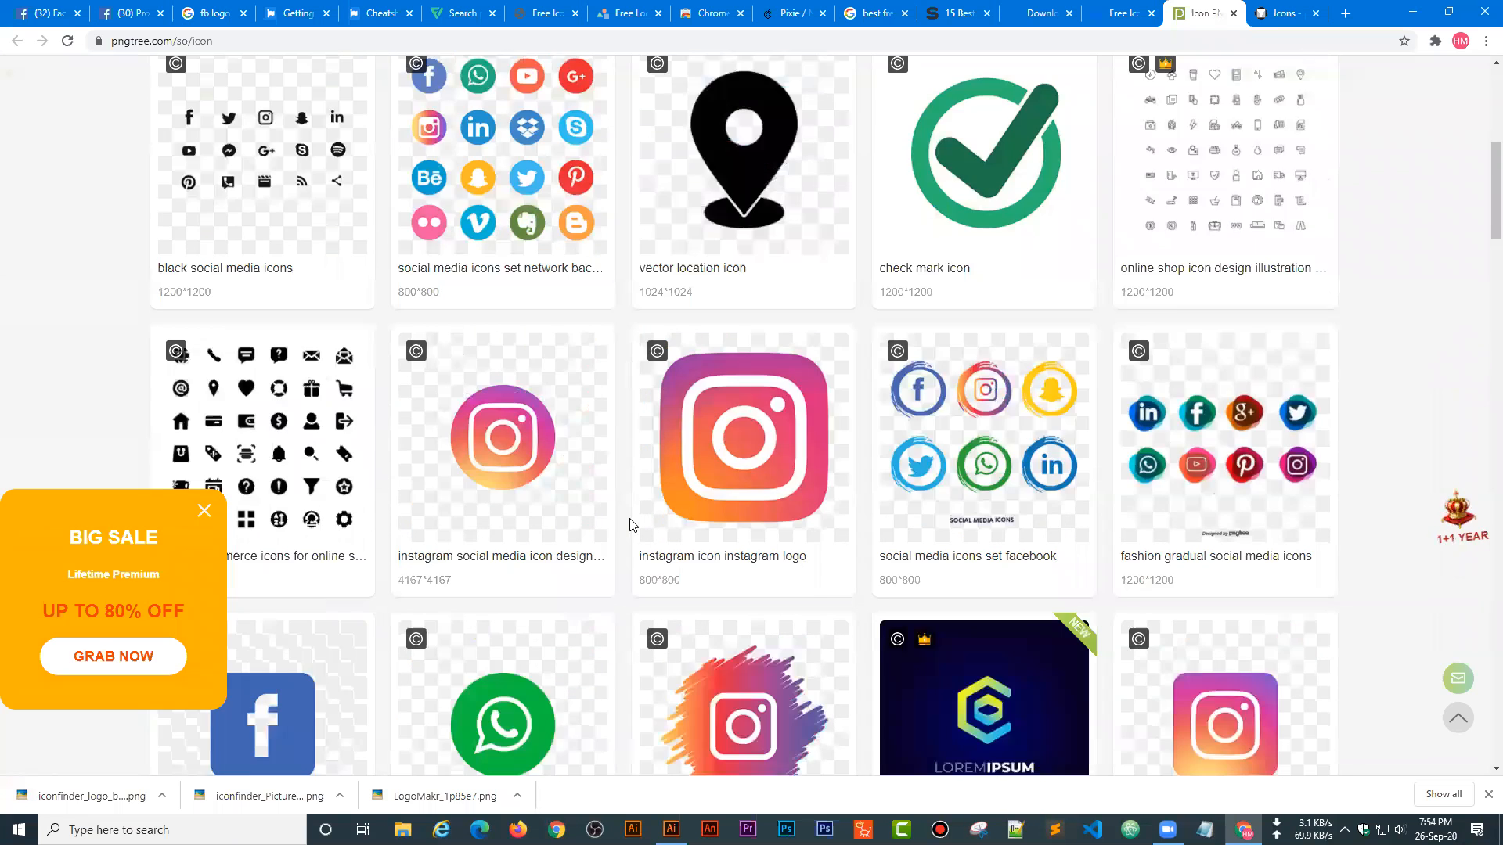
scroll(815, 446, "up", 3)
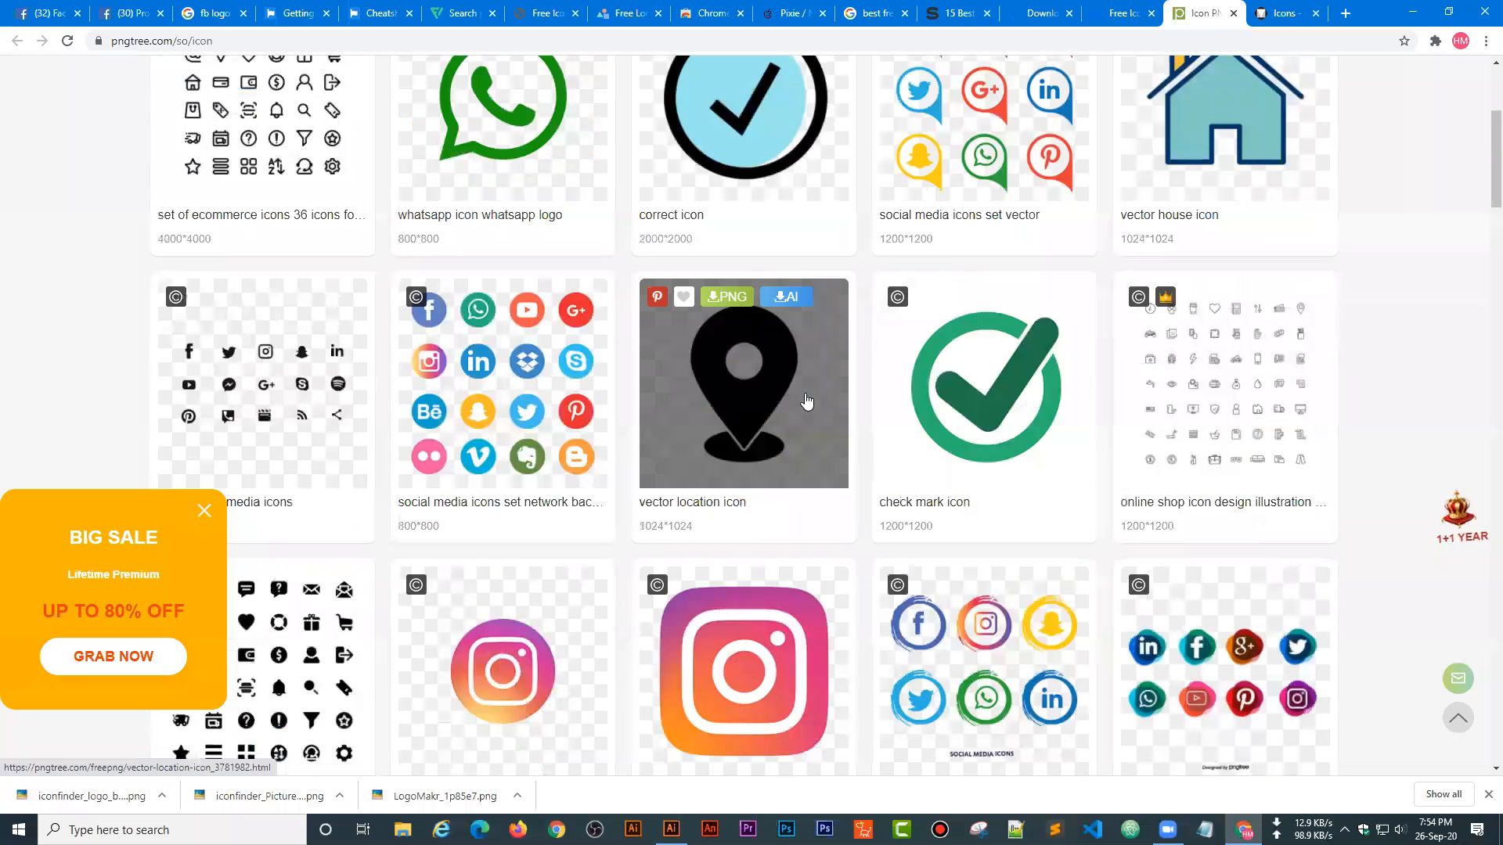
- Go back through the open icon site, article, search results, Pixie and Chrome Web Store pages to LogoMakr's web icons
left_click(1282, 12)
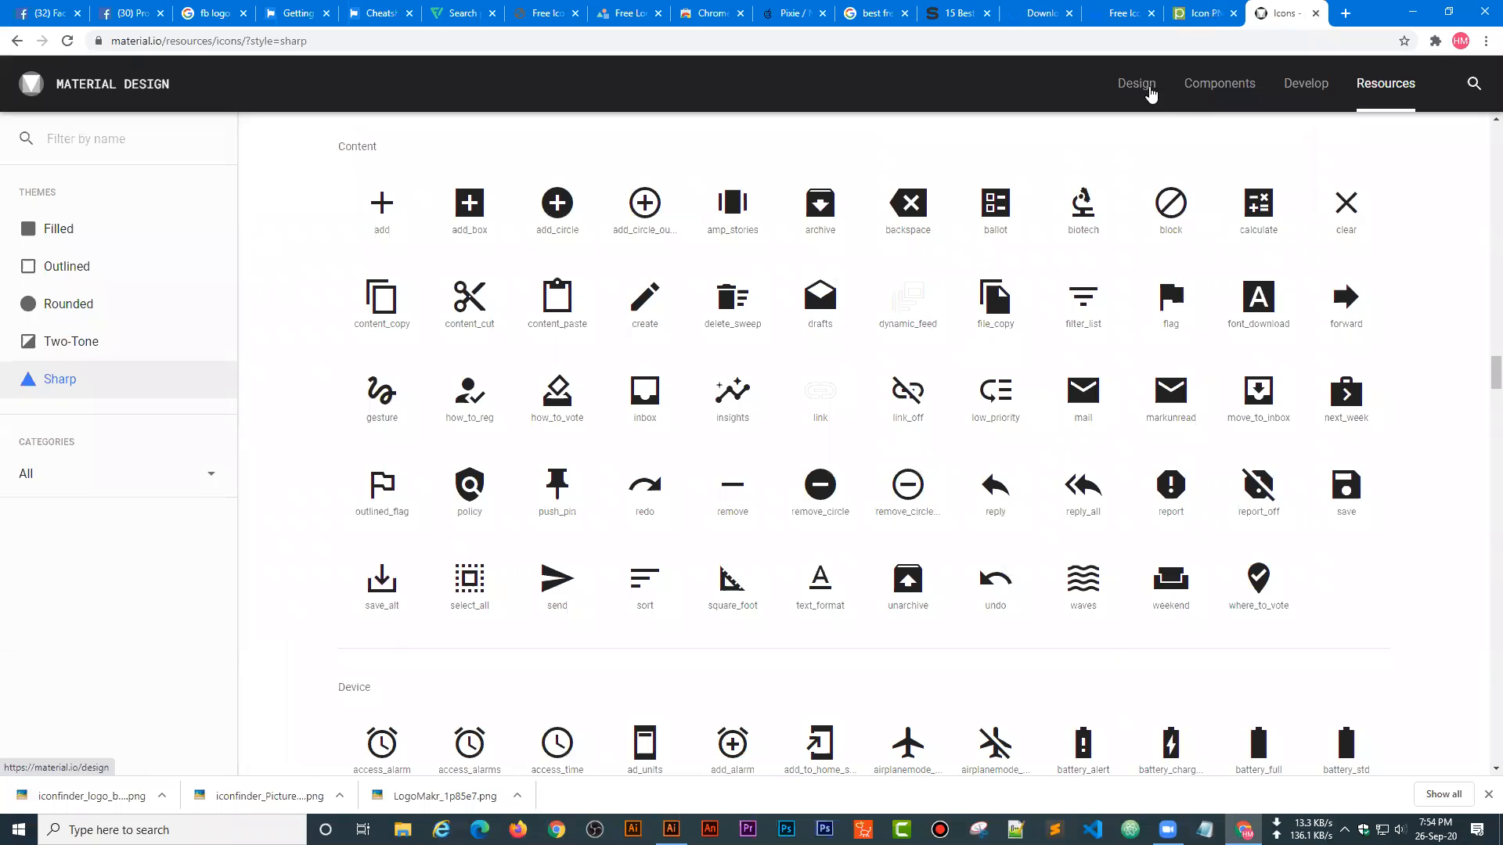
left_click(1125, 13)
left_click(1037, 12)
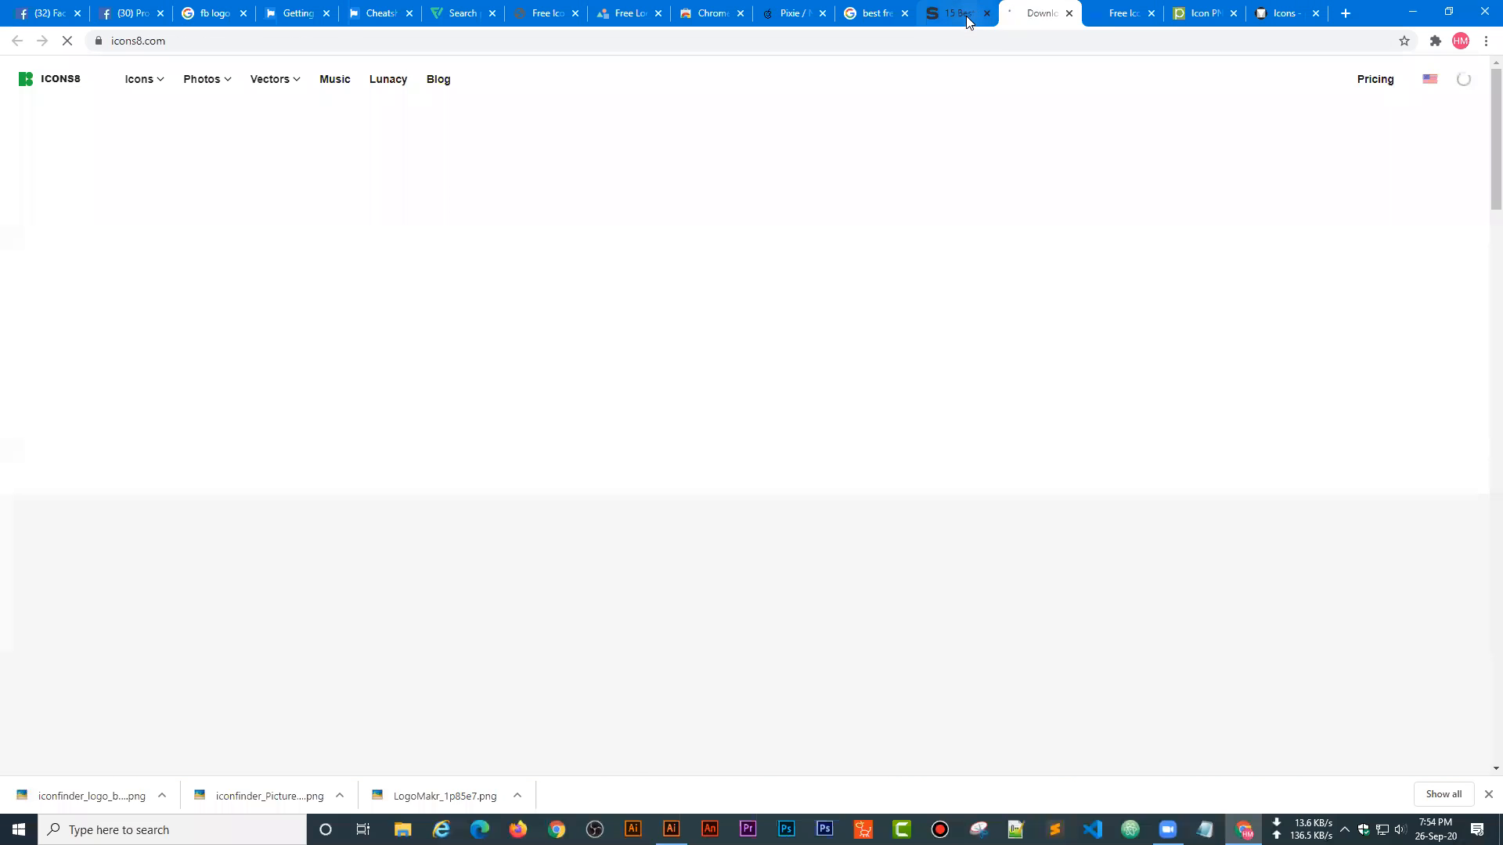
left_click(963, 14)
left_click(877, 13)
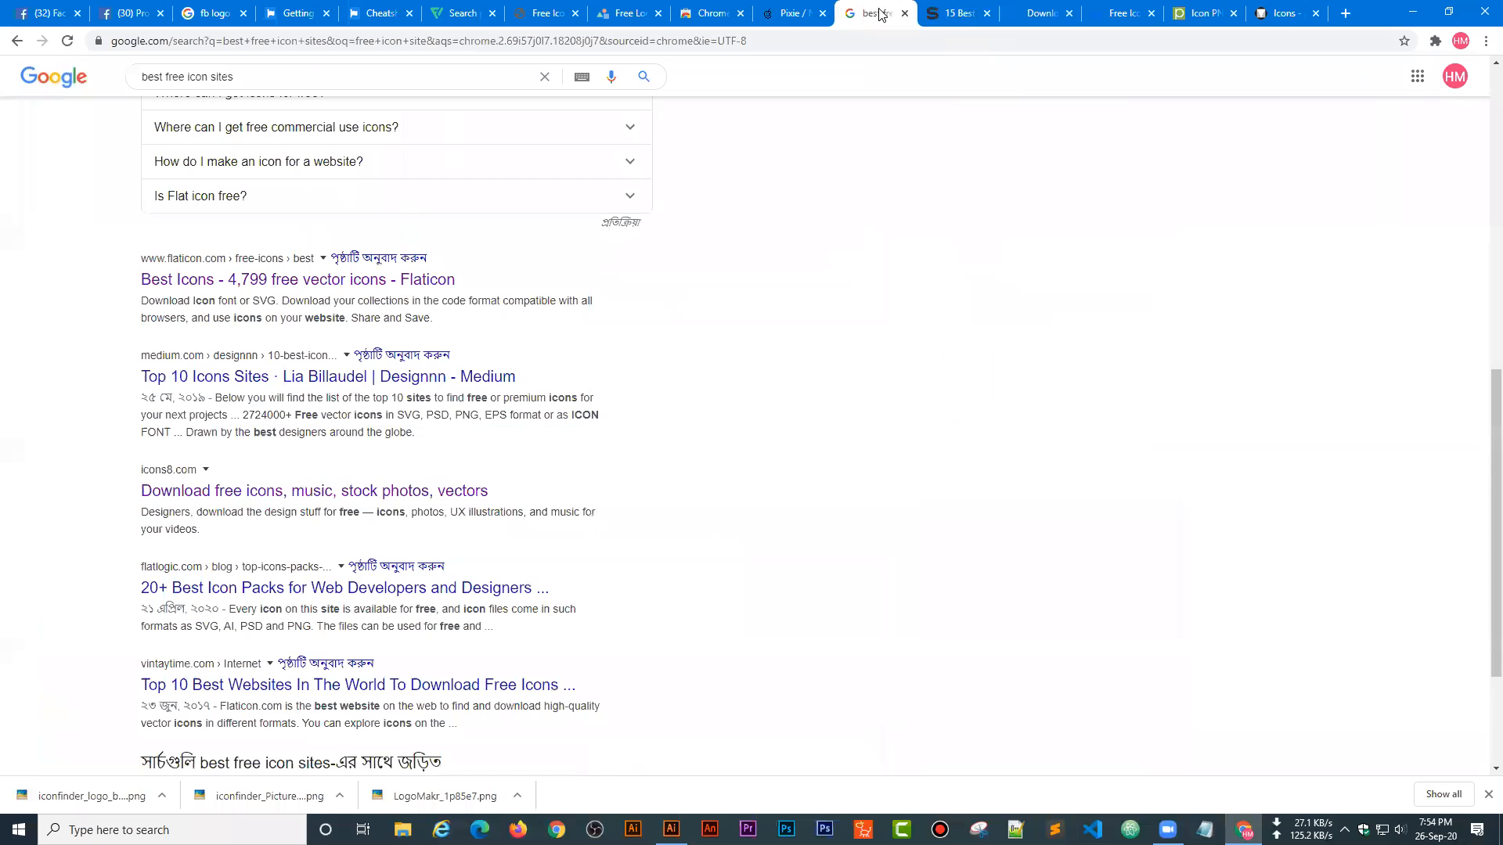
left_click(793, 13)
left_click(709, 13)
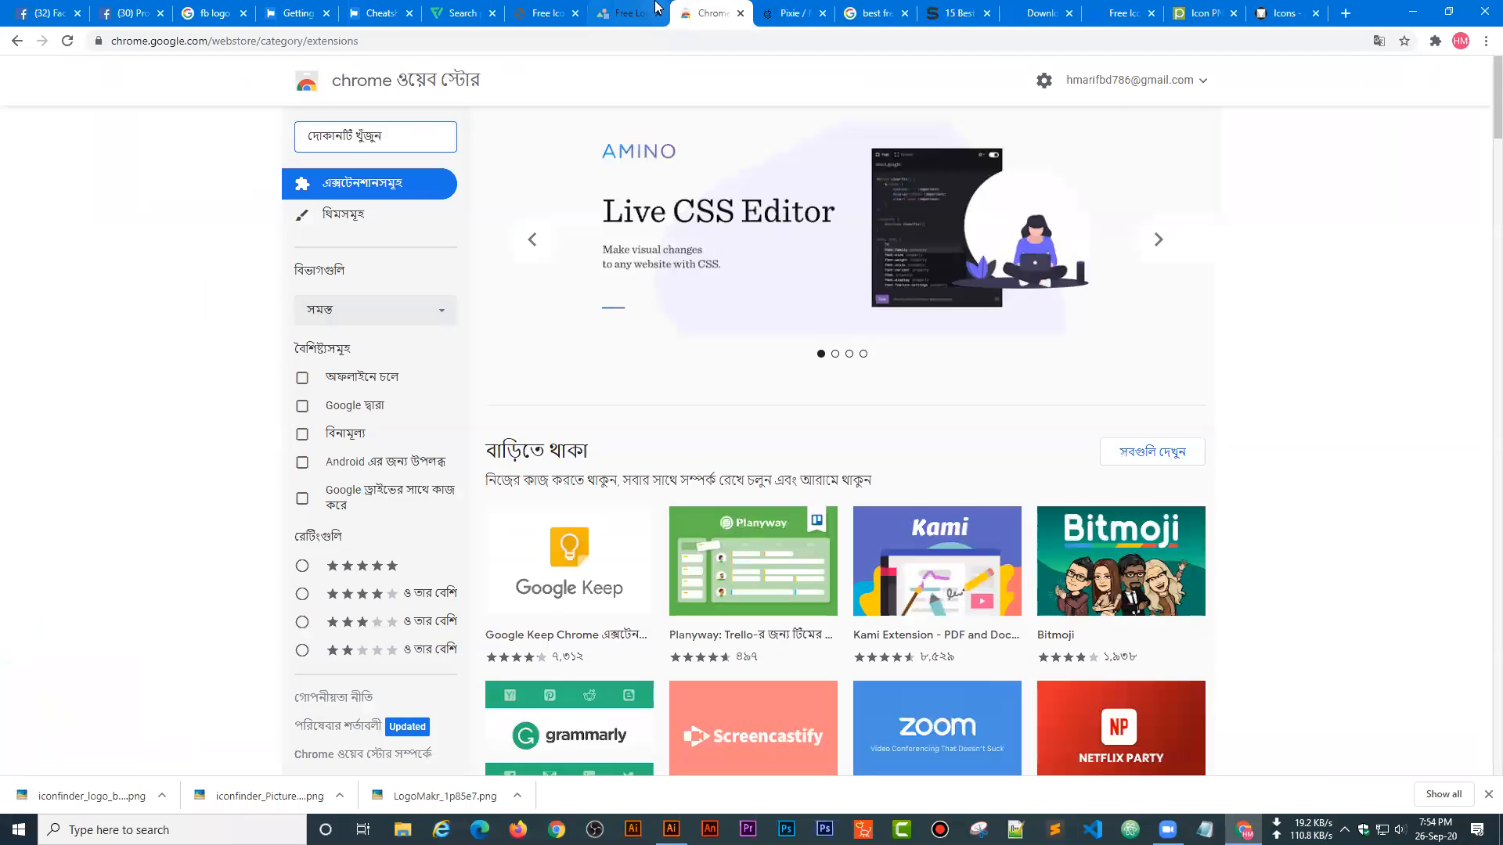
left_click(656, 9)
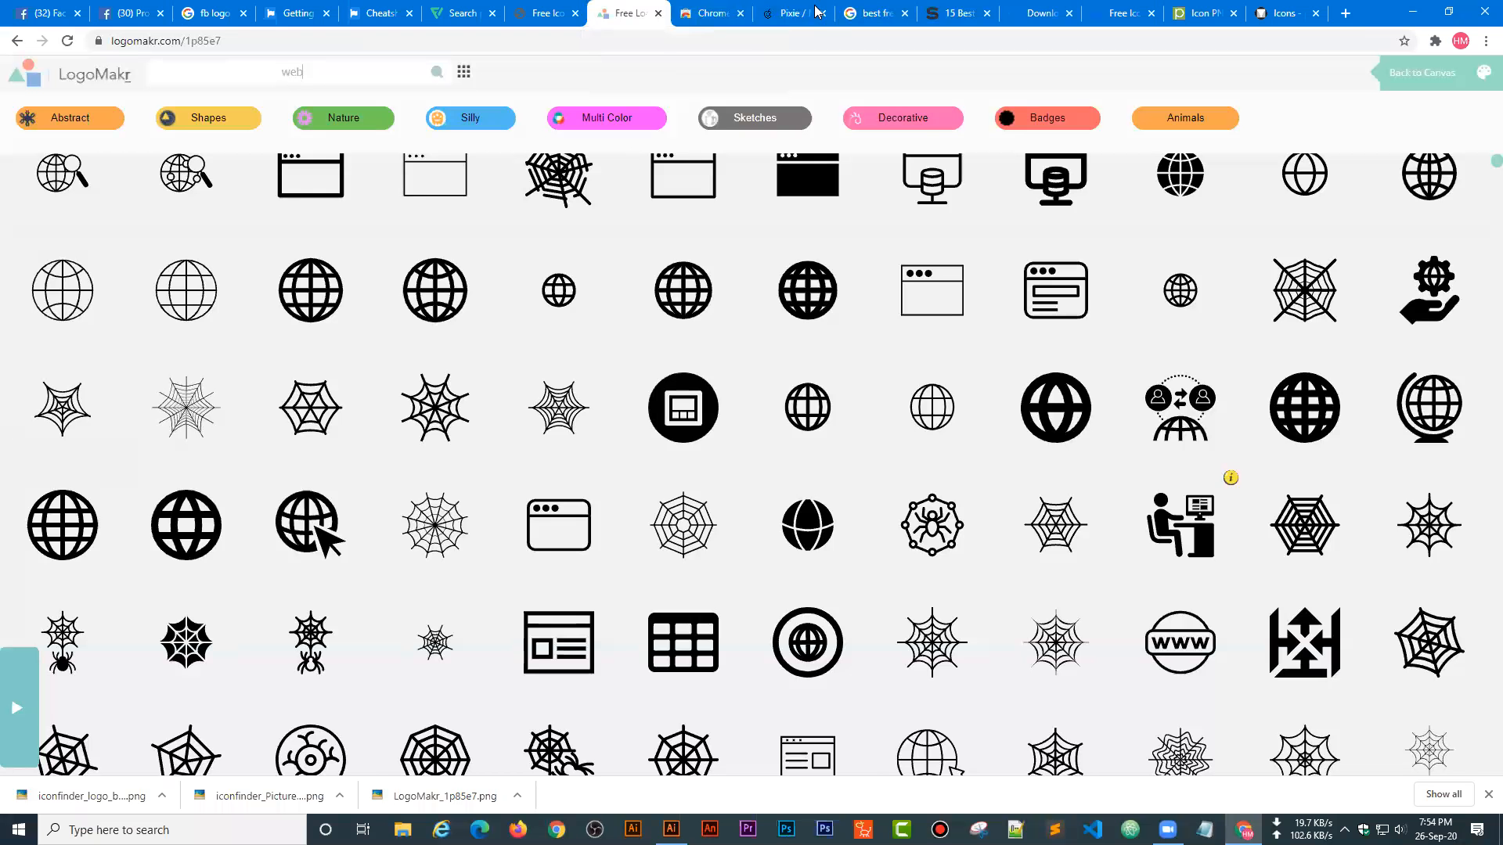
- Switch to Illustrator and examine the Freelancing Room card up close, then together with the whole artboard
left_click(1412, 17)
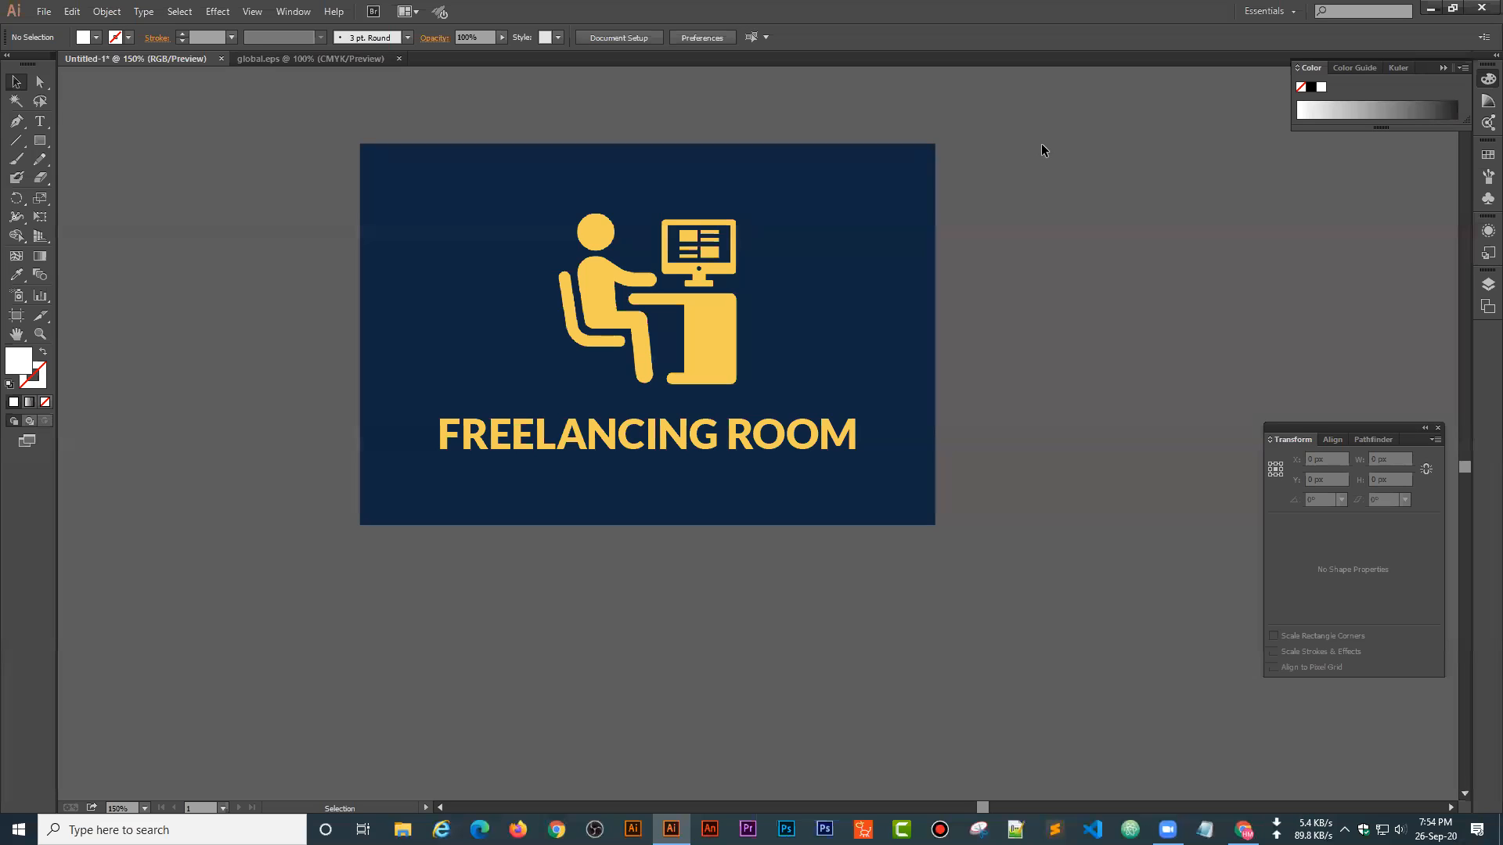
key("ctrl+plus")
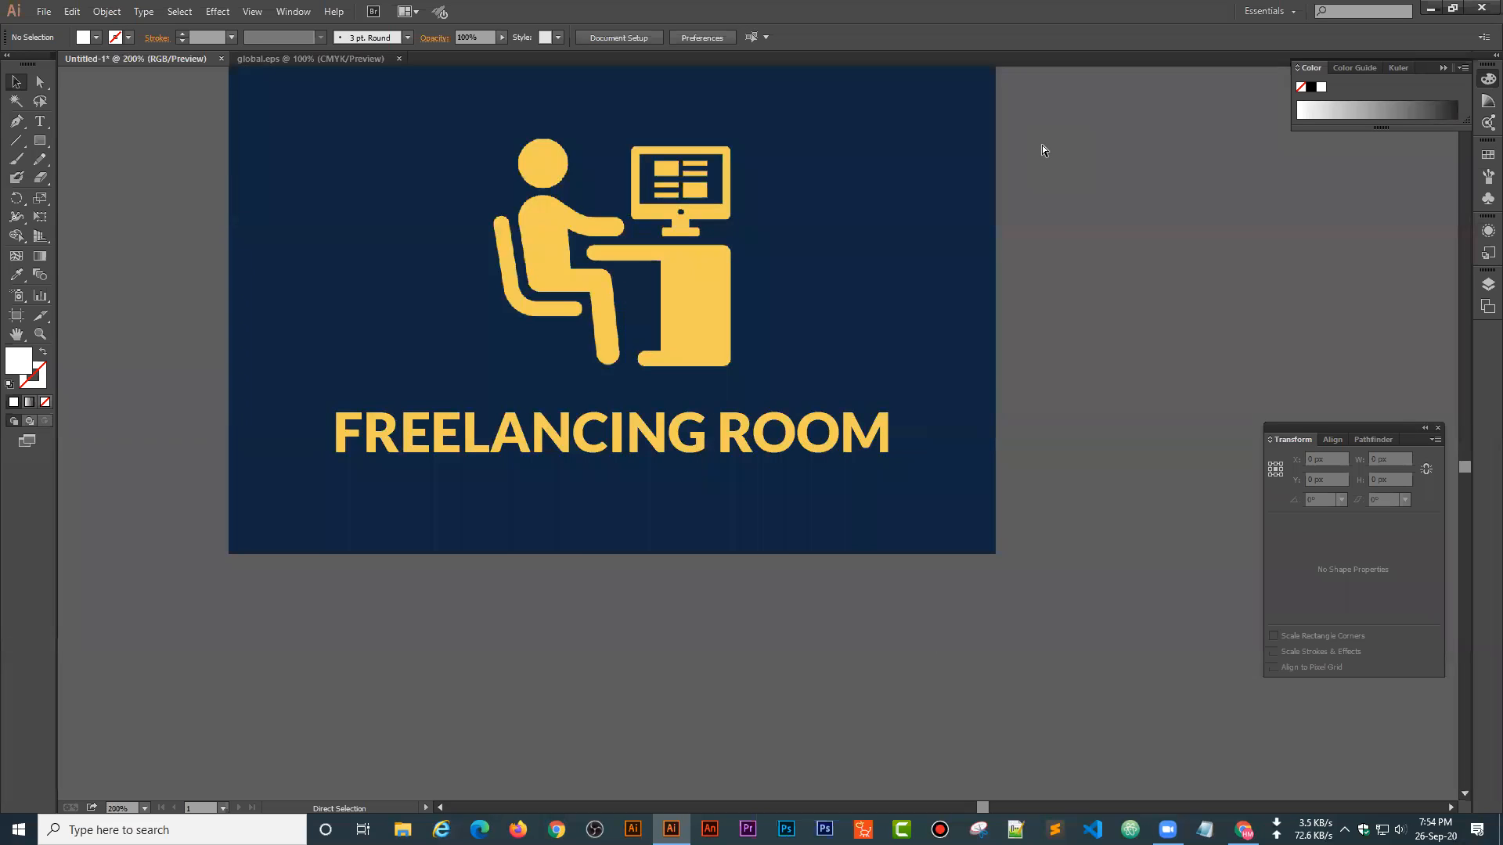
key("ctrl+minus")
key("ctrl+minus")
key("ctrl+minus")
key("ctrl+minus")
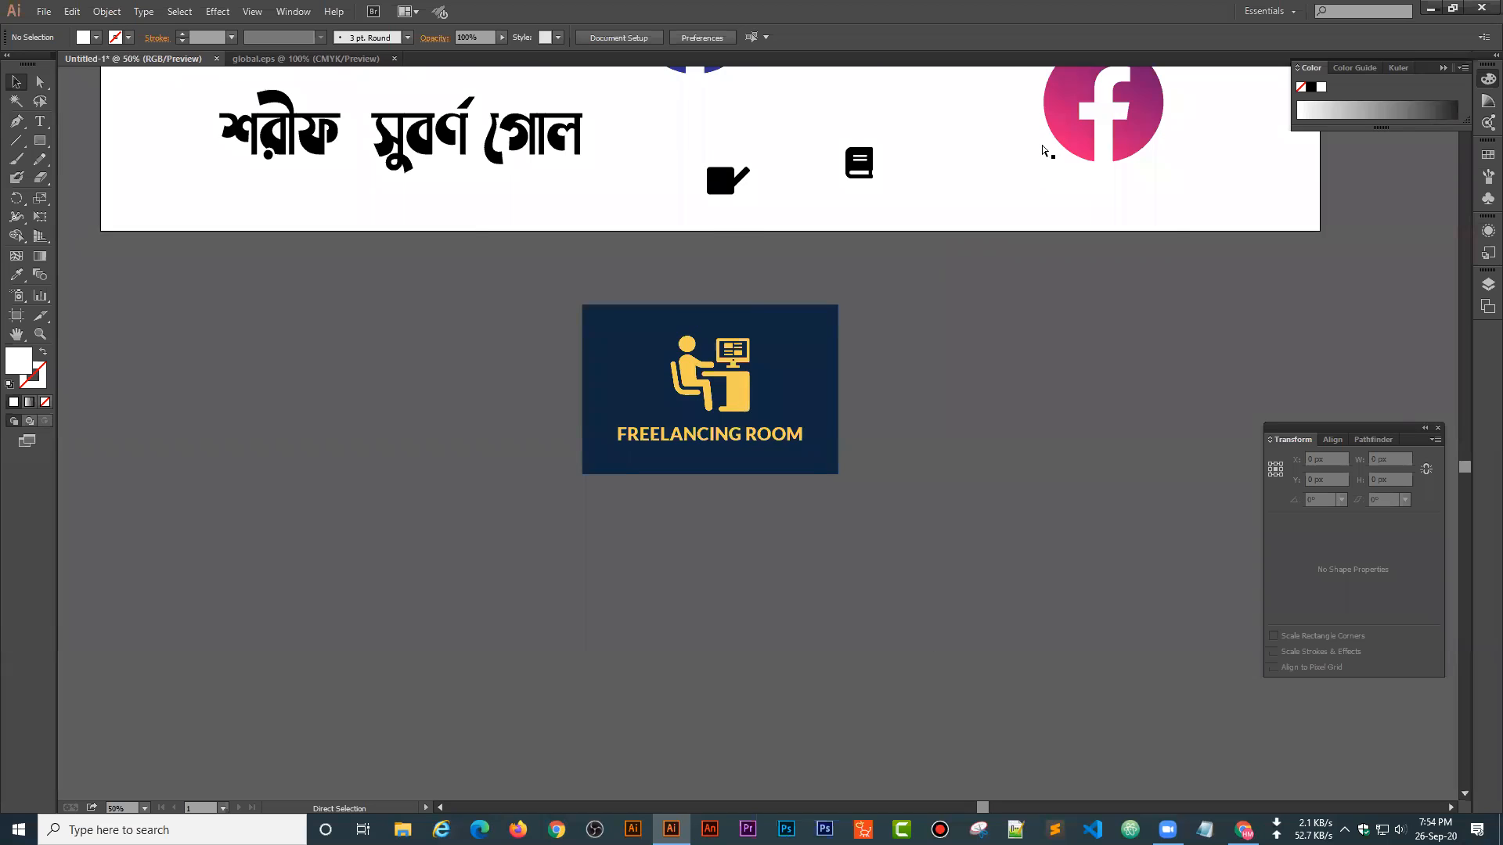
left_click_drag(816, 228, 736, 414)
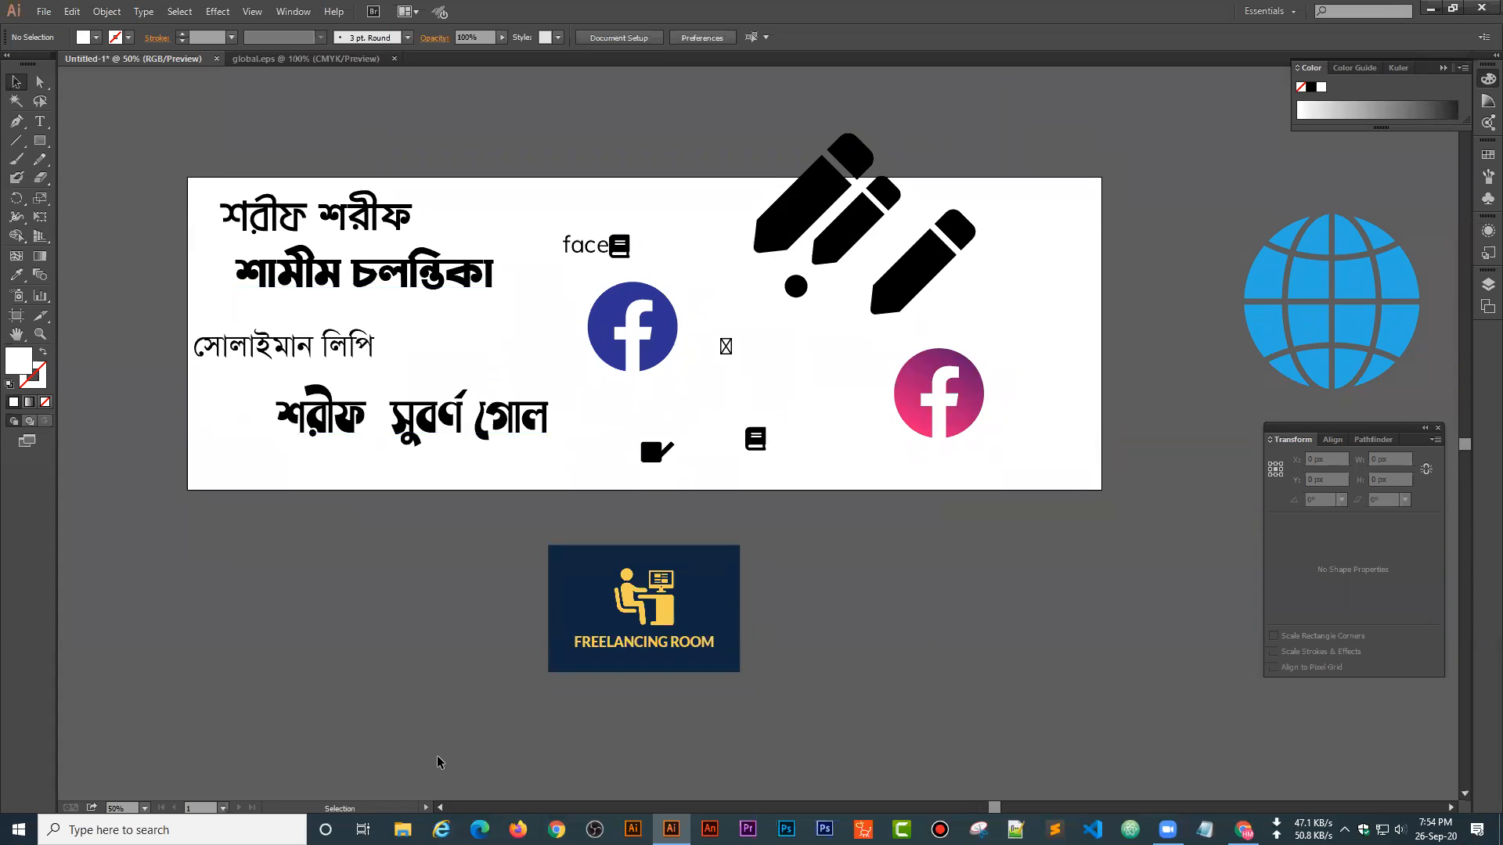
- Switch to Chrome and copy the first class rule, about not unmuting without the mentor's permission, from the Batch no - 08 Facebook group announcement
left_click(556, 830)
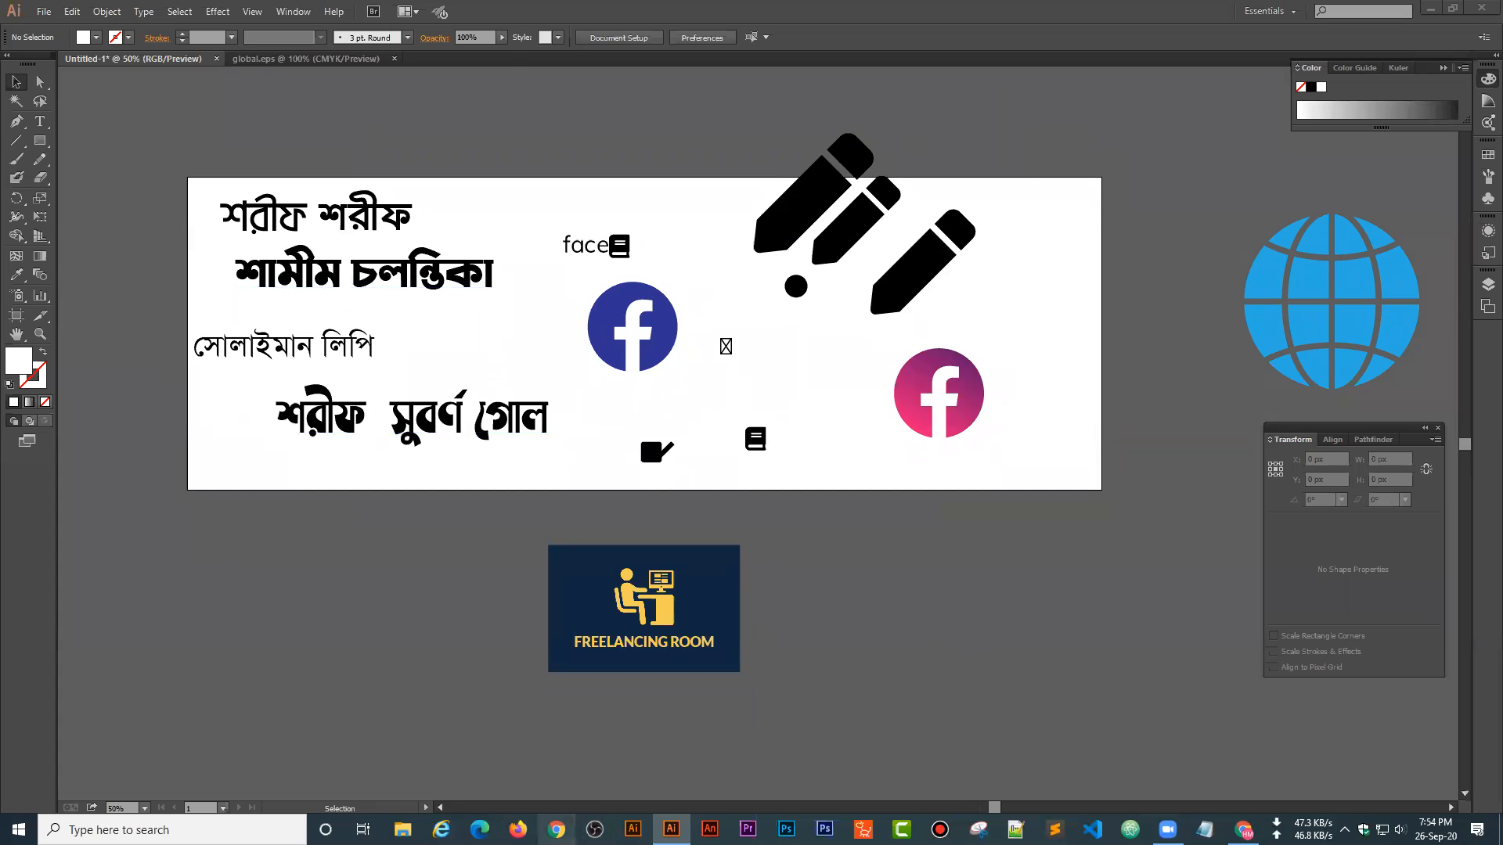
left_click(495, 59)
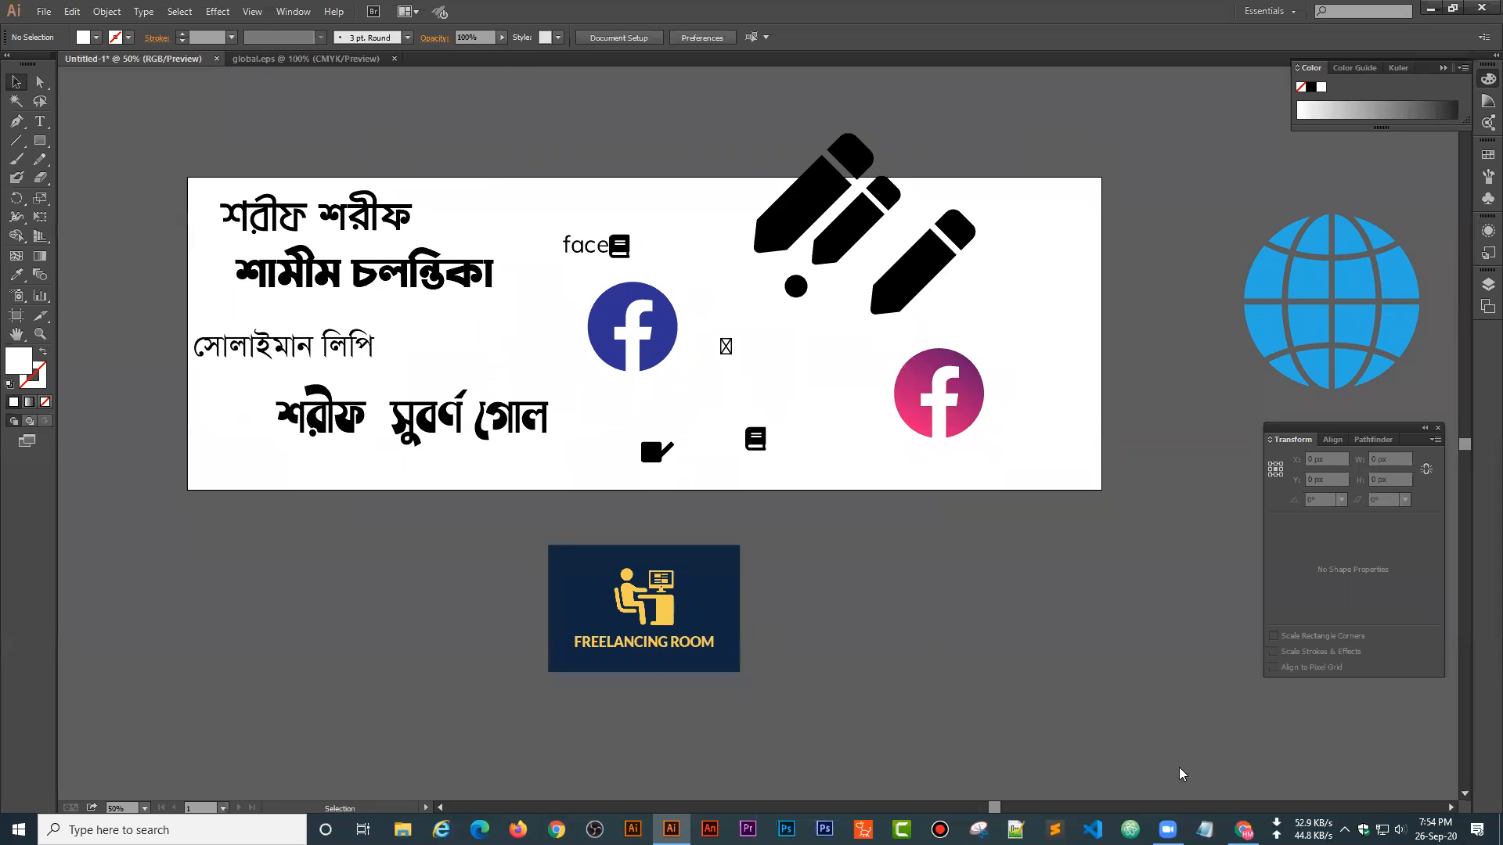
left_click(1245, 830)
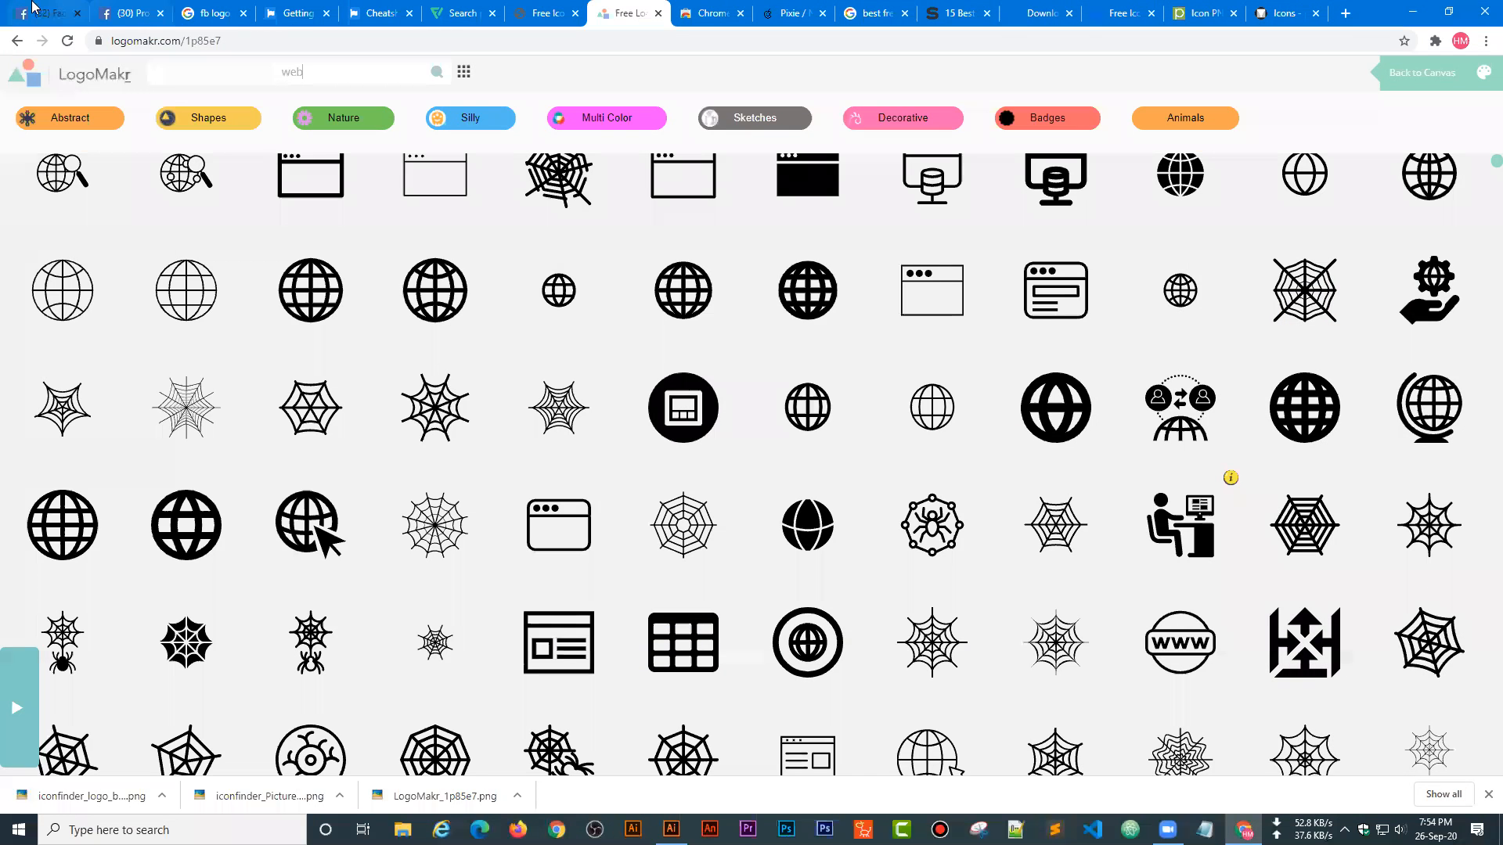
left_click(84, 4)
left_click(125, 12)
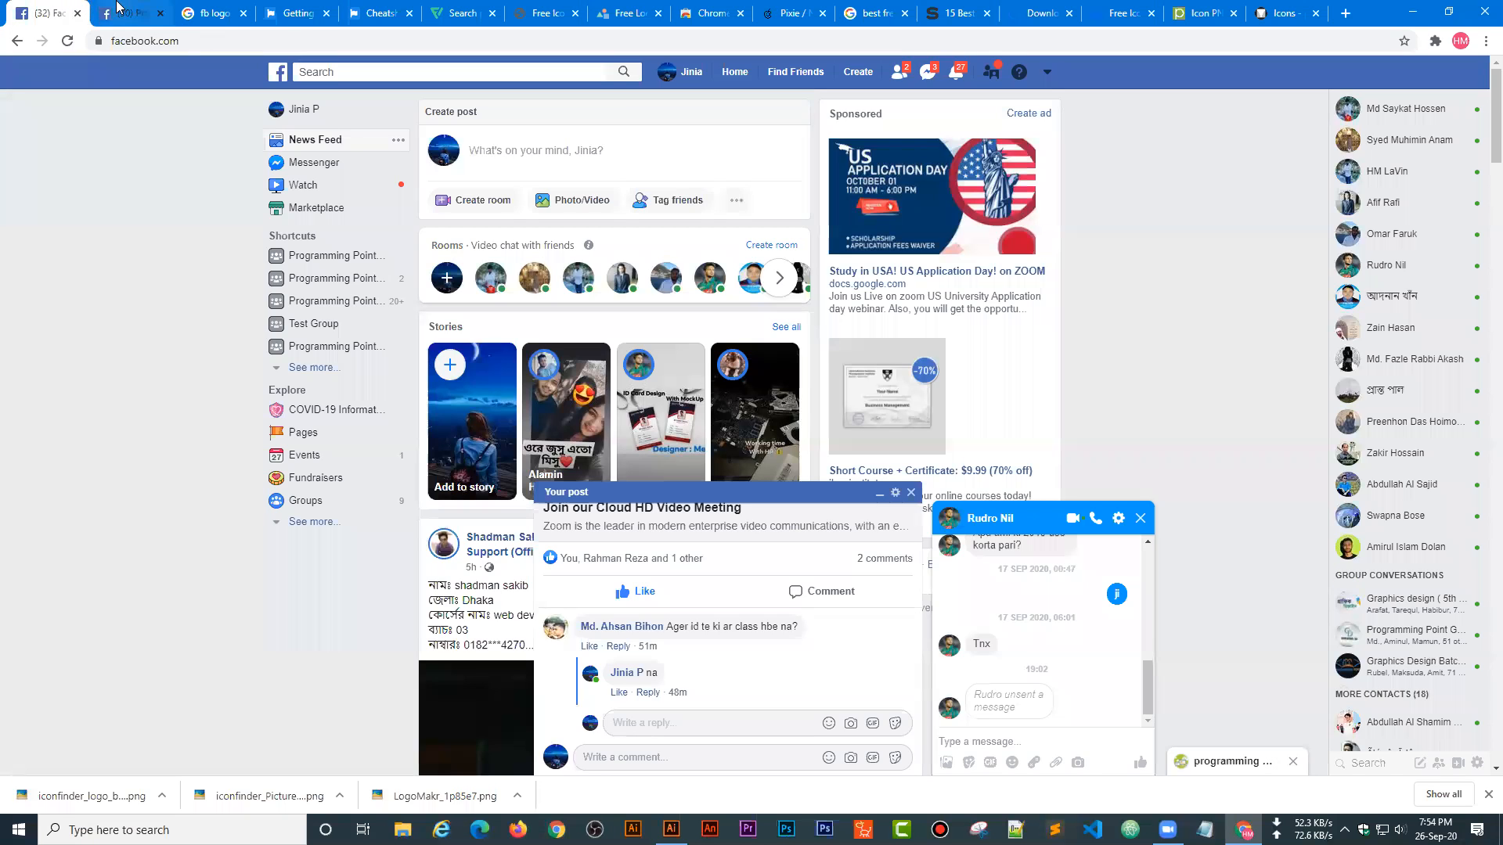
scroll(669, 298, "up", 3)
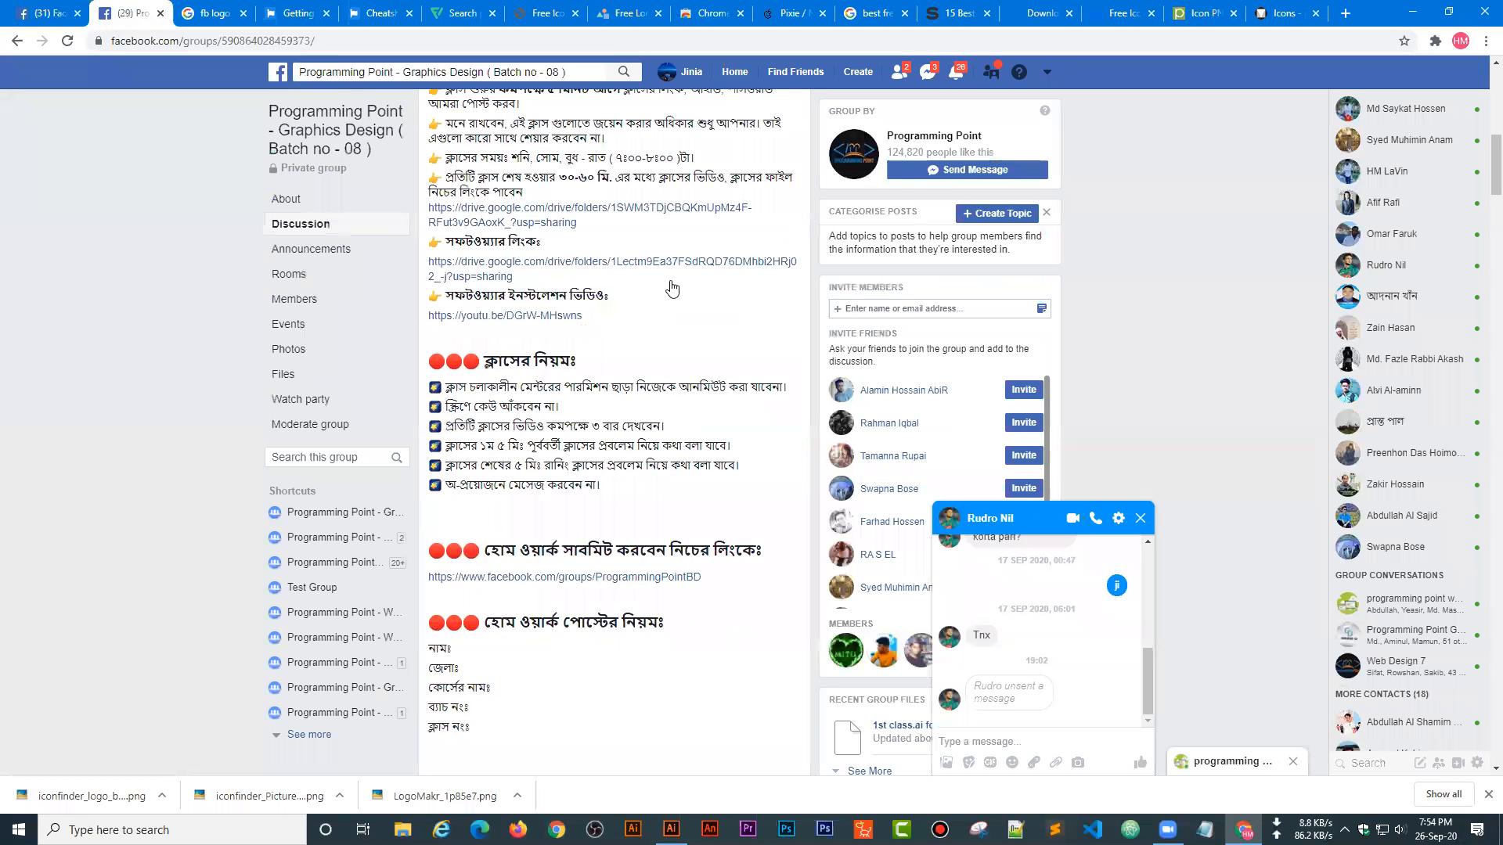
left_click_drag(792, 389, 438, 390)
right_click(492, 385)
left_click(527, 398)
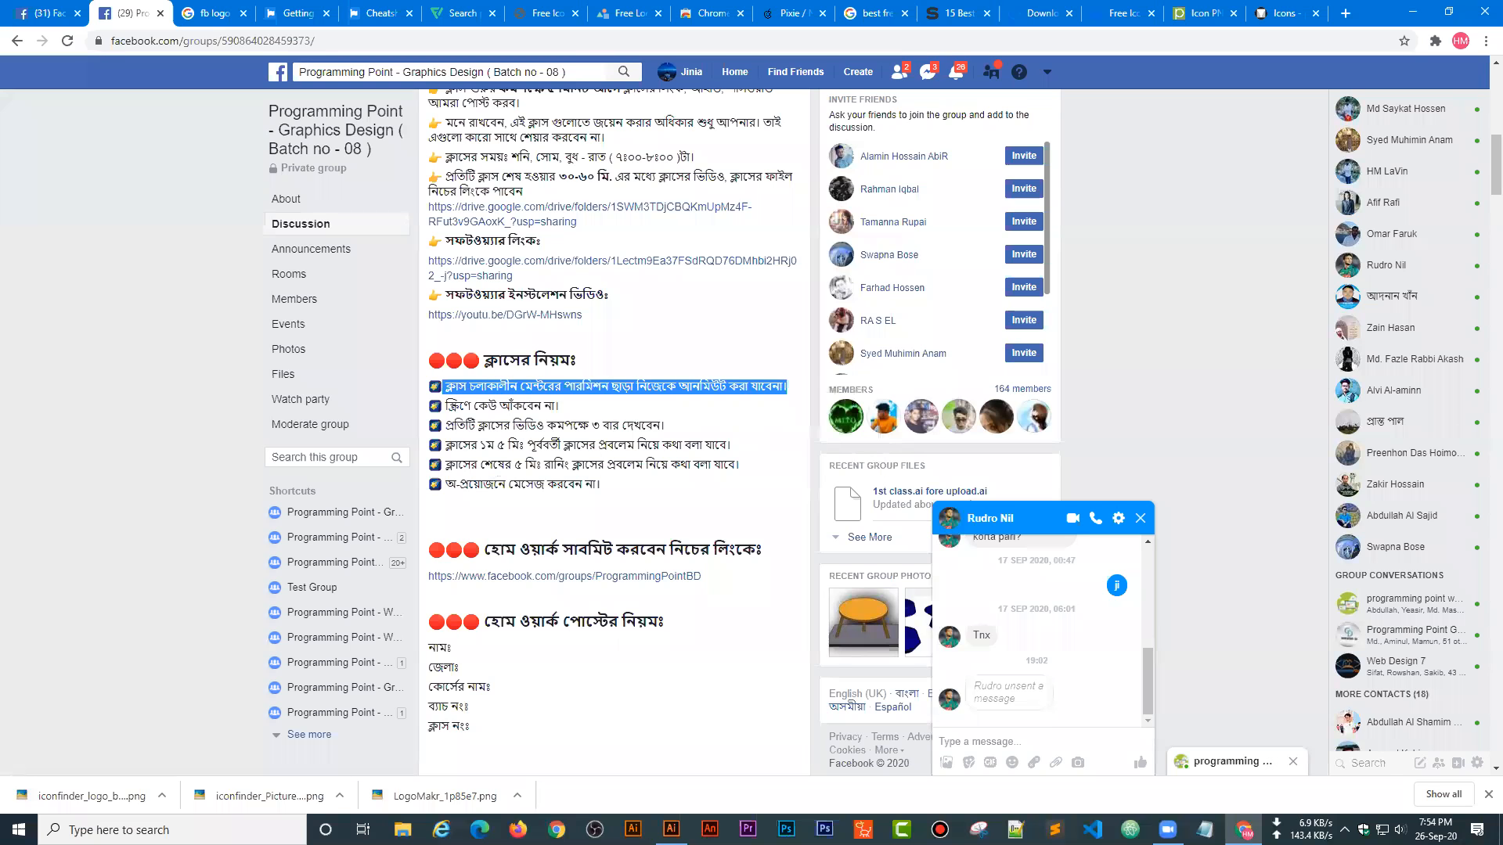
- Switch to Illustrator and paste the copied Bengali sentence as new point text in the empty area below the artboard
left_click(671, 830)
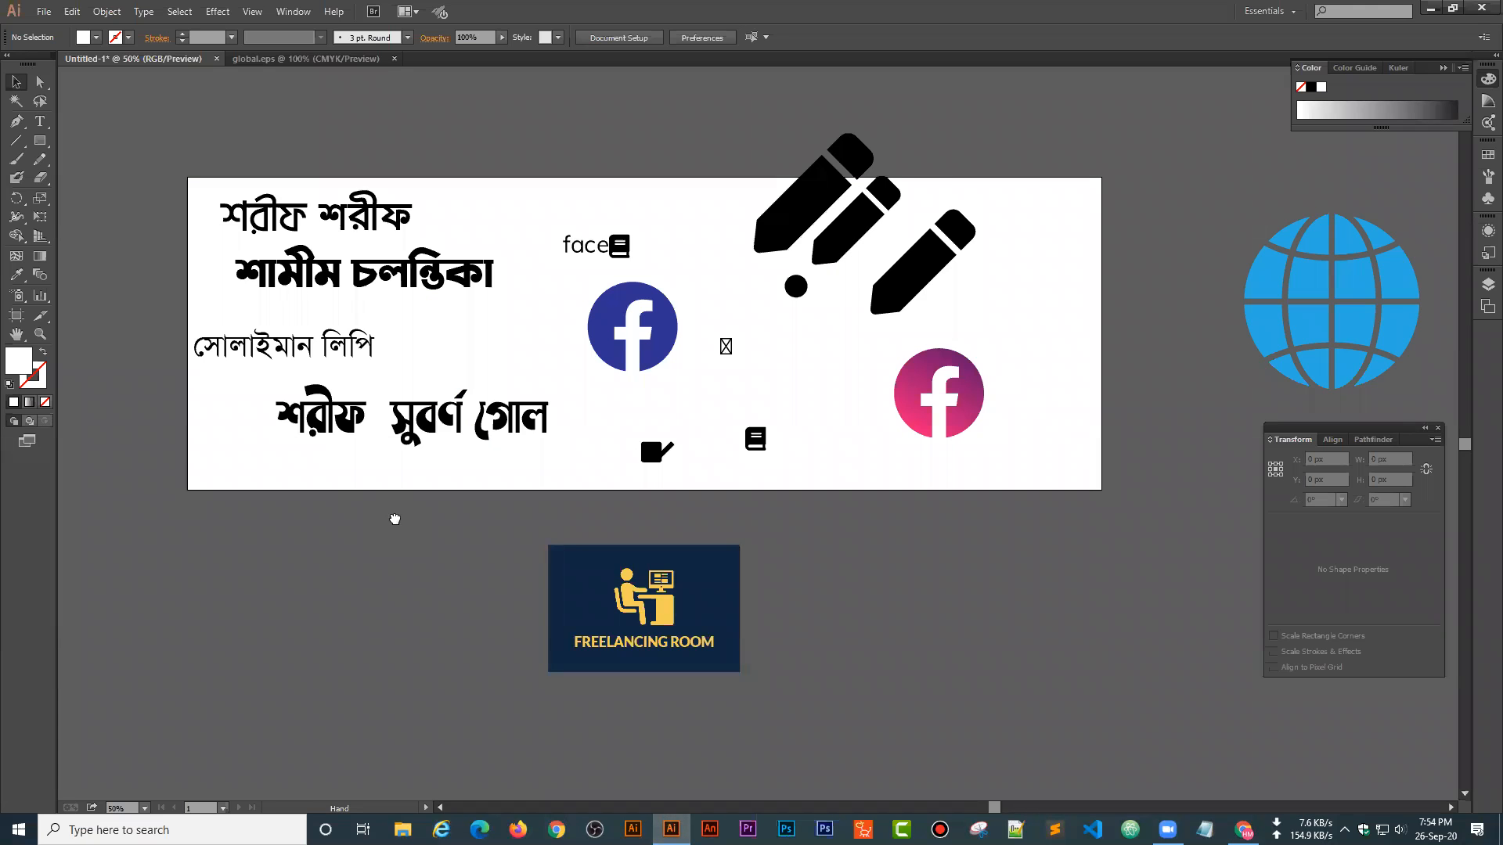
left_click_drag(392, 519, 689, 265)
left_click(40, 122)
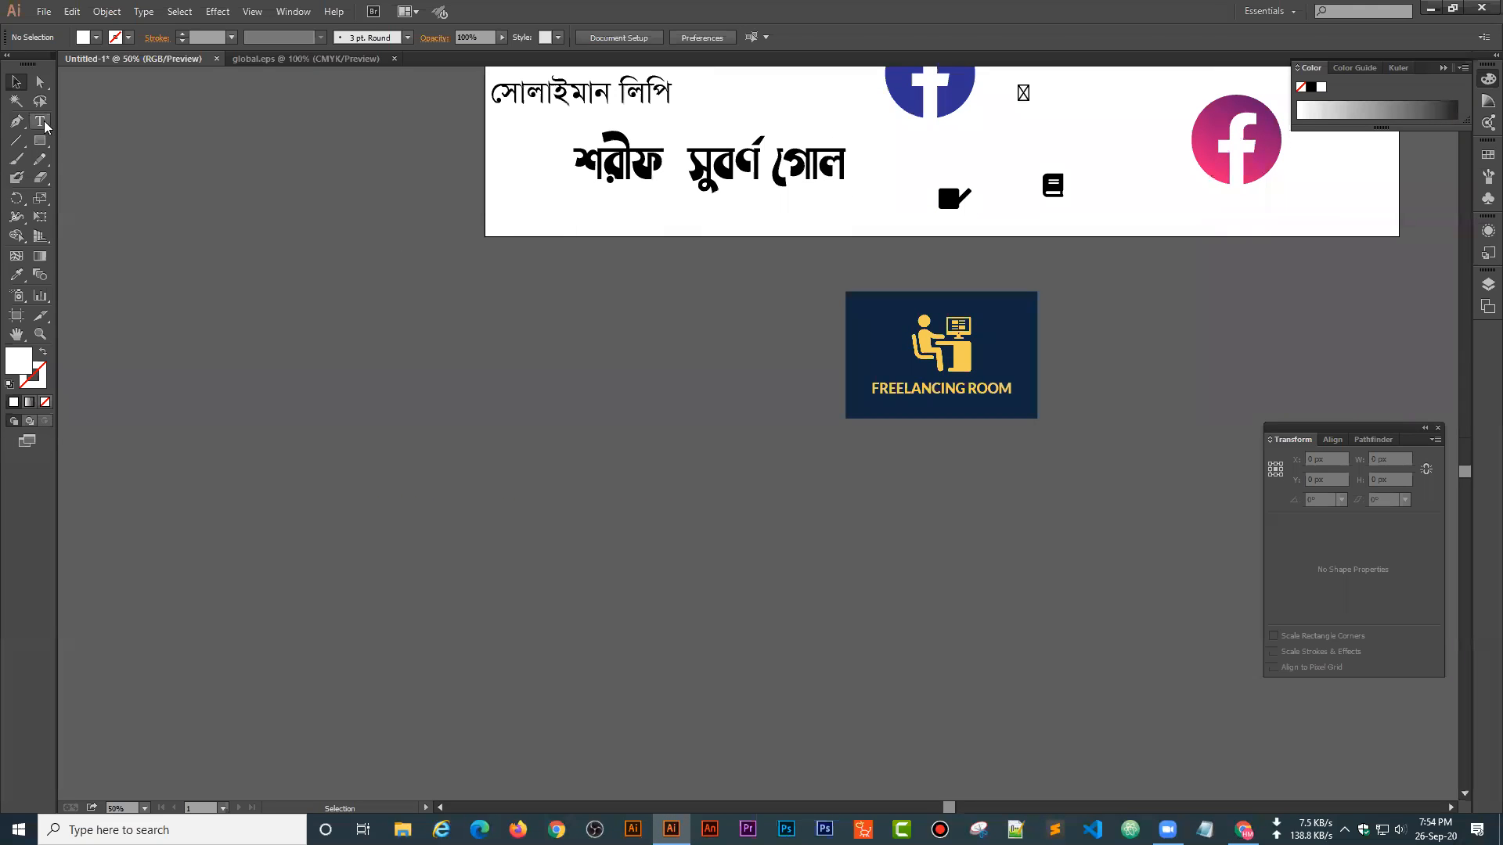
left_click(349, 565)
key("ctrl+v")
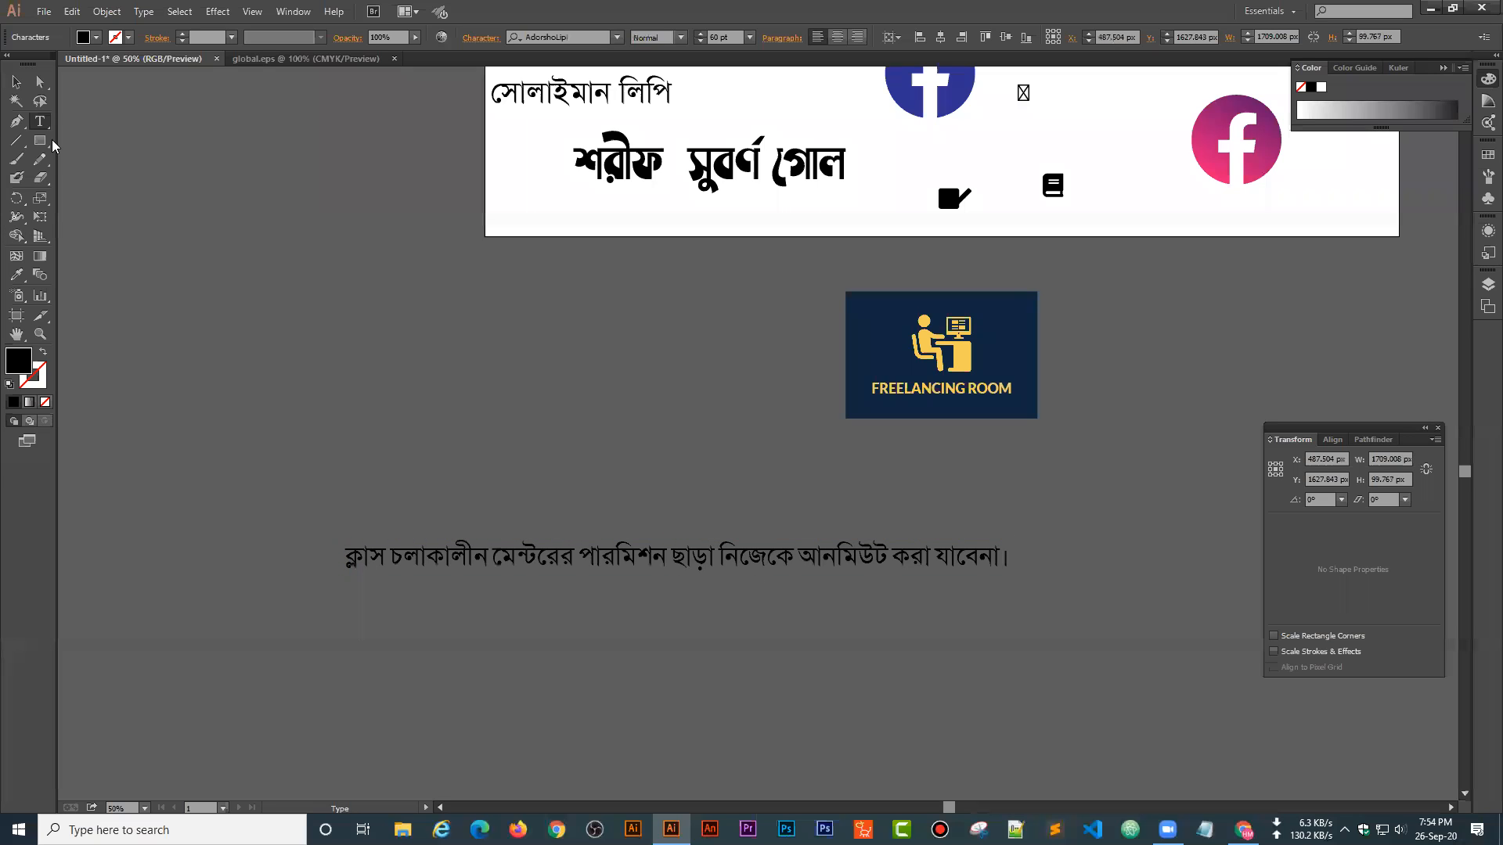
left_click(17, 81)
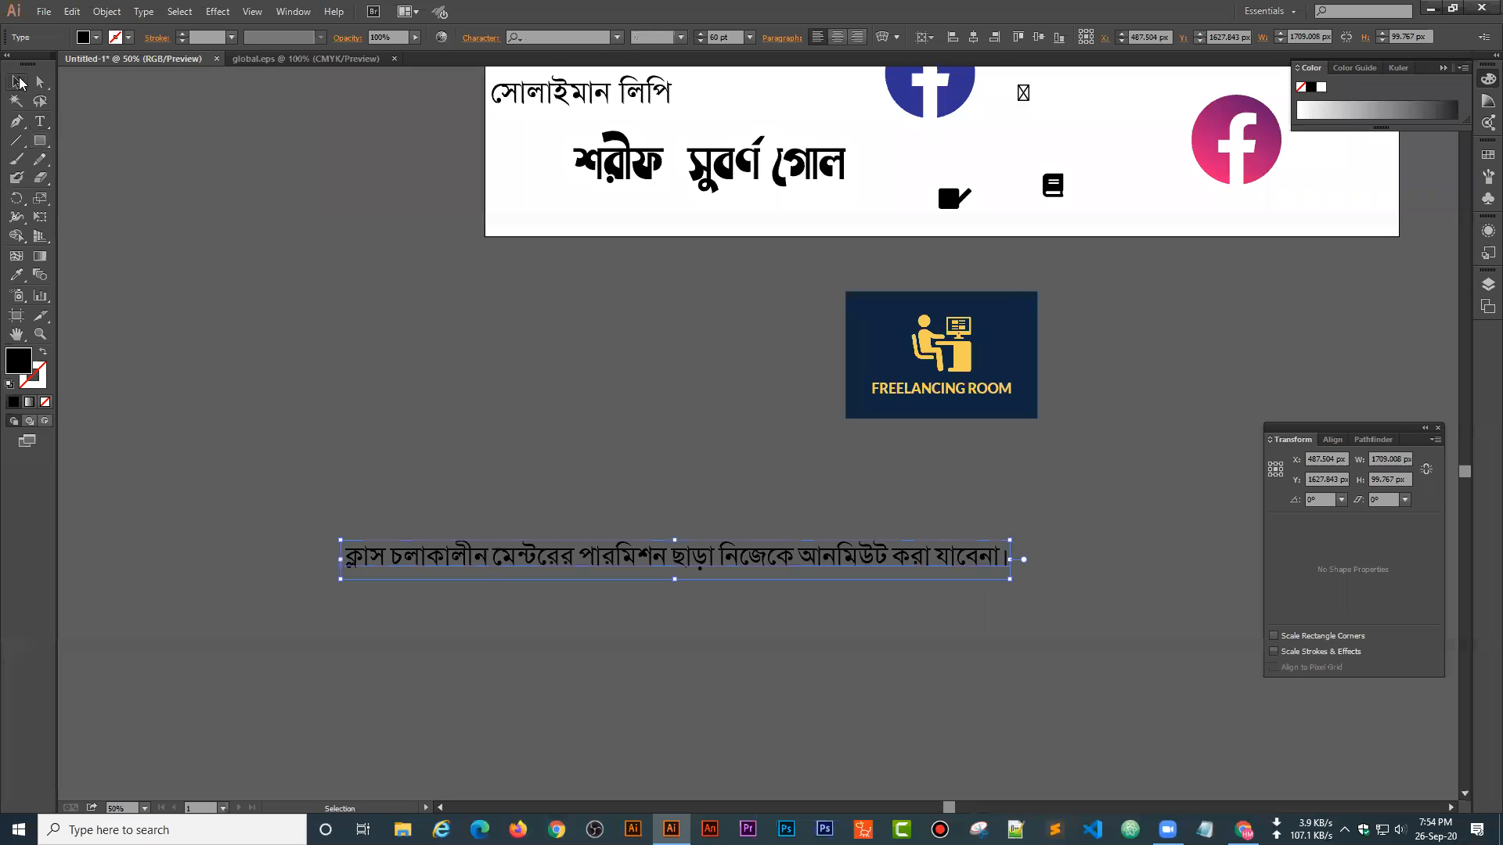
- Move the pasted Bengali sentence just beneath the Freelancing Room card
left_click(554, 32)
left_click_drag(520, 562, 673, 446)
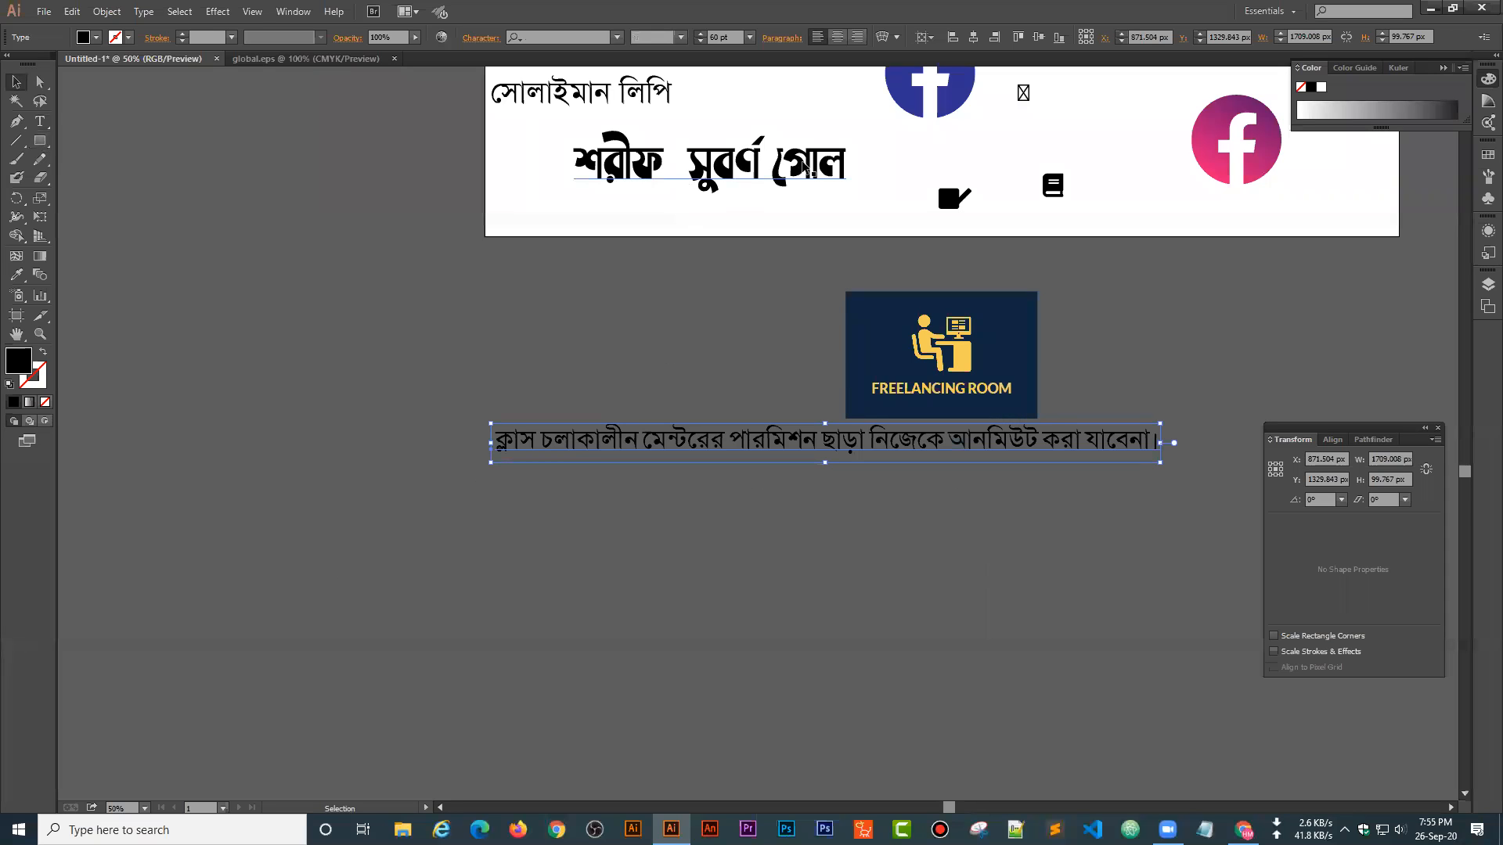
scroll(577, 312, "up", 2)
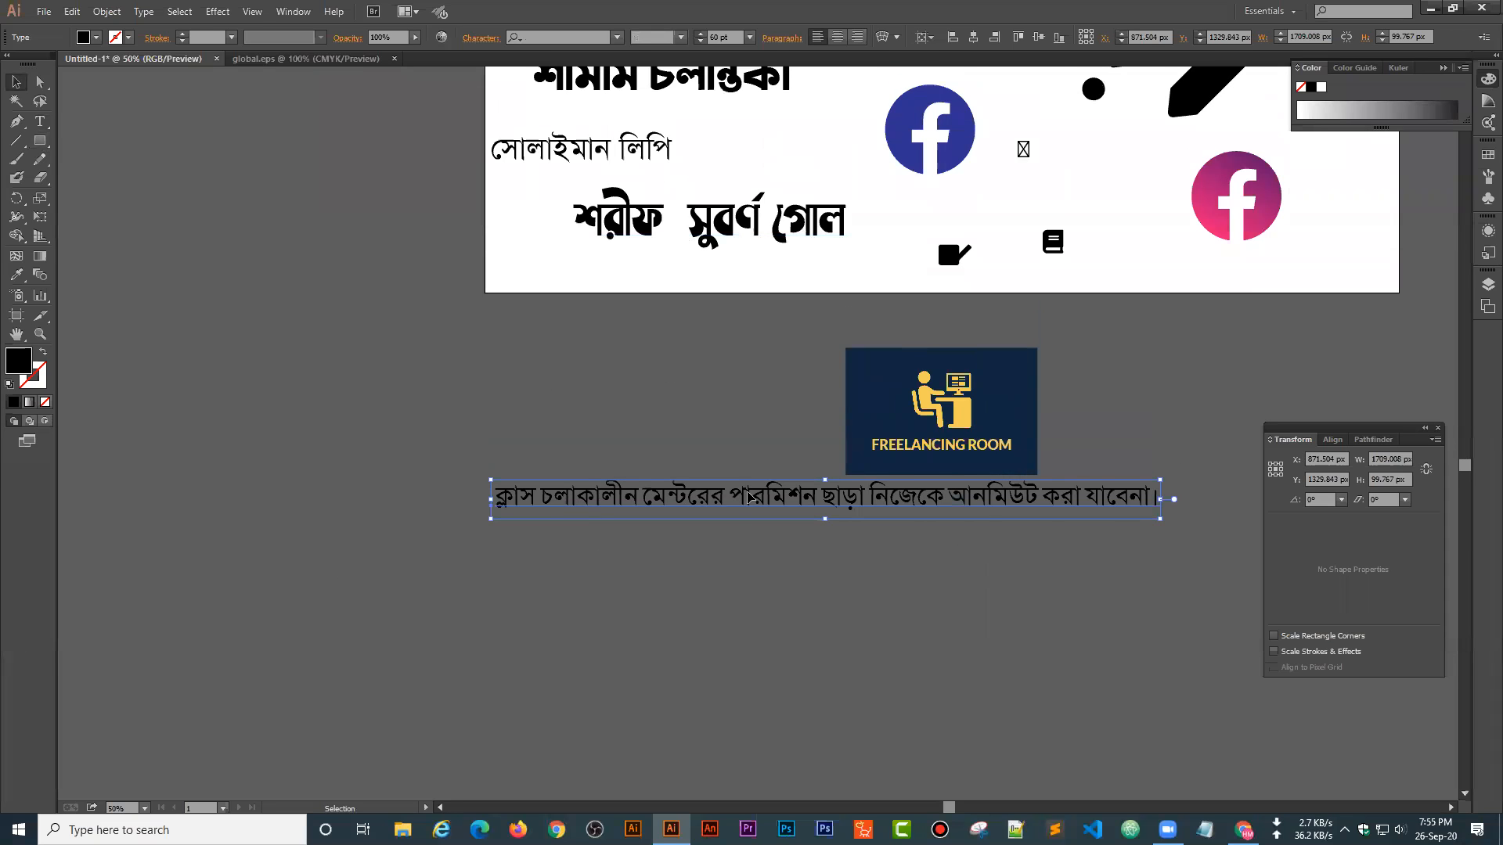
left_click_drag(739, 500, 733, 528)
left_click(474, 580)
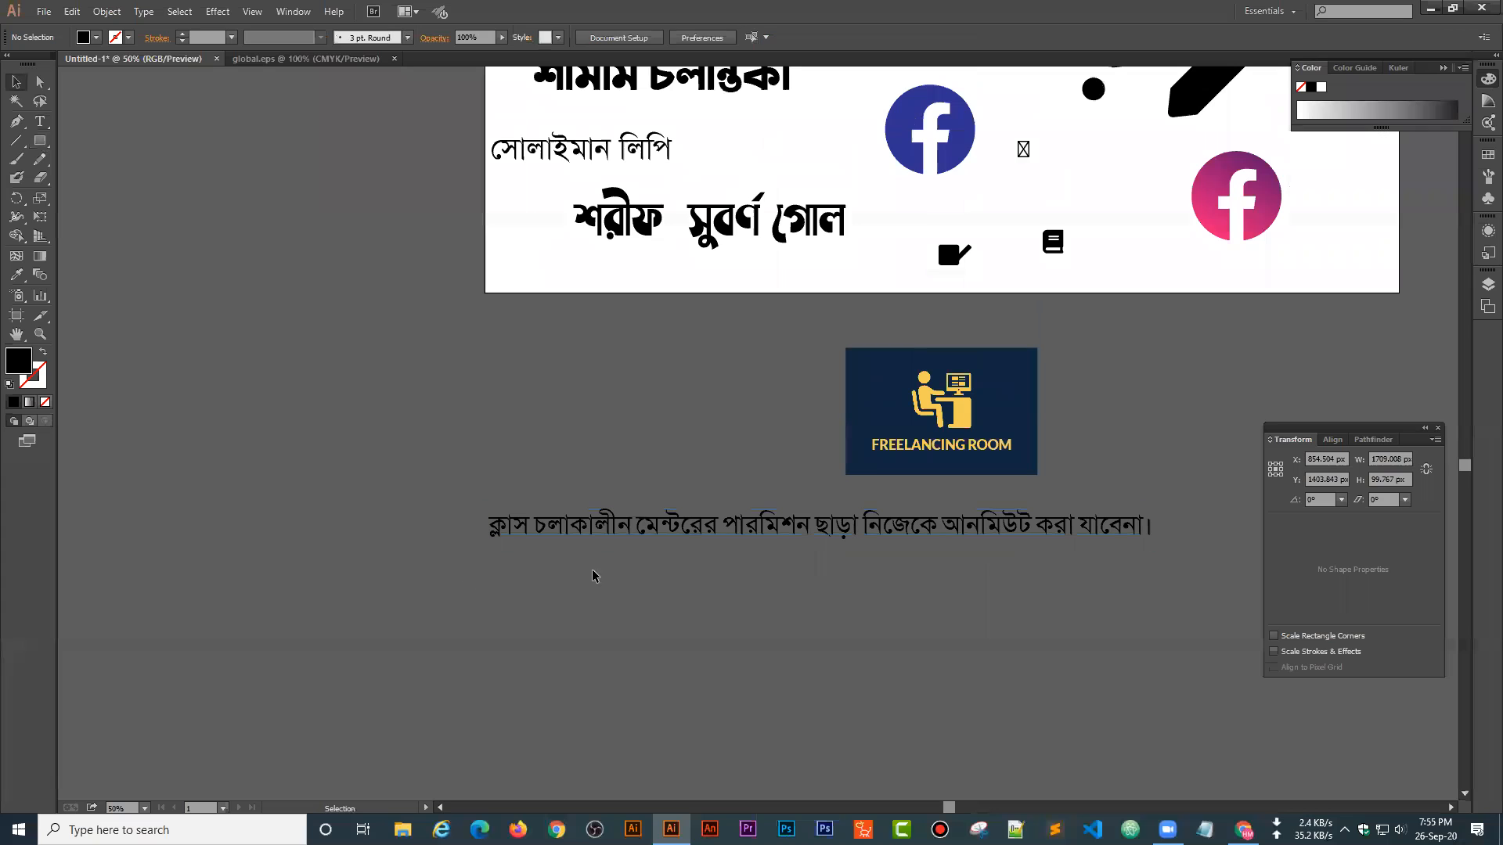
left_click(668, 534)
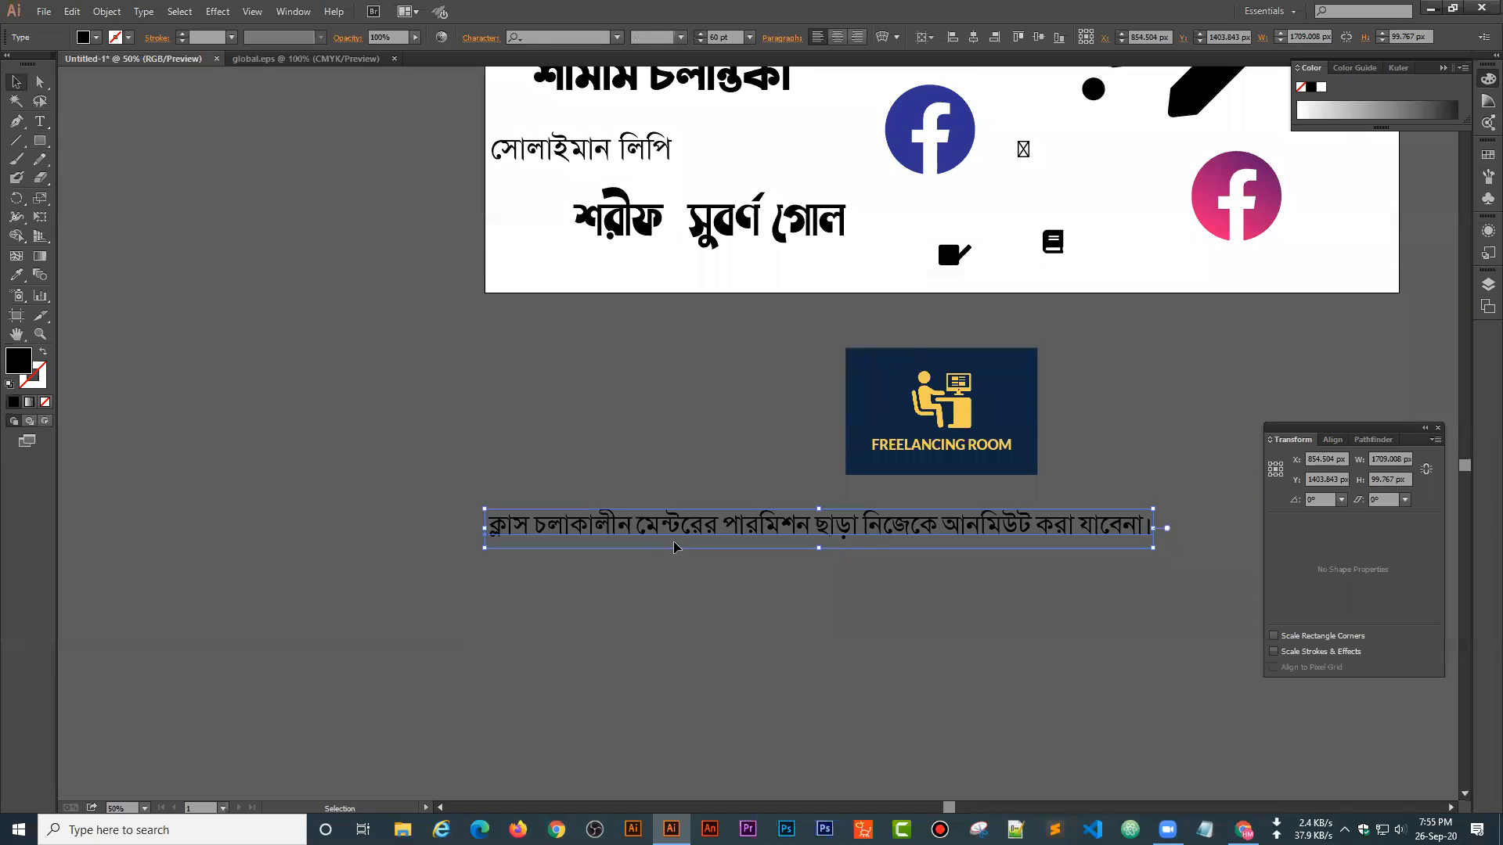
- Turn off Show Indic Options in the Type preferences
left_click(72, 11)
mouse_move(116, 538)
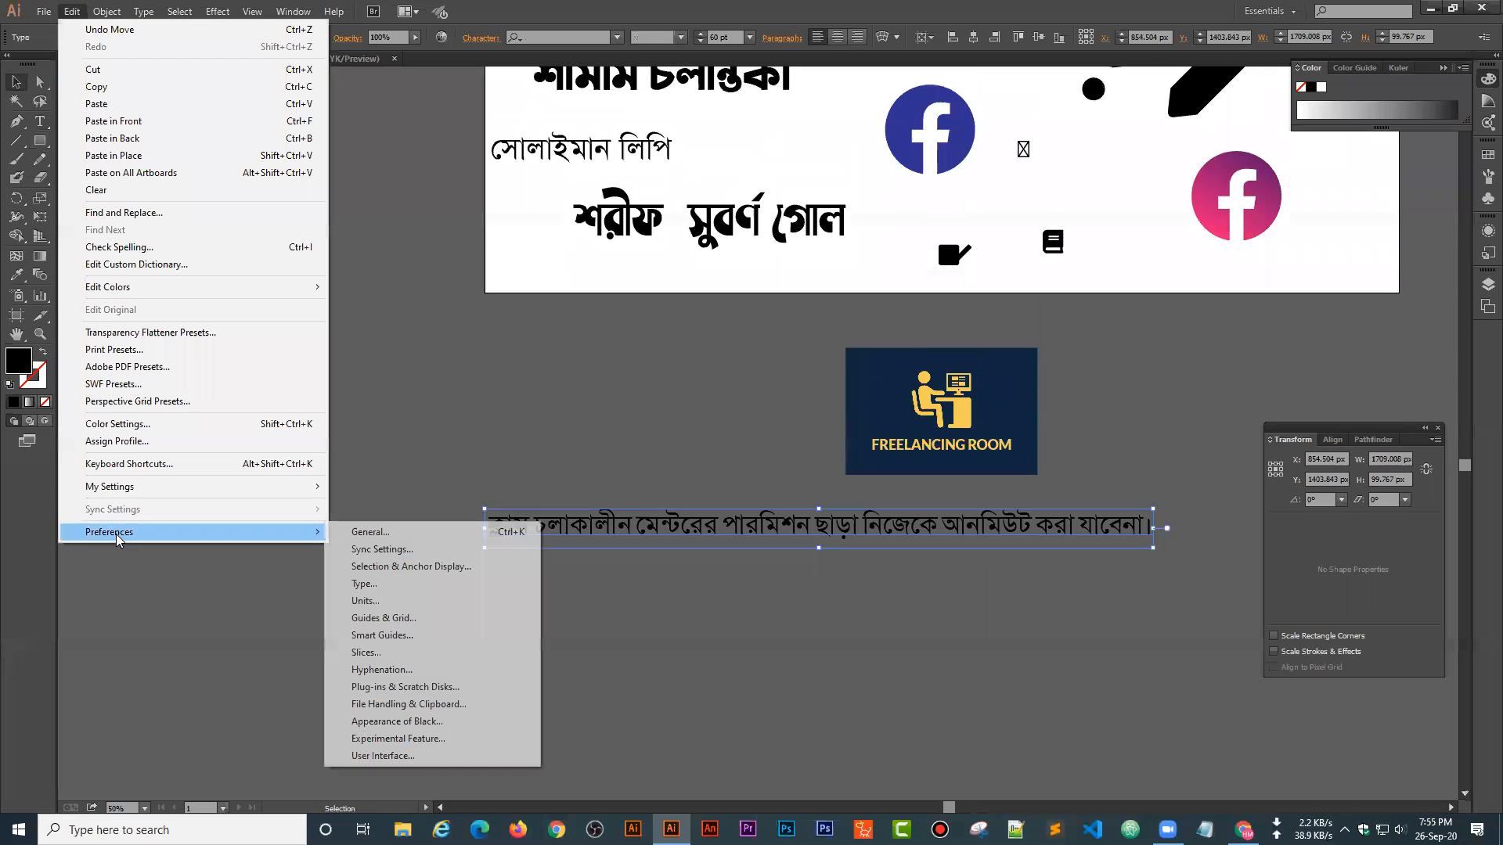
left_click(378, 581)
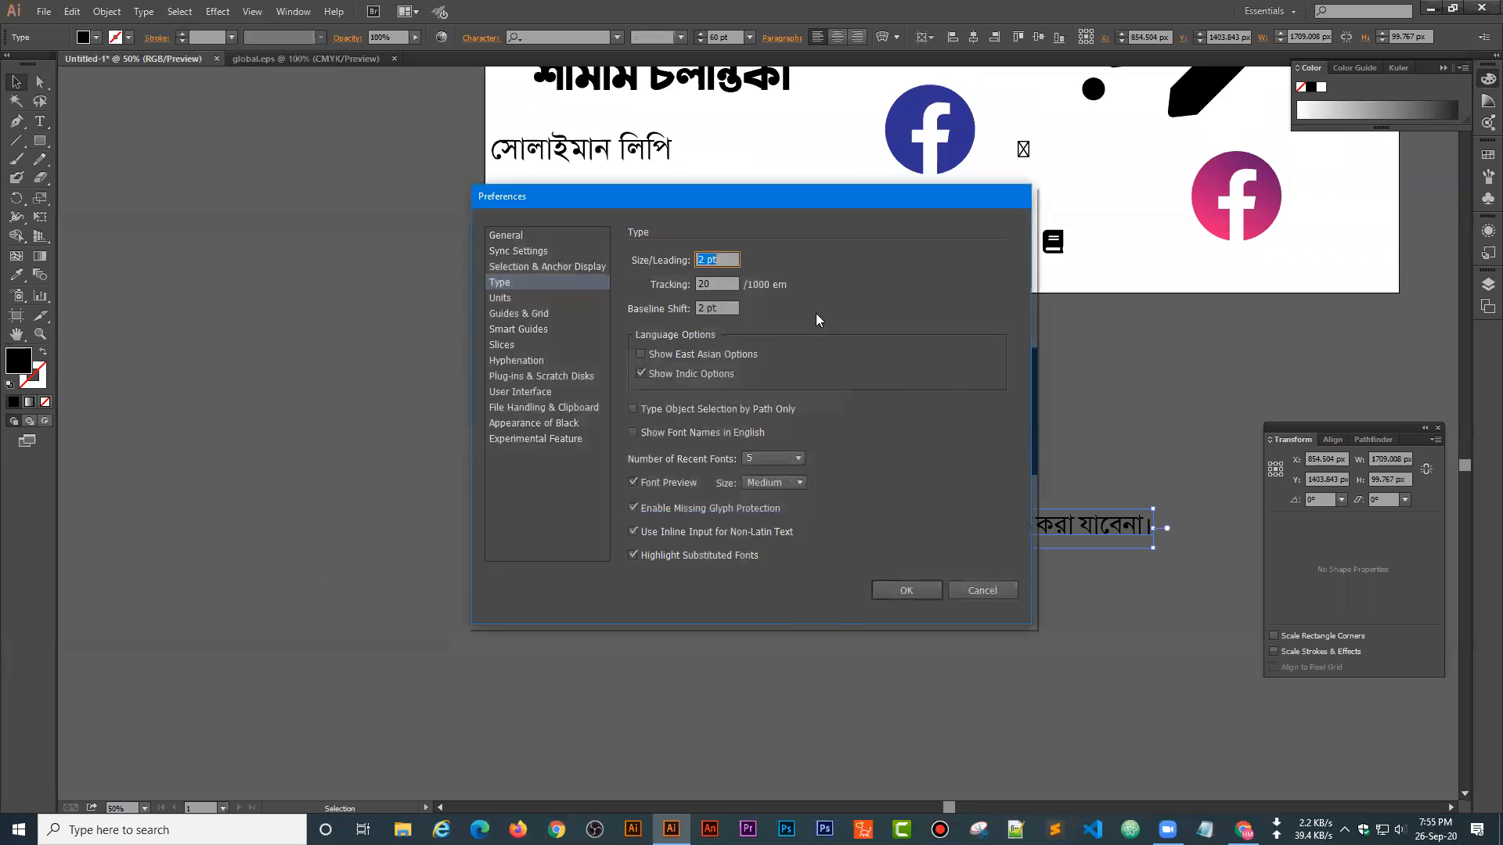
left_click(640, 374)
left_click(890, 591)
- Paste the Bengali sentence again as new text, compare it beneath the first line, and delete this copy
left_click(33, 125)
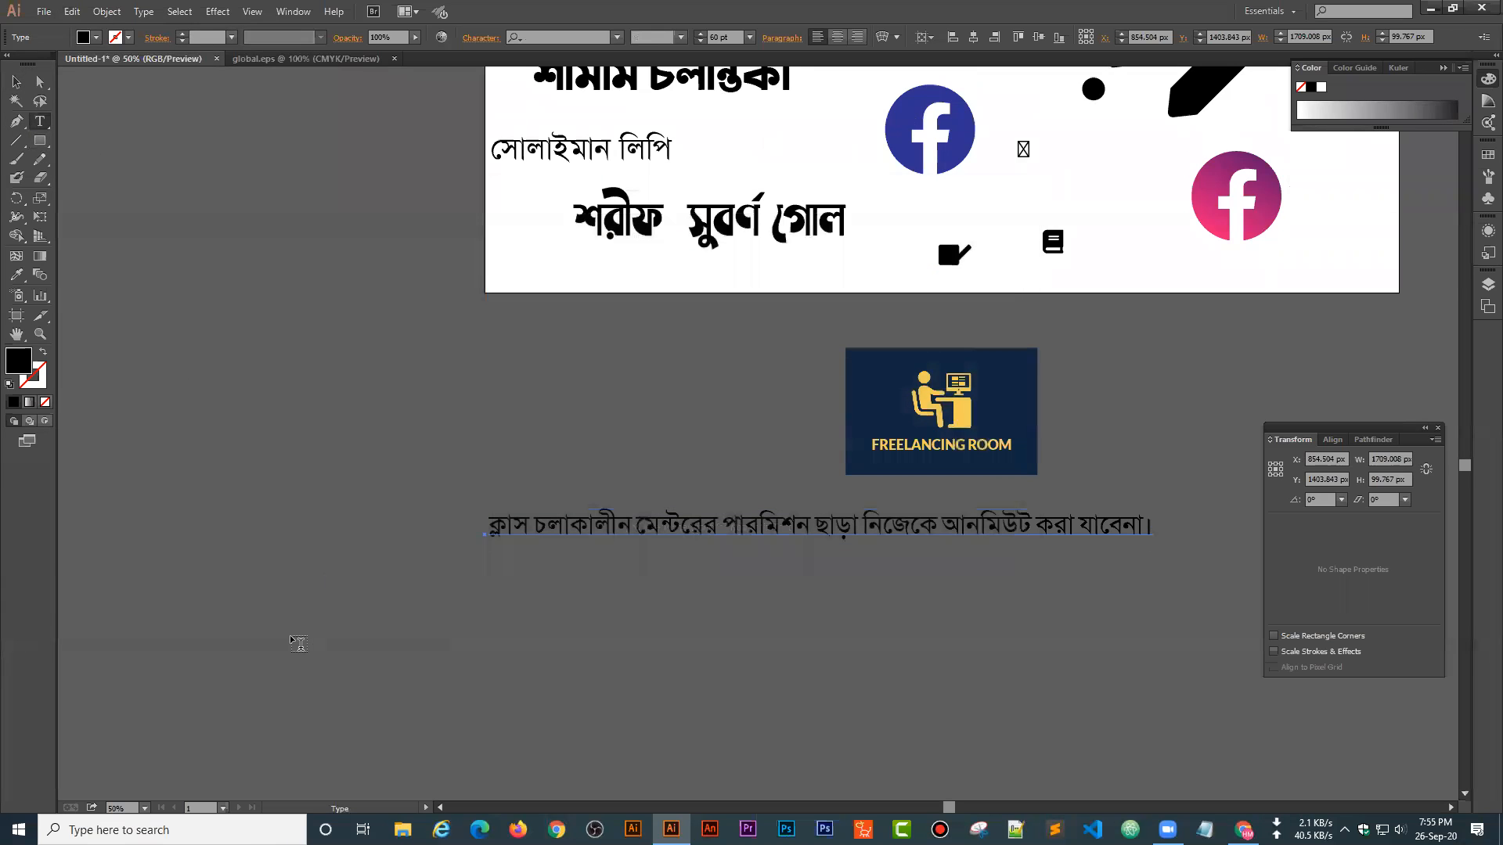
left_click(317, 643)
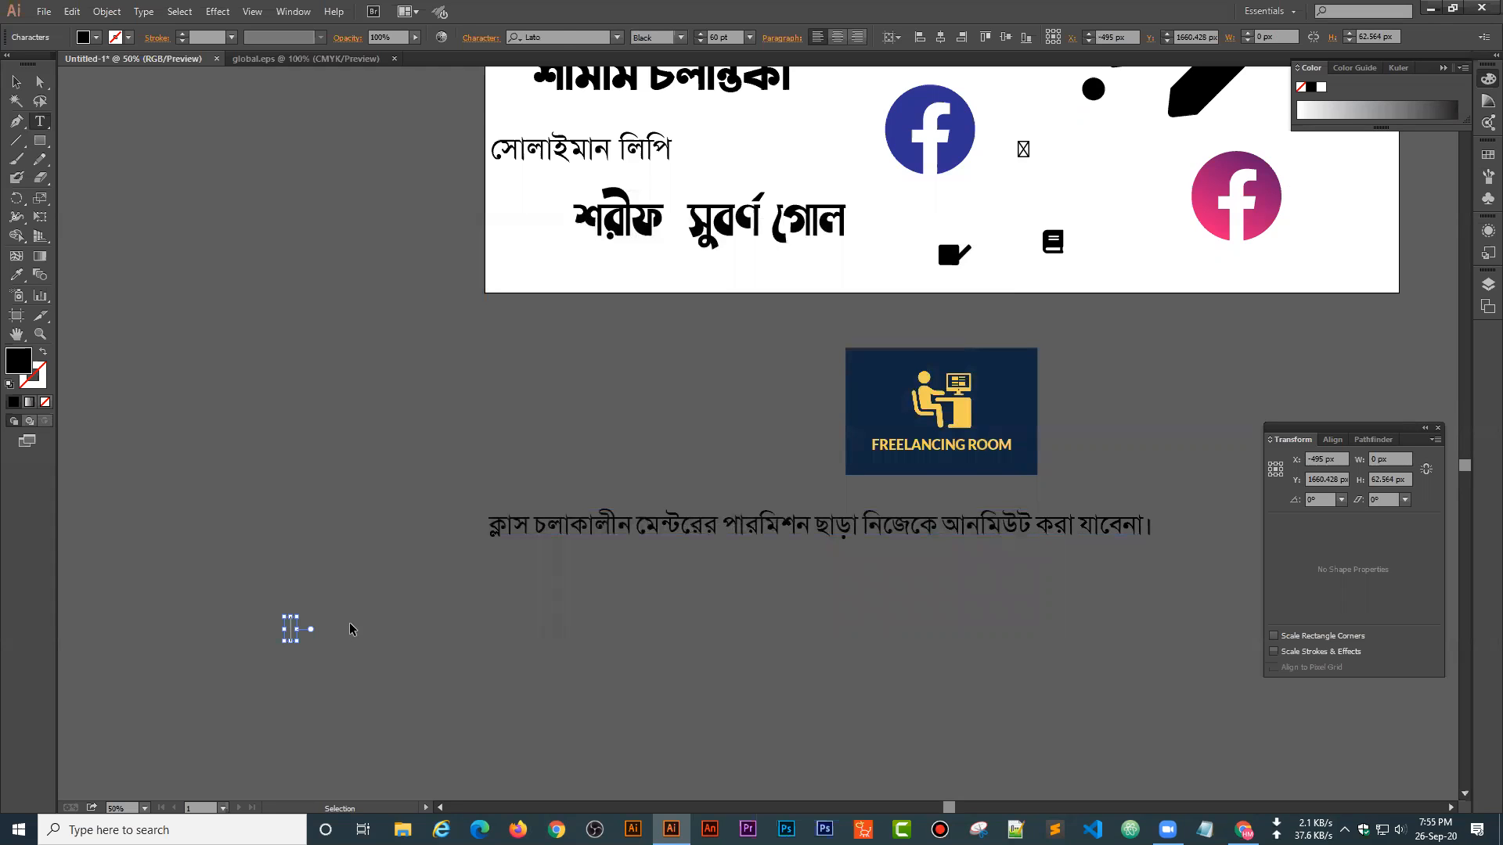
key("ctrl+v")
left_click(17, 81)
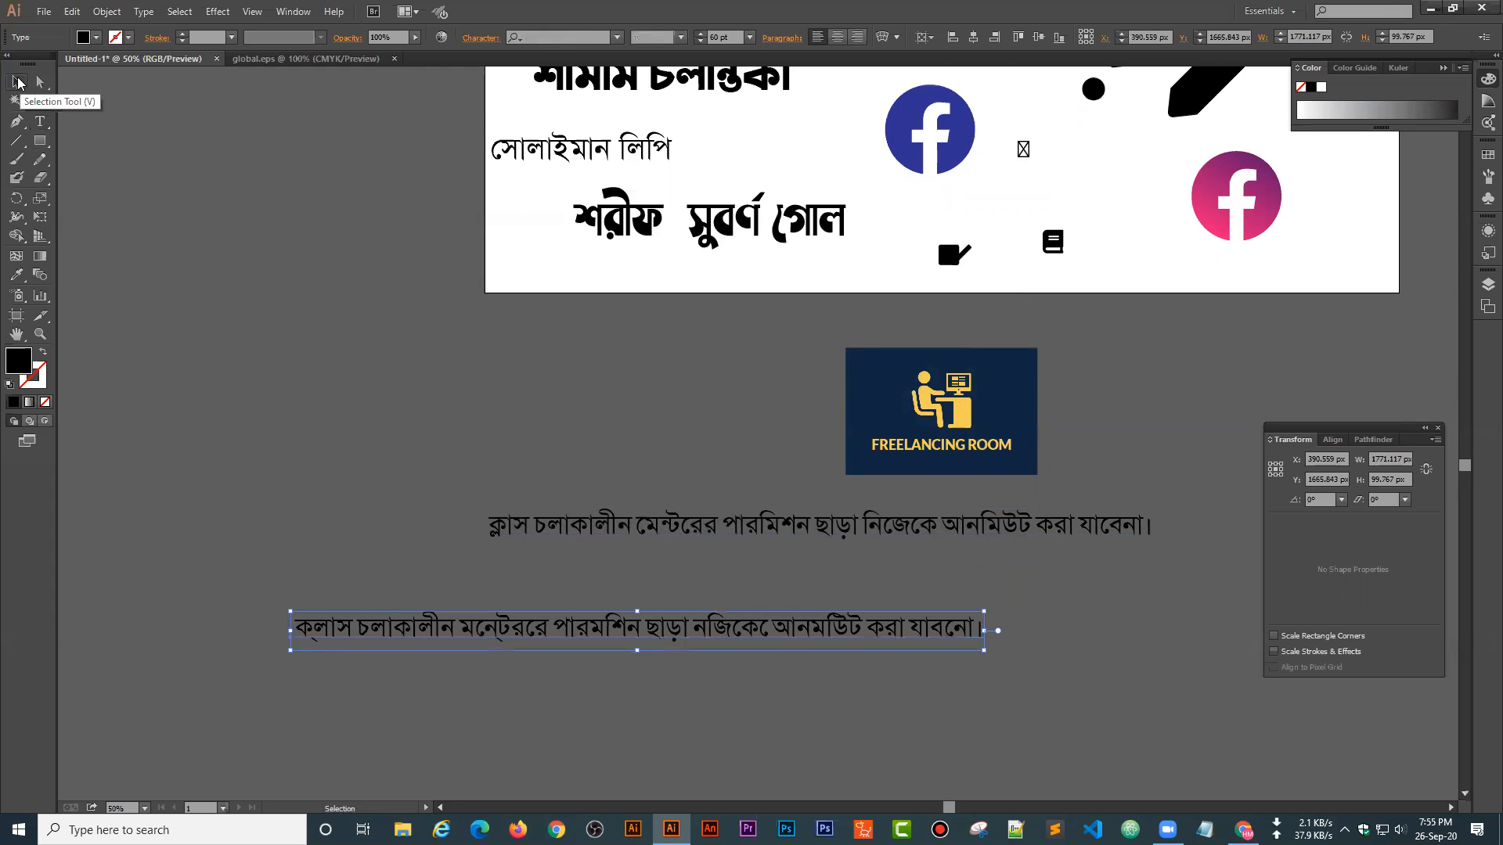
left_click_drag(816, 636, 910, 616)
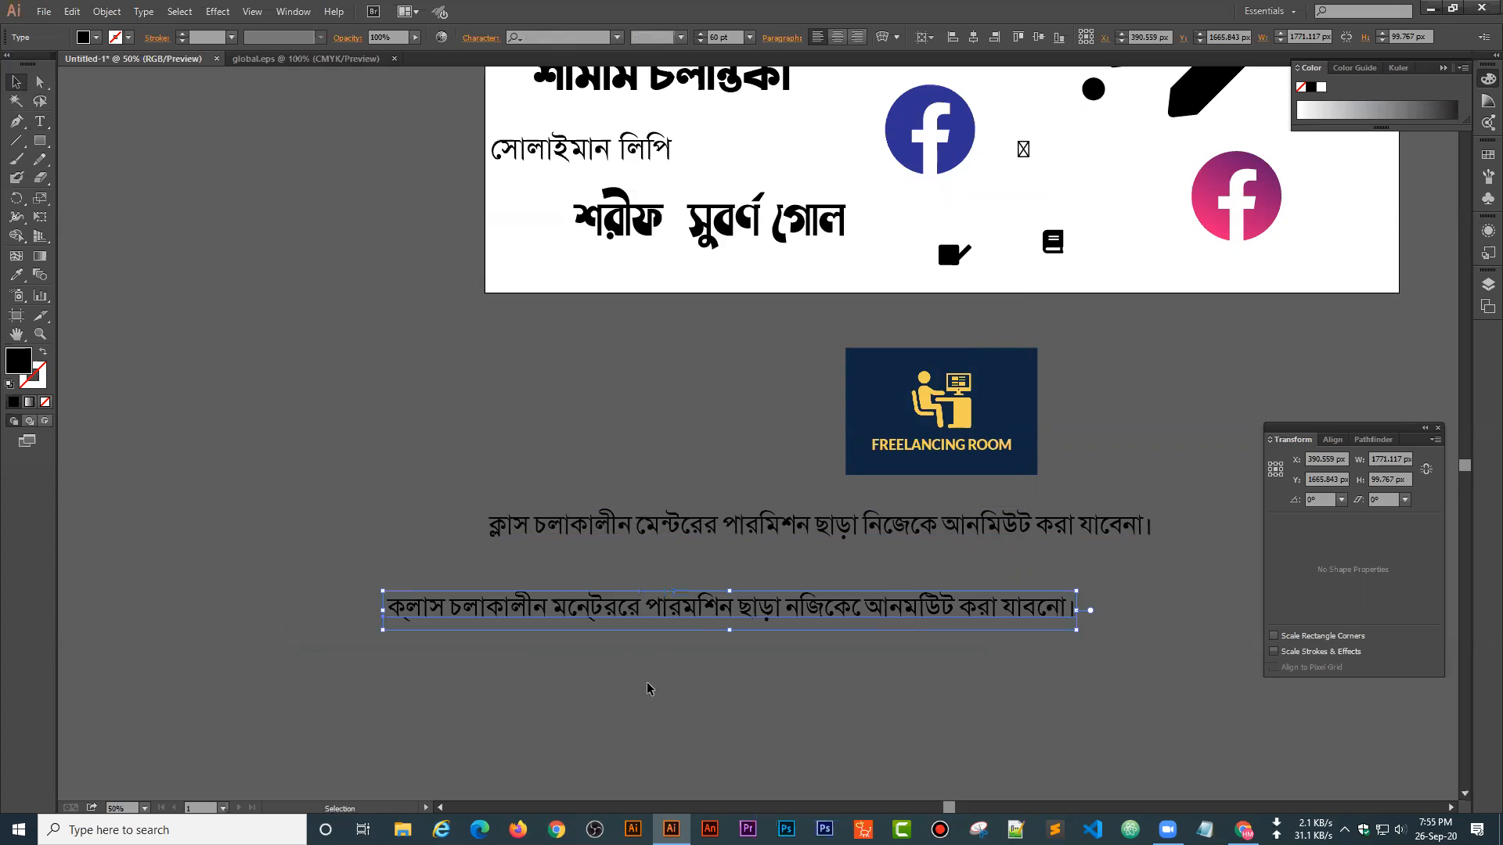
left_click(627, 688)
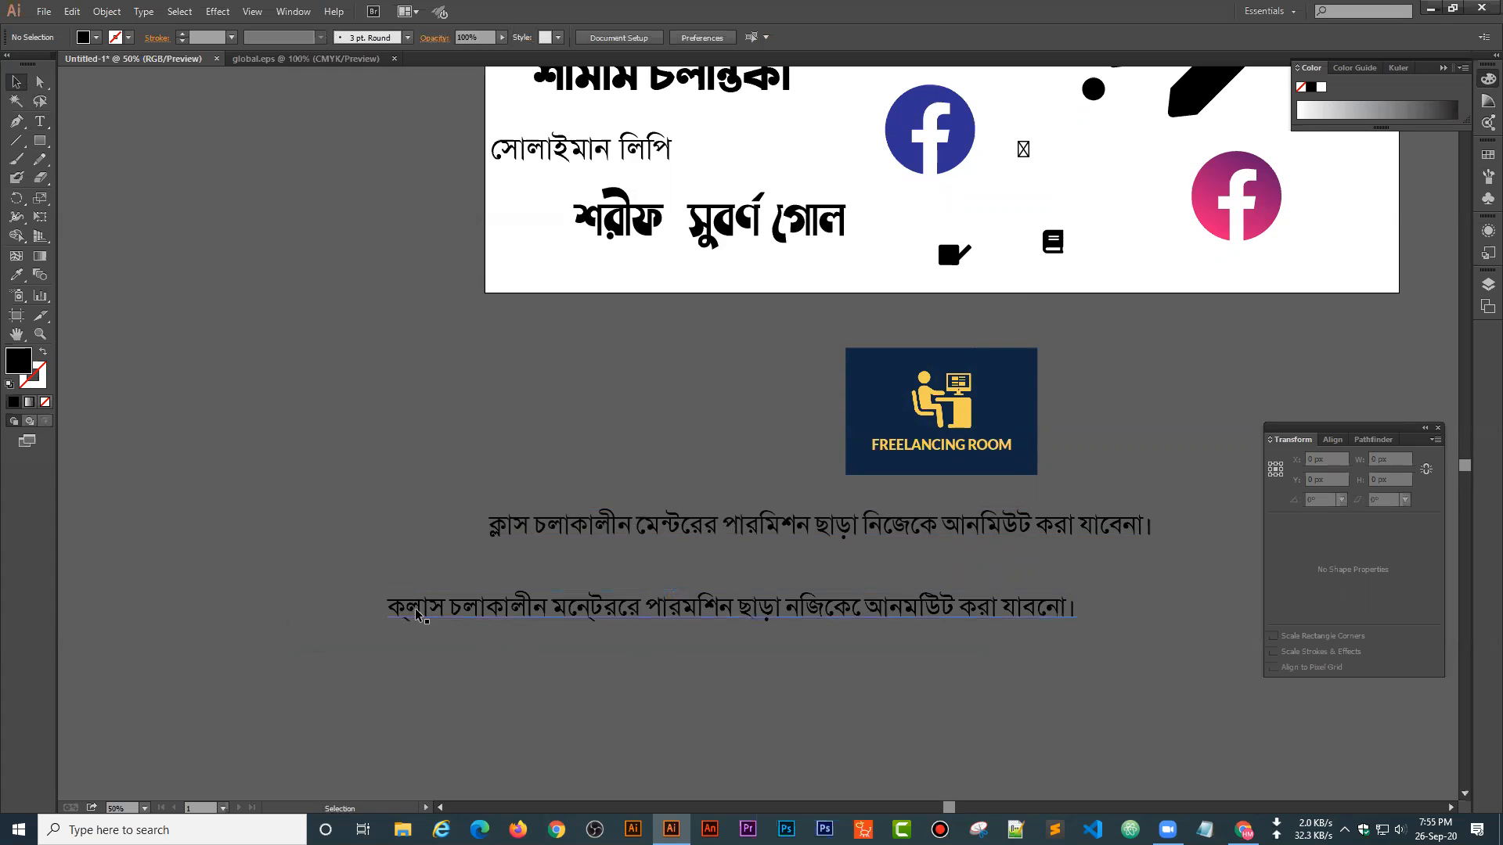
left_click(597, 617)
key("Delete")
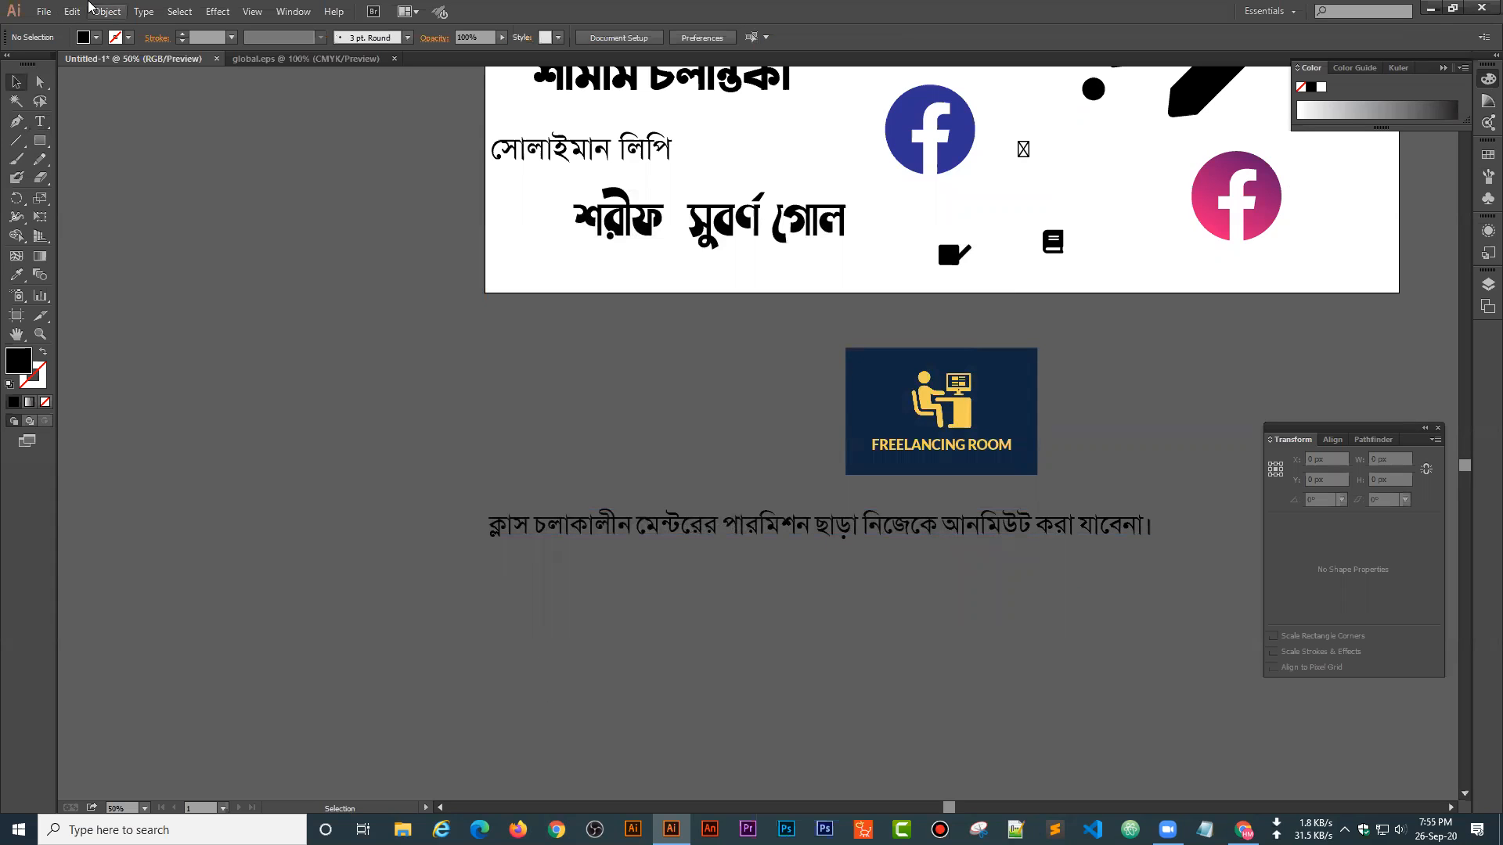
- Turn on Show Indic Options in the Type preferences
left_click(72, 11)
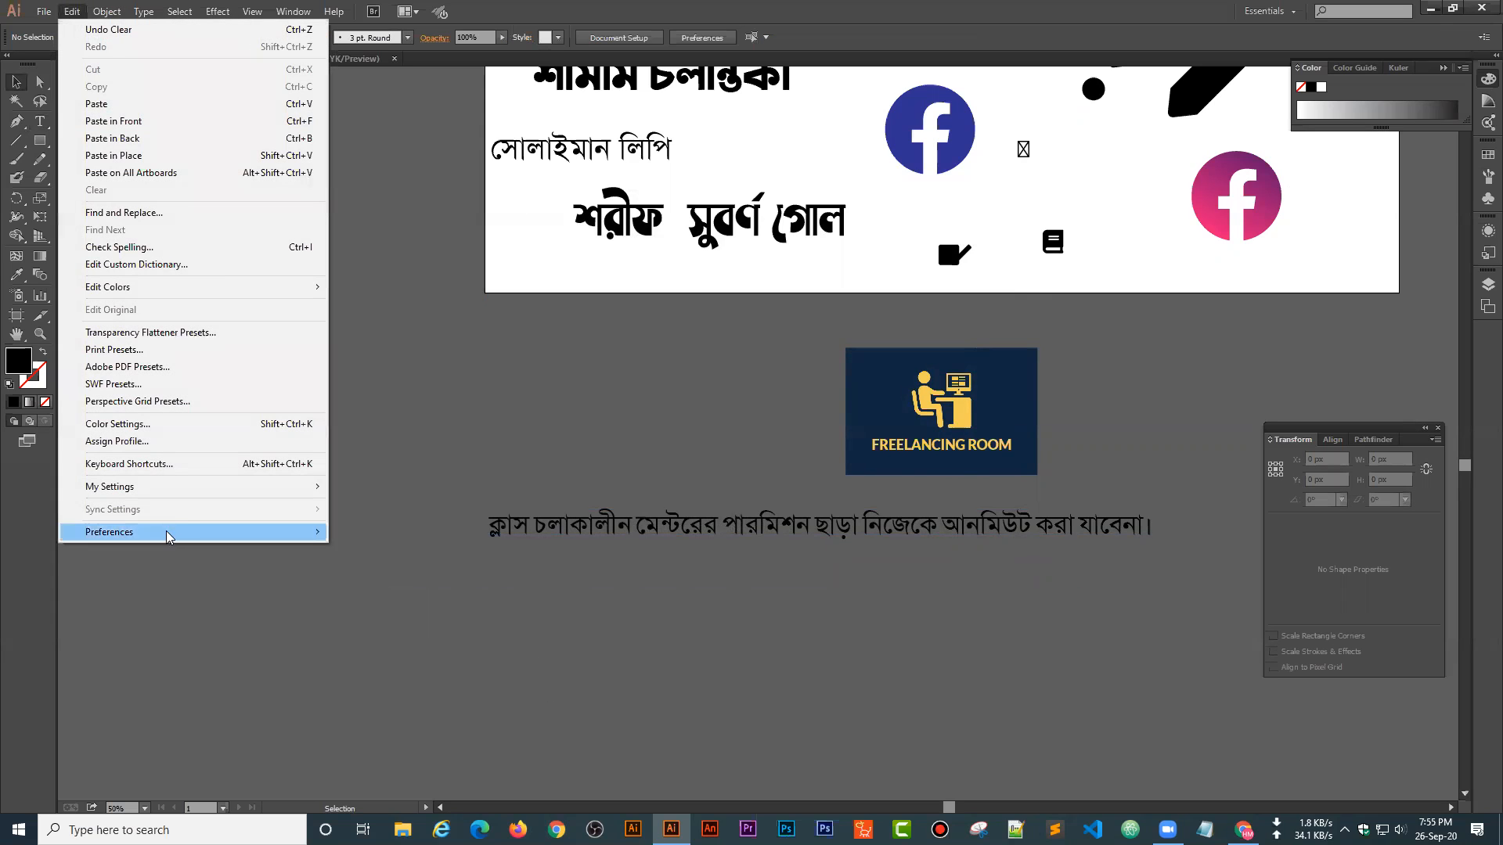
mouse_move(168, 532)
left_click(382, 585)
left_click(641, 374)
left_click(904, 594)
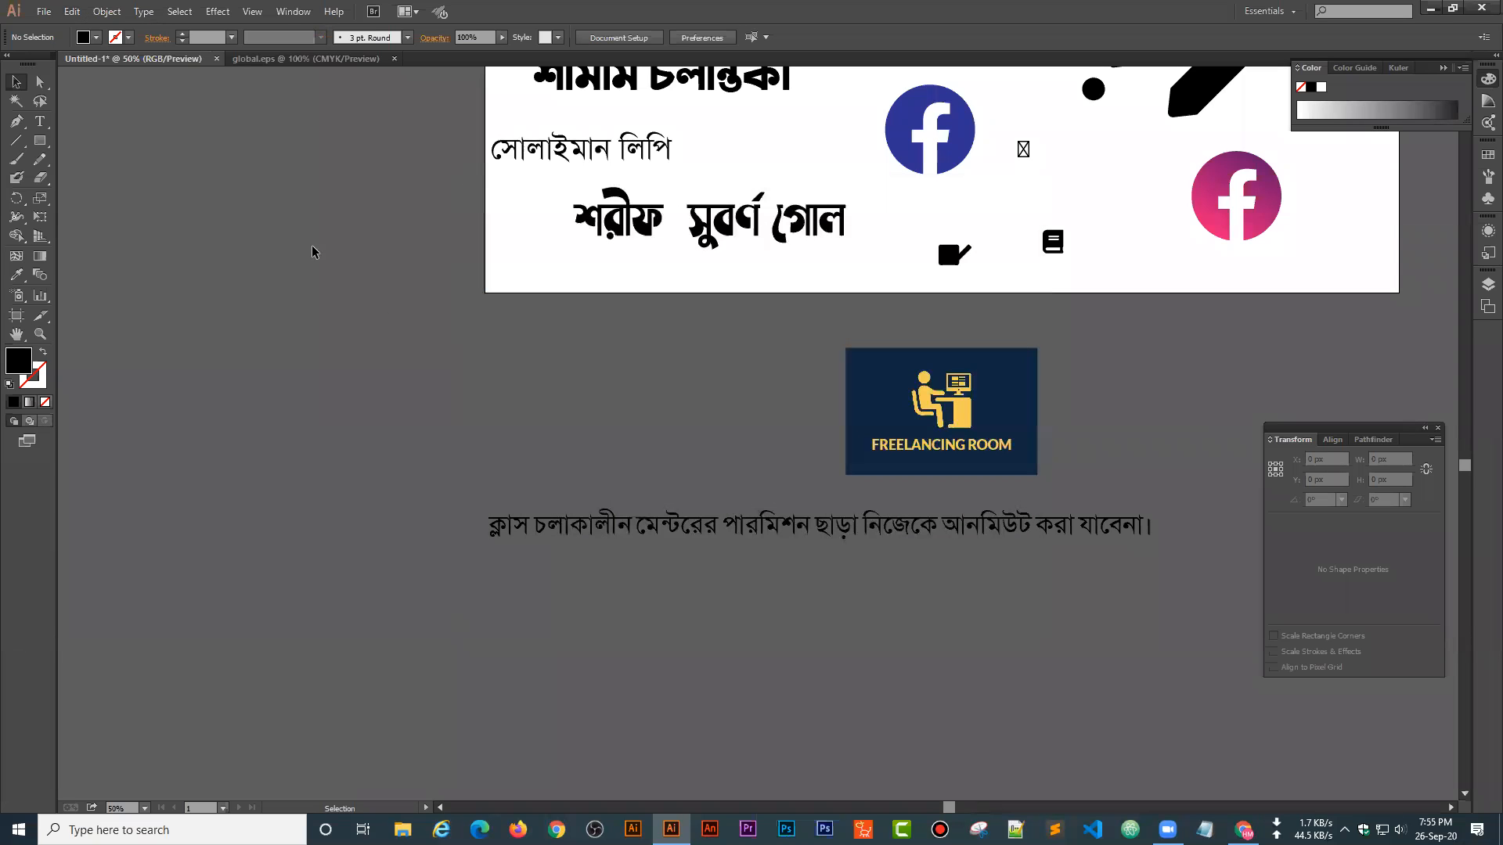
- Paste another copy of the Bengali sentence with Indic options on, place it directly under the first line, and delete it
left_click(38, 123)
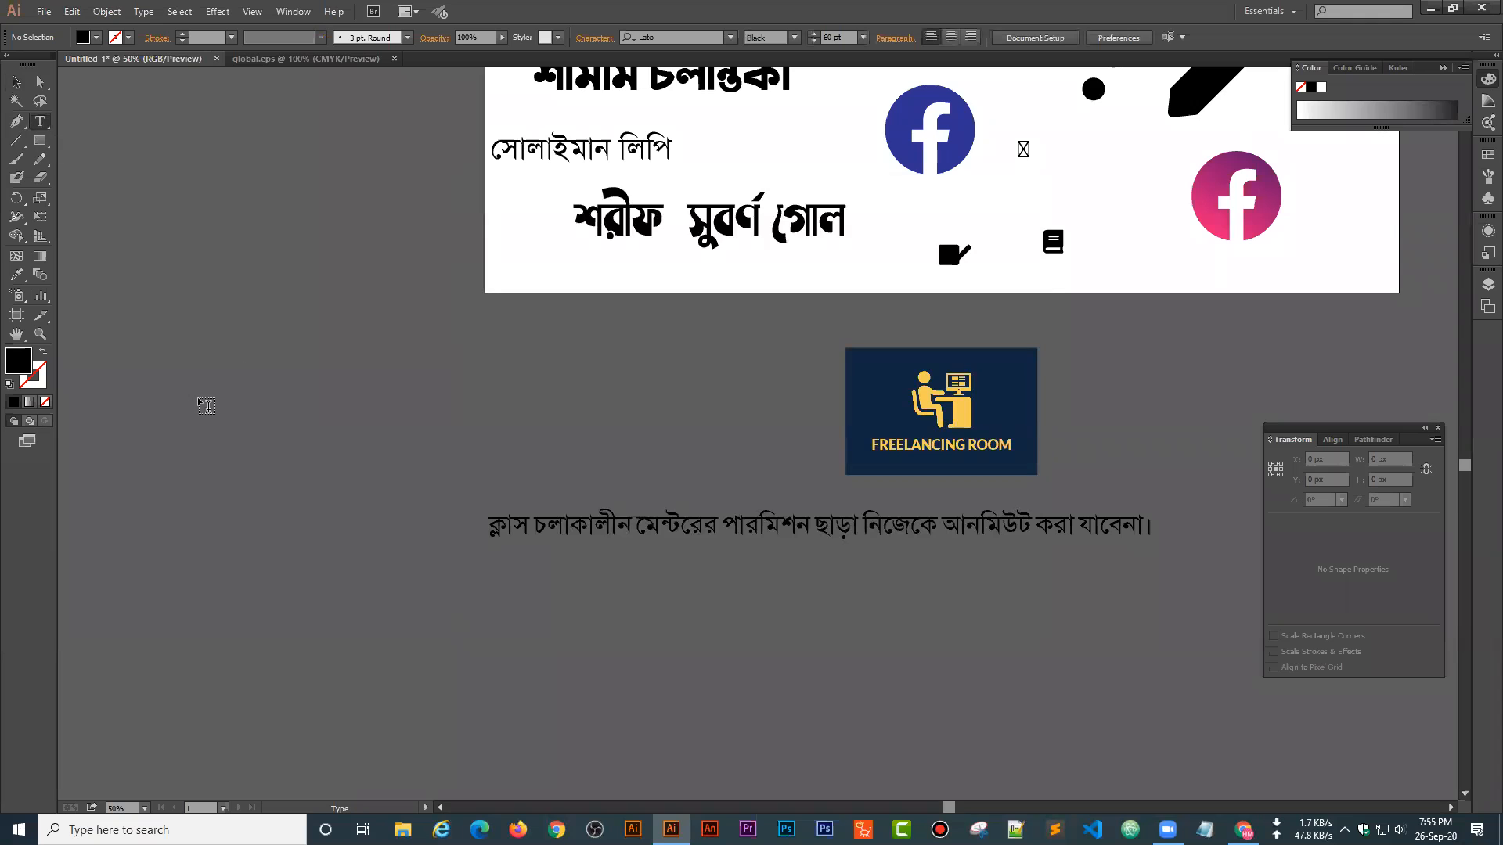
left_click(267, 605)
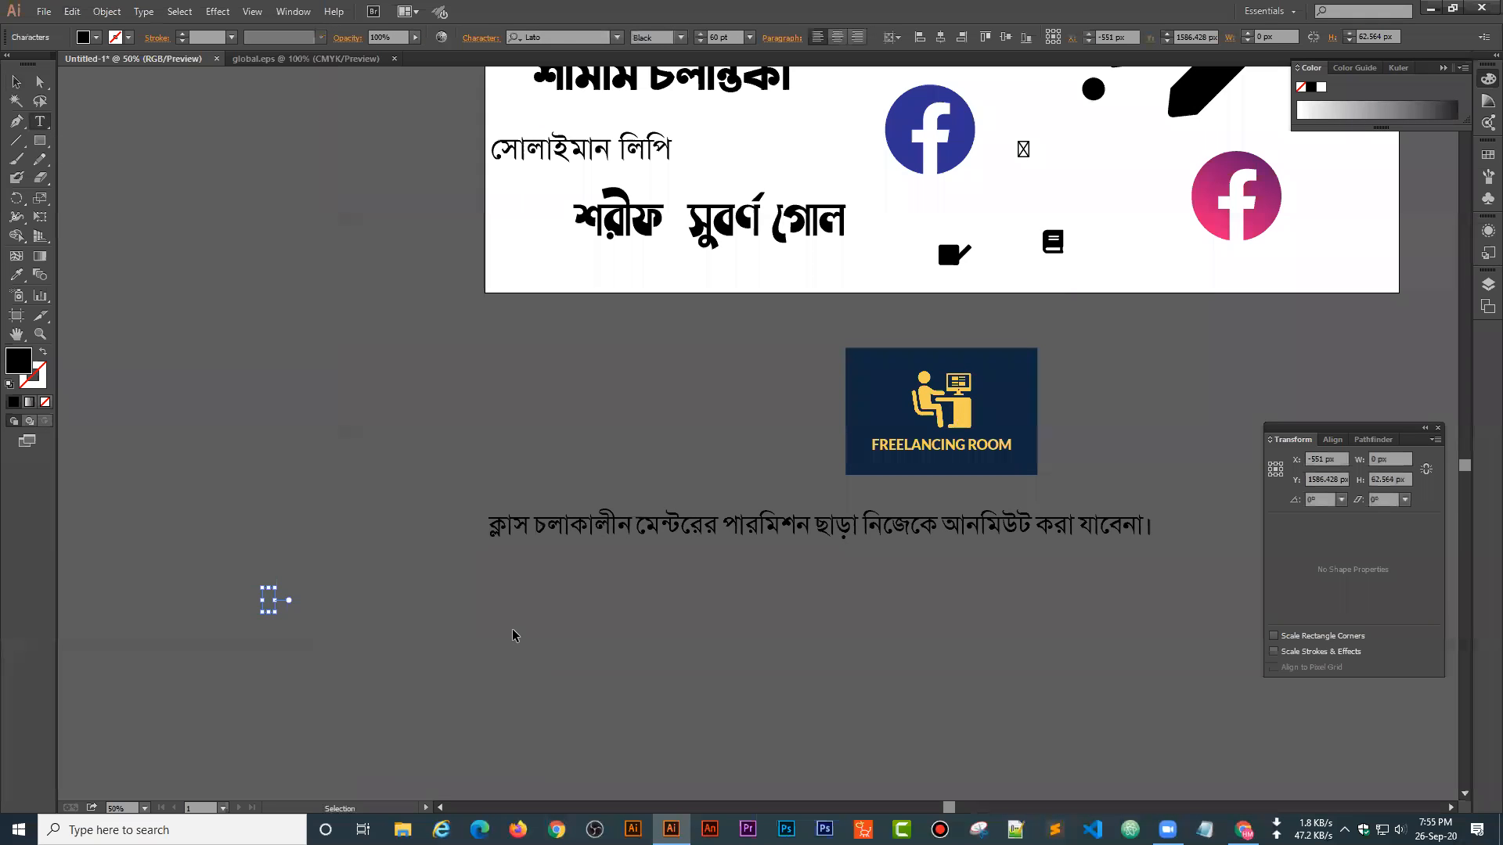
key("ctrl+v")
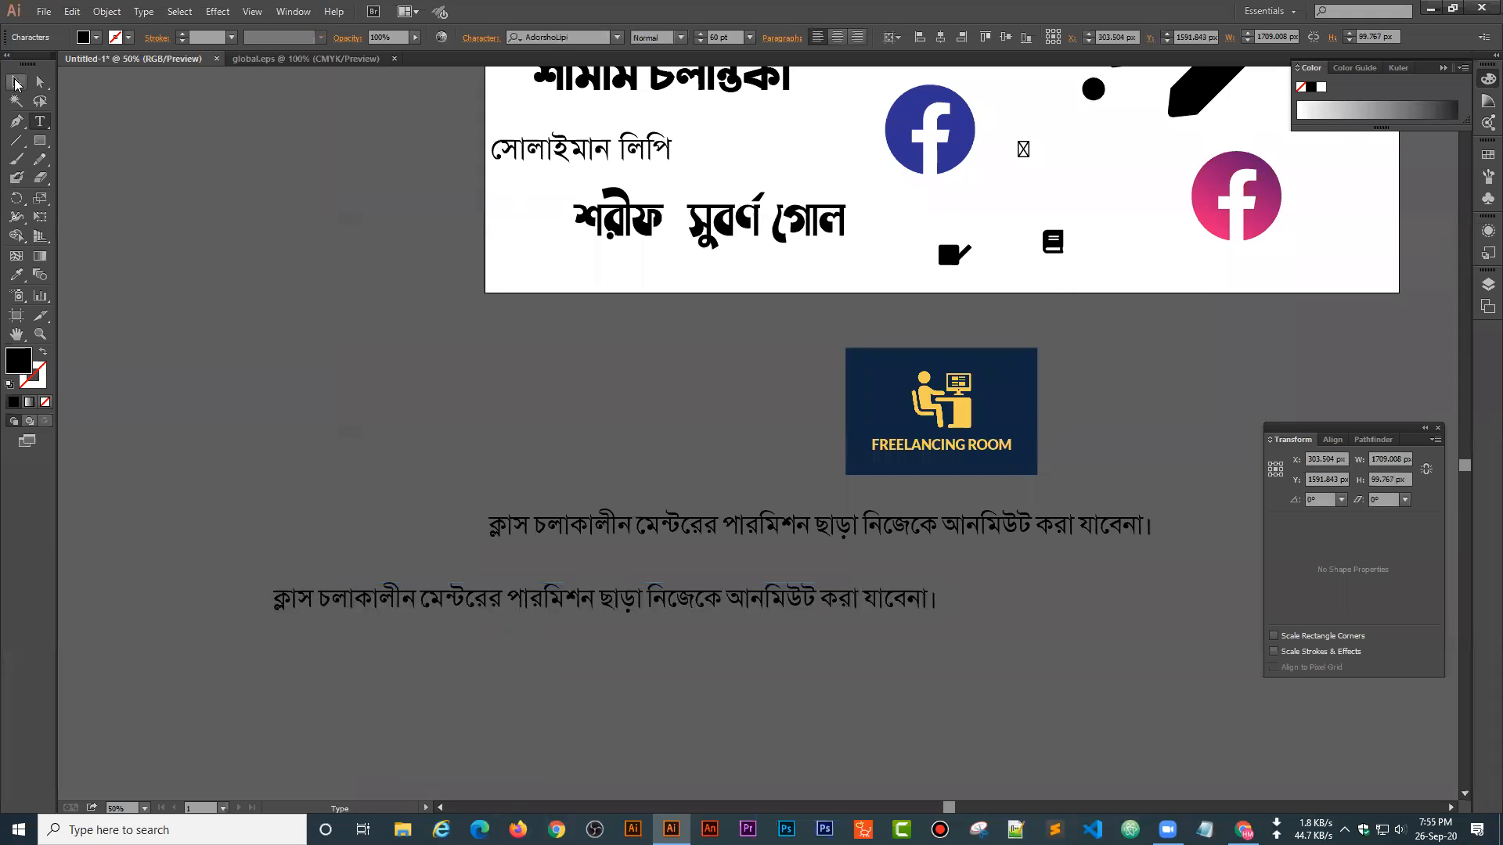
left_click(18, 82)
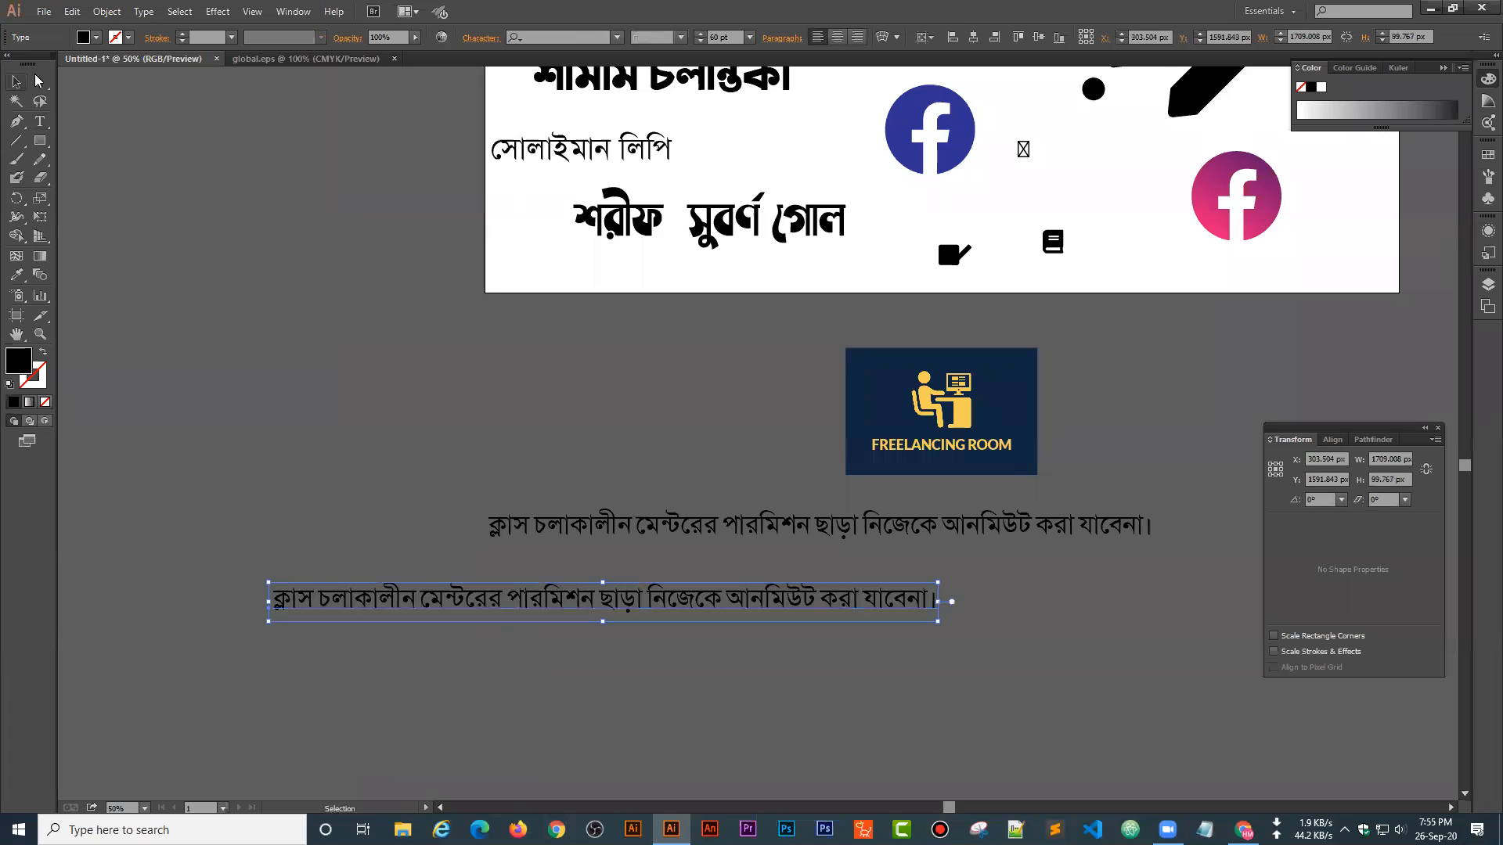
left_click(1028, 636)
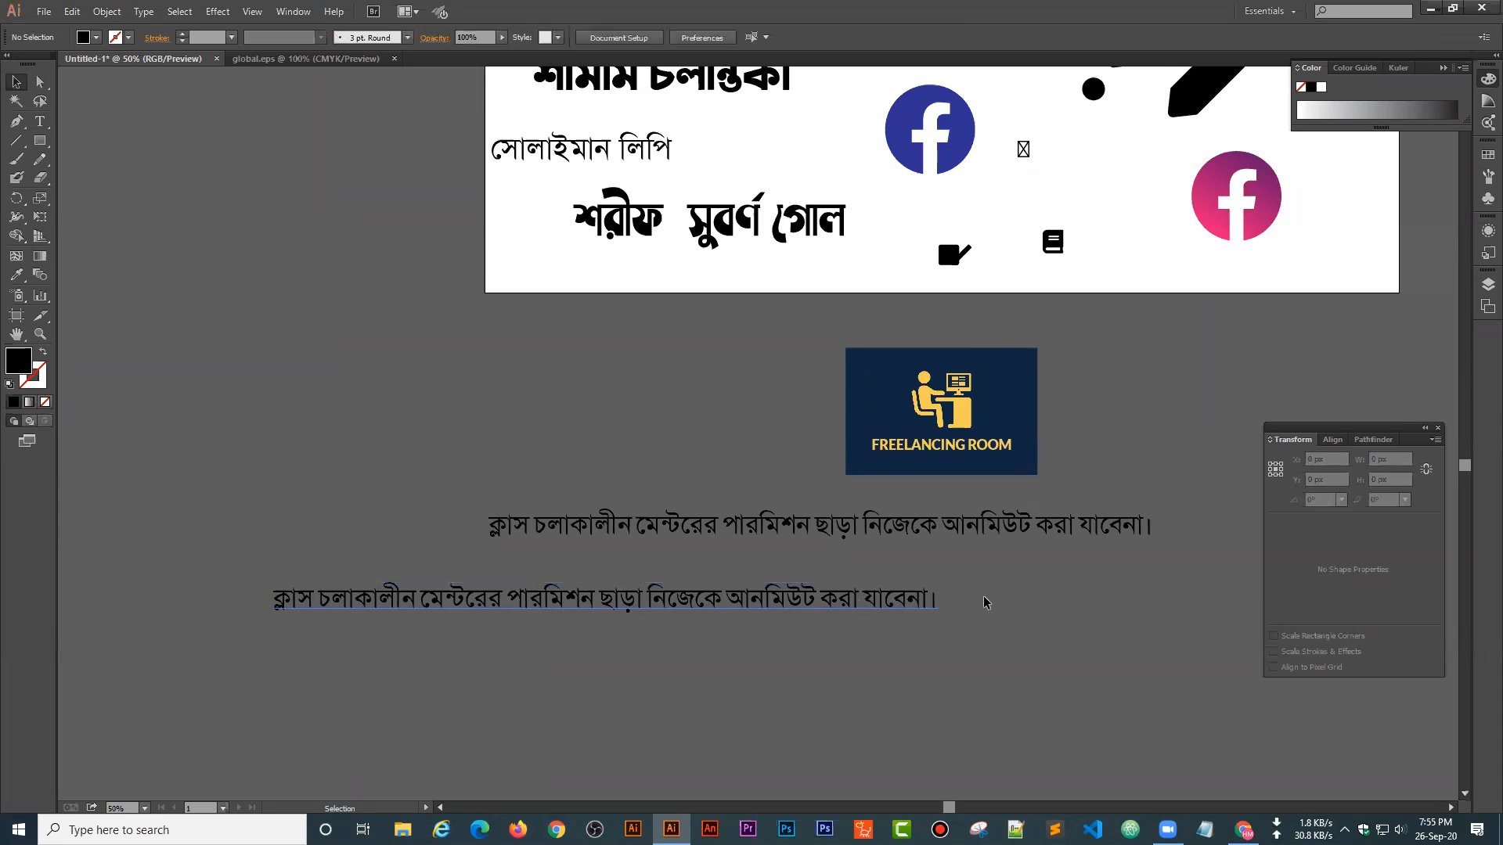
left_click_drag(824, 600, 1034, 564)
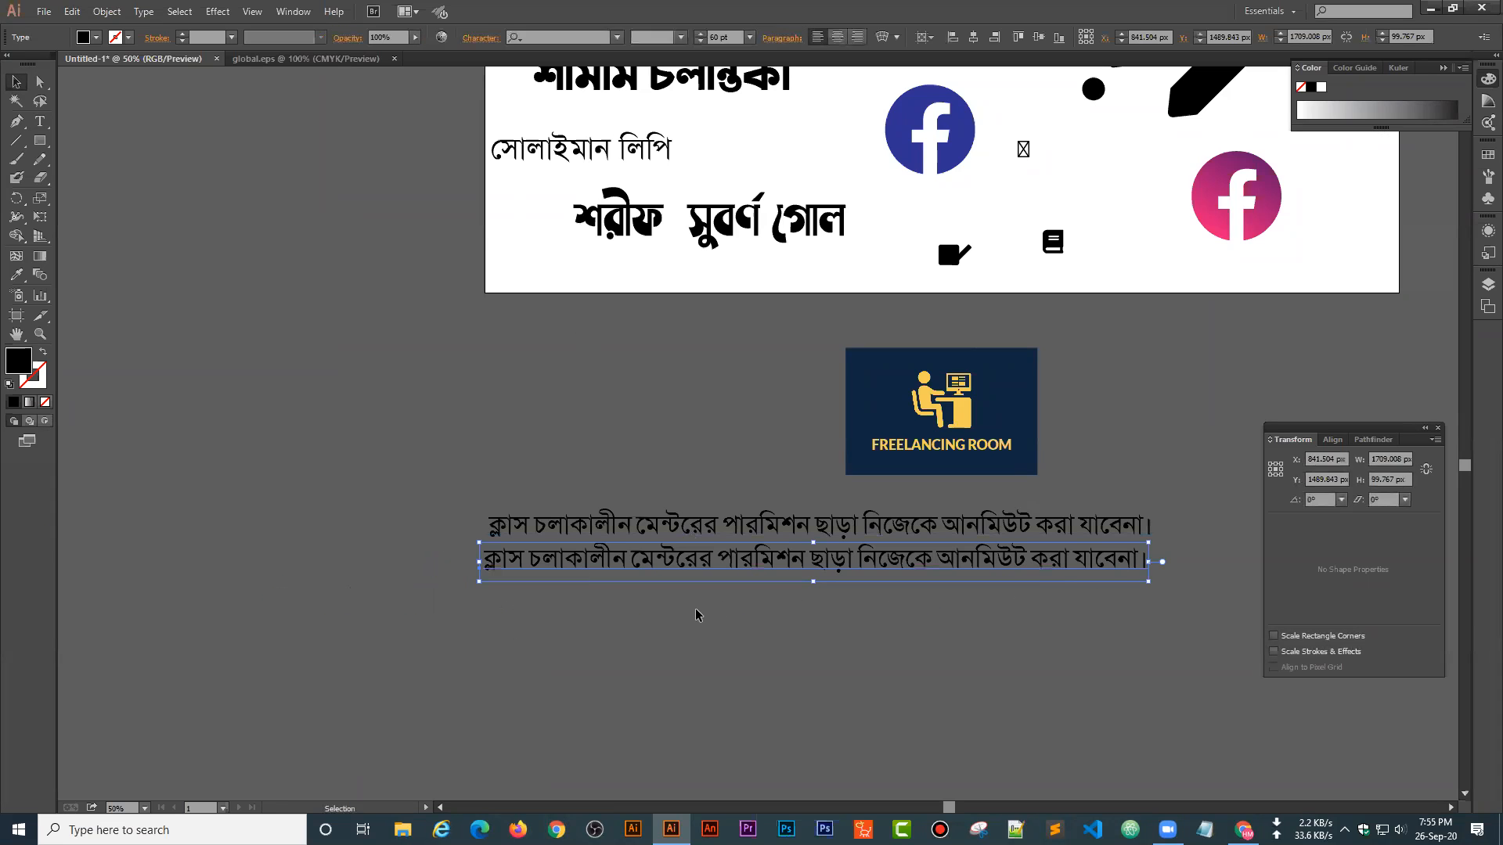
key("Delete")
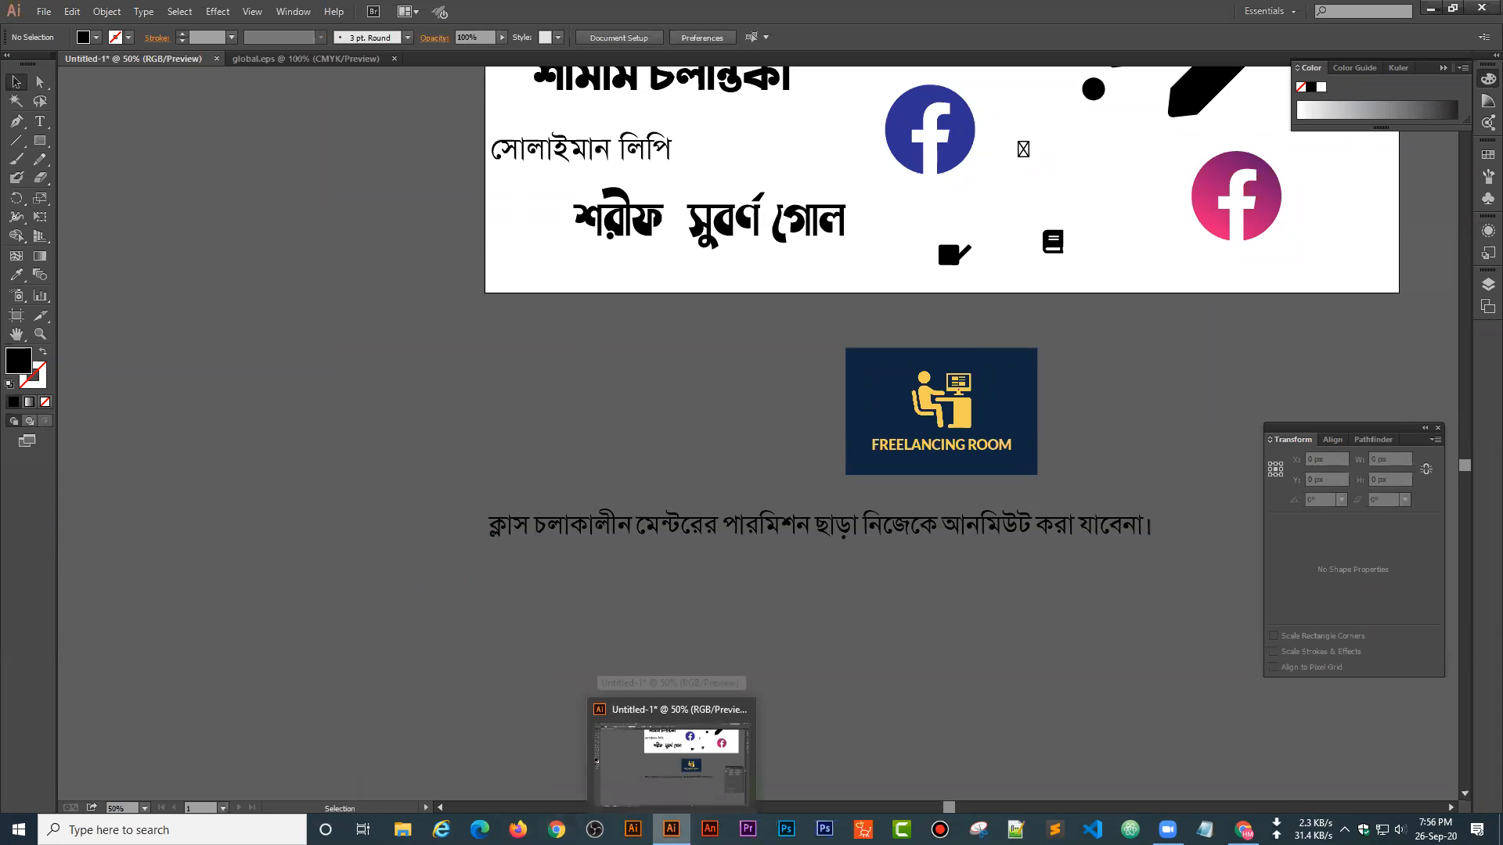
- View the Facebook group's announcement in Chrome and return to Illustrator's artboard and Freelancing Room card
mouse_move(1245, 830)
left_click(1126, 755)
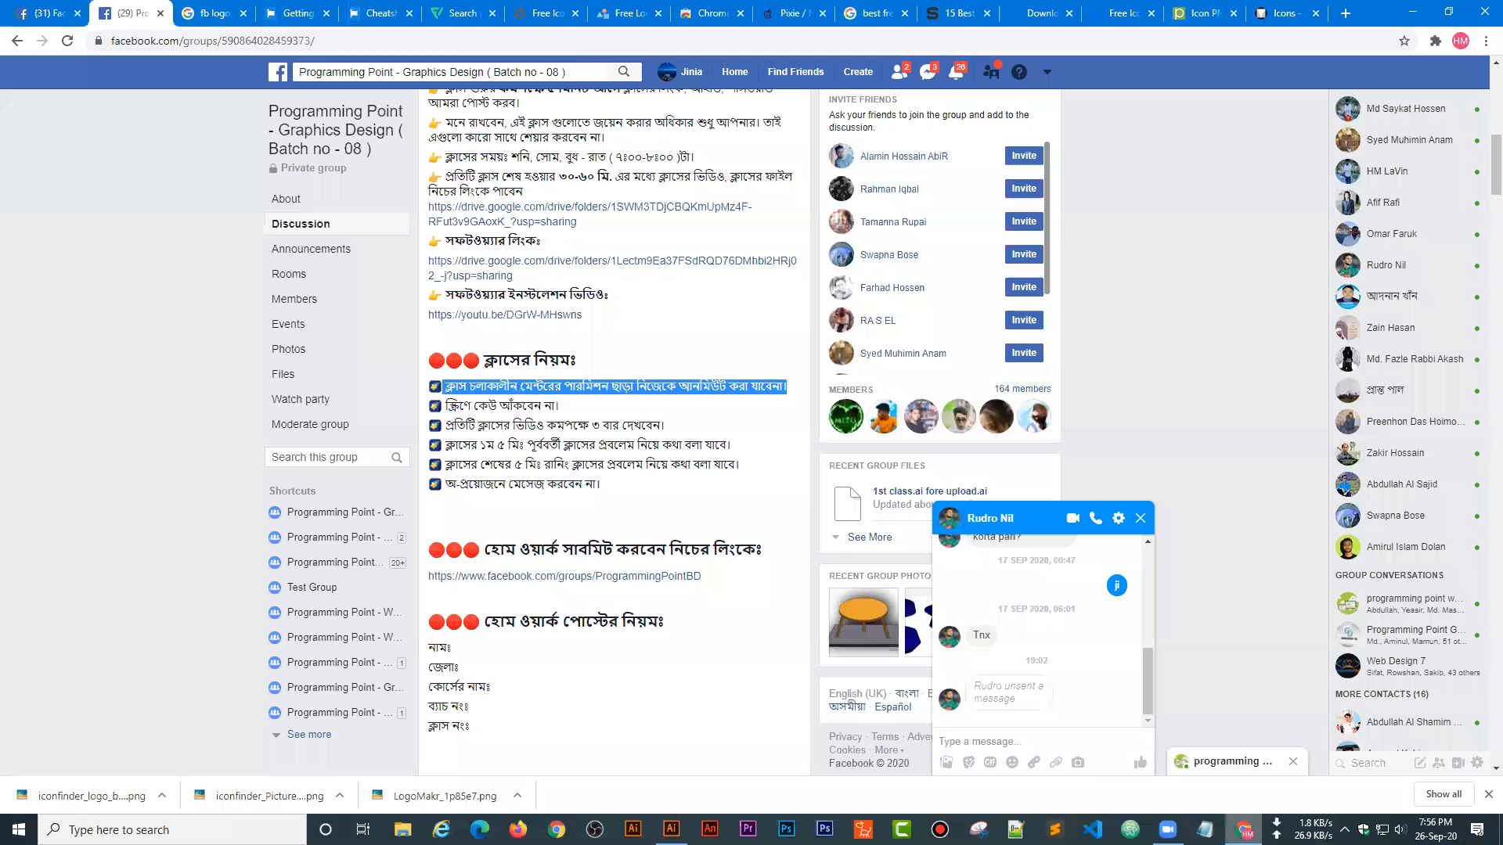
scroll(1142, 501, "up", 6)
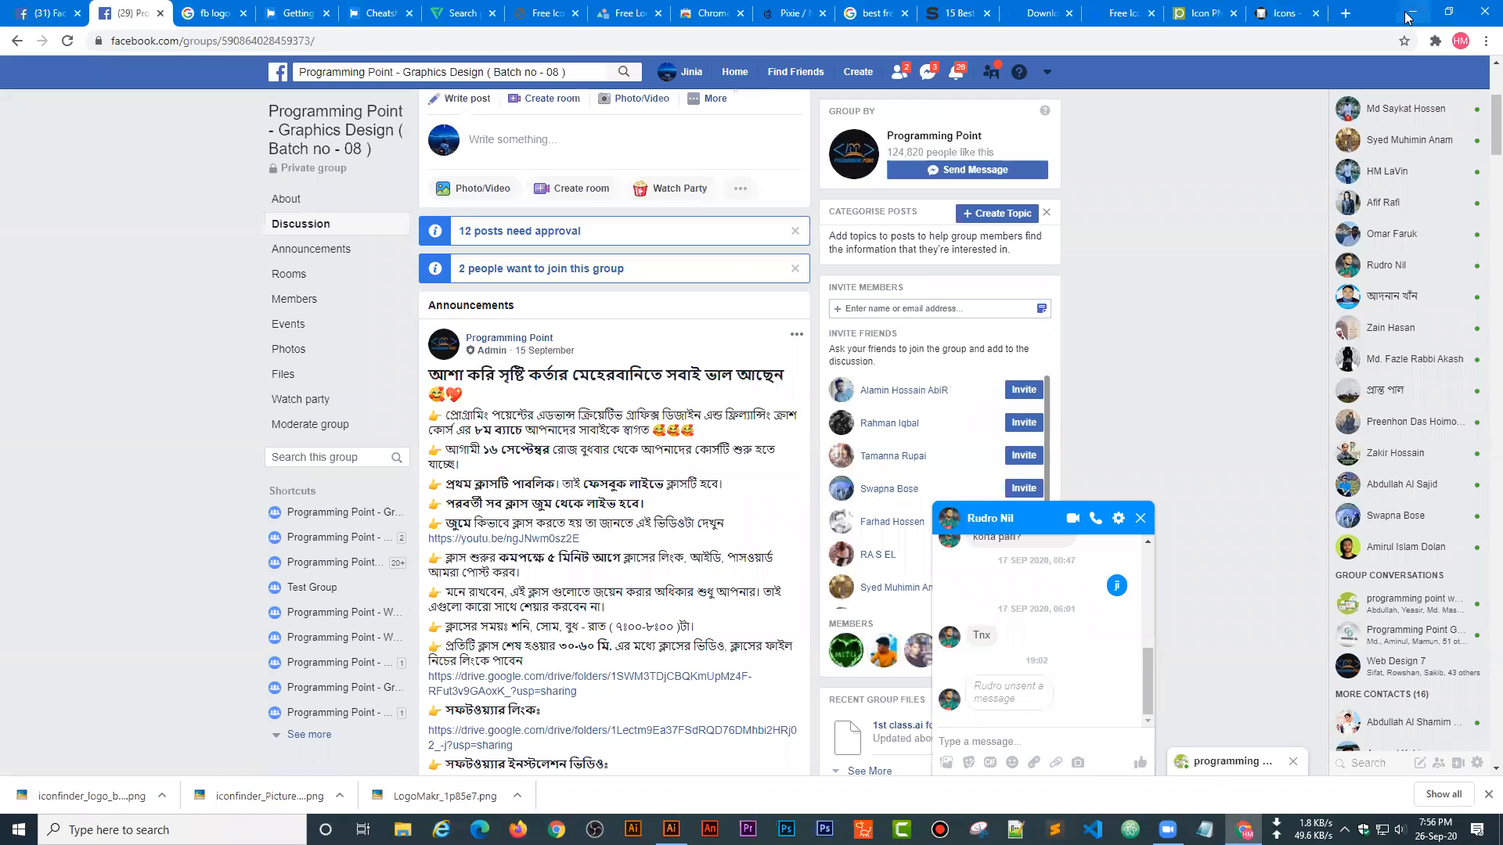
left_click(1410, 14)
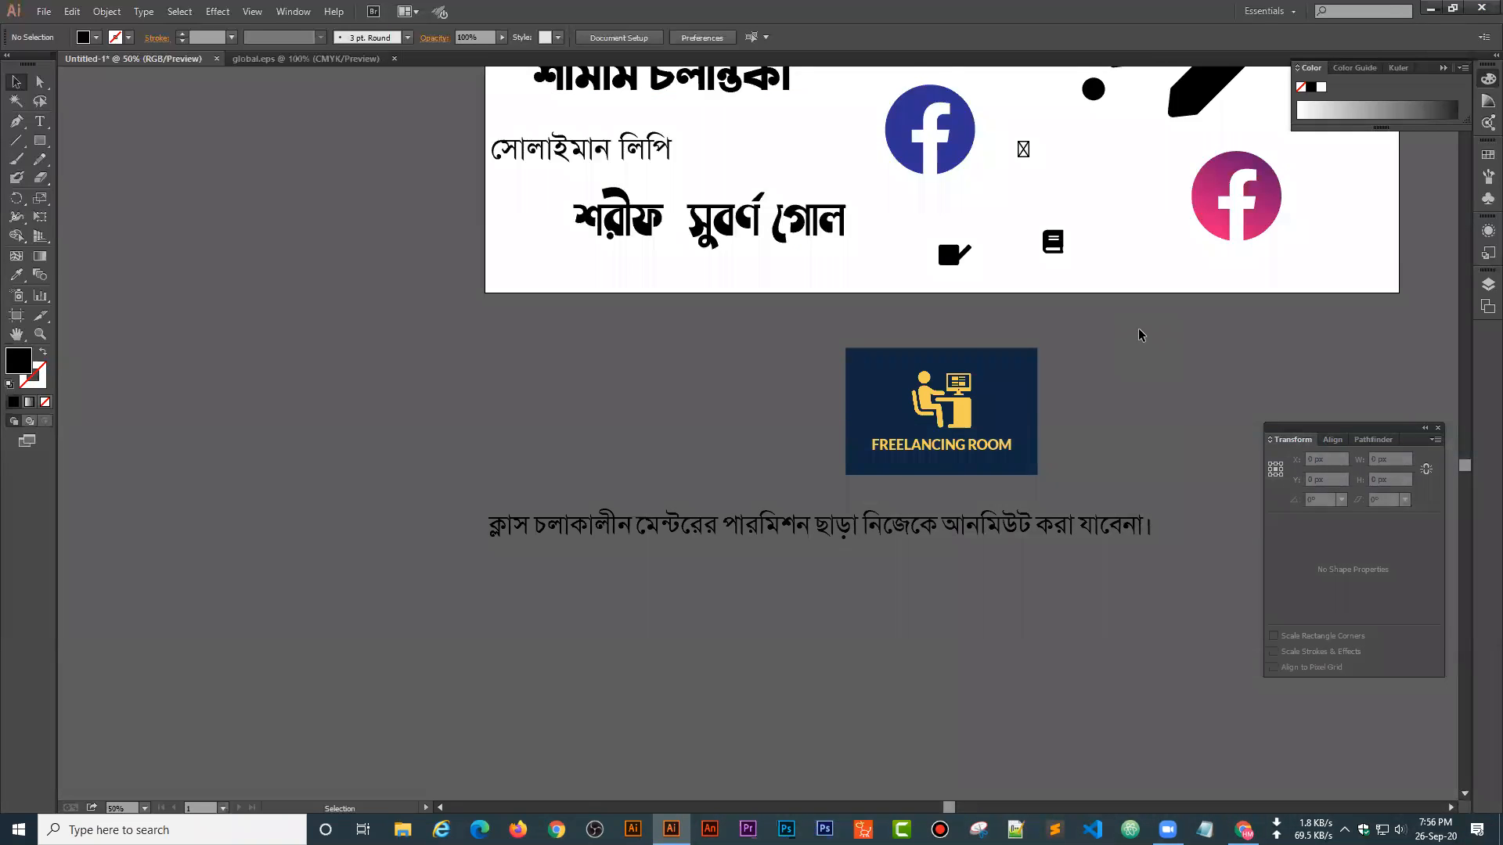
left_click_drag(1141, 325, 925, 446)
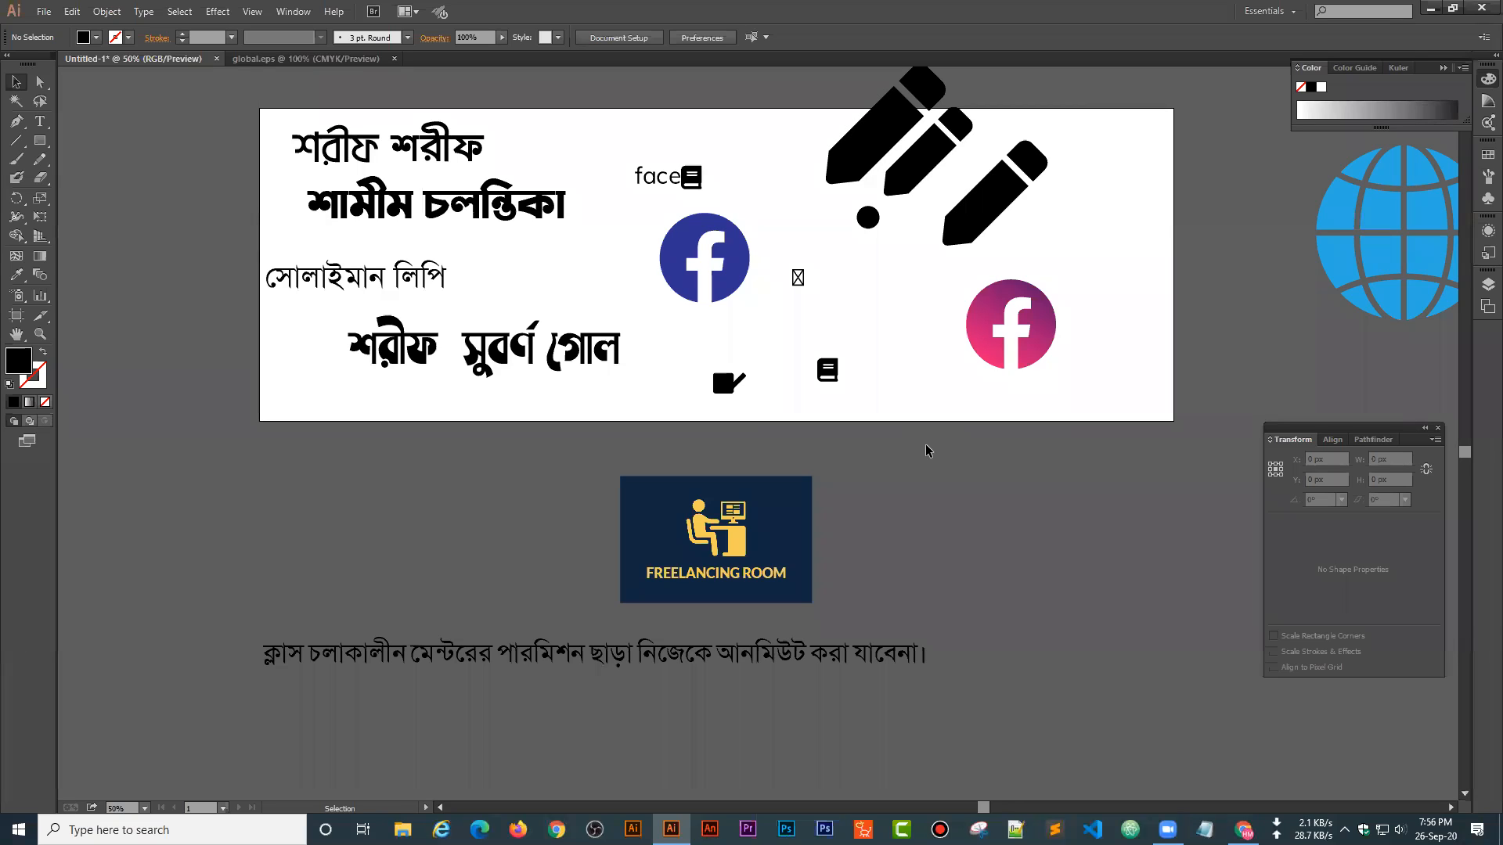
- Open the options of Artboard 1 to examine its dimensions and cancel without changes
scroll(926, 451, "up", 1)
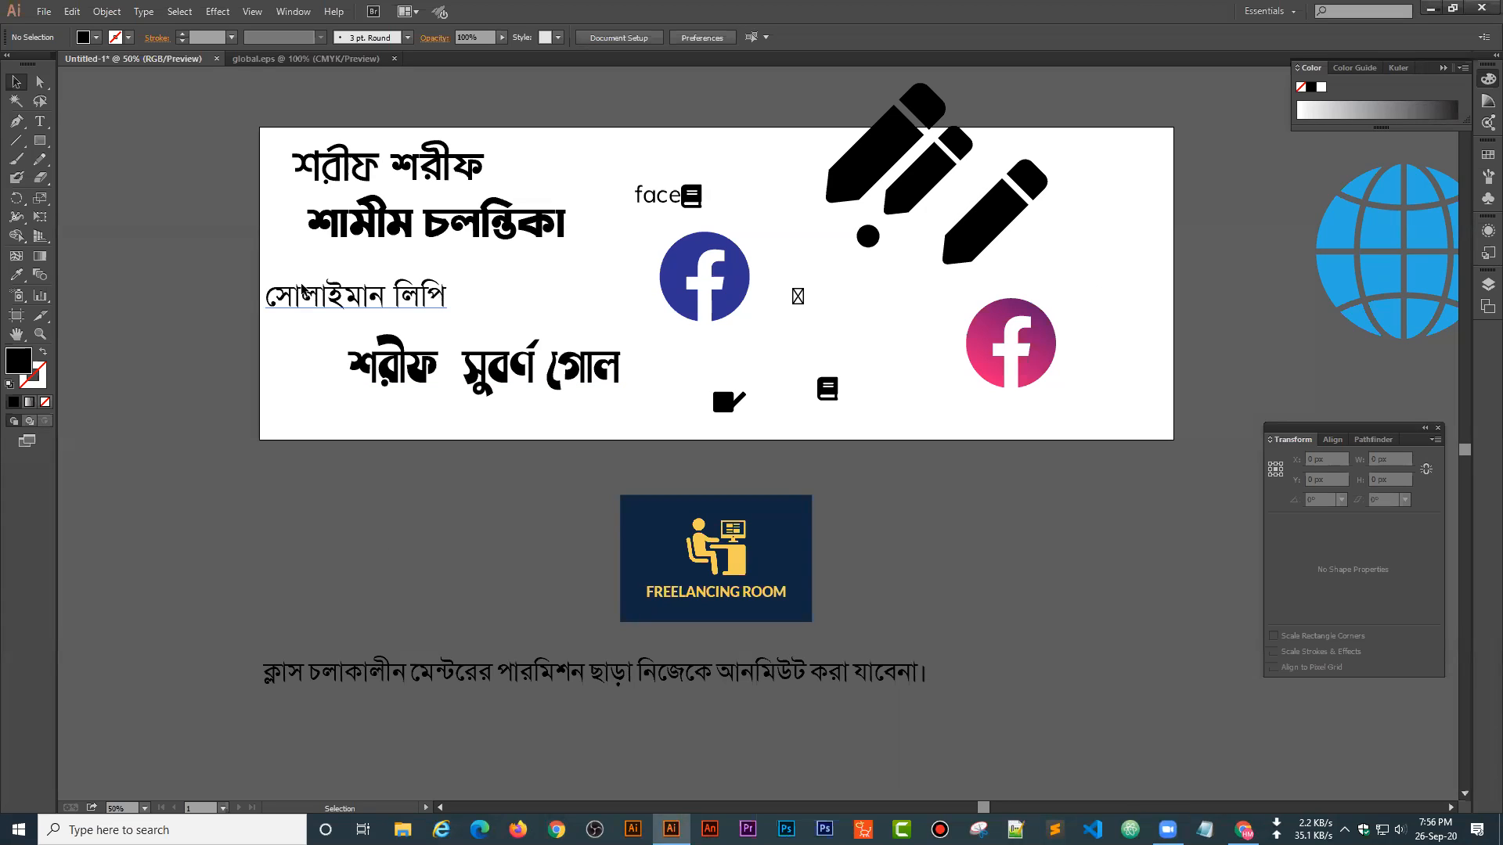
left_click(14, 320)
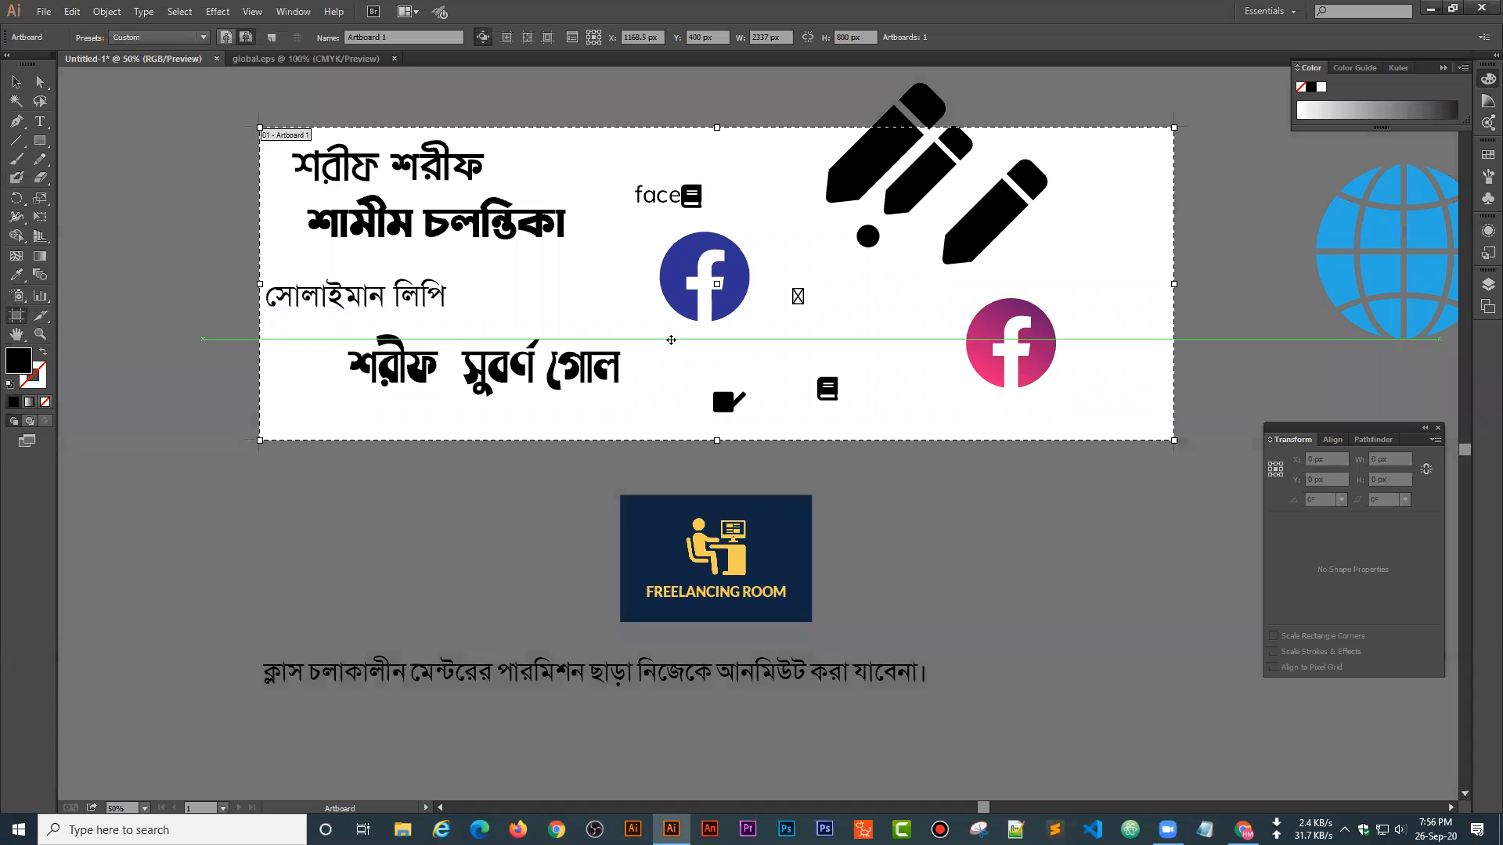
double_click(835, 281)
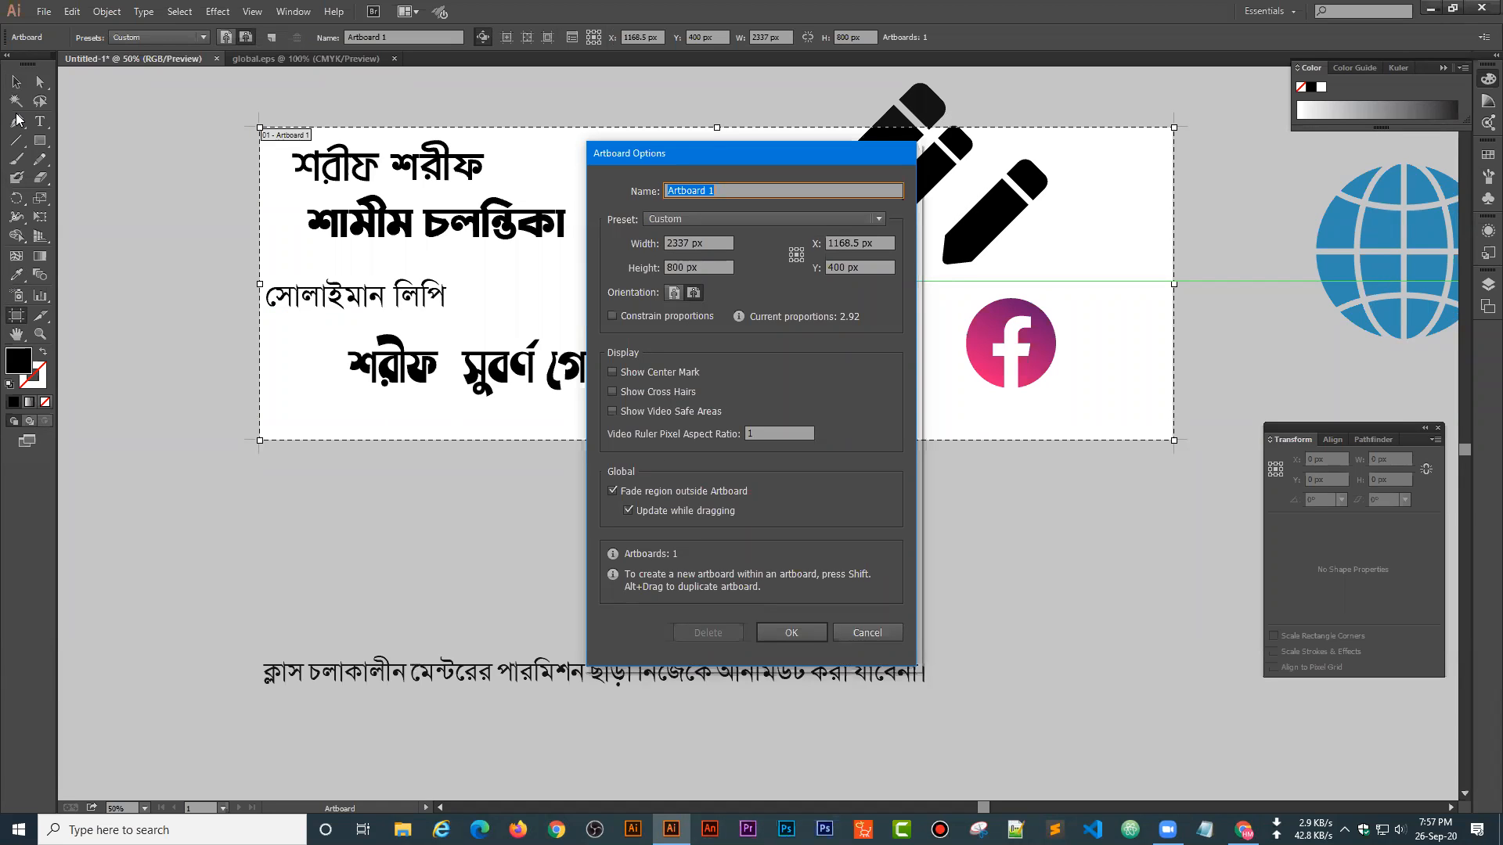
left_click(867, 633)
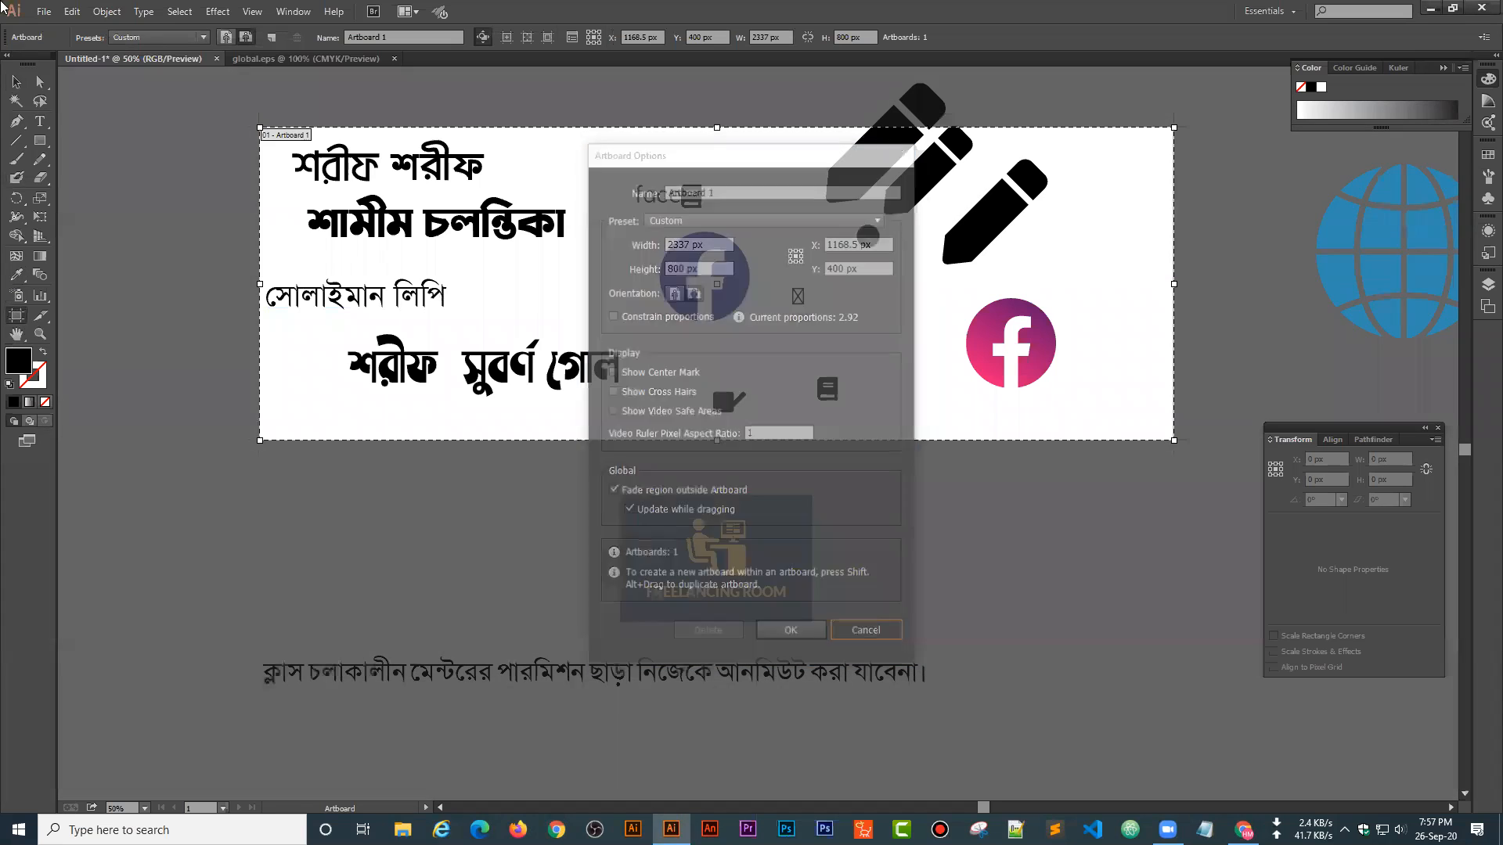
left_click(104, 11)
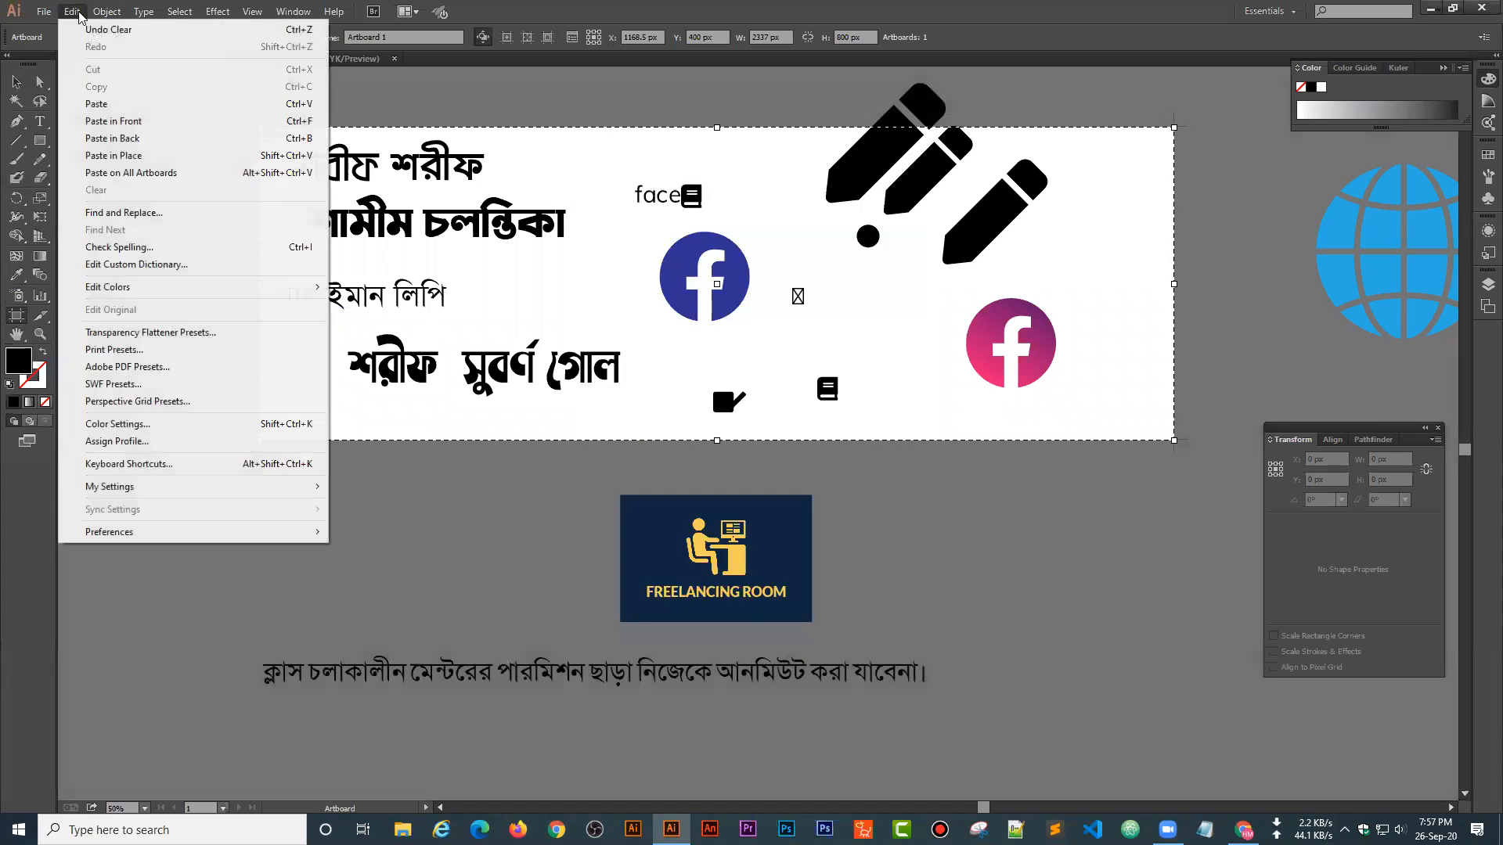
mouse_move(76, 16)
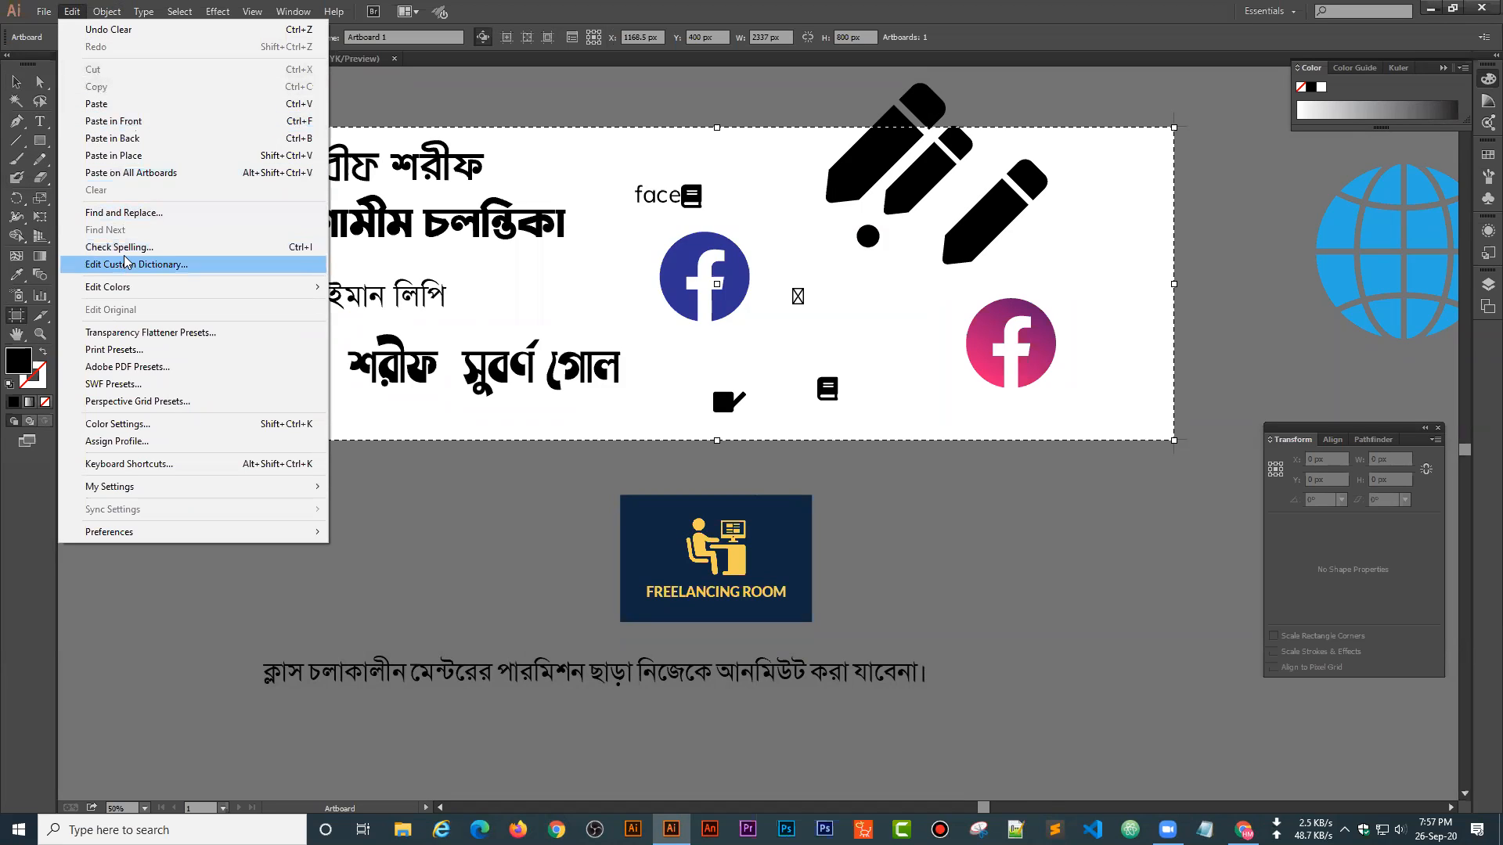
left_click(104, 12)
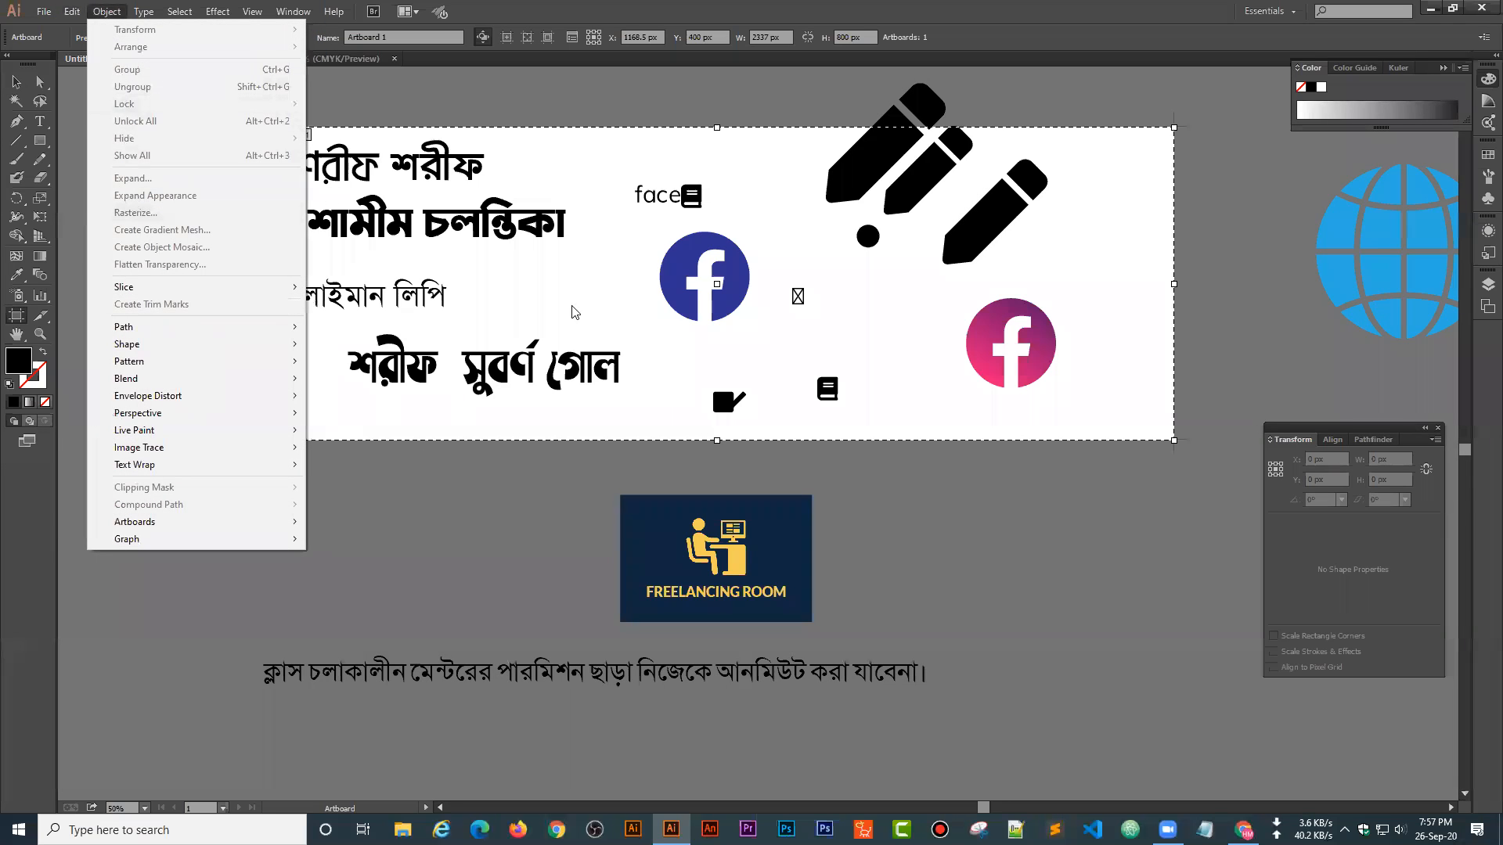
left_click(430, 468)
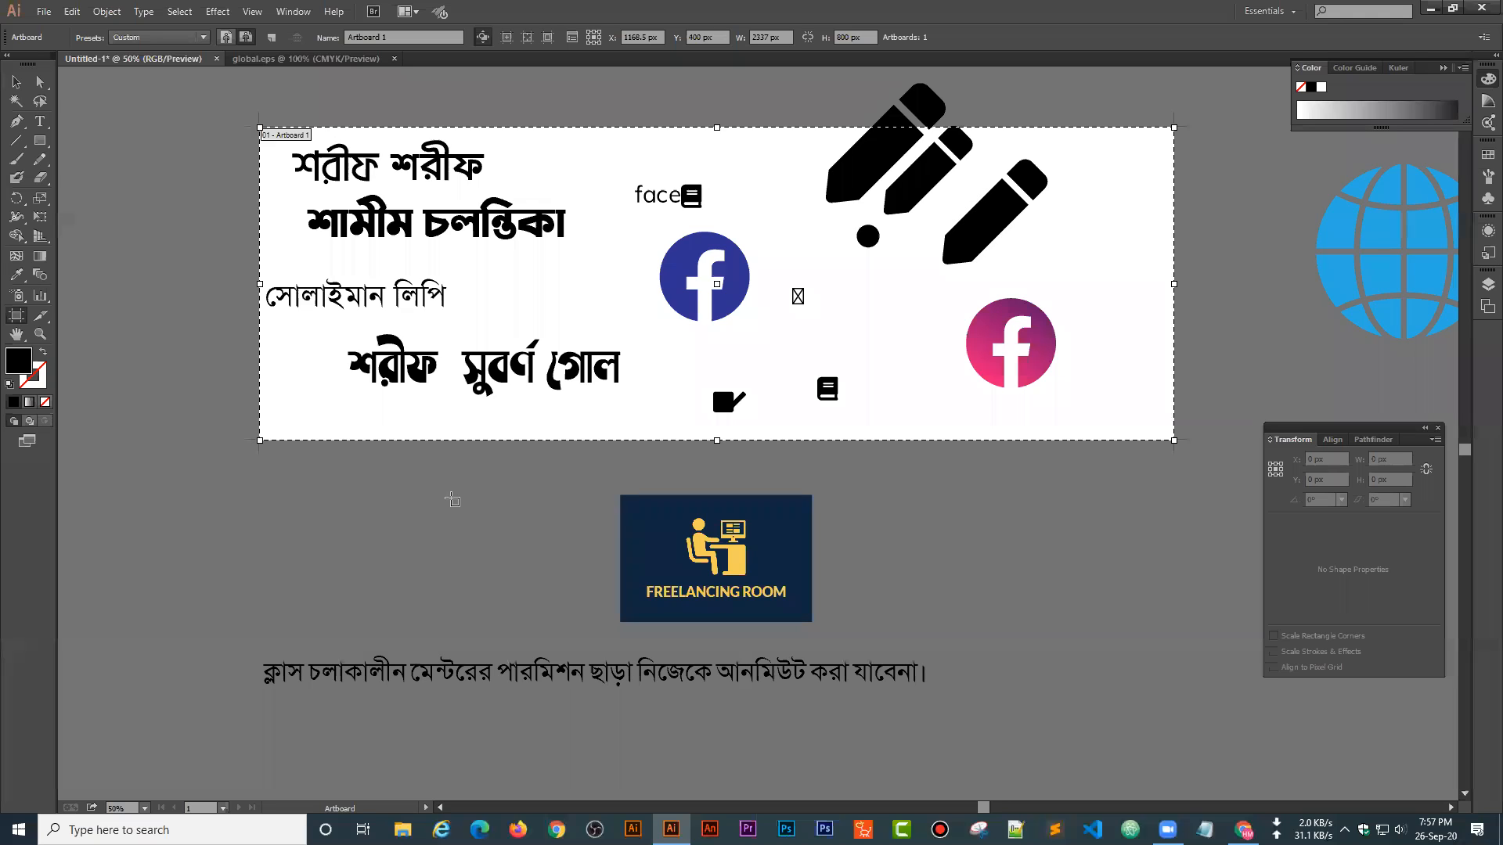
left_click(15, 79)
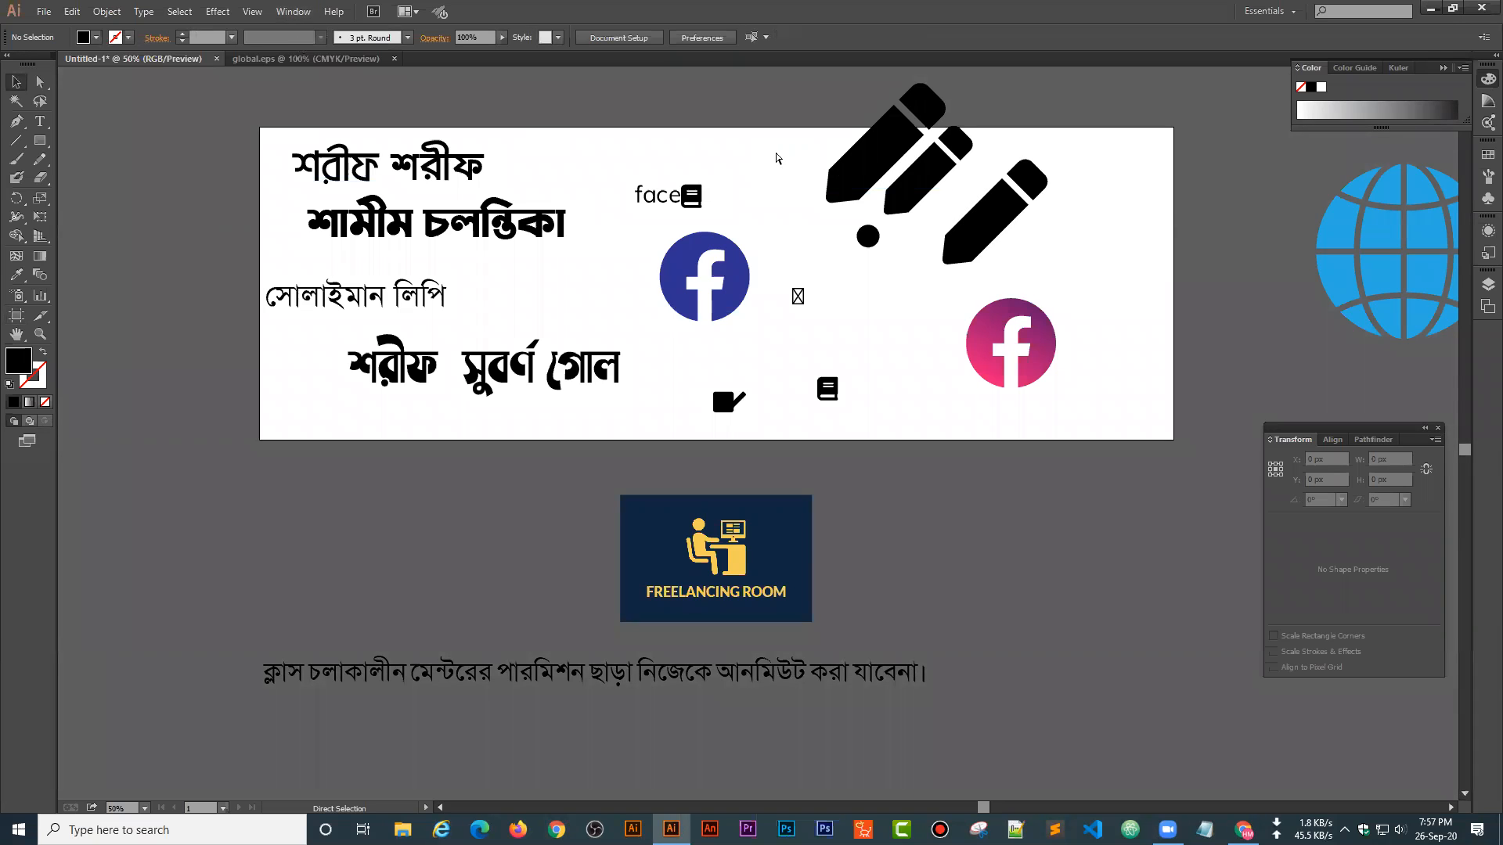
- Delete the missing-glyph text, the "face" text with its book symbol, and the small note and book icons from the artboard
key("ctrl+minus")
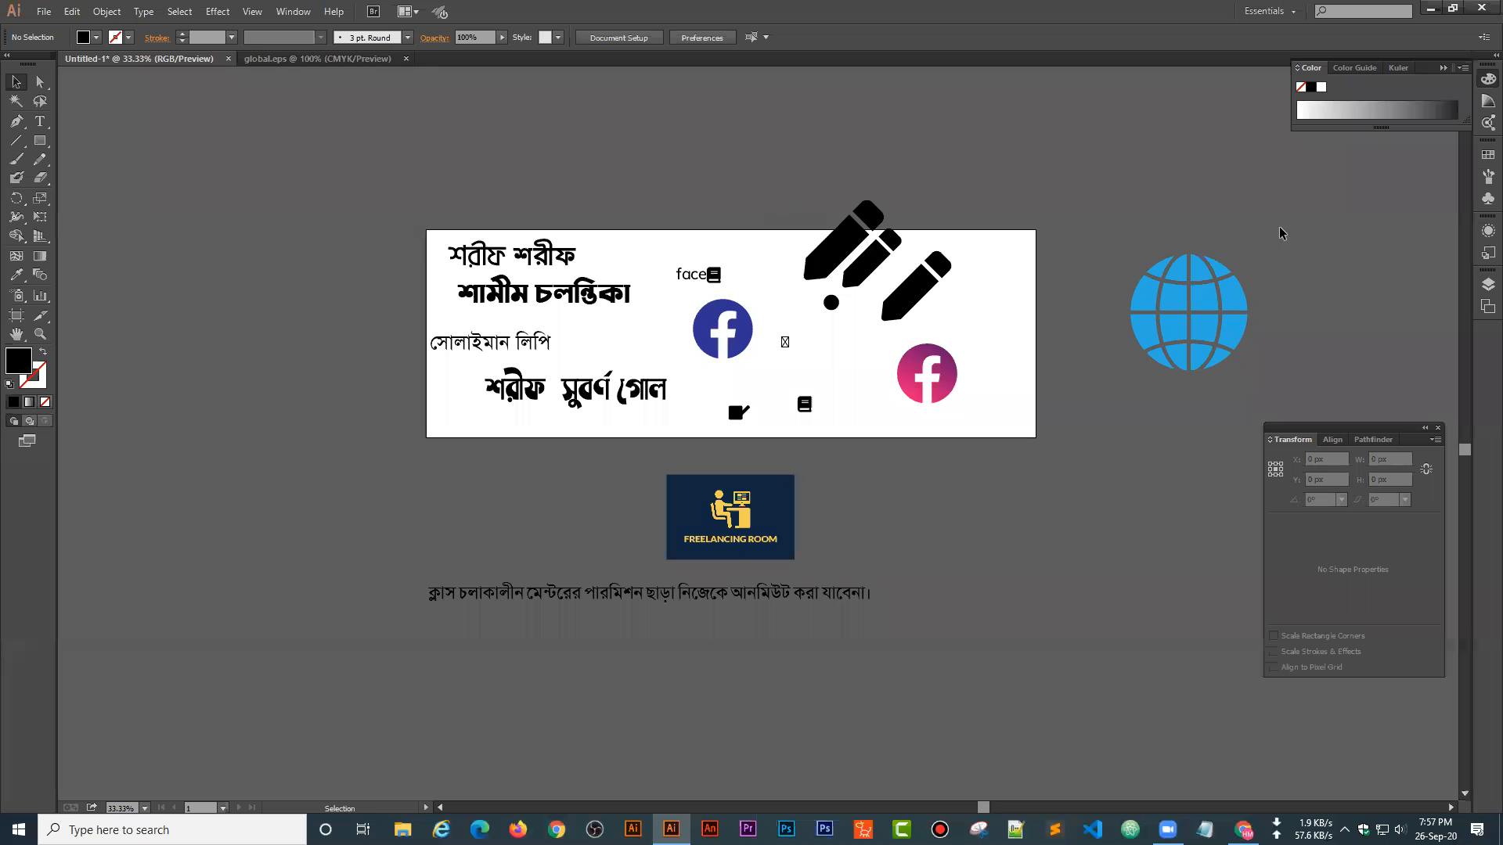
left_click_drag(1052, 279, 916, 283)
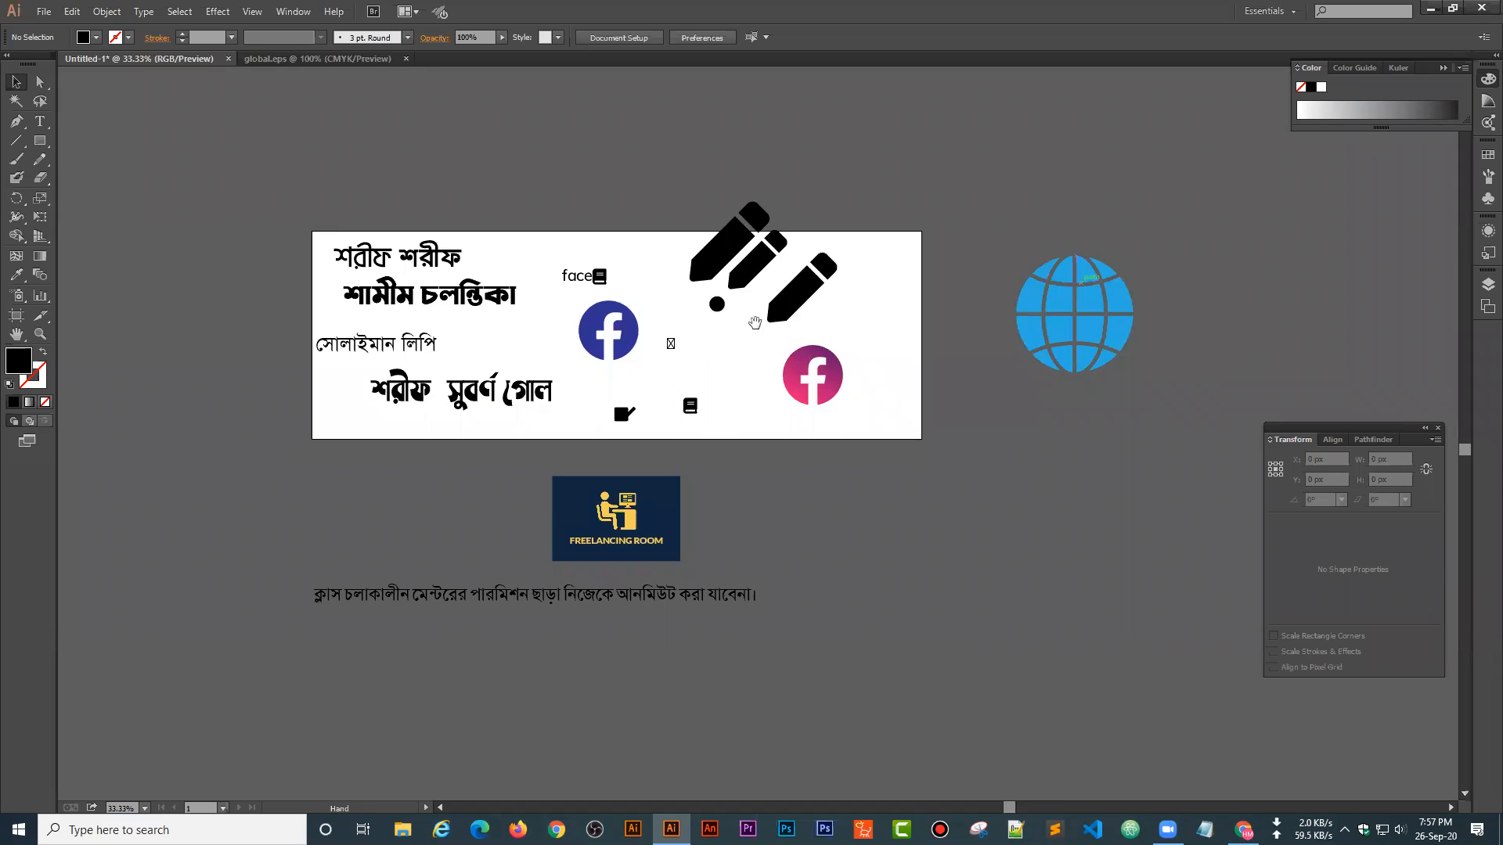
left_click(690, 362)
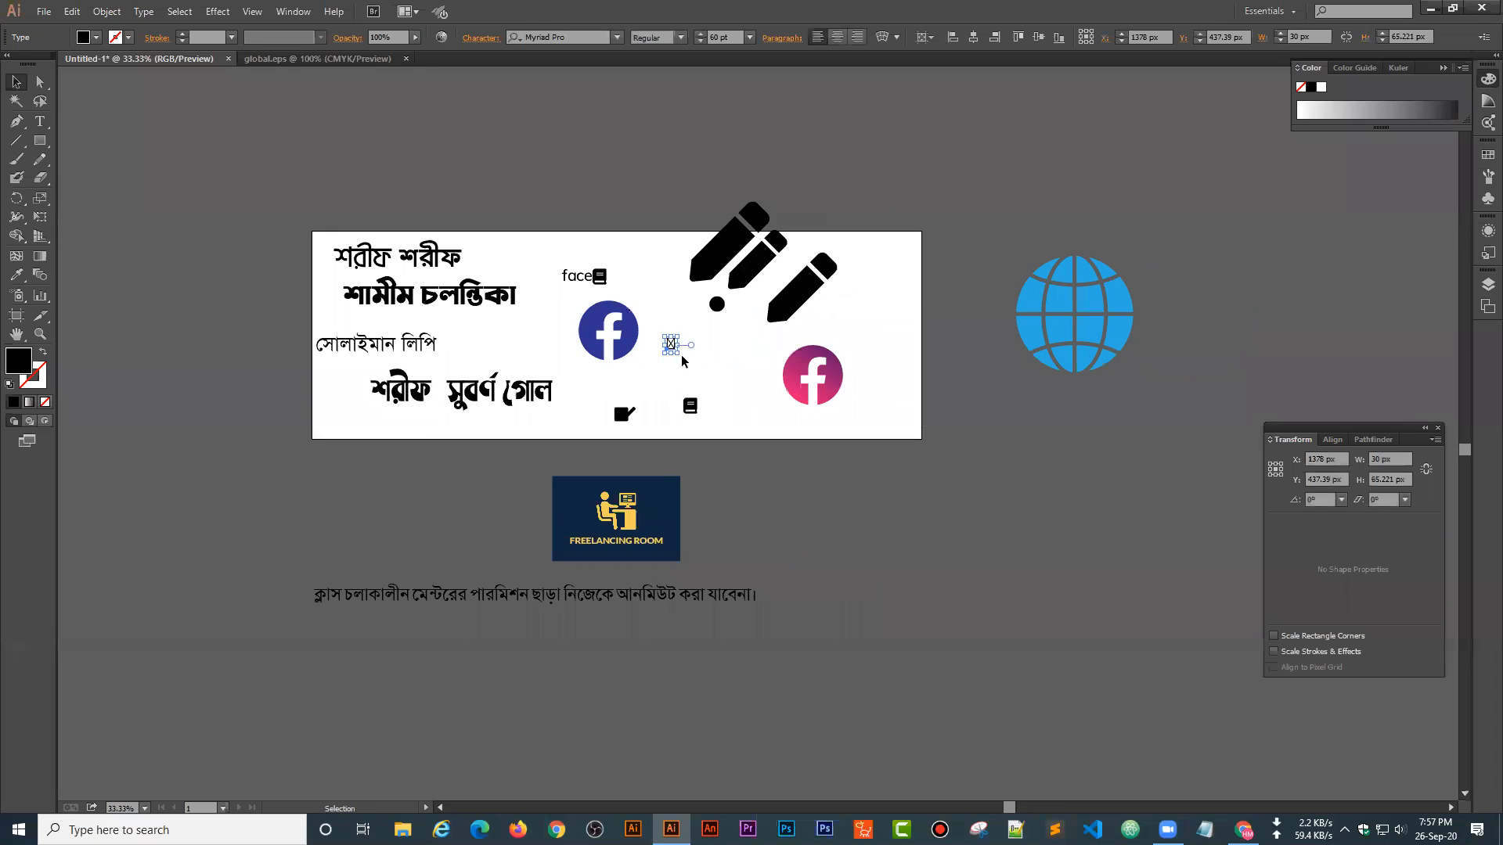
left_click(682, 360)
key("ctrl+equal")
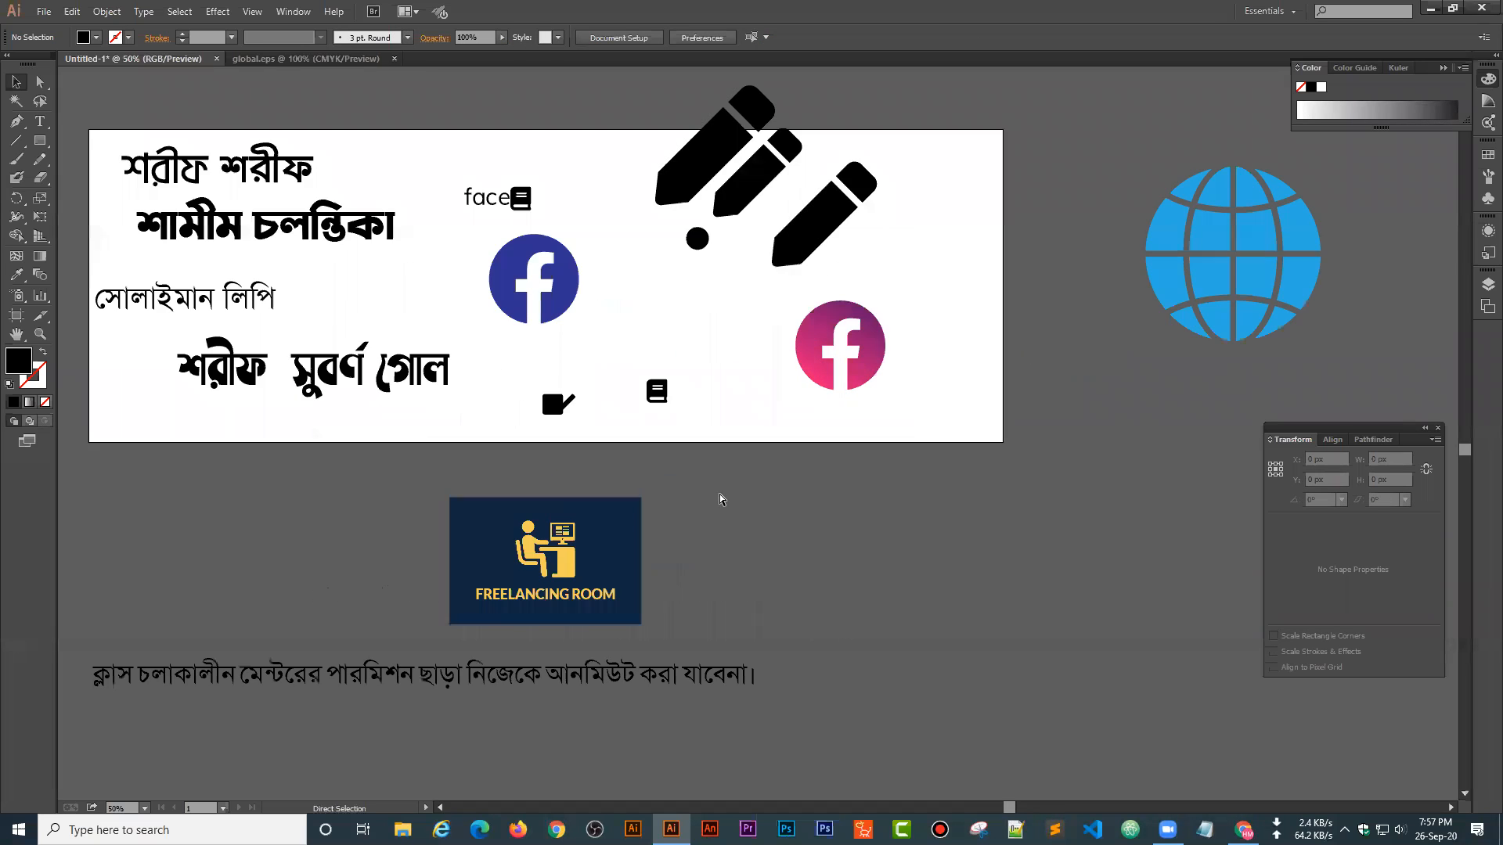
left_click_drag(474, 180, 546, 227)
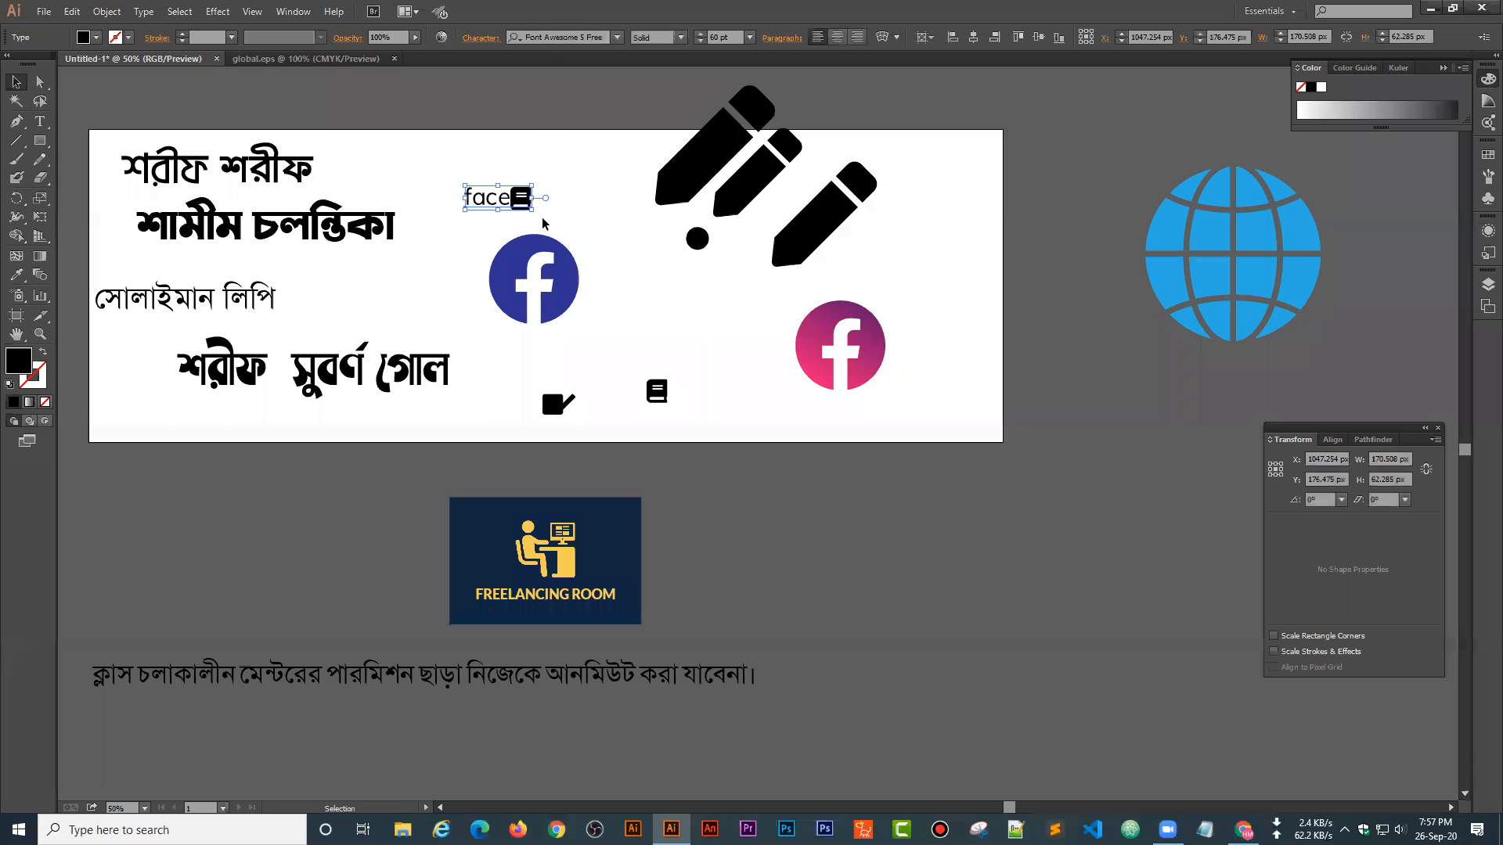
key("Delete")
left_click(565, 408)
key("Delete")
left_click_drag(636, 370, 686, 406)
key("Delete")
- Delete the black dot and two of the three pencils, keeping only the middle pencil
left_click(697, 238)
key("Delete")
left_click(734, 159)
key("Delete")
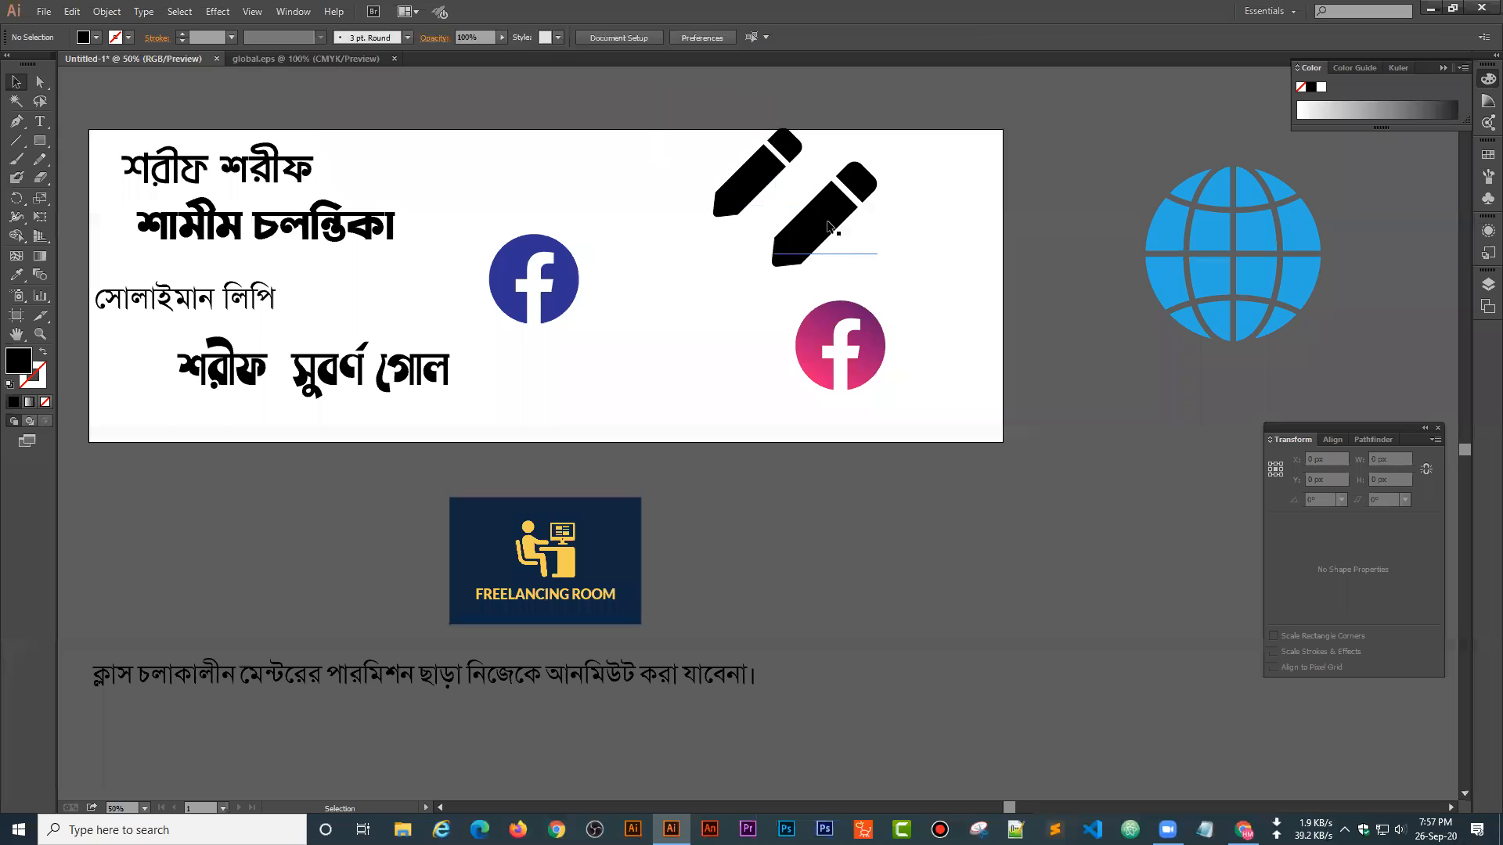
left_click(822, 220)
key("Delete")
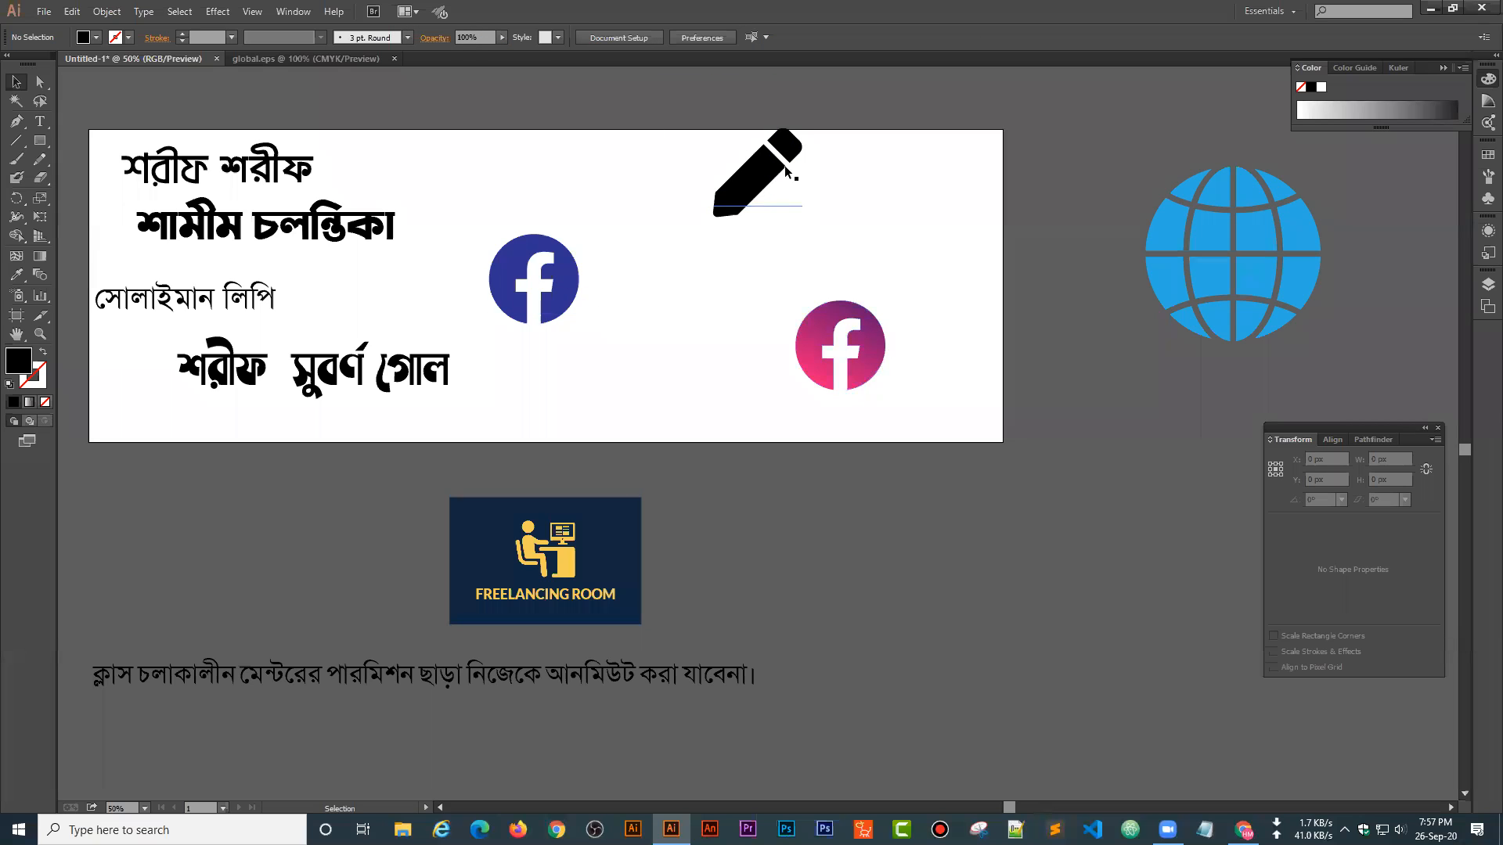
- Place the pink Facebook icon beside the pencil and move the globe onto the artboard beneath them, scaled to about 273 px wide
left_click_drag(838, 346, 877, 198)
left_click_drag(752, 192, 767, 217)
mouse_move(1201, 228)
left_mouse_down()
mouse_move(805, 323)
mouse_move(824, 318)
left_mouse_up()
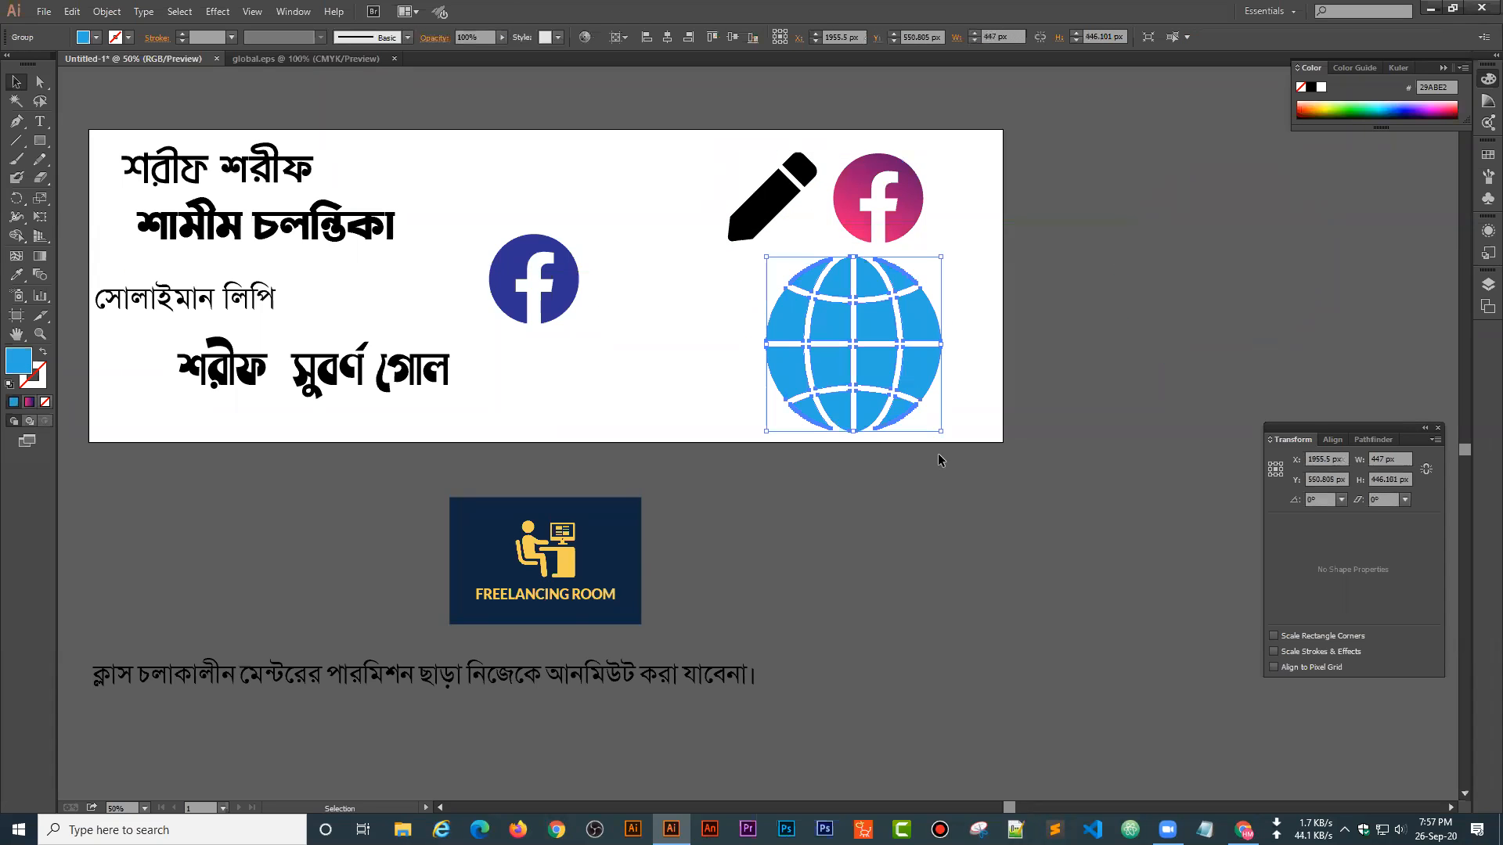
left_click_drag(936, 439, 872, 367)
mouse_move(854, 311)
left_mouse_down()
mouse_move(885, 329)
mouse_move(875, 314)
left_mouse_up()
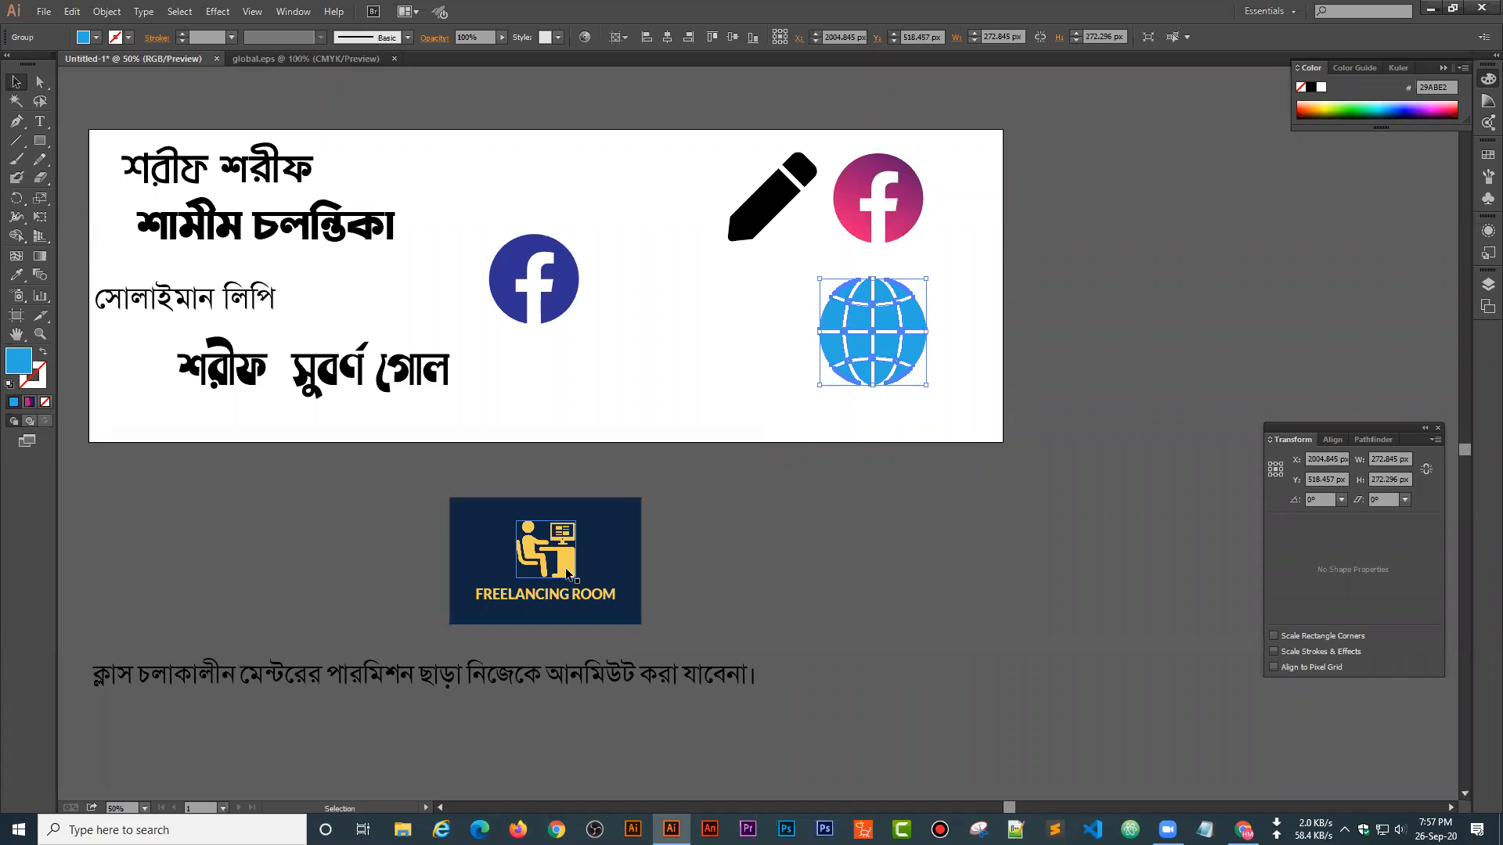
- Move the Freelancing Room card and the slightly reduced Bengali sentence onto the artboard, nudging the pencil and pink Facebook icon down to make room
left_click(627, 584)
left_click_drag(582, 595, 728, 380)
left_click_drag(610, 688, 862, 163)
left_click_drag(1006, 171, 961, 188)
left_click_drag(784, 198, 783, 215)
left_click_drag(889, 197, 889, 209)
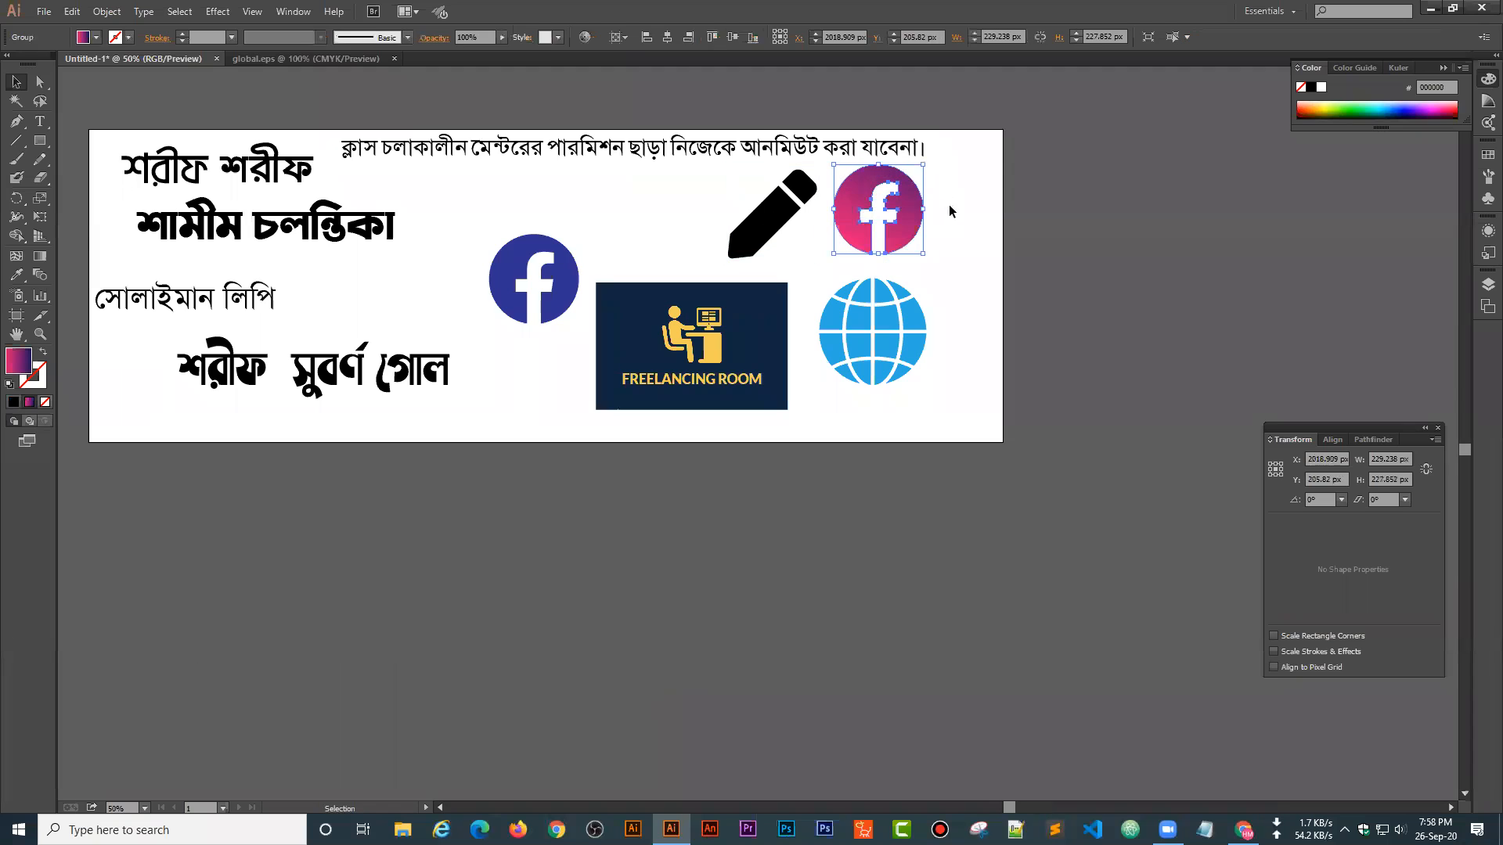
left_click(299, 556)
- Set up an export to the Desktop in JPEG format with Use Artboards enabled for all artboards
left_click_drag(495, 379, 689, 467)
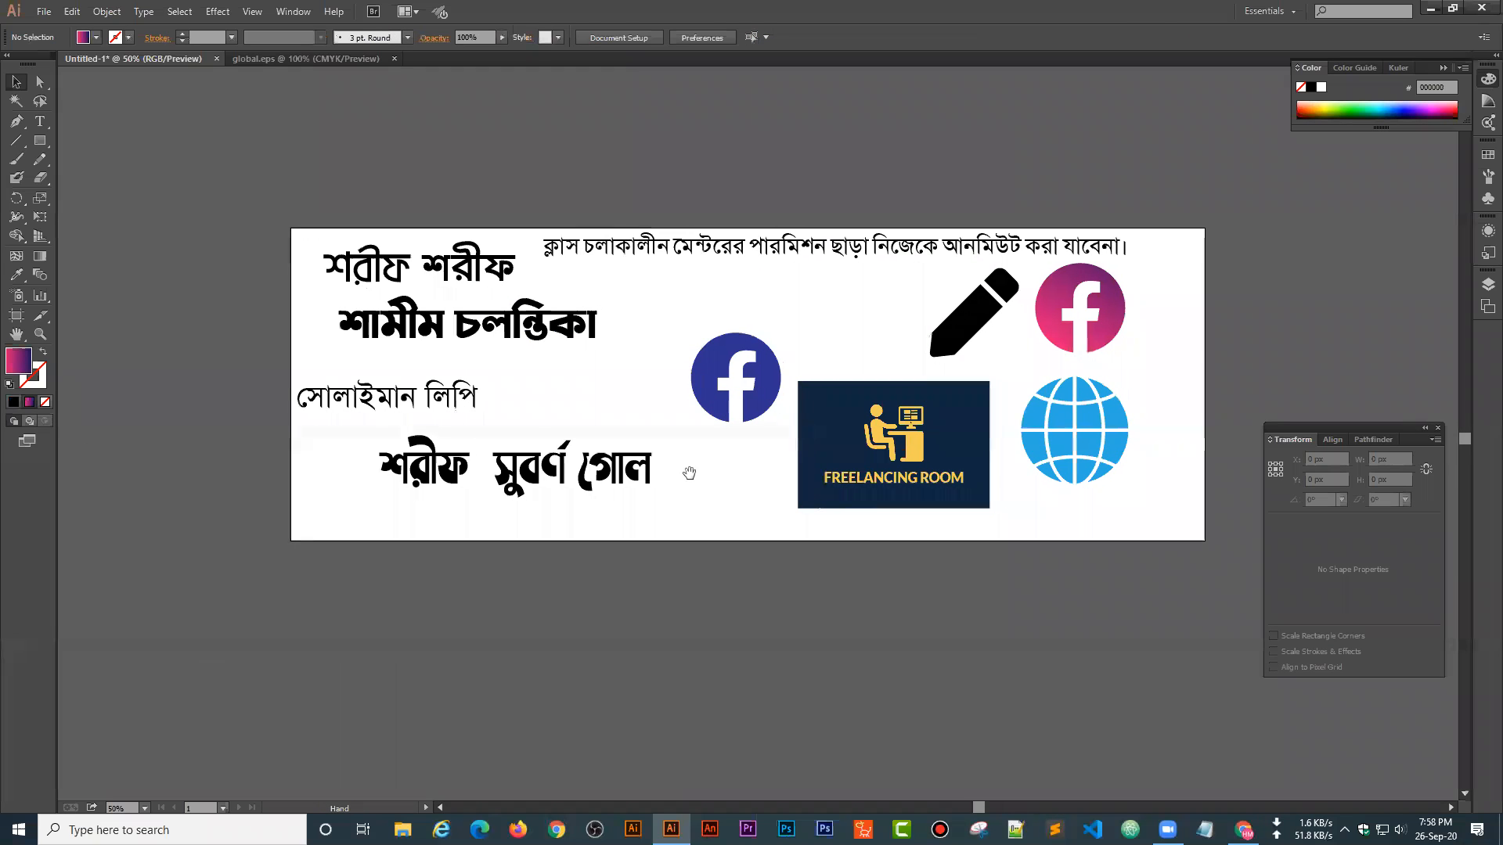
key("ctrl+equal")
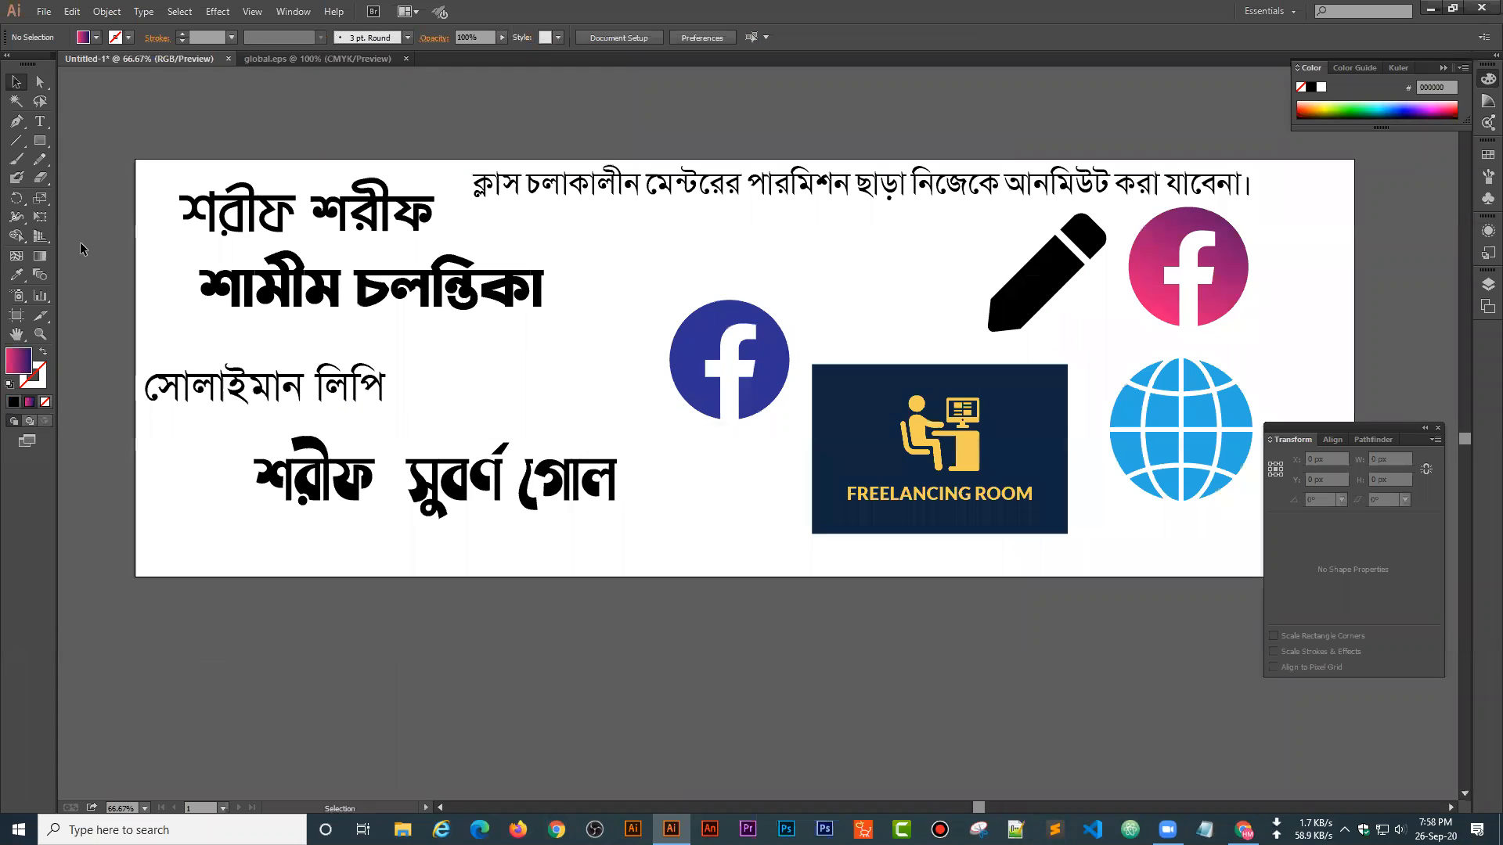
left_click(39, 13)
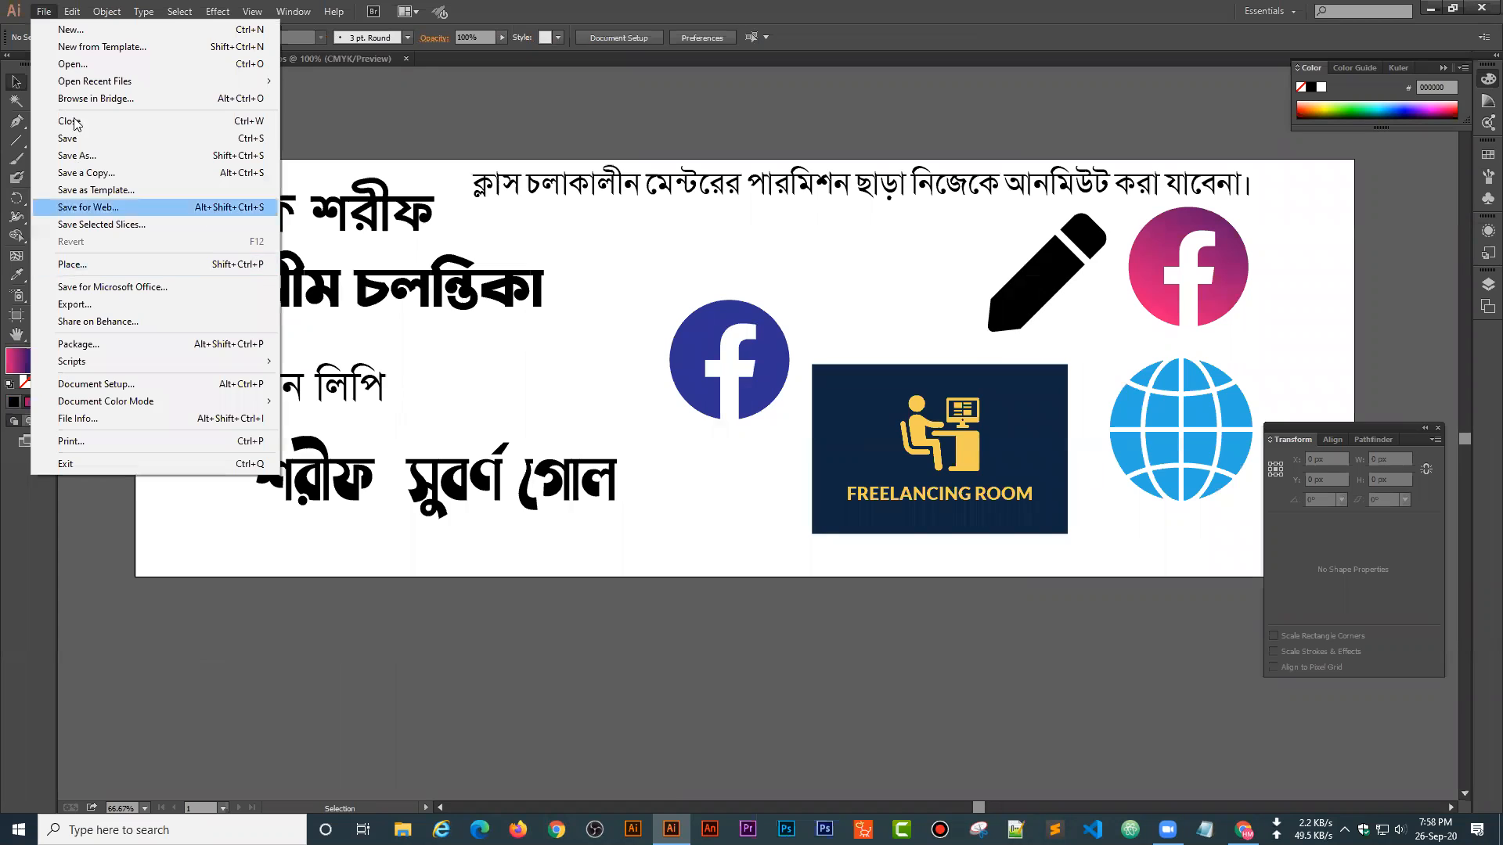
left_click(75, 303)
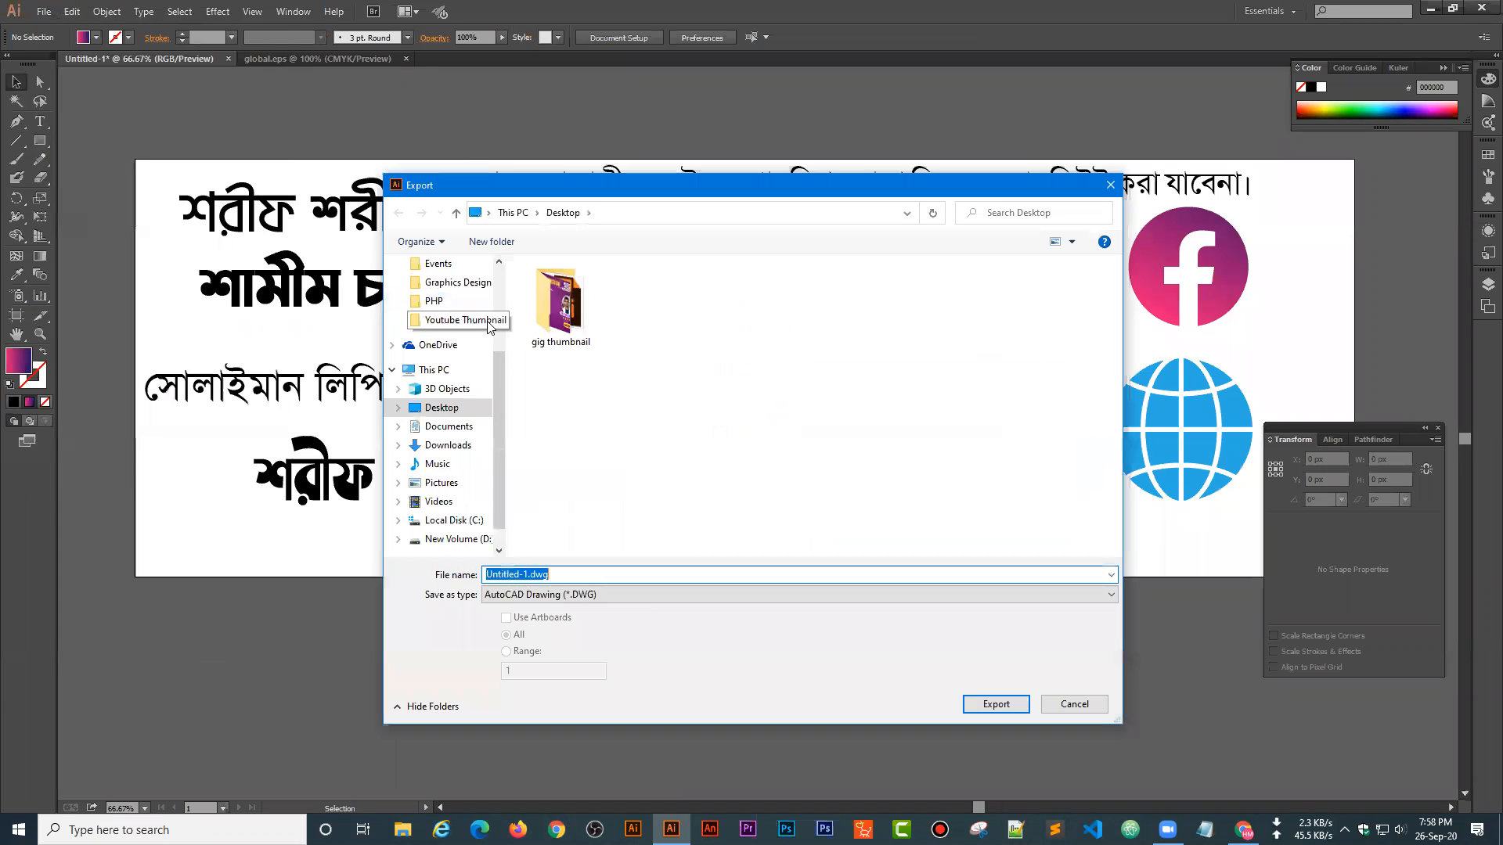
left_click(630, 595)
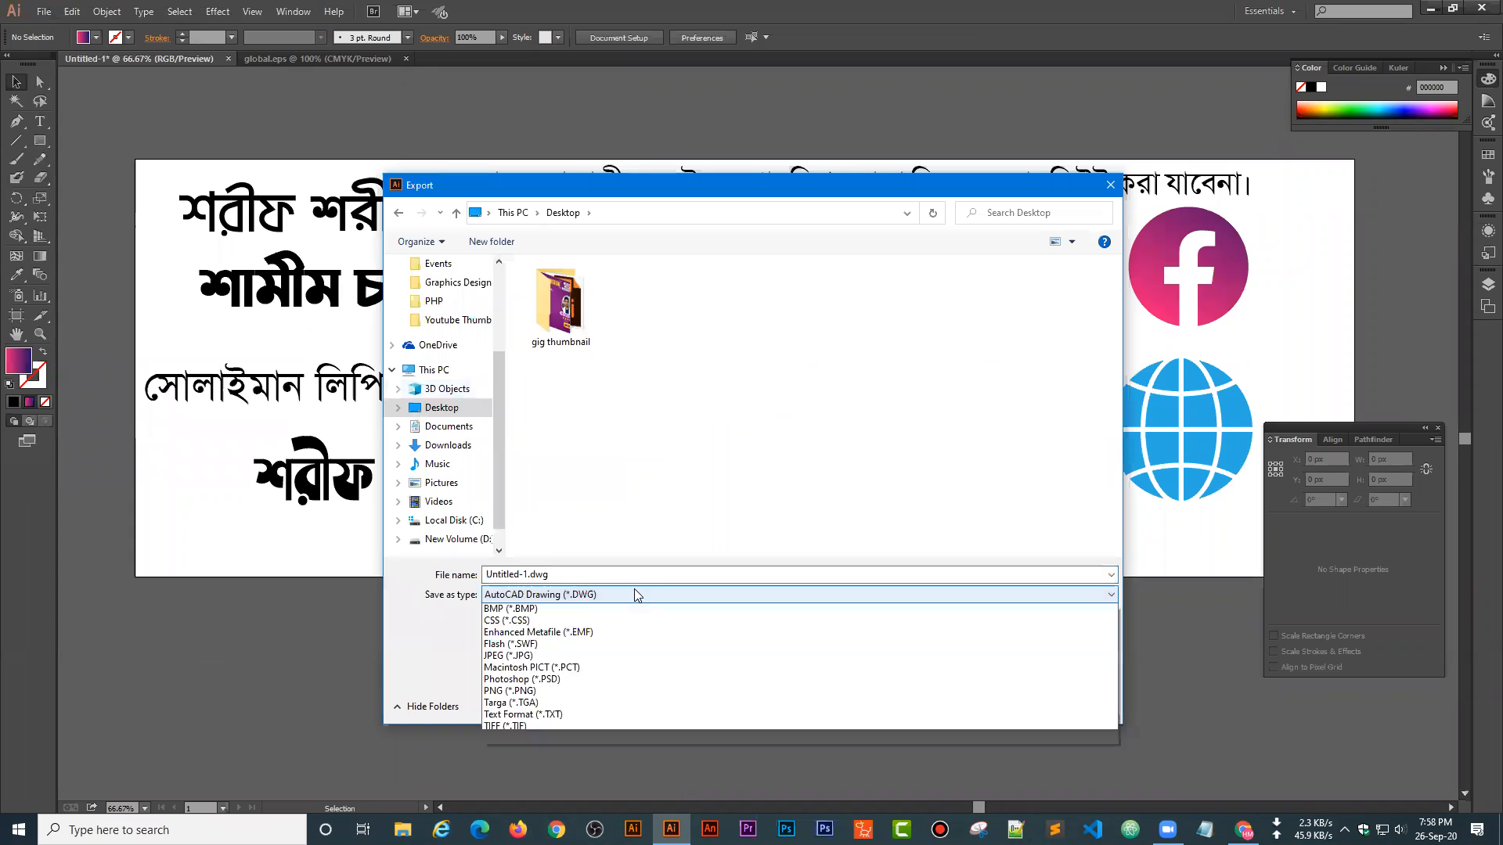
left_click(563, 672)
left_click(559, 619)
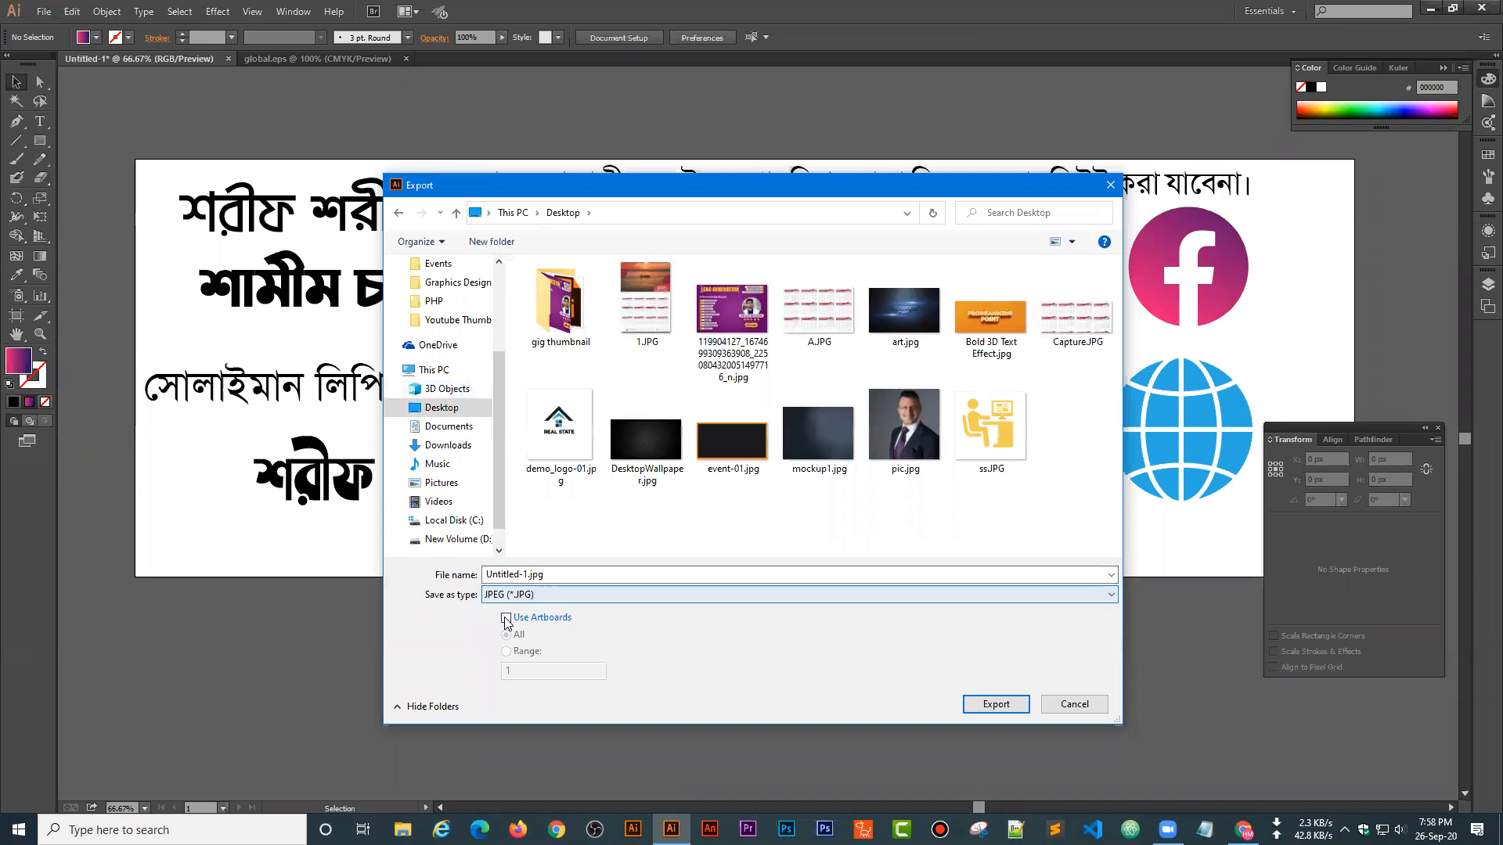
- Name the file b9c4 and export it in RGB at Maximum quality (10) and High (300 ppi) resolution
double_click(585, 574)
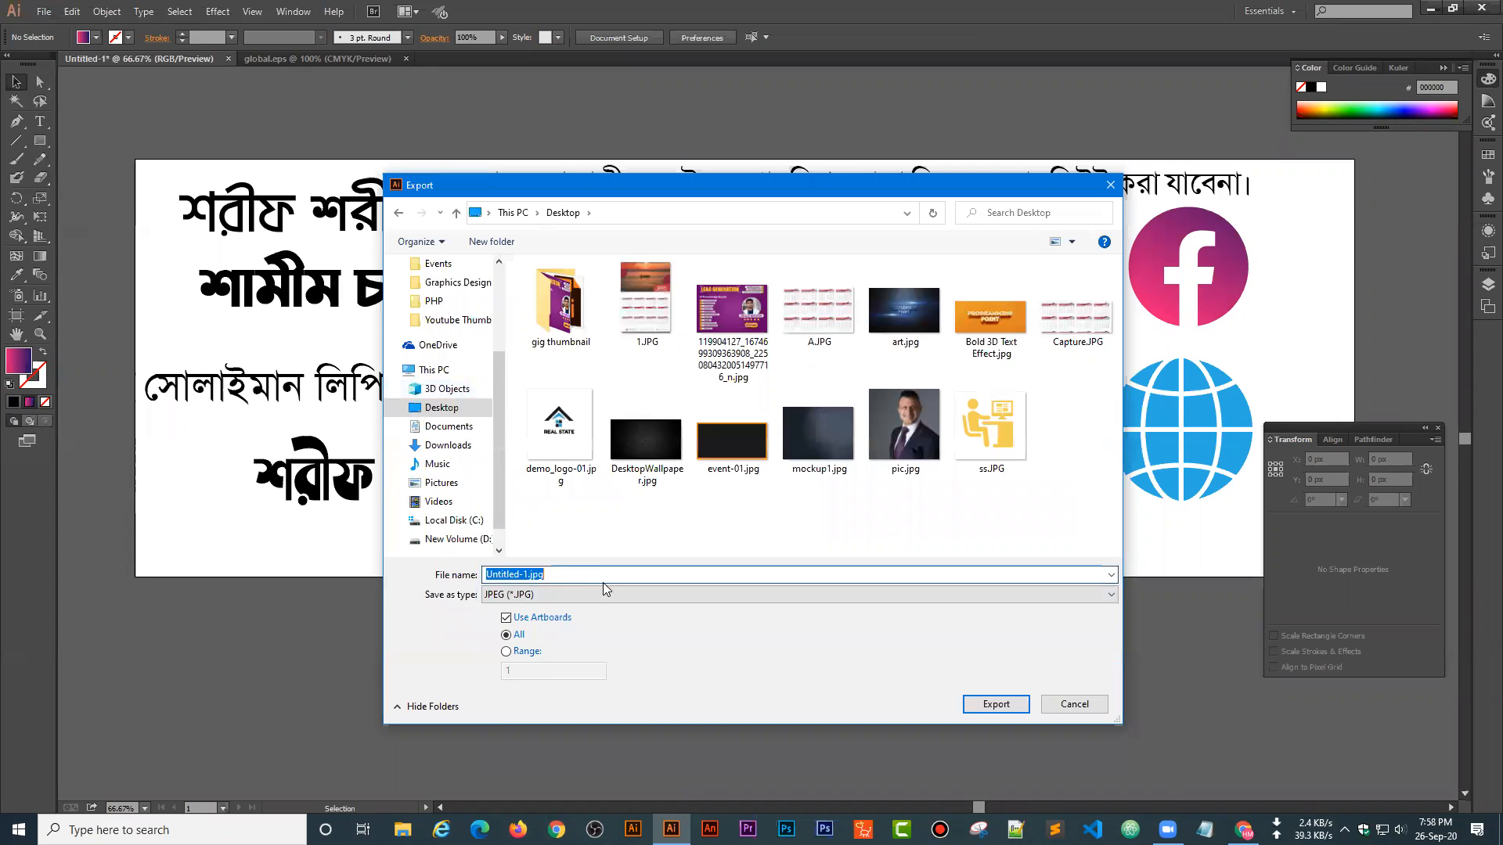
type("b9c4")
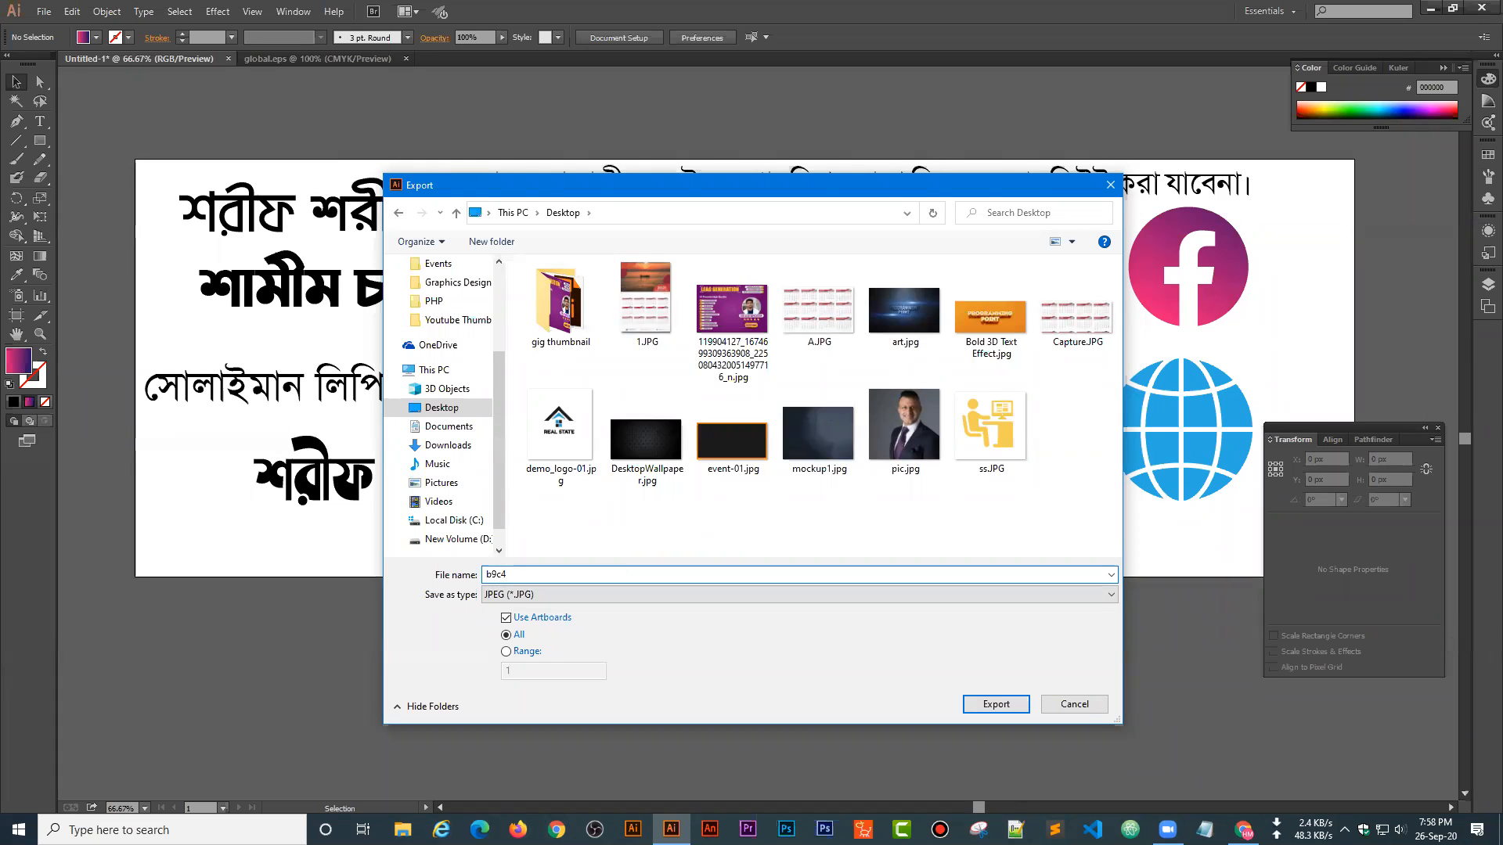
key("Return")
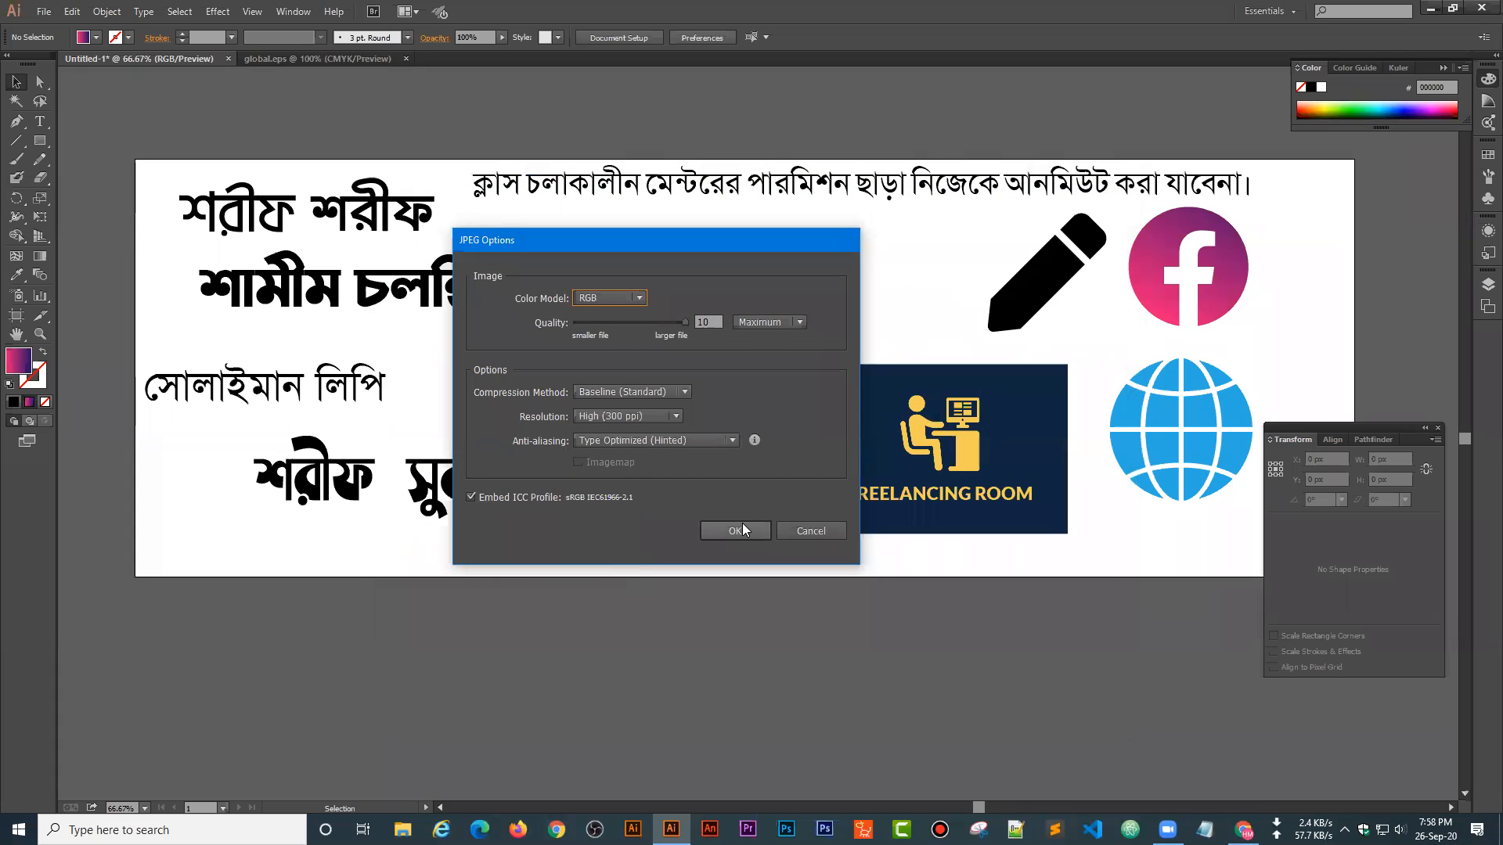
left_click(742, 524)
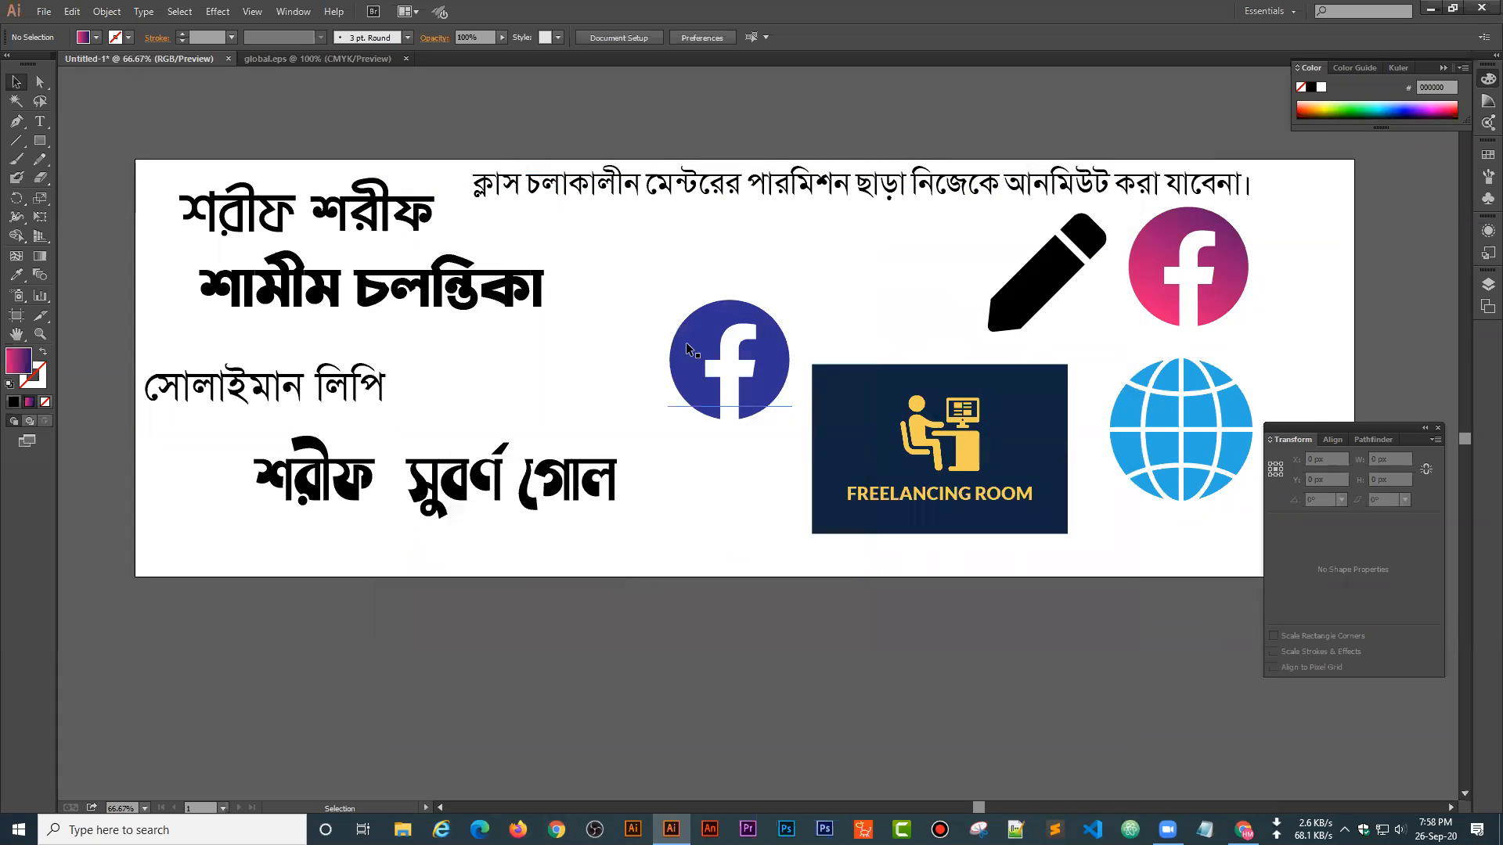